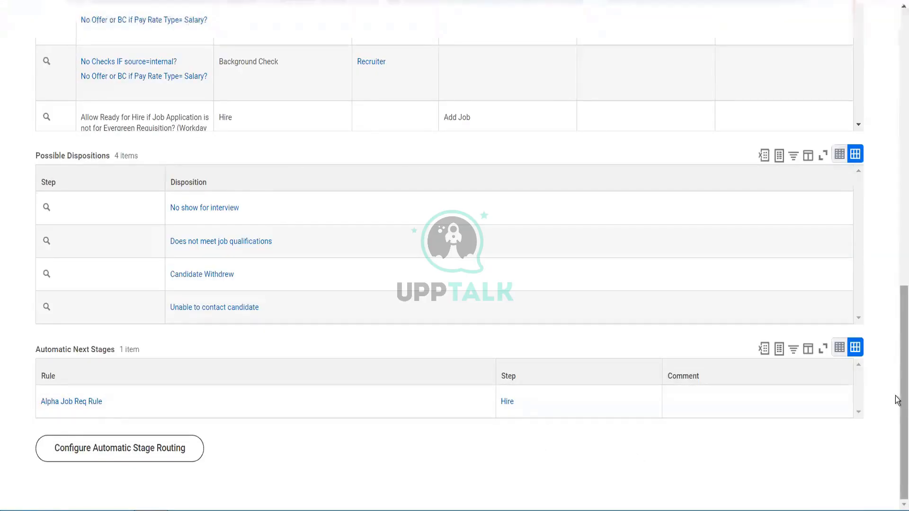
# - Review the possible next steps and dispositions of the Review and Assessment stages in the dynamic business process definition
pyautogui.moveTo(895, 368); pyautogui.dragTo(883, 498)
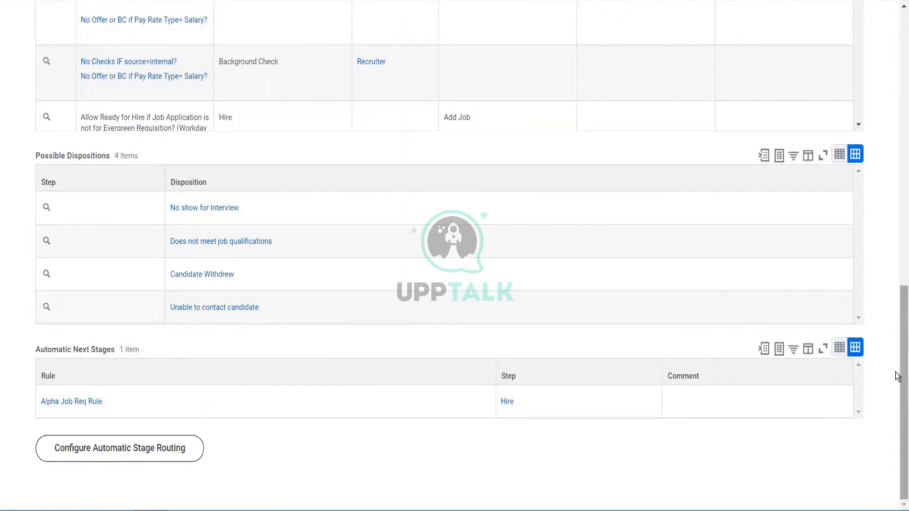
pyautogui.scroll(10, 898, 376)
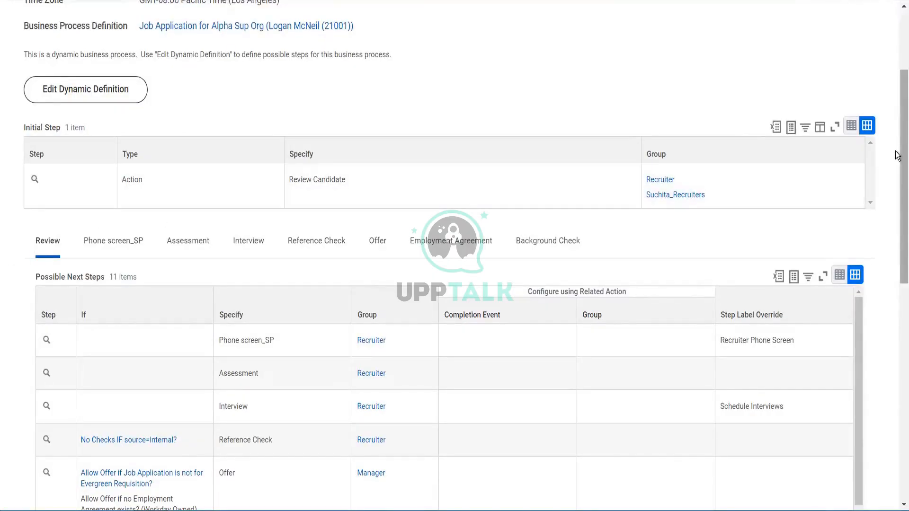
pyautogui.moveTo(896, 152); pyautogui.dragTo(895, 464)
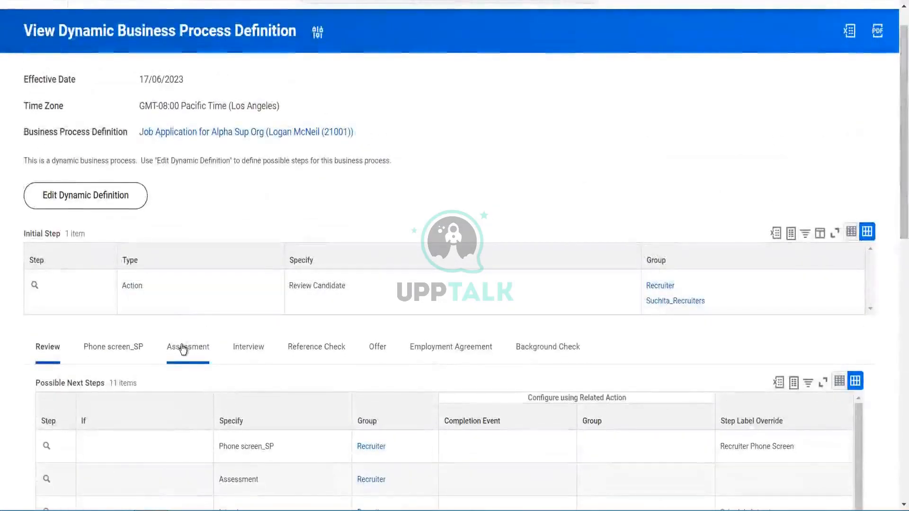
pyautogui.click(184, 350)
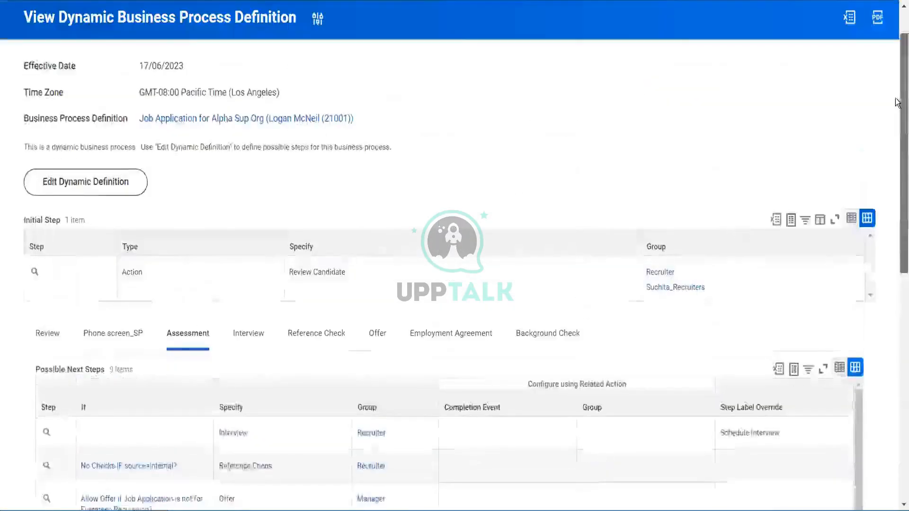
pyautogui.click(45, 348)
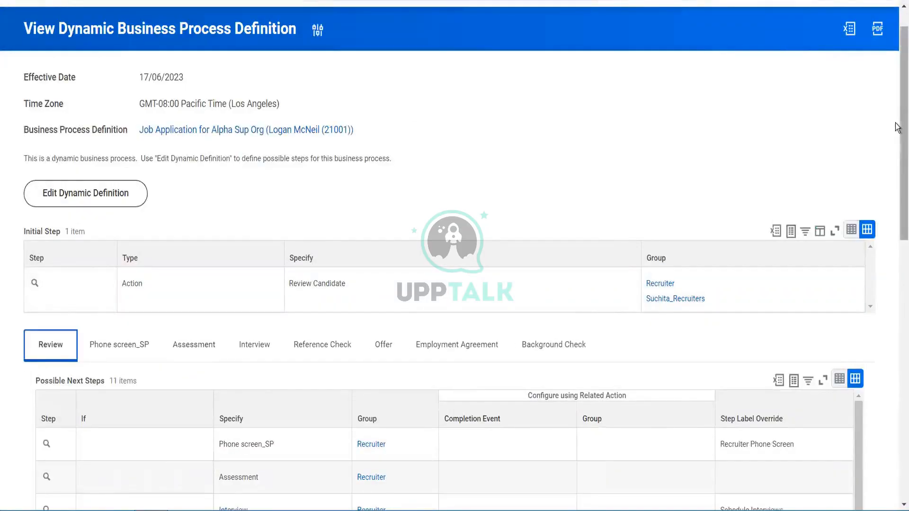
pyautogui.moveTo(897, 127); pyautogui.dragTo(895, 416)
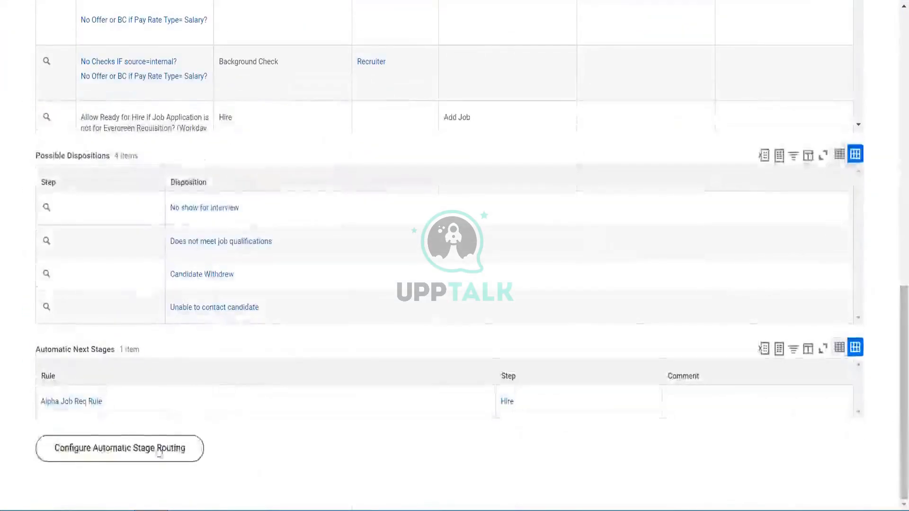
# - Open Configure Automatic Stage Routing for the Review stage with the default effective date and time zone
pyautogui.click(128, 450)
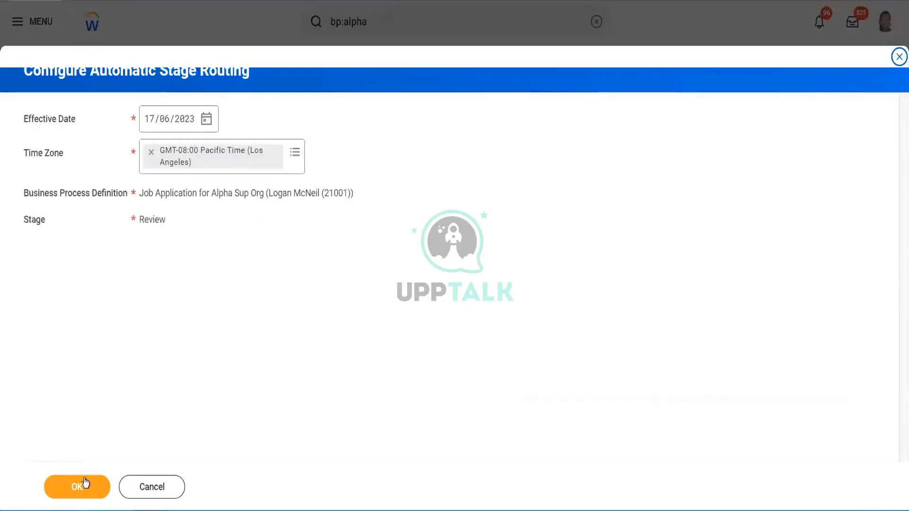
pyautogui.click(86, 483)
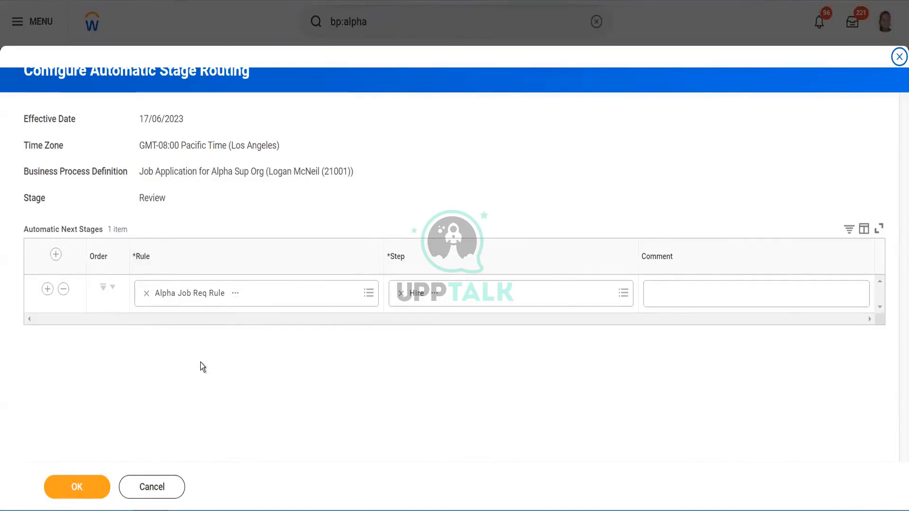
# - Inspect the conditions of the Alpha Job Req Rule used for the automatic next stage
pyautogui.click(236, 294)
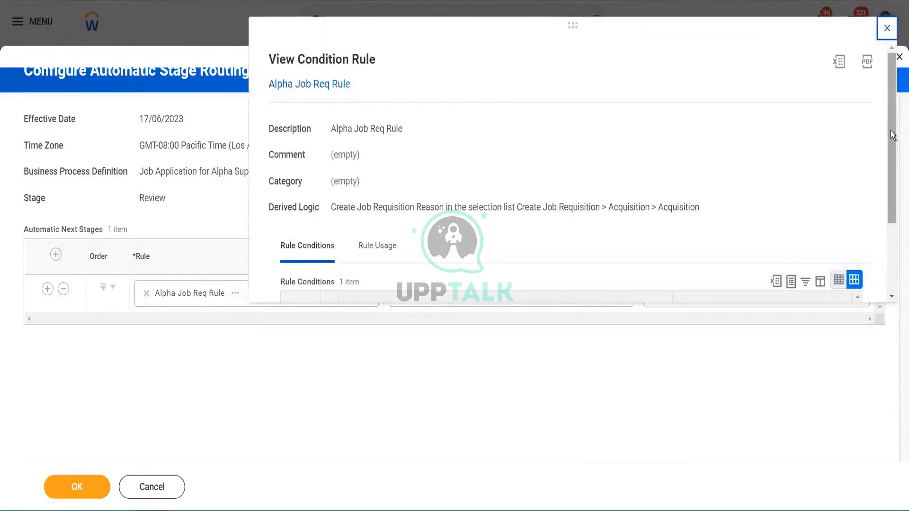
pyautogui.moveTo(890, 131); pyautogui.dragTo(885, 242)
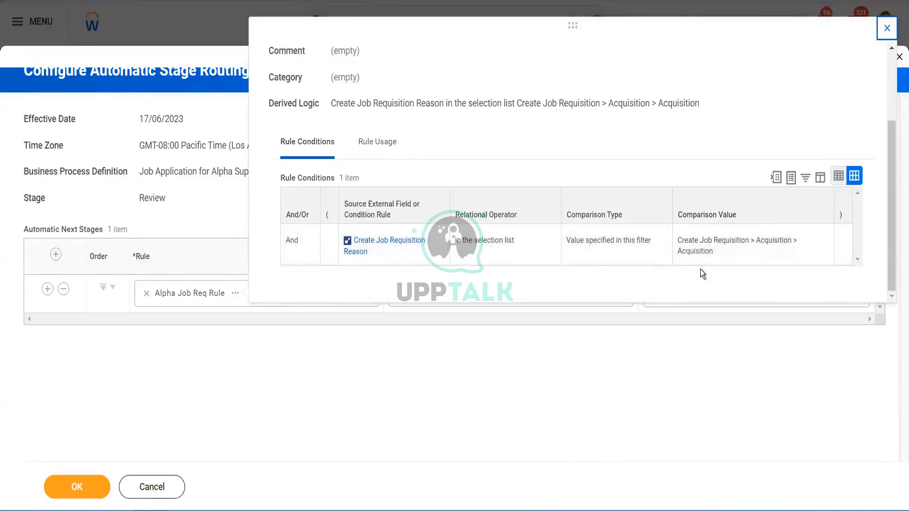
pyautogui.click(422, 376)
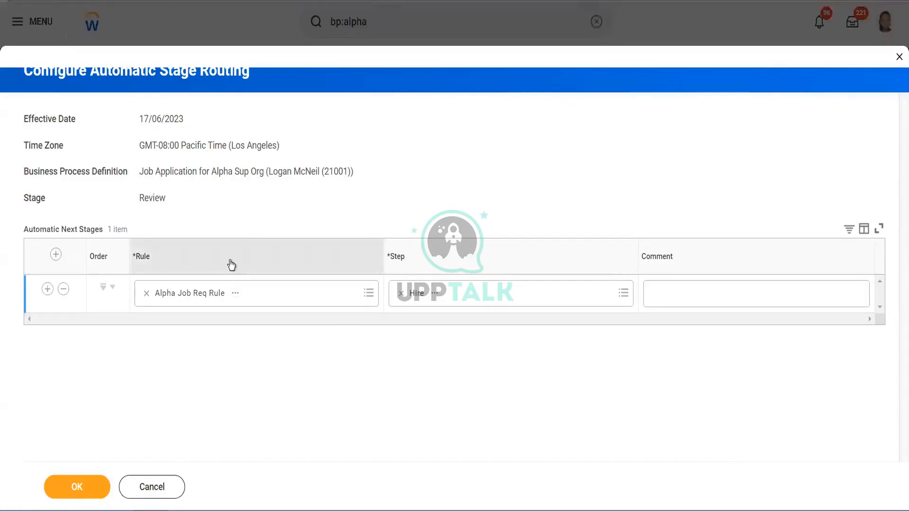
pyautogui.click(236, 294)
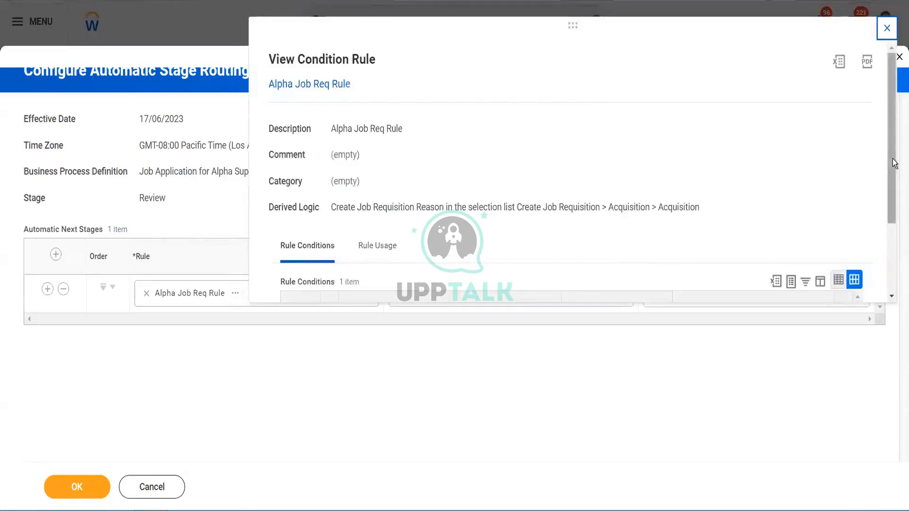
pyautogui.scroll(-2, 885, 251)
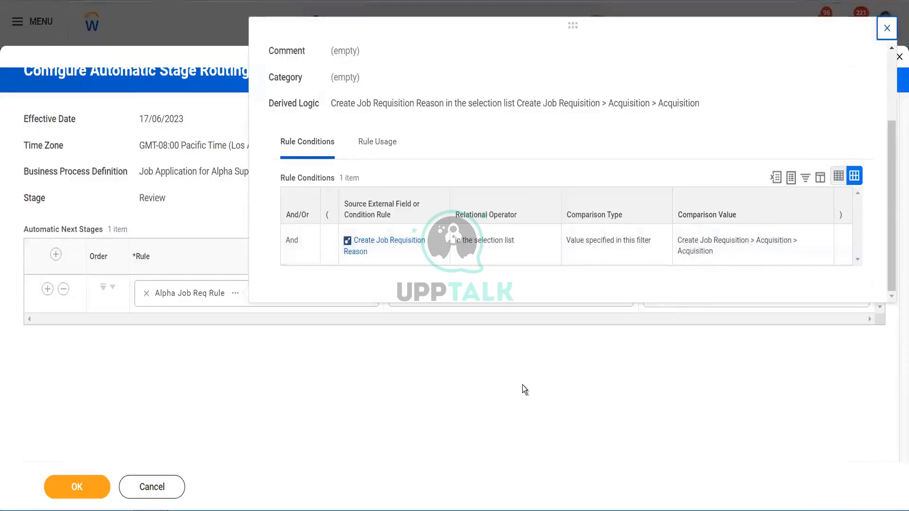
pyautogui.click(233, 42)
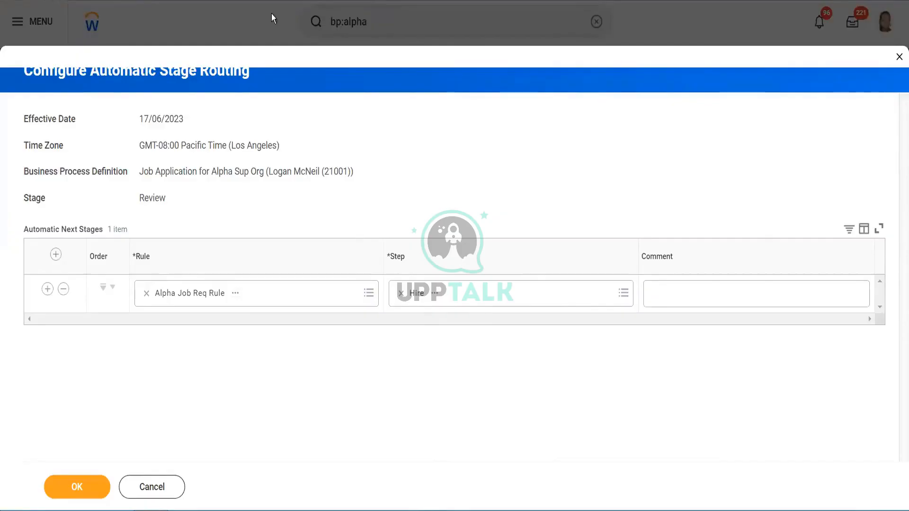
# - Duplicate the current browser tab
pyautogui.rightClick(226, 1)
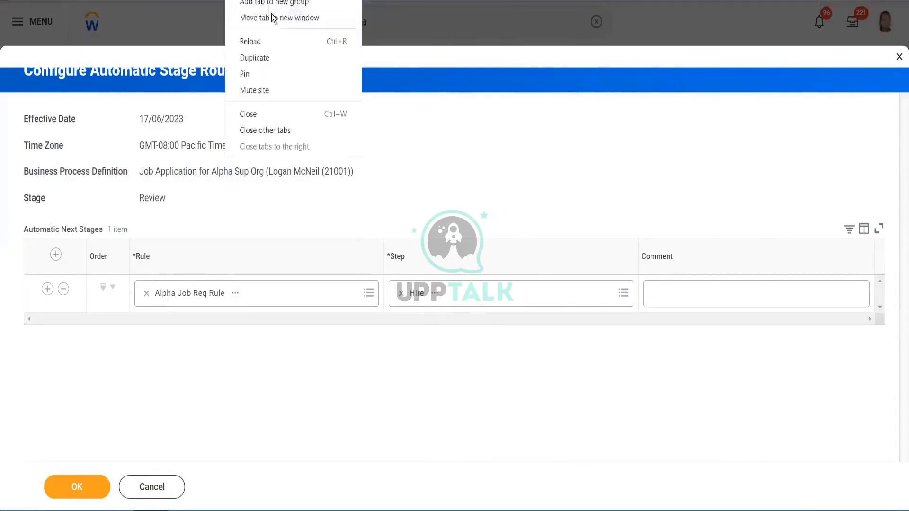
pyautogui.click(251, 57)
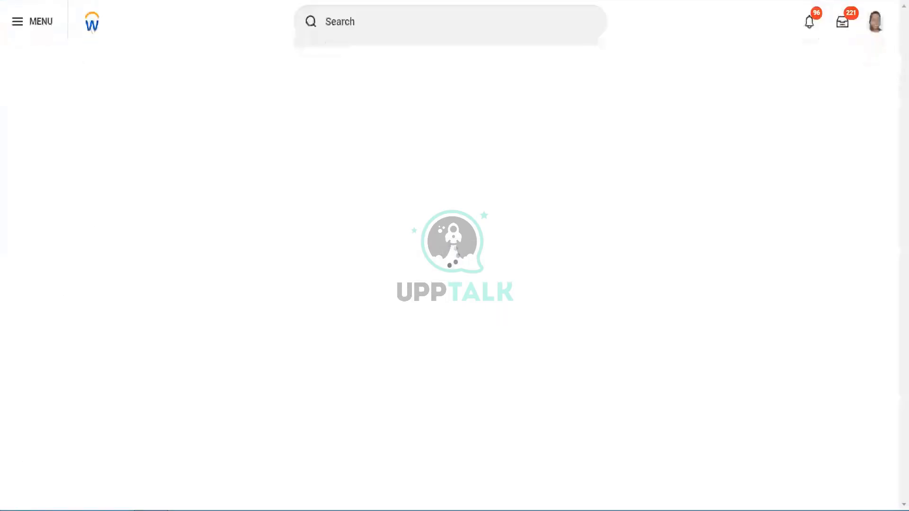
# - Search for business process definitions with bp:alpha
pyautogui.click(367, 18)
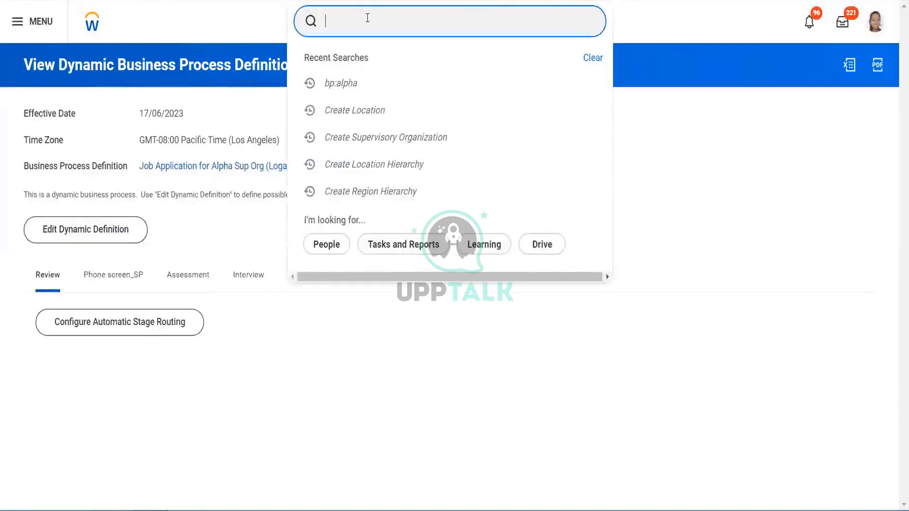
pyautogui.write('bp')
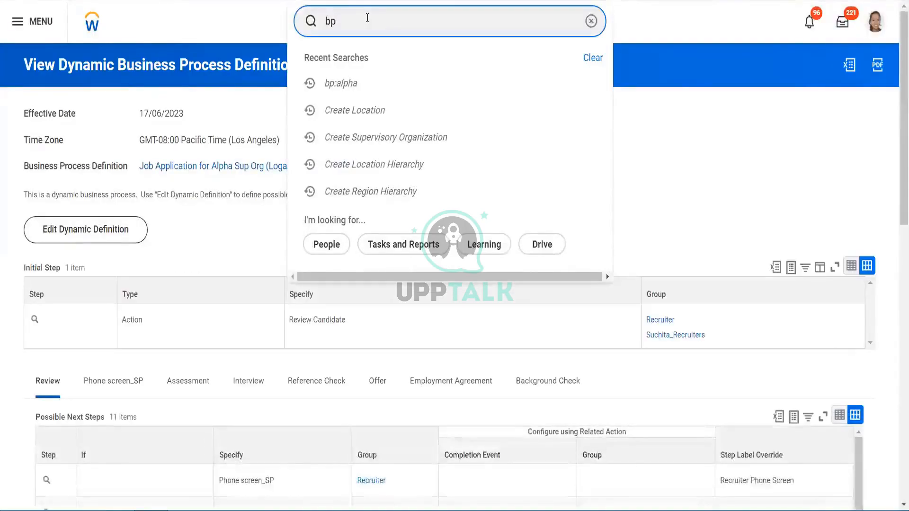
pyautogui.write(':hire')
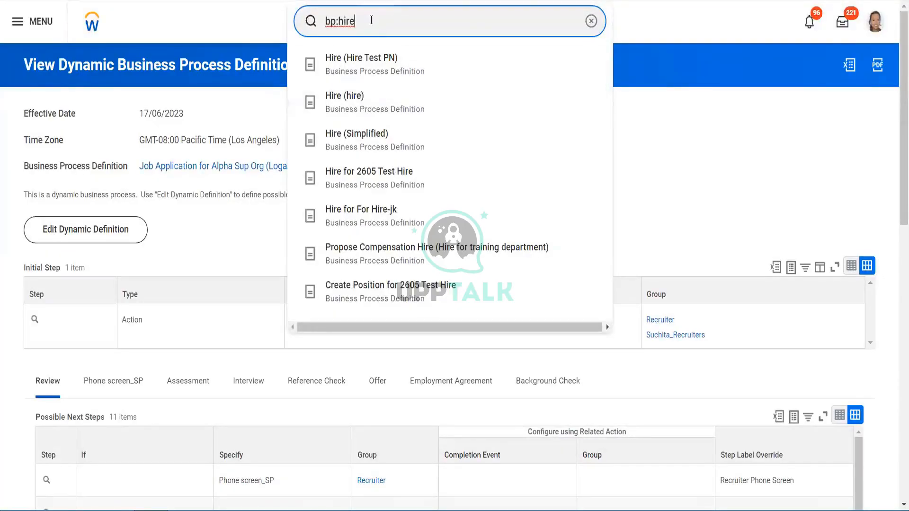
pyautogui.press('BackSpace')
pyautogui.press('BackSpace')
pyautogui.press('BackSpace')
pyautogui.press('BackSpace')
pyautogui.write('alp')
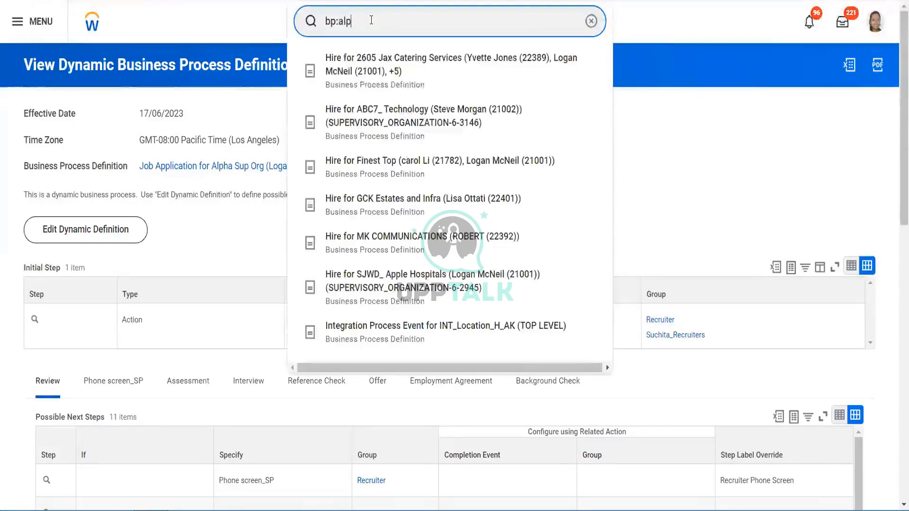
pyautogui.write('ha')
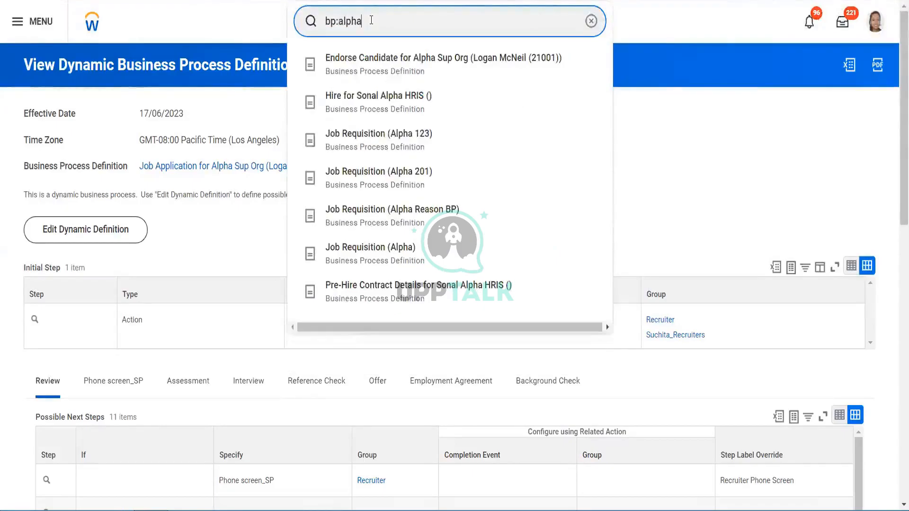
pyautogui.press('Return')
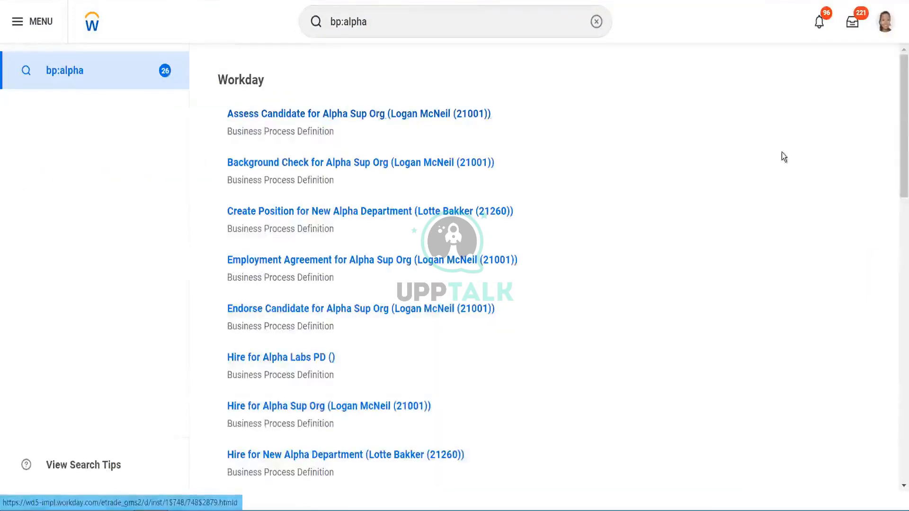
# - Examine the initiation step conditions of the Hire for Alpha Sup Org business process without saving
pyautogui.click(349, 410)
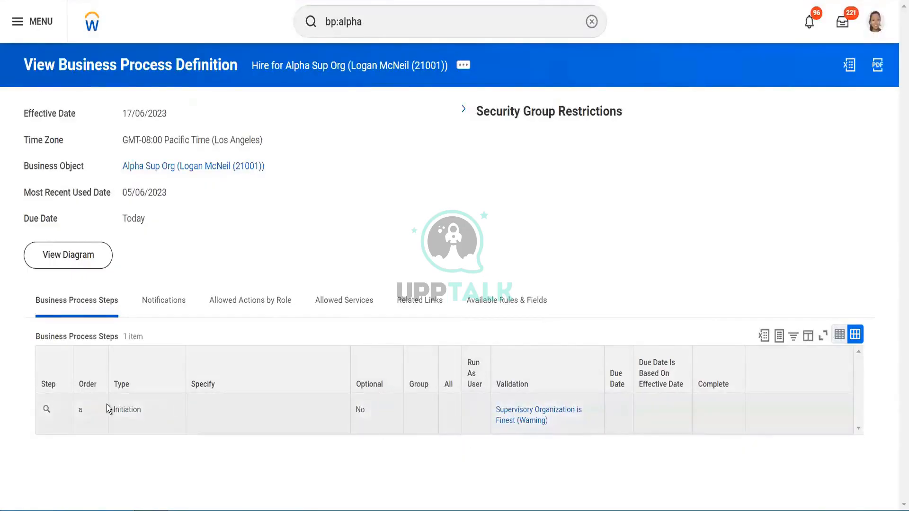
pyautogui.click(57, 411)
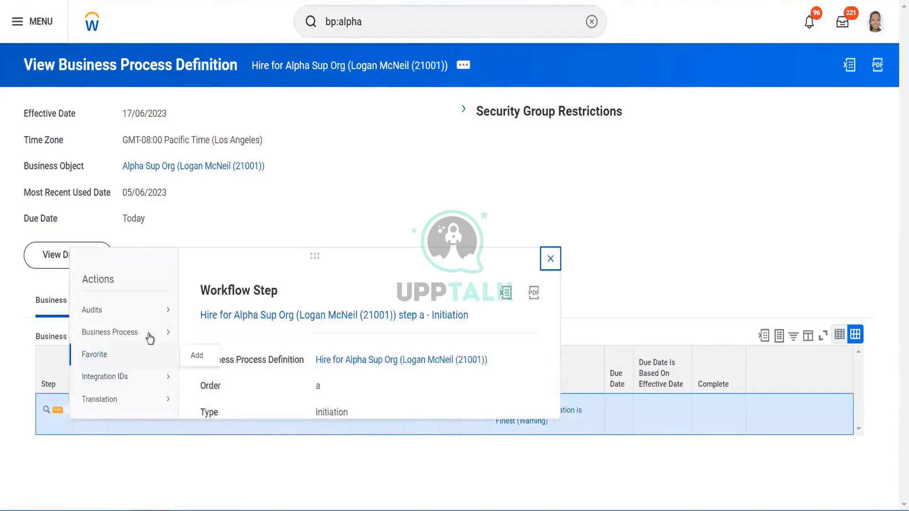
pyautogui.moveTo(149, 338)
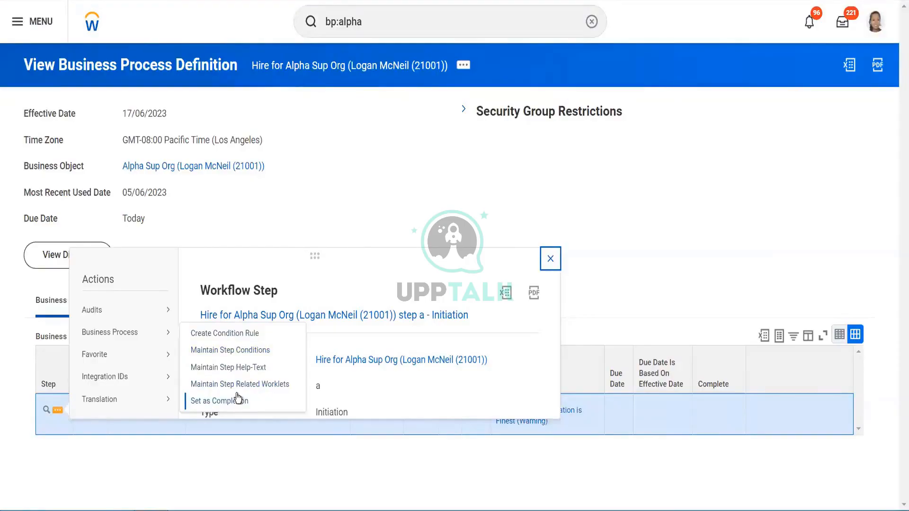
pyautogui.click(241, 351)
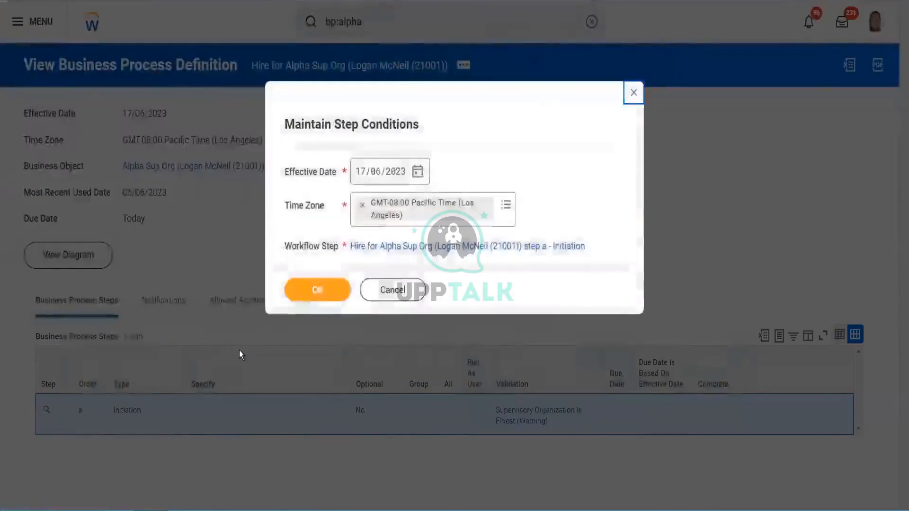
pyautogui.click(320, 294)
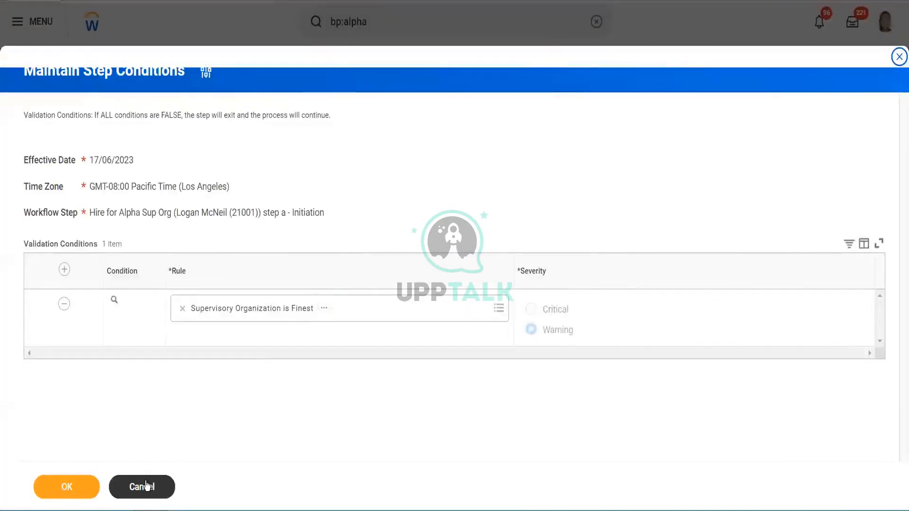
pyautogui.click(145, 488)
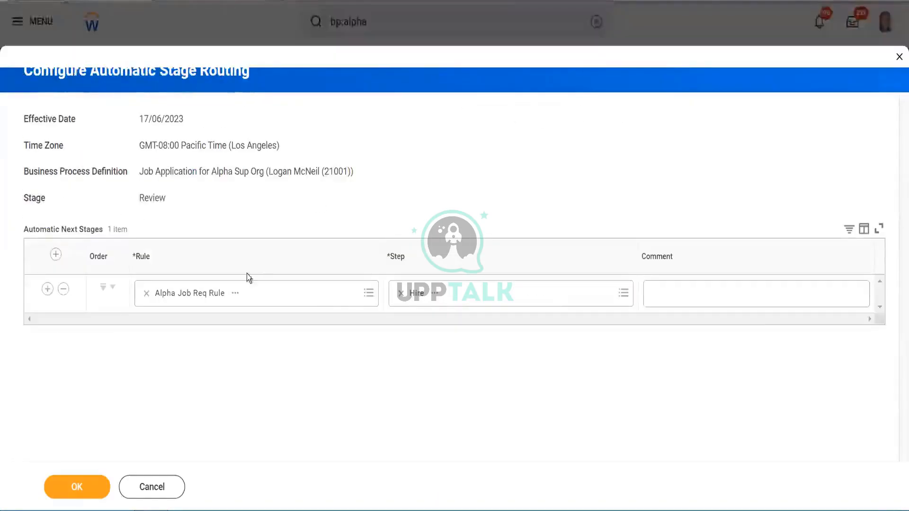
# - Add a new automatic next stage row and search its rule field for age is 18
pyautogui.click(56, 257)
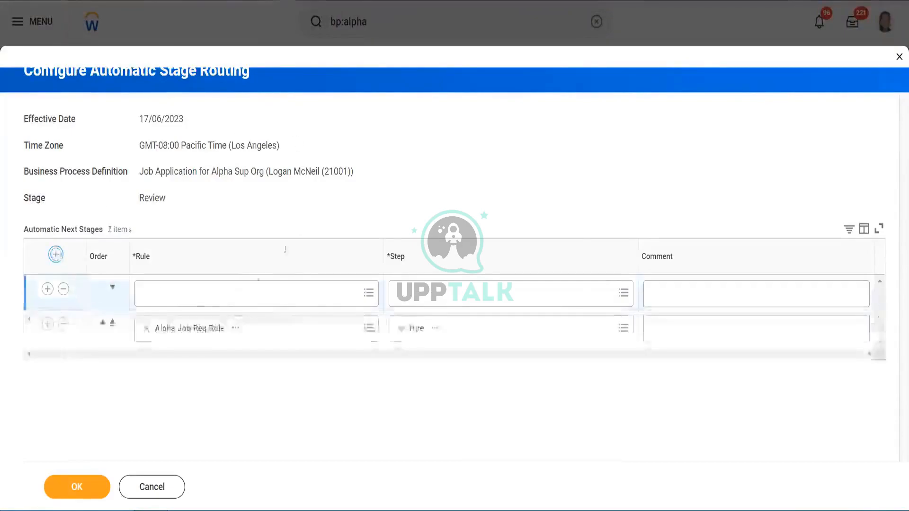
pyautogui.click(204, 296)
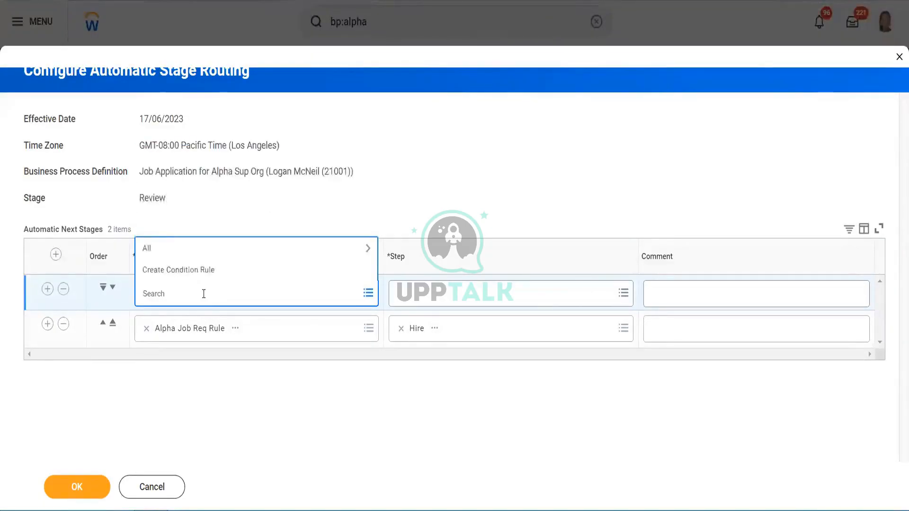
pyautogui.write('age is 18')
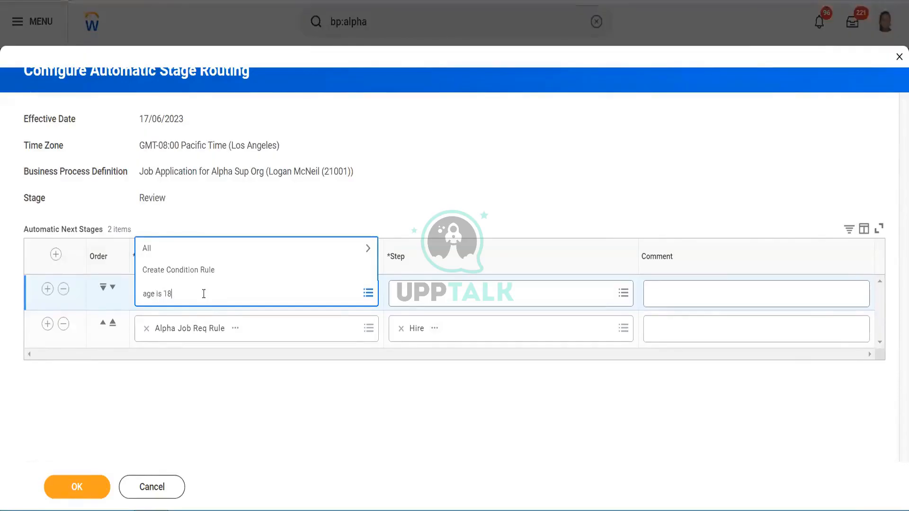
pyautogui.press('Return')
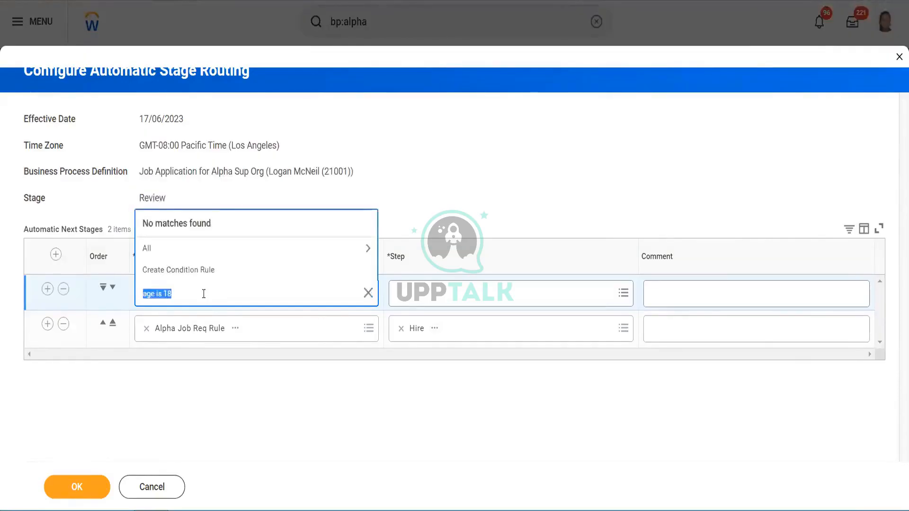
# - Search the rules for age, choose Age above 35_GSI for the new row, and open its details
pyautogui.click(204, 293)
pyautogui.press('BackSpace')
pyautogui.press('BackSpace')
pyautogui.press('BackSpace')
pyautogui.press('BackSpace')
pyautogui.press('Return')
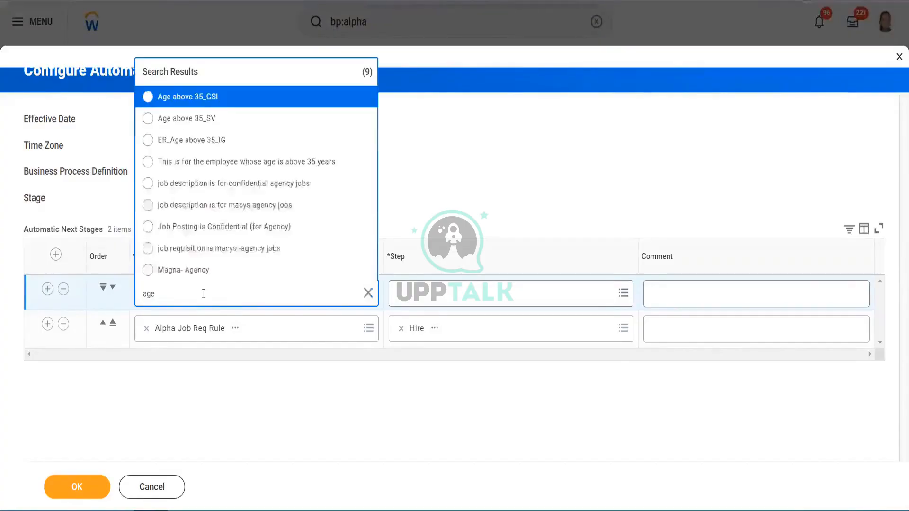
pyautogui.click(245, 103)
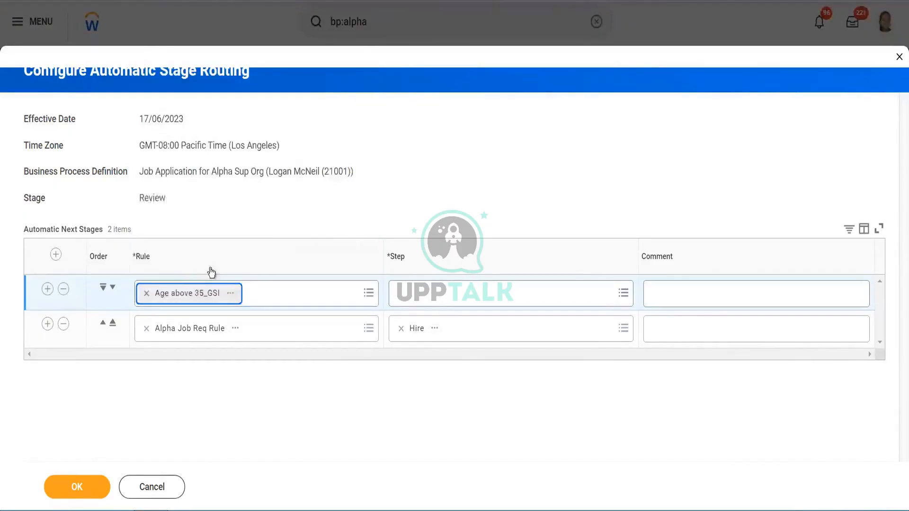
pyautogui.click(231, 293)
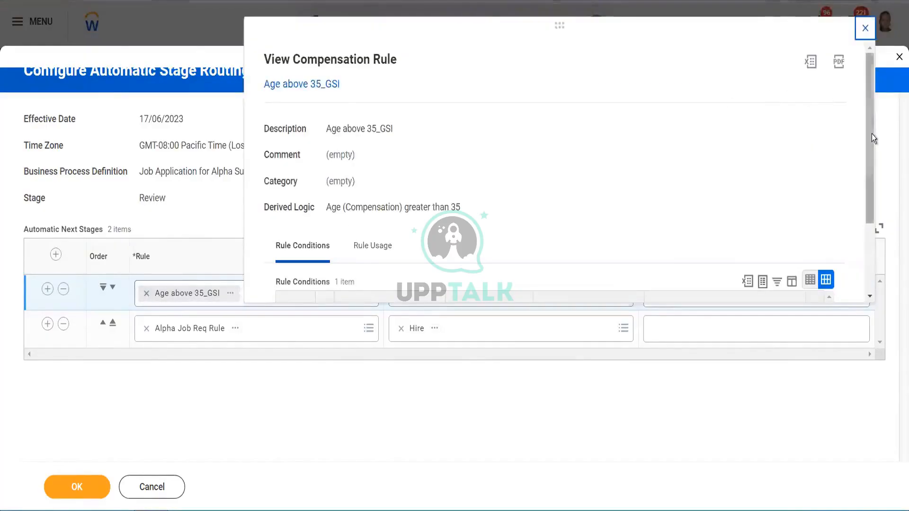
# - Review the Age above 35_GSI rule's conditions and set that row's next step to Offer
pyautogui.moveTo(871, 133); pyautogui.dragTo(870, 237)
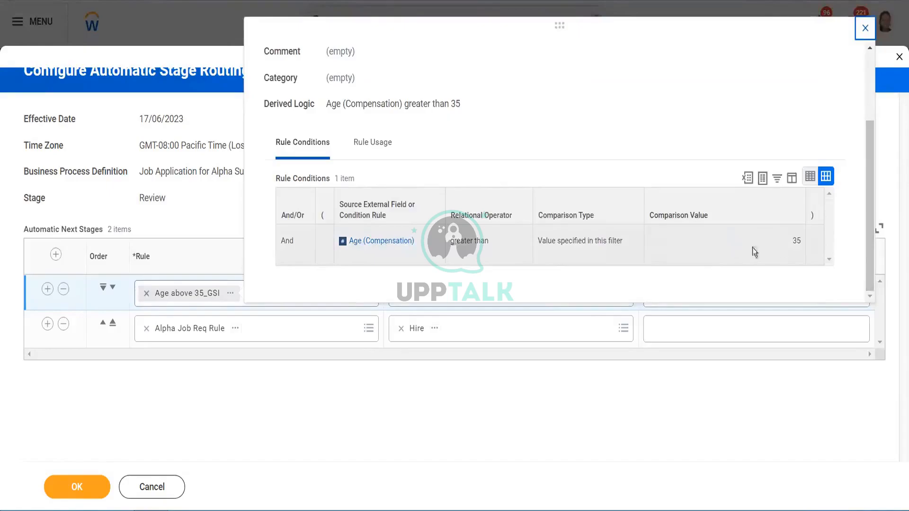
pyautogui.click(323, 375)
pyautogui.click(528, 295)
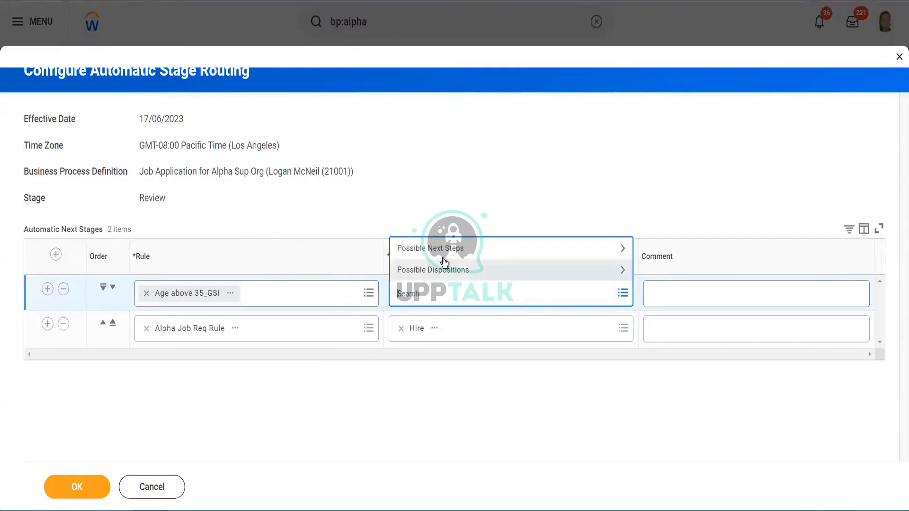
pyautogui.click(474, 247)
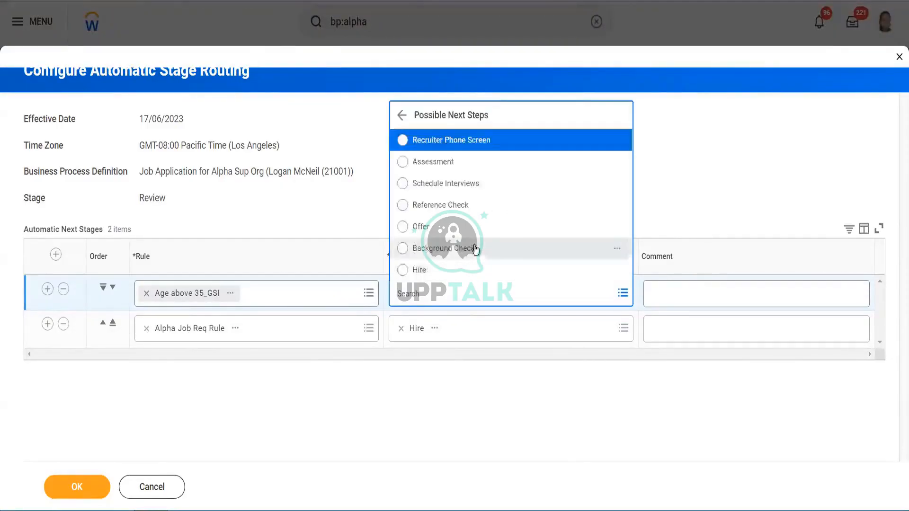
pyautogui.click(443, 228)
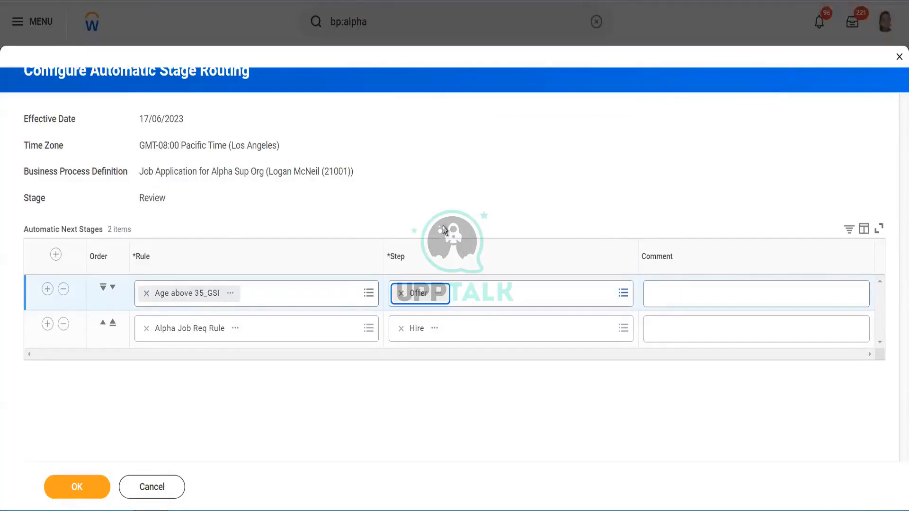
# - Add another automatic next stage row and search its rule field for job req
pyautogui.click(55, 255)
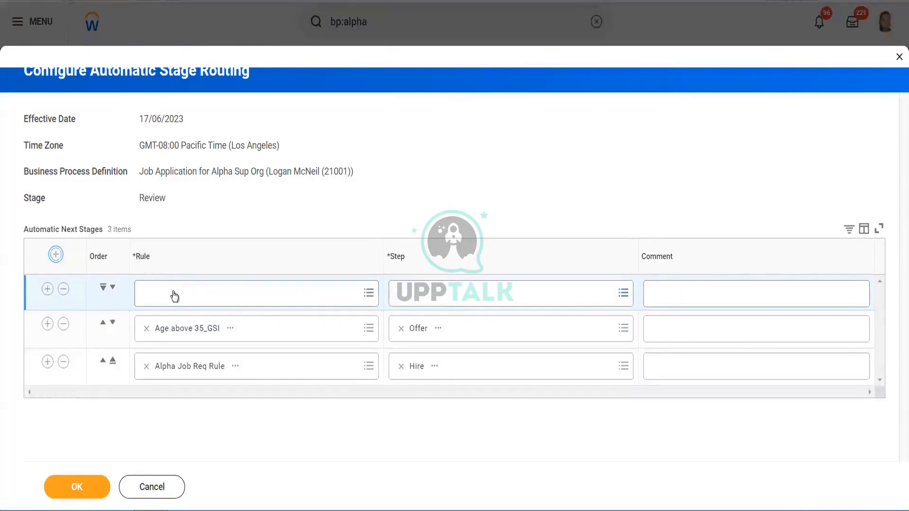
pyautogui.click(173, 297)
pyautogui.write('age')
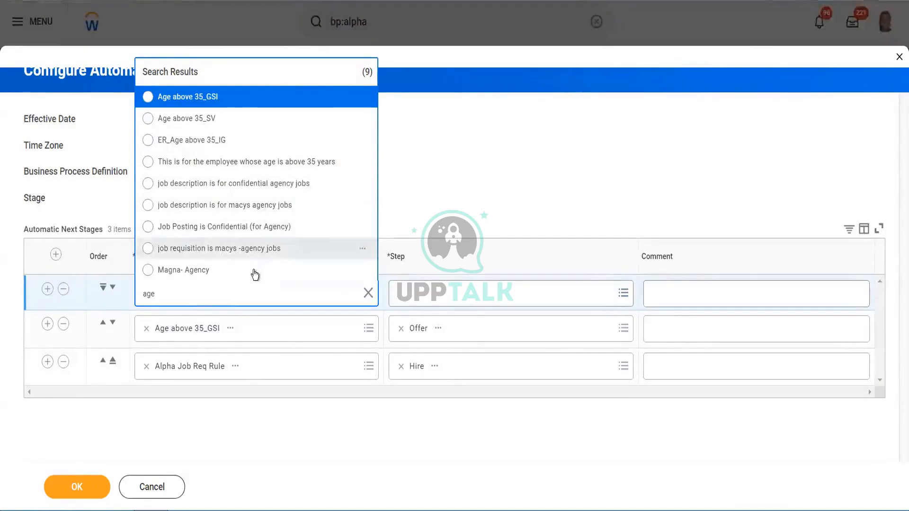
pyautogui.doubleClick(231, 294)
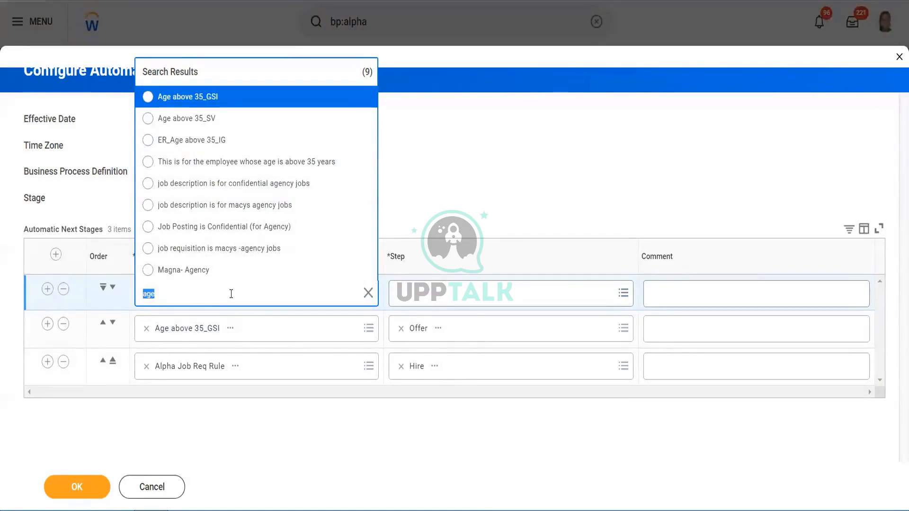
pyautogui.press('BackSpace')
pyautogui.write('job req')
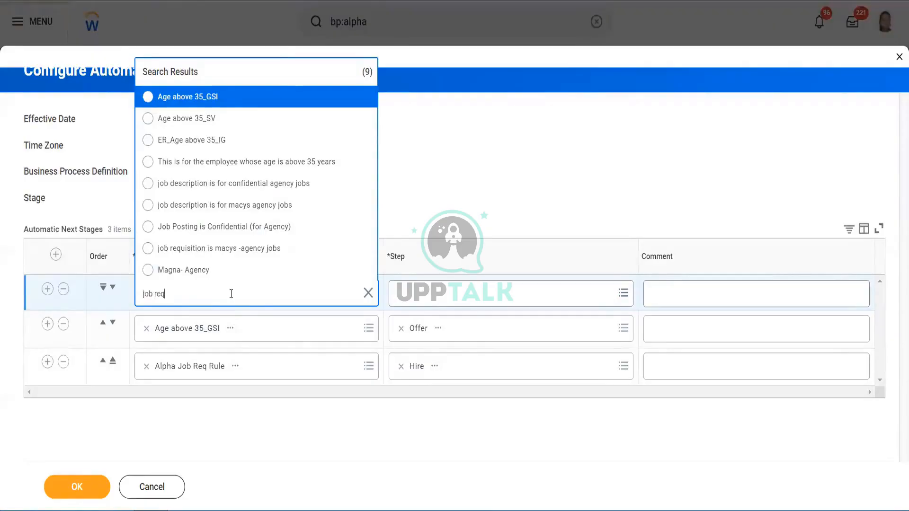
pyautogui.press('Return')
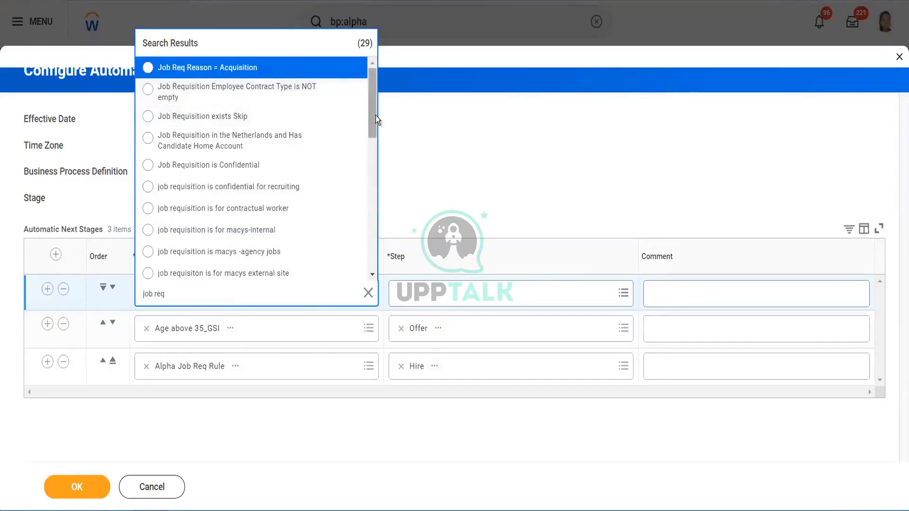
pyautogui.moveTo(376, 116); pyautogui.dragTo(380, 250)
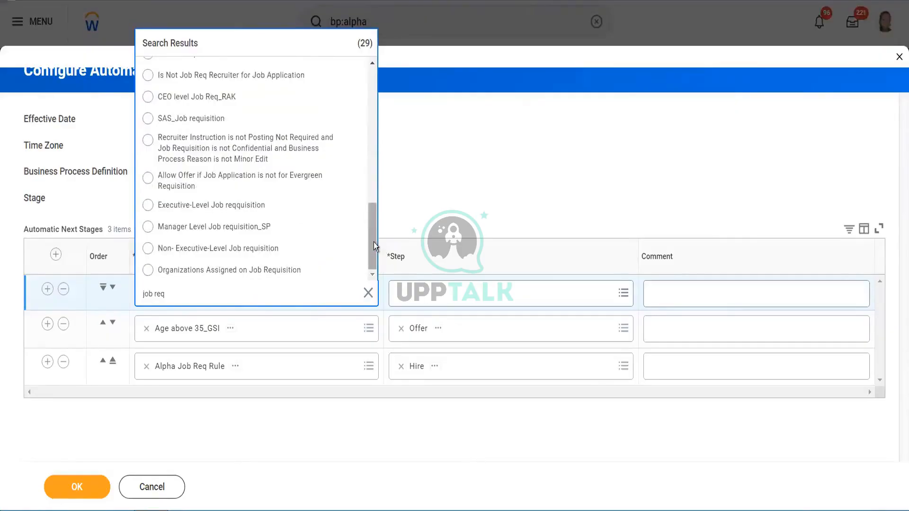
pyautogui.moveTo(373, 243); pyautogui.dragTo(360, 101)
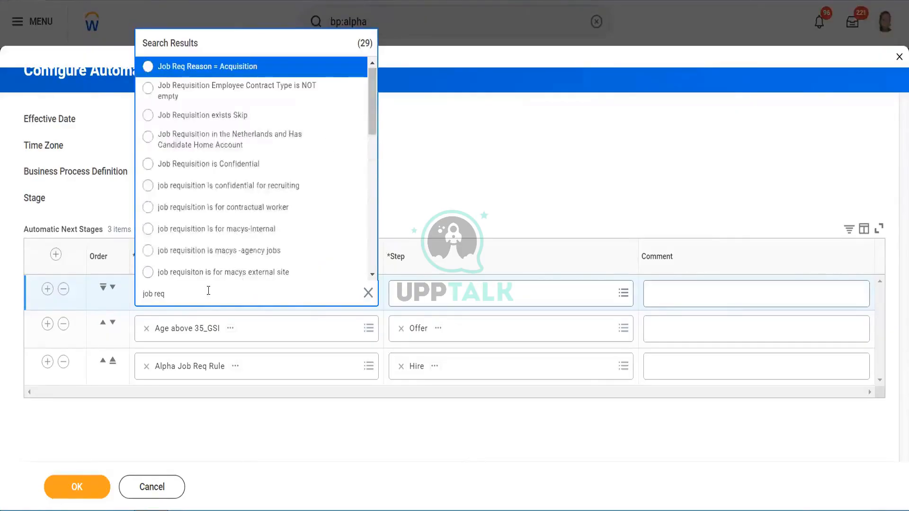
# - Search the rules for job profile and choose Job Profile is Hourly for the new row
pyautogui.press('BackSpace')
pyautogui.press('BackSpace')
pyautogui.press('BackSpace')
pyautogui.write('profile')
pyautogui.press('Return')
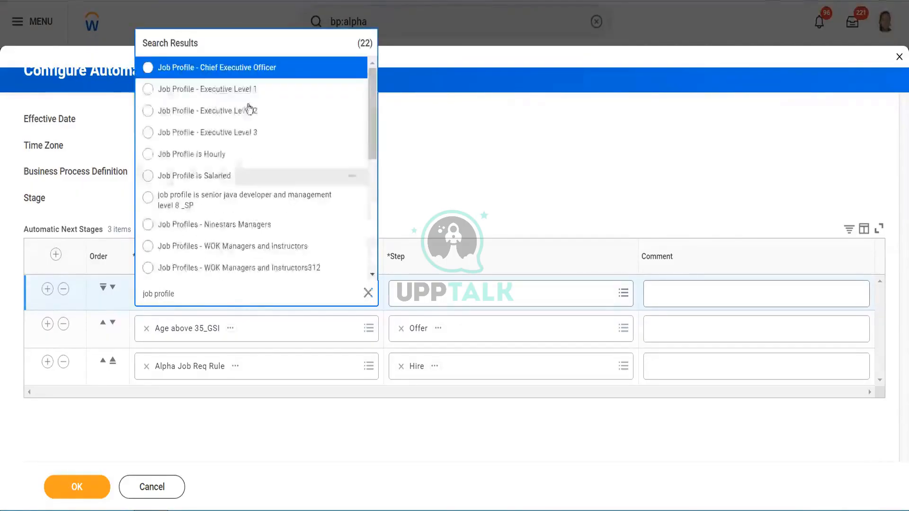
pyautogui.click(251, 155)
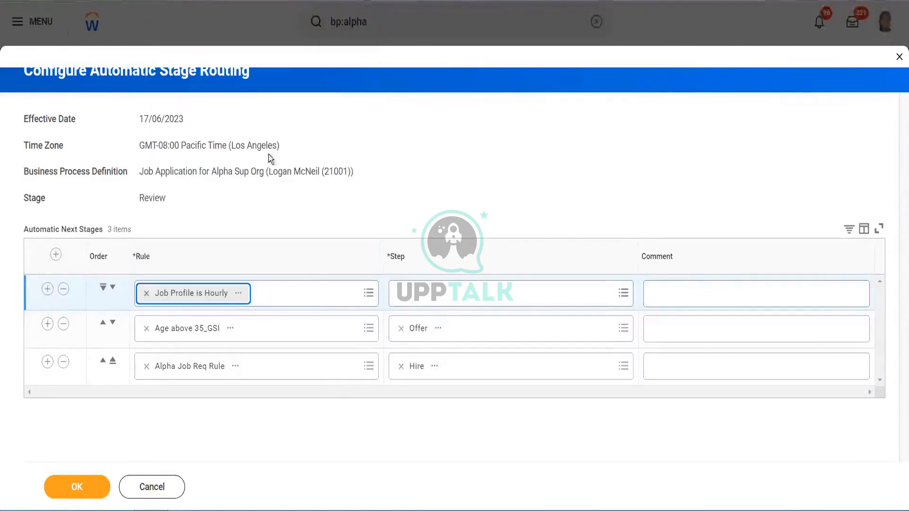
# - Set the new row's step to the Does not meet job qualifications disposition and save the routing
pyautogui.click(432, 295)
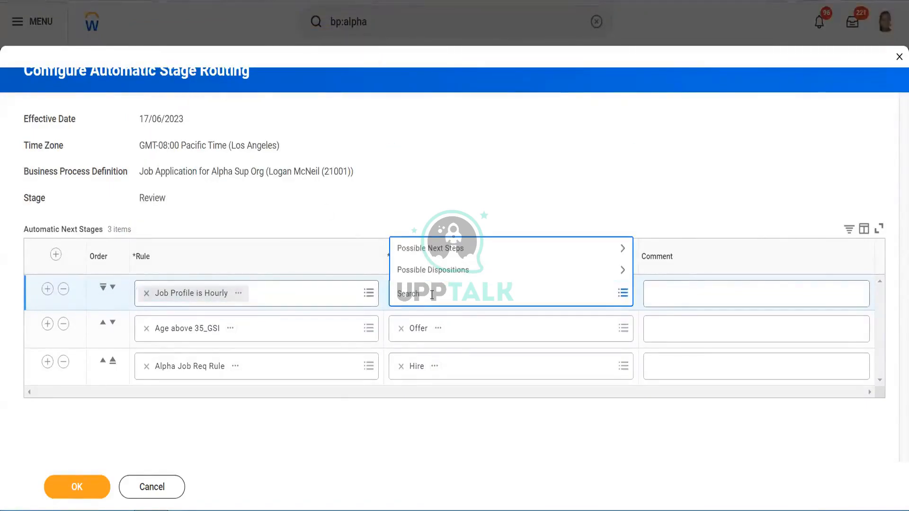
pyautogui.click(443, 270)
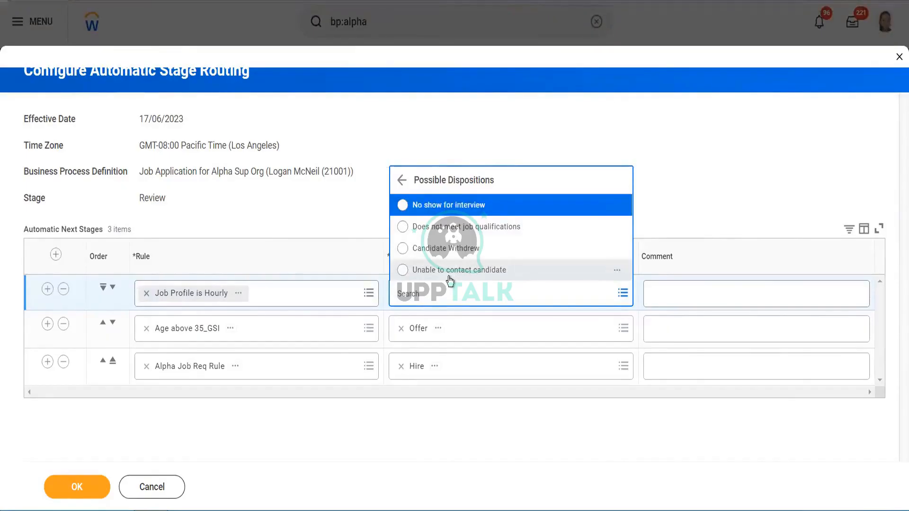
pyautogui.click(441, 228)
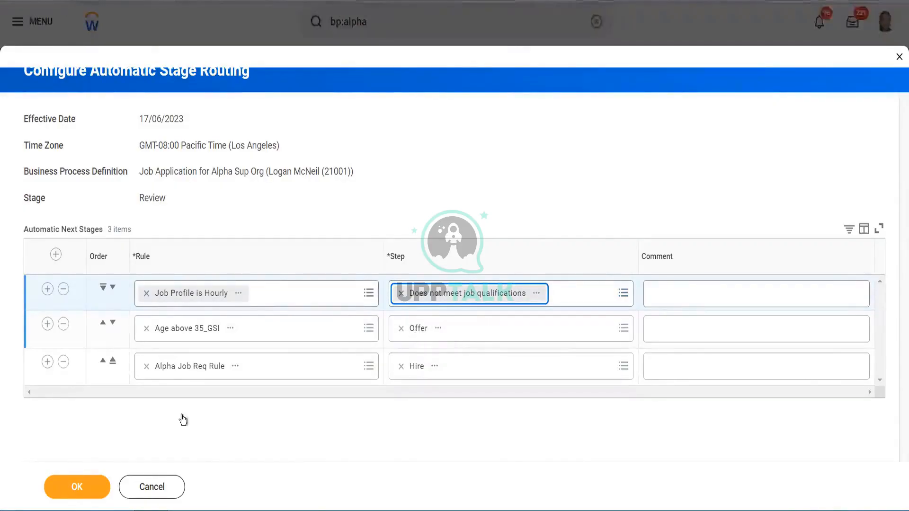
pyautogui.click(70, 493)
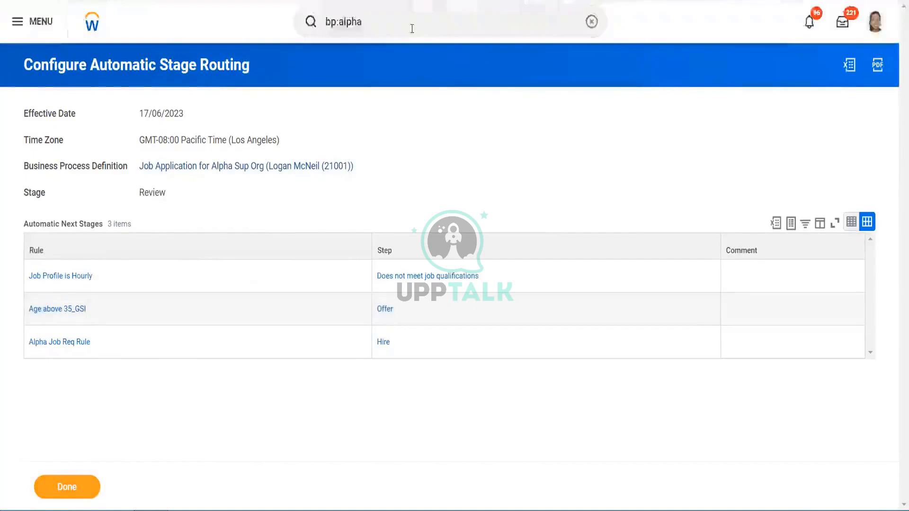
# - Search bp:alpha and open the Offer for Alpha Sup Org business process definition
pyautogui.click(412, 28)
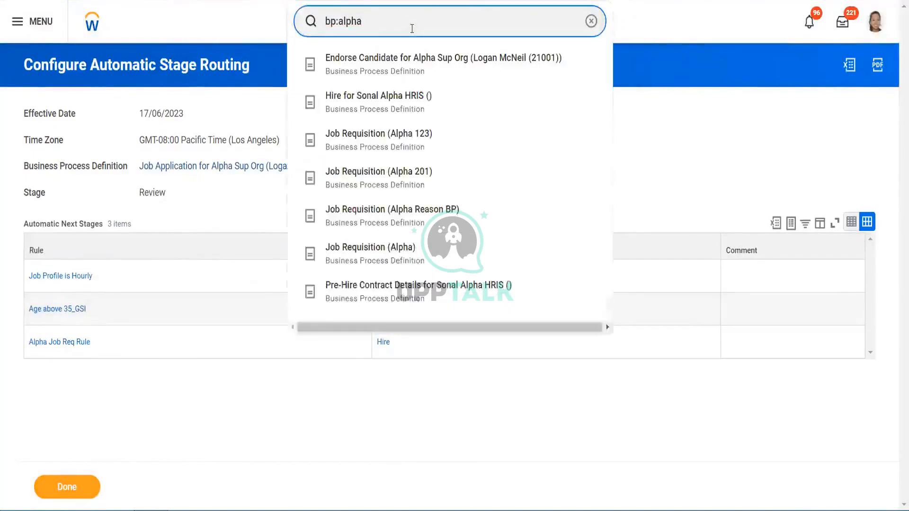
pyautogui.press('Return')
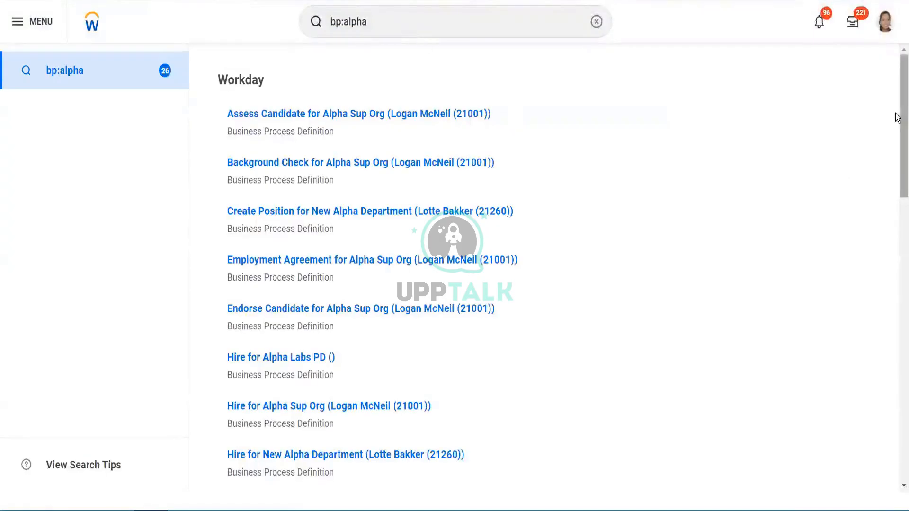
pyautogui.moveTo(898, 117); pyautogui.dragTo(898, 356)
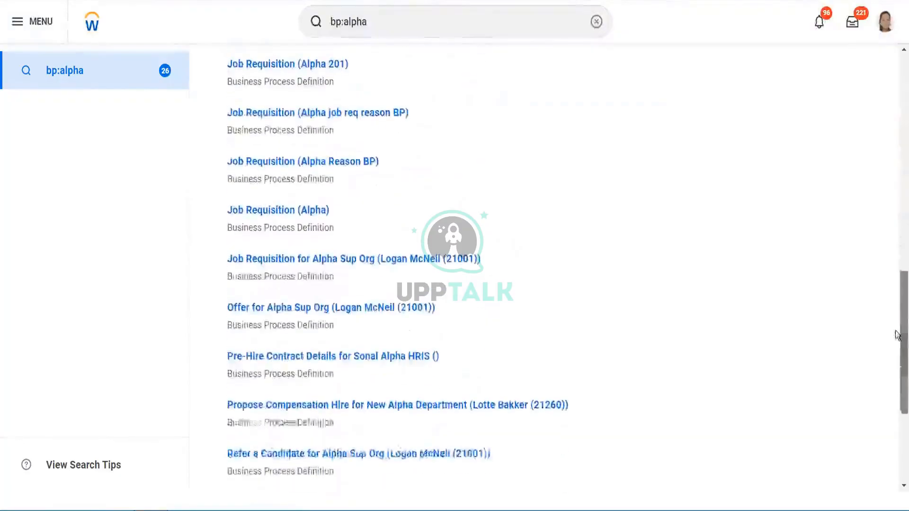
pyautogui.click(377, 309)
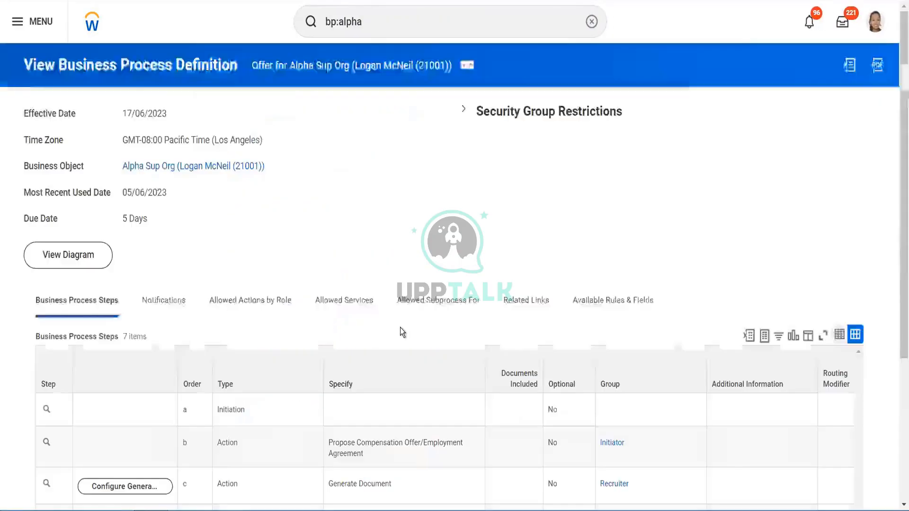
# - Toggle automatic stage routing on the Offer process's initiation step and finish
pyautogui.moveTo(897, 110); pyautogui.dragTo(897, 263)
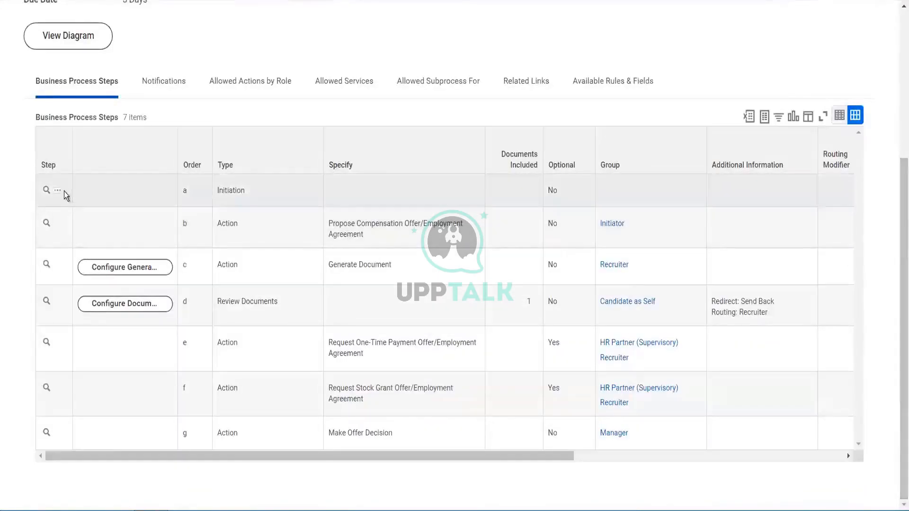
pyautogui.click(57, 192)
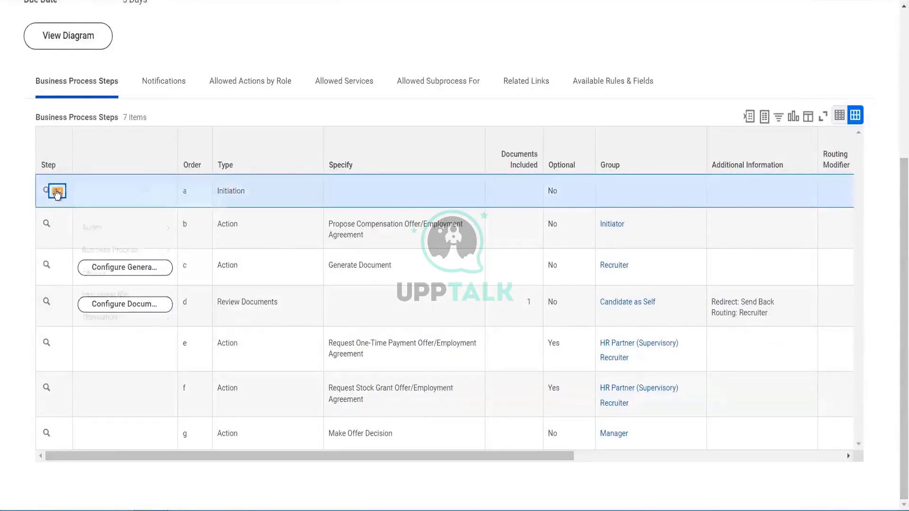
pyautogui.moveTo(99, 267)
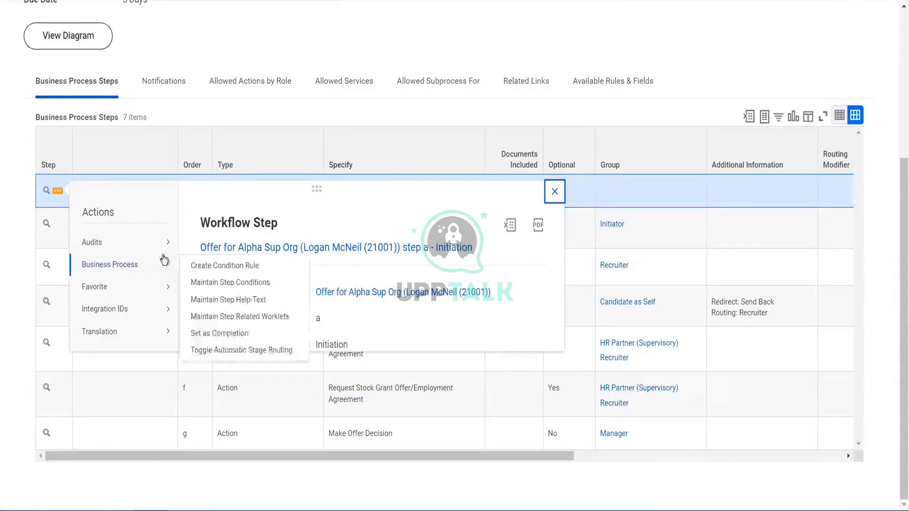
pyautogui.click(216, 356)
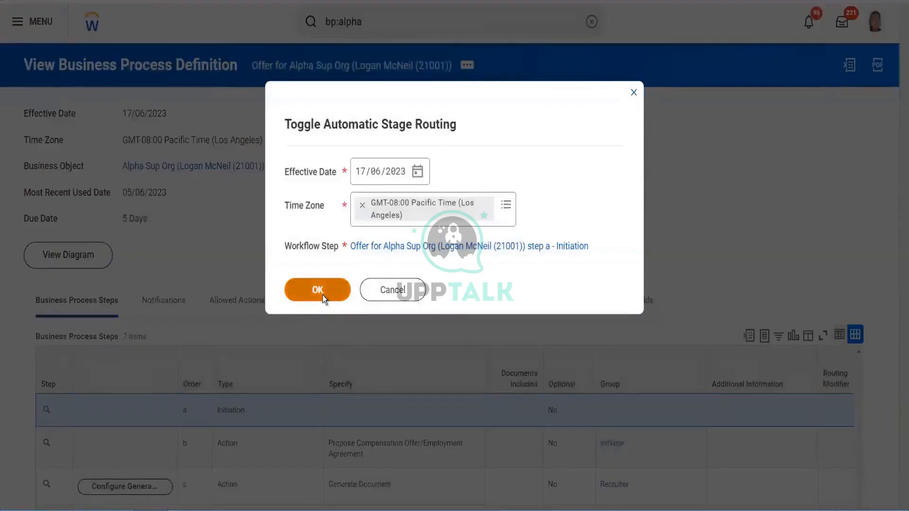
pyautogui.click(323, 295)
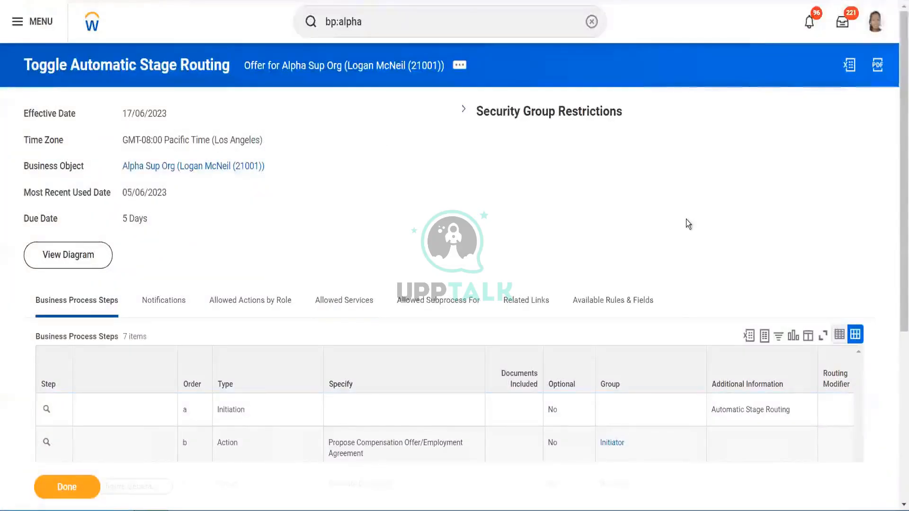
pyautogui.scroll(-4, 897, 307)
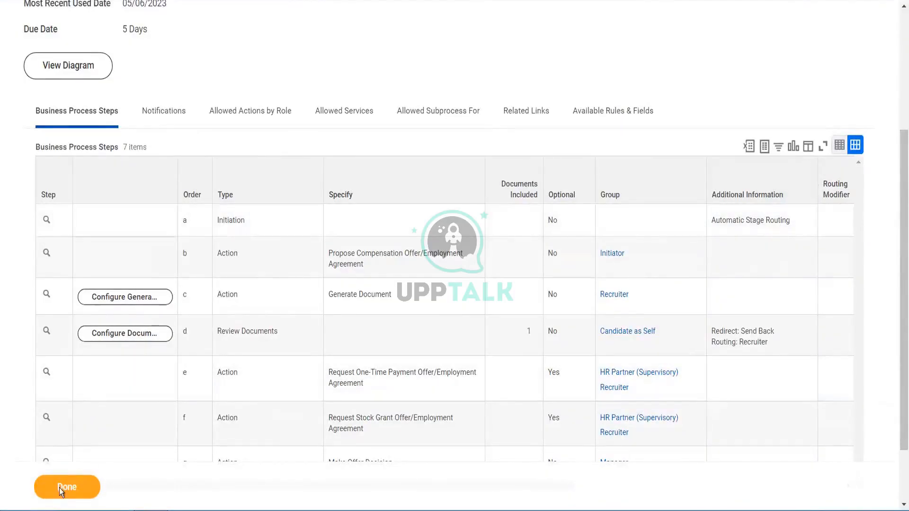
pyautogui.click(298, 423)
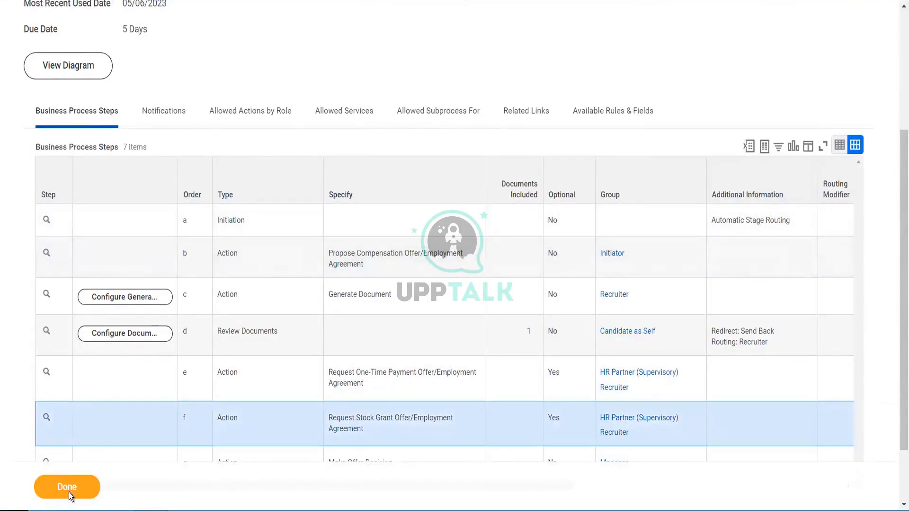
pyautogui.click(67, 487)
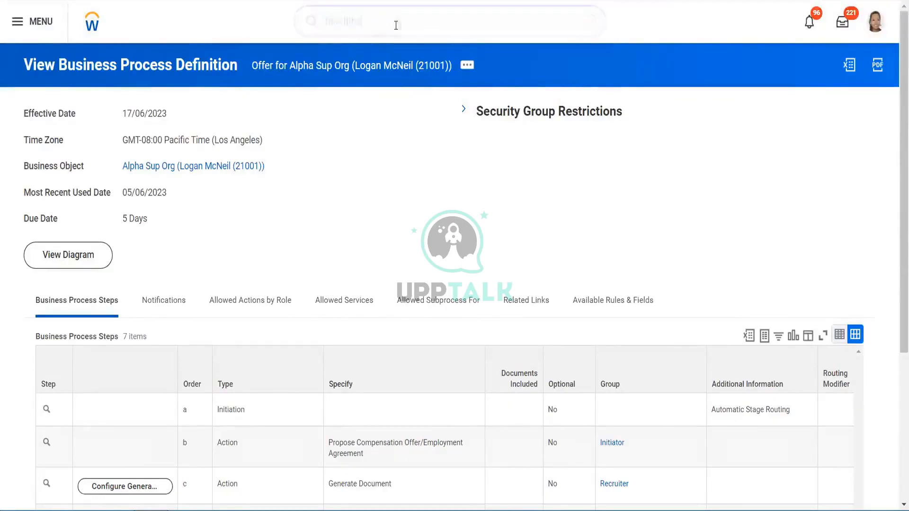
# - Search bp:alpha and open the Hire for Alpha Sup Org business process definition
pyautogui.click(396, 25)
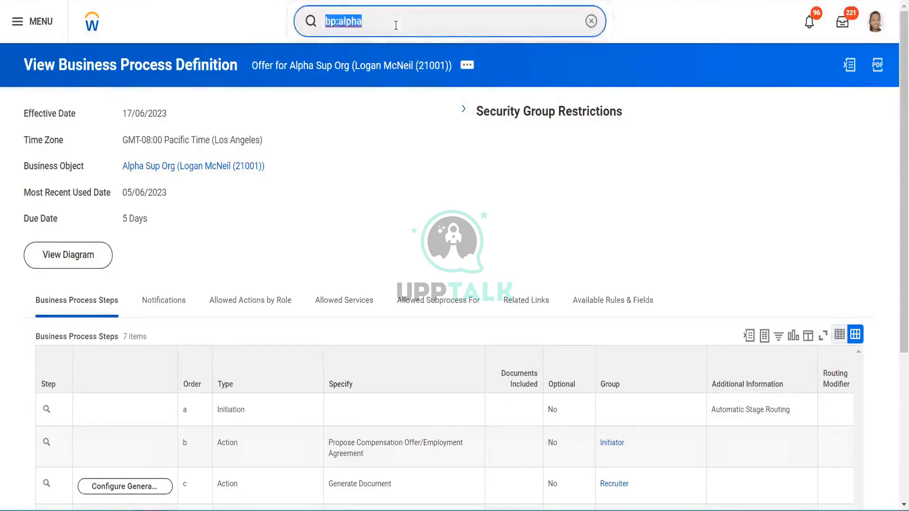
pyautogui.press('Return')
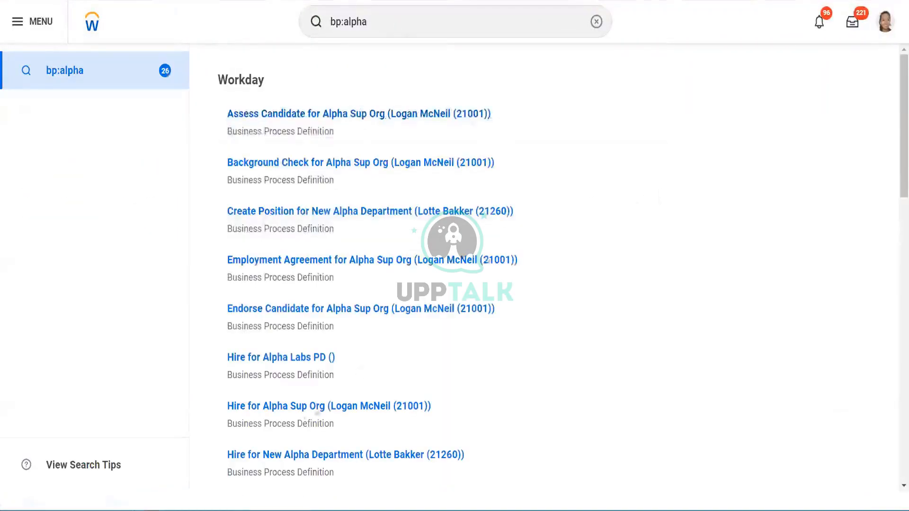
pyautogui.click(299, 413)
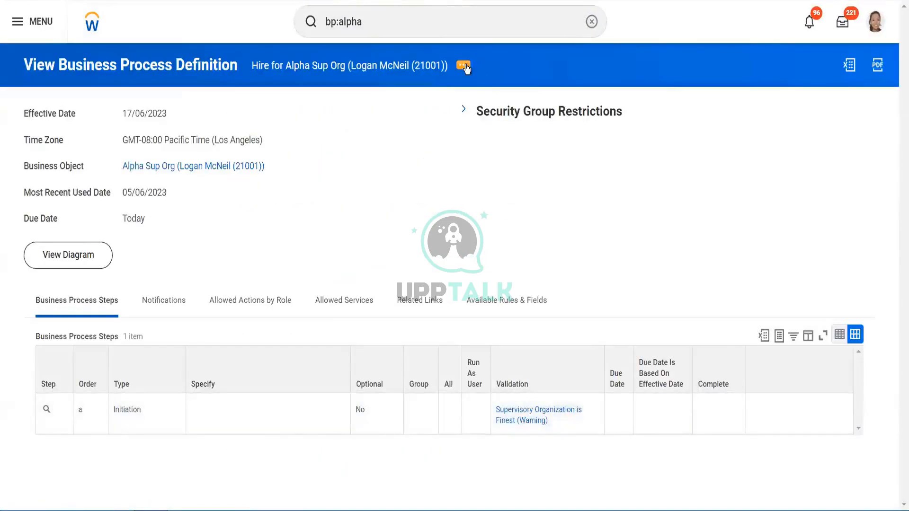
# - Open the Hire for Alpha Sup Org definition for editing with Edit Definition
pyautogui.click(464, 66)
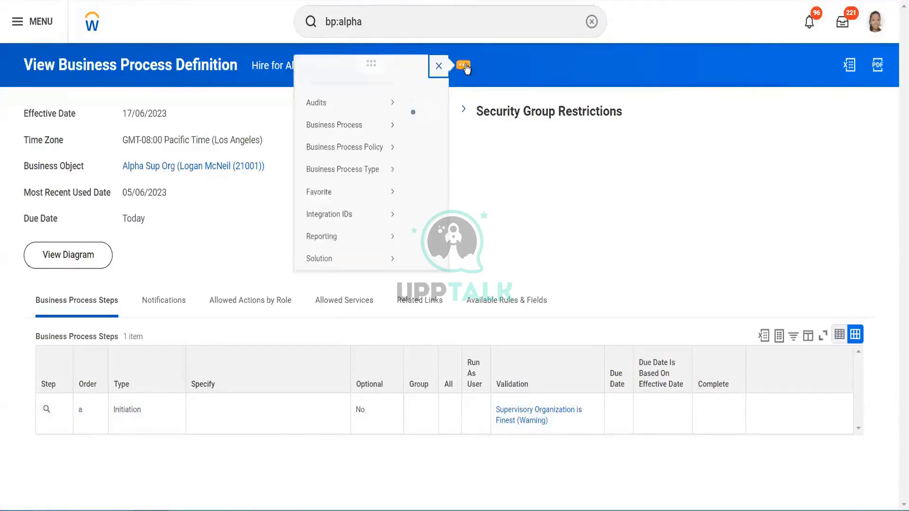
pyautogui.moveTo(107, 140)
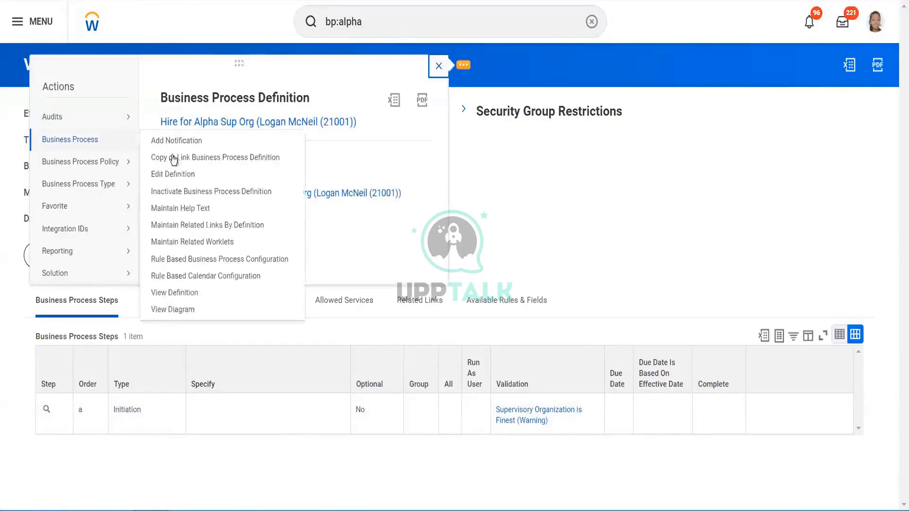
pyautogui.click(188, 174)
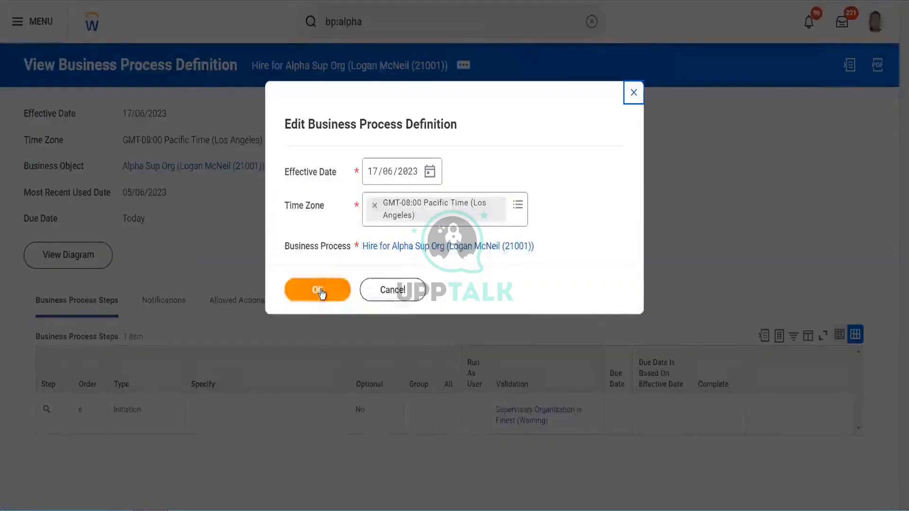
pyautogui.click(320, 290)
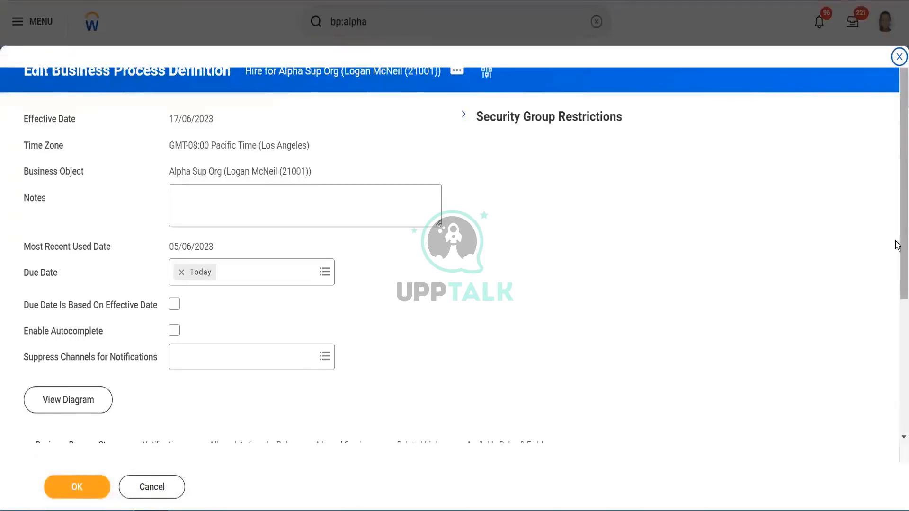
# - Try adding a new process step with order b and type Action
pyautogui.scroll(-5, 897, 245)
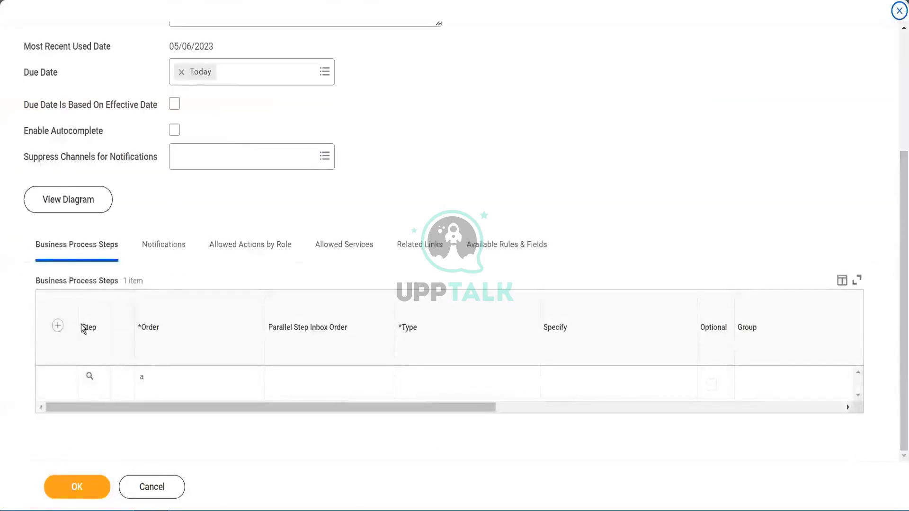
pyautogui.click(57, 326)
pyautogui.click(206, 386)
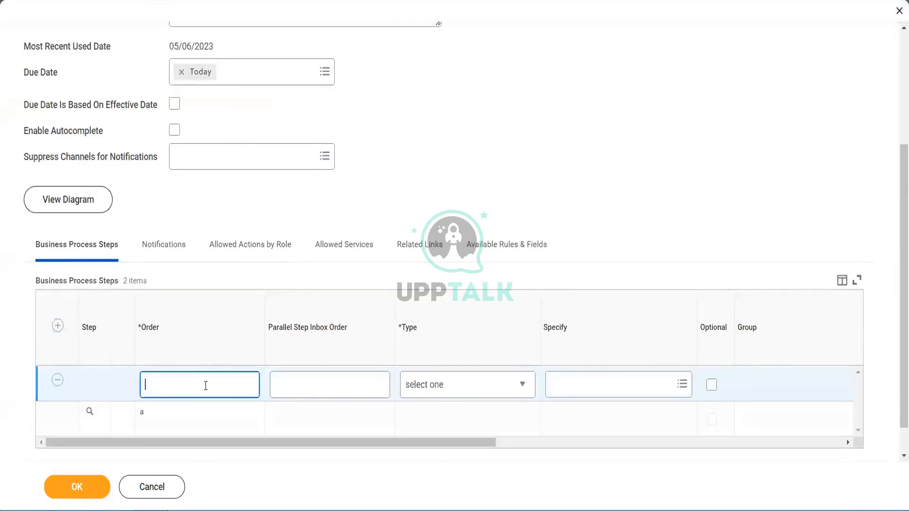
pyautogui.write('b')
pyautogui.moveTo(308, 439); pyautogui.dragTo(403, 438)
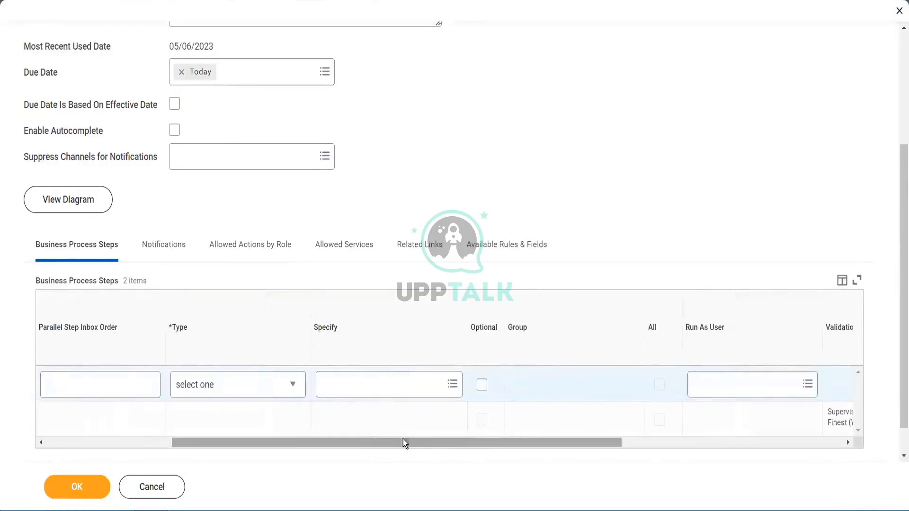
pyautogui.click(264, 385)
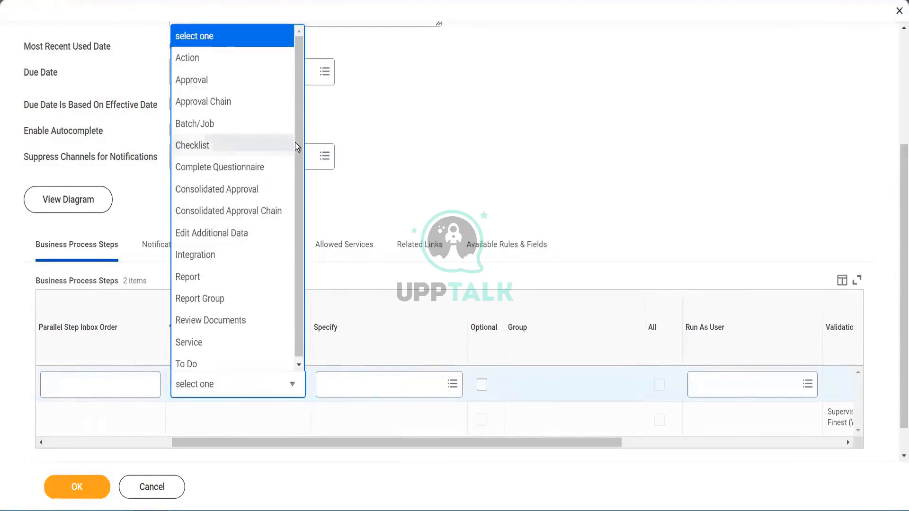
pyautogui.click(217, 63)
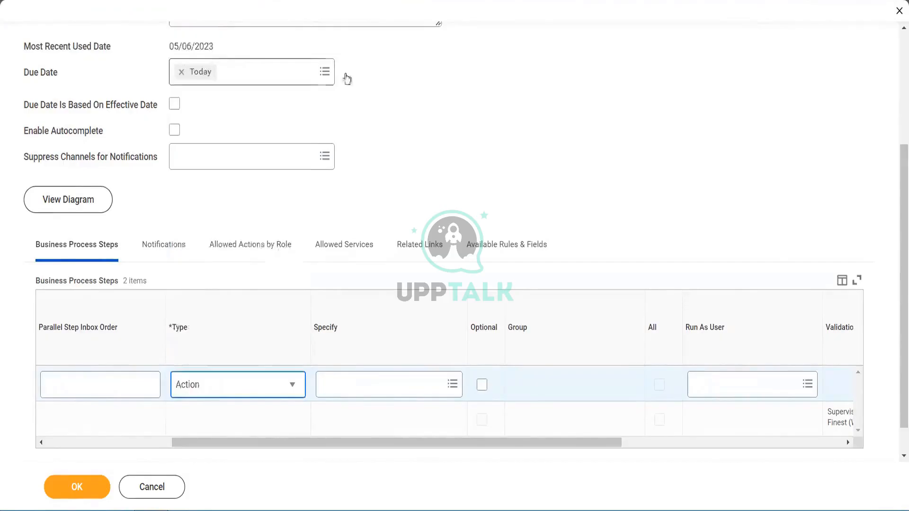
# - Try to find a candidate action in the new step's Specify list by browsing and searching candidate
pyautogui.click(376, 385)
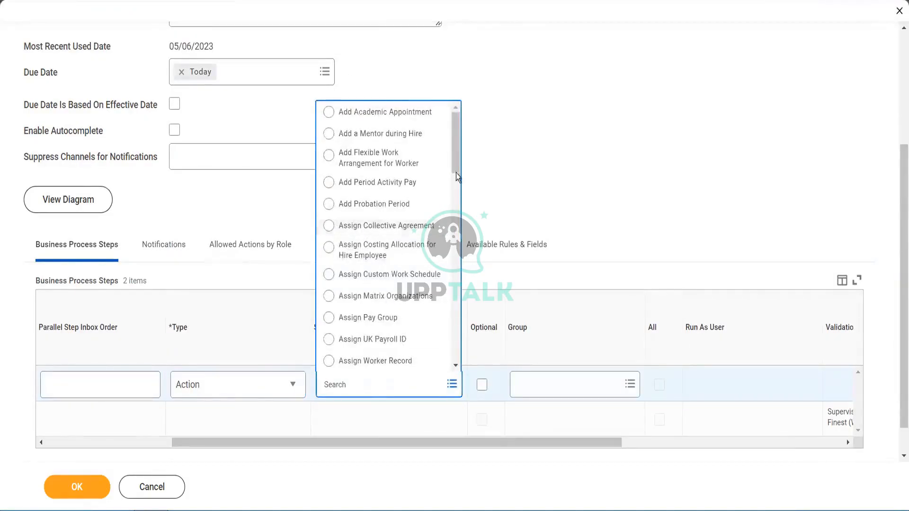
pyautogui.moveTo(457, 160); pyautogui.dragTo(459, 197)
pyautogui.scroll(-10, 461, 213)
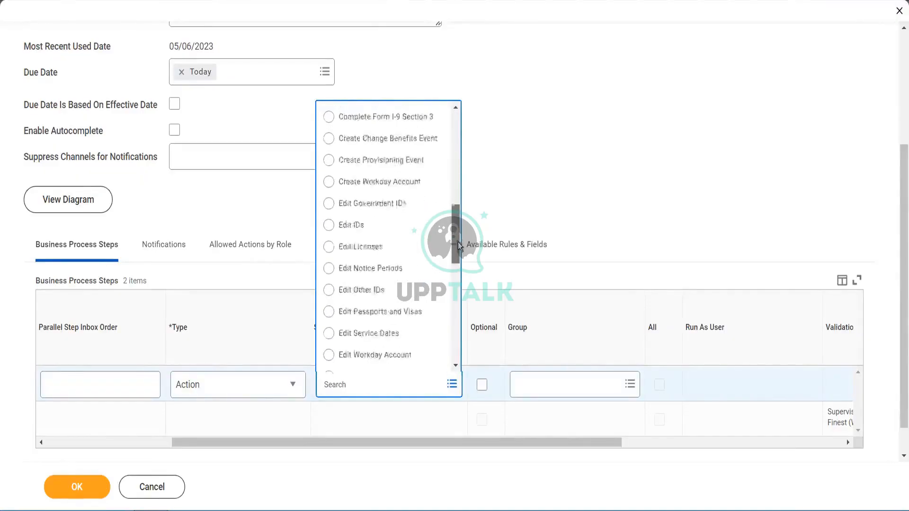
pyautogui.scroll(8, 462, 227)
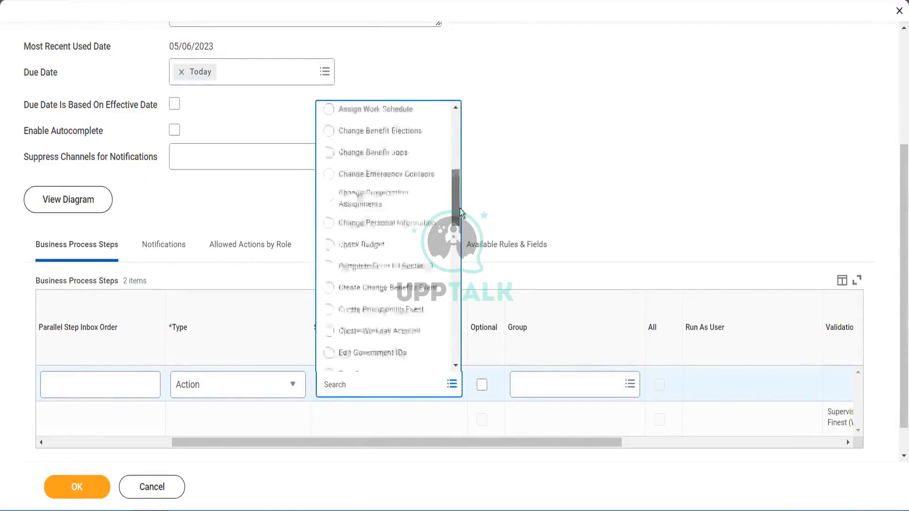
pyautogui.moveTo(458, 203); pyautogui.dragTo(462, 129)
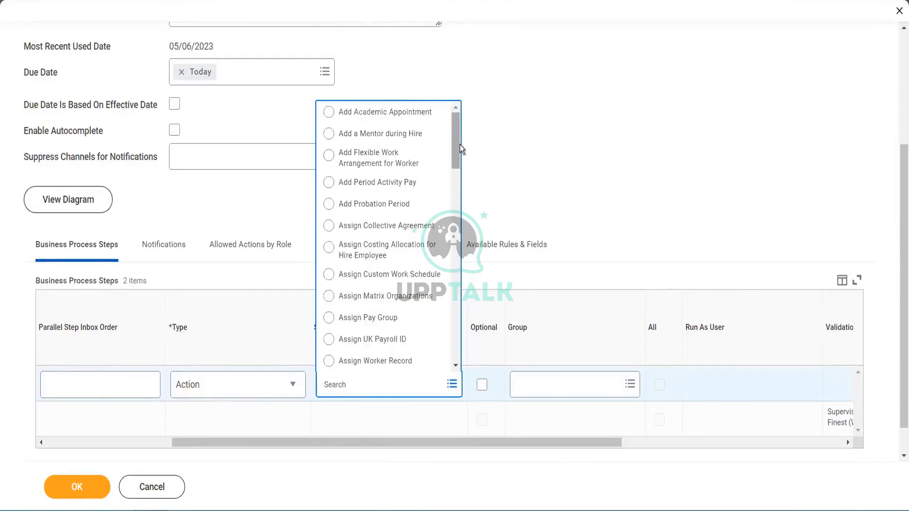
pyautogui.moveTo(456, 144); pyautogui.dragTo(459, 339)
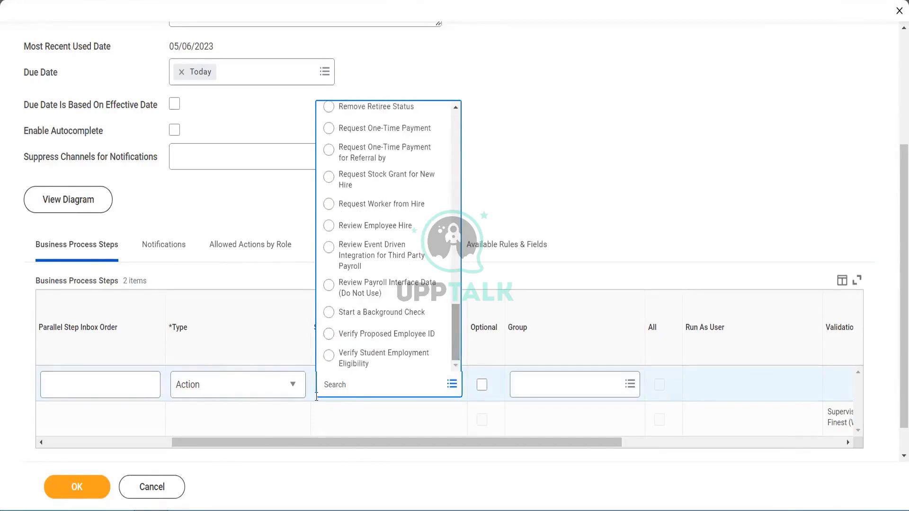
pyautogui.click(339, 384)
pyautogui.write('candidate')
pyautogui.press('Return')
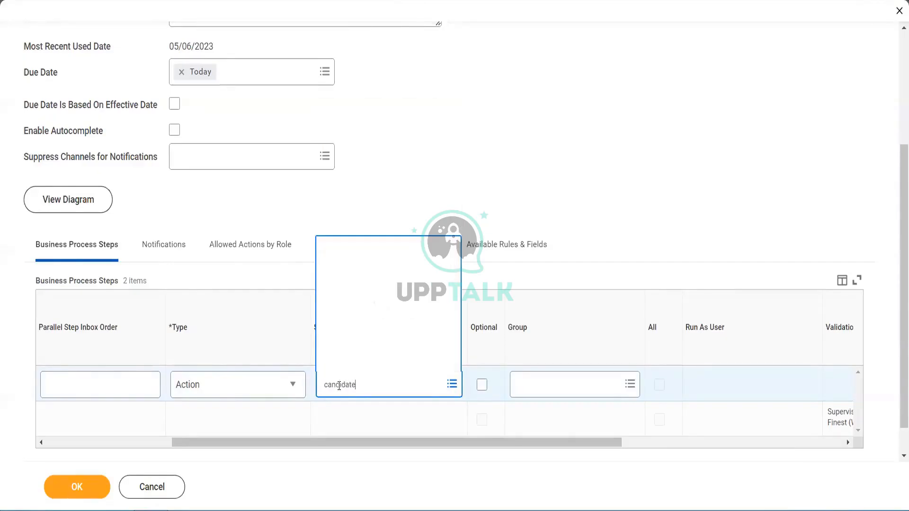
# - Try Batch/Job as the new step's type and search its Specify list for decl and cand
pyautogui.click(243, 393)
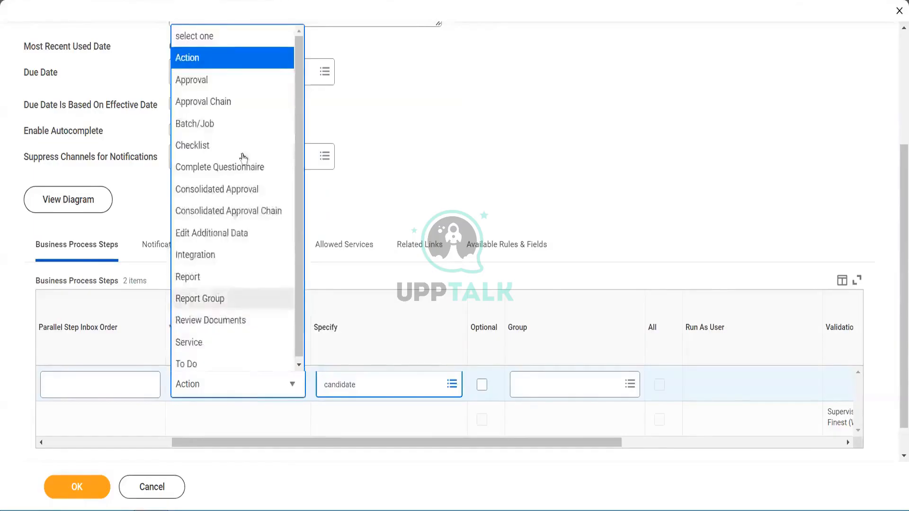
pyautogui.click(244, 132)
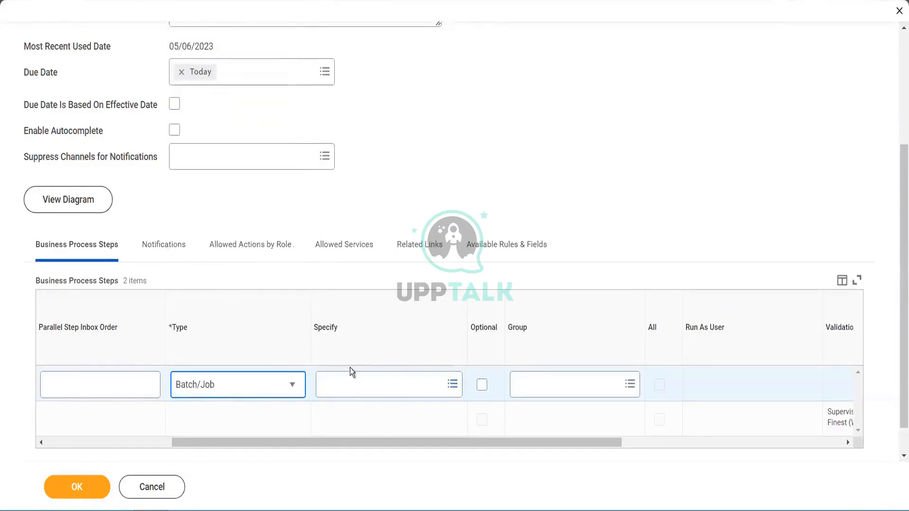
pyautogui.click(354, 383)
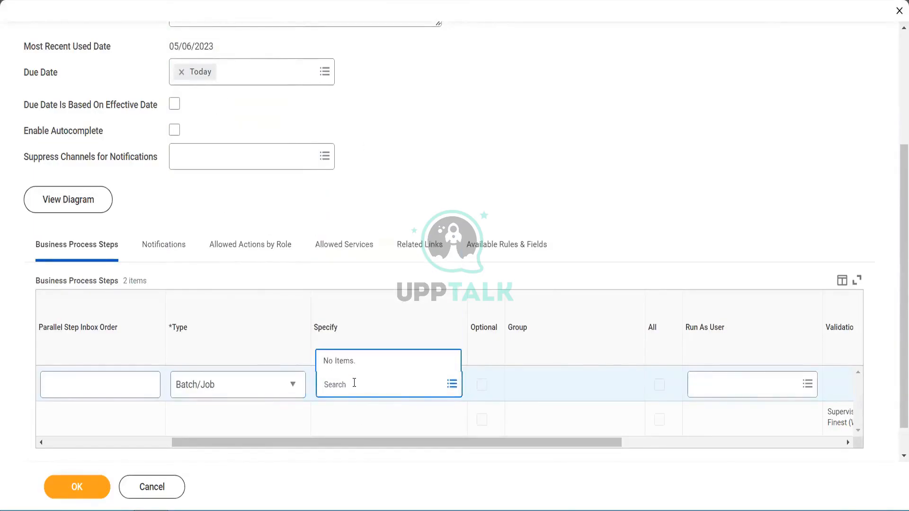
pyautogui.write('decli')
pyautogui.press('Return')
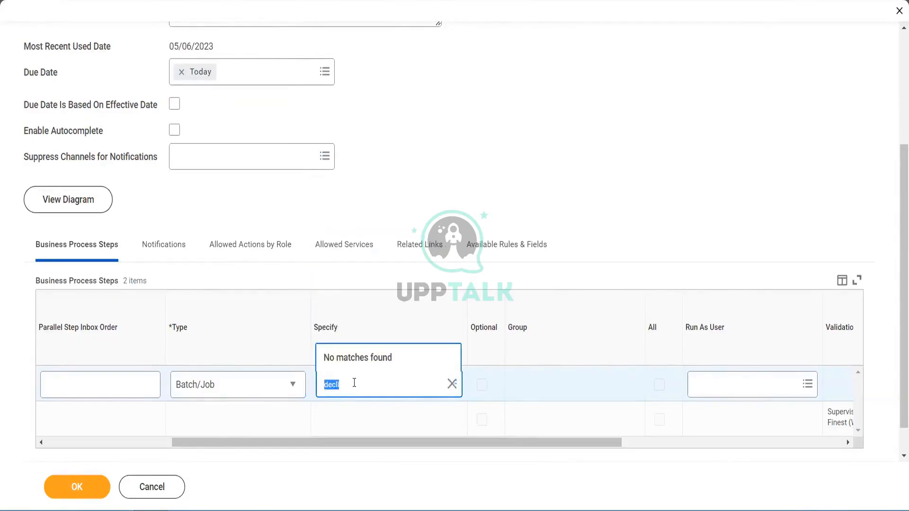
pyautogui.write('candida')
pyautogui.press('Return')
# - Try Service as the step type, browse its Specify options, and discard the definition edits
pyautogui.click(242, 383)
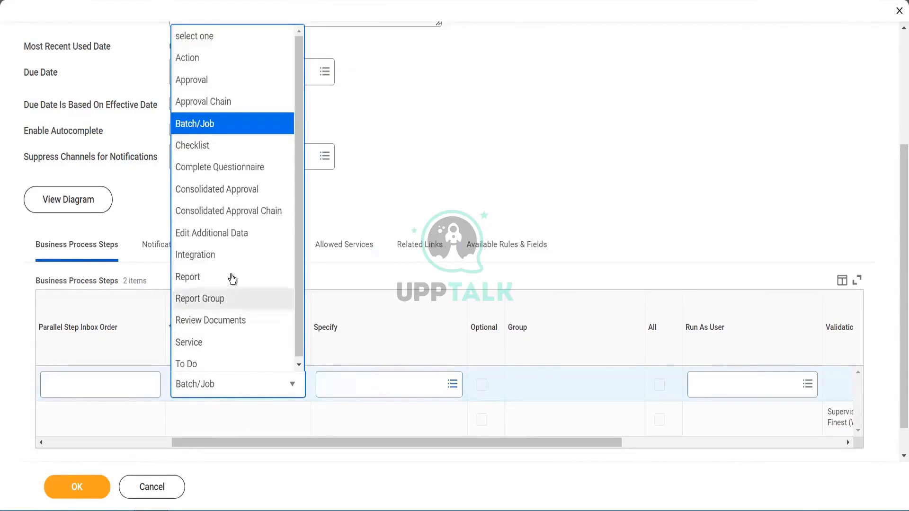
pyautogui.click(230, 342)
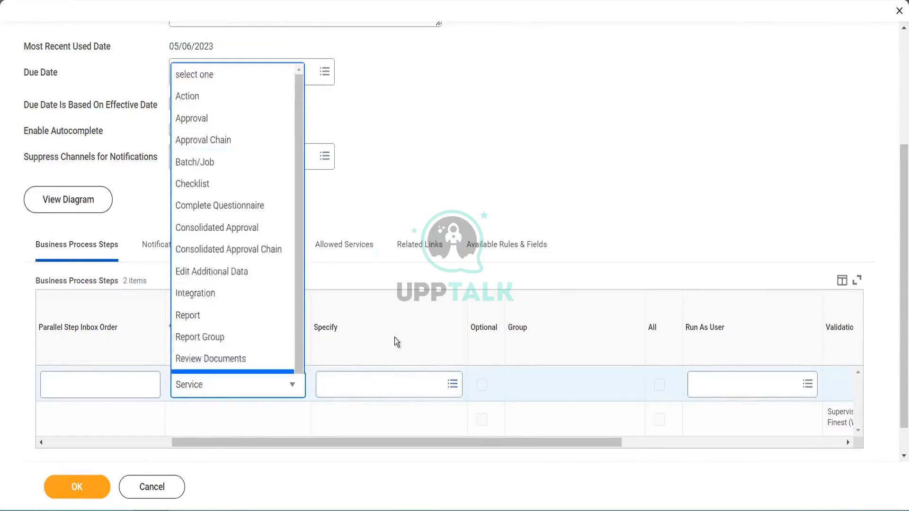
pyautogui.click(362, 391)
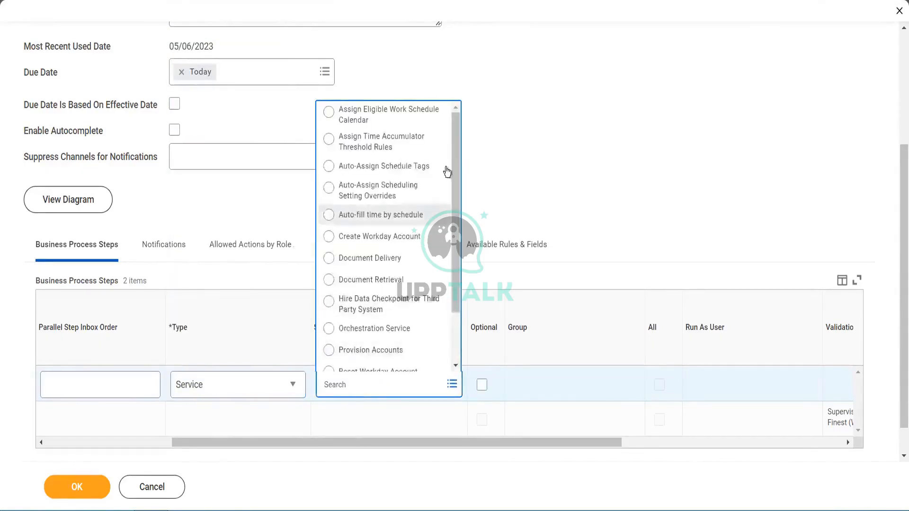
pyautogui.moveTo(455, 176); pyautogui.dragTo(467, 246)
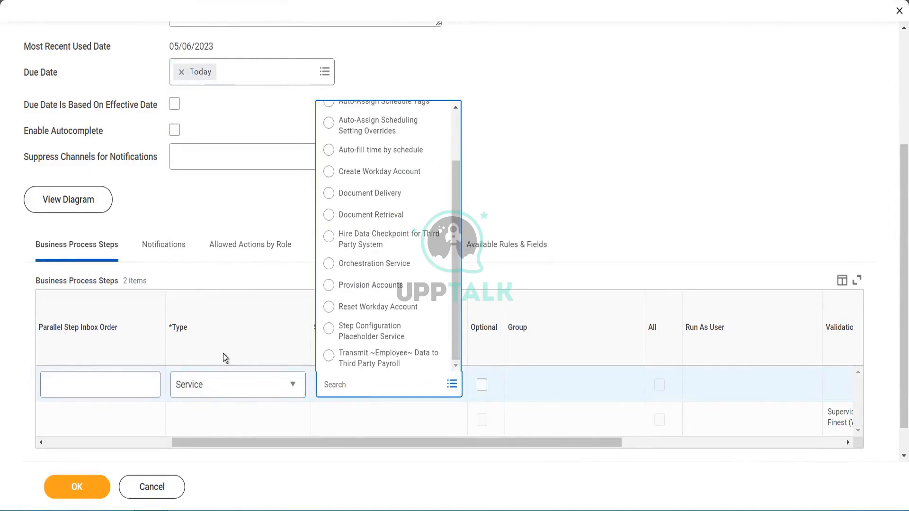
pyautogui.click(218, 389)
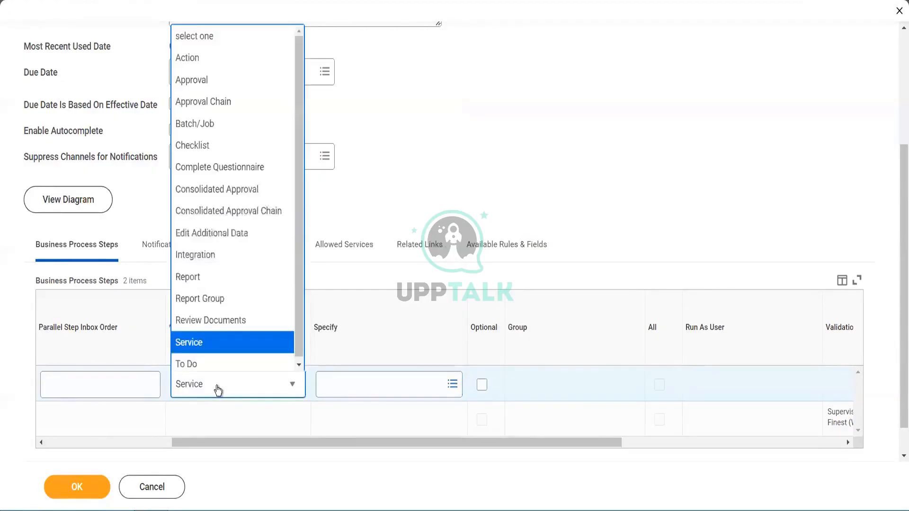
pyautogui.click(218, 389)
pyautogui.moveTo(299, 179); pyautogui.dragTo(299, 217)
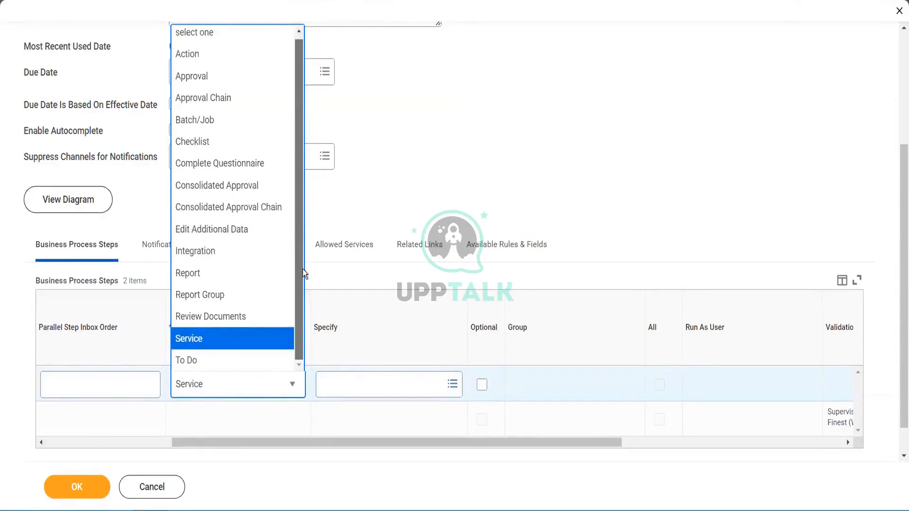
pyautogui.moveTo(302, 269); pyautogui.dragTo(308, 111)
pyautogui.click(476, 199)
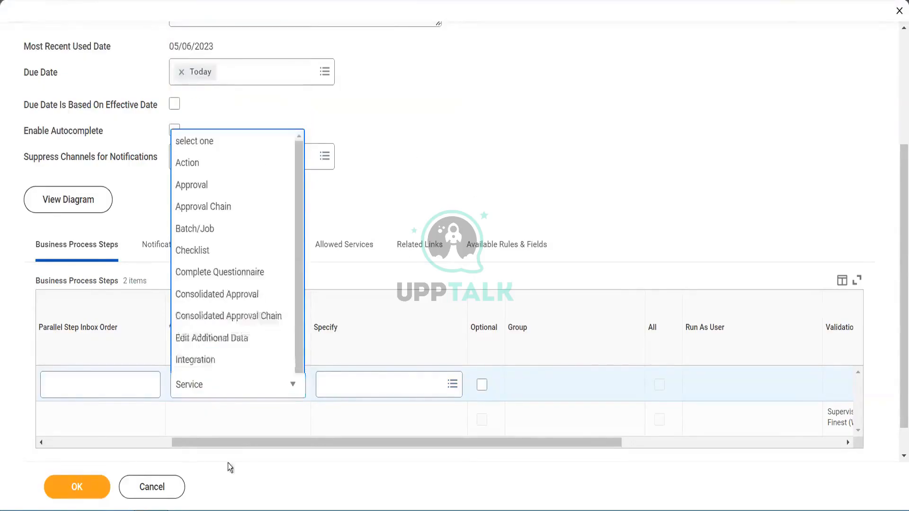
pyautogui.click(170, 492)
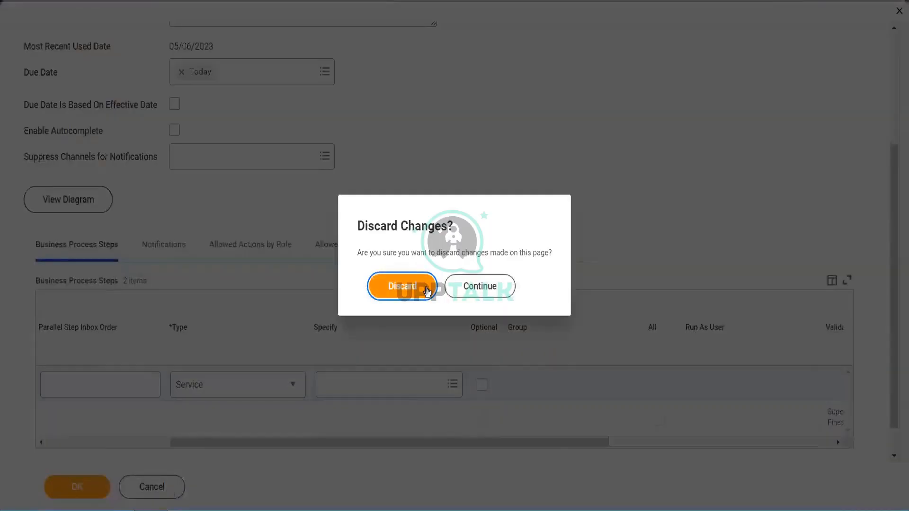
pyautogui.click(426, 290)
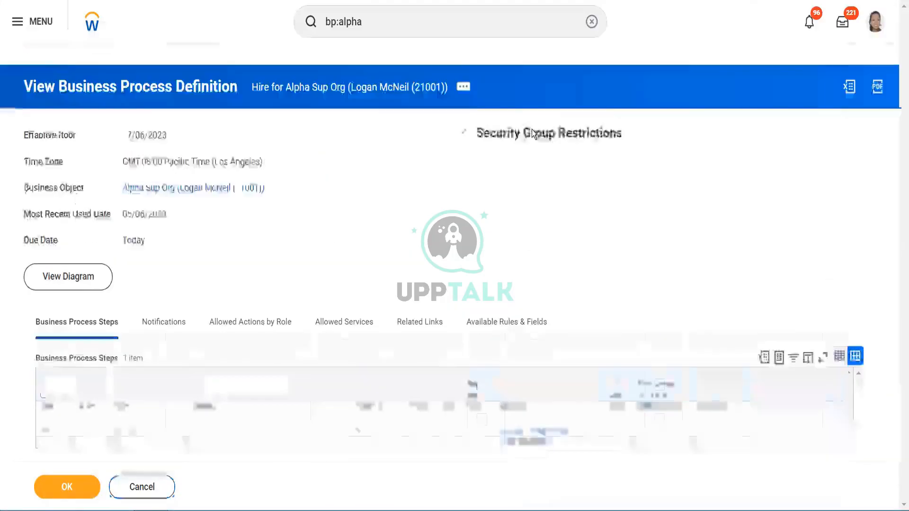
# - Search for bp:pyramid and open the Hire for RAK_ Pyramid Top business process definition
pyautogui.click(377, 26)
pyautogui.press('BackSpace')
pyautogui.press('BackSpace')
pyautogui.press('BackSpace')
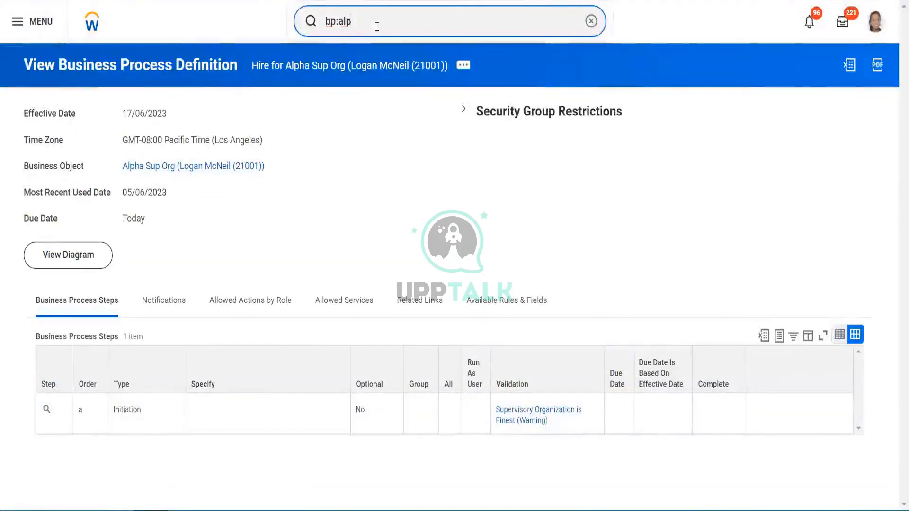
pyautogui.press('BackSpace')
pyautogui.write('pyramid')
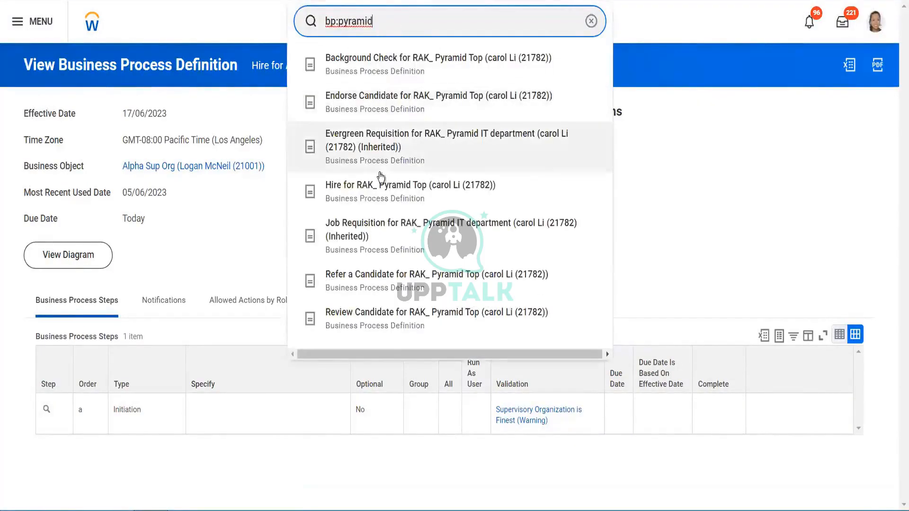
pyautogui.click(377, 185)
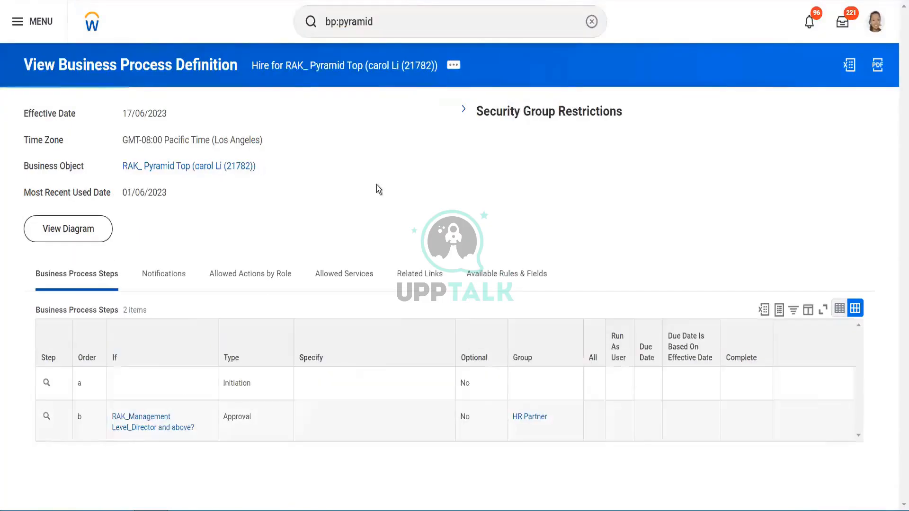
# - Open the Hire for RAK_ Pyramid Top definition for editing and add a new process step row
pyautogui.click(453, 66)
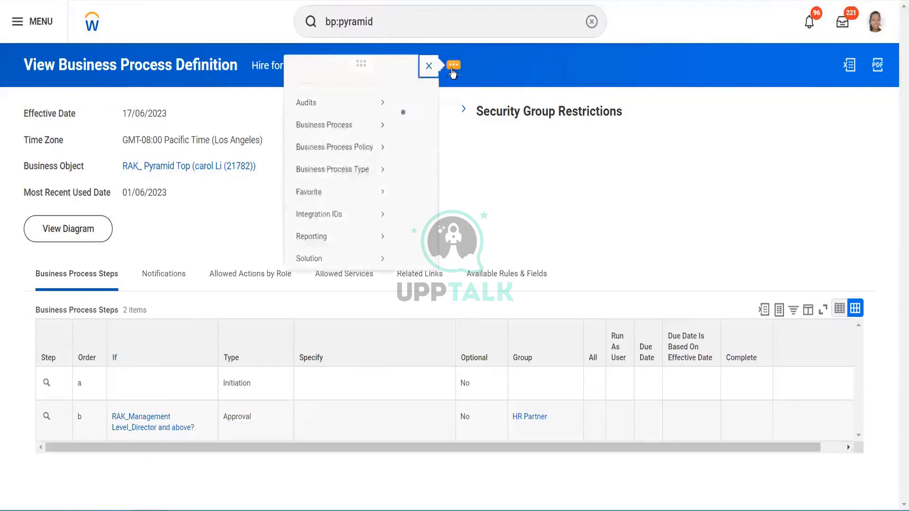
pyautogui.moveTo(100, 142)
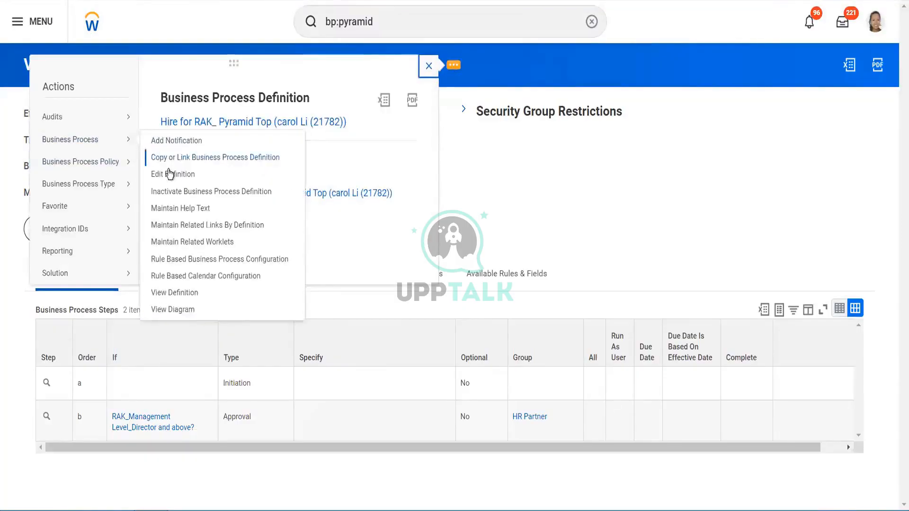
pyautogui.click(169, 175)
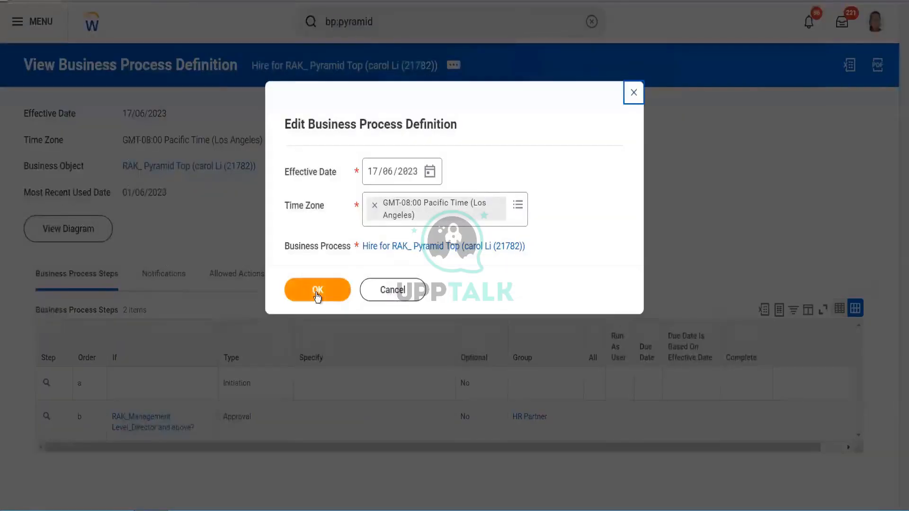
pyautogui.click(317, 295)
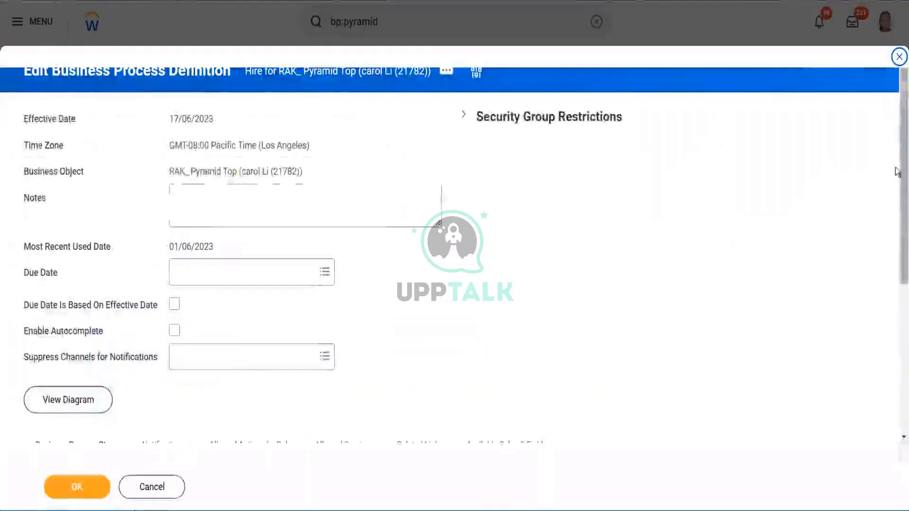
pyautogui.moveTo(898, 172); pyautogui.dragTo(897, 368)
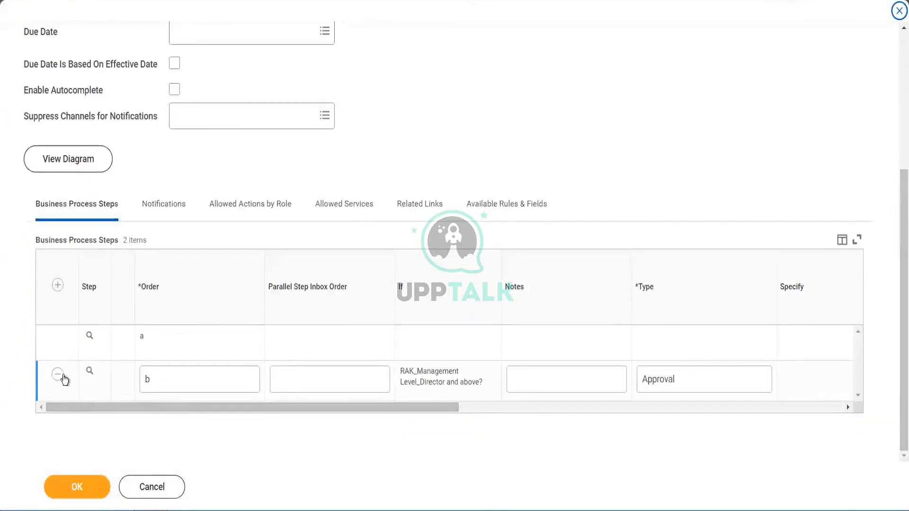
pyautogui.click(58, 286)
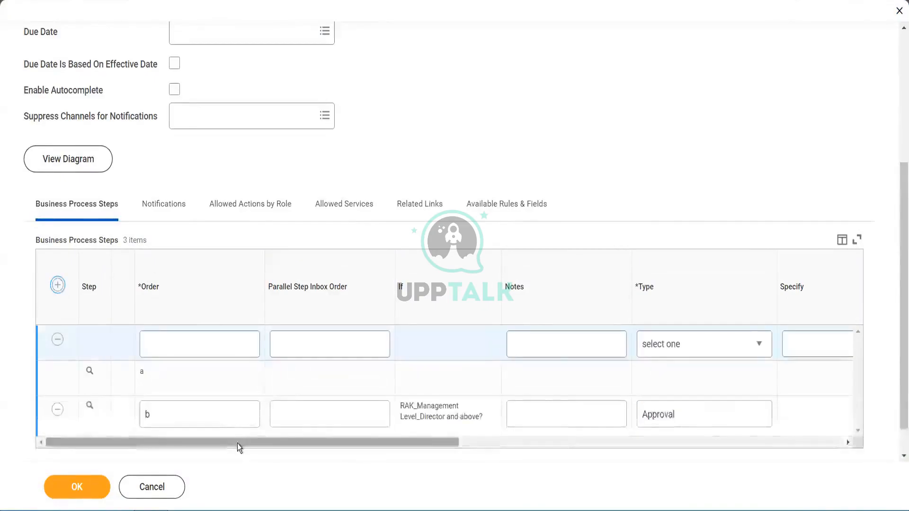
# - Try Batch/Job and then Action as the new step's type, and browse the Action Specify list
pyautogui.moveTo(237, 444); pyautogui.dragTo(436, 442)
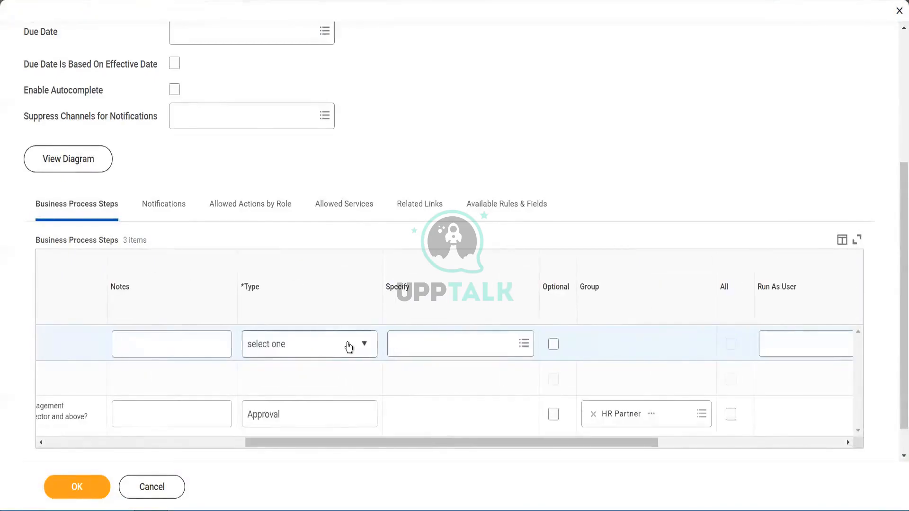
pyautogui.click(363, 349)
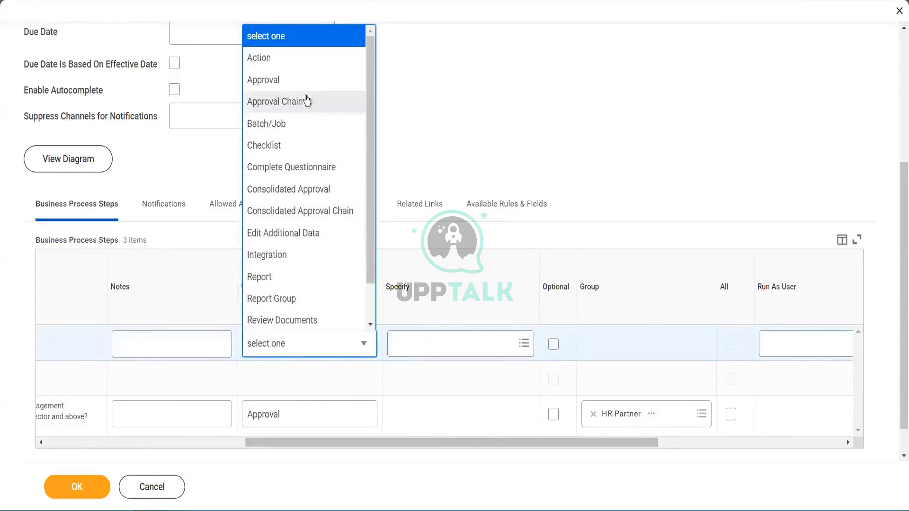
pyautogui.click(298, 134)
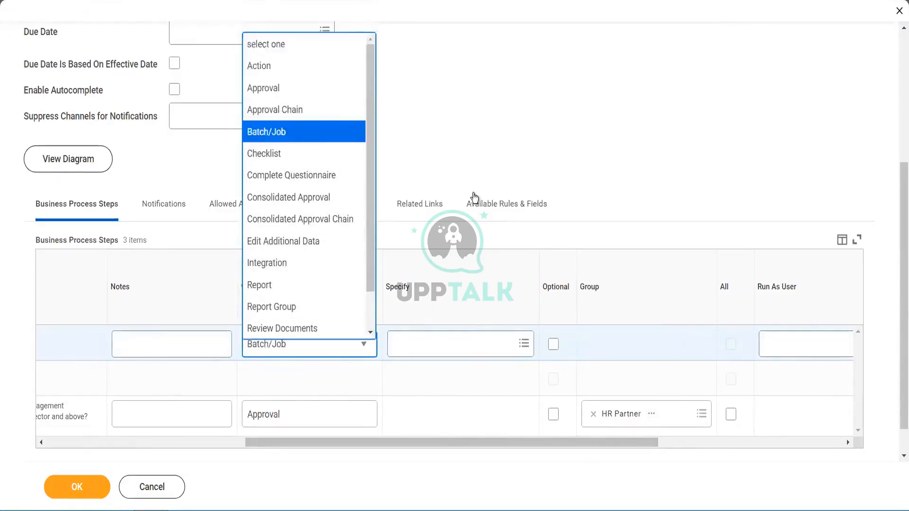
pyautogui.click(459, 341)
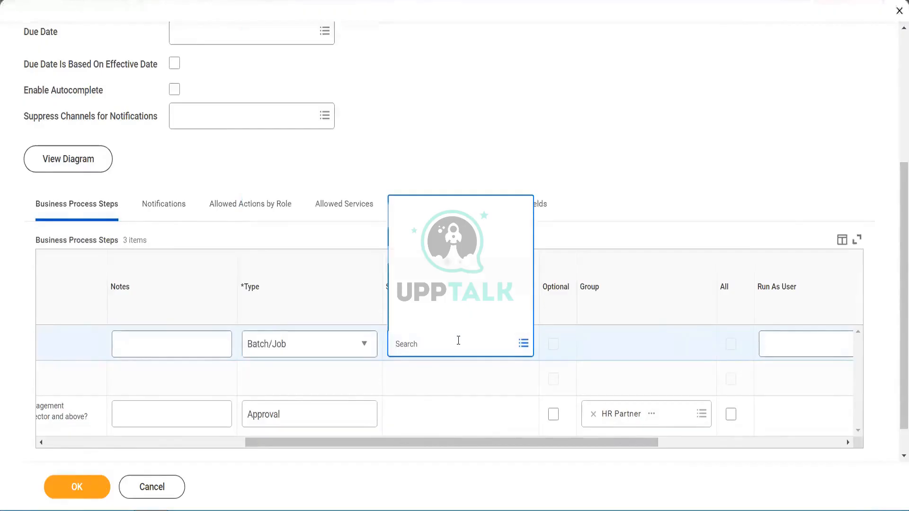
pyautogui.click(322, 349)
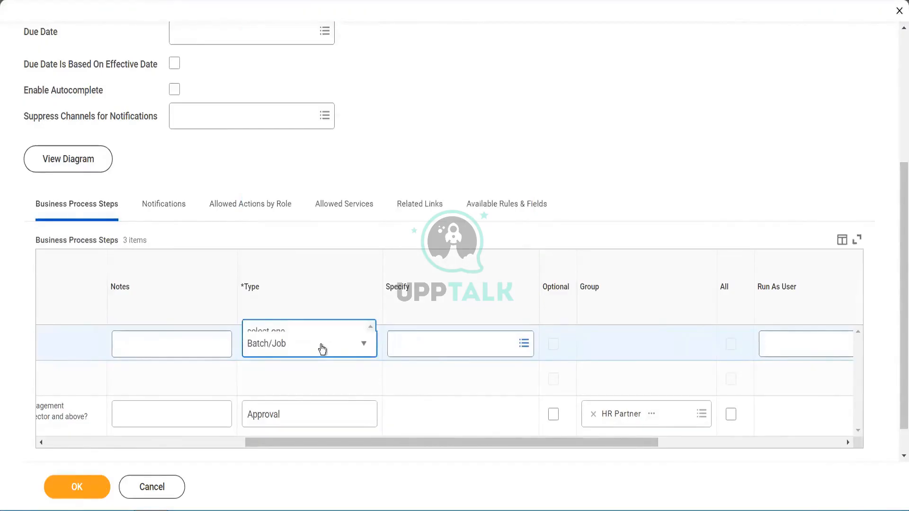
pyautogui.click(301, 61)
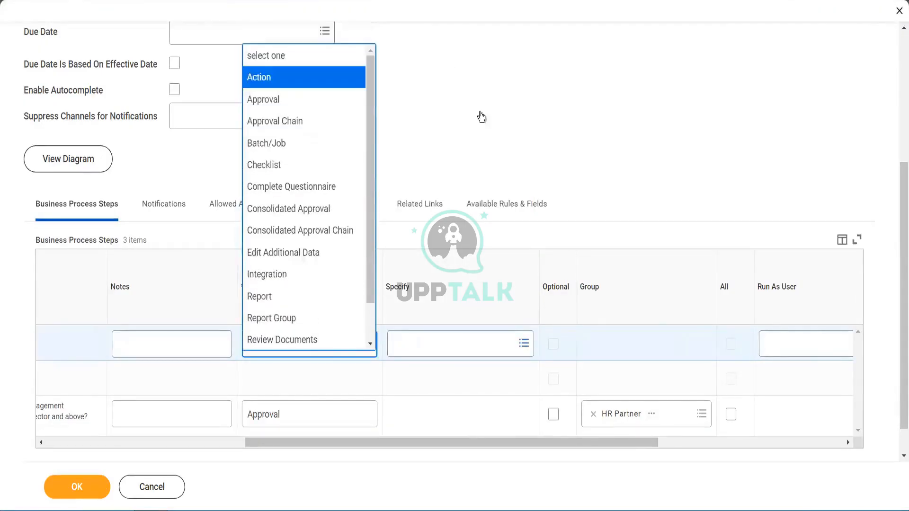
pyautogui.click(463, 345)
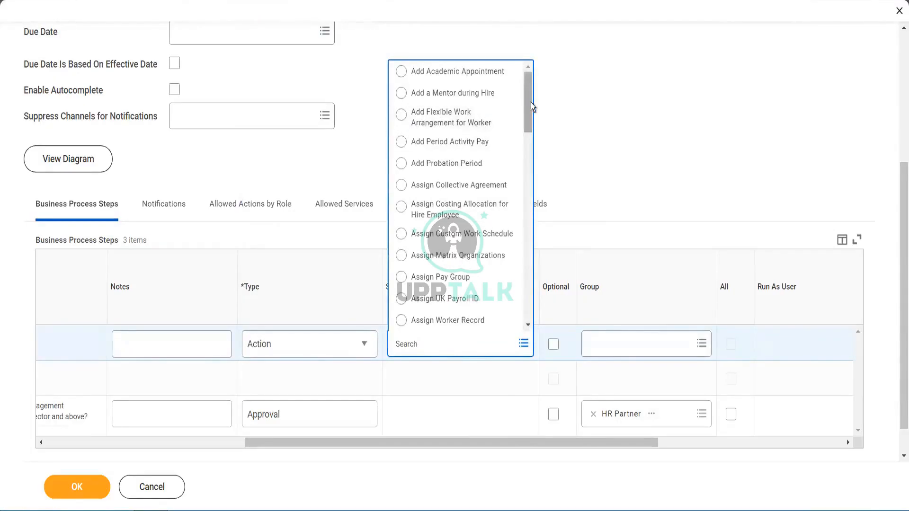
pyautogui.moveTo(530, 103); pyautogui.dragTo(552, 372)
pyautogui.scroll(3, 530, 275)
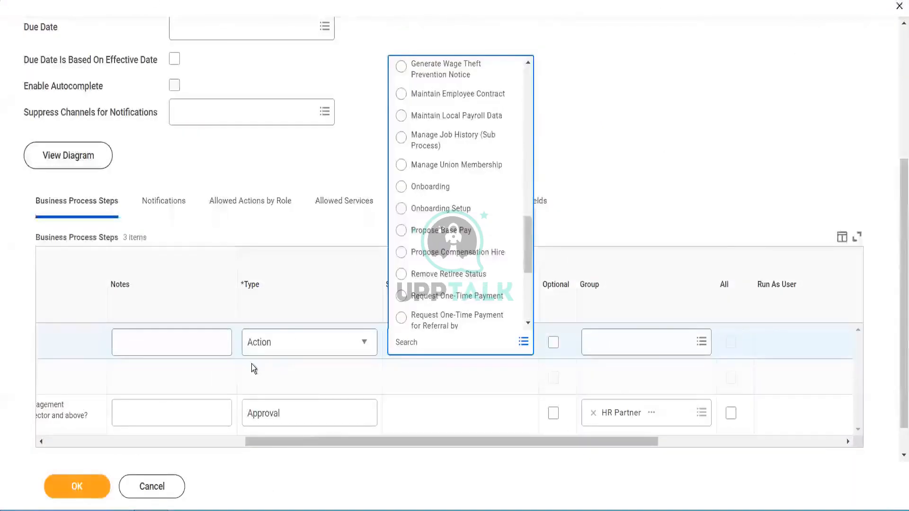
# - Remove the new step row and submit the definition
pyautogui.moveTo(309, 438); pyautogui.dragTo(8, 428)
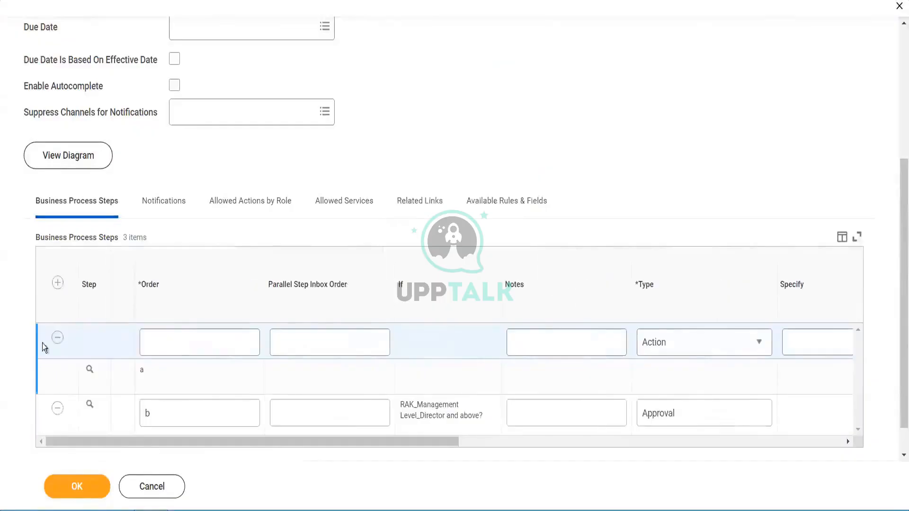
pyautogui.click(56, 342)
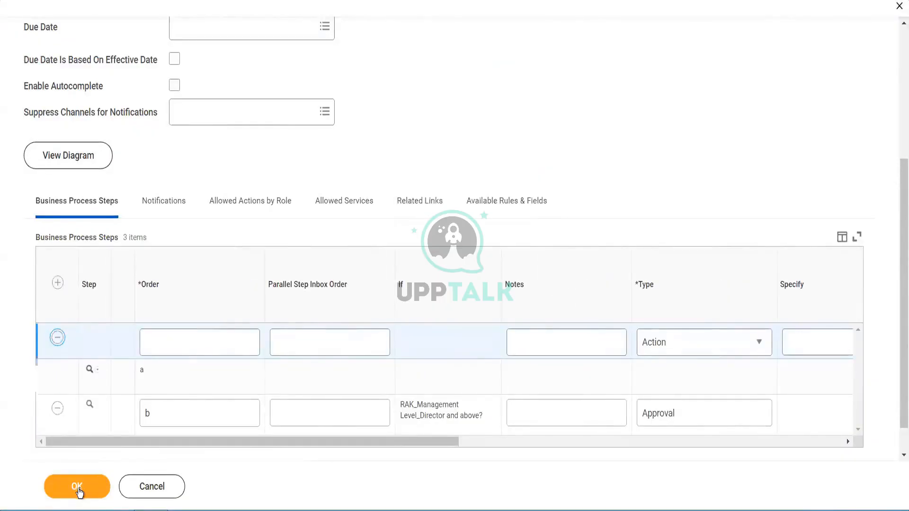
pyautogui.click(79, 490)
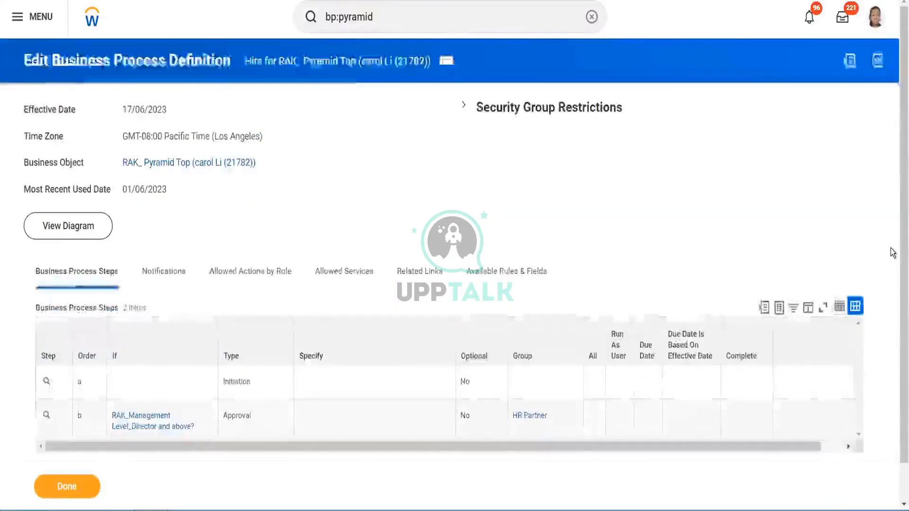
# - Run the bp:pyramid search and open the Ready for Hire for RAK_ Pyramid Top definition
pyautogui.click(377, 19)
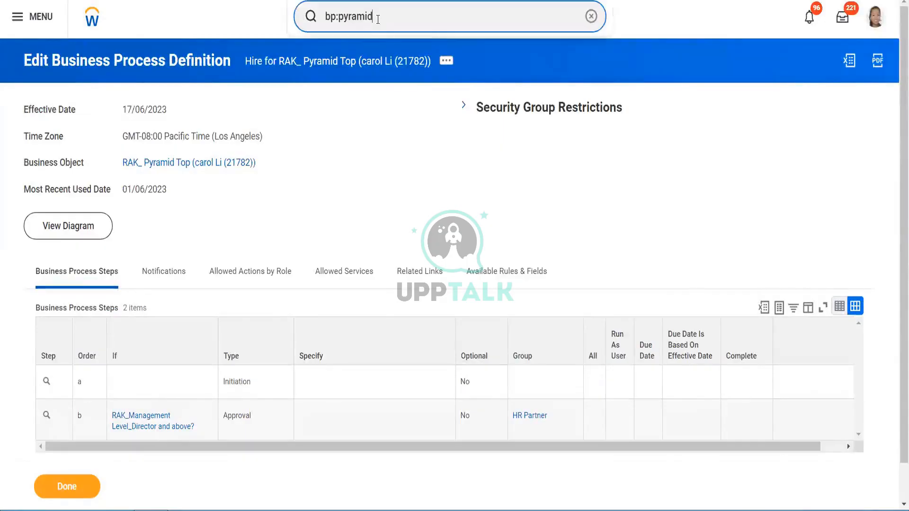
pyautogui.press('Return')
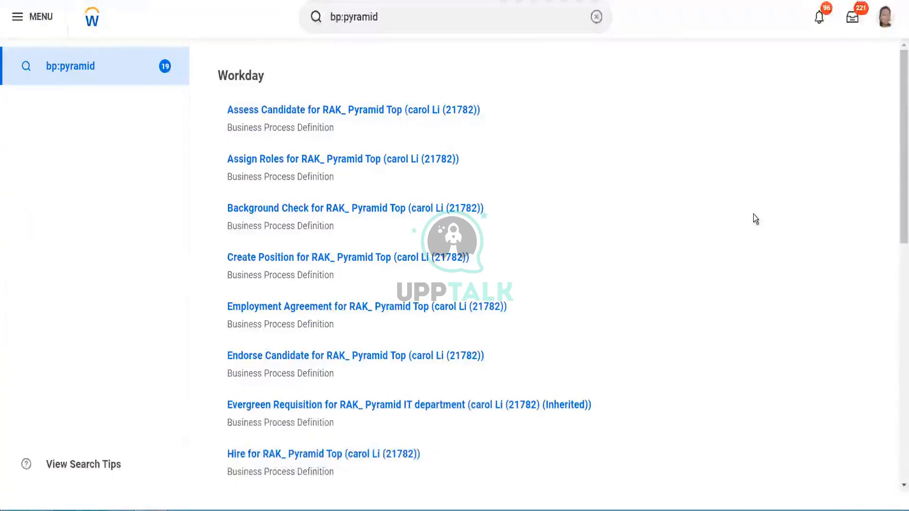
pyautogui.moveTo(895, 138); pyautogui.dragTo(897, 349)
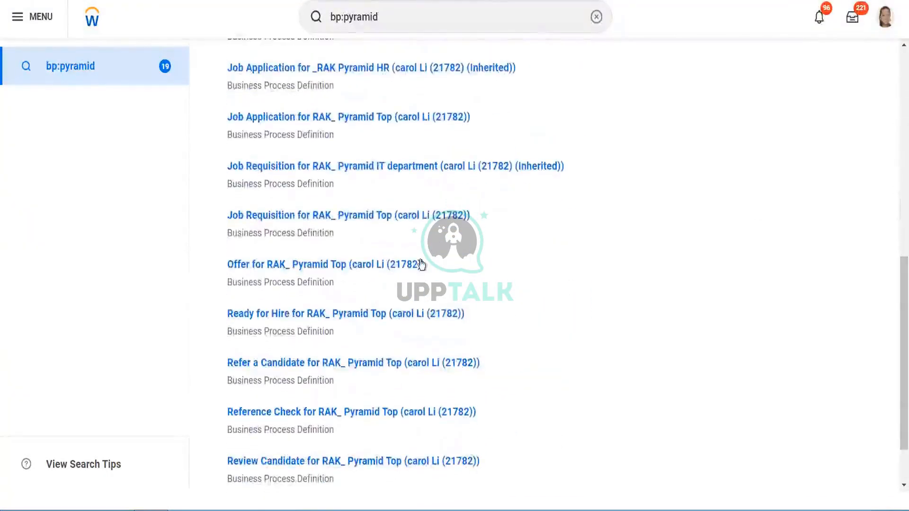
pyautogui.click(335, 314)
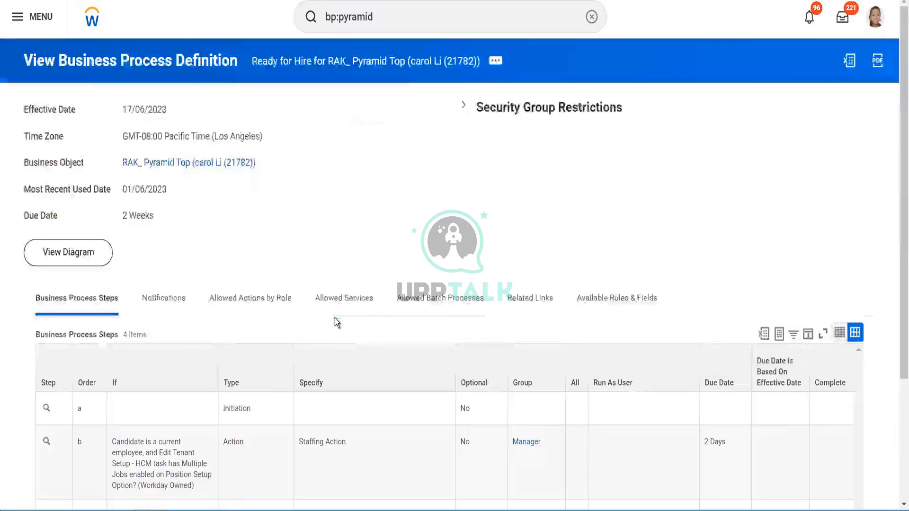
# - Open the Ready for Hire definition for editing, review its steps' types and Specify values, and submit it
pyautogui.click(496, 61)
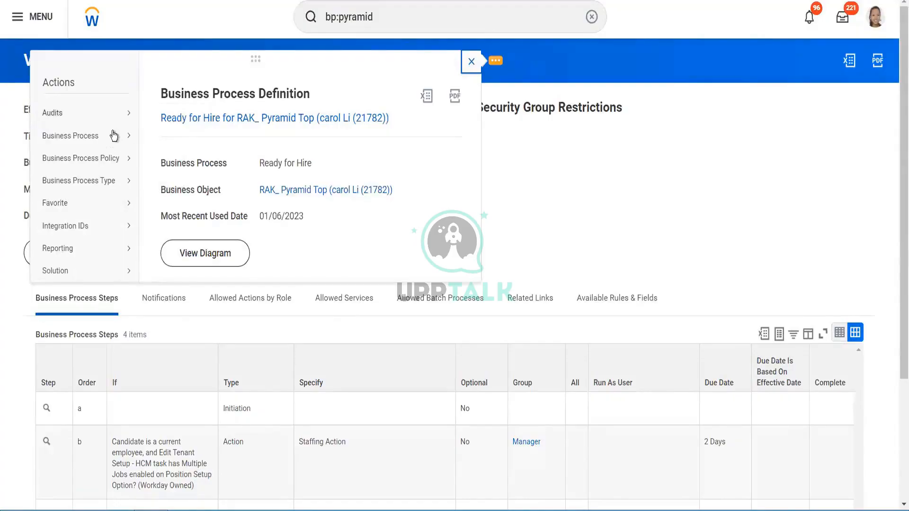
pyautogui.moveTo(116, 137)
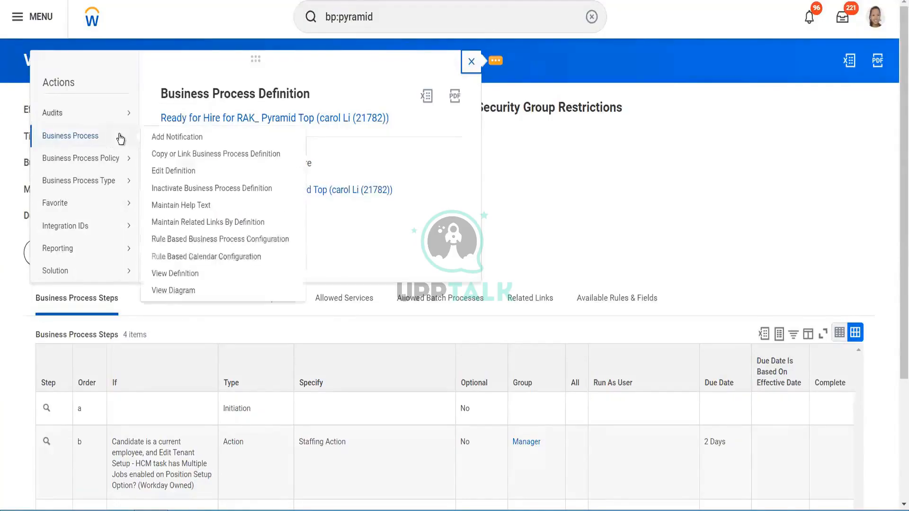
pyautogui.click(184, 169)
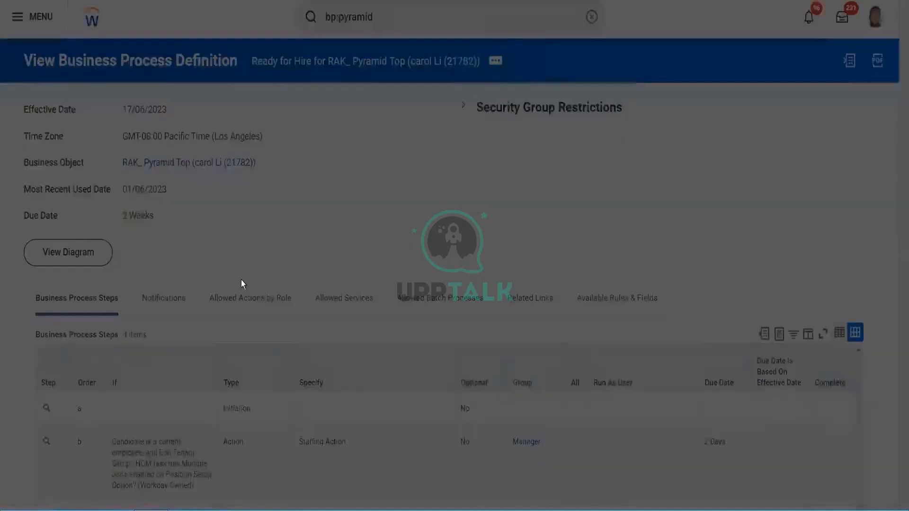
pyautogui.click(316, 288)
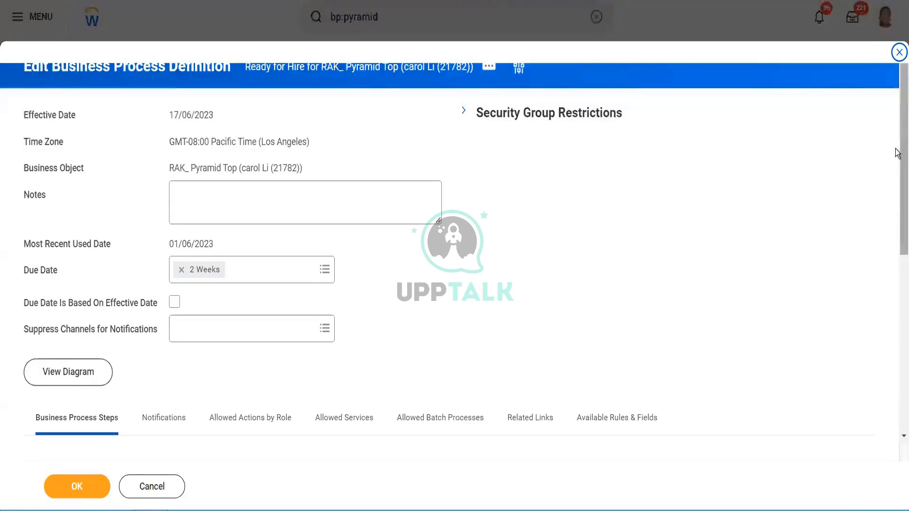
pyautogui.moveTo(896, 153); pyautogui.dragTo(896, 300)
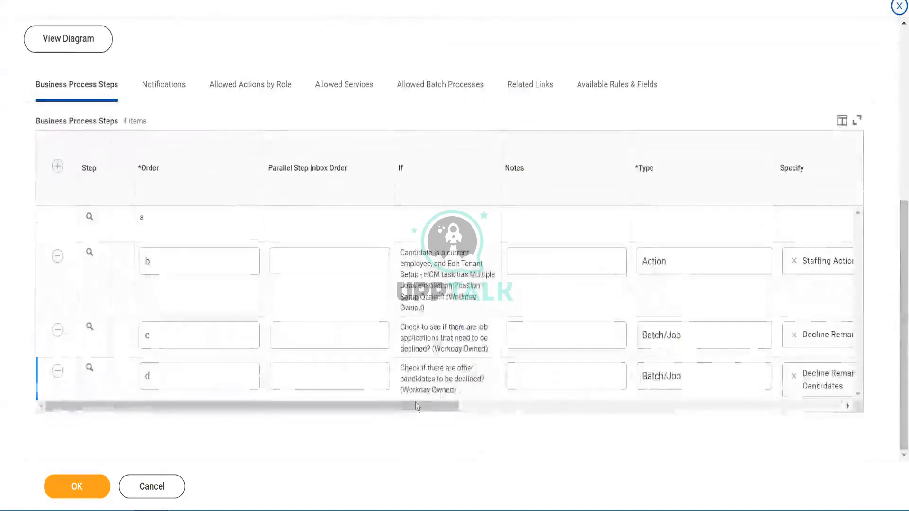
pyautogui.moveTo(405, 404); pyautogui.dragTo(556, 402)
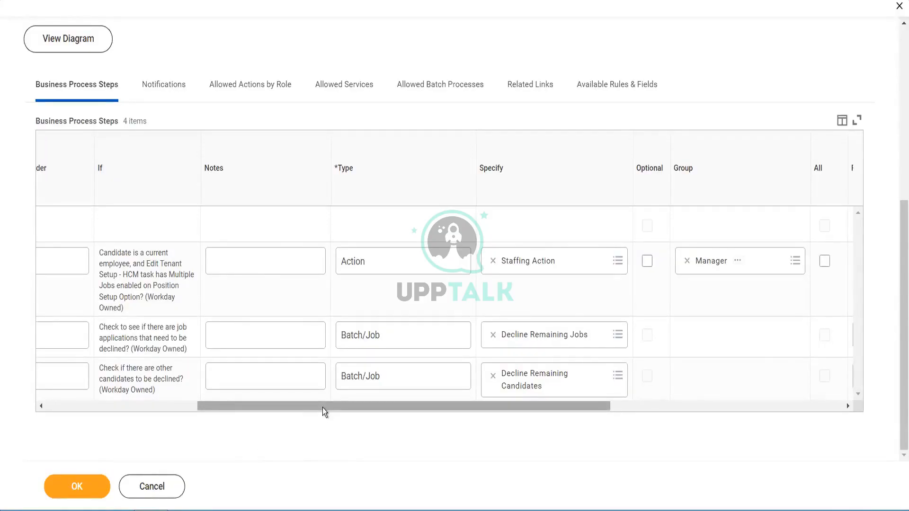
pyautogui.moveTo(898, 296); pyautogui.dragTo(899, 115)
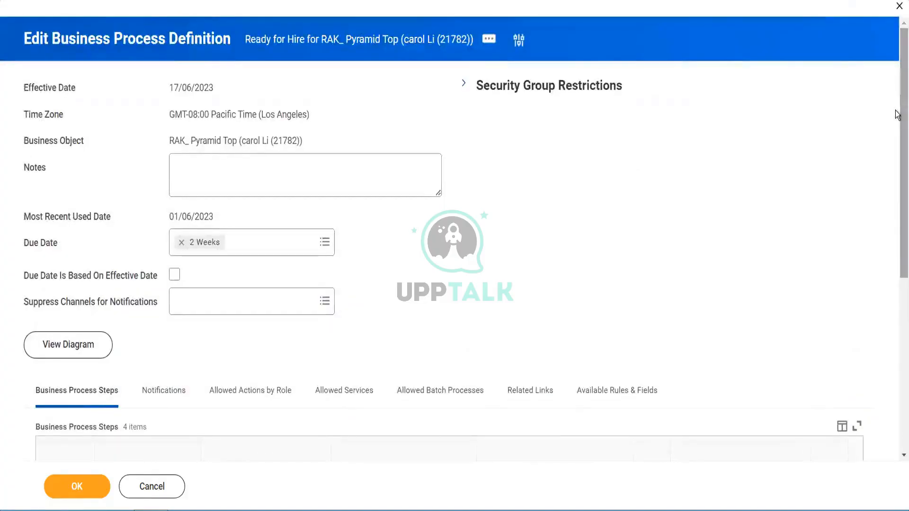
pyautogui.click(898, 340)
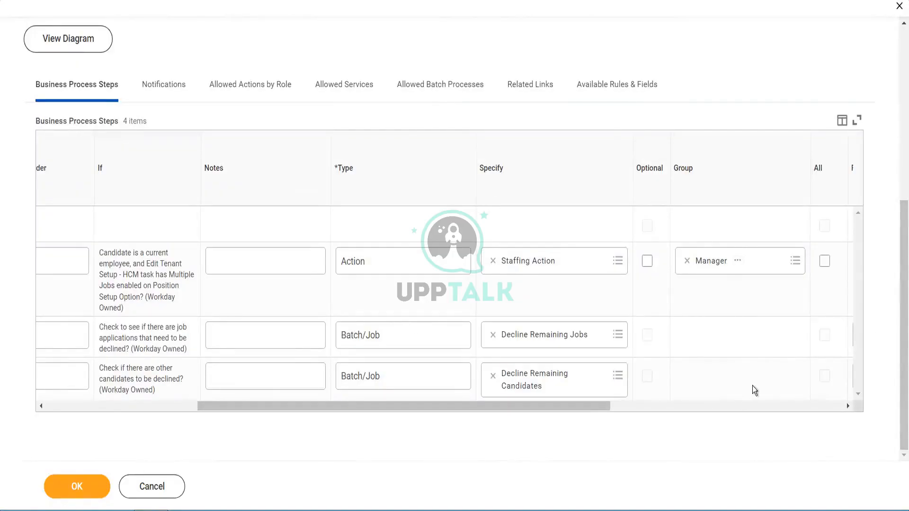
pyautogui.moveTo(898, 315); pyautogui.dragTo(898, 287)
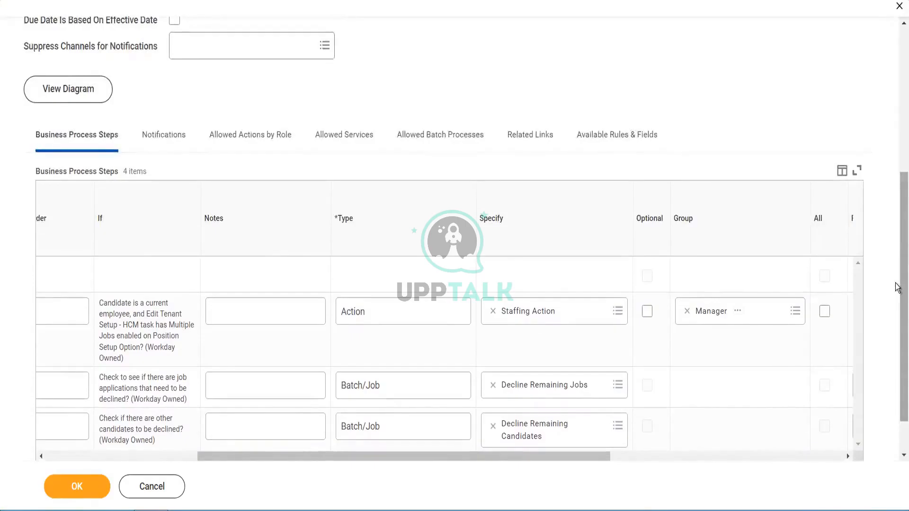
pyautogui.scroll(-1, 895, 349)
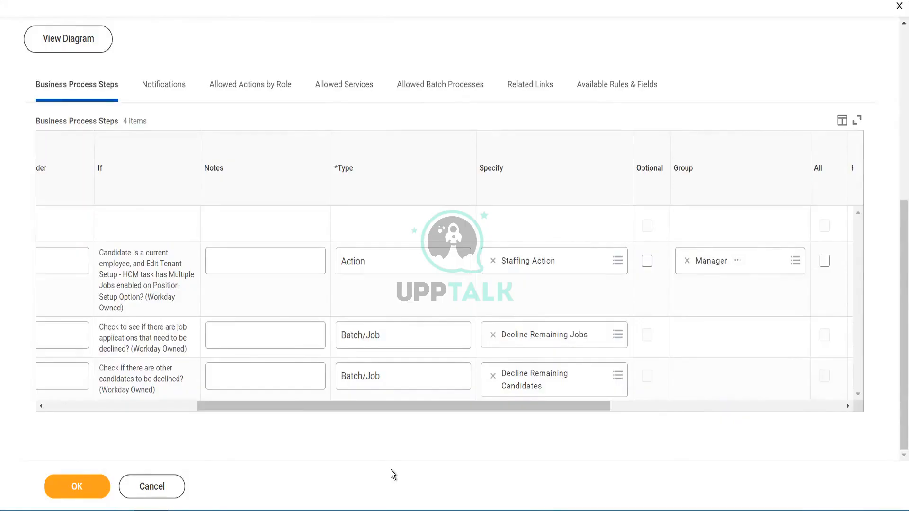
pyautogui.click(67, 495)
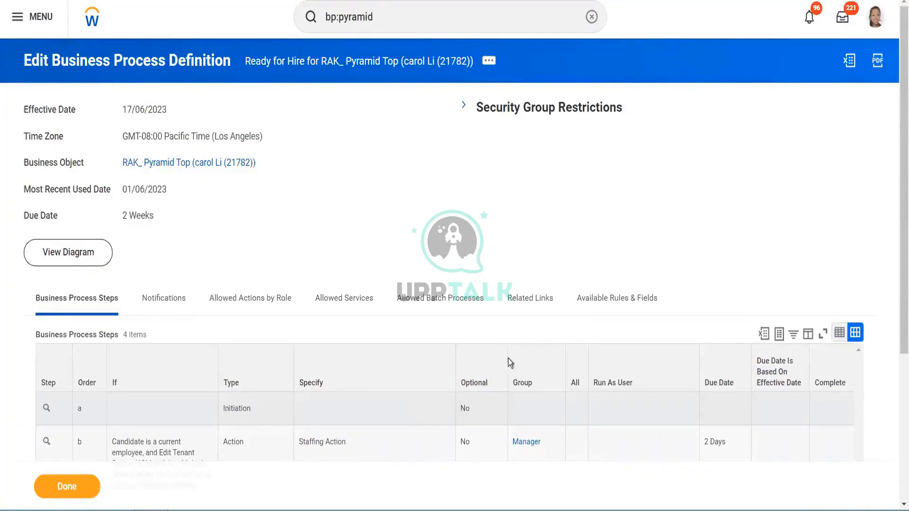
# - Finish the Ready for Hire definition and open the Maintain Recruiting Dispositions task
pyautogui.click(64, 488)
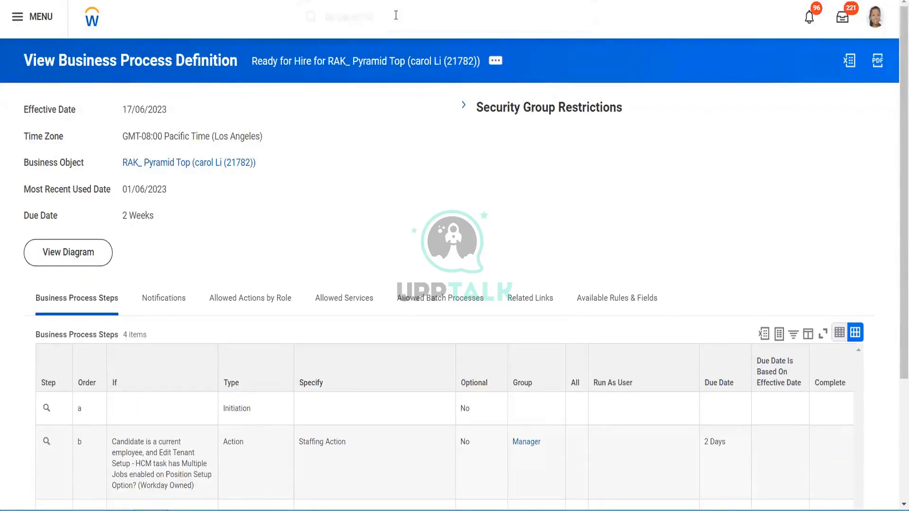
pyautogui.click(396, 15)
pyautogui.write('main ')
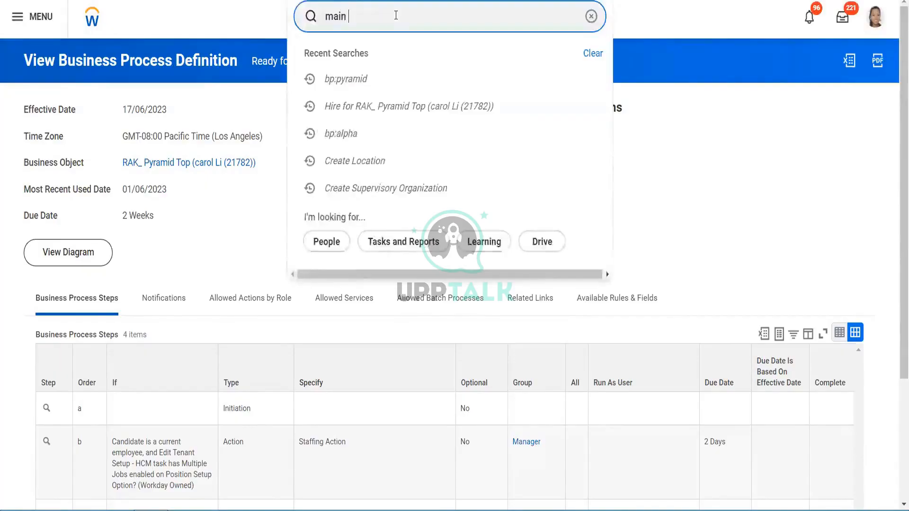
pyautogui.write('d')
pyautogui.press('BackSpace')
pyautogui.write('rec')
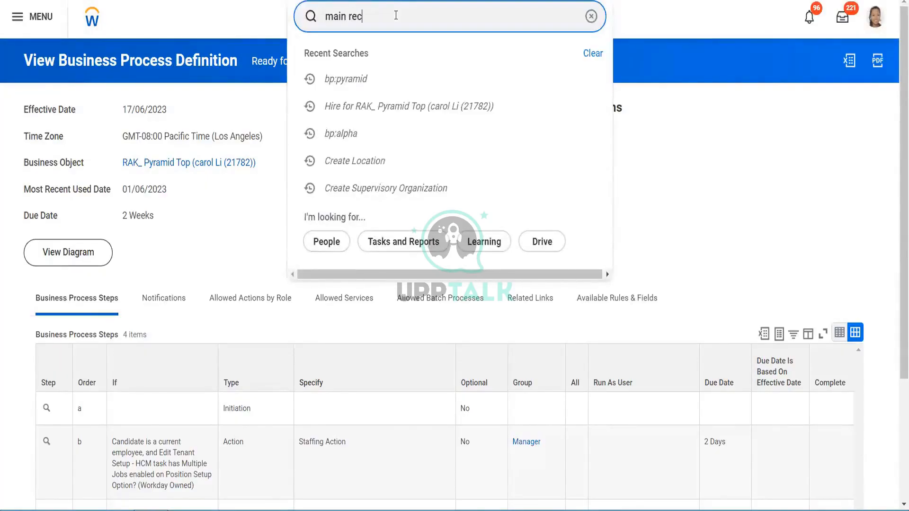
pyautogui.write('r dispo')
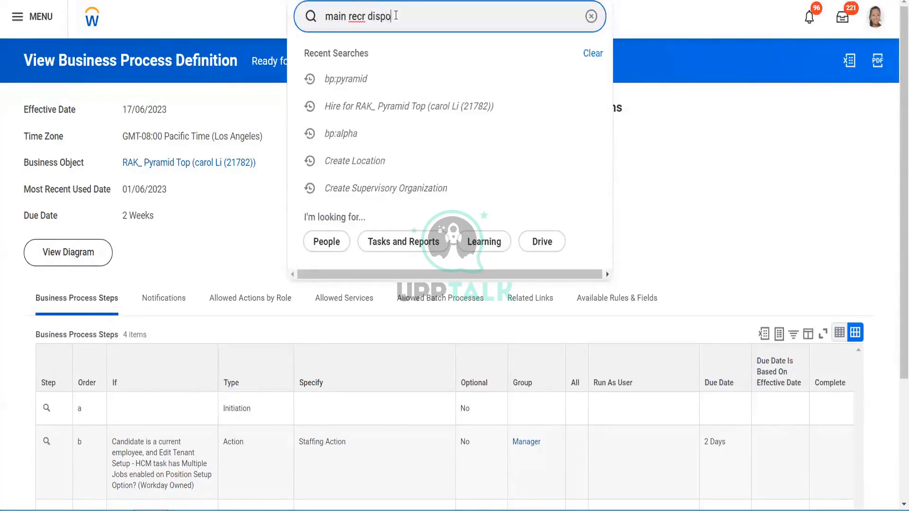
pyautogui.click(379, 56)
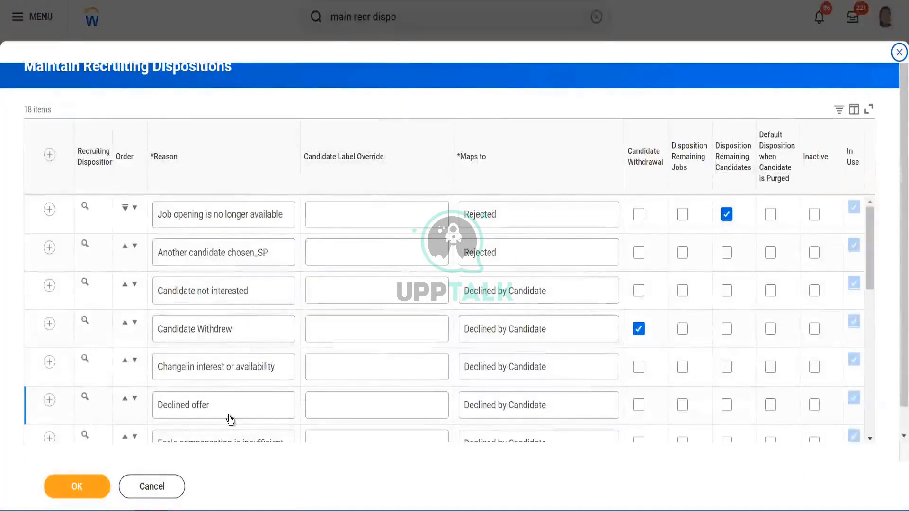
# - Review the recruiting disposition reasons, their Maps to values and checkbox settings across the whole list
pyautogui.click(520, 216)
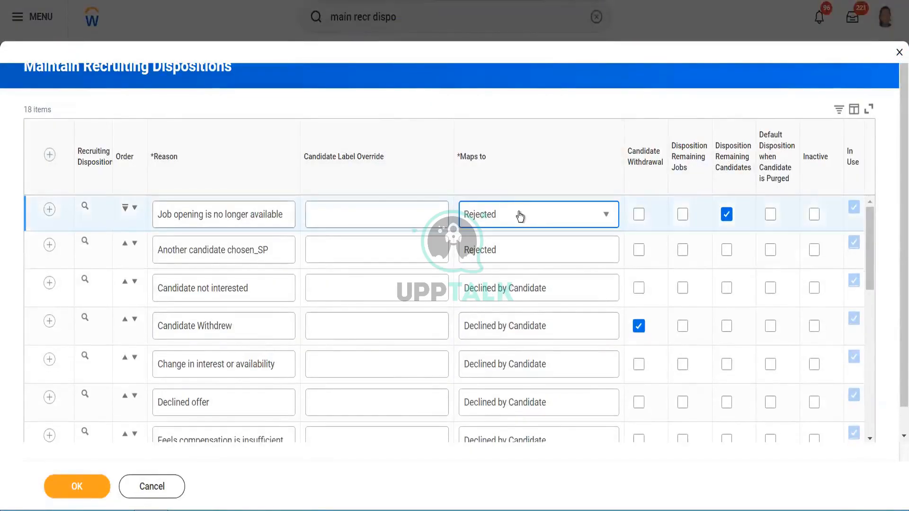
pyautogui.click(520, 216)
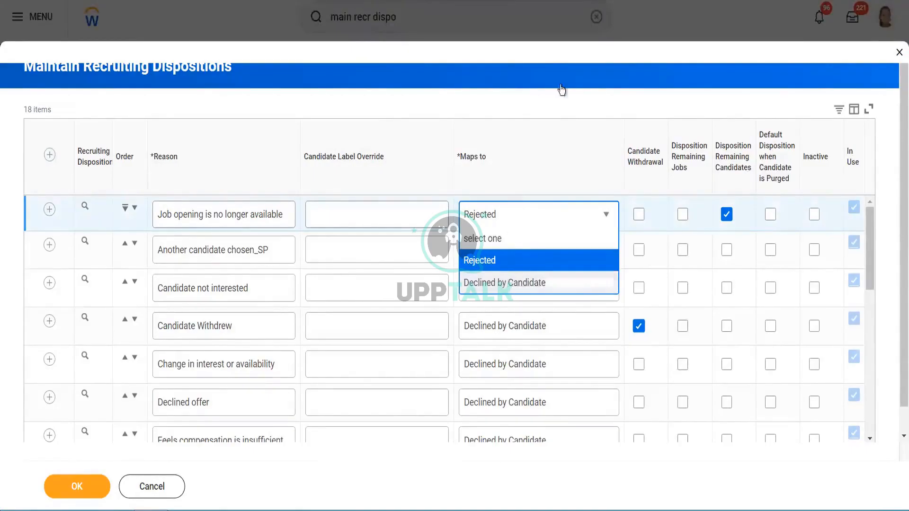
pyautogui.click(547, 96)
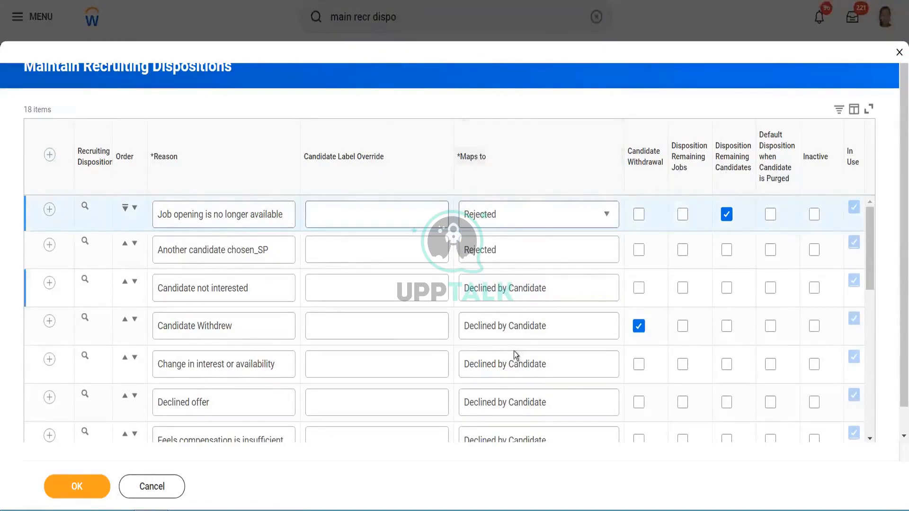
pyautogui.moveTo(898, 260); pyautogui.dragTo(898, 316)
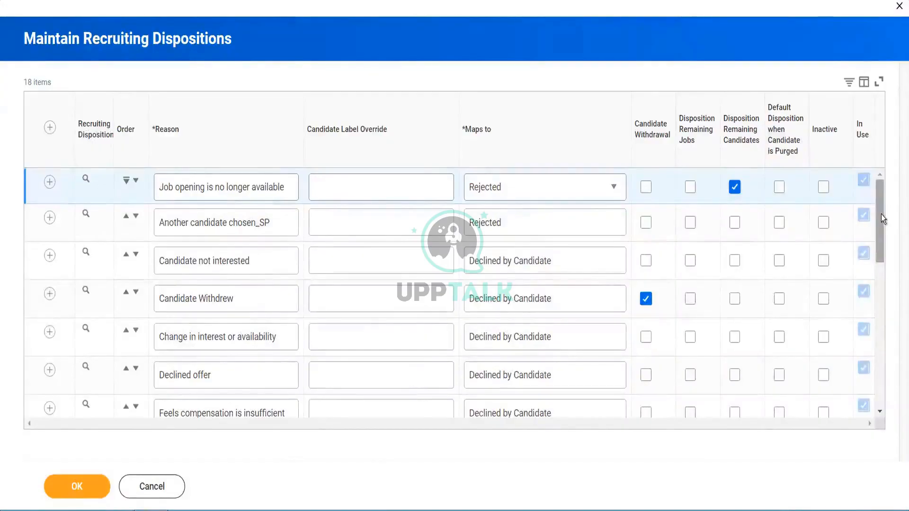
pyautogui.moveTo(882, 214); pyautogui.dragTo(891, 417)
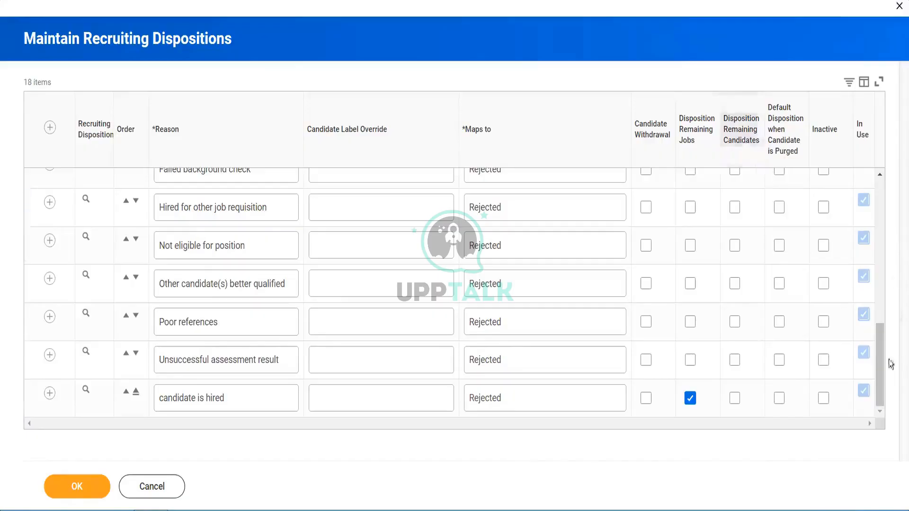
pyautogui.moveTo(879, 370); pyautogui.dragTo(879, 176)
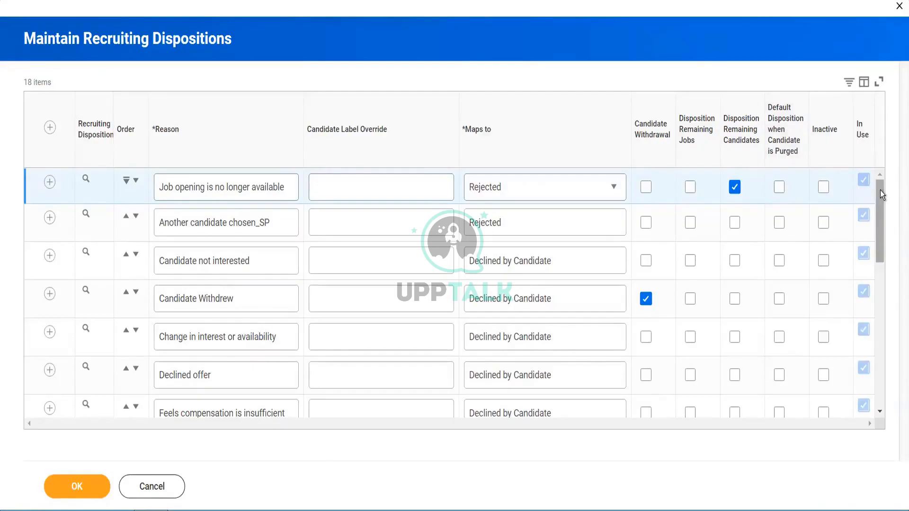
pyautogui.moveTo(880, 190); pyautogui.dragTo(883, 383)
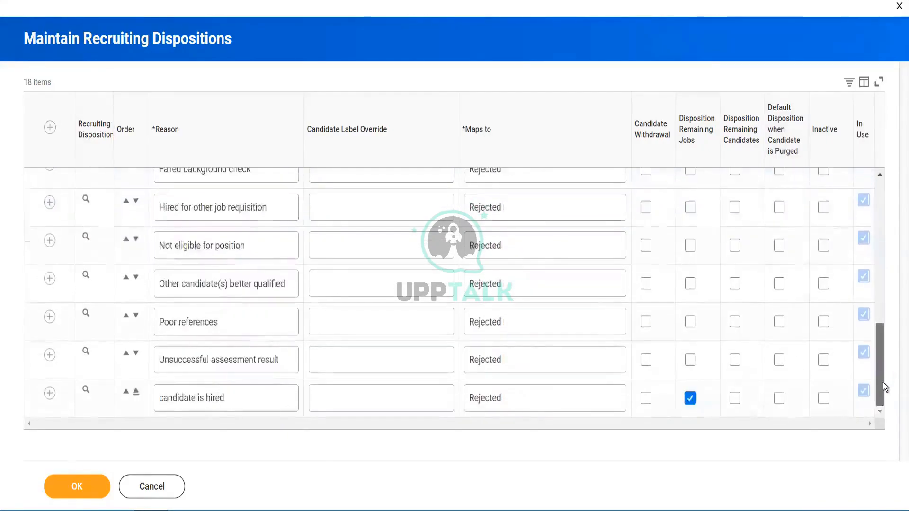
pyautogui.moveTo(881, 174); pyautogui.dragTo(876, 98)
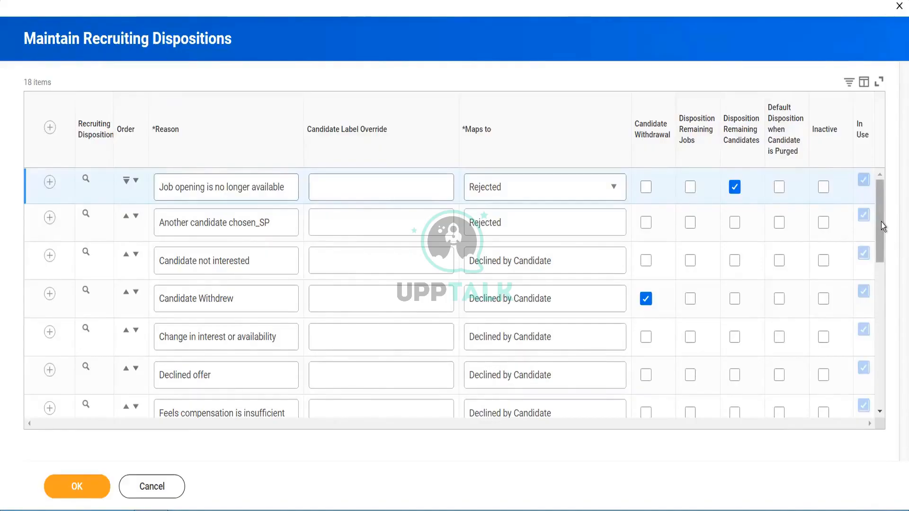
pyautogui.click(51, 127)
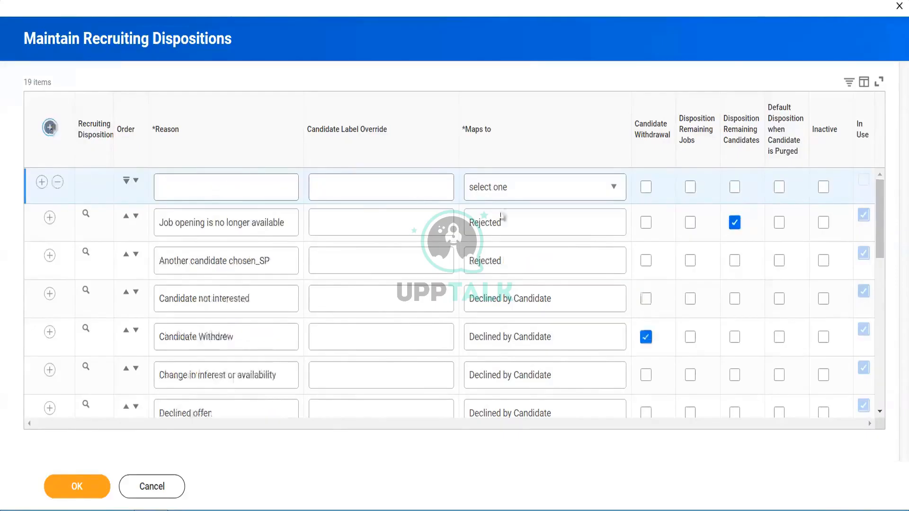
pyautogui.click(514, 193)
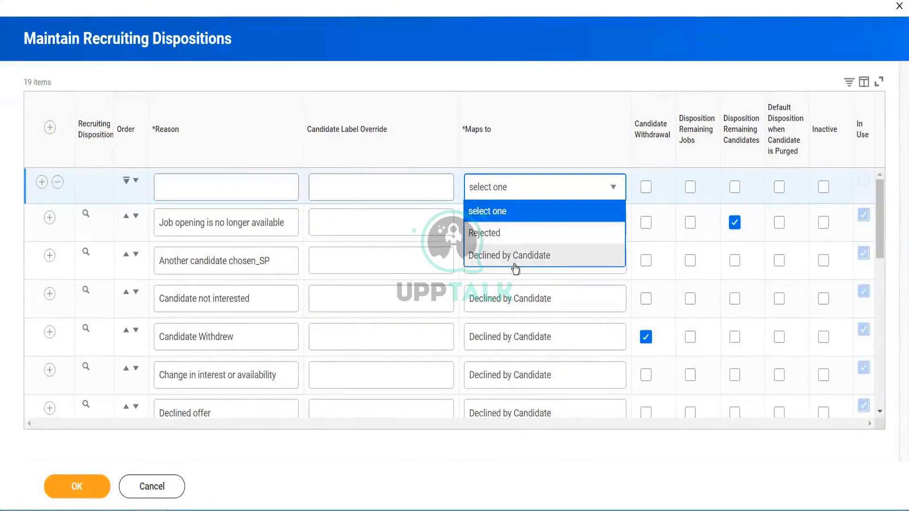
pyautogui.click(57, 184)
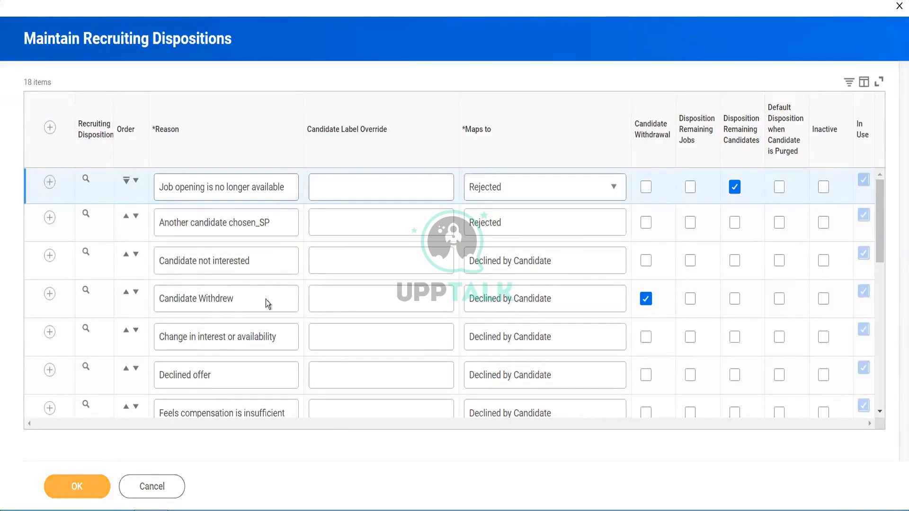
pyautogui.click(77, 487)
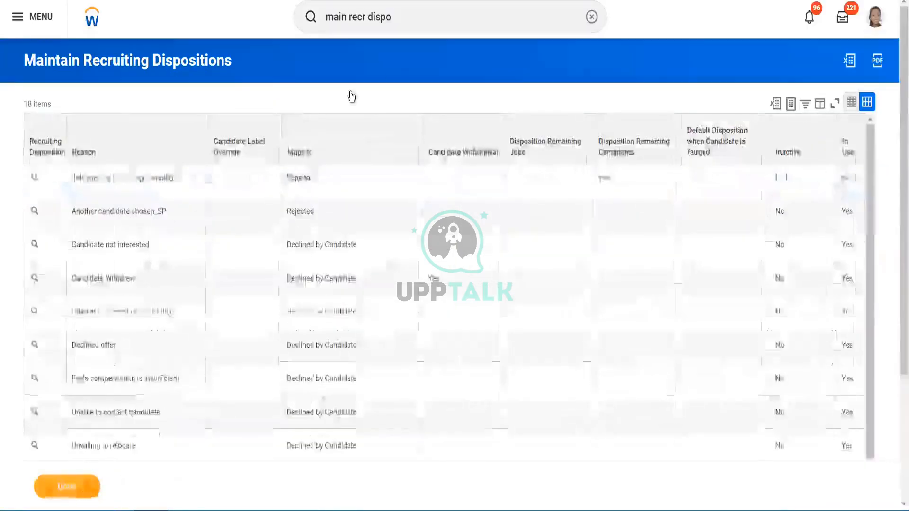
# - Search bp:alpha and open the Job Application for Alpha Sup Org business process definition
pyautogui.click(430, 16)
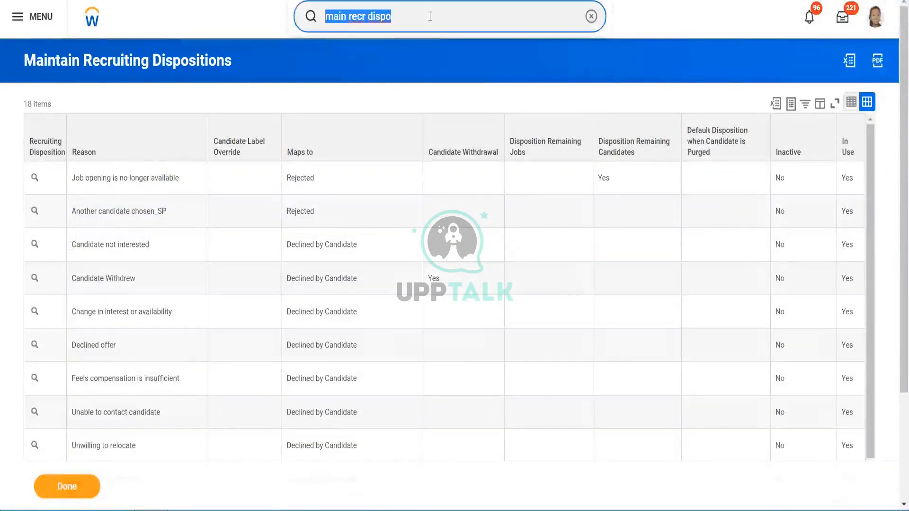
pyautogui.write('bp:')
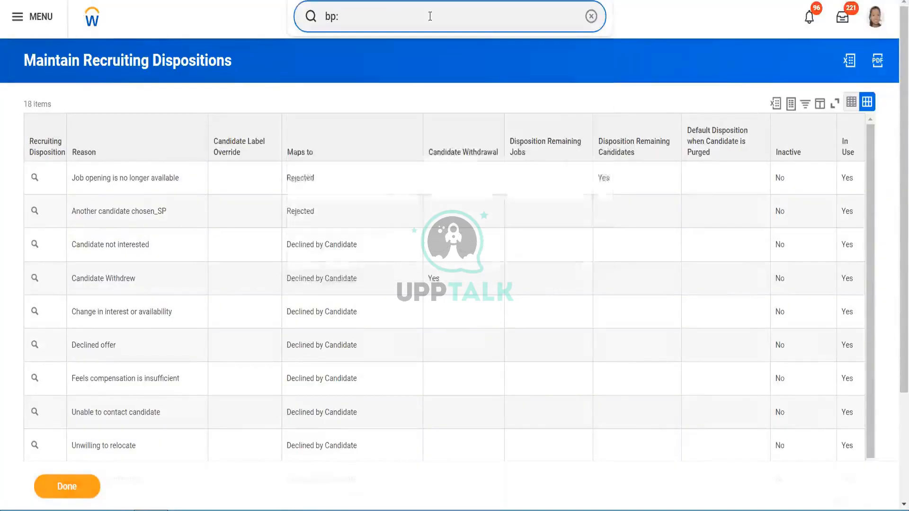
pyautogui.write('py')
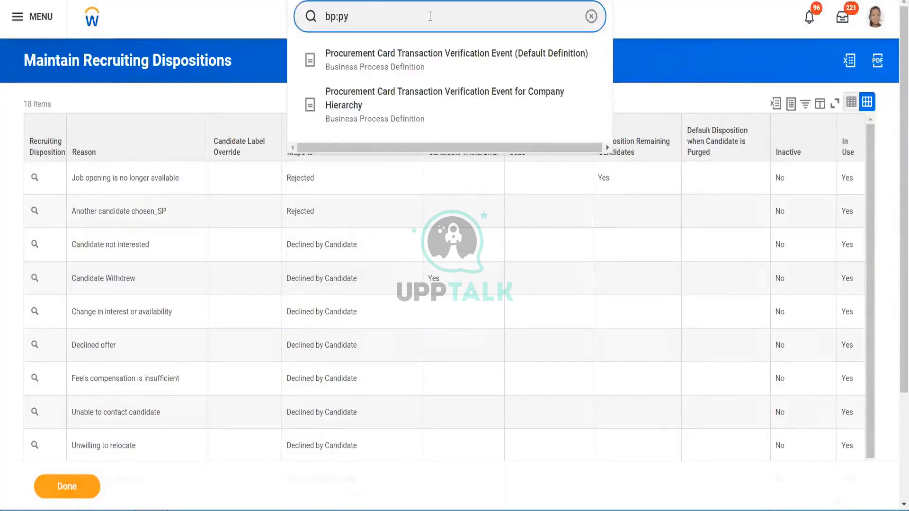
pyautogui.press('BackSpace')
pyautogui.press('BackSpace')
pyautogui.write('alpha')
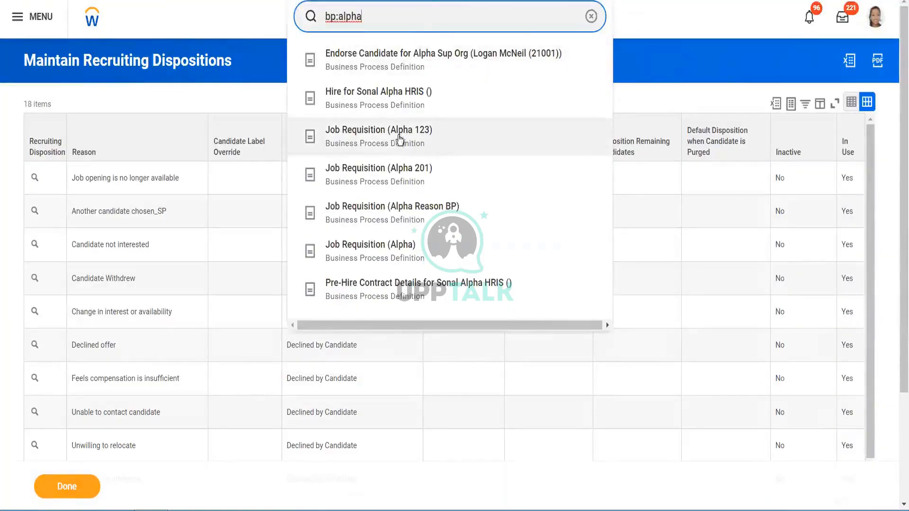
pyautogui.press('Return')
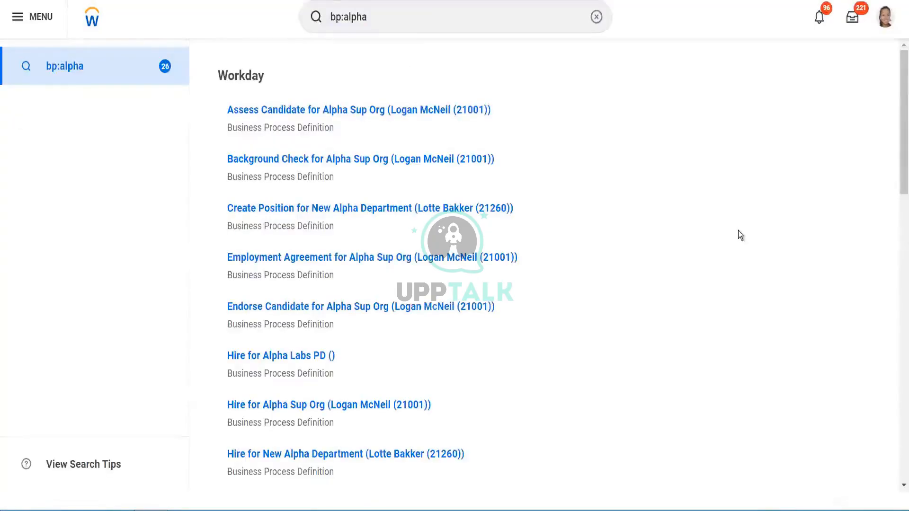
pyautogui.moveTo(897, 122); pyautogui.dragTo(899, 269)
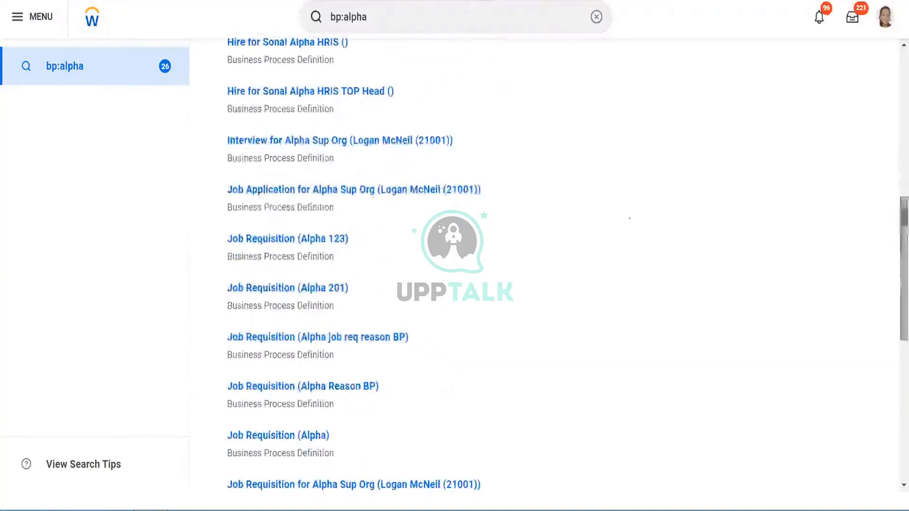
pyautogui.click(447, 190)
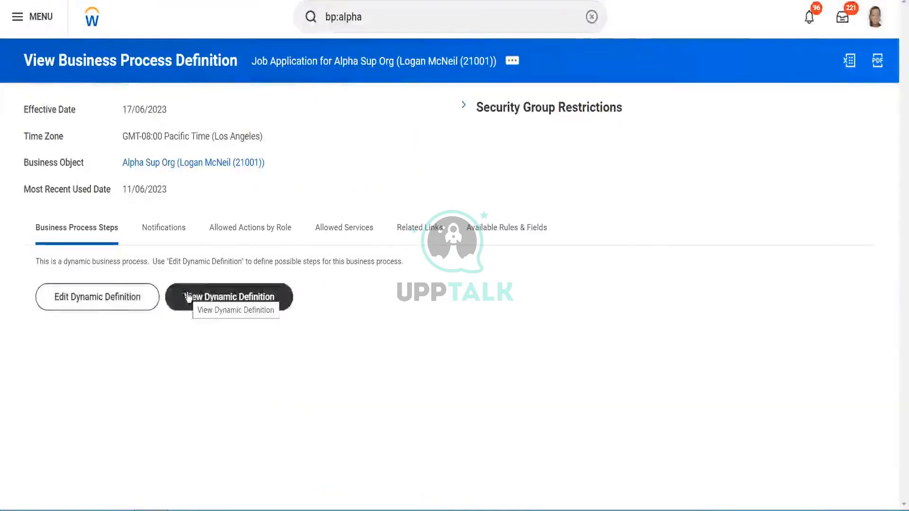
# - Open the dynamic definition for editing and review the Review stage's possible next steps, dispositions and automatic next stages
pyautogui.click(109, 299)
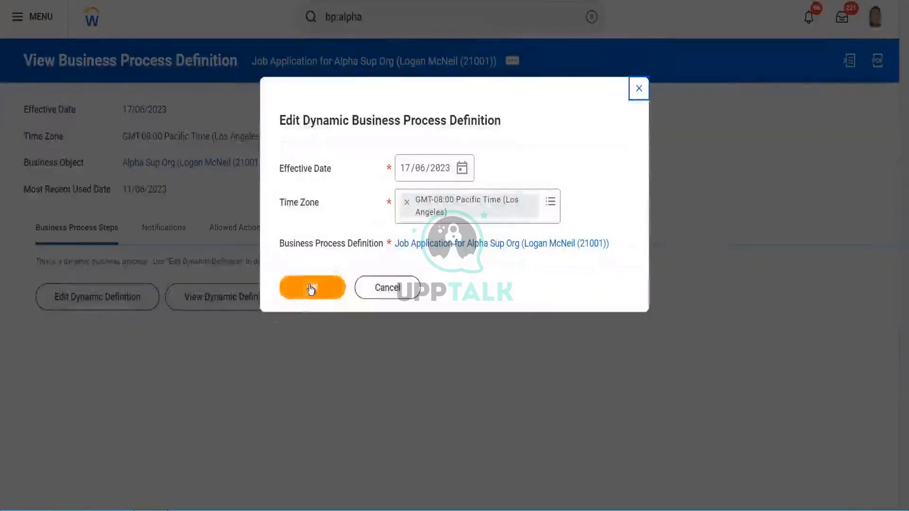
pyautogui.click(311, 289)
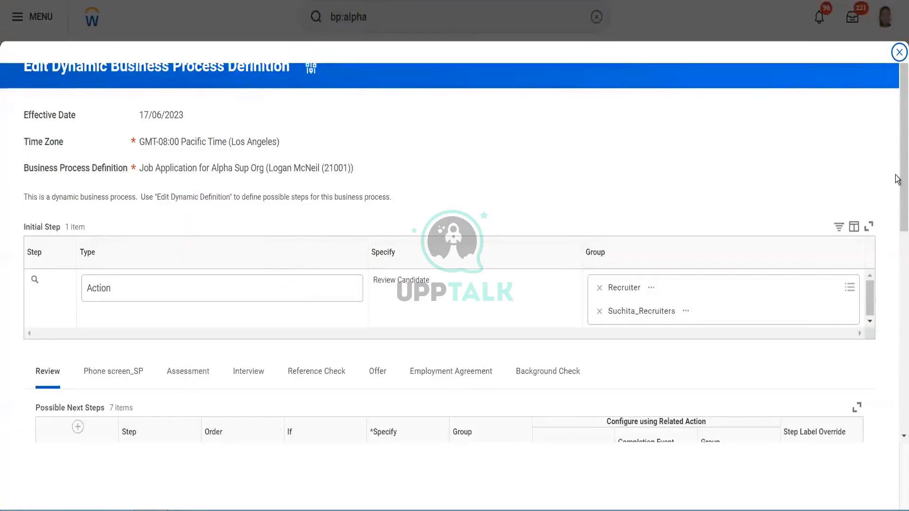
pyautogui.scroll(-3, 898, 157)
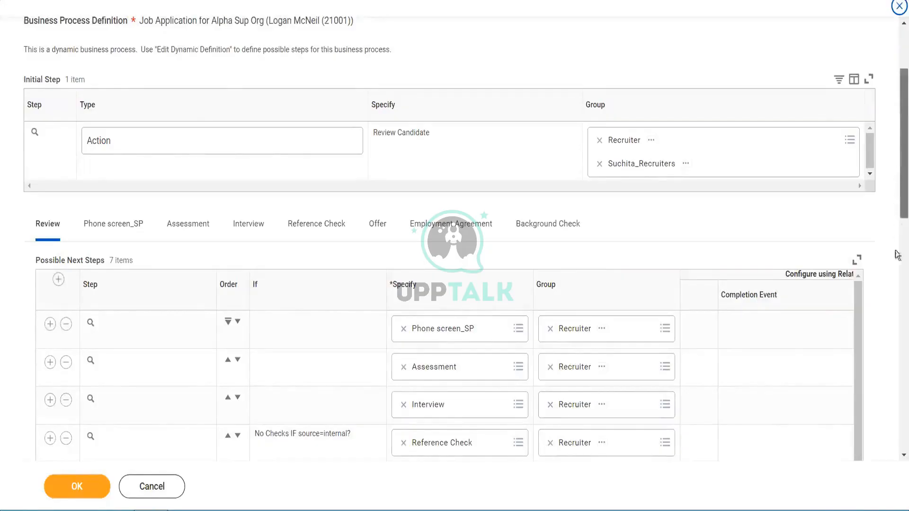
pyautogui.moveTo(898, 256); pyautogui.dragTo(899, 426)
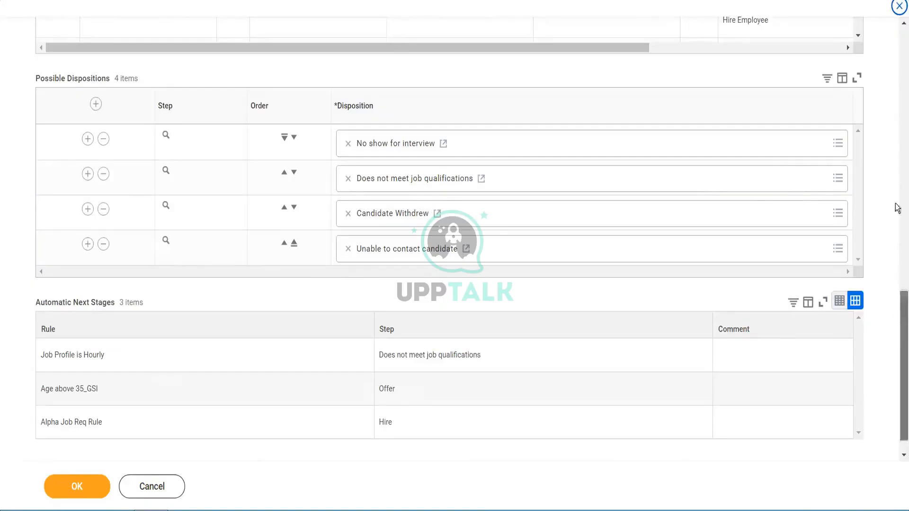
pyautogui.scroll(15, 898, 208)
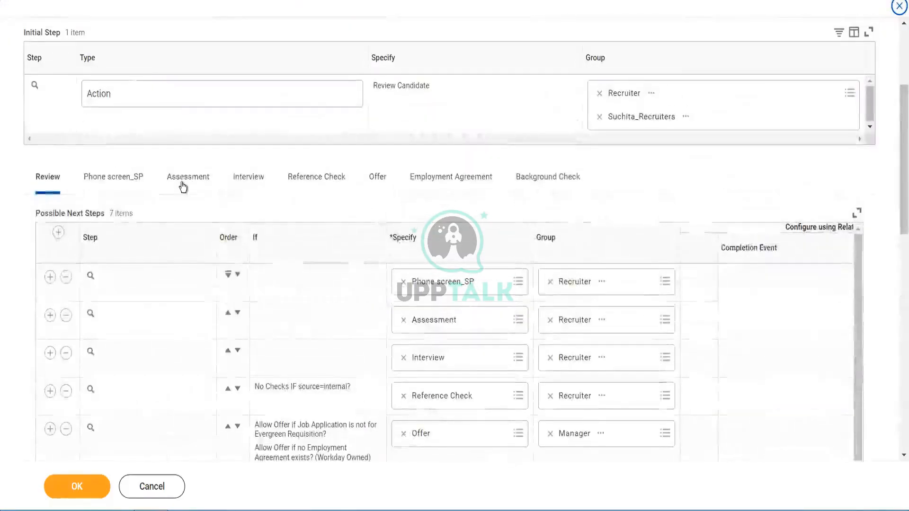
# - Examine the possible next steps and dispositions of the Assessment and Employment Agreement stages
pyautogui.click(183, 188)
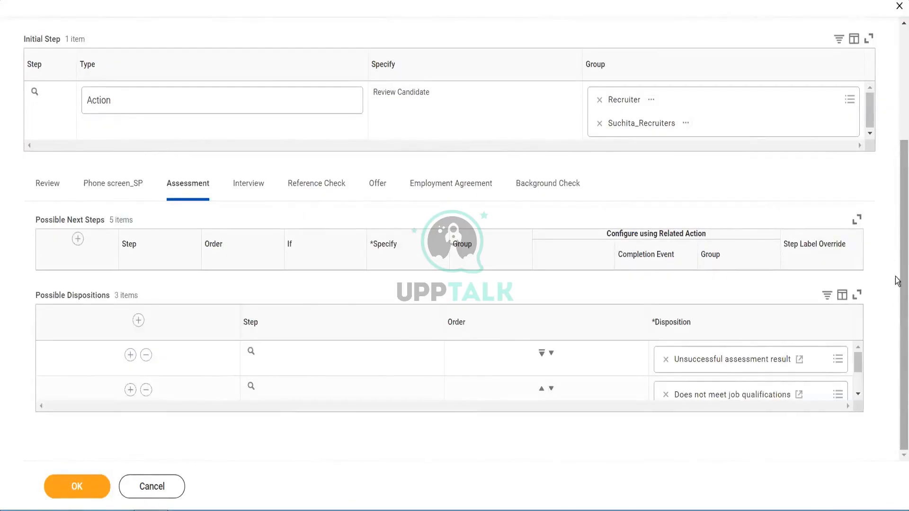
pyautogui.scroll(-5, 899, 298)
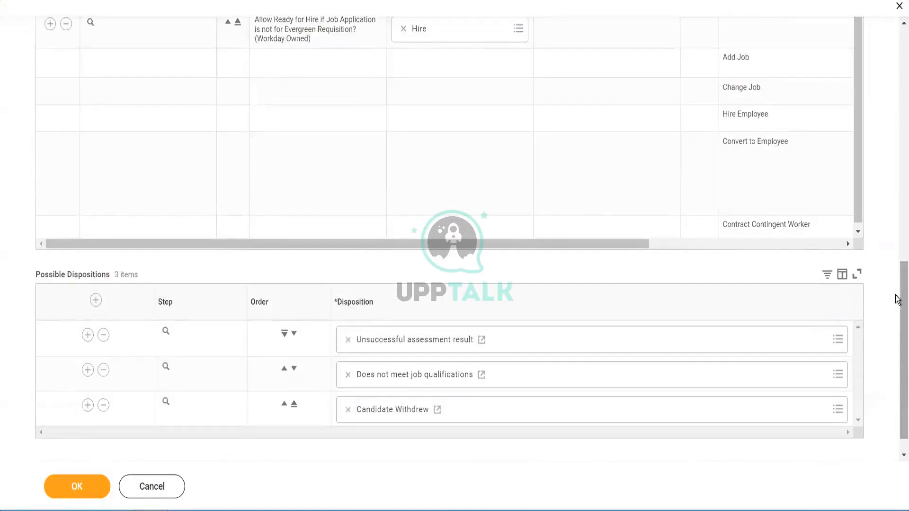
pyautogui.scroll(-1, 896, 308)
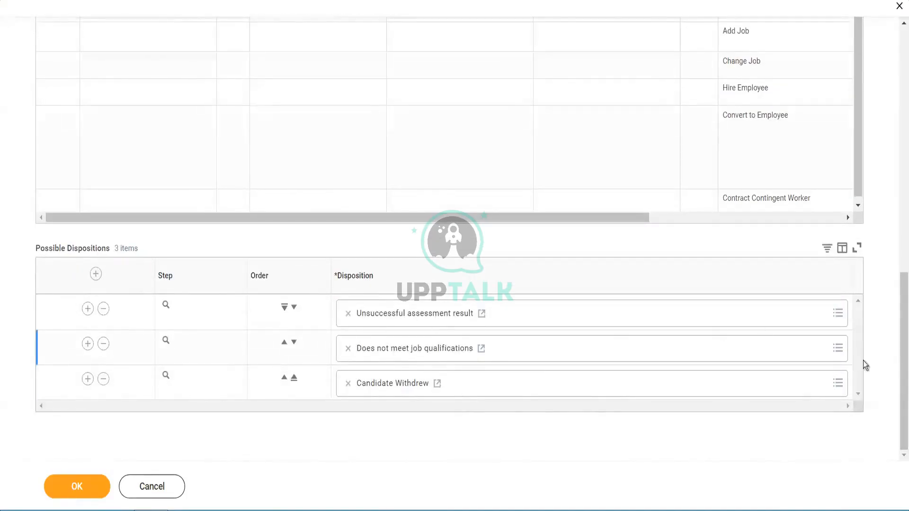
pyautogui.moveTo(899, 312); pyautogui.dragTo(903, 29)
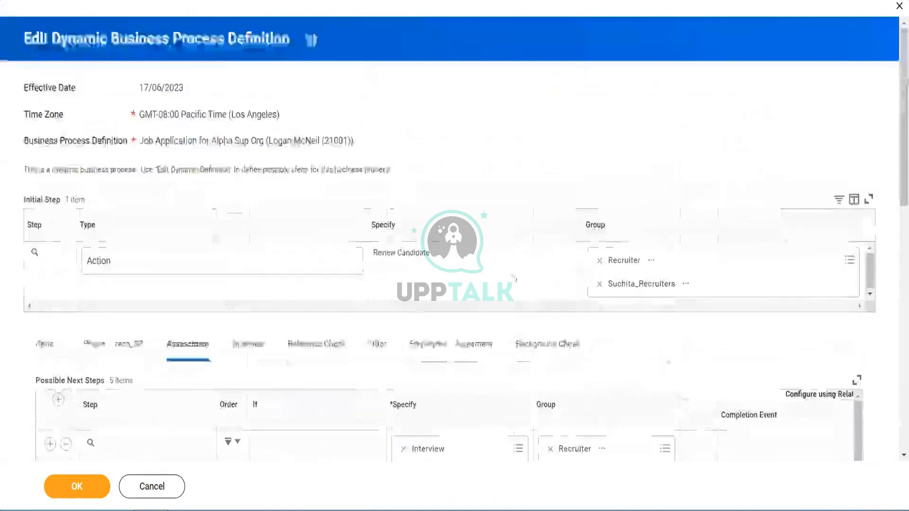
pyautogui.click(439, 343)
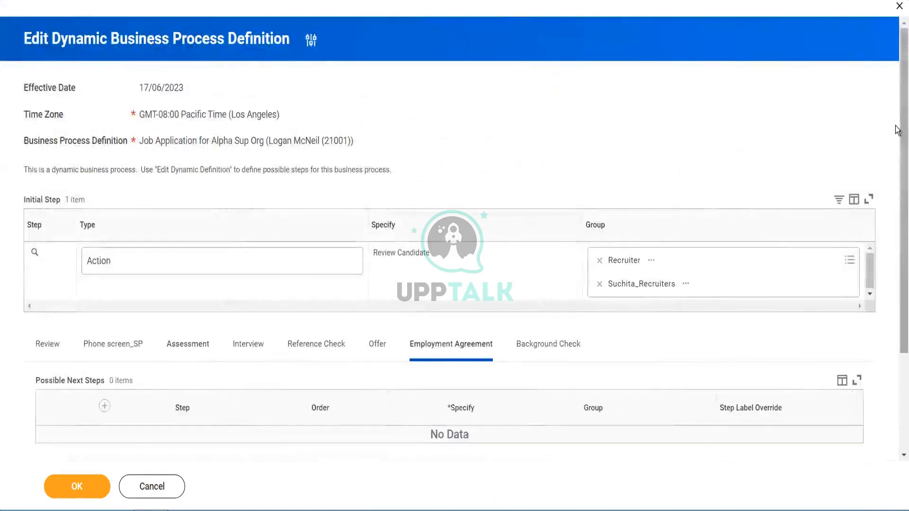
pyautogui.scroll(-3, 899, 331)
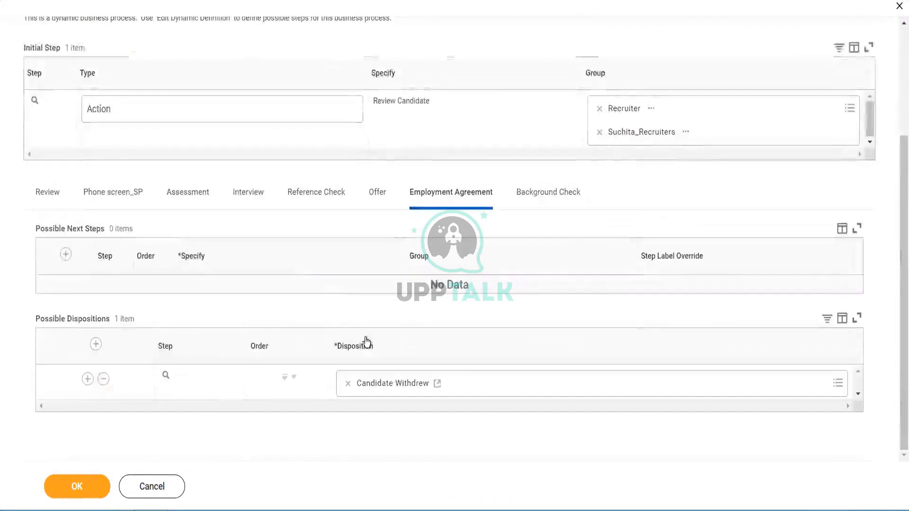
# - Examine the Offer stage's possible next steps and dispositions, then close the dynamic definition without saving
pyautogui.click(375, 194)
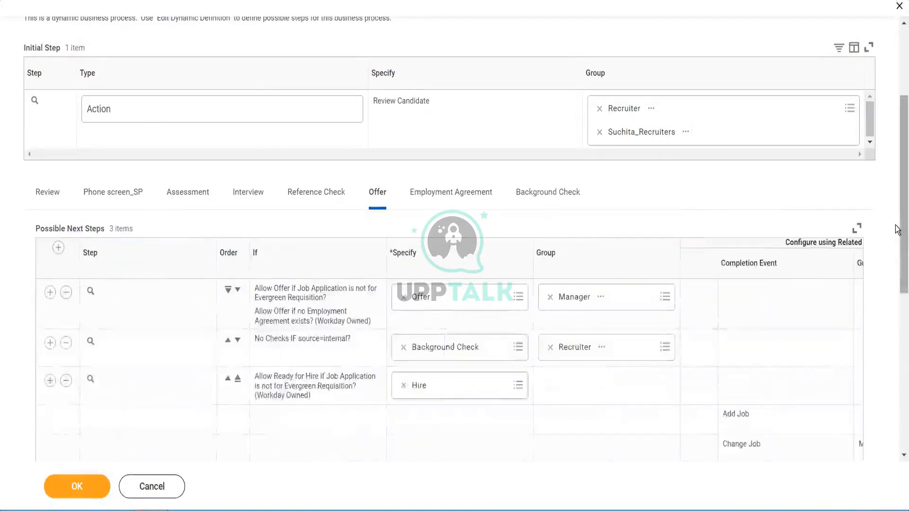
pyautogui.moveTo(899, 227); pyautogui.dragTo(897, 471)
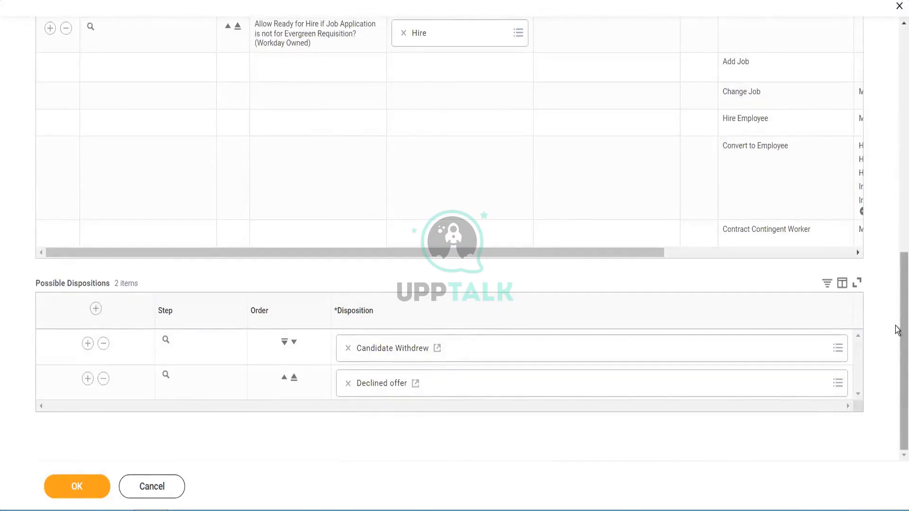
pyautogui.moveTo(898, 285); pyautogui.dragTo(895, 54)
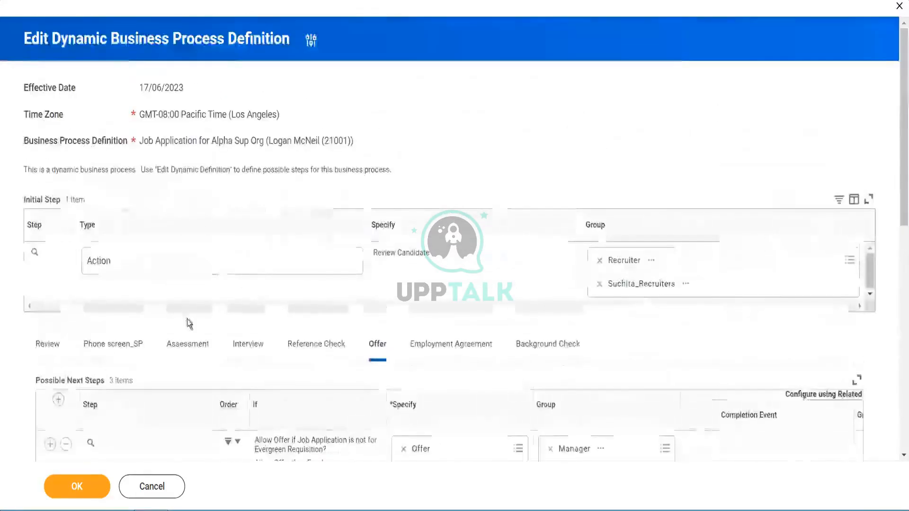
pyautogui.click(158, 497)
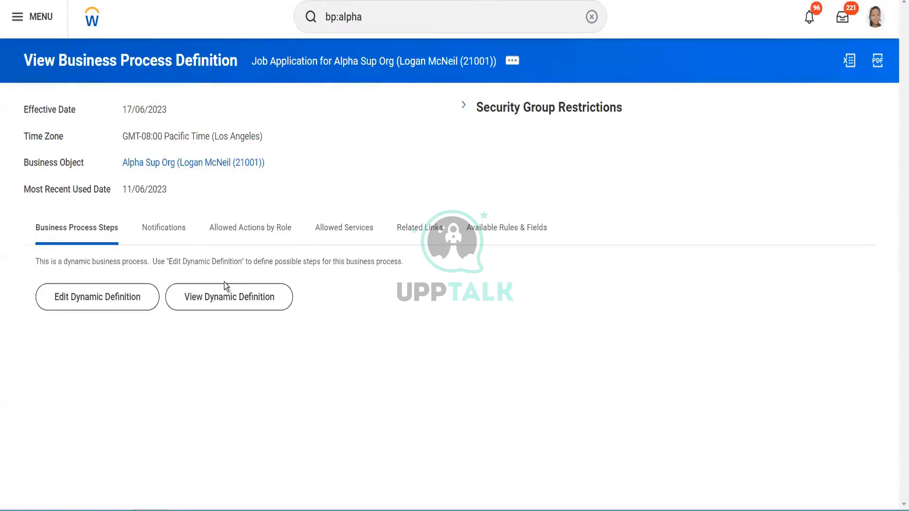
pyautogui.click(198, 298)
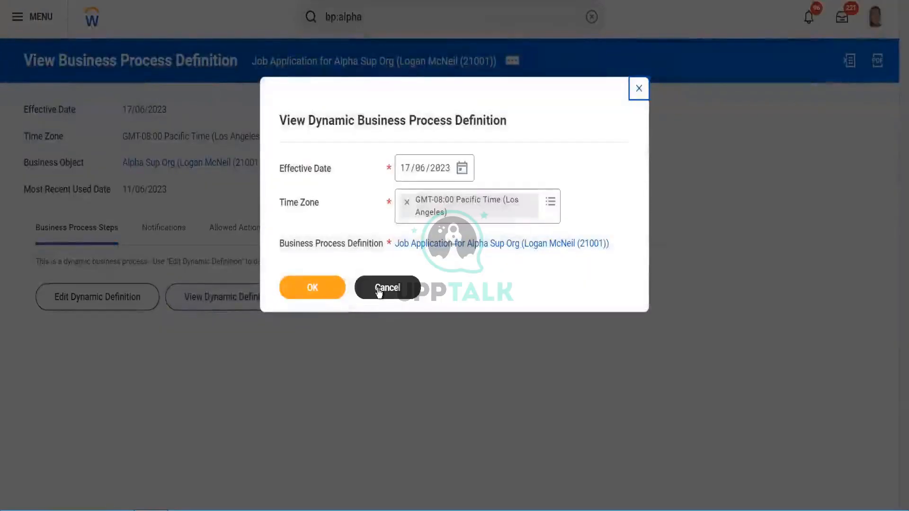
pyautogui.click(379, 290)
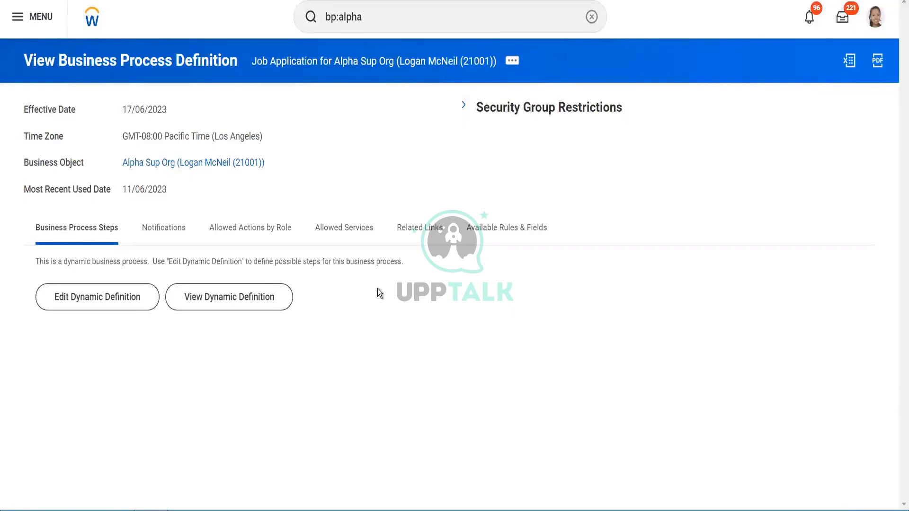
# - Search bp:alpha again and open the Hire for Alpha Sup Org business process definition
pyautogui.click(381, 12)
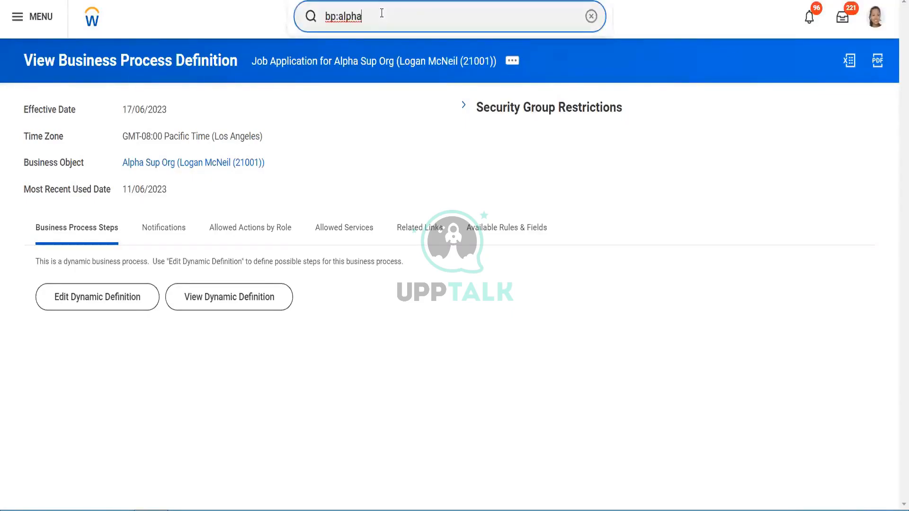
pyautogui.press('Return')
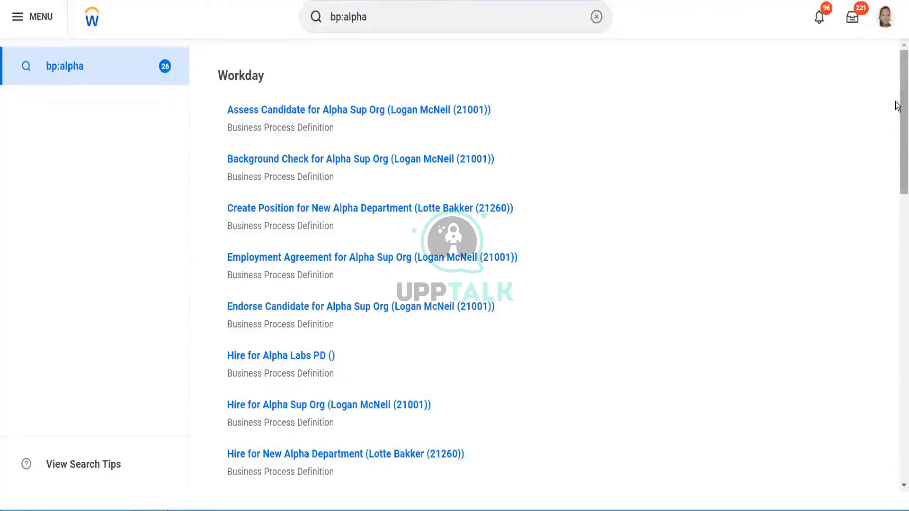
pyautogui.scroll(-2, 895, 104)
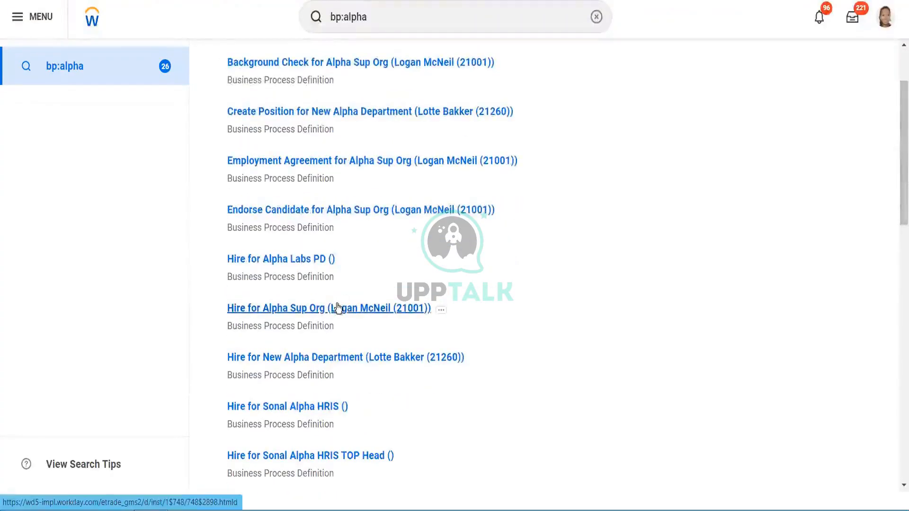
pyautogui.click(337, 308)
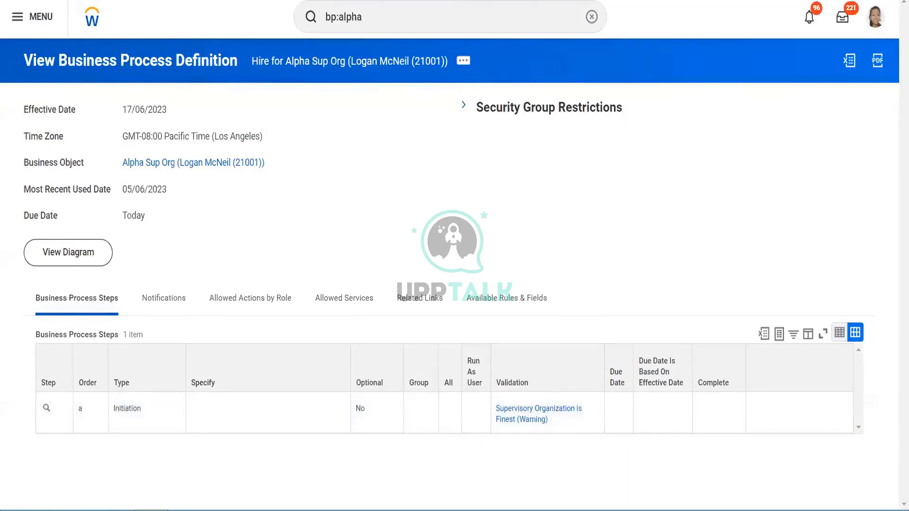
pyautogui.click(392, 11)
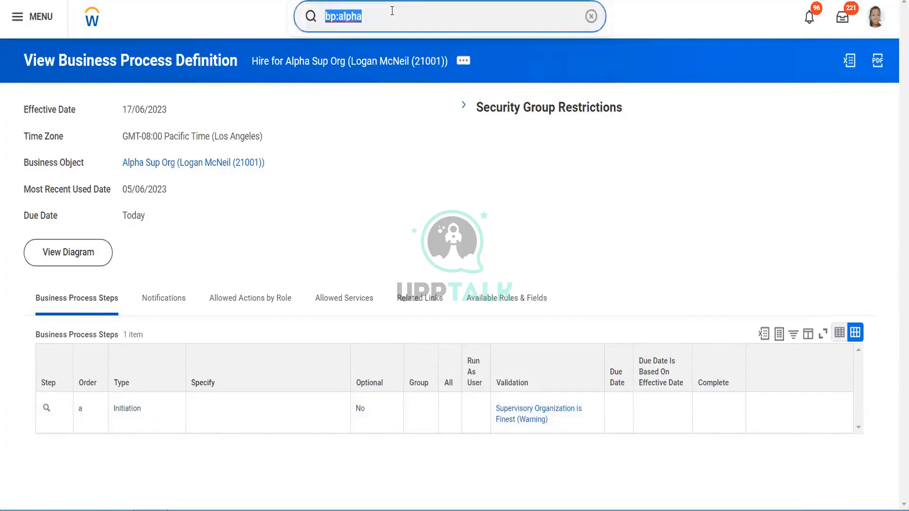
pyautogui.press('BackSpace')
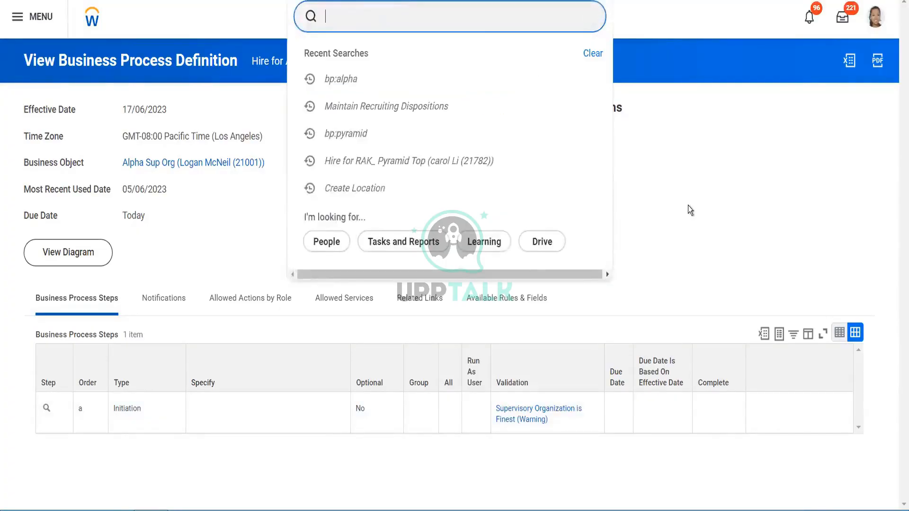
pyautogui.click(688, 205)
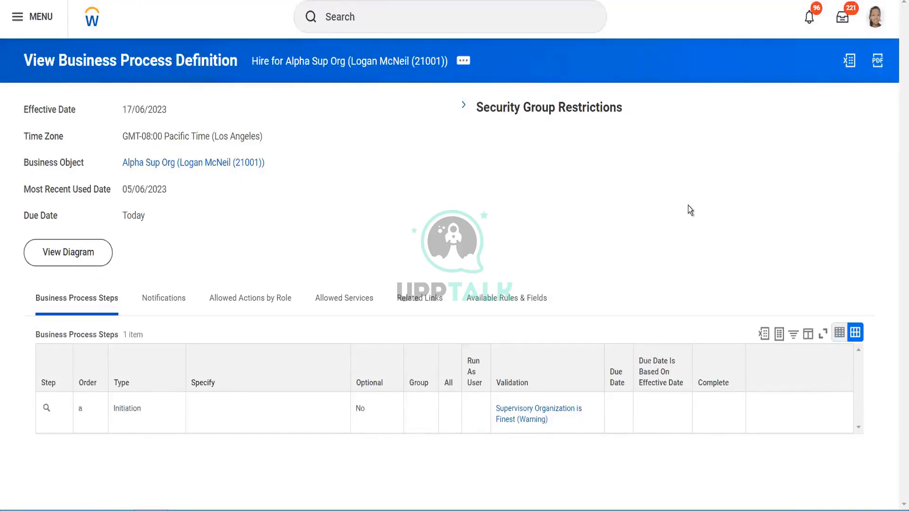
pyautogui.click(394, 12)
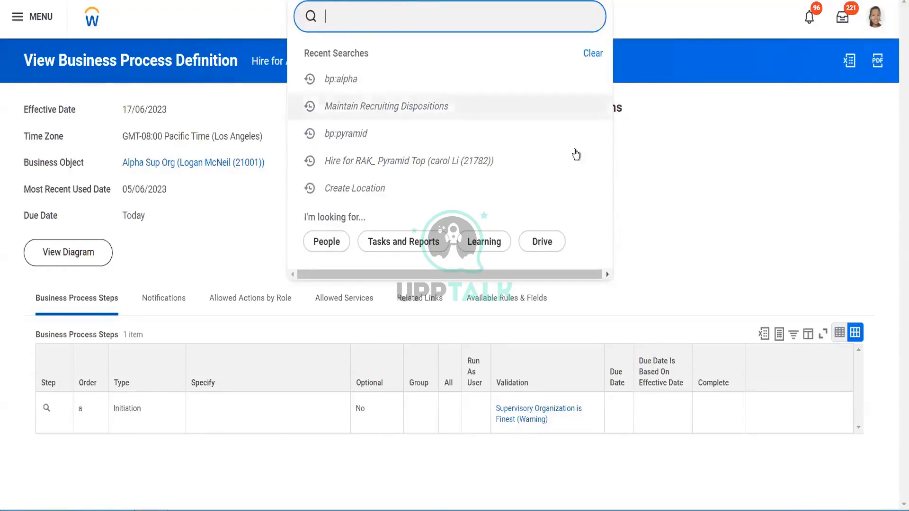
pyautogui.click(684, 170)
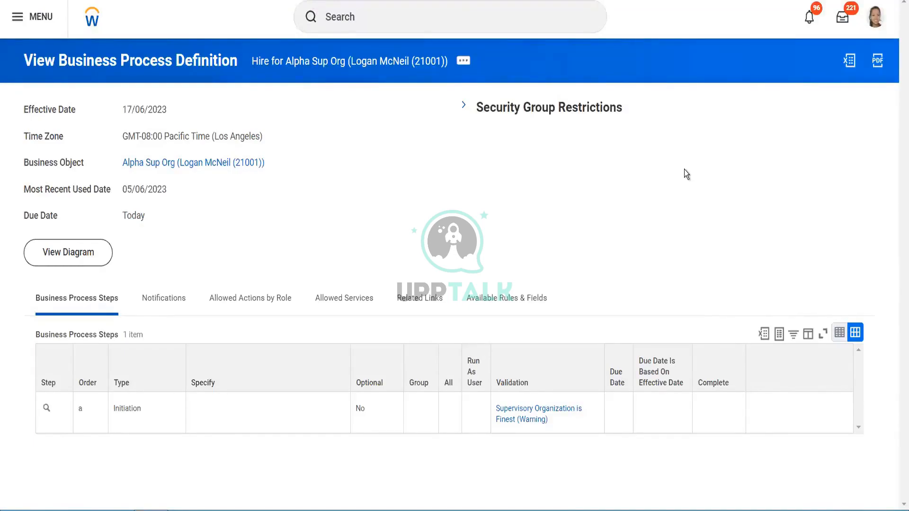
pyautogui.click(875, 18)
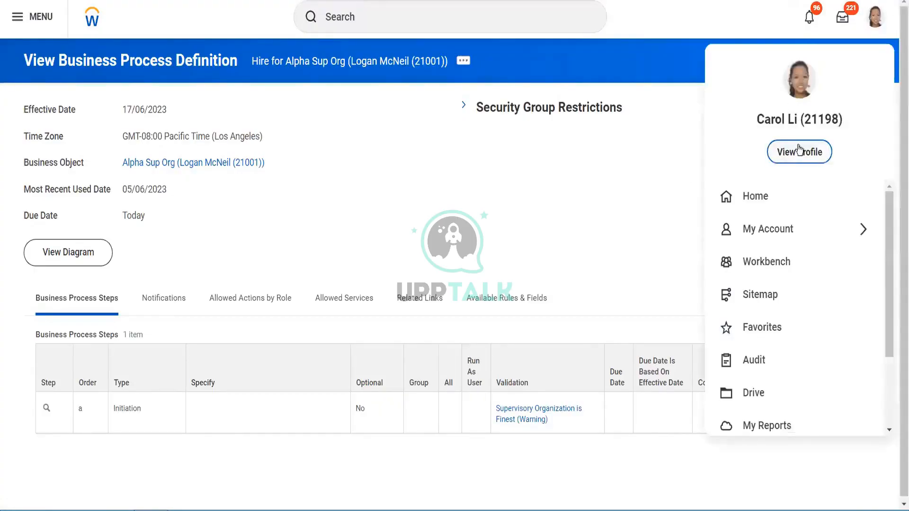
pyautogui.press('Escape')
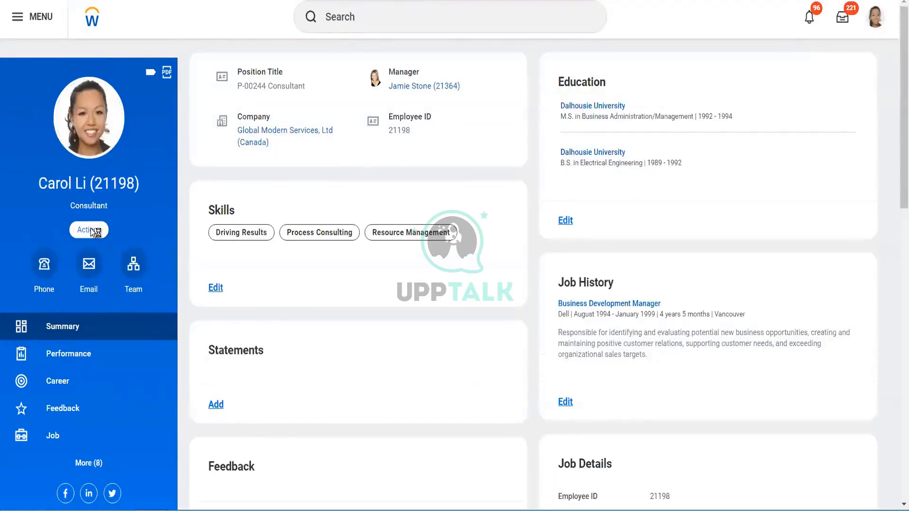
pyautogui.click(90, 229)
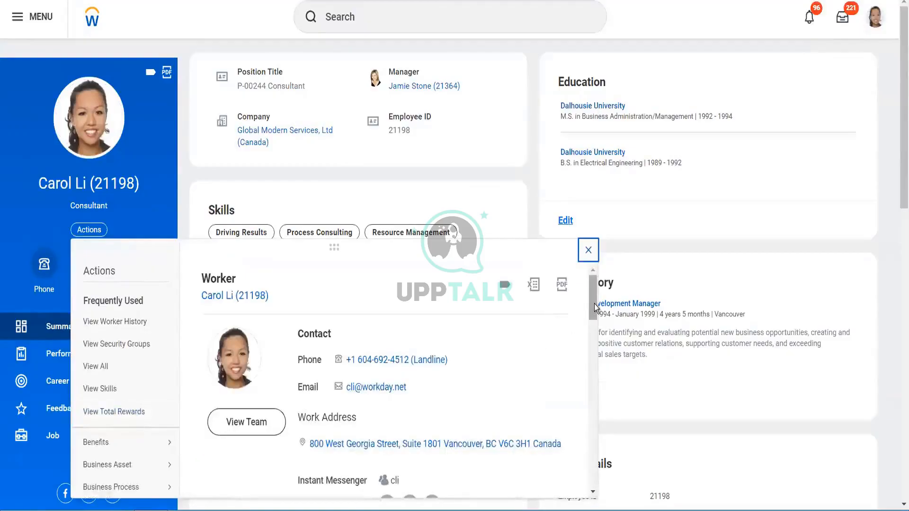
pyautogui.moveTo(595, 304); pyautogui.dragTo(592, 340)
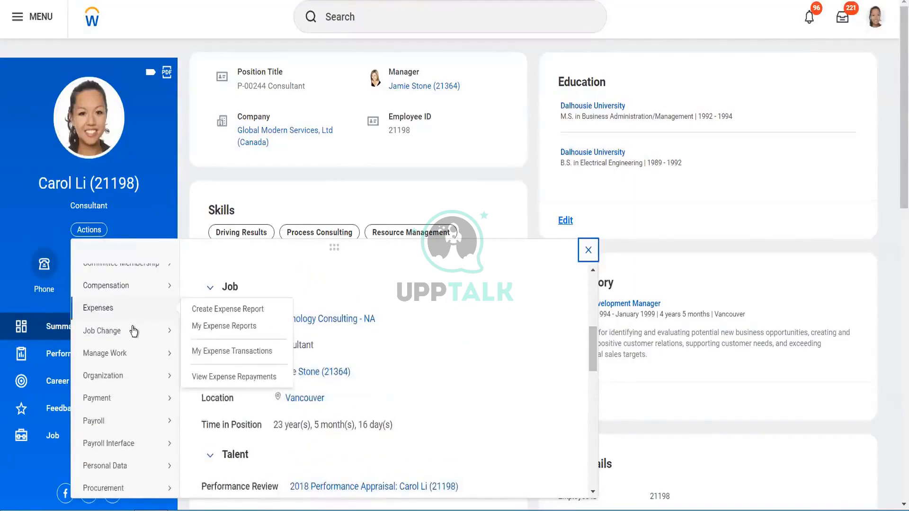
pyautogui.moveTo(132, 330)
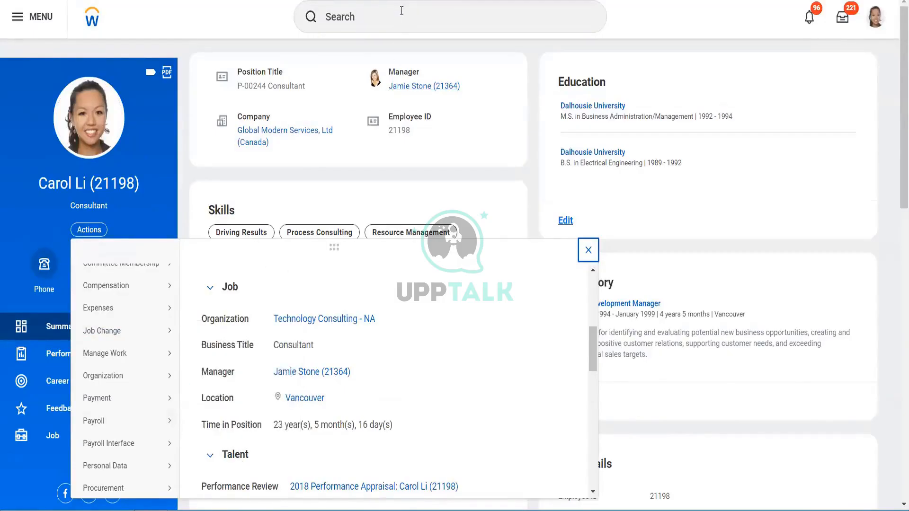
# - Start a proxy session acting as the Alpha Sup Org manager, found by searching 'logan'
pyautogui.click(401, 10)
pyautogui.click(402, 10)
pyautogui.write('start ')
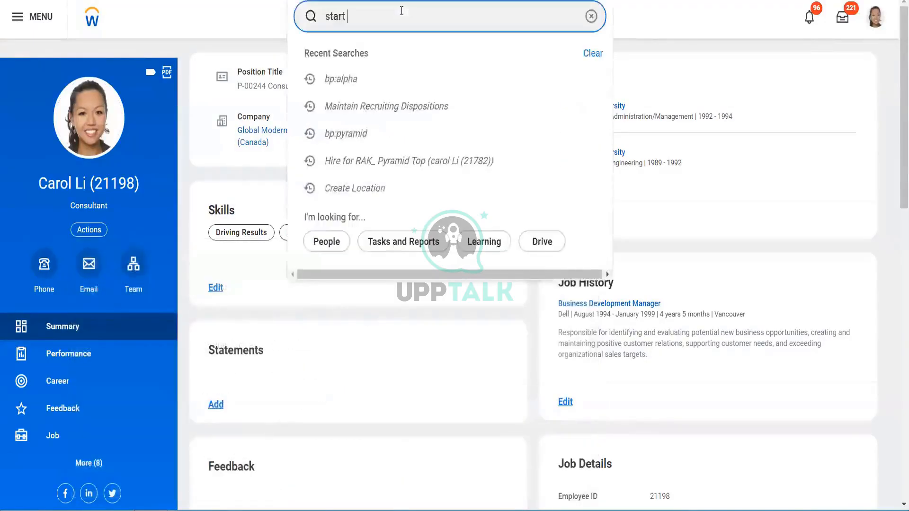
pyautogui.write('proxy')
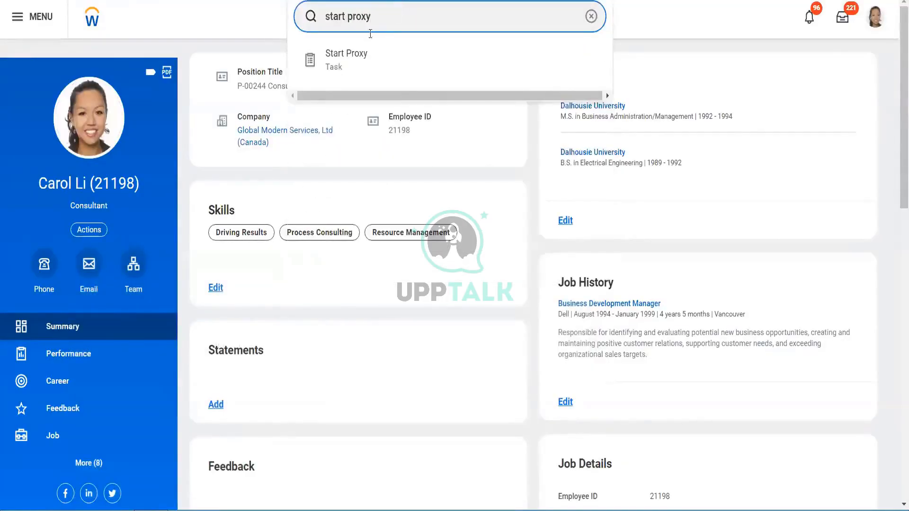
pyautogui.click(369, 52)
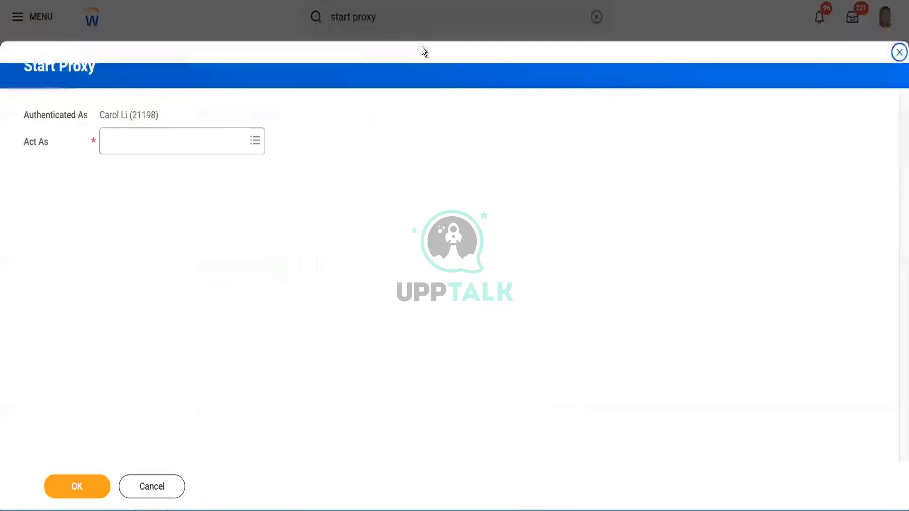
pyautogui.click(178, 145)
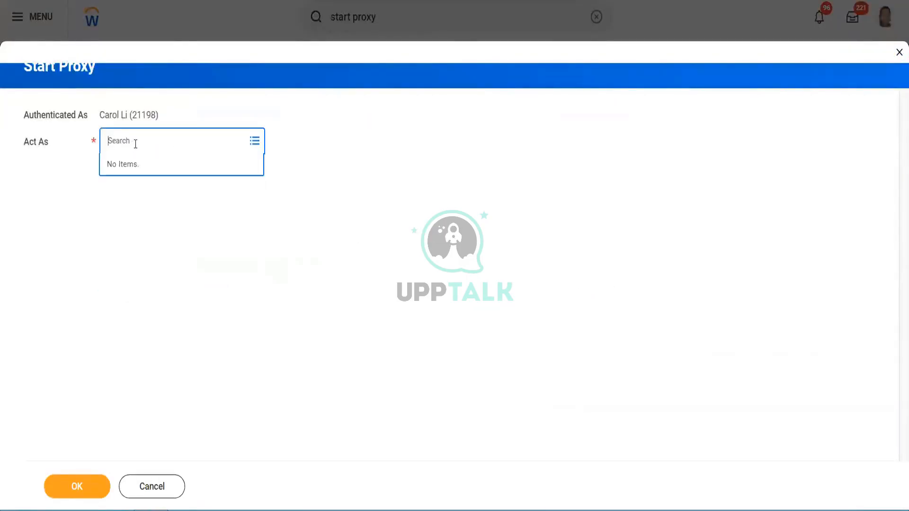
pyautogui.write('logan')
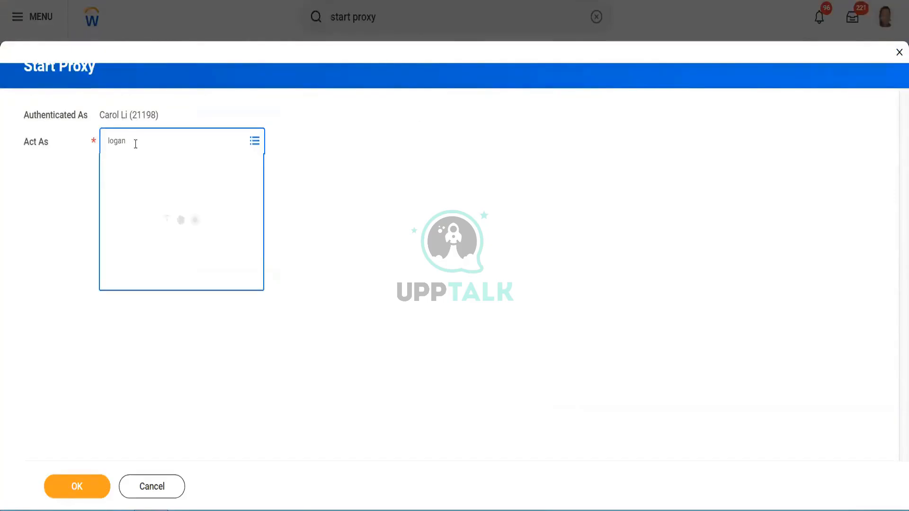
pyautogui.click(76, 485)
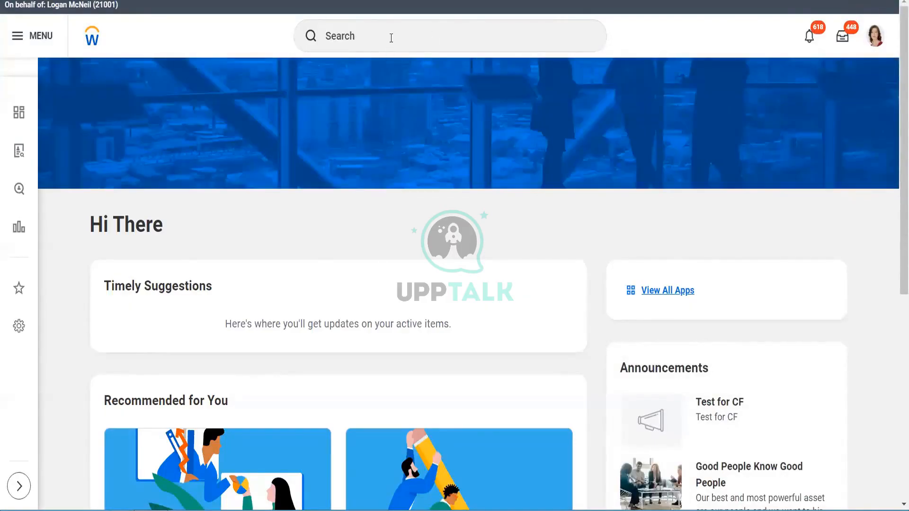
# - Search for the staffing manager worker and open that worker's profile
pyautogui.click(391, 38)
pyautogui.write('vikram')
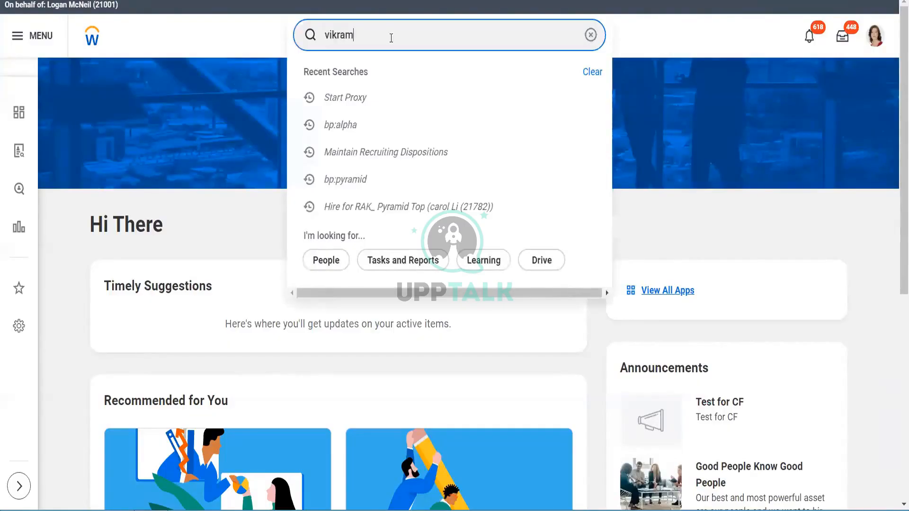
pyautogui.click(369, 116)
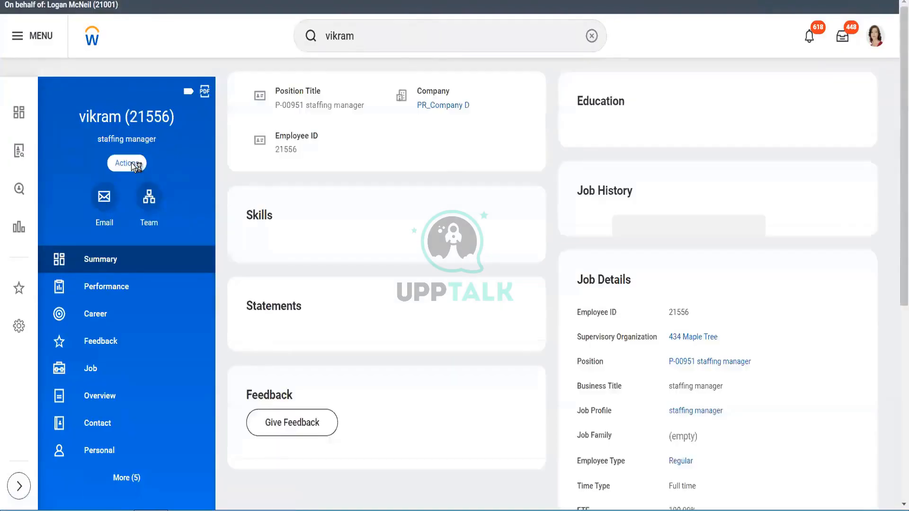
# - Start Transfer, Promote or Change Job for the worker, open the change reasons, and cancel the process
pyautogui.click(127, 163)
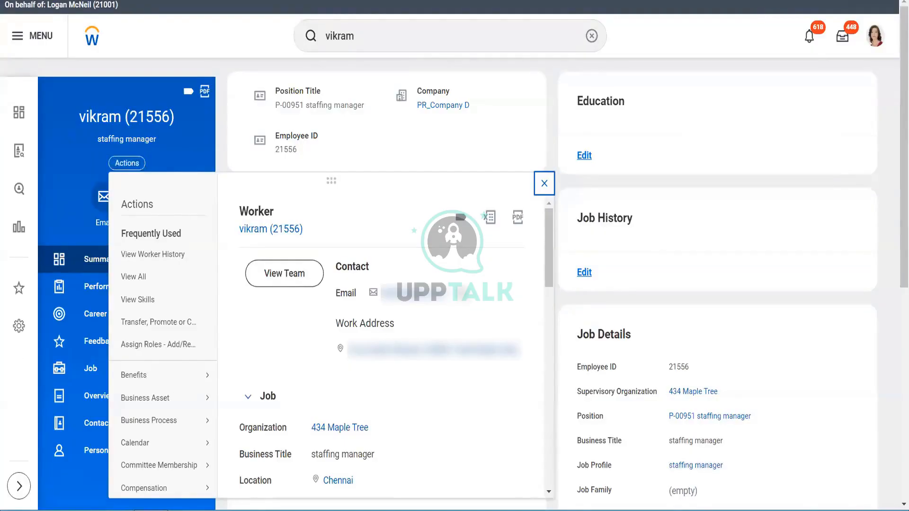
pyautogui.moveTo(548, 255); pyautogui.dragTo(549, 293)
pyautogui.moveTo(152, 410)
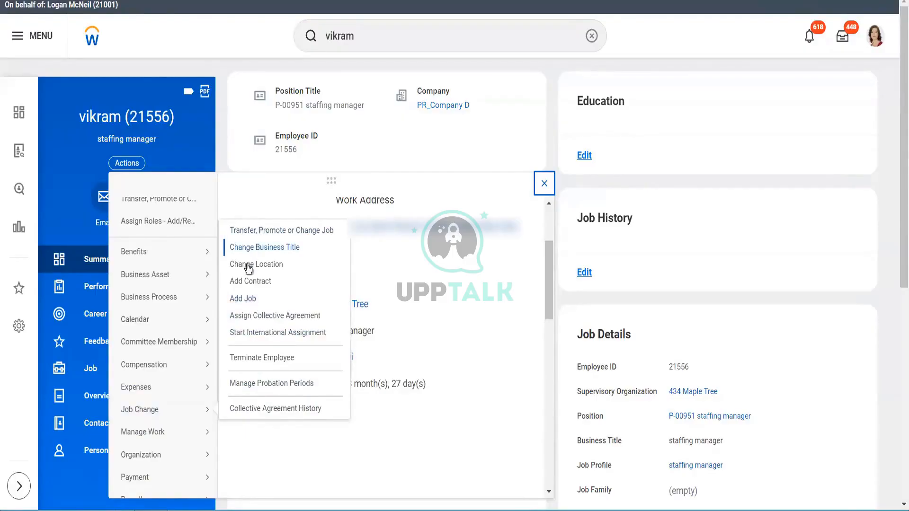
pyautogui.click(300, 231)
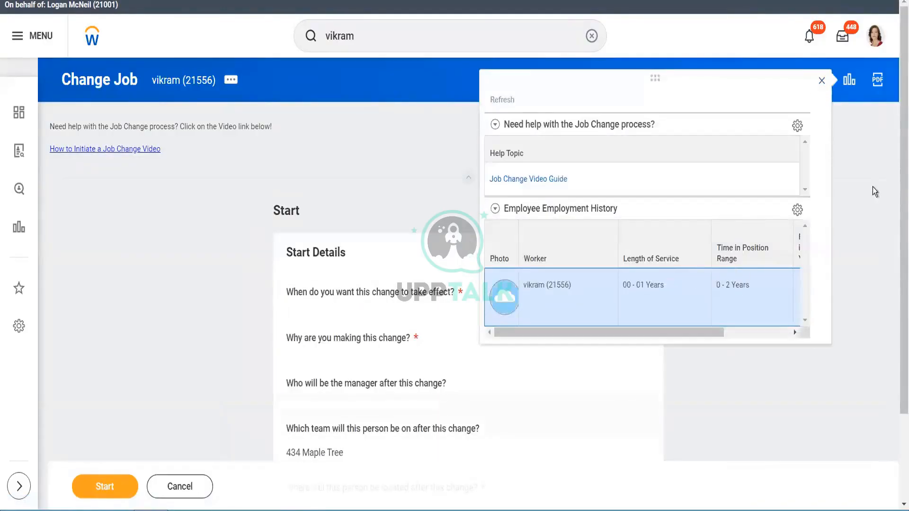
pyautogui.scroll(-3, 897, 142)
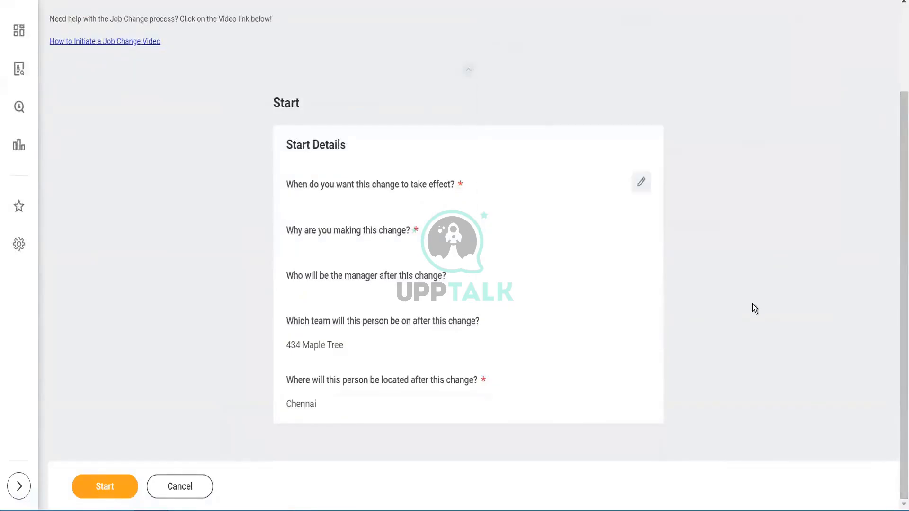
pyautogui.click(647, 185)
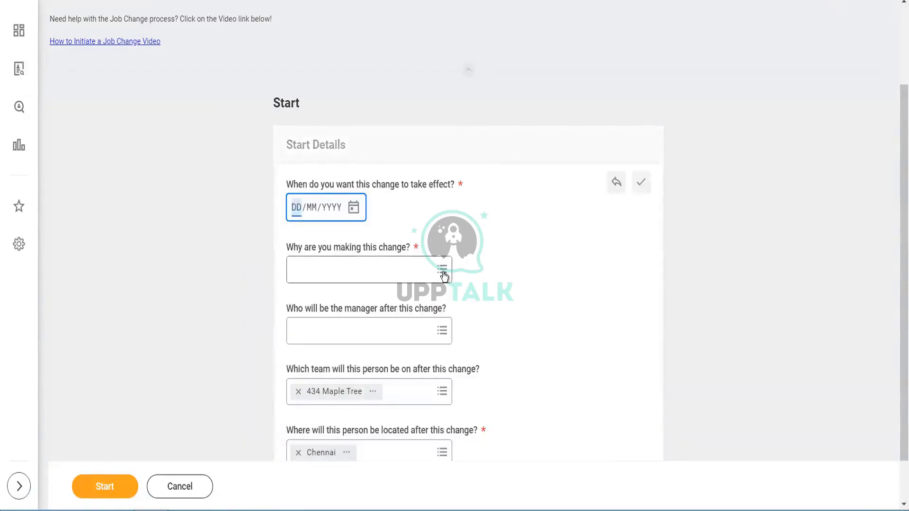
pyautogui.click(444, 276)
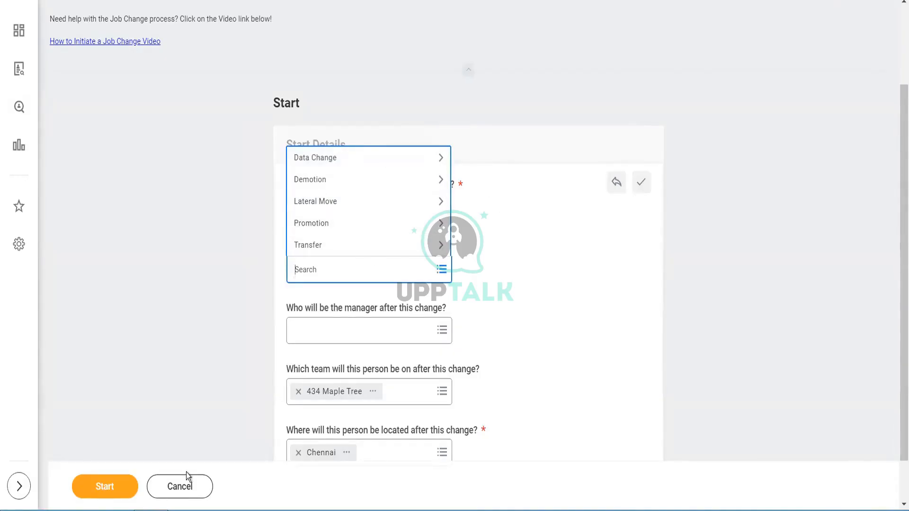
pyautogui.click(186, 486)
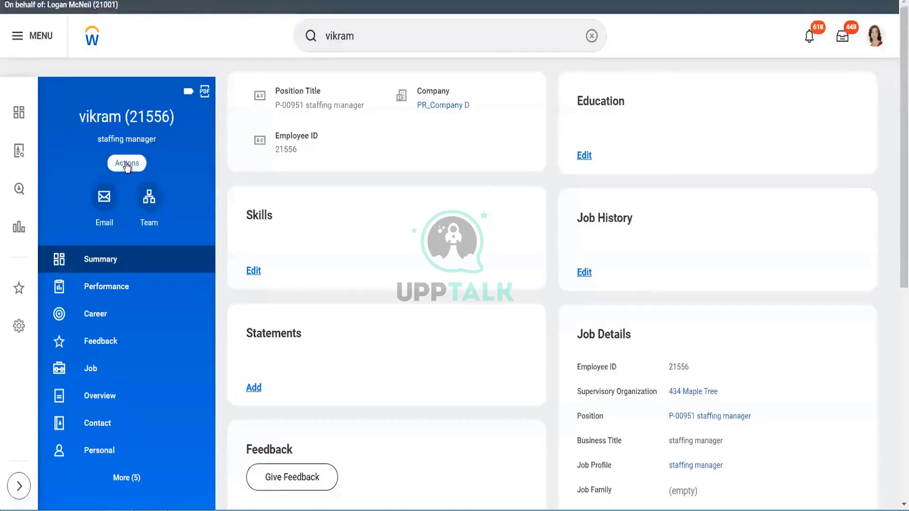
# - Open Add Job for the worker in the Corporate UKRT organization, review the form, and close it
pyautogui.click(126, 163)
pyautogui.moveTo(161, 377)
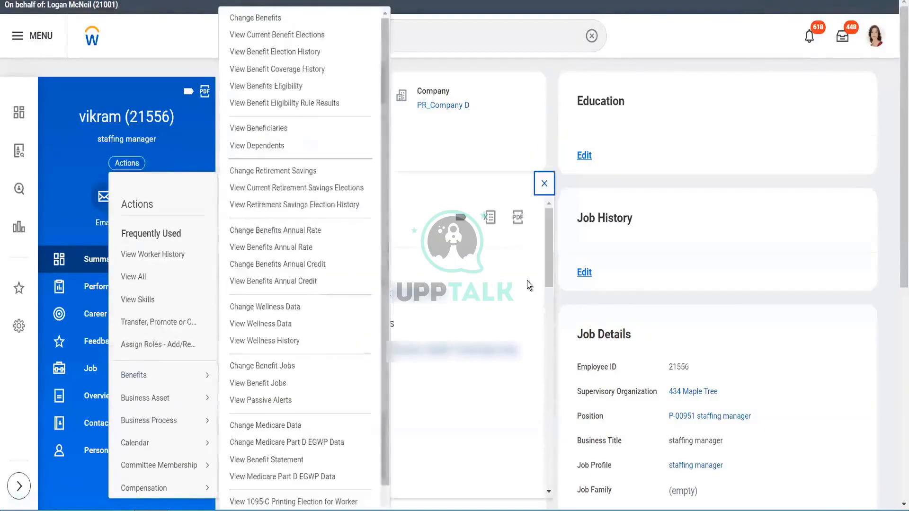
pyautogui.moveTo(549, 288); pyautogui.dragTo(549, 340)
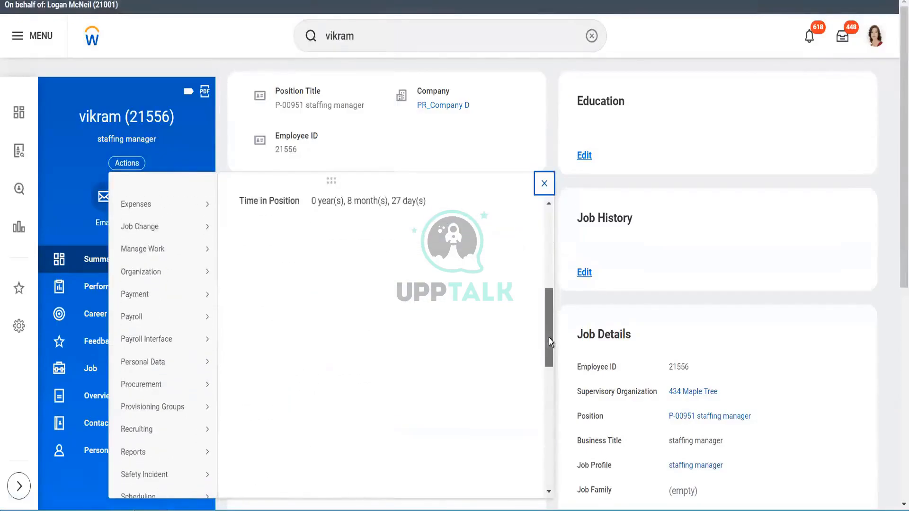
pyautogui.moveTo(161, 232)
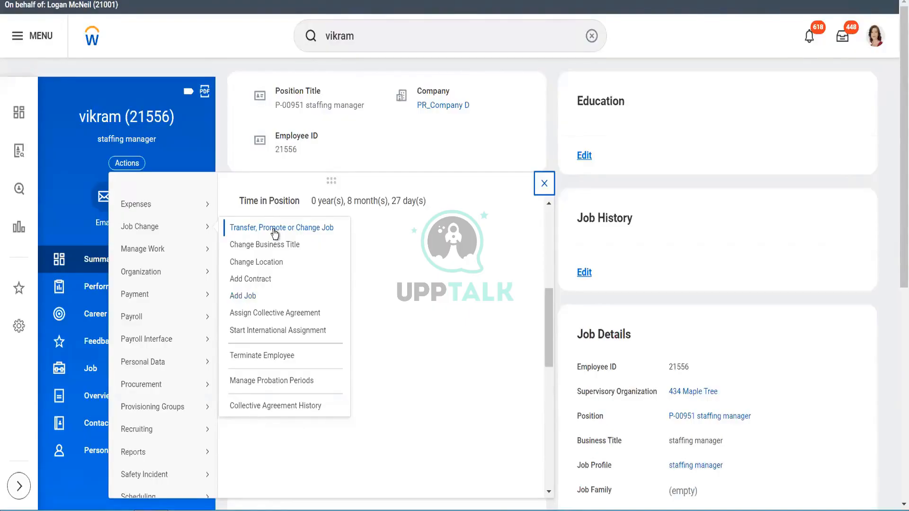
pyautogui.click(250, 297)
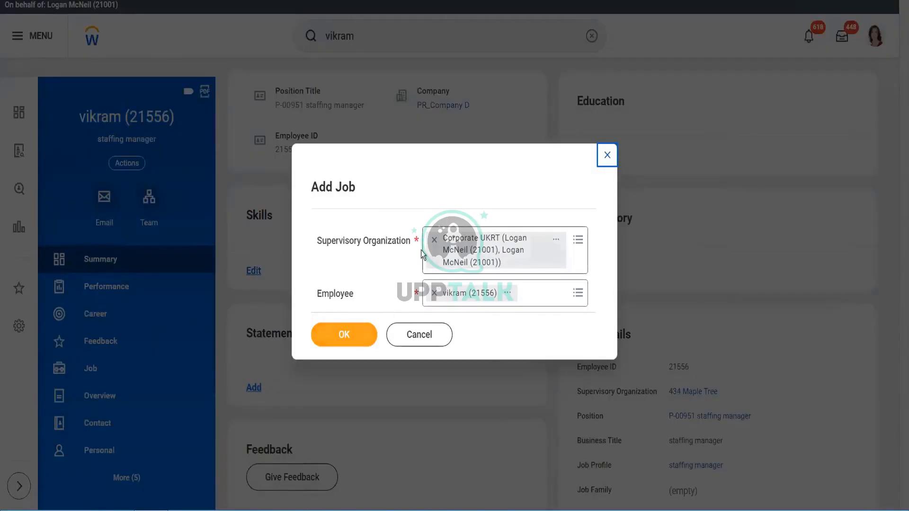
pyautogui.click(347, 335)
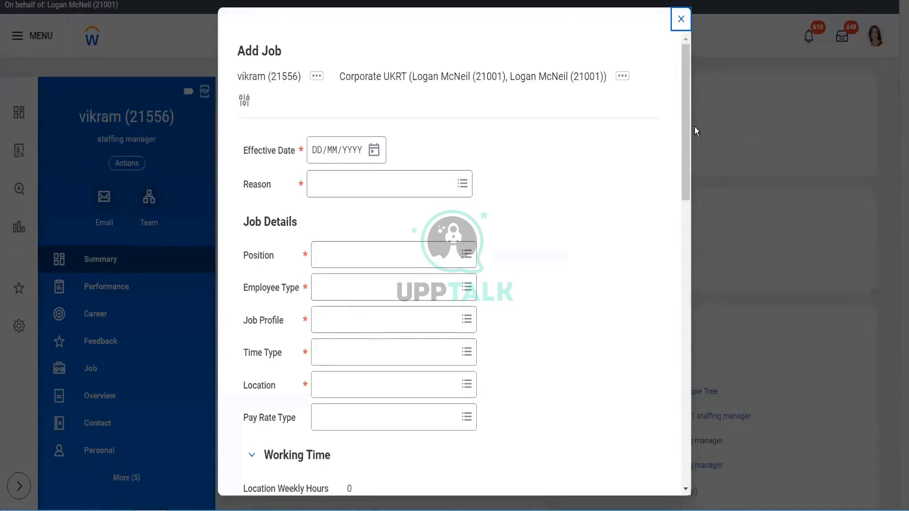
pyautogui.moveTo(685, 134); pyautogui.dragTo(669, 475)
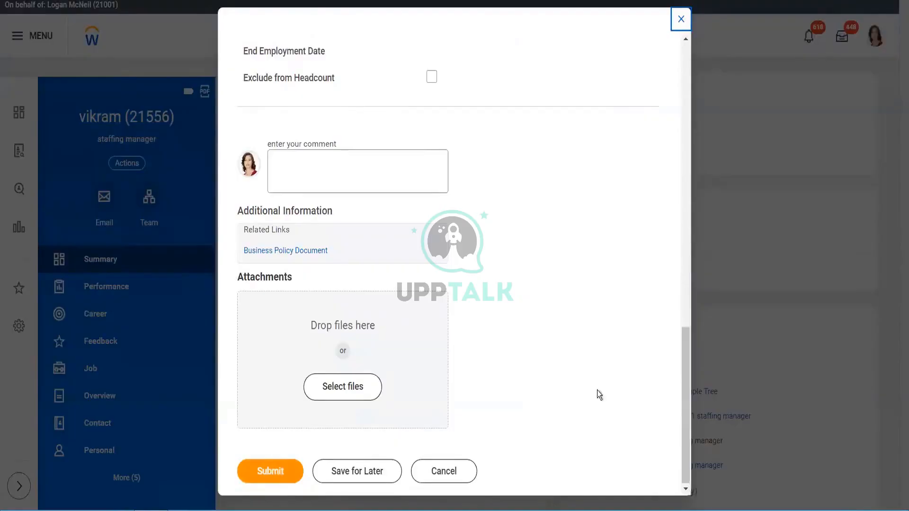
pyautogui.scroll(10, 677, 191)
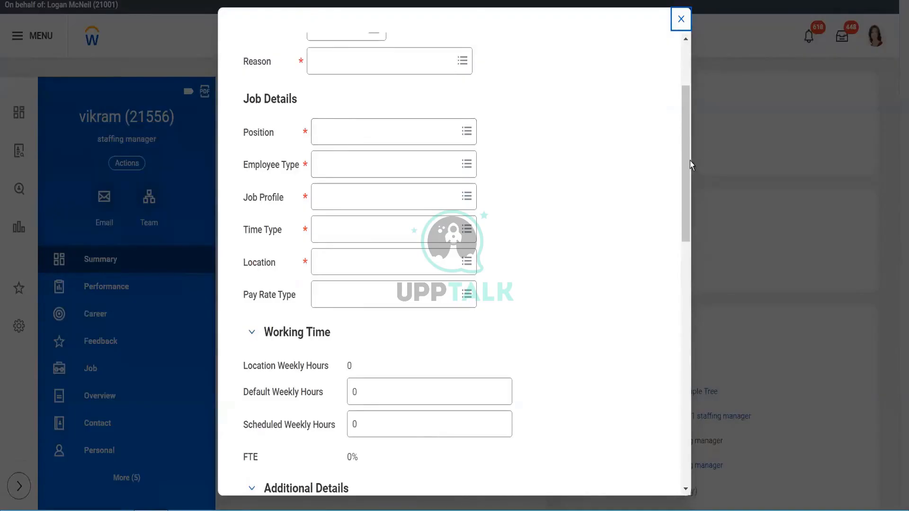
pyautogui.moveTo(689, 160); pyautogui.dragTo(685, 76)
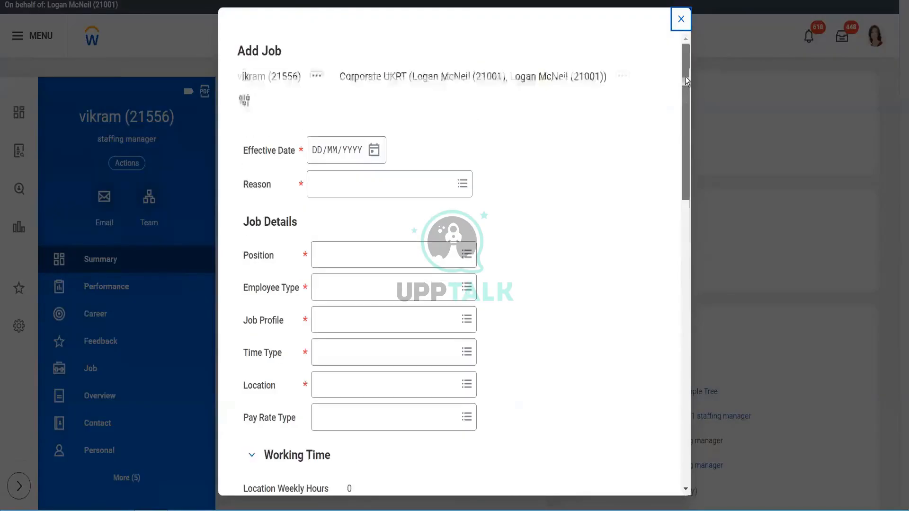
pyautogui.click(680, 21)
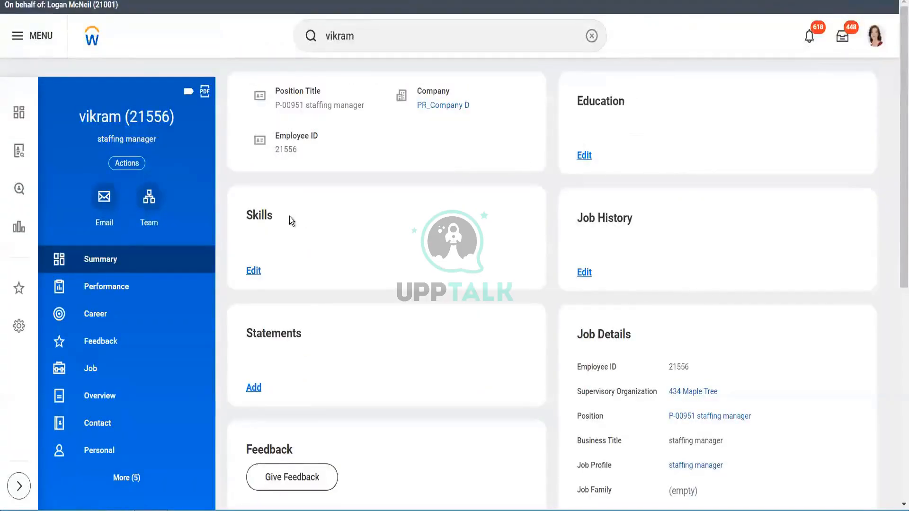
# - Start Transfer, Promote or Change Job for the worker from the worker's actions and close the help panel
pyautogui.click(119, 163)
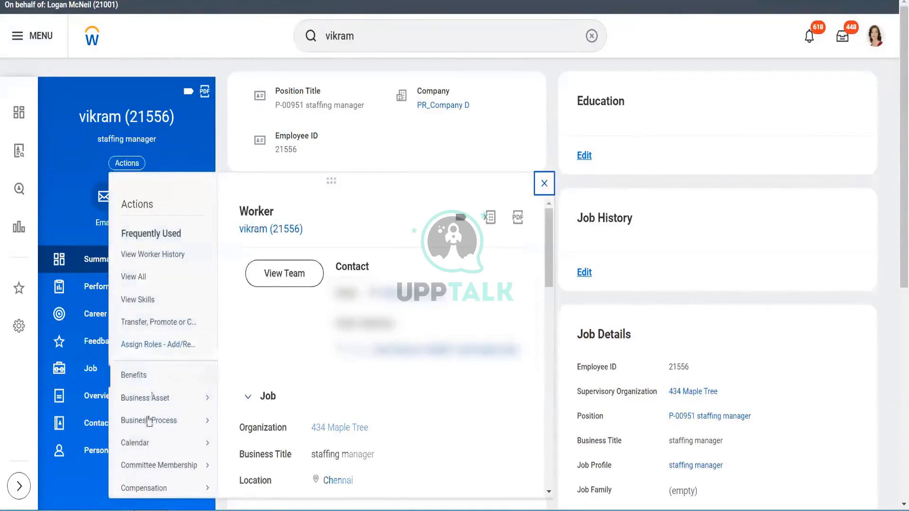
pyautogui.moveTo(552, 275); pyautogui.dragTo(559, 305)
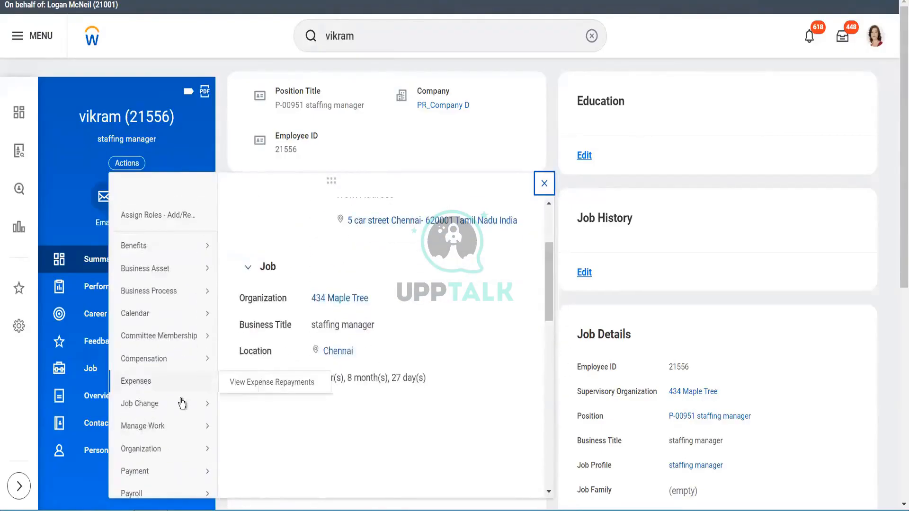
pyautogui.moveTo(180, 404)
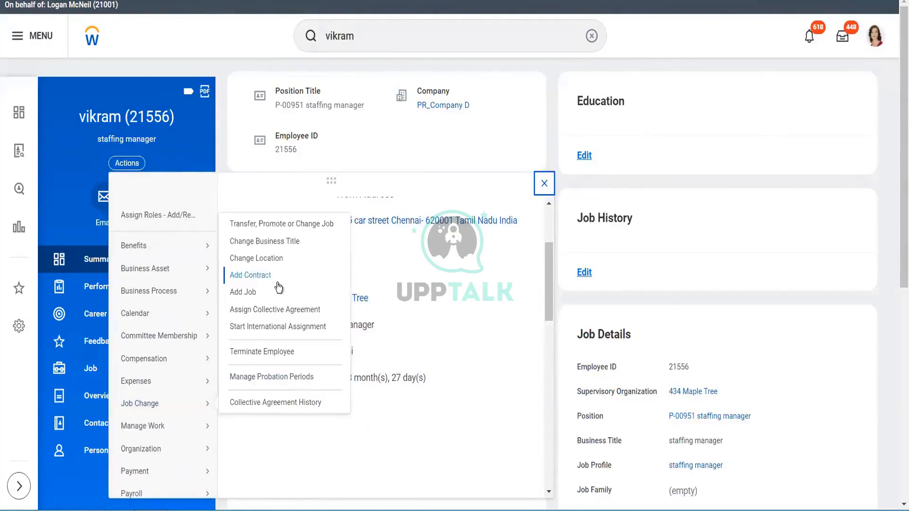
pyautogui.click(254, 224)
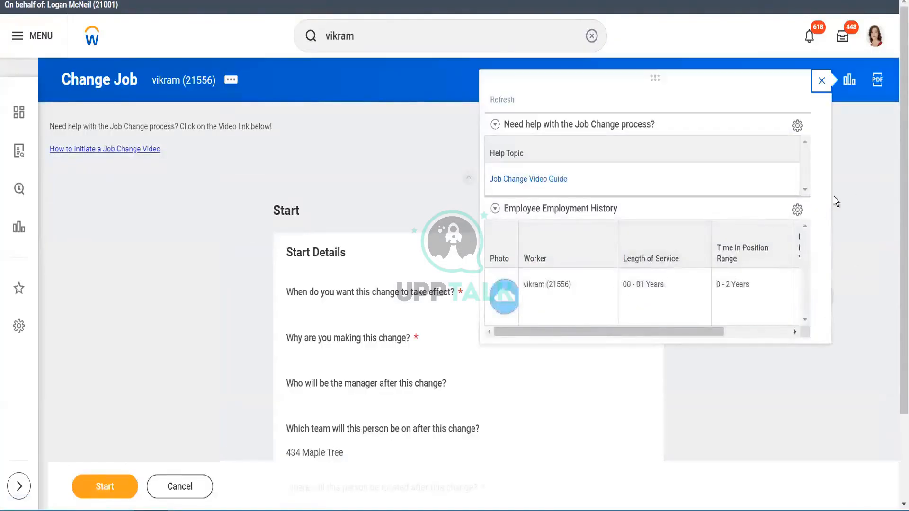
pyautogui.click(822, 81)
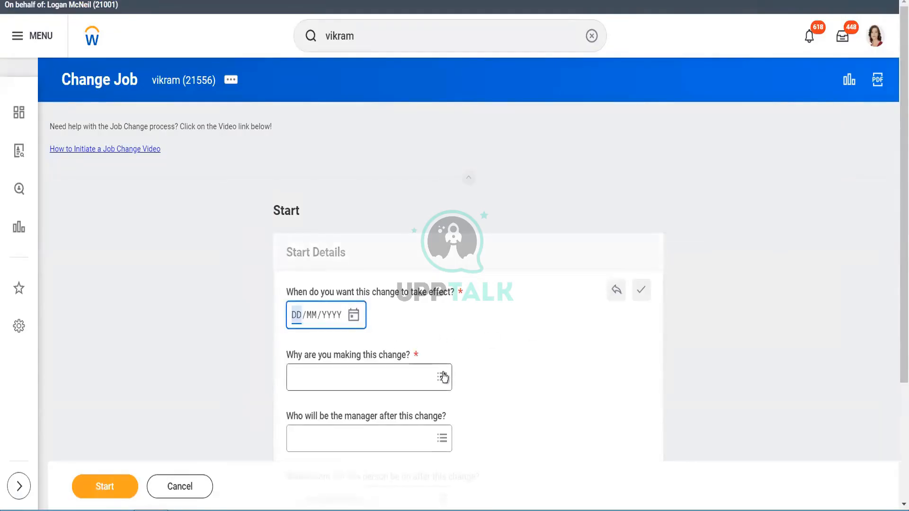
# - Start the job change with Promotion as the reason and an effective date of 18/06/2023
pyautogui.click(443, 377)
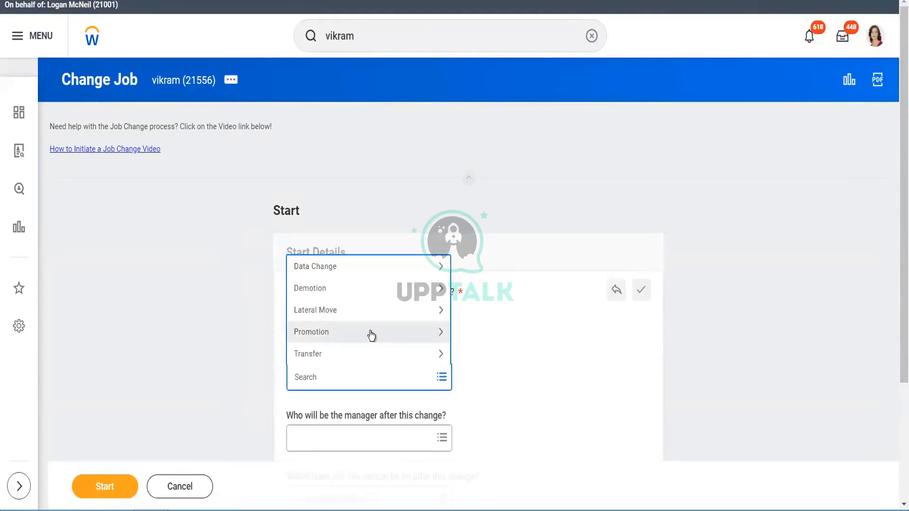
pyautogui.click(371, 336)
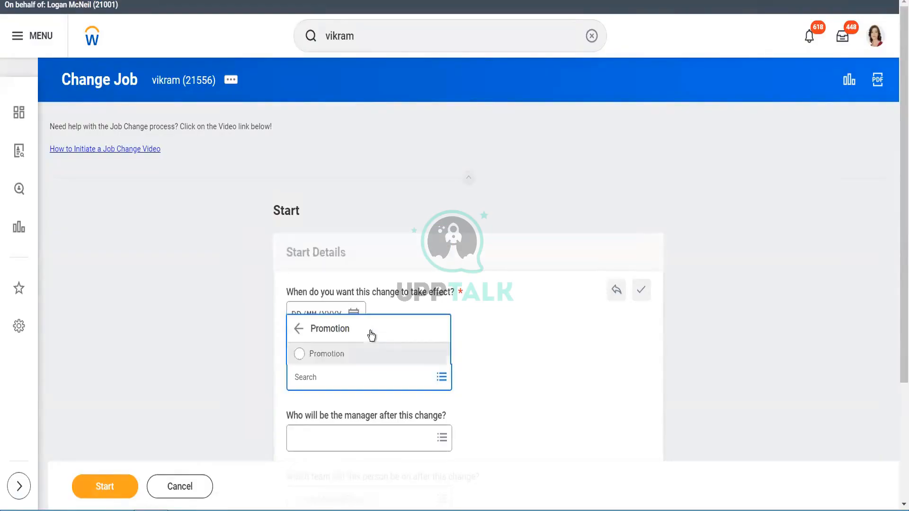
pyautogui.click(362, 358)
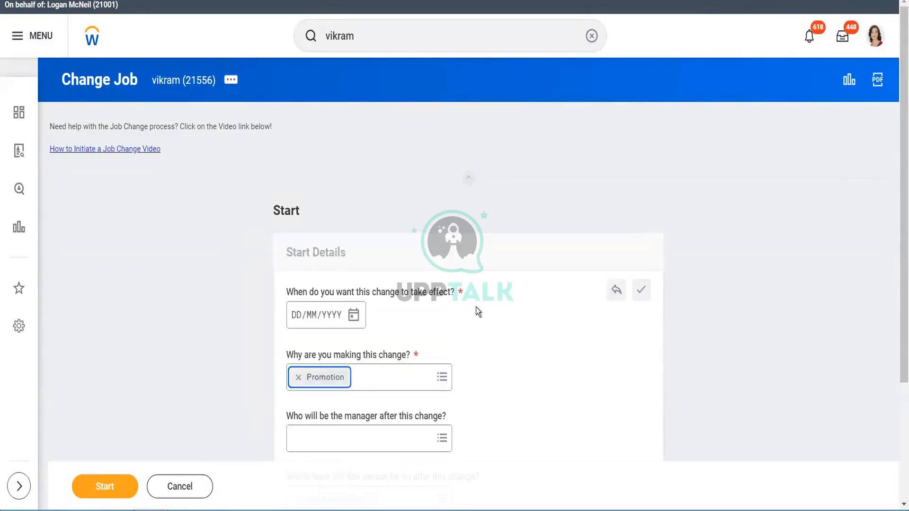
pyautogui.click(356, 316)
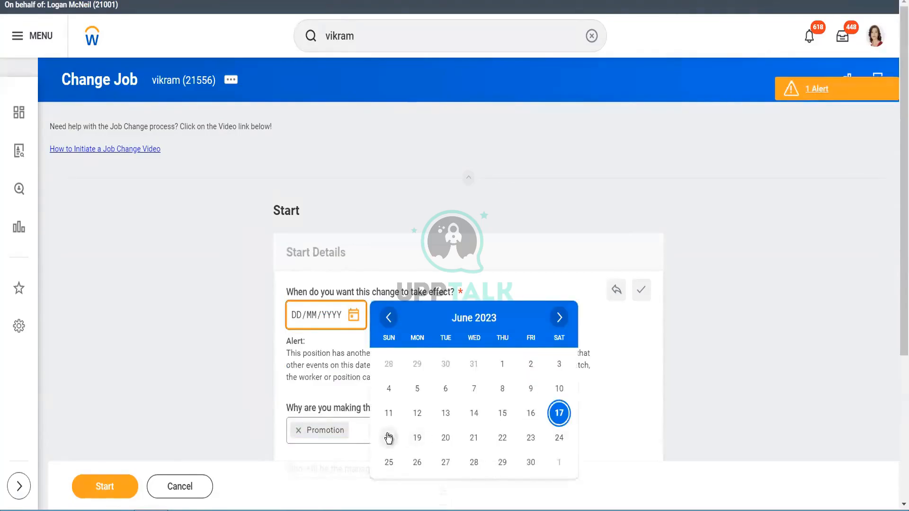
pyautogui.moveTo(901, 237); pyautogui.dragTo(895, 343)
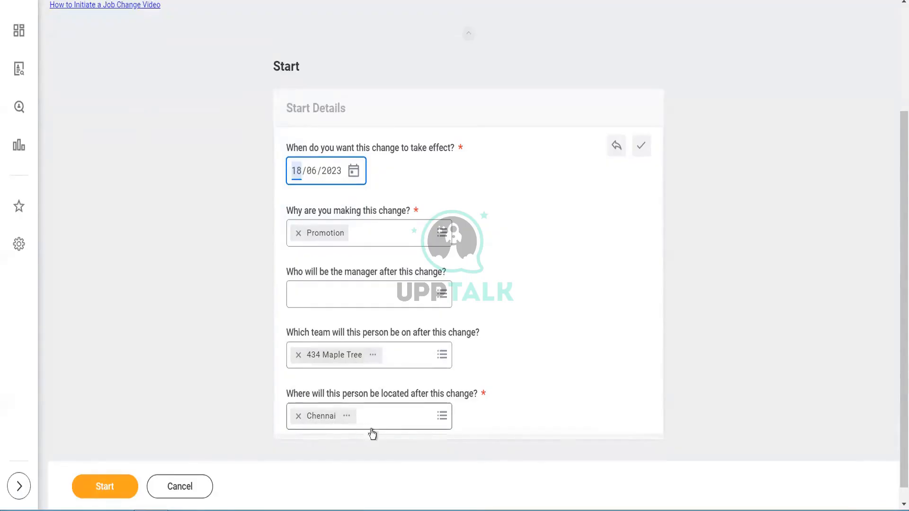
pyautogui.click(118, 491)
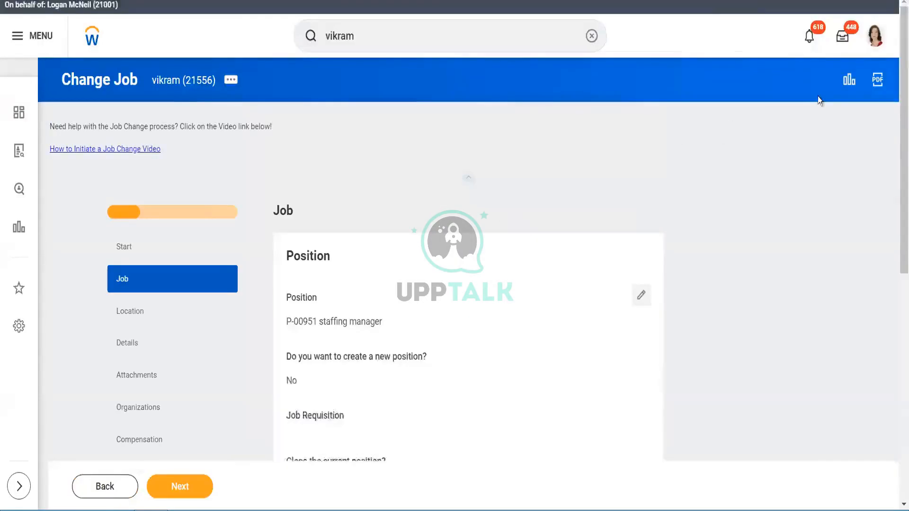
# - Step through the job change's Job, Location, Details, Attachments and Organizations pages to review them
pyautogui.moveTo(896, 96); pyautogui.dragTo(896, 184)
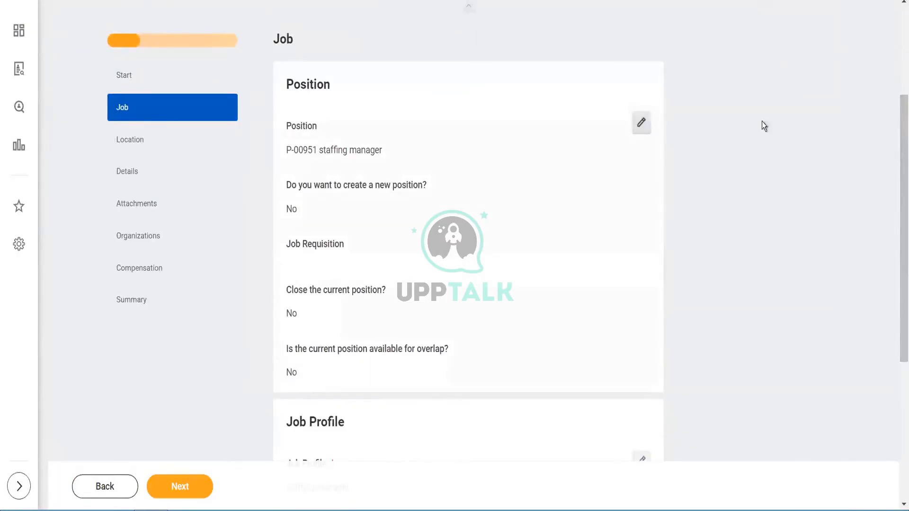
pyautogui.moveTo(898, 136); pyautogui.dragTo(898, 259)
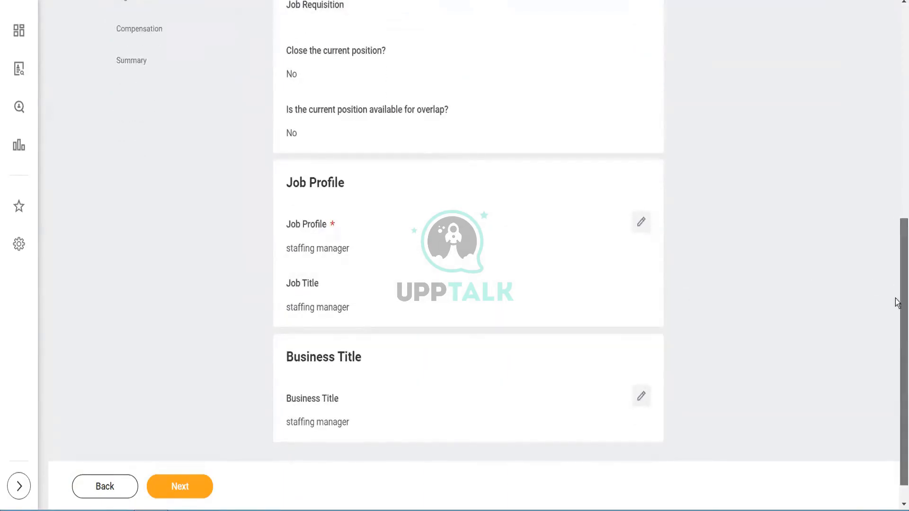
pyautogui.scroll(-1, 899, 300)
pyautogui.click(178, 487)
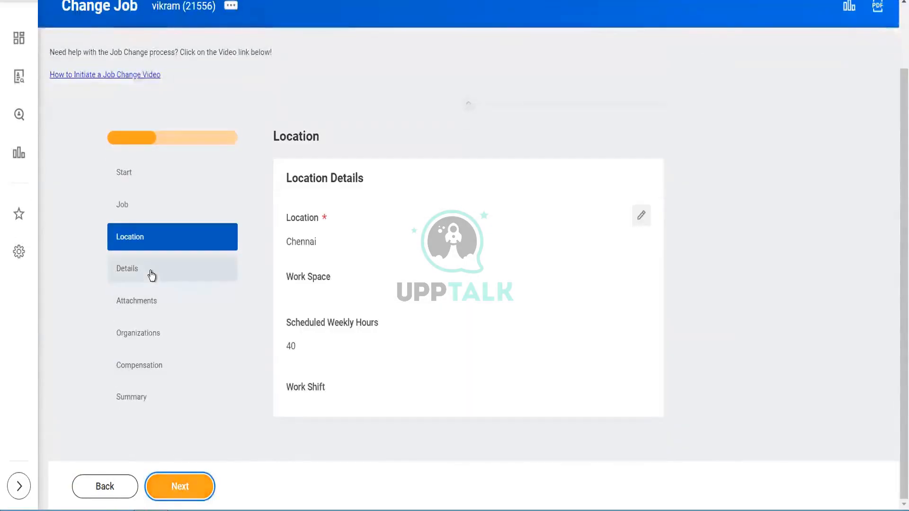
pyautogui.click(150, 274)
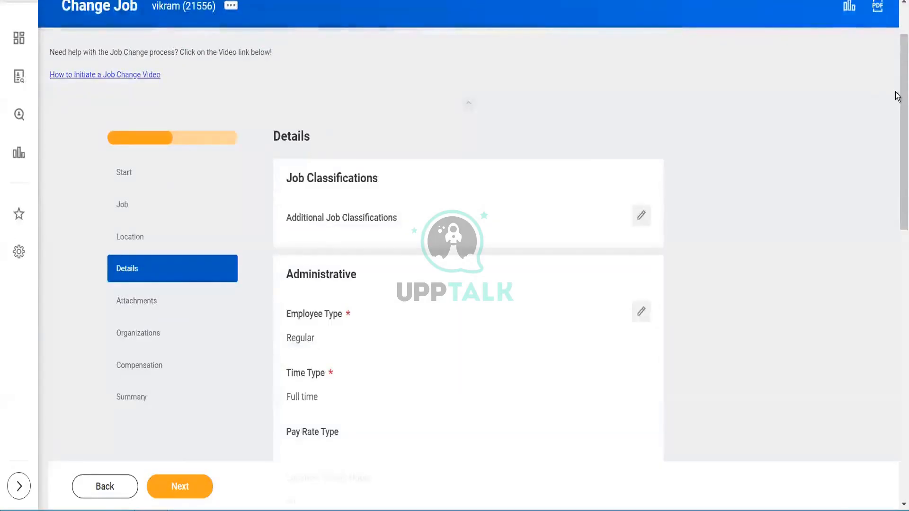
pyautogui.scroll(-13, 897, 164)
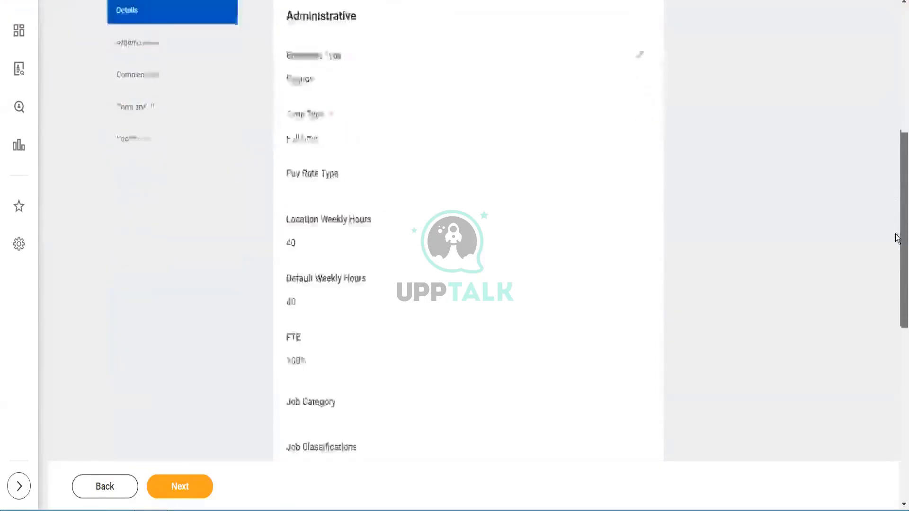
pyautogui.scroll(15, 897, 204)
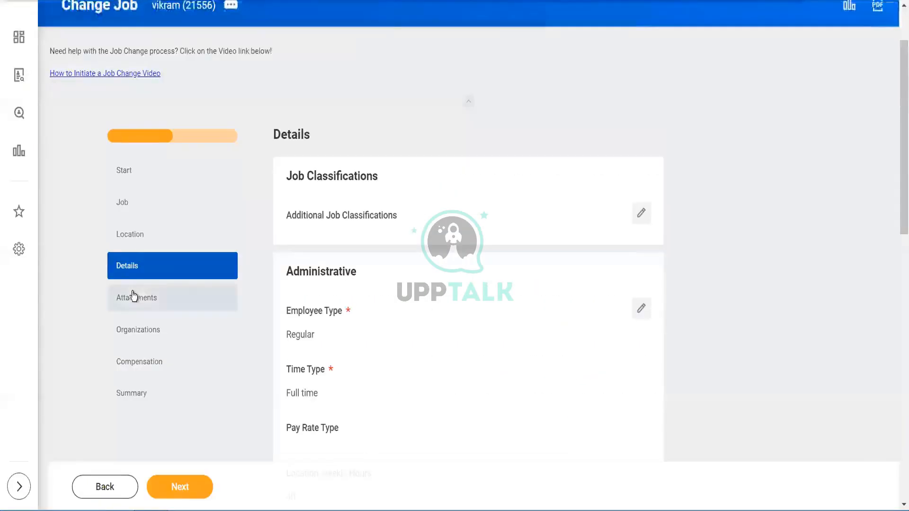
pyautogui.click(126, 297)
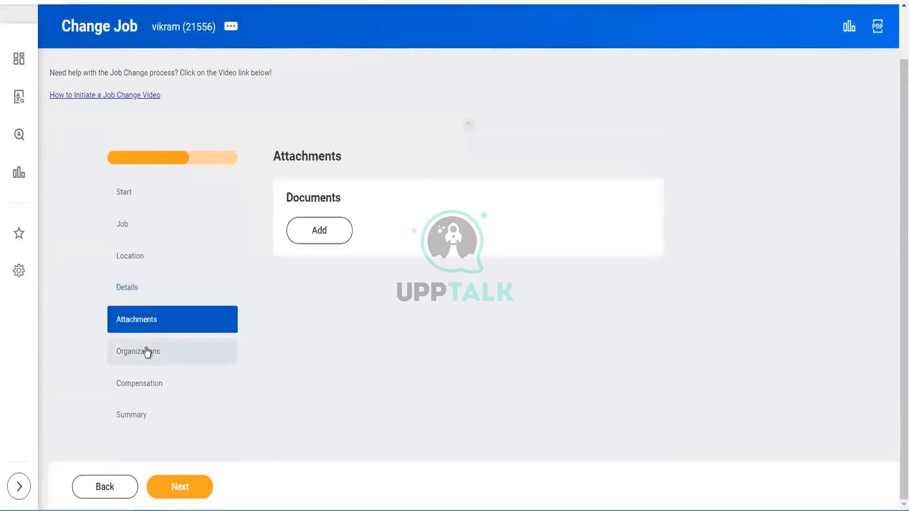
pyautogui.click(147, 351)
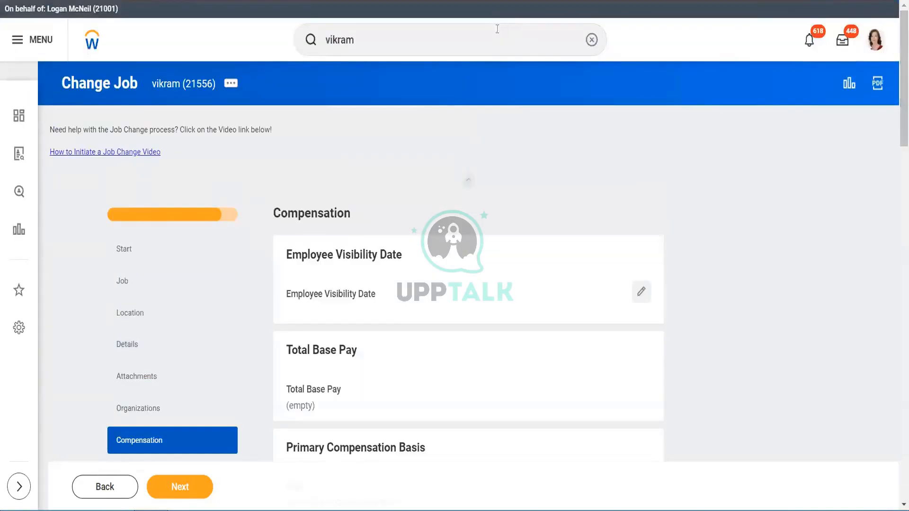
# - Leave the job change for the home page and decline restoring the previous session
pyautogui.click(469, 36)
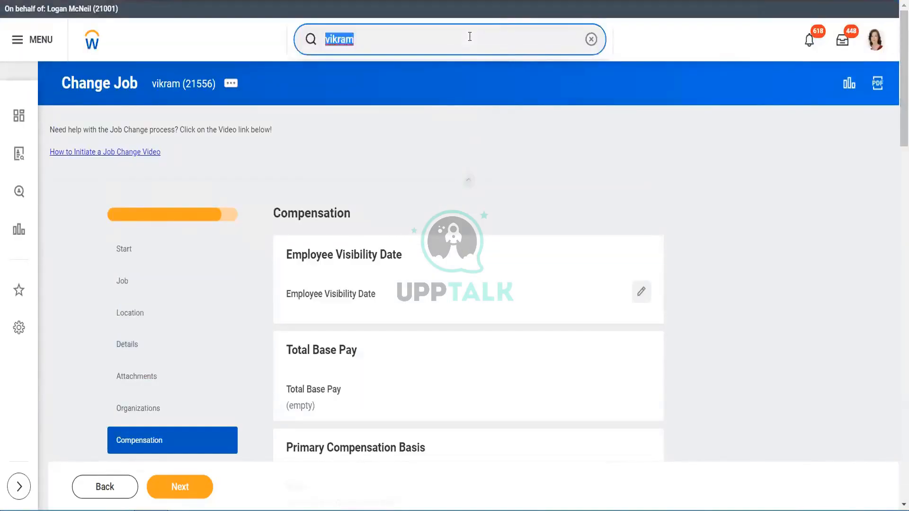
pyautogui.write('b')
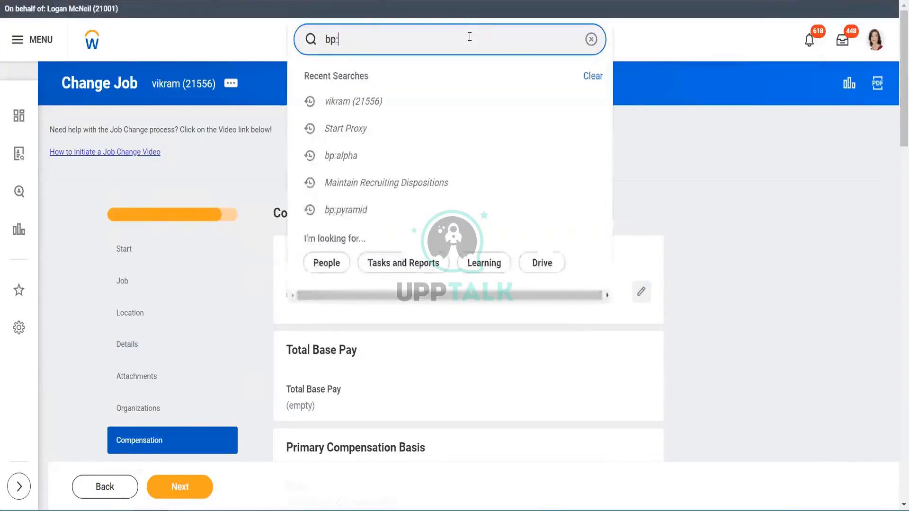
pyautogui.press('BackSpace')
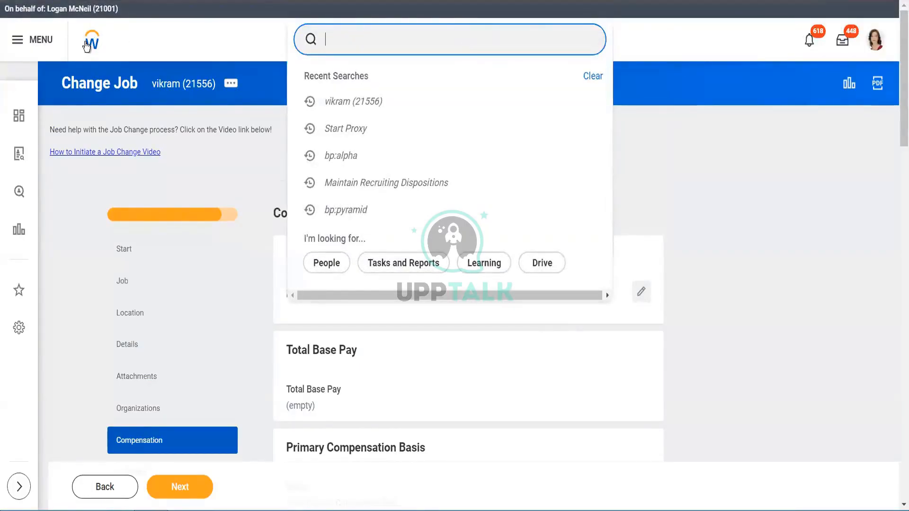
pyautogui.click(87, 46)
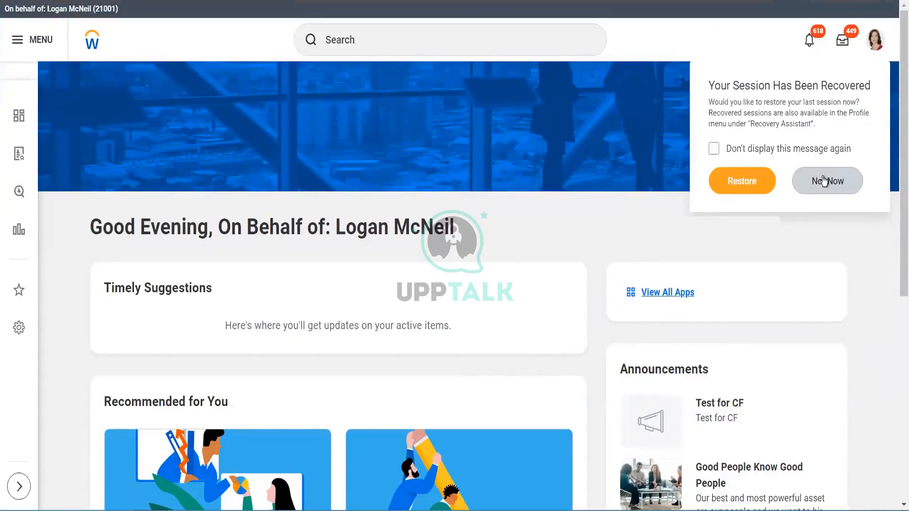
pyautogui.click(826, 181)
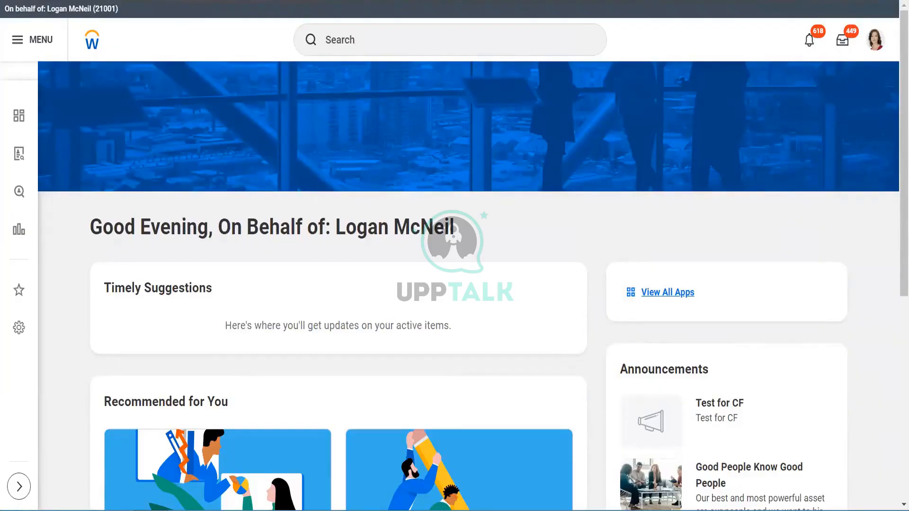
# - Search for and open the Create Candidate Pool task
pyautogui.click(438, 34)
pyautogui.write('creat')
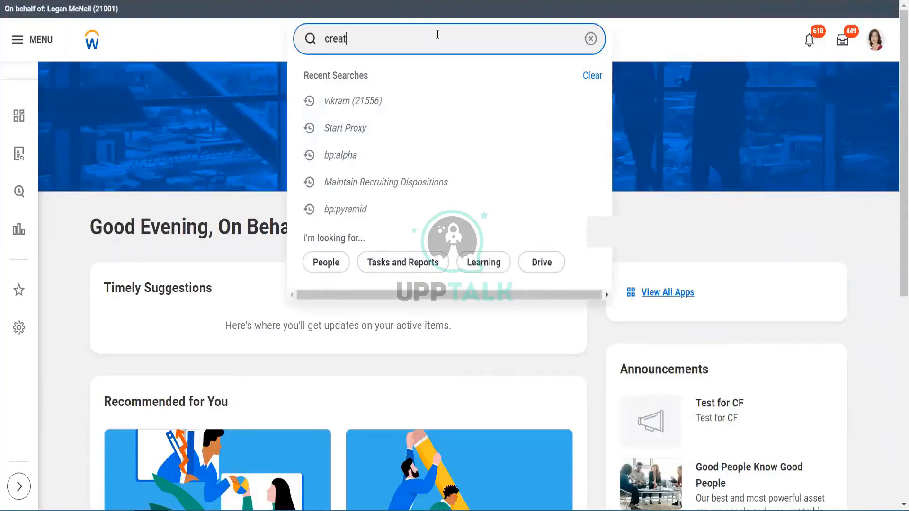
pyautogui.write('e cand')
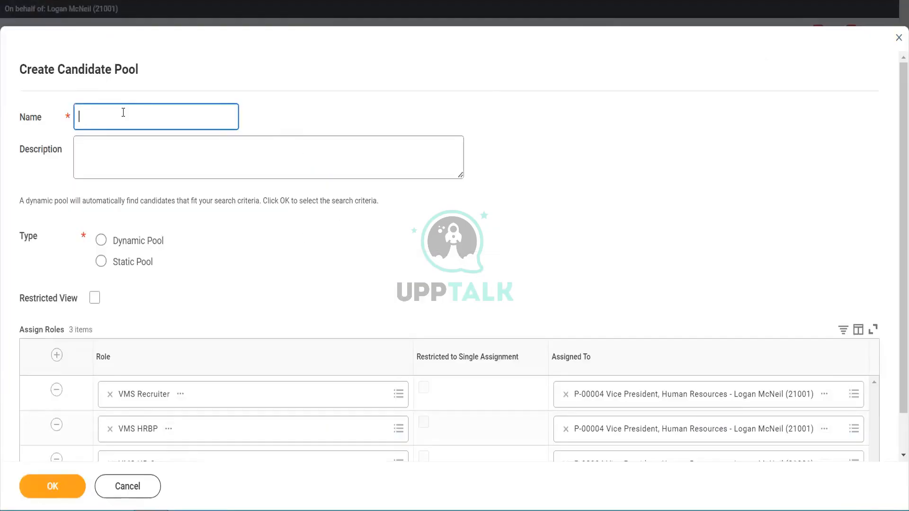
# - Create a static candidate pool named Test_8pm Weekend
pyautogui.write('Test_8pm Weekend')
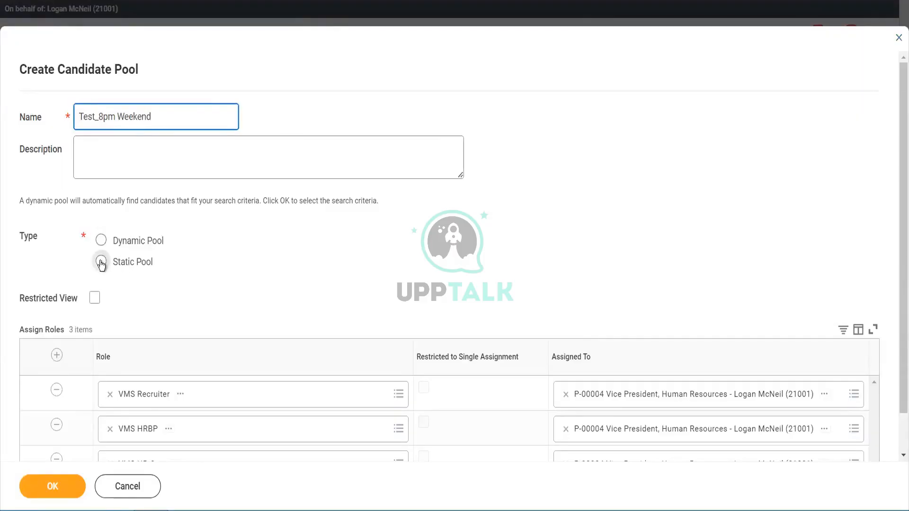
pyautogui.click(100, 263)
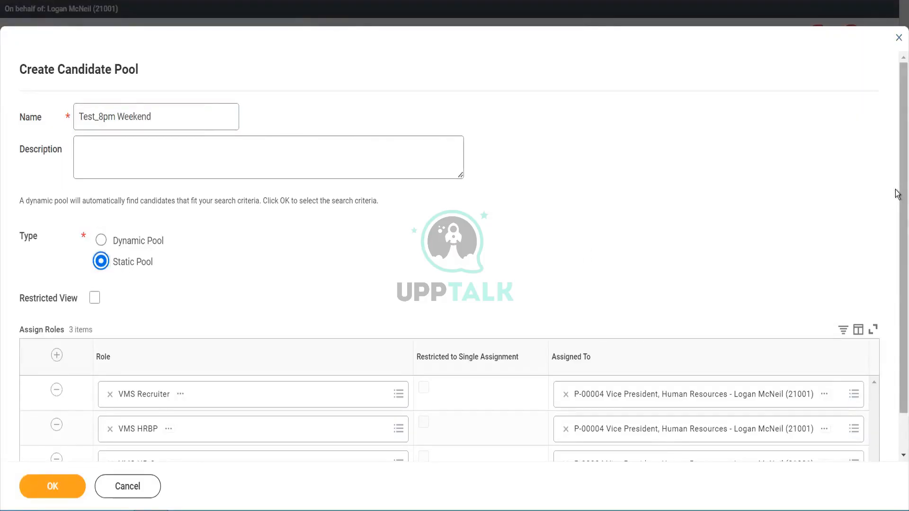
pyautogui.scroll(-2, 896, 194)
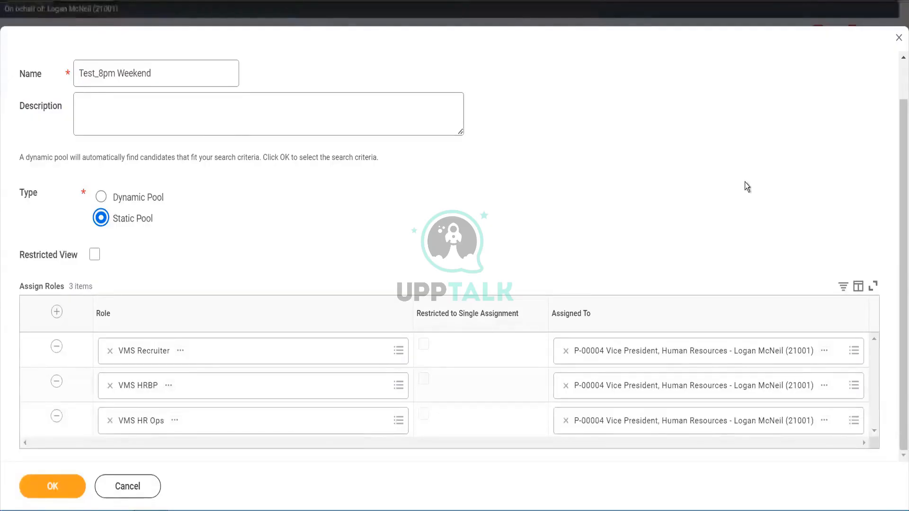
pyautogui.click(65, 494)
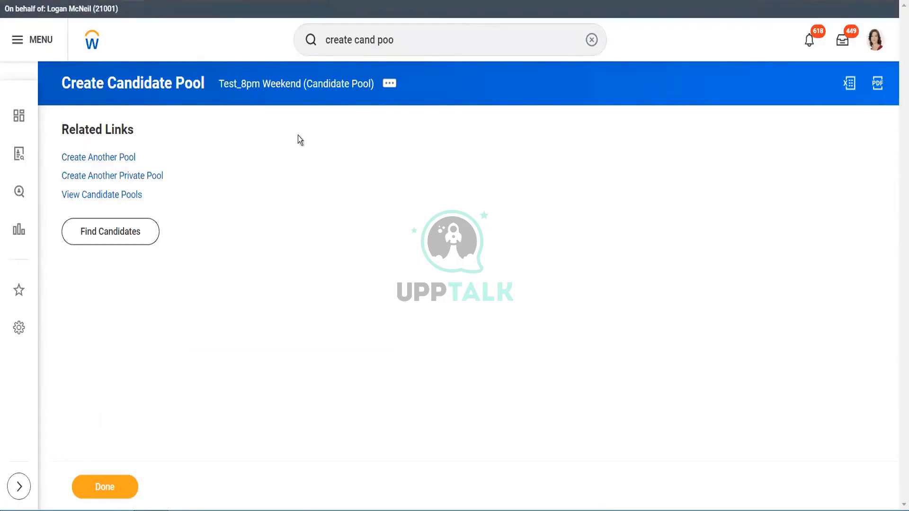
# - Find candidates located in India, select all of them, and add them to the candidate pool
pyautogui.click(118, 229)
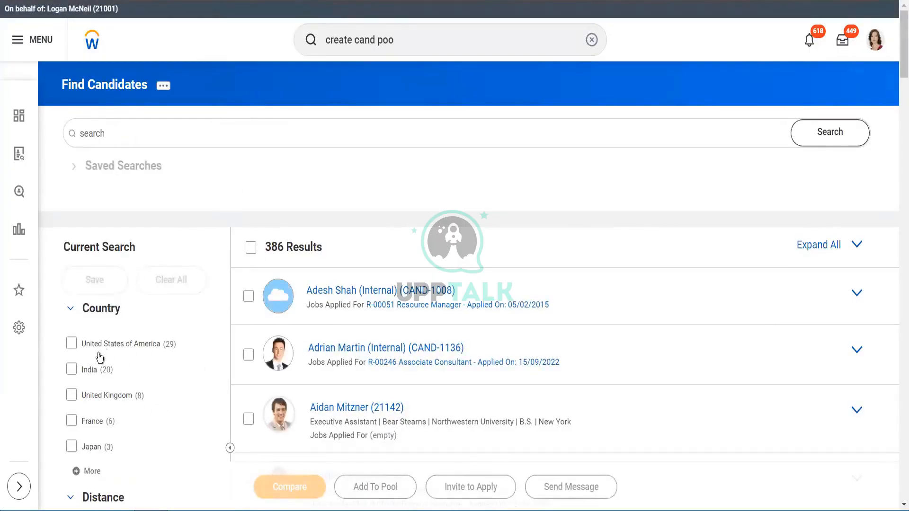
pyautogui.click(71, 369)
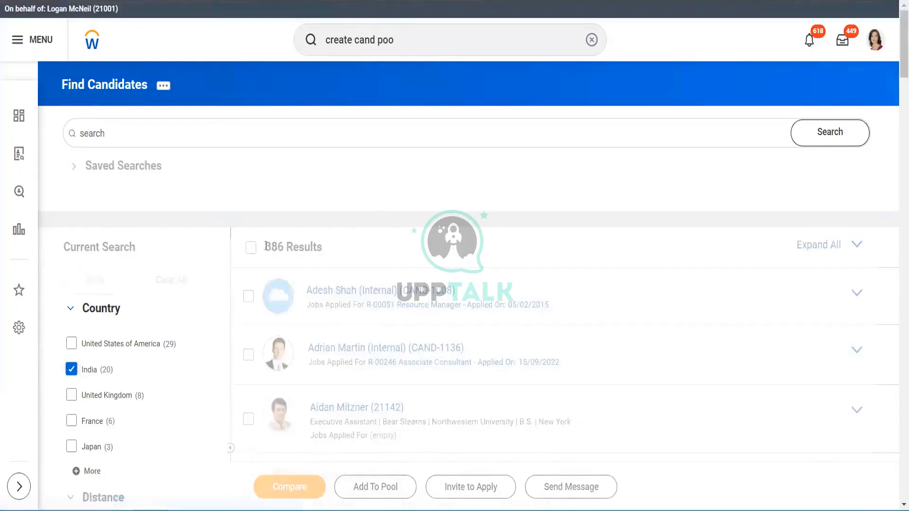
pyautogui.click(251, 248)
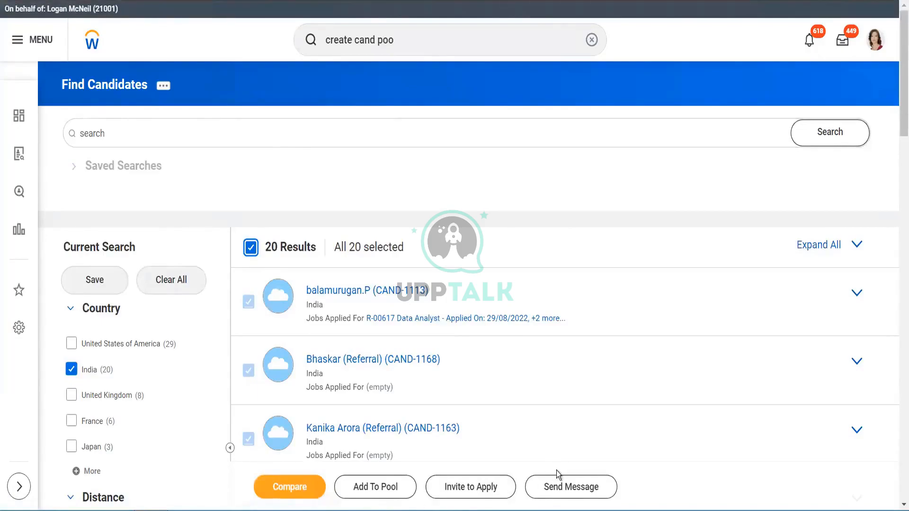
pyautogui.click(374, 491)
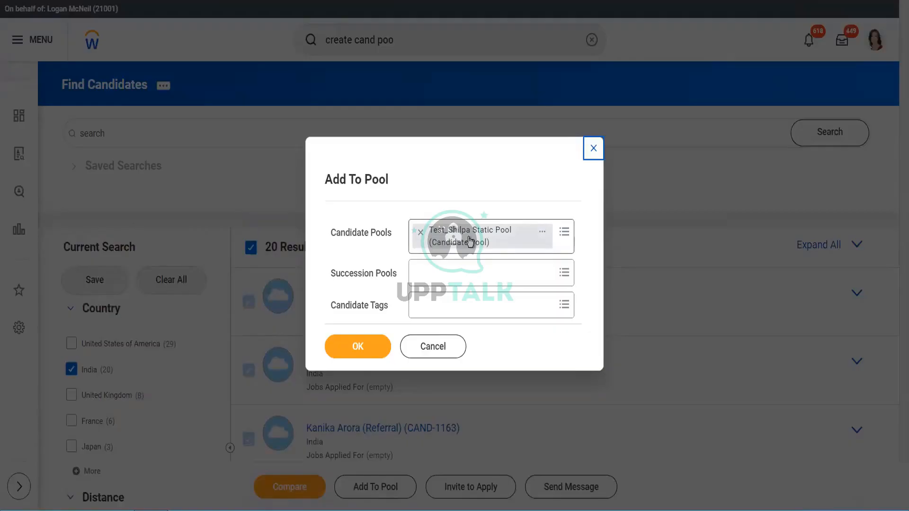
pyautogui.click(367, 351)
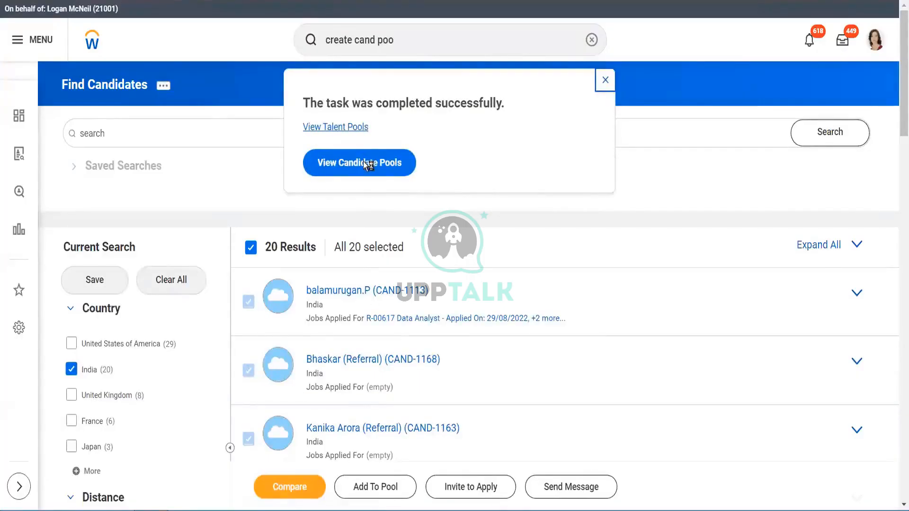
# - Open the list of candidate pools, filter it to Test_8pm Weekend, and open that pool to check its candidates
pyautogui.click(351, 163)
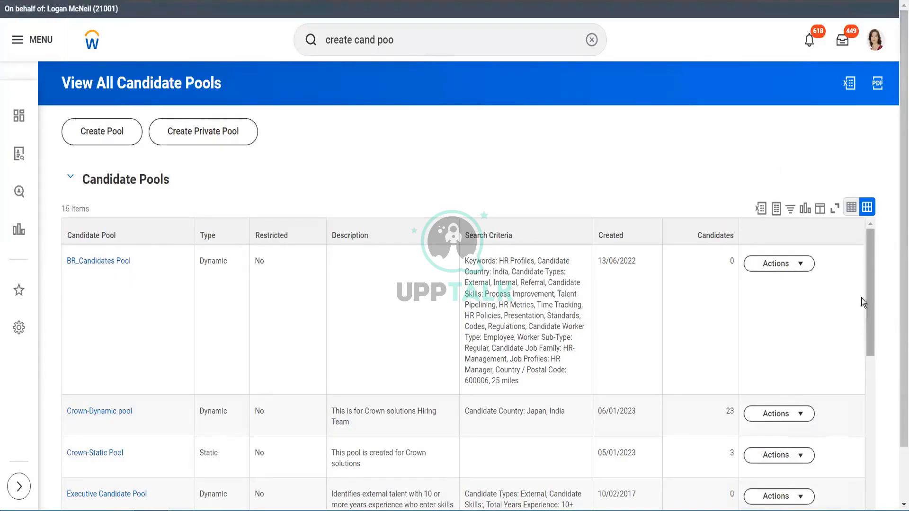
pyautogui.scroll(-1, 897, 239)
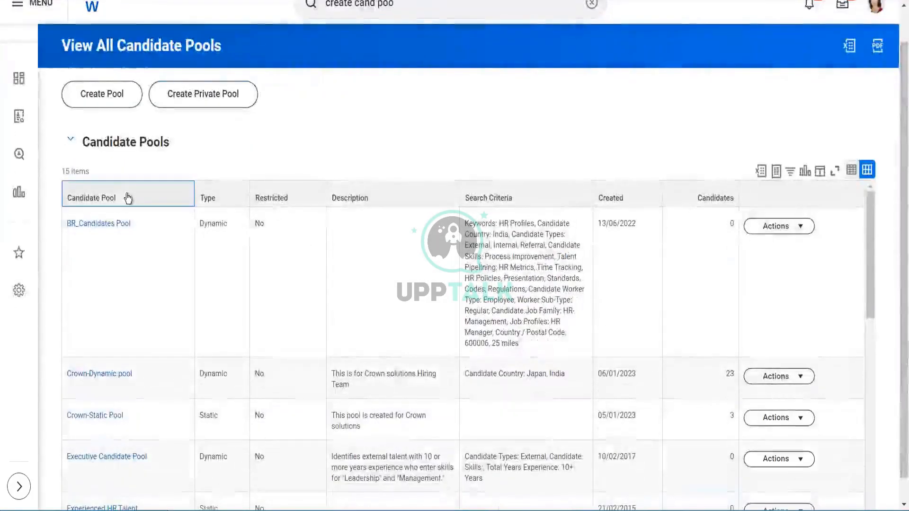
pyautogui.click(127, 198)
pyautogui.click(163, 371)
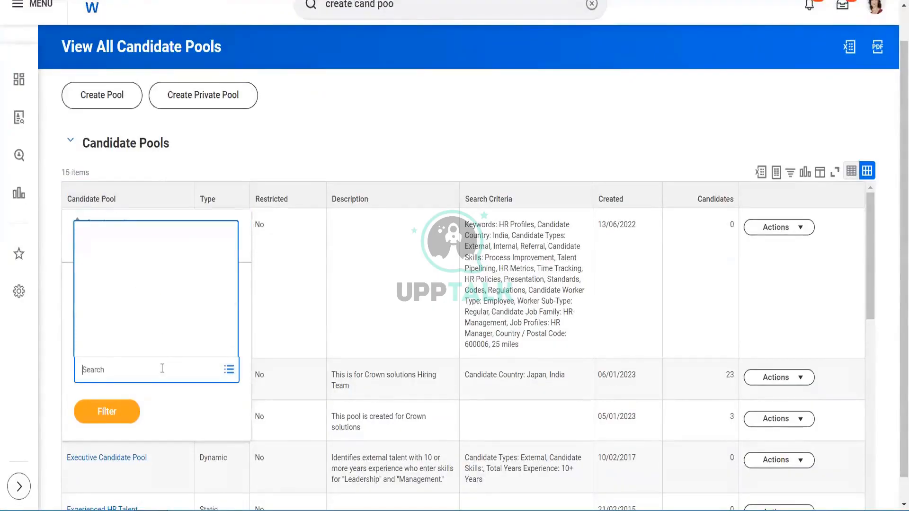
pyautogui.write('test')
pyautogui.press('Return')
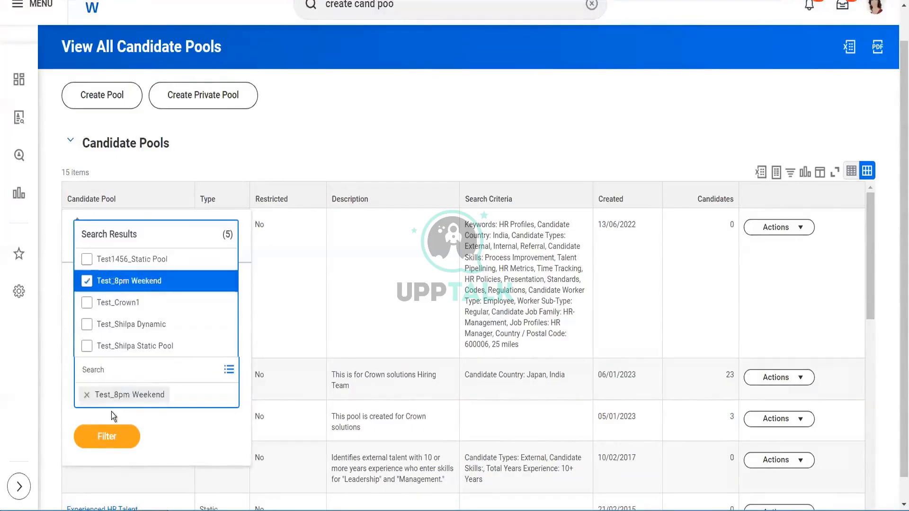
pyautogui.click(111, 412)
pyautogui.click(113, 414)
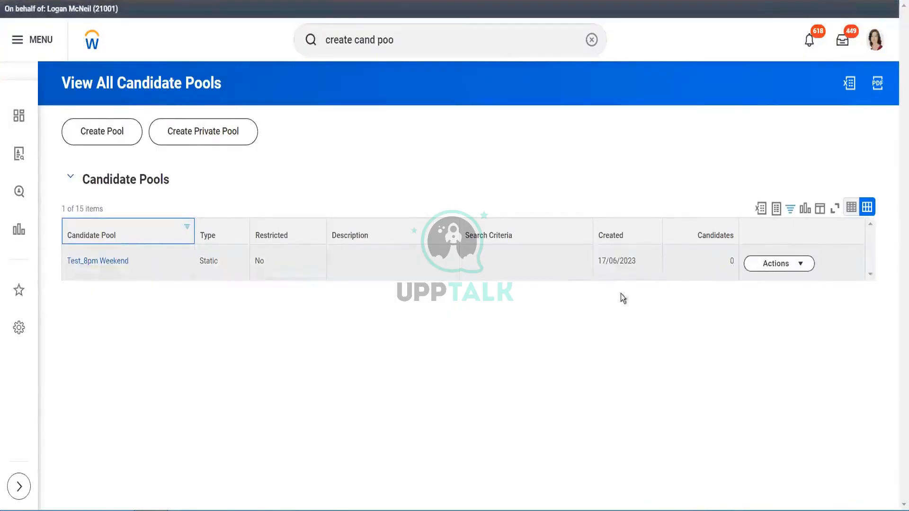
pyautogui.click(86, 263)
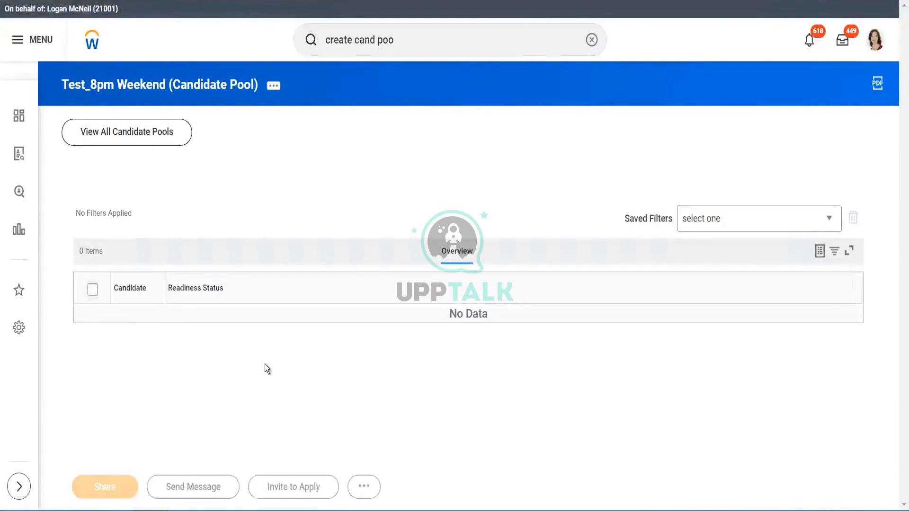
pyautogui.click(93, 289)
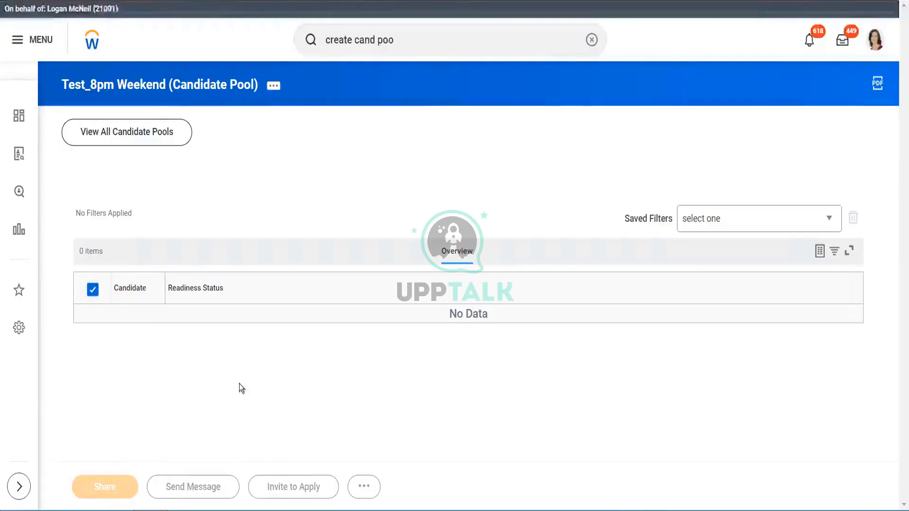
# - Open the Find Candidates report, filter candidates by country India, and select all results
pyautogui.click(438, 34)
pyautogui.hotkey('ctrl', 'a')
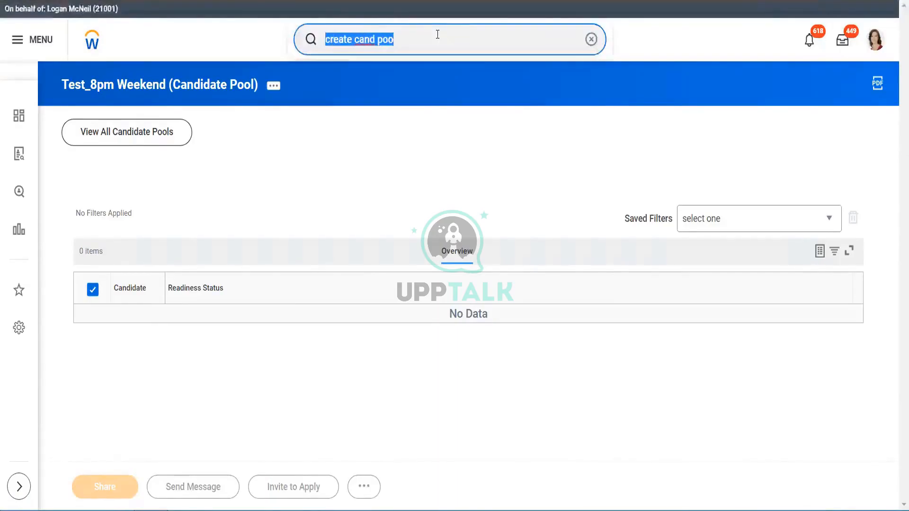
pyautogui.write('find candid')
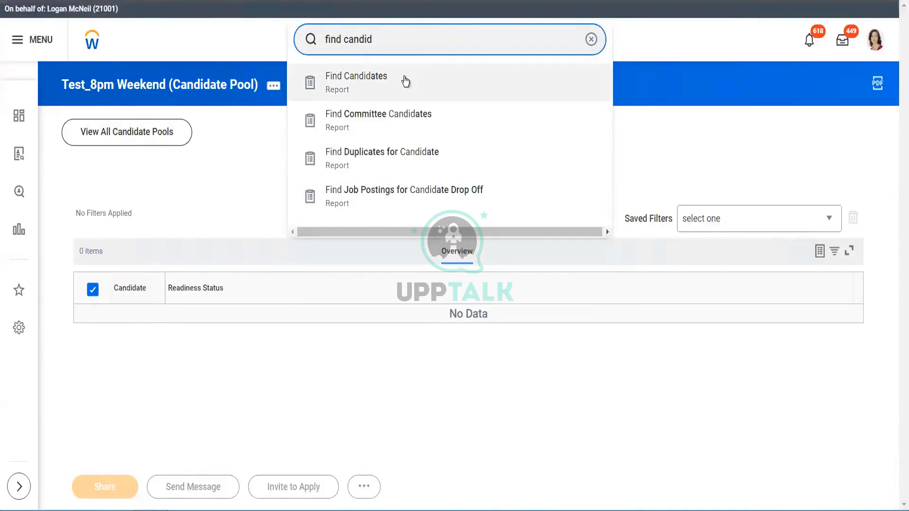
pyautogui.click(404, 77)
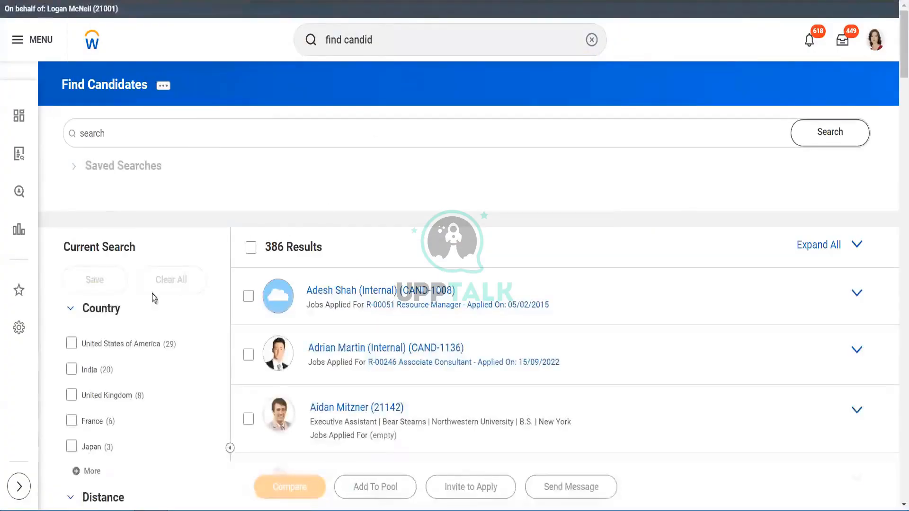
pyautogui.click(91, 372)
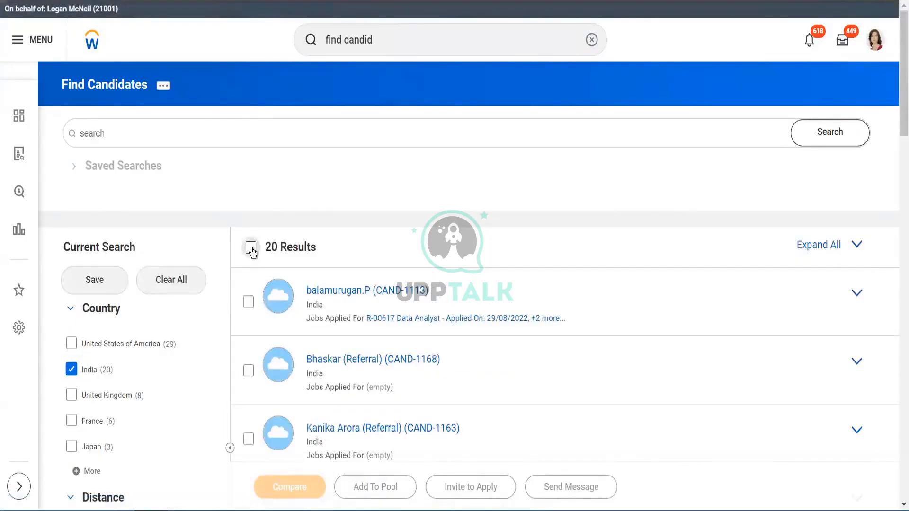
pyautogui.click(251, 247)
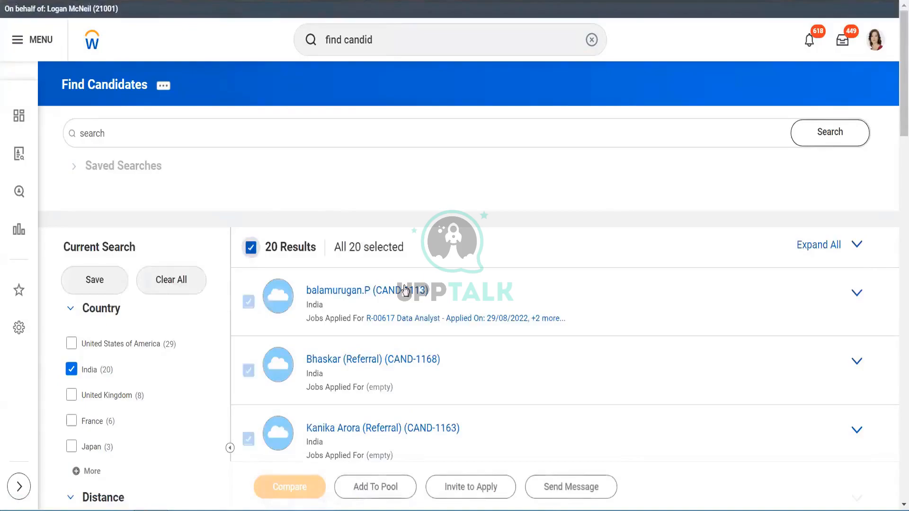
# - Add the selected candidates to the Test_8pm Weekend candidate pool, replacing the prefilled pool, and view the candidate pools
pyautogui.click(392, 491)
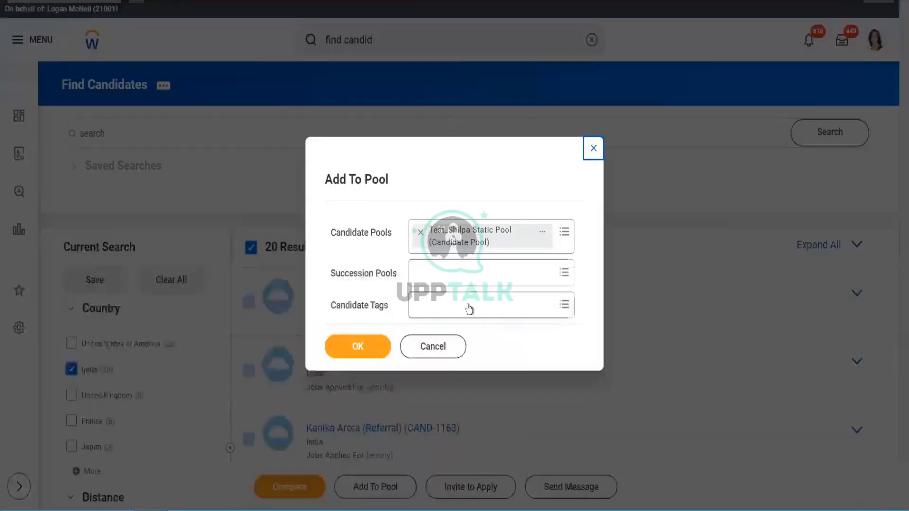
pyautogui.click(420, 233)
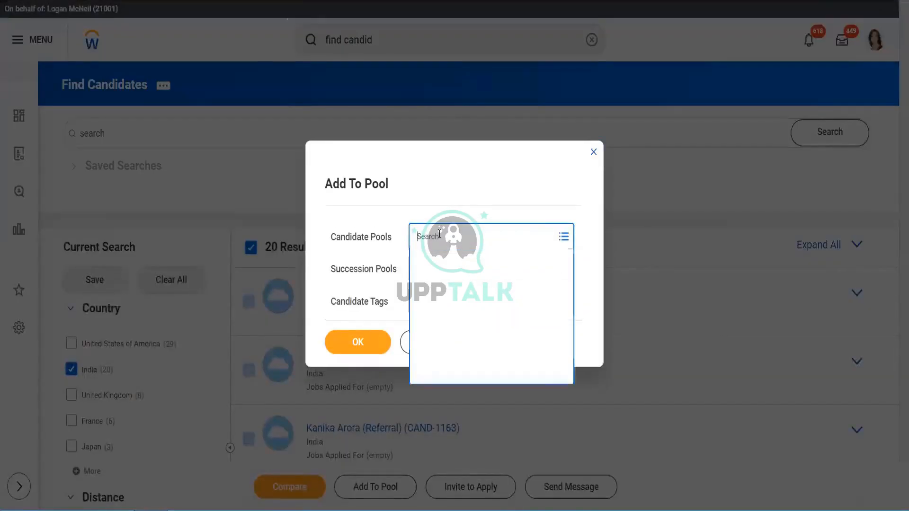
pyautogui.write('tset')
pyautogui.press('BackSpace')
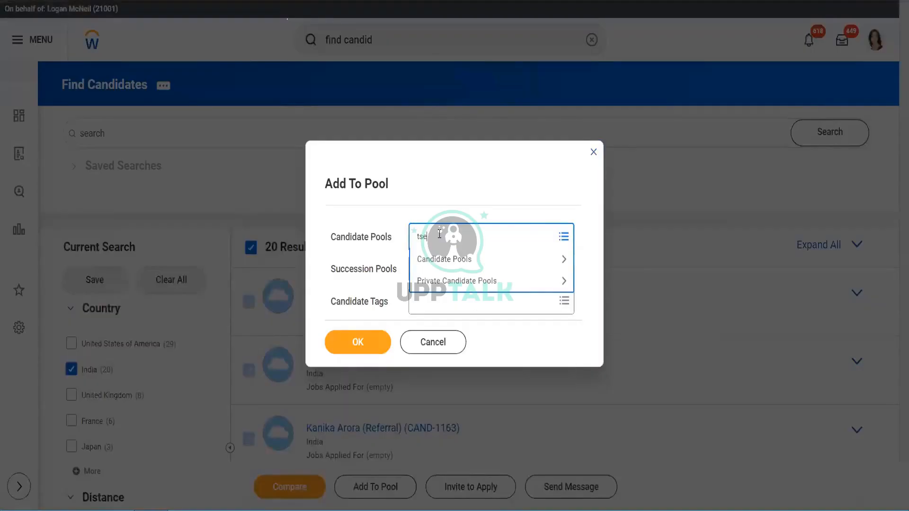
pyautogui.press('BackSpace')
pyautogui.press('BackSpace')
pyautogui.write('est')
pyautogui.press('BackSpace')
pyautogui.press('BackSpace')
pyautogui.write('Test')
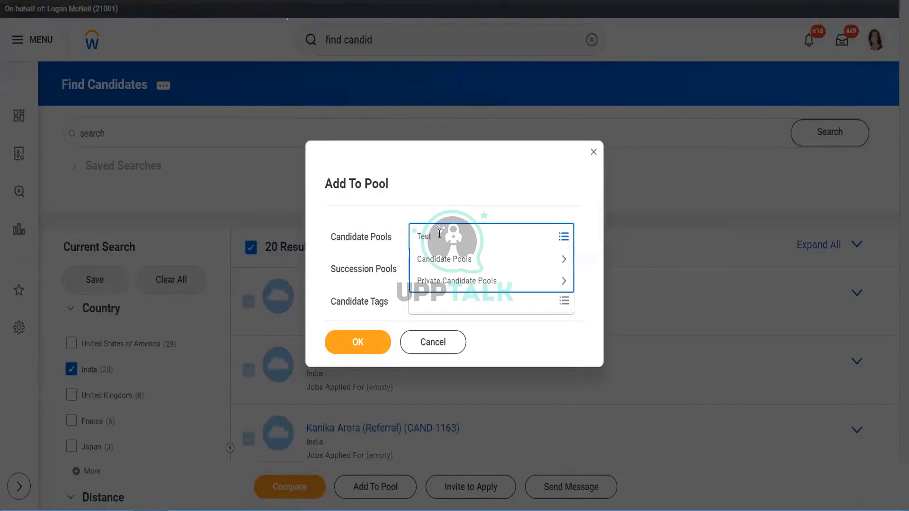
pyautogui.write('_Weekend')
pyautogui.press('Return')
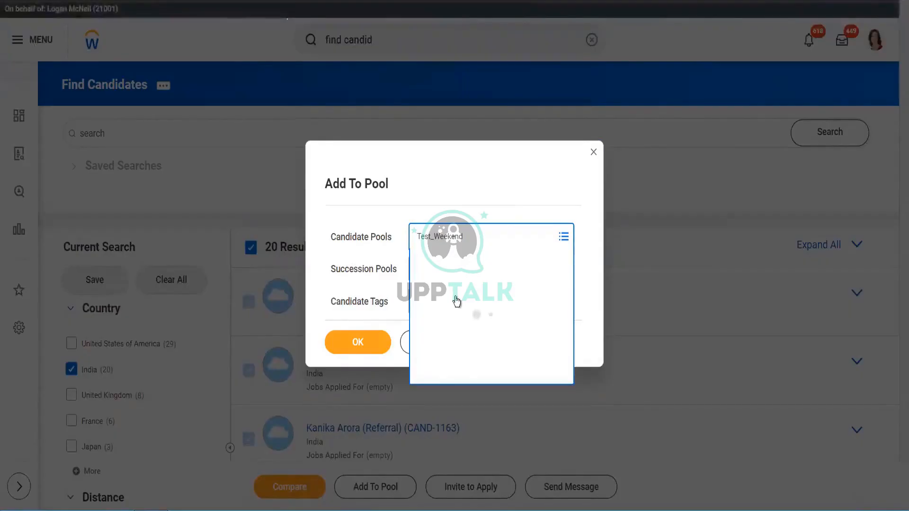
pyautogui.click(521, 182)
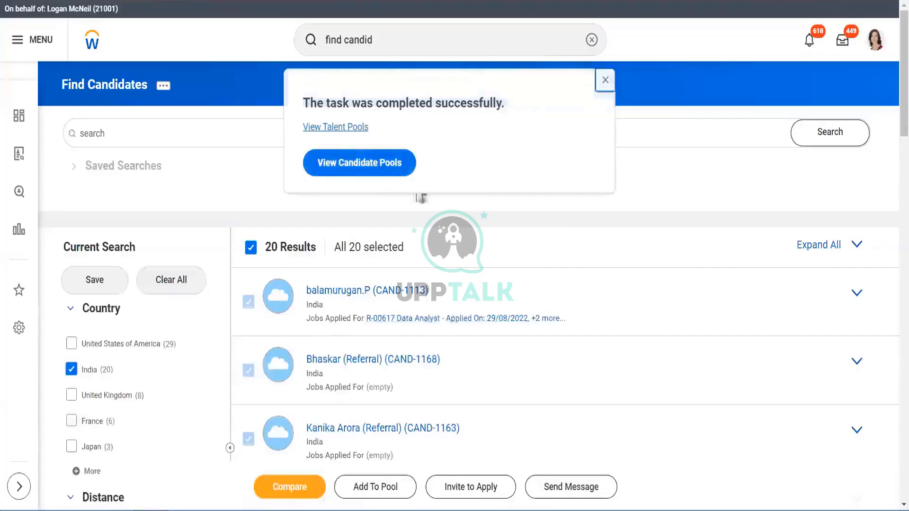
pyautogui.click(361, 163)
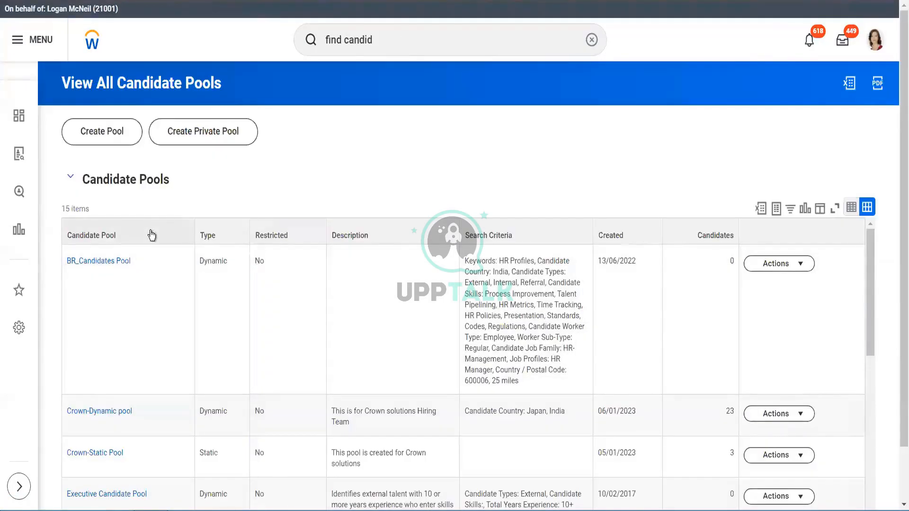
# - Filter the candidate pools list by name to Test_8pm Weekend and open the pool
pyautogui.click(150, 235)
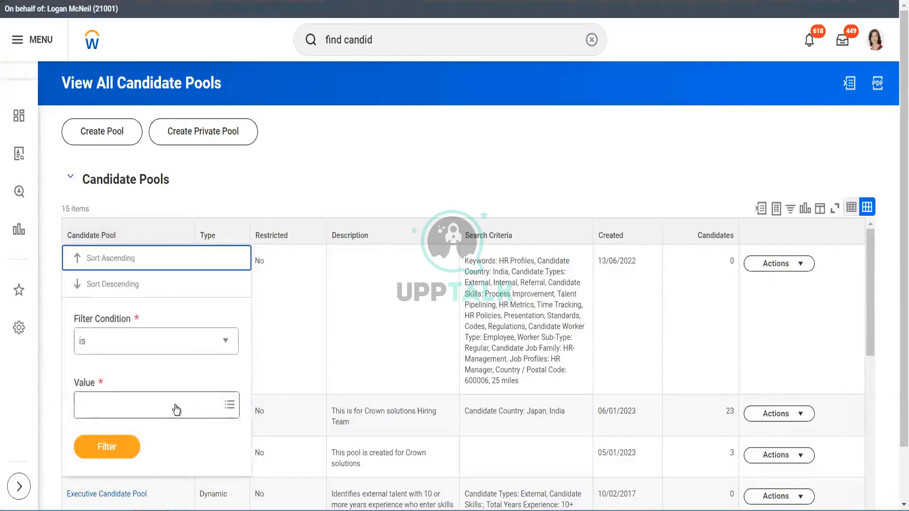
pyautogui.click(174, 405)
pyautogui.write('test')
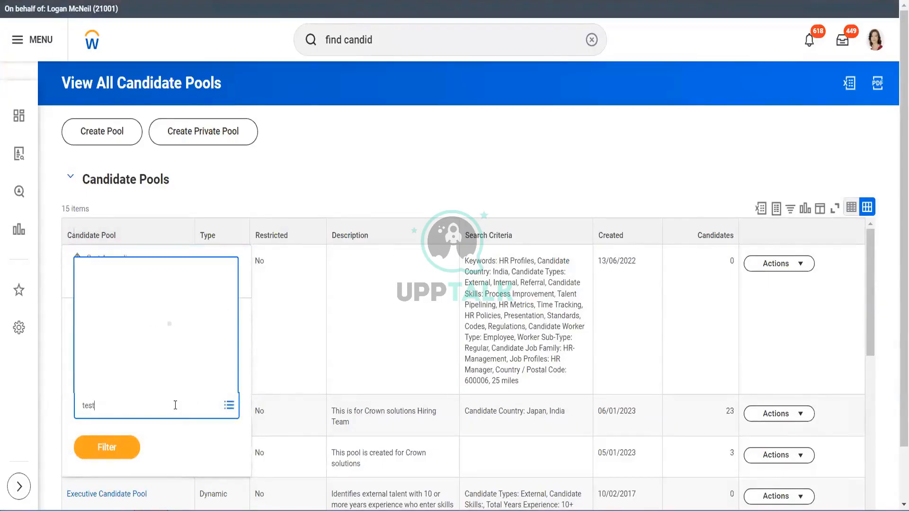
pyautogui.press('Return')
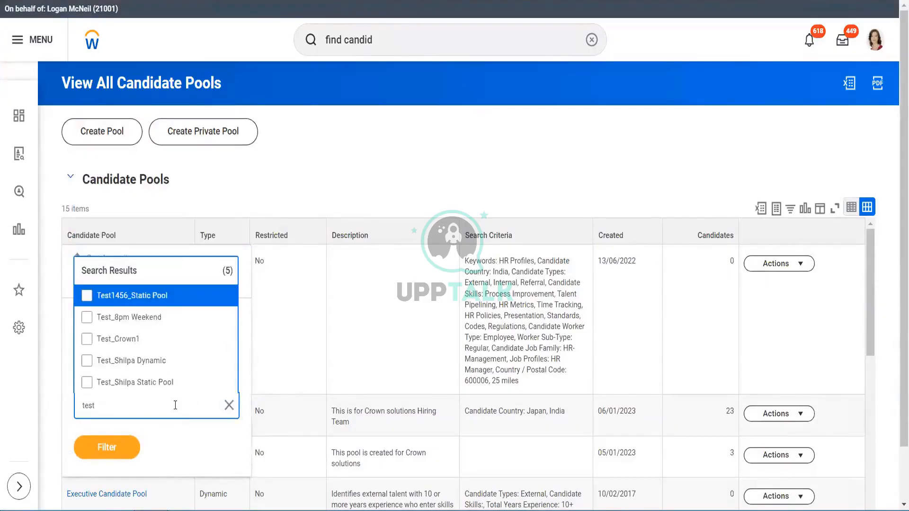
pyautogui.click(146, 318)
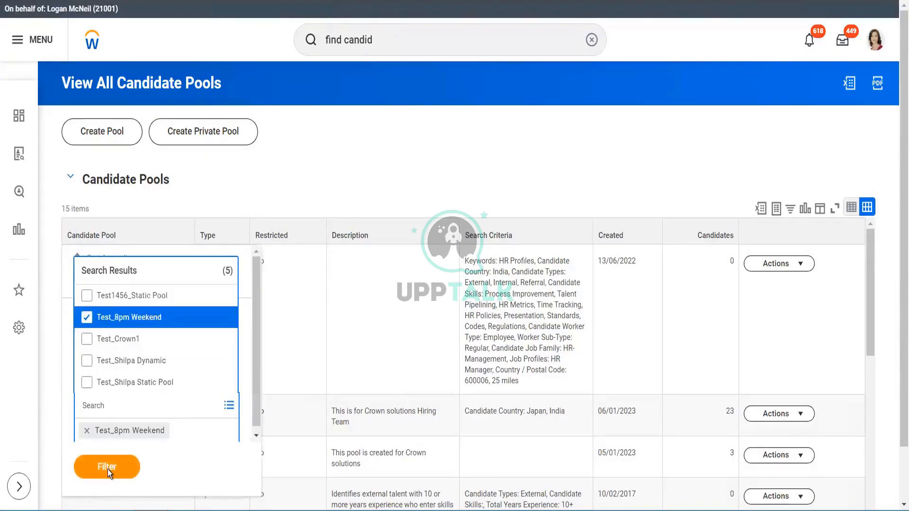
pyautogui.click(107, 470)
pyautogui.click(107, 456)
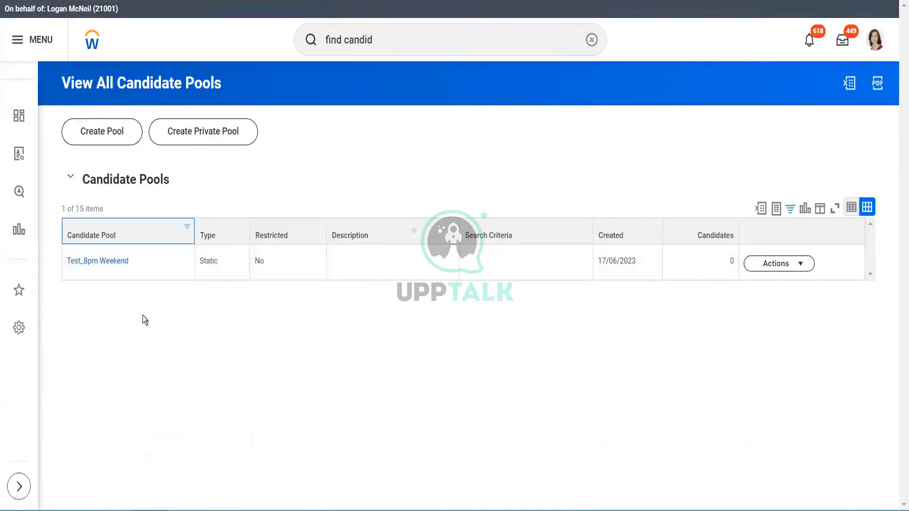
pyautogui.click(114, 261)
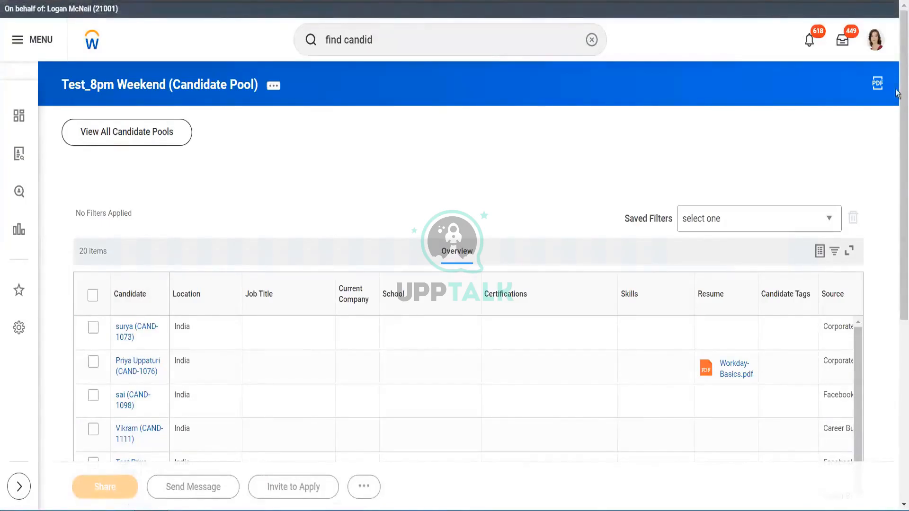
# - Scroll through the pool's candidates and open the Candidate Tags column filter to review the available tags
pyautogui.moveTo(898, 166); pyautogui.dragTo(897, 284)
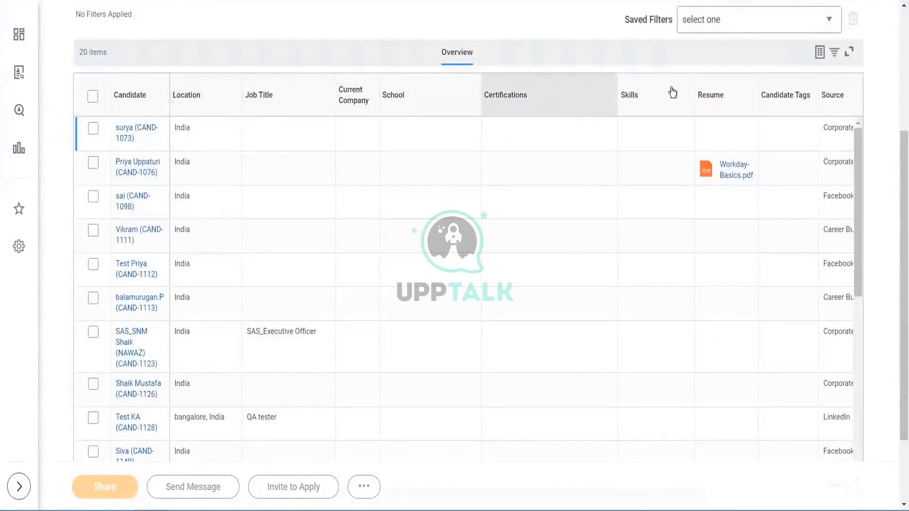
pyautogui.click(787, 94)
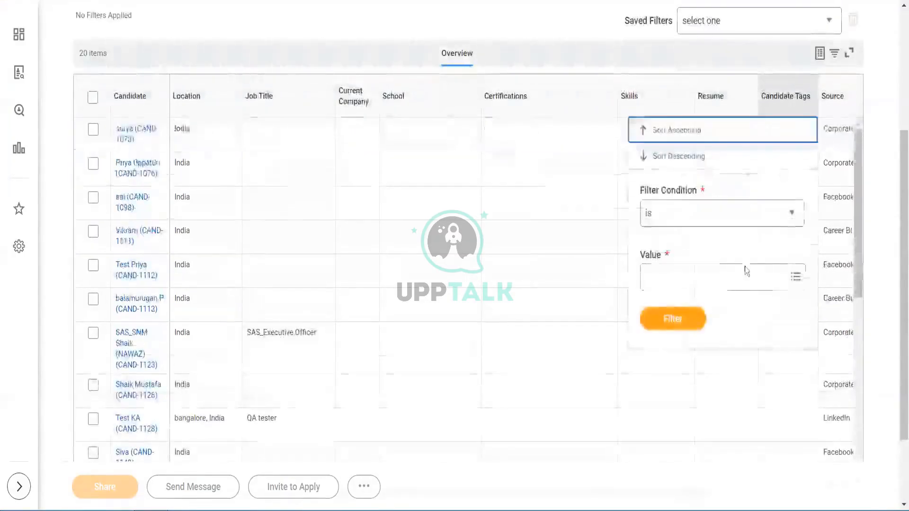
pyautogui.click(734, 281)
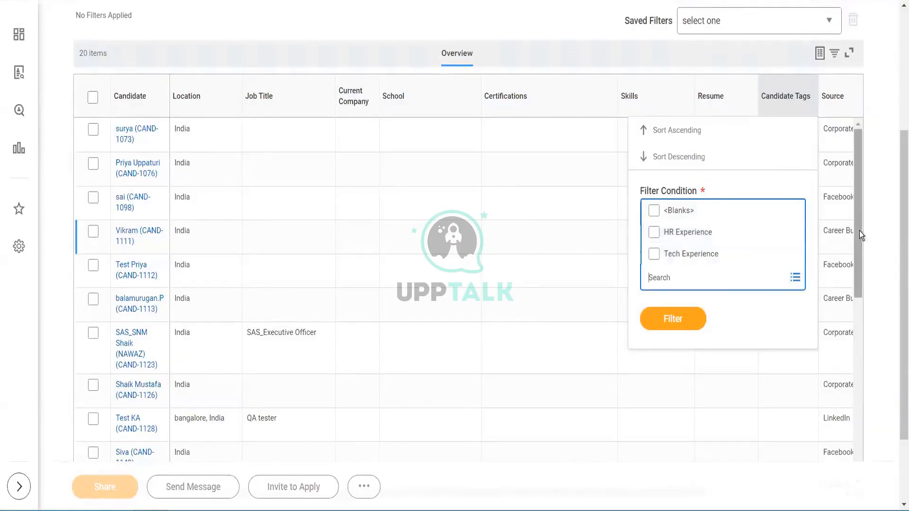
pyautogui.moveTo(859, 231); pyautogui.dragTo(865, 435)
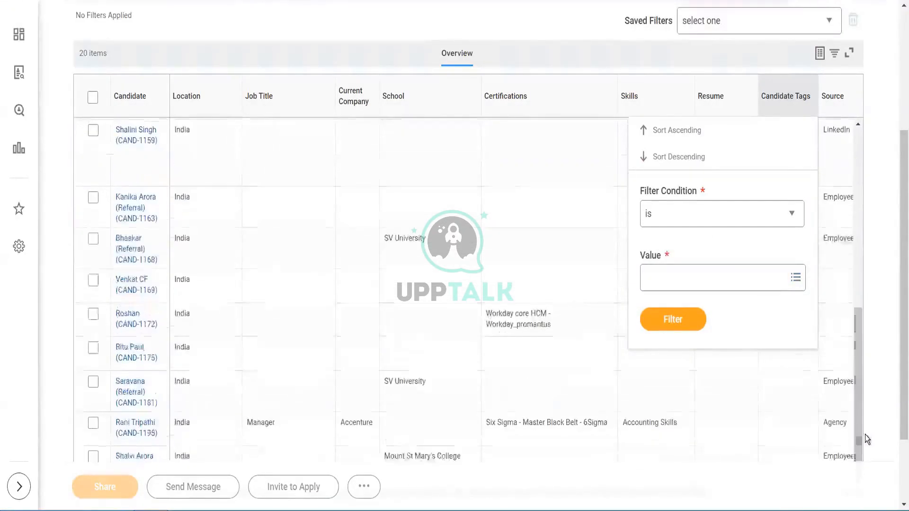
pyautogui.click(644, 280)
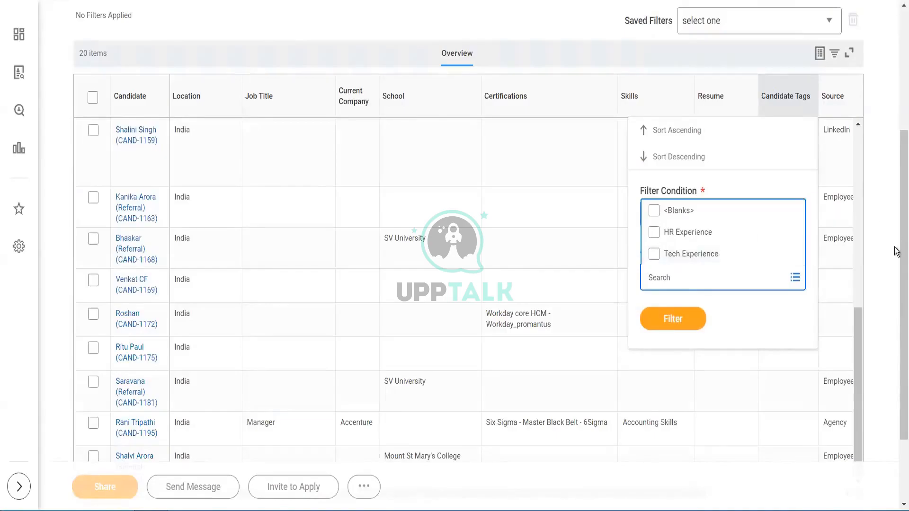
pyautogui.scroll(5, 897, 262)
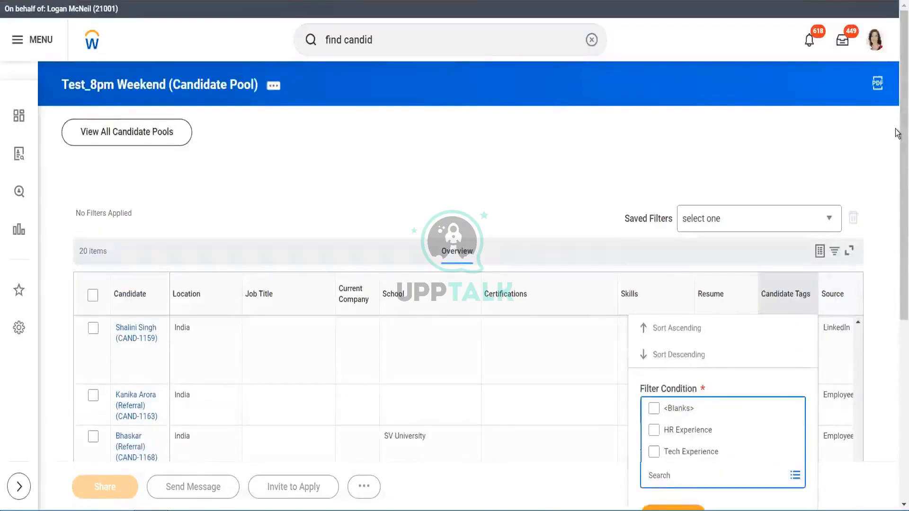
pyautogui.moveTo(897, 133); pyautogui.dragTo(897, 232)
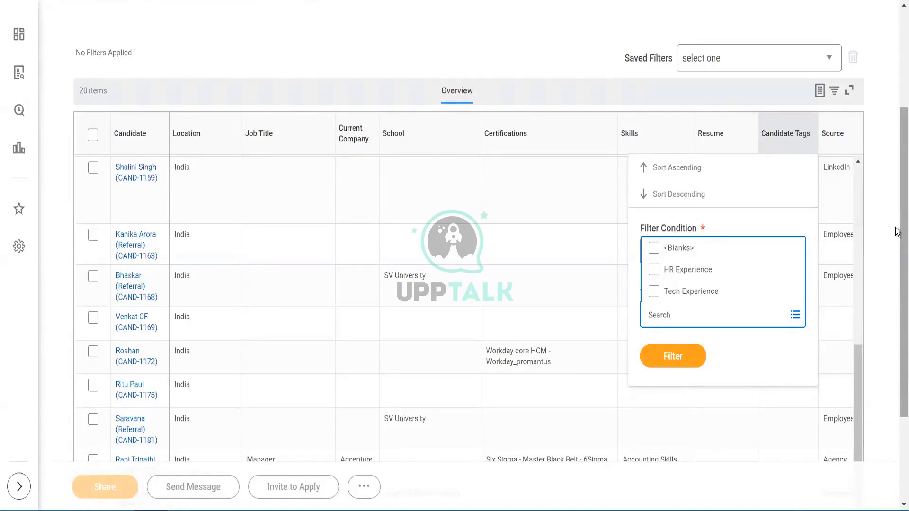
pyautogui.scroll(4, 897, 232)
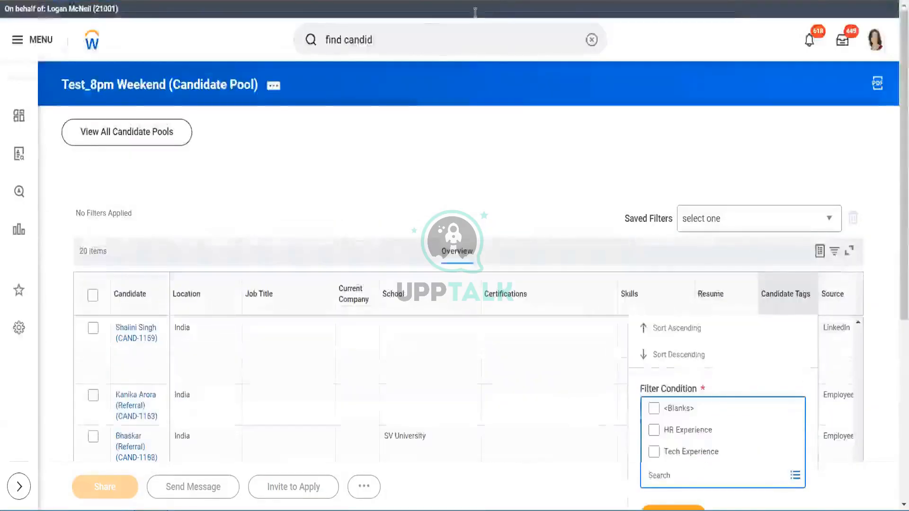
# - Search for candidate tag tasks and open Maintain Candidate Tags to review the existing tags
pyautogui.click(423, 29)
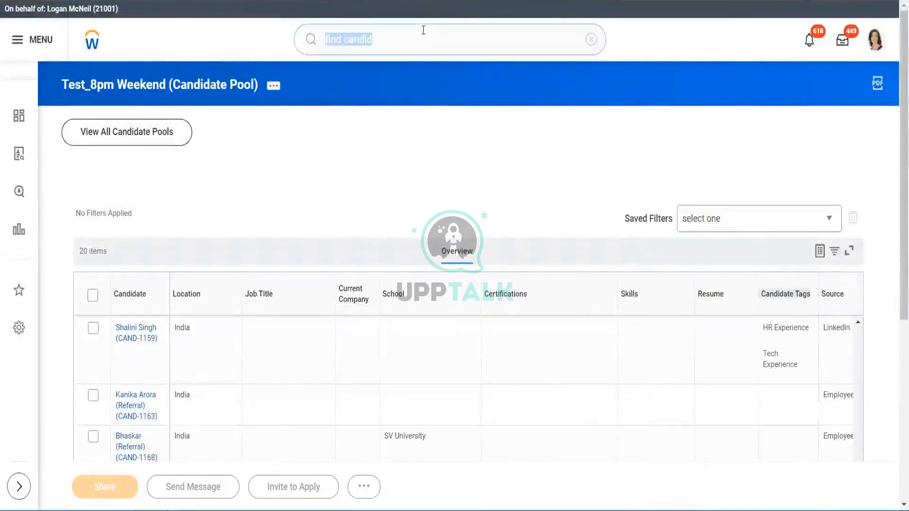
pyautogui.write('candida')
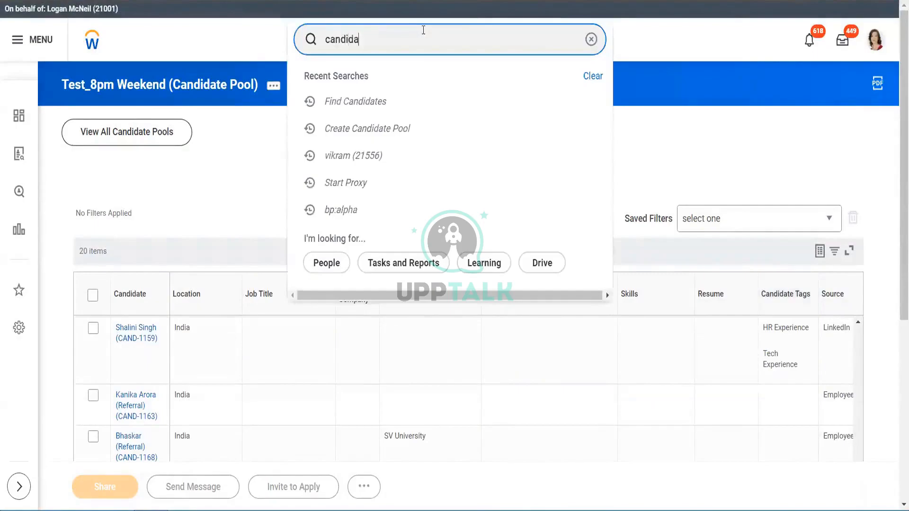
pyautogui.write('te')
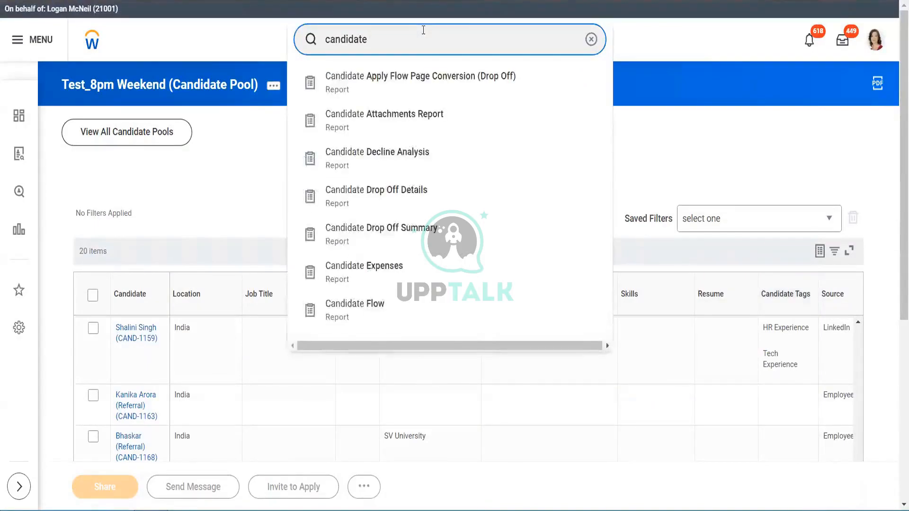
pyautogui.write(' tag')
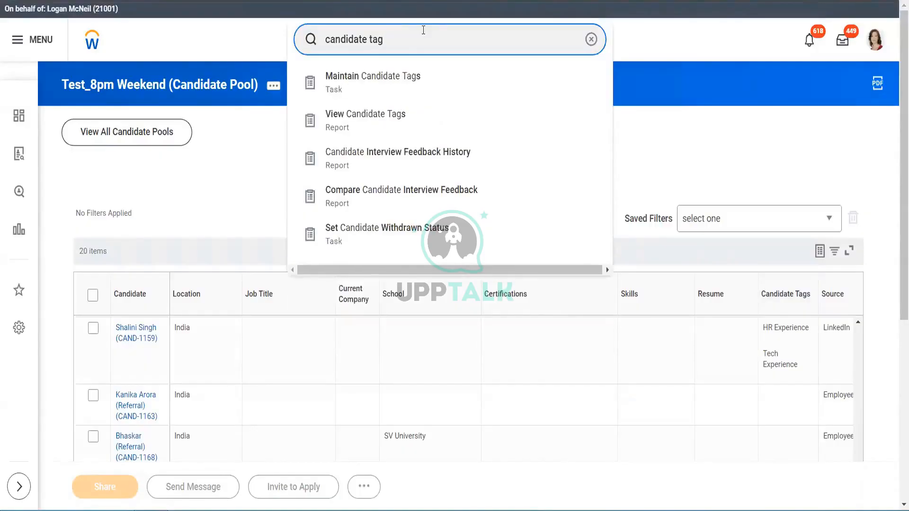
pyautogui.click(382, 86)
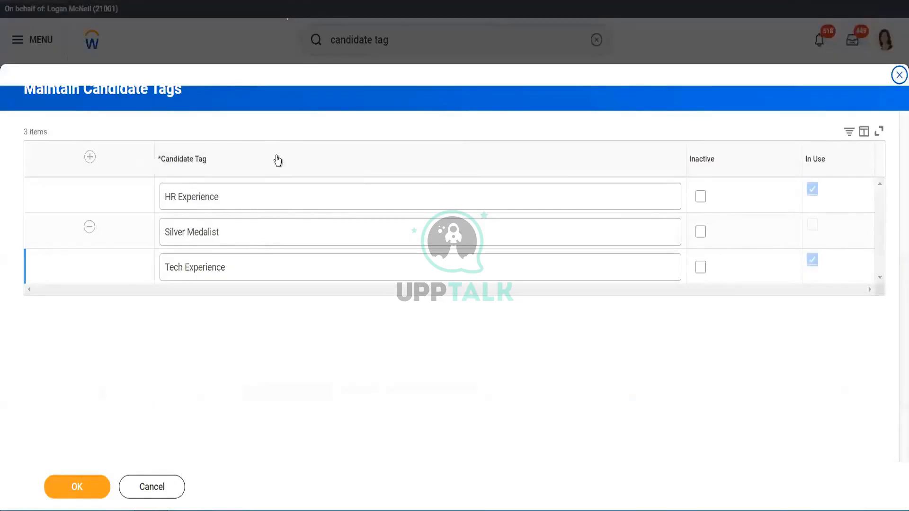
pyautogui.click(90, 157)
pyautogui.click(350, 204)
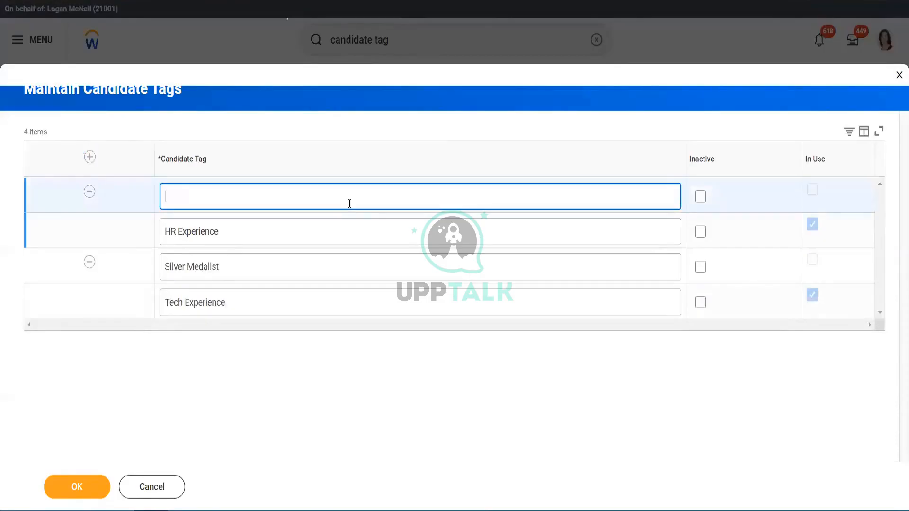
pyautogui.click(90, 192)
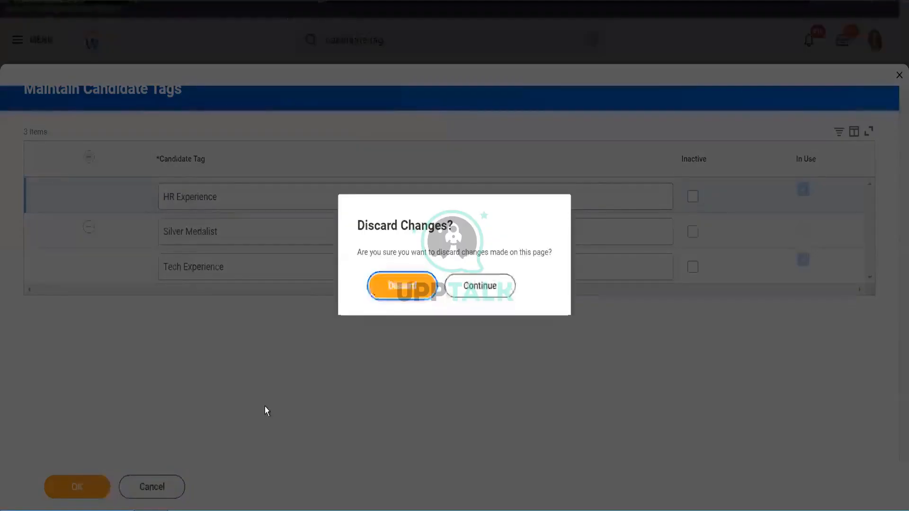
pyautogui.click(404, 286)
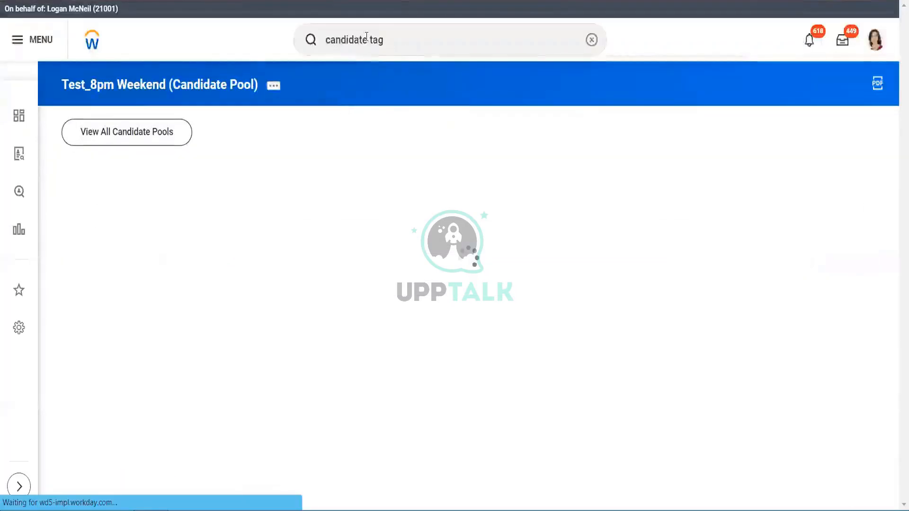
# - Search for talent tag tasks, open Configure Talent Tags to review its tag settings, and cancel
pyautogui.click(369, 41)
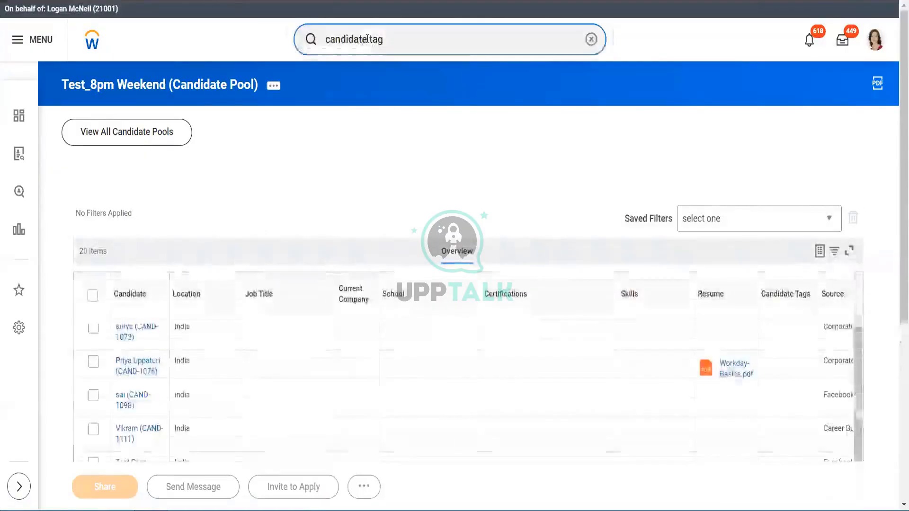
pyautogui.press('BackSpace')
pyautogui.press('BackSpace')
pyautogui.press('BackSpace')
pyautogui.press('BackSpace')
pyautogui.press('BackSpace')
pyautogui.press('BackSpace')
pyautogui.press('BackSpace')
pyautogui.press('BackSpace')
pyautogui.press('BackSpace')
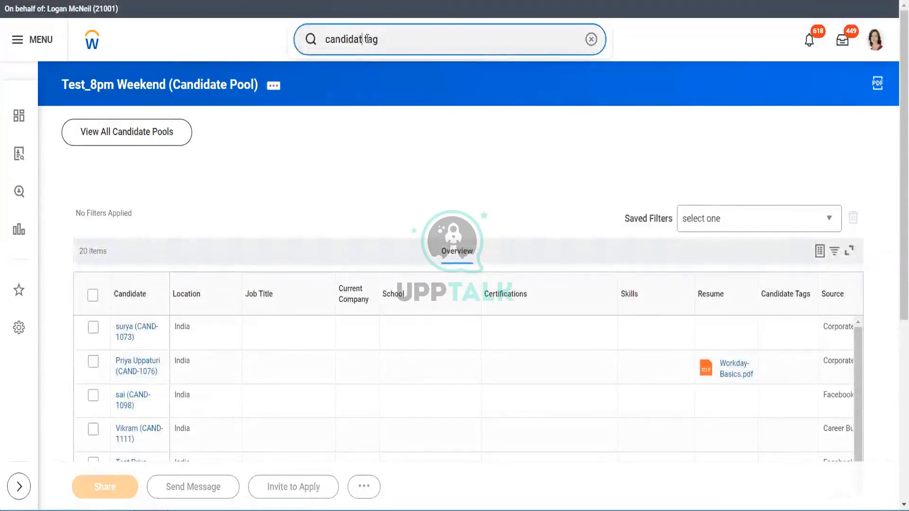
pyautogui.write('Talent')
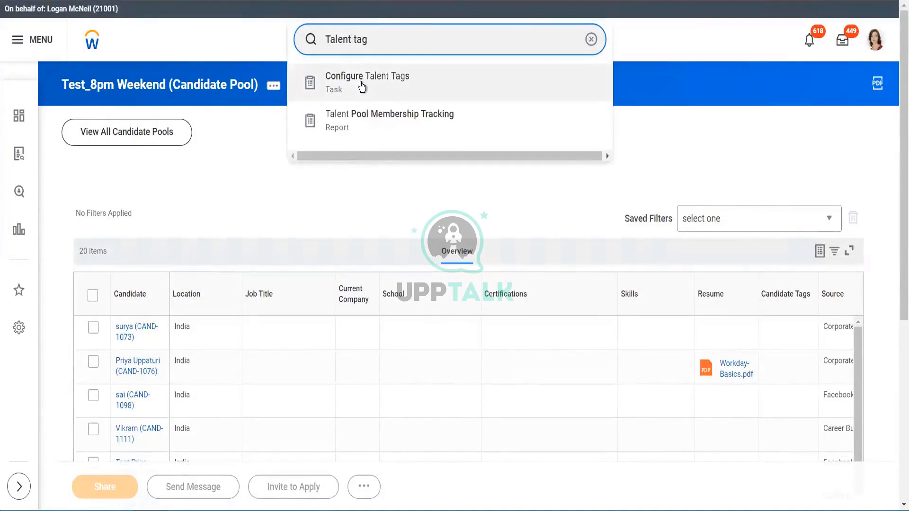
pyautogui.click(359, 82)
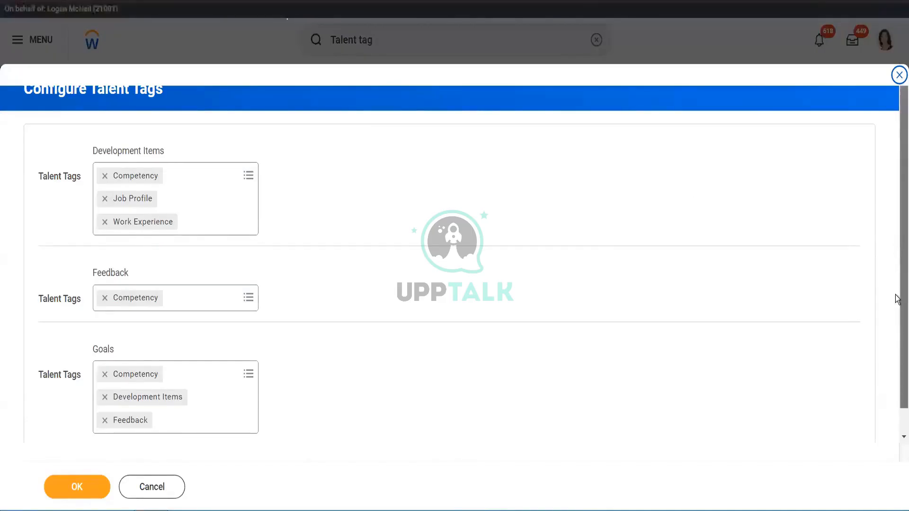
pyautogui.moveTo(896, 295); pyautogui.dragTo(894, 312)
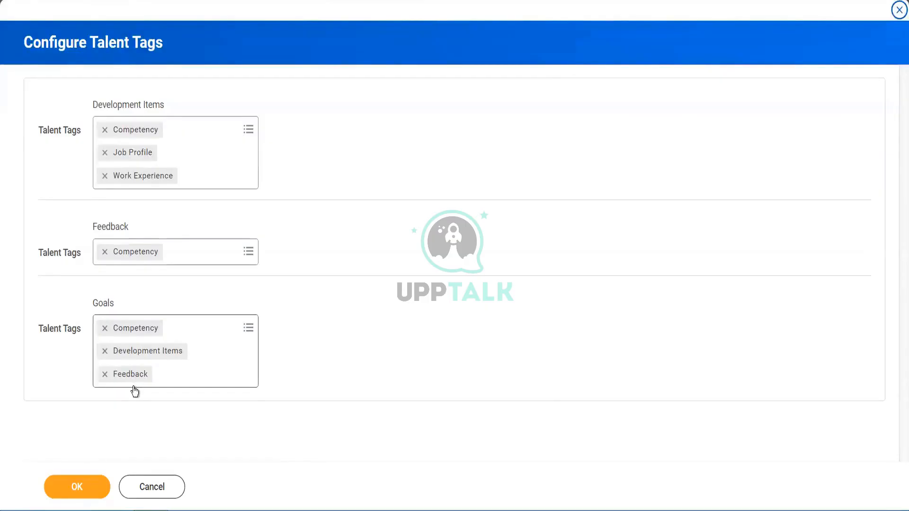
pyautogui.click(153, 489)
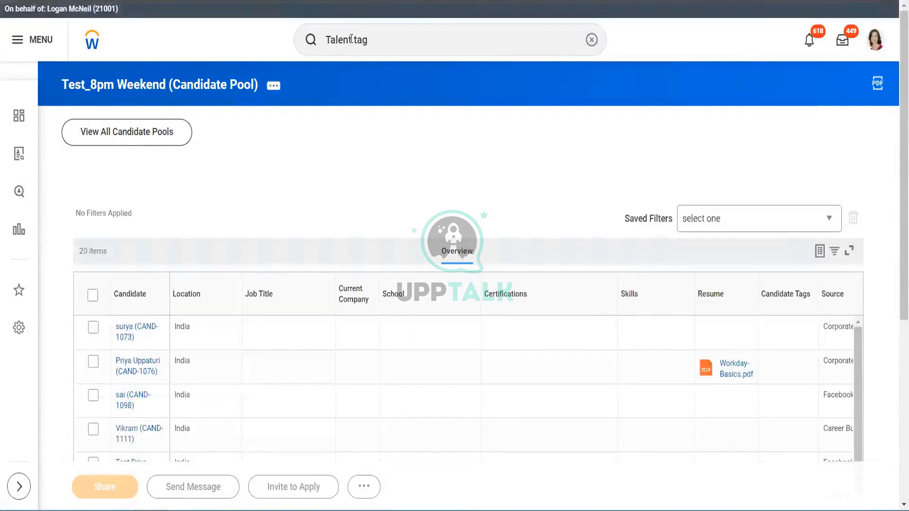
# - Search for worker tag tasks and open the Assign Schedule Tags to Worker task
pyautogui.click(351, 40)
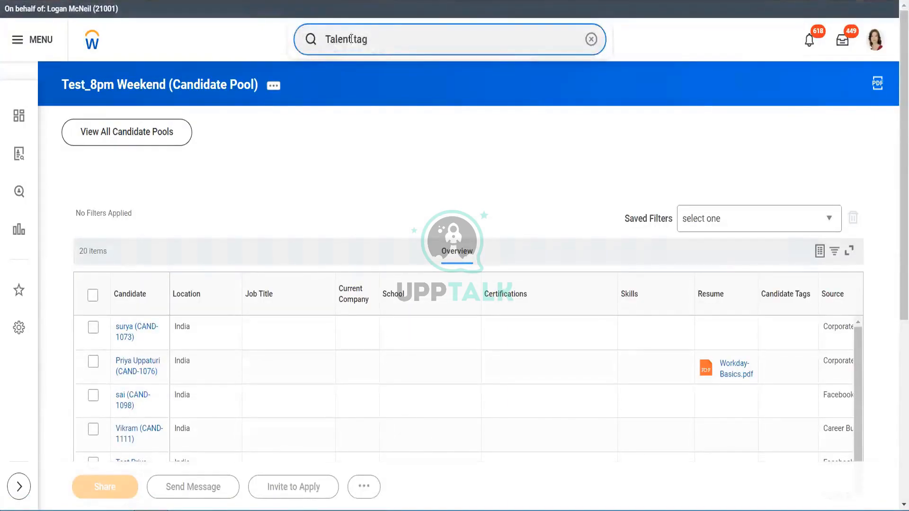
pyautogui.press('BackSpace')
pyautogui.press('BackSpace')
pyautogui.press('BackSpace')
pyautogui.press('BackSpace')
pyautogui.press('BackSpace')
pyautogui.press('BackSpace')
pyautogui.write('w')
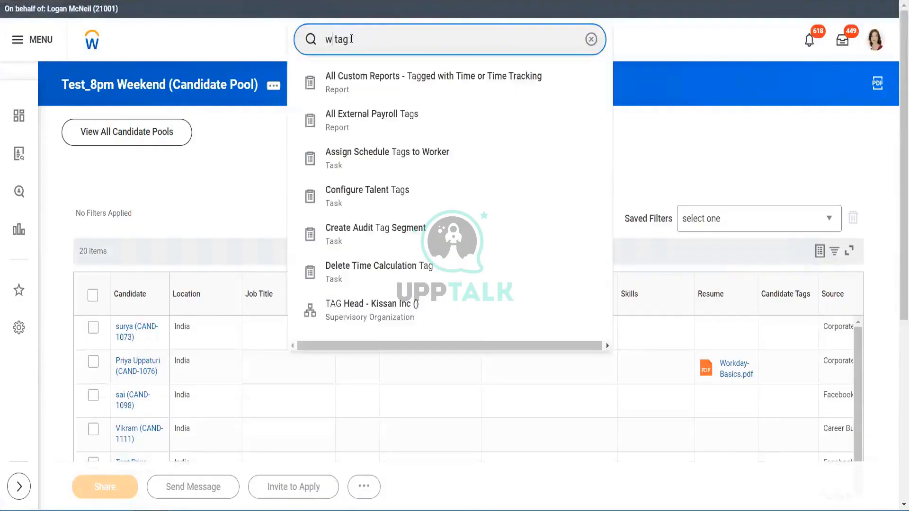
pyautogui.write('orker')
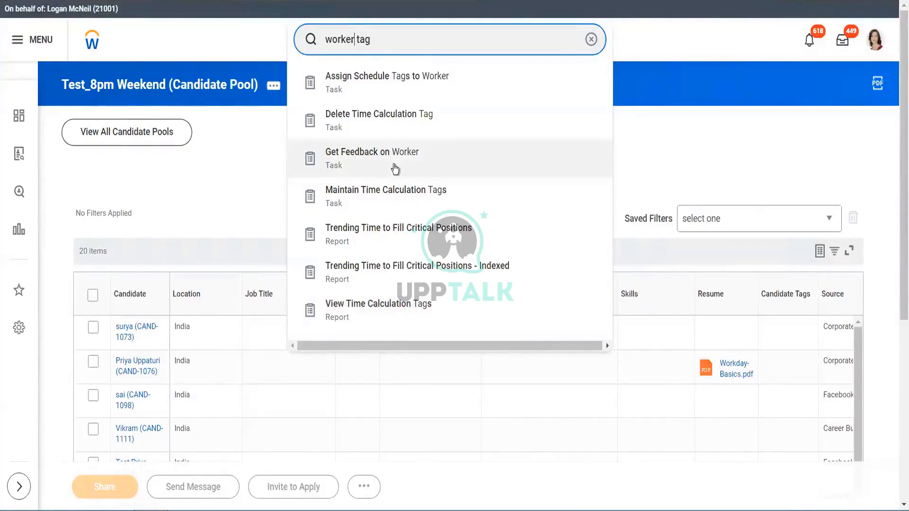
pyautogui.click(393, 94)
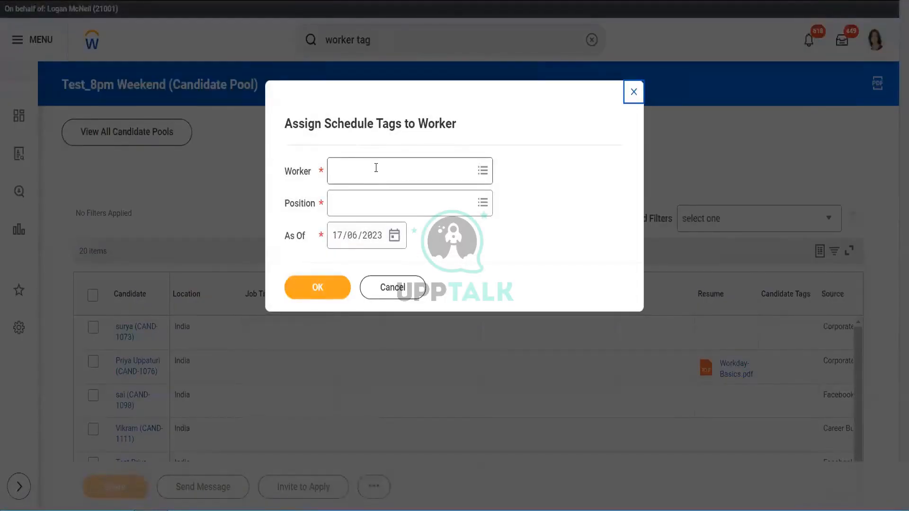
# - Pick a worker found by searching 'na', keep their Product Manager position, and submit the schedule tag assignment
pyautogui.click(376, 170)
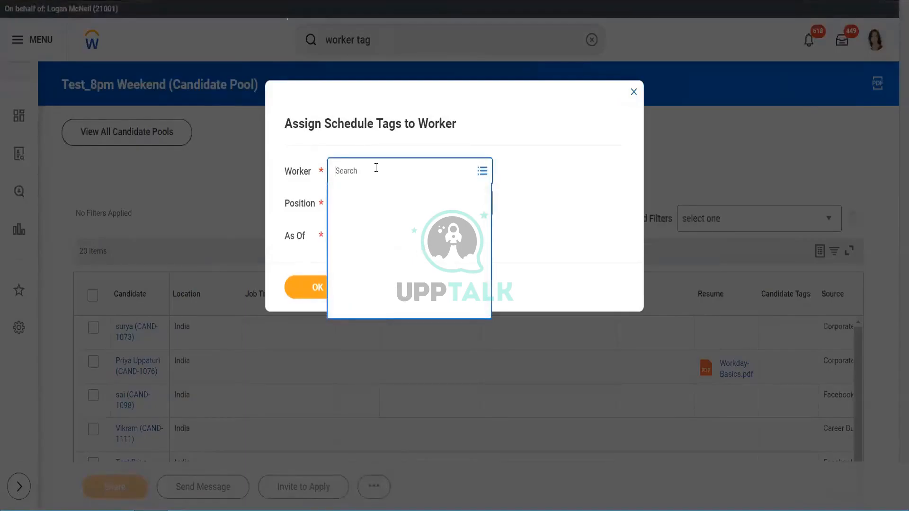
pyautogui.write('na')
pyautogui.press('Return')
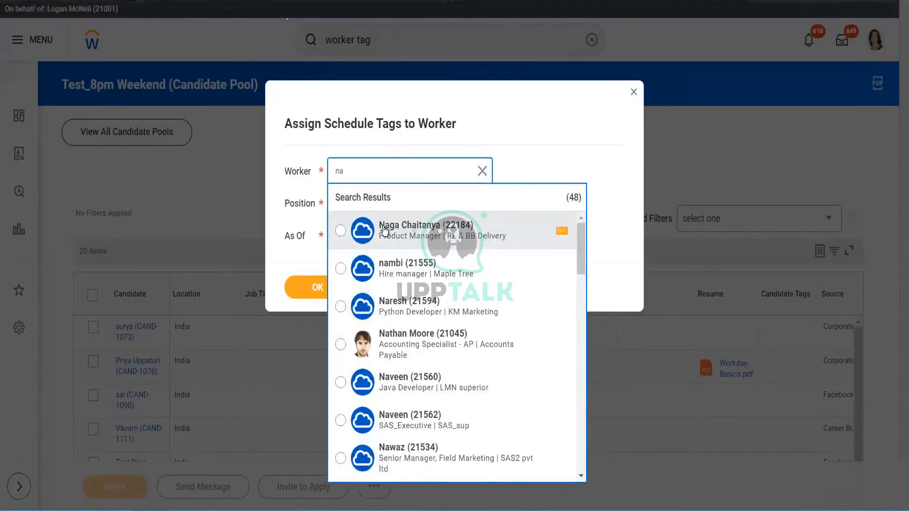
pyautogui.click(384, 231)
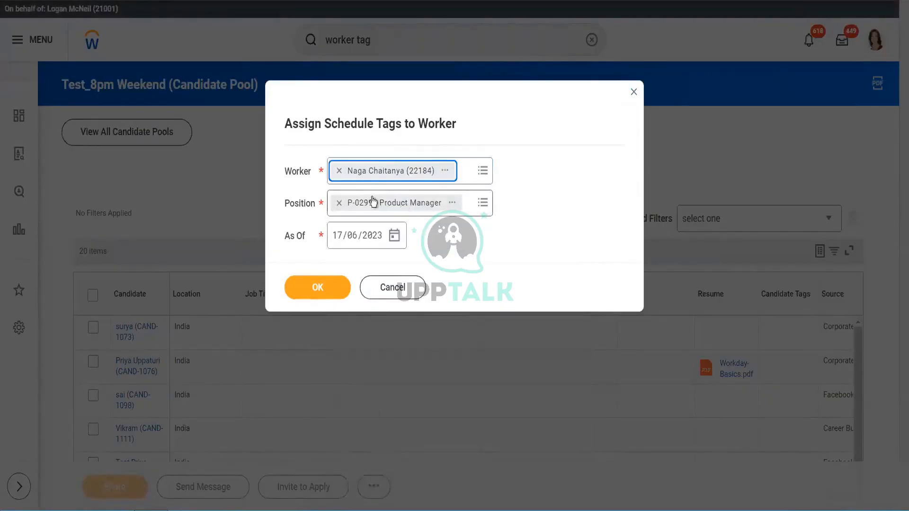
pyautogui.click(320, 288)
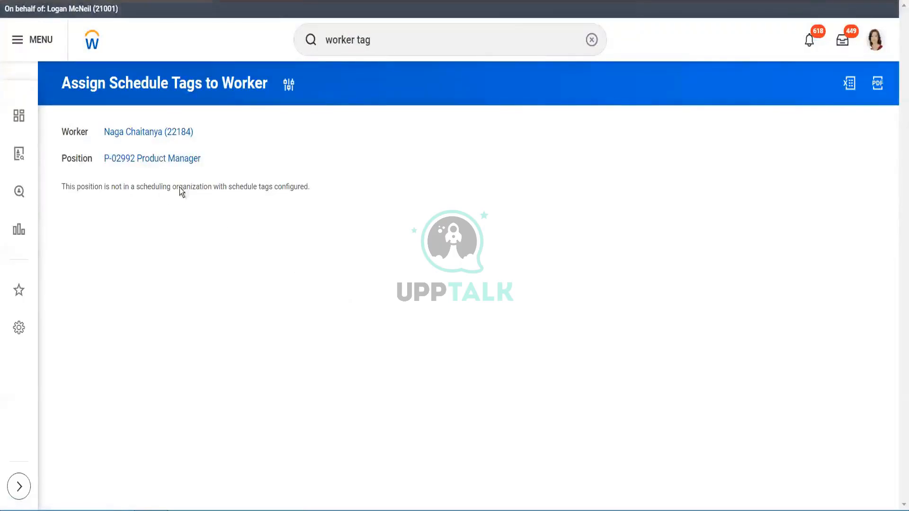
pyautogui.moveTo(119, 187); pyautogui.dragTo(308, 184)
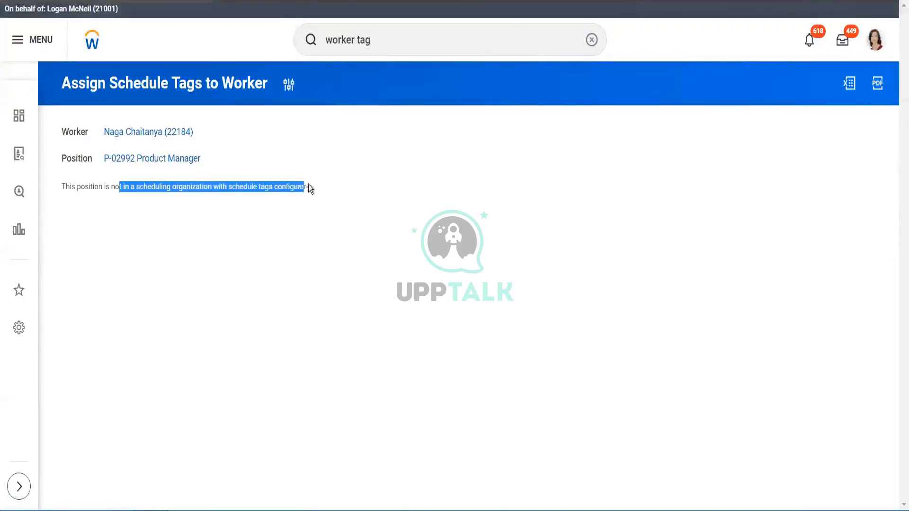
pyautogui.click(277, 251)
# - Return to the home page and open the Create Candidate Pool task from search
pyautogui.click(91, 42)
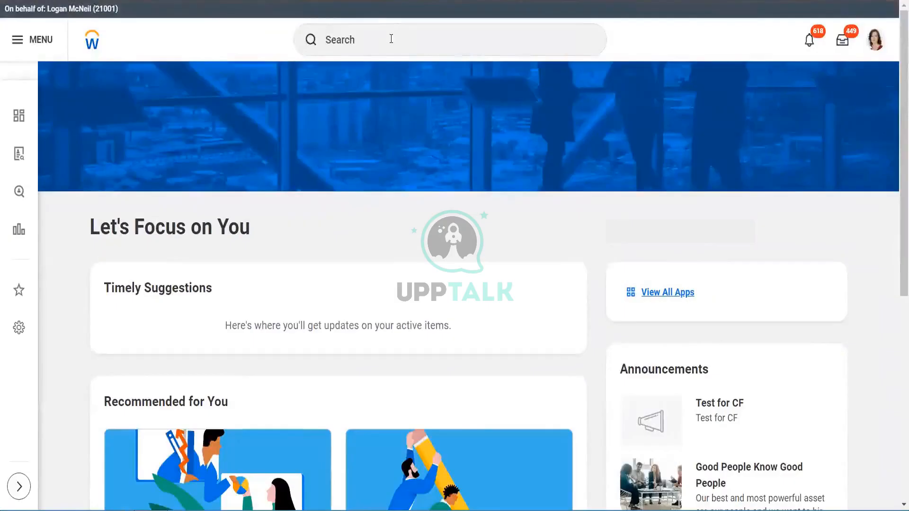
pyautogui.click(391, 39)
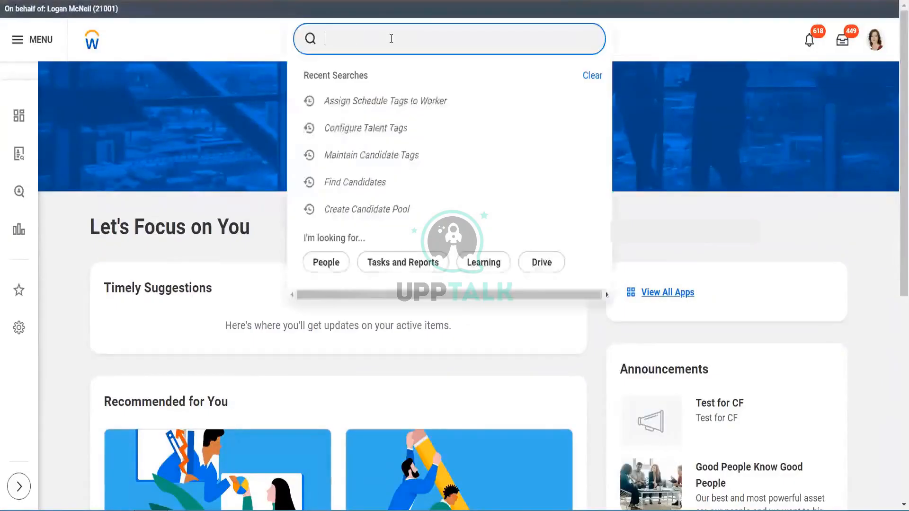
pyautogui.write('create ')
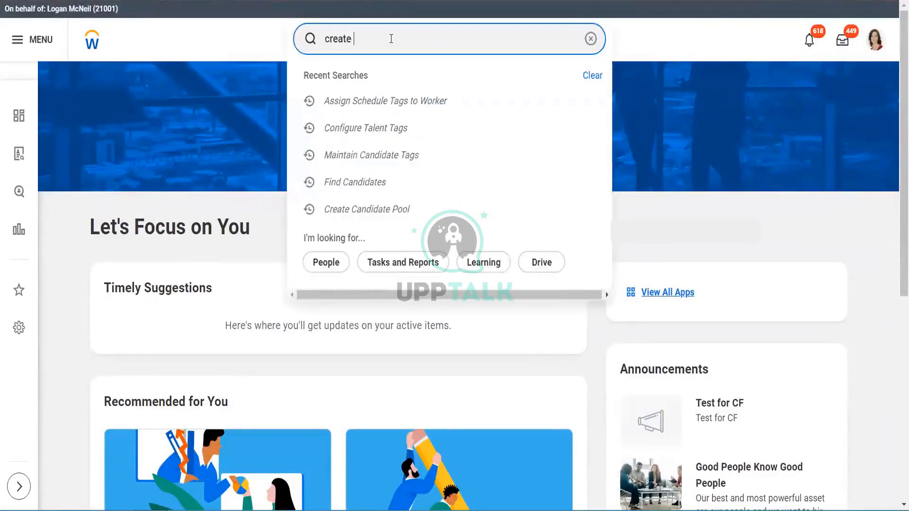
pyautogui.write('cand pool')
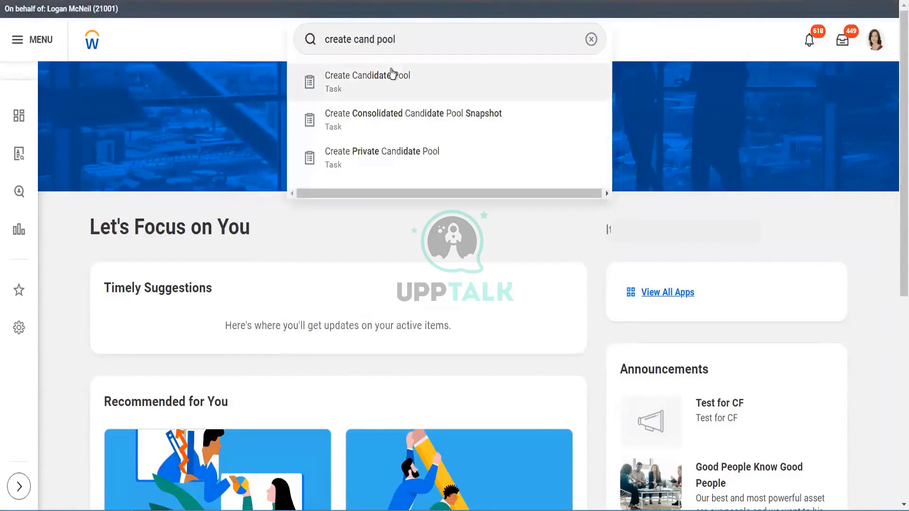
pyautogui.click(441, 71)
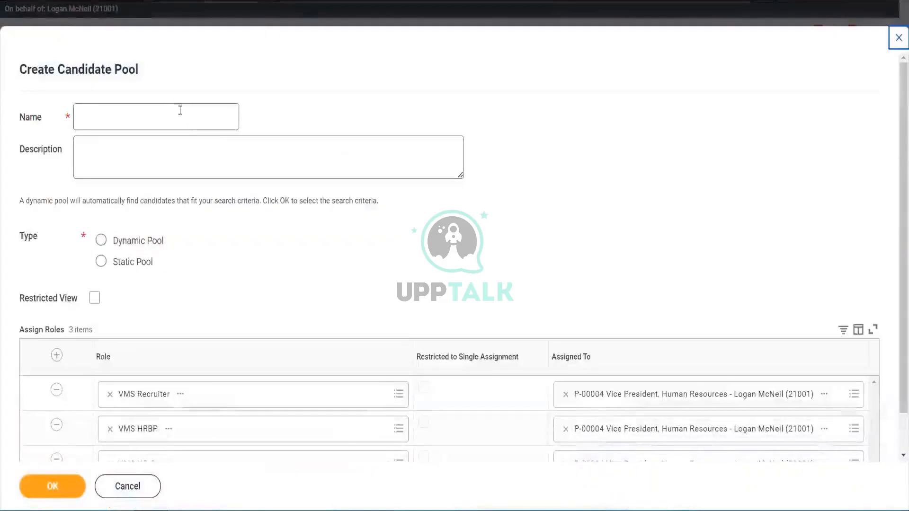
# - Name the new pool Test_Weekend 8pm Dynamic, choose the Dynamic Pool type, and continue to the search criteria
pyautogui.click(180, 110)
pyautogui.write('Test_')
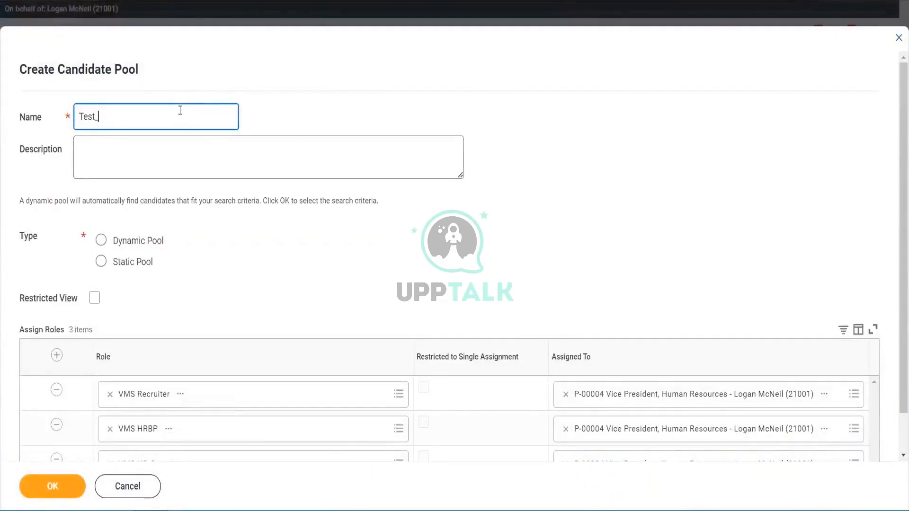
pyautogui.write('Weekend 8pm Dynamic')
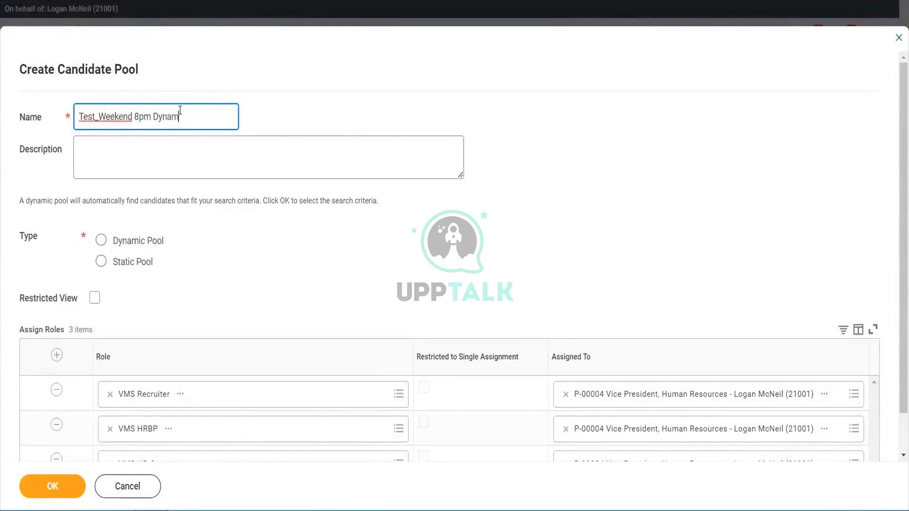
pyautogui.click(101, 240)
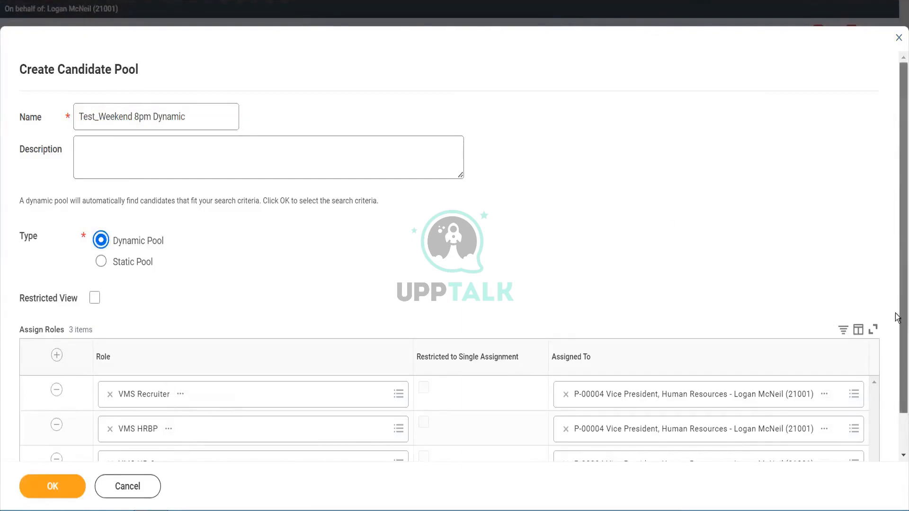
pyautogui.scroll(-1, 436, 293)
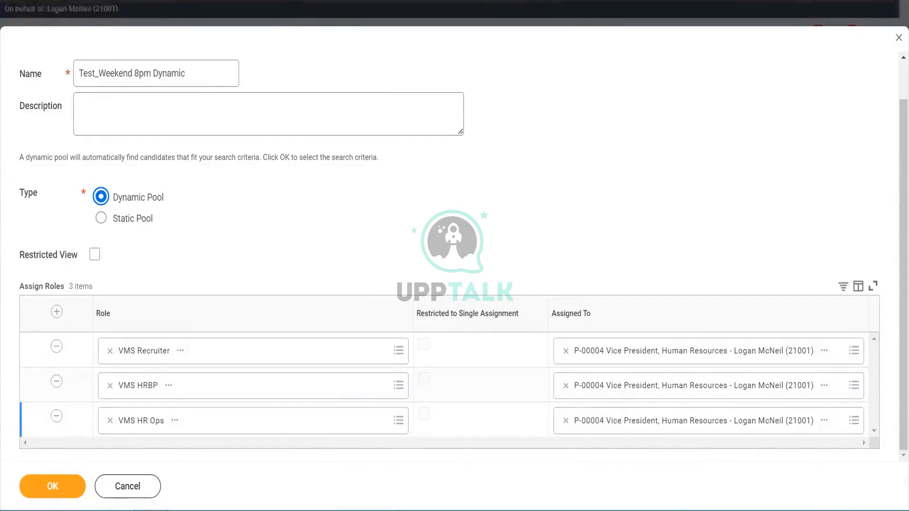
pyautogui.click(53, 490)
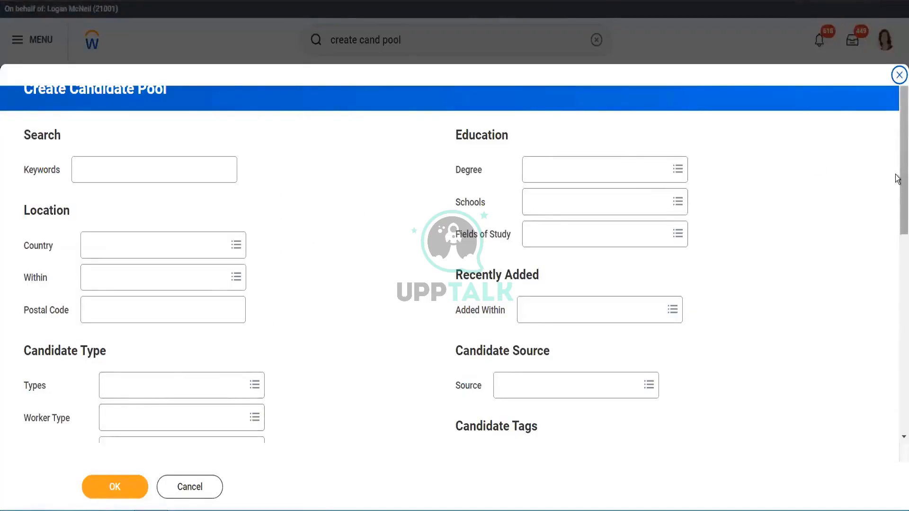
# - Set the pool's search criteria country to India and save the Test_Weekend 8pm Dynamic pool
pyautogui.scroll(-4, 898, 179)
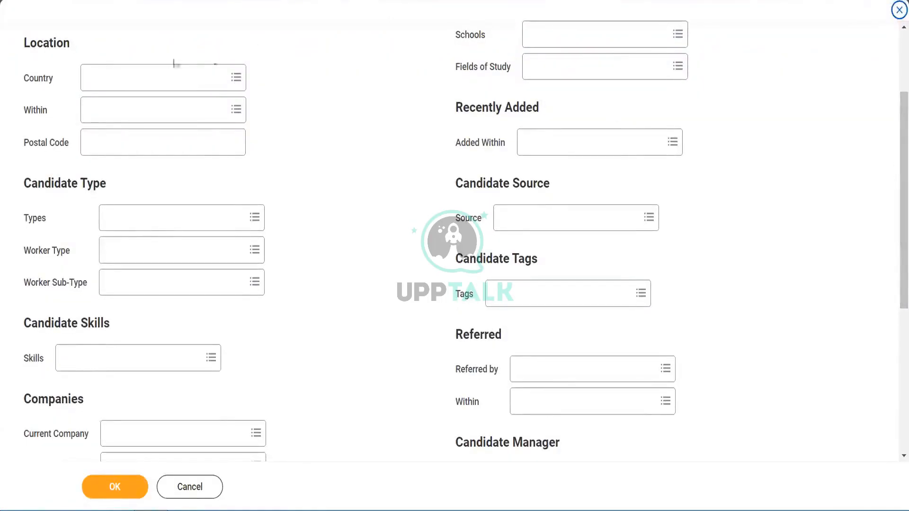
pyautogui.click(160, 78)
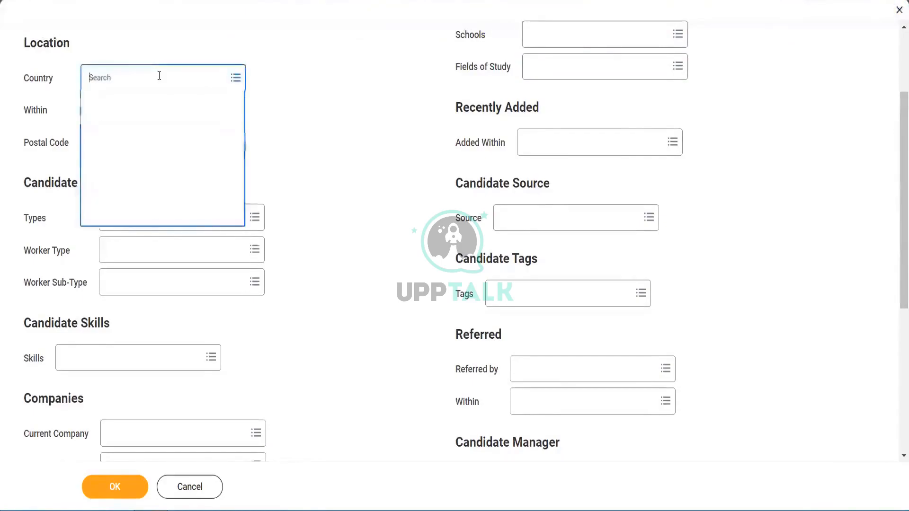
pyautogui.write('India')
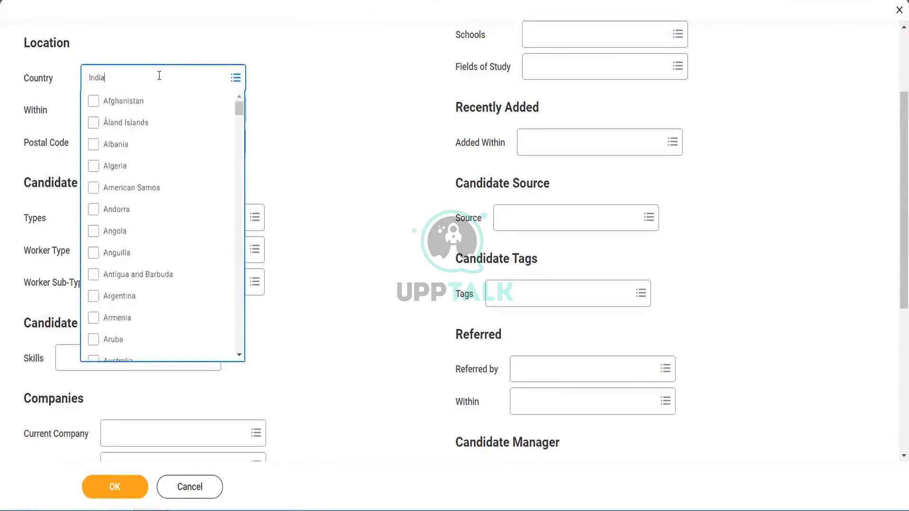
pyautogui.press('Return')
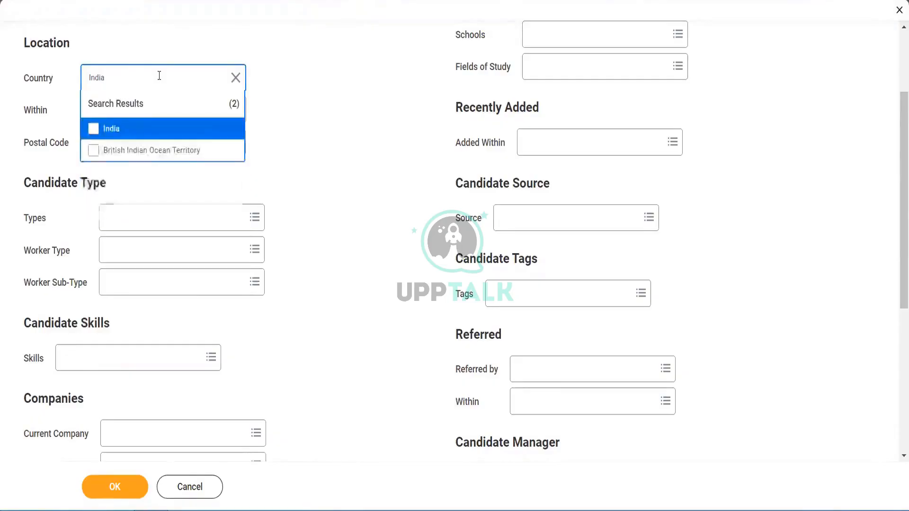
pyautogui.click(129, 131)
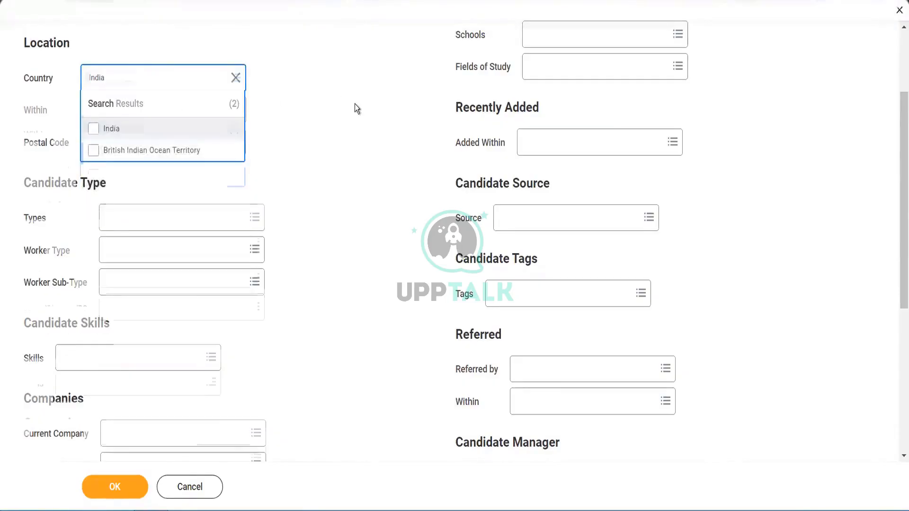
pyautogui.click(355, 104)
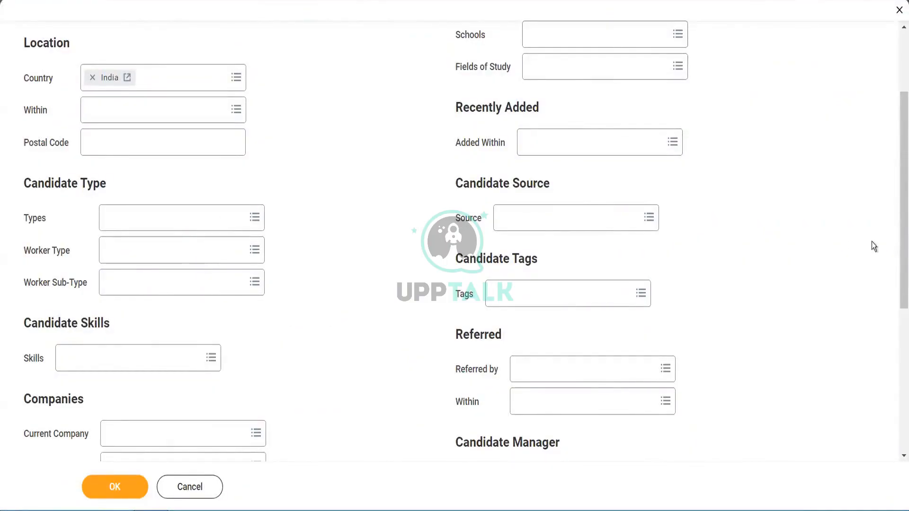
pyautogui.moveTo(897, 279); pyautogui.dragTo(898, 86)
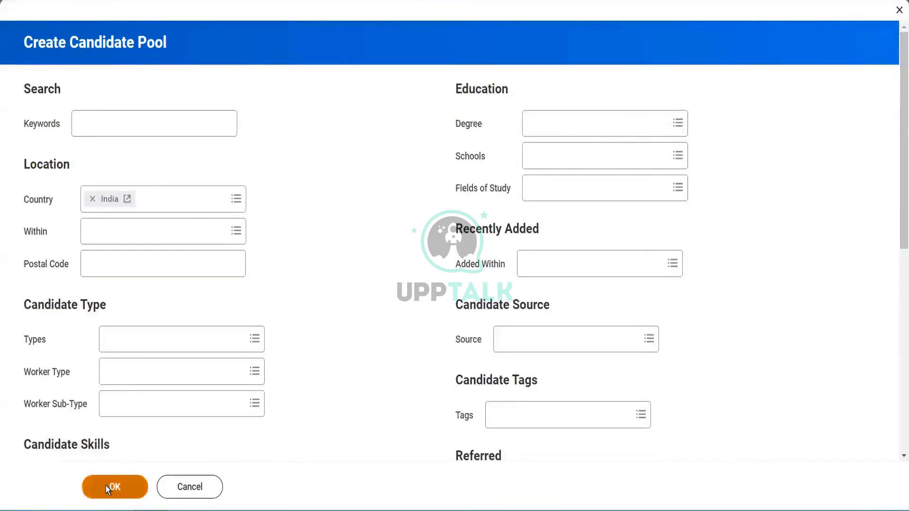
pyautogui.click(106, 486)
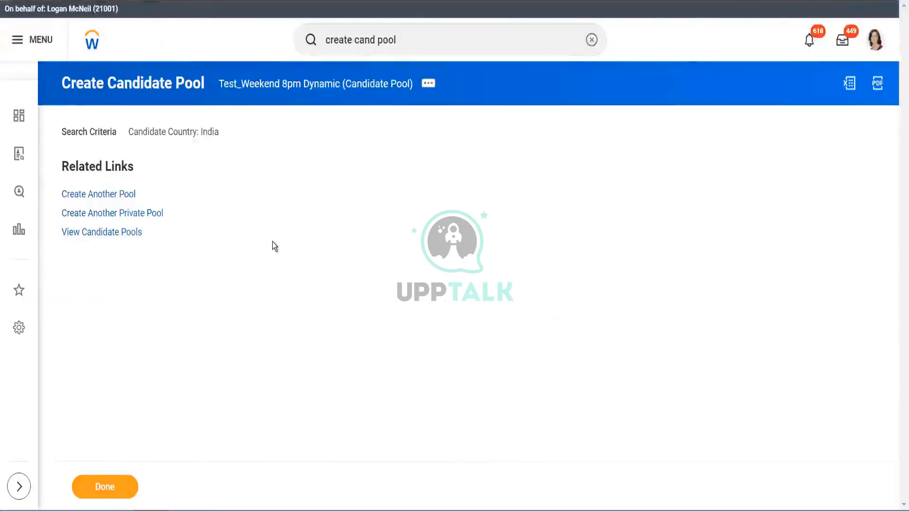
# - Open the View Candidate Pool task and display the Test_Weekend 8pm Dynamic pool
pyautogui.click(412, 43)
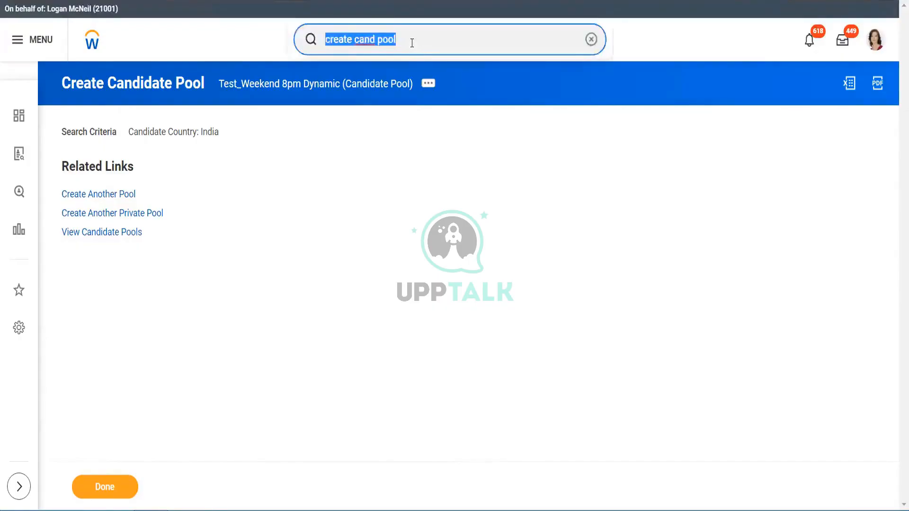
pyautogui.write('view ')
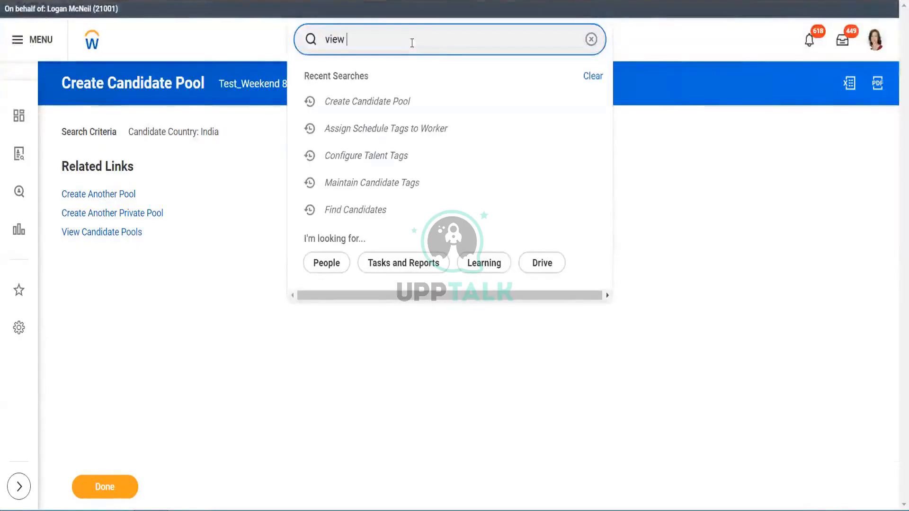
pyautogui.write('can pool')
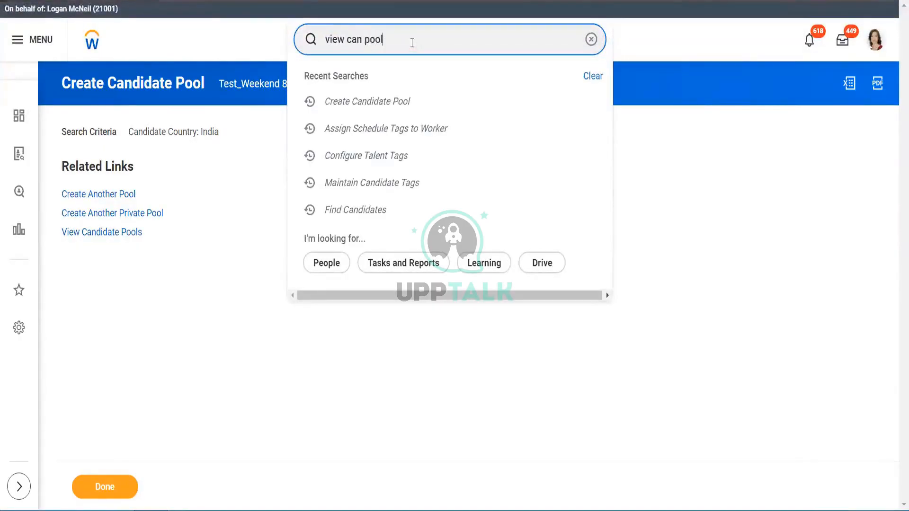
pyautogui.click(395, 88)
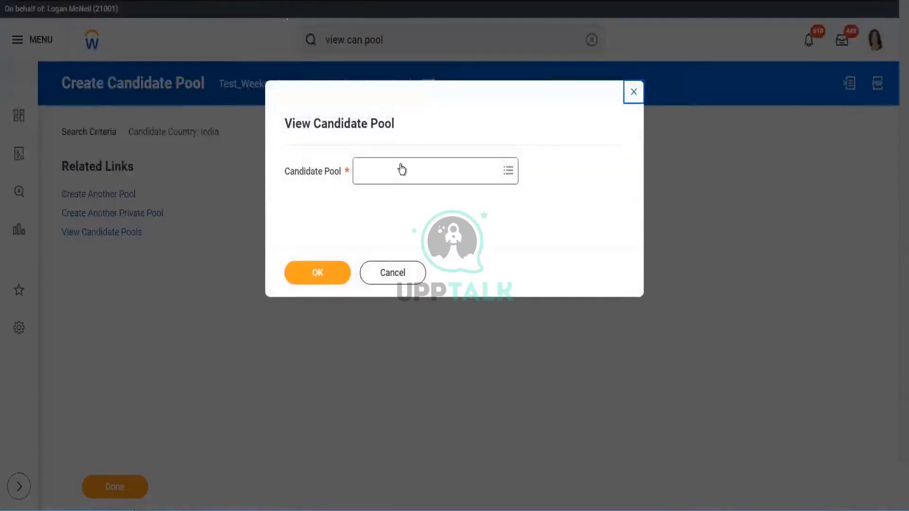
pyautogui.click(400, 166)
pyautogui.write('test')
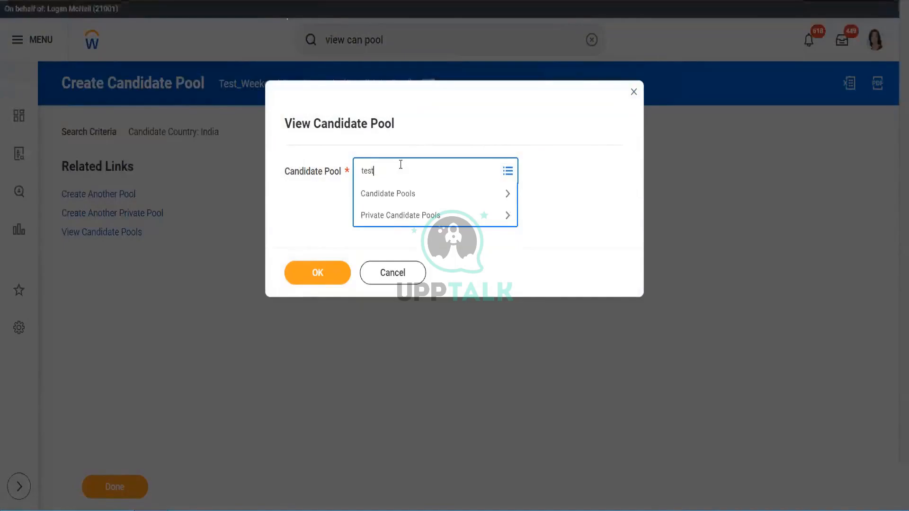
pyautogui.press('Return')
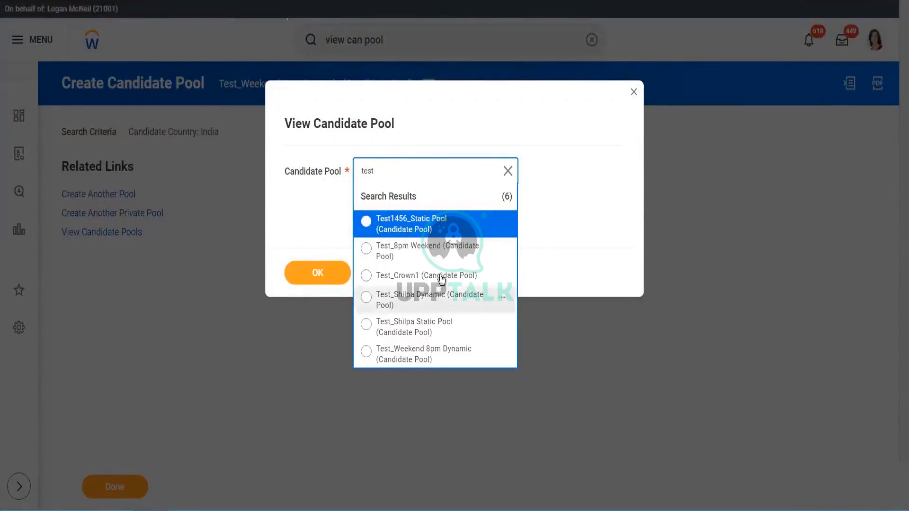
pyautogui.click(428, 354)
pyautogui.click(331, 272)
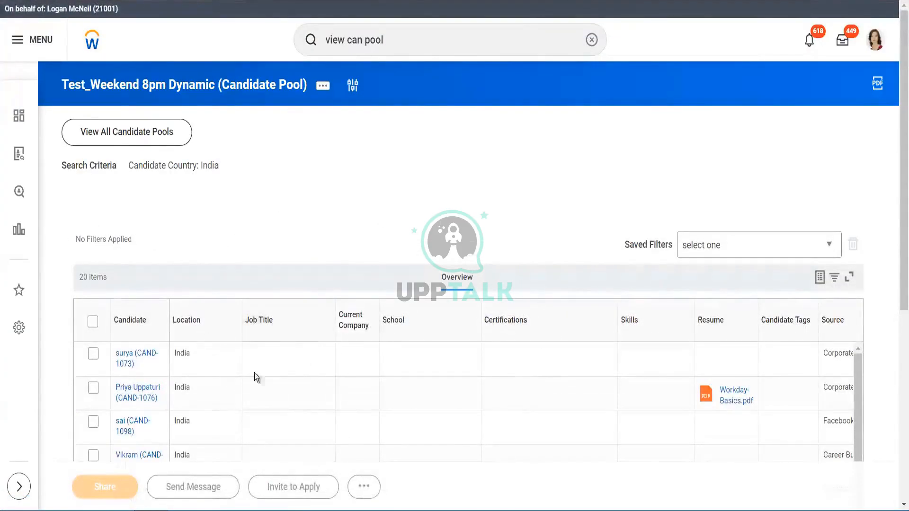
# - Edit the pool's search criteria to add United States of America as a second country alongside India
pyautogui.click(322, 88)
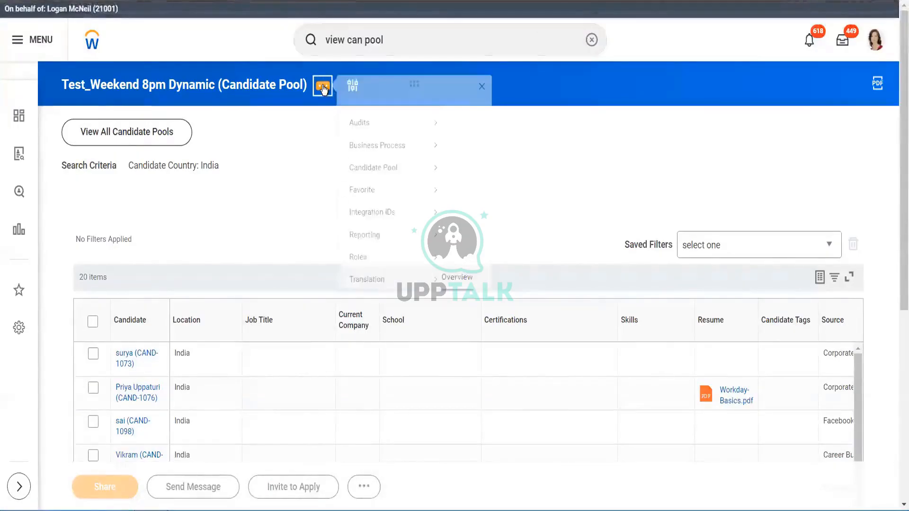
pyautogui.moveTo(379, 182)
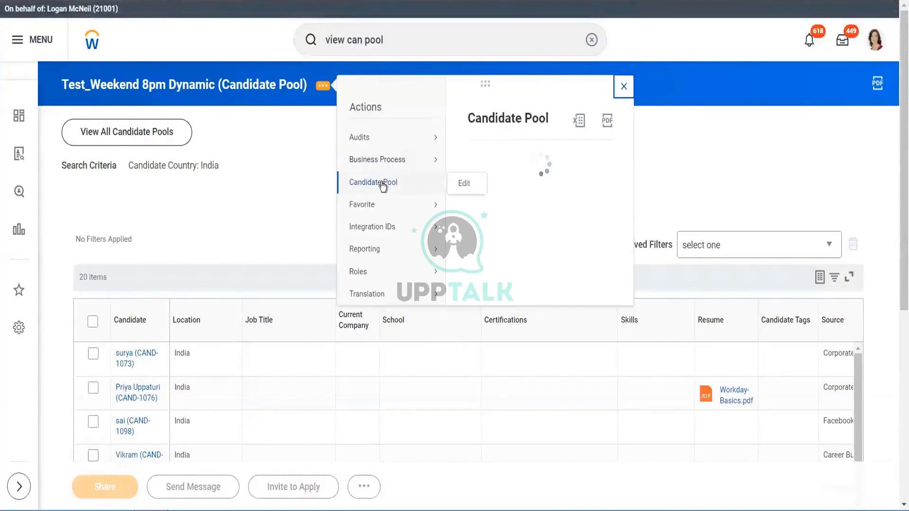
pyautogui.click(462, 185)
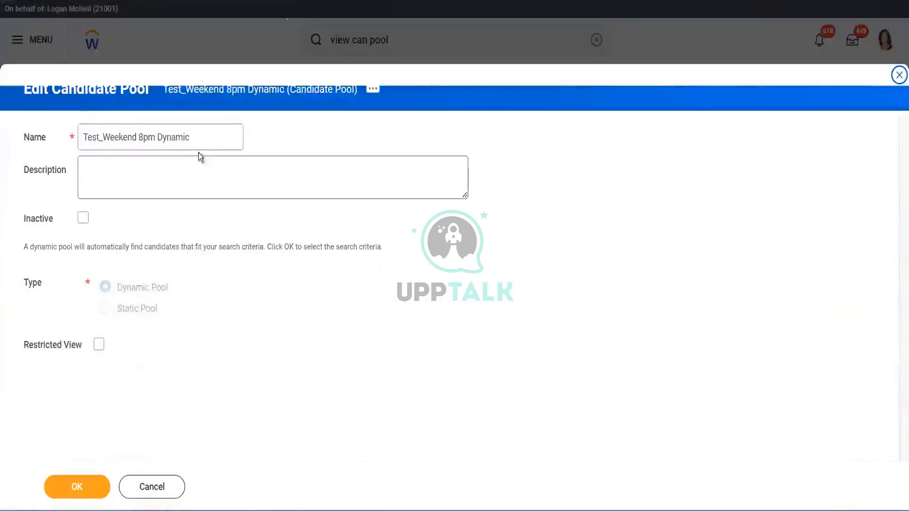
pyautogui.click(107, 290)
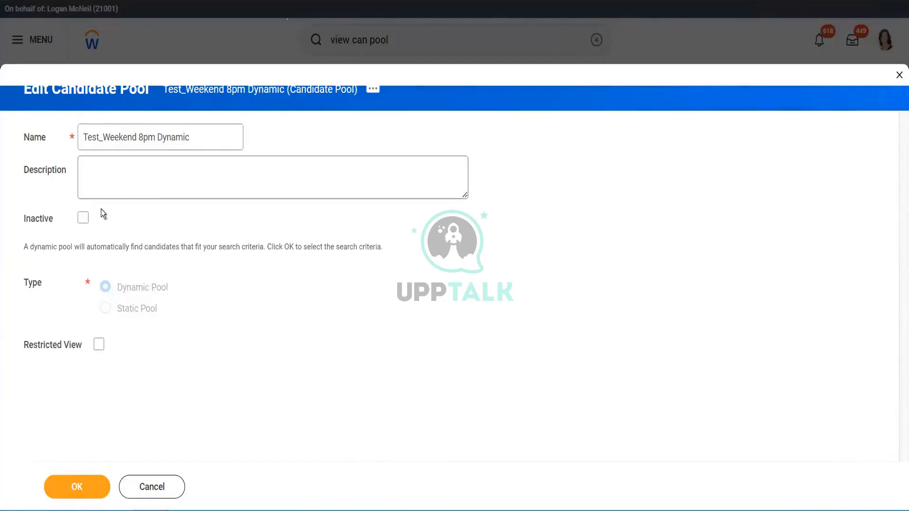
pyautogui.moveTo(176, 253); pyautogui.dragTo(259, 257)
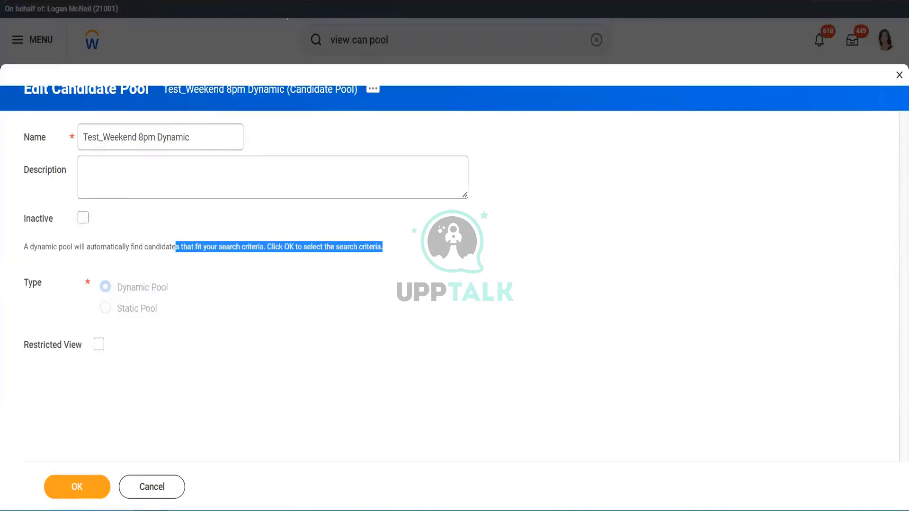
pyautogui.click(74, 487)
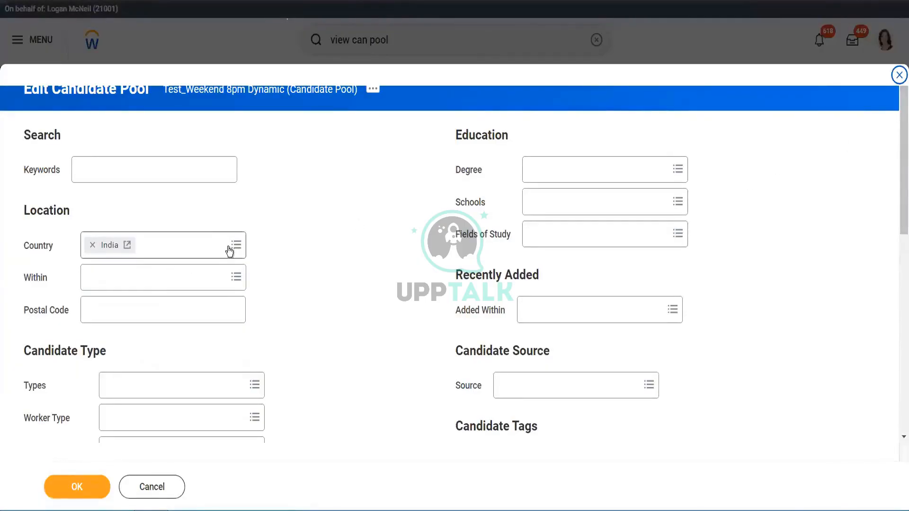
pyautogui.click(126, 251)
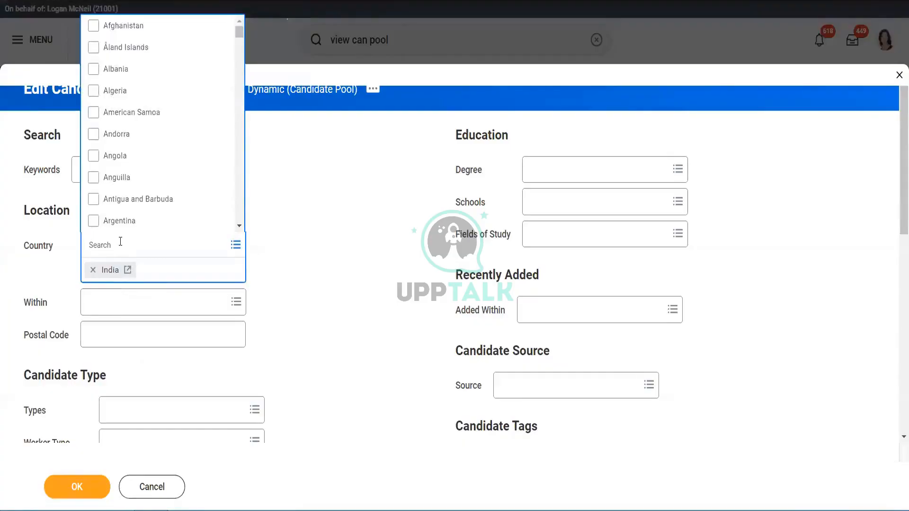
pyautogui.write('united stat')
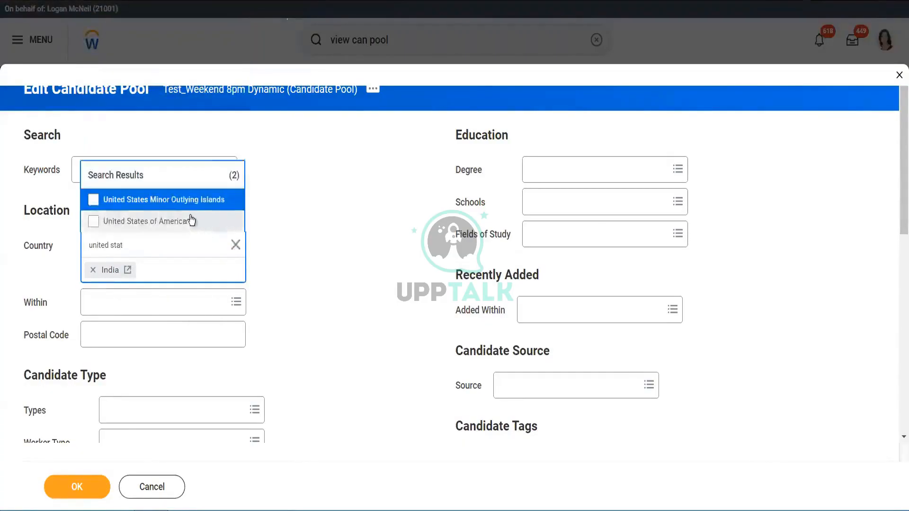
pyautogui.click(191, 220)
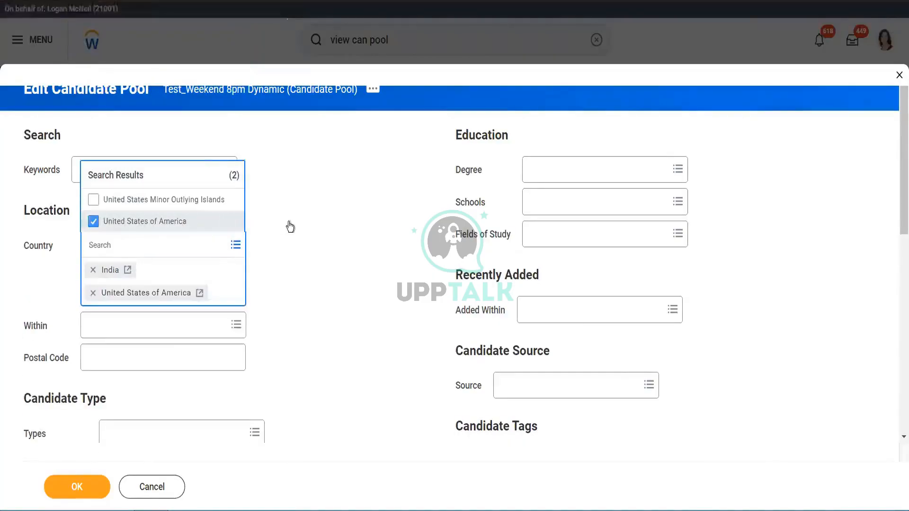
pyautogui.click(71, 488)
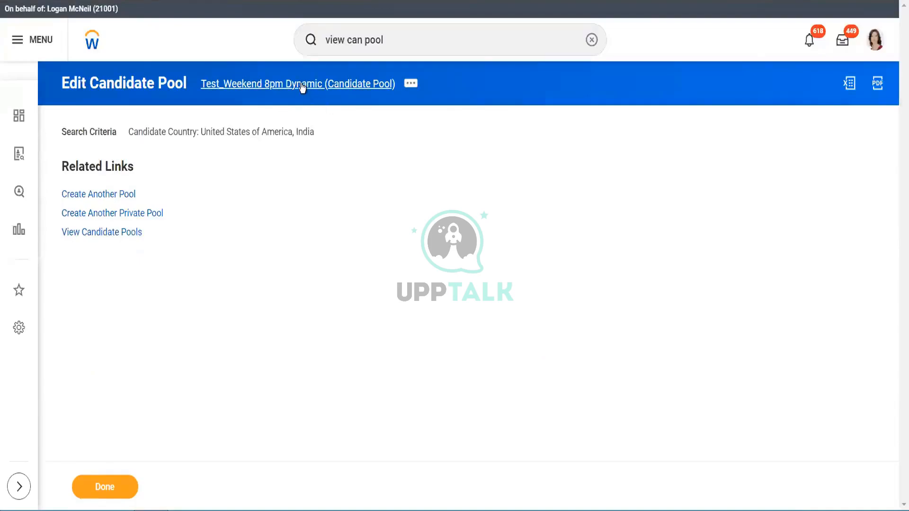
# - Open the updated Test_Weekend 8pm Dynamic pool, scroll its candidate list, and open one candidate's profile
pyautogui.click(302, 84)
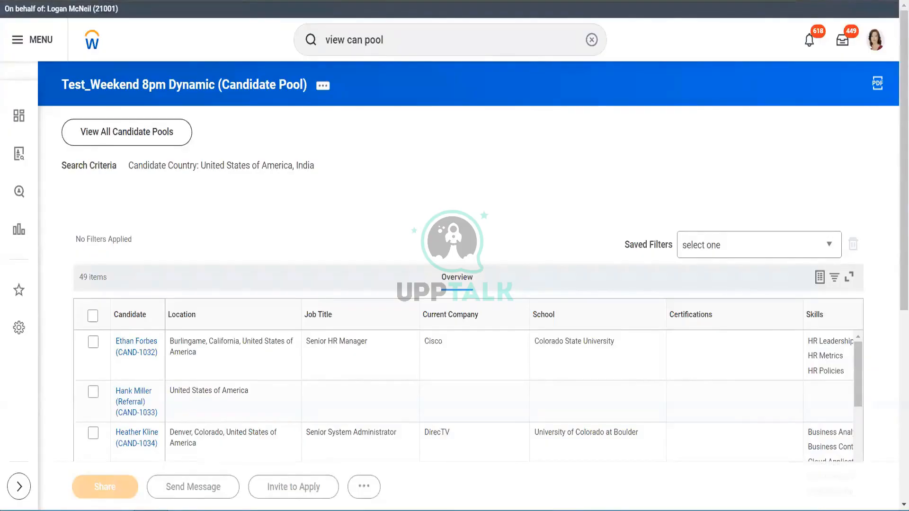
pyautogui.hotkey('alt', 'Tab')
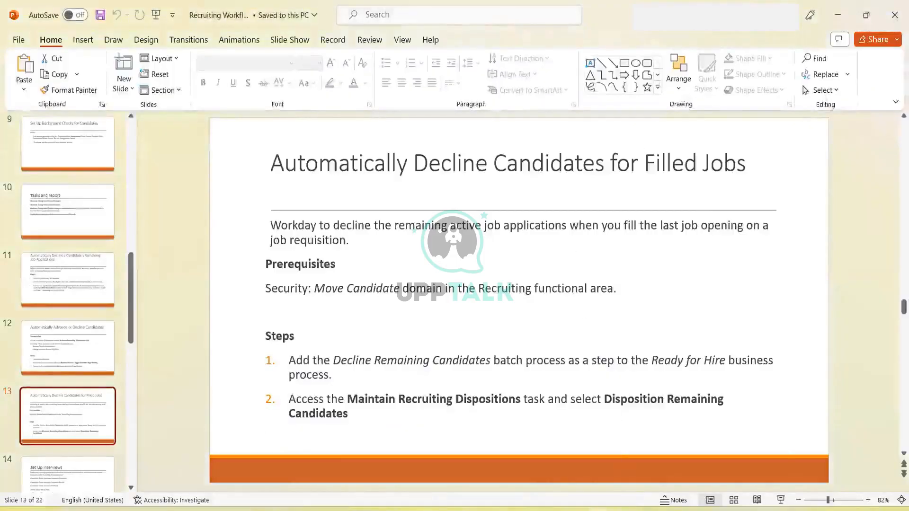
pyautogui.moveTo(631, 495)
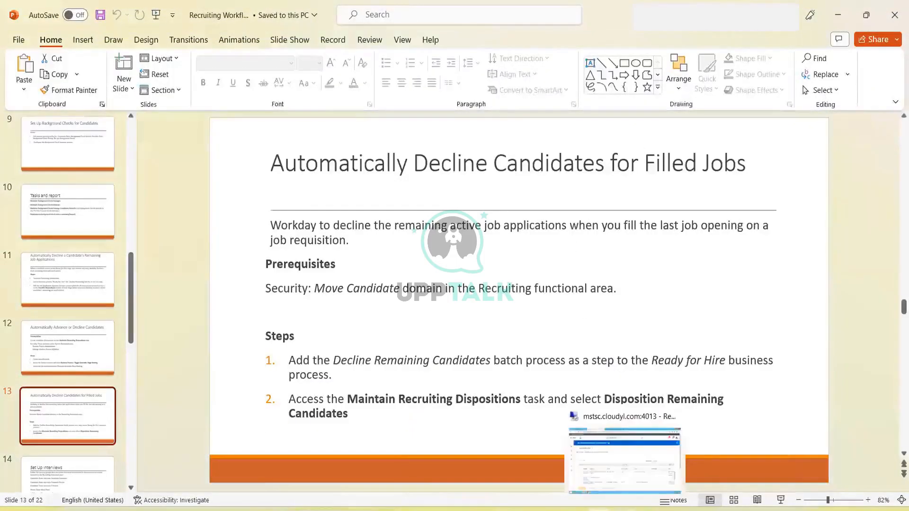
pyautogui.click(629, 453)
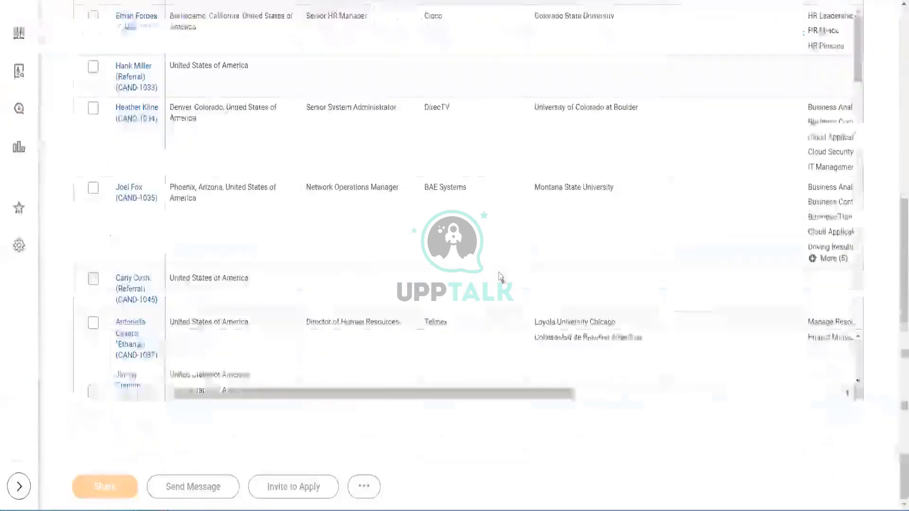
pyautogui.moveTo(896, 346); pyautogui.dragTo(897, 121)
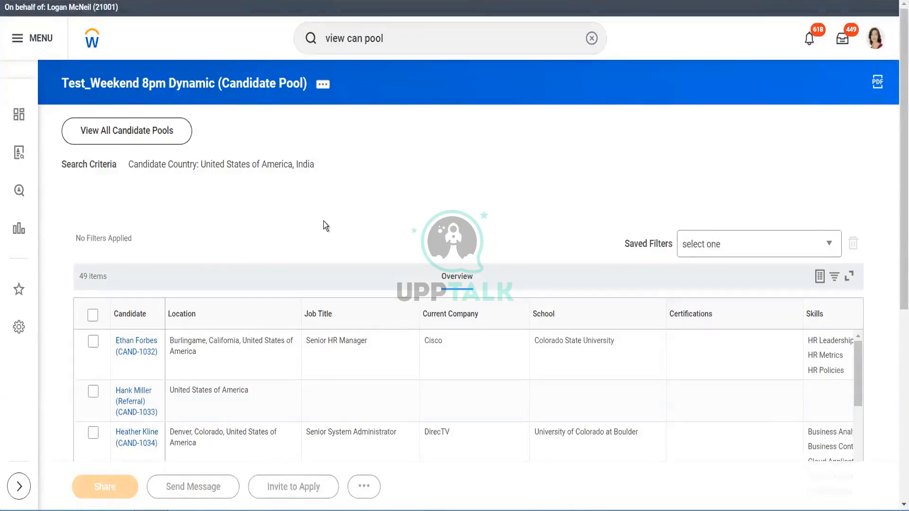
pyautogui.click(133, 351)
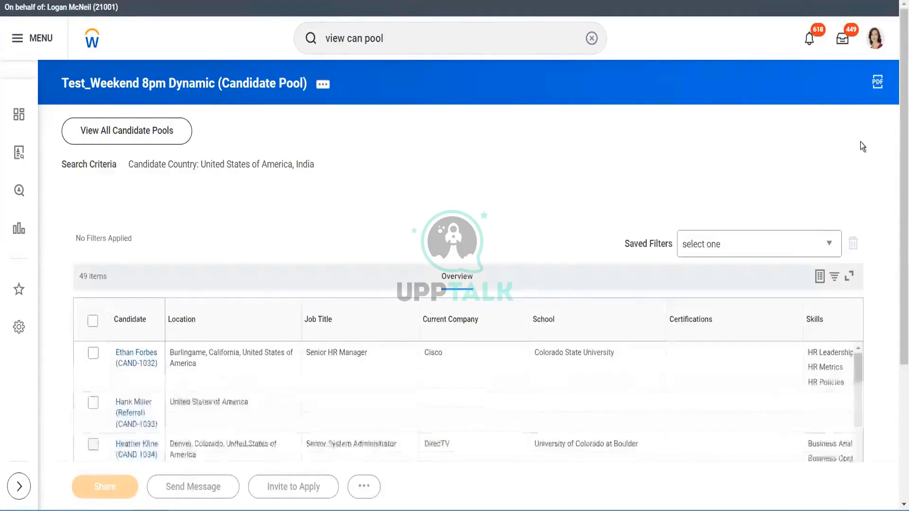
pyautogui.moveTo(903, 156); pyautogui.dragTo(901, 327)
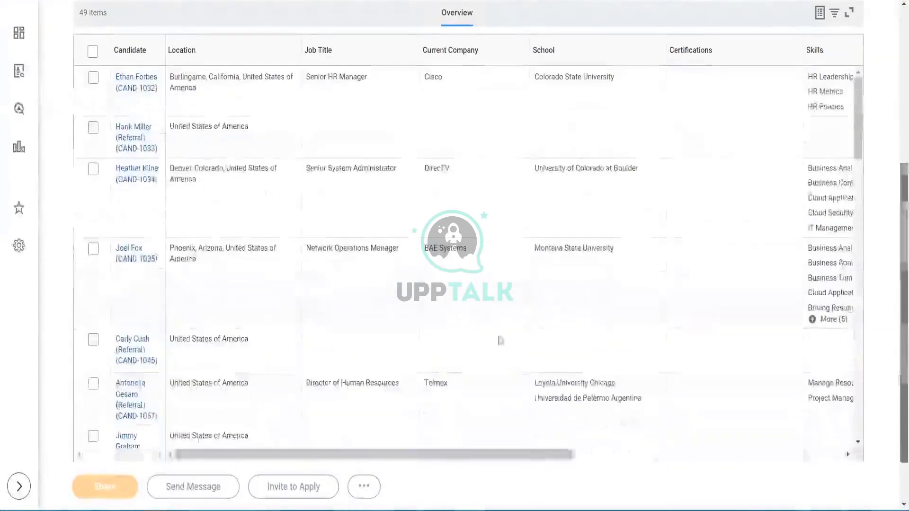
pyautogui.click(127, 258)
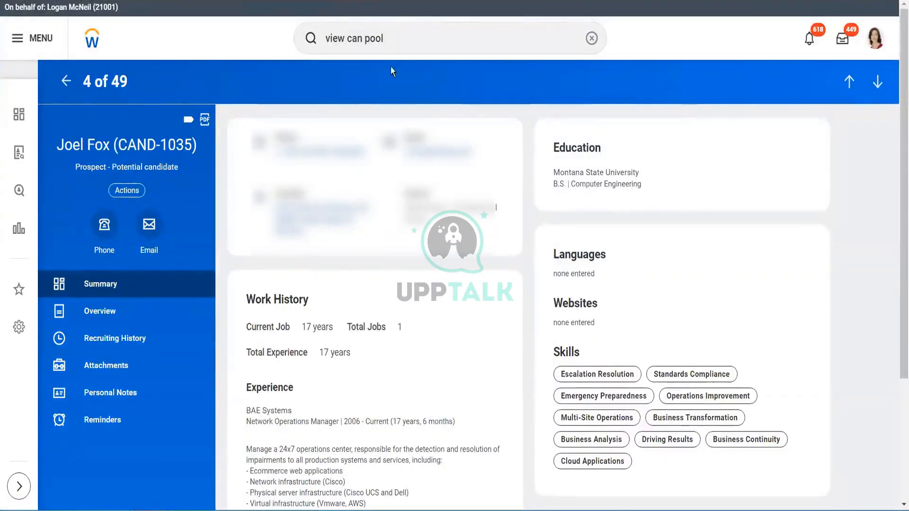
# - Open the Find Candidates report from the global search
pyautogui.click(406, 36)
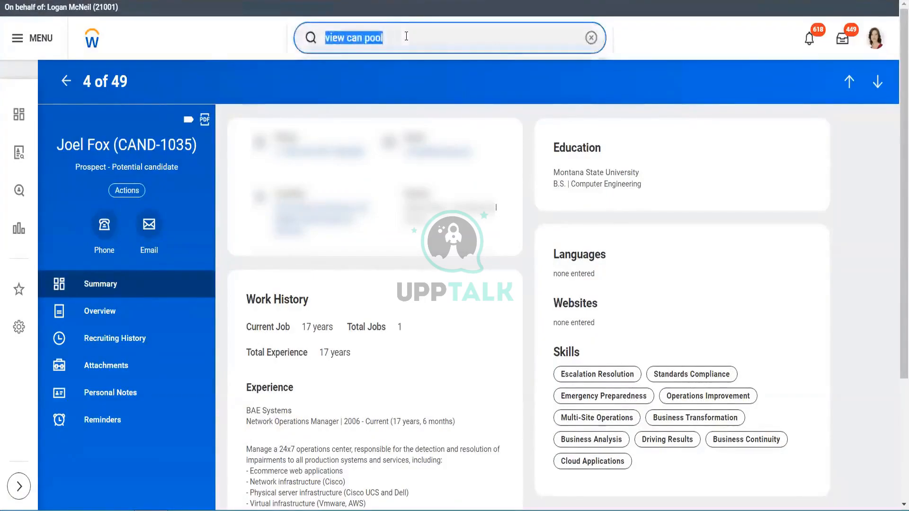
pyautogui.write('find cand')
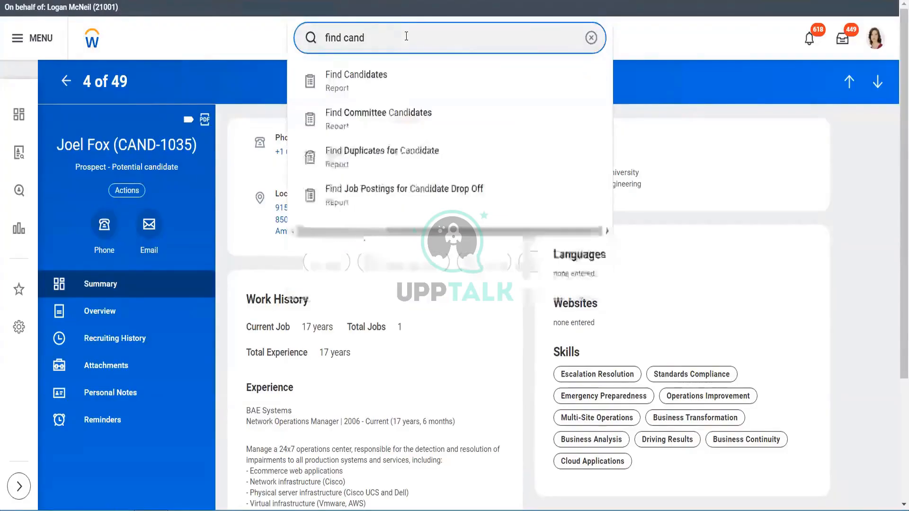
pyautogui.click(386, 80)
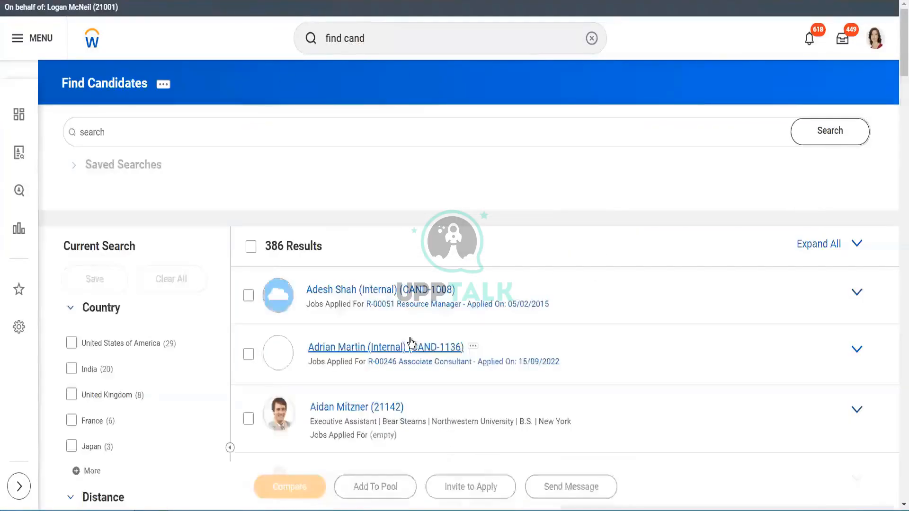
pyautogui.click(251, 246)
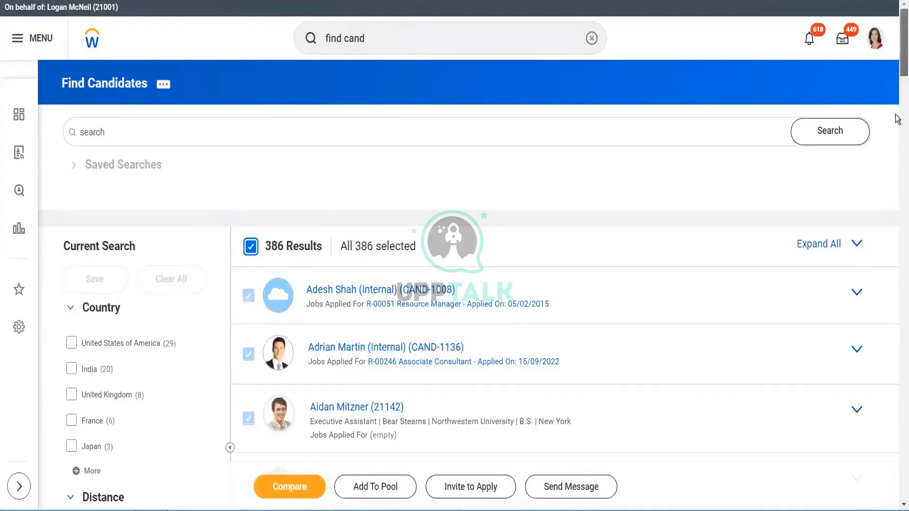
pyautogui.scroll(-7, 898, 161)
pyautogui.scroll(-8, 898, 161)
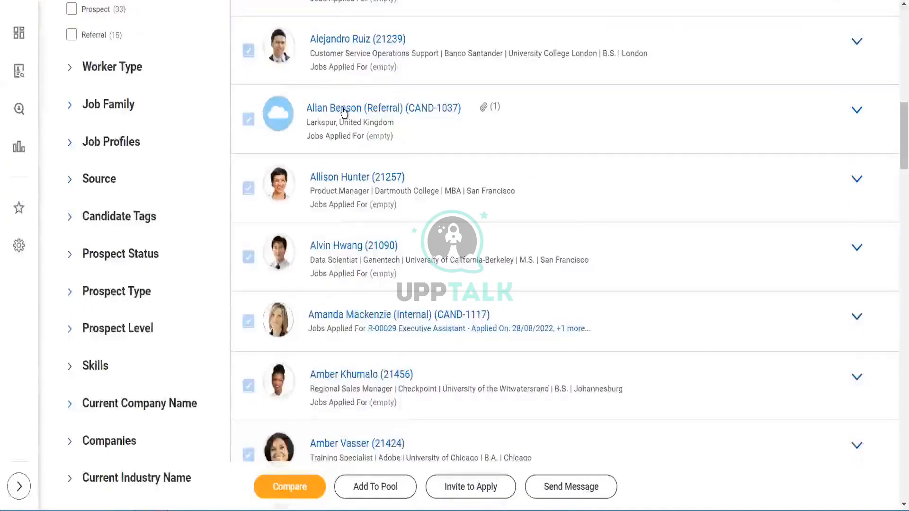
pyautogui.click(343, 177)
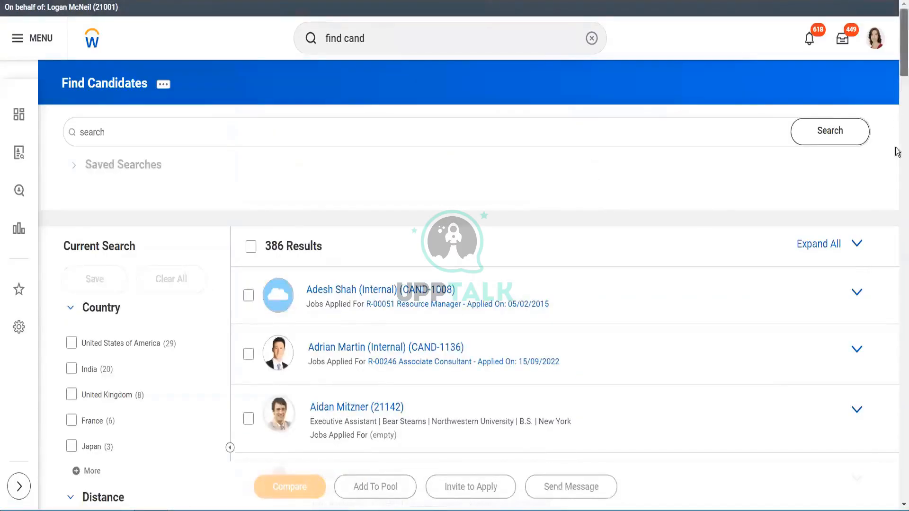
# - Scroll through the candidate results and open an employee candidate's worker profile
pyautogui.scroll(-20, 898, 152)
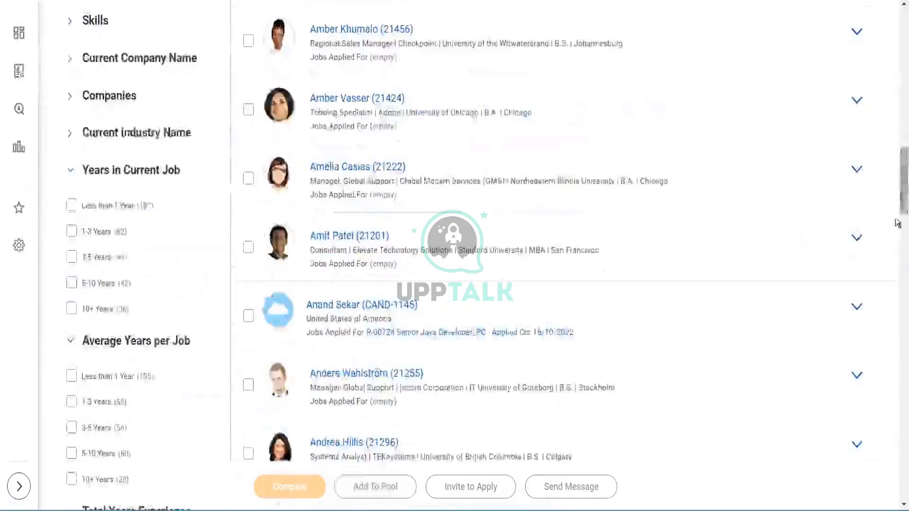
pyautogui.scroll(-20, 898, 223)
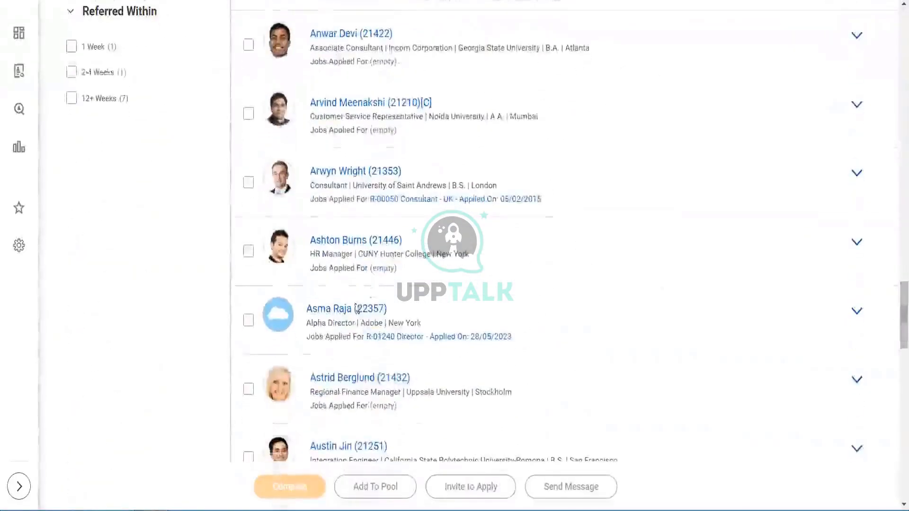
pyautogui.click(335, 240)
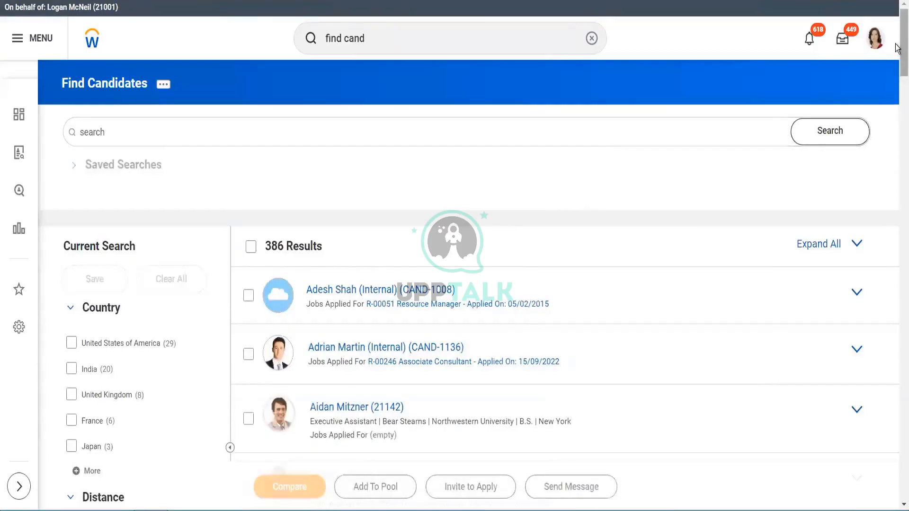
pyautogui.scroll(-20, 895, 279)
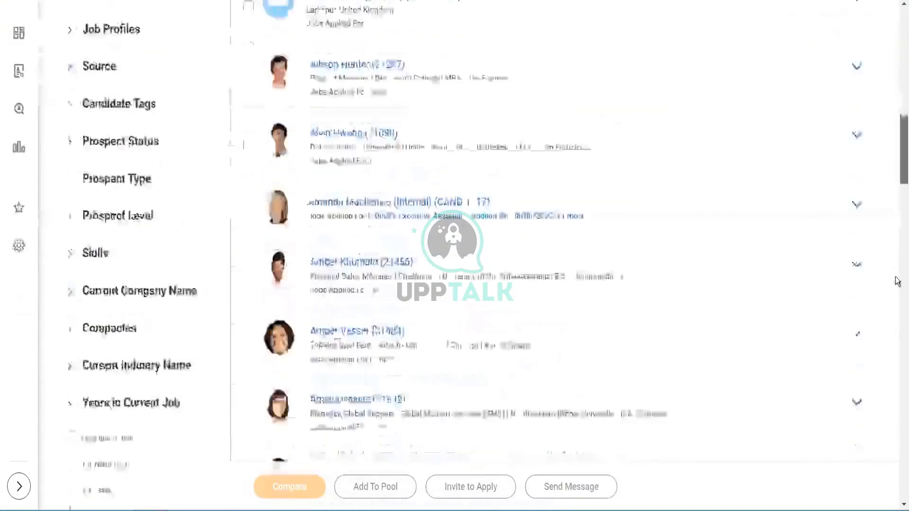
pyautogui.scroll(-10, 899, 308)
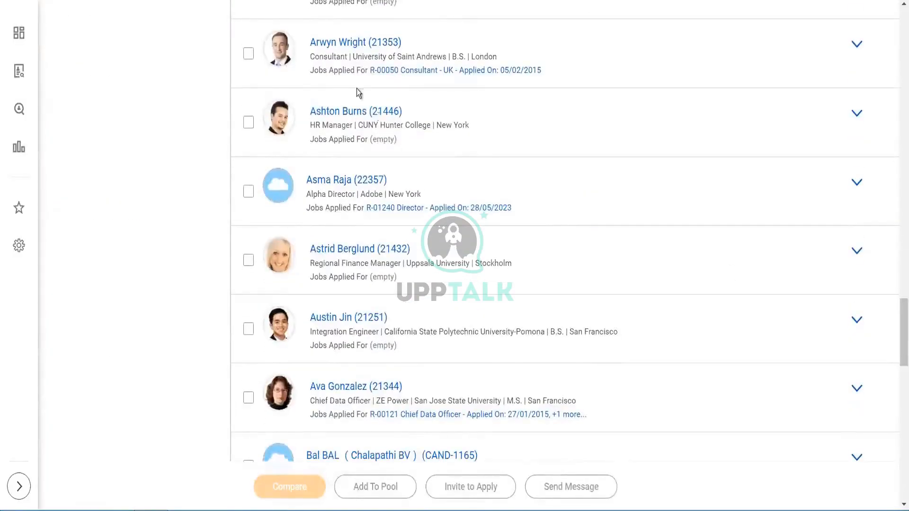
pyautogui.click(347, 113)
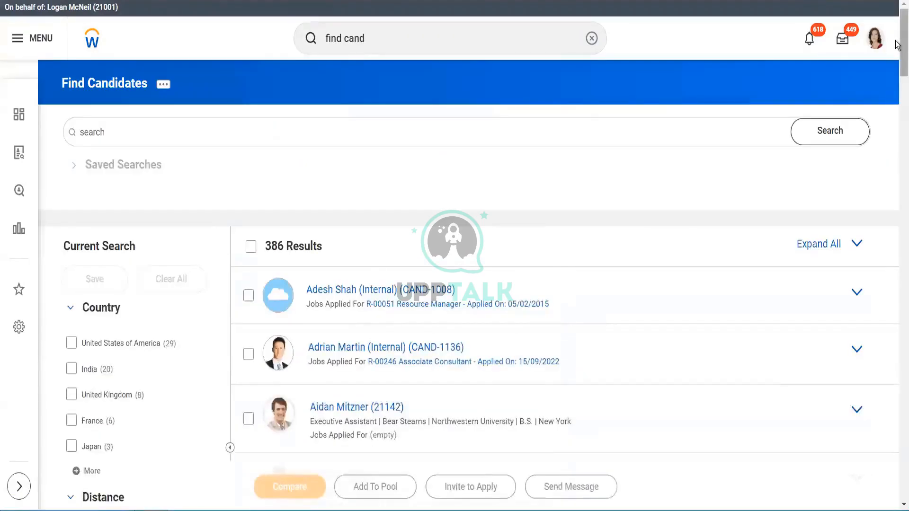
# - Return to the Find Candidates results and search for find prospect
pyautogui.click(897, 369)
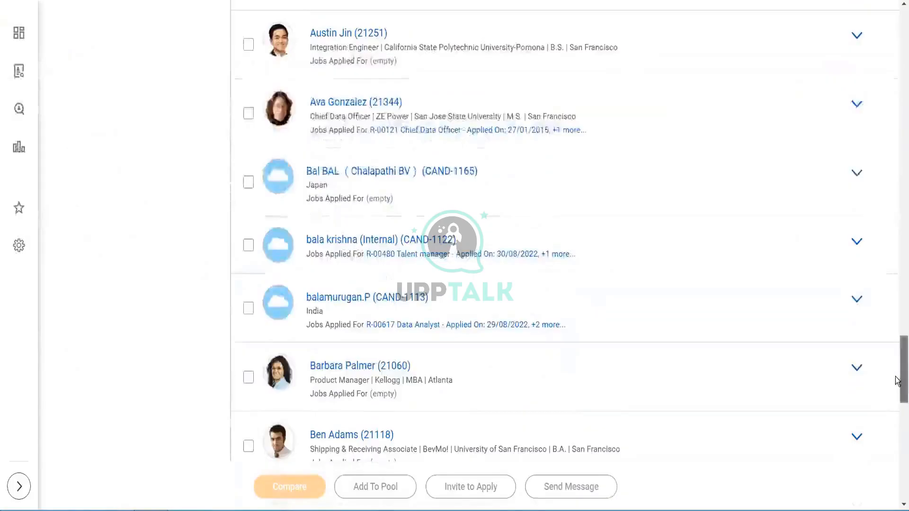
pyautogui.moveTo(901, 377); pyautogui.dragTo(900, 397)
pyautogui.scroll(15, 406, 71)
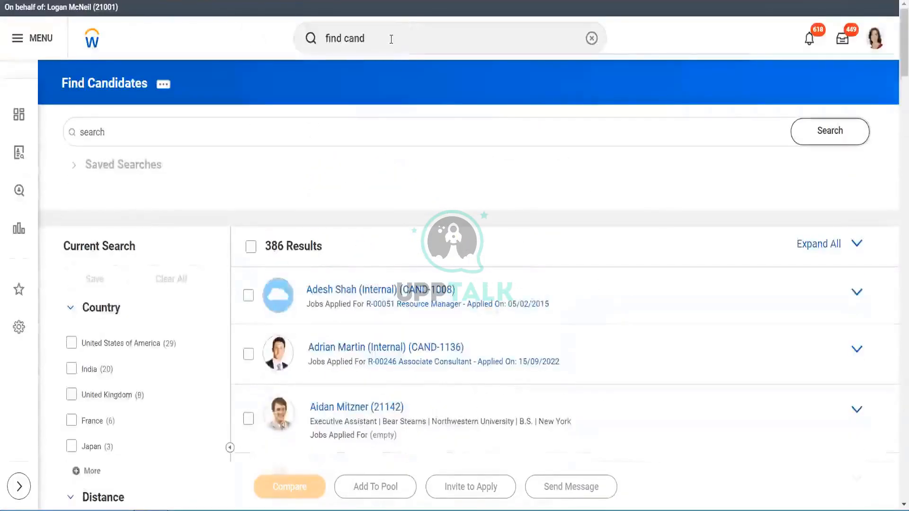
pyautogui.click(392, 40)
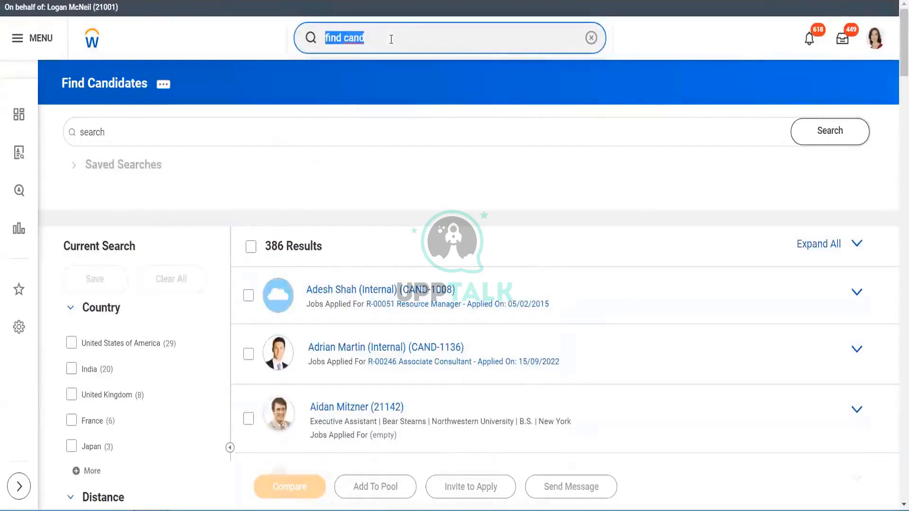
pyautogui.press('BackSpace')
pyautogui.write('find pr')
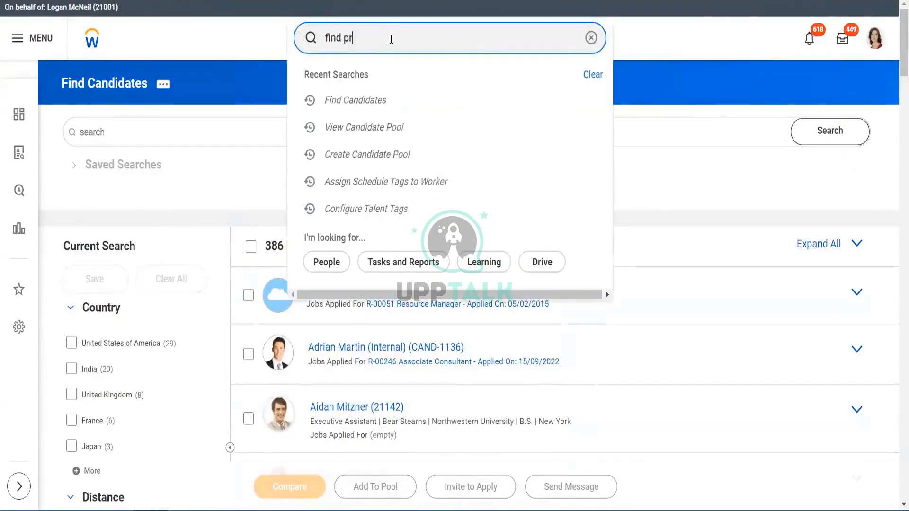
pyautogui.write('ospect')
pyautogui.press('Return')
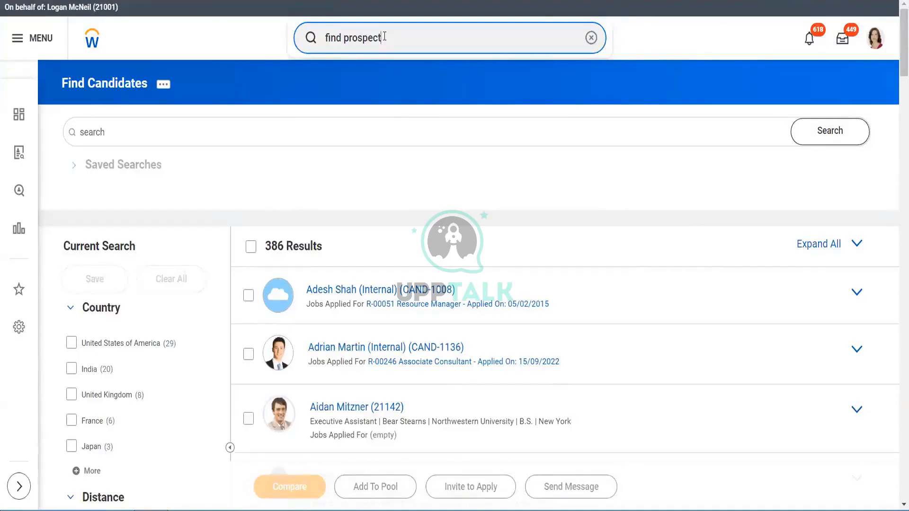
# - Clear the search and search tasks for prospect
pyautogui.press('BackSpace')
pyautogui.press('BackSpace')
pyautogui.press('BackSpace')
pyautogui.press('BackSpace')
pyautogui.press('BackSpace')
pyautogui.press('BackSpace')
pyautogui.press('BackSpace')
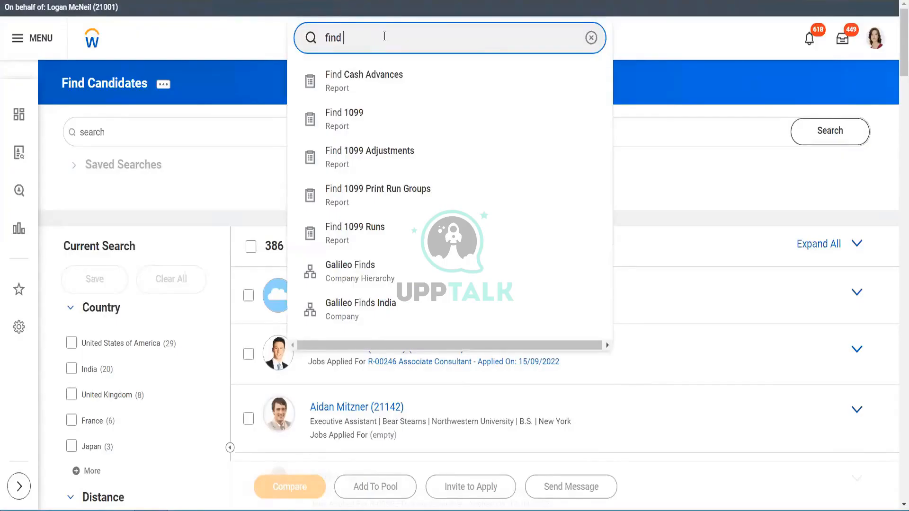
pyautogui.press('BackSpace')
pyautogui.press('BackSpace')
pyautogui.press('BackSpace')
pyautogui.press('BackSpace')
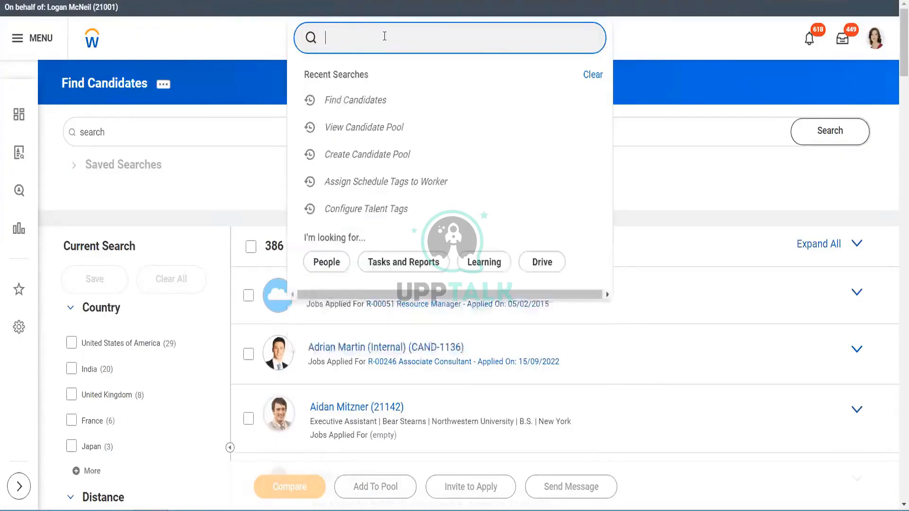
pyautogui.write('prospect')
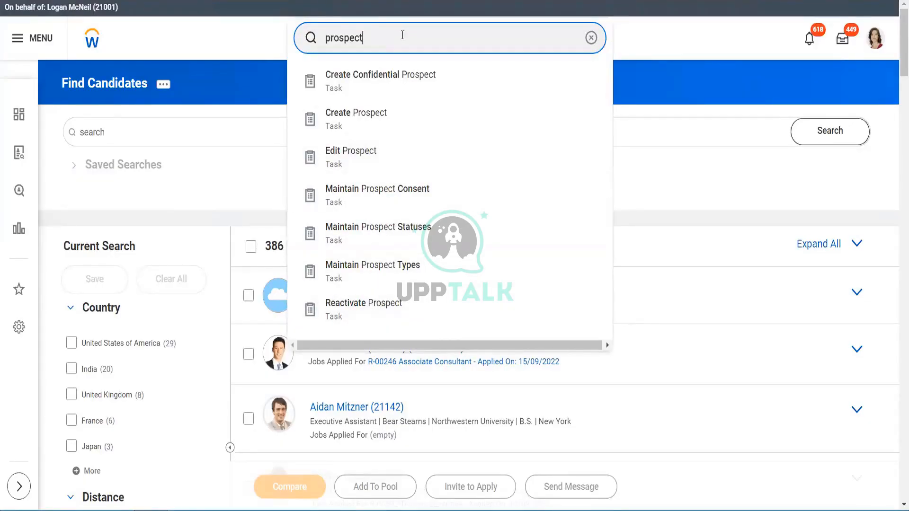
pyautogui.press('Return')
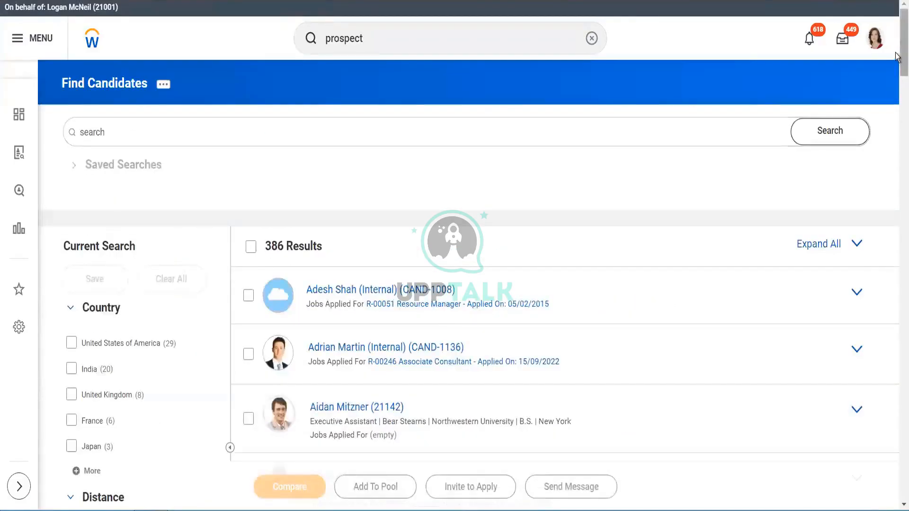
# - Expand the Worker Type, Prospect Type, Prospect Level and Prospect Status filter facets in the candidate search
pyautogui.scroll(-5, 898, 118)
pyautogui.scroll(-5, 898, 119)
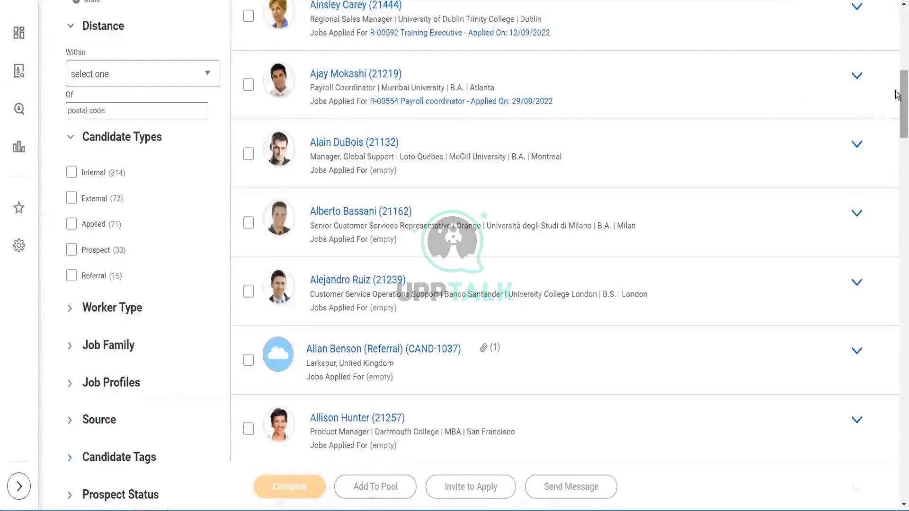
pyautogui.scroll(-4, 897, 94)
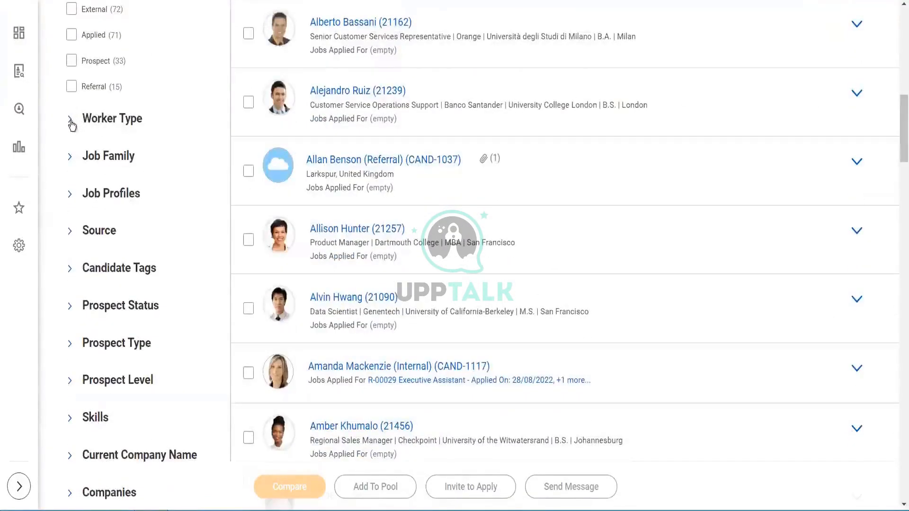
pyautogui.click(71, 120)
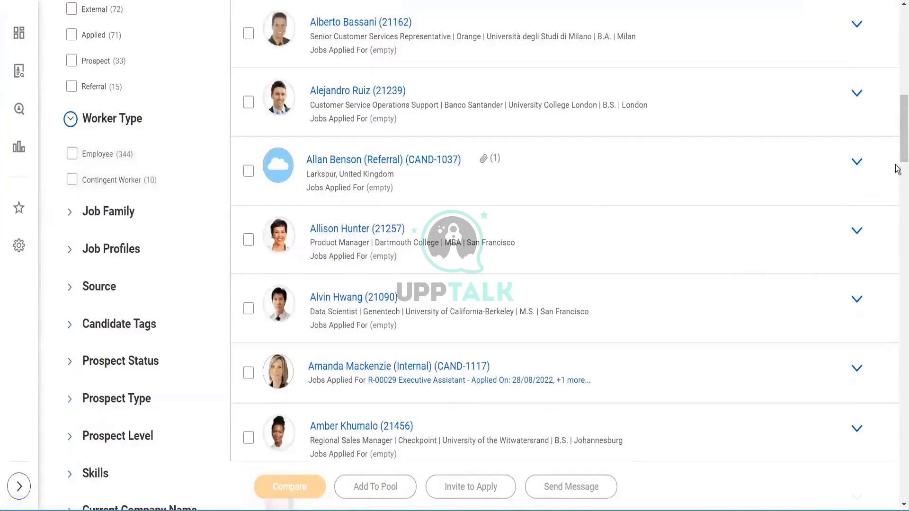
pyautogui.moveTo(897, 131)
pyautogui.mouseDown()
pyautogui.moveTo(897, 167)
pyautogui.moveTo(897, 149)
pyautogui.mouseUp()
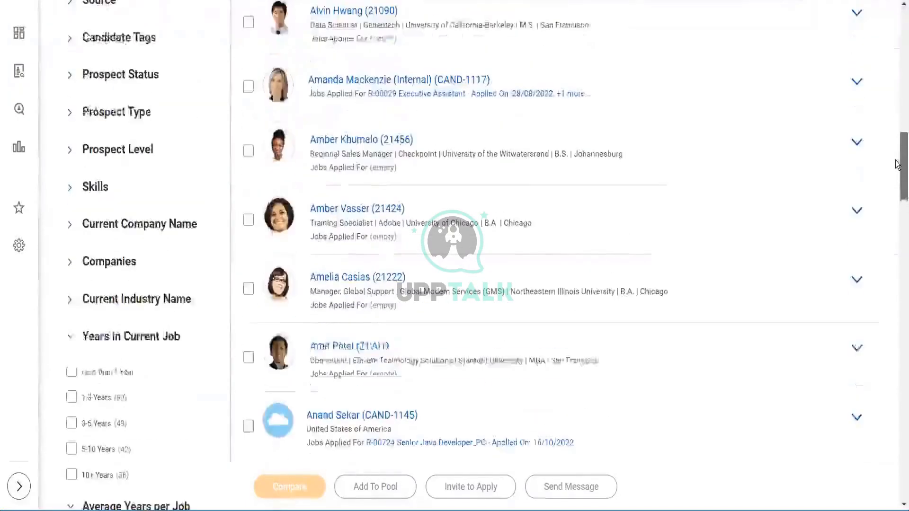
pyautogui.click(72, 116)
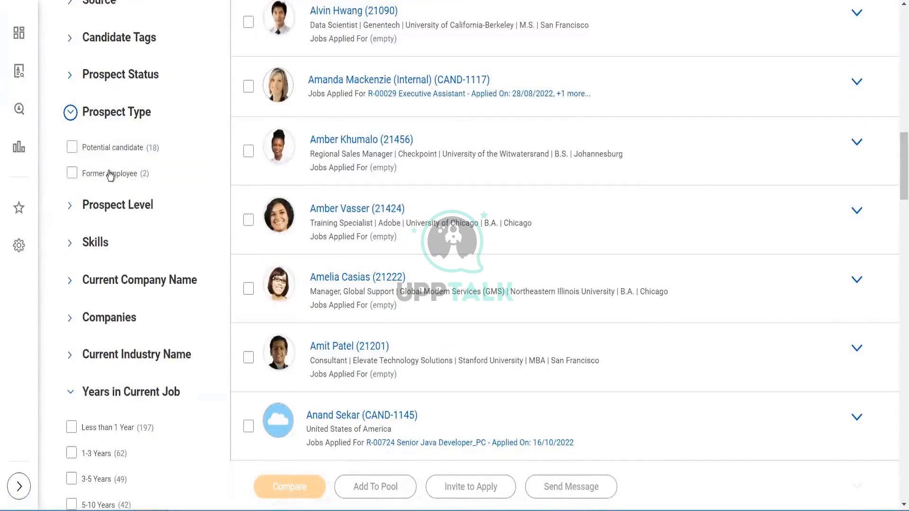
pyautogui.click(71, 206)
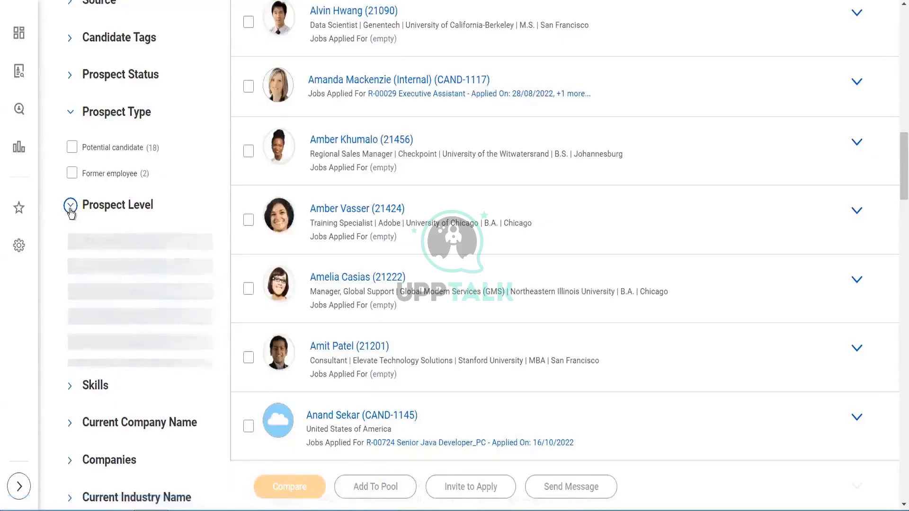
pyautogui.click(71, 76)
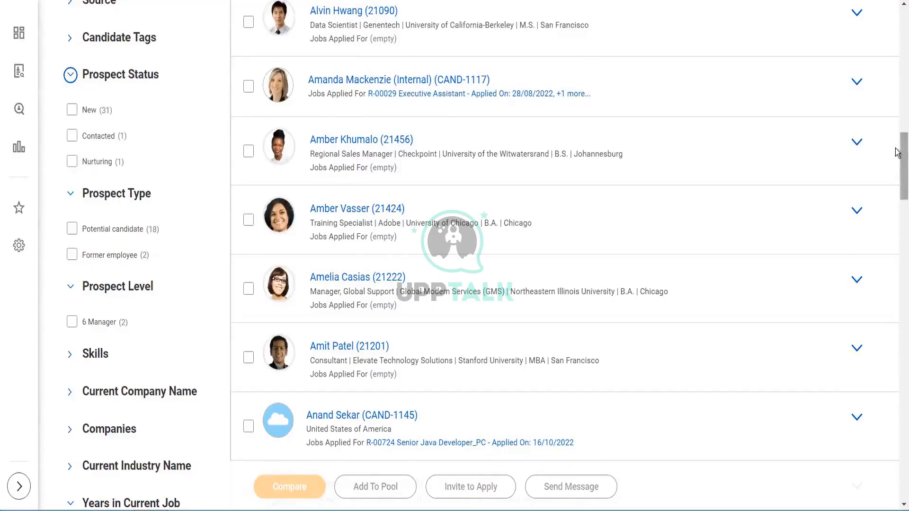
# - Scroll through the candidate results and filter facets to review the available options
pyautogui.moveTo(896, 152)
pyautogui.mouseDown()
pyautogui.moveTo(898, 217)
pyautogui.moveTo(900, 142)
pyautogui.mouseUp()
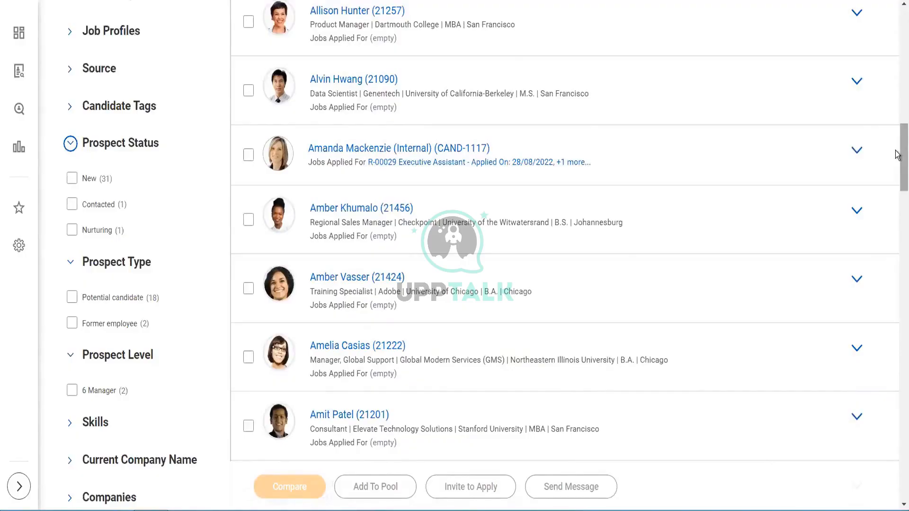
pyautogui.moveTo(896, 154); pyautogui.dragTo(896, 265)
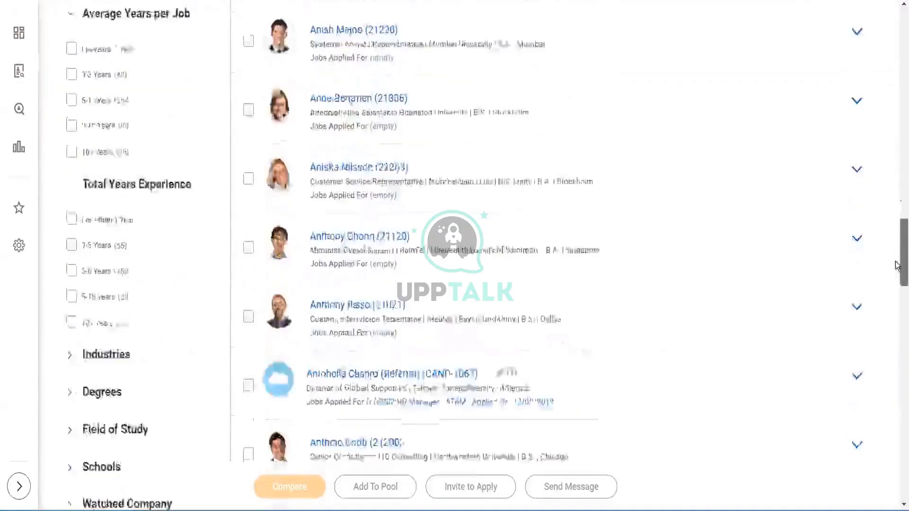
pyautogui.scroll(-7, 896, 265)
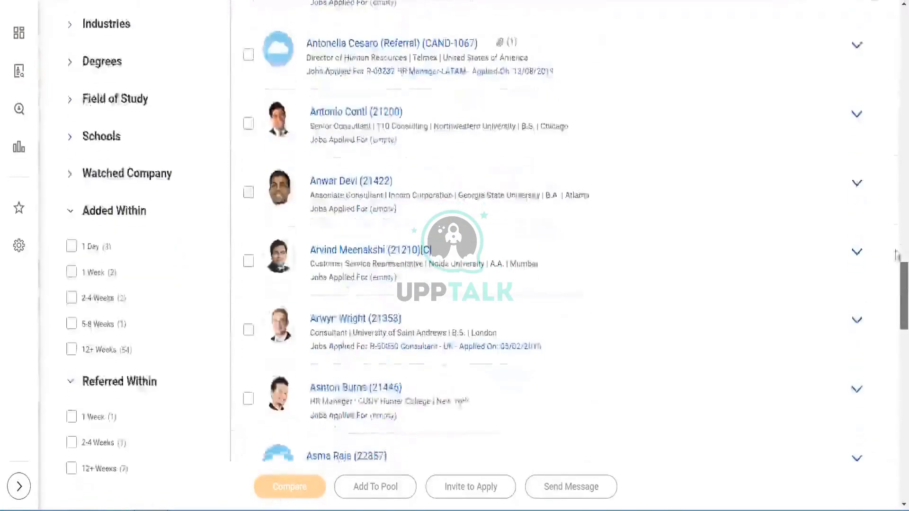
pyautogui.scroll(8, 898, 256)
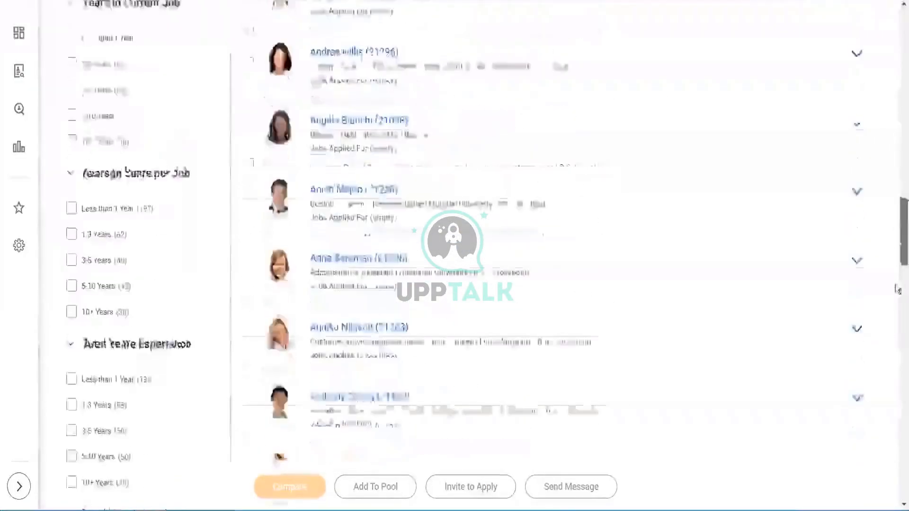
pyautogui.scroll(-10, 897, 290)
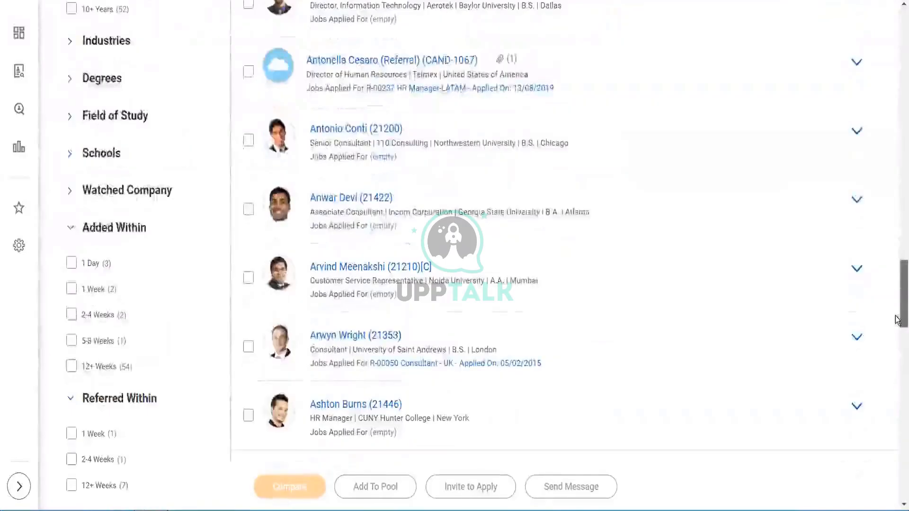
pyautogui.scroll(-5, 897, 320)
pyautogui.scroll(20, 897, 213)
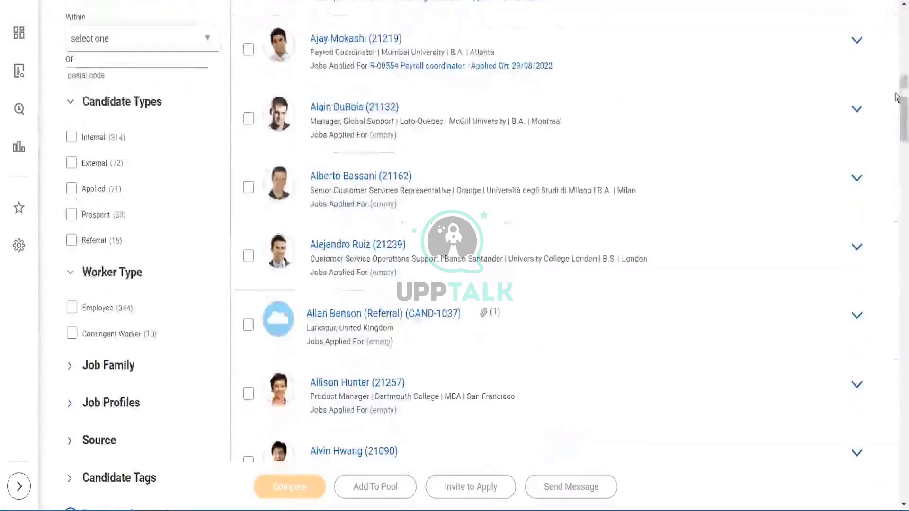
pyautogui.scroll(10, 896, 97)
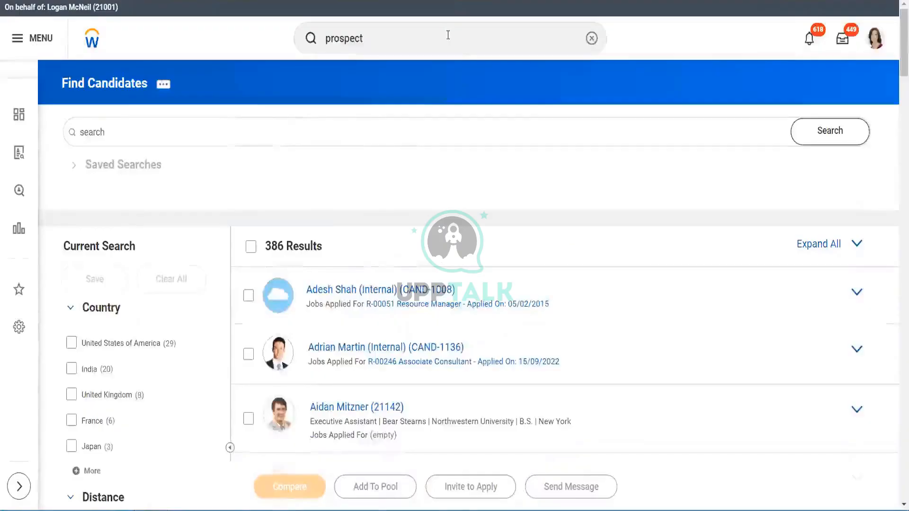
# - Run the Active Candidates by Stage report for the Background Check, Hire and Offer stages and review its results
pyautogui.click(447, 35)
pyautogui.write('act')
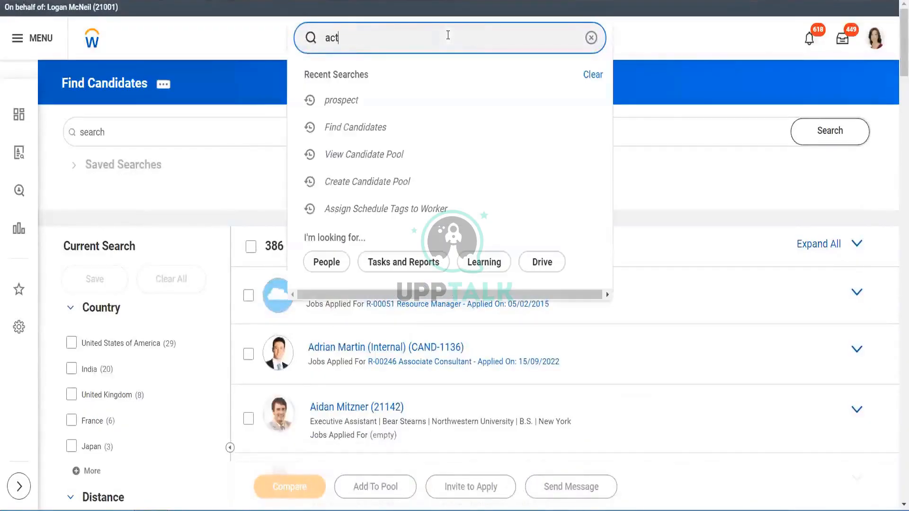
pyautogui.write('ive candi')
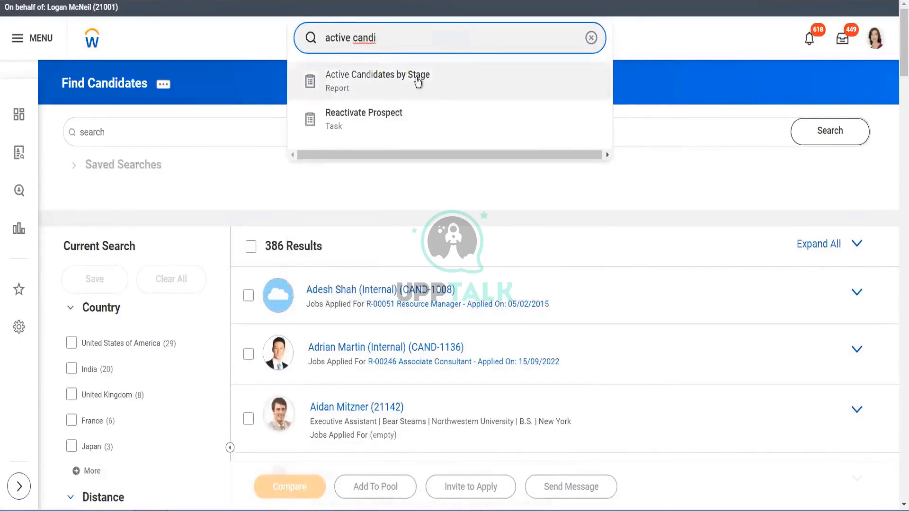
pyautogui.click(426, 82)
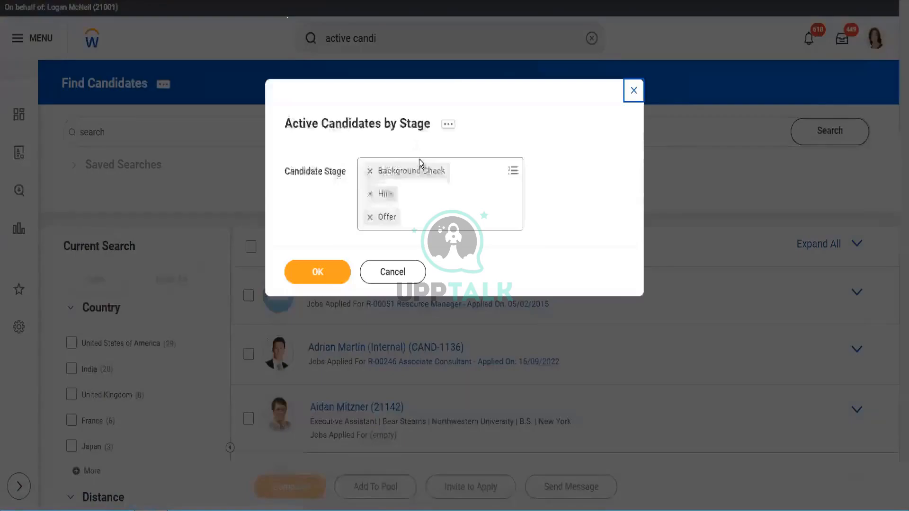
pyautogui.click(324, 273)
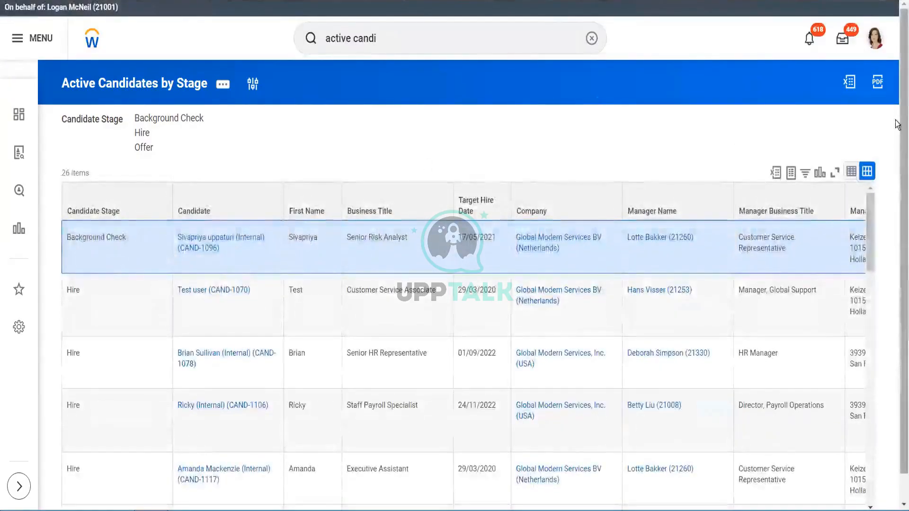
pyautogui.scroll(-1, 893, 199)
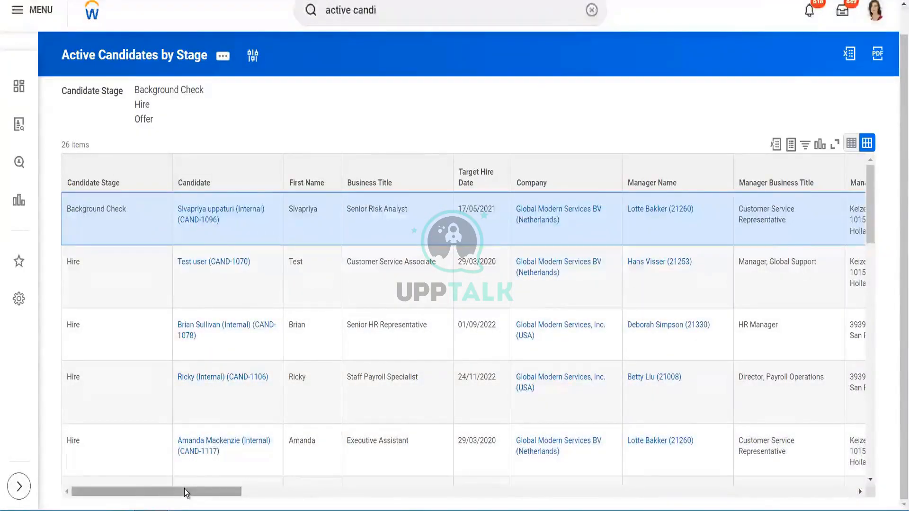
pyautogui.moveTo(184, 490); pyautogui.dragTo(4, 48)
pyautogui.scroll(1, 454, 255)
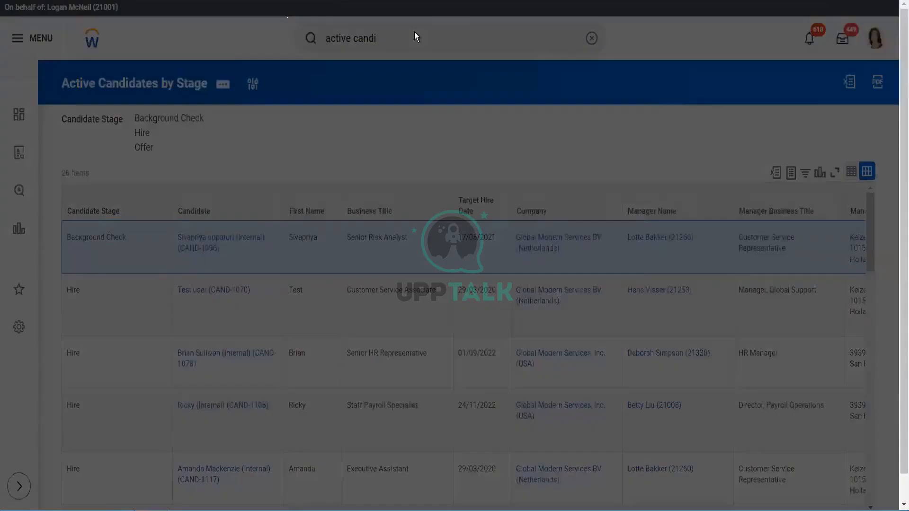
pyautogui.doubleClick(414, 32)
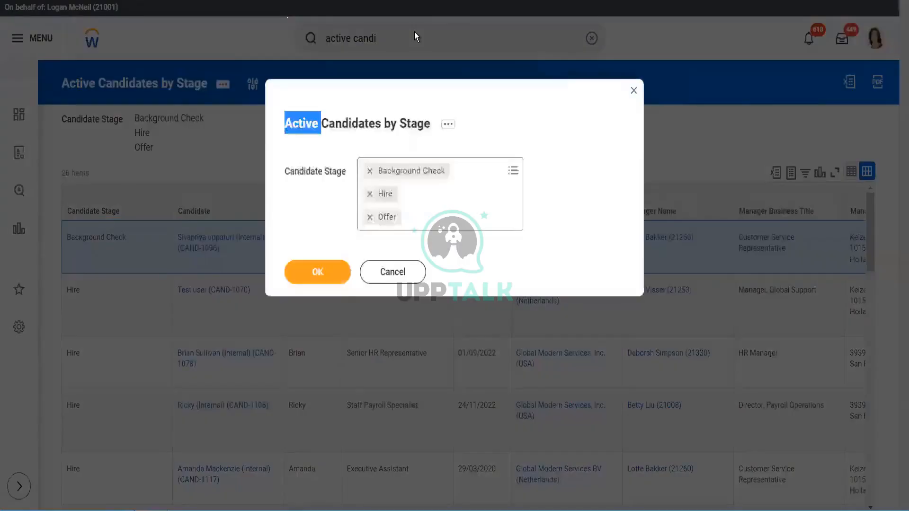
pyautogui.click(634, 95)
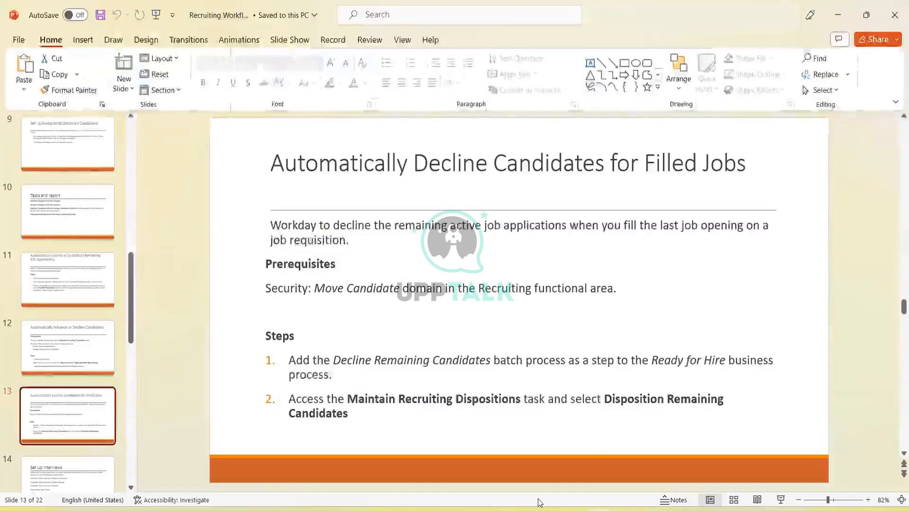
# - Switch to the Candidates PowerPoint presentation, start the slide show and advance through the first slides
pyautogui.moveTo(599, 510)
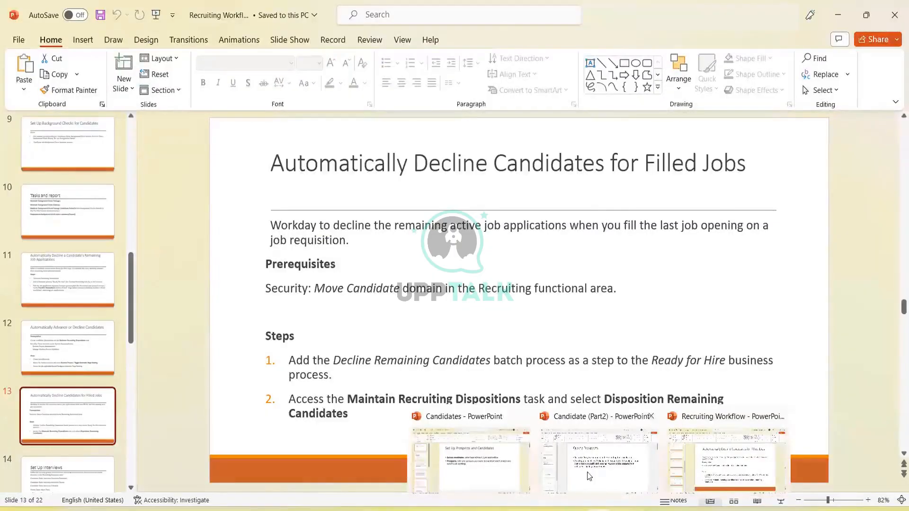
pyautogui.click(460, 465)
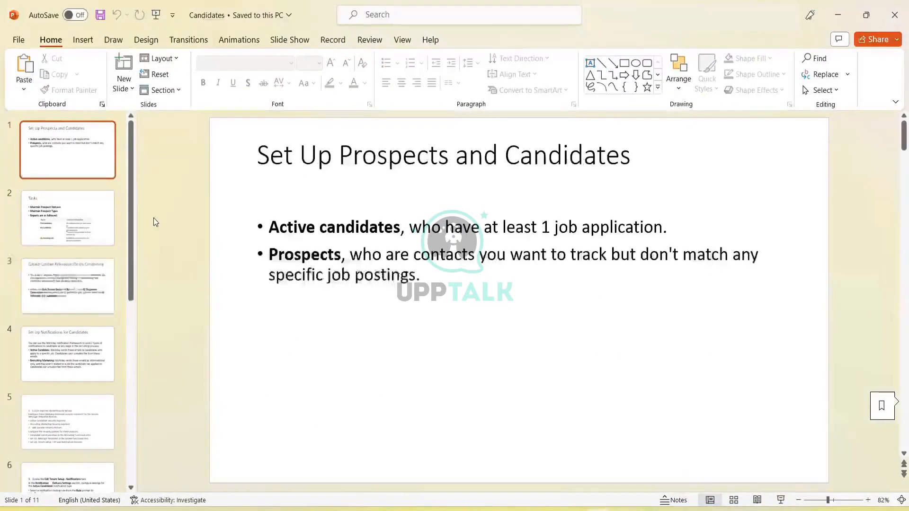
pyautogui.click(782, 499)
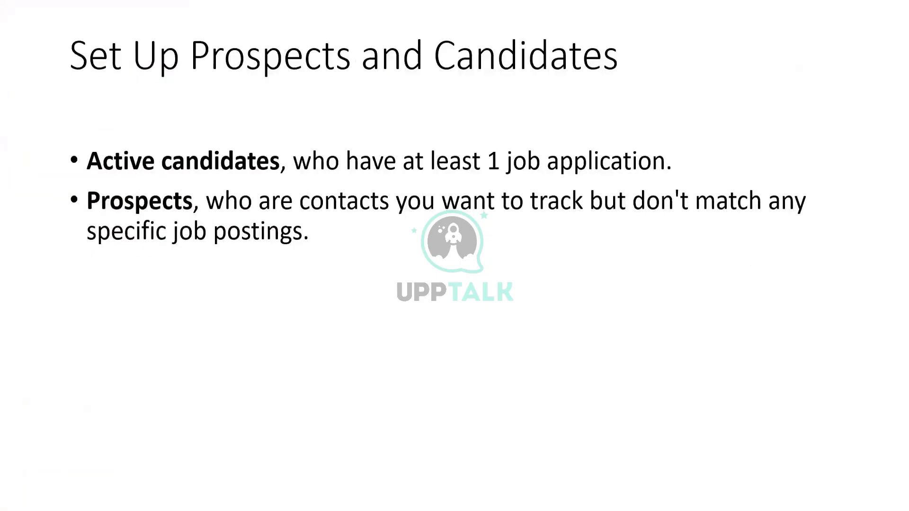
pyautogui.press('Right')
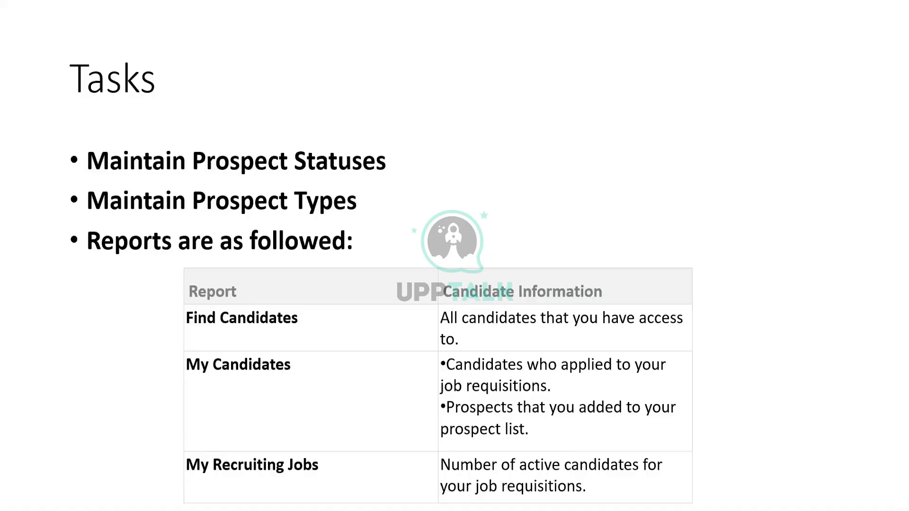
pyautogui.press('Right')
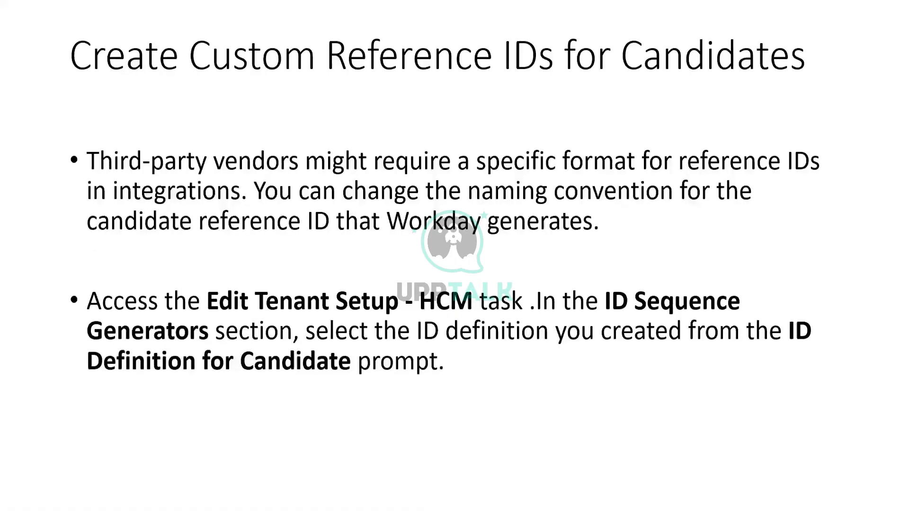
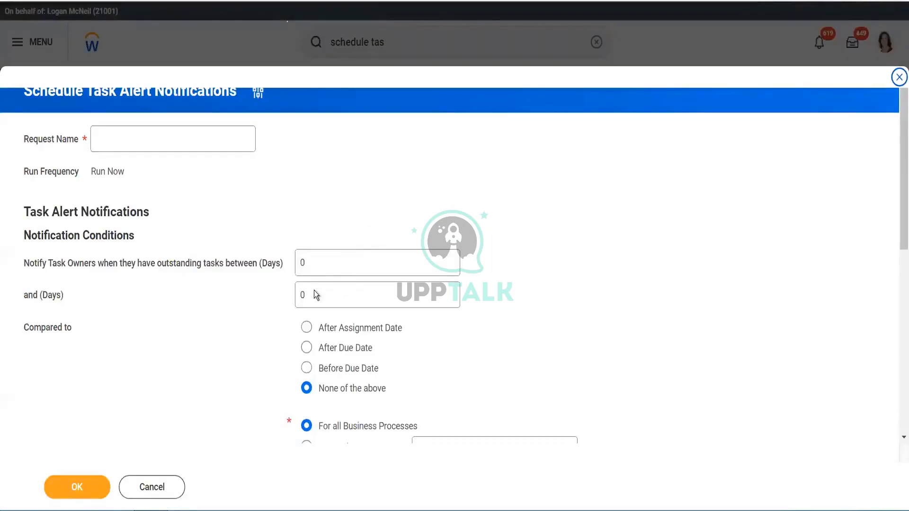
# - Review the fields of the Schedule Task Alert Notifications form, including alert rules and email options, then cancel it
pyautogui.click(358, 260)
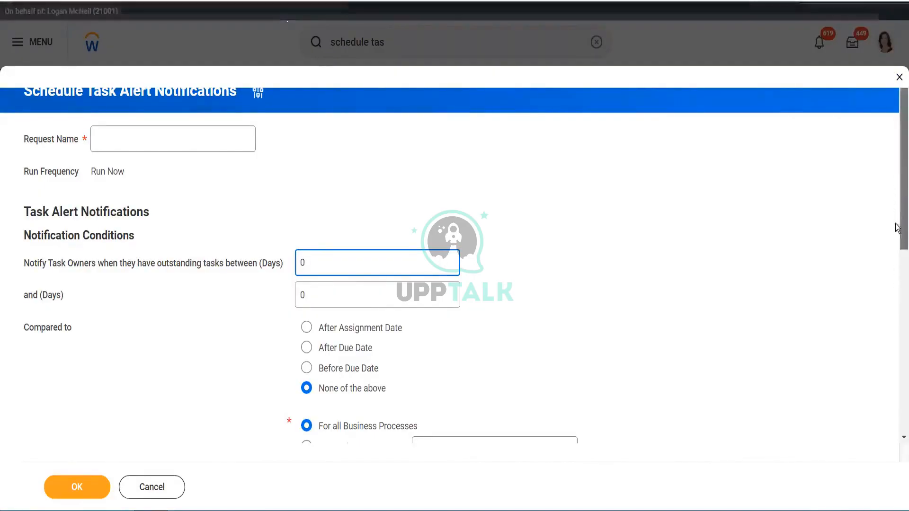
pyautogui.moveTo(897, 181); pyautogui.dragTo(897, 229)
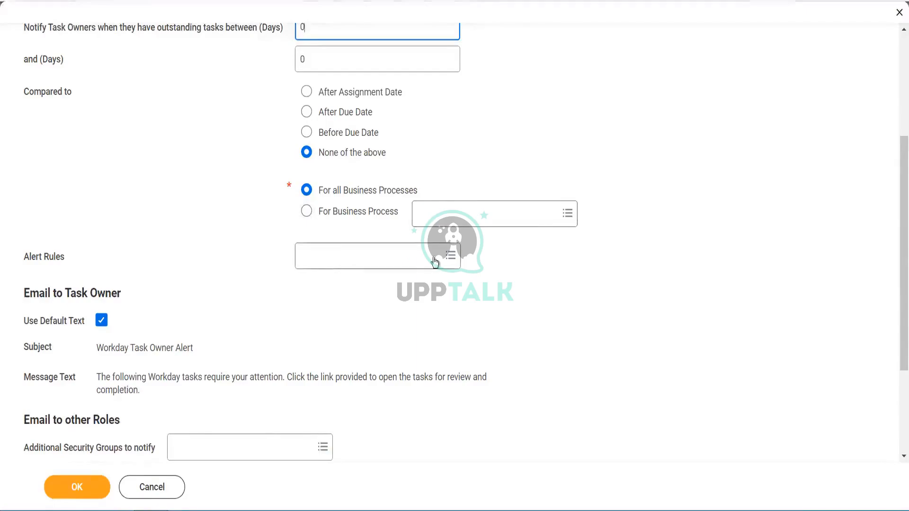
pyautogui.click(374, 261)
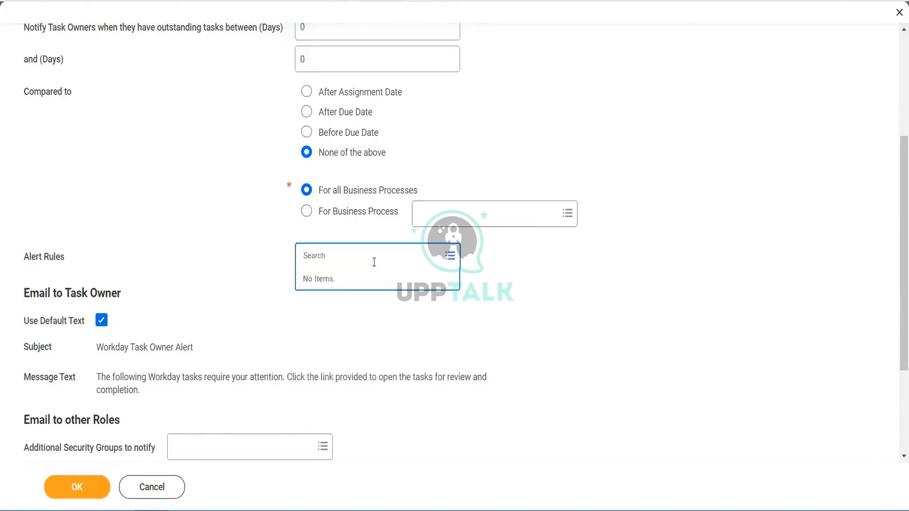
pyautogui.click(582, 298)
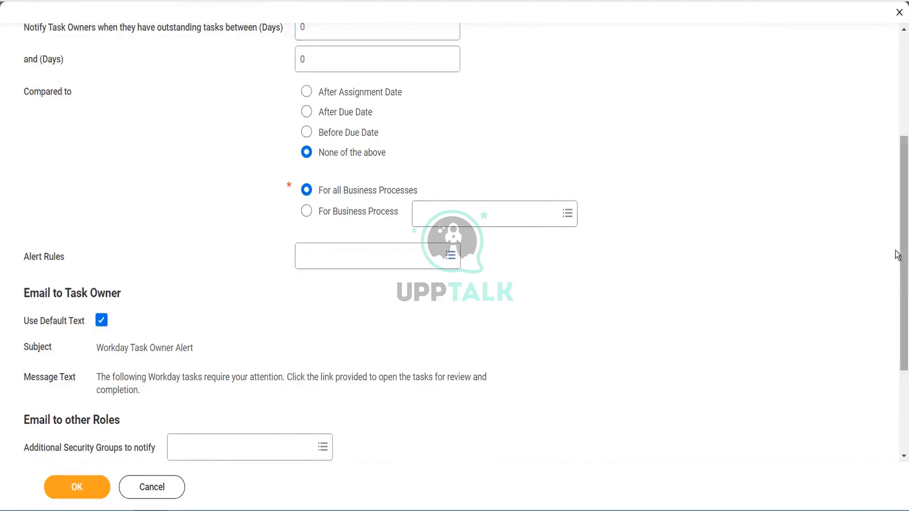
pyautogui.scroll(-3, 896, 255)
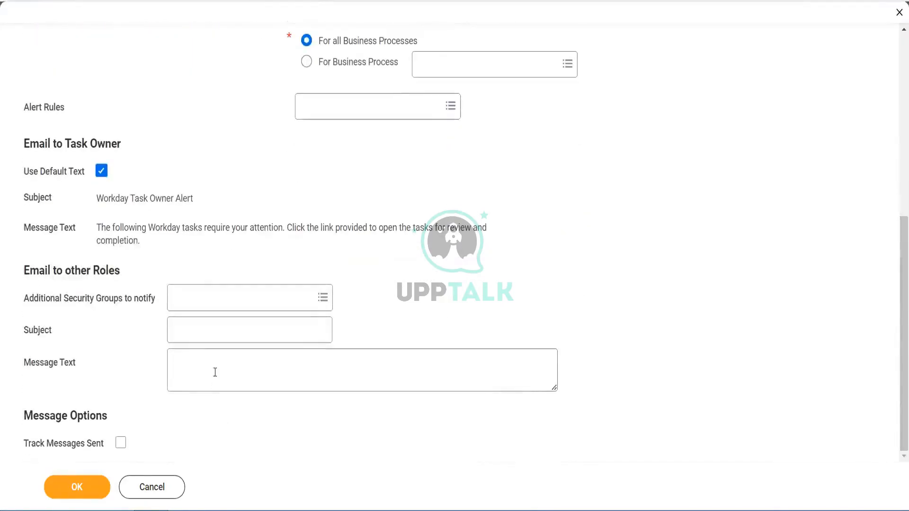
pyautogui.click(211, 329)
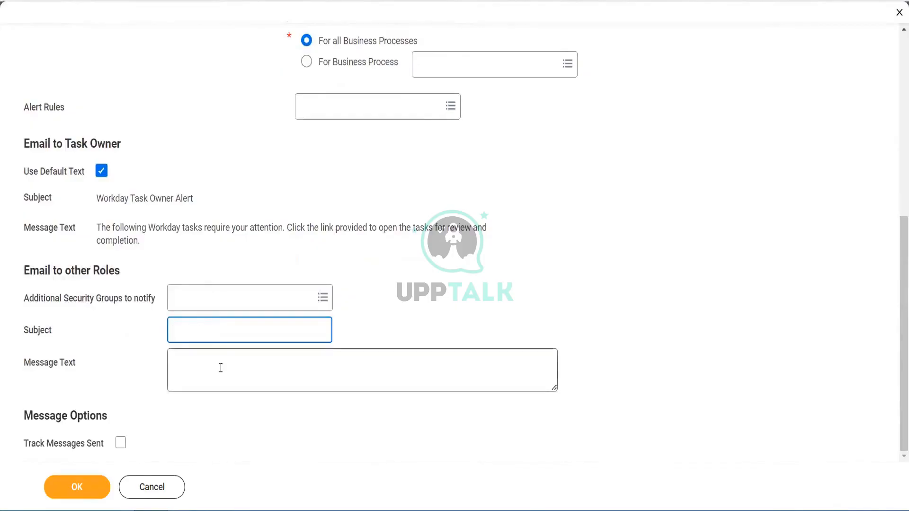
pyautogui.click(219, 368)
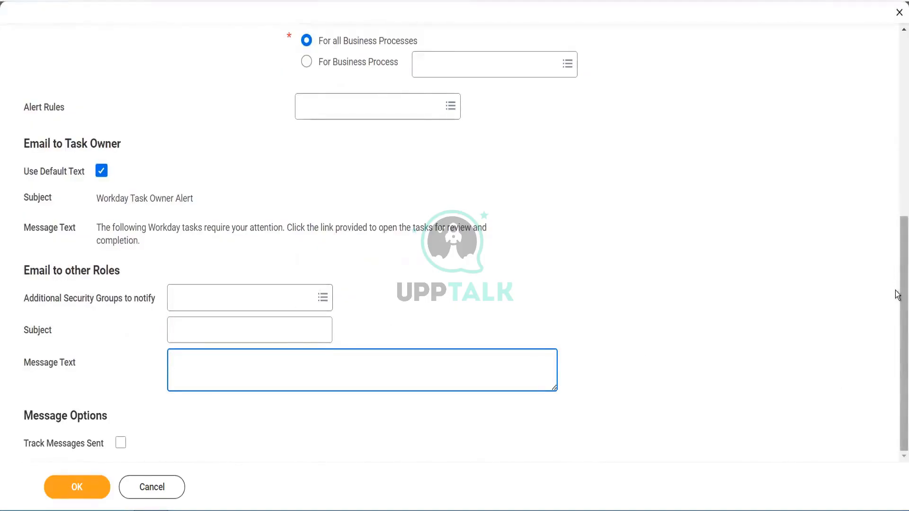
pyautogui.scroll(8, 568, 260)
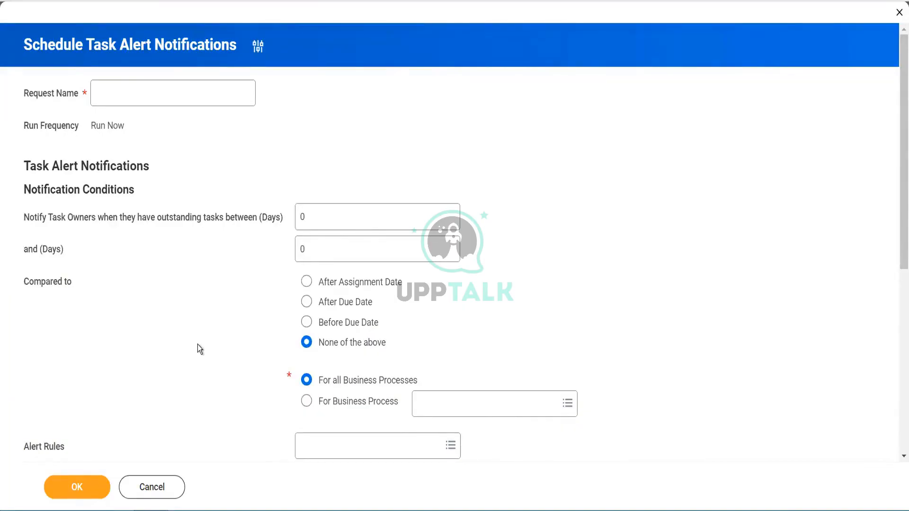
pyautogui.click(174, 487)
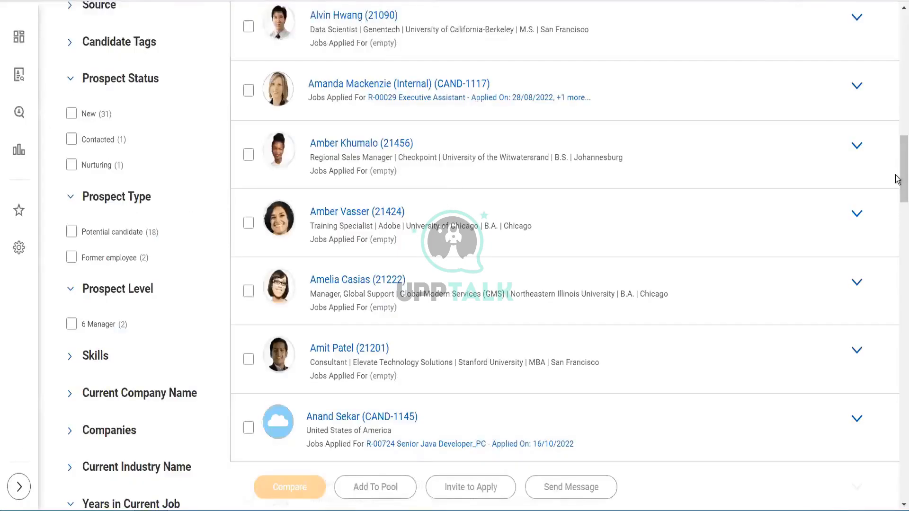
# - Search for and open the Configure Alert task
pyautogui.moveTo(897, 36); pyautogui.dragTo(898, 4)
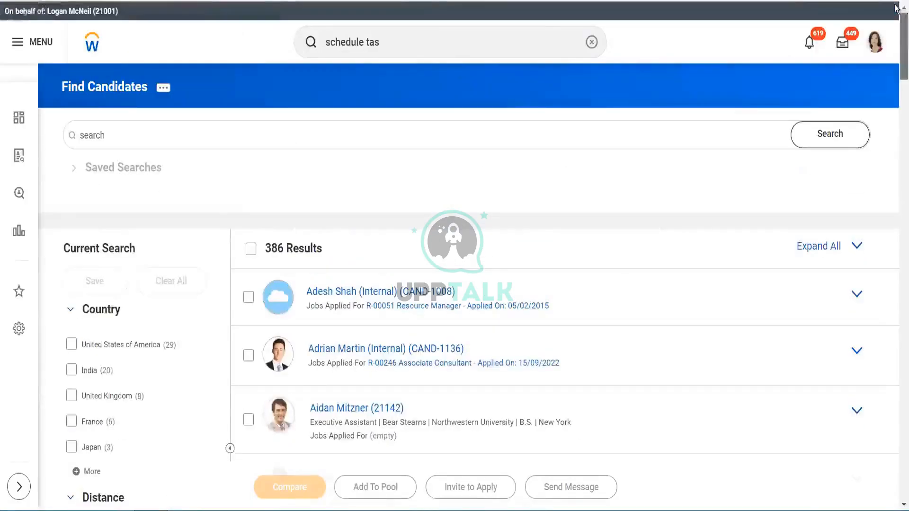
pyautogui.click(400, 43)
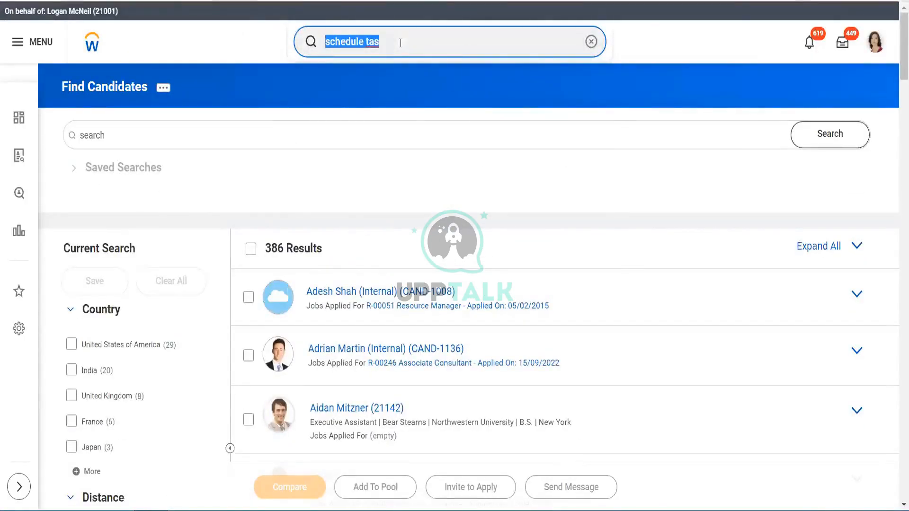
pyautogui.write('configure ')
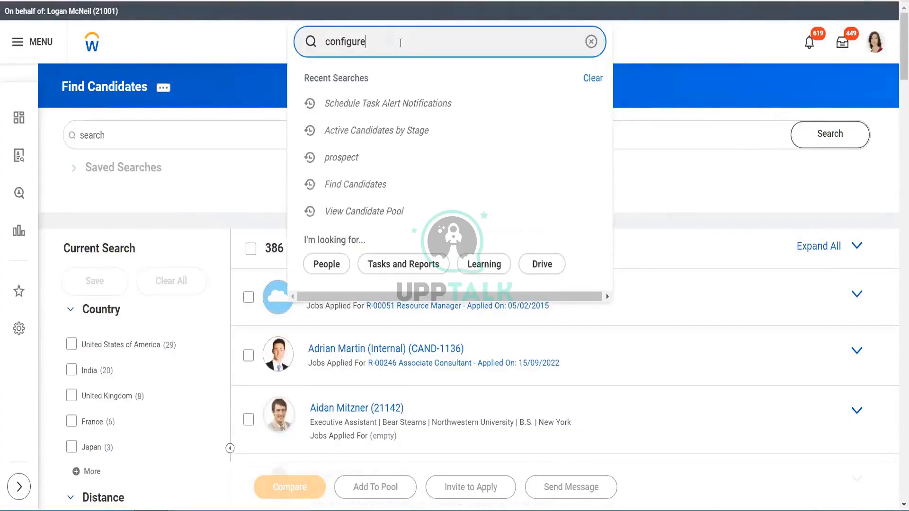
pyautogui.write('aler')
pyautogui.click(381, 82)
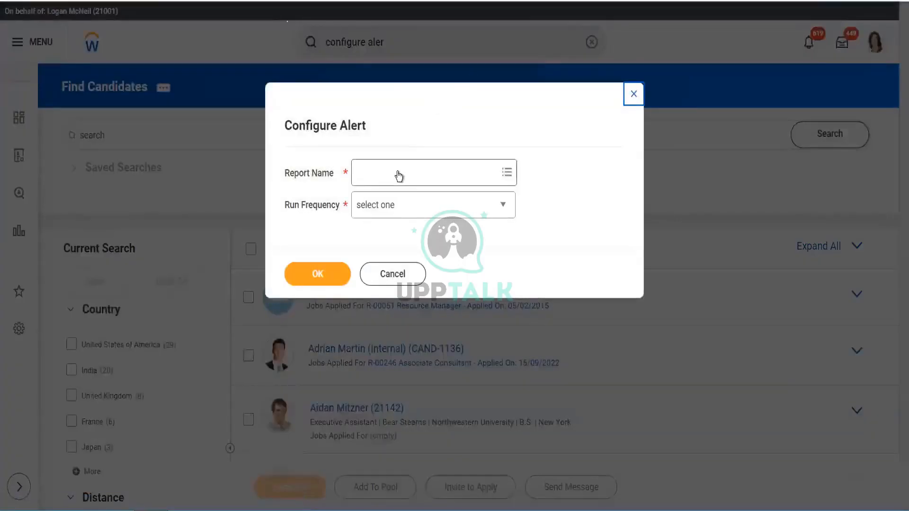
# - Search the report list for mana and select Manage Enrollments as the alert's report name
pyautogui.click(399, 171)
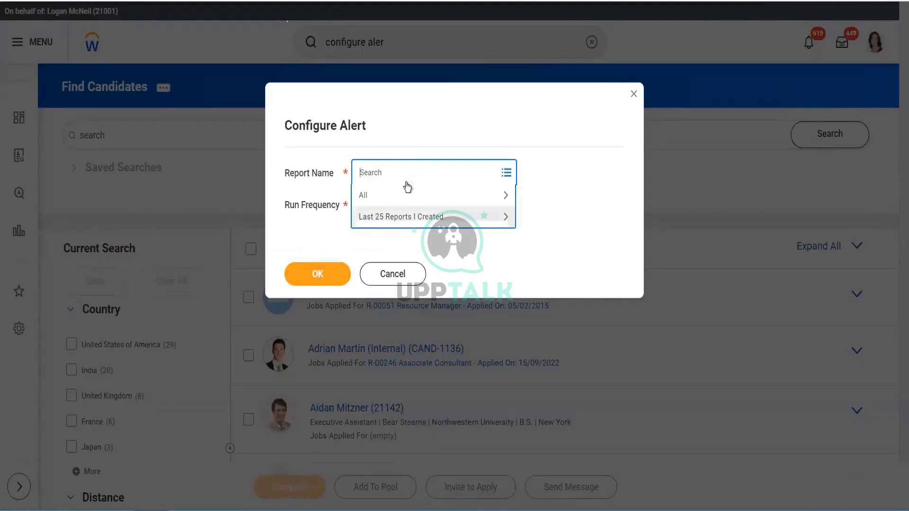
pyautogui.click(401, 196)
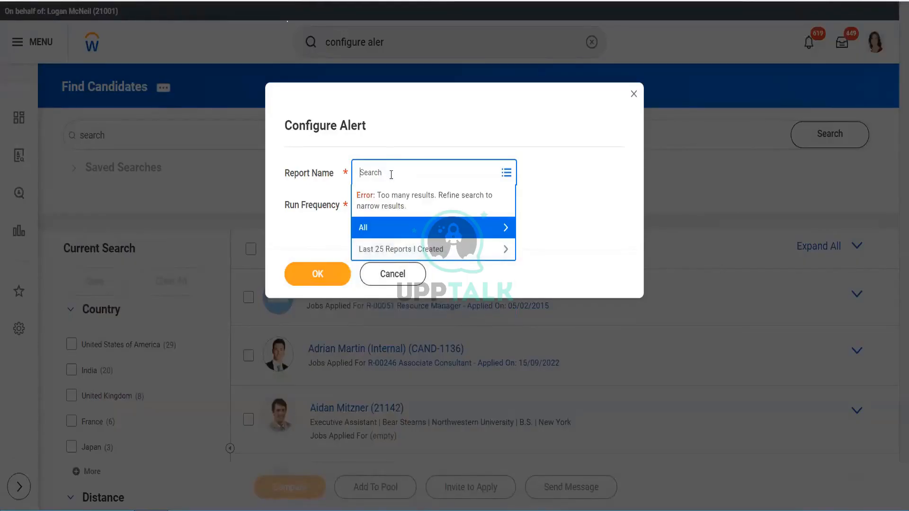
pyautogui.write('manage')
pyautogui.press('Return')
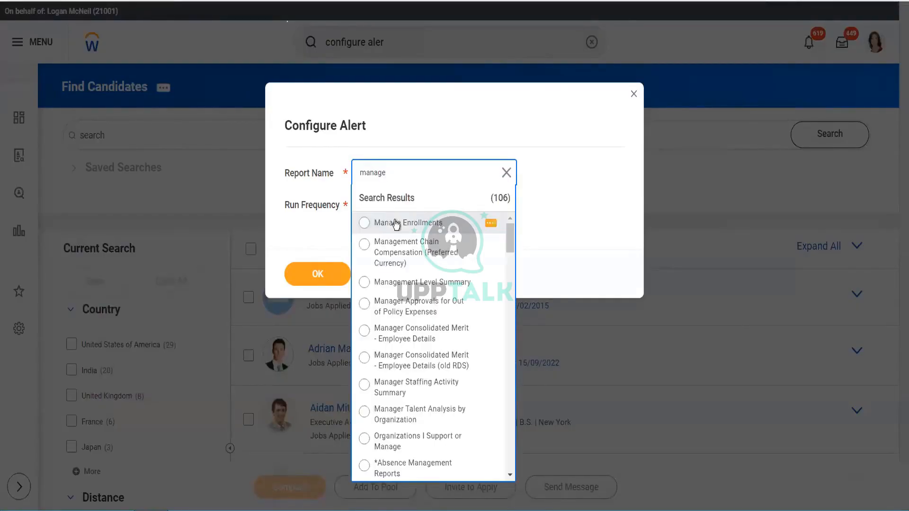
pyautogui.click(388, 221)
pyautogui.click(317, 274)
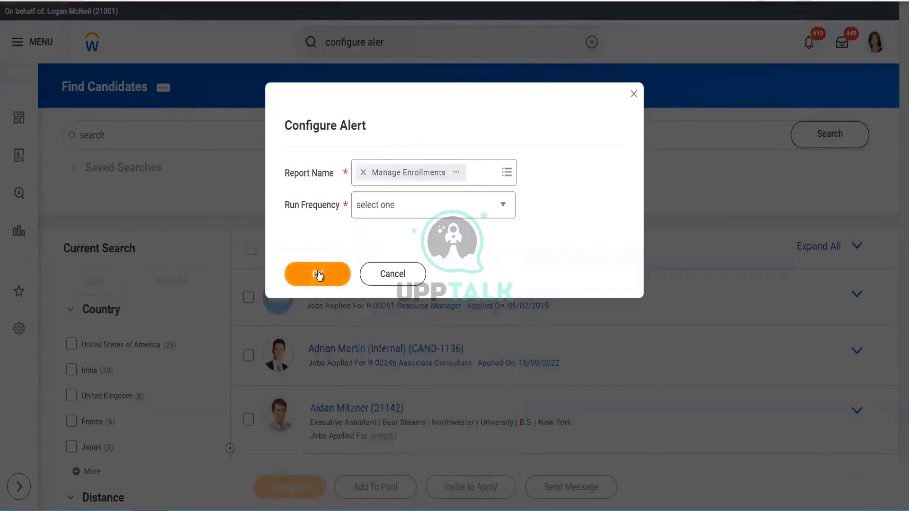
# - Set the alert's run frequency to Run Now and confirm the dialog
pyautogui.click(280, 278)
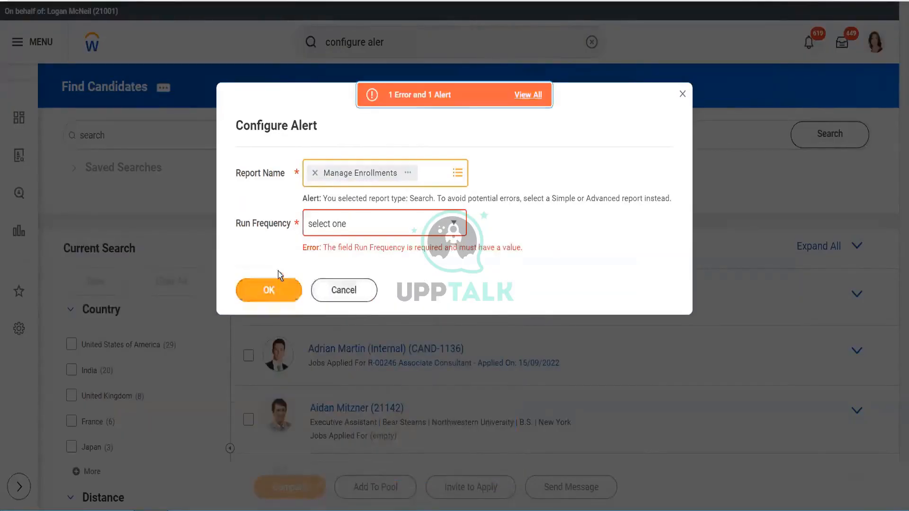
pyautogui.click(342, 228)
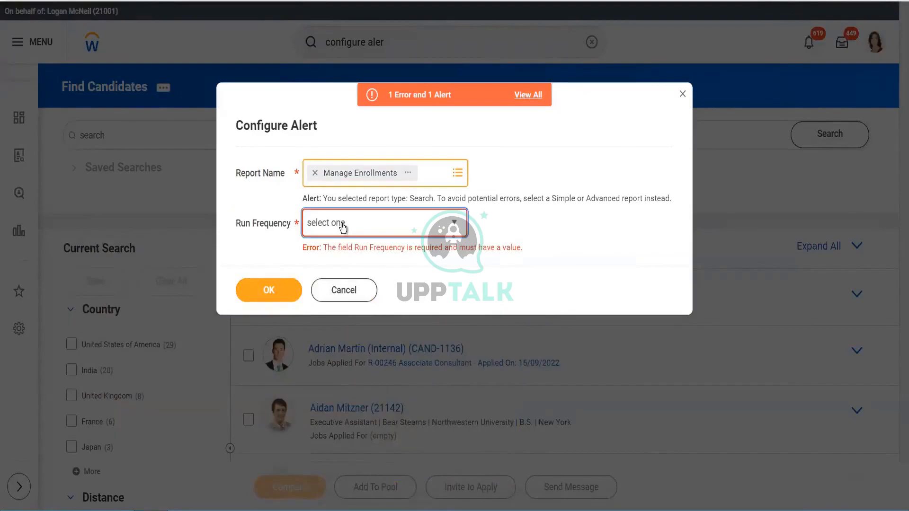
pyautogui.click(338, 269)
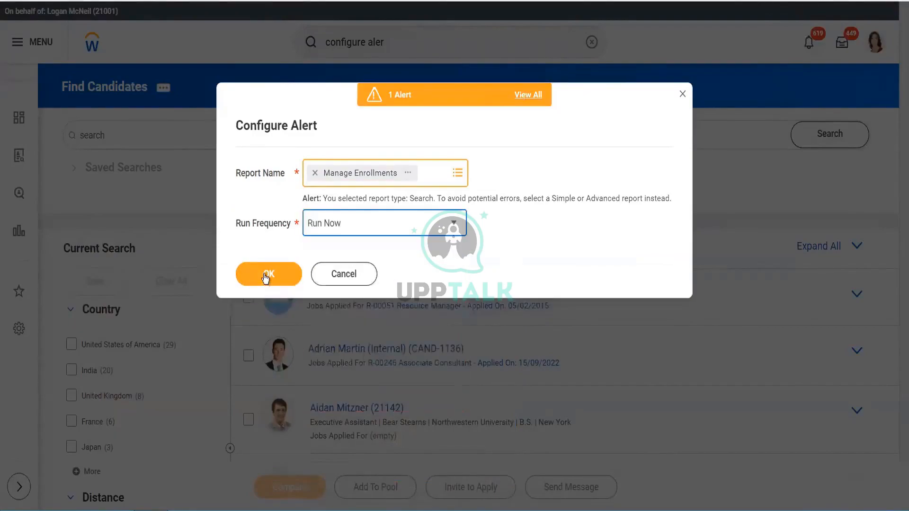
pyautogui.click(263, 274)
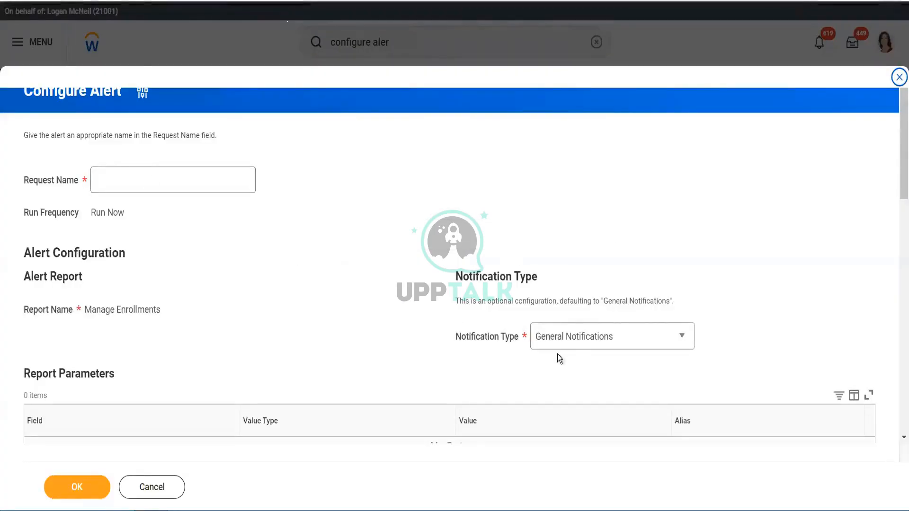
# - Review the Notification Type options and scroll through the Configure Alert form's recipient, subject and body sections
pyautogui.click(561, 337)
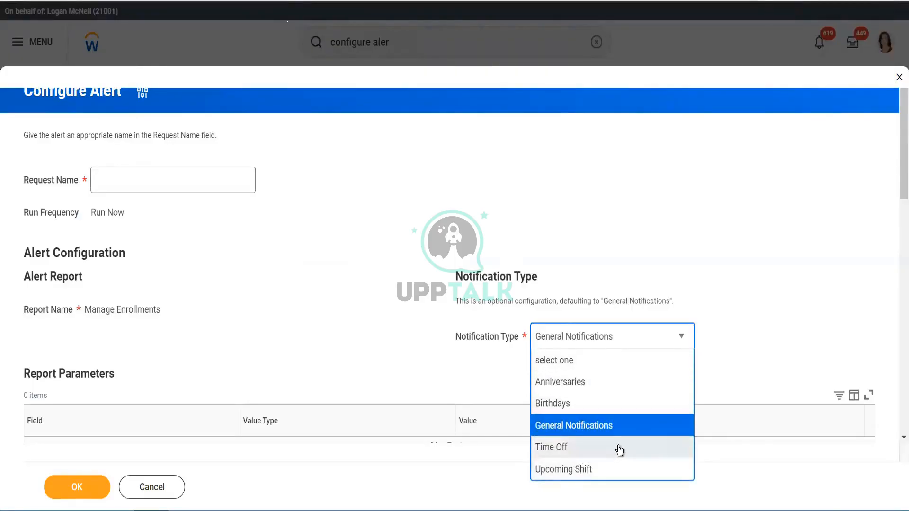
pyautogui.click(331, 330)
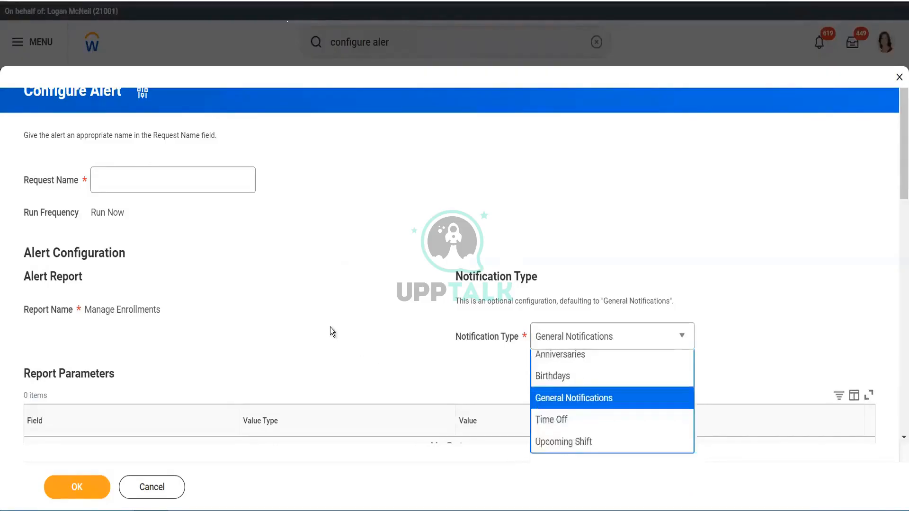
pyautogui.moveTo(897, 162); pyautogui.dragTo(898, 239)
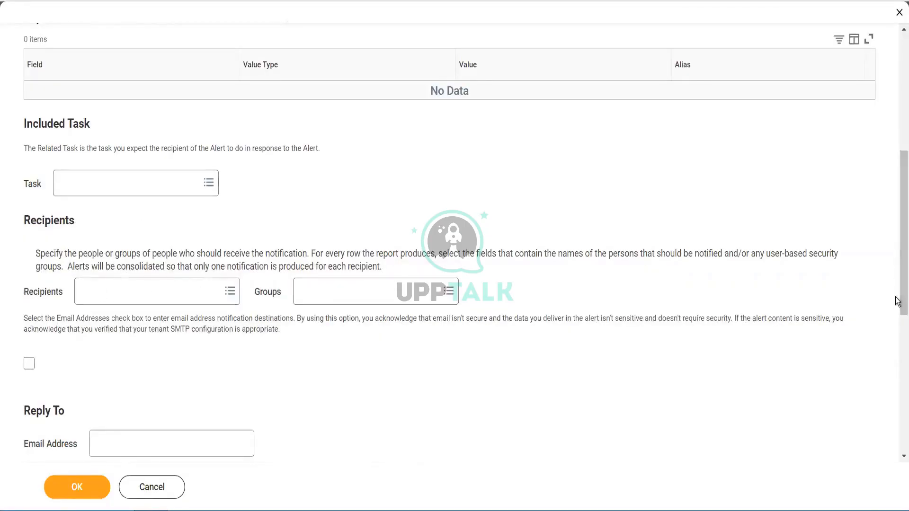
pyautogui.scroll(-5, 898, 331)
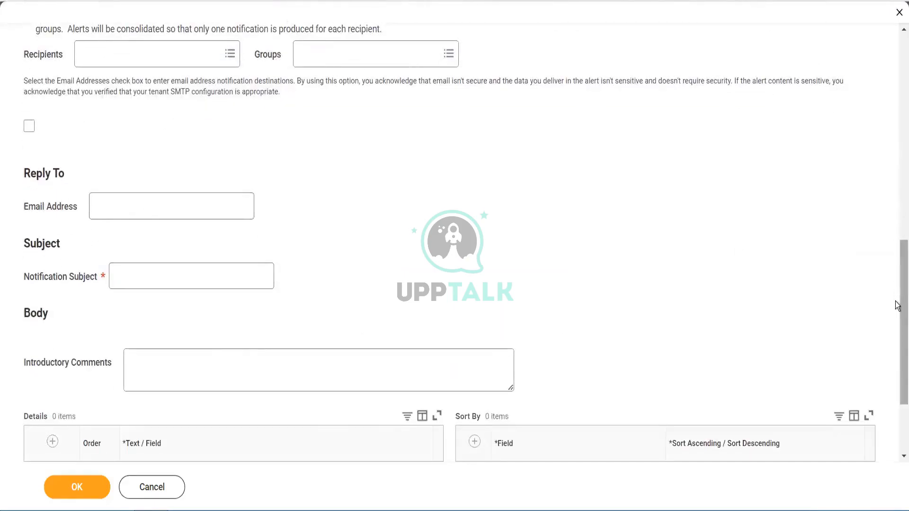
pyautogui.scroll(-3, 897, 462)
pyautogui.scroll(12, 886, 161)
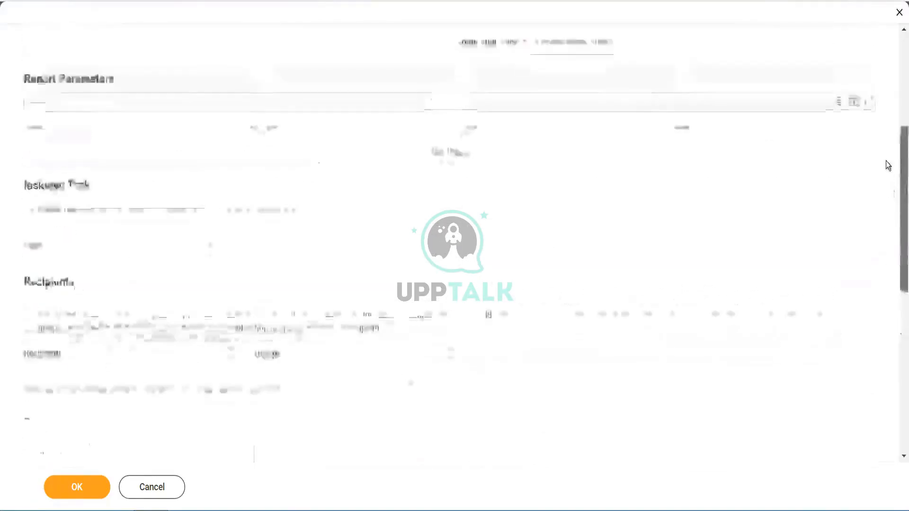
# - Reopen the Notification Type and Task choices, then cancel the Configure Alert form
pyautogui.click(588, 178)
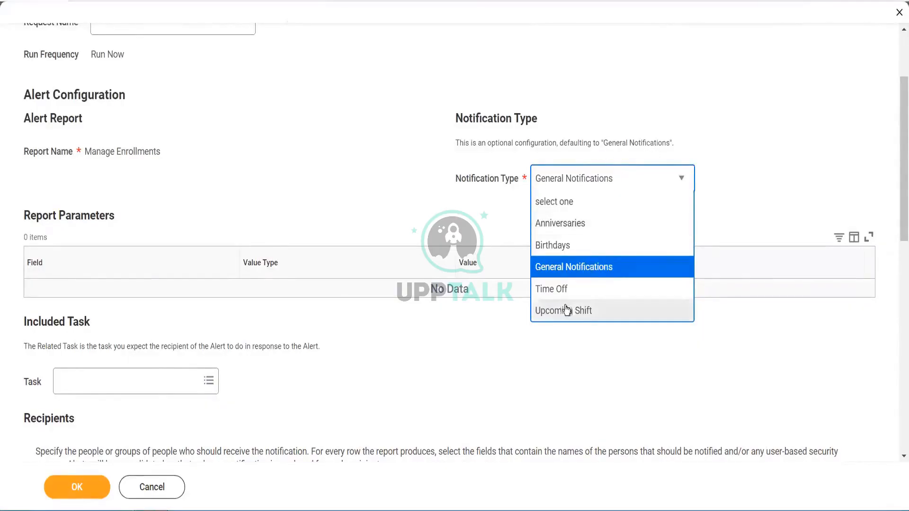
pyautogui.click(530, 374)
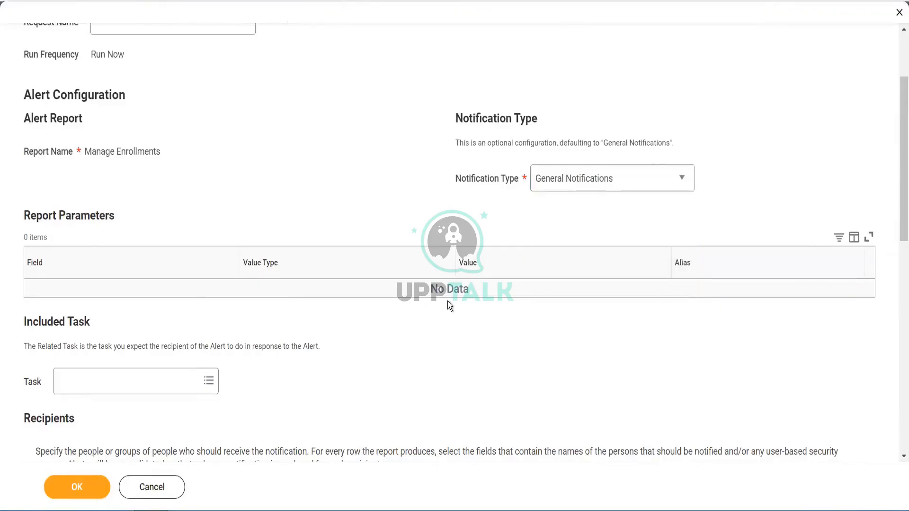
pyautogui.click(101, 382)
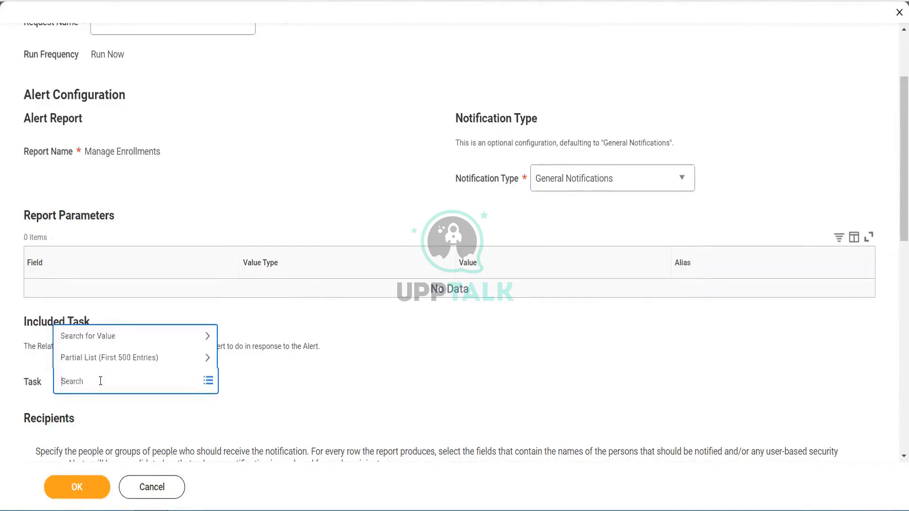
pyautogui.click(373, 374)
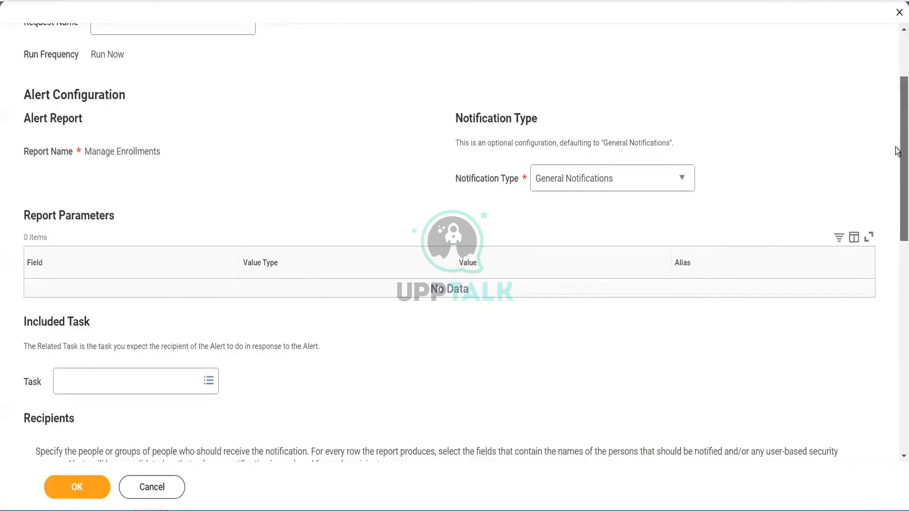
pyautogui.scroll(3, 897, 152)
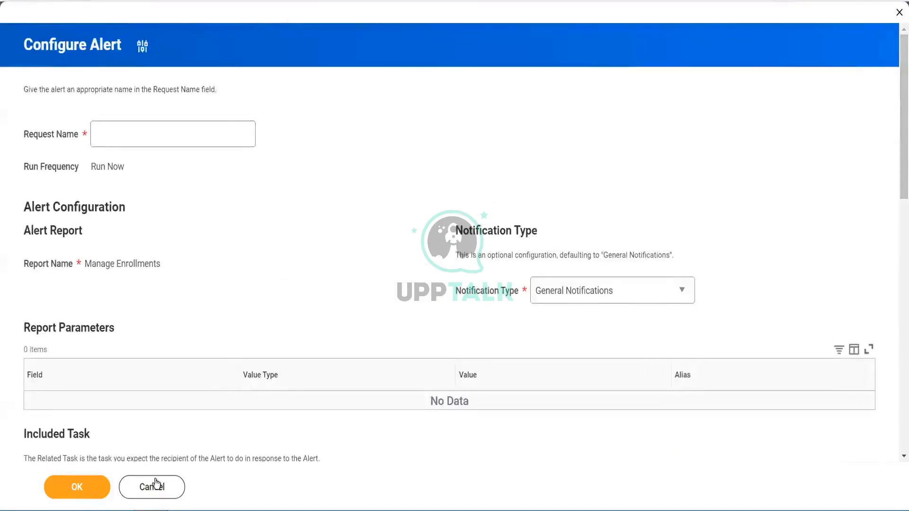
pyautogui.click(603, 283)
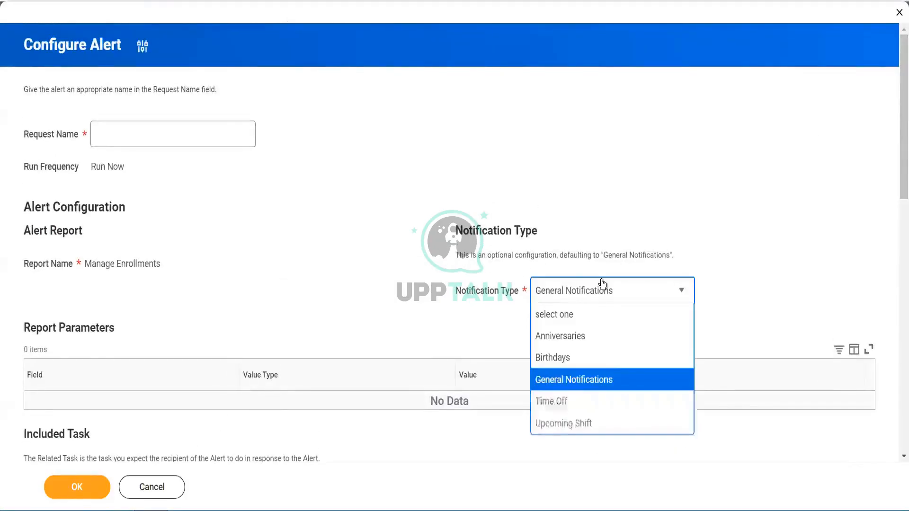
pyautogui.click(352, 293)
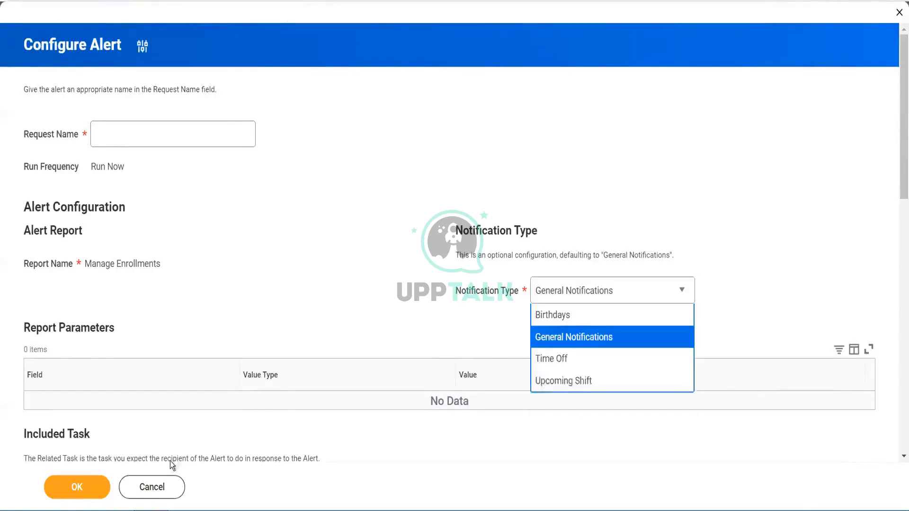
pyautogui.click(141, 493)
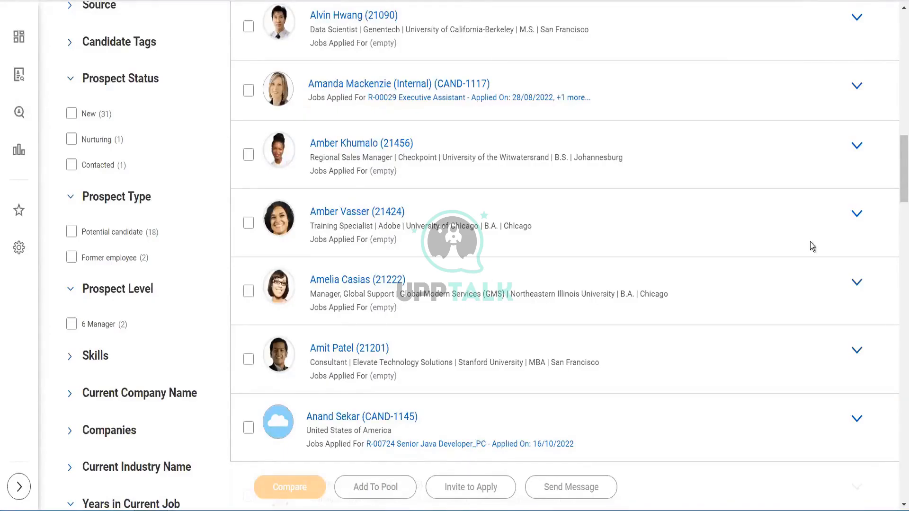
# - Switch to the Candidates presentation and present slide 5, stepping back one slide and forward again
pyautogui.moveTo(896, 180); pyautogui.dragTo(900, 57)
pyautogui.hotkey('alt', 'Tab')
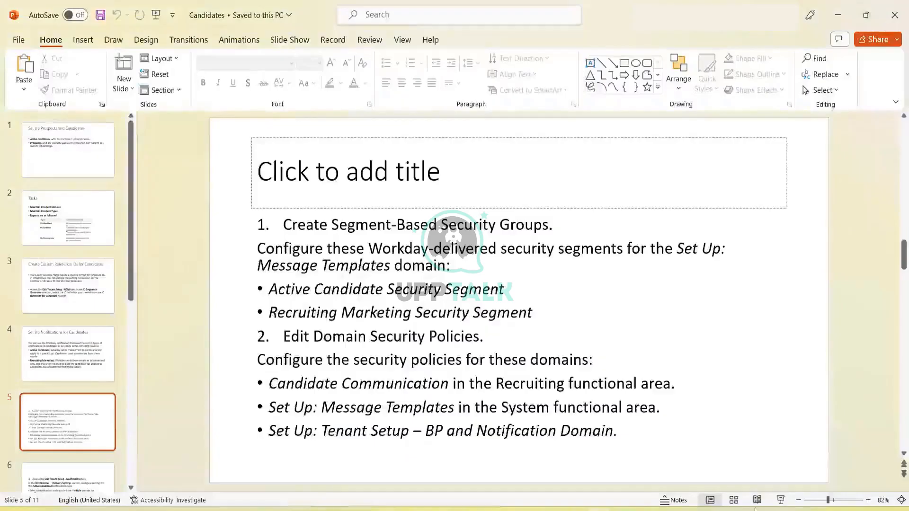
pyautogui.click(780, 500)
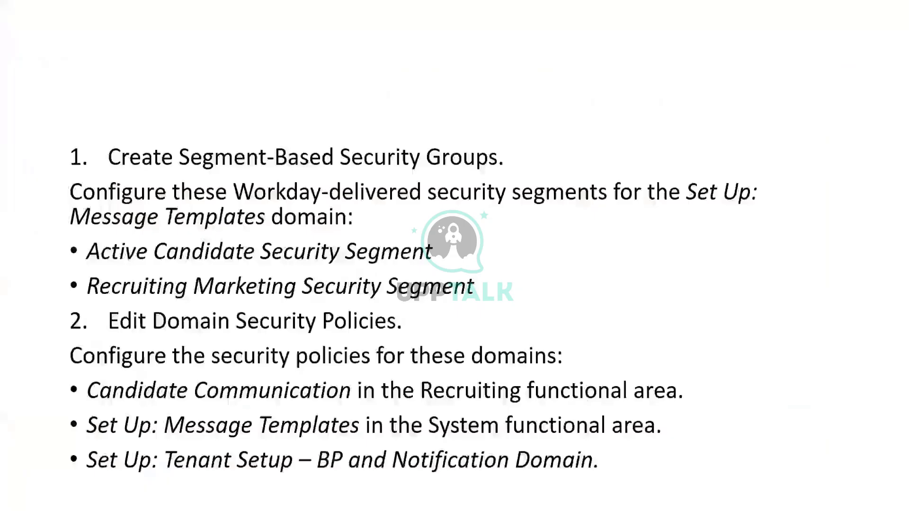
pyautogui.press('Left')
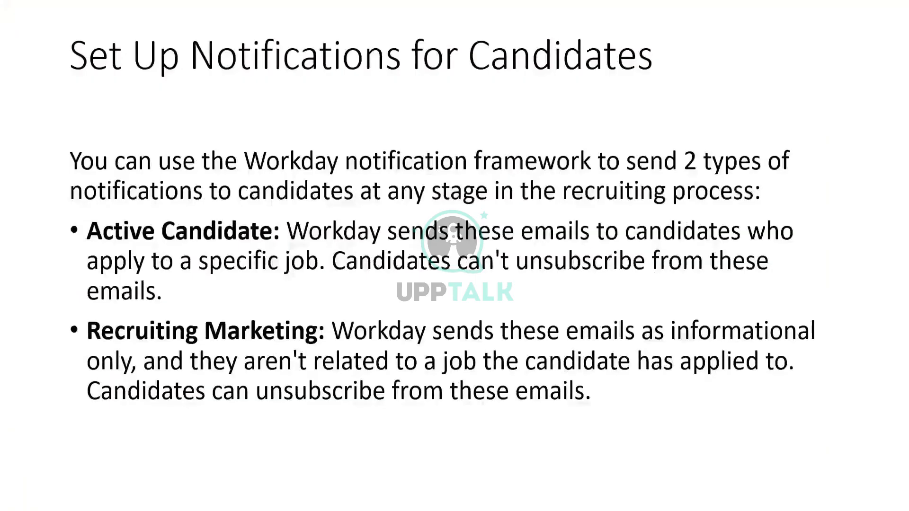
pyautogui.press('Right')
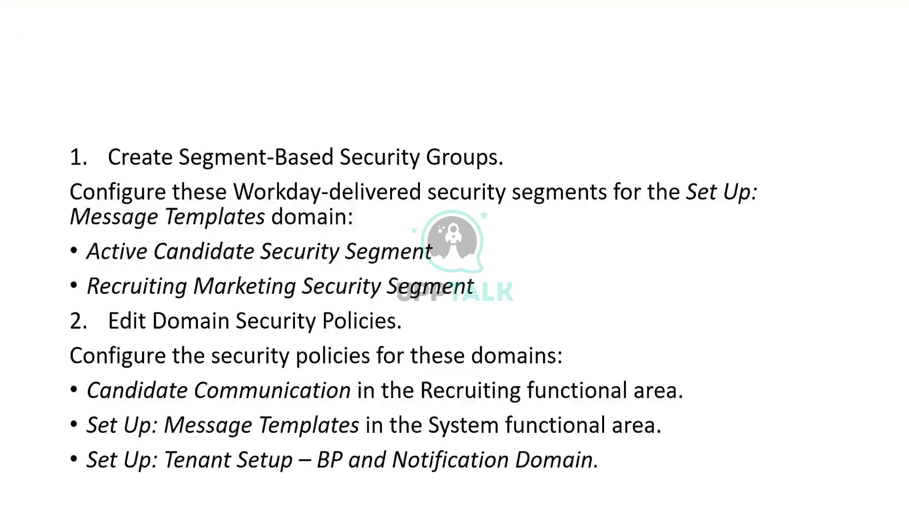
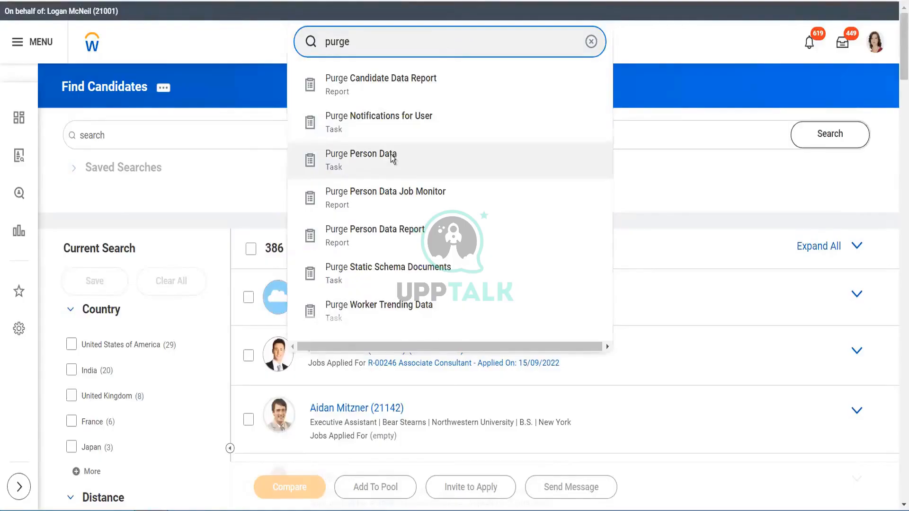
# - Open the Purge Person Data task and choose Purge Candidate Data Report as the population to purge, then confirm
pyautogui.click(392, 159)
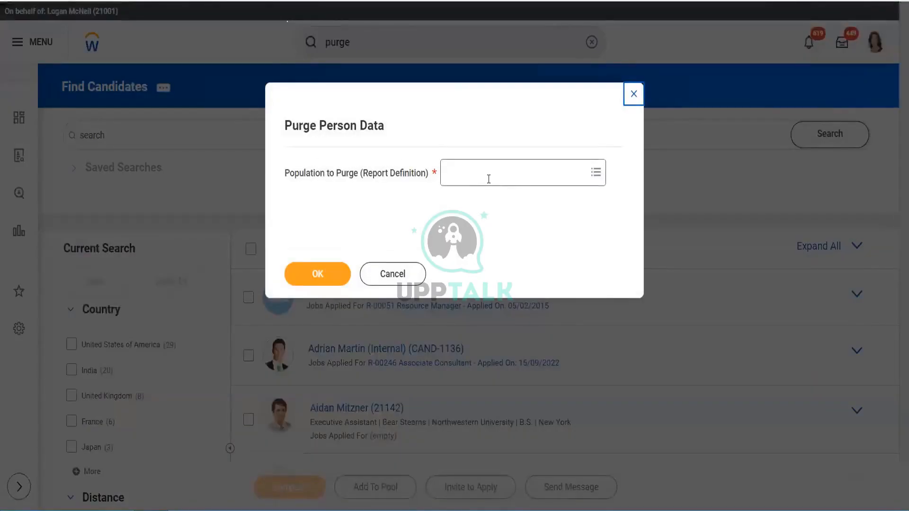
pyautogui.click(486, 183)
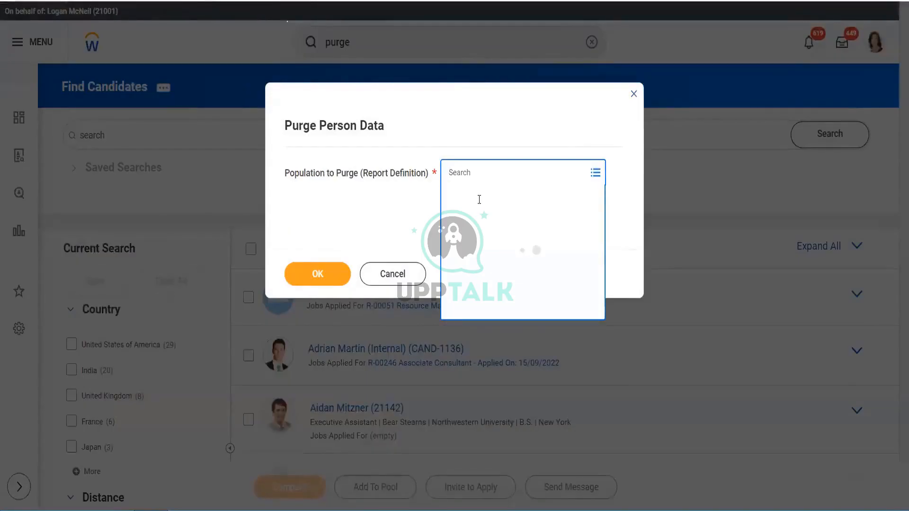
pyautogui.click(477, 216)
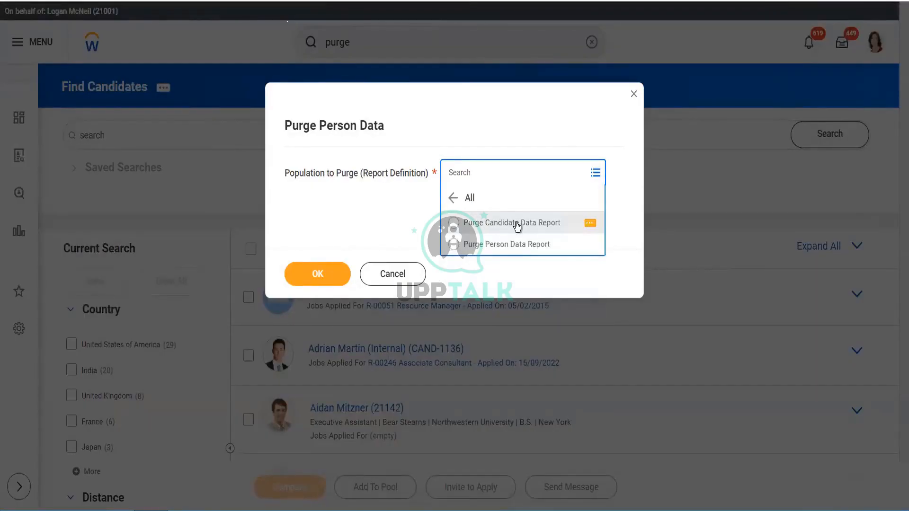
pyautogui.click(517, 223)
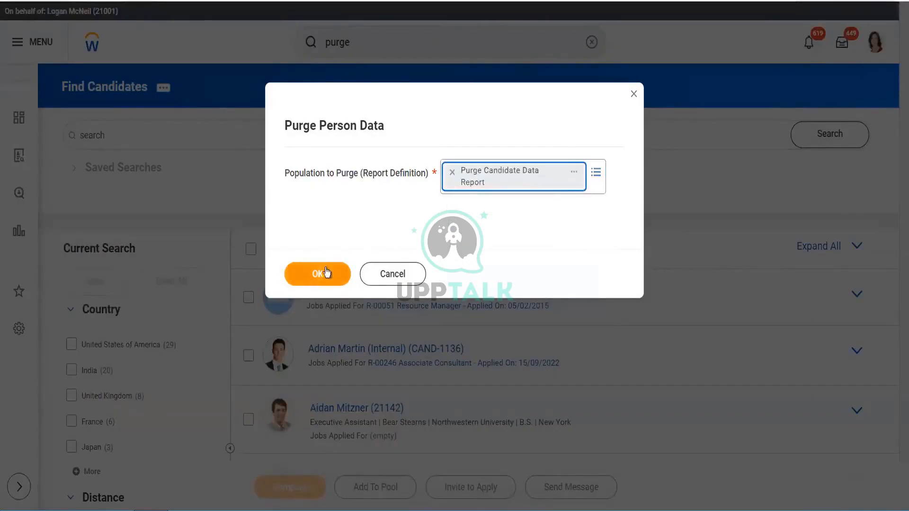
pyautogui.click(326, 268)
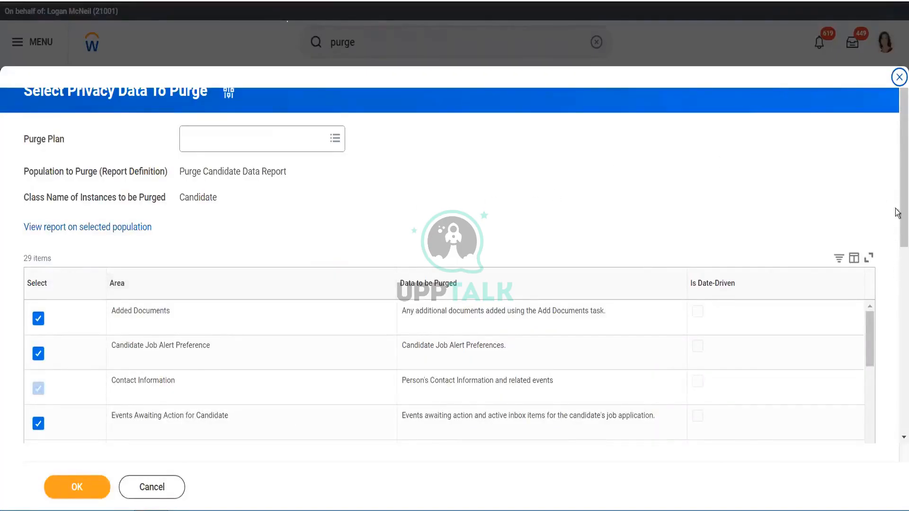
# - Scroll through the Select Privacy Data To Purge list of areas and the custom object and date options
pyautogui.scroll(-5, 897, 198)
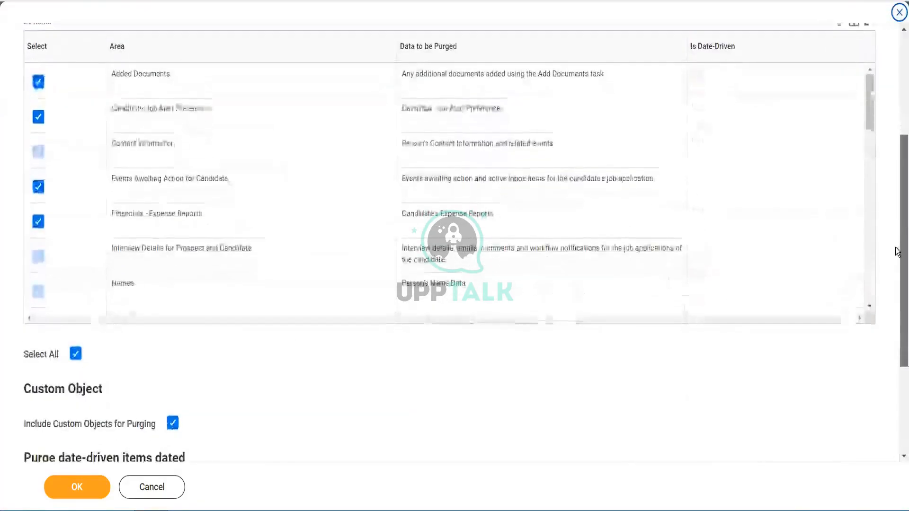
pyautogui.scroll(1, 897, 213)
pyautogui.moveTo(895, 210); pyautogui.dragTo(895, 213)
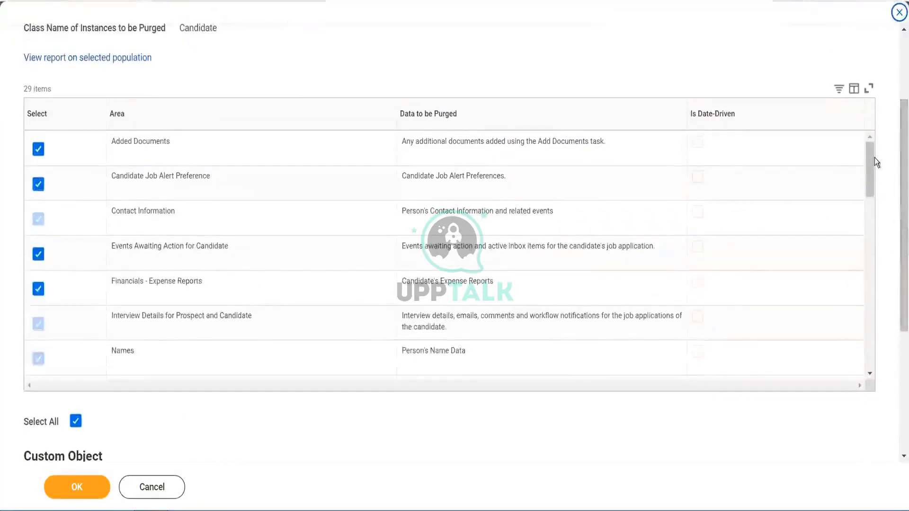
pyautogui.moveTo(870, 174); pyautogui.dragTo(896, 330)
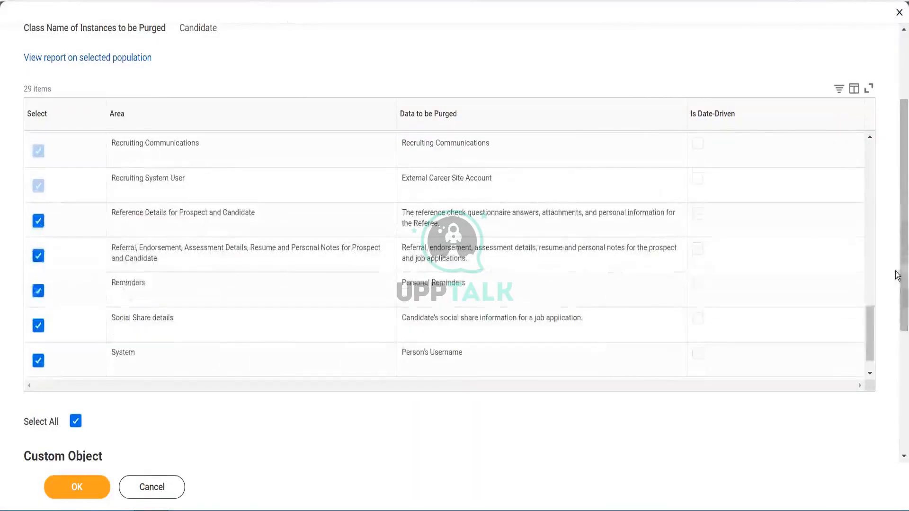
pyautogui.moveTo(871, 339)
pyautogui.mouseDown()
pyautogui.moveTo(869, 317)
pyautogui.moveTo(870, 344)
pyautogui.mouseUp()
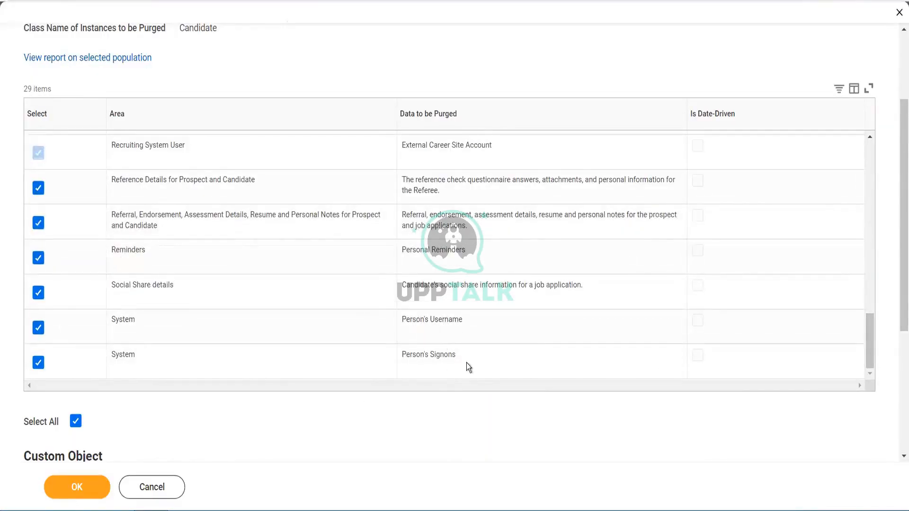
pyautogui.moveTo(870, 347); pyautogui.dragTo(850, 185)
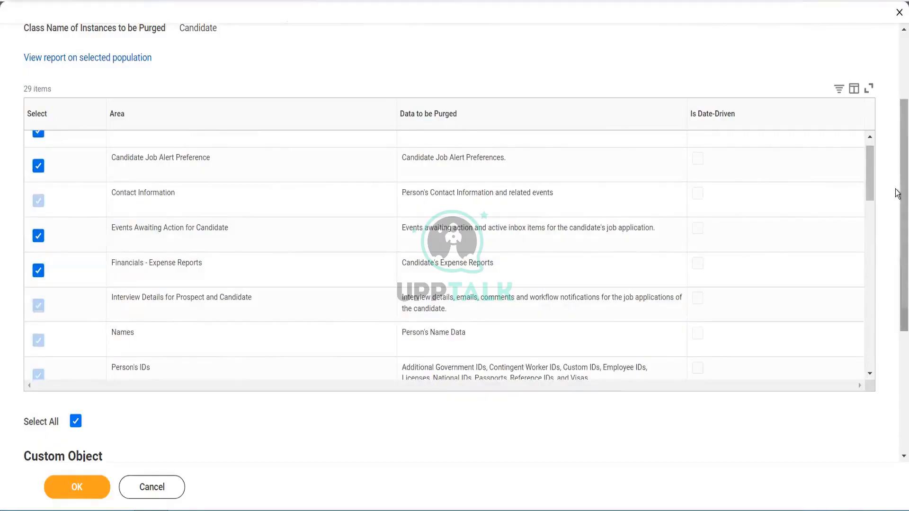
pyautogui.moveTo(897, 193); pyautogui.dragTo(897, 293)
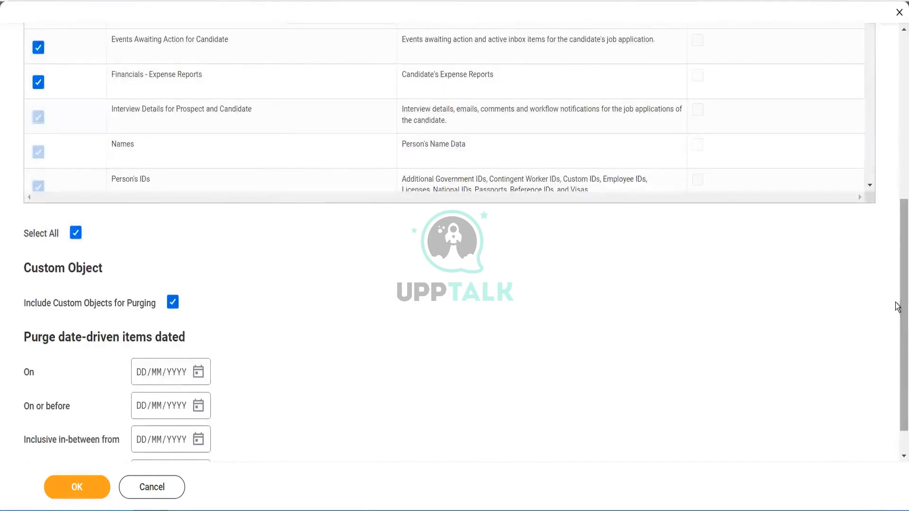
pyautogui.moveTo(898, 307); pyautogui.dragTo(875, 10)
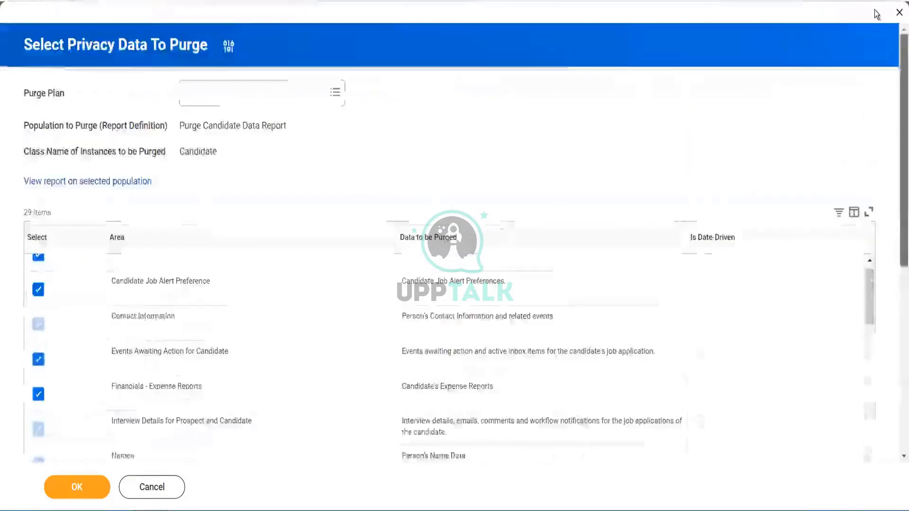
# - Open the Purge Plan choices, view the report on the selected population, and cancel the reopened purge dialog
pyautogui.click(259, 93)
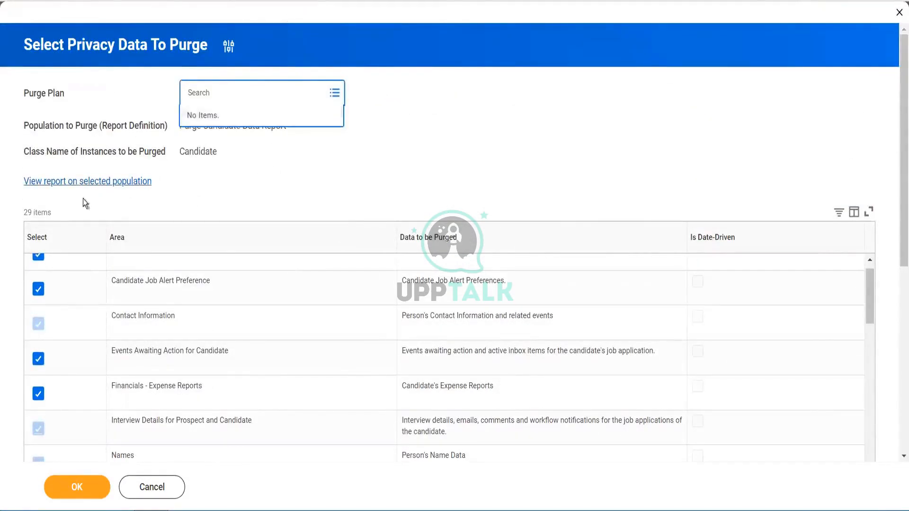
pyautogui.click(84, 183)
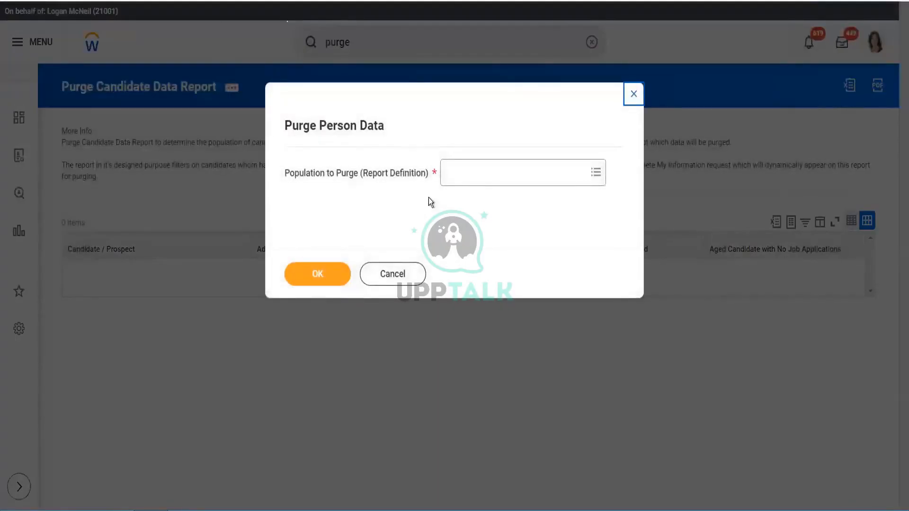
pyautogui.click(373, 275)
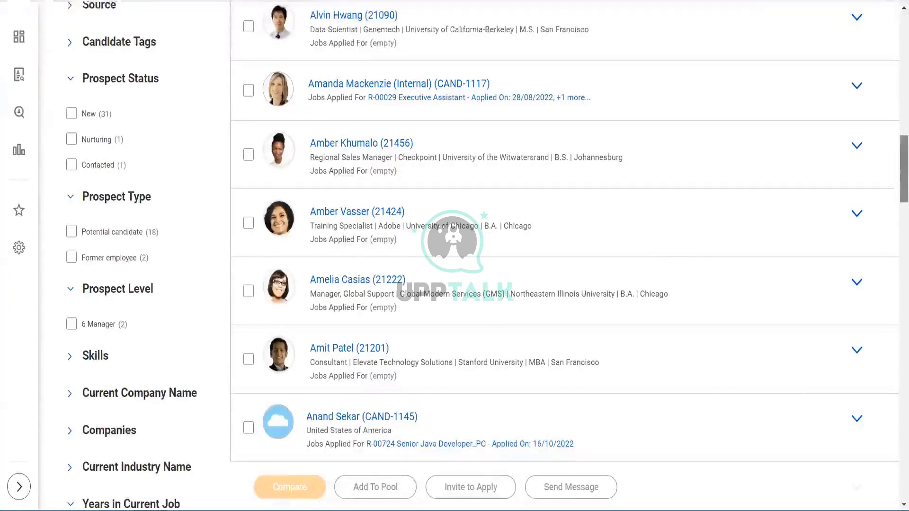
# - Search for purge again, open Purge Person Data, and run it with Purge Person Data Report as the population
pyautogui.moveTo(904, 157); pyautogui.dragTo(901, 7)
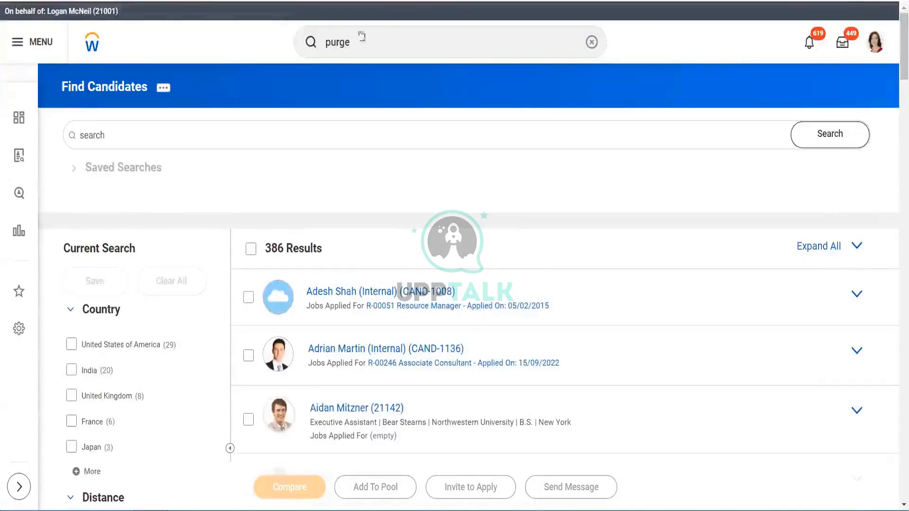
pyautogui.click(397, 42)
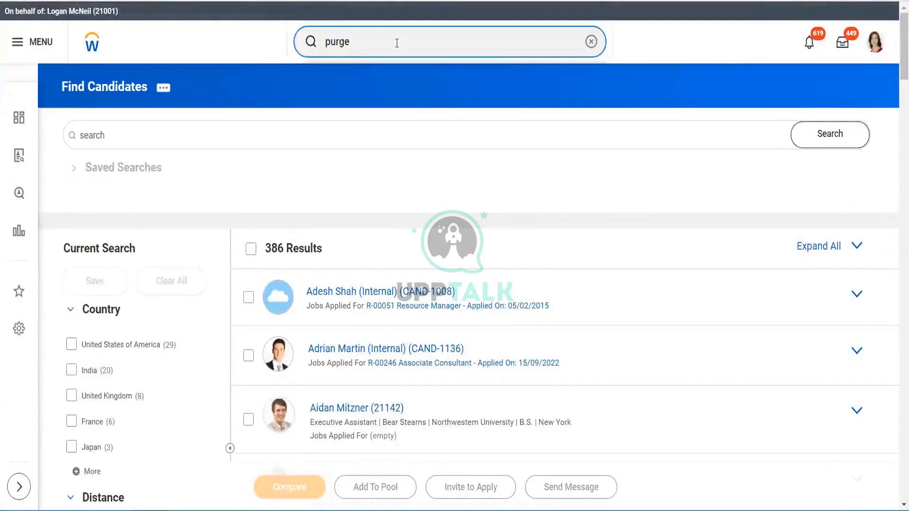
pyautogui.press('BackSpace')
pyautogui.write('e')
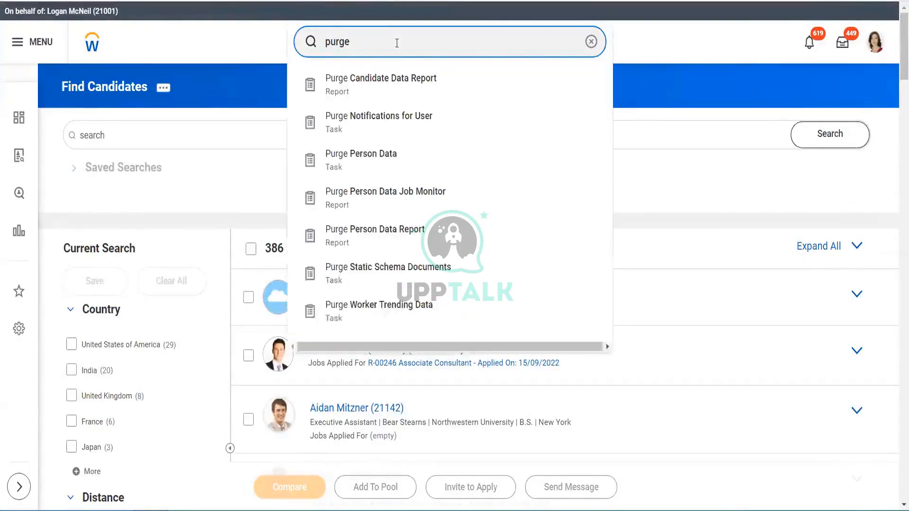
pyautogui.click(379, 161)
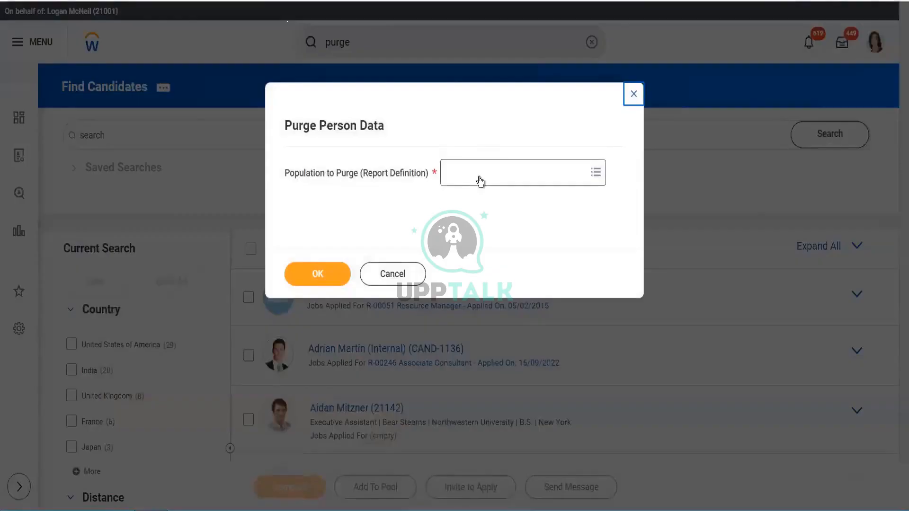
pyautogui.click(480, 177)
pyautogui.click(481, 177)
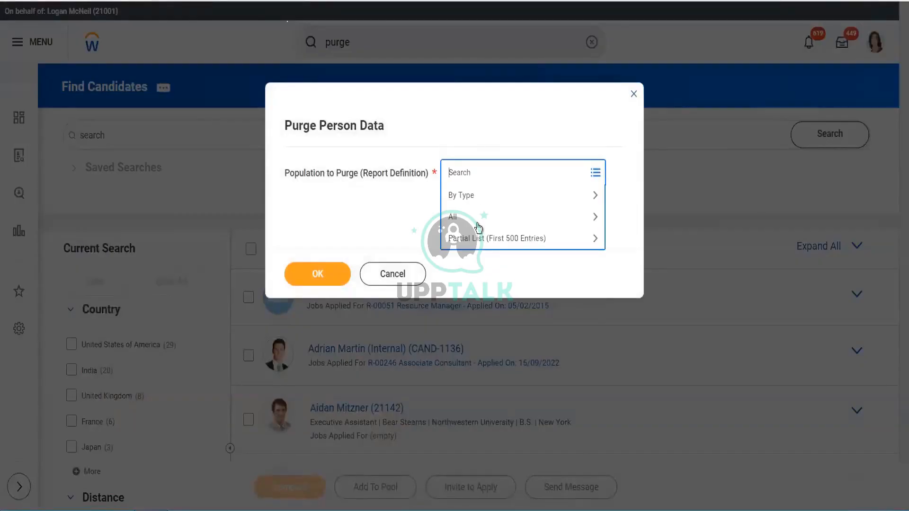
pyautogui.click(477, 224)
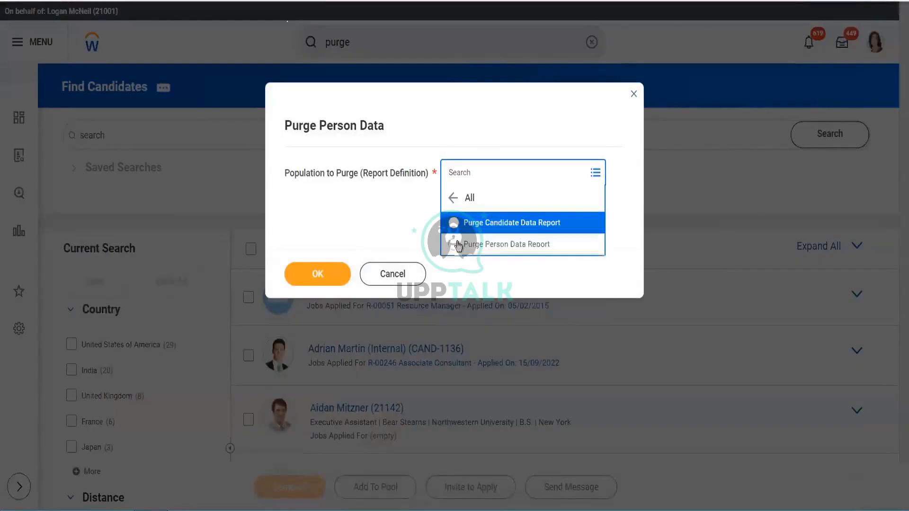
pyautogui.click(529, 244)
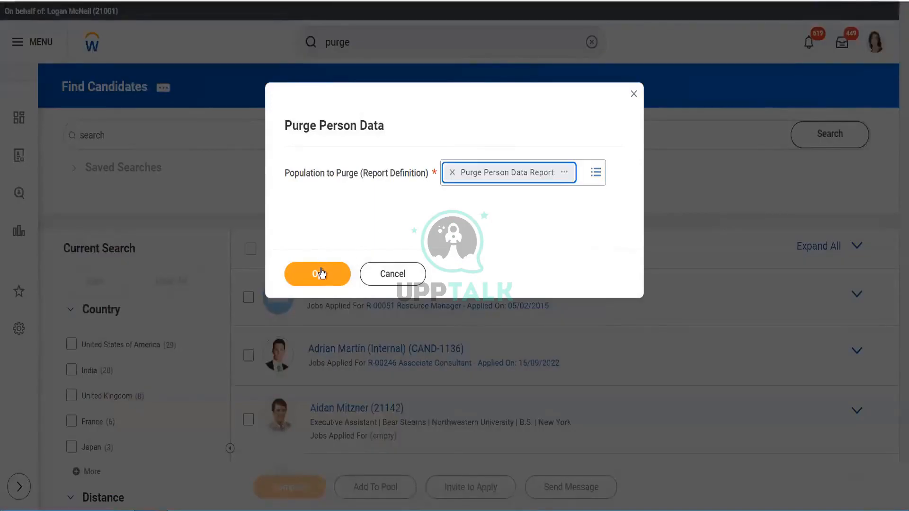
pyautogui.click(320, 275)
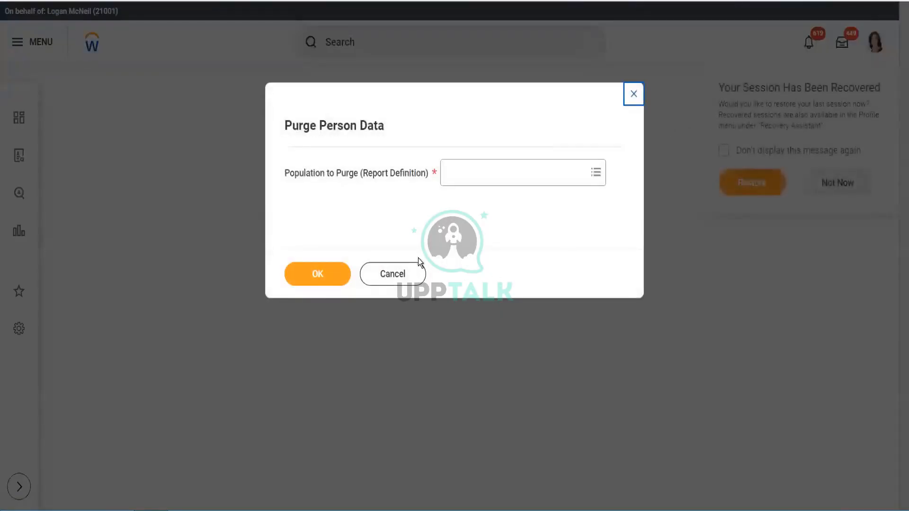
# - Cancel the Purge Person Data dialog and return to the Find Candidates page
pyautogui.click(402, 277)
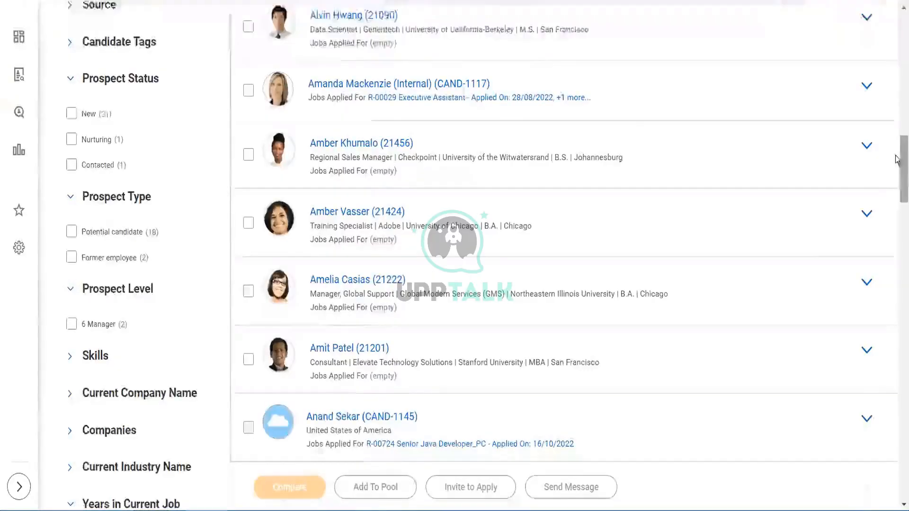
pyautogui.moveTo(903, 160); pyautogui.dragTo(902, 34)
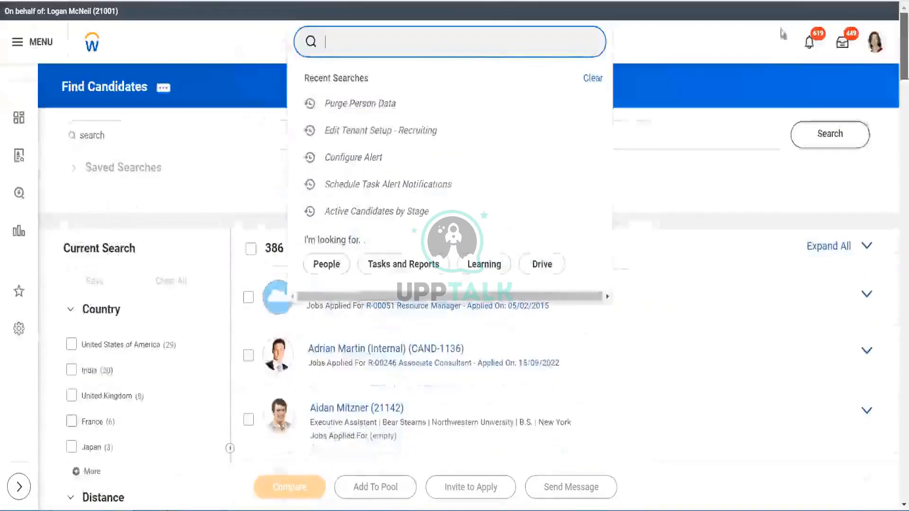
pyautogui.click(410, 44)
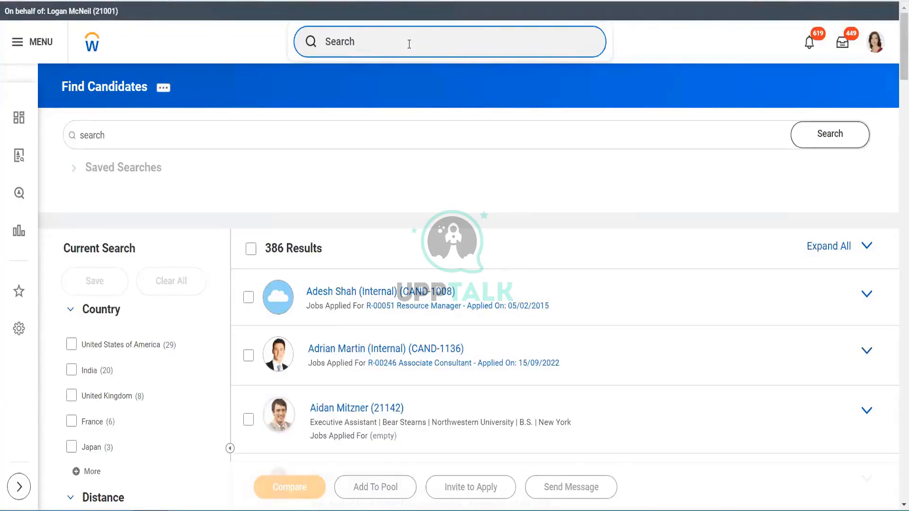
pyautogui.click(91, 48)
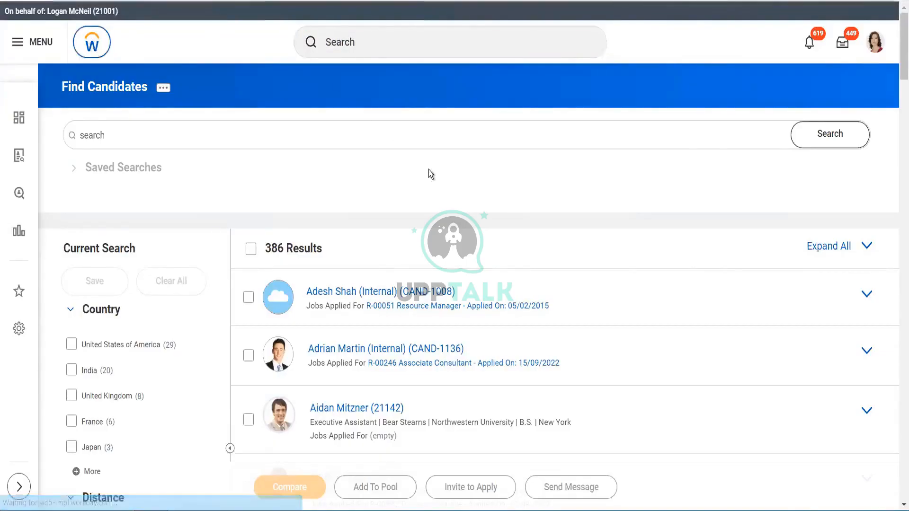
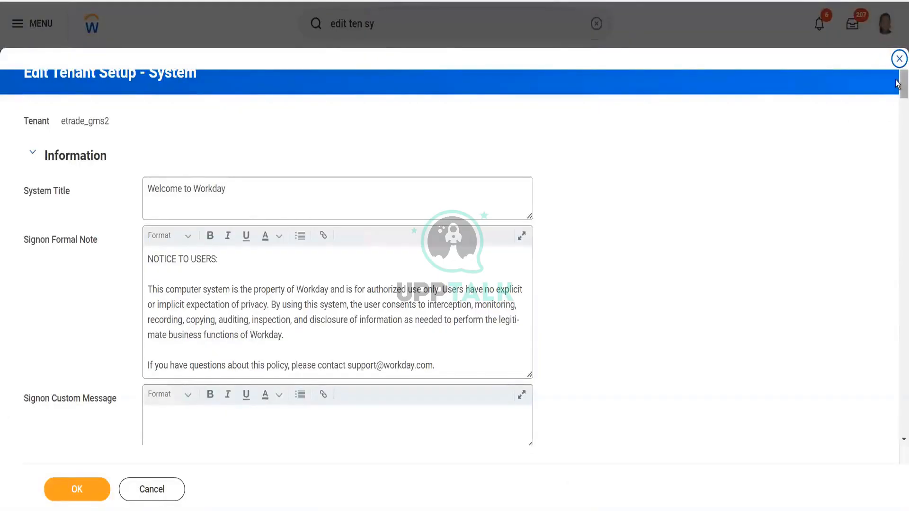
# - Expand and review the Selected Objects for Activity Stream list in the system tenant setup
pyautogui.moveTo(896, 84); pyautogui.dragTo(896, 324)
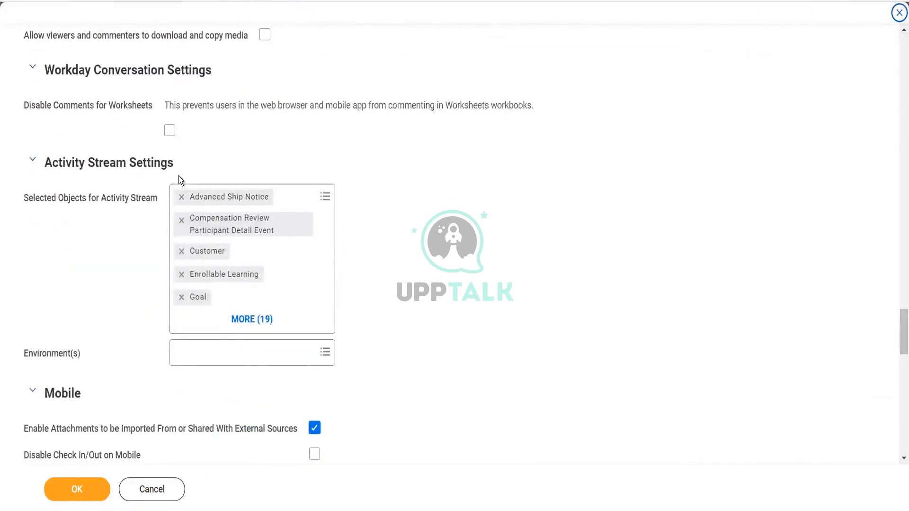
pyautogui.click(246, 320)
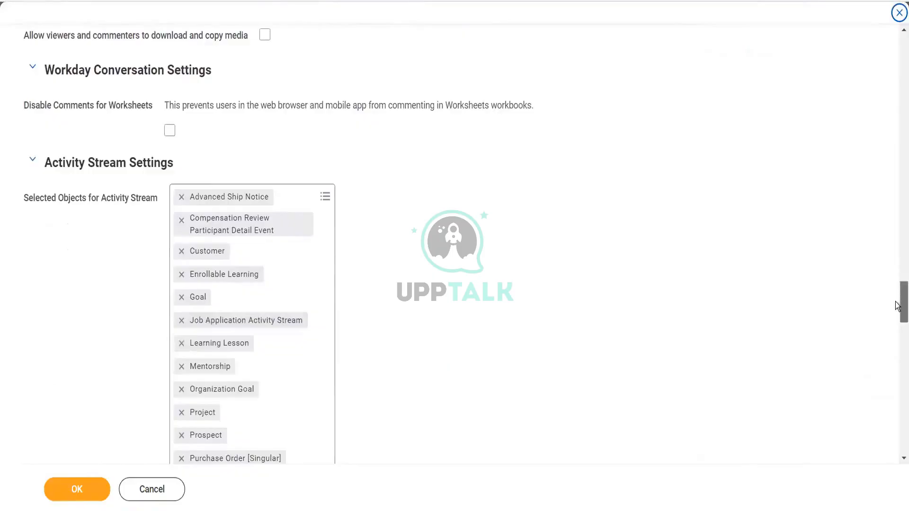
pyautogui.moveTo(901, 301); pyautogui.dragTo(898, 316)
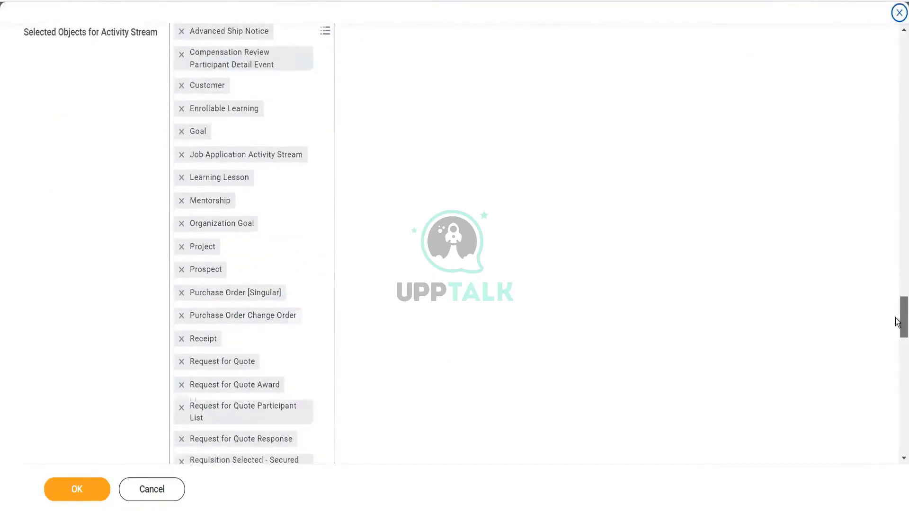
pyautogui.scroll(-2, 899, 312)
pyautogui.scroll(4, 898, 309)
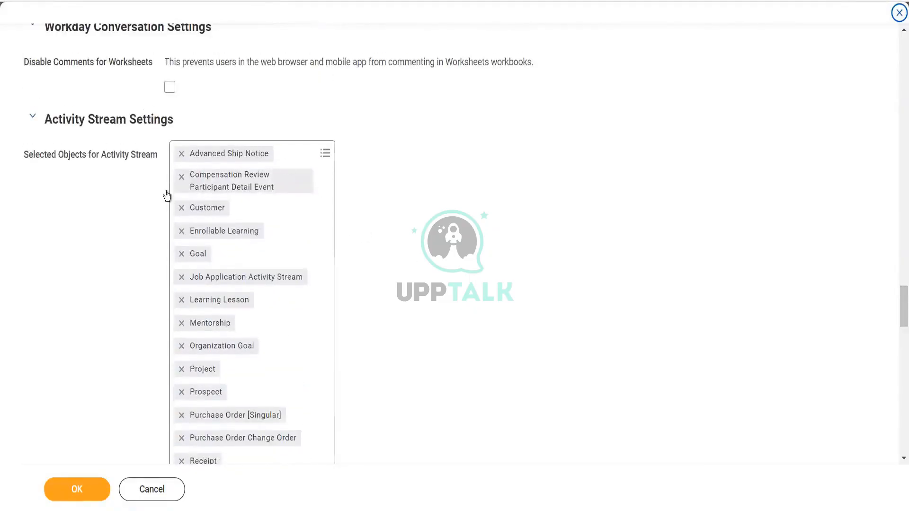
# - Search the activity stream objects for recruit and toggle Student Recruitment on and back off
pyautogui.click(308, 170)
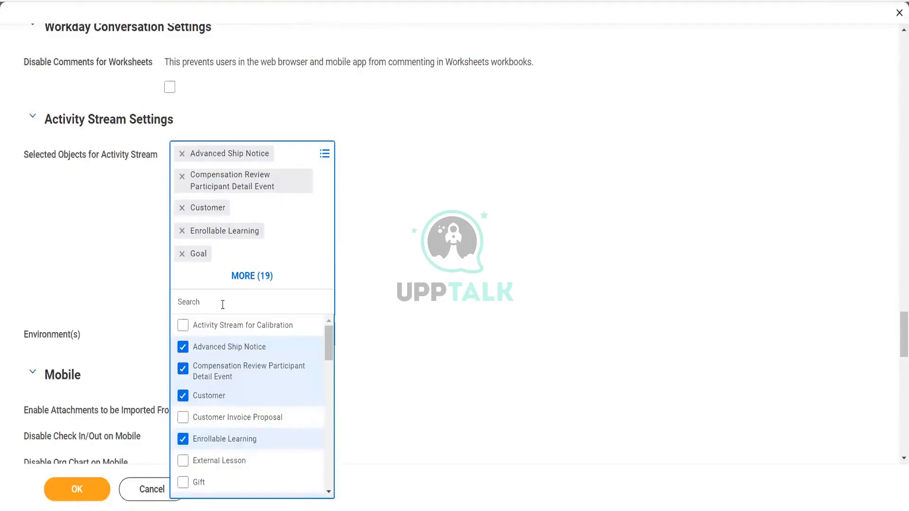
pyautogui.write('recruit')
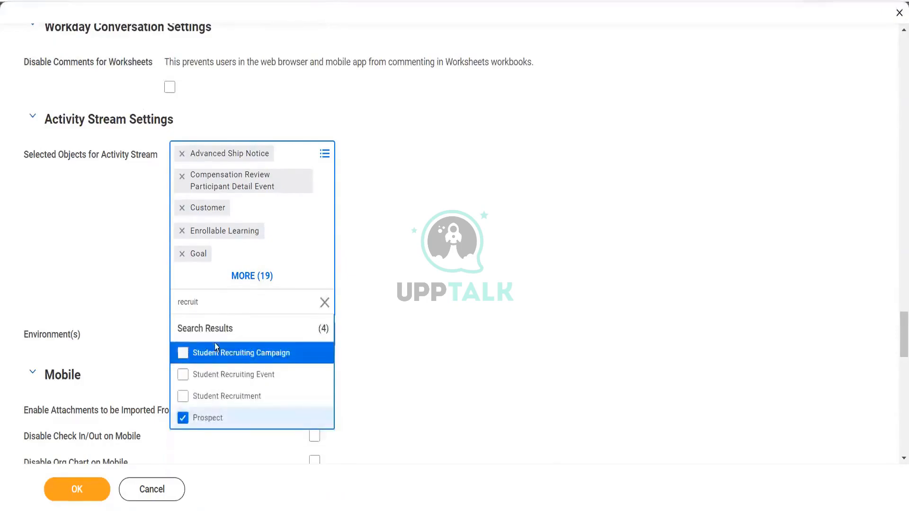
pyautogui.click(229, 405)
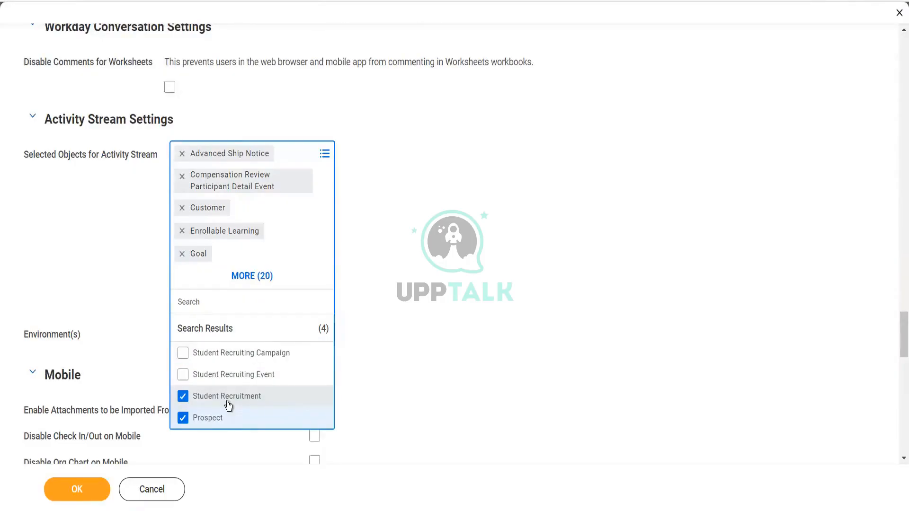
pyautogui.click(228, 405)
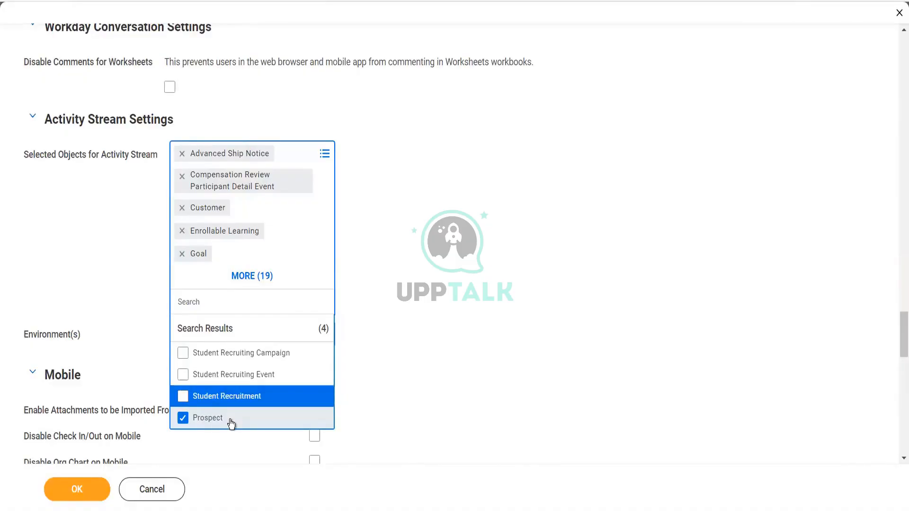
# - Search the activity stream objects for job req and then application to find Job Application Activity Stream, and save the tenant setup
pyautogui.click(212, 306)
pyautogui.write('job req')
pyautogui.press('Return')
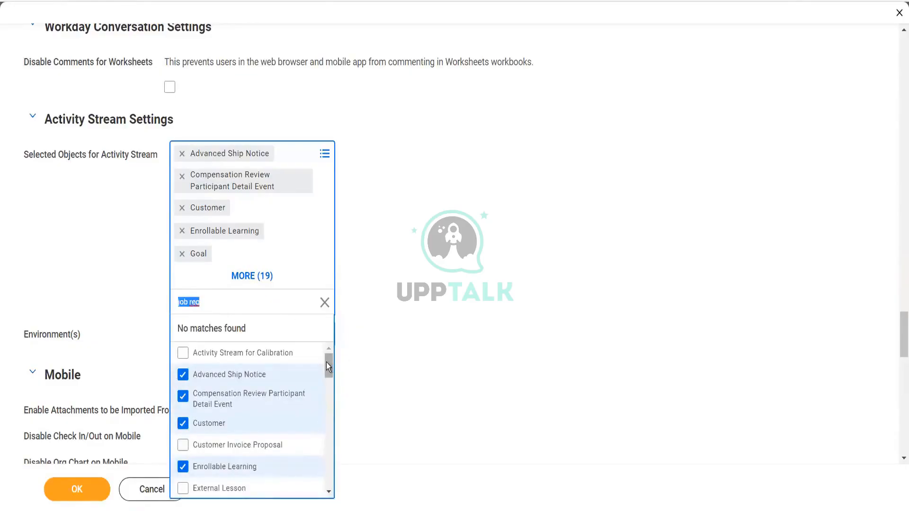
pyautogui.moveTo(327, 366)
pyautogui.mouseDown()
pyautogui.moveTo(327, 380)
pyautogui.moveTo(326, 368)
pyautogui.mouseUp()
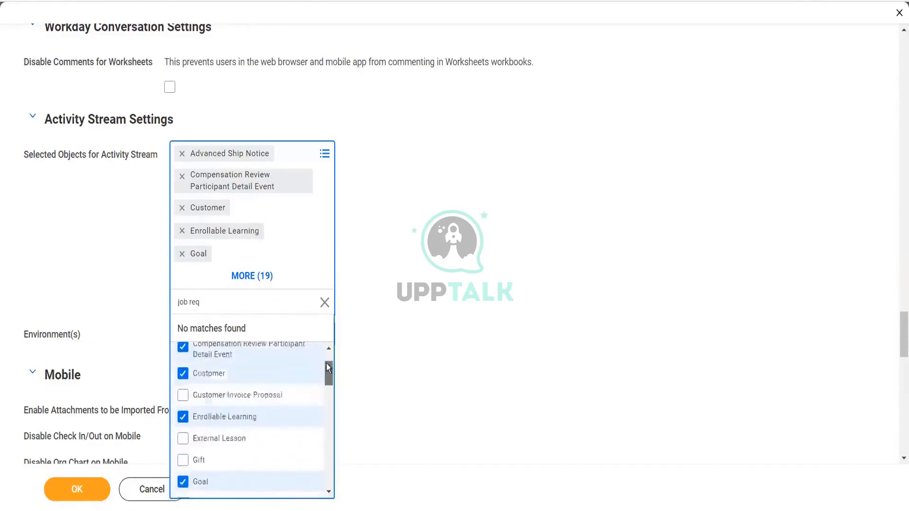
pyautogui.scroll(1, 327, 368)
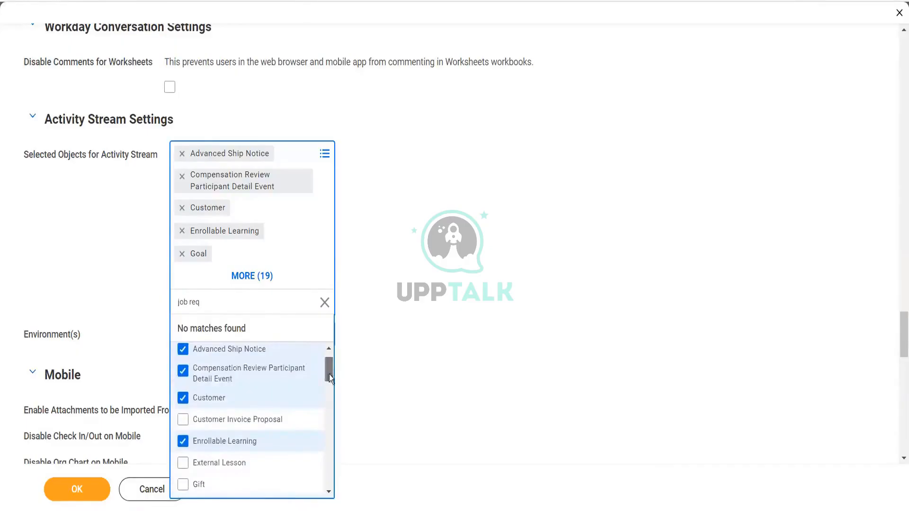
pyautogui.moveTo(329, 374); pyautogui.dragTo(331, 478)
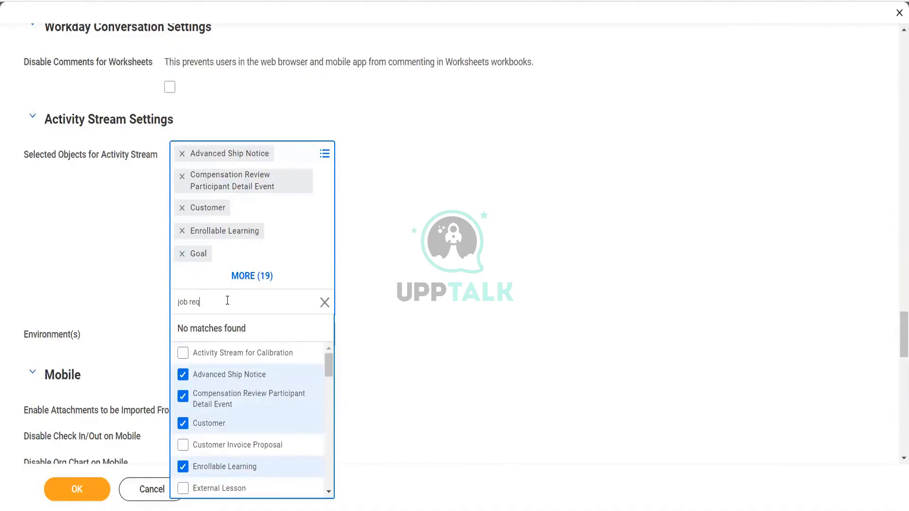
pyautogui.press('BackSpace')
pyautogui.press('BackSpace')
pyautogui.press('BackSpace')
pyautogui.write('application')
pyautogui.press('Return')
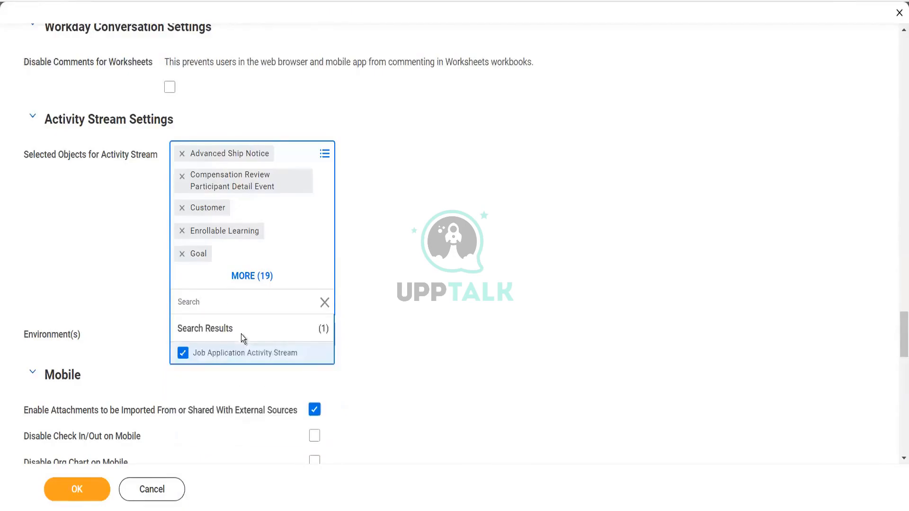
pyautogui.click(402, 352)
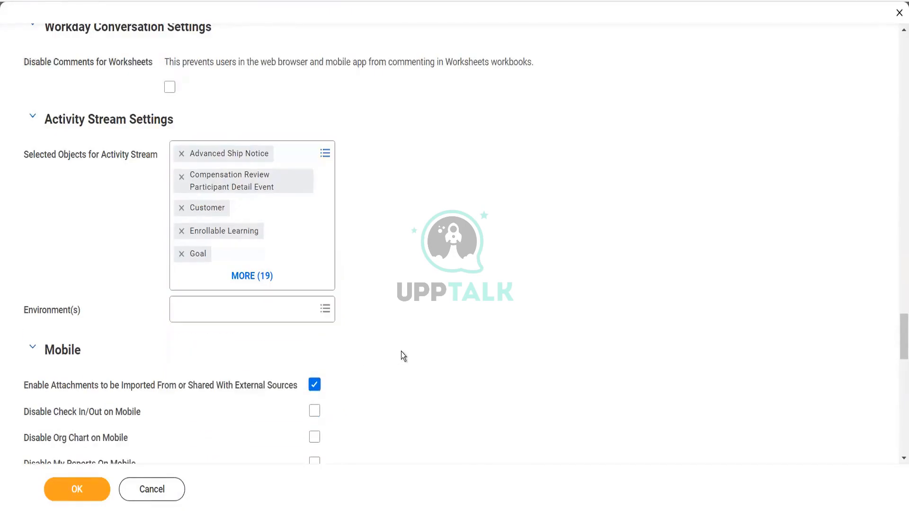
pyautogui.click(83, 487)
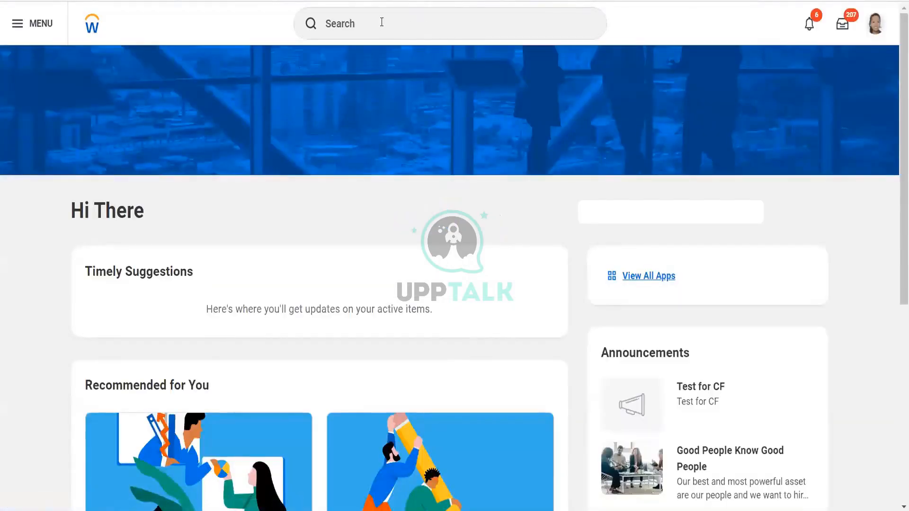
# - Run the View Prospect report for the prospect Universal Export
pyautogui.click(382, 22)
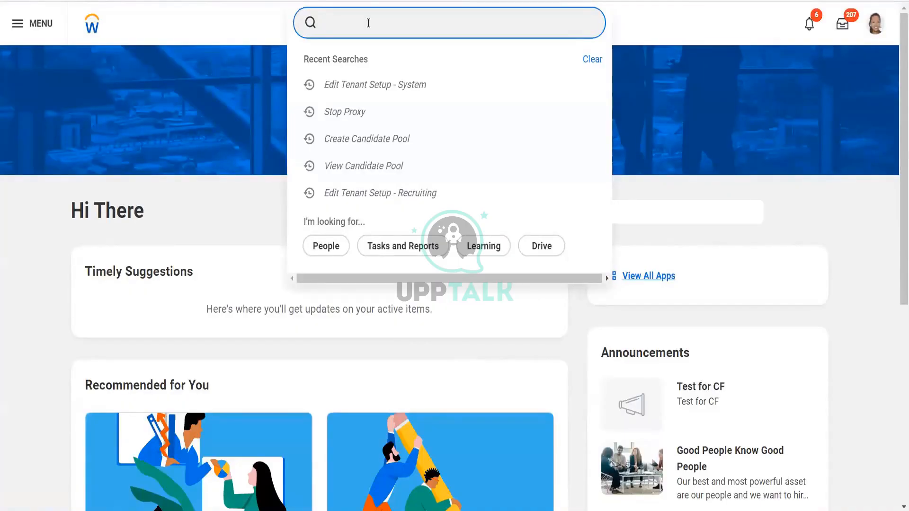
pyautogui.write('view')
pyautogui.write('prospect')
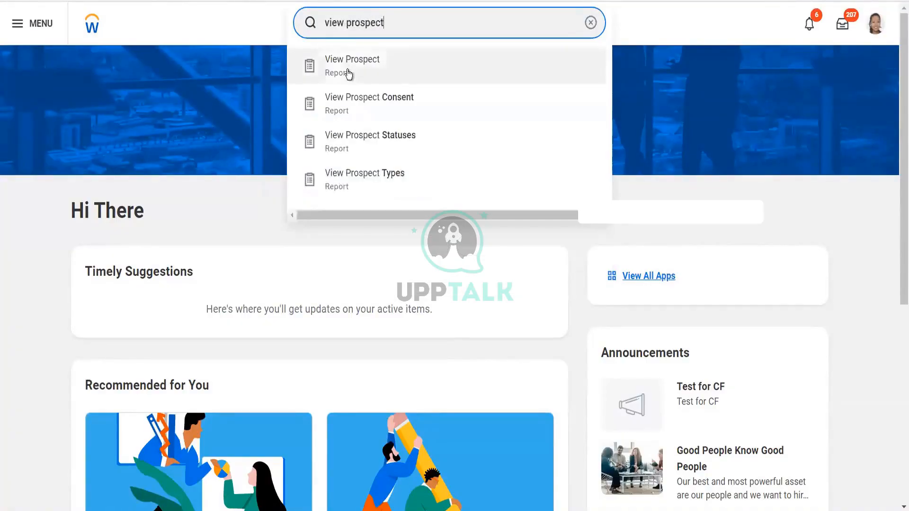
pyautogui.click(348, 73)
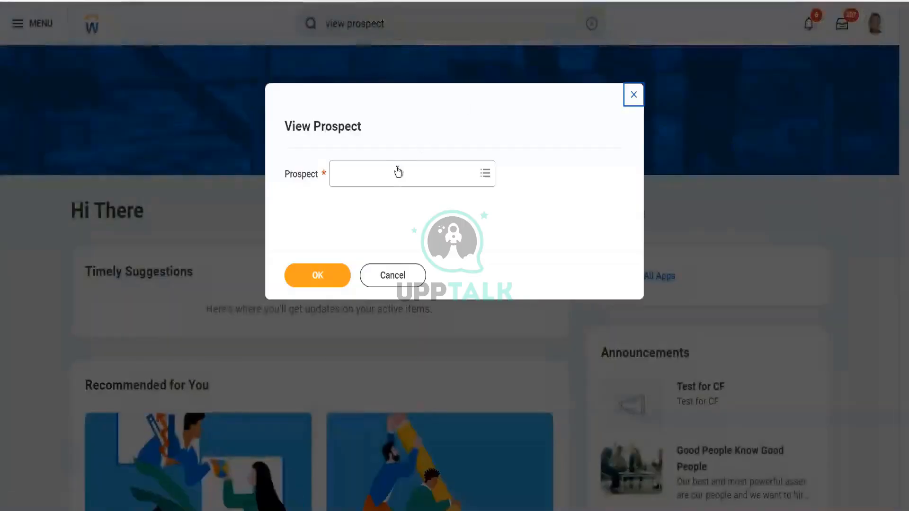
pyautogui.click(382, 173)
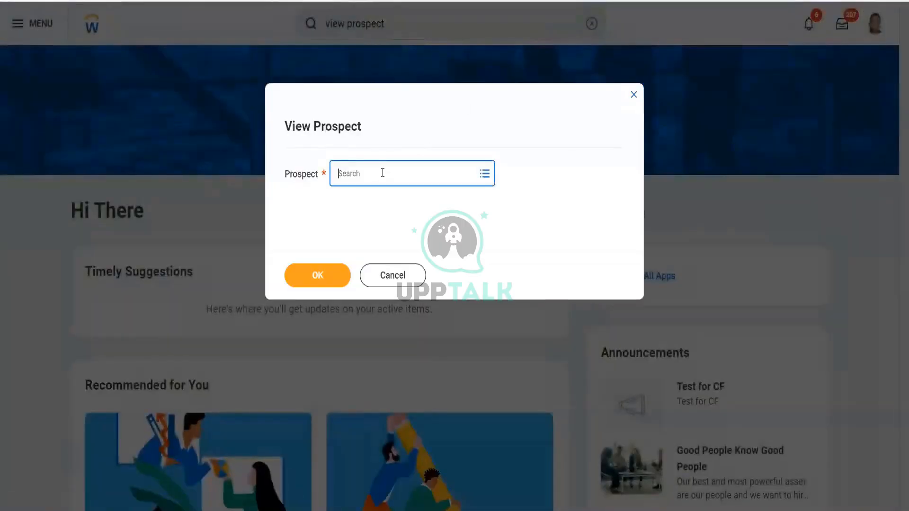
pyautogui.write('ukrt')
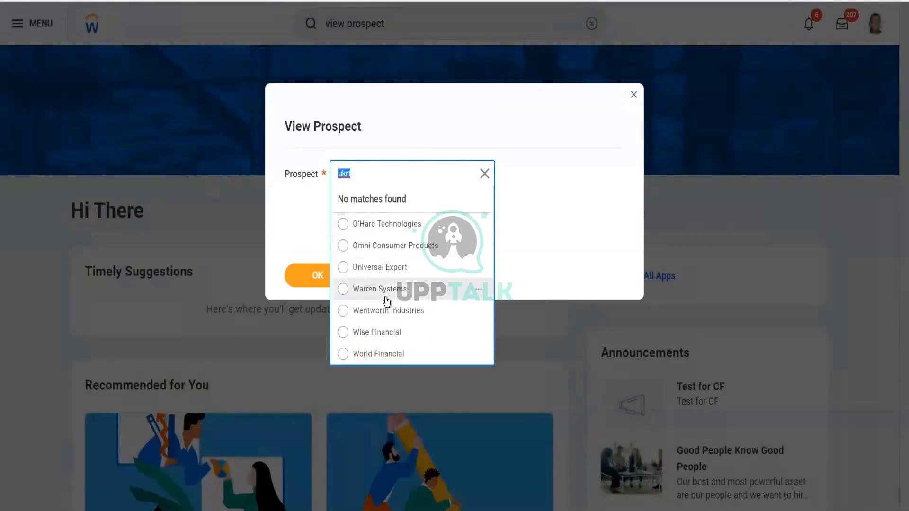
pyautogui.click(392, 268)
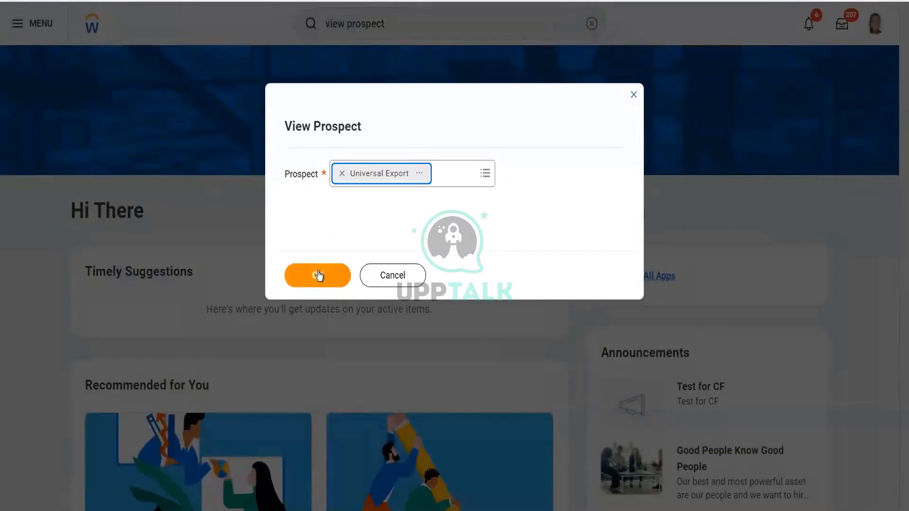
pyautogui.click(318, 275)
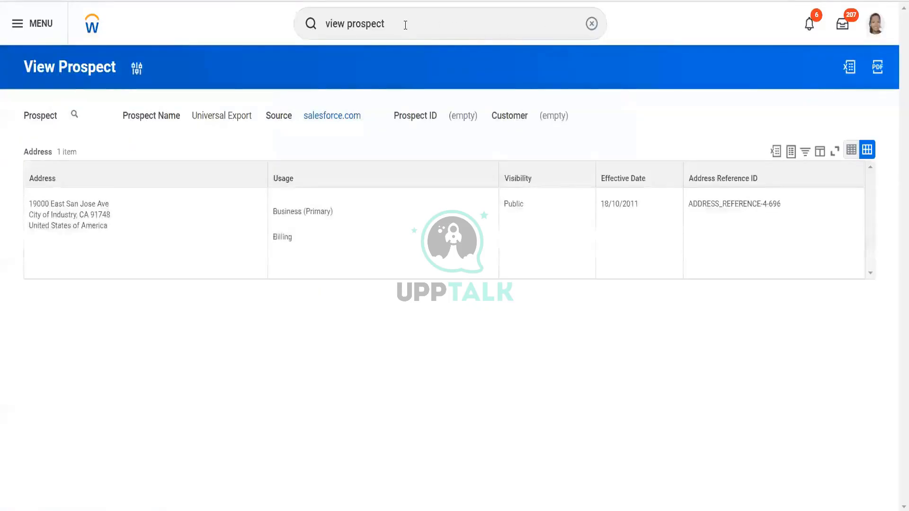
# - Open Edit Prospect for the UKRT Referral 1 prospect, editing its profile manually
pyautogui.click(406, 26)
pyautogui.press('BackSpace')
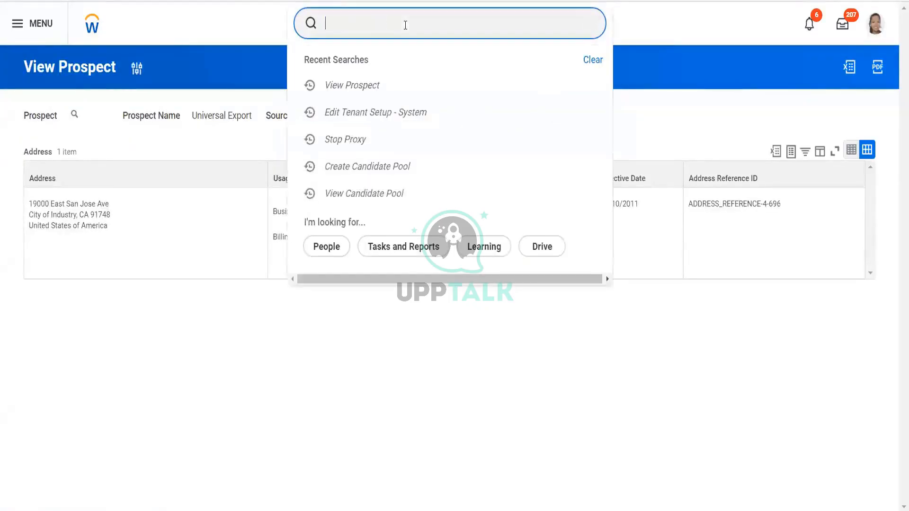
pyautogui.write('prospect')
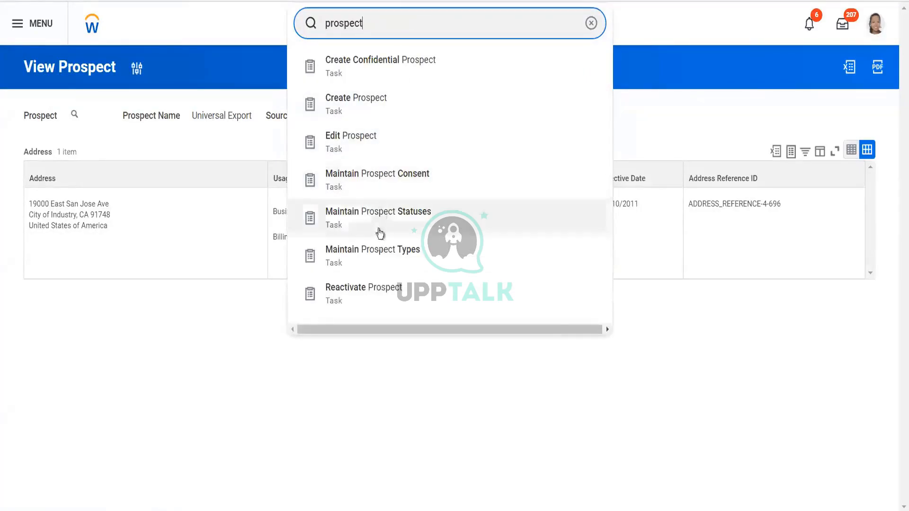
pyautogui.click(385, 156)
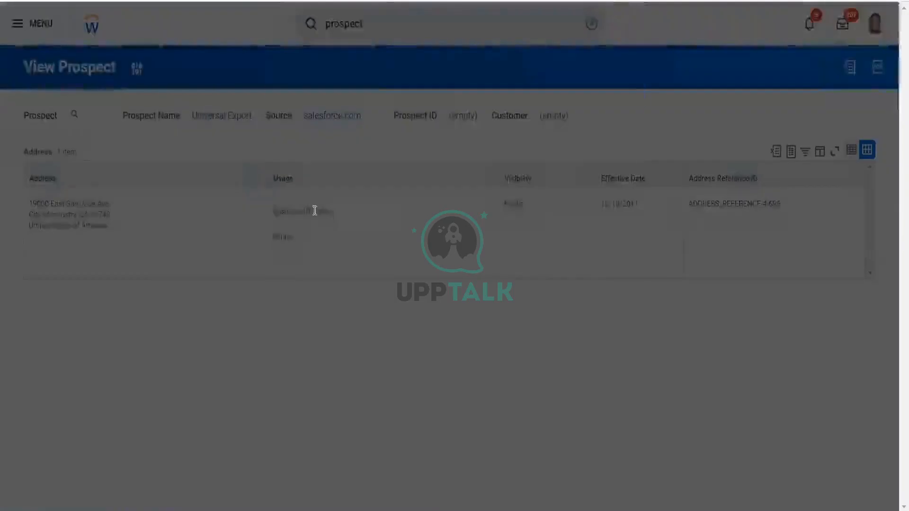
pyautogui.click(390, 173)
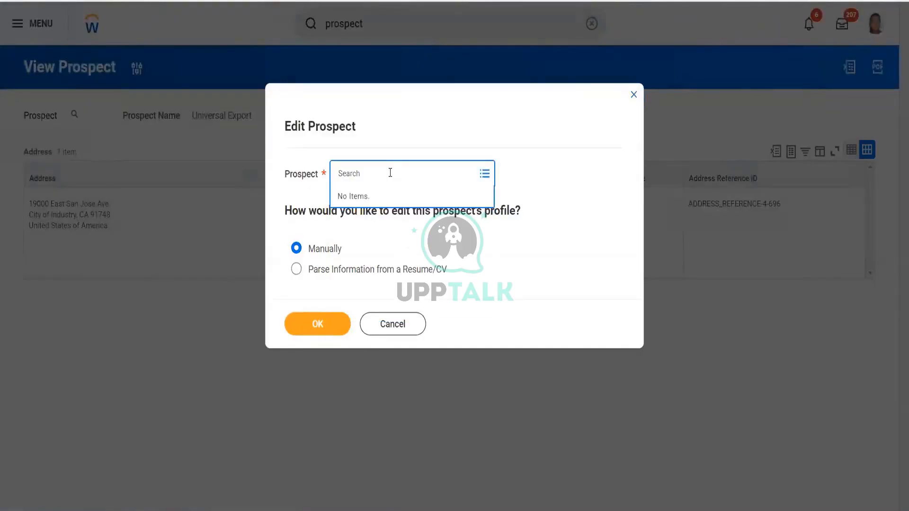
pyautogui.write('ukrt')
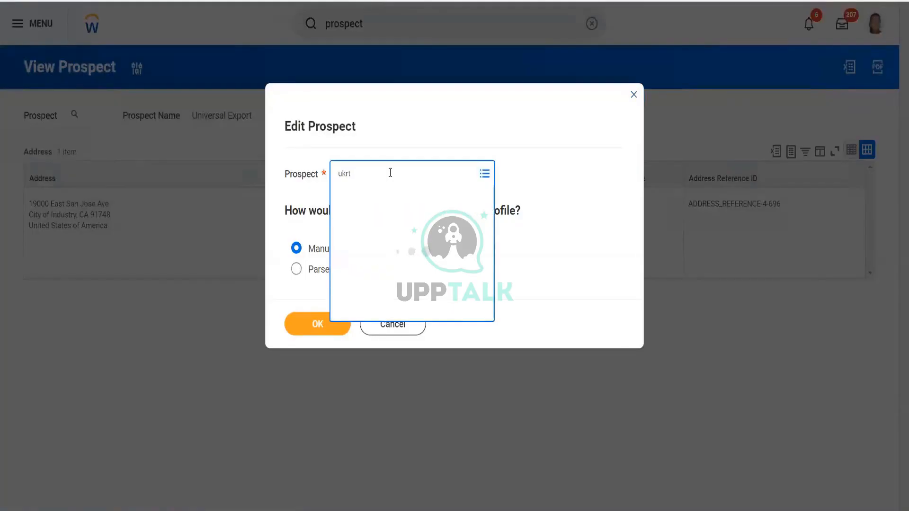
pyautogui.press('Return')
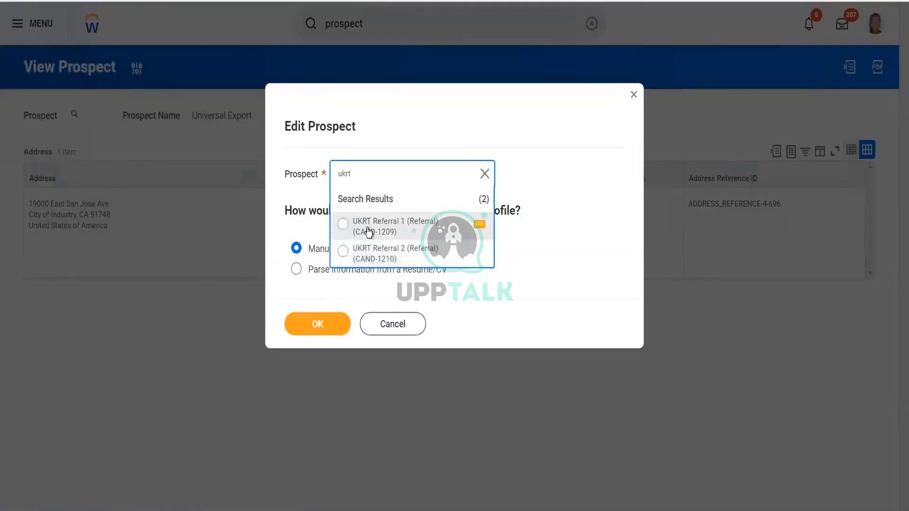
pyautogui.click(369, 231)
pyautogui.click(320, 331)
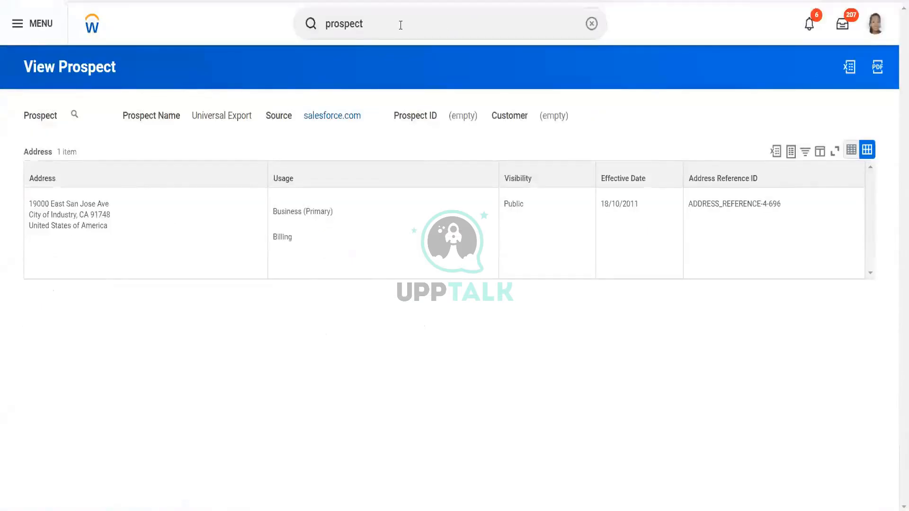
# - Search globally for the prospect by its full name and then by (CAND-1209), browsing the search categories
pyautogui.click(401, 25)
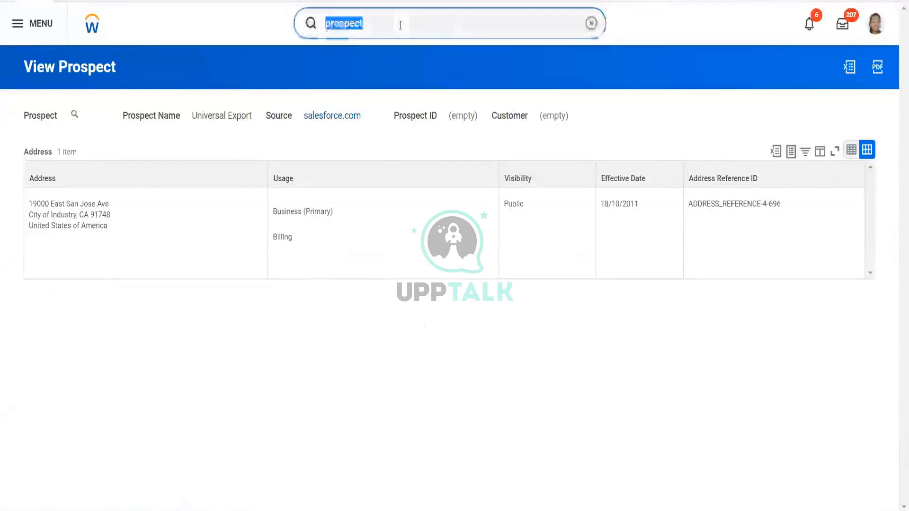
pyautogui.write('UKRT Referral 1 (Referral) (CAND-1209)')
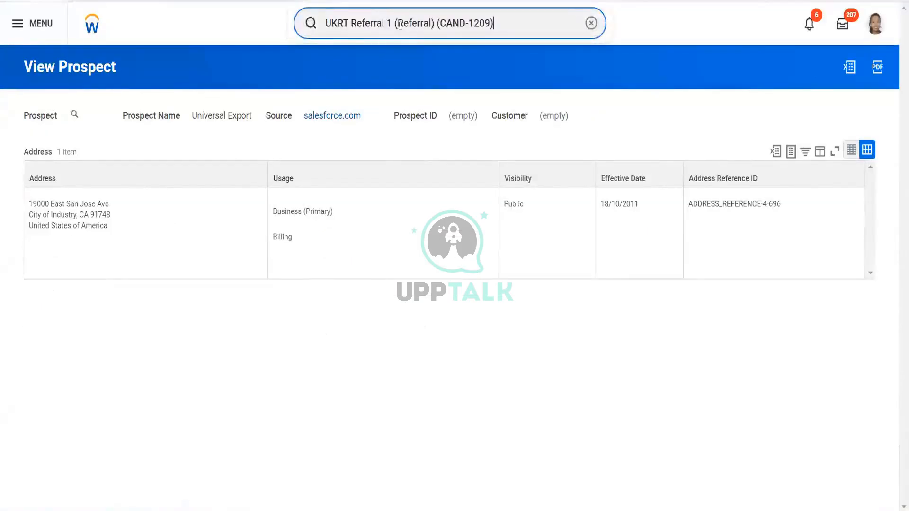
pyautogui.press('Return')
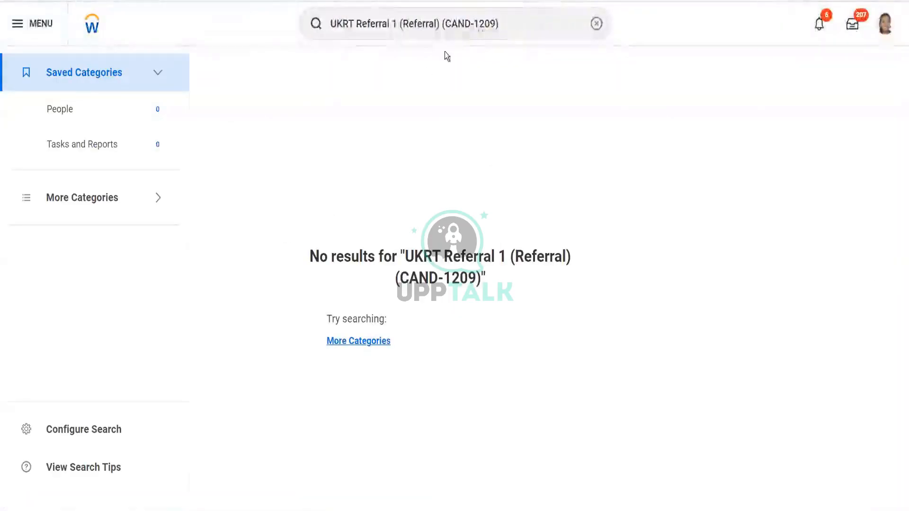
pyautogui.click(443, 25)
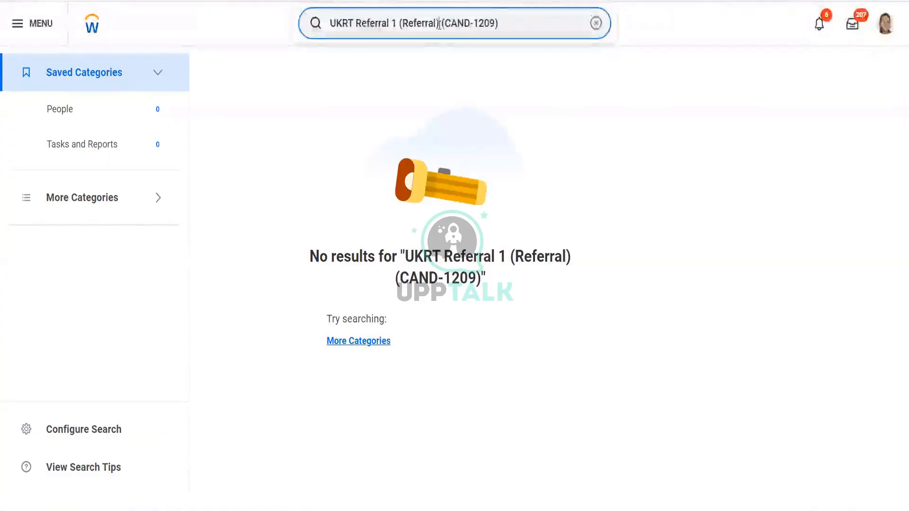
pyautogui.press('BackSpace')
pyautogui.press('BackSpace')
pyautogui.press('BackSpace')
pyautogui.press('BackSpace')
pyautogui.press('BackSpace')
pyautogui.press('BackSpace')
pyautogui.press('BackSpace')
pyautogui.press('BackSpace')
pyautogui.press('BackSpace')
pyautogui.press('BackSpace')
pyautogui.press('BackSpace')
pyautogui.press('BackSpace')
pyautogui.press('BackSpace')
pyautogui.press('BackSpace')
pyautogui.press('BackSpace')
pyautogui.press('BackSpace')
pyautogui.press('BackSpace')
pyautogui.press('BackSpace')
pyautogui.press('BackSpace')
pyautogui.press('BackSpace')
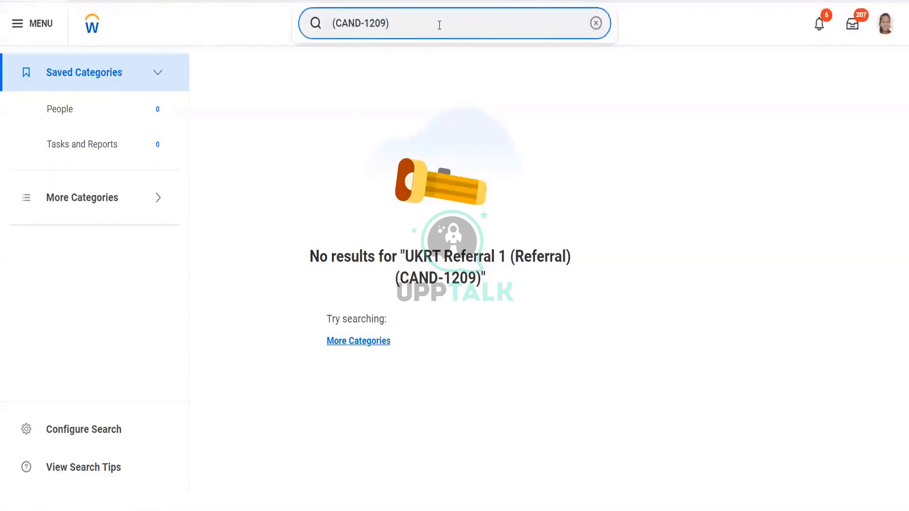
pyautogui.press('BackSpace')
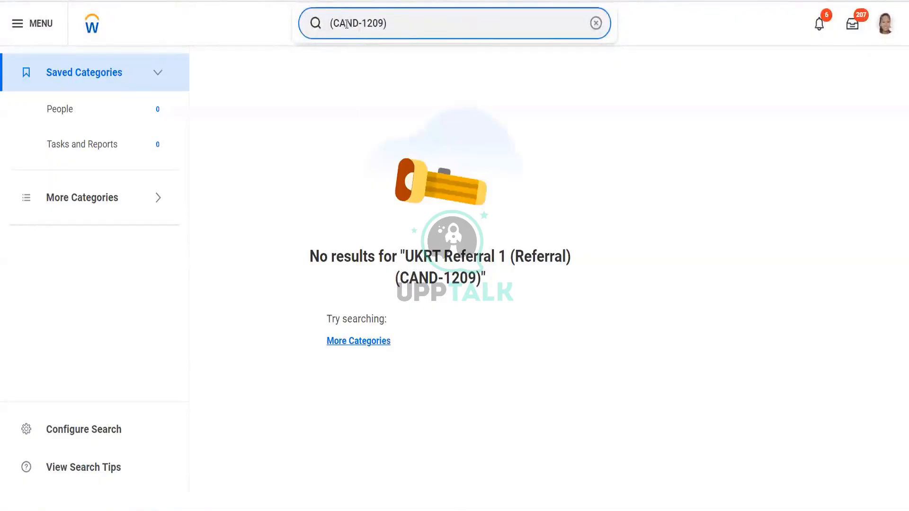
pyautogui.press('Return')
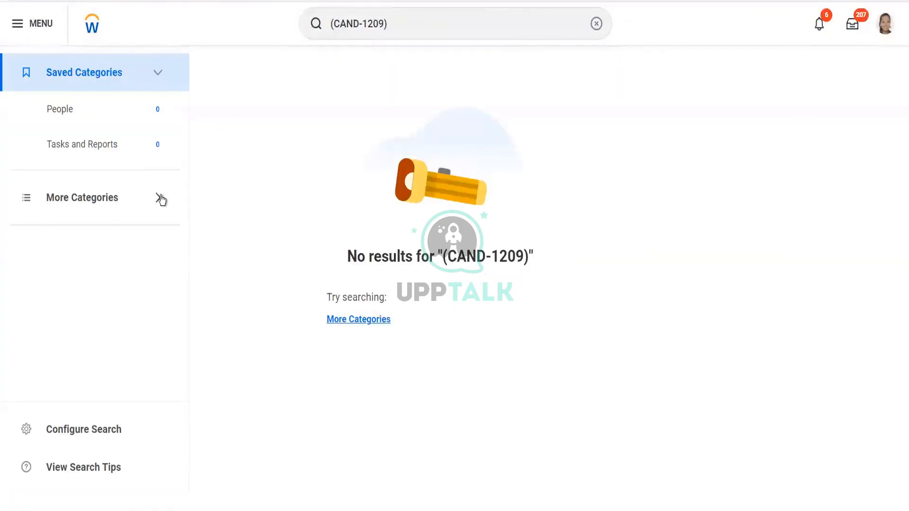
pyautogui.click(159, 197)
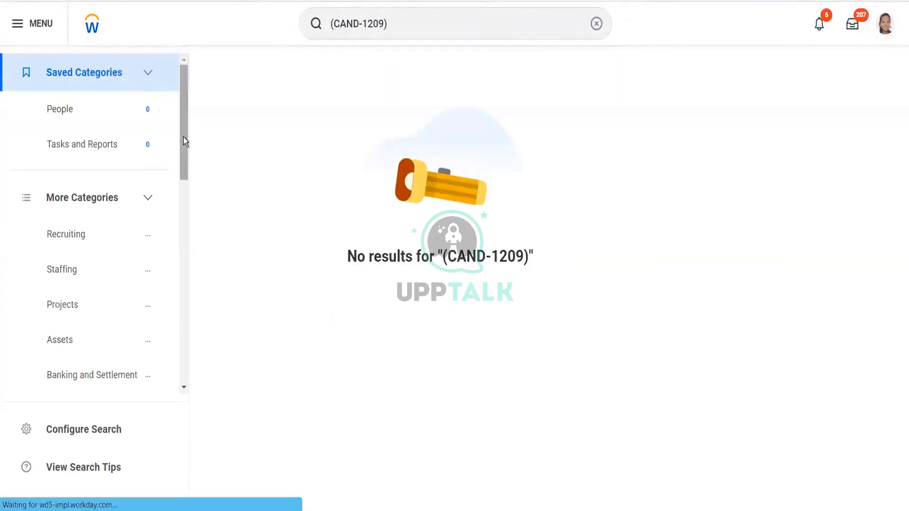
pyautogui.moveTo(186, 177); pyautogui.dragTo(184, 357)
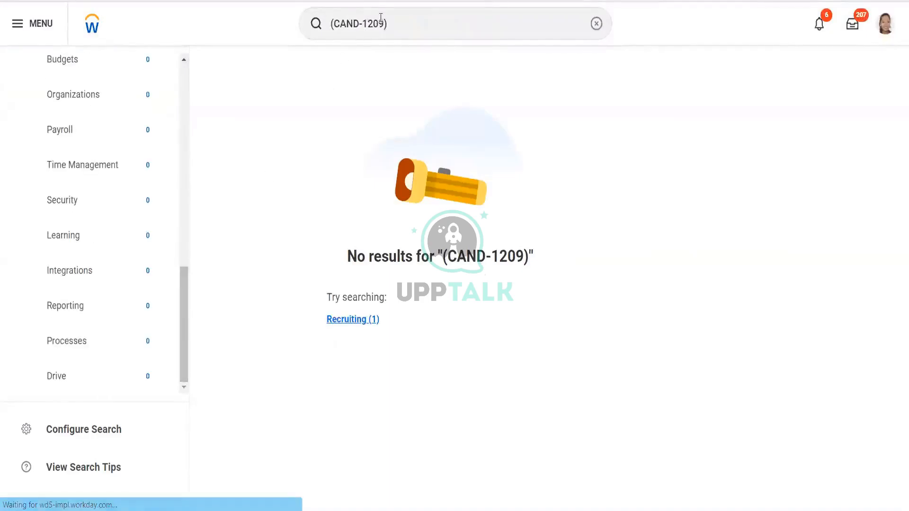
# - Search for CAND-1209, filter to the Recruiting category, and open the UKRT Referral 1 candidate profile
pyautogui.click(399, 28)
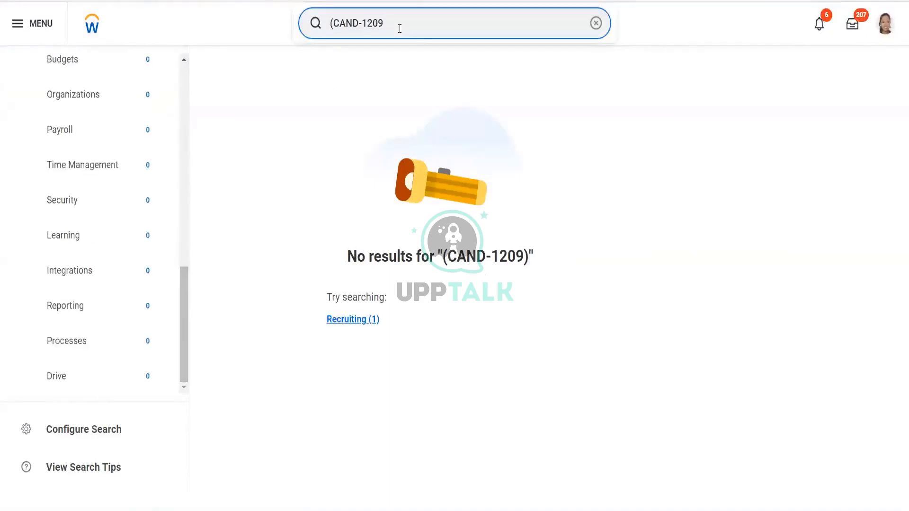
pyautogui.click(333, 23)
pyautogui.press('BackSpace')
pyautogui.press('Return')
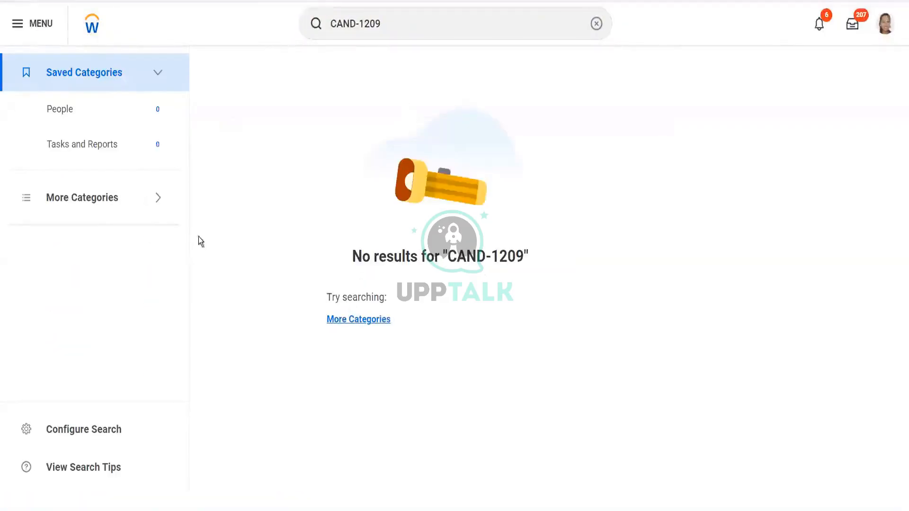
pyautogui.click(163, 203)
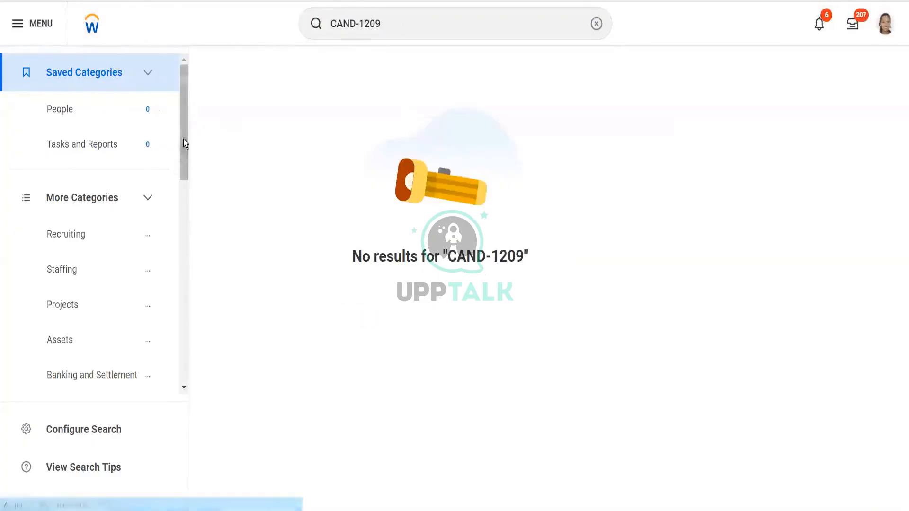
pyautogui.moveTo(183, 139); pyautogui.dragTo(187, 364)
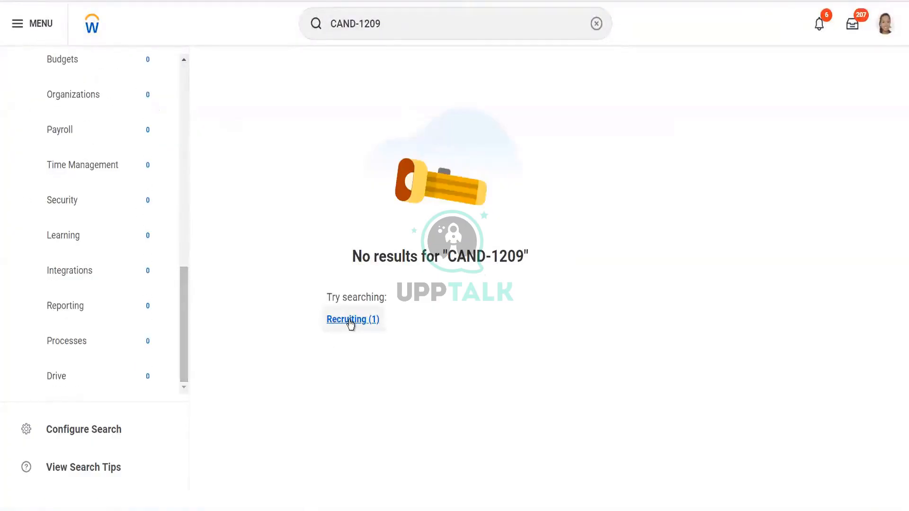
pyautogui.click(351, 324)
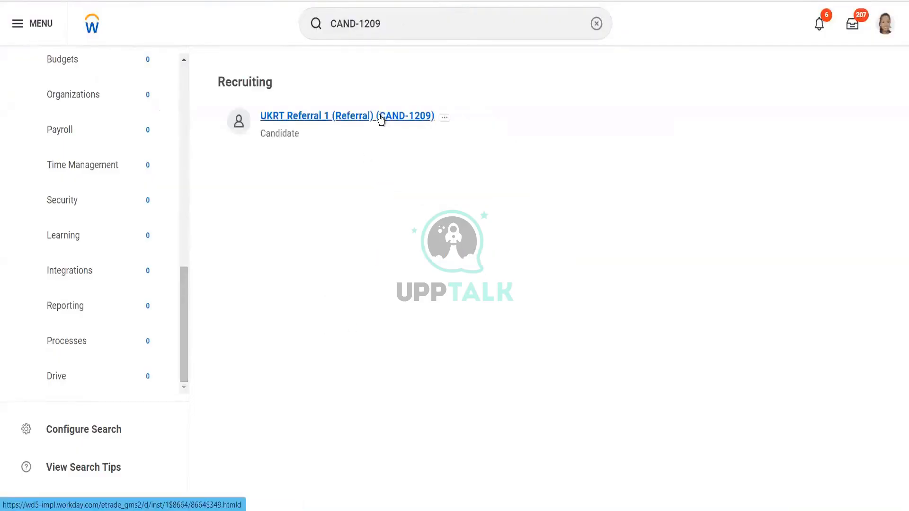
pyautogui.click(382, 117)
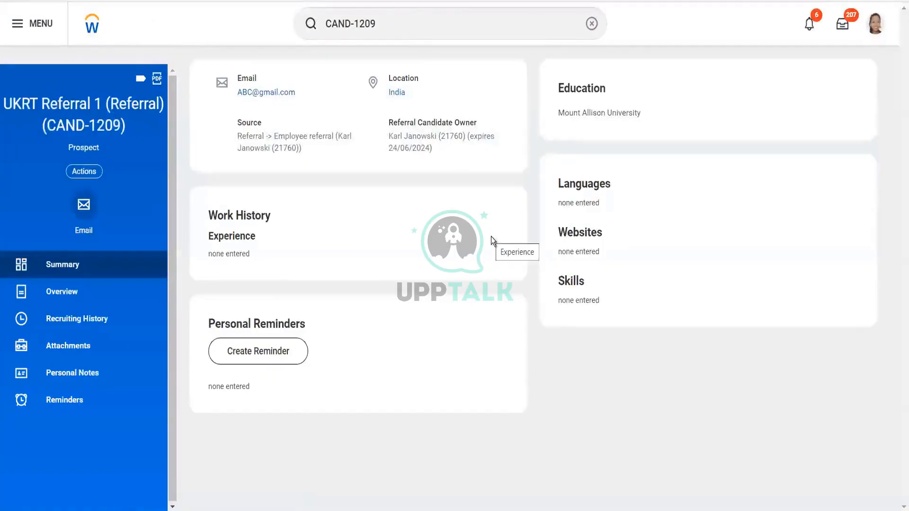
# - On the candidate's Overview, post an activity comment mentioning a colleague with the text Please check this candidate profile
pyautogui.click(86, 292)
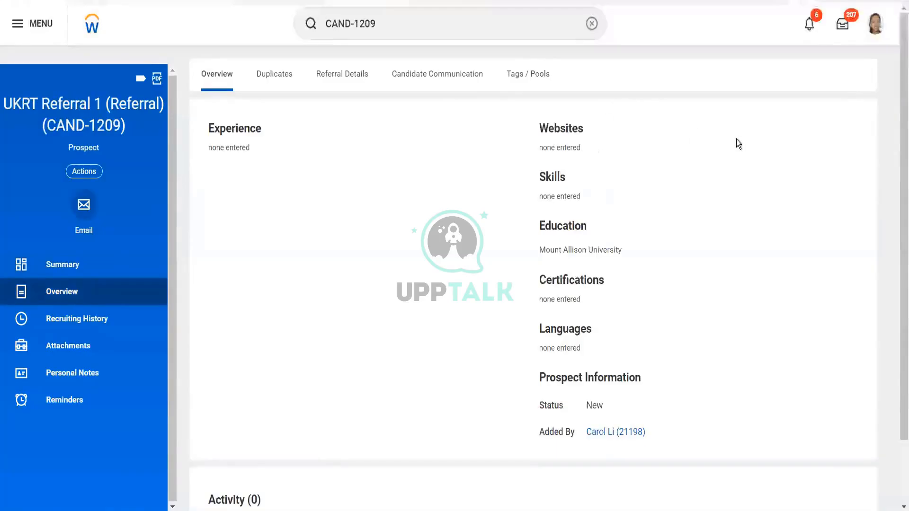
pyautogui.moveTo(896, 217); pyautogui.dragTo(896, 294)
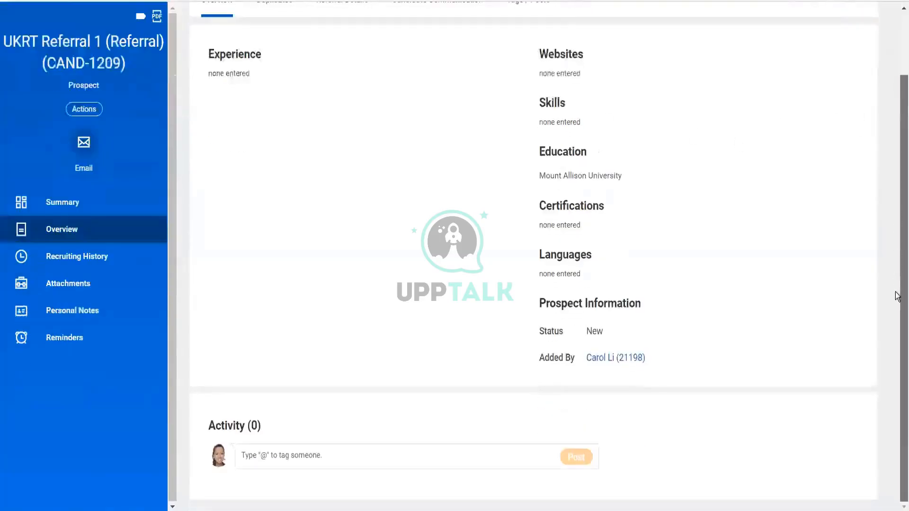
pyautogui.click(317, 454)
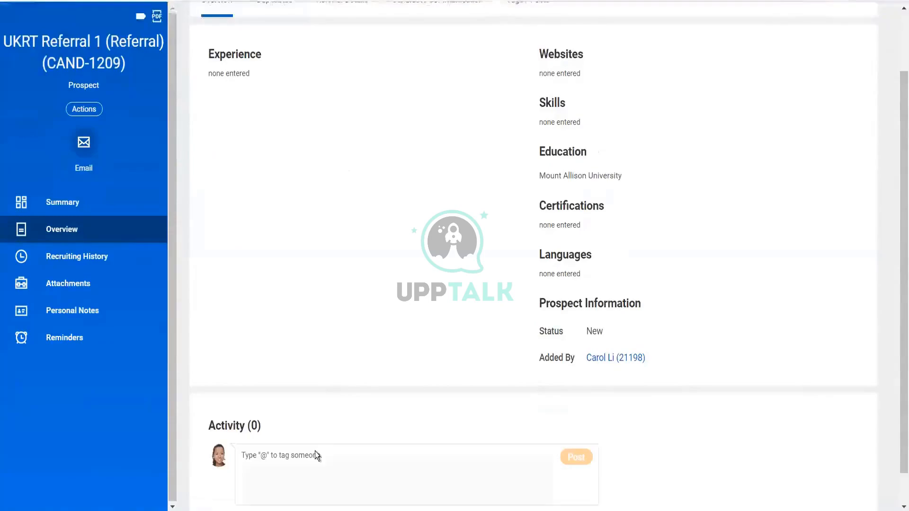
pyautogui.write('@')
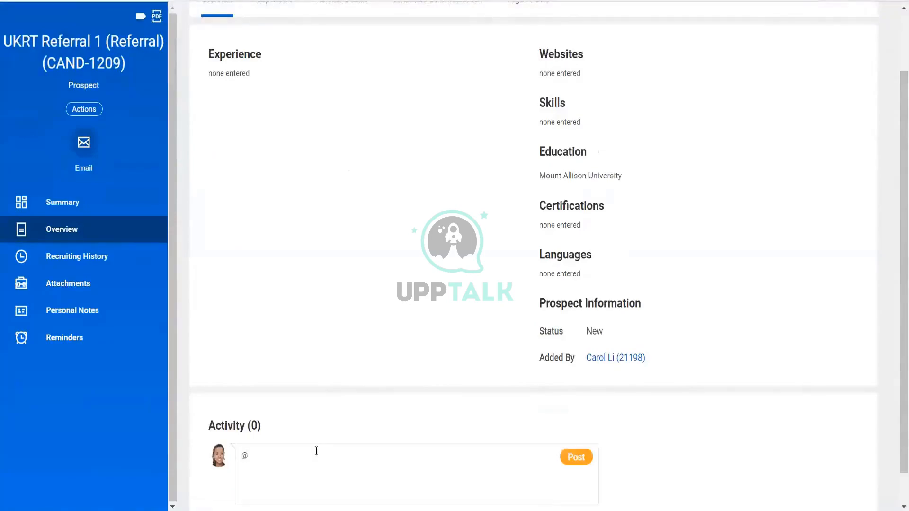
pyautogui.write('logan')
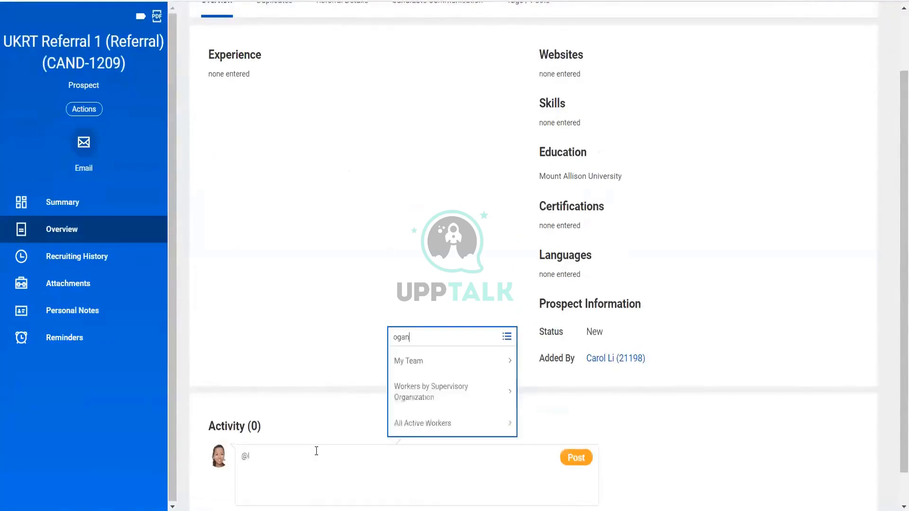
pyautogui.click(393, 337)
pyautogui.write('l')
pyautogui.press('Return')
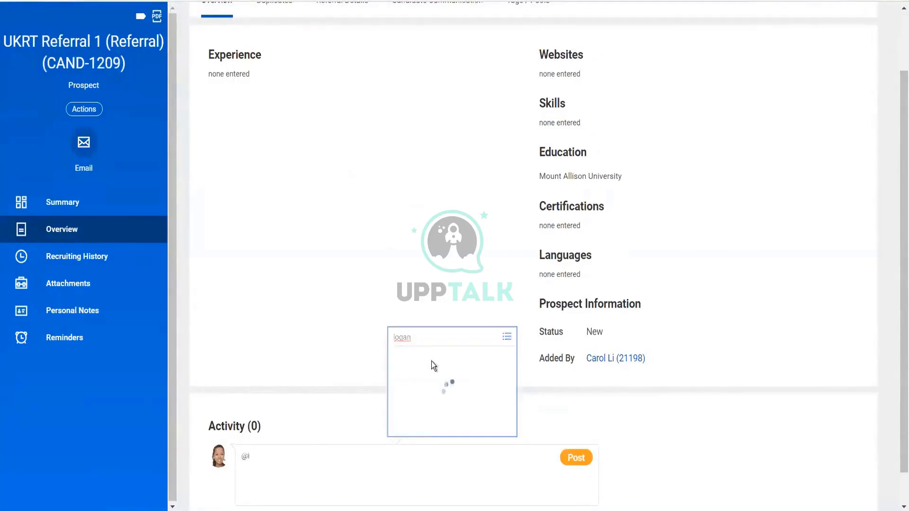
pyautogui.click(431, 362)
pyautogui.write('Please che')
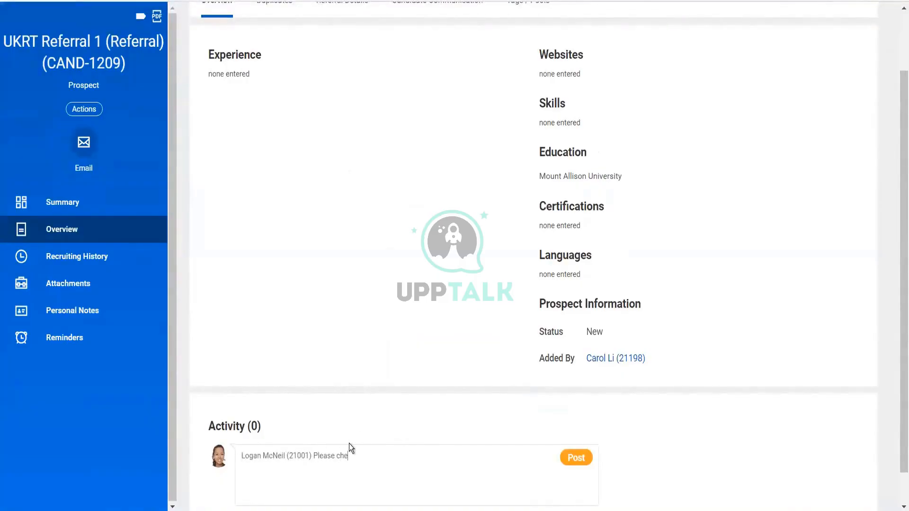
pyautogui.write('ck this candidate profile')
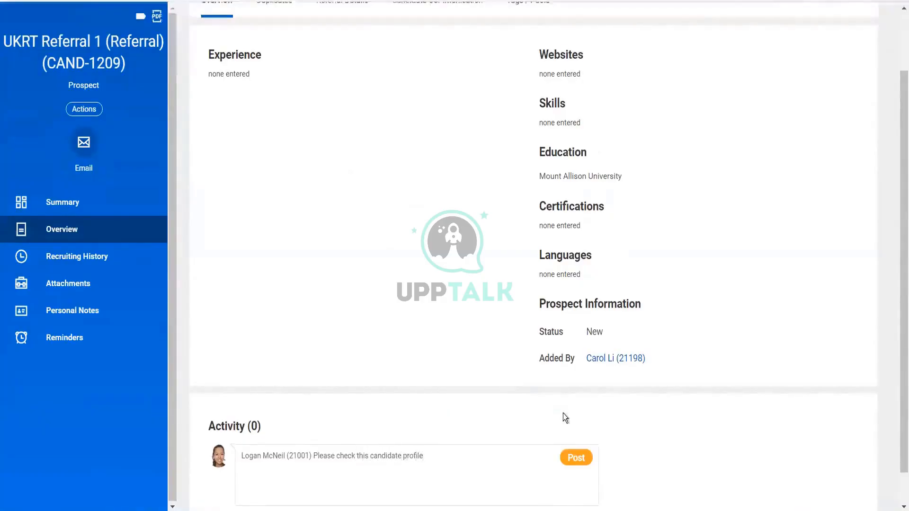
pyautogui.click(578, 460)
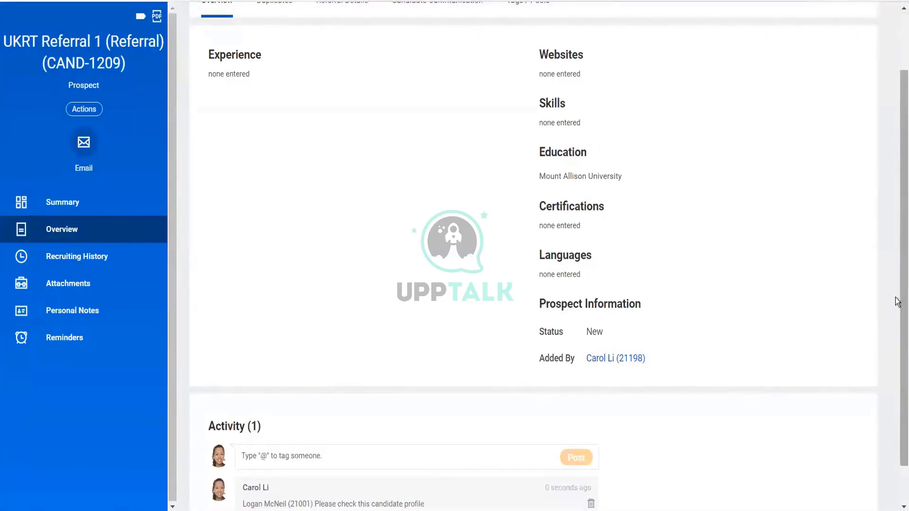
# - Start a proxy session acting as the colleague mentioned in the comment
pyautogui.scroll(2, 899, 301)
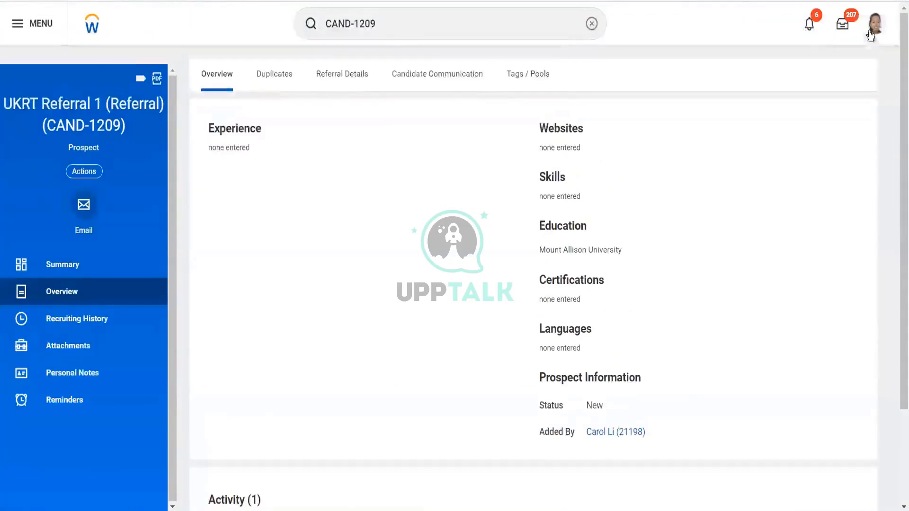
pyautogui.click(392, 28)
pyautogui.write('start ')
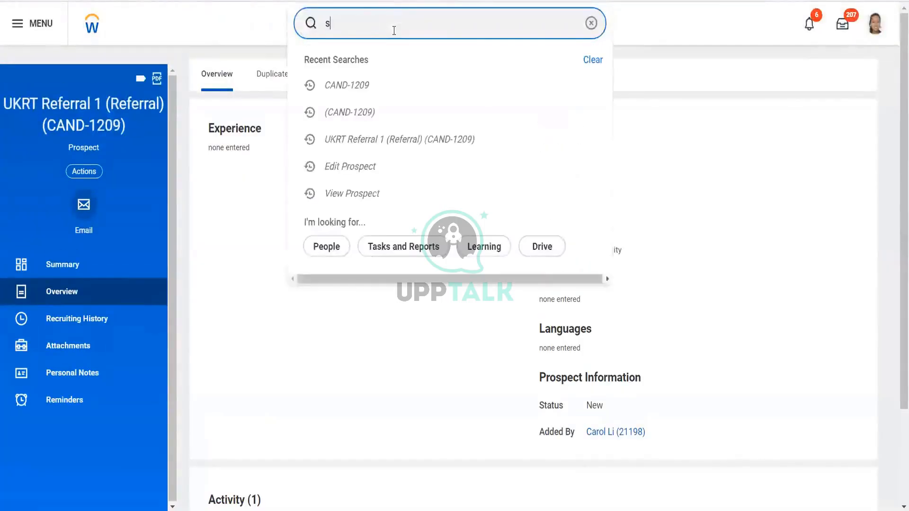
pyautogui.write('prox')
pyautogui.click(349, 65)
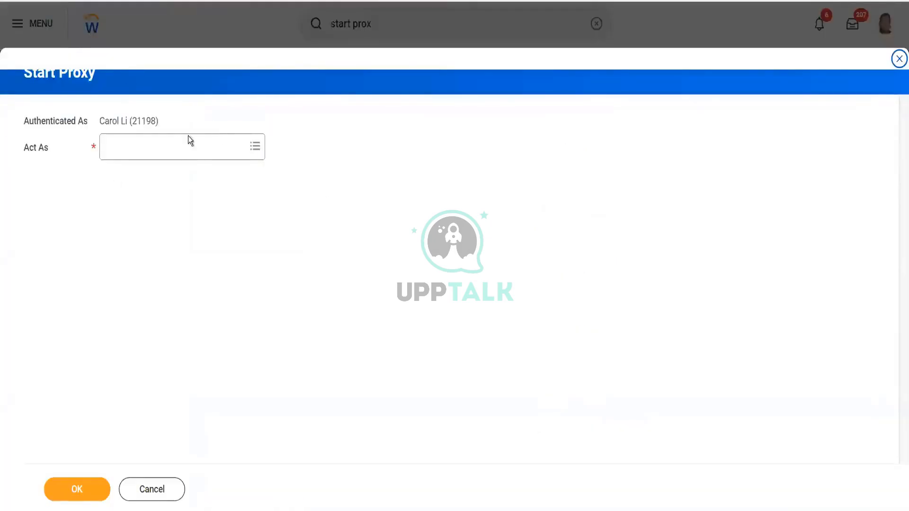
pyautogui.click(177, 147)
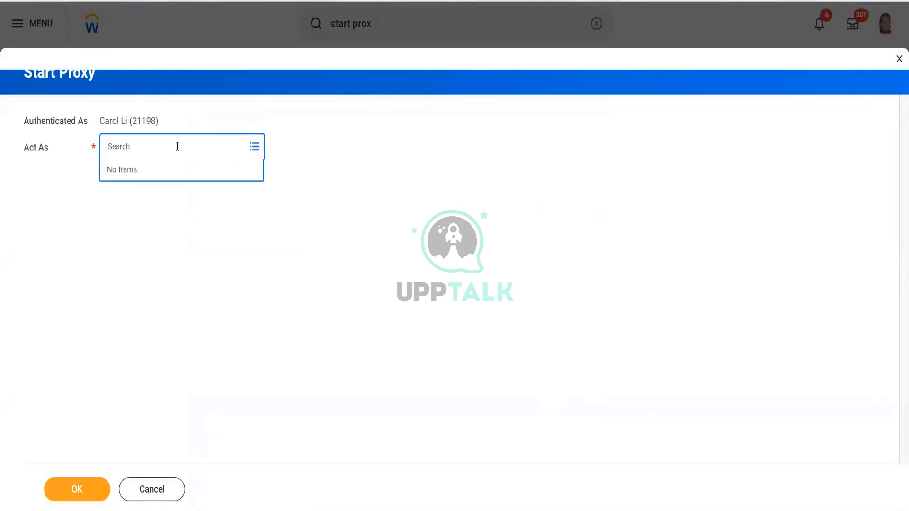
pyautogui.write('lo')
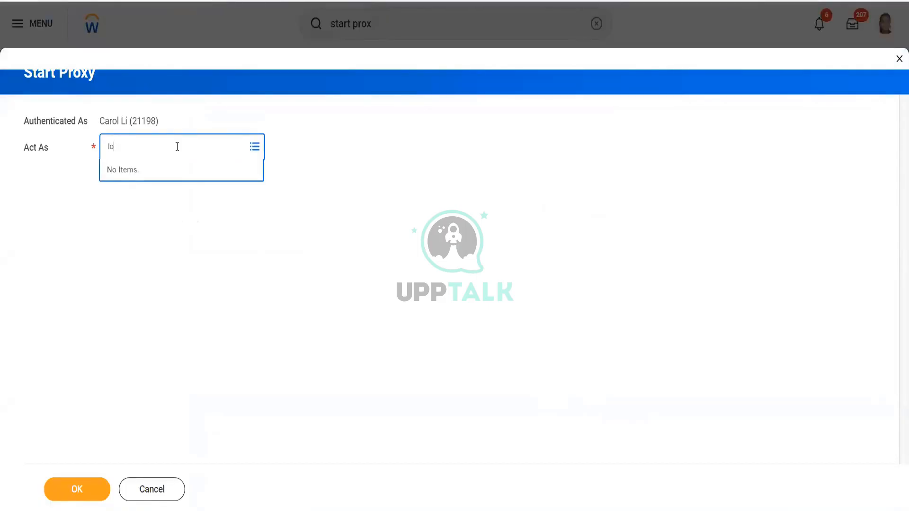
pyautogui.write('gan mcne')
pyautogui.press('Return')
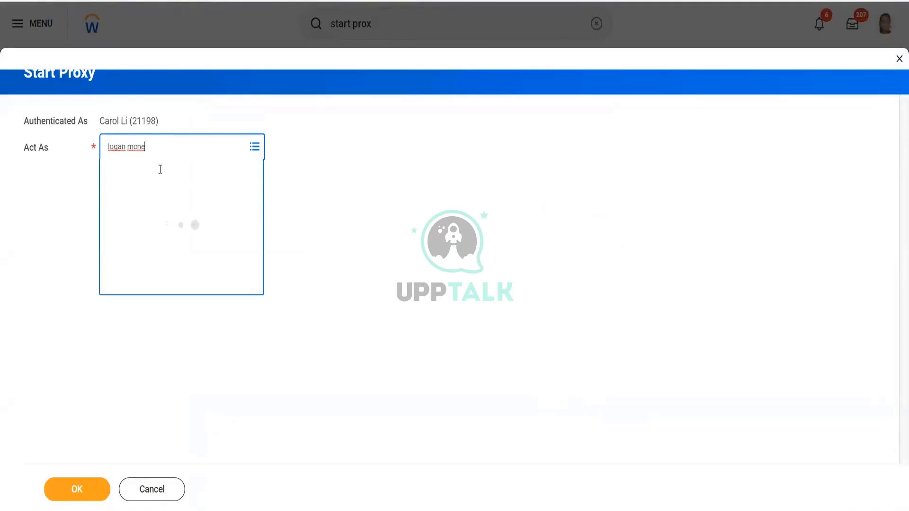
pyautogui.click(77, 487)
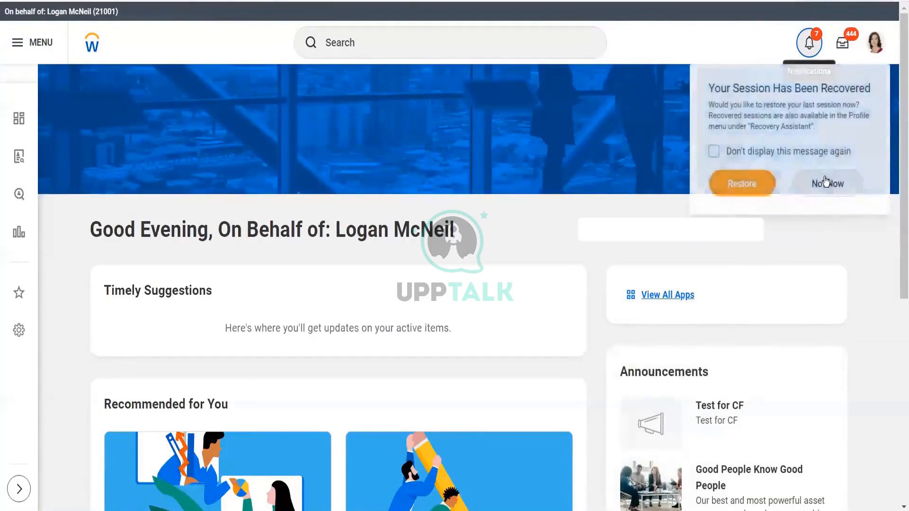
# - Open the comment notification, view the prospect, and review the activity comment on its Overview
pyautogui.click(808, 31)
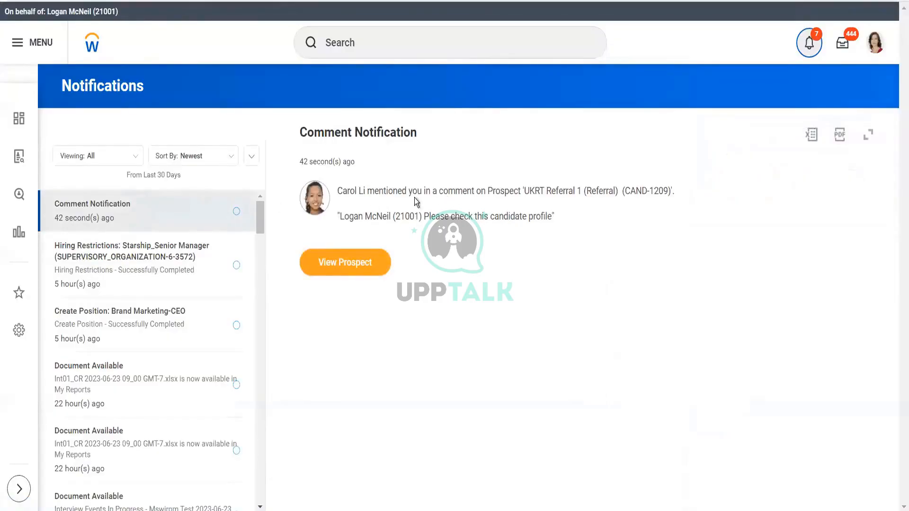
pyautogui.click(341, 267)
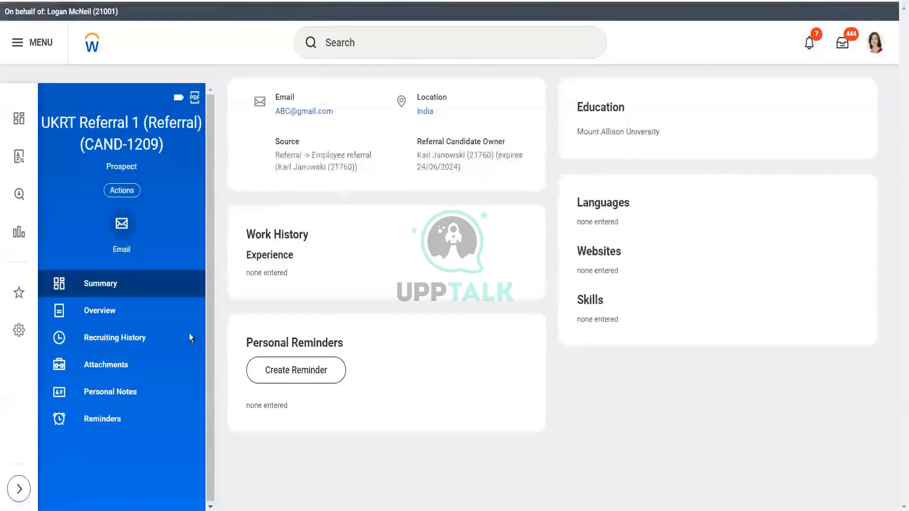
pyautogui.click(145, 313)
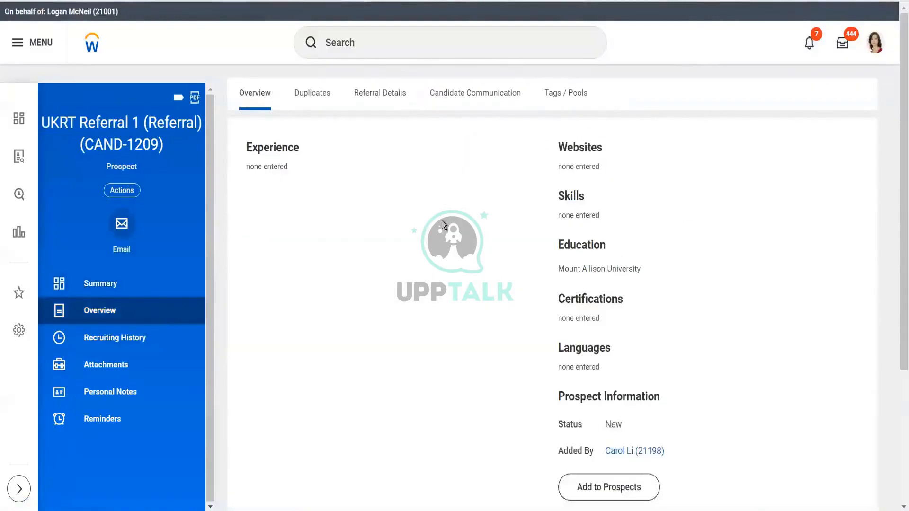
pyautogui.moveTo(897, 179); pyautogui.dragTo(895, 404)
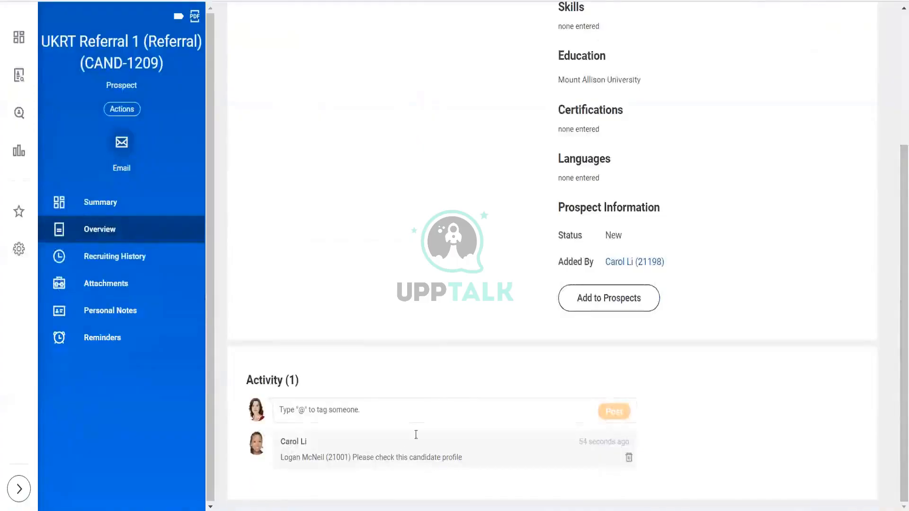
pyautogui.click(450, 410)
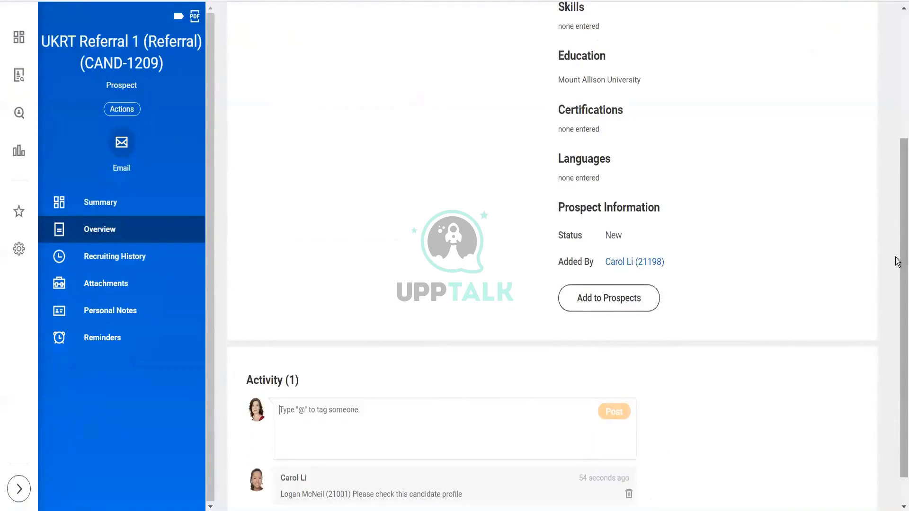
pyautogui.moveTo(902, 258); pyautogui.dragTo(893, 15)
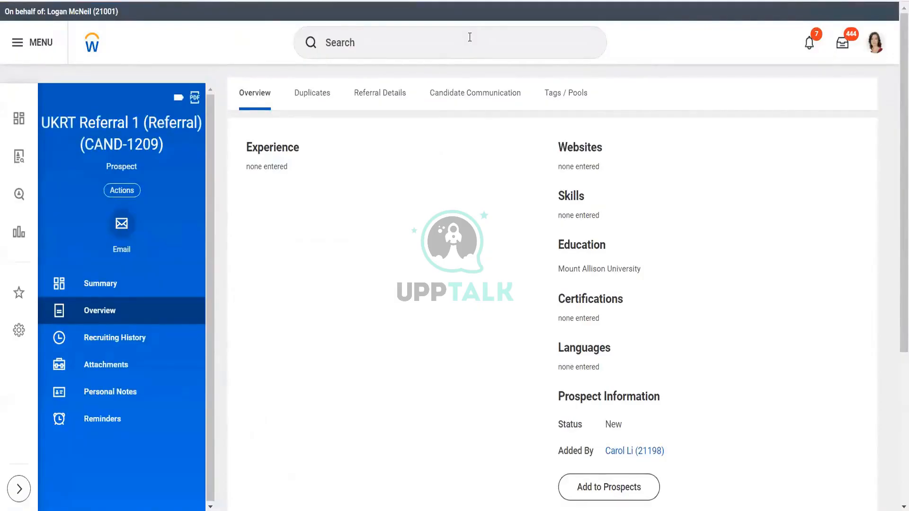
pyautogui.click(414, 41)
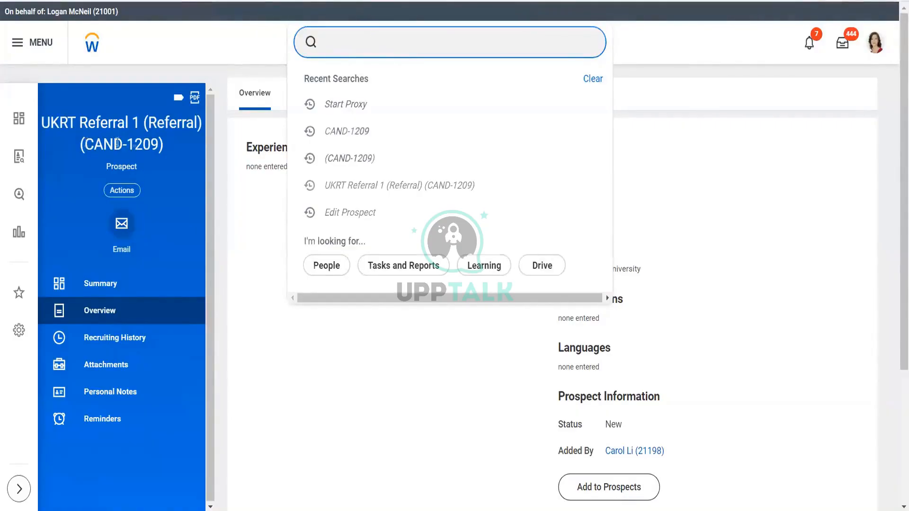
pyautogui.moveTo(89, 144); pyautogui.dragTo(157, 144)
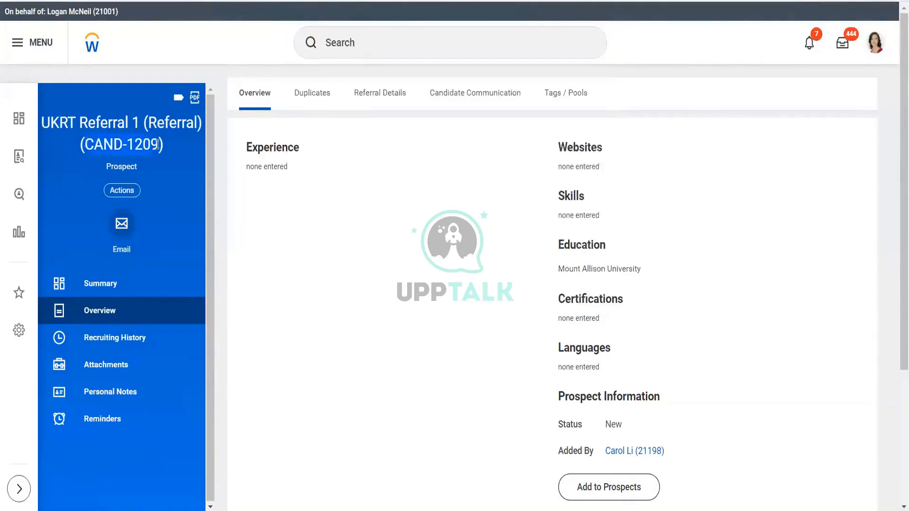
pyautogui.click(362, 48)
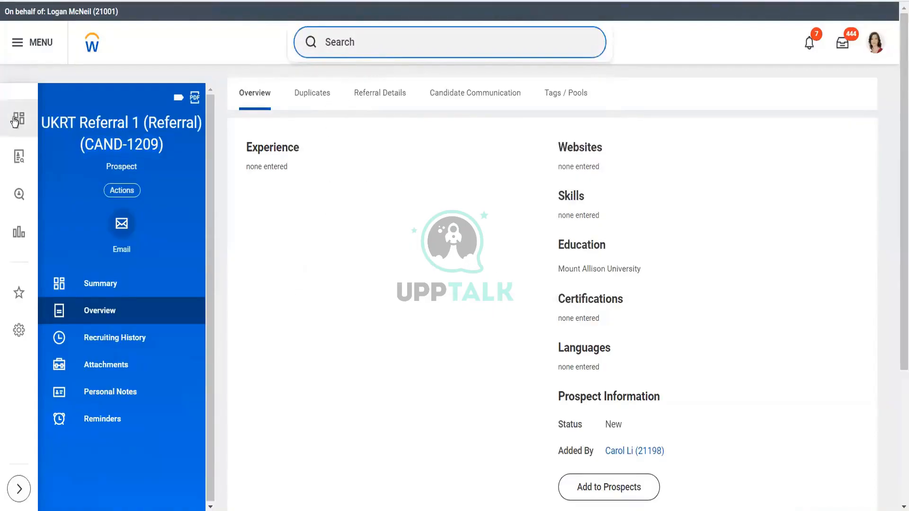
# - Open the R-01249 Manager job requisition from the job requisitions workspace
pyautogui.click(19, 158)
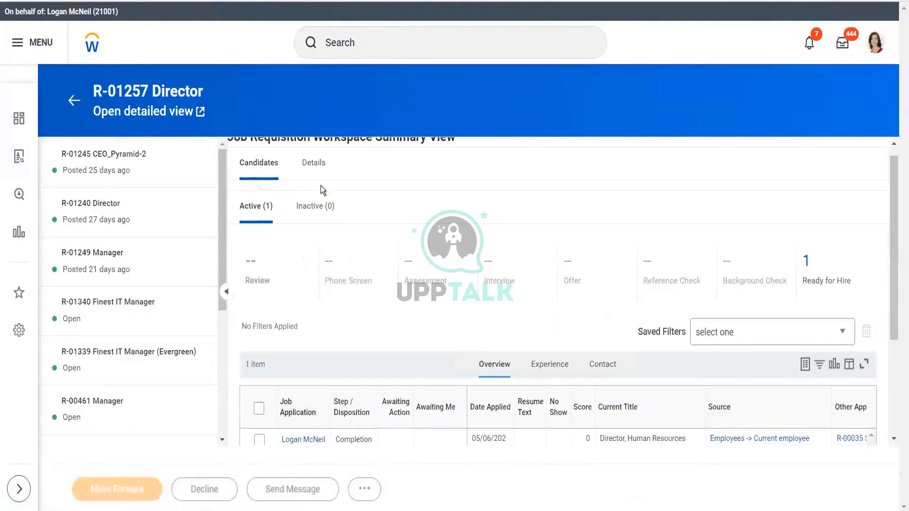
pyautogui.click(101, 269)
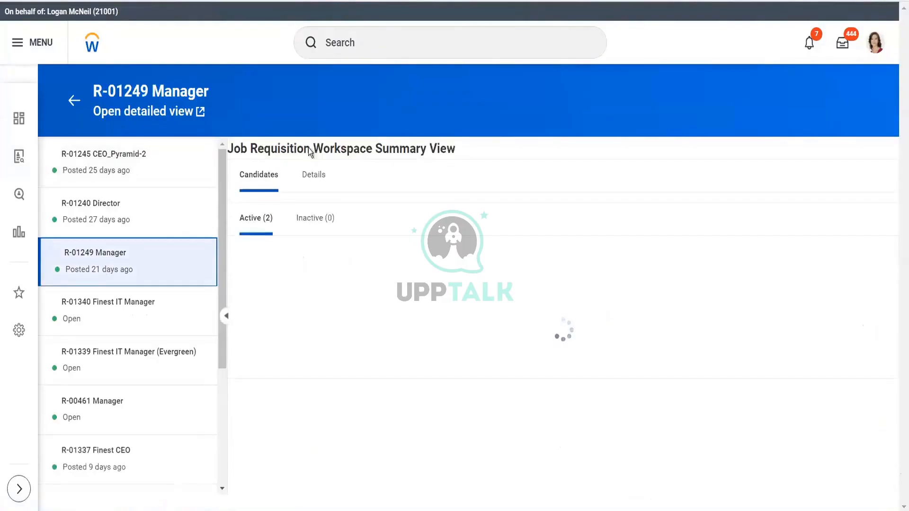
pyautogui.click(314, 179)
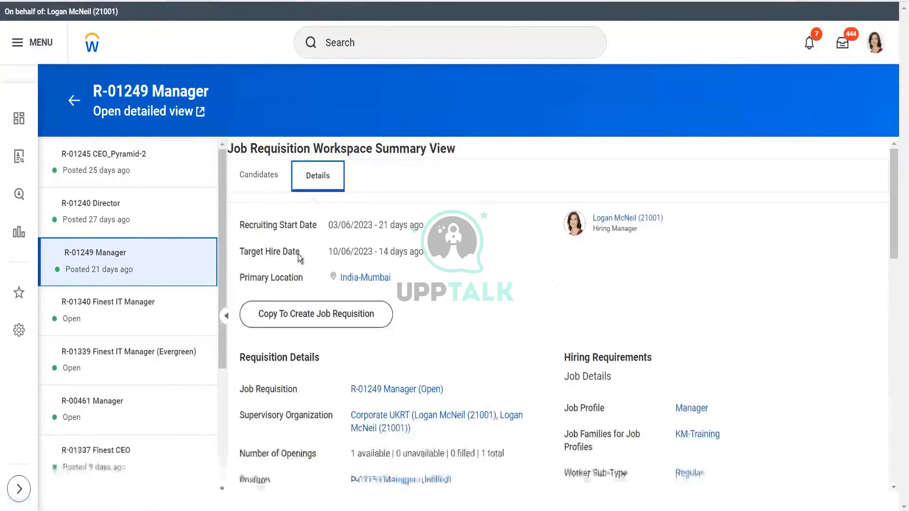
pyautogui.click(363, 389)
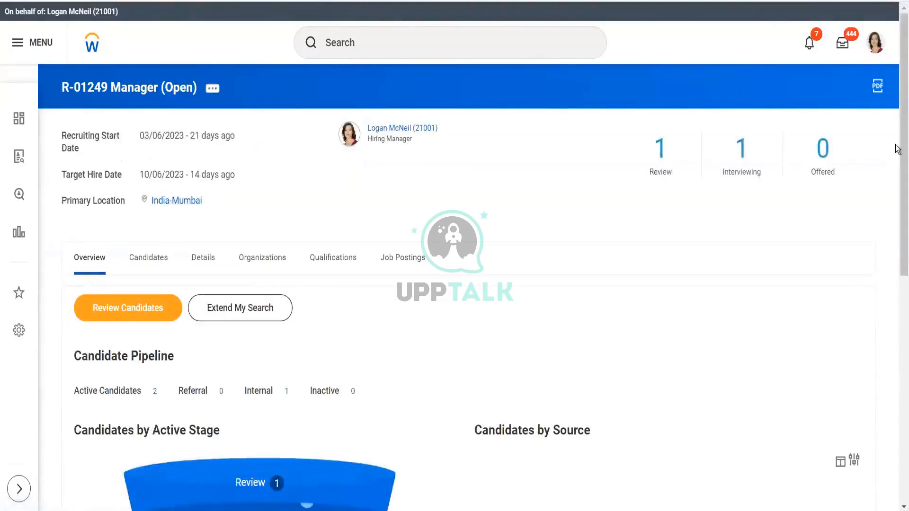
pyautogui.scroll(-1, 898, 144)
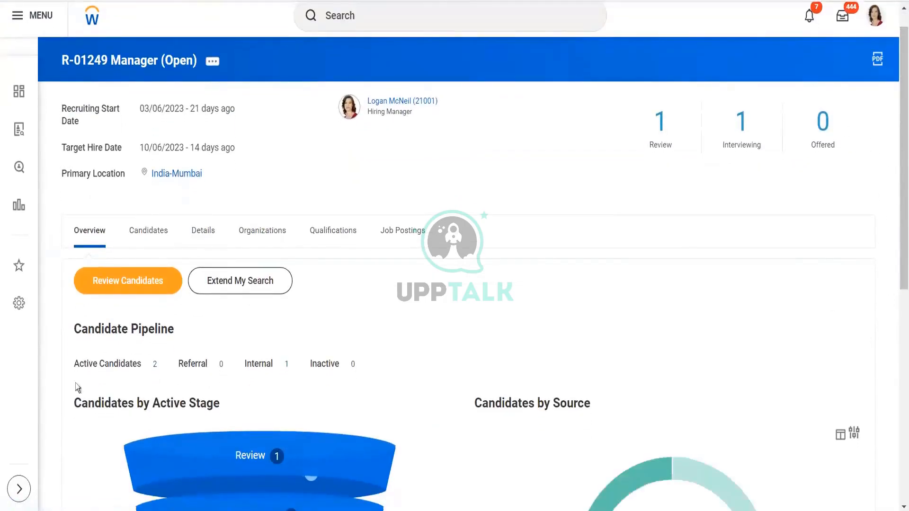
pyautogui.click(19, 489)
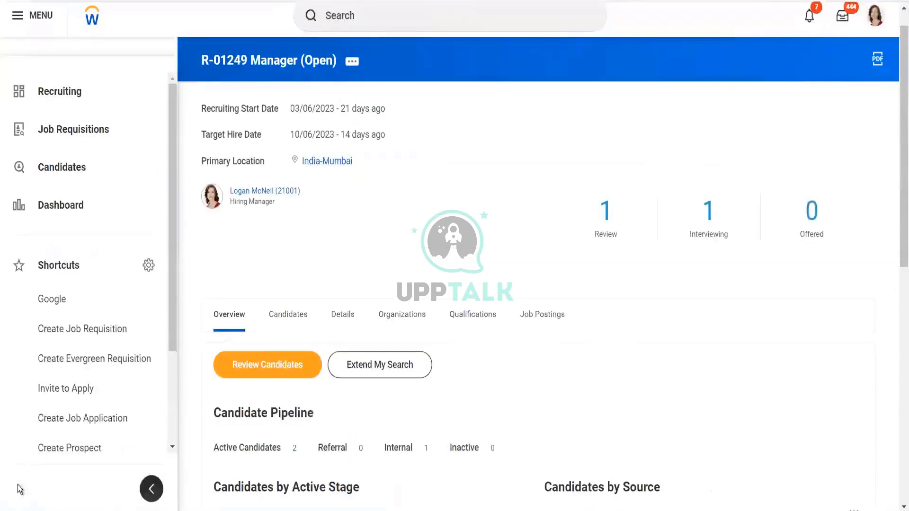
pyautogui.moveTo(172, 232); pyautogui.dragTo(167, 210)
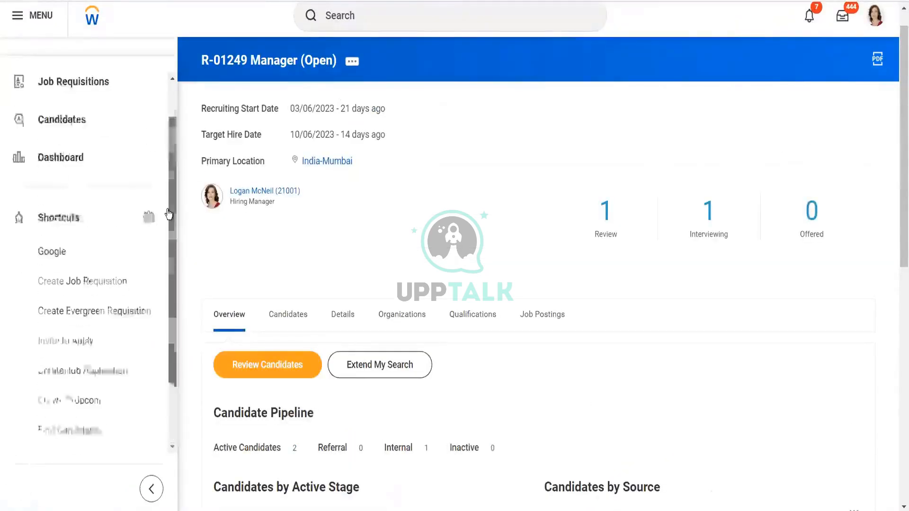
pyautogui.click(152, 489)
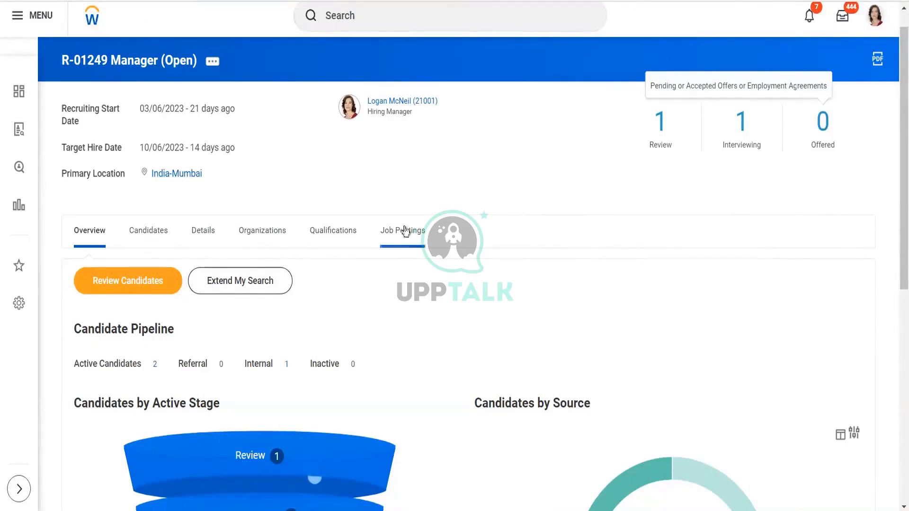
# - Review the requisition's Job Postings, Candidates, Details, Organizations and Qualifications tabs
pyautogui.click(404, 235)
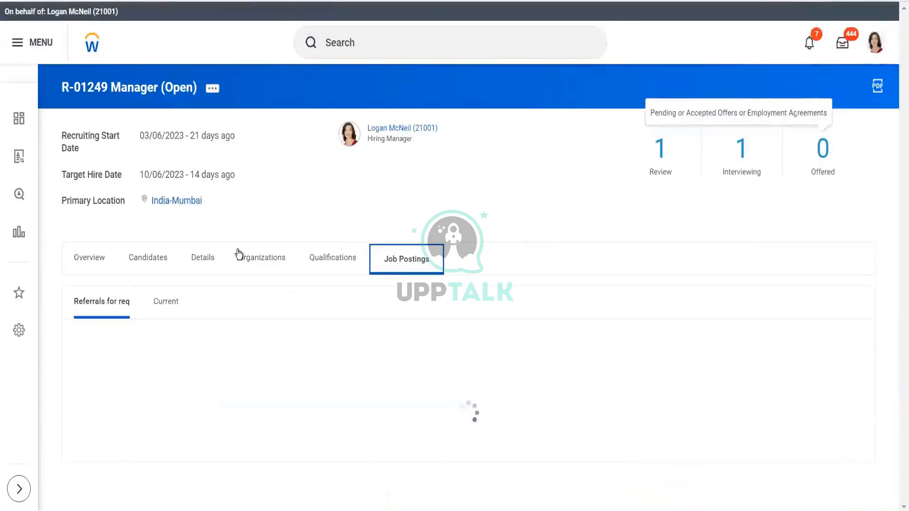
pyautogui.click(141, 266)
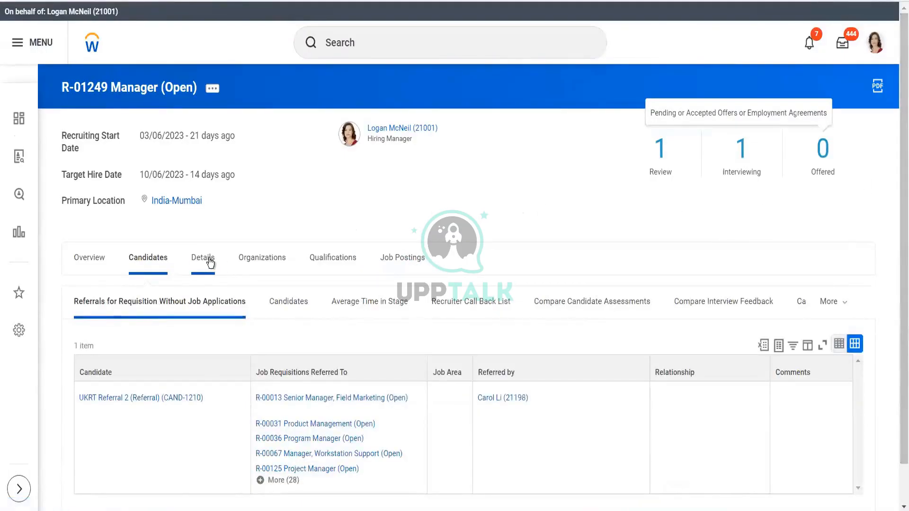
pyautogui.click(209, 259)
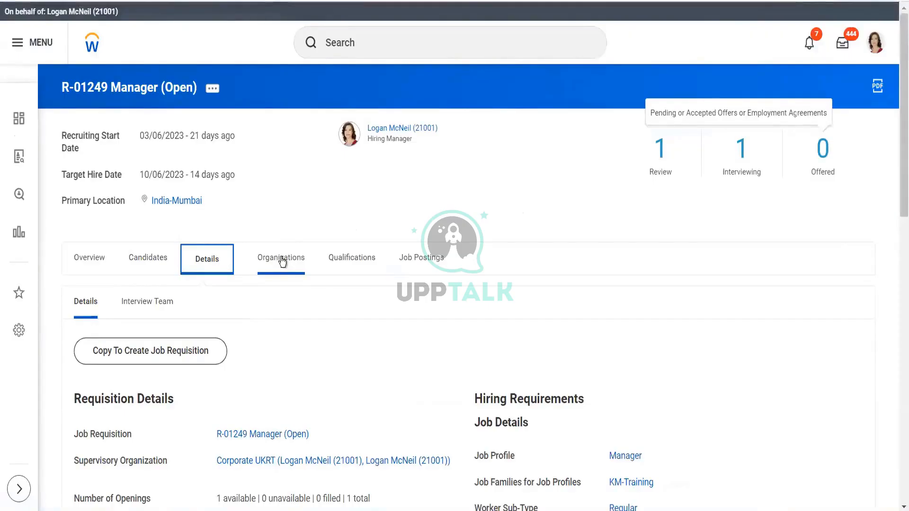
pyautogui.click(282, 261)
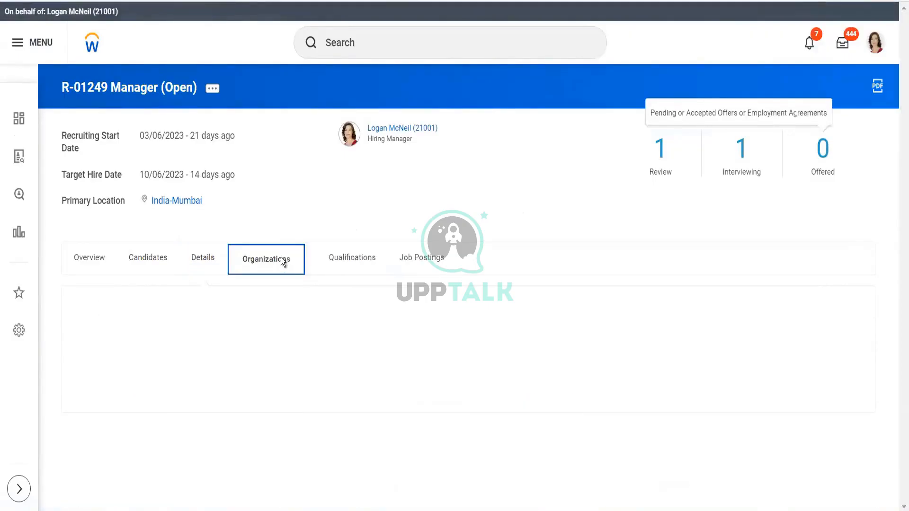
pyautogui.click(354, 260)
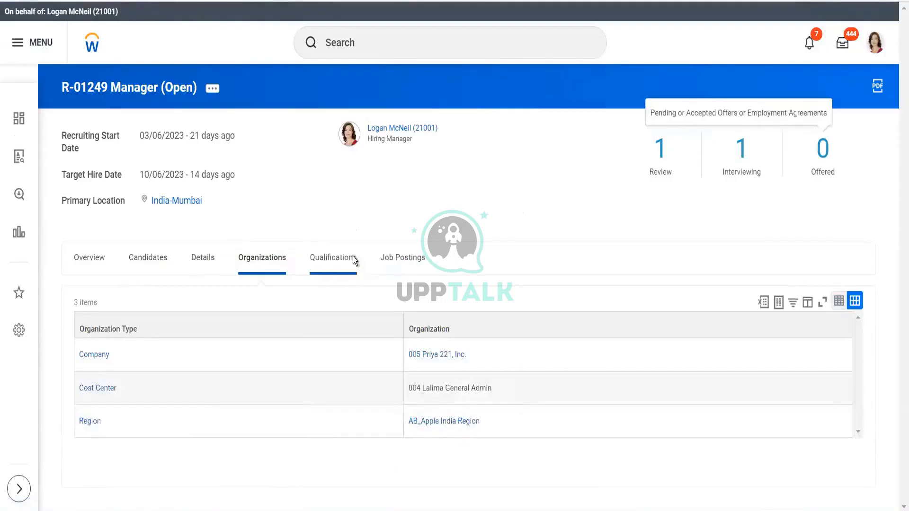
pyautogui.click(409, 258)
pyautogui.click(202, 262)
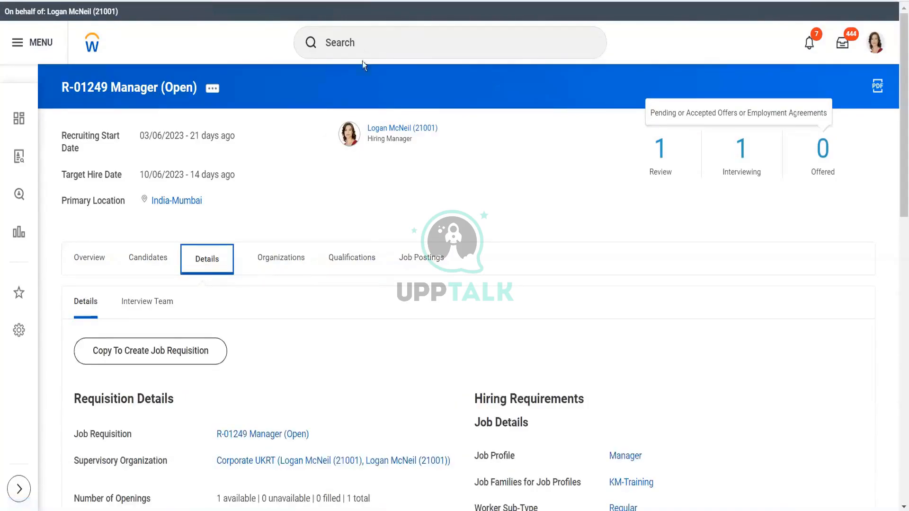
# - Search for and run the What's New in Workday report with default parameters
pyautogui.click(373, 39)
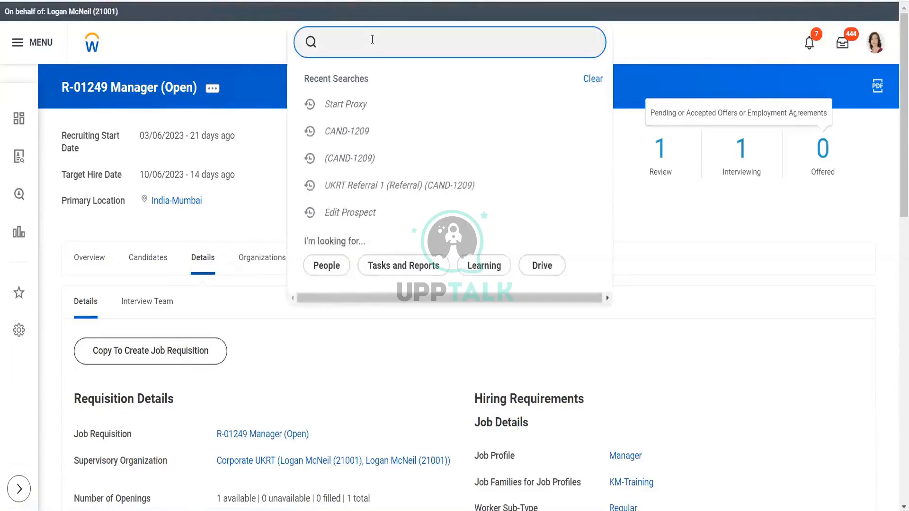
pyautogui.write('workd')
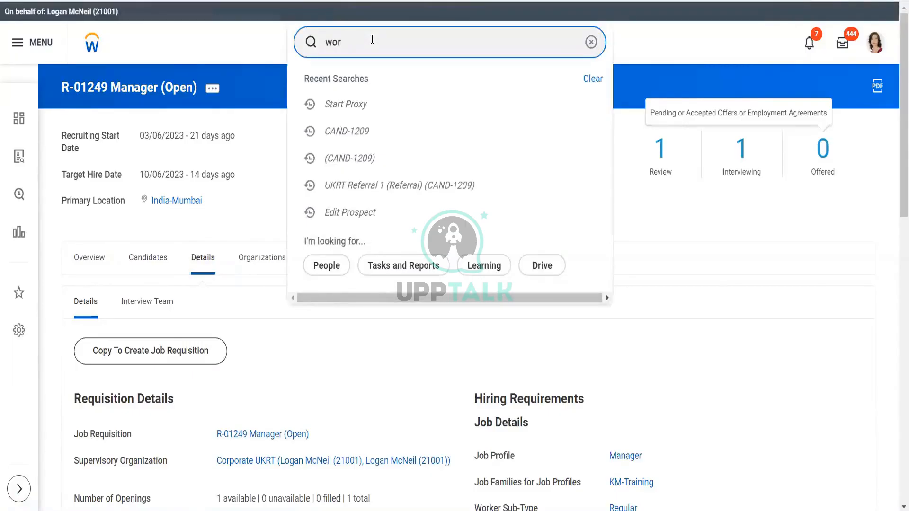
pyautogui.press('BackSpace')
pyautogui.press('BackSpace')
pyautogui.press('BackSpace')
pyautogui.write('wht')
pyautogui.press('BackSpace')
pyautogui.write("at's ne")
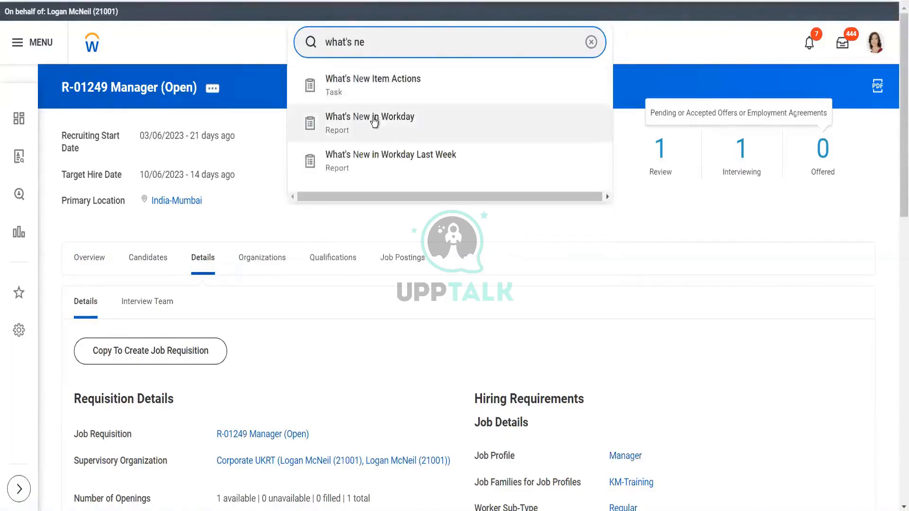
pyautogui.click(373, 116)
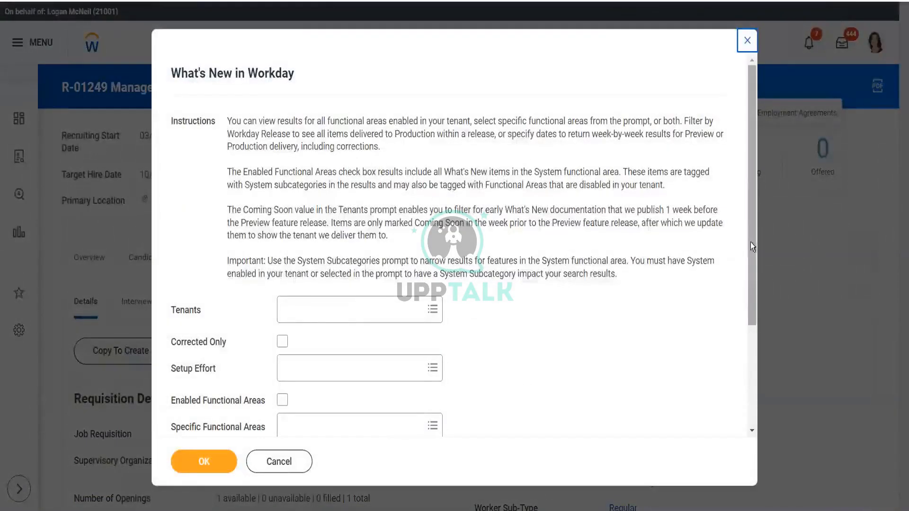
pyautogui.moveTo(751, 243); pyautogui.dragTo(756, 354)
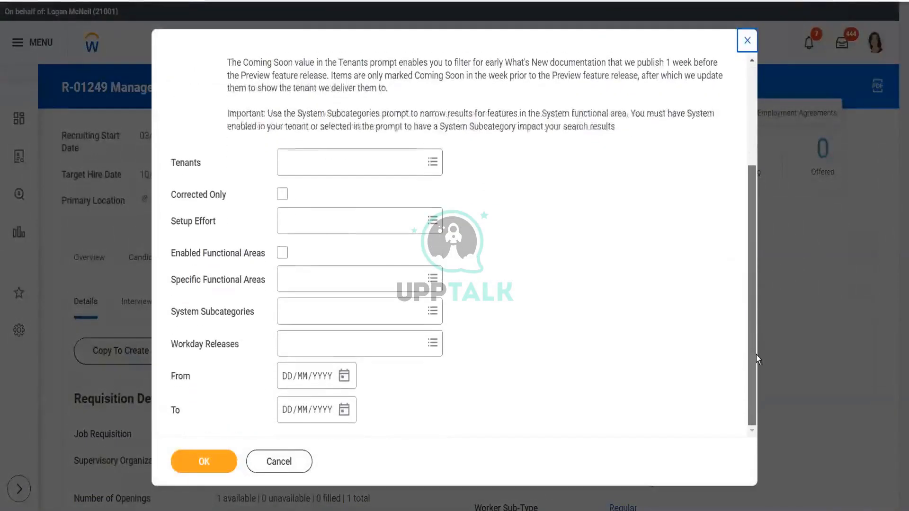
pyautogui.click(204, 463)
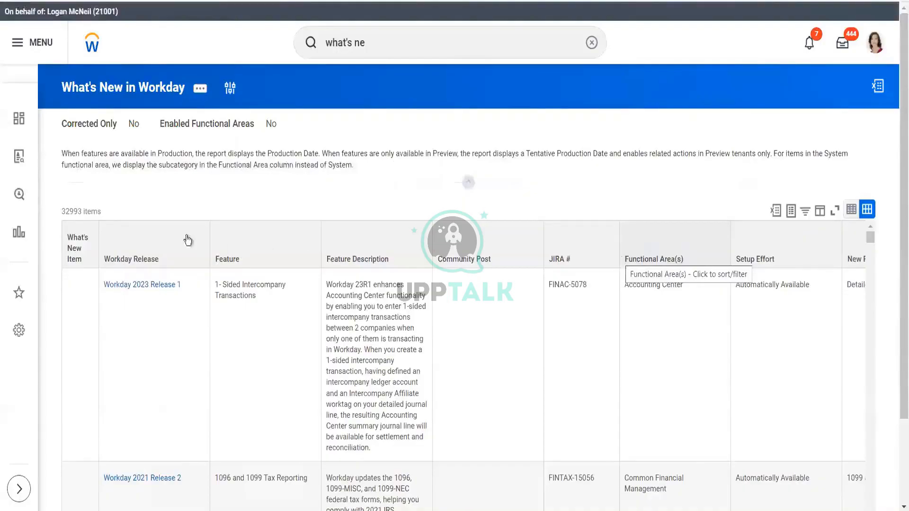
# - Filter the report's Feature column to Job Requisition Notes
pyautogui.click(260, 253)
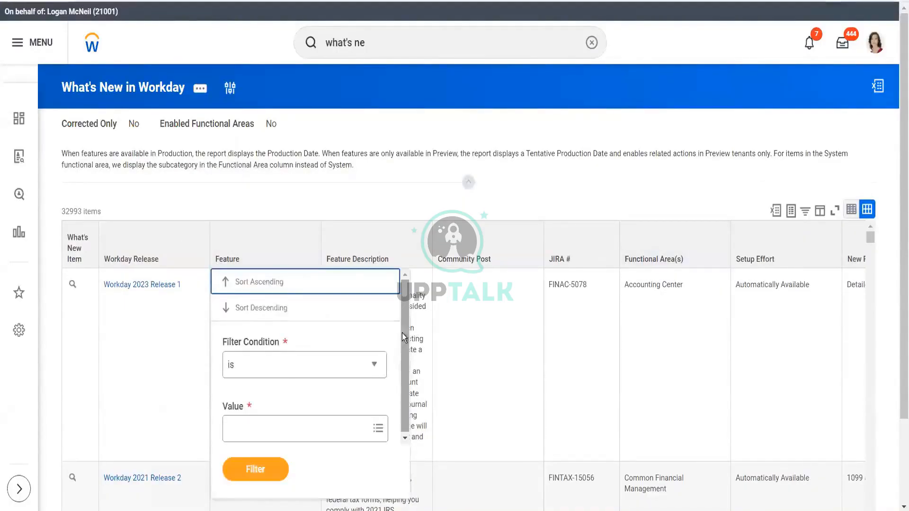
pyautogui.click(285, 428)
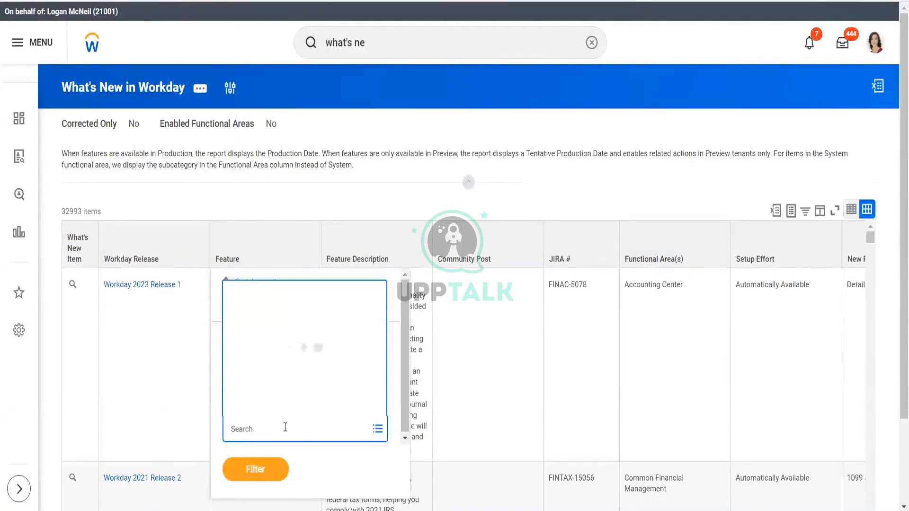
pyautogui.write('job req note')
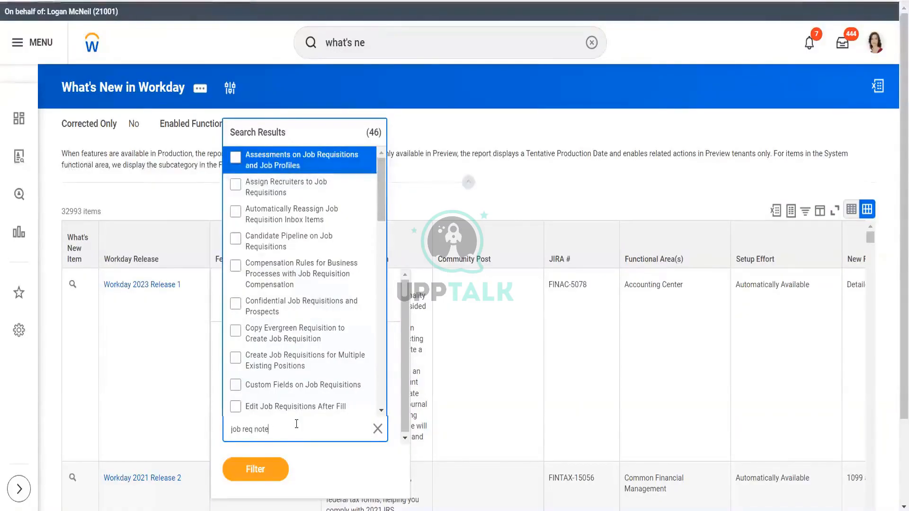
pyautogui.press('Return')
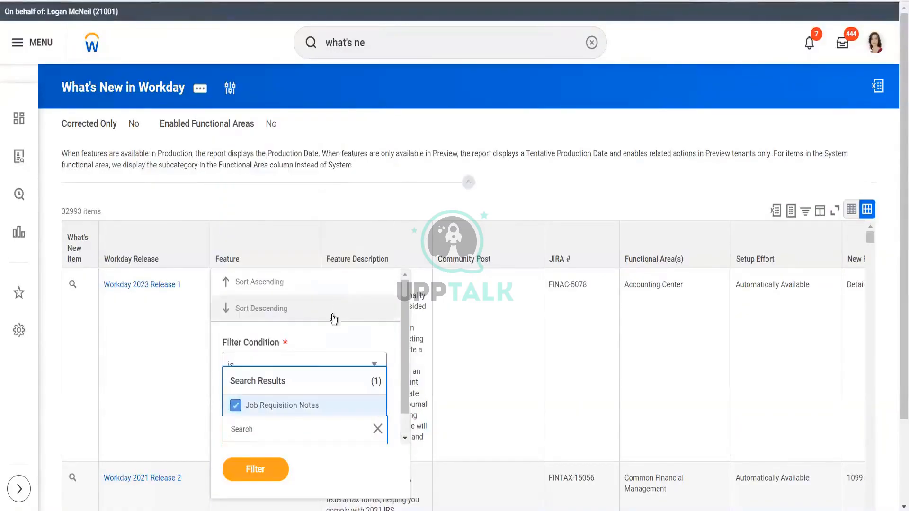
pyautogui.click(254, 472)
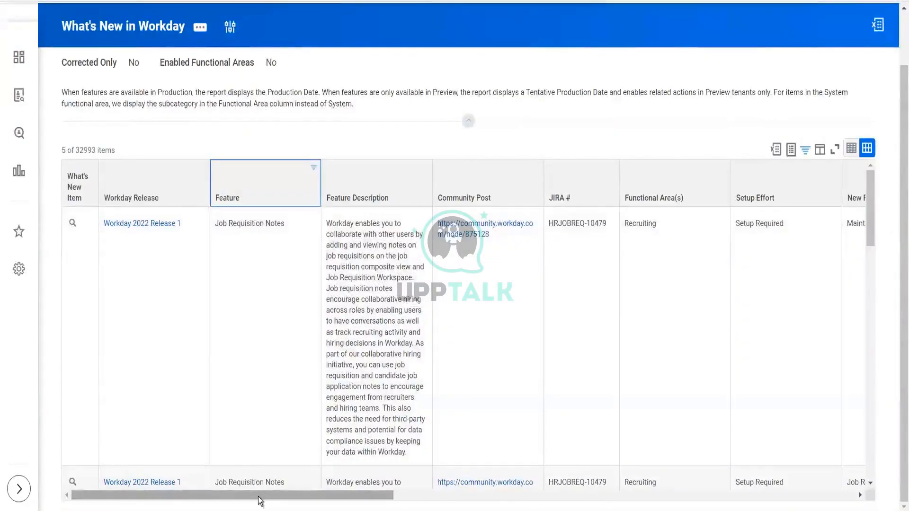
# - Scroll across the filtered rows to examine the Job Requisition Notes feature details and technical changes
pyautogui.moveTo(257, 497); pyautogui.dragTo(340, 498)
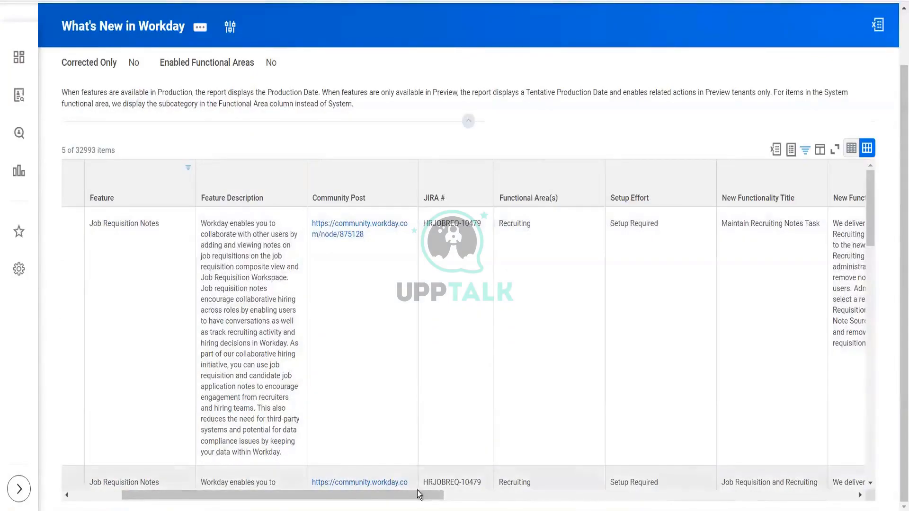
pyautogui.moveTo(416, 495); pyautogui.dragTo(532, 496)
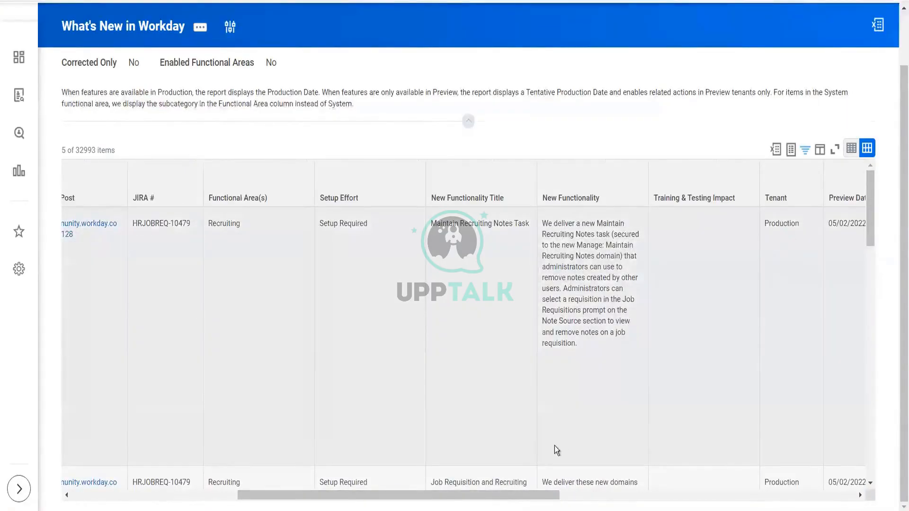
pyautogui.hscroll(10, 641, 486)
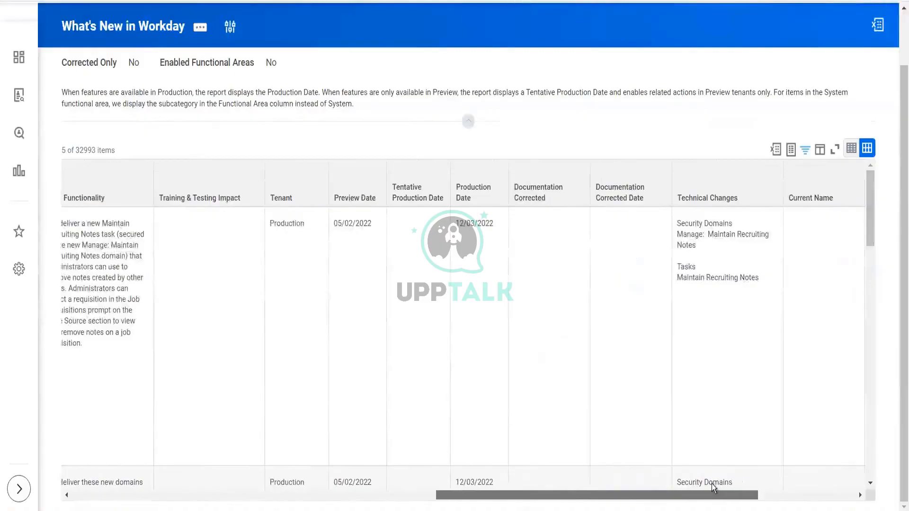
pyautogui.moveTo(712, 483); pyautogui.dragTo(713, 482)
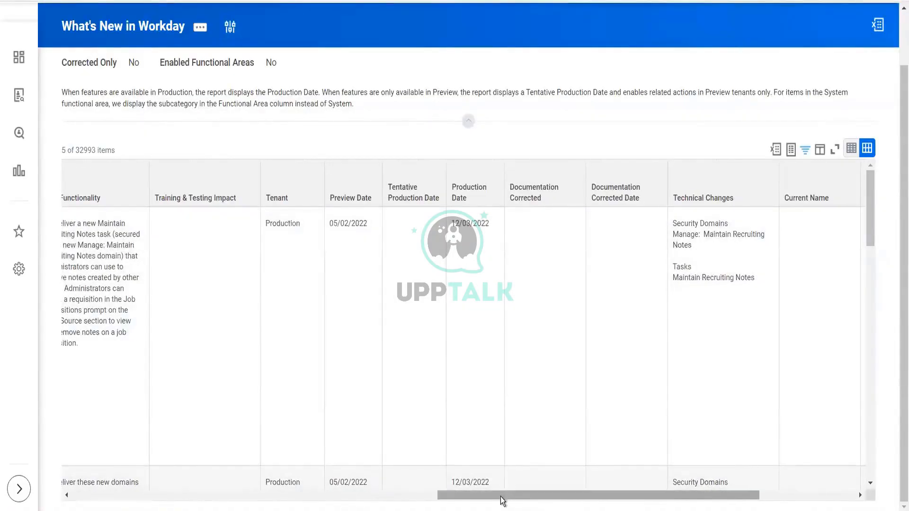
pyautogui.moveTo(502, 497); pyautogui.dragTo(612, 491)
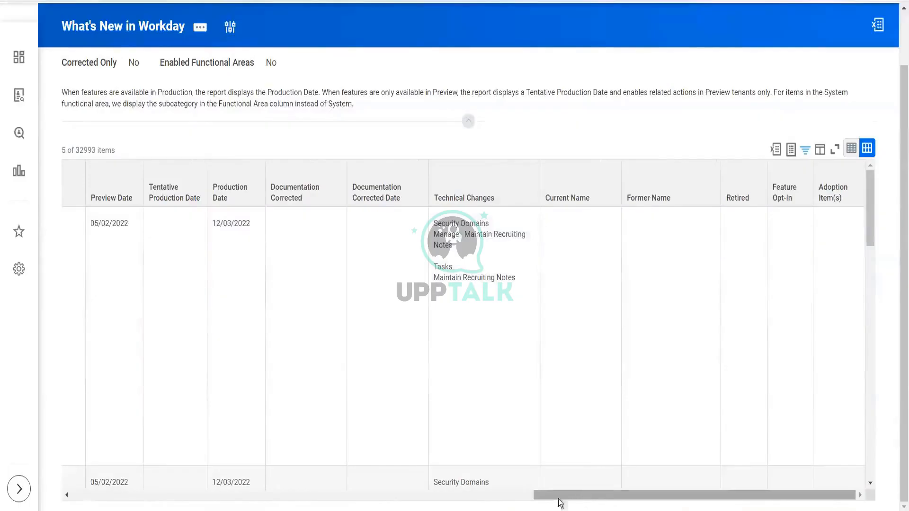
# - Scroll through the remaining filtered report rows to read the new functionality descriptions and technical changes
pyautogui.moveTo(561, 501); pyautogui.dragTo(369, 503)
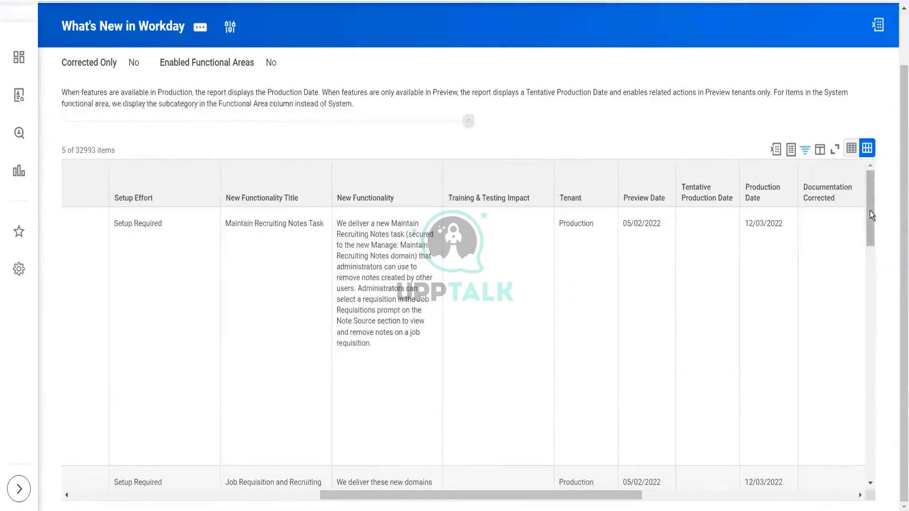
pyautogui.moveTo(870, 211); pyautogui.dragTo(874, 255)
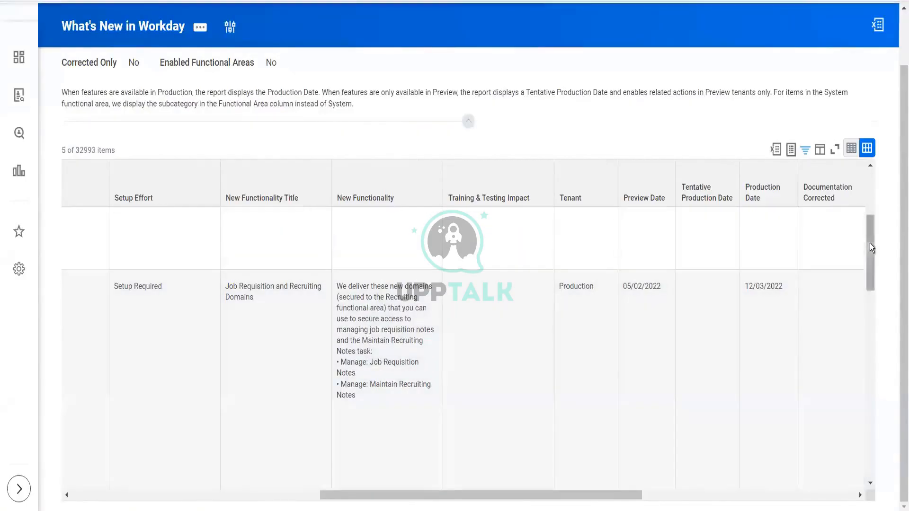
pyautogui.moveTo(871, 243); pyautogui.dragTo(879, 360)
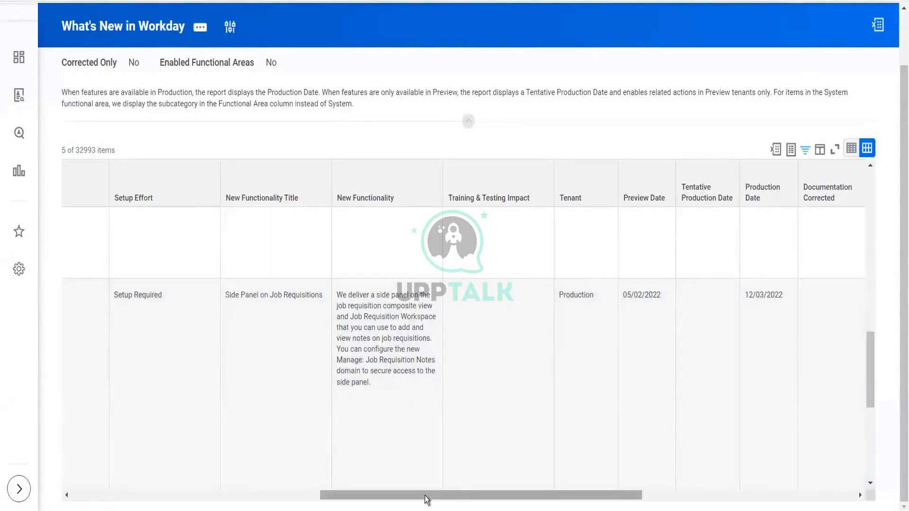
pyautogui.moveTo(426, 497); pyautogui.dragTo(692, 481)
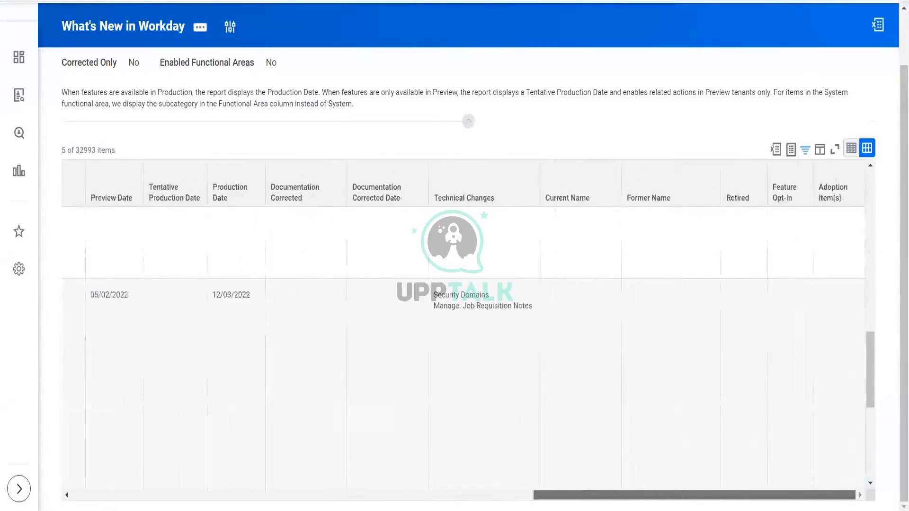
pyautogui.click(408, 496)
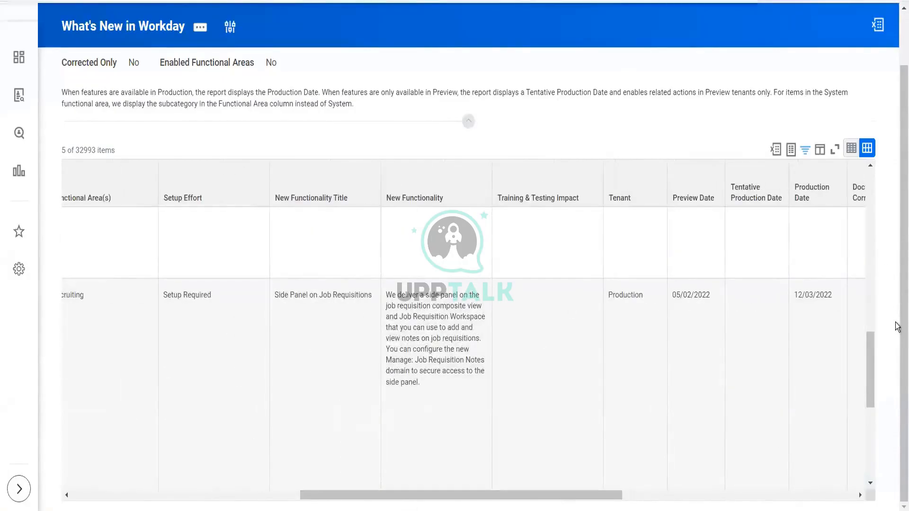
pyautogui.scroll(2, 490, 85)
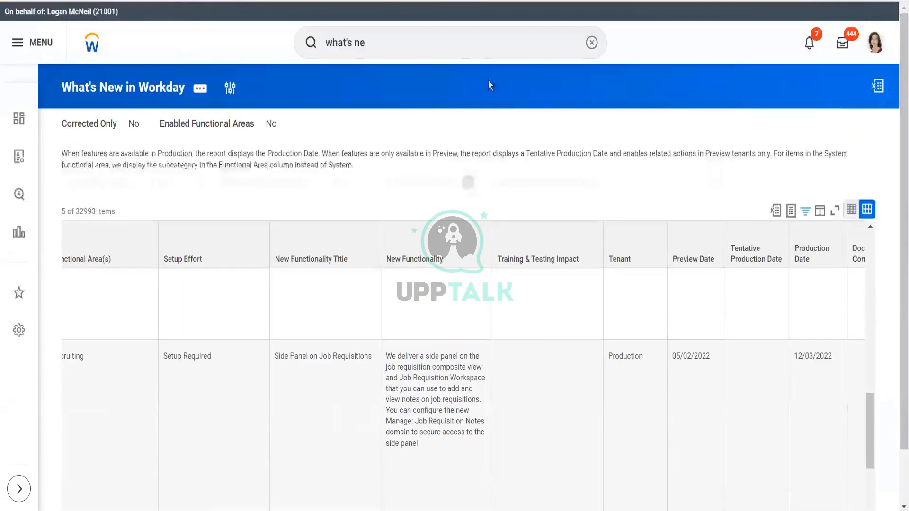
pyautogui.click(460, 45)
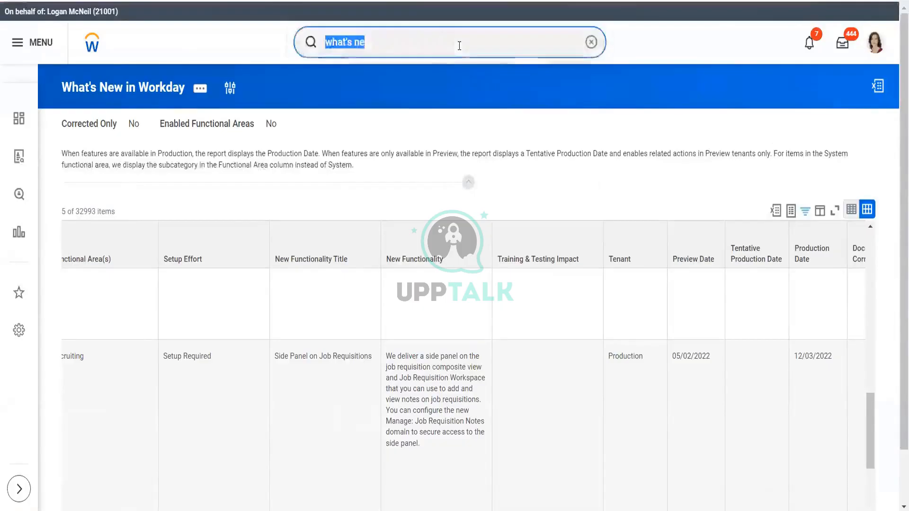
pyautogui.write('manag jo')
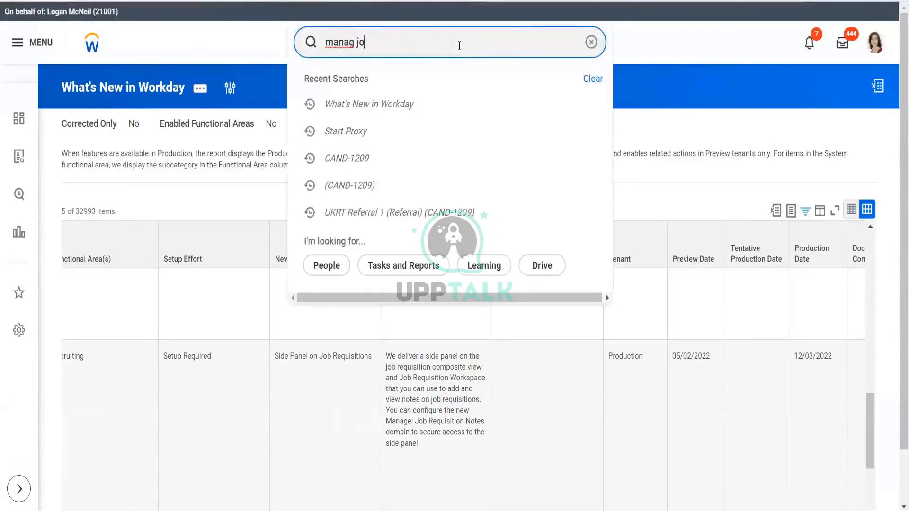
pyautogui.write('b req')
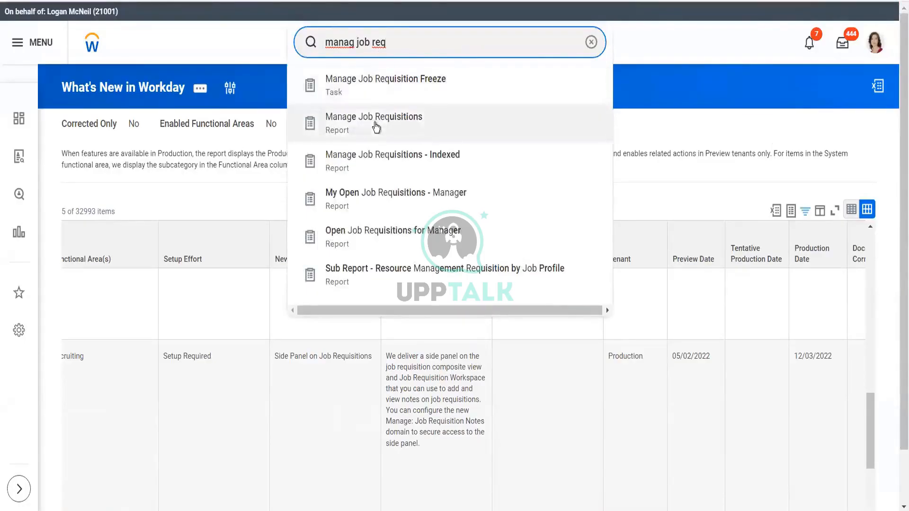
pyautogui.click(377, 124)
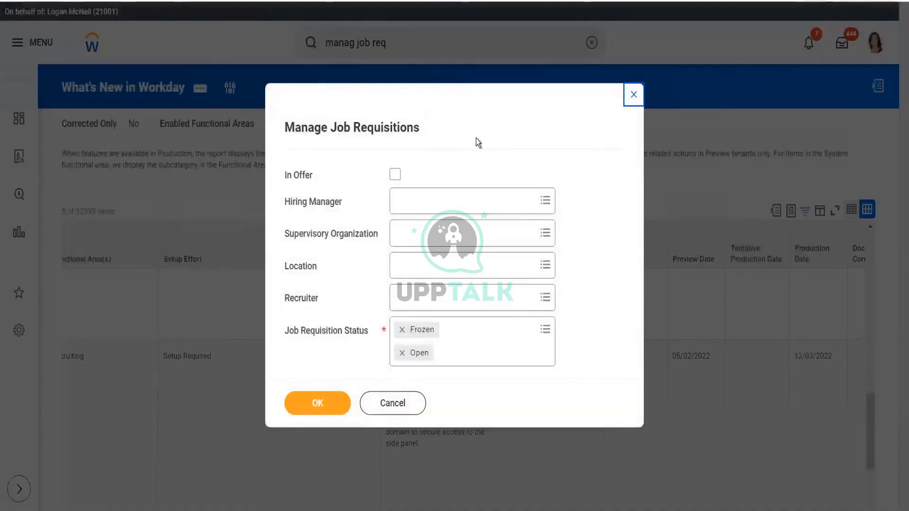
pyautogui.click(400, 402)
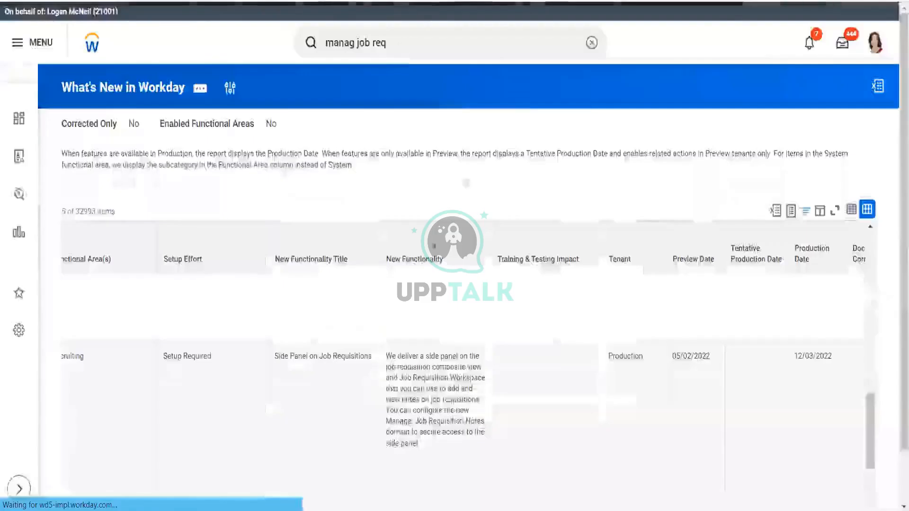
pyautogui.click(399, 47)
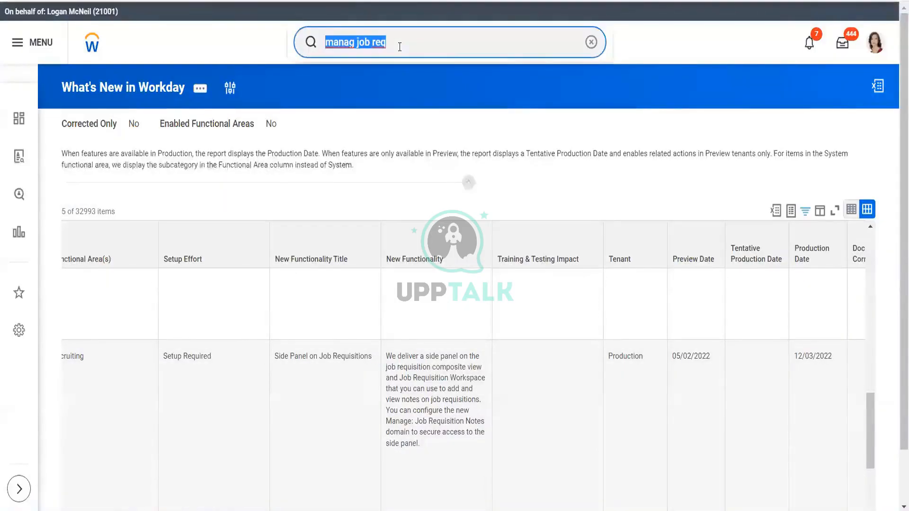
pyautogui.write('domain')
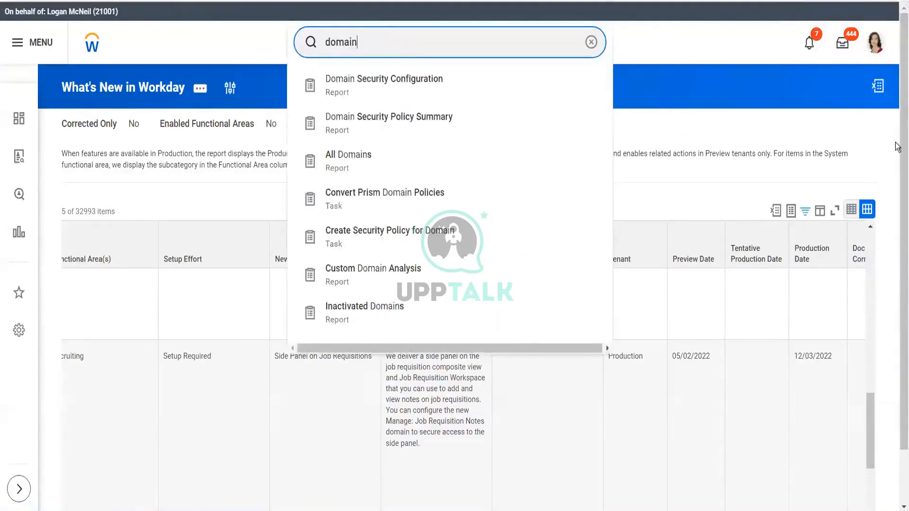
pyautogui.click(897, 156)
pyautogui.scroll(-2, 897, 157)
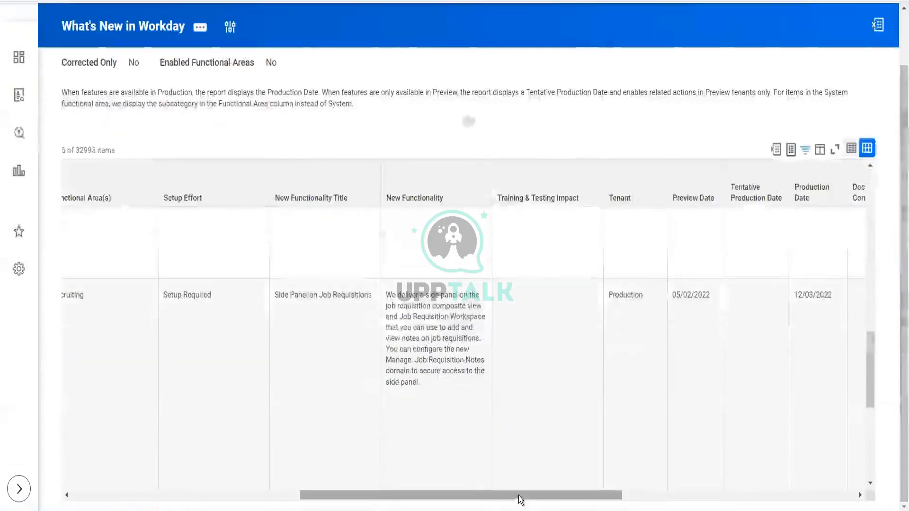
# - Scroll back across the report to re-examine the security domains and tasks listed under Technical Changes
pyautogui.moveTo(518, 495); pyautogui.dragTo(848, 483)
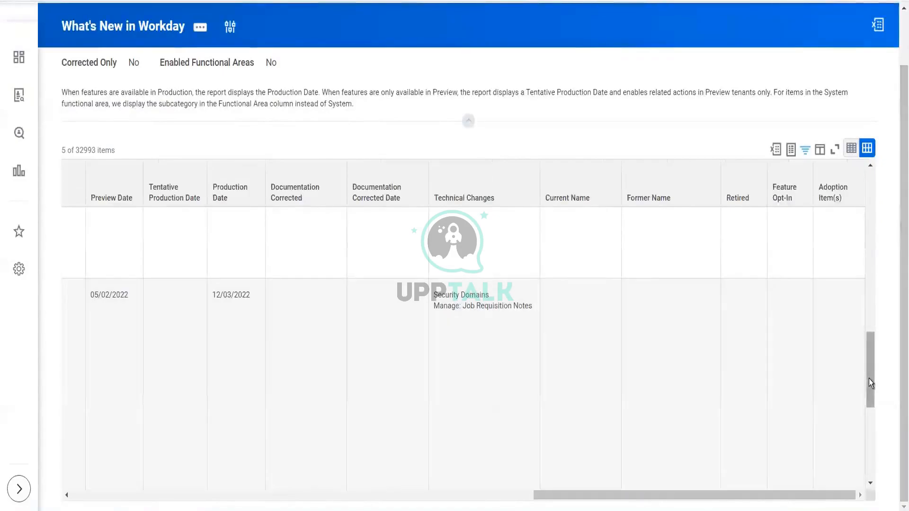
pyautogui.moveTo(868, 331); pyautogui.dragTo(856, 187)
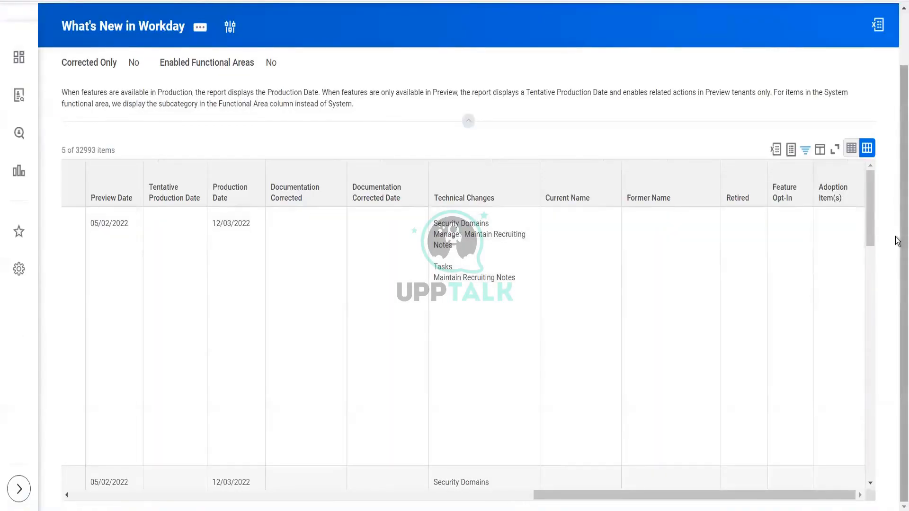
pyautogui.moveTo(898, 242)
pyautogui.mouseDown()
pyautogui.moveTo(898, 179)
pyautogui.moveTo(895, 247)
pyautogui.mouseUp()
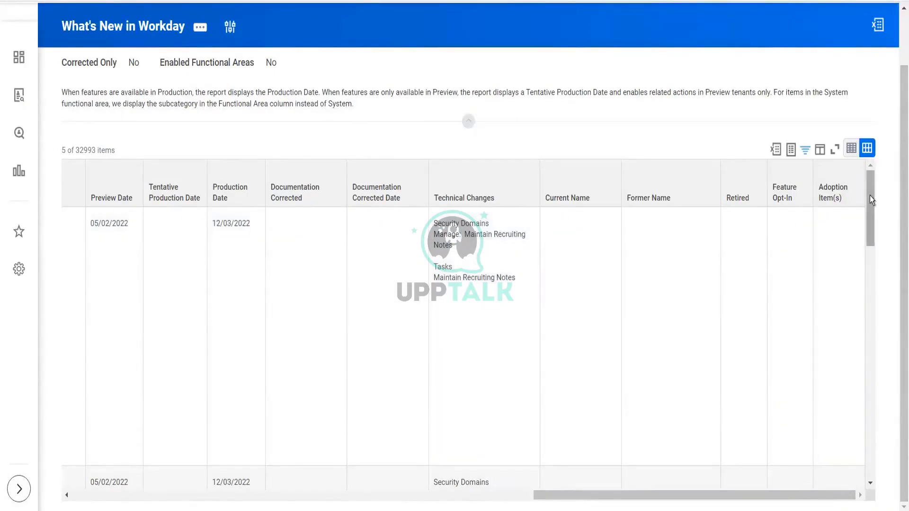
pyautogui.moveTo(870, 195)
pyautogui.mouseDown()
pyautogui.moveTo(871, 207)
pyautogui.moveTo(870, 192)
pyautogui.mouseUp()
pyautogui.moveTo(869, 186); pyautogui.dragTo(876, 160)
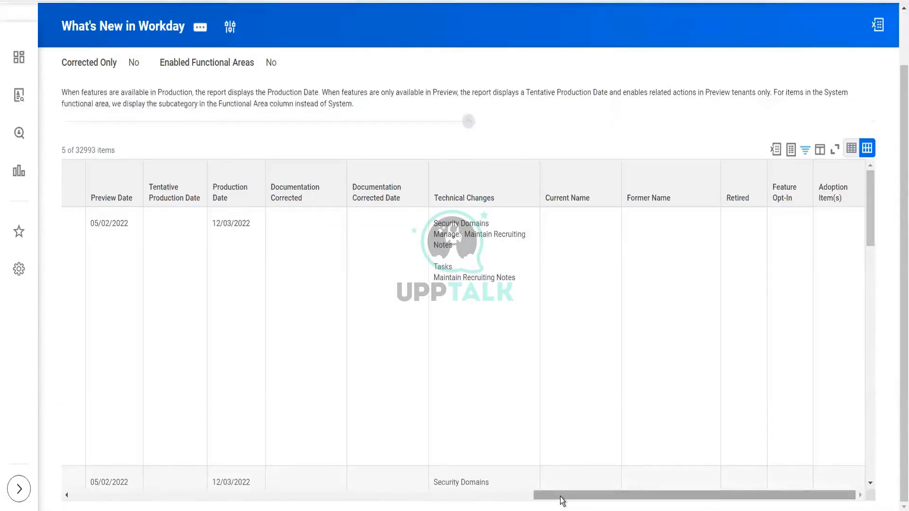
pyautogui.moveTo(561, 501); pyautogui.dragTo(536, 482)
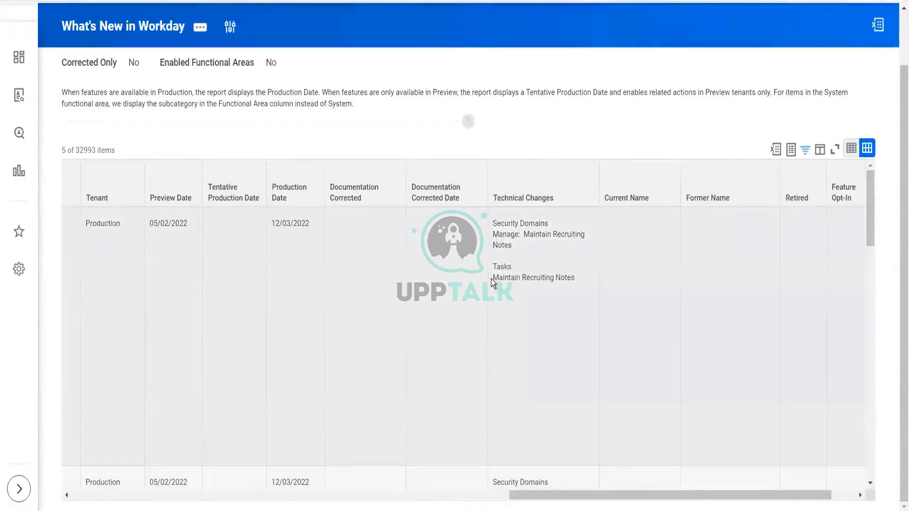
pyautogui.click(581, 275)
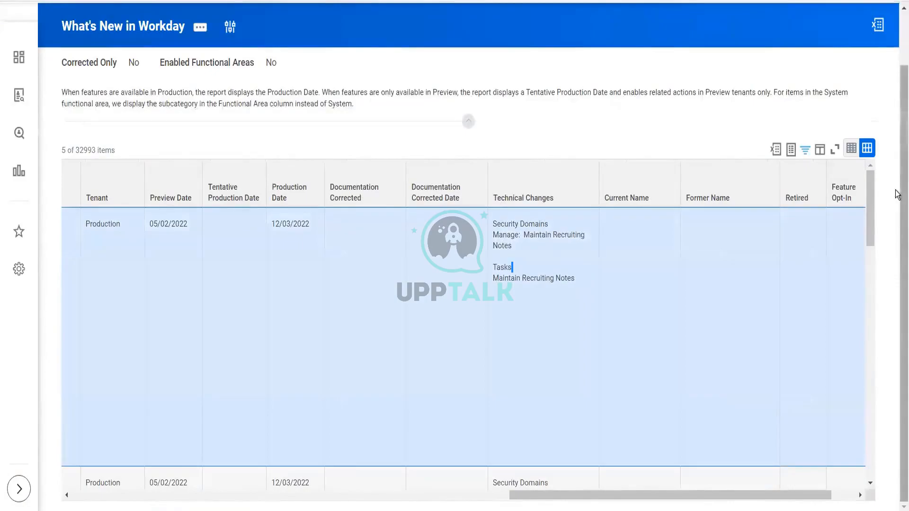
# - Search domains for notes, open the Manage: Job Requisition Notes domain, and view its domain security policy
pyautogui.scroll(1, 437, 106)
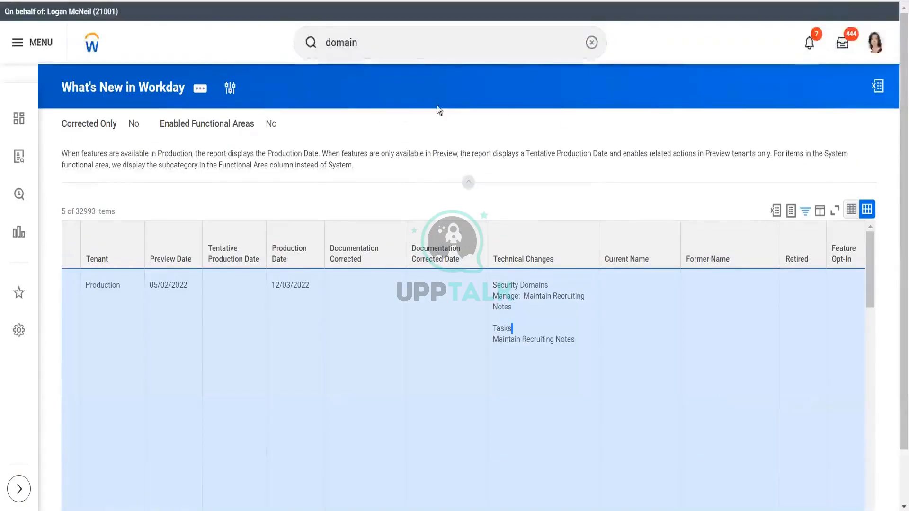
pyautogui.click(403, 43)
pyautogui.write('mai')
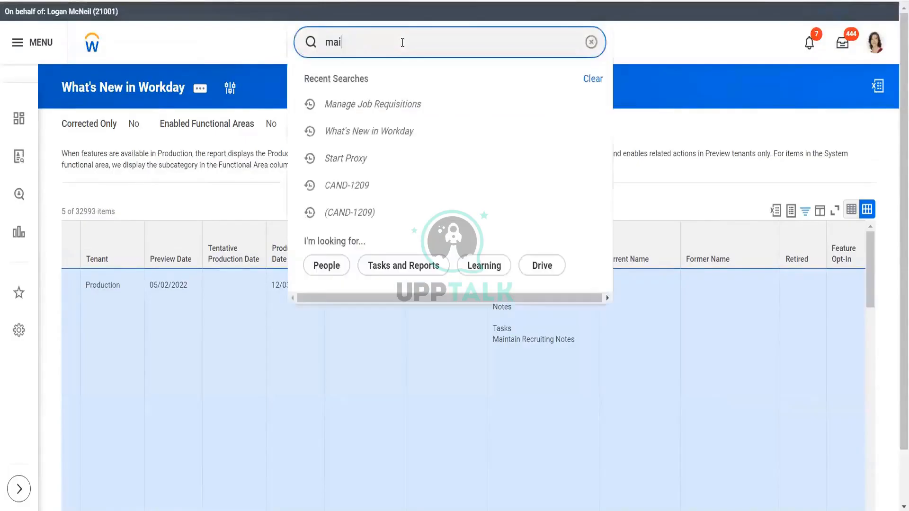
pyautogui.write('n recr not')
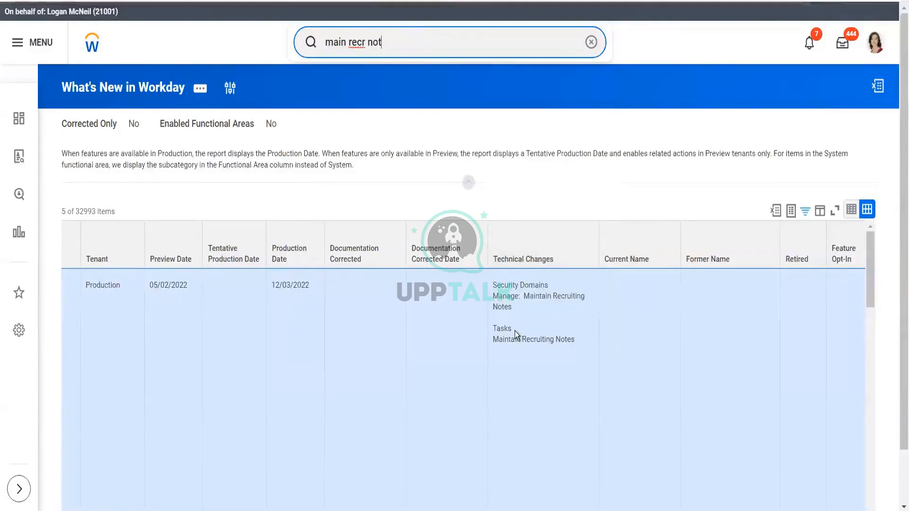
pyautogui.tripleClick(411, 42)
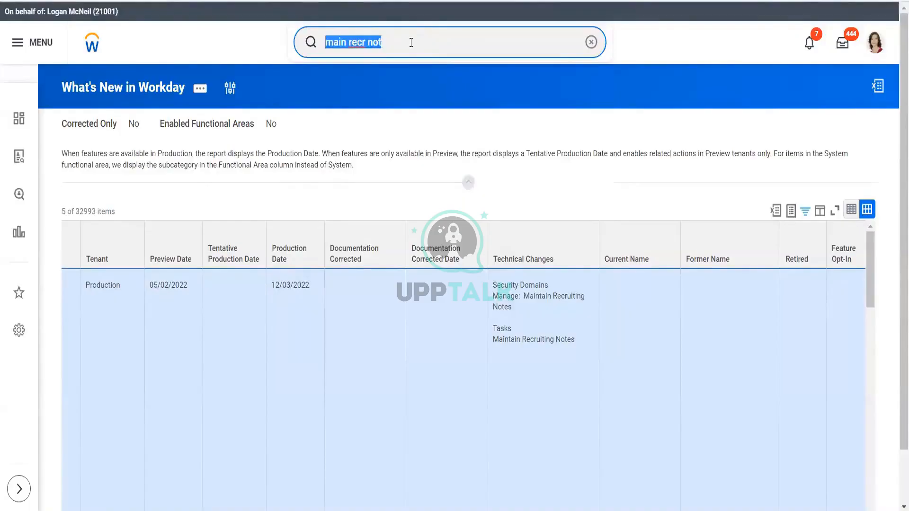
pyautogui.write('domain:')
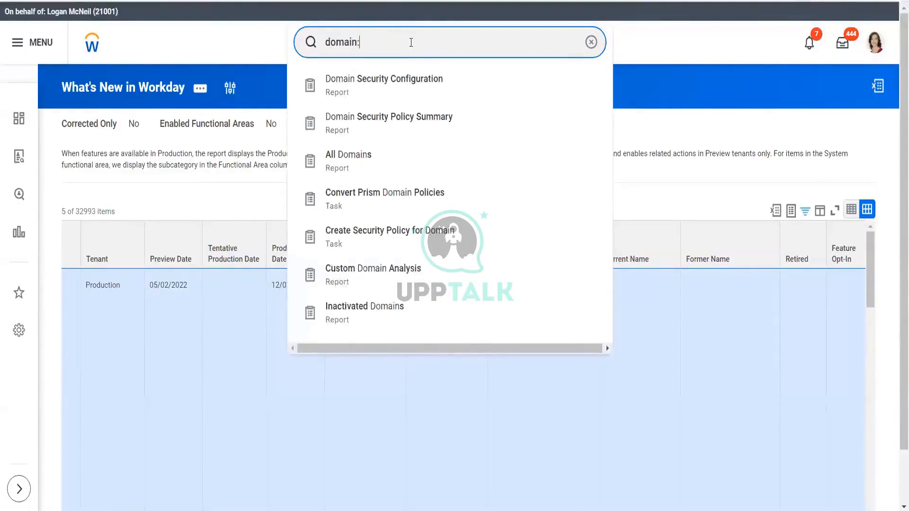
pyautogui.write('ma')
pyautogui.write('notes')
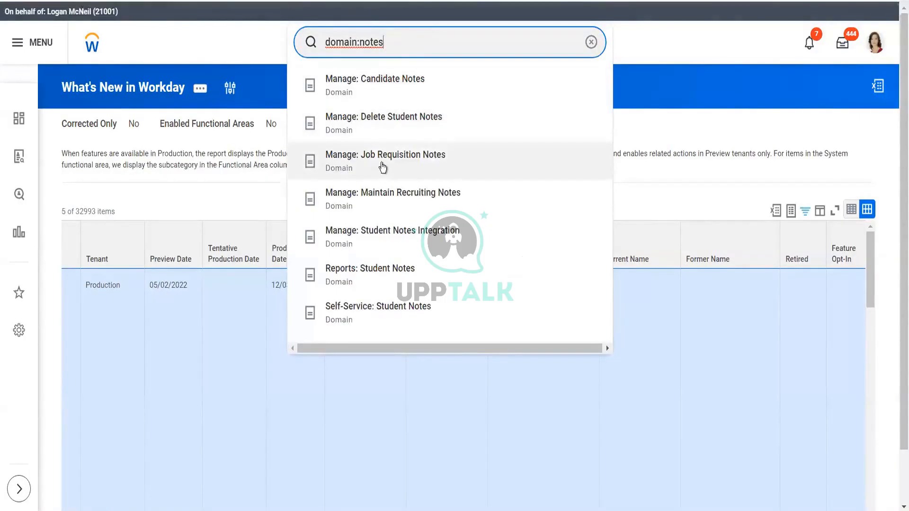
pyautogui.click(383, 167)
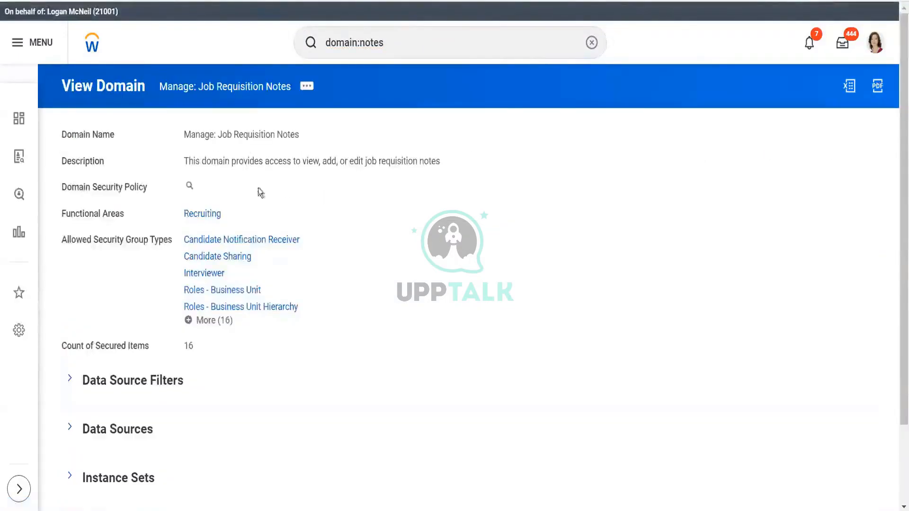
pyautogui.click(201, 187)
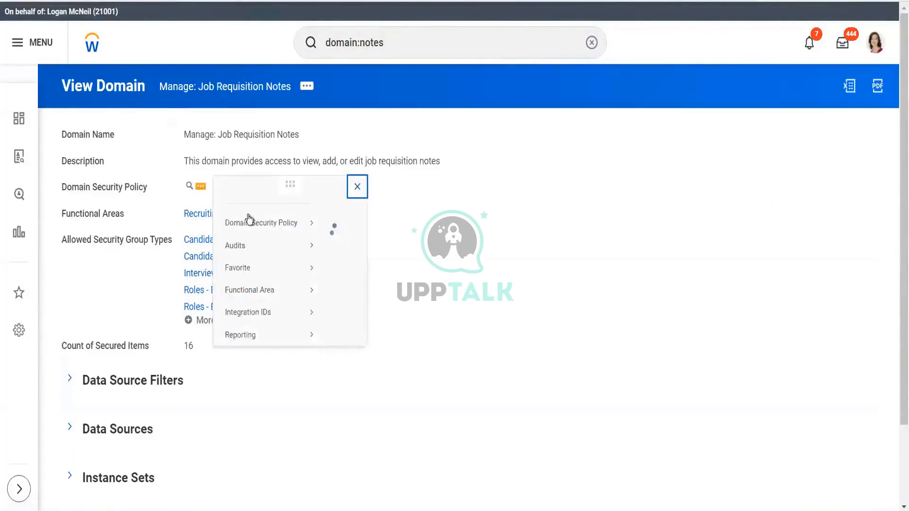
pyautogui.moveTo(275, 241)
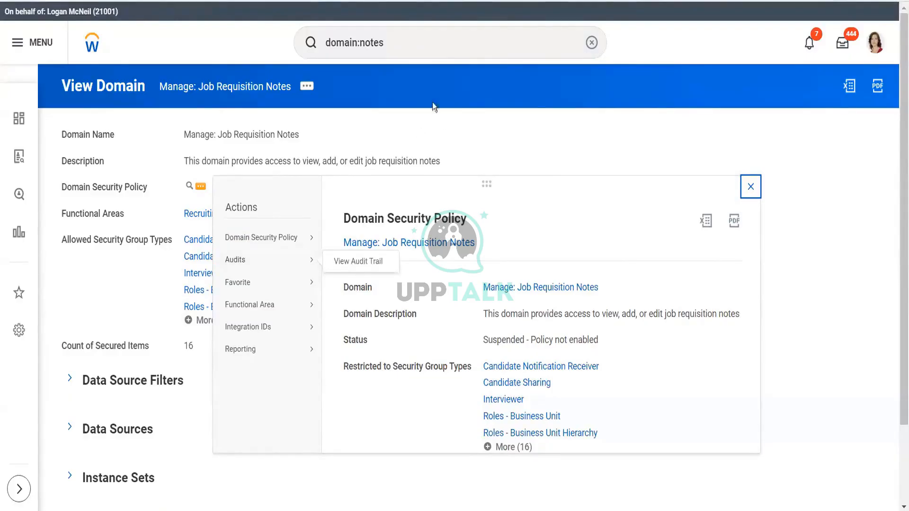
# - Search for and open the View Candidate As Of task
pyautogui.click(440, 41)
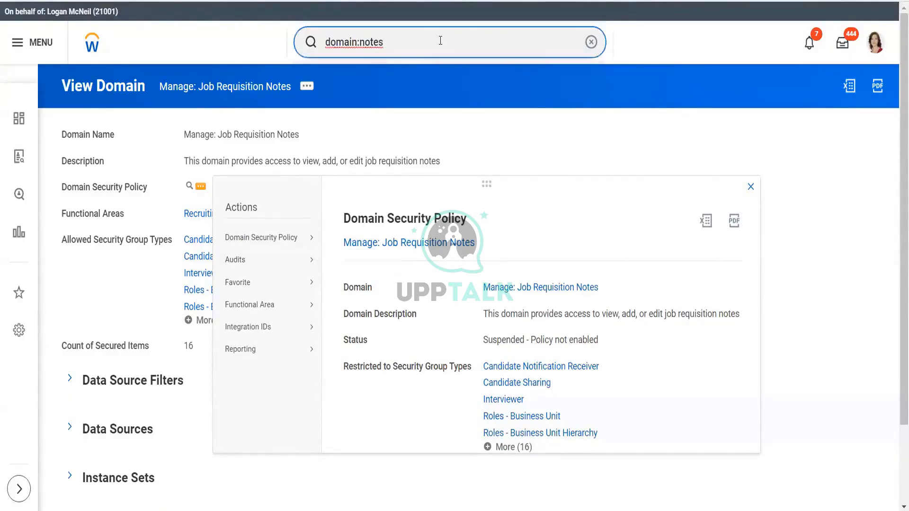
pyautogui.hotkey('ctrl', 'a')
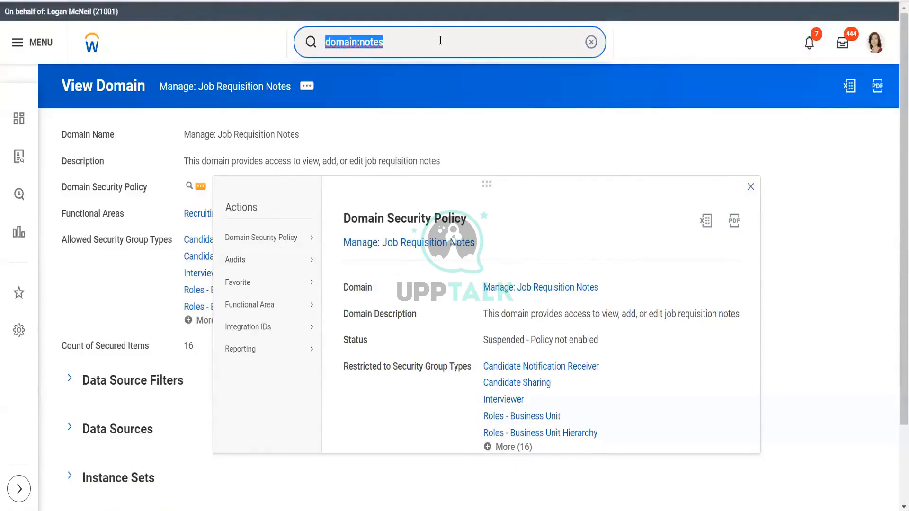
pyautogui.press('BackSpace')
pyautogui.write('job')
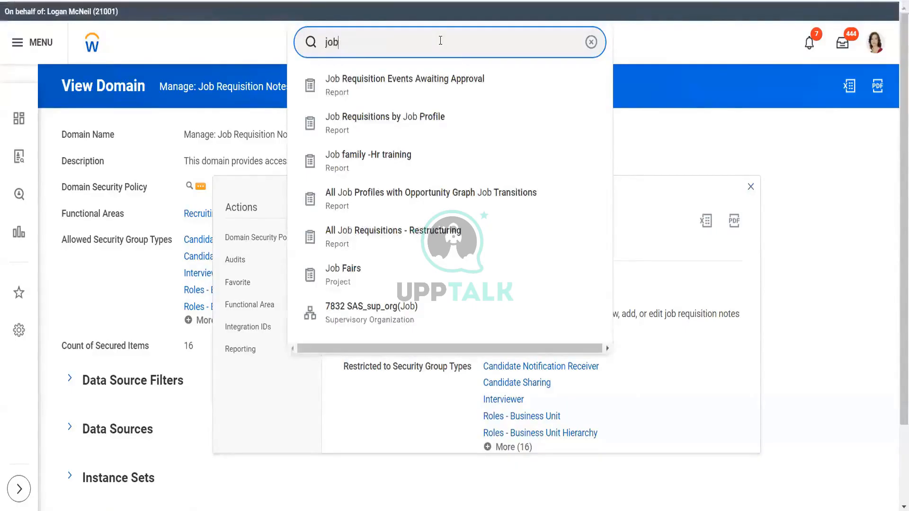
pyautogui.press('BackSpace')
pyautogui.press('BackSpace')
pyautogui.press('BackSpace')
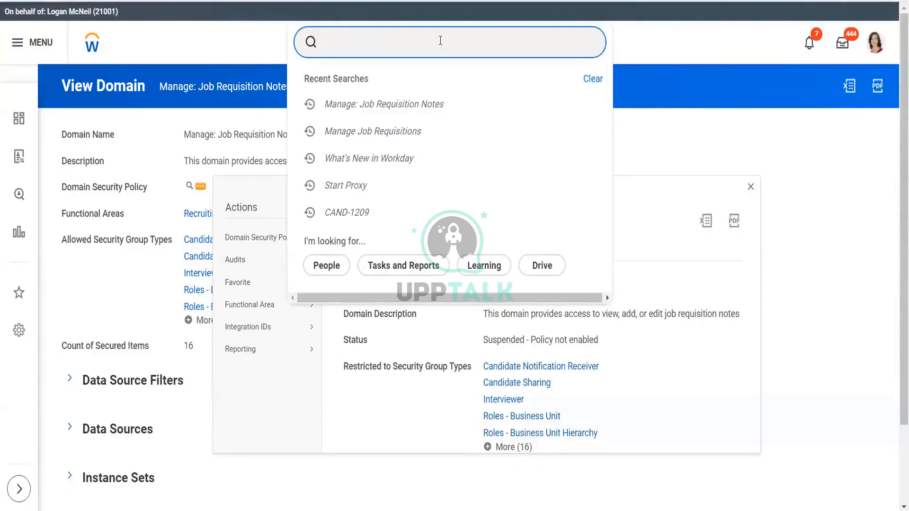
pyautogui.write('view candid')
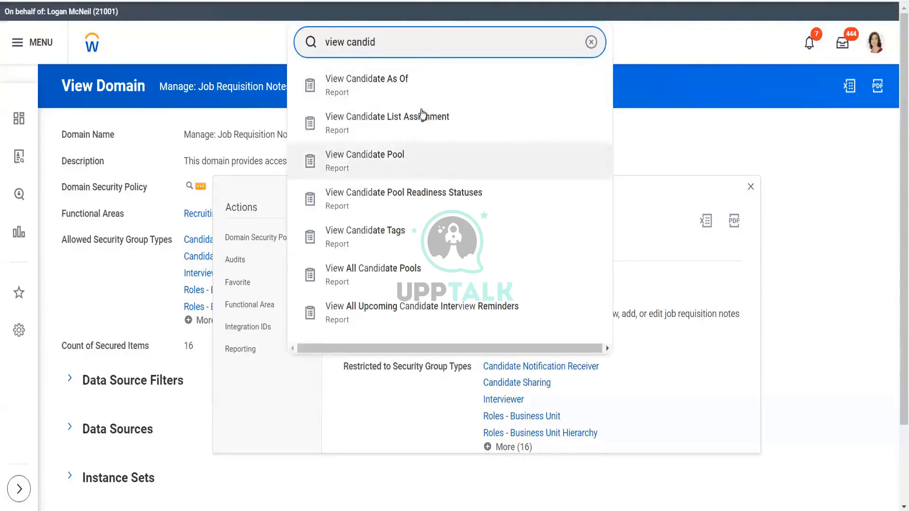
pyautogui.click(439, 88)
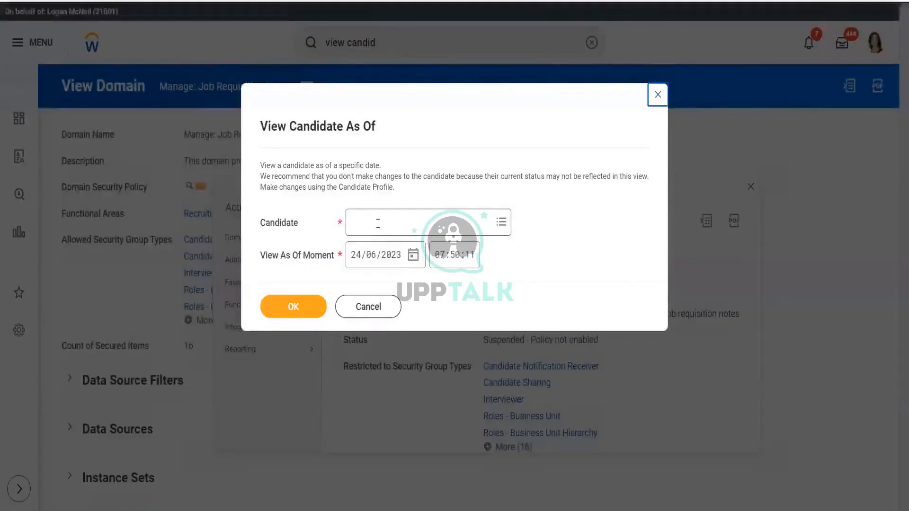
# - Look up a candidate by a partial name in View Candidate As Of and open their profile at the default moment
pyautogui.click(378, 223)
pyautogui.write('bha')
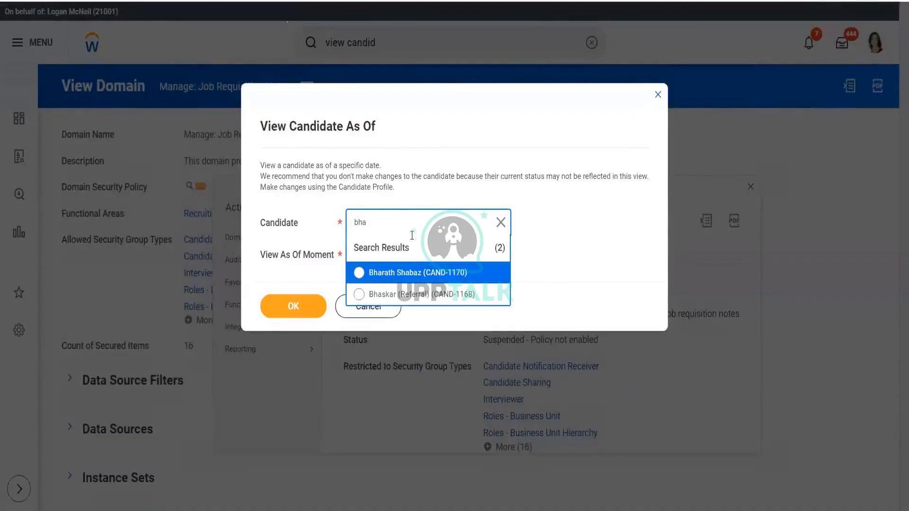
pyautogui.press('Return')
pyautogui.click(308, 315)
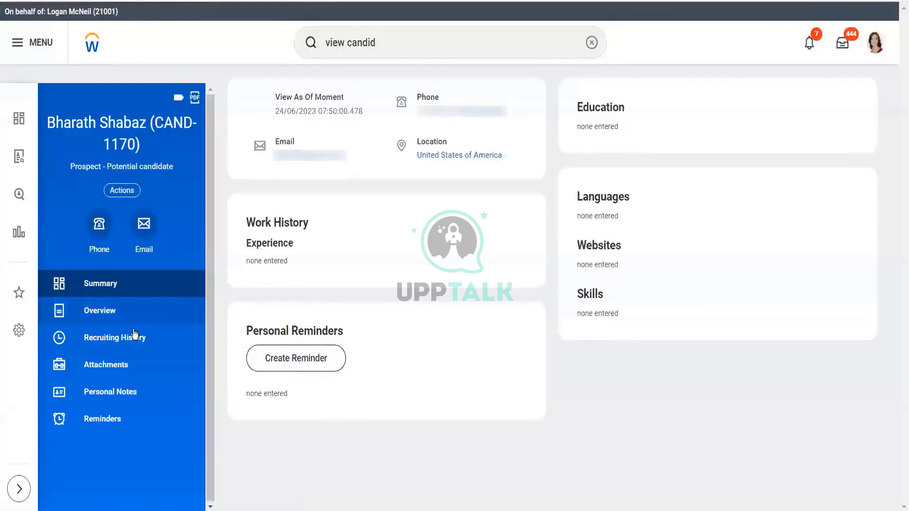
# - Browse the candidate profile's Overview, Recruiting History, Candidate Communication, Attachments, Personal Notes, Reminders and Summary sections
pyautogui.click(125, 310)
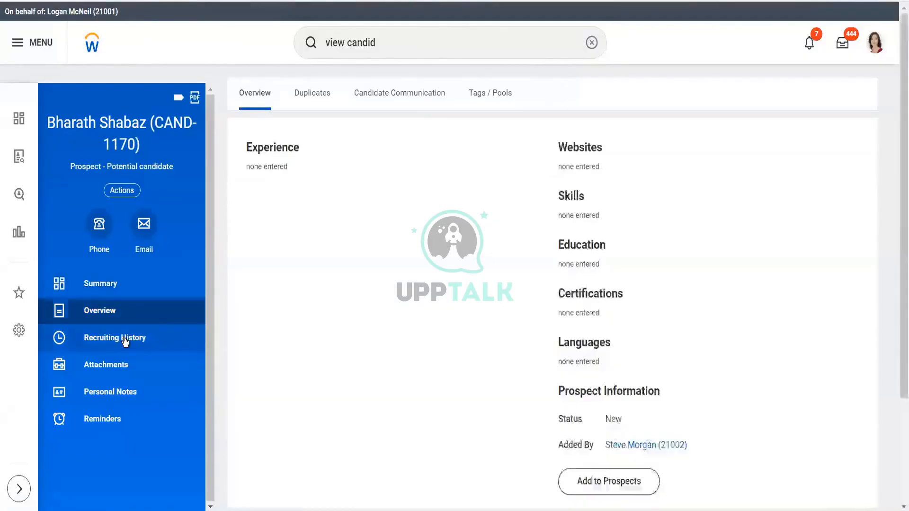
pyautogui.click(125, 340)
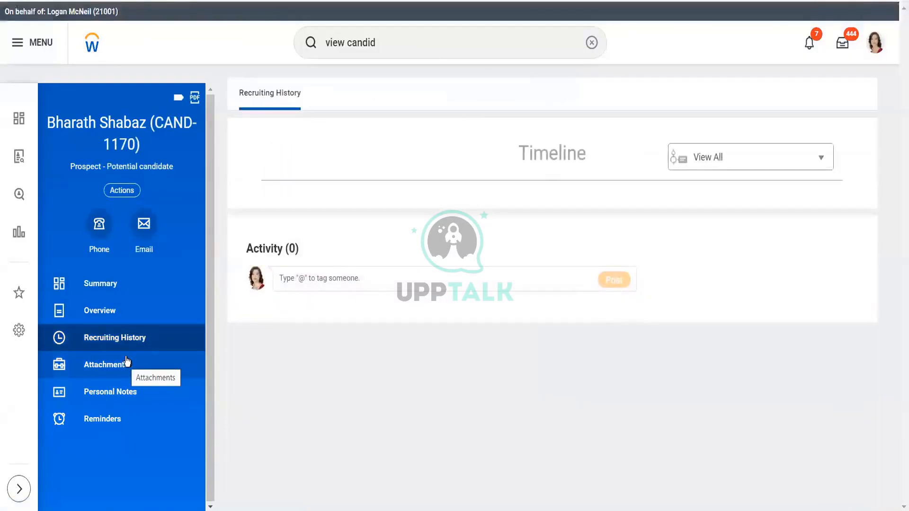
pyautogui.click(111, 321)
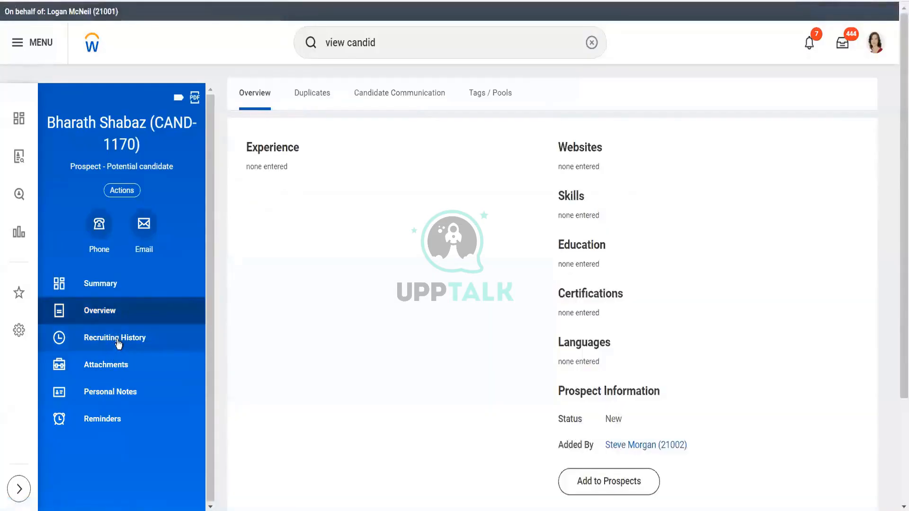
pyautogui.click(385, 95)
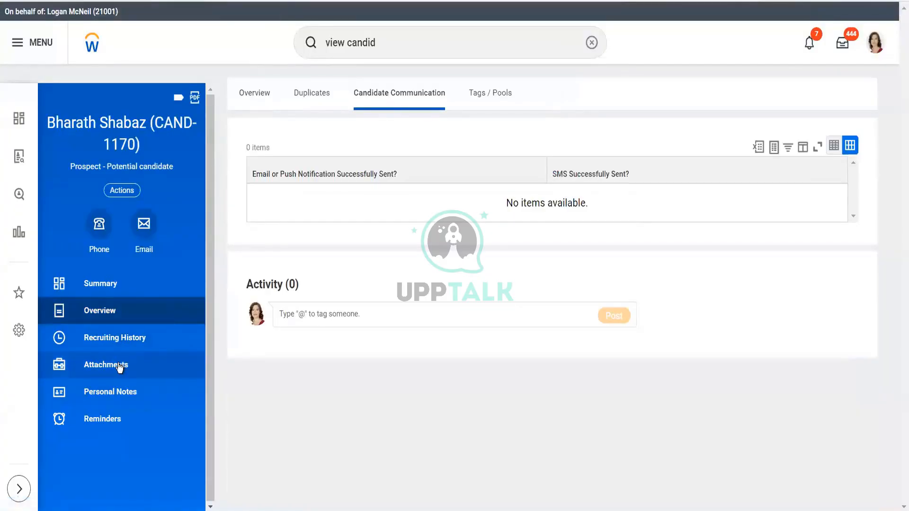
pyautogui.click(120, 368)
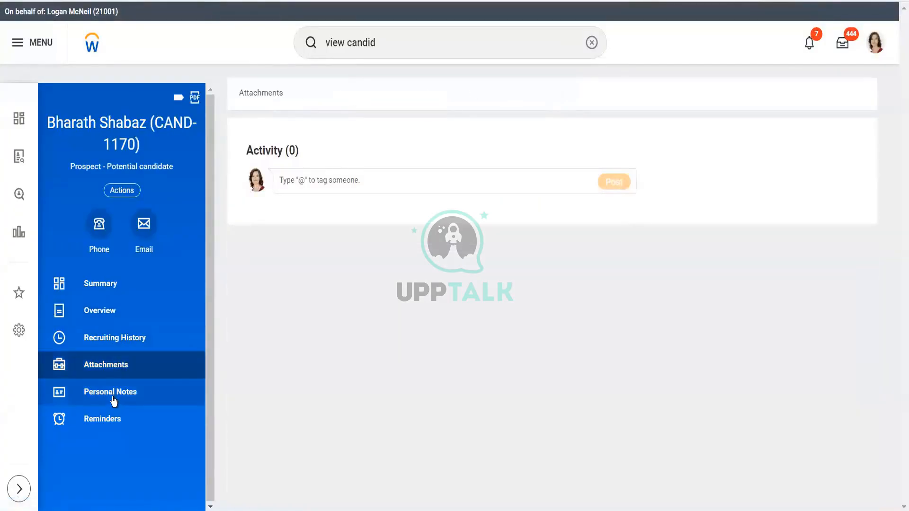
pyautogui.click(122, 369)
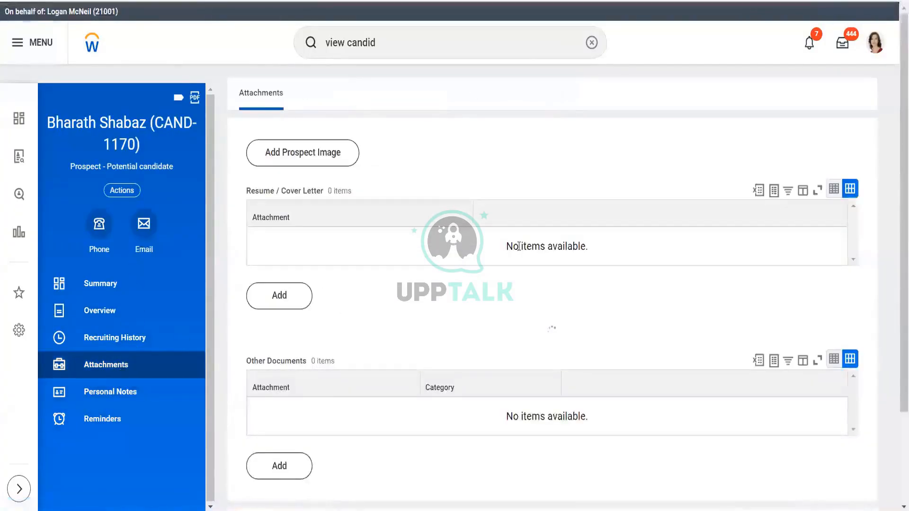
pyautogui.scroll(-1, 896, 366)
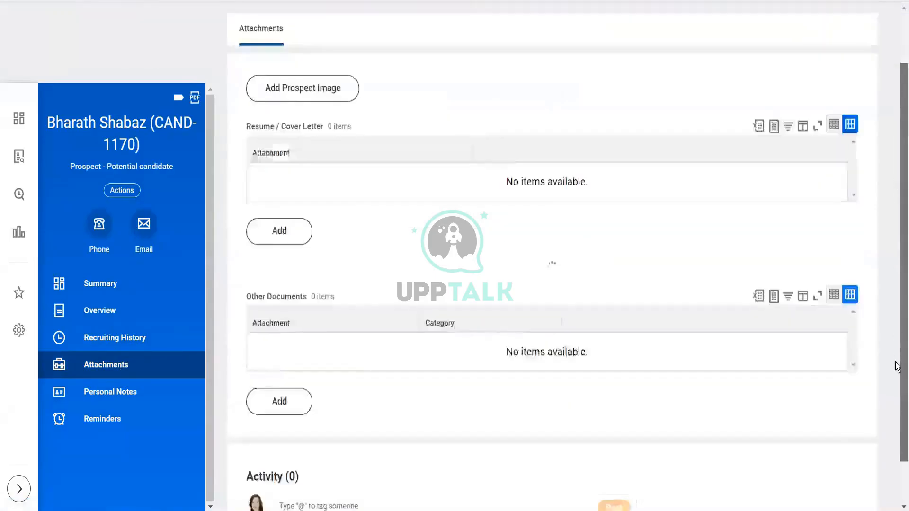
pyautogui.scroll(-1, 897, 366)
pyautogui.click(126, 311)
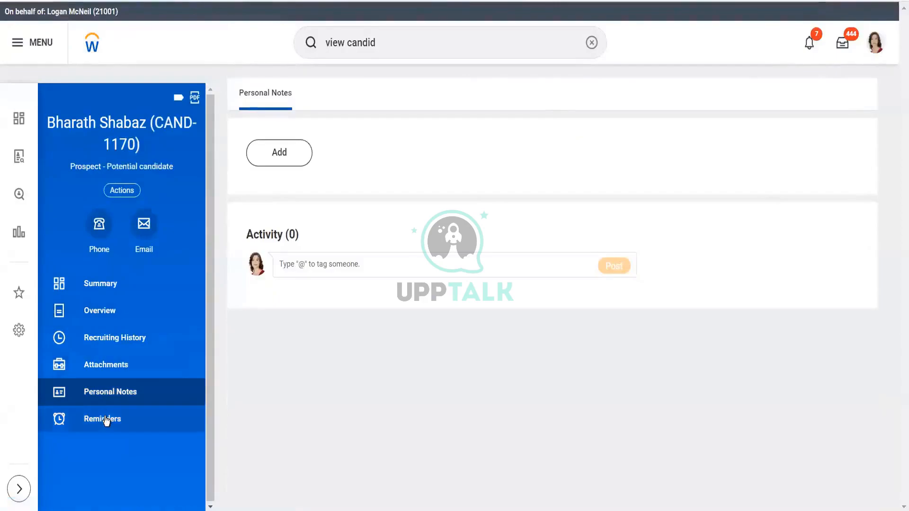
pyautogui.click(106, 421)
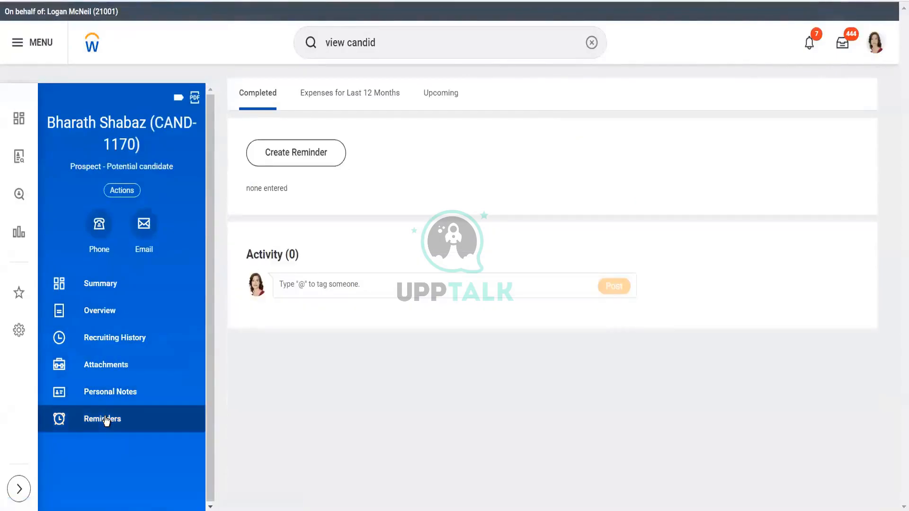
pyautogui.click(126, 295)
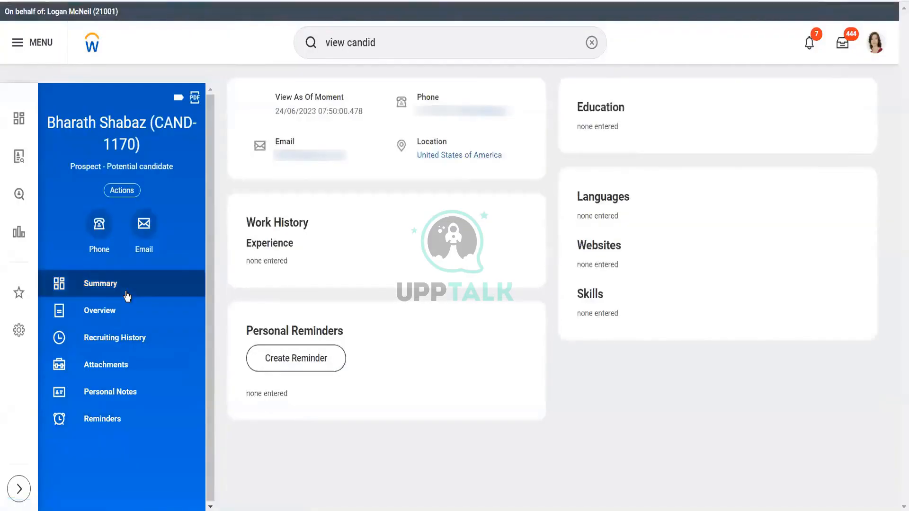
pyautogui.click(132, 392)
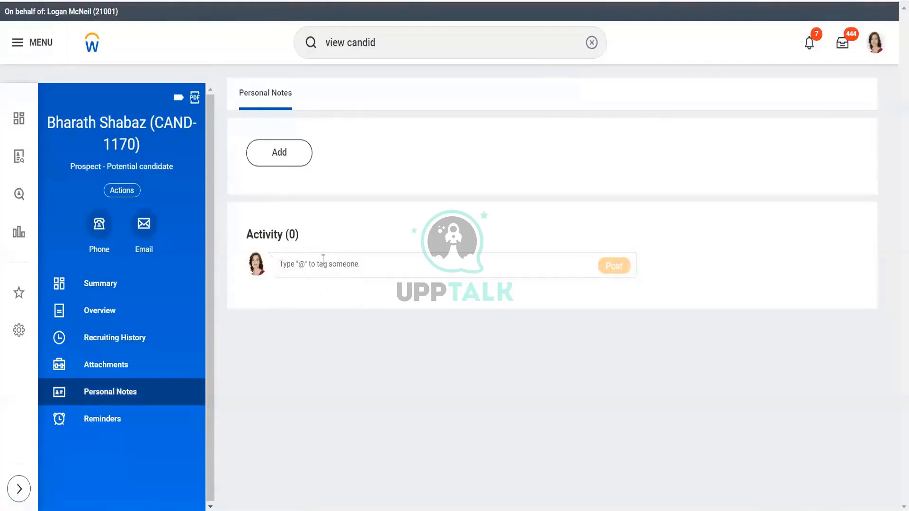
pyautogui.click(294, 154)
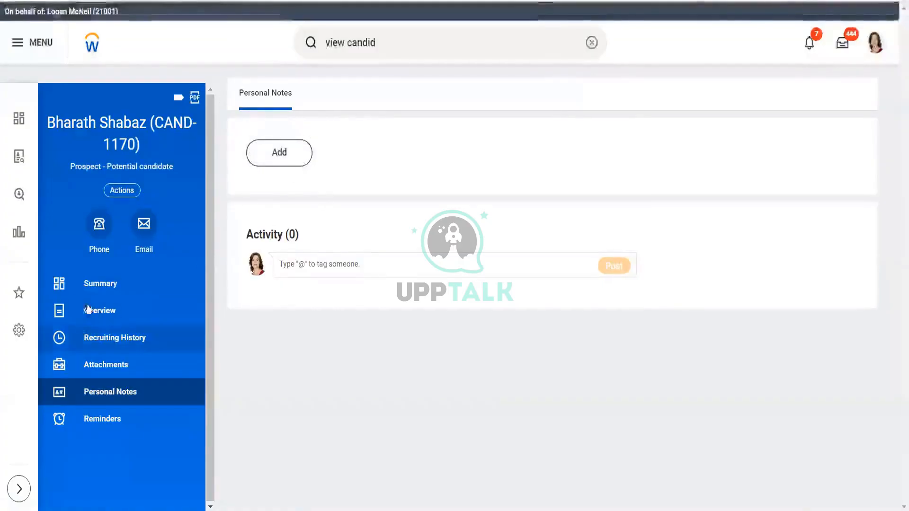
pyautogui.click(278, 163)
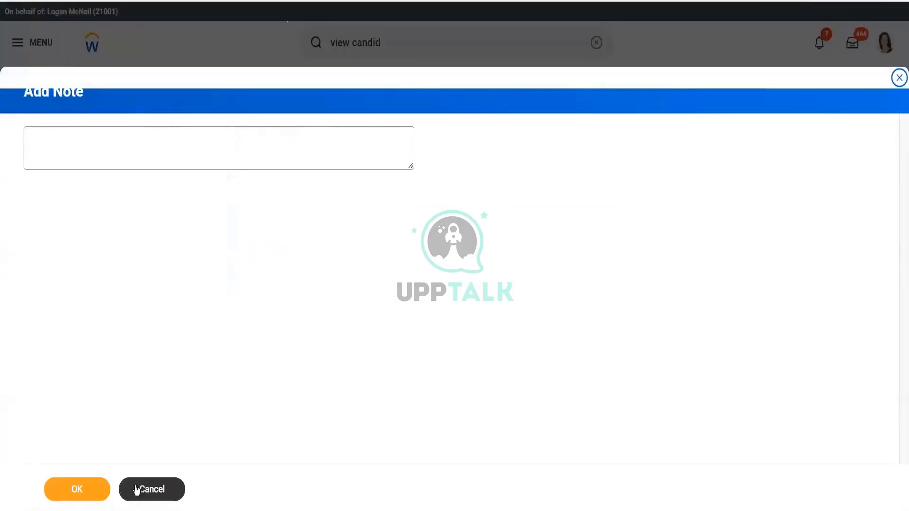
pyautogui.click(136, 490)
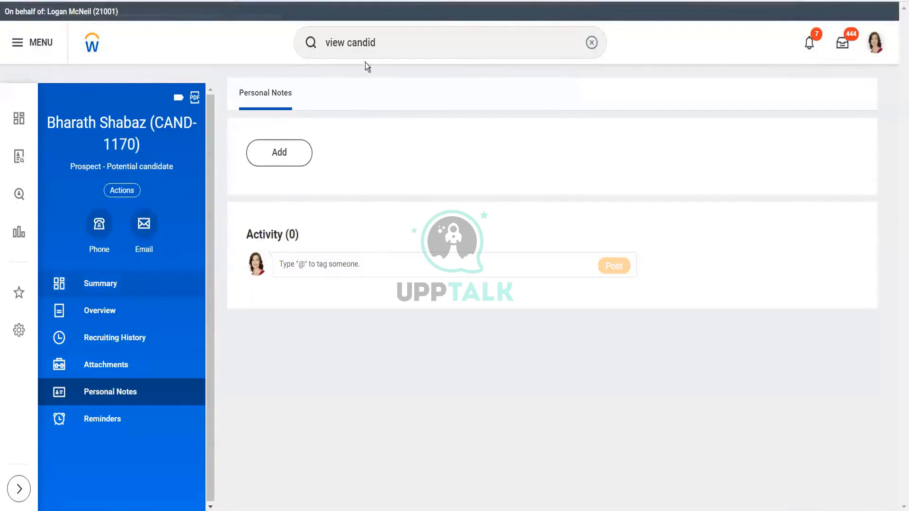
# - Search for the Job Application business process with the bp: prefix and open its business process definition
pyautogui.tripleClick(437, 41)
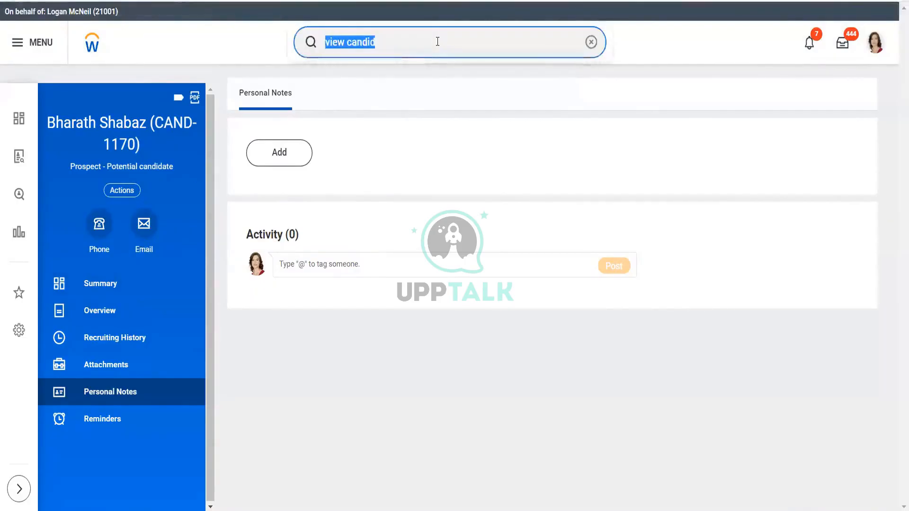
pyautogui.write('job applicati')
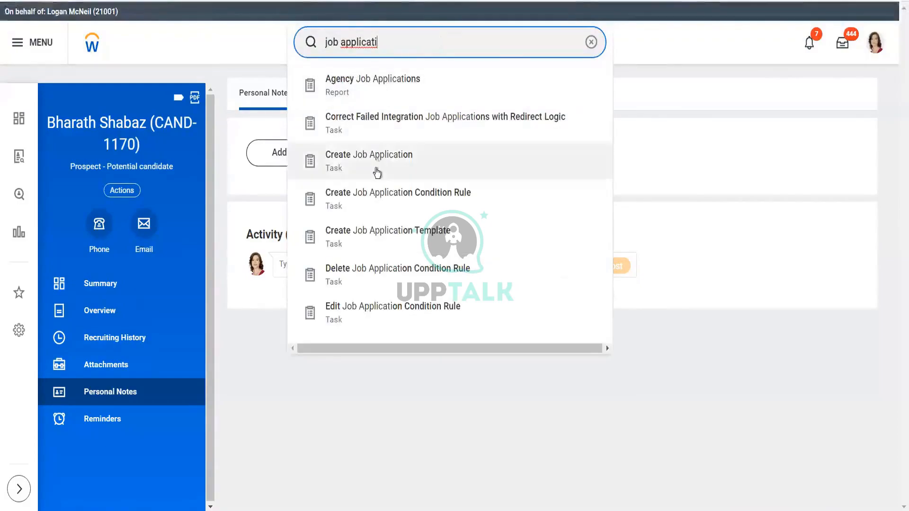
pyautogui.click(328, 44)
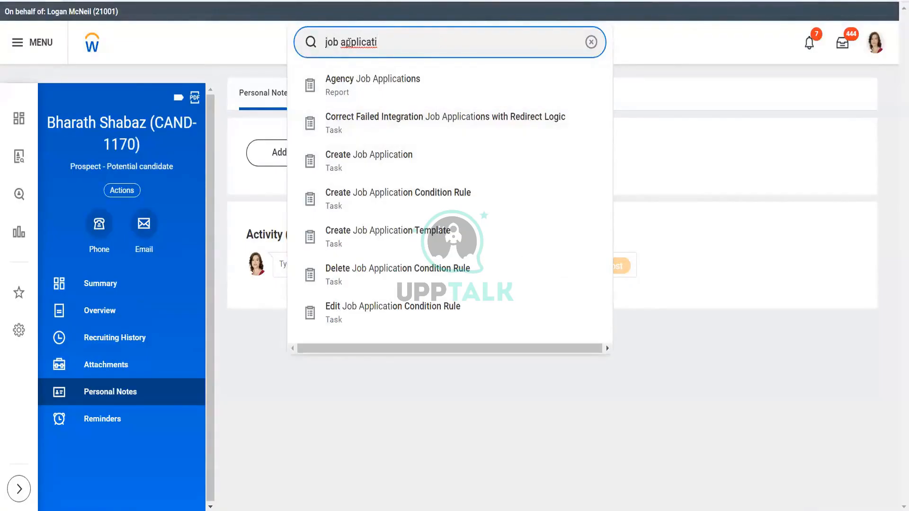
pyautogui.write('view')
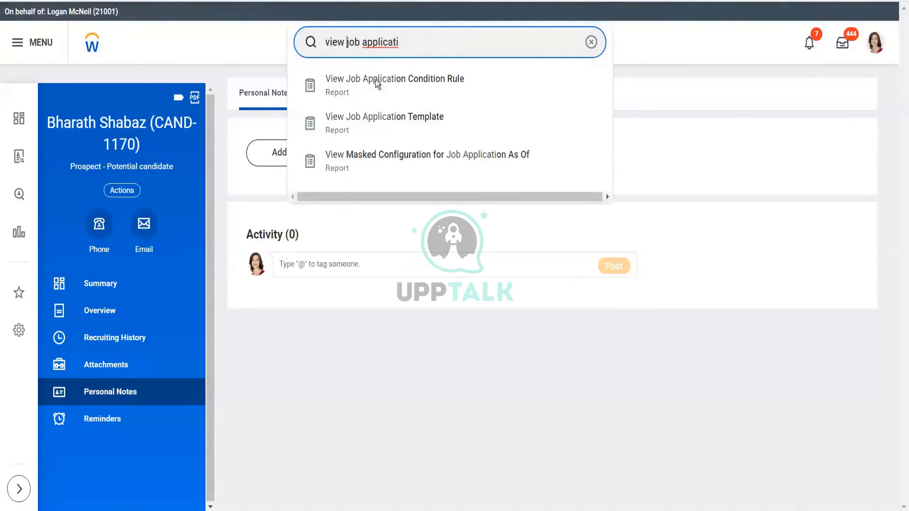
pyautogui.tripleClick(417, 41)
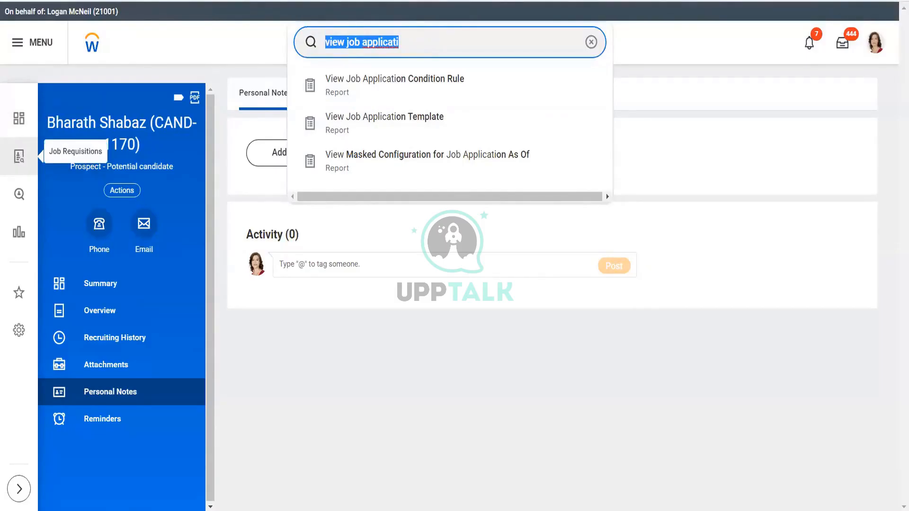
pyautogui.write('bp:')
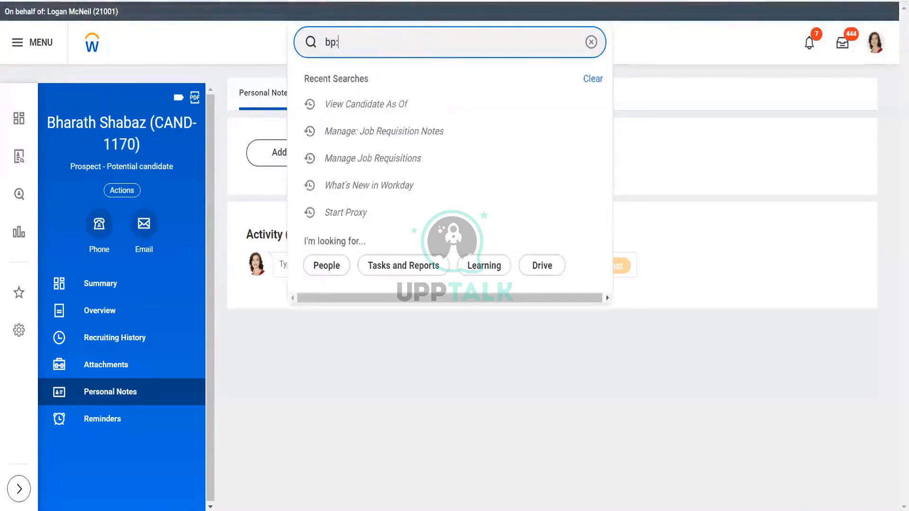
pyautogui.write('job applicati')
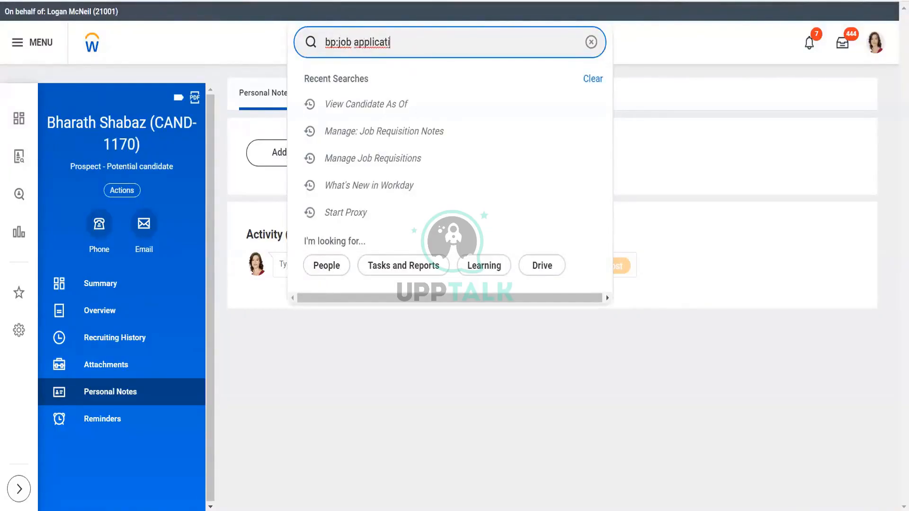
pyautogui.click(407, 94)
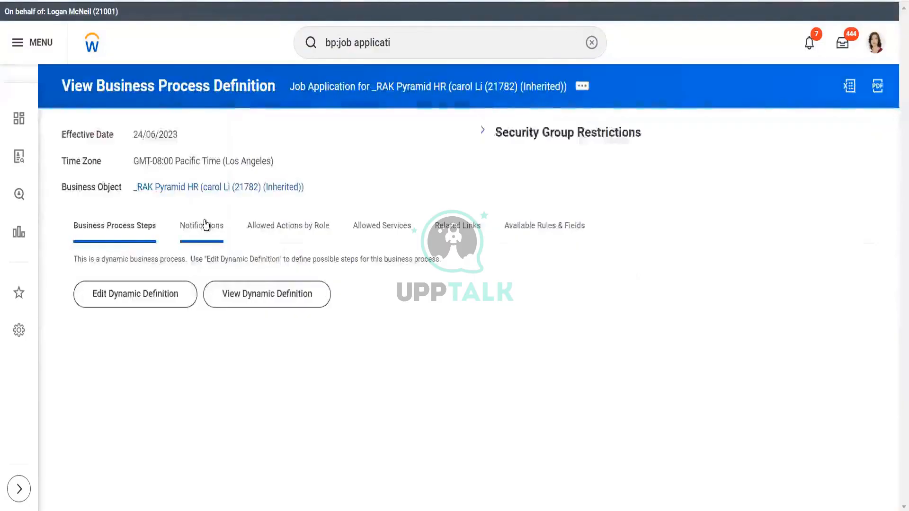
# - Review the Job Application definition's Notifications, Related Links, Available Rules & Fields and Business Process Steps tabs
pyautogui.click(228, 225)
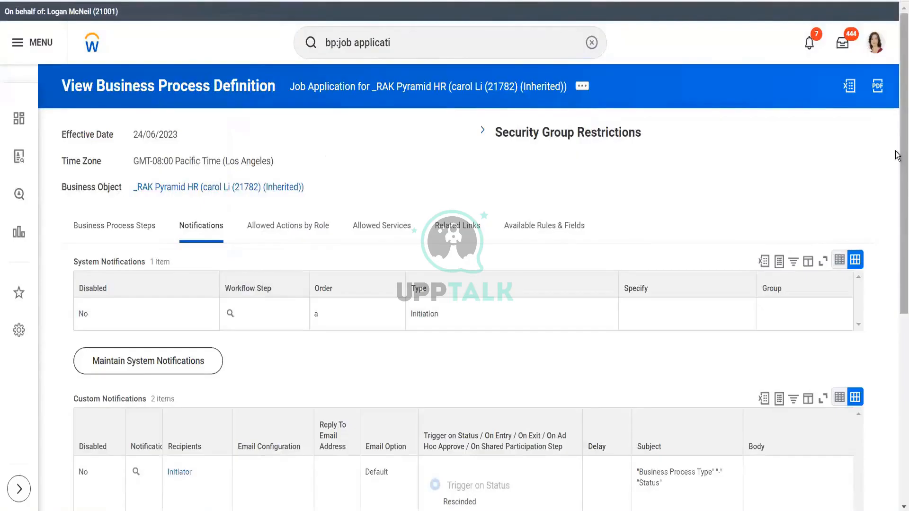
pyautogui.scroll(-7, 898, 154)
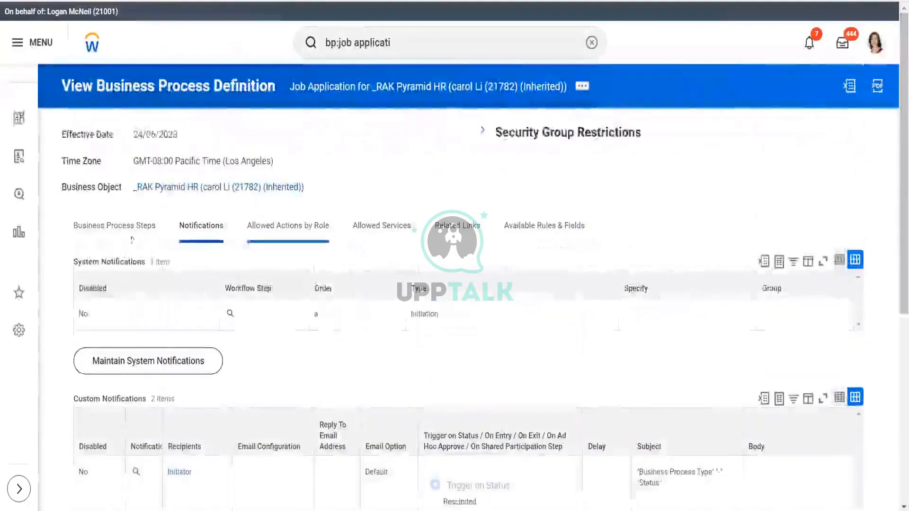
pyautogui.click(102, 232)
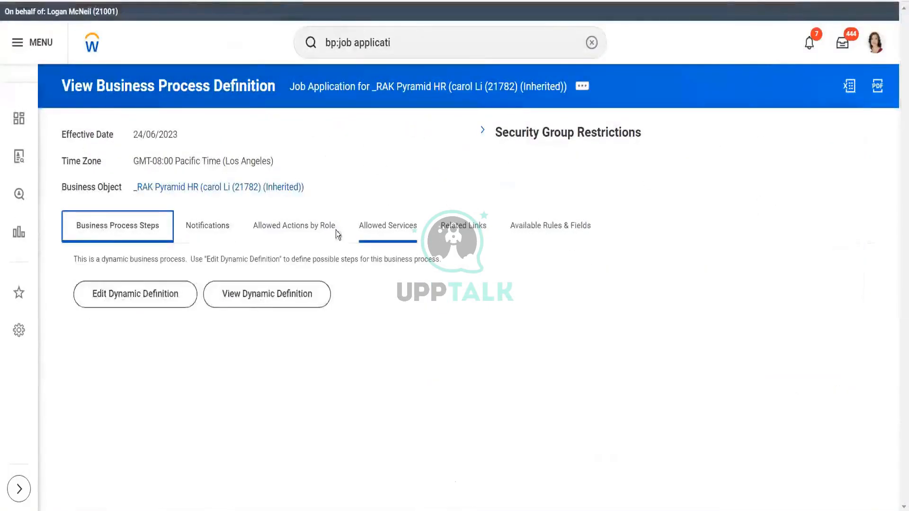
pyautogui.click(386, 229)
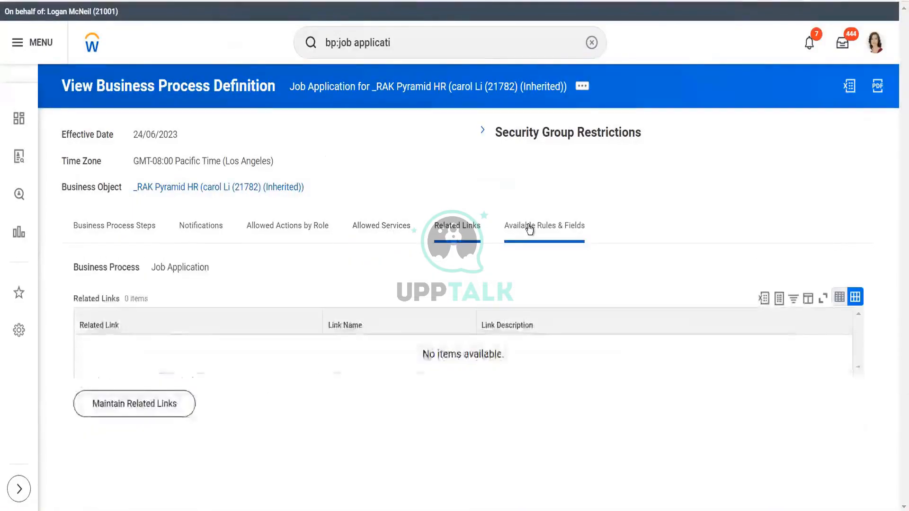
pyautogui.click(525, 229)
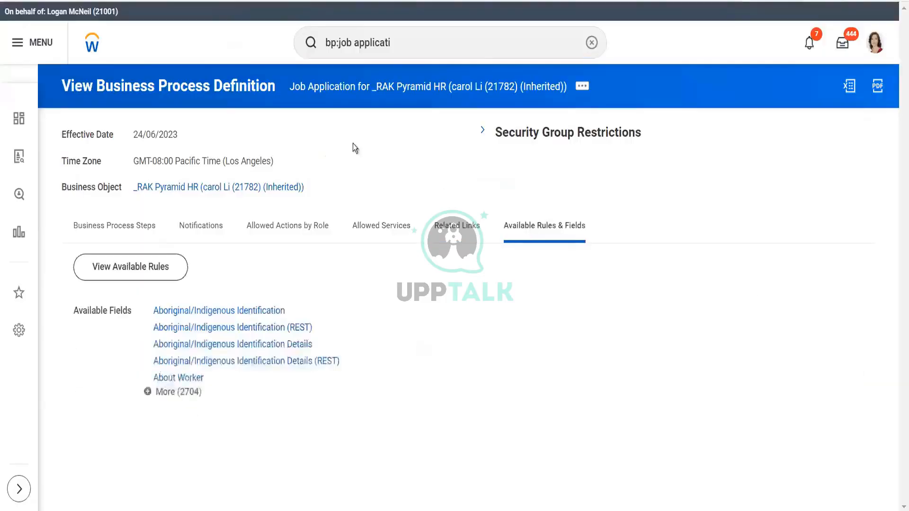
pyautogui.click(401, 44)
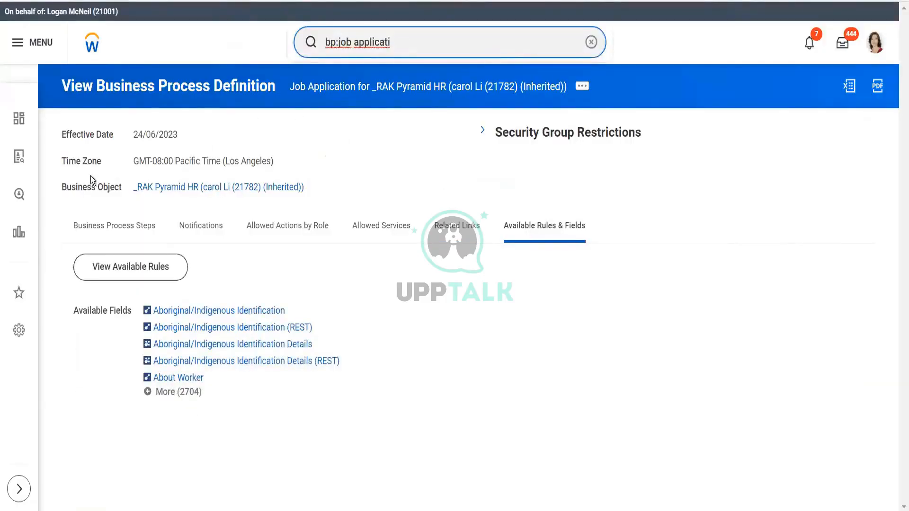
pyautogui.click(129, 229)
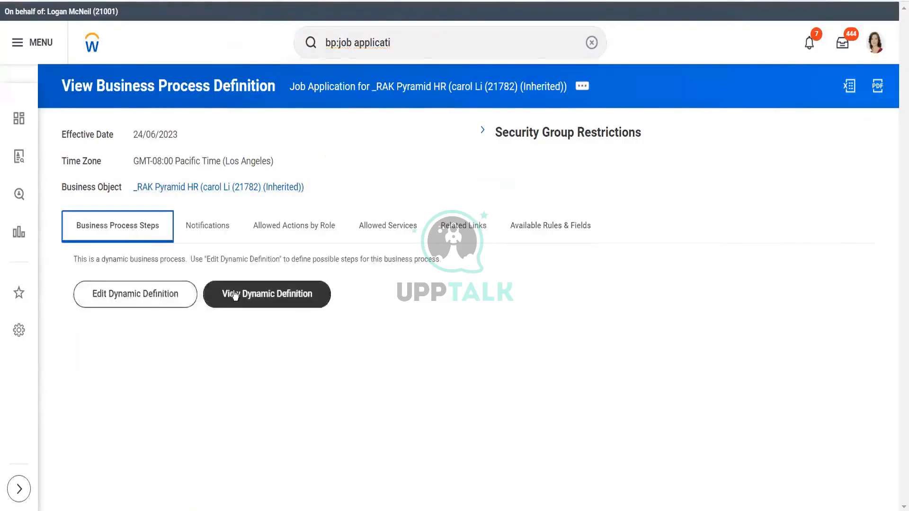
# - Open the Job Application's dynamic business process definition at the default effective date and time zone
pyautogui.click(235, 295)
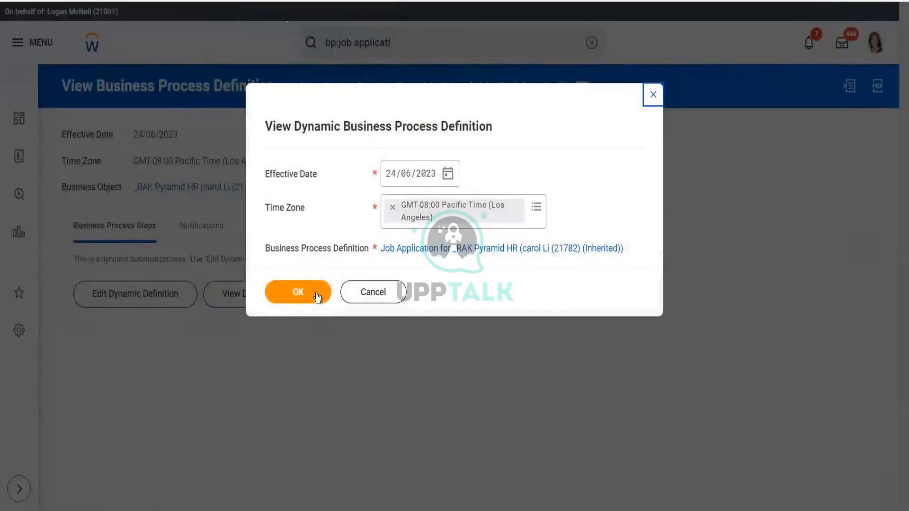
pyautogui.click(316, 293)
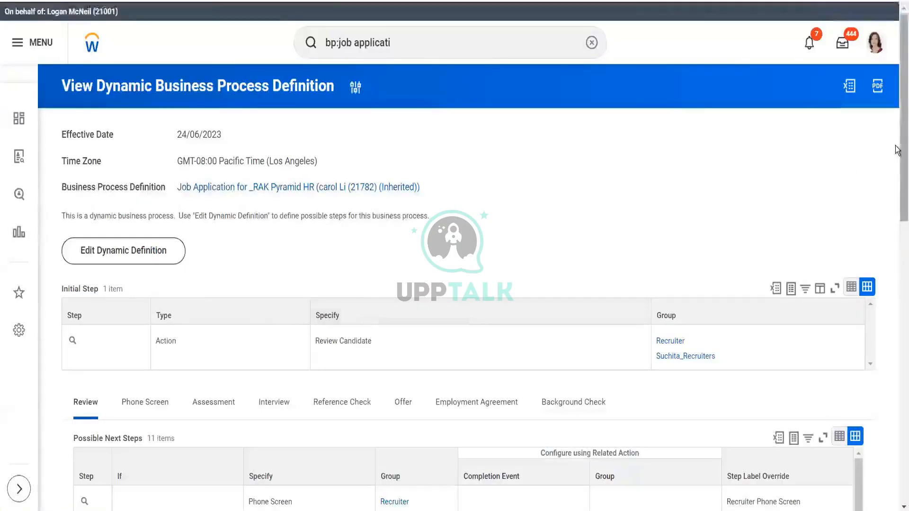
pyautogui.moveTo(903, 151)
pyautogui.mouseDown()
pyautogui.moveTo(902, 421)
pyautogui.moveTo(901, 142)
pyautogui.mouseUp()
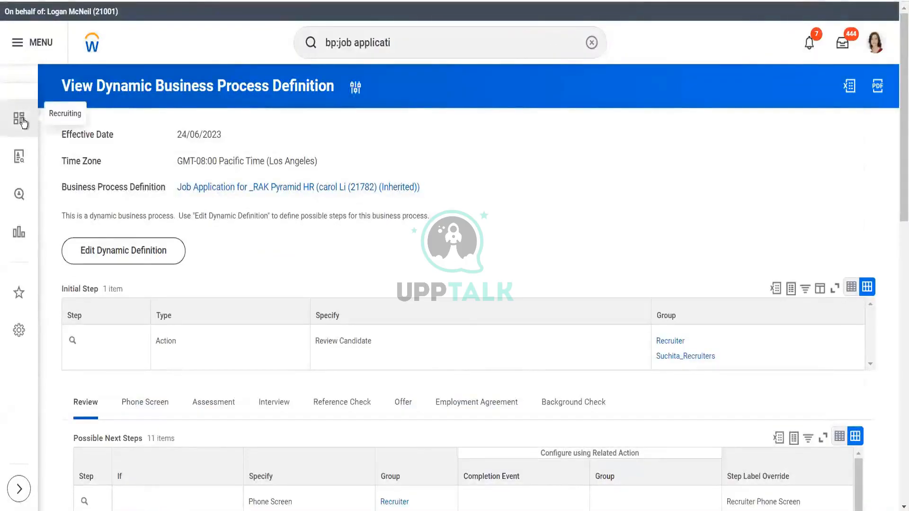
# - Open the Recruiting dashboard and scroll through its candidate and task cards
pyautogui.click(23, 122)
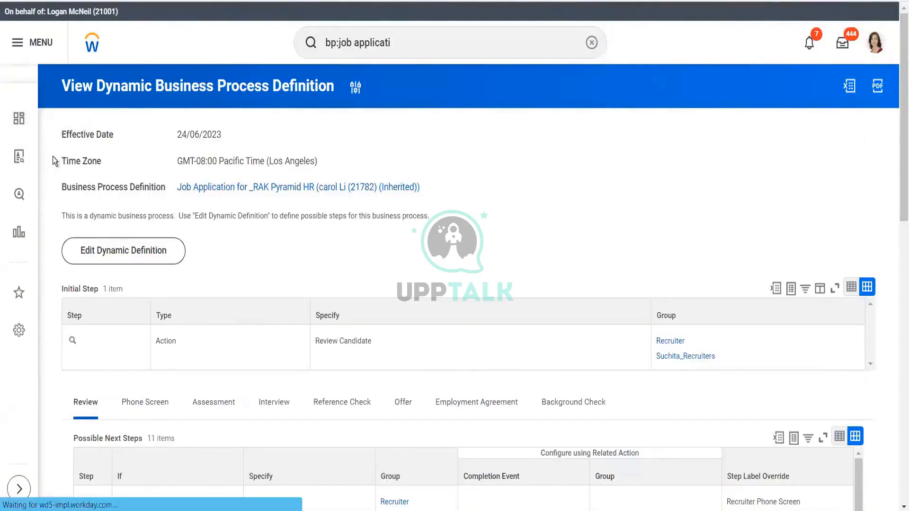
pyautogui.click(22, 157)
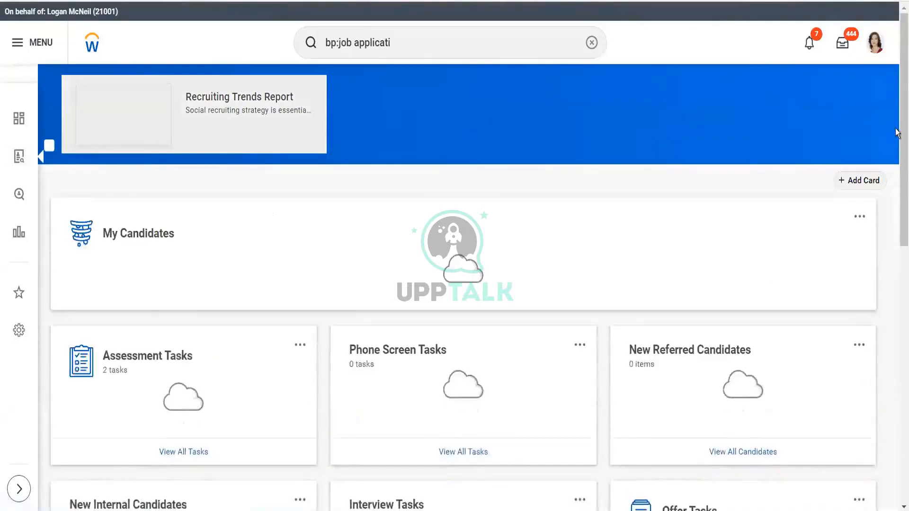
pyautogui.moveTo(897, 157); pyautogui.dragTo(897, 466)
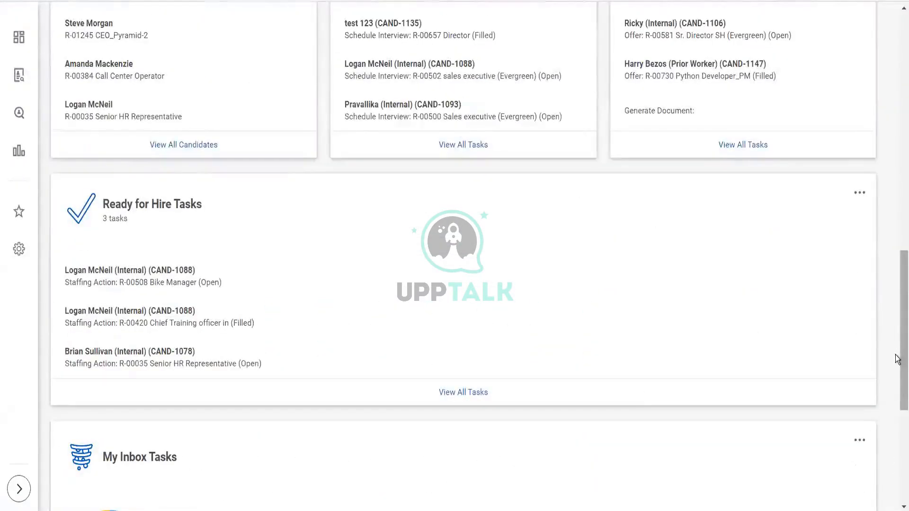
pyautogui.moveTo(897, 355); pyautogui.dragTo(897, 506)
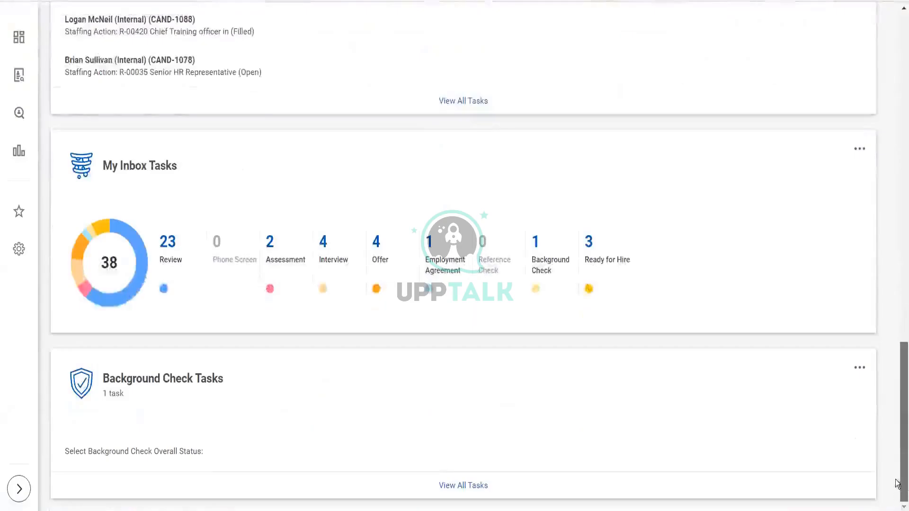
pyautogui.scroll(6, 893, 355)
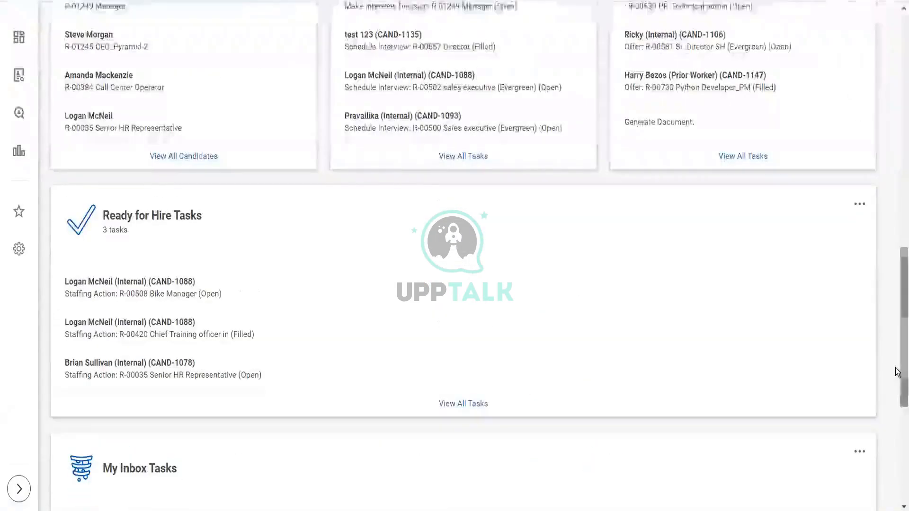
pyautogui.moveTo(896, 372); pyautogui.dragTo(897, 137)
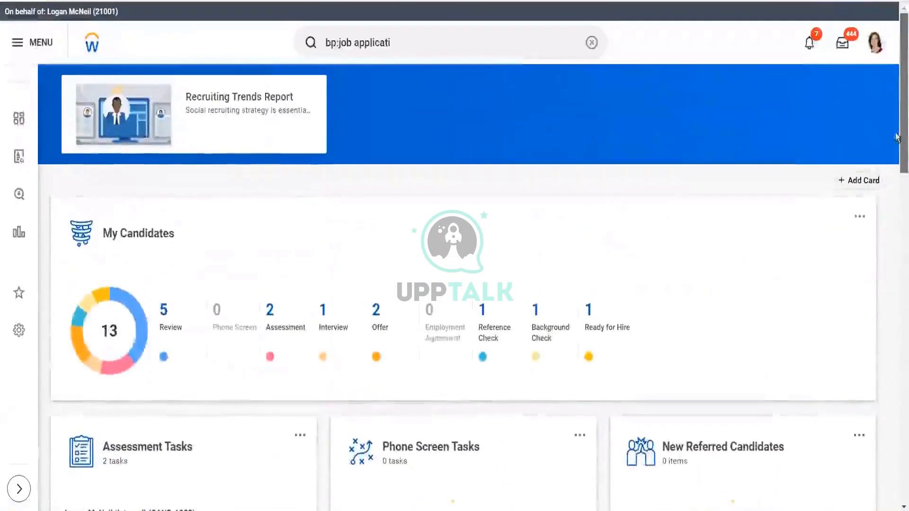
# - Open the R-01240 Director requisition in the job requisition workspace and review its Ready for Hire candidates' Overview and Experience columns
pyautogui.click(16, 161)
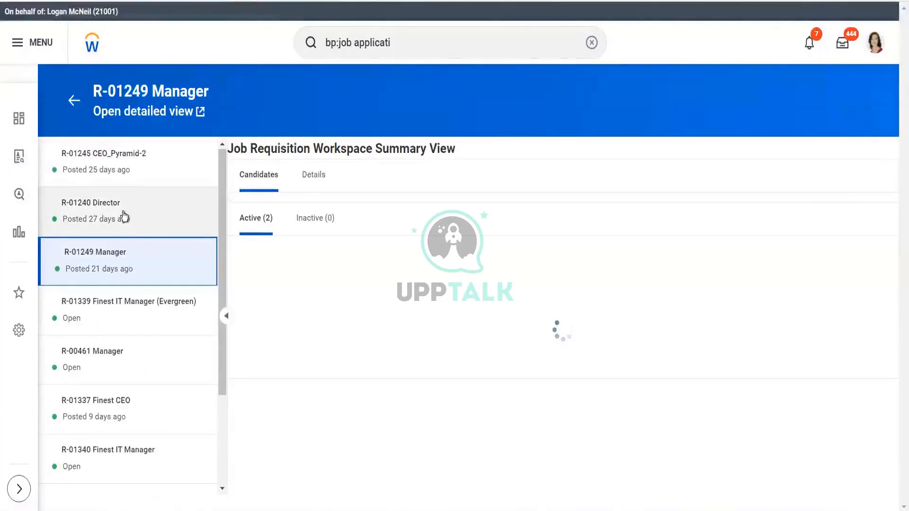
pyautogui.click(124, 217)
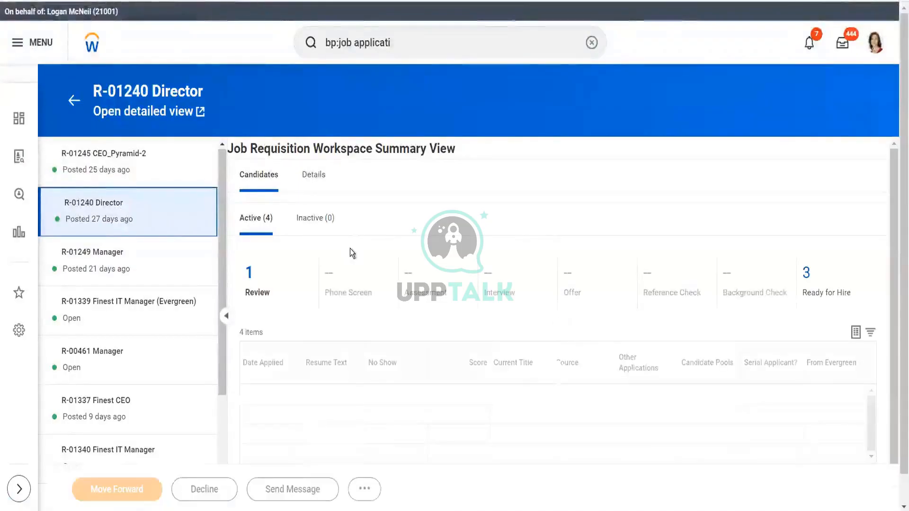
pyautogui.click(827, 278)
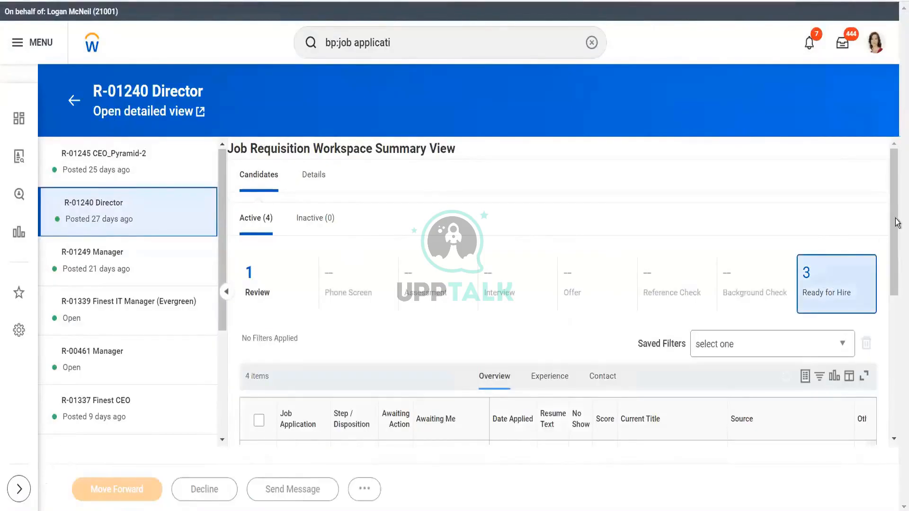
pyautogui.scroll(-5, 897, 256)
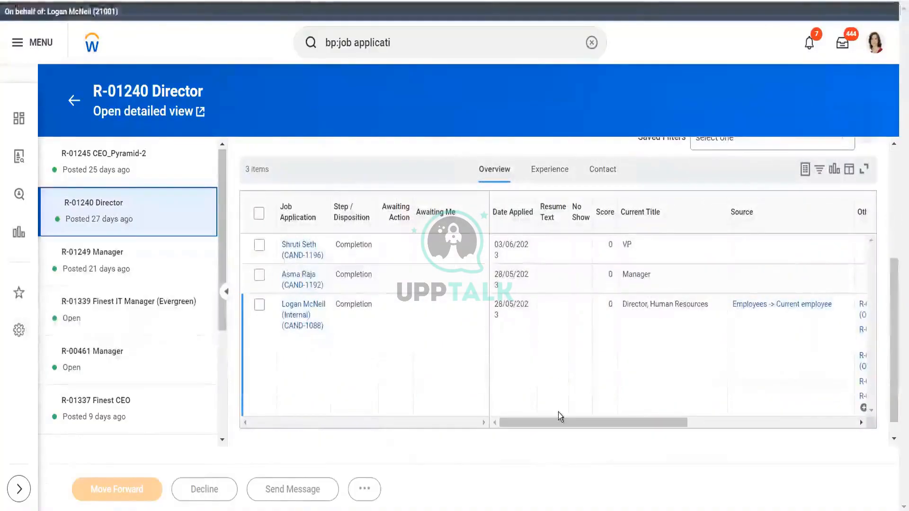
pyautogui.moveTo(558, 422); pyautogui.dragTo(811, 403)
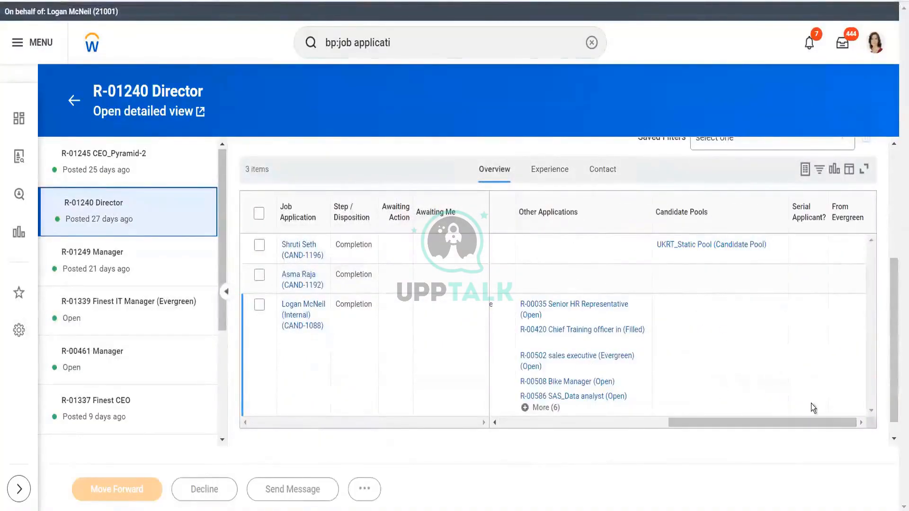
pyautogui.click(544, 171)
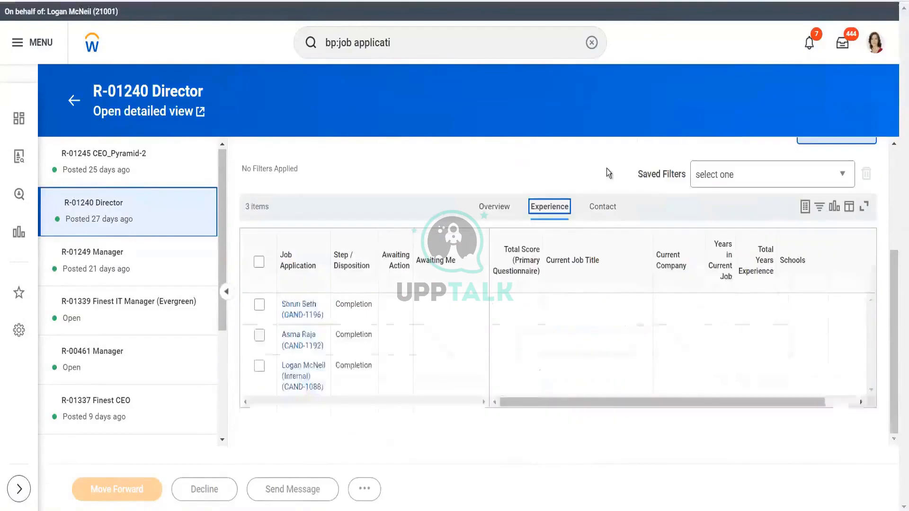
# - Open the first Ready for Hire candidate's profile and review its Overview and Recruiting History timeline messages
pyautogui.click(592, 215)
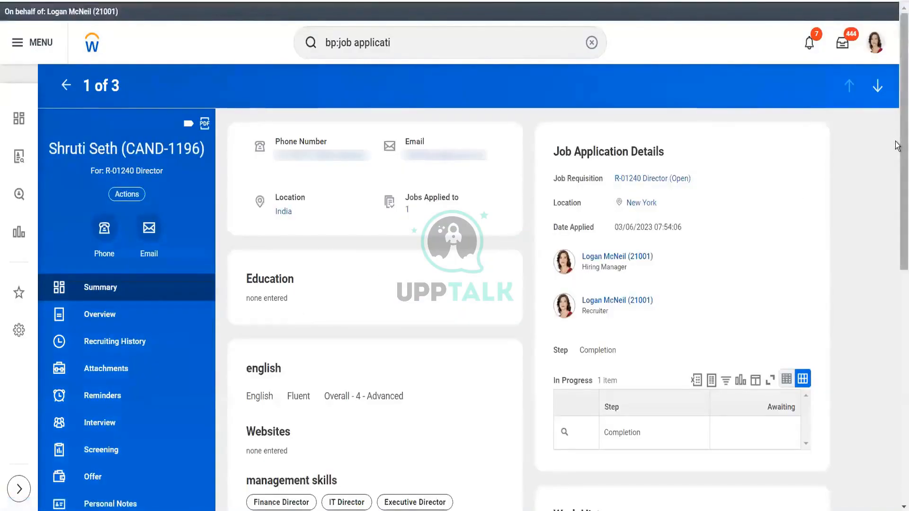
pyautogui.moveTo(898, 145)
pyautogui.mouseDown()
pyautogui.moveTo(895, 416)
pyautogui.moveTo(899, 142)
pyautogui.mouseUp()
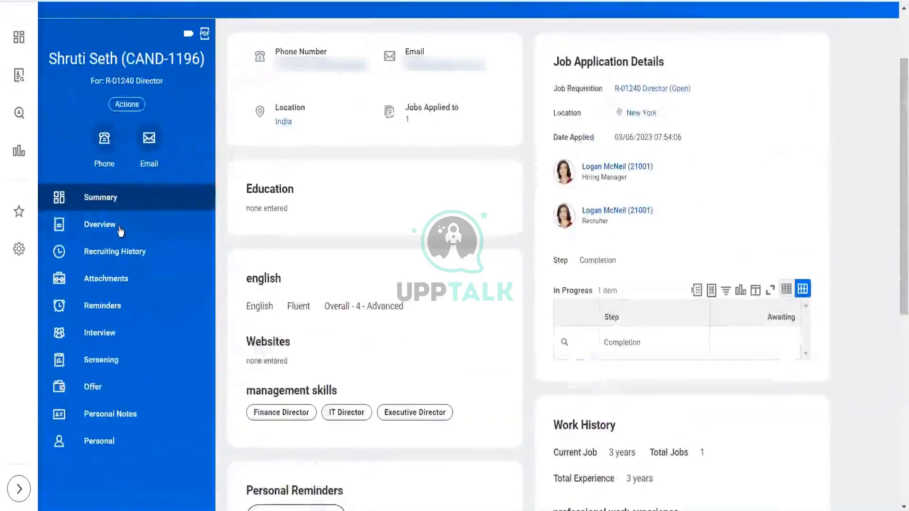
pyautogui.click(119, 230)
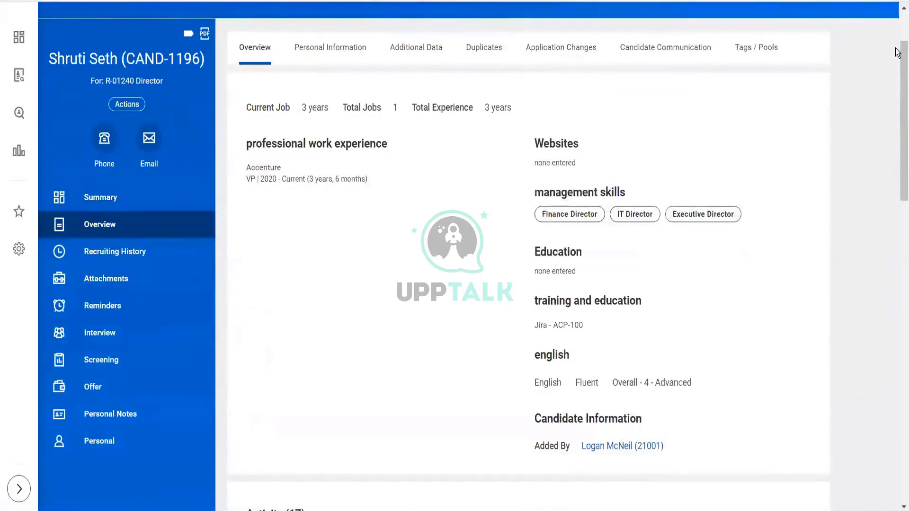
pyautogui.moveTo(898, 56)
pyautogui.mouseDown()
pyautogui.moveTo(898, 415)
pyautogui.moveTo(900, 56)
pyautogui.mouseUp()
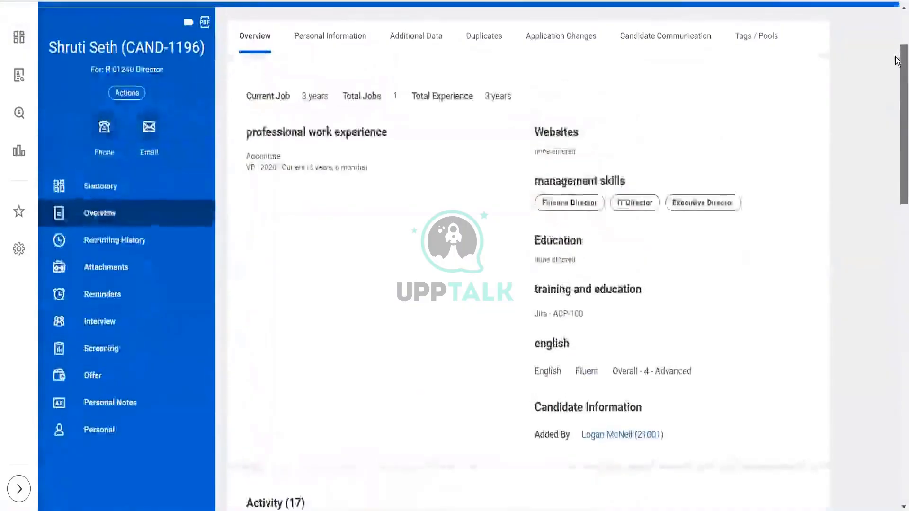
pyautogui.click(135, 246)
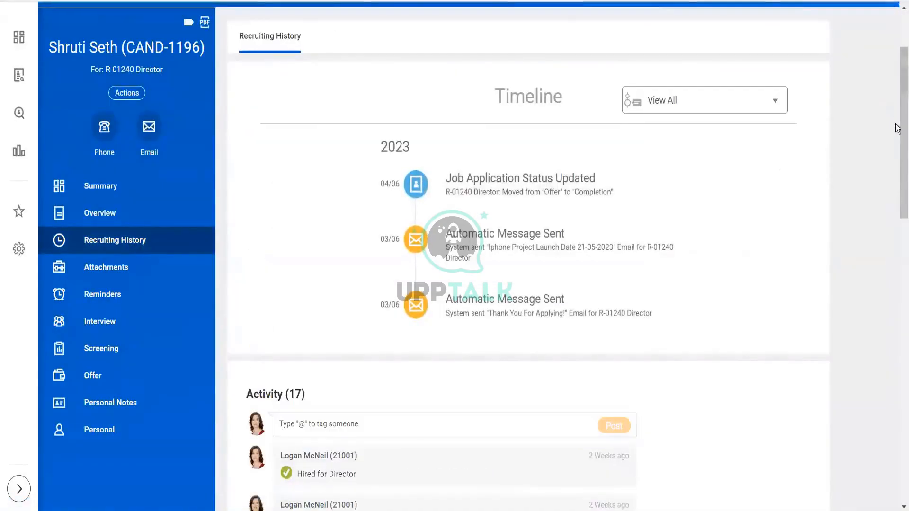
pyautogui.moveTo(898, 170); pyautogui.dragTo(898, 125)
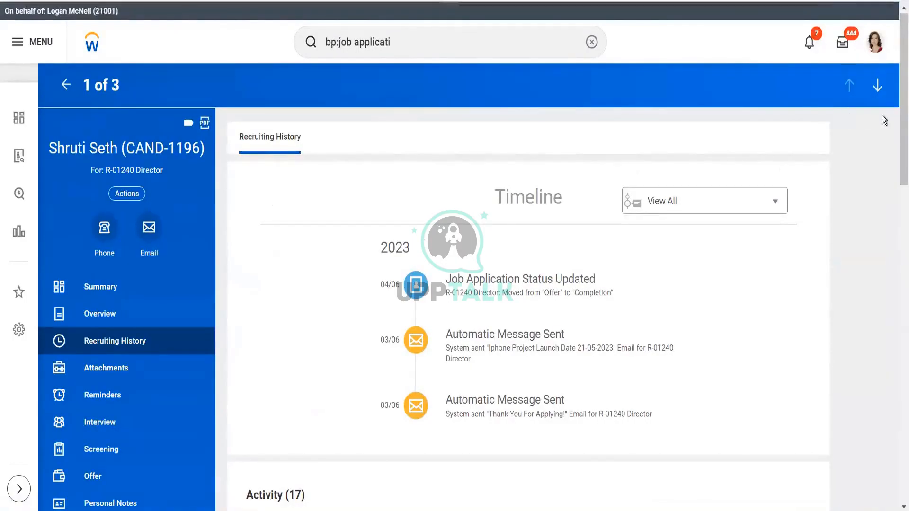
pyautogui.moveTo(897, 99); pyautogui.dragTo(898, 143)
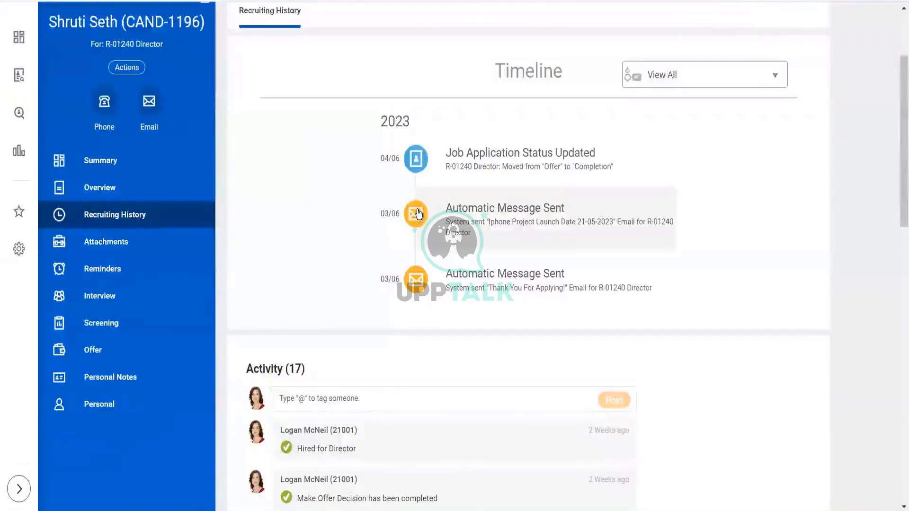
pyautogui.moveTo(418, 214)
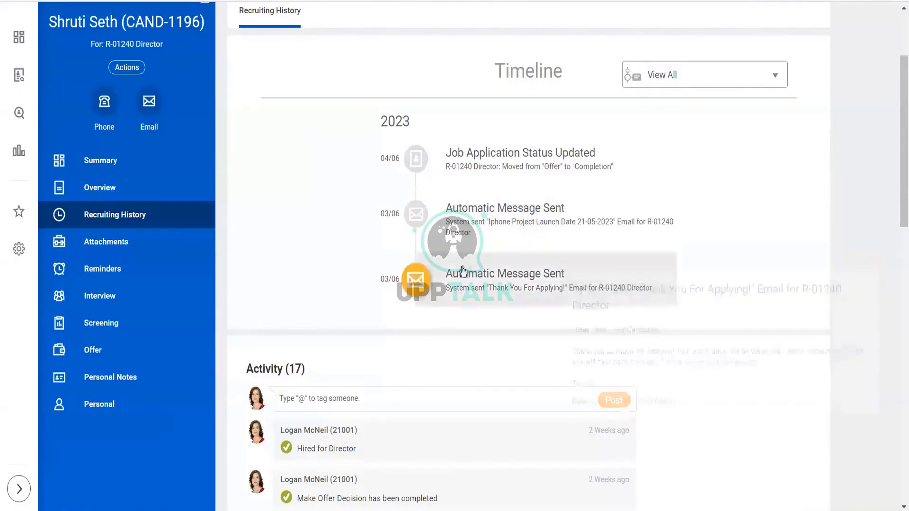
pyautogui.moveTo(414, 281)
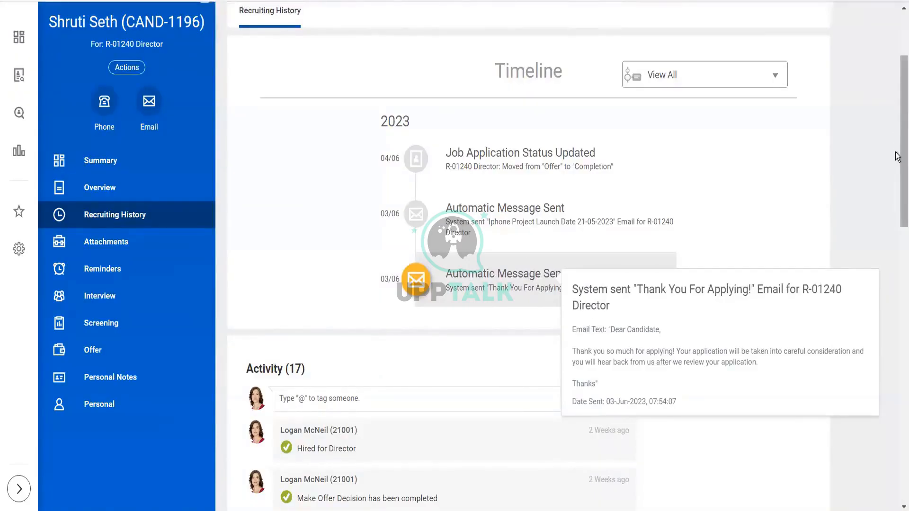
pyautogui.moveTo(904, 69); pyautogui.dragTo(904, 23)
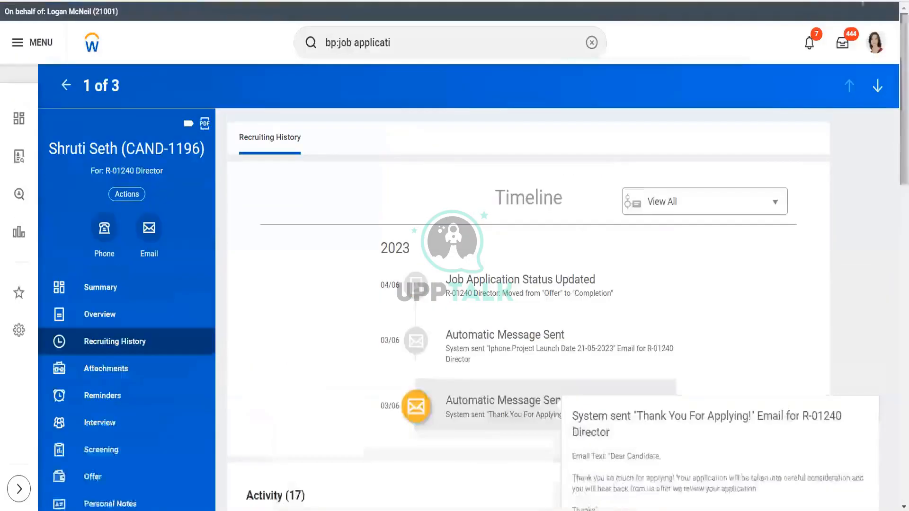
# - Check the inbox, return to the R-01240 Director requisition, and open the third candidate's job application profile
pyautogui.click(844, 46)
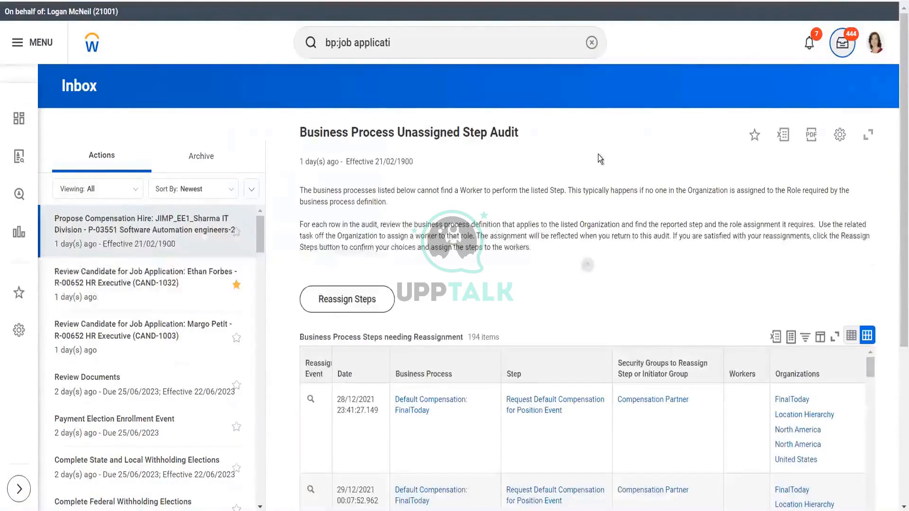
pyautogui.hotkey('alt', 'Left')
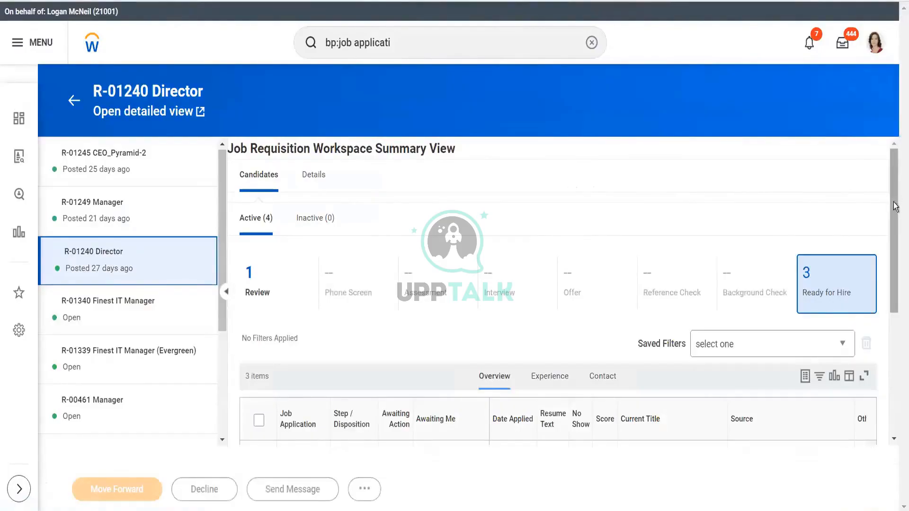
pyautogui.moveTo(897, 203); pyautogui.dragTo(897, 315)
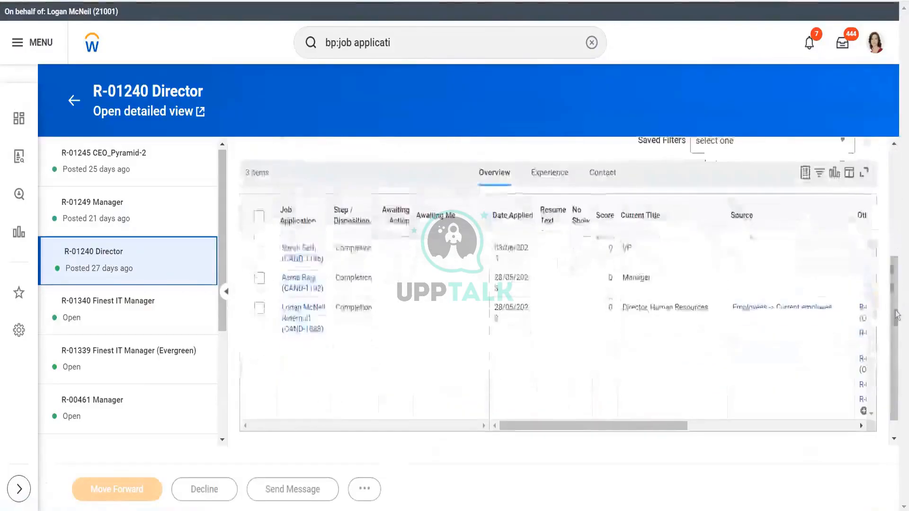
pyautogui.click(302, 322)
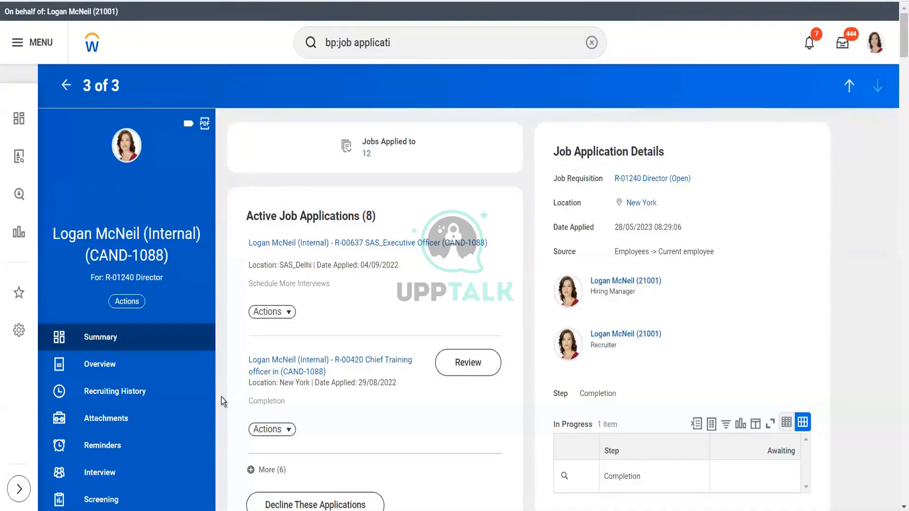
# - Search for the View Candidate Pool report and run it for the UKRT_Static Pool candidate pool
pyautogui.doubleClick(463, 56)
pyautogui.tripleClick(435, 43)
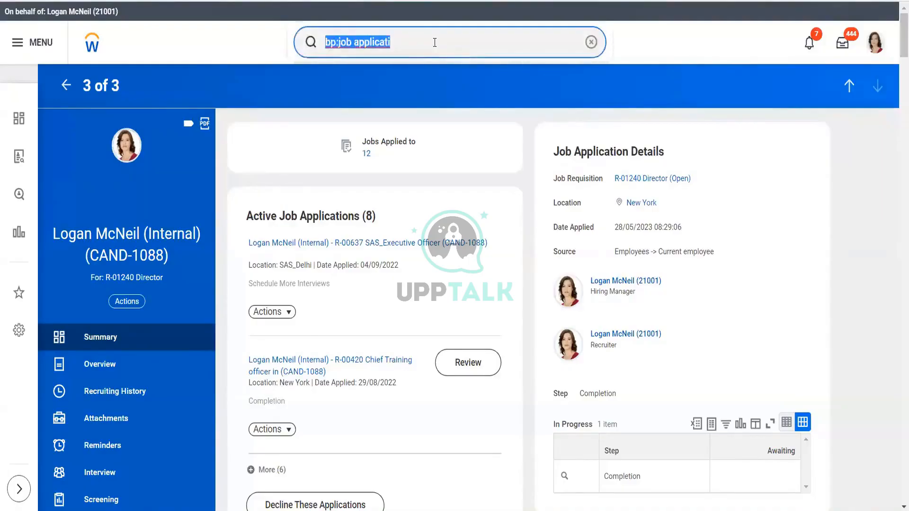
pyautogui.write('view')
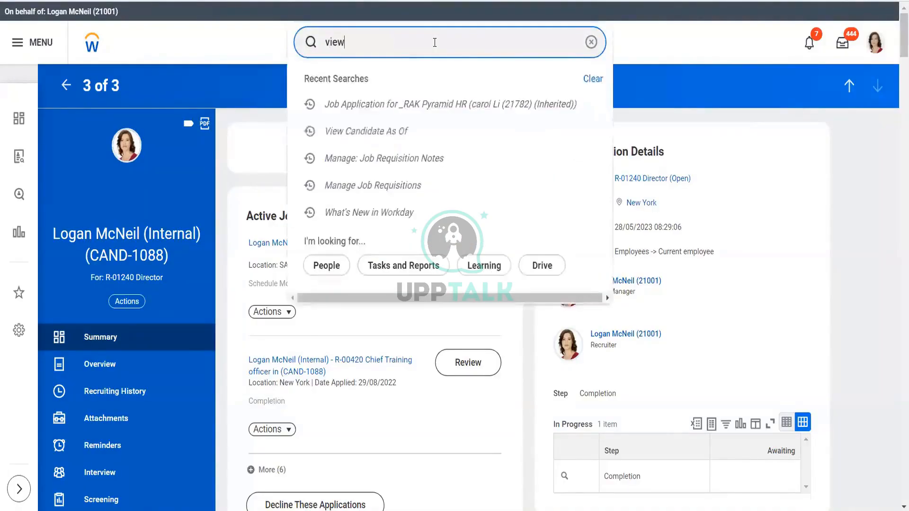
pyautogui.write(' can poo')
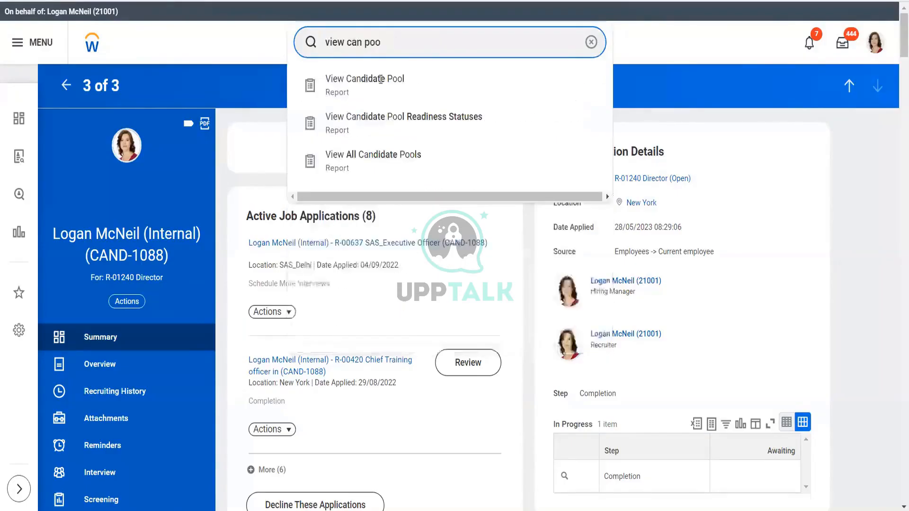
pyautogui.click(372, 91)
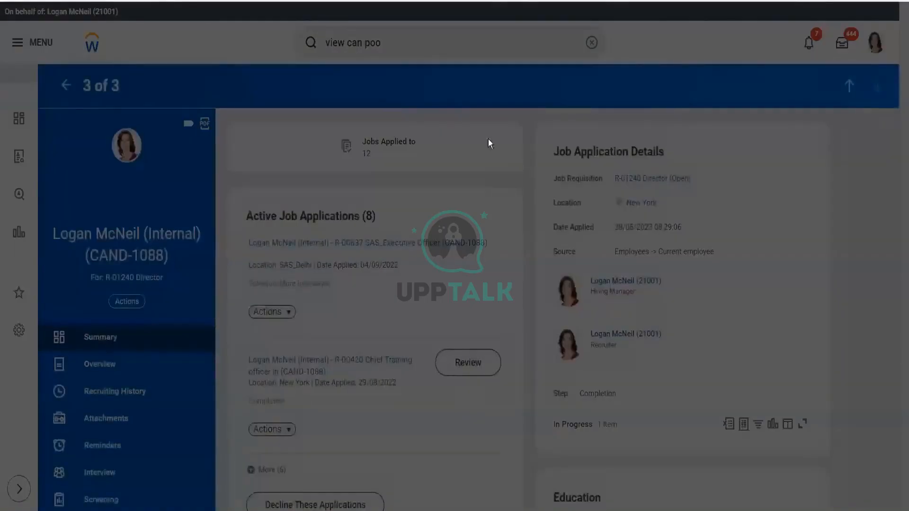
pyautogui.click(388, 171)
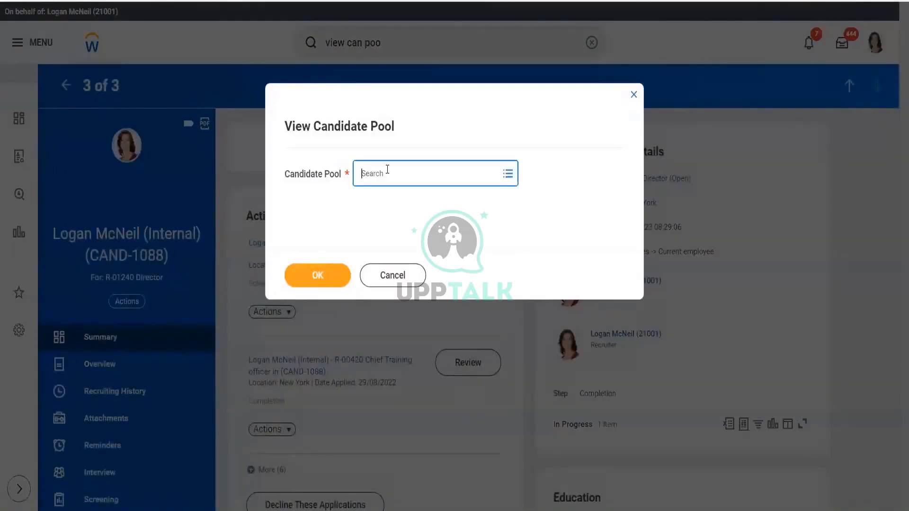
pyautogui.write('ukrt')
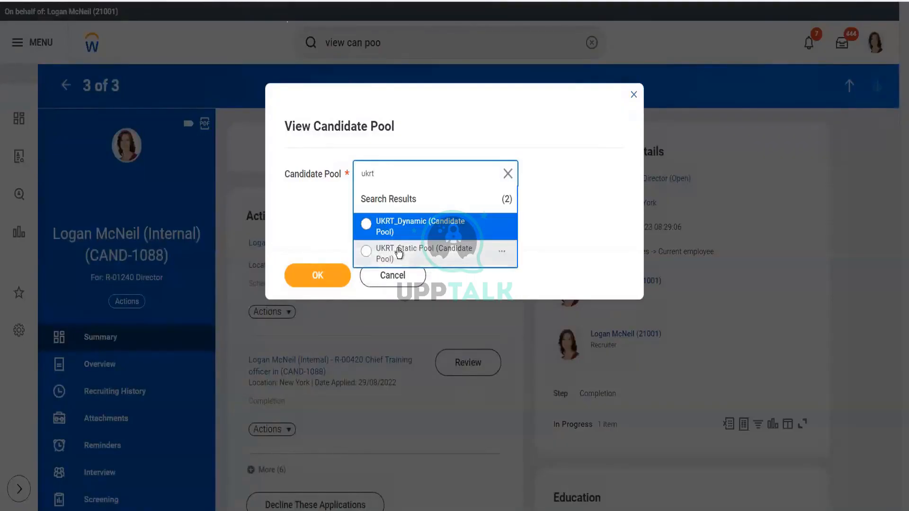
pyautogui.click(308, 277)
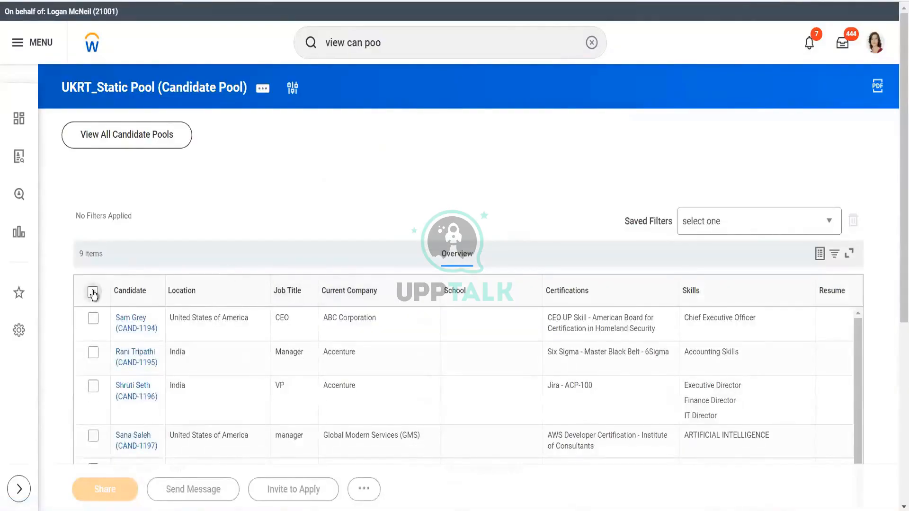
# - Select all candidates in the UKRT_Static Pool and review the additional bulk actions available for them
pyautogui.click(93, 294)
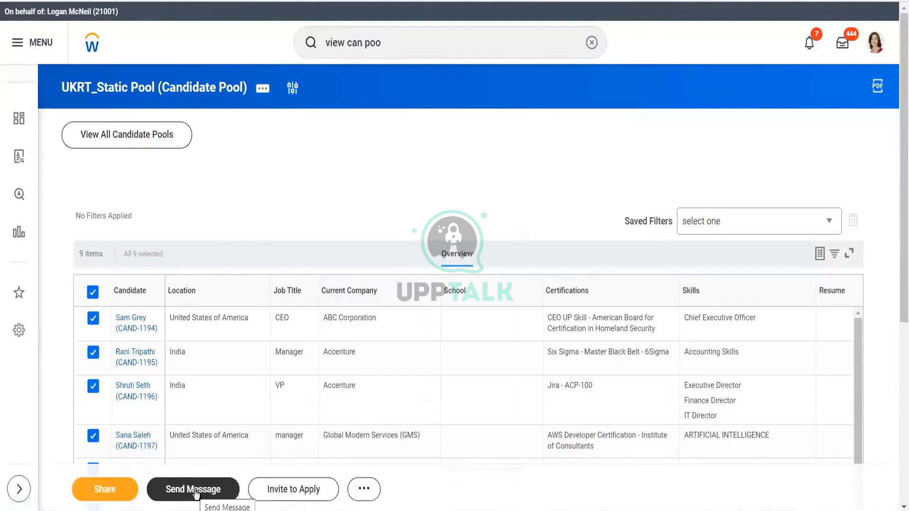
pyautogui.click(358, 495)
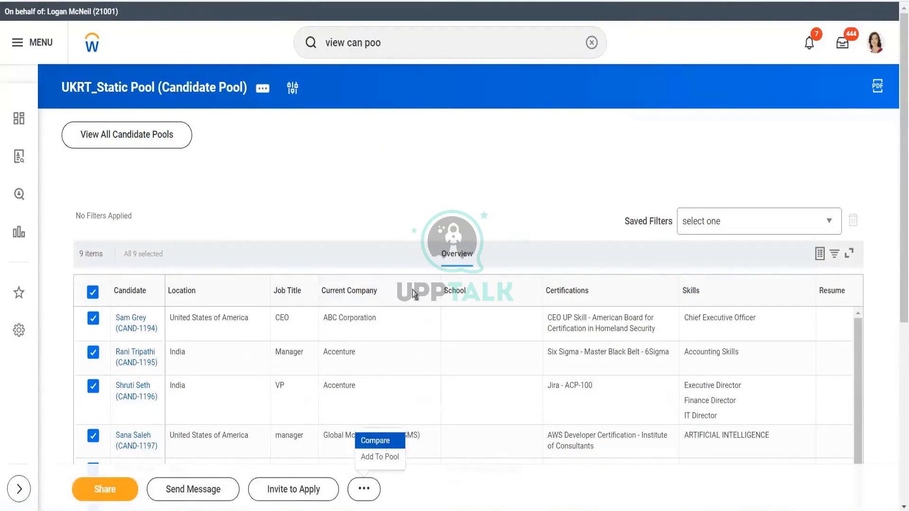
pyautogui.click(435, 198)
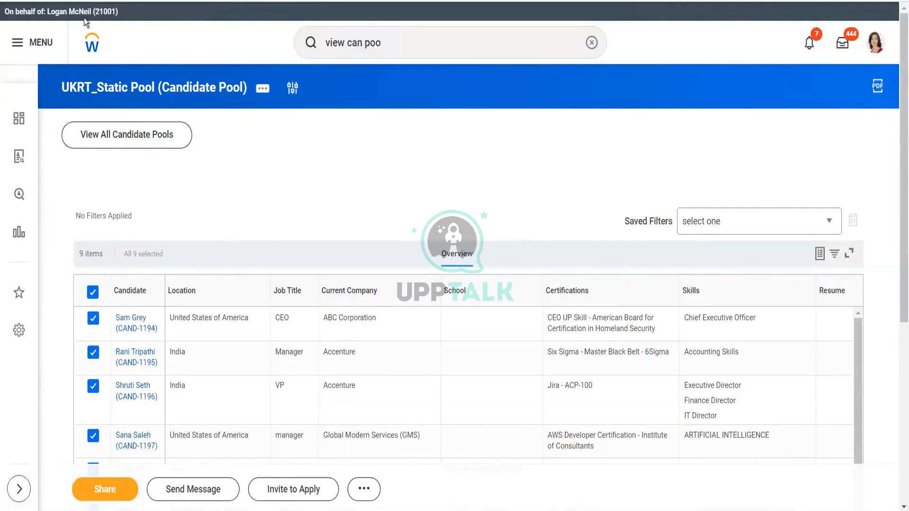
pyautogui.click(91, 43)
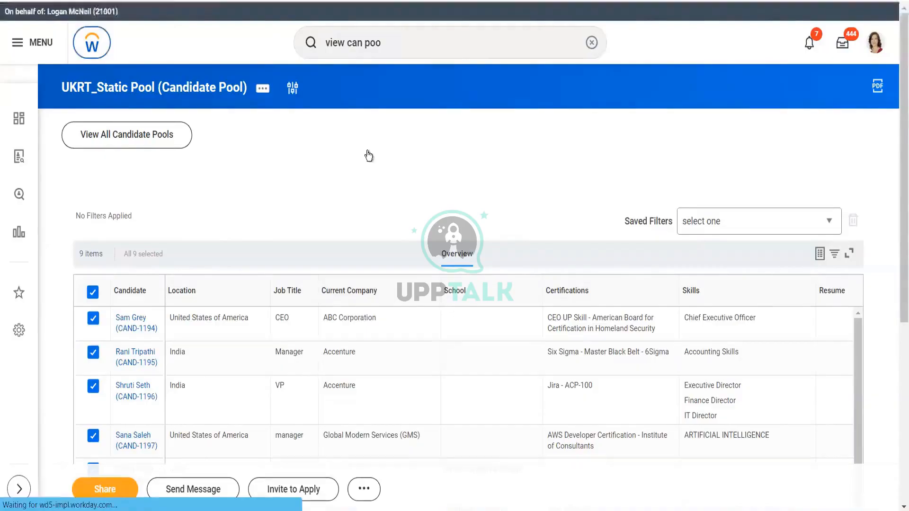
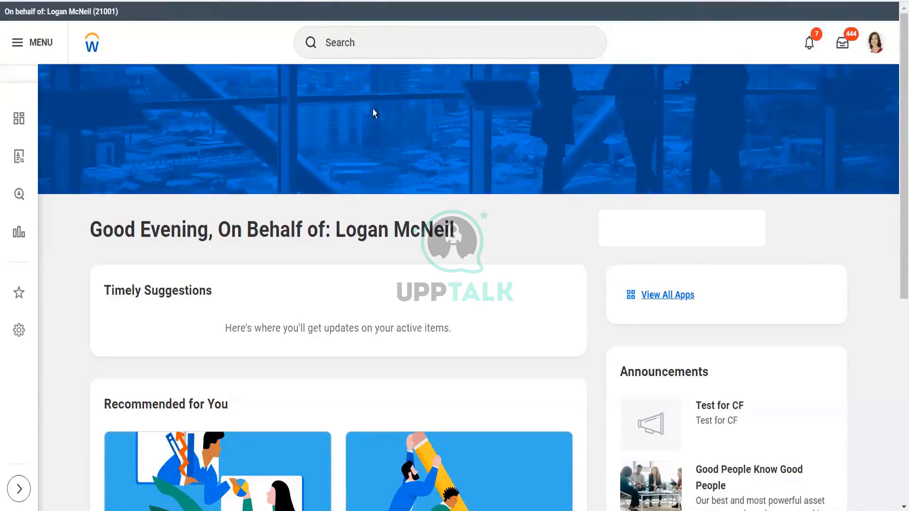
# - Start creating an inbound EIB named Test_Inbound mass Candidate
pyautogui.click(373, 47)
pyautogui.write('create')
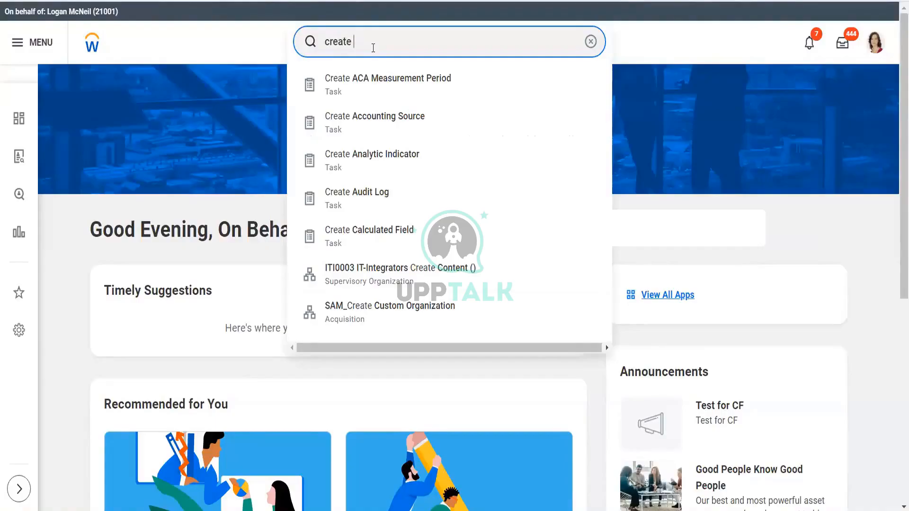
pyautogui.write('eib')
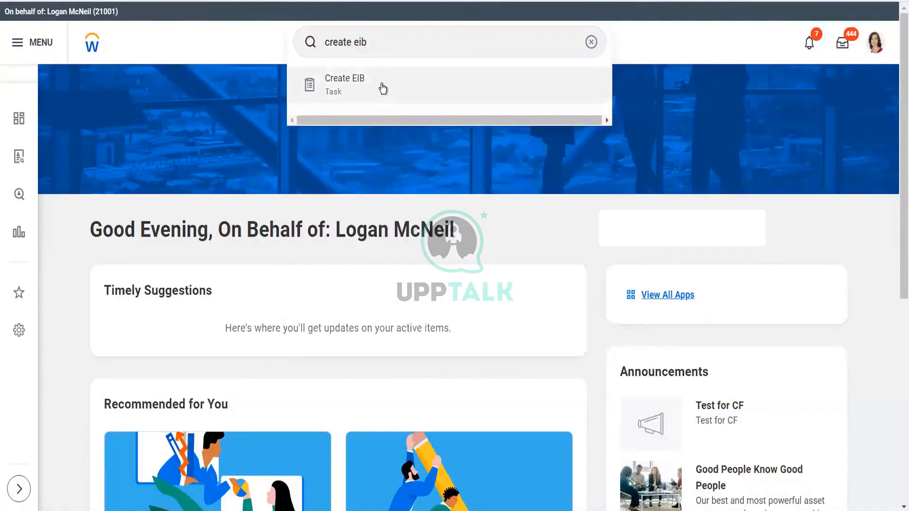
pyautogui.click(382, 88)
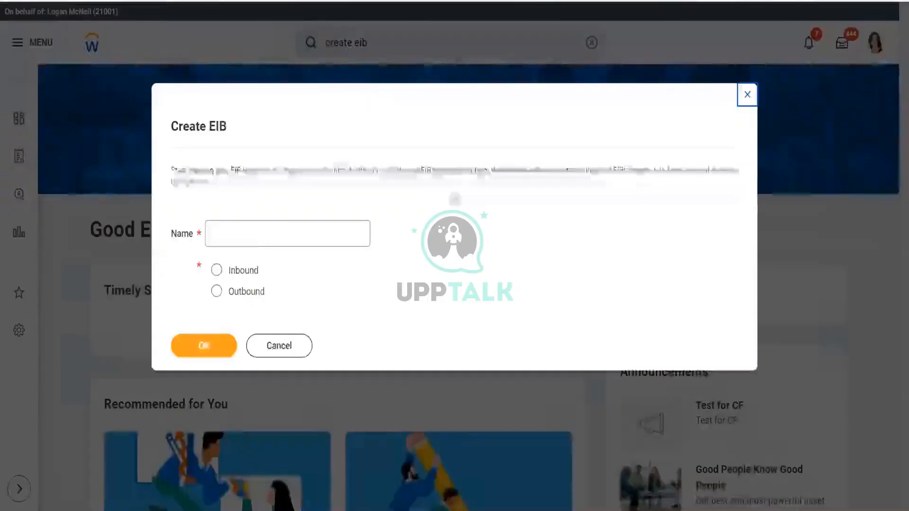
pyautogui.click(249, 233)
pyautogui.write('Tes')
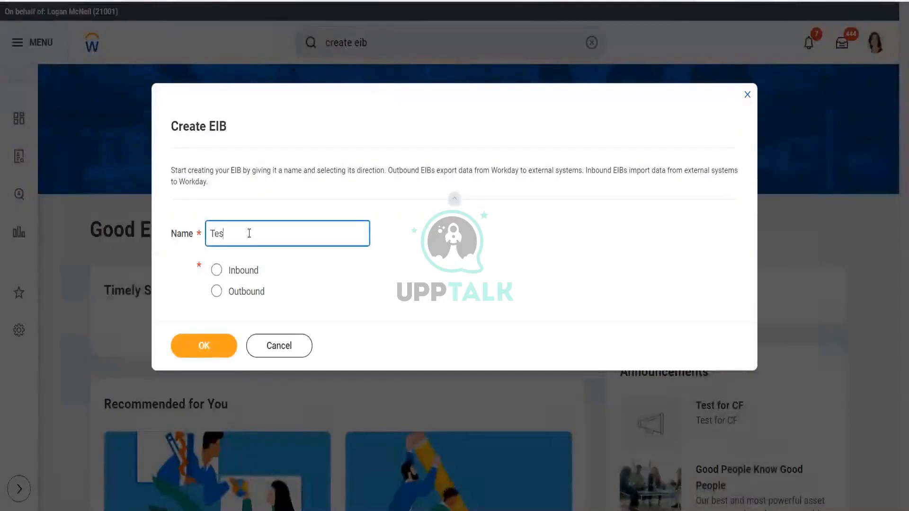
pyautogui.write('t_Inbo')
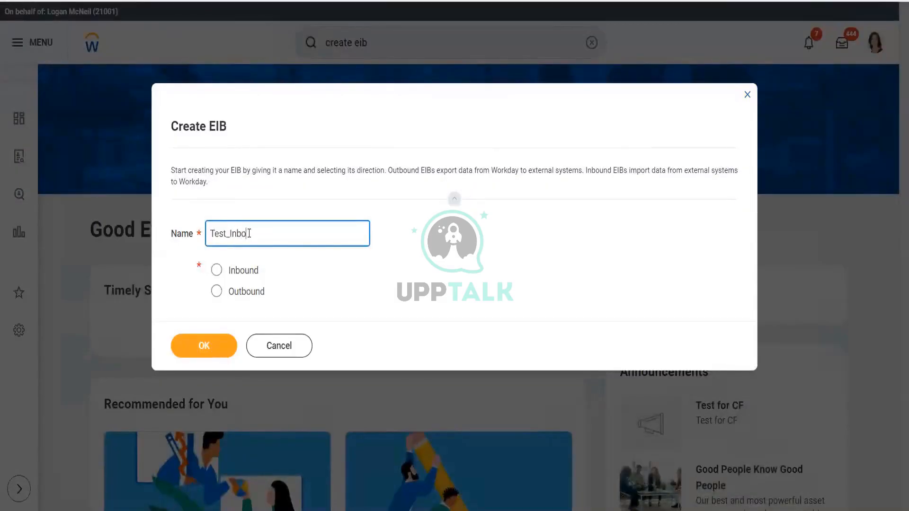
pyautogui.write('und mass Candidate')
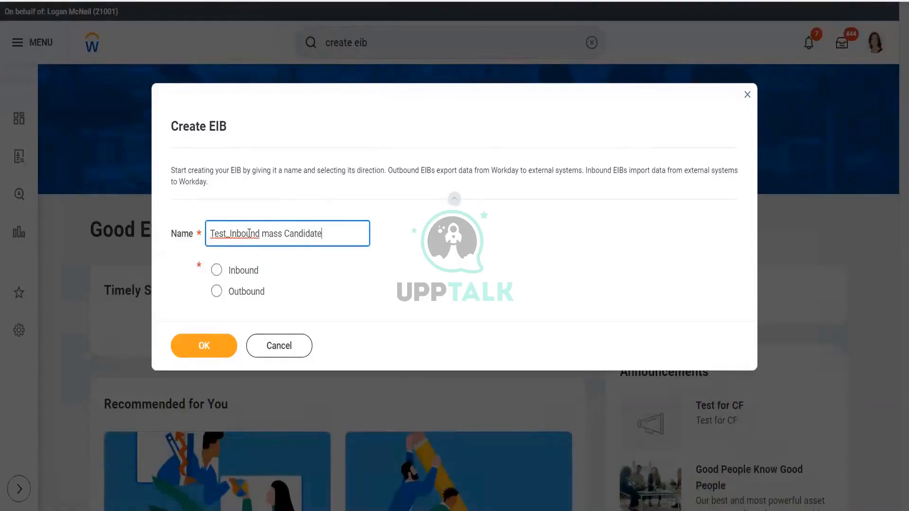
pyautogui.click(218, 271)
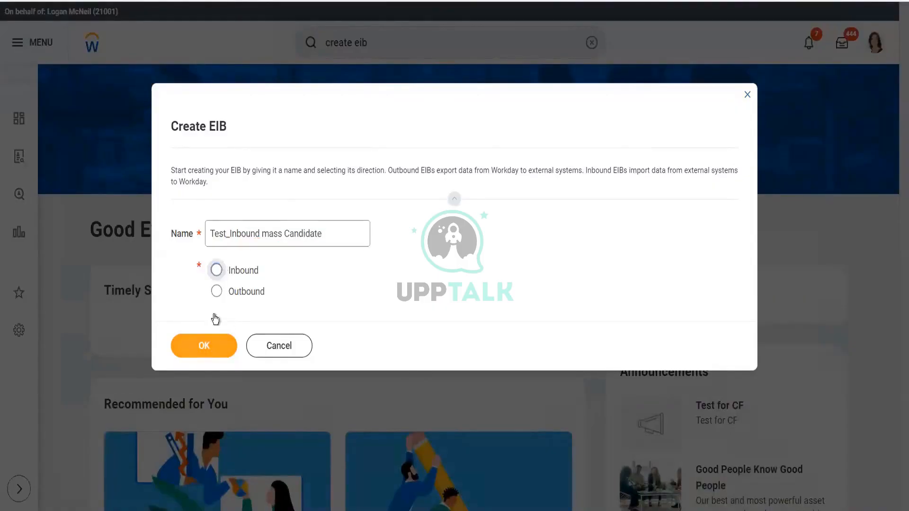
pyautogui.click(203, 348)
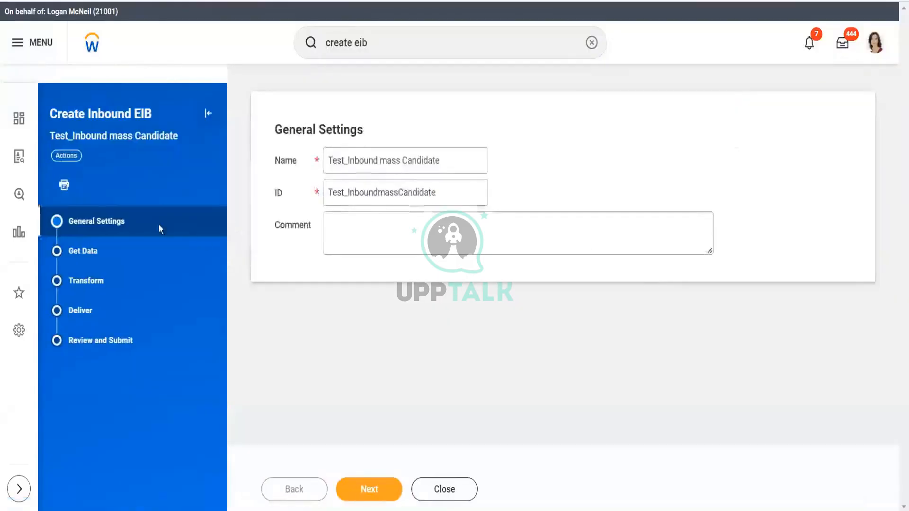
# - Open the EIB's Get Data step and set the Web Service Operation to Put Candidate (Web Service)
pyautogui.click(144, 258)
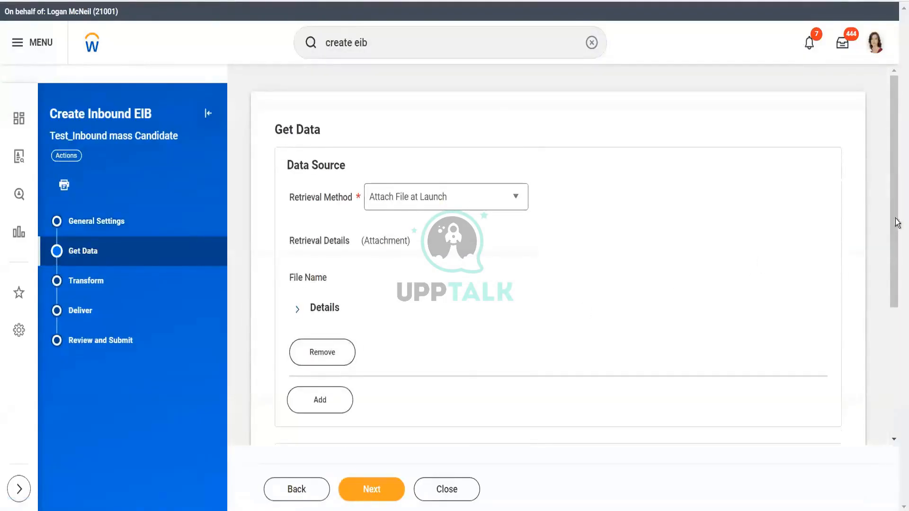
pyautogui.moveTo(897, 225); pyautogui.dragTo(897, 361)
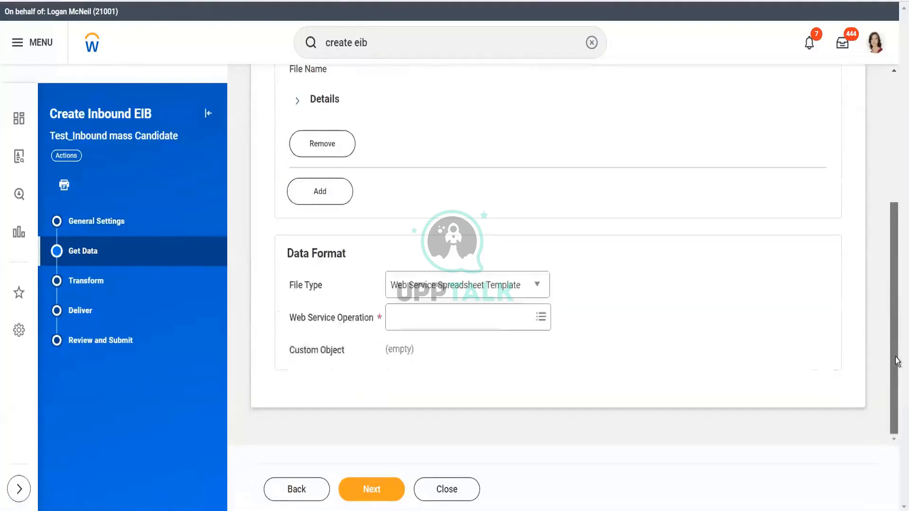
pyautogui.click(480, 318)
pyautogui.write('candidate')
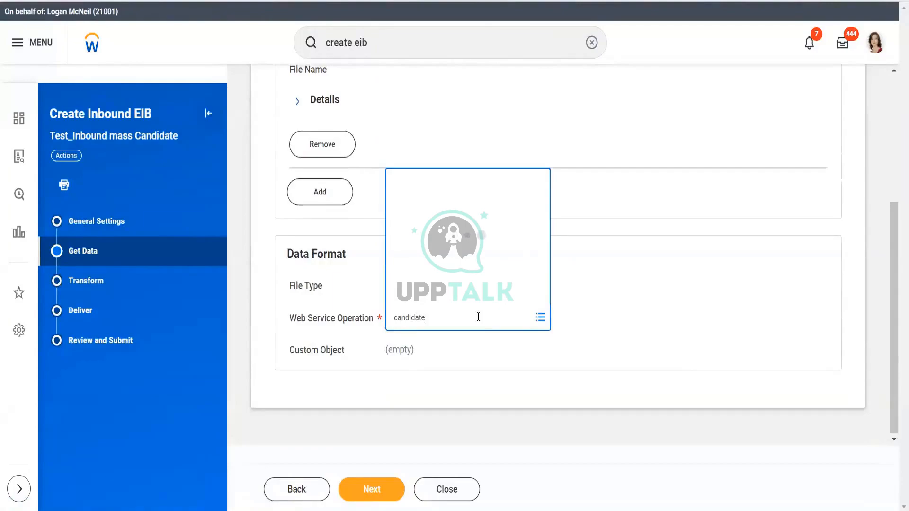
pyautogui.press('Return')
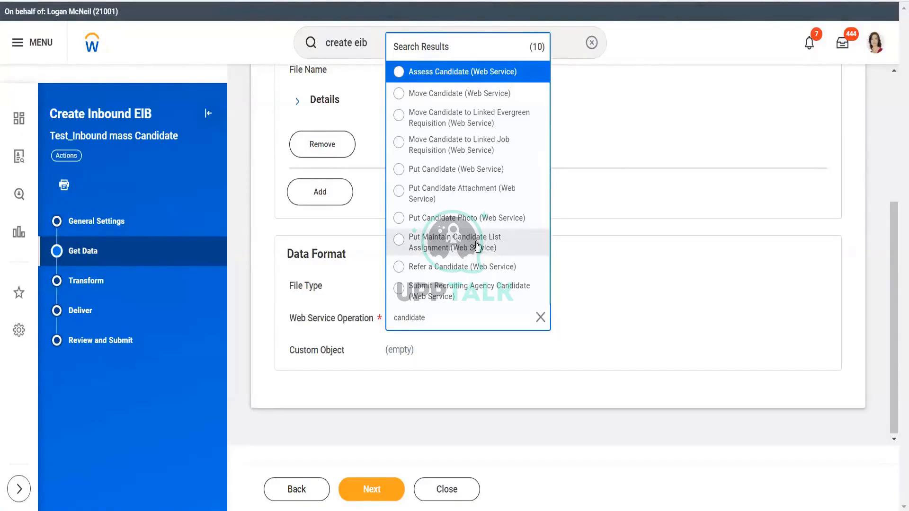
pyautogui.click(455, 169)
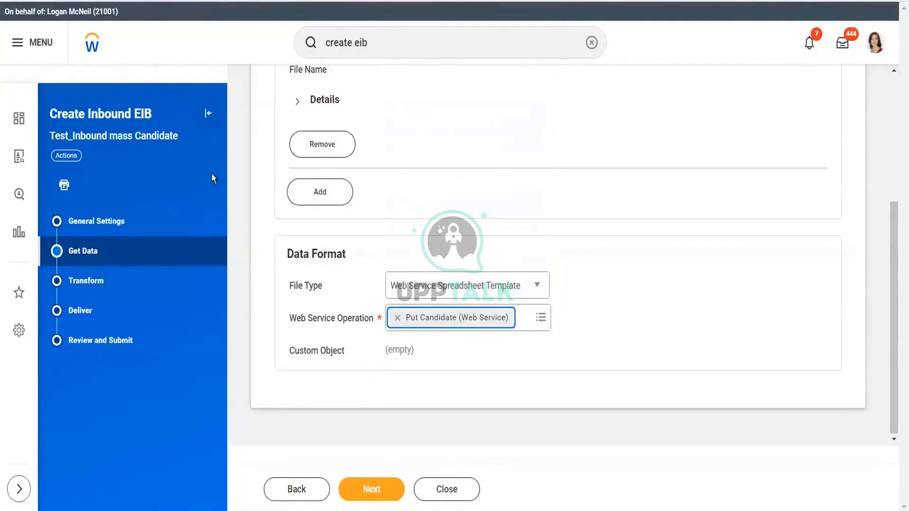
# - Discard the unsaved EIB changes and decline restoring the previous session
pyautogui.click(84, 43)
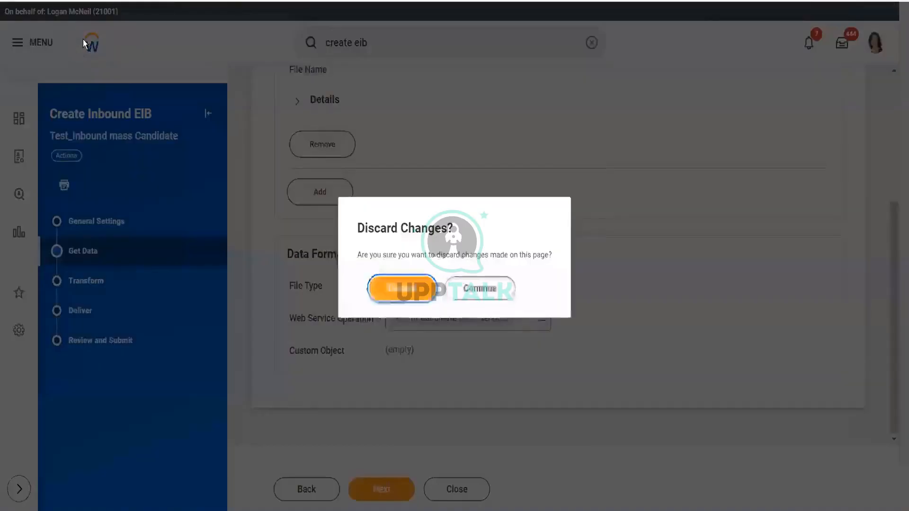
pyautogui.click(396, 287)
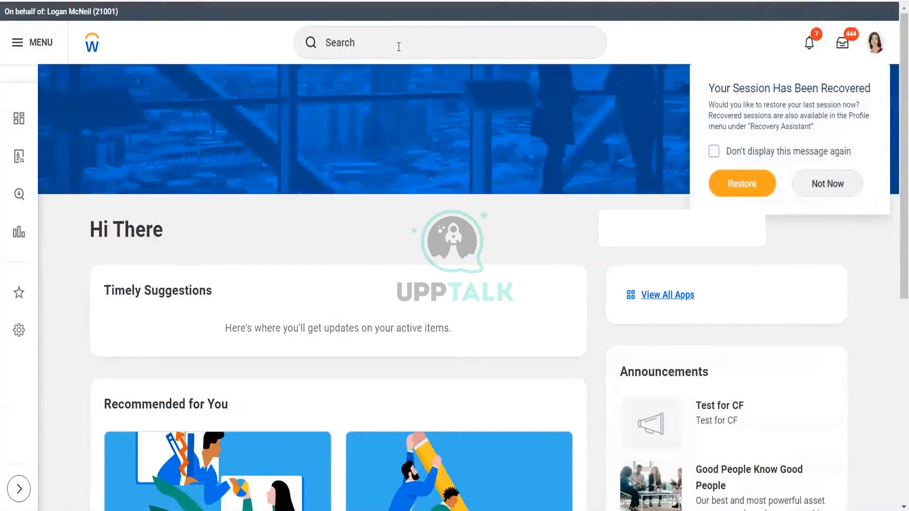
pyautogui.click(830, 192)
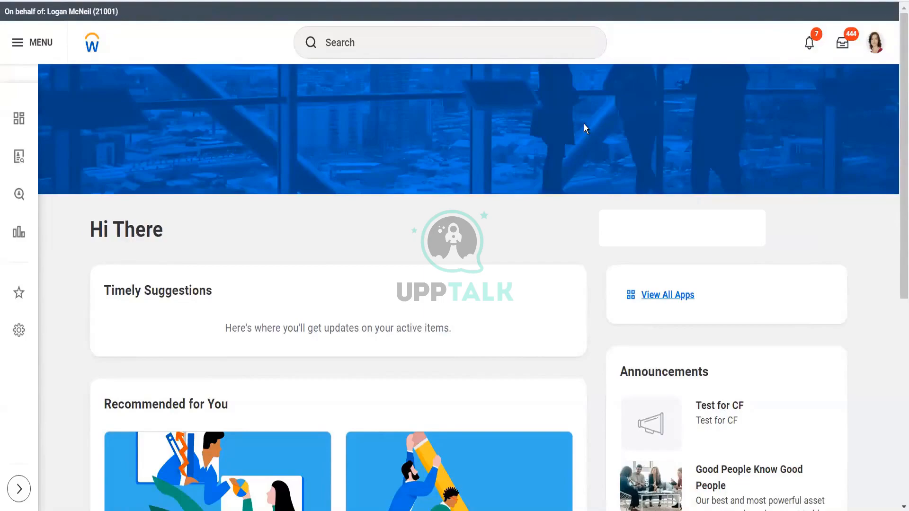
# - Open the Edit Job Requisition task and browse the requisitions under the 123 BLADE supervisory organization
pyautogui.click(404, 42)
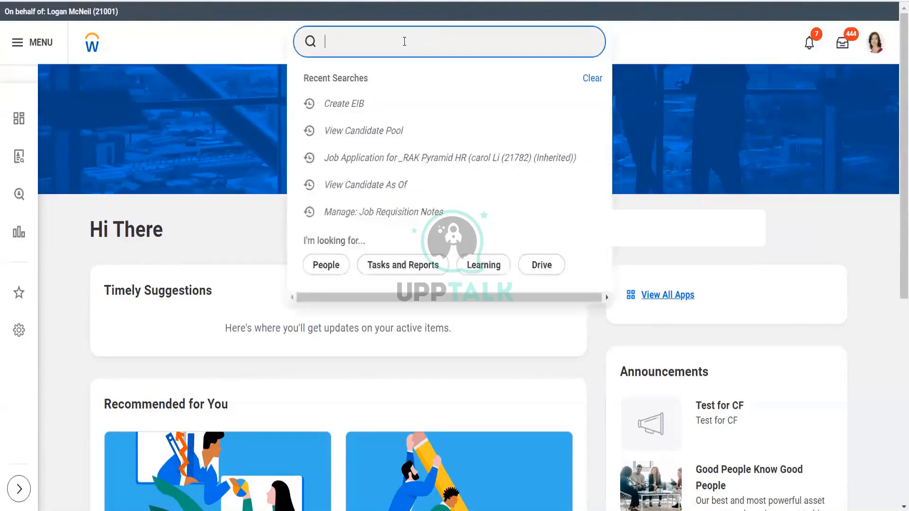
pyautogui.write('edit job req')
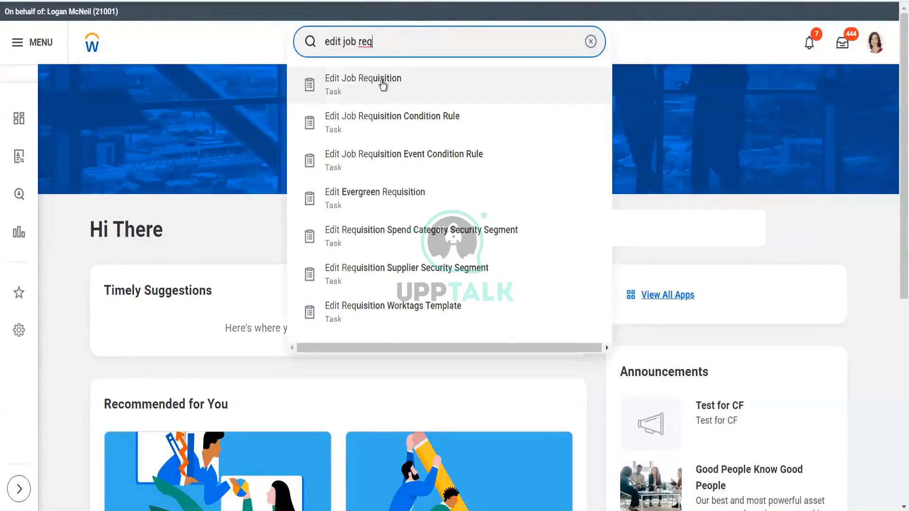
pyautogui.click(382, 84)
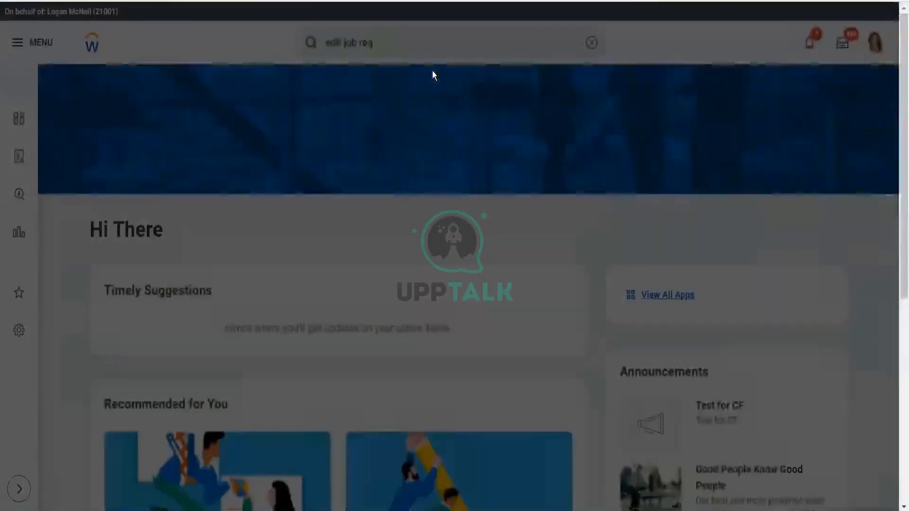
pyautogui.click(394, 182)
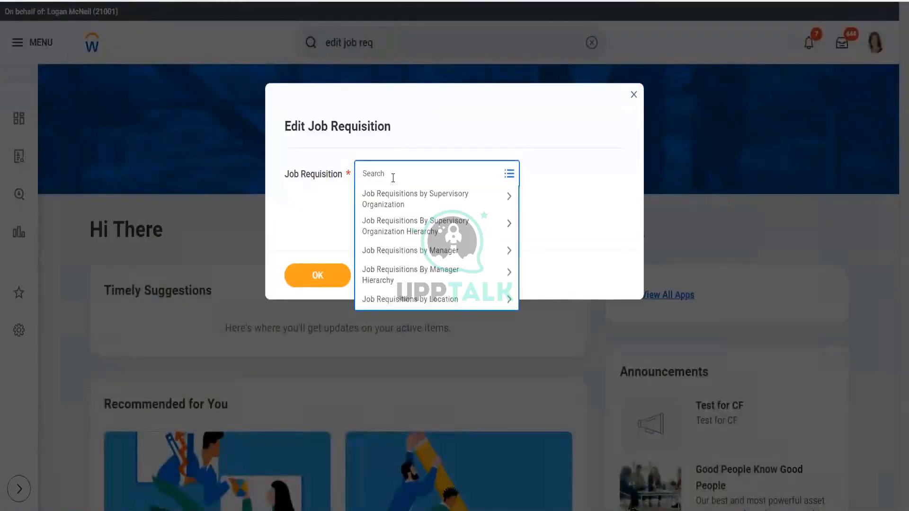
pyautogui.click(411, 198)
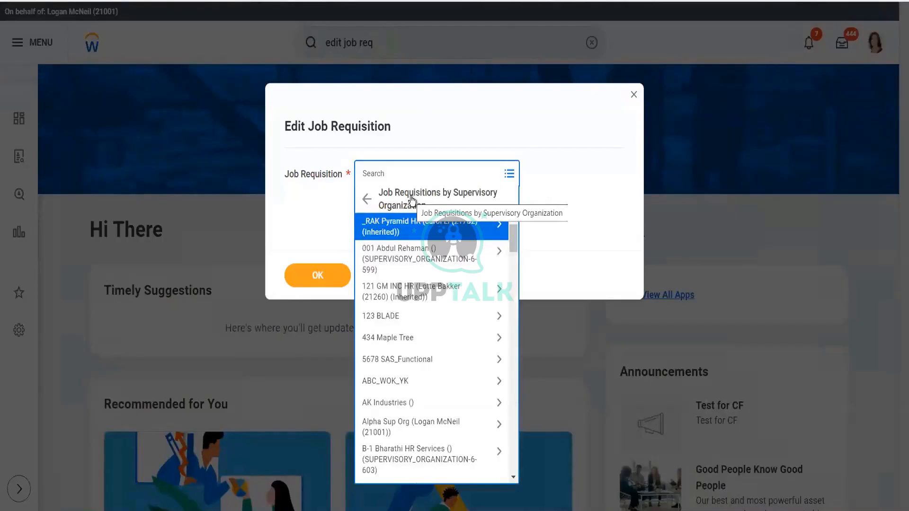
pyautogui.click(422, 316)
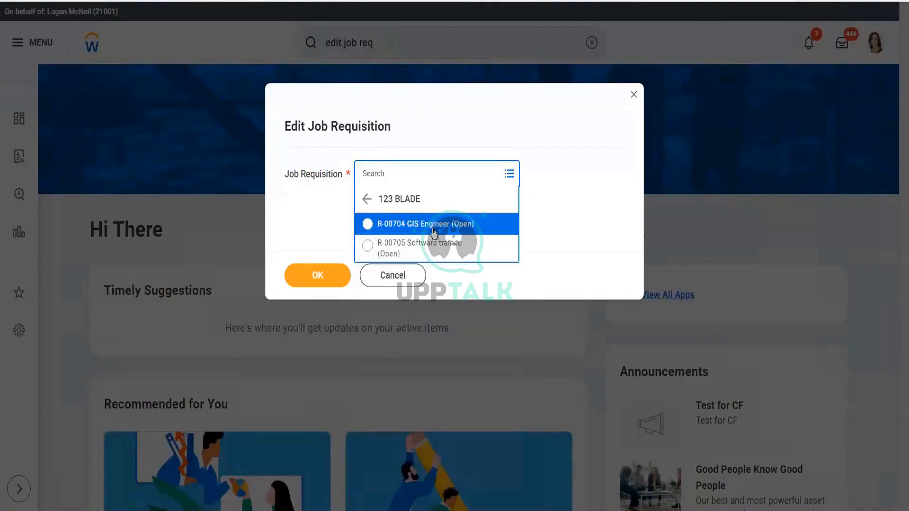
pyautogui.click(423, 226)
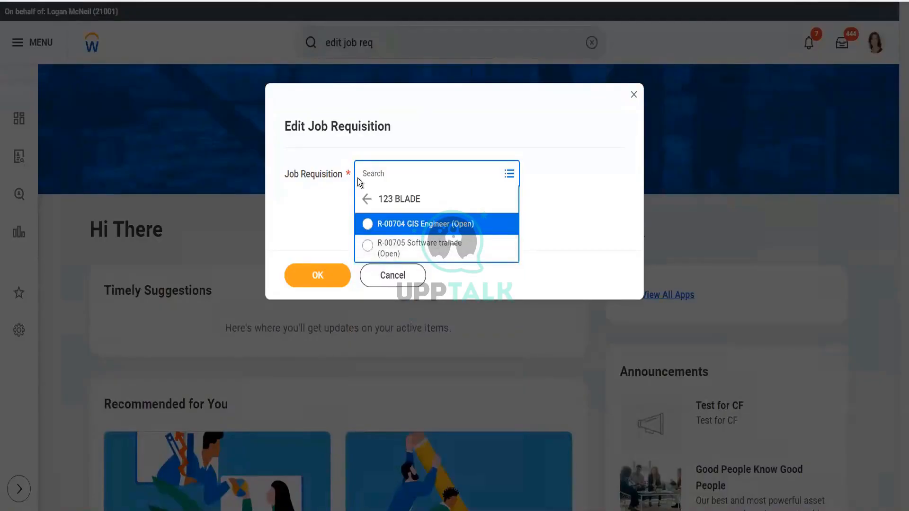
pyautogui.click(368, 200)
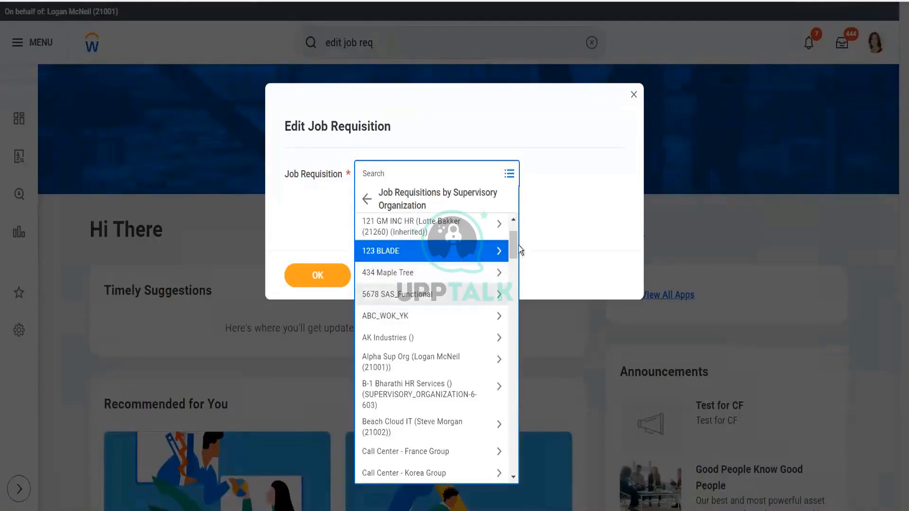
# - Search the job requisition prompt for closed, filled and open requisitions
pyautogui.click(440, 177)
pyautogui.write('clode')
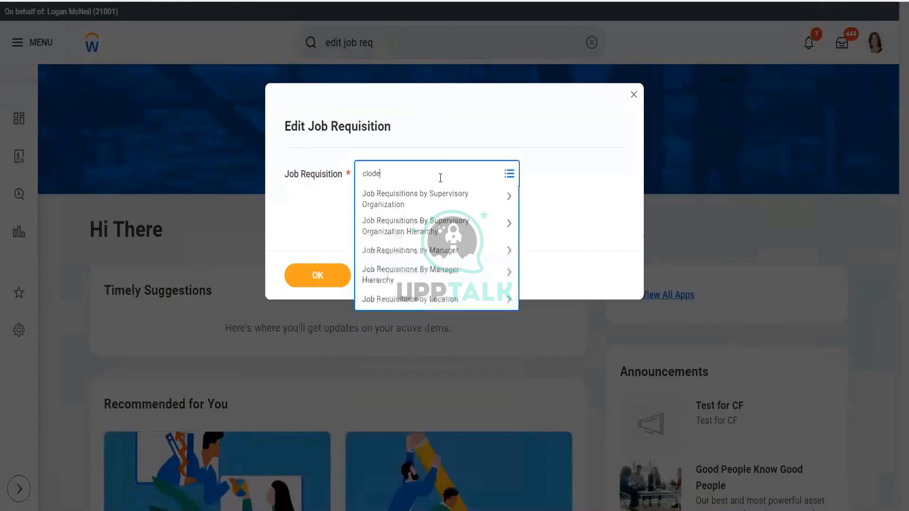
pyautogui.press('Return')
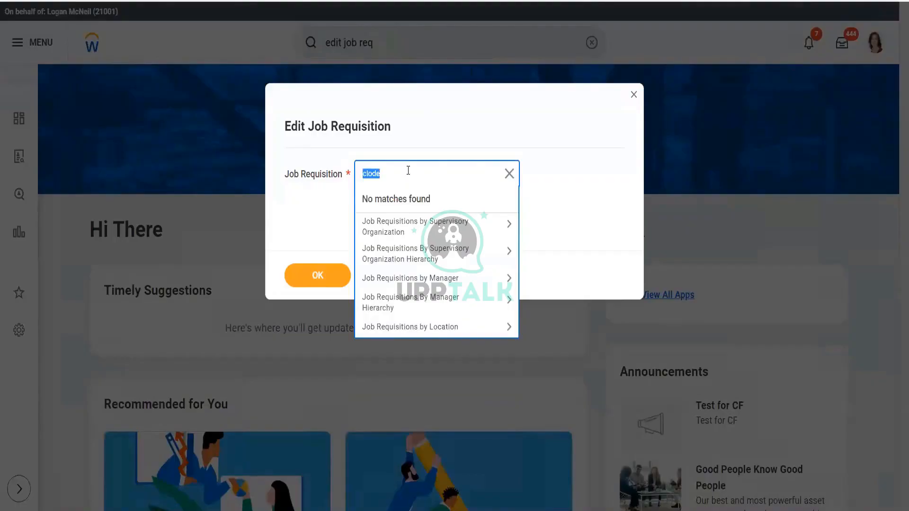
pyautogui.press('BackSpace')
pyautogui.write('cl')
pyautogui.press('BackSpace')
pyautogui.write('filled')
pyautogui.press('Return')
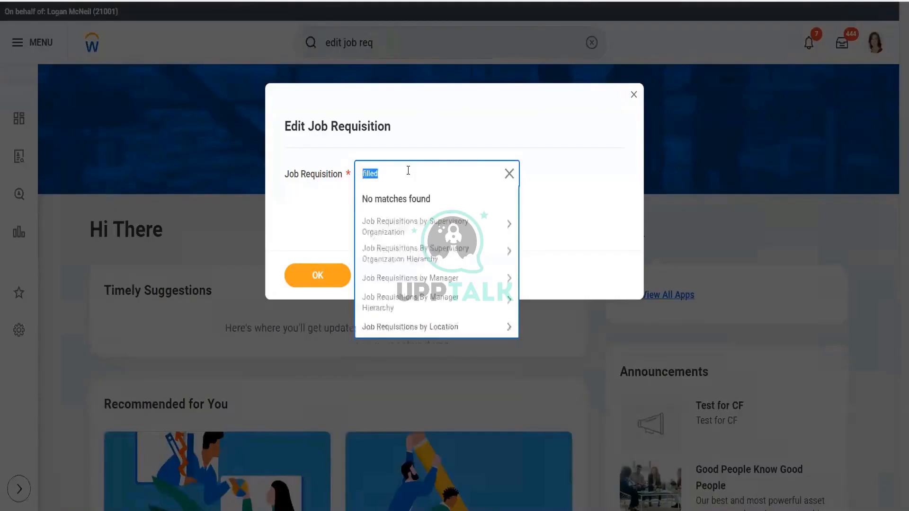
pyautogui.write('fill')
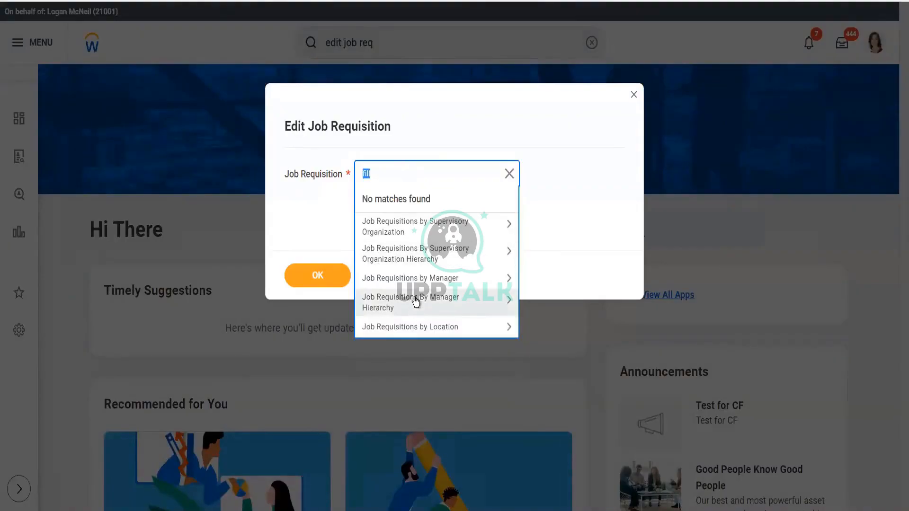
pyautogui.write('open')
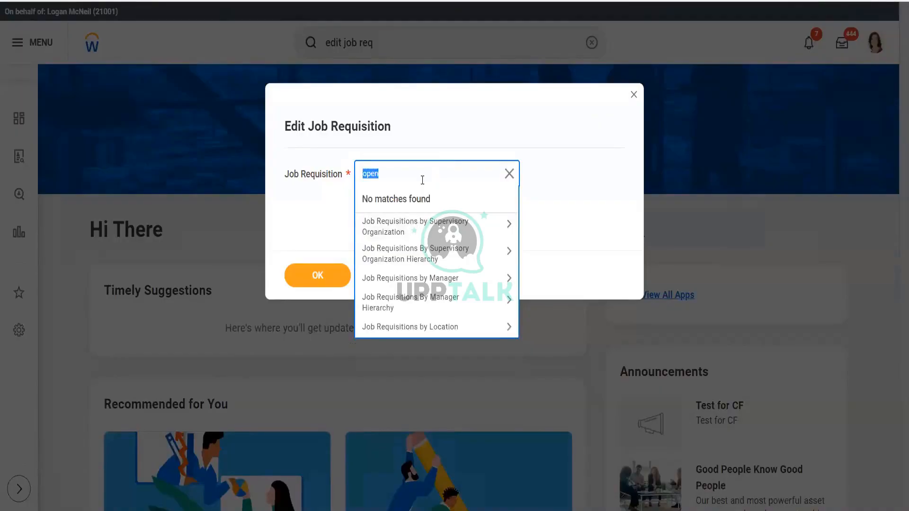
pyautogui.press('BackSpace')
pyautogui.click(509, 182)
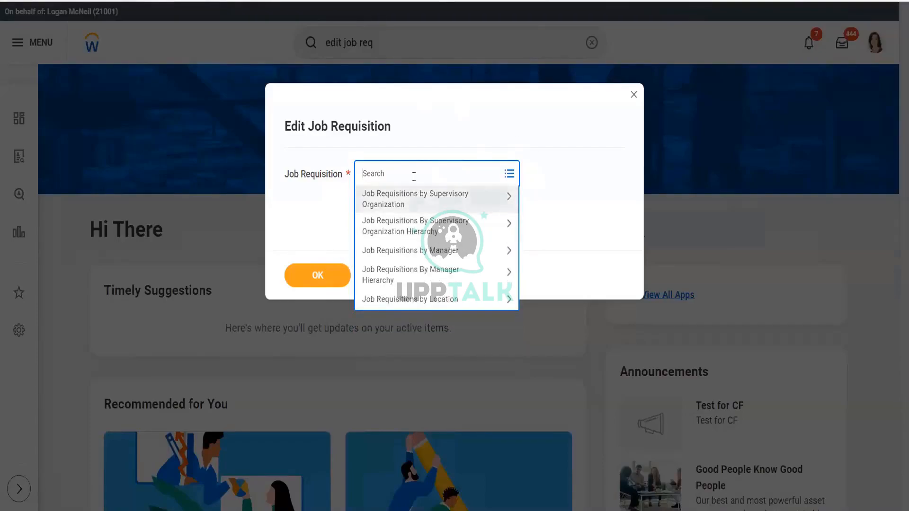
pyautogui.write('open')
pyautogui.press('Return')
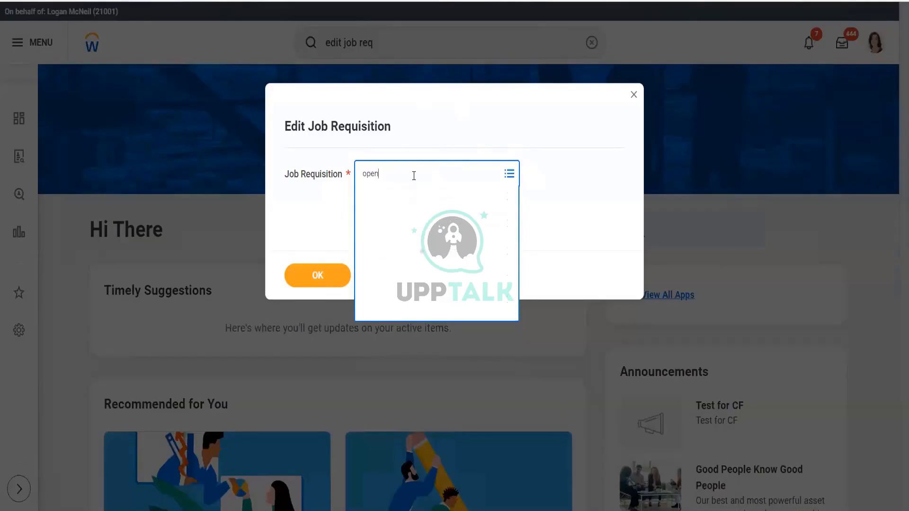
# - Select R-00461 Manager (Open) under _RAK Pyramid HR and start editing that job requisition
pyautogui.click(393, 227)
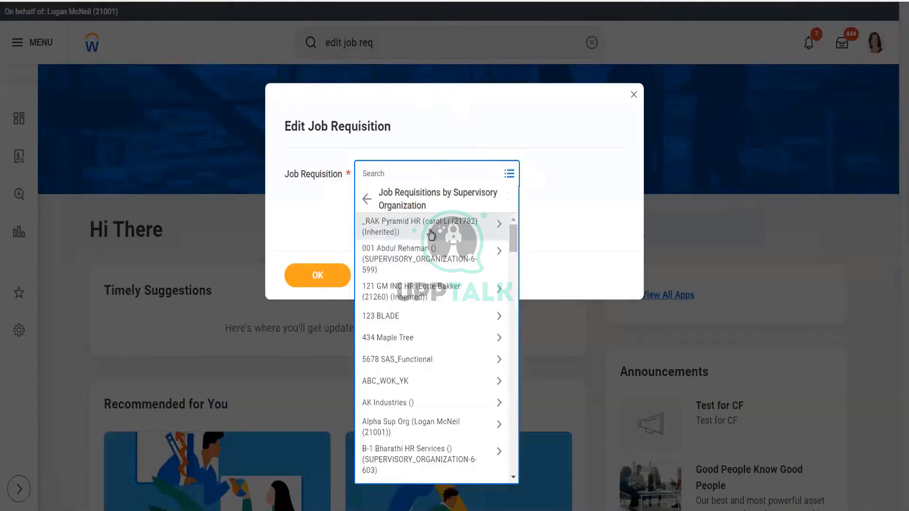
pyautogui.click(429, 231)
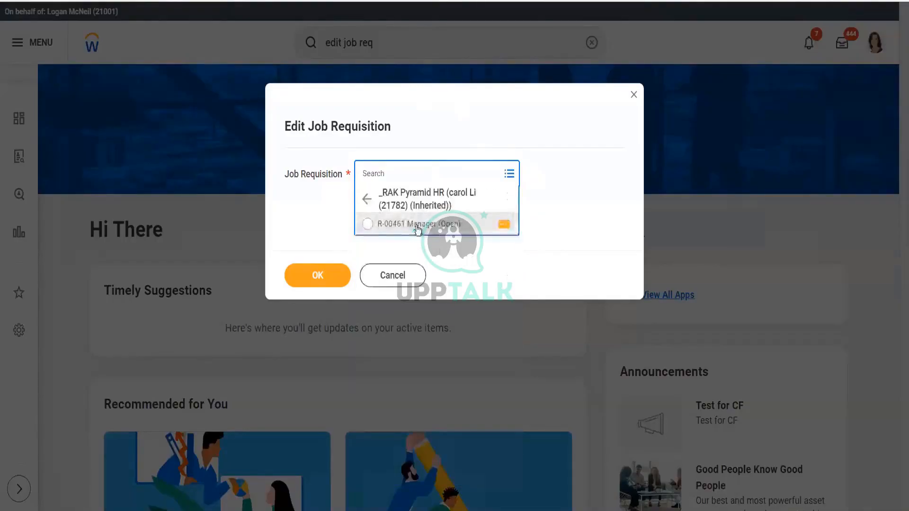
pyautogui.click(417, 229)
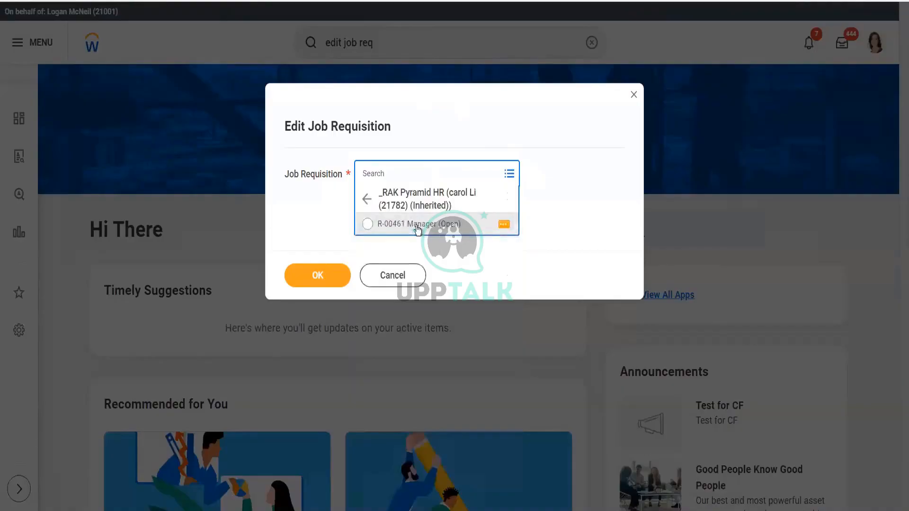
pyautogui.click(324, 277)
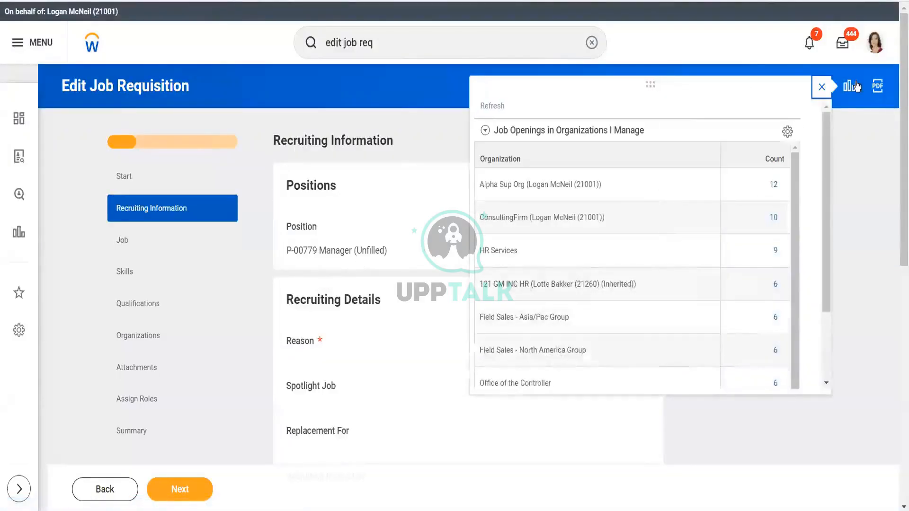
pyautogui.click(822, 89)
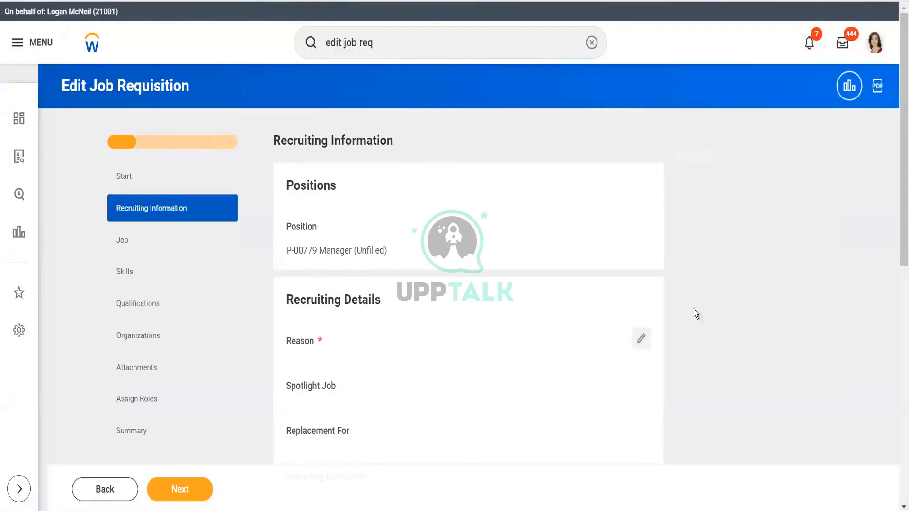
# - Open the Recruiting Details section for editing and browse the Reason prompt without choosing a reason
pyautogui.click(642, 338)
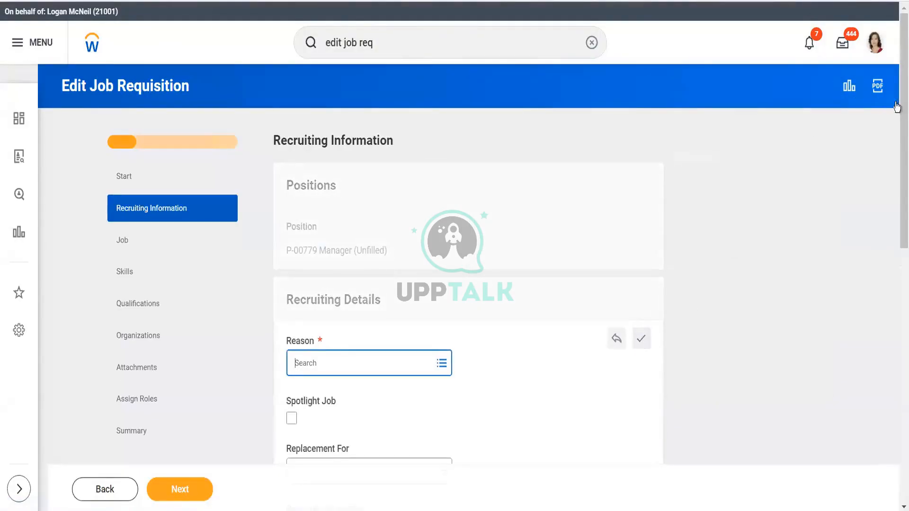
pyautogui.moveTo(897, 154); pyautogui.dragTo(897, 222)
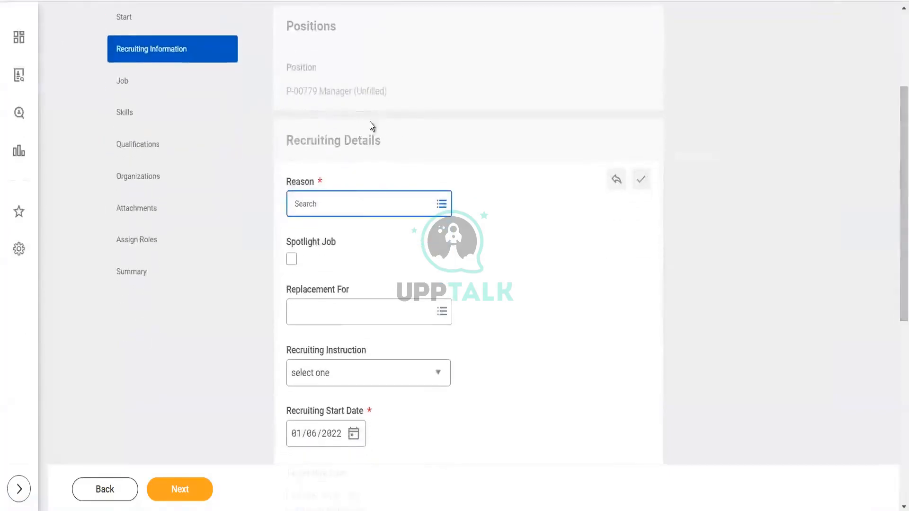
pyautogui.click(319, 199)
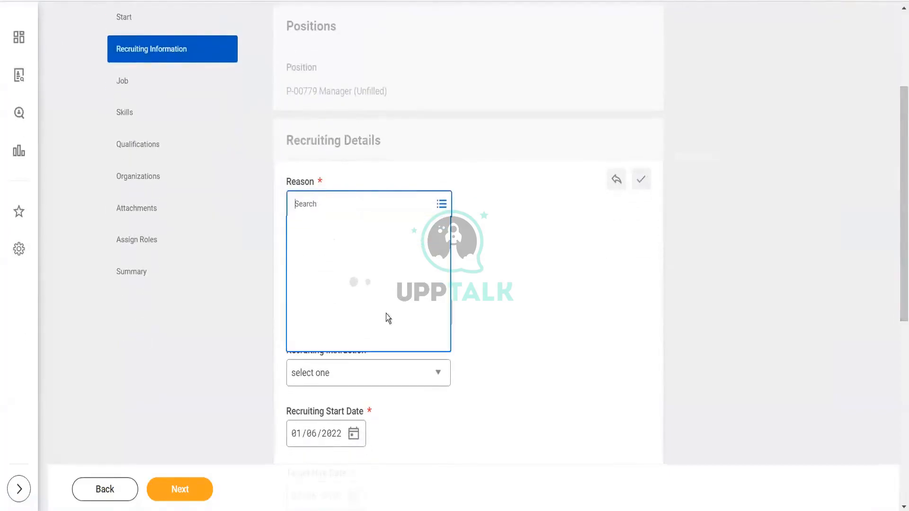
pyautogui.click(536, 291)
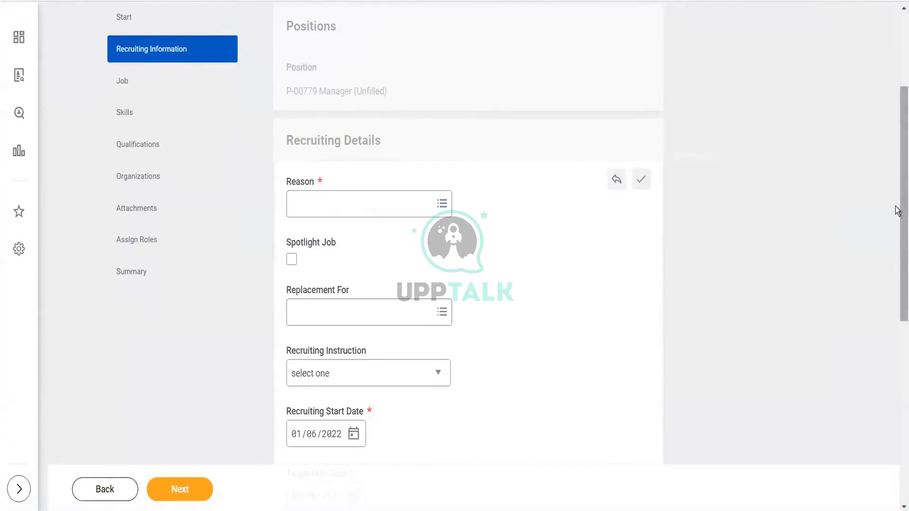
pyautogui.moveTo(897, 211); pyautogui.dragTo(898, 148)
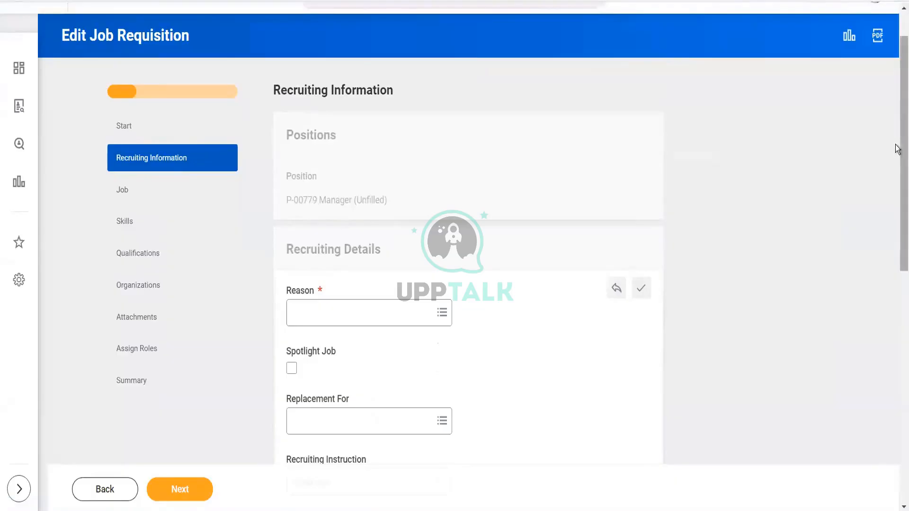
pyautogui.moveTo(897, 151)
pyautogui.mouseDown()
pyautogui.moveTo(898, 361)
pyautogui.moveTo(898, 142)
pyautogui.mouseUp()
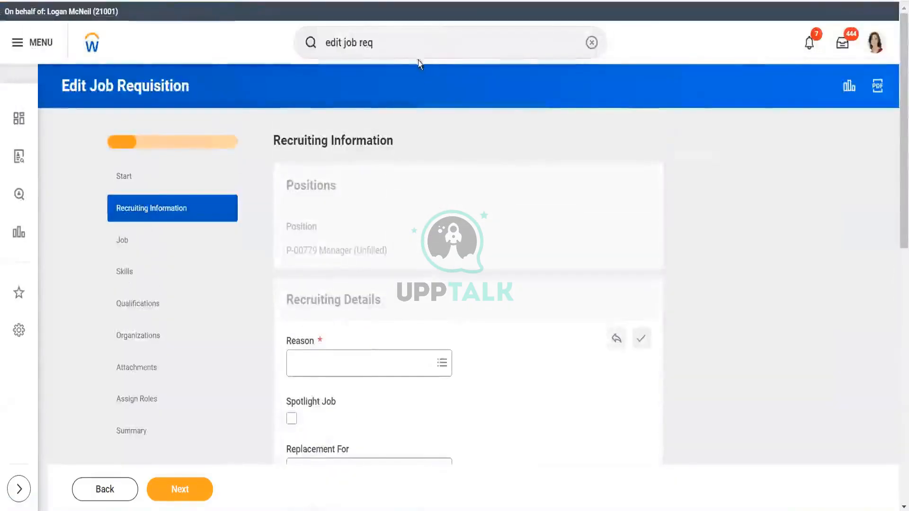
pyautogui.tripleClick(414, 46)
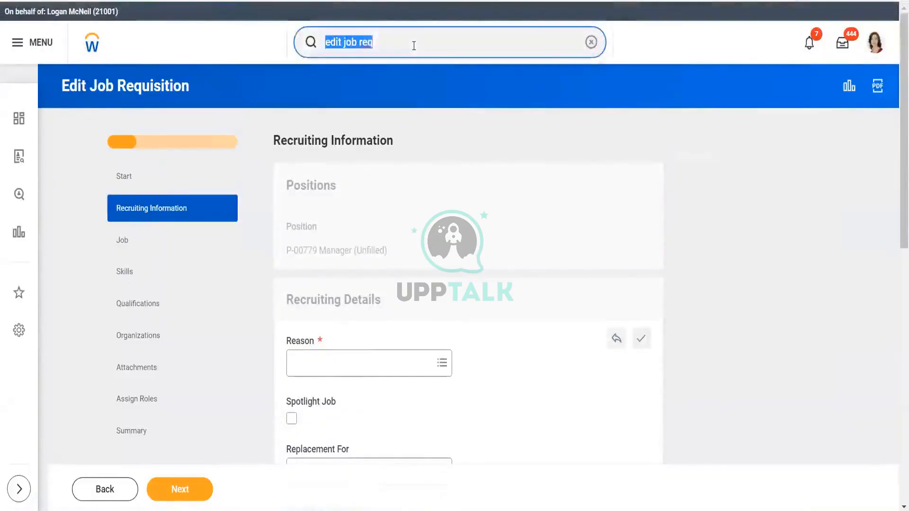
pyautogui.press('BackSpace')
pyautogui.write('m')
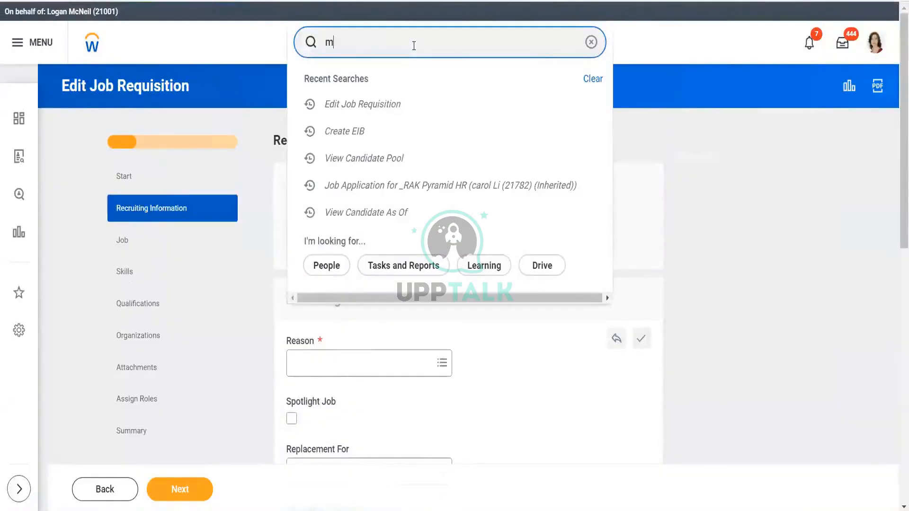
pyautogui.write('ove worker')
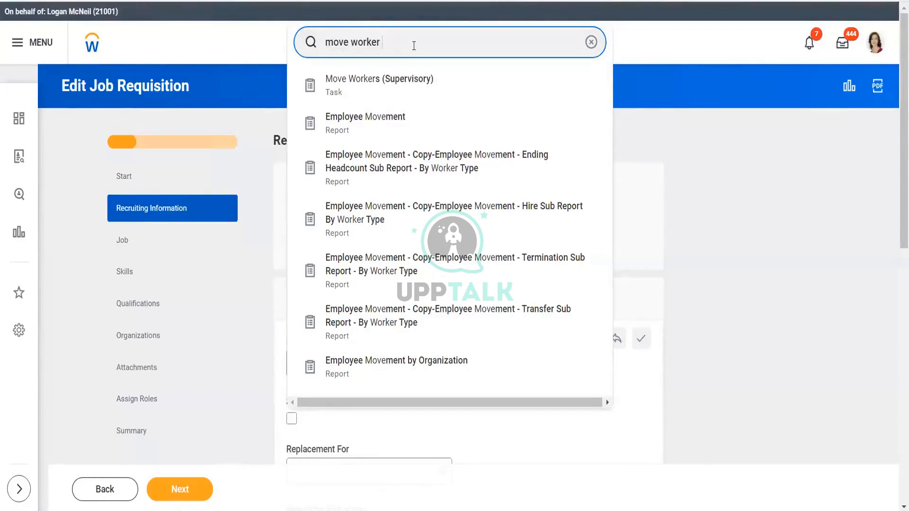
pyautogui.click(394, 219)
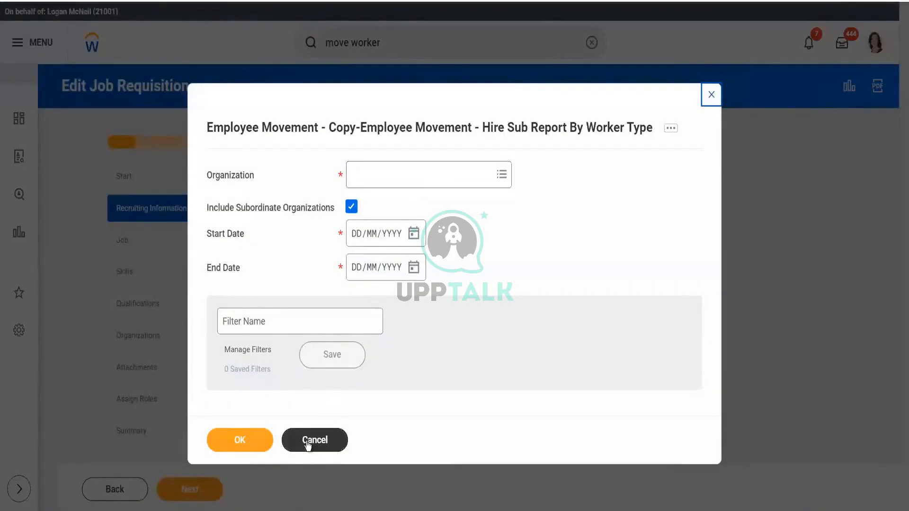
pyautogui.click(308, 444)
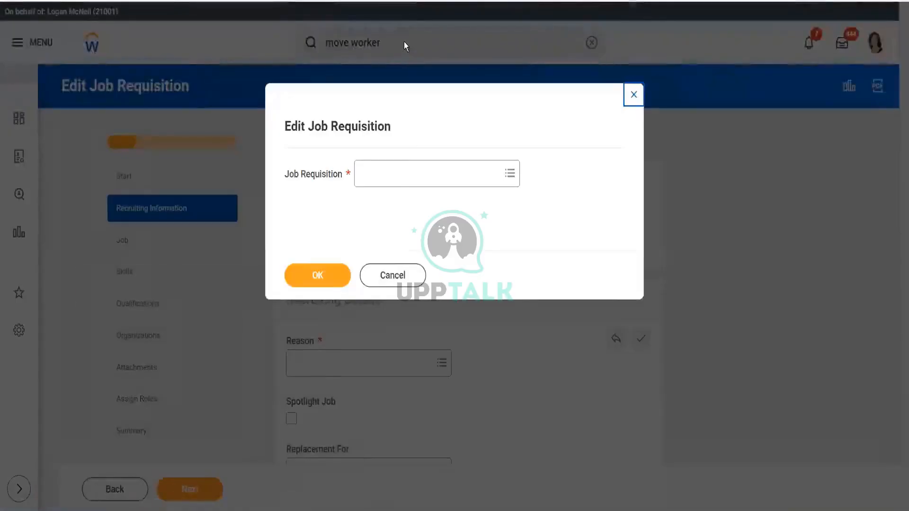
# - Cancel out of the Edit Job Requisition task without saving any changes
pyautogui.click(392, 275)
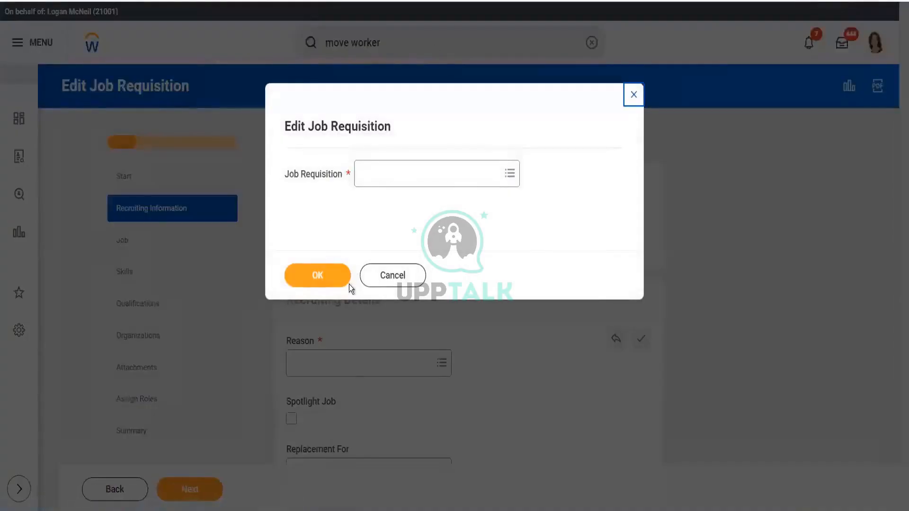
pyautogui.click(383, 281)
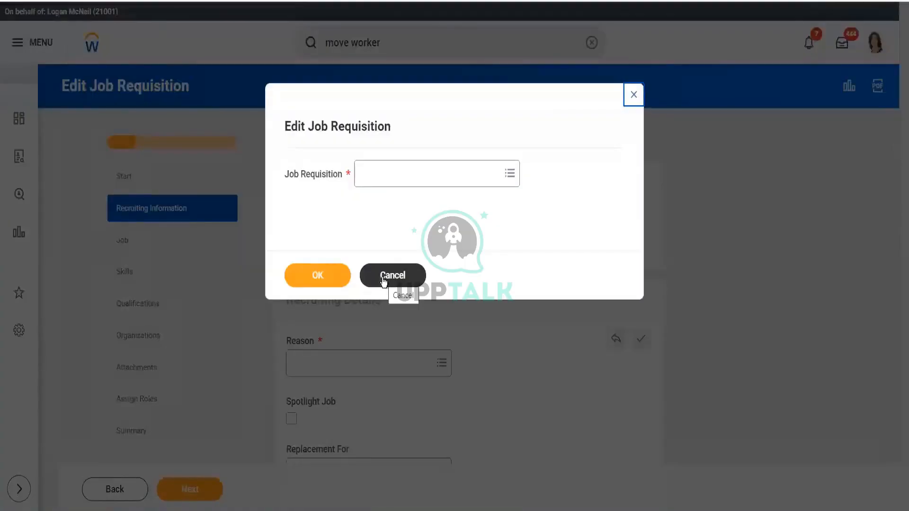
pyautogui.click(633, 95)
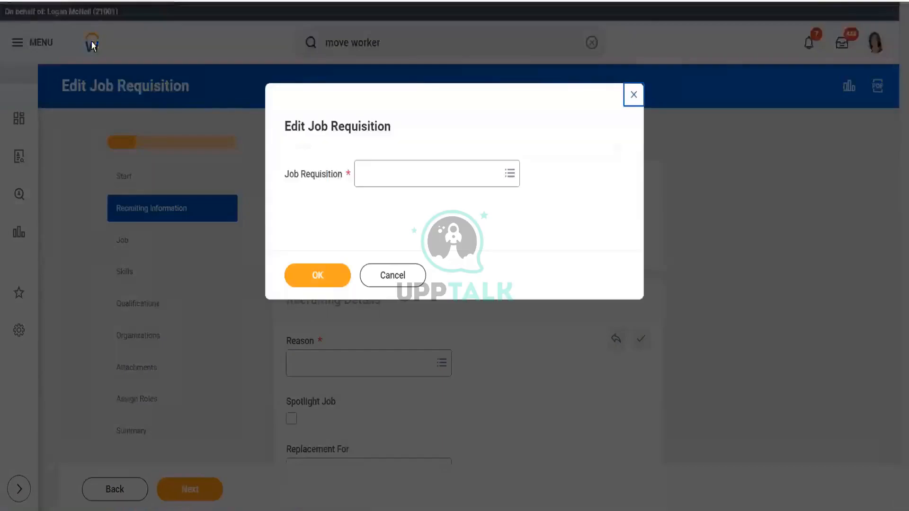
pyautogui.click(382, 278)
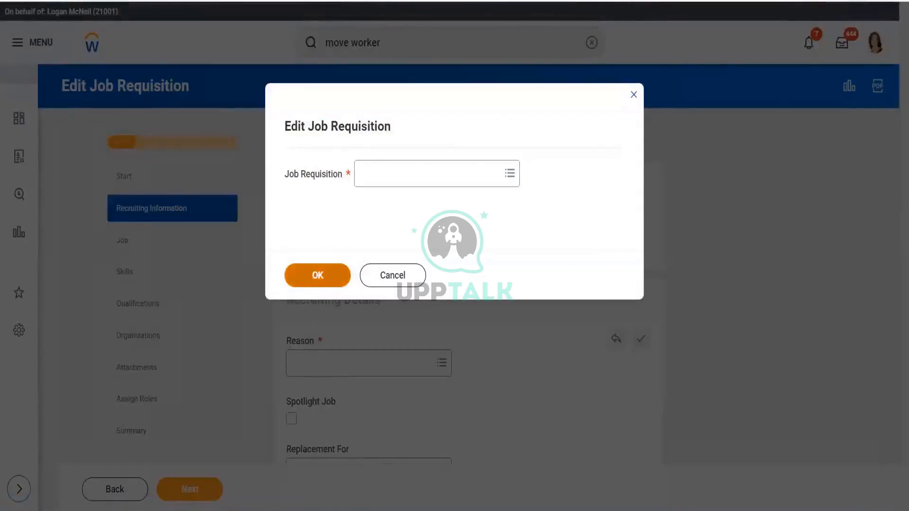
pyautogui.click(317, 273)
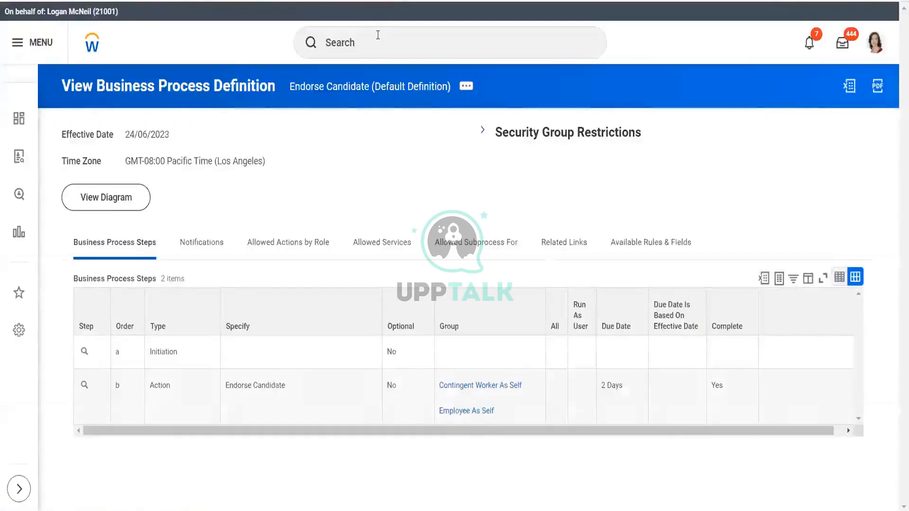
# - Search for view job req and open the View Job Requisition report
pyautogui.click(378, 35)
pyautogui.write('v')
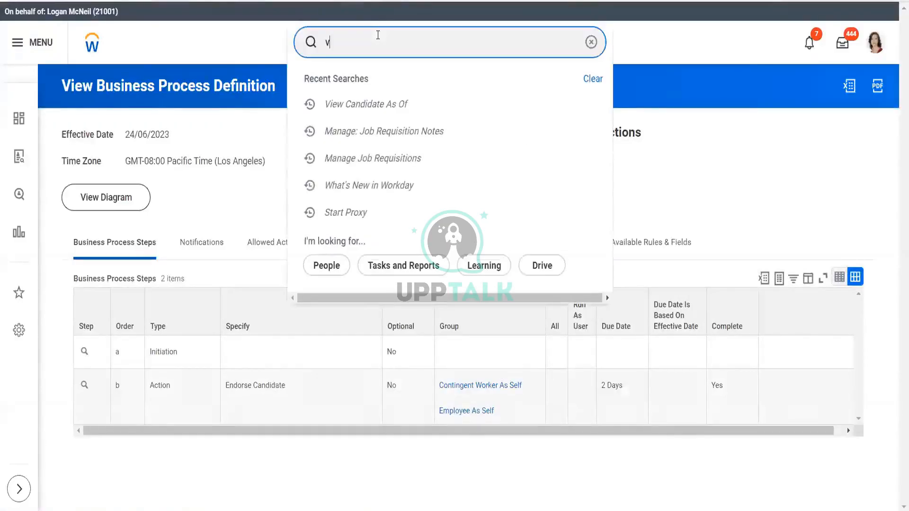
pyautogui.write('iew job ')
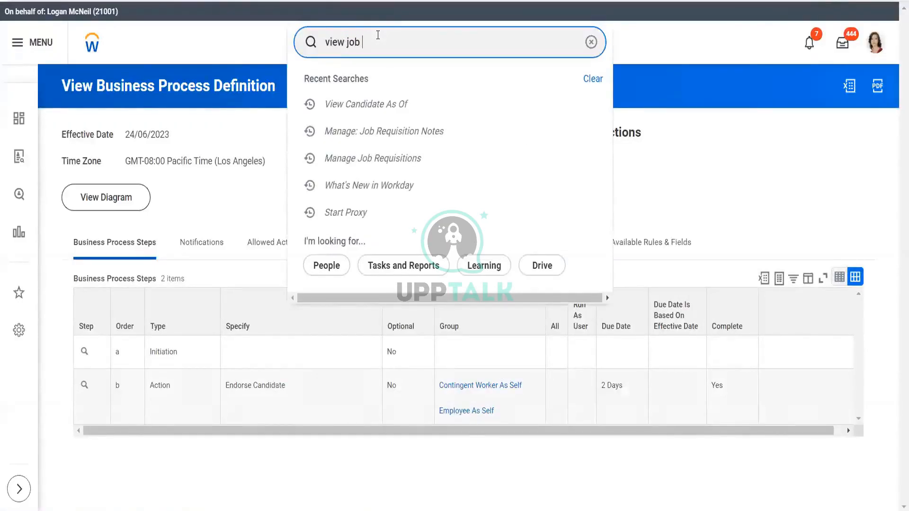
pyautogui.write('req')
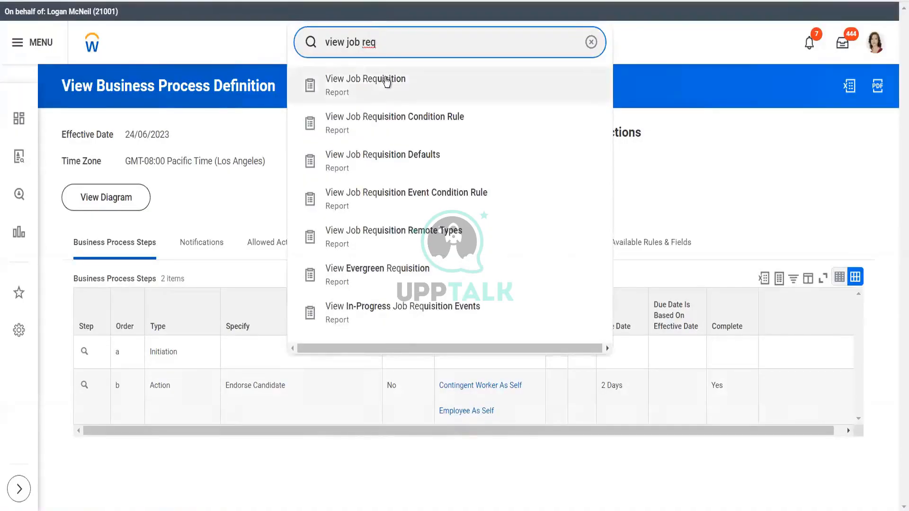
pyautogui.click(385, 79)
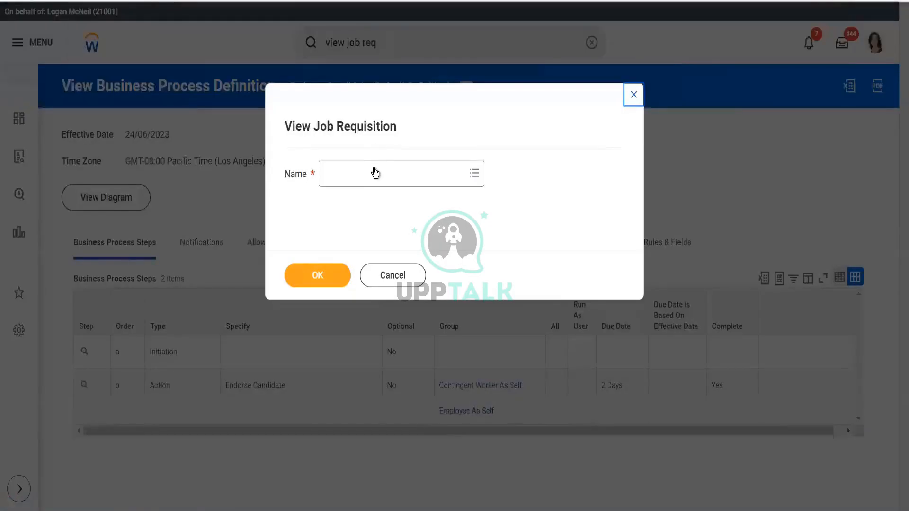
# - Search the requisition prompt for manager and view R-00008 Regional Sales Manager (Filled)
pyautogui.click(375, 174)
pyautogui.write('fill')
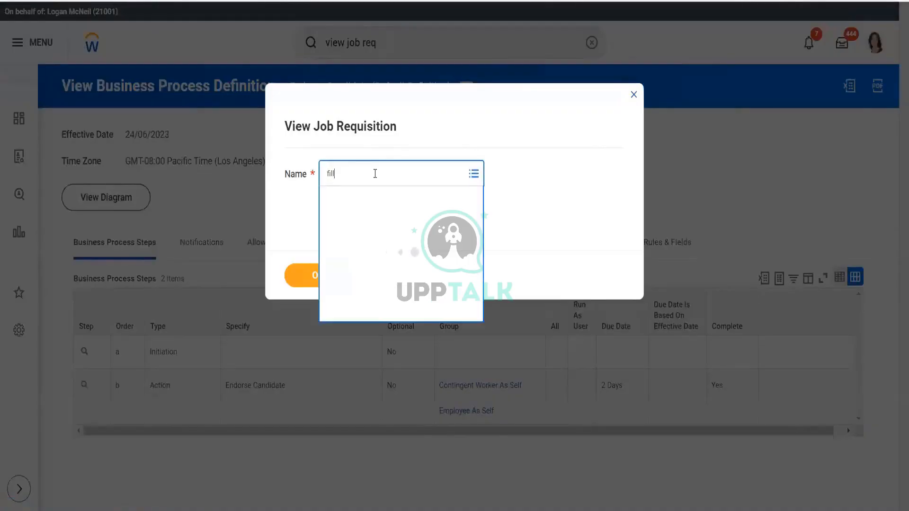
pyautogui.press('Return')
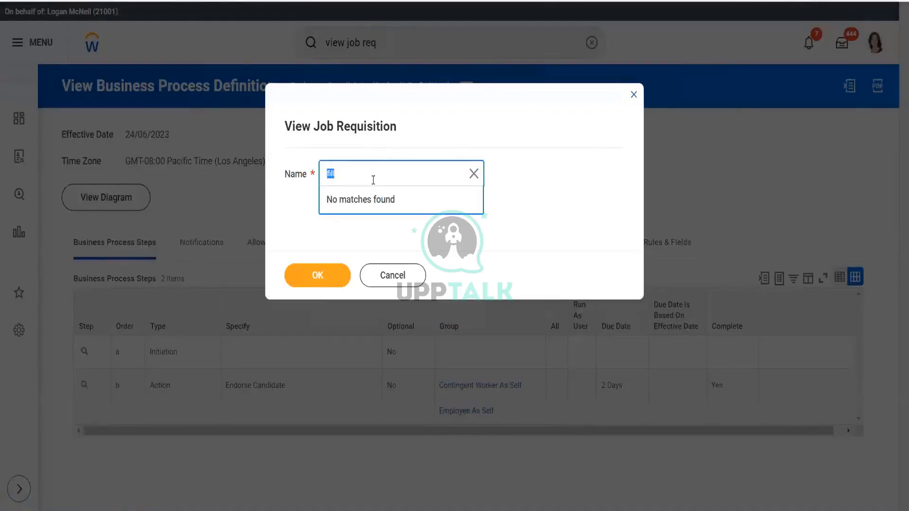
pyautogui.press('BackSpace')
pyautogui.write('manager')
pyautogui.press('Return')
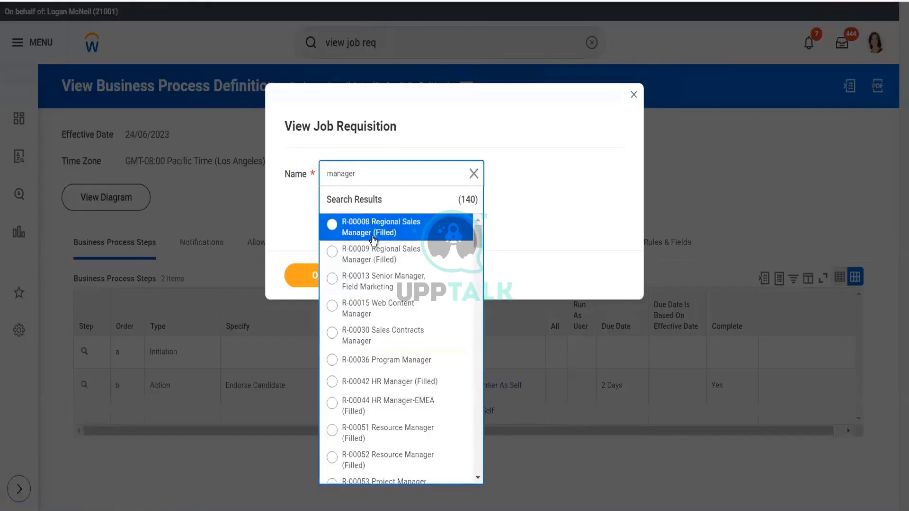
pyautogui.click(377, 237)
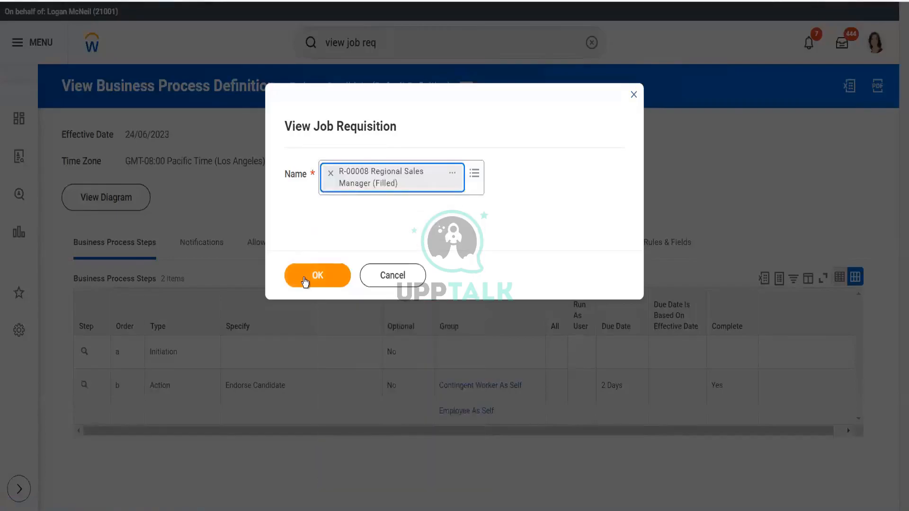
pyautogui.click(303, 278)
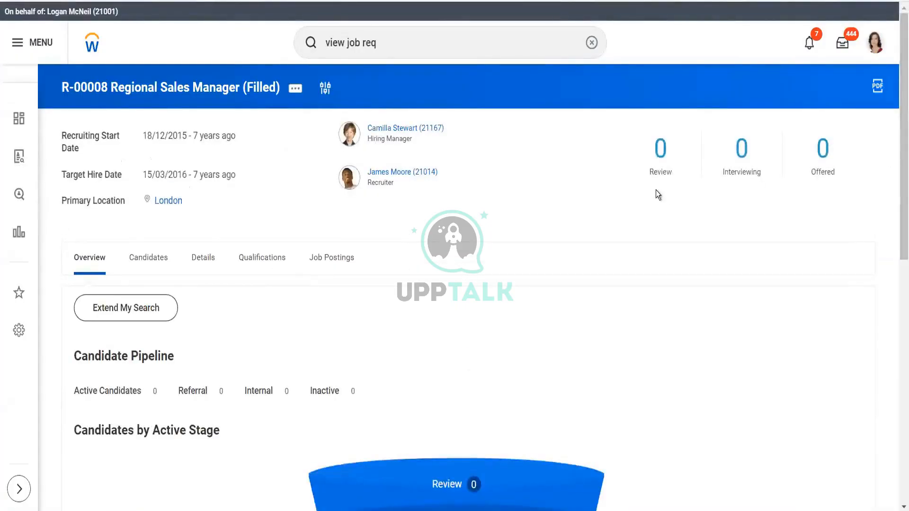
# - Review the requisition's Candidates tab and its Overview tab
pyautogui.click(155, 262)
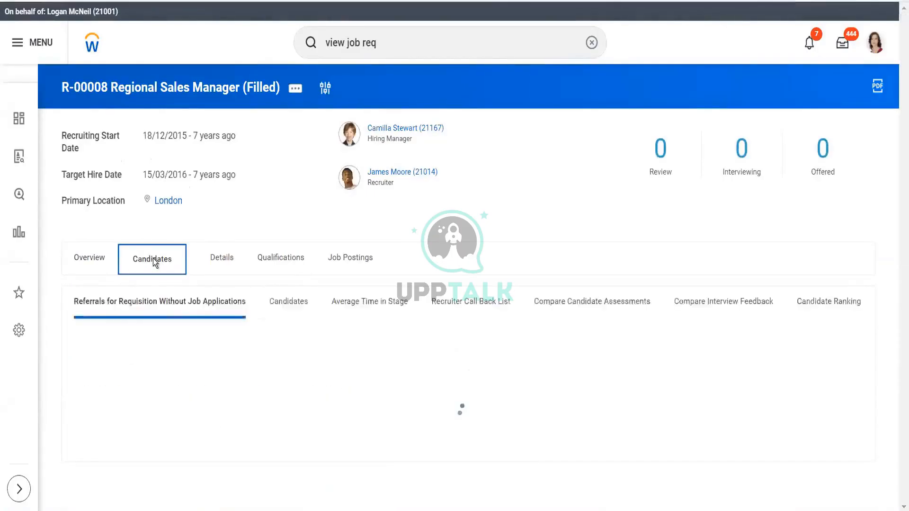
pyautogui.click(288, 300)
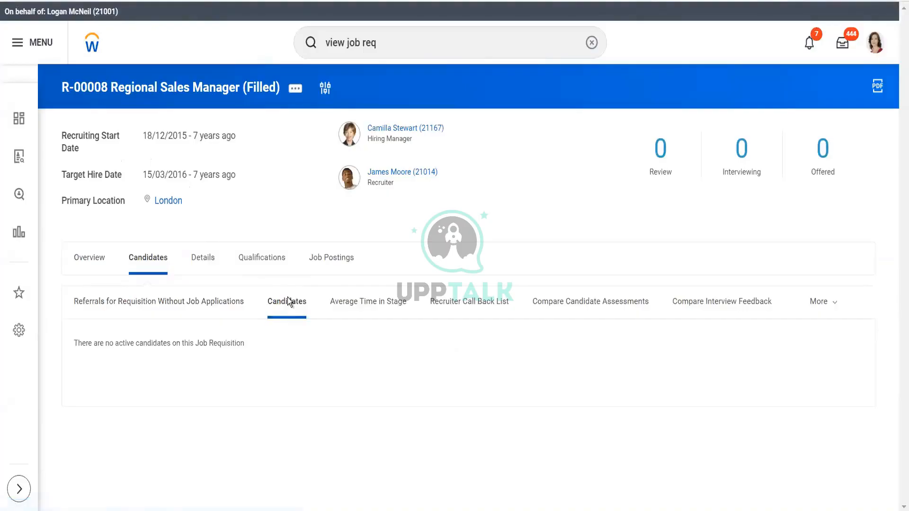
pyautogui.click(99, 262)
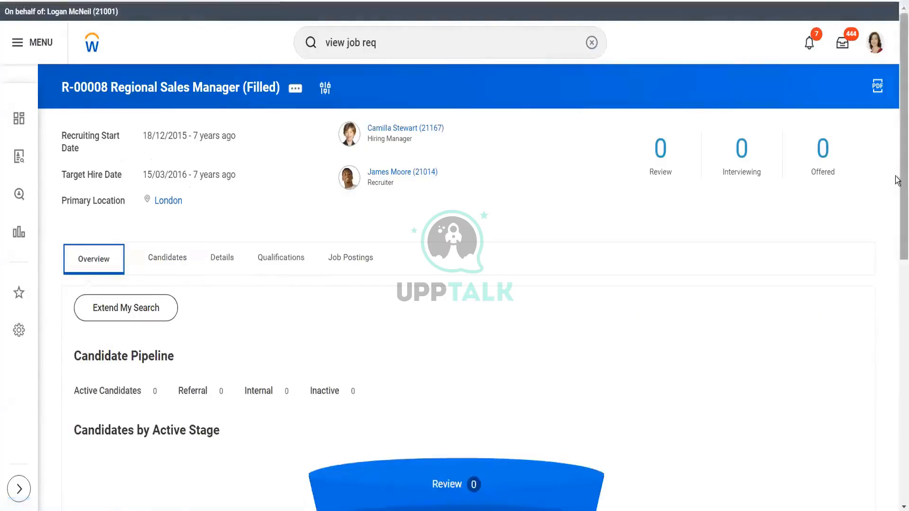
pyautogui.moveTo(897, 179)
pyautogui.mouseDown()
pyautogui.moveTo(896, 442)
pyautogui.moveTo(898, 190)
pyautogui.mouseUp()
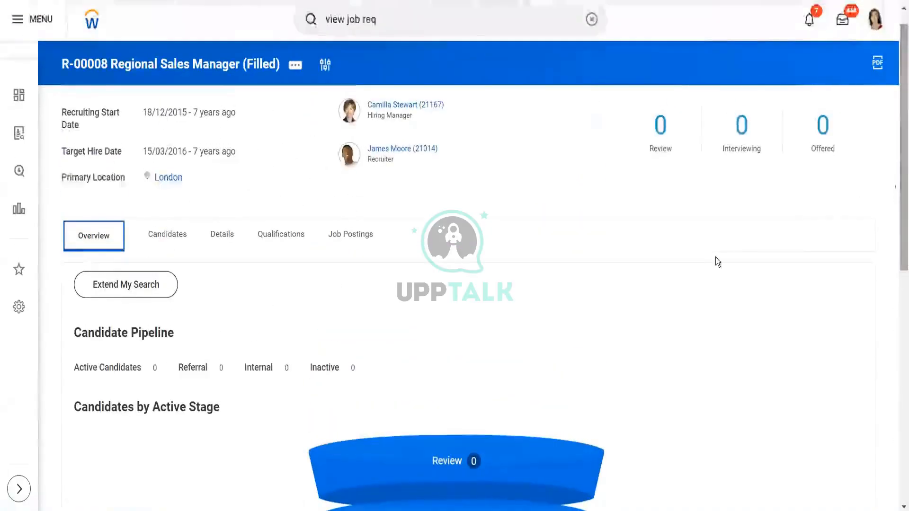
# - Open the requisition's related actions menu and browse the Business Process, Integration IDs and Roles submenus
pyautogui.click(296, 66)
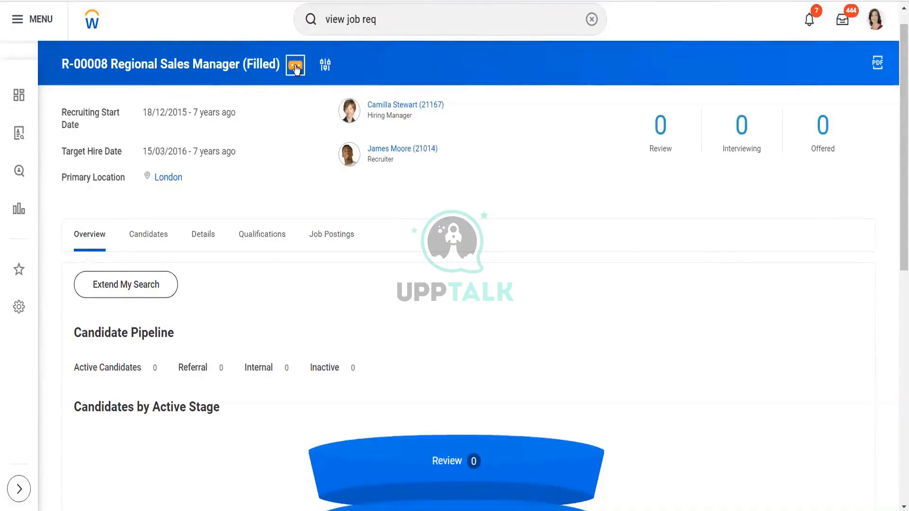
pyautogui.click(296, 67)
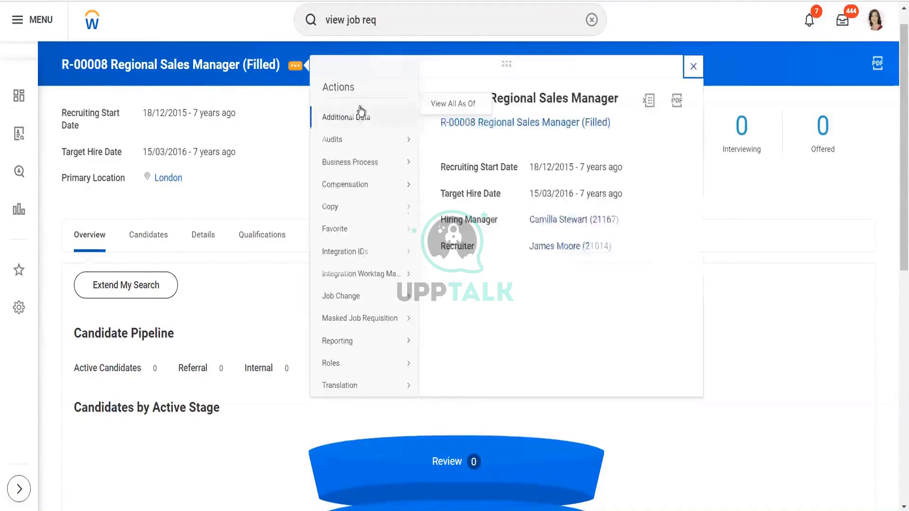
pyautogui.moveTo(363, 124)
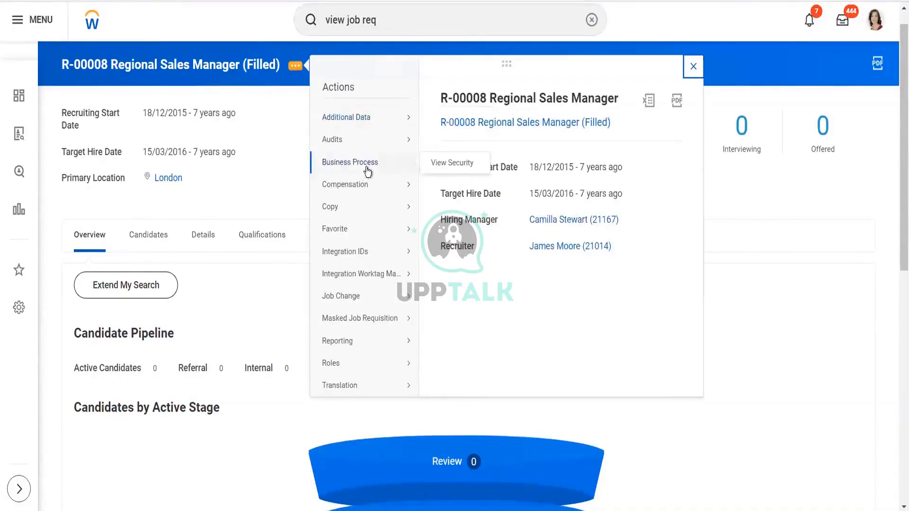
pyautogui.moveTo(368, 233)
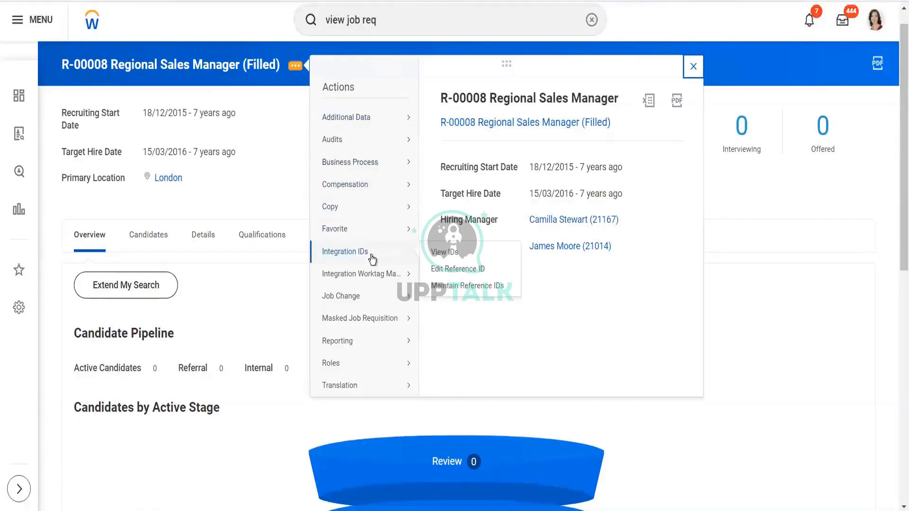
pyautogui.moveTo(378, 303)
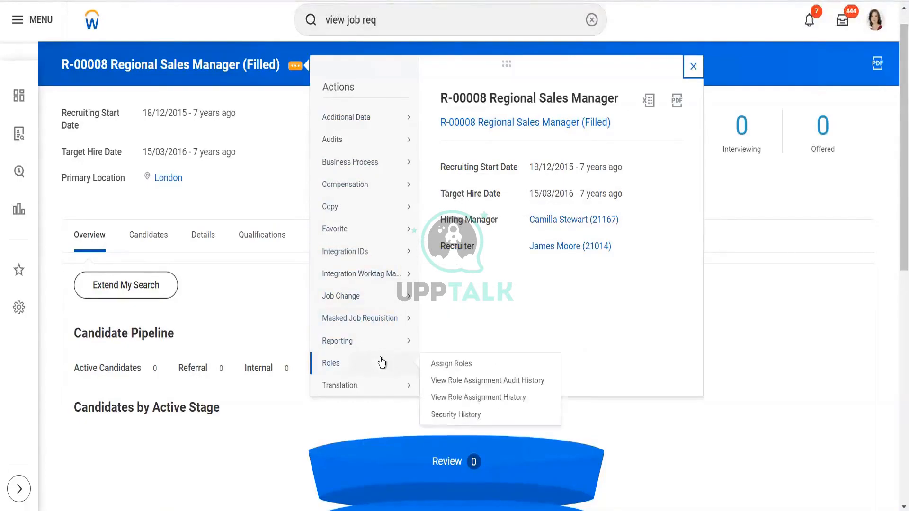
pyautogui.click(425, 15)
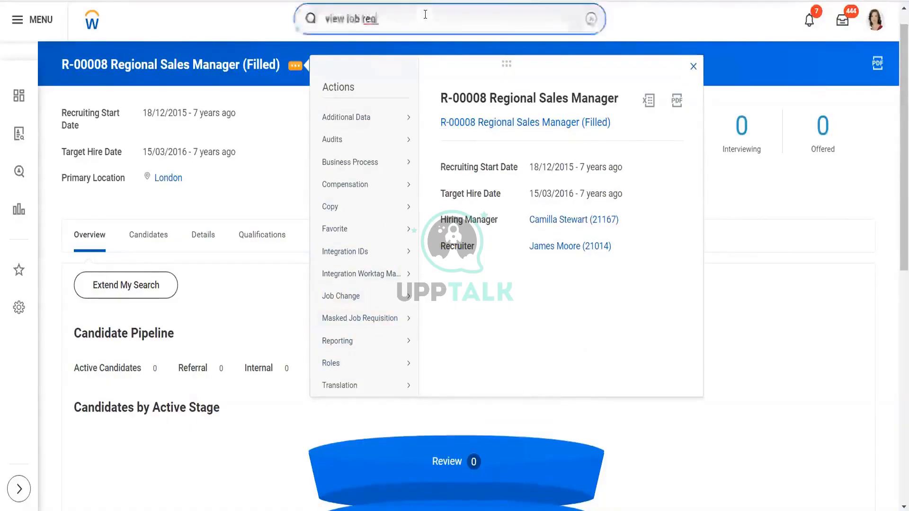
# - Reopen the View Job Requisition report from the search results and focus its requisition prompt
pyautogui.press('BackSpace')
pyautogui.write('q')
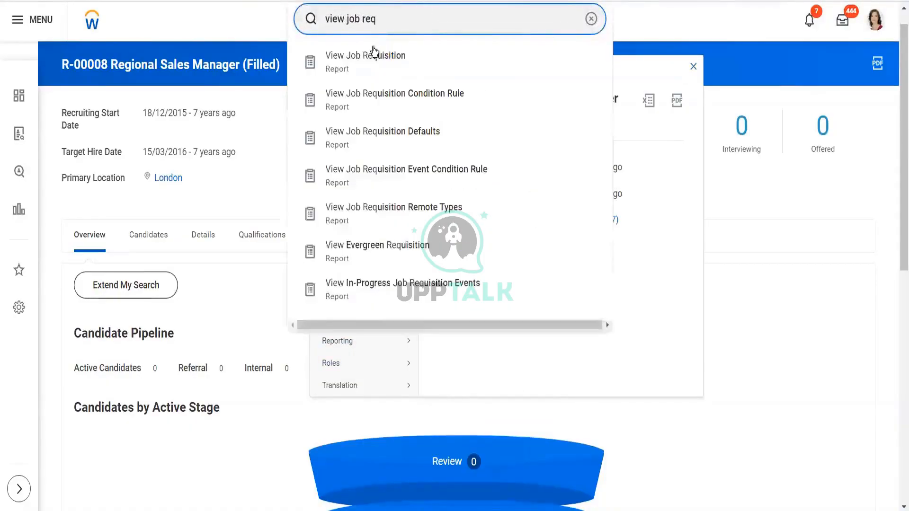
pyautogui.click(377, 58)
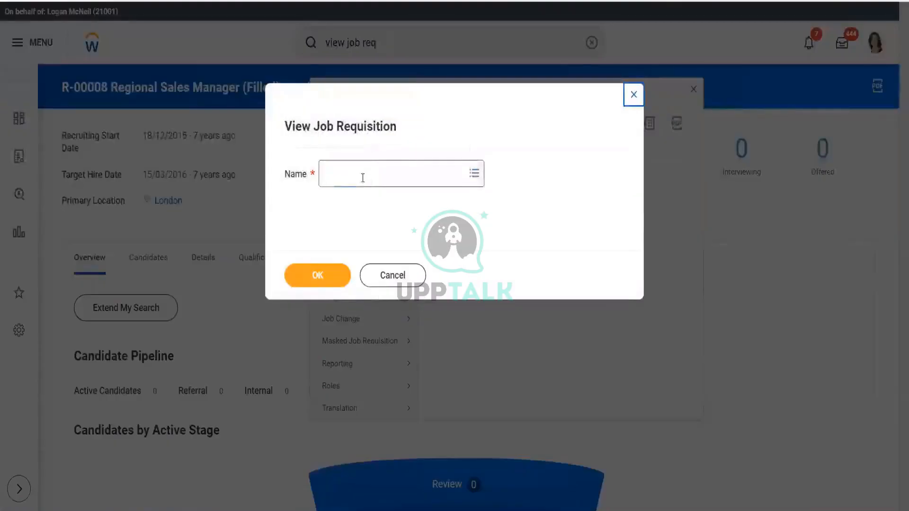
pyautogui.click(363, 178)
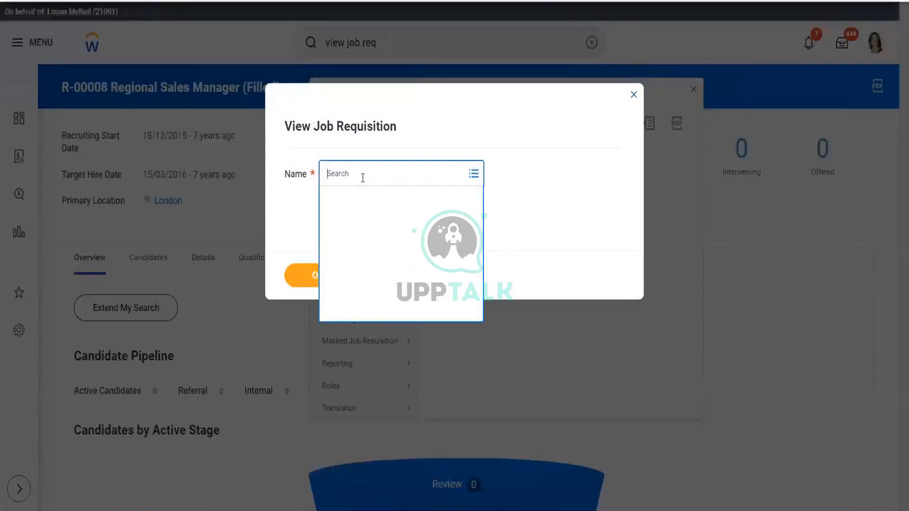
# - Search the requisition prompt for r-01 and view R-01240 Director
pyautogui.write('alpha')
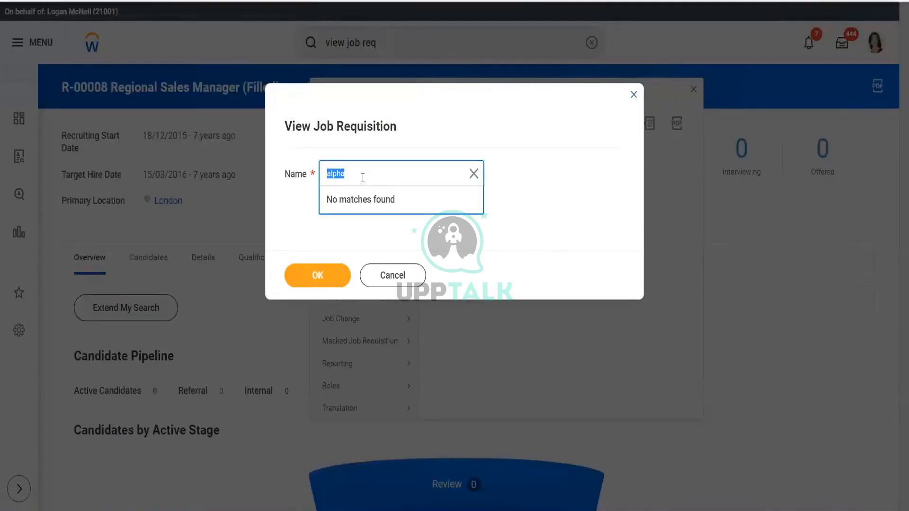
pyautogui.press('BackSpace')
pyautogui.write('r2140')
pyautogui.press('Return')
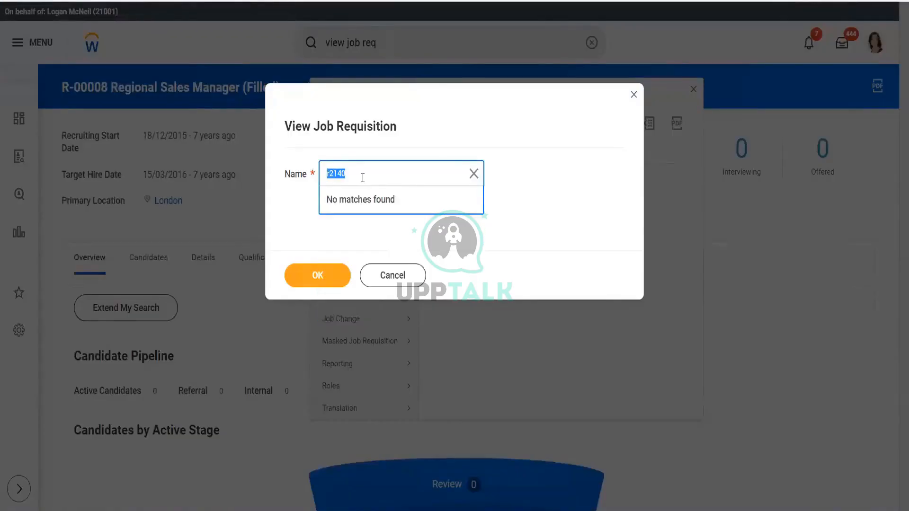
pyautogui.click(331, 175)
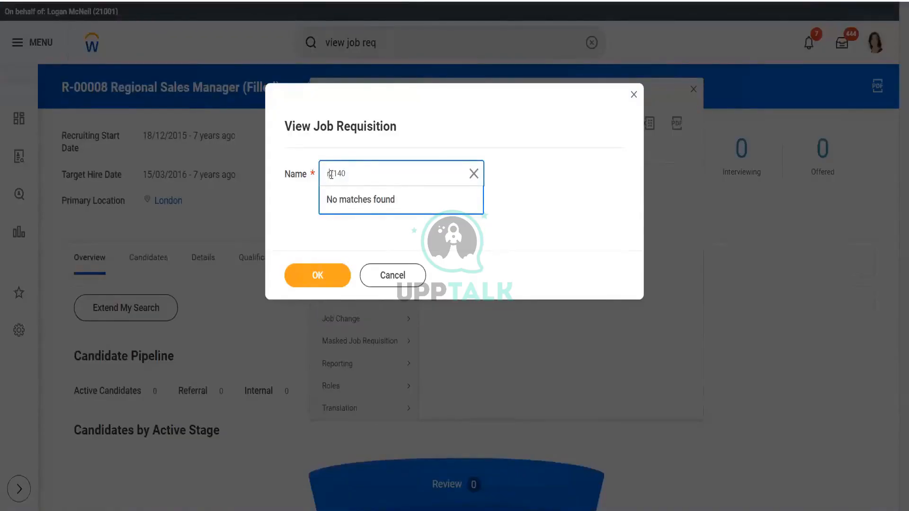
pyautogui.write('-2')
pyautogui.press('Return')
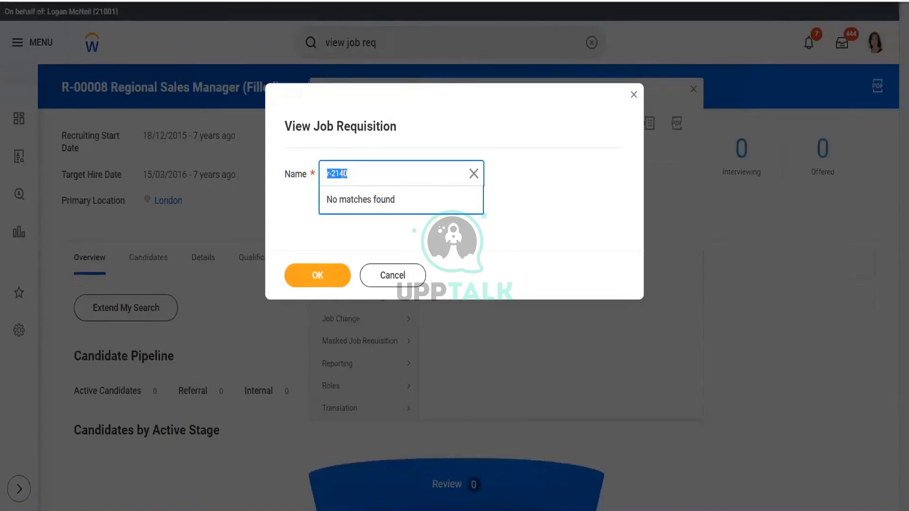
pyautogui.click(351, 173)
pyautogui.press('BackSpace')
pyautogui.press('BackSpace')
pyautogui.press('BackSpace')
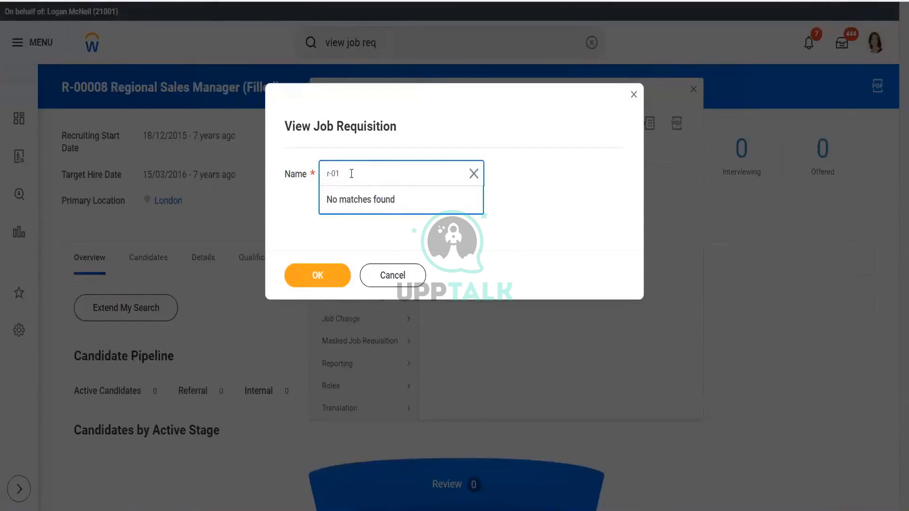
pyautogui.write('01240')
pyautogui.press('Return')
pyautogui.click(326, 277)
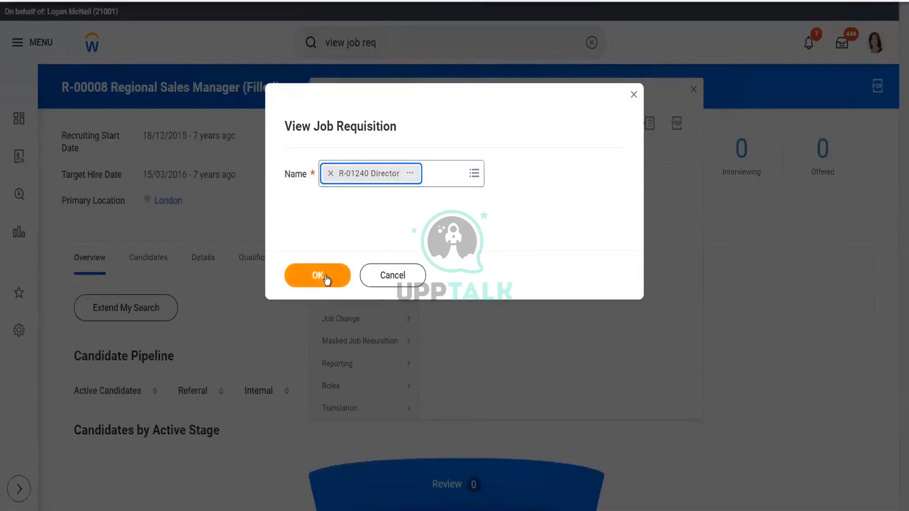
pyautogui.click(326, 278)
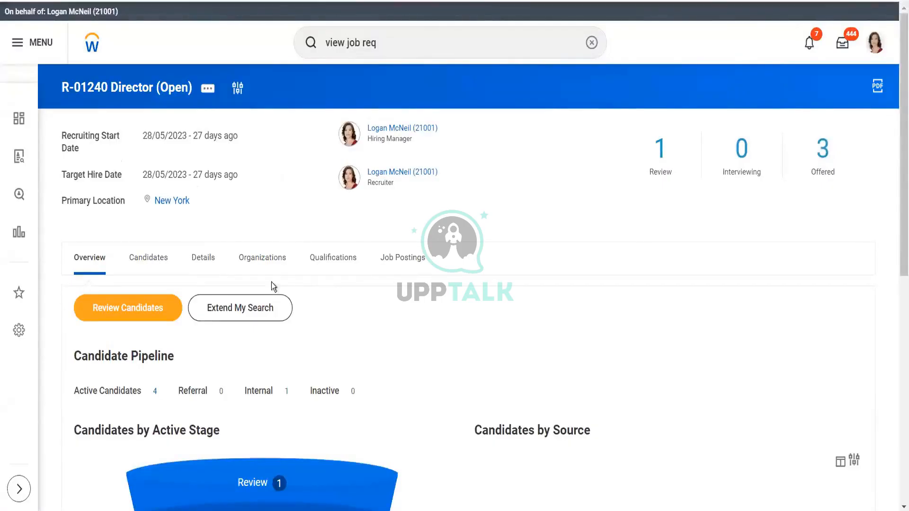
# - Browse the requisition's Candidates, Job Postings and Overview tabs
pyautogui.click(156, 260)
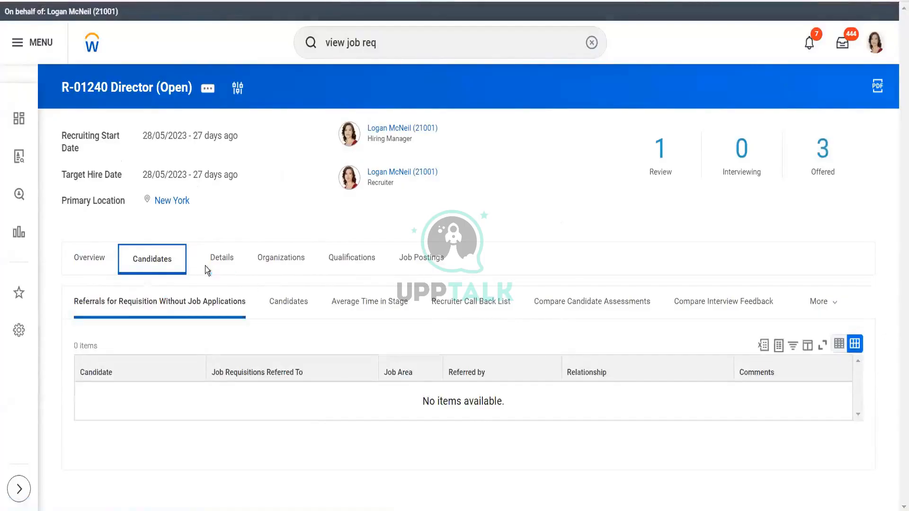
pyautogui.click(417, 261)
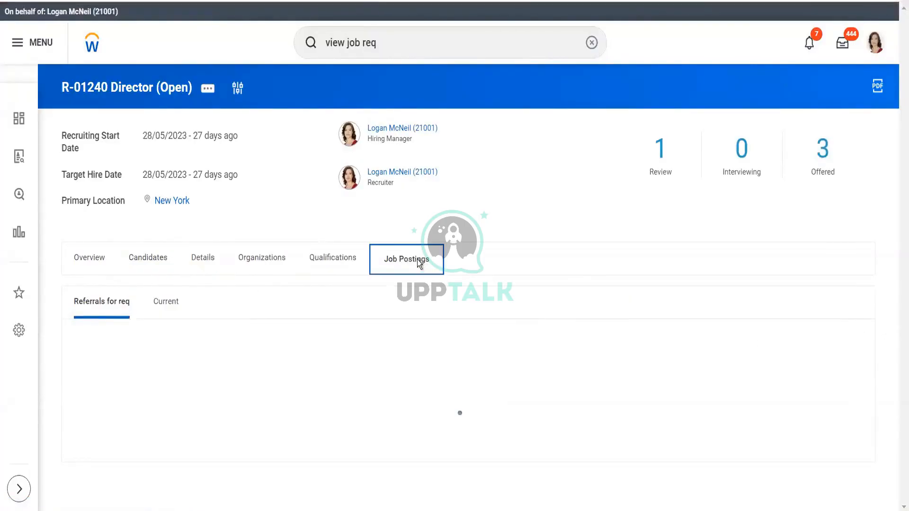
pyautogui.click(95, 263)
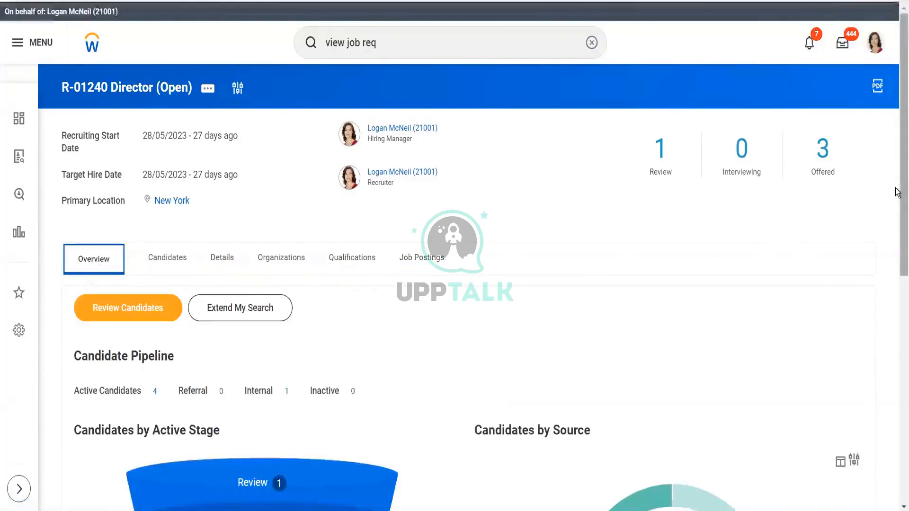
pyautogui.scroll(-2, 899, 241)
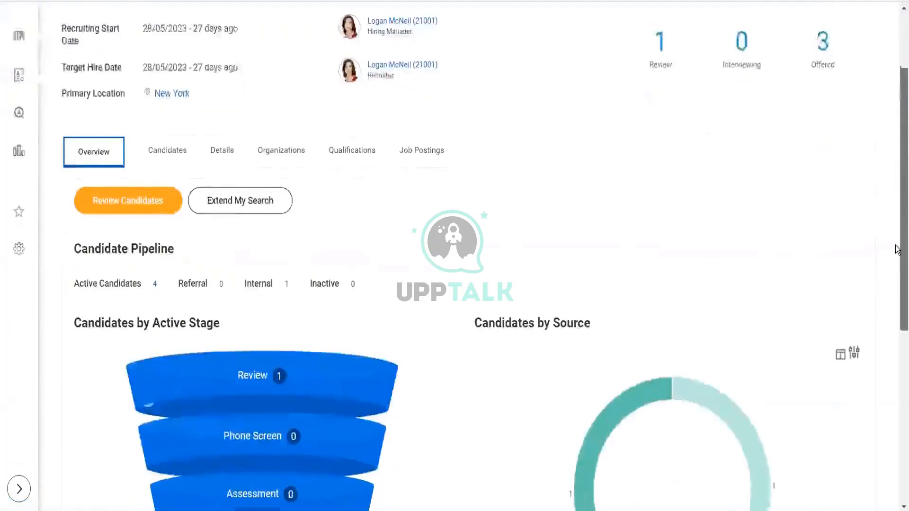
pyautogui.click(168, 152)
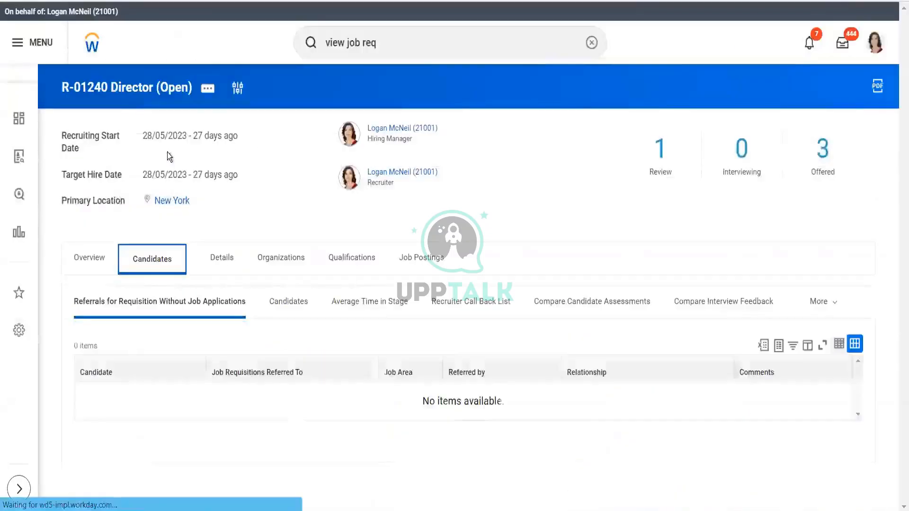
pyautogui.click(95, 259)
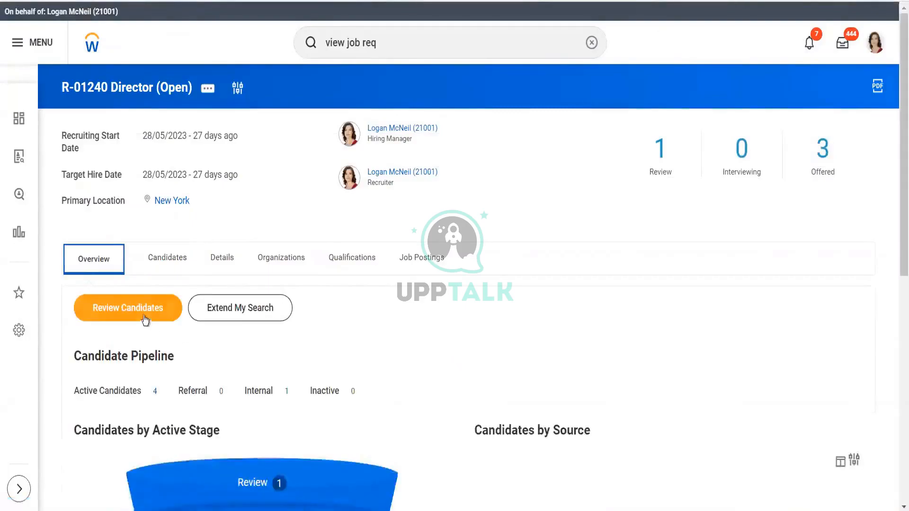
# - Open Review Candidates and try moving the second candidate's application to another job requisition, then cancel
pyautogui.click(145, 317)
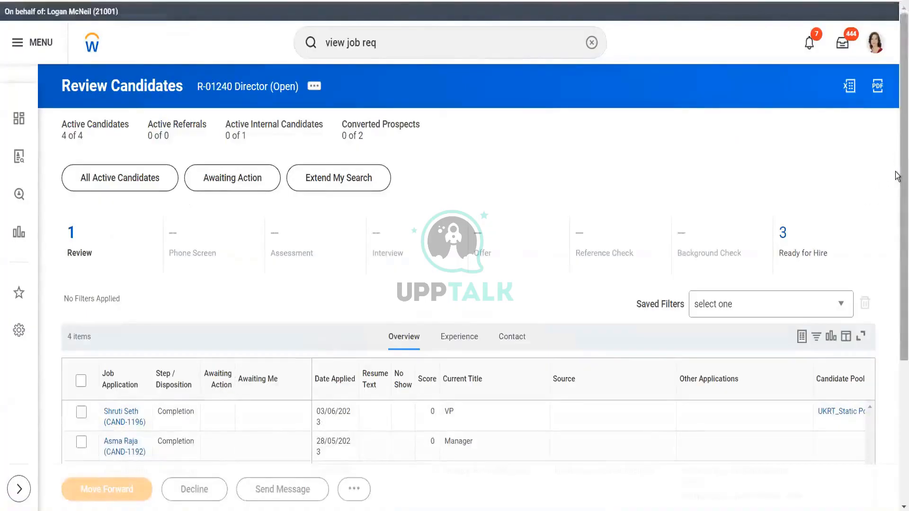
pyautogui.scroll(-3, 897, 301)
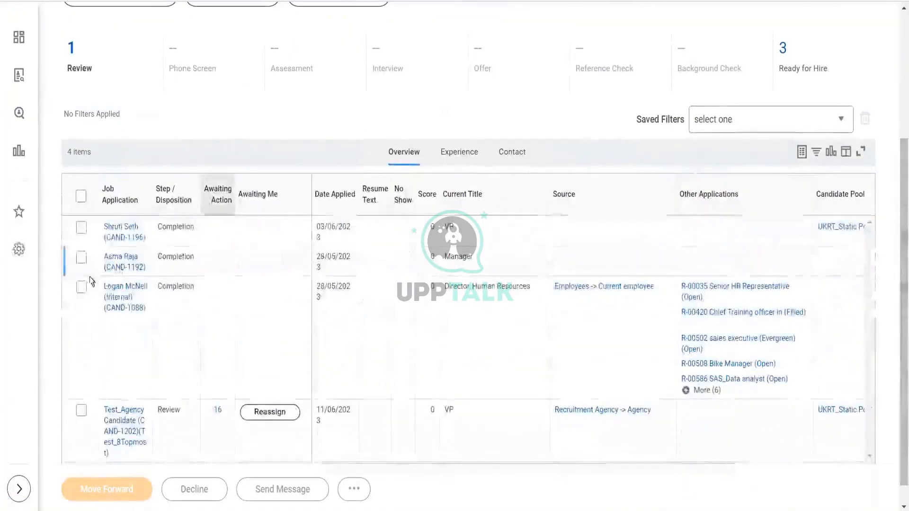
pyautogui.click(81, 260)
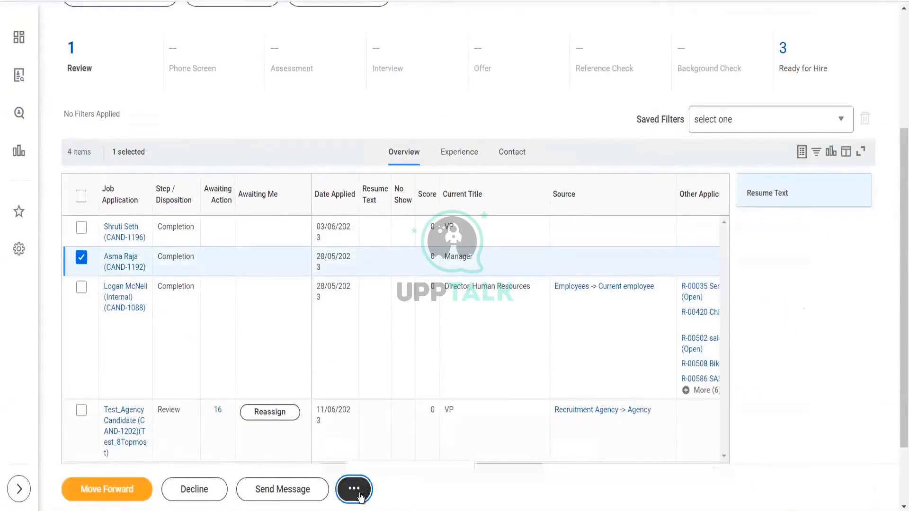
pyautogui.click(359, 495)
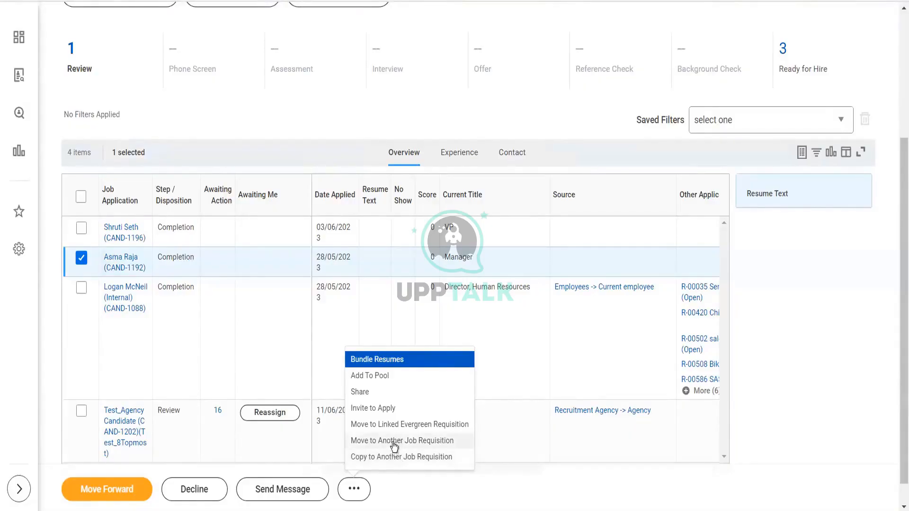
pyautogui.click(393, 443)
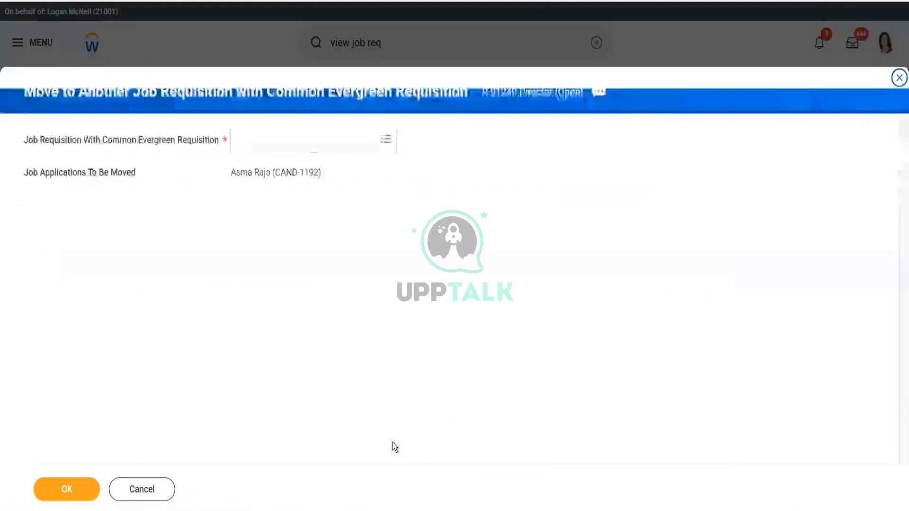
pyautogui.click(314, 147)
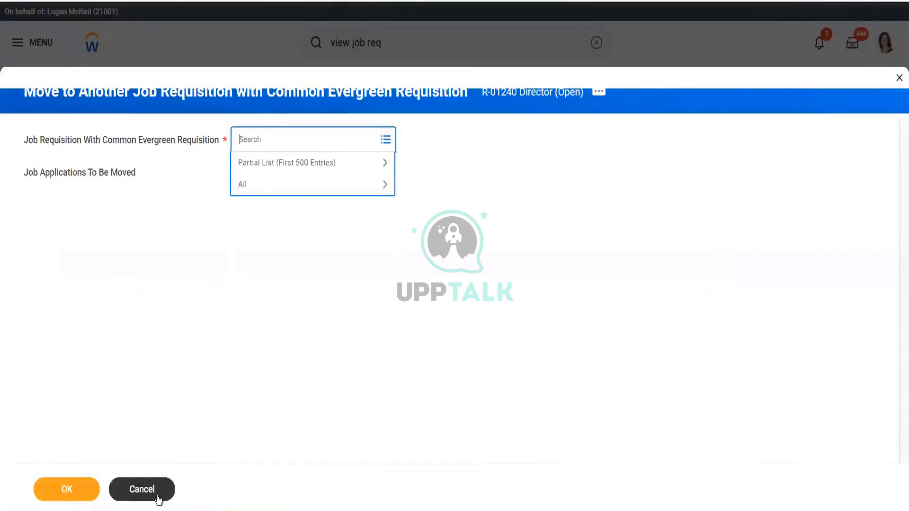
pyautogui.click(158, 493)
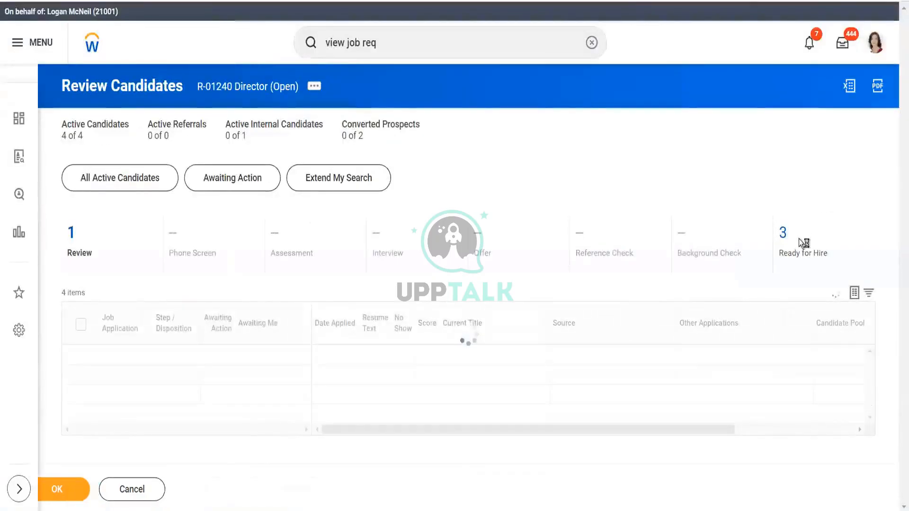
# - Select the first candidate in the candidate list and choose Copy to Another Job Requisition
pyautogui.click(795, 234)
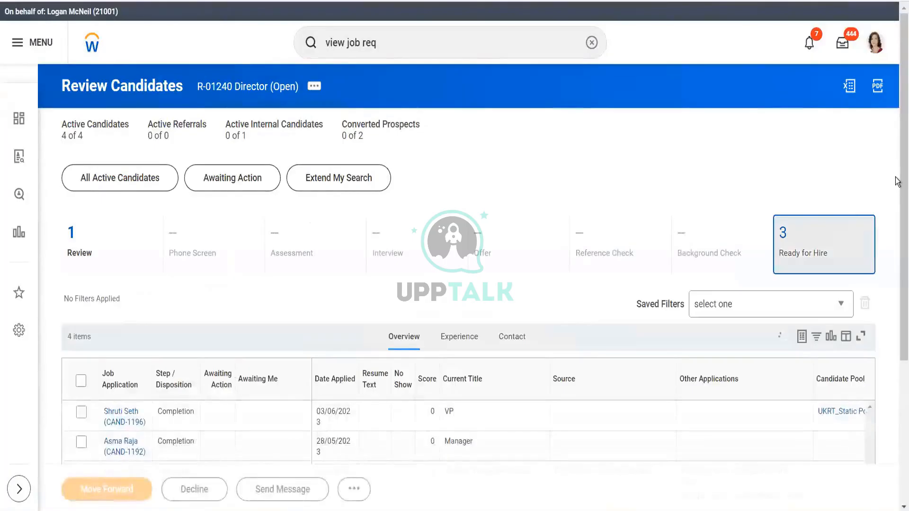
pyautogui.scroll(-3, 897, 181)
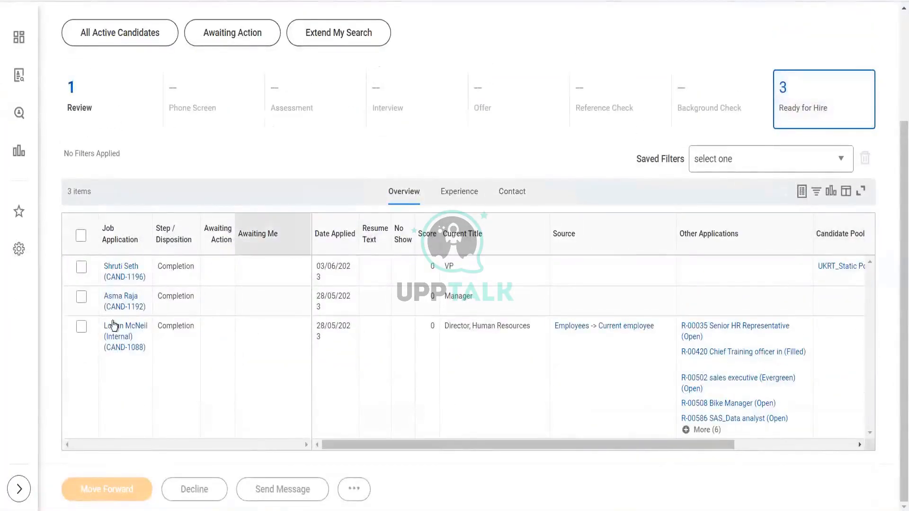
pyautogui.click(81, 268)
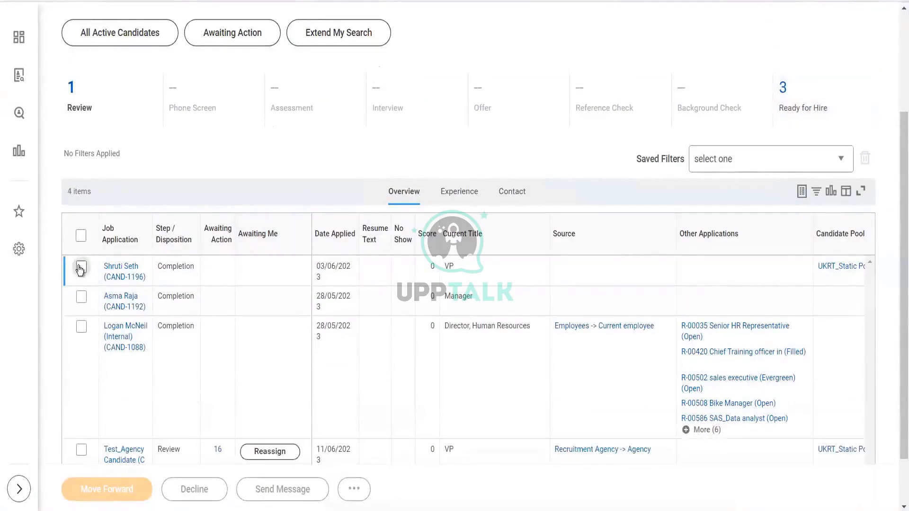
pyautogui.click(355, 494)
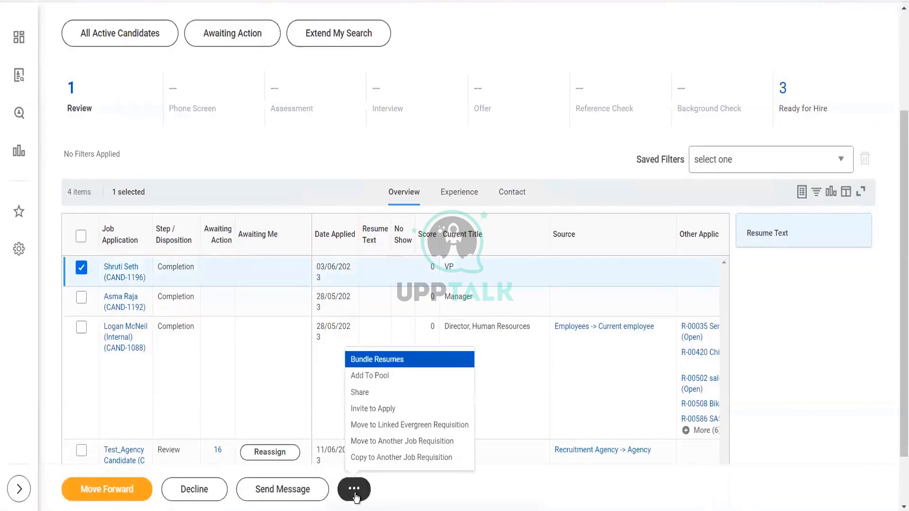
pyautogui.click(406, 458)
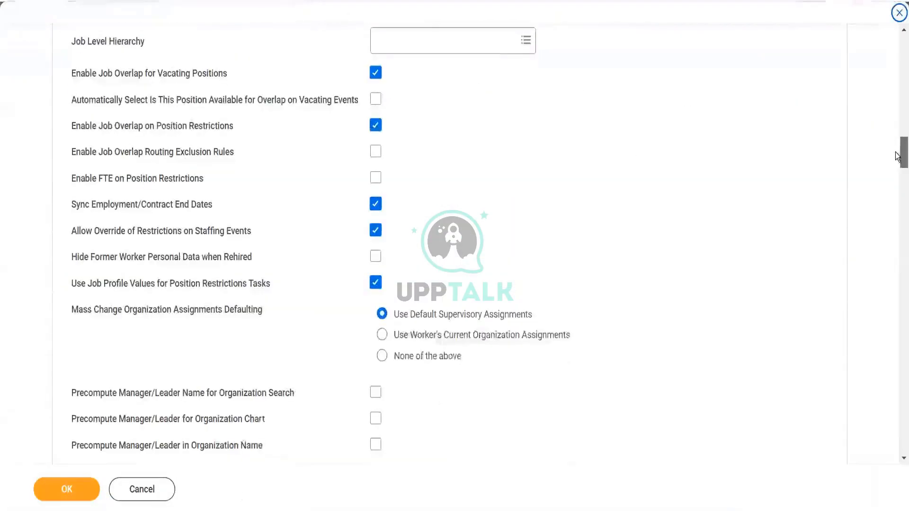
# - Review the Job Requisitions settings in Edit Tenant Setup - HCM, including Enable Job Requisitions for Job Management
pyautogui.moveTo(897, 157); pyautogui.dragTo(897, 187)
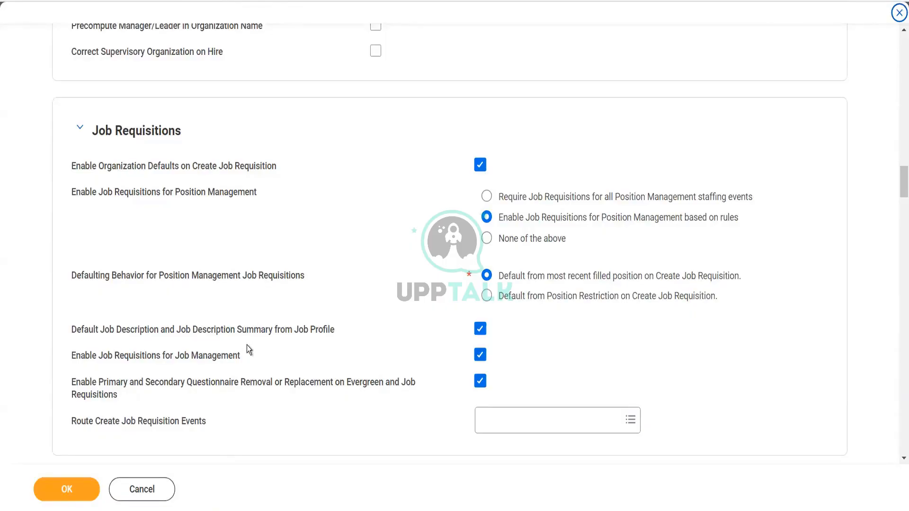
pyautogui.moveTo(248, 345)
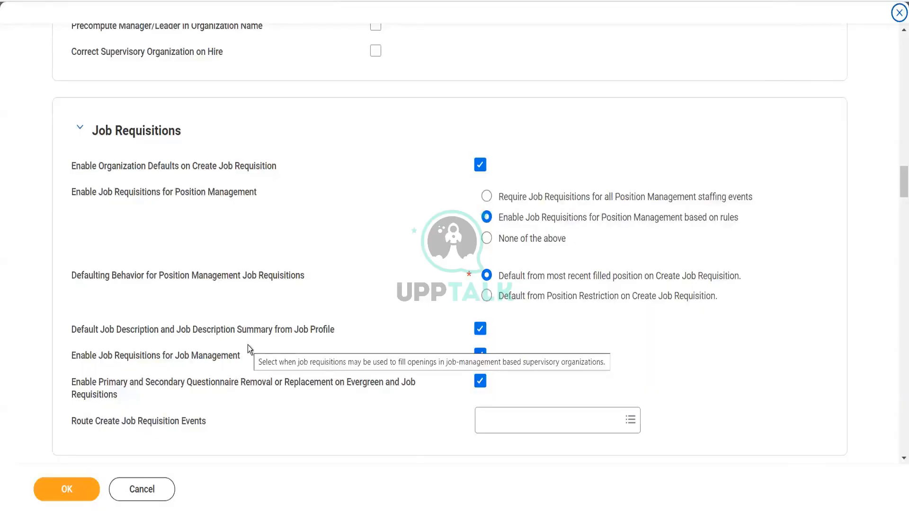
pyautogui.moveTo(306, 406)
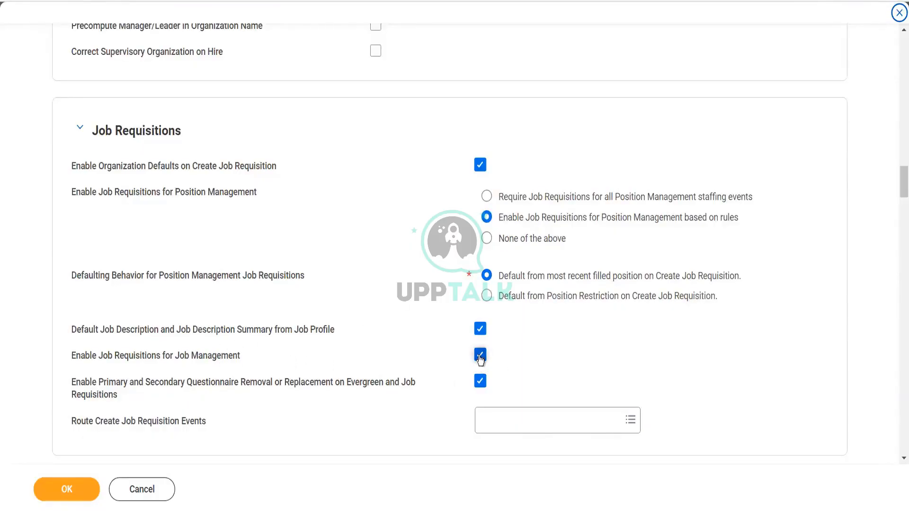
pyautogui.moveTo(480, 359)
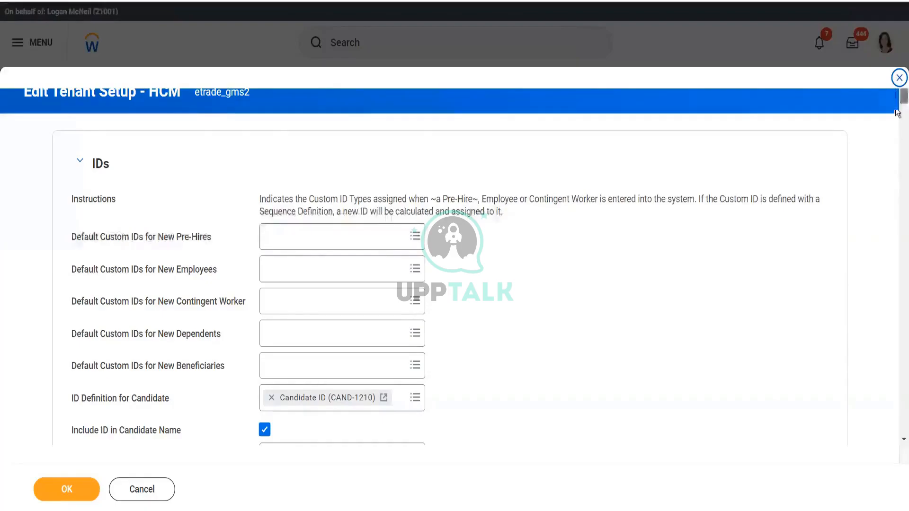
pyautogui.moveTo(898, 114); pyautogui.dragTo(898, 187)
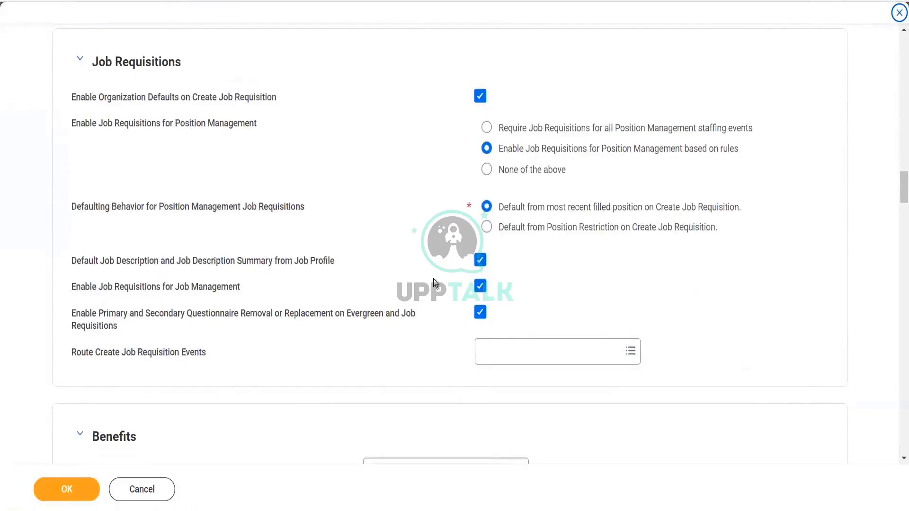
pyautogui.moveTo(433, 279)
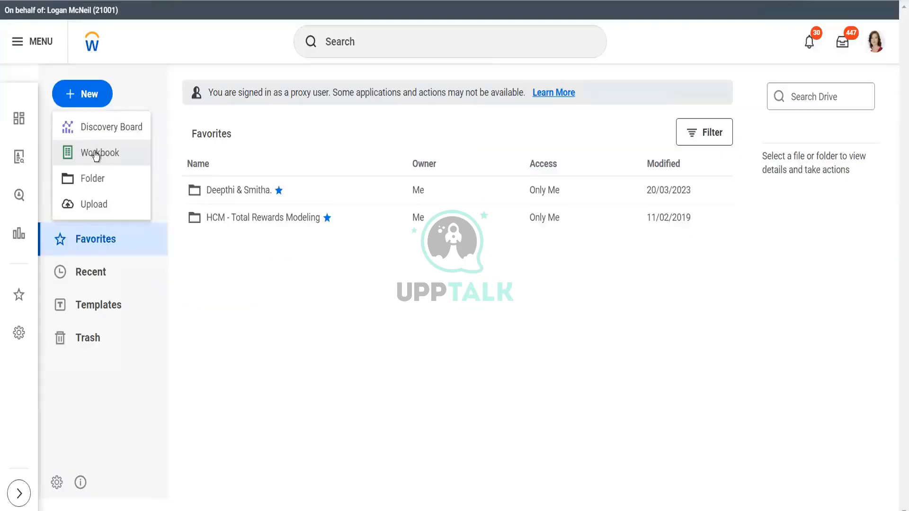
pyautogui.click(95, 154)
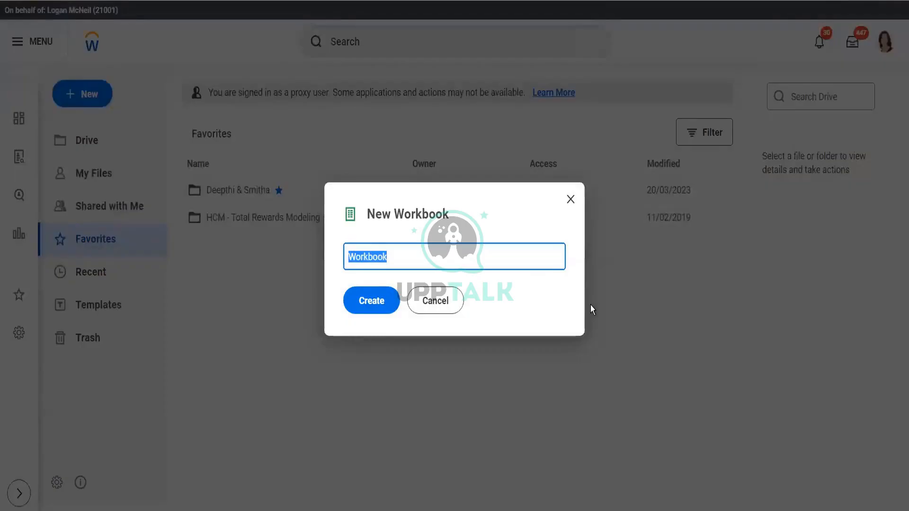
# - Close the New Workbook dialog, browse the Drive Templates section, and return to the Home page
pyautogui.click(570, 200)
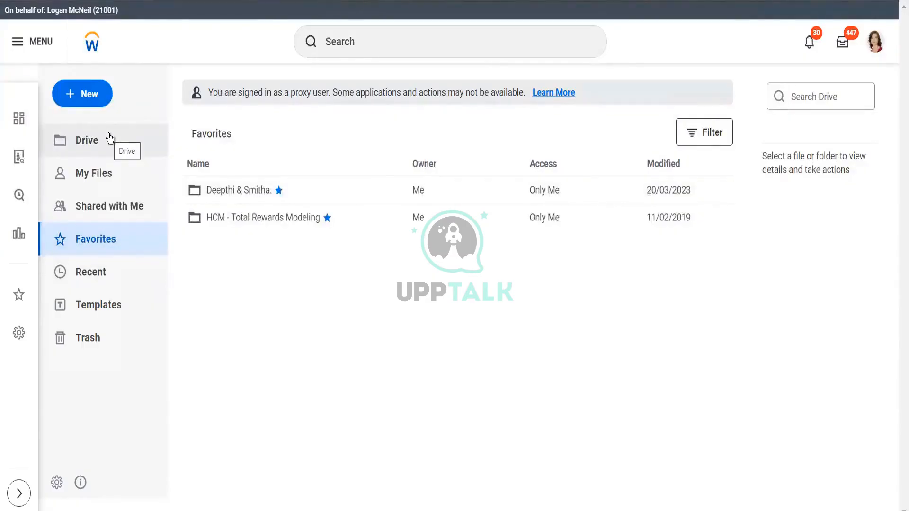
pyautogui.click(122, 307)
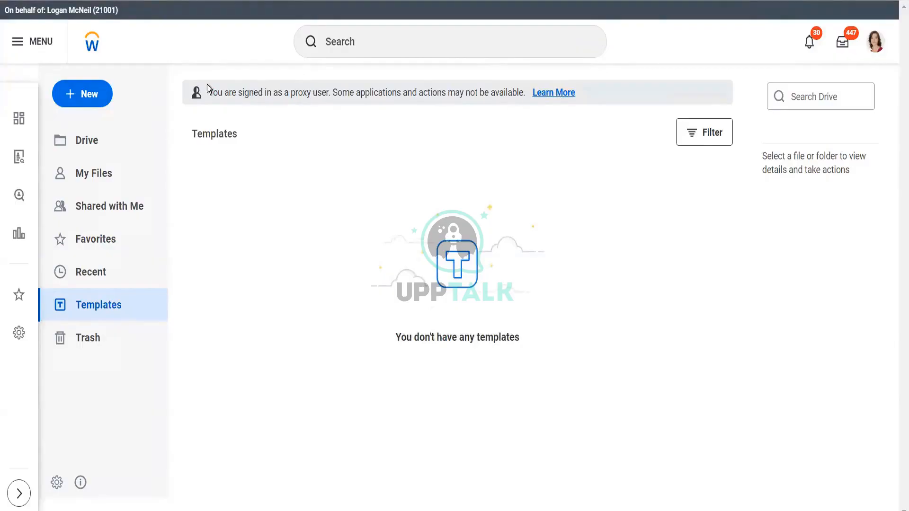
pyautogui.click(95, 97)
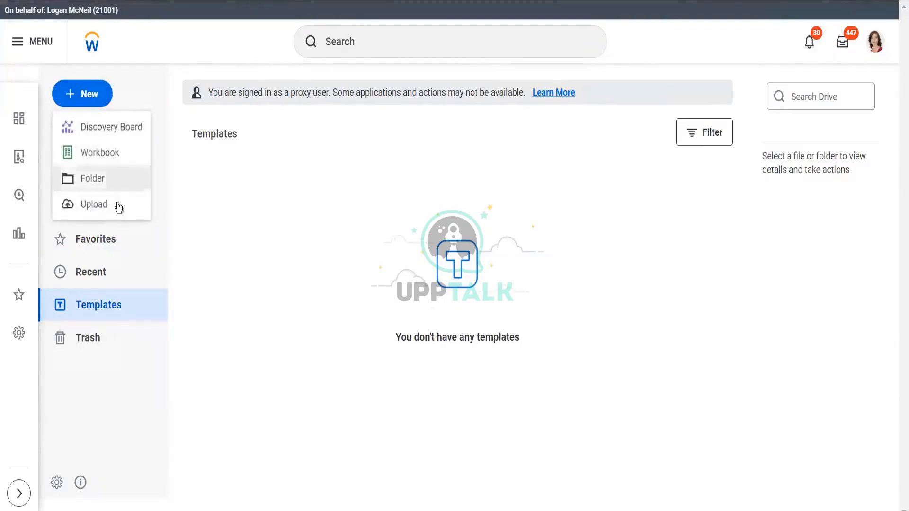
pyautogui.click(270, 209)
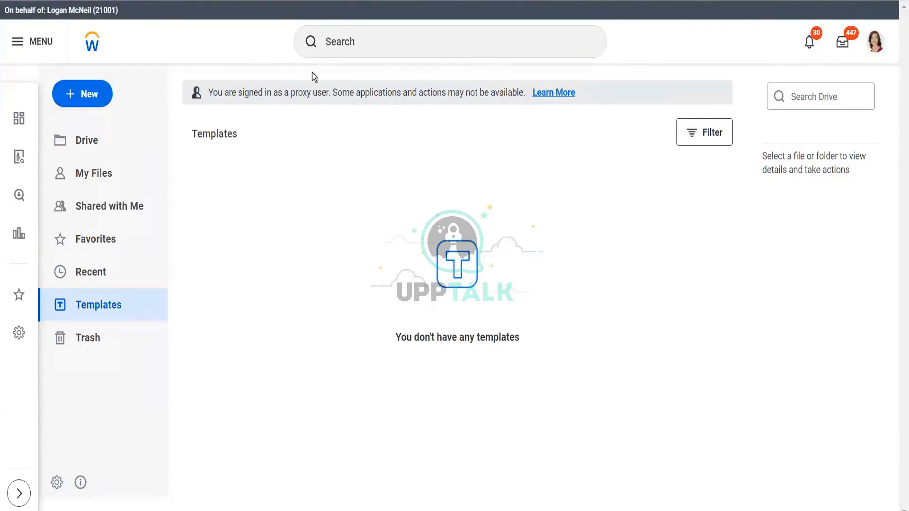
pyautogui.click(877, 47)
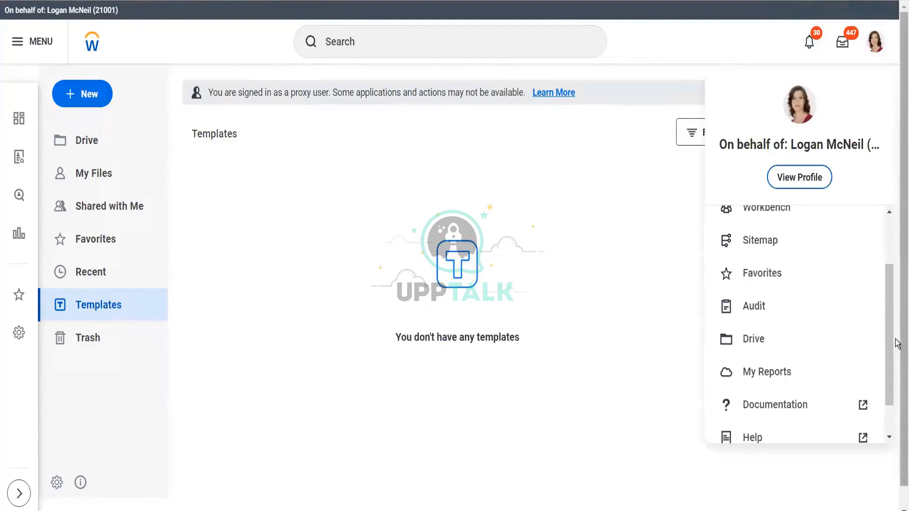
pyautogui.scroll(-2, 890, 377)
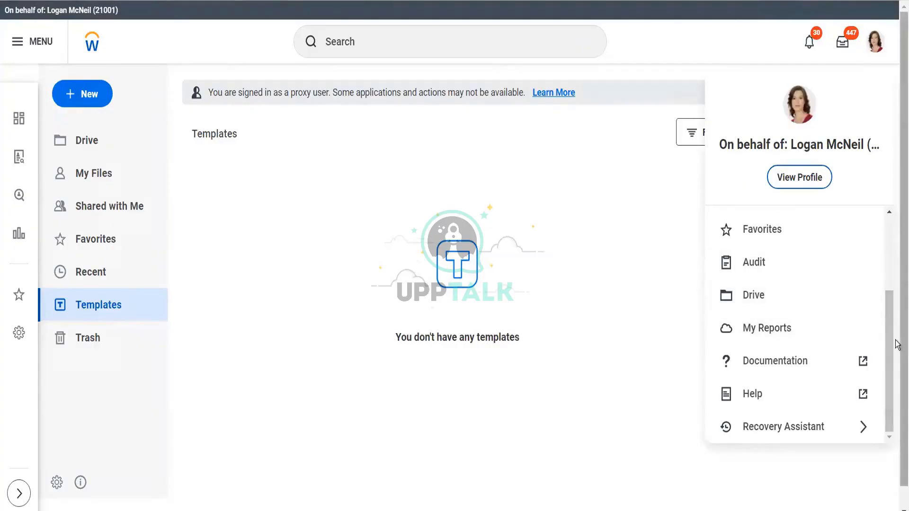
pyautogui.moveTo(889, 349); pyautogui.dragTo(892, 213)
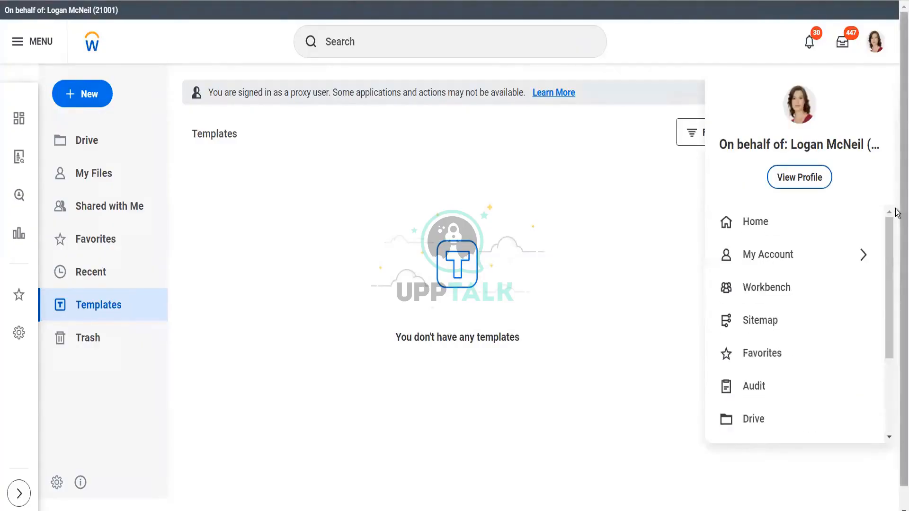
pyautogui.click(753, 222)
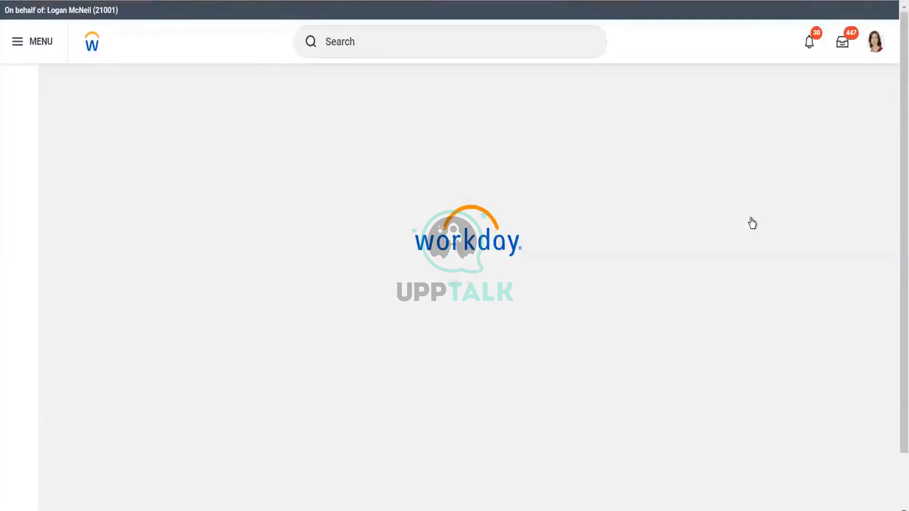
# - Search Workday for notifi template
pyautogui.click(453, 43)
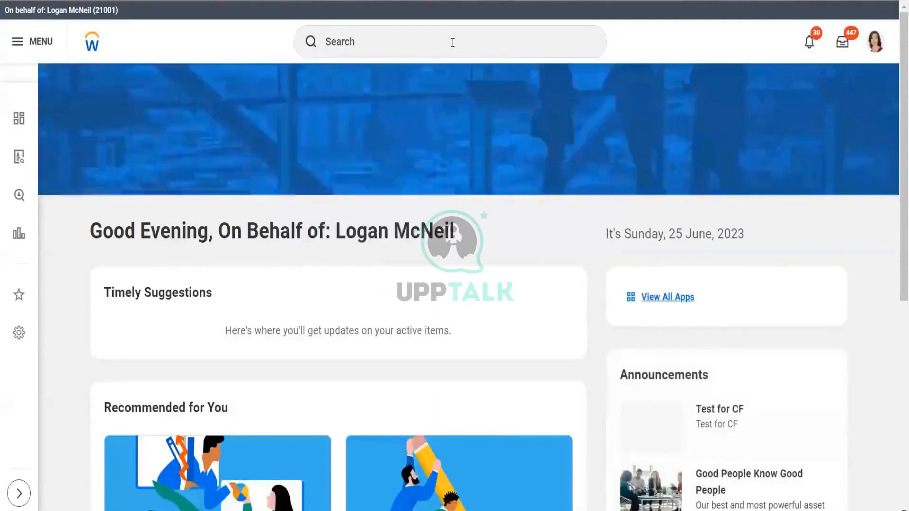
pyautogui.click(453, 42)
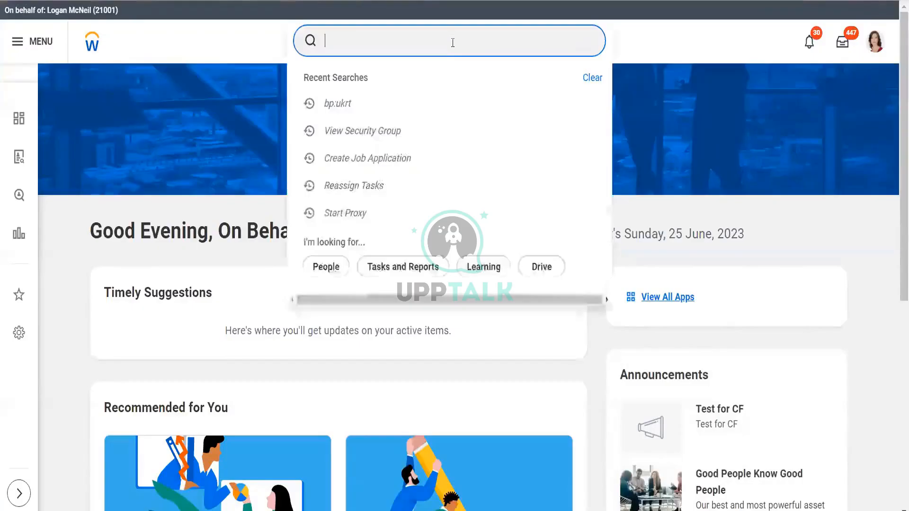
pyautogui.write('notif')
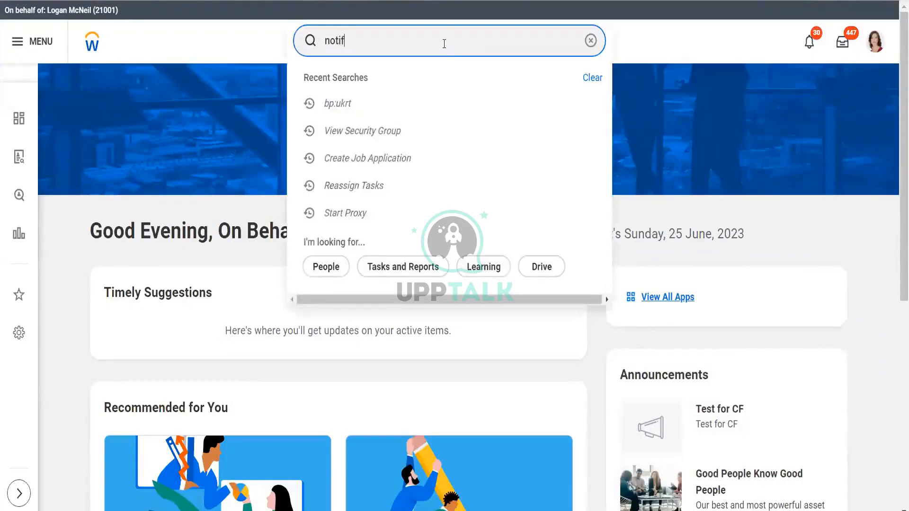
pyautogui.write('i templat')
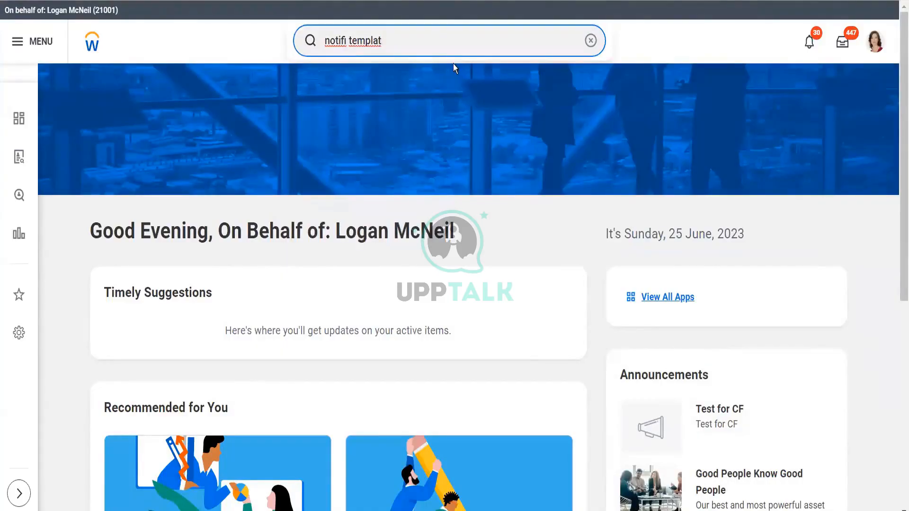
pyautogui.write('e')
pyautogui.press('Return')
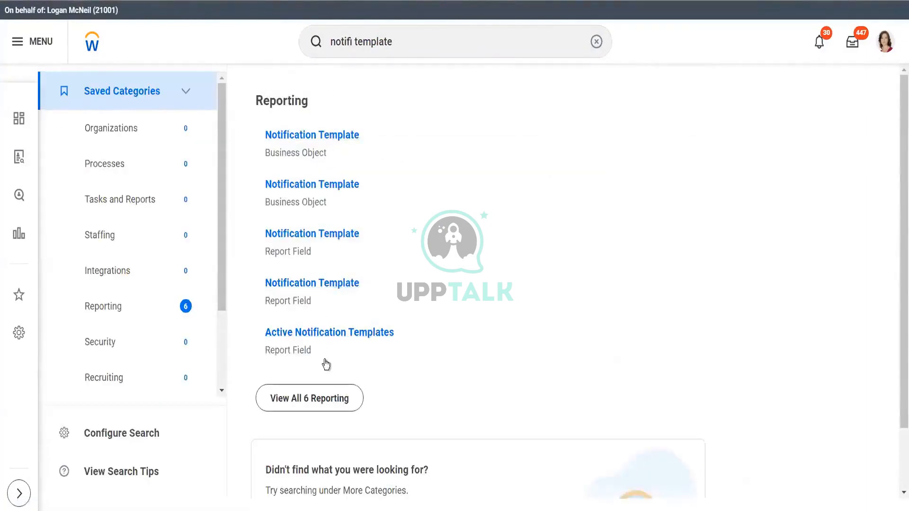
# - Search for a create notification template task, then view all reporting results for notifi template
pyautogui.moveTo(220, 271); pyautogui.dragTo(217, 381)
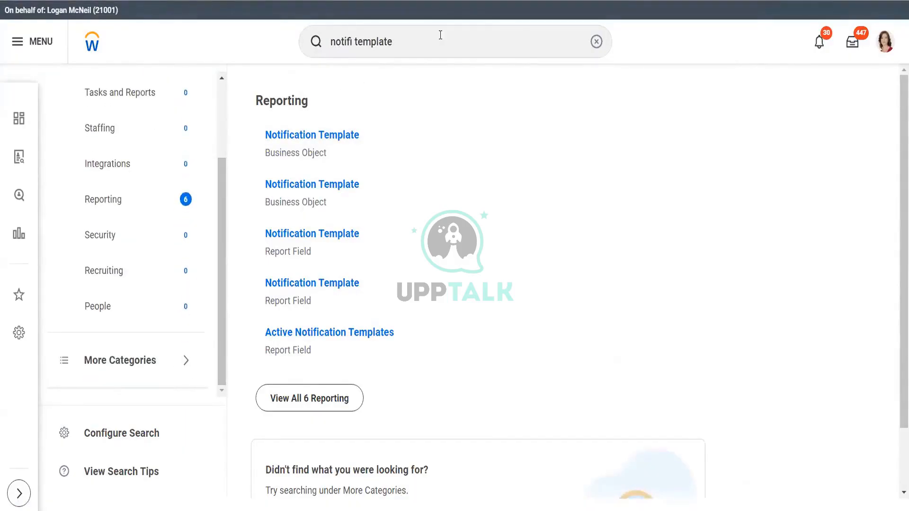
pyautogui.click(440, 34)
pyautogui.press('BackSpace')
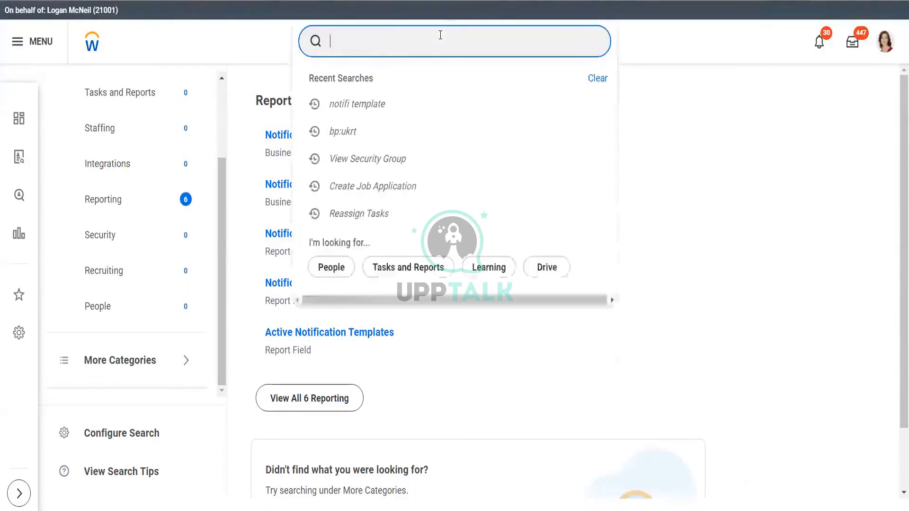
pyautogui.write('create ')
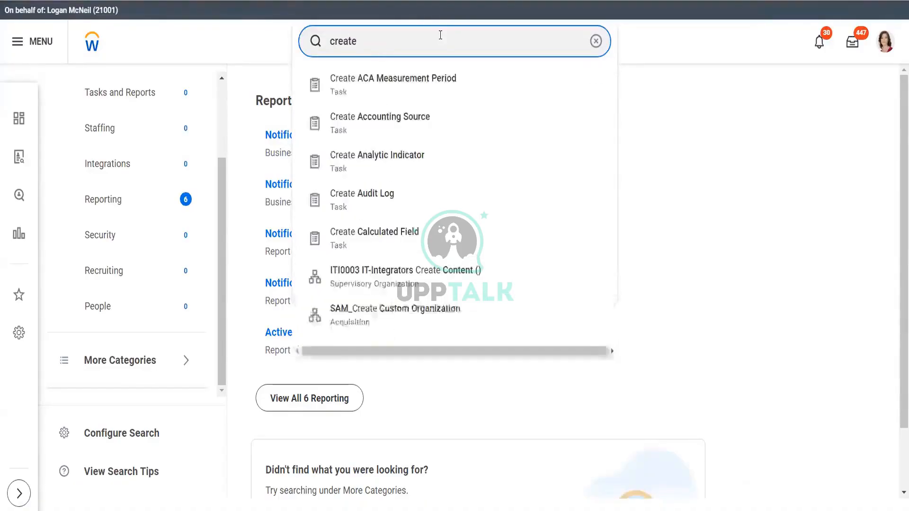
pyautogui.write('templ')
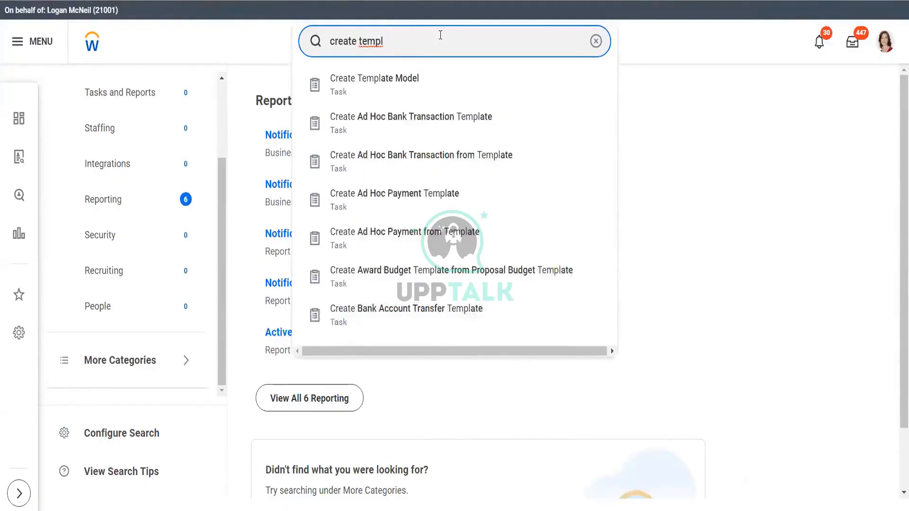
pyautogui.click(359, 42)
pyautogui.write('notif')
pyautogui.press('Return')
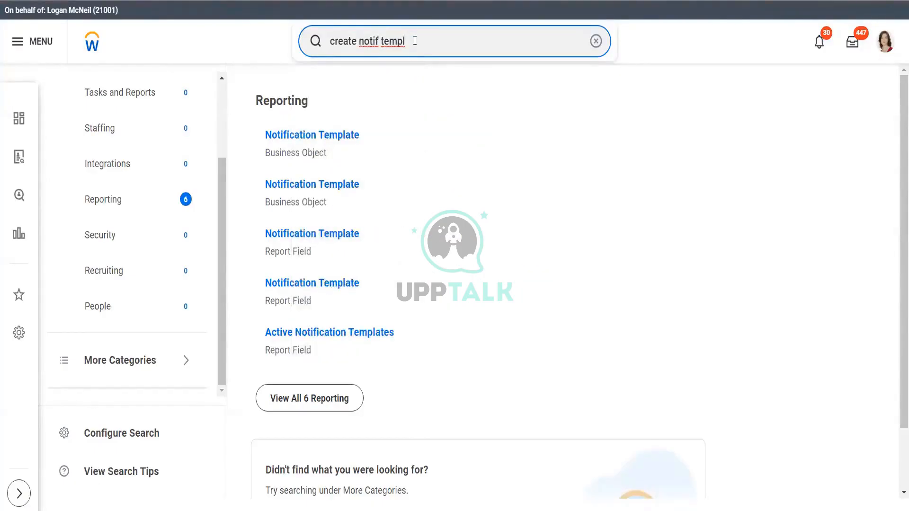
pyautogui.hotkey('ctrl', 'a')
pyautogui.press('BackSpace')
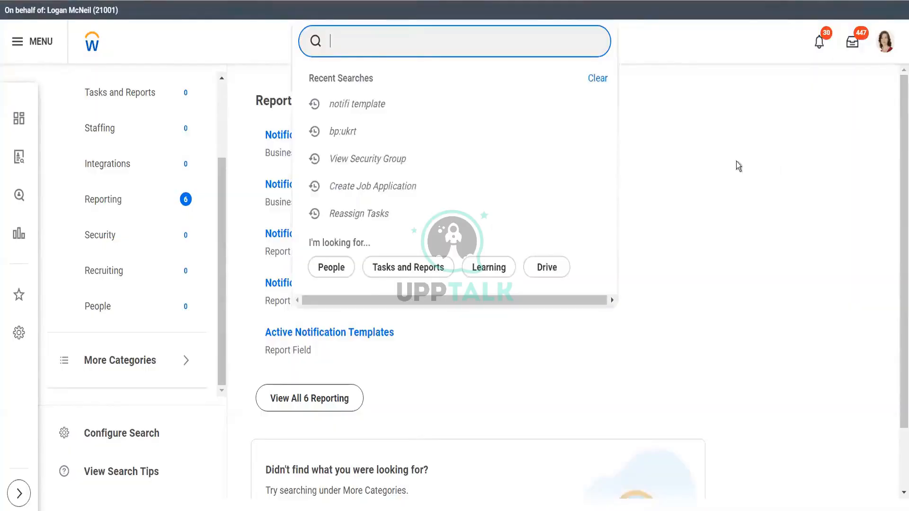
pyautogui.click(773, 1)
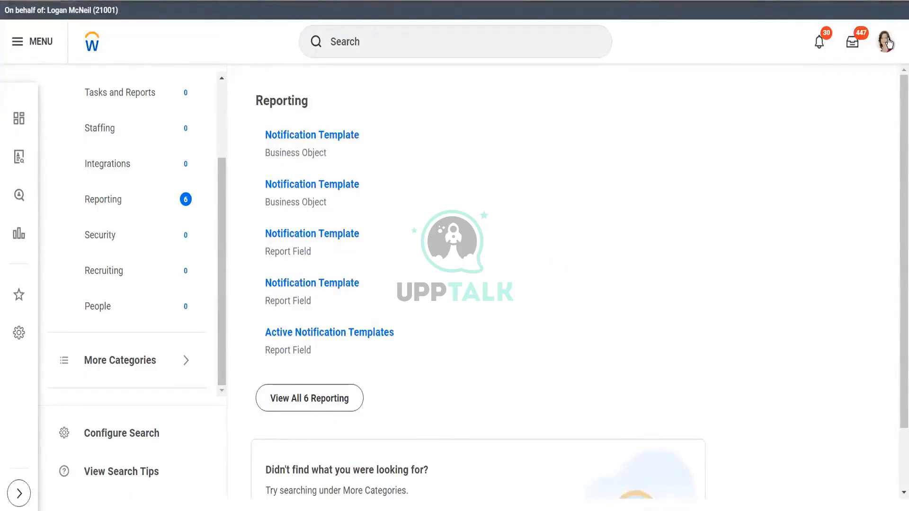
pyautogui.click(351, 398)
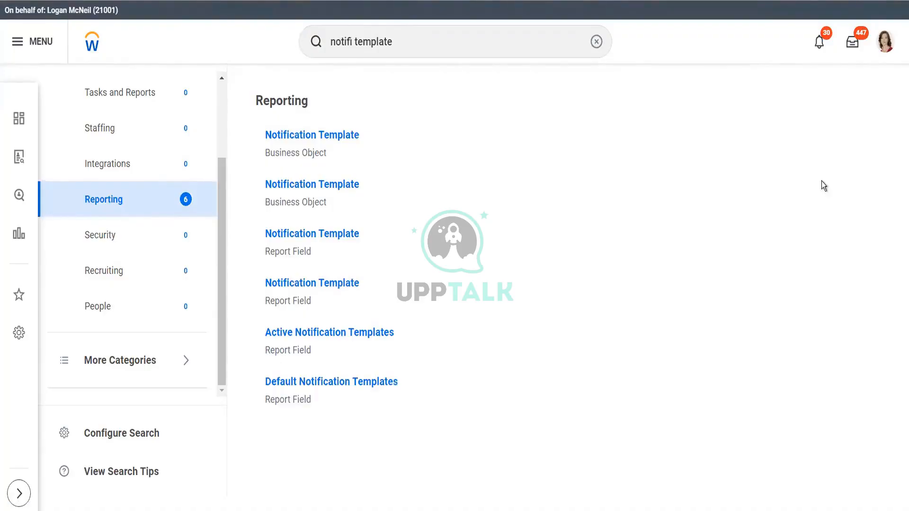
pyautogui.click(885, 45)
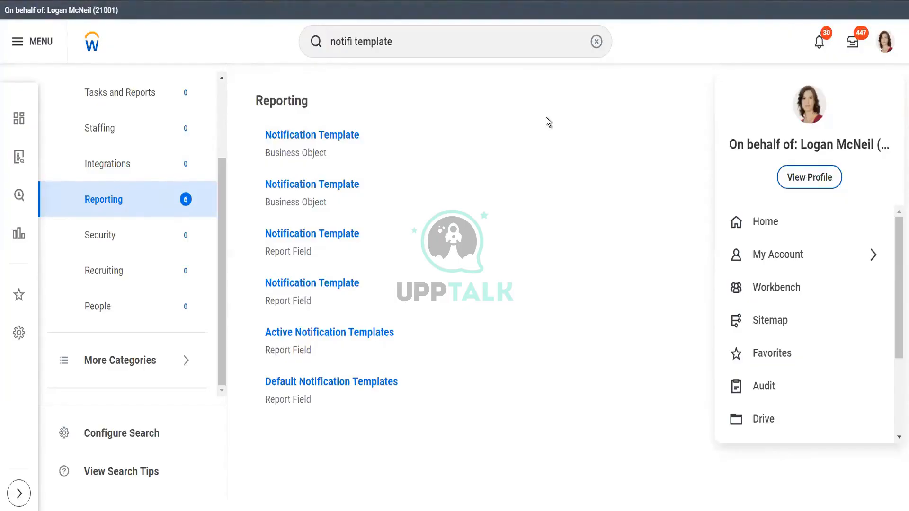
# - Search bp:alpha and open the Job Application for Alpha Sup Org business process definition
pyautogui.click(448, 38)
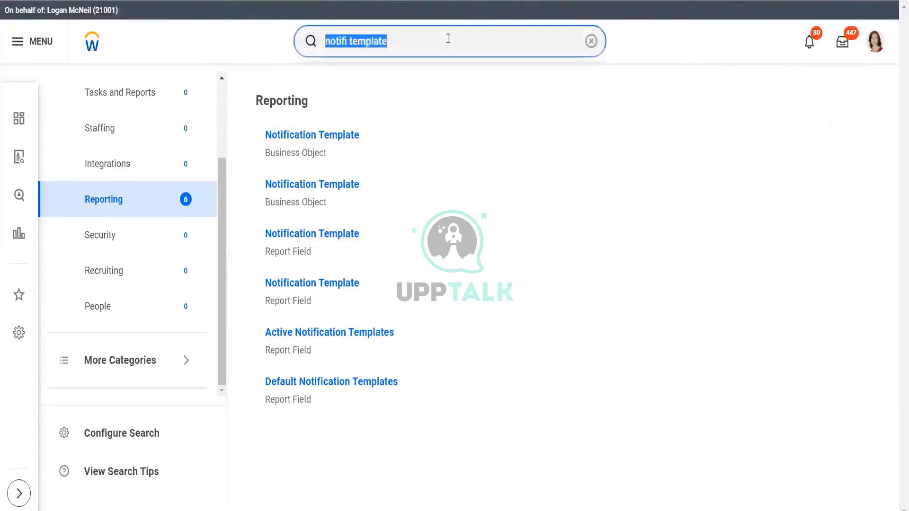
pyautogui.press('BackSpace')
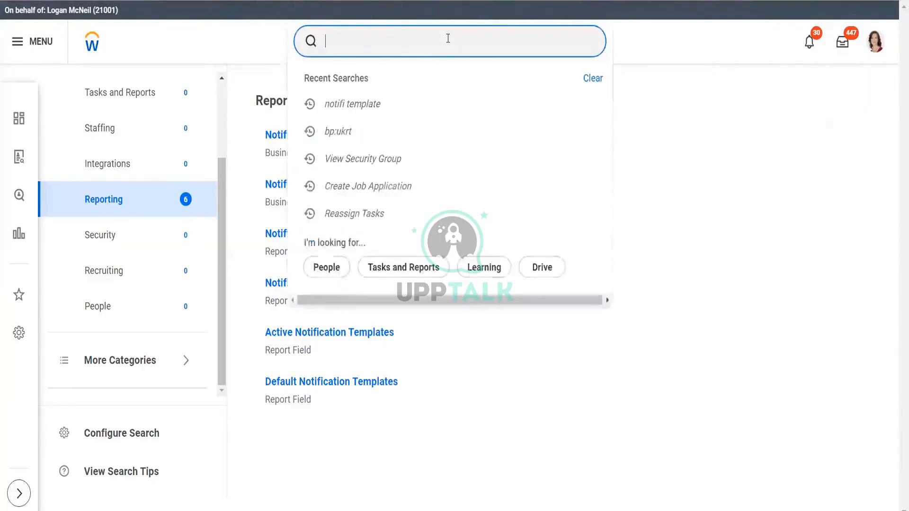
pyautogui.write('bp:')
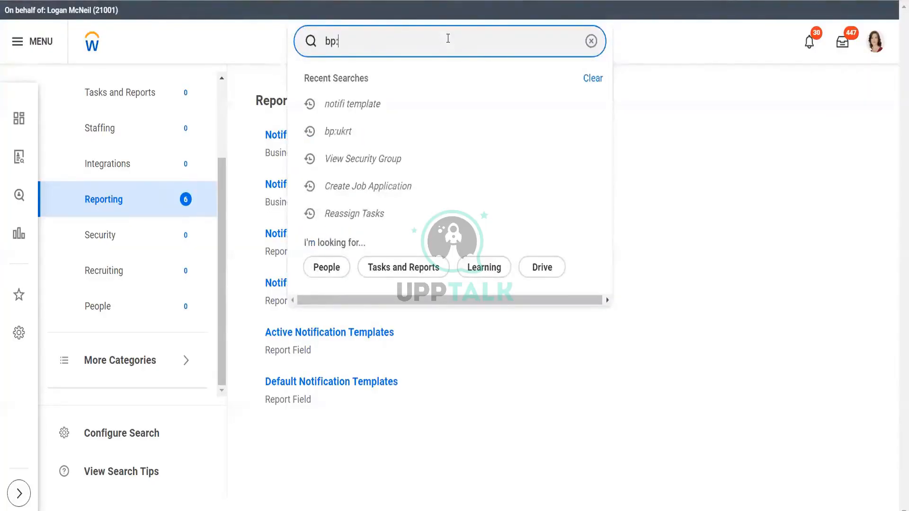
pyautogui.write('alpha')
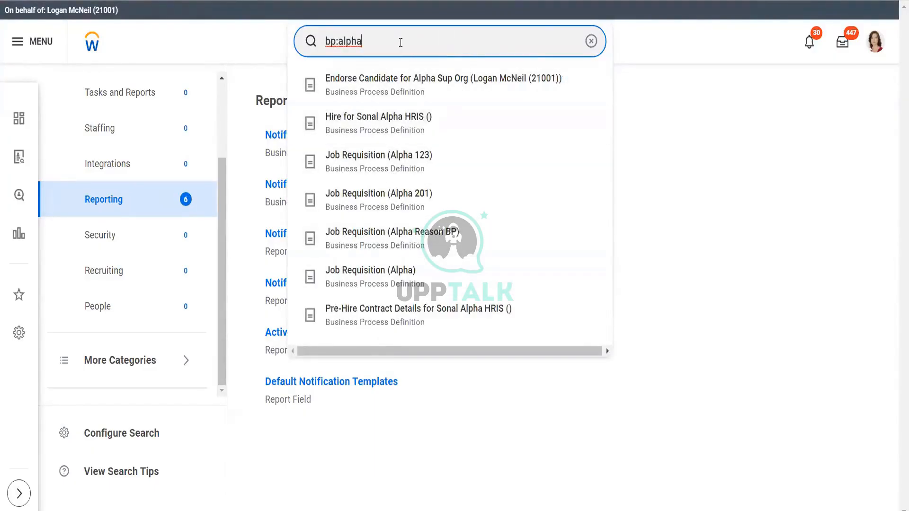
pyautogui.press('Return')
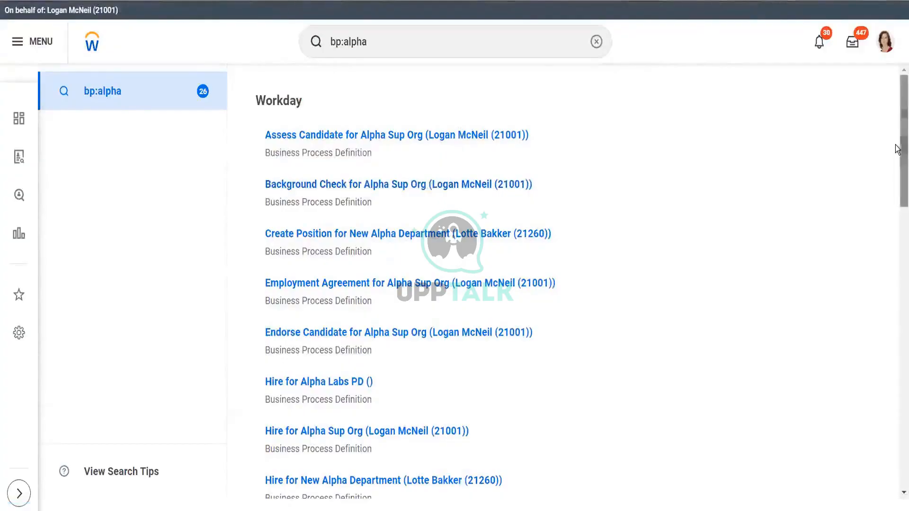
pyautogui.moveTo(897, 149); pyautogui.dragTo(897, 261)
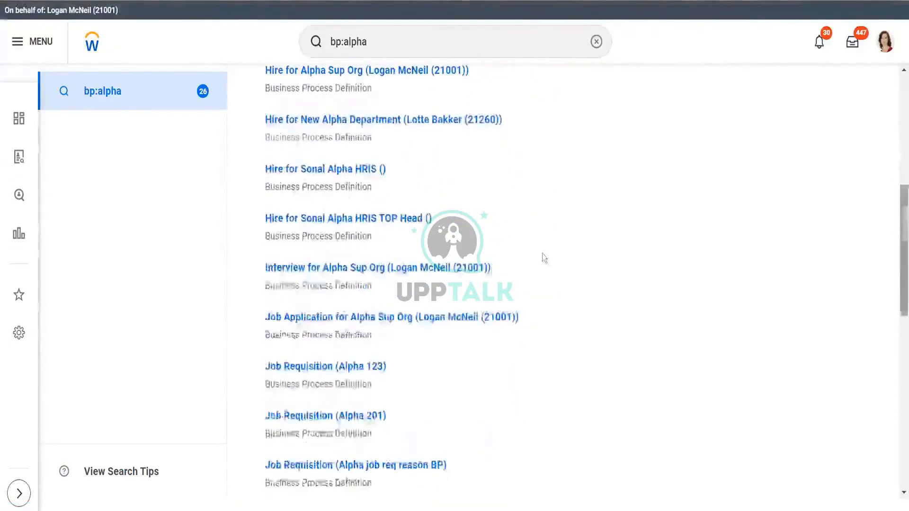
pyautogui.click(440, 322)
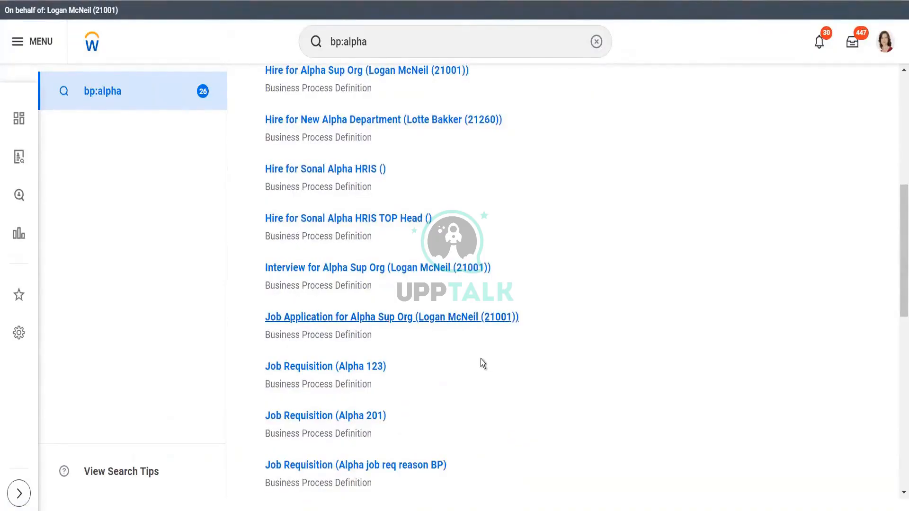
# - Review the system and custom notifications on the definition's Notifications tab
pyautogui.click(196, 252)
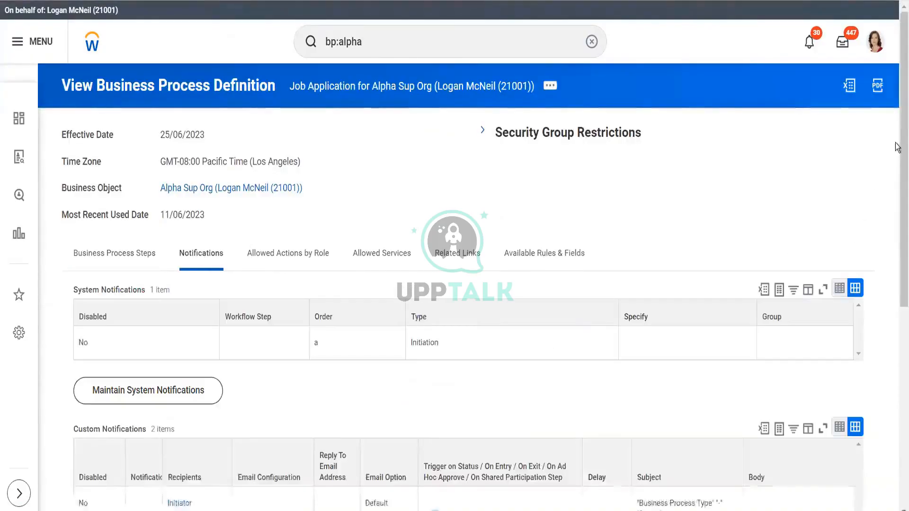
pyautogui.scroll(-5, 896, 144)
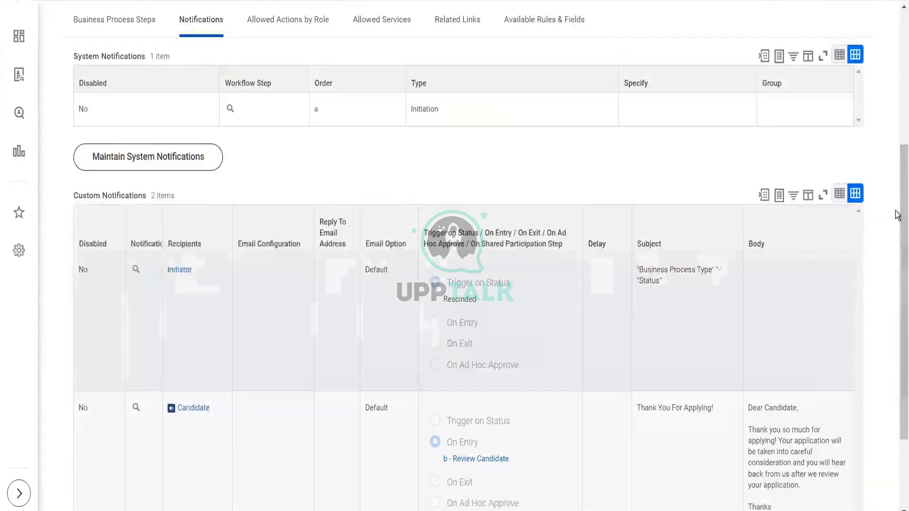
pyautogui.scroll(-3, 896, 226)
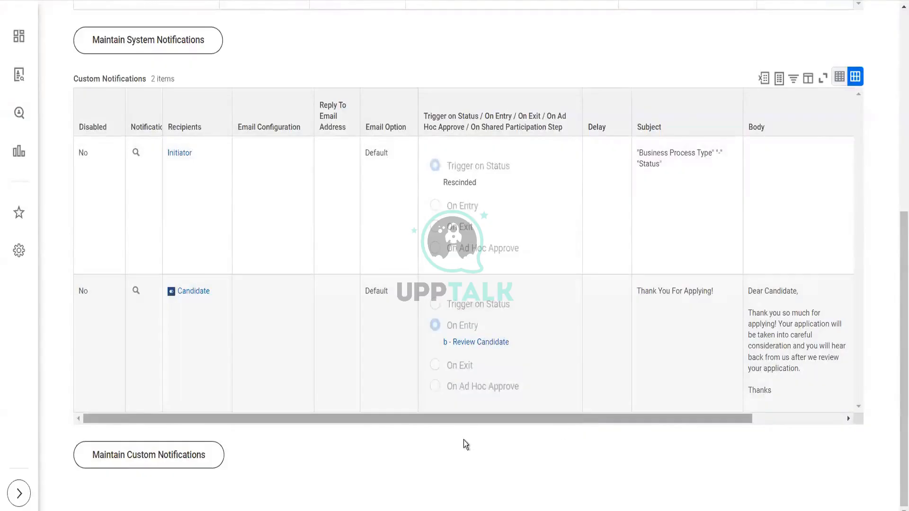
# - Open Maintain Custom Notifications for the business process and cancel without changes
pyautogui.click(180, 462)
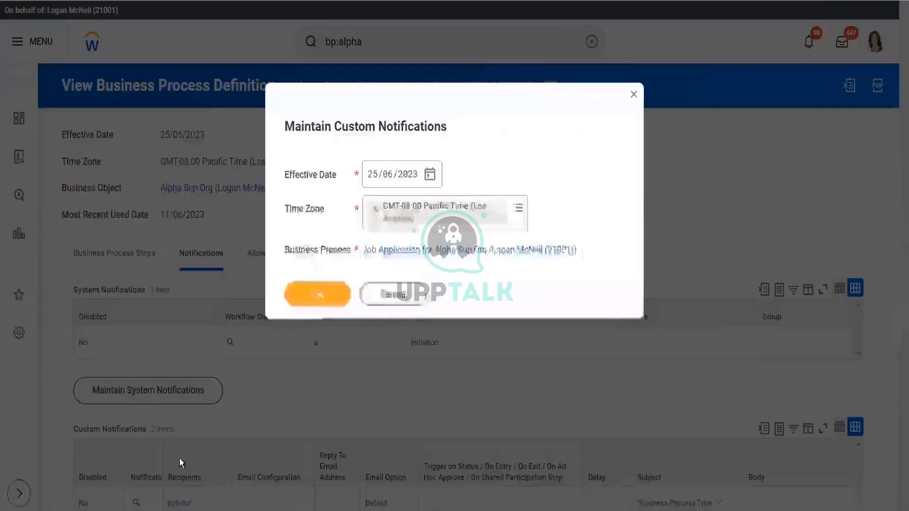
pyautogui.click(321, 295)
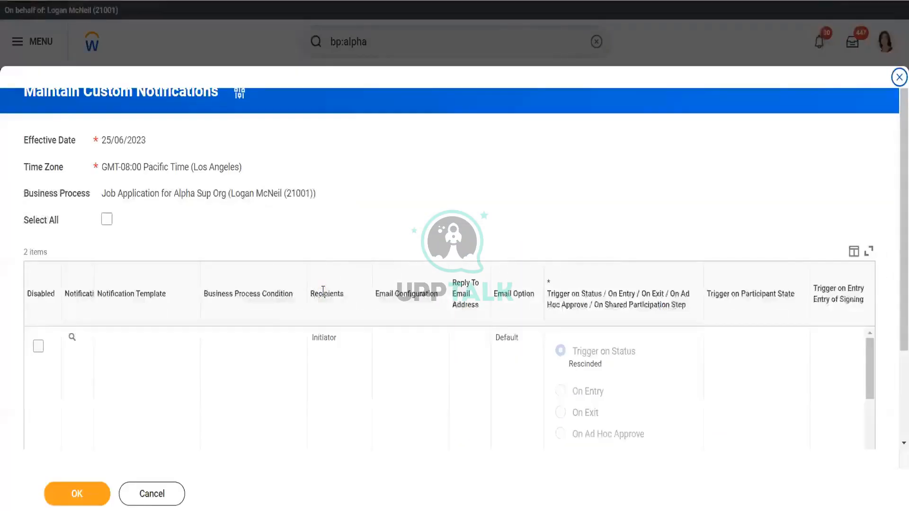
pyautogui.click(149, 498)
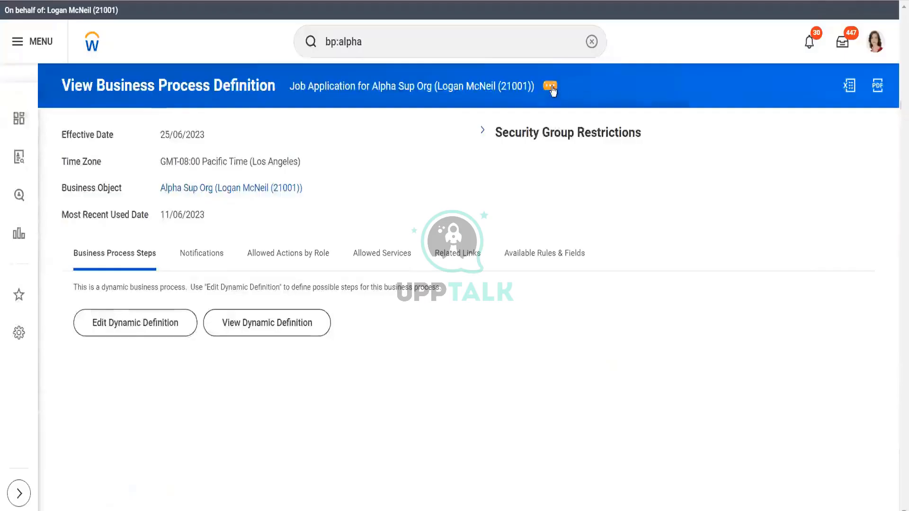
# - Start adding a workflow notification to the Job Application business process, keeping the default effective date and time zone
pyautogui.click(552, 89)
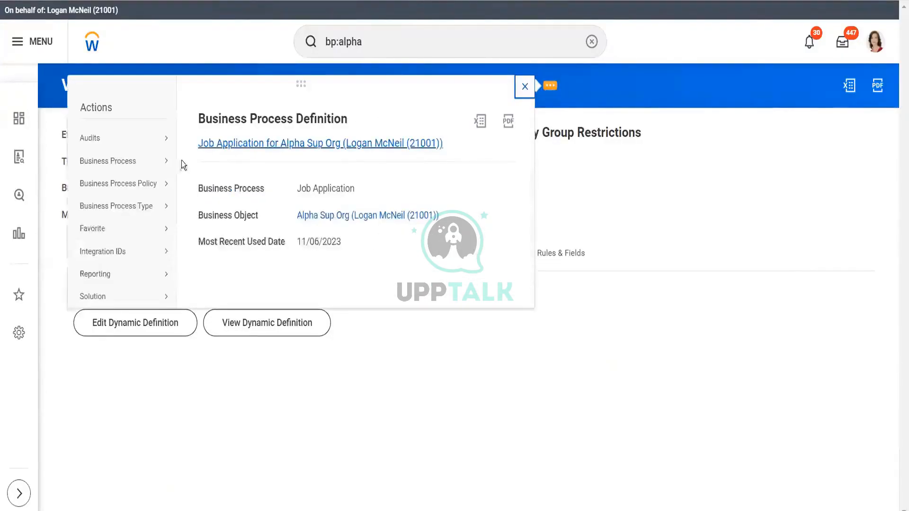
pyautogui.moveTo(152, 161)
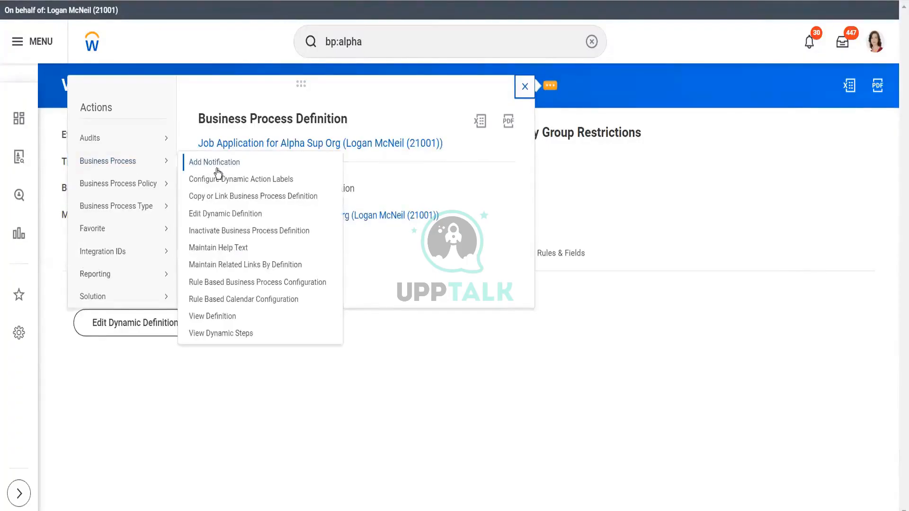
pyautogui.click(217, 164)
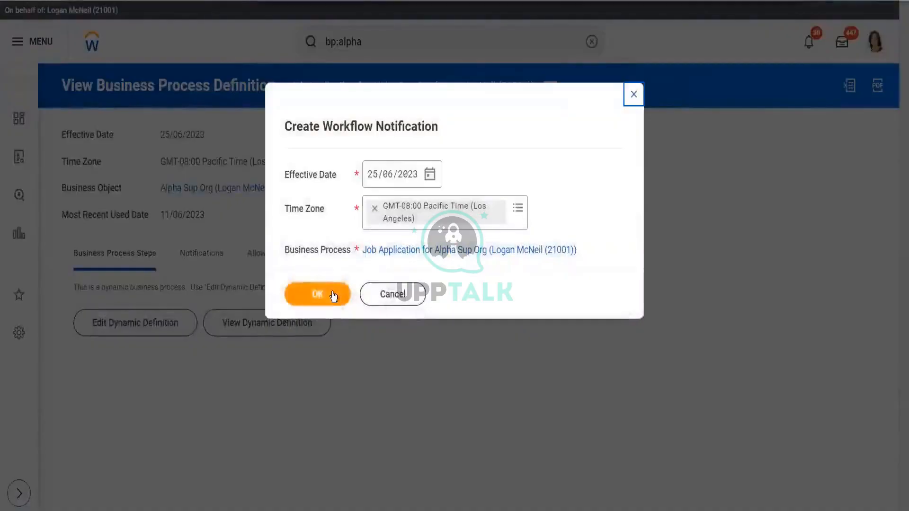
pyautogui.click(333, 293)
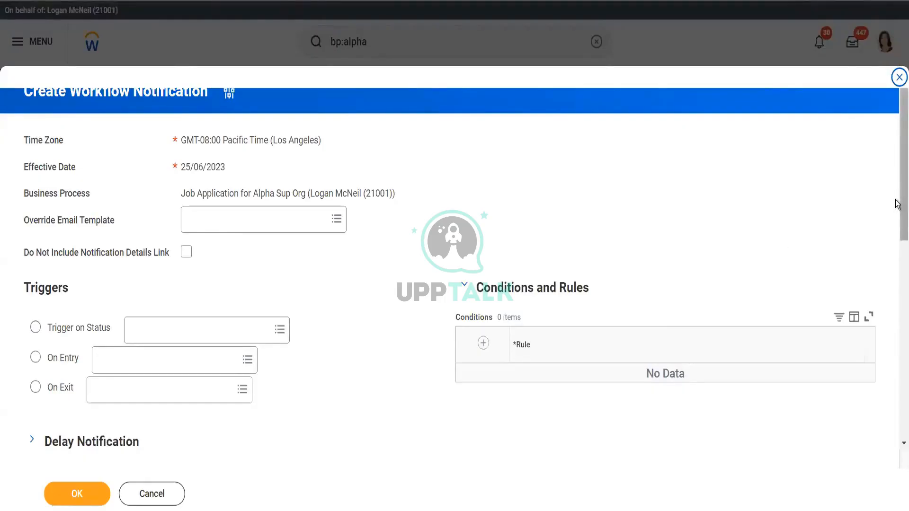
# - Review the workflow notification form and its override email template options, then cancel it
pyautogui.moveTo(896, 201); pyautogui.dragTo(894, 143)
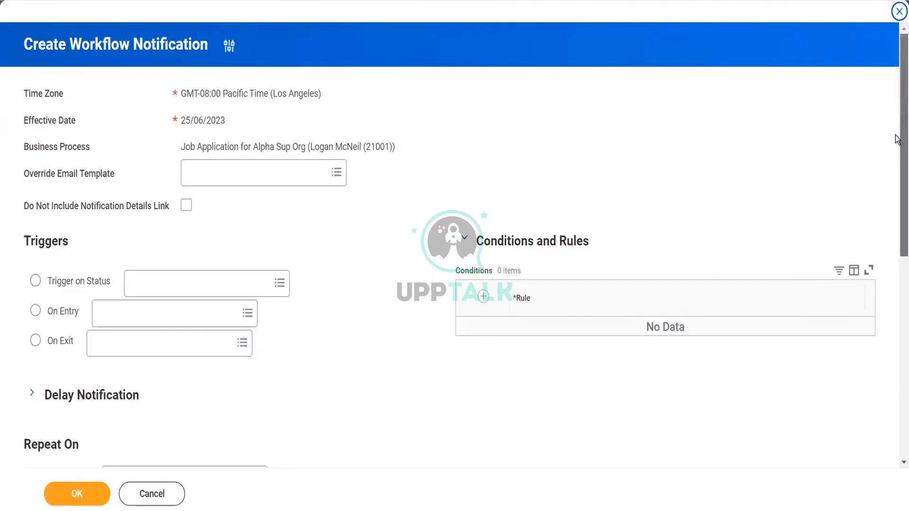
pyautogui.moveTo(897, 140); pyautogui.dragTo(898, 345)
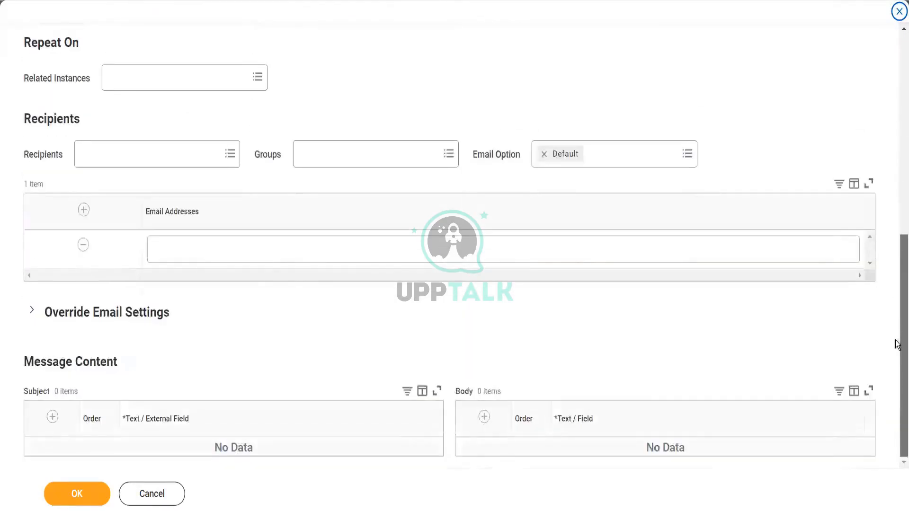
pyautogui.moveTo(898, 269); pyautogui.dragTo(786, 35)
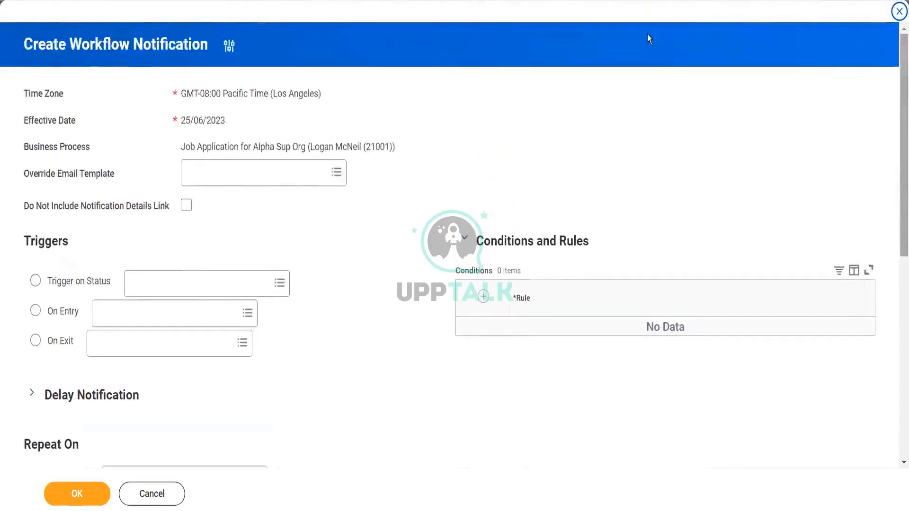
pyautogui.click(291, 171)
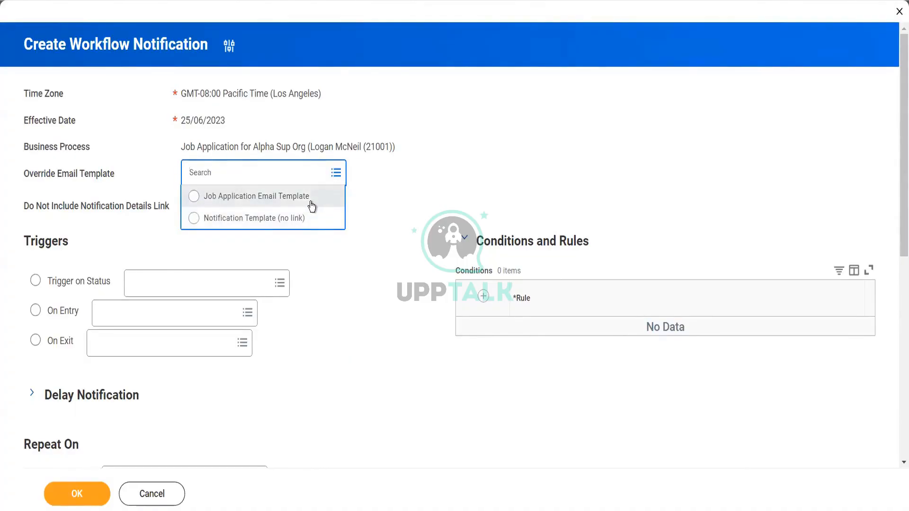
pyautogui.click(148, 496)
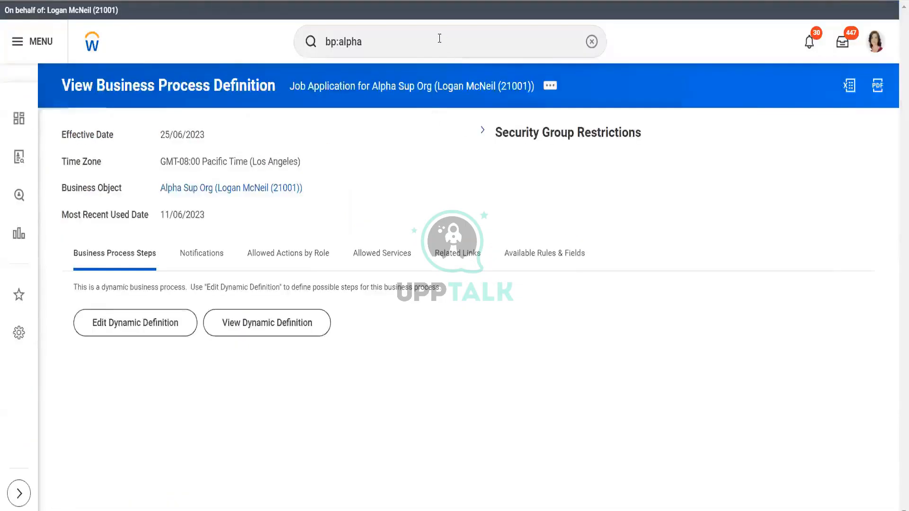
# - Search for conf aler and open the Configure Alert task
pyautogui.click(440, 39)
pyautogui.press('BackSpace')
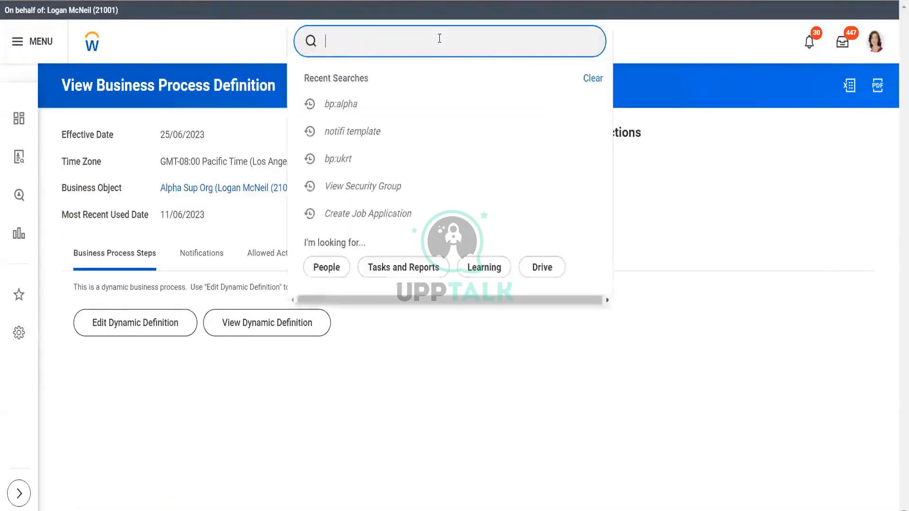
pyautogui.write('conf aler')
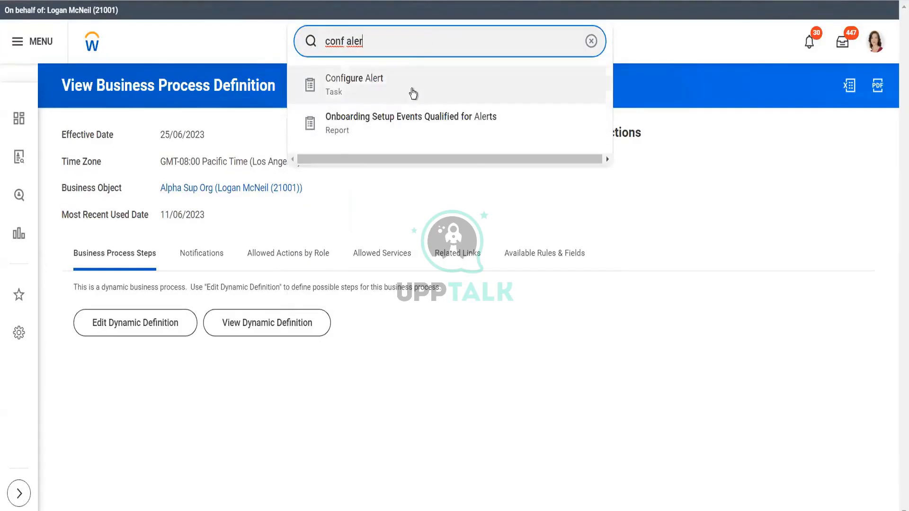
pyautogui.click(412, 93)
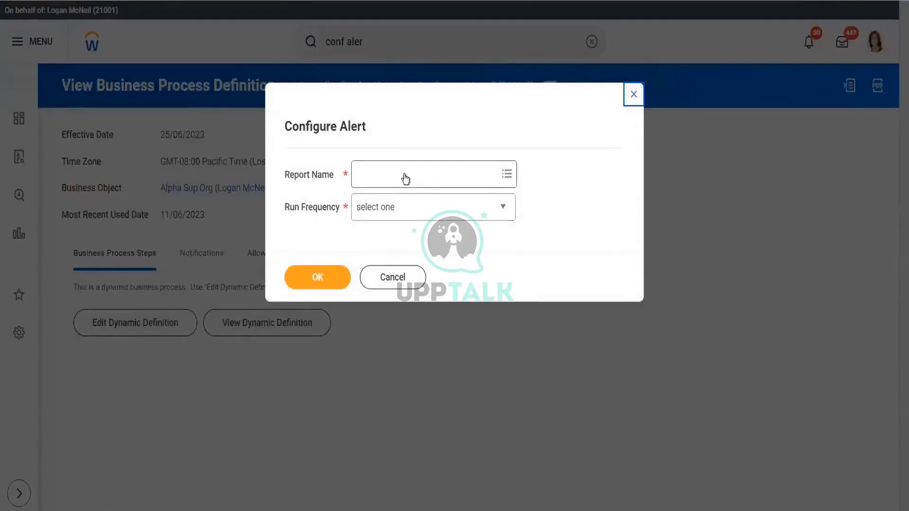
# - Choose the report Report Name Prorated Cost for Project with run frequency Run Now and continue
pyautogui.click(405, 178)
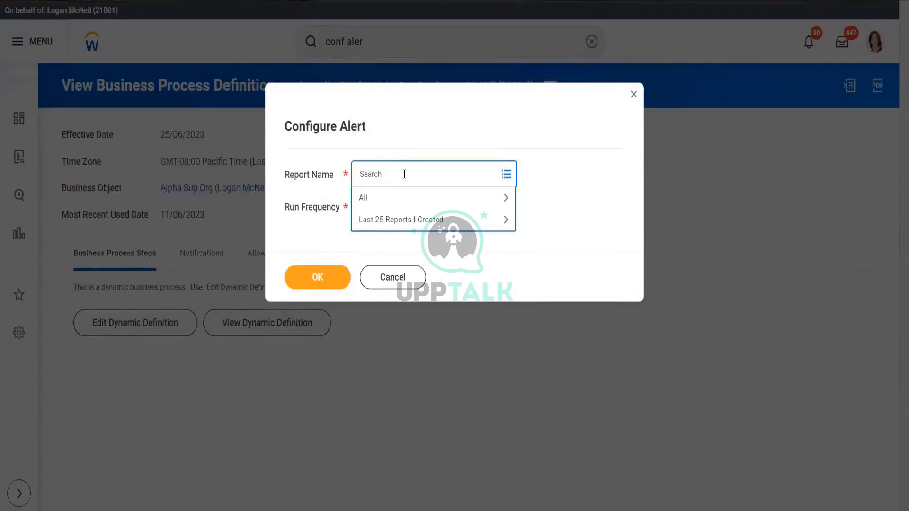
pyautogui.write('na')
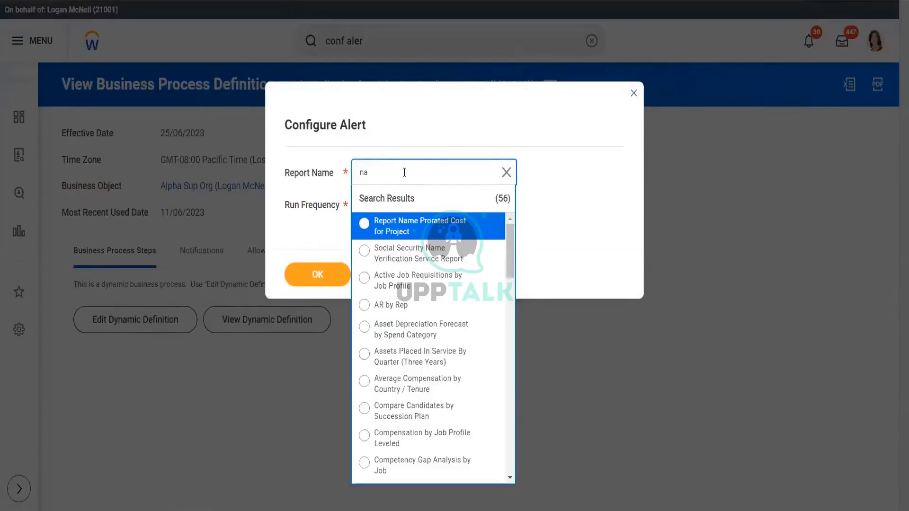
pyautogui.click(413, 232)
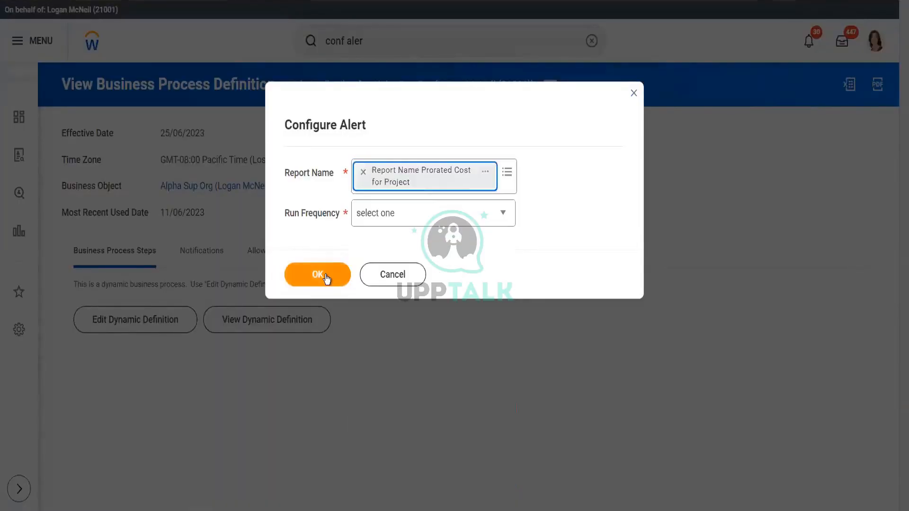
pyautogui.click(327, 280)
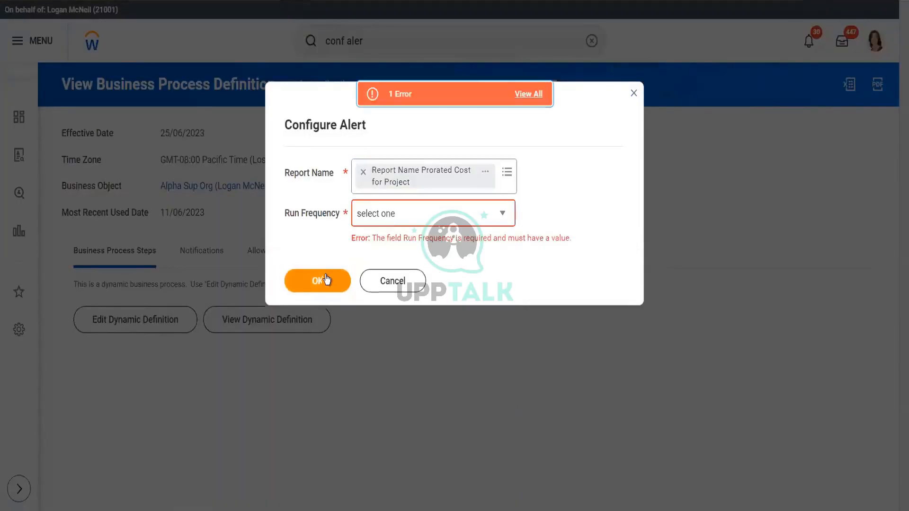
pyautogui.click(406, 223)
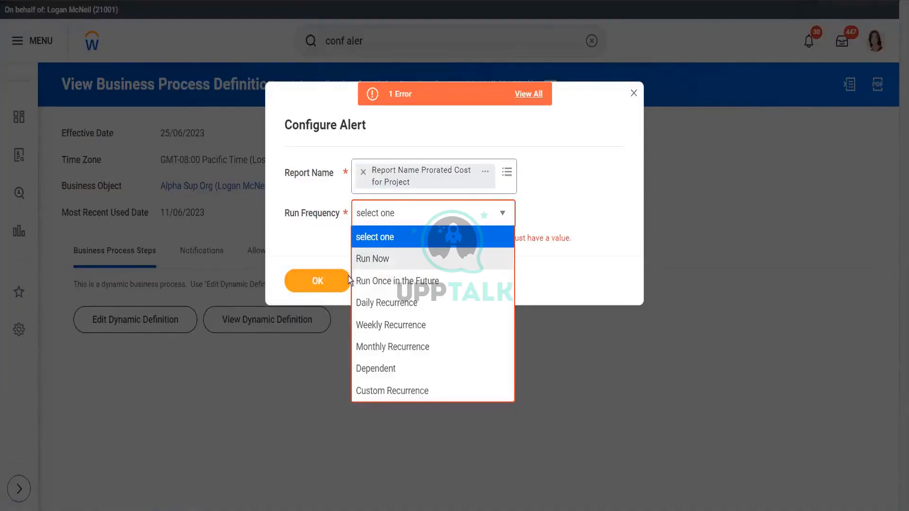
pyautogui.click(397, 260)
pyautogui.click(323, 279)
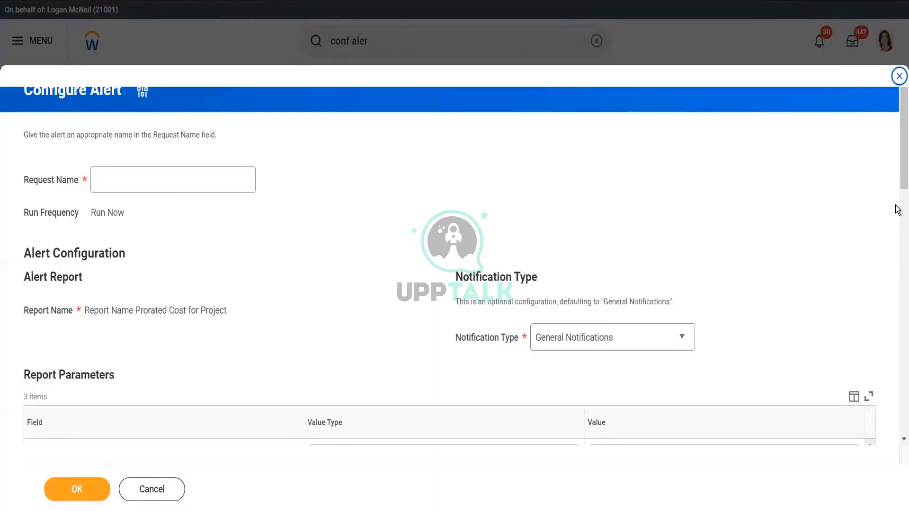
# - Switch the alert's notification type to Anniversaries and back to General Notifications
pyautogui.moveTo(897, 165); pyautogui.dragTo(897, 113)
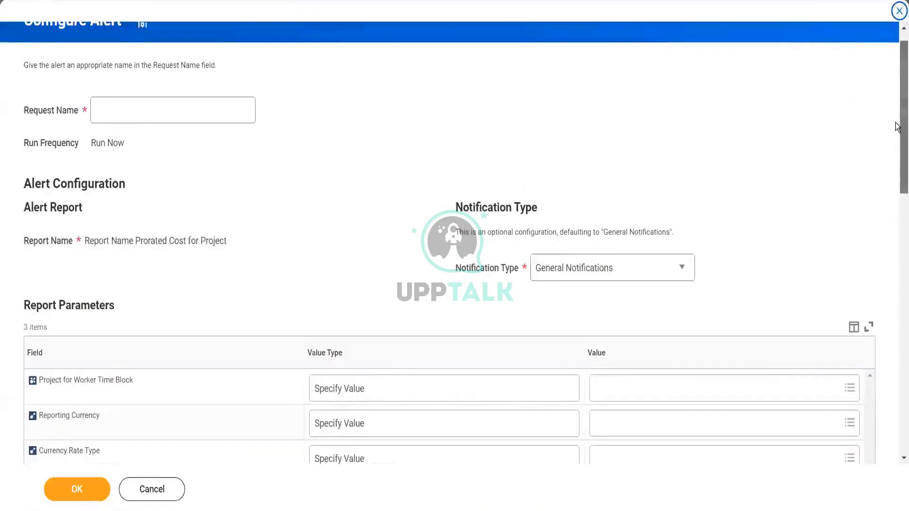
pyautogui.click(620, 269)
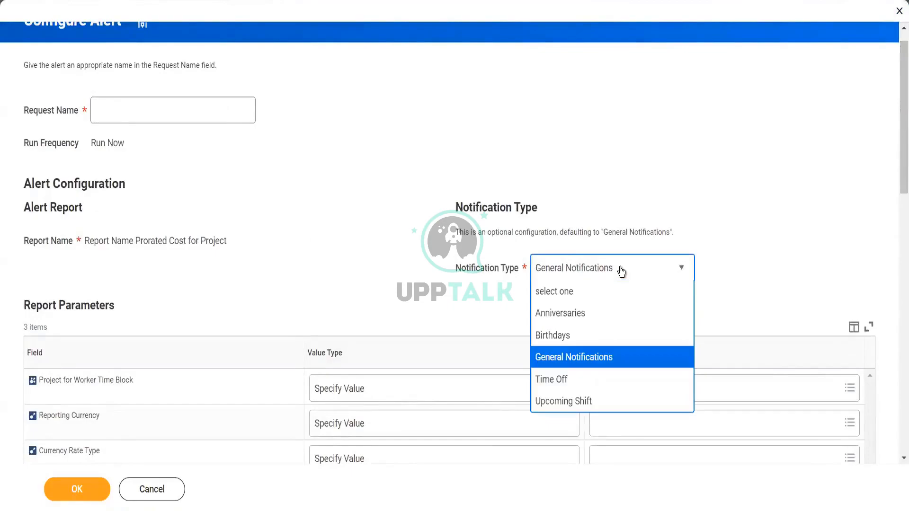
pyautogui.click(591, 316)
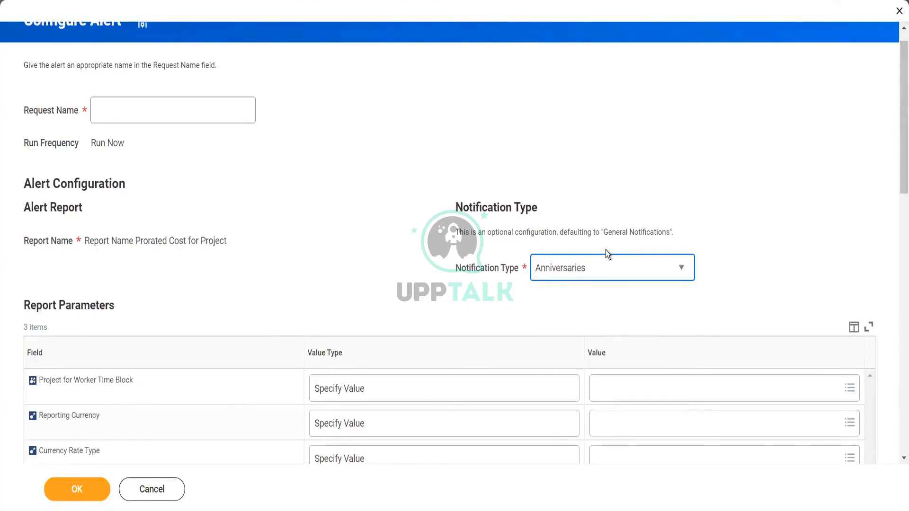
pyautogui.click(604, 266)
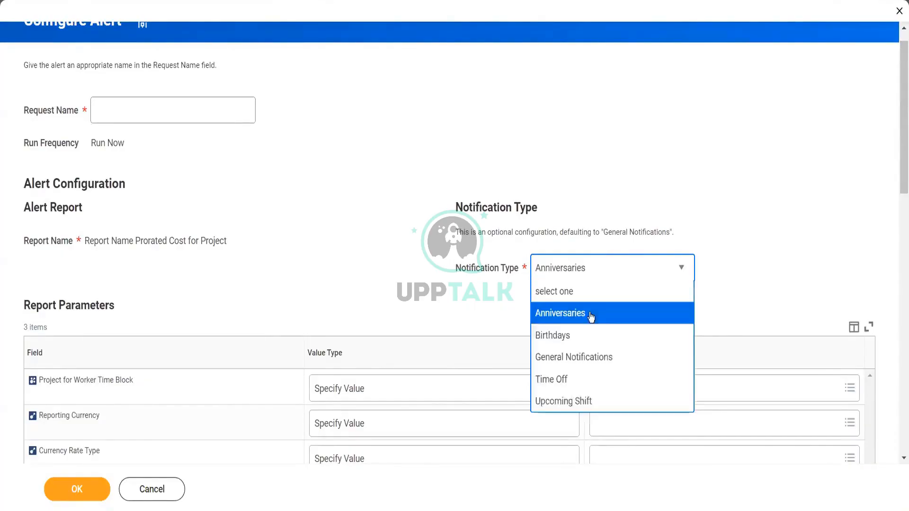
pyautogui.click(594, 358)
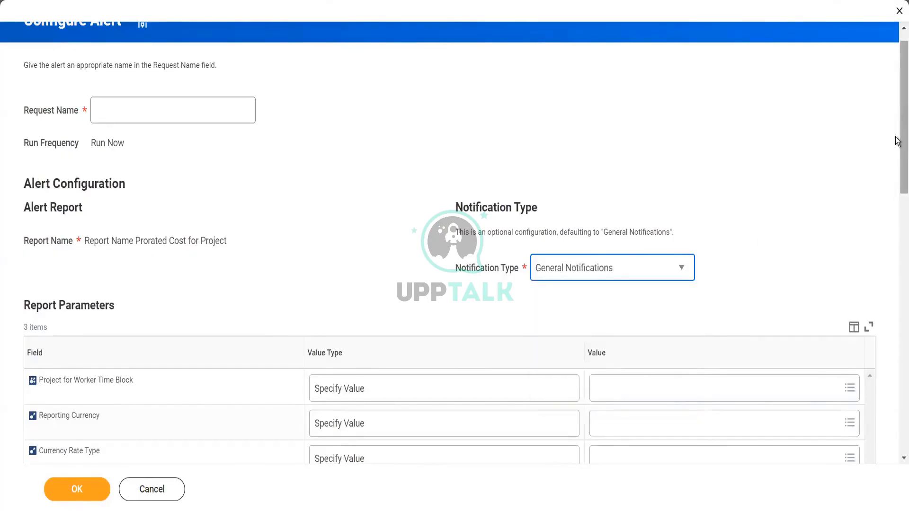
# - Cancel the alert configuration and discard the changes
pyautogui.moveTo(897, 141); pyautogui.dragTo(897, 100)
pyautogui.click(165, 489)
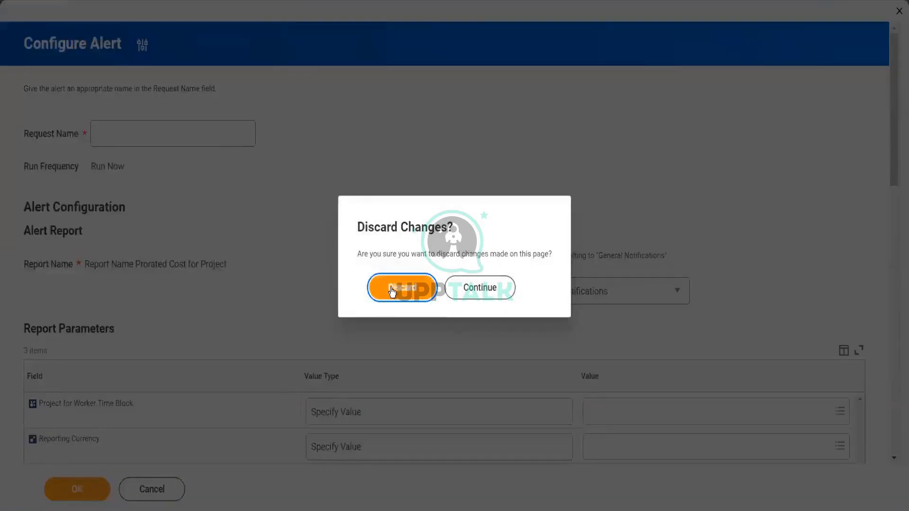
pyautogui.click(392, 288)
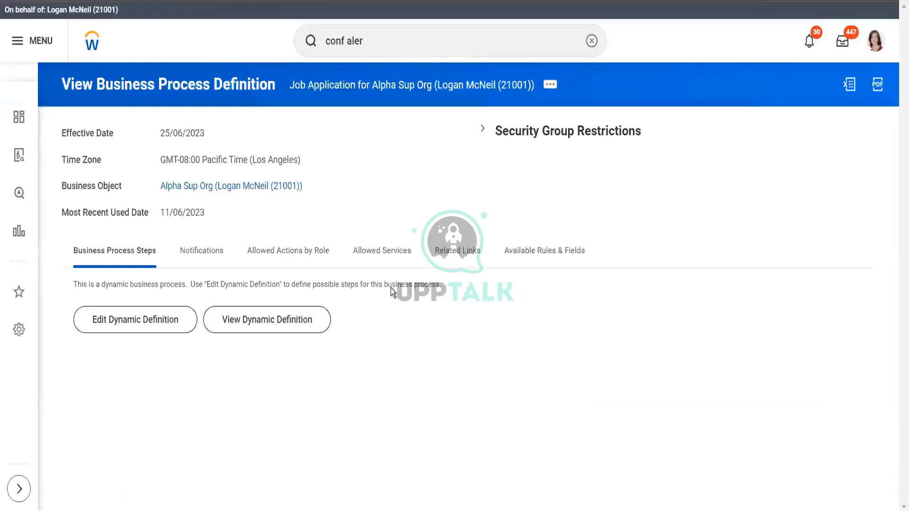
# - Search for job aler and open the Create Job Alert task
pyautogui.click(440, 38)
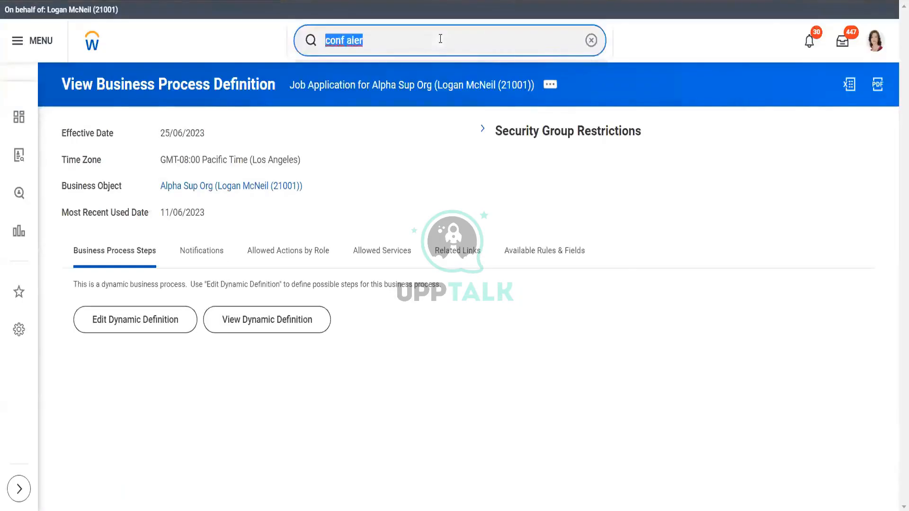
pyautogui.write('main job a')
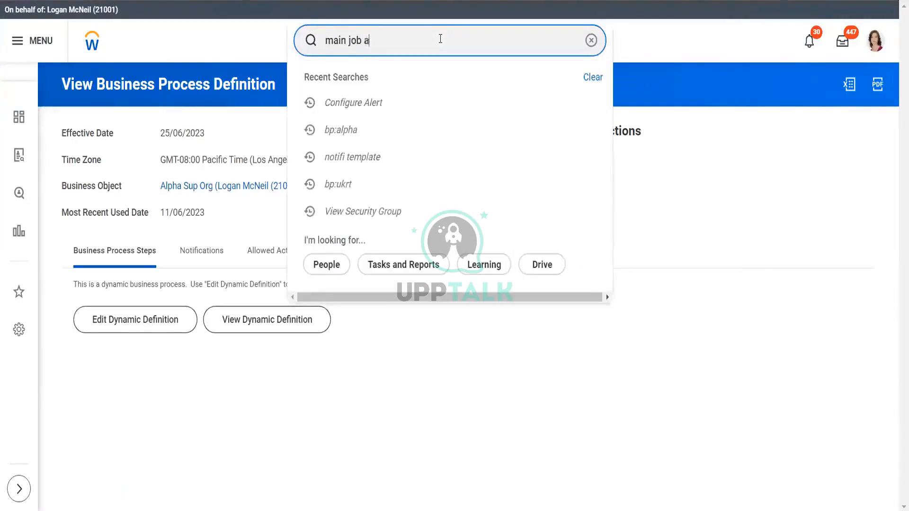
pyautogui.write('ler')
pyautogui.press('Return')
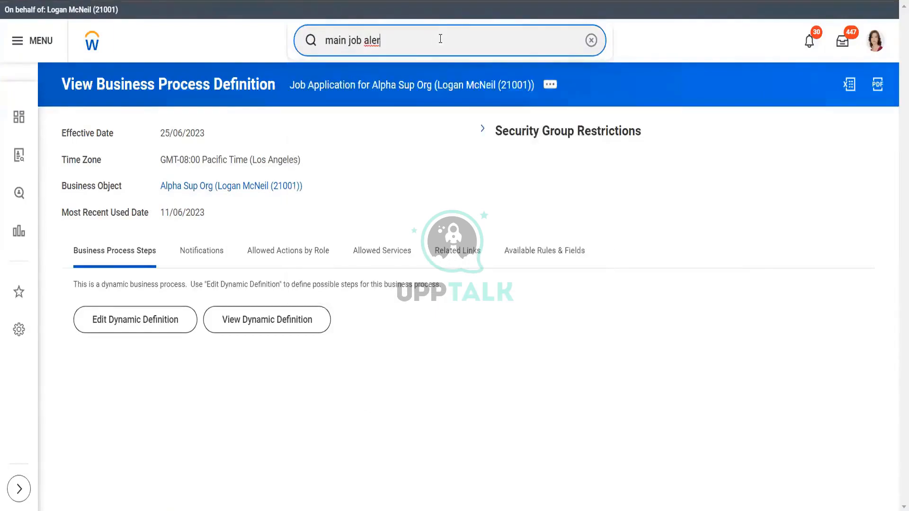
pyautogui.click(347, 40)
pyautogui.press('BackSpace')
pyautogui.press('BackSpace')
pyautogui.press('BackSpace')
pyautogui.press('BackSpace')
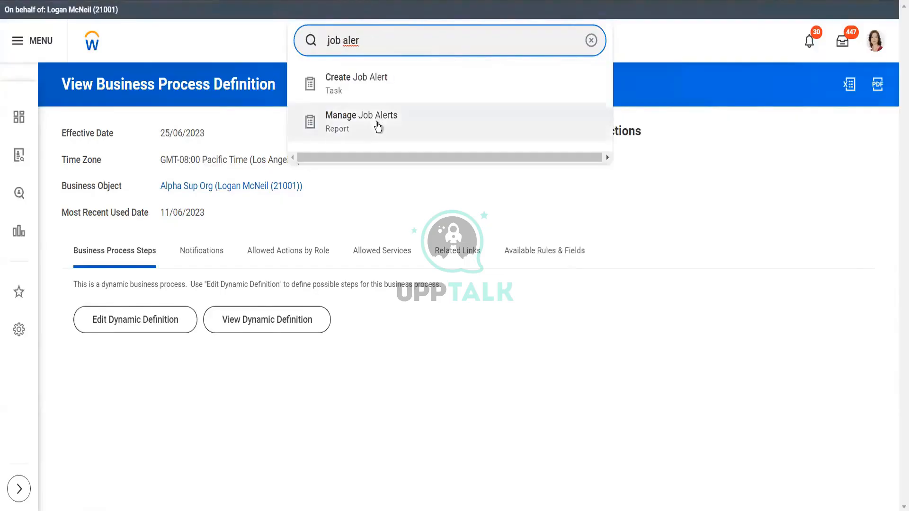
pyautogui.click(370, 95)
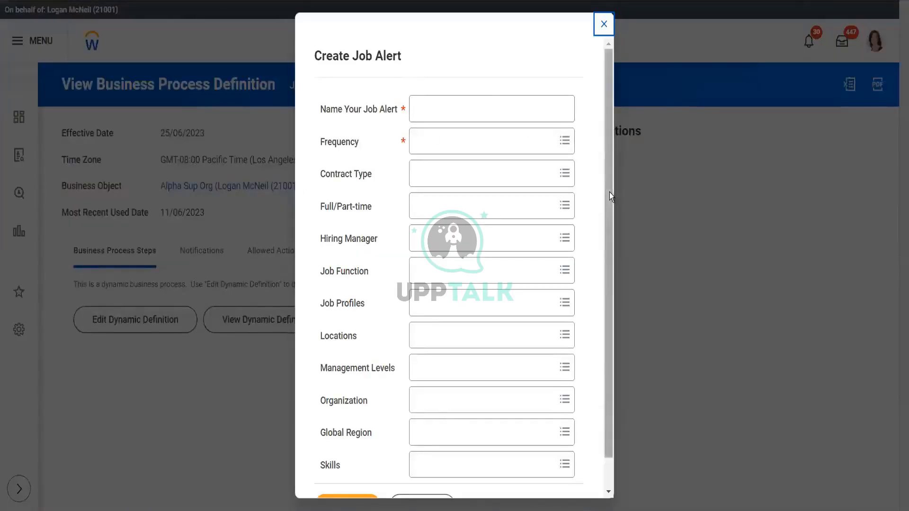
# - Name the job alert Test Notification Template
pyautogui.scroll(-1, 608, 233)
pyautogui.scroll(1, 612, 203)
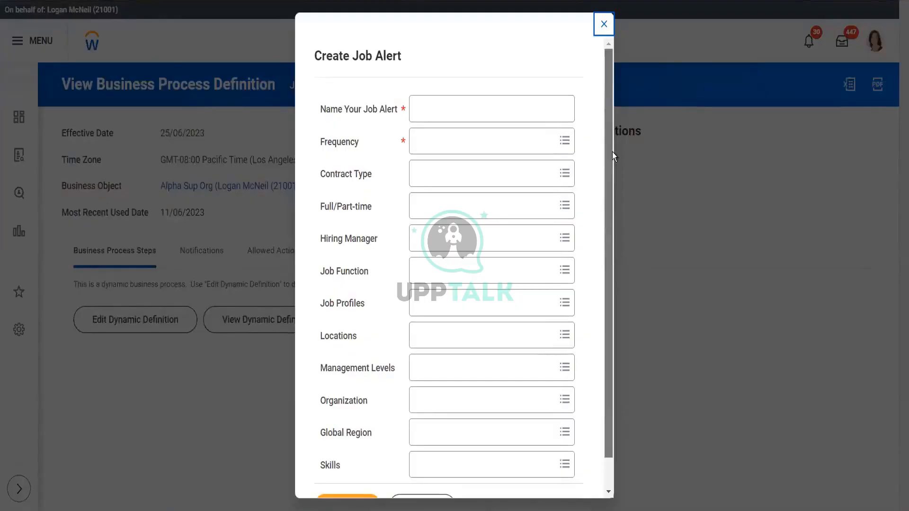
pyautogui.click(481, 109)
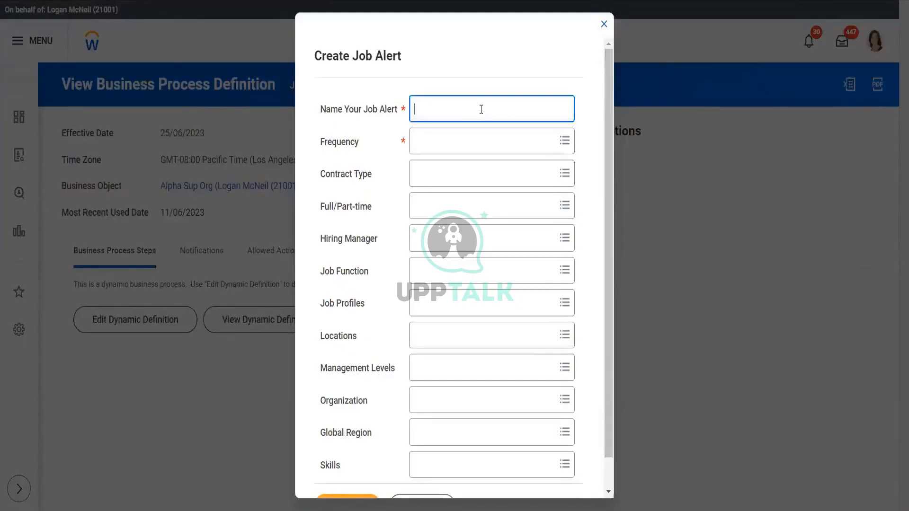
pyautogui.write('Test Notification Template')
# - Set the job alert's frequency to Daily
pyautogui.click(494, 144)
pyautogui.write('run')
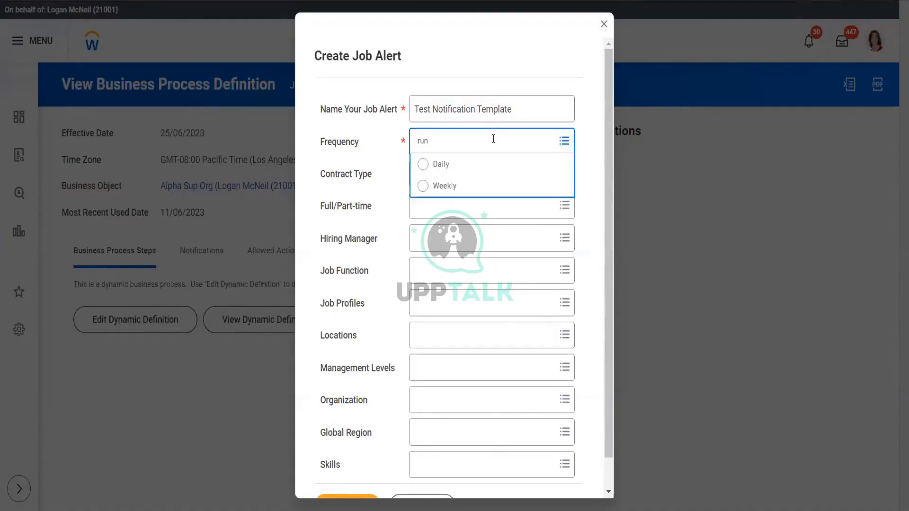
pyautogui.press('Return')
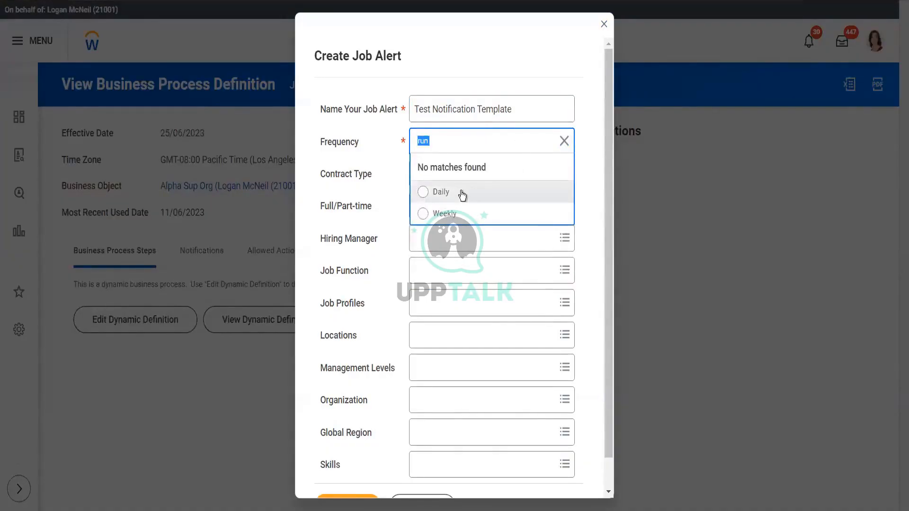
pyautogui.click(462, 196)
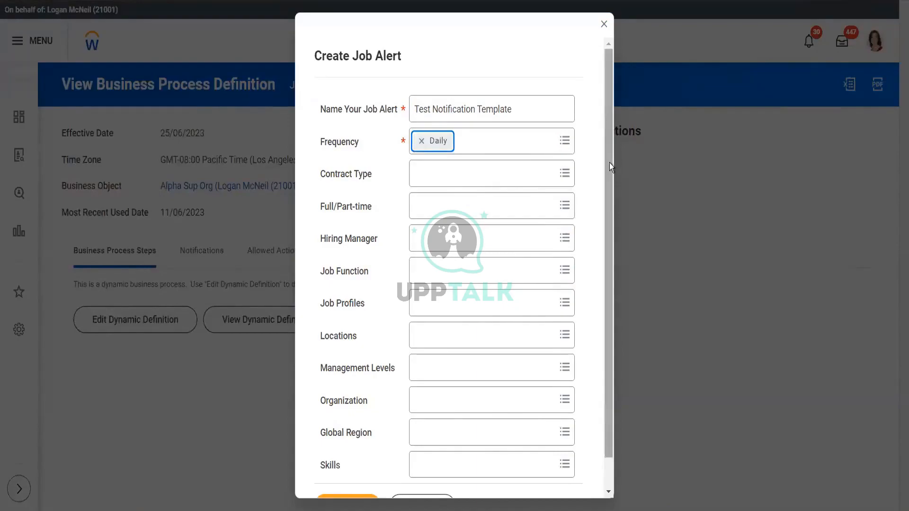
# - Try to submit the job alert and expand the error details
pyautogui.scroll(-2, 606, 259)
pyautogui.click(348, 474)
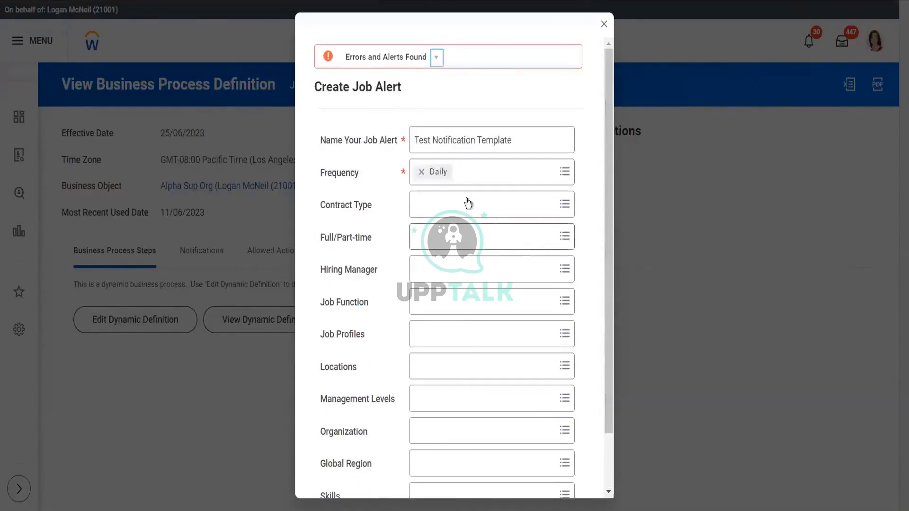
pyautogui.click(437, 58)
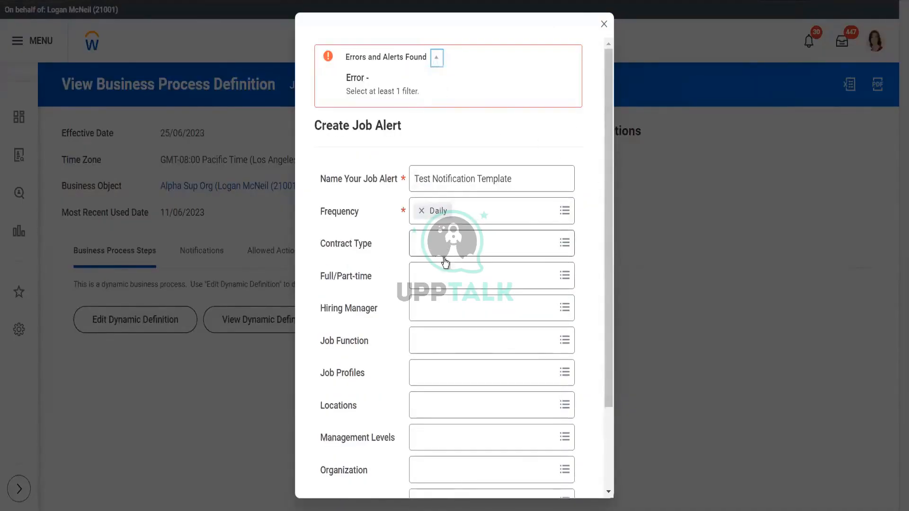
# - Add the Full time filter to Full/Part-time and submit the job alert
pyautogui.click(442, 277)
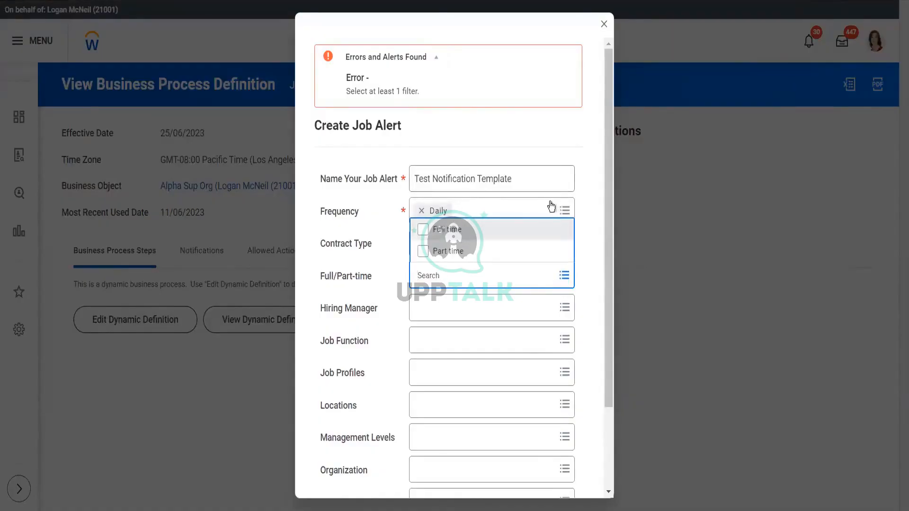
pyautogui.click(587, 203)
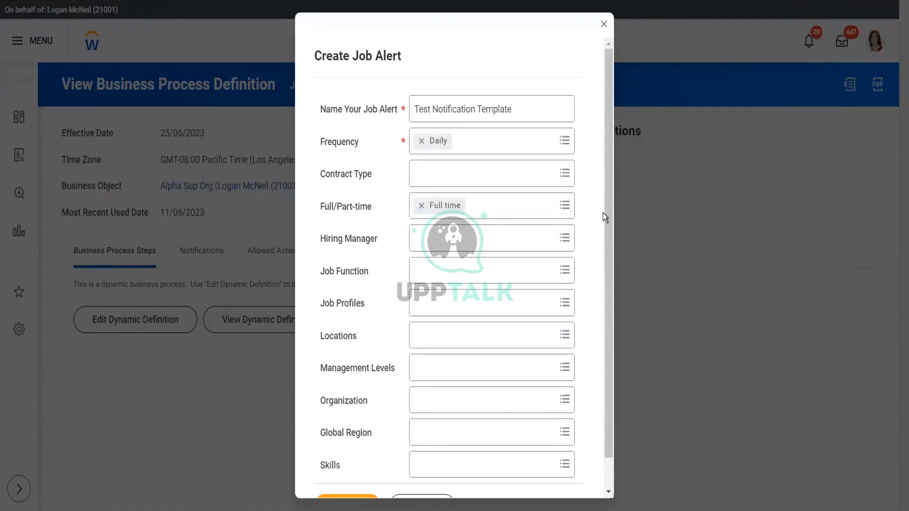
pyautogui.scroll(-2, 606, 284)
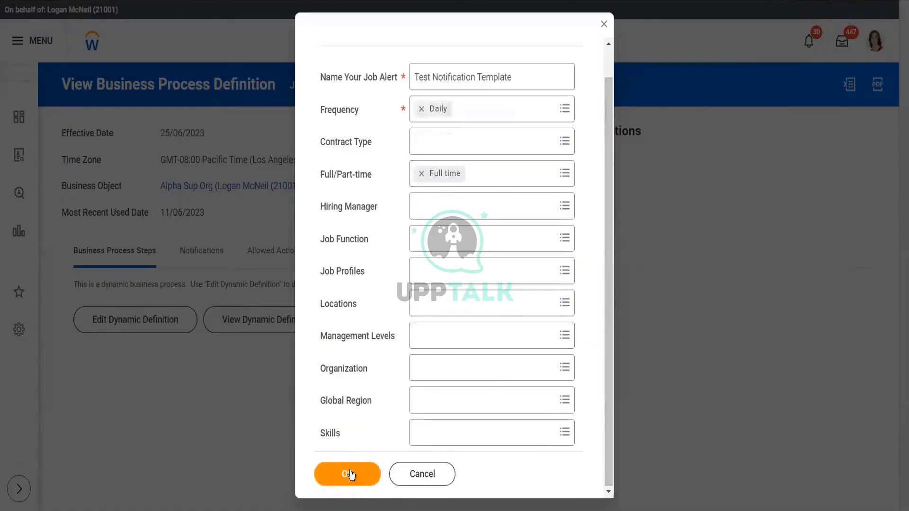
pyautogui.click(351, 473)
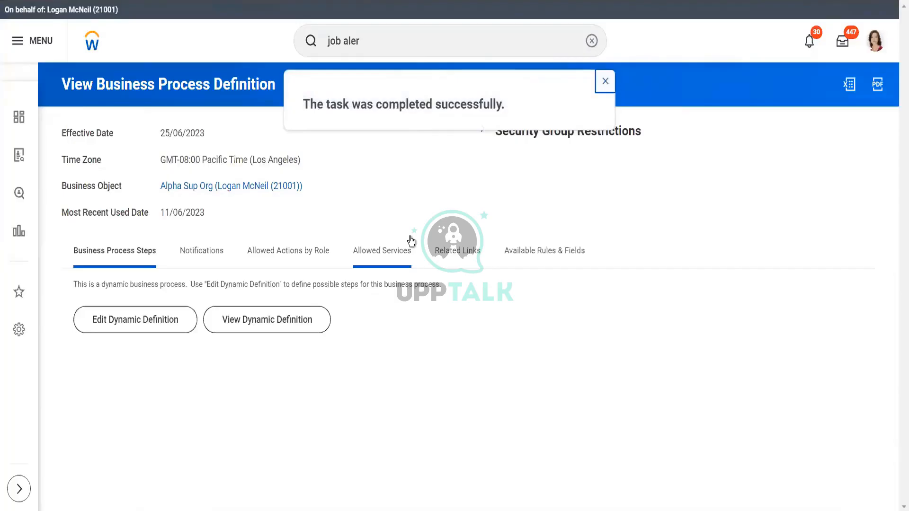
# - Search for mana job and open the Manage Job Alerts report
pyautogui.click(384, 35)
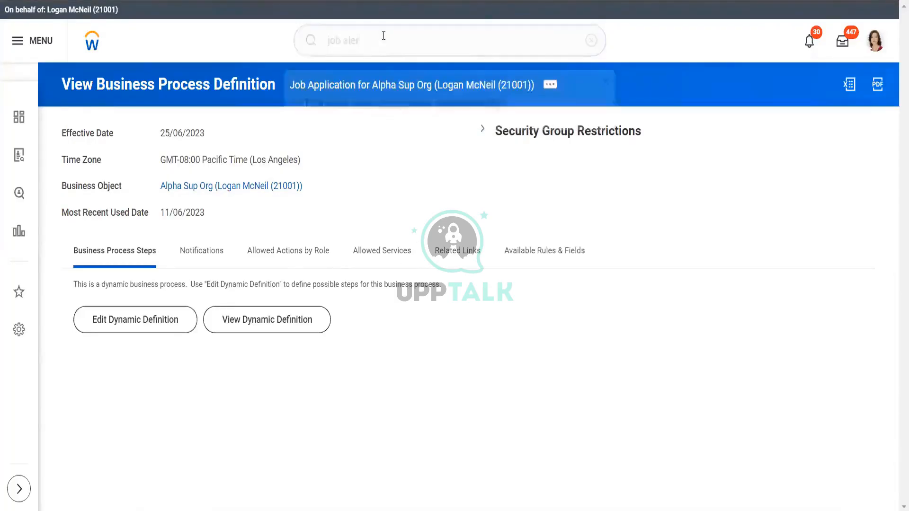
pyautogui.tripleClick(383, 35)
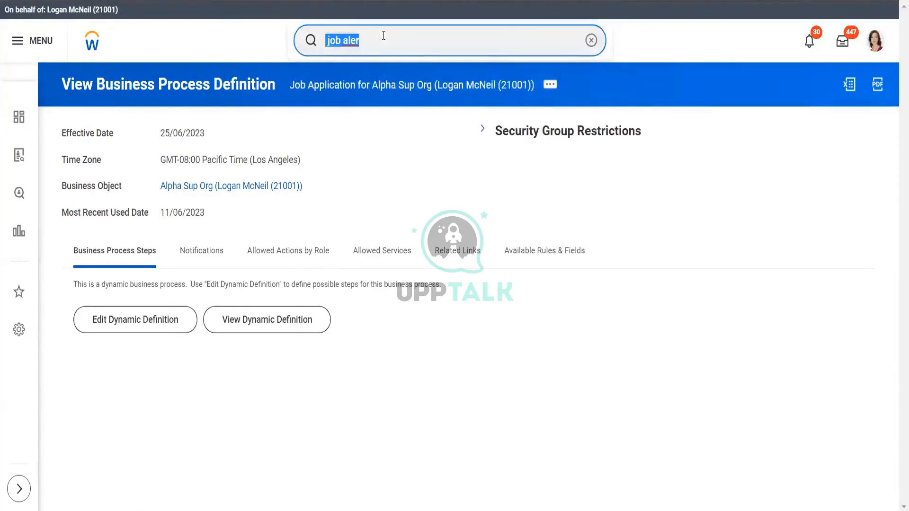
pyautogui.write('mana j')
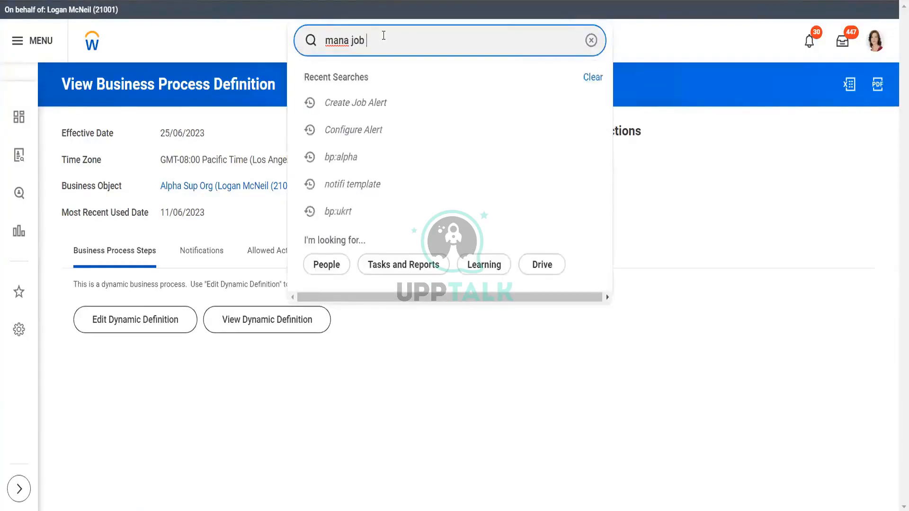
pyautogui.write('ob')
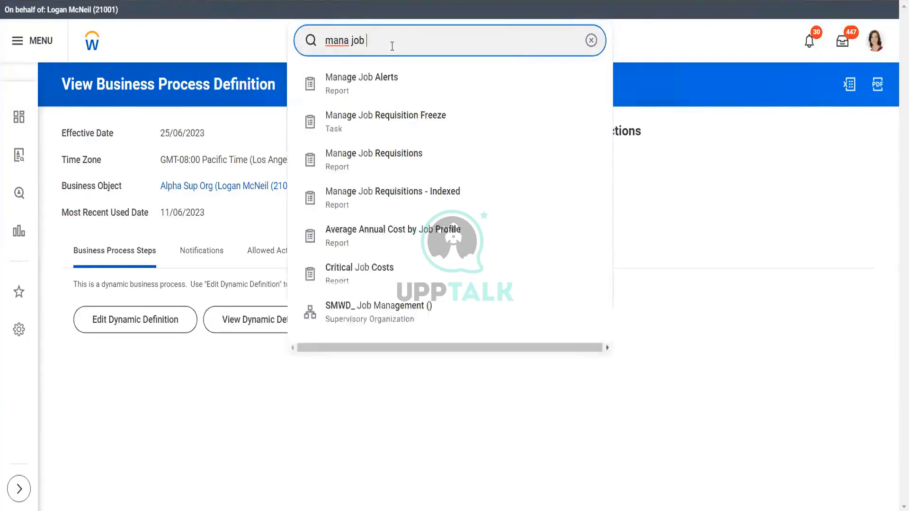
pyautogui.click(387, 81)
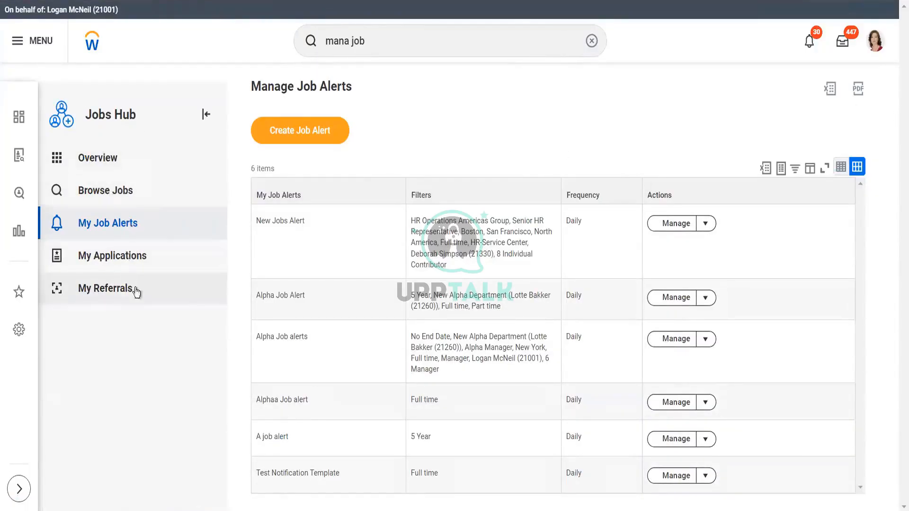
# - Open the New Jobs Alert for editing, review its filters, and cancel
pyautogui.click(685, 228)
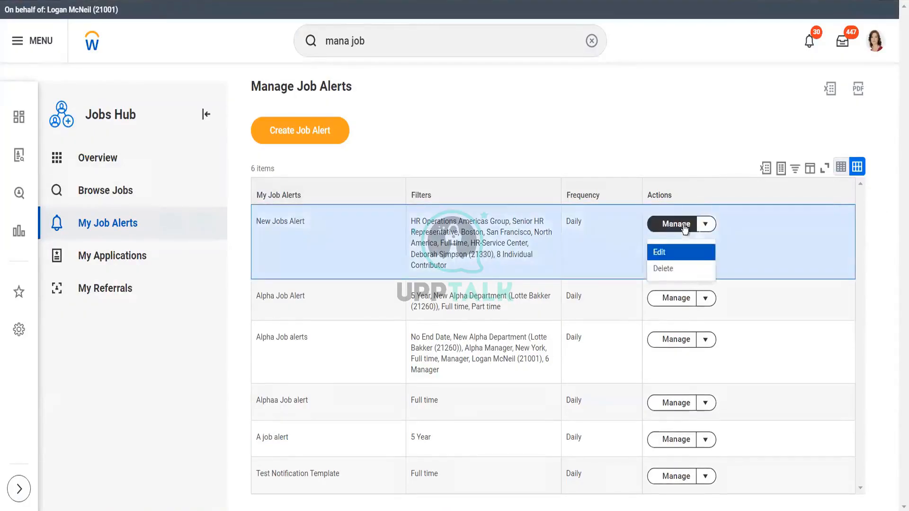
pyautogui.click(673, 254)
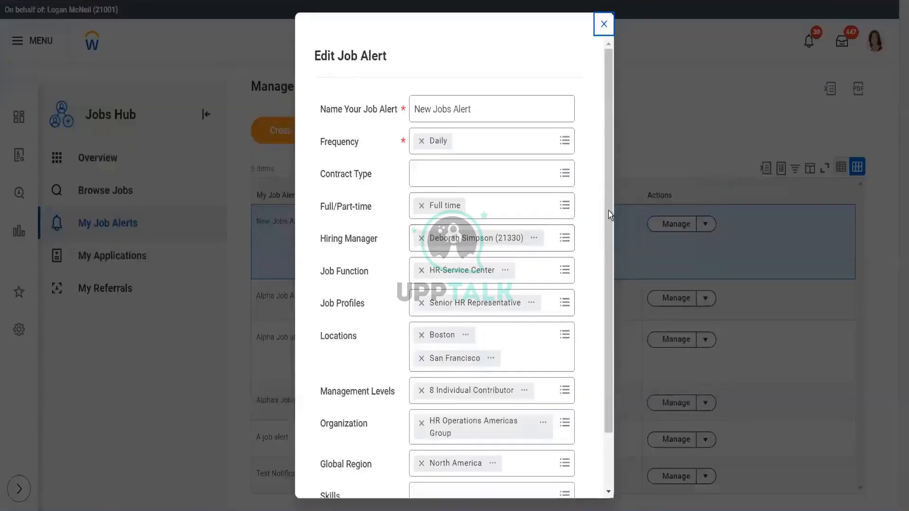
pyautogui.moveTo(609, 211)
pyautogui.mouseDown()
pyautogui.moveTo(604, 289)
pyautogui.moveTo(596, 216)
pyautogui.mouseUp()
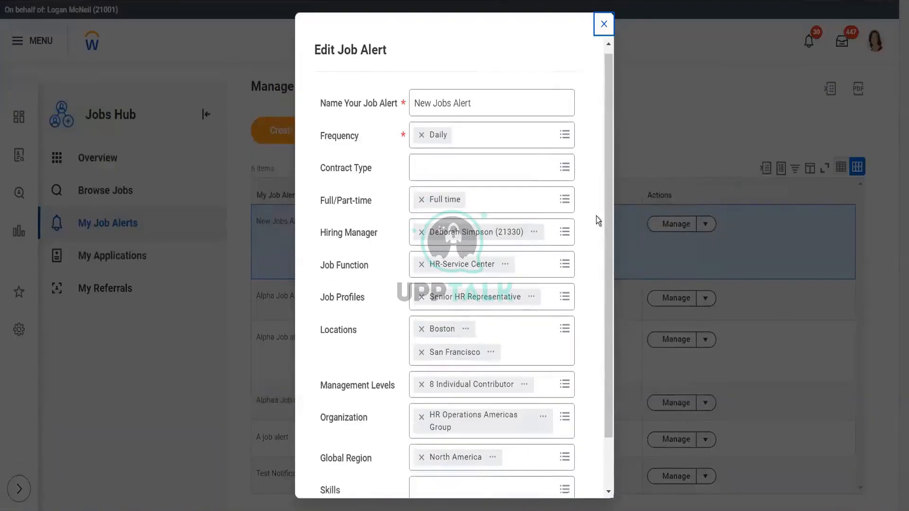
pyautogui.moveTo(606, 382); pyautogui.dragTo(596, 453)
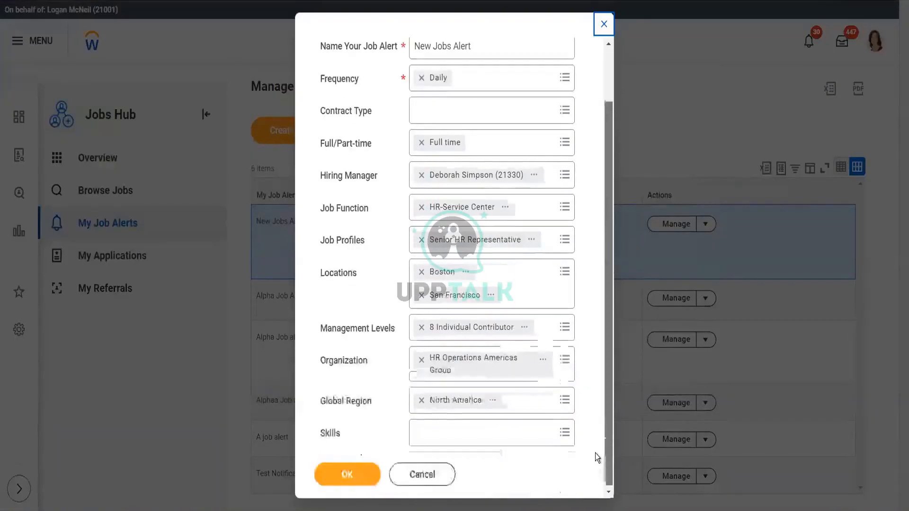
pyautogui.click(421, 477)
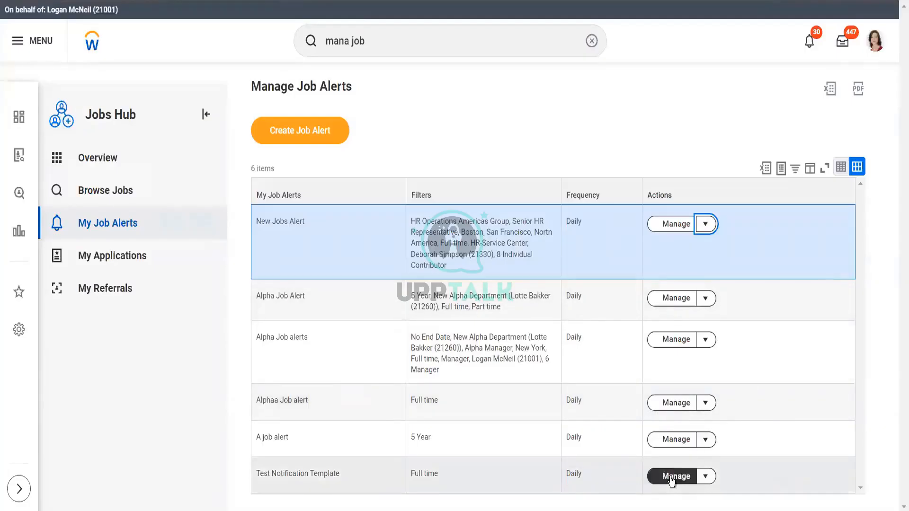
# - Open the Test Notification Template job alert for editing, review it, and close it without changes
pyautogui.click(672, 478)
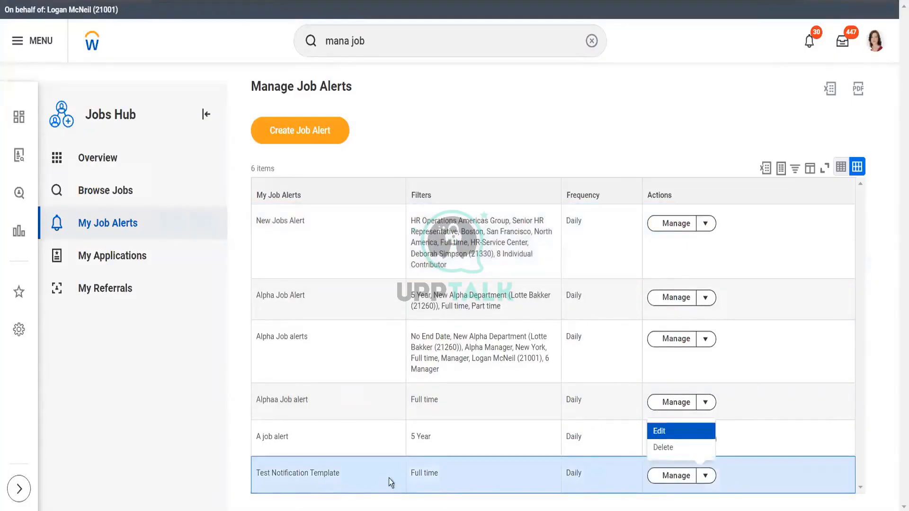
pyautogui.click(665, 430)
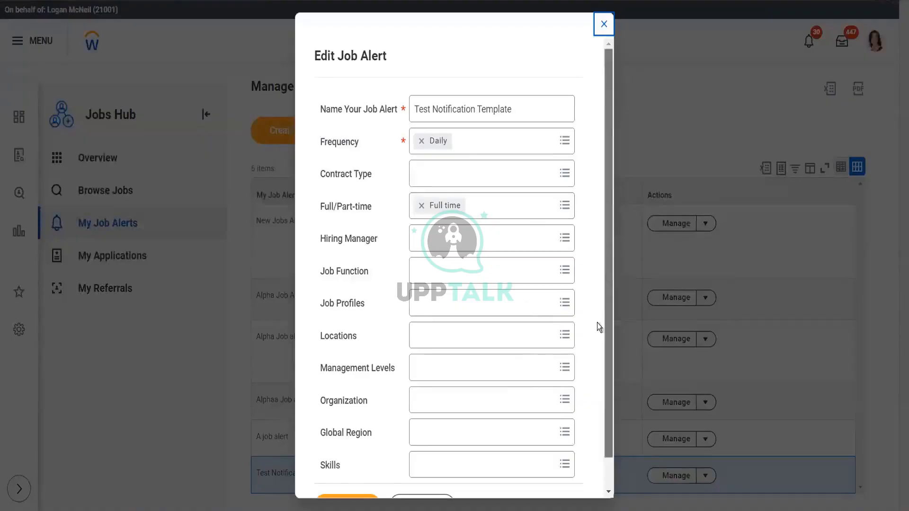
pyautogui.scroll(-1, 597, 323)
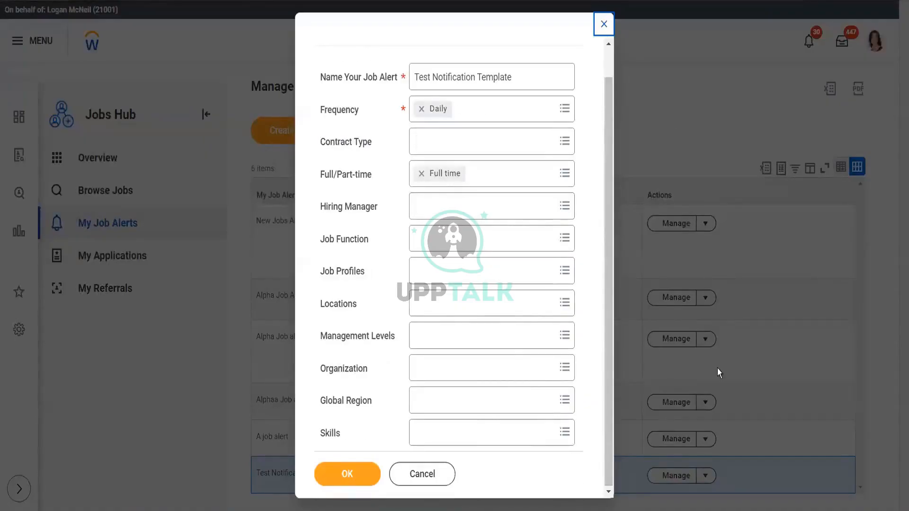
pyautogui.click(694, 379)
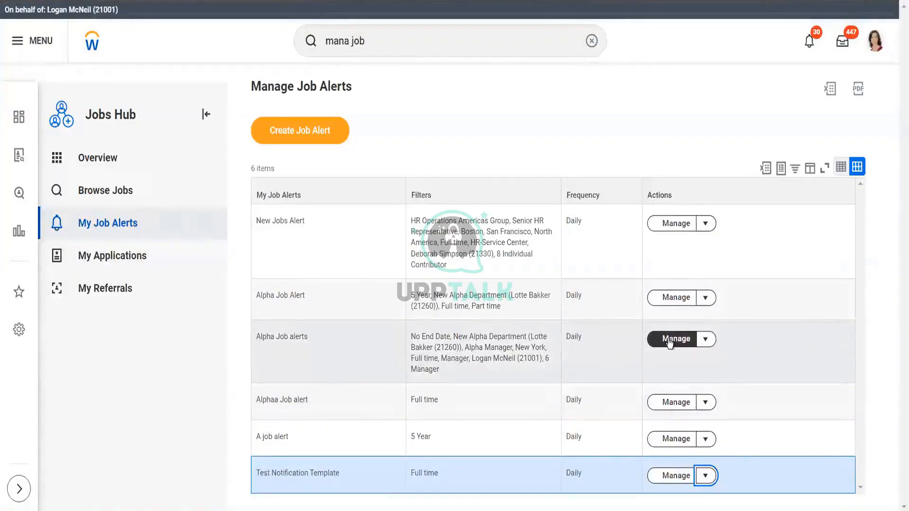
# - Open the Alpha Job alerts job alert for editing, review its filters, and cancel
pyautogui.click(669, 340)
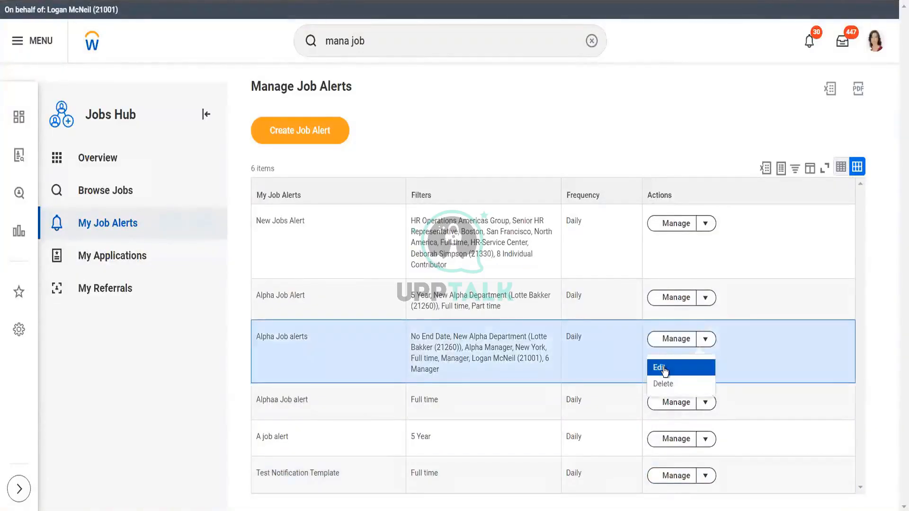
pyautogui.click(664, 369)
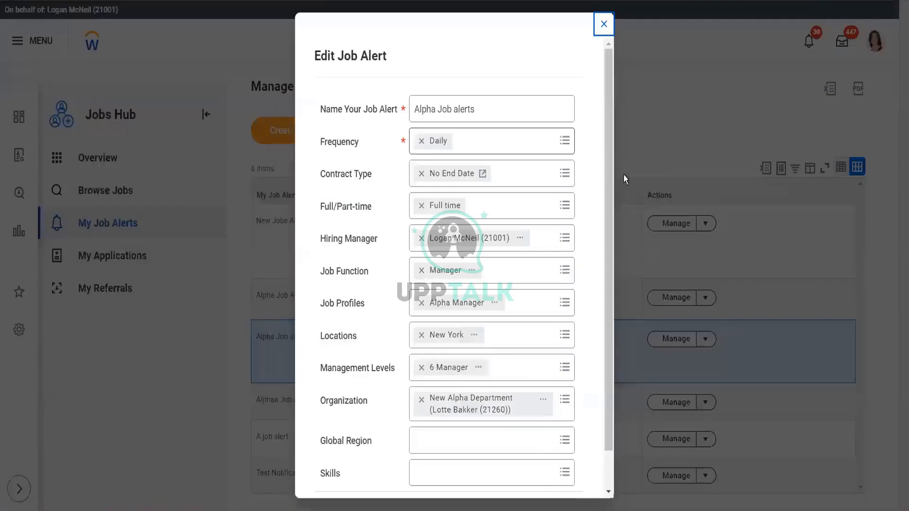
pyautogui.scroll(-2, 606, 240)
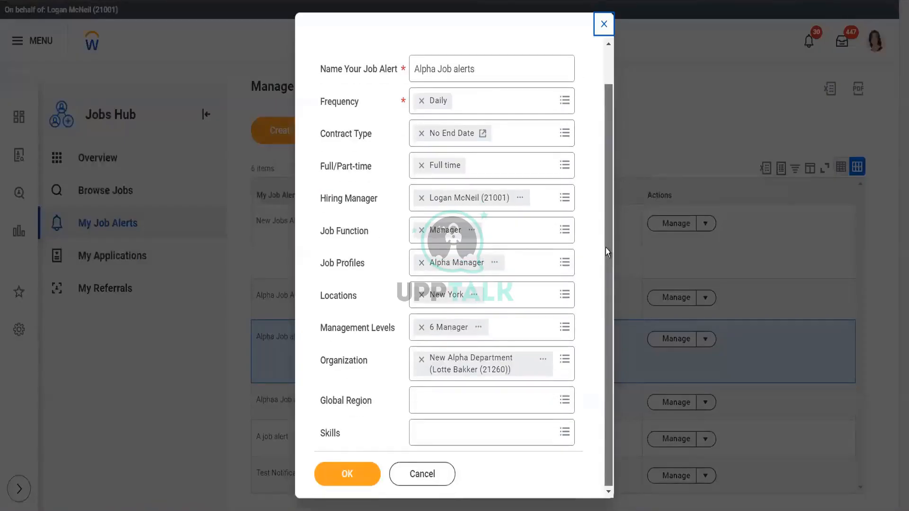
pyautogui.scroll(2, 582, 199)
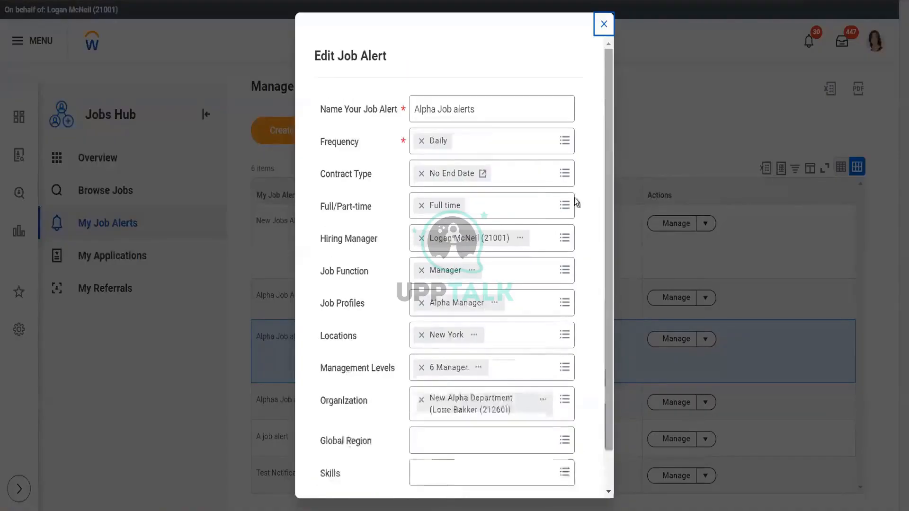
pyautogui.scroll(-2, 601, 352)
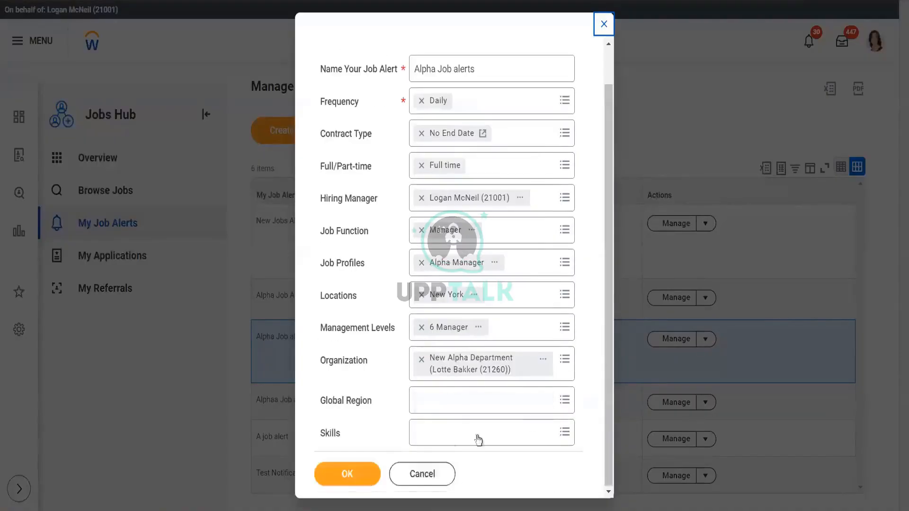
pyautogui.click(423, 474)
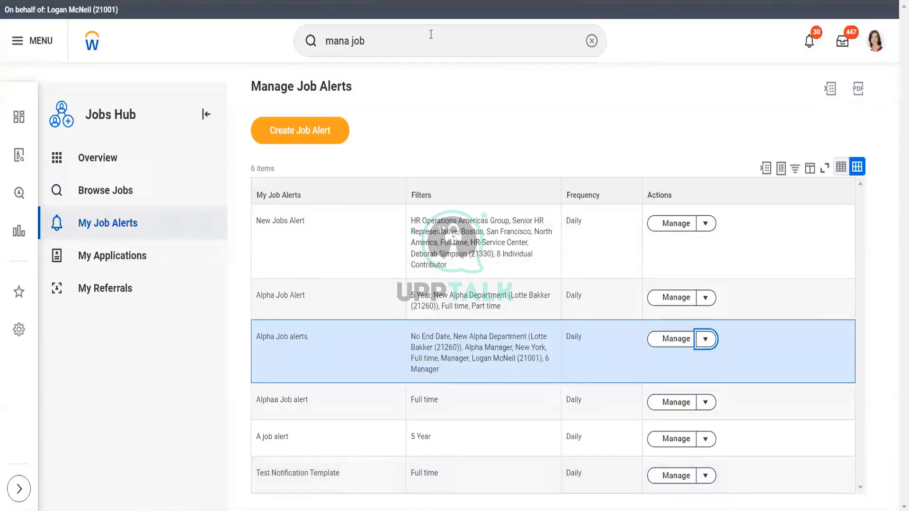
# - Search for view cust repo, open View Custom Report, and open the Job Evaluation Scores custom report
pyautogui.click(431, 34)
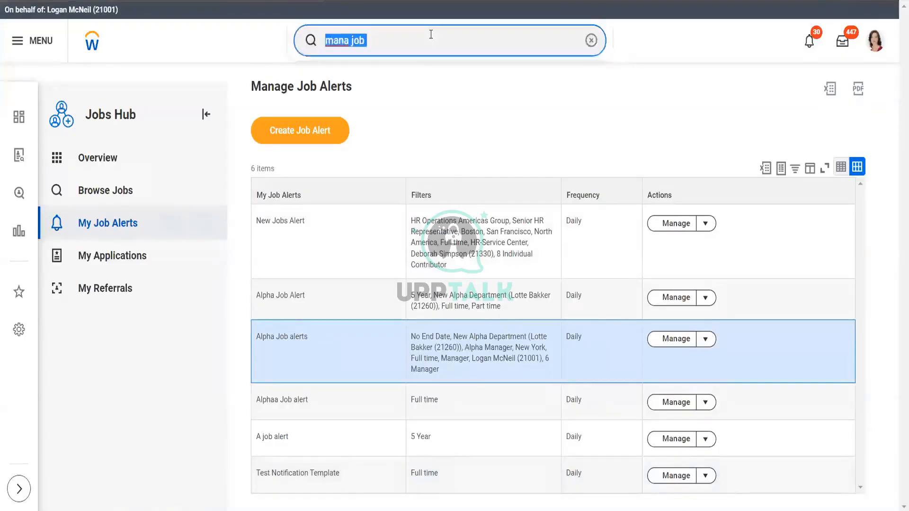
pyautogui.write('view cust')
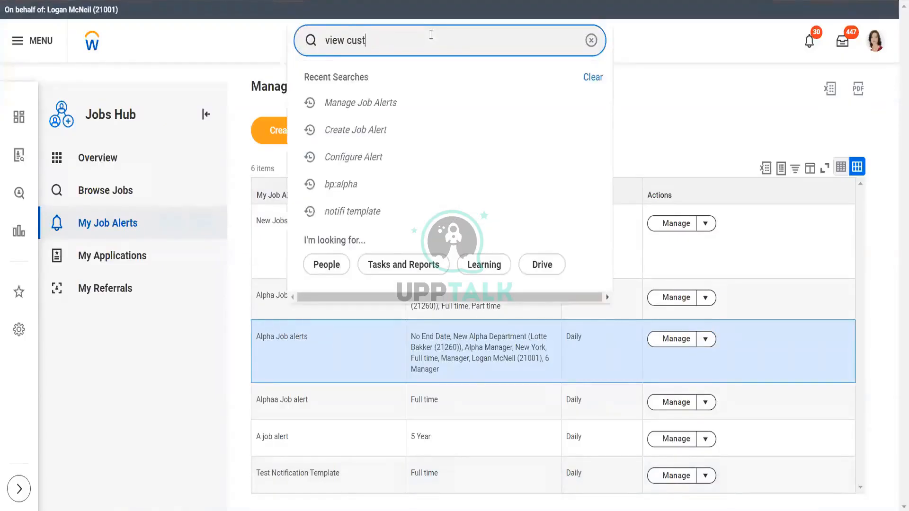
pyautogui.write(' repo')
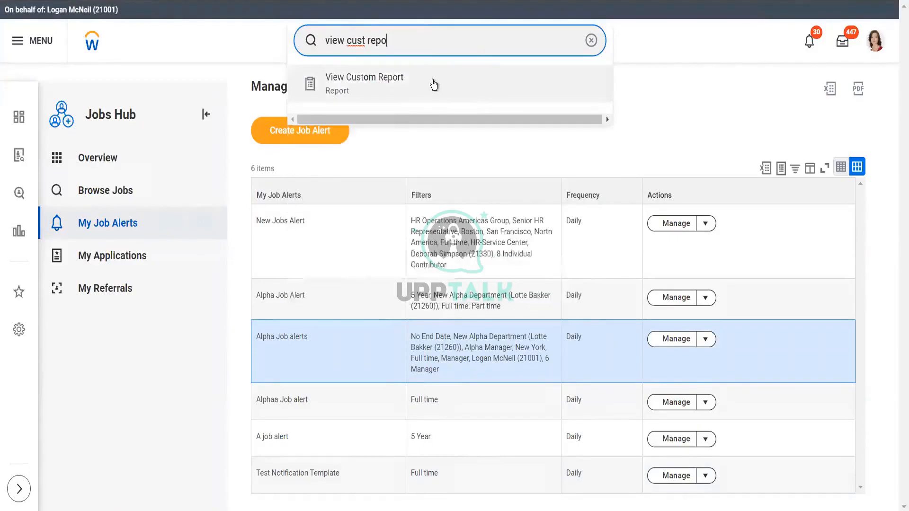
pyautogui.click(435, 85)
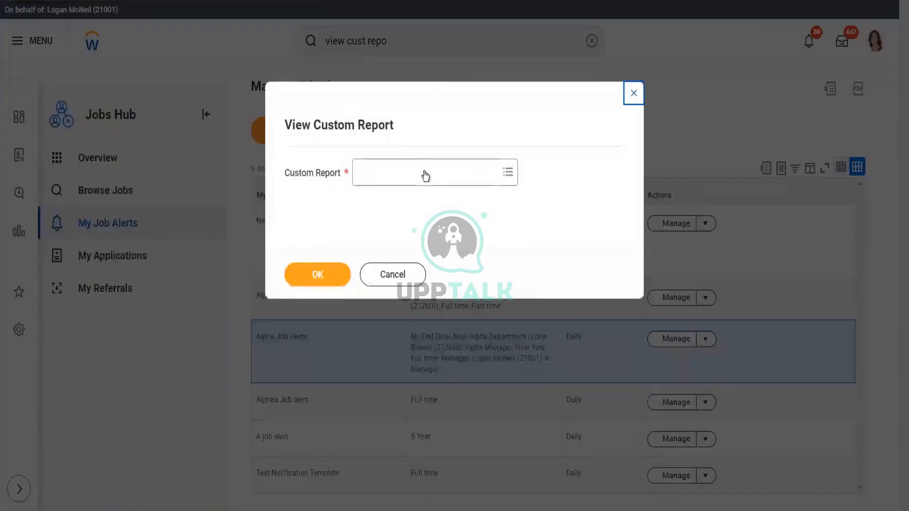
pyautogui.click(425, 174)
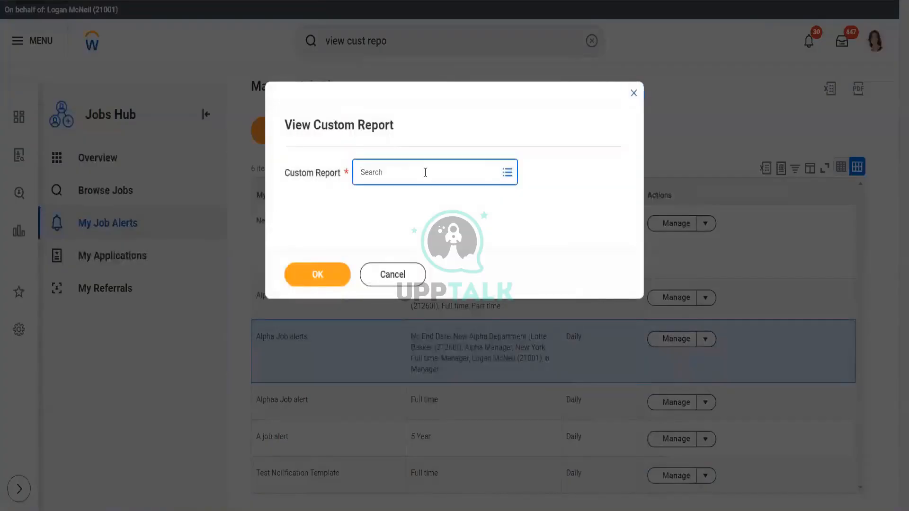
pyautogui.write('job')
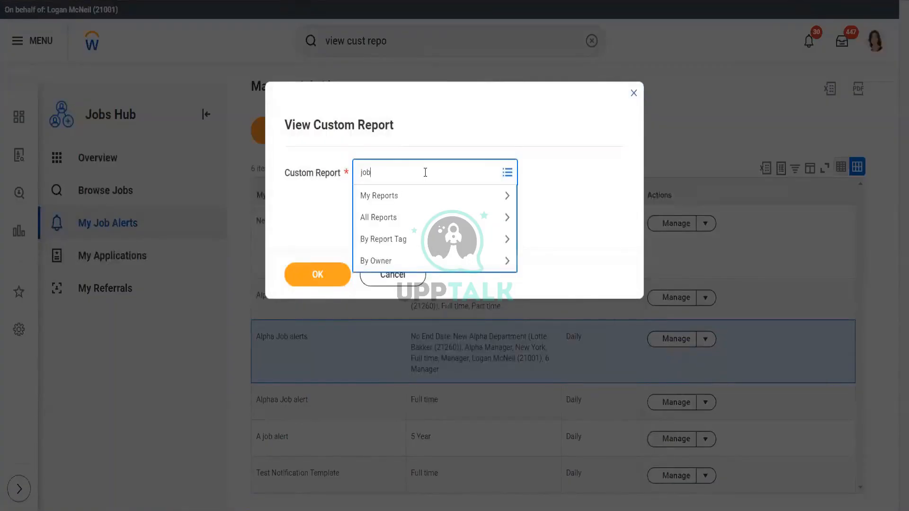
pyautogui.press('Return')
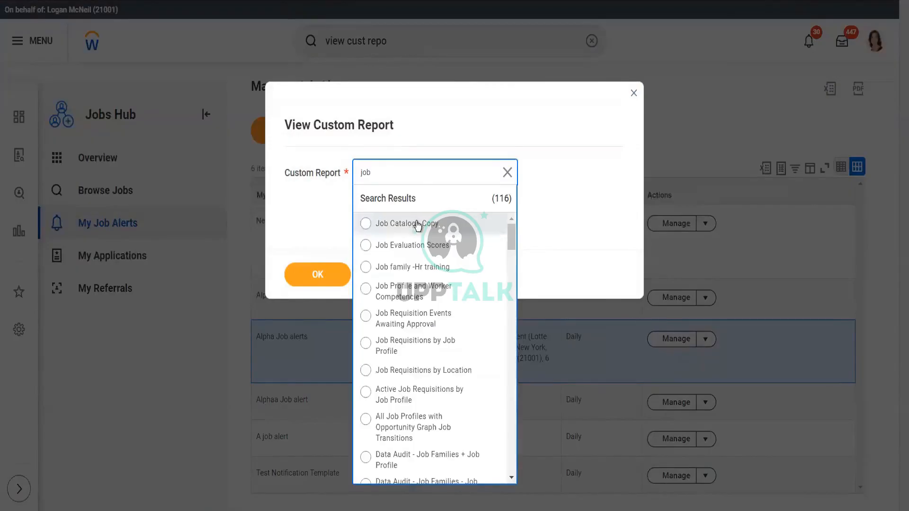
pyautogui.click(422, 252)
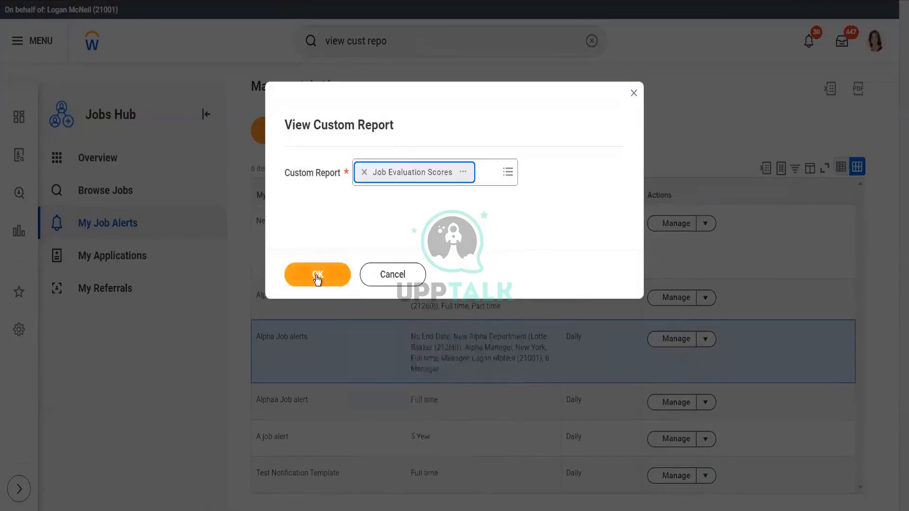
pyautogui.click(316, 276)
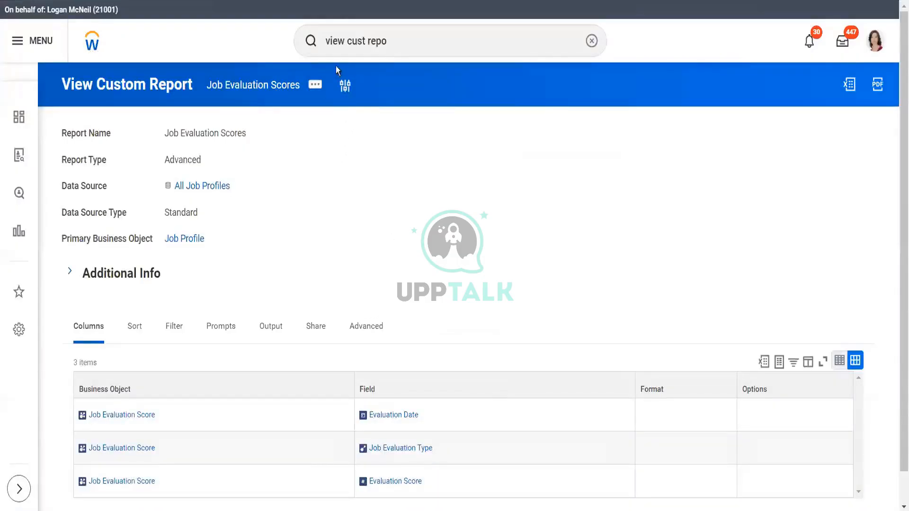
# - Browse the Job Evaluation Scores report's related actions, open Manage Layouts, and cancel
pyautogui.click(314, 88)
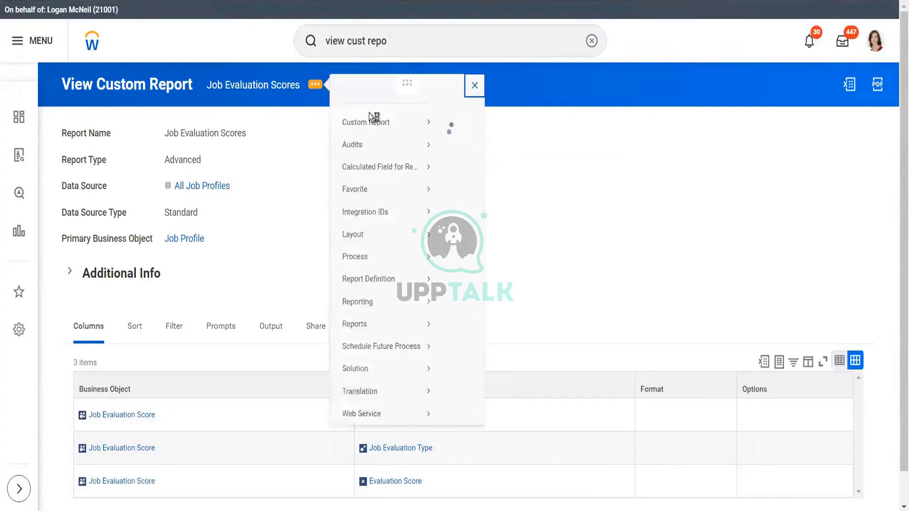
pyautogui.moveTo(384, 136)
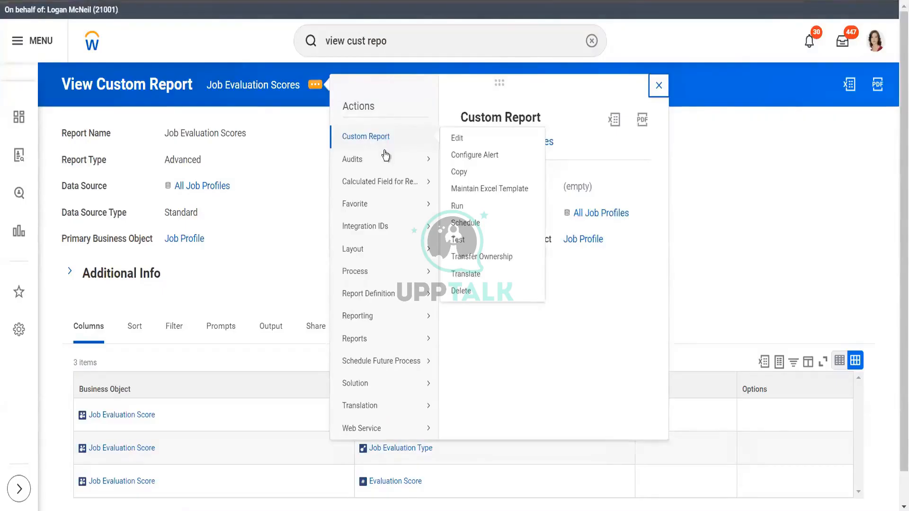
pyautogui.moveTo(387, 184)
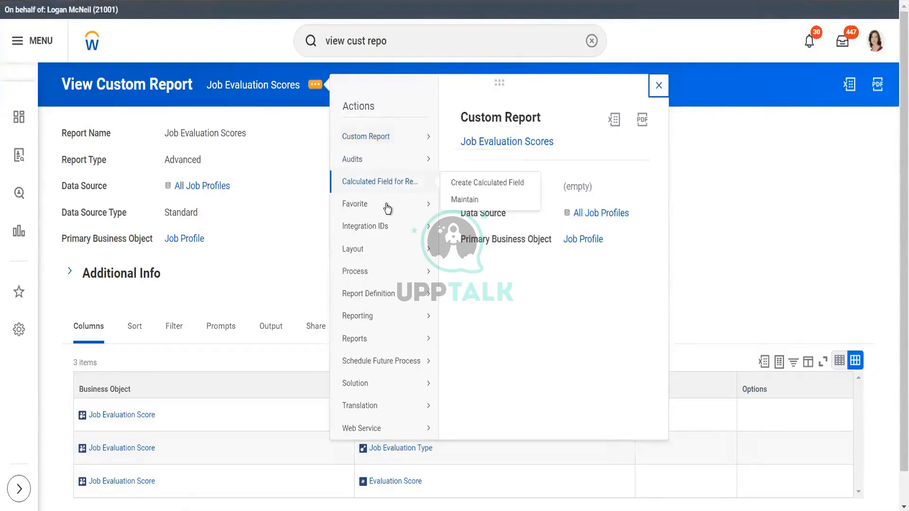
pyautogui.moveTo(388, 256)
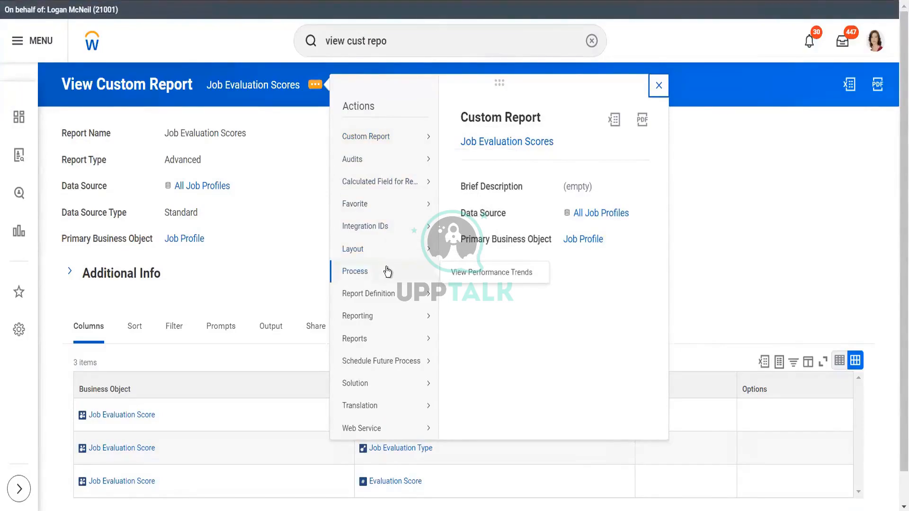
pyautogui.moveTo(388, 295)
pyautogui.moveTo(387, 317)
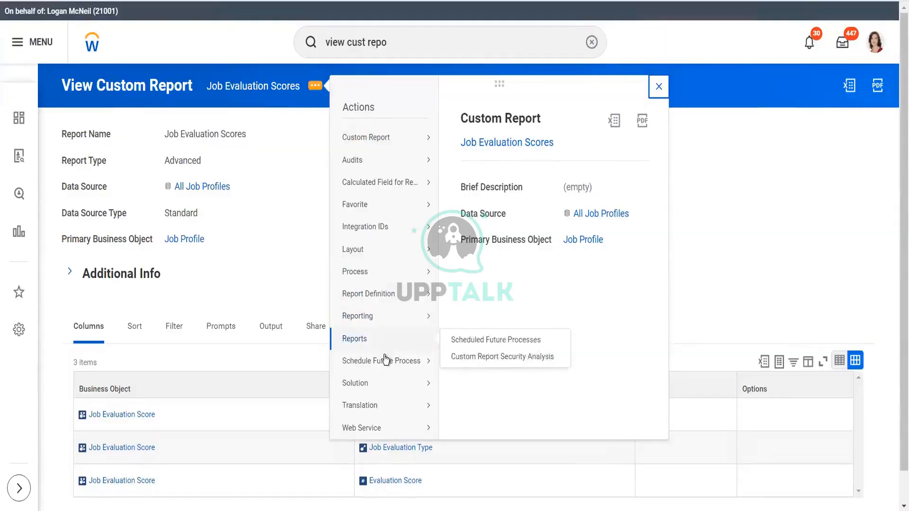
pyautogui.moveTo(382, 361)
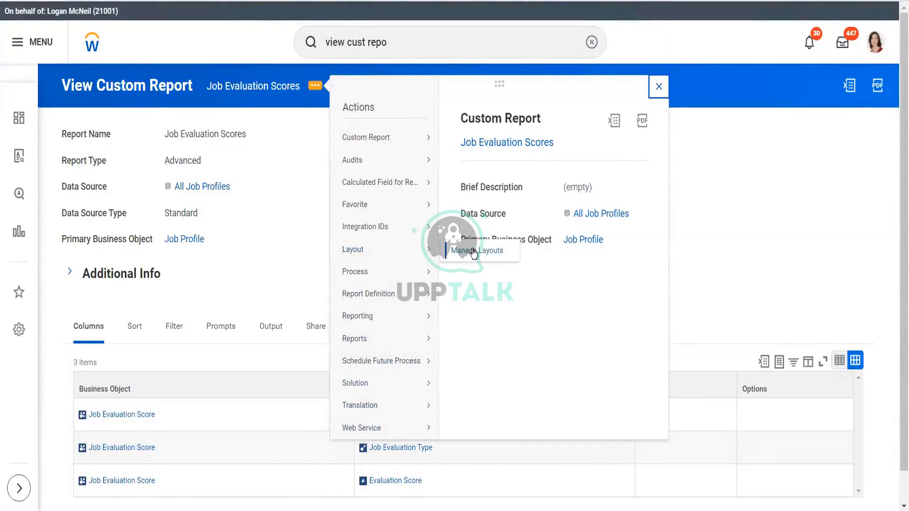
pyautogui.click(473, 251)
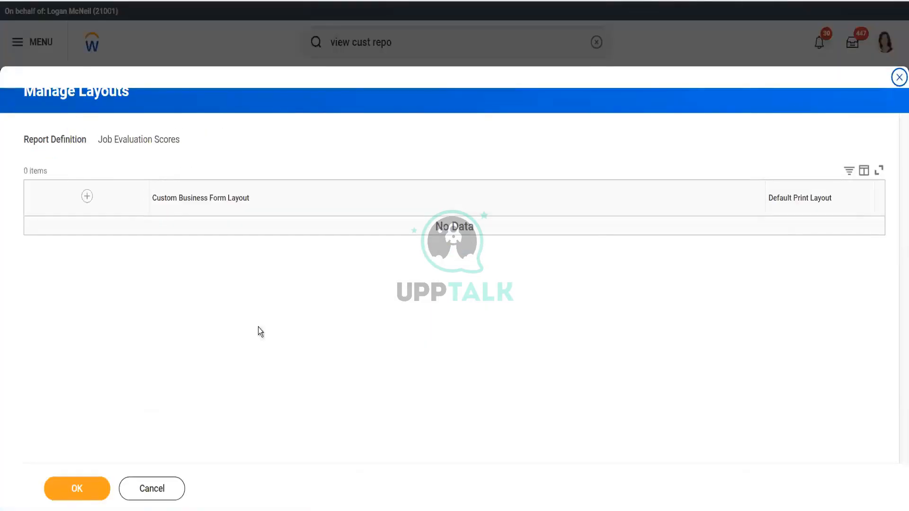
pyautogui.click(151, 489)
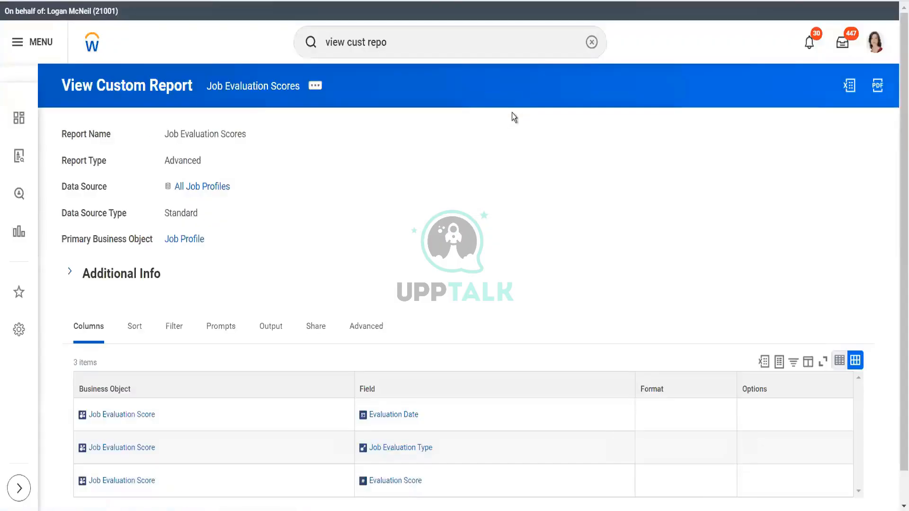
# - Search for creat job aler, open the Create Job Alert task, review its fields, and close it
pyautogui.tripleClick(448, 44)
pyautogui.press('BackSpace')
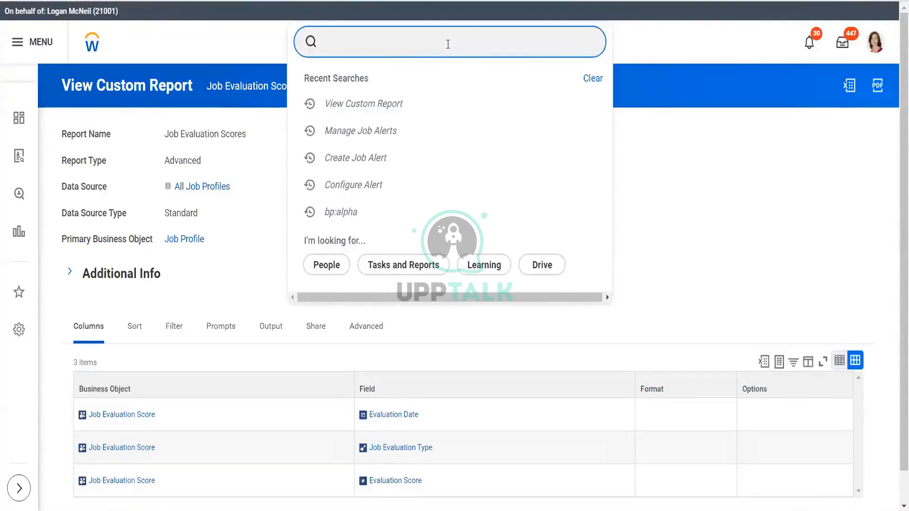
pyautogui.write('creat job aler')
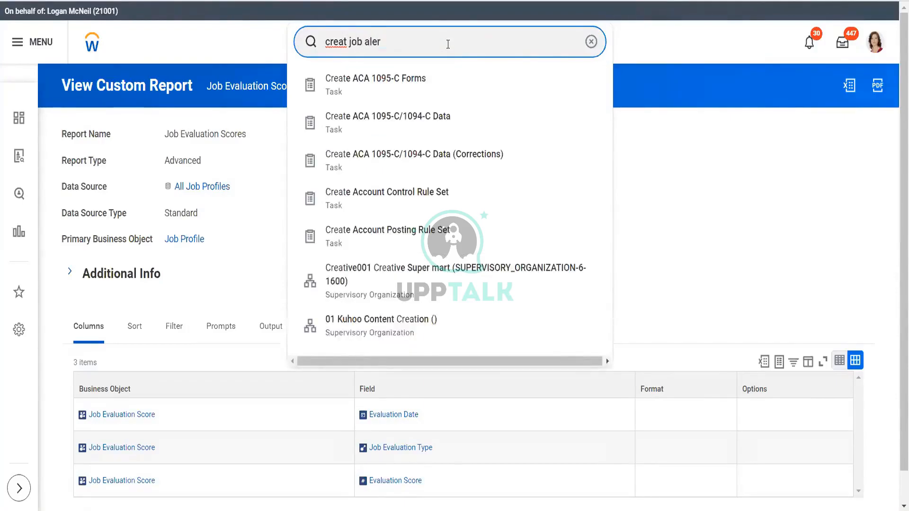
pyautogui.click(394, 84)
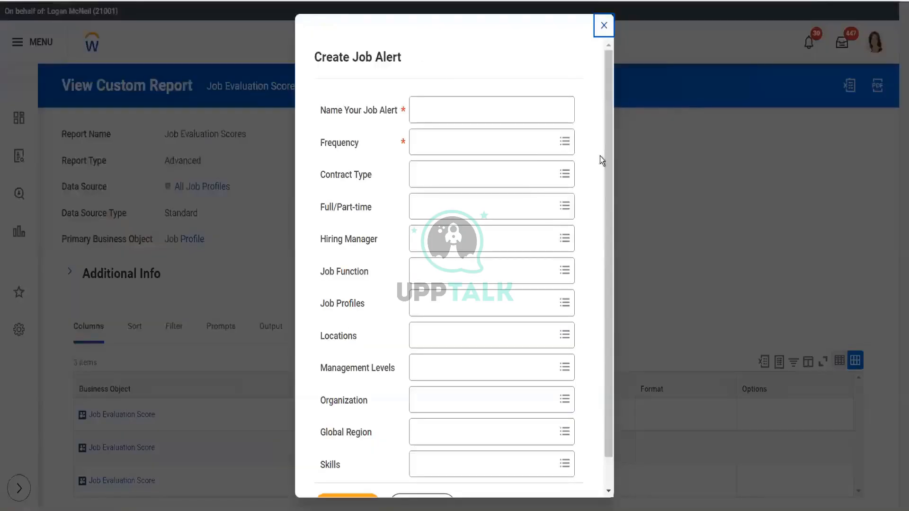
pyautogui.scroll(-2, 602, 190)
pyautogui.scroll(2, 607, 114)
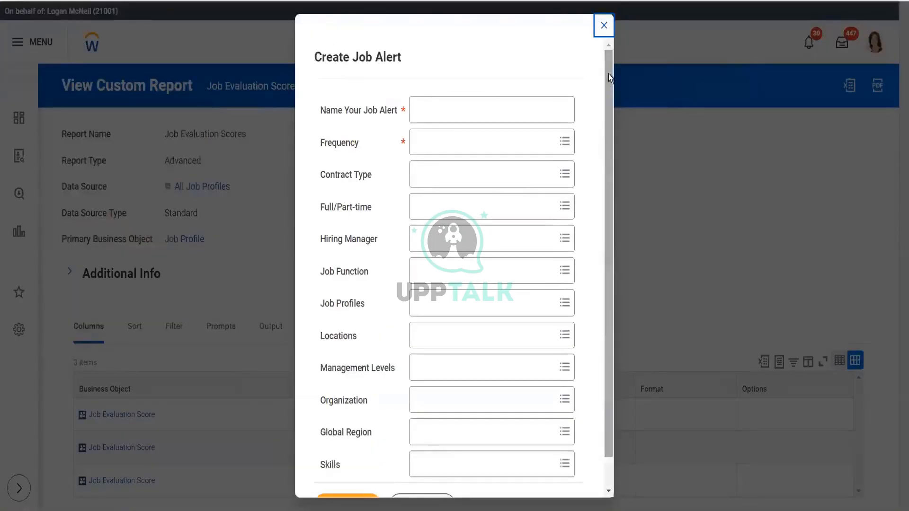
pyautogui.click(604, 31)
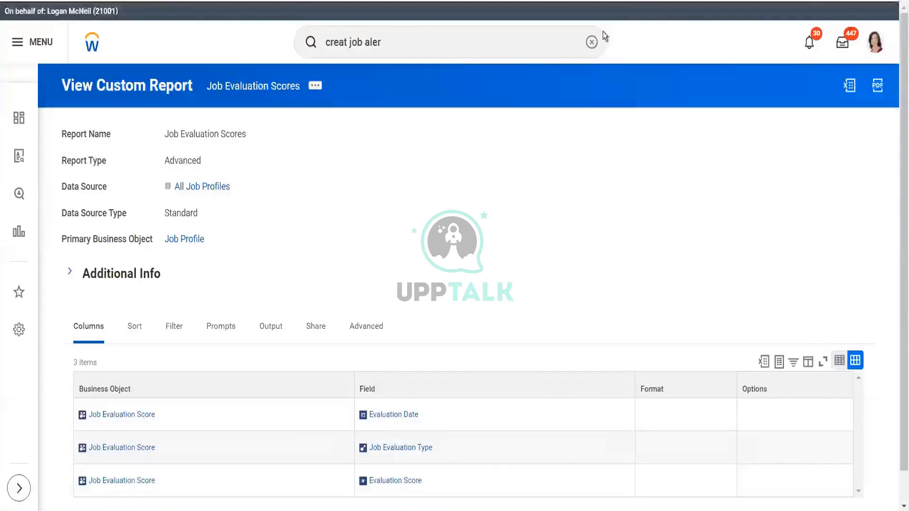
# - Search for notifi template and open the Notification Template business object
pyautogui.click(421, 41)
pyautogui.press('BackSpace')
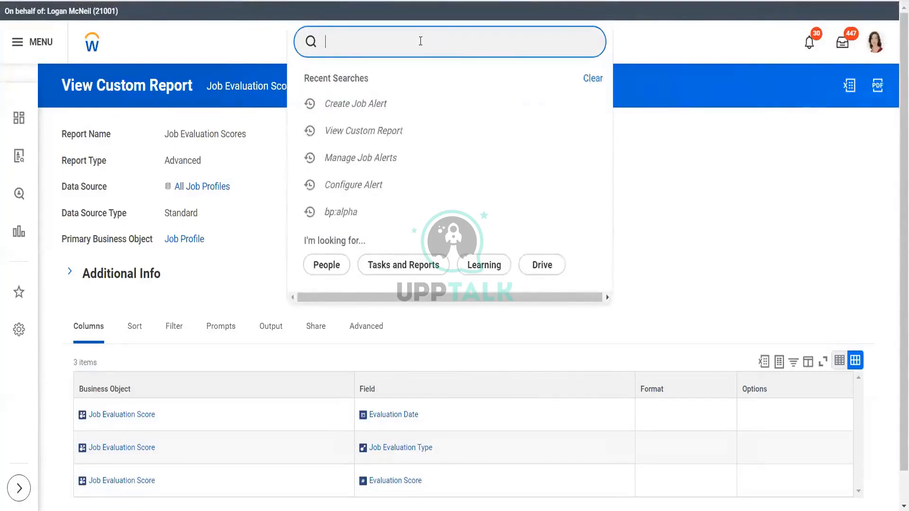
pyautogui.write('notifi')
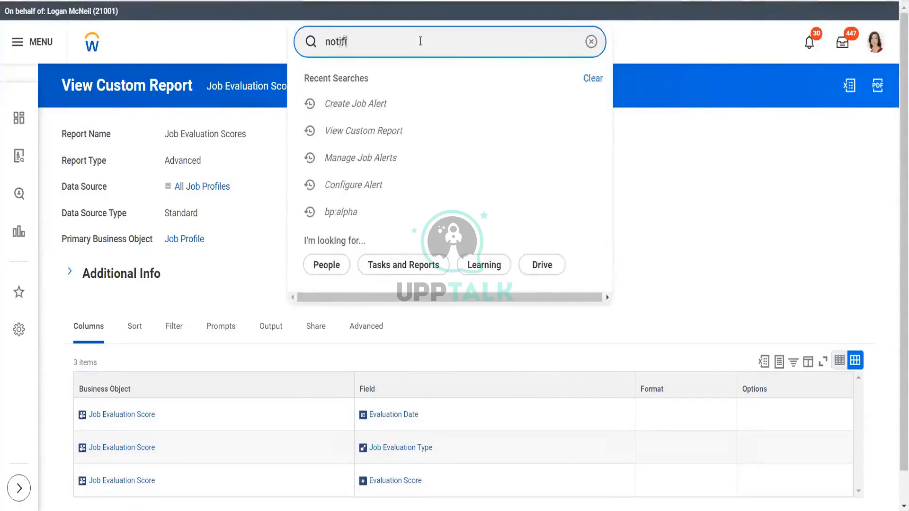
pyautogui.write(' templat')
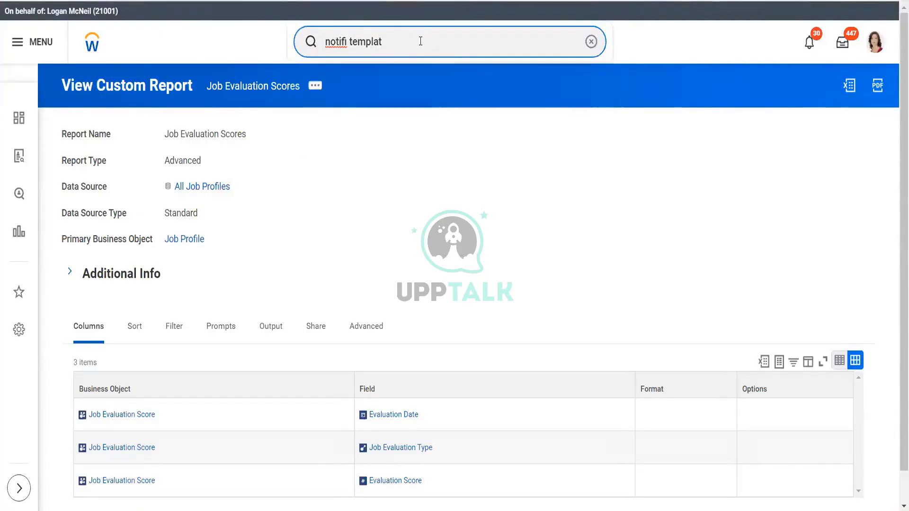
pyautogui.write('e')
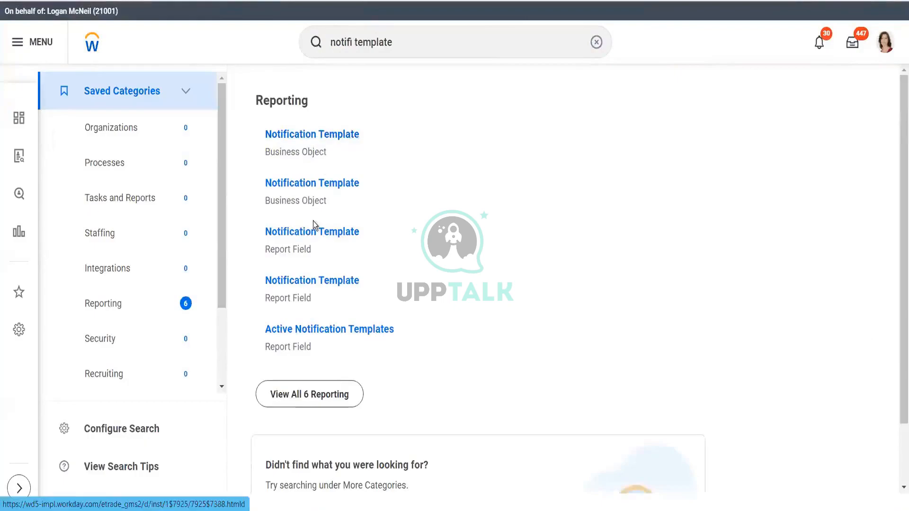
pyautogui.click(317, 137)
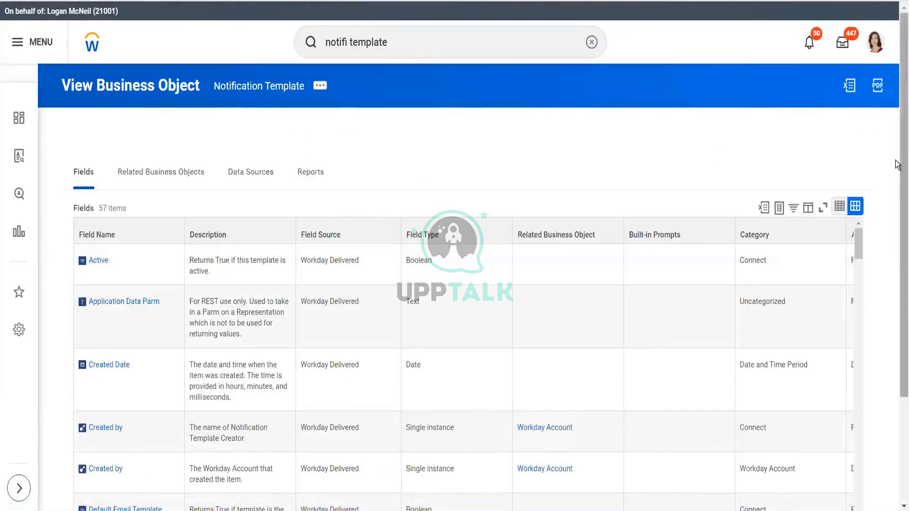
# - Return to the notifi template search results and expand More Categories to browse the search categories
pyautogui.moveTo(903, 163); pyautogui.dragTo(891, 29)
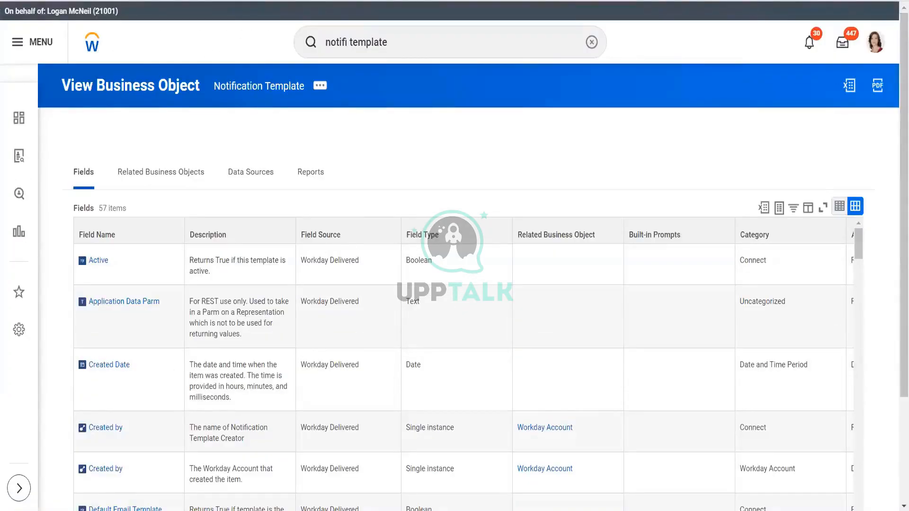
pyautogui.hotkey('alt', 'Left')
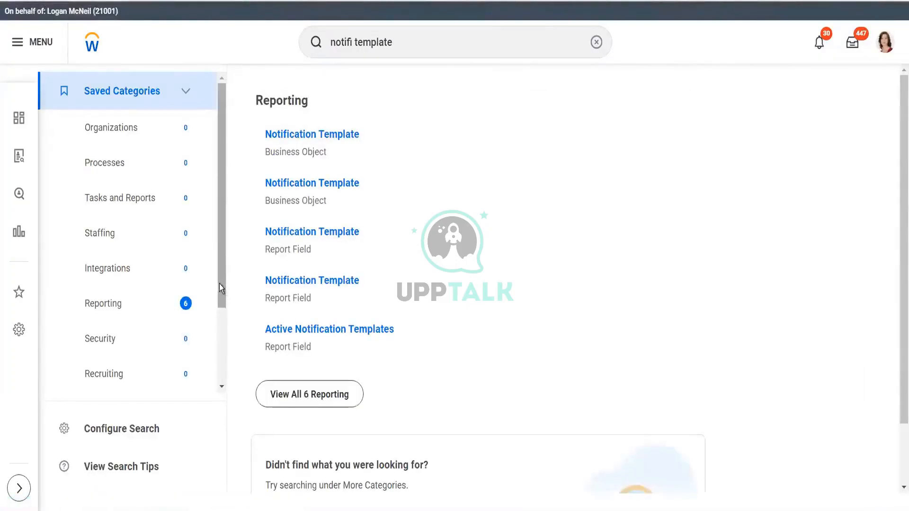
pyautogui.moveTo(220, 288); pyautogui.dragTo(211, 396)
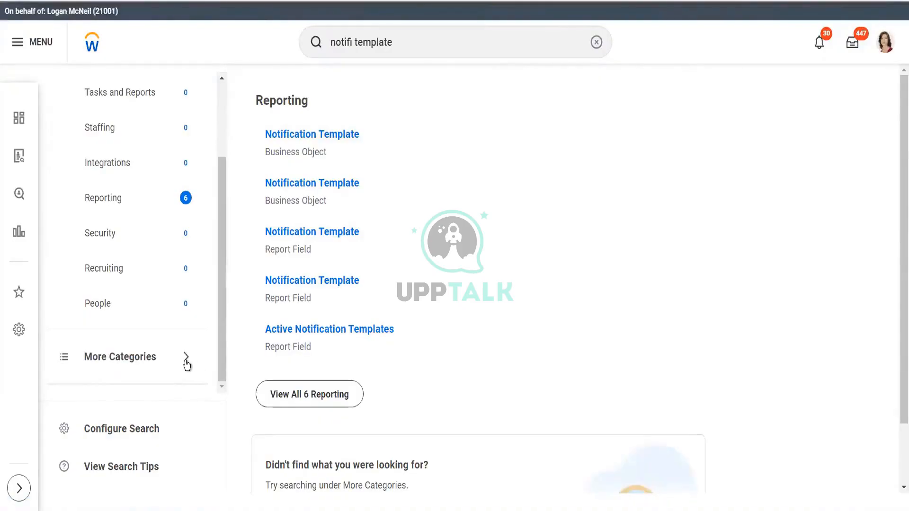
pyautogui.click(186, 360)
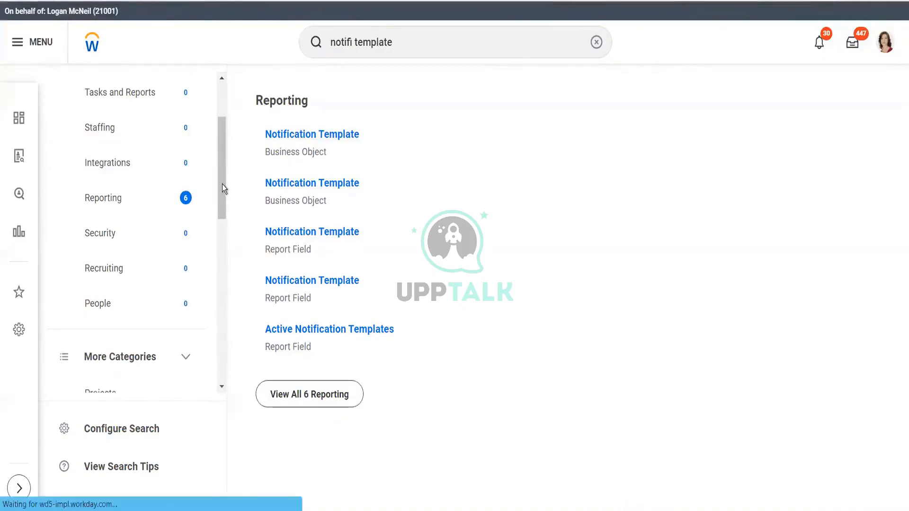
pyautogui.moveTo(223, 188); pyautogui.dragTo(218, 370)
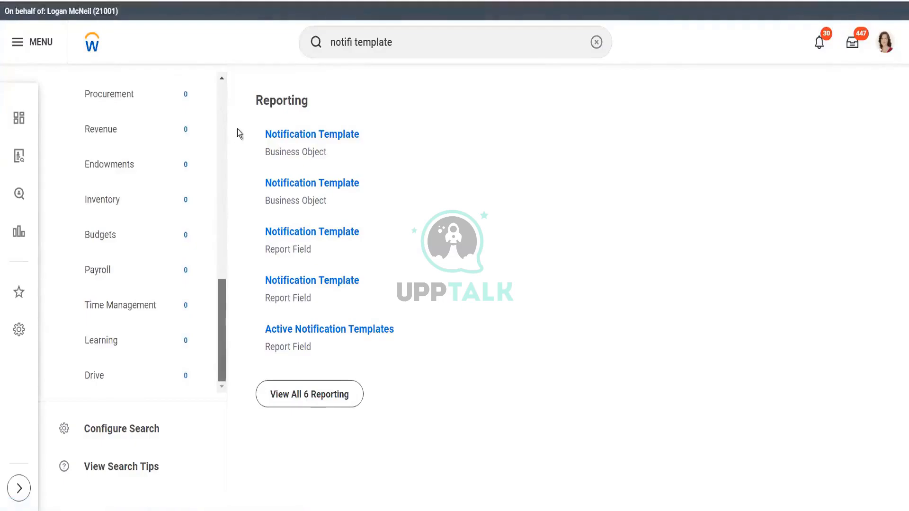
# - Search for notification templ and view all six Reporting results for it
pyautogui.click(437, 40)
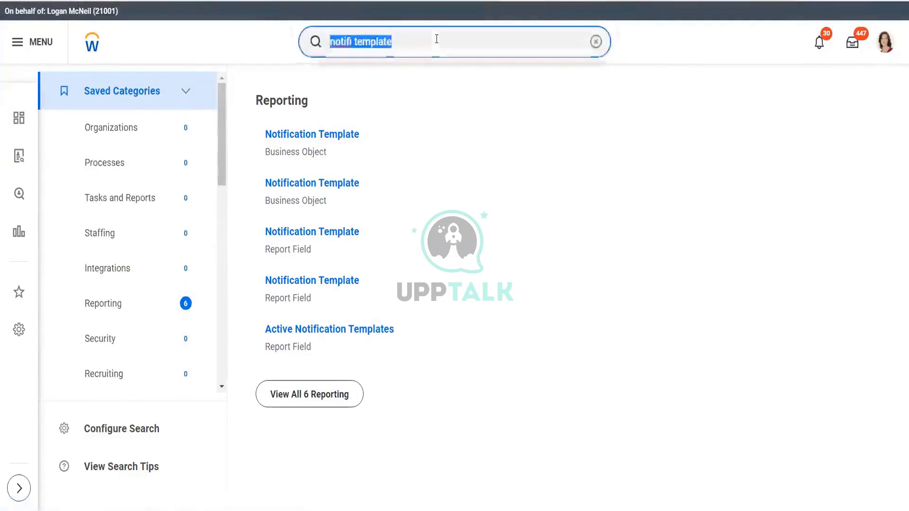
pyautogui.press('BackSpace')
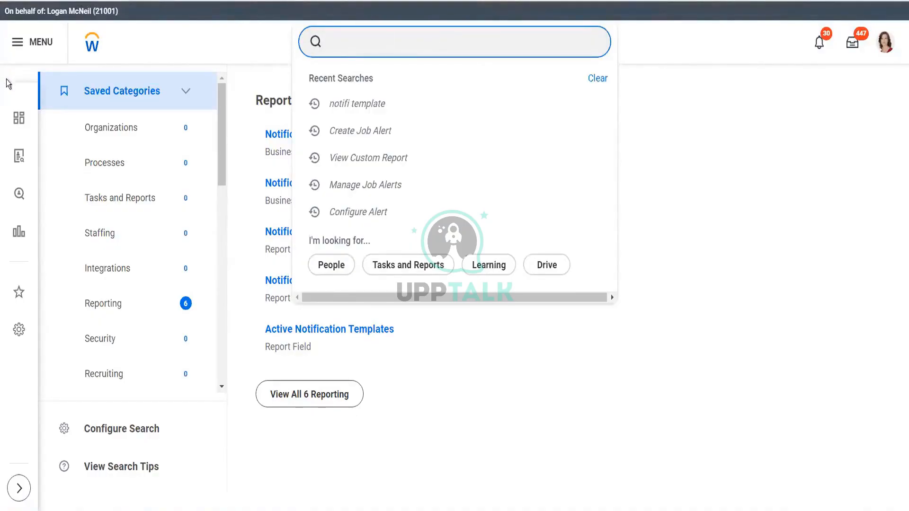
pyautogui.click(884, 42)
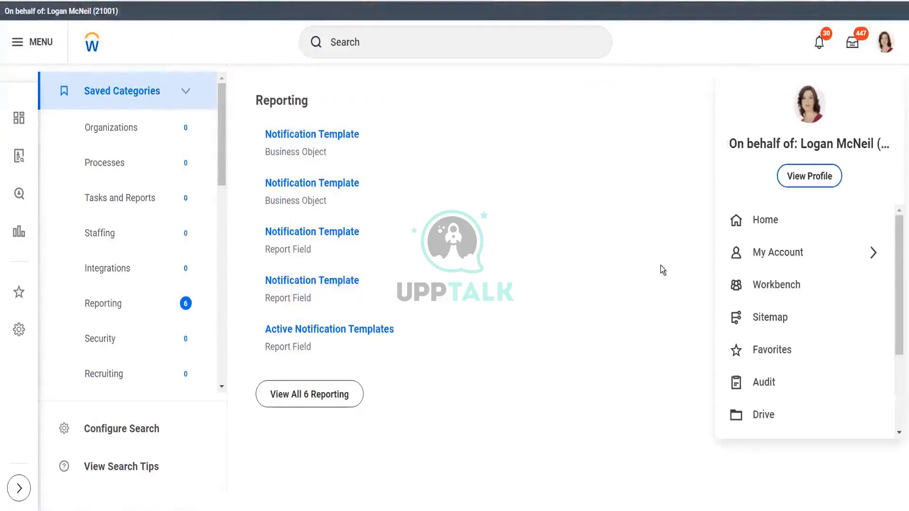
pyautogui.click(624, 191)
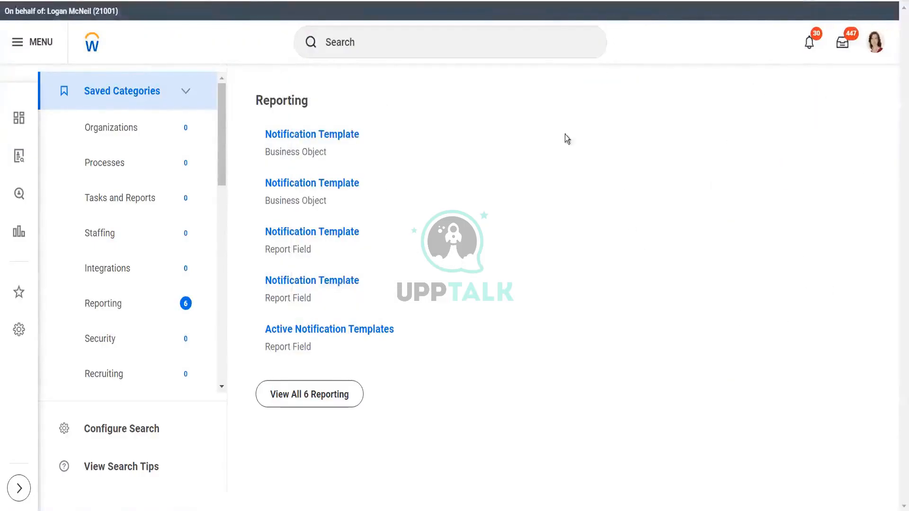
pyautogui.click(413, 37)
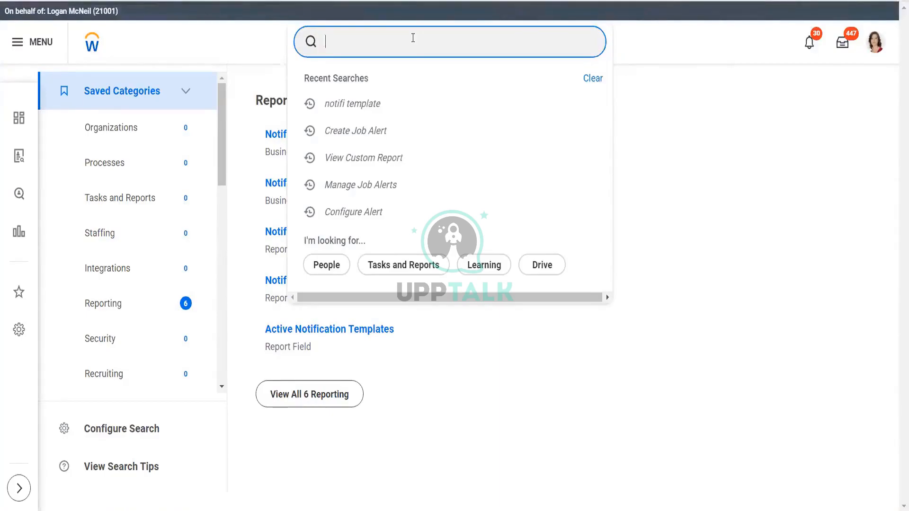
pyautogui.write('notific')
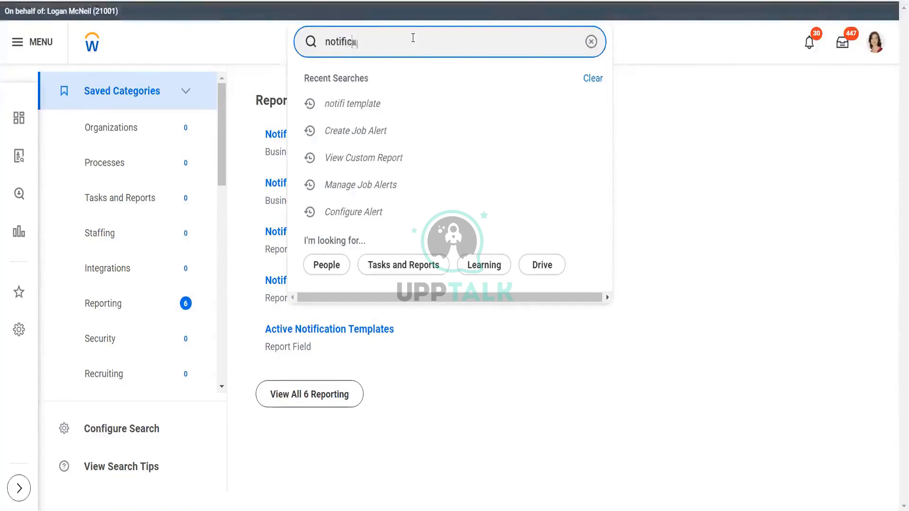
pyautogui.write('ation templ')
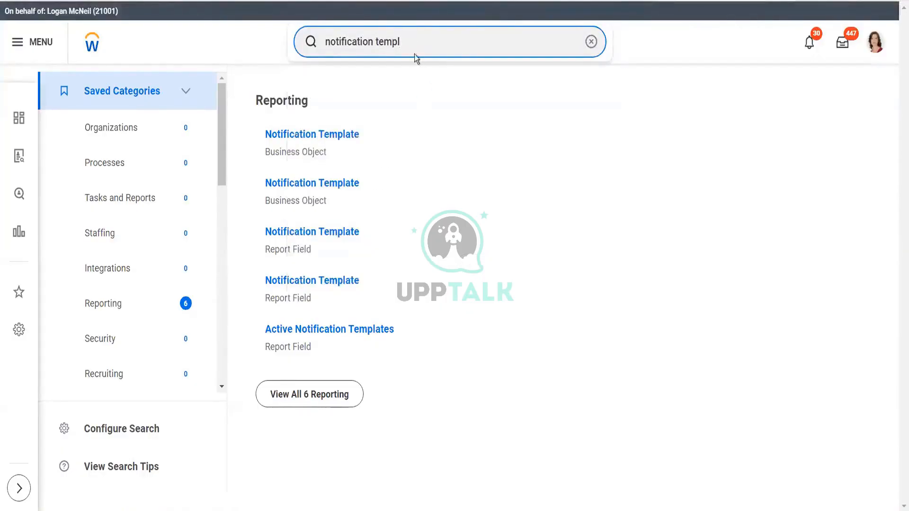
pyautogui.click(334, 399)
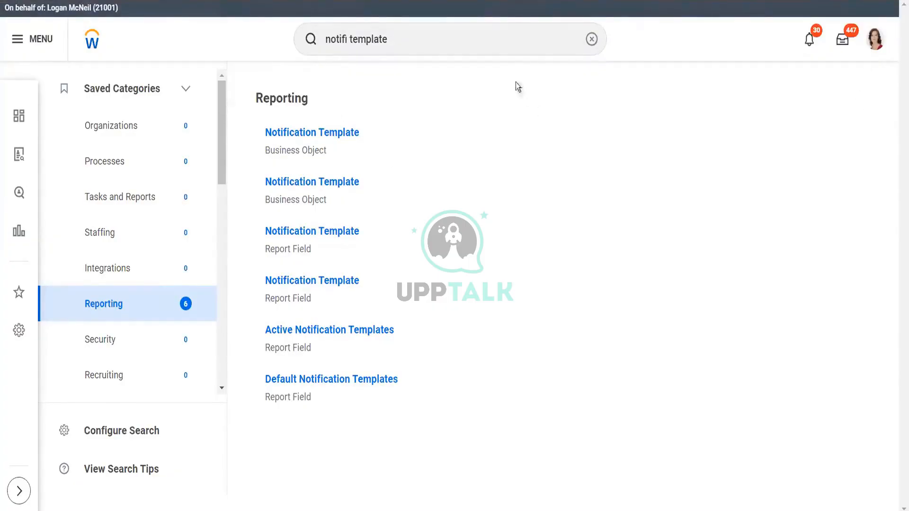
# - Search for create campaig, open the Create Campaign task and expand its Type options
pyautogui.tripleClick(472, 36)
pyautogui.write('cr')
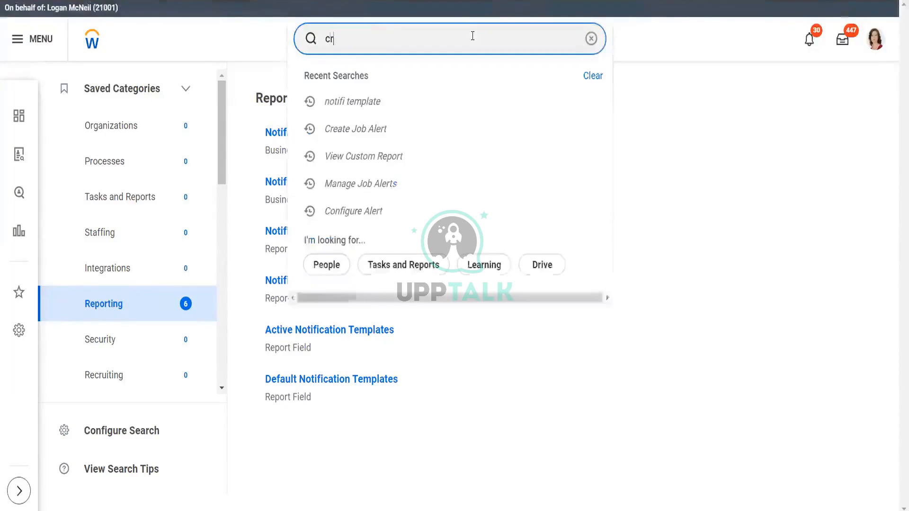
pyautogui.write('aete')
pyautogui.press('BackSpace')
pyautogui.press('BackSpace')
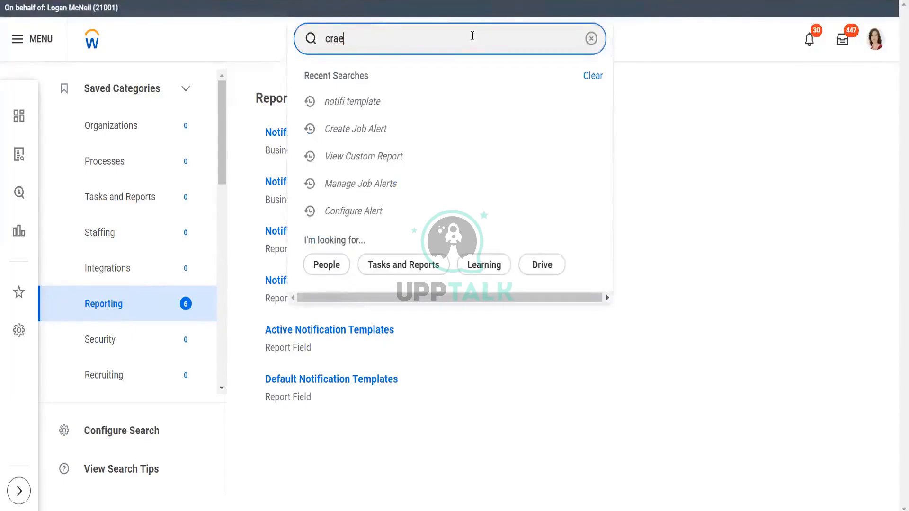
pyautogui.press('BackSpace')
pyautogui.press('BackSpace')
pyautogui.write('eate')
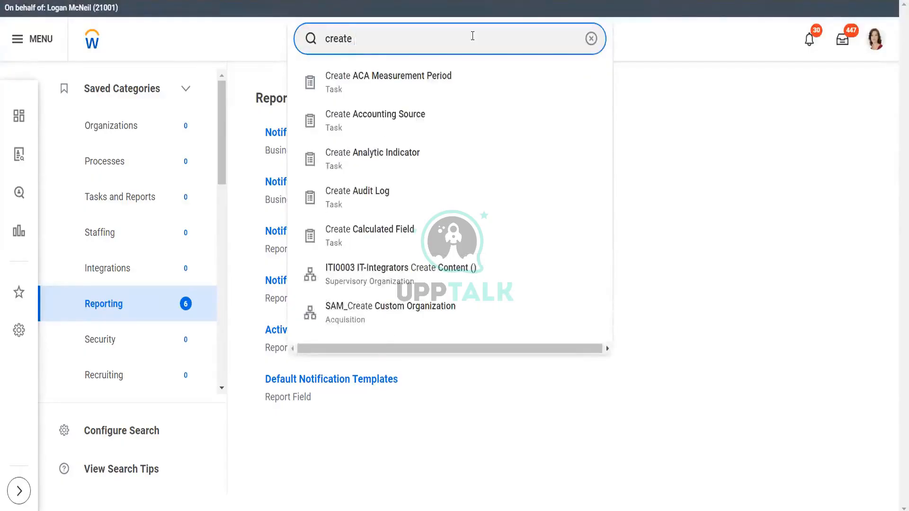
pyautogui.write('campai')
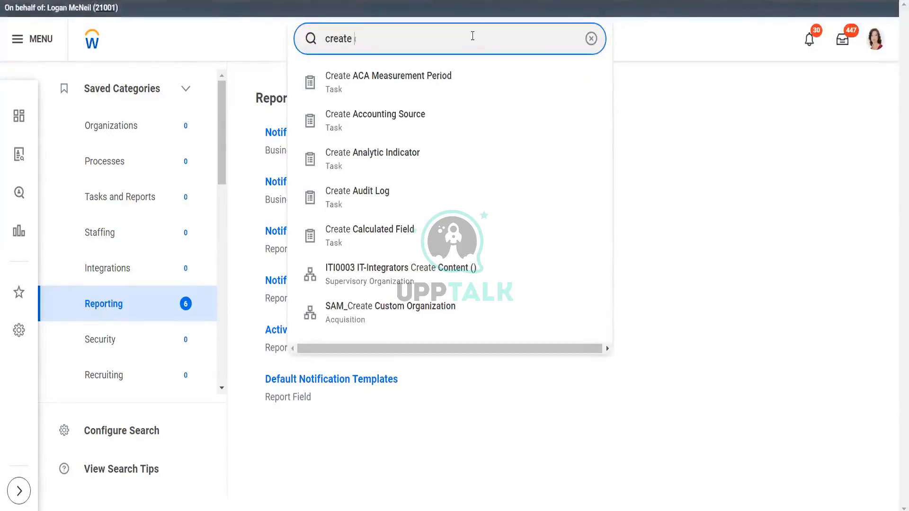
pyautogui.write('g')
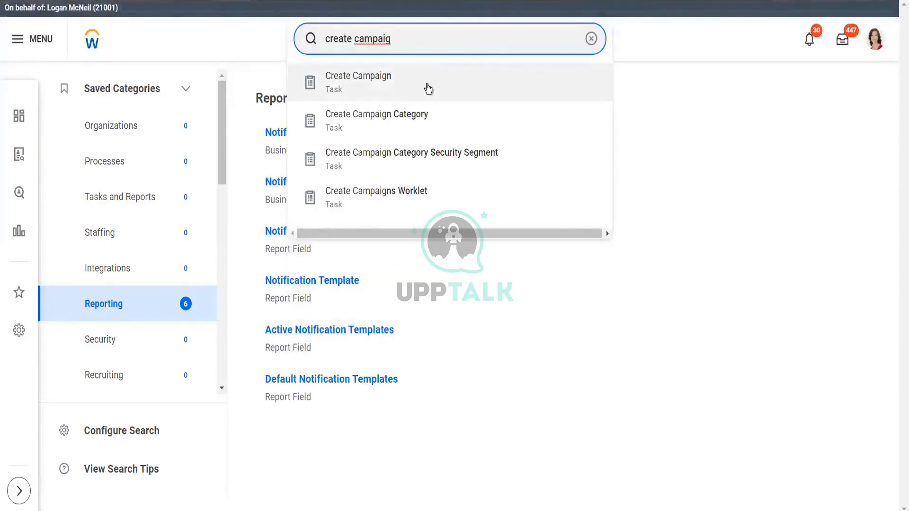
pyautogui.click(428, 89)
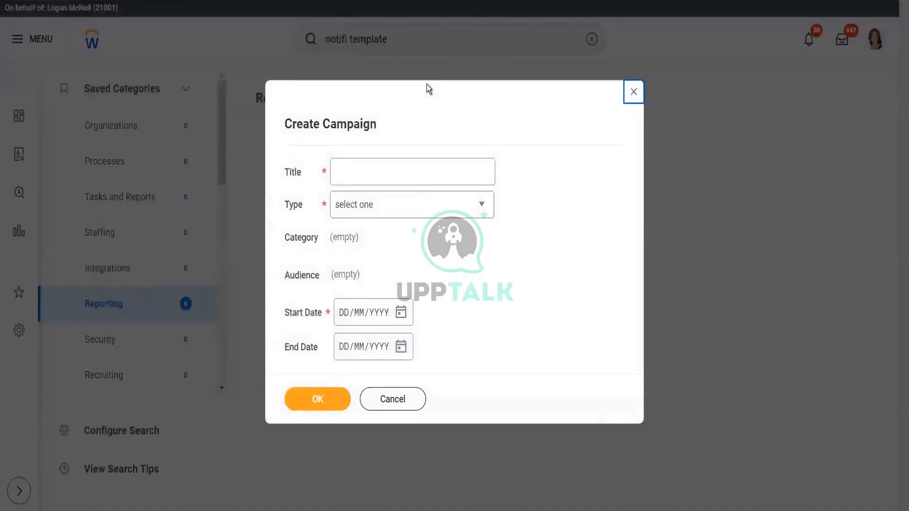
pyautogui.click(412, 207)
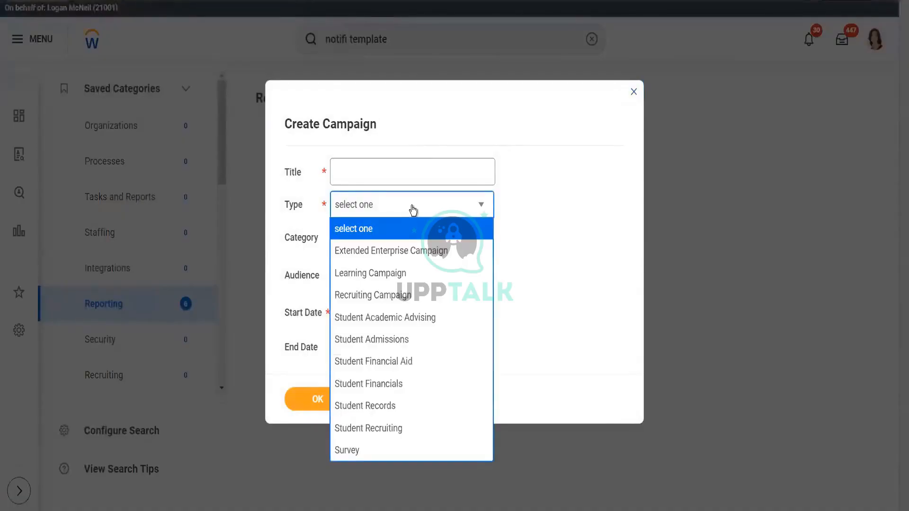
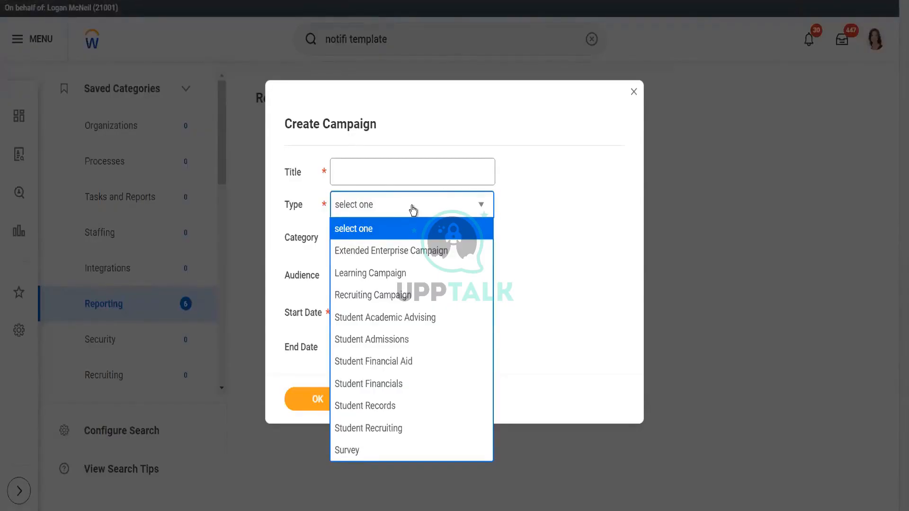
# - Title the new campaign Test_Alpha and set its type to Recruiting Campaign
pyautogui.click(397, 175)
pyautogui.write('Test')
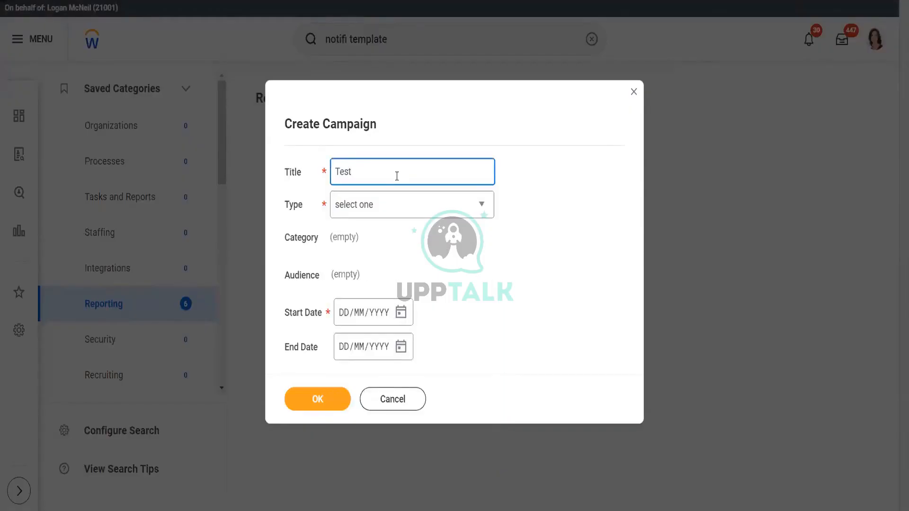
pyautogui.write('_Alpha')
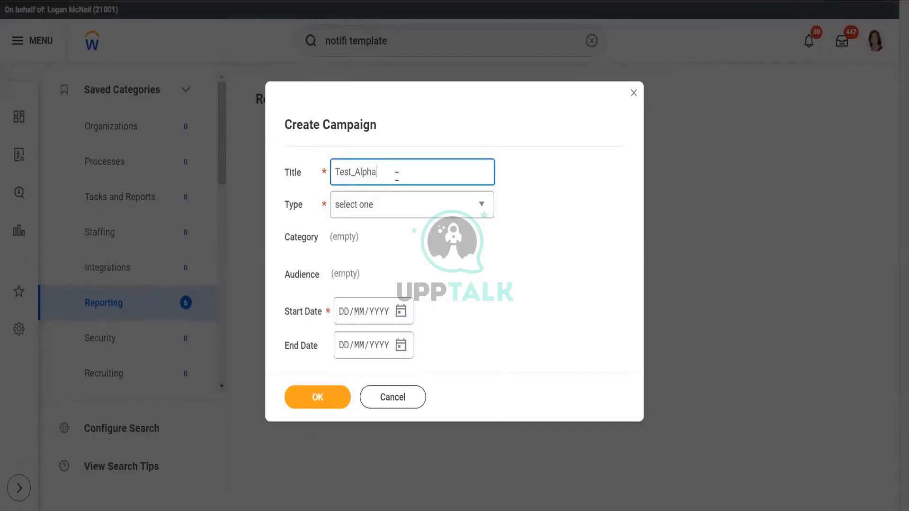
pyautogui.click(405, 211)
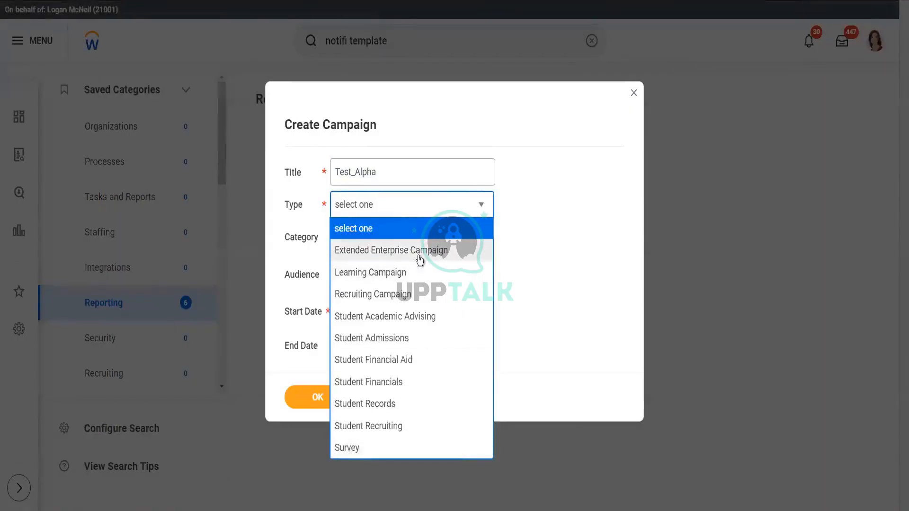
pyautogui.click(402, 296)
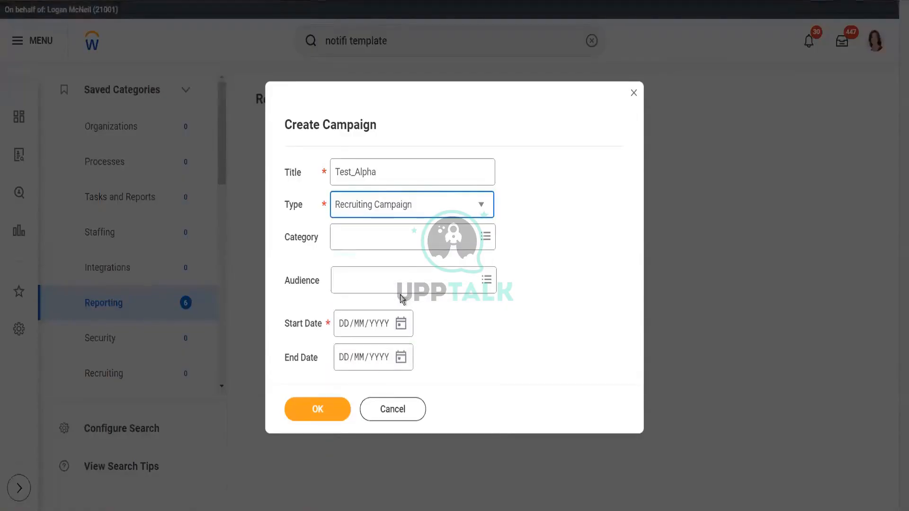
pyautogui.click(389, 242)
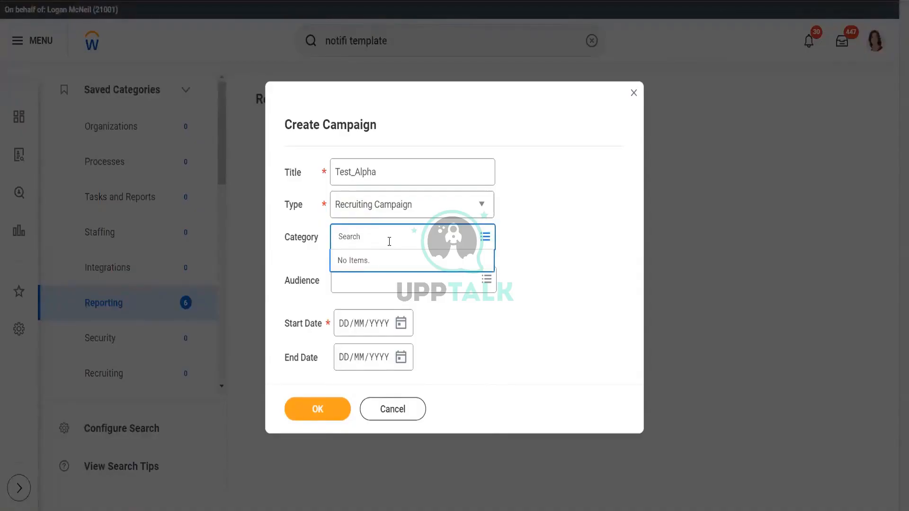
pyautogui.write('requi')
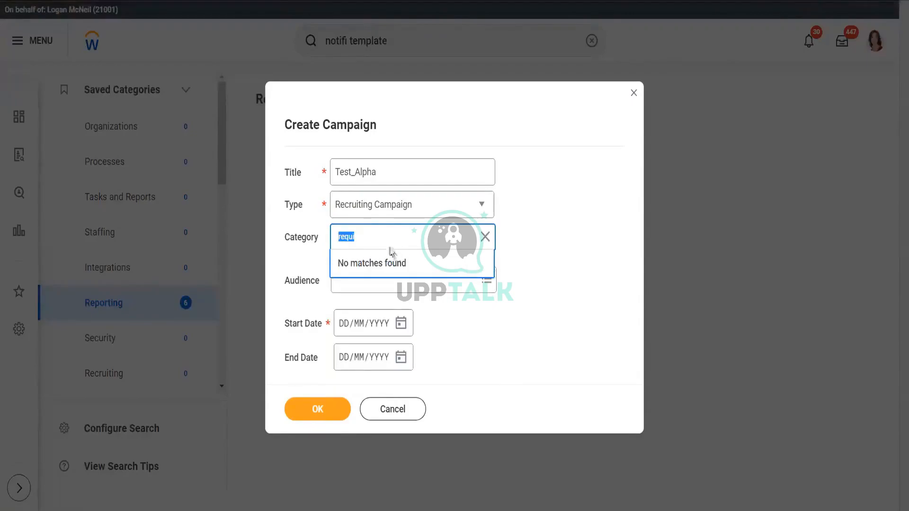
pyautogui.press('BackSpace')
# - Start creating a new audience for the campaign and set the audience type to Candidate Pool
pyautogui.click(490, 285)
pyautogui.click(490, 286)
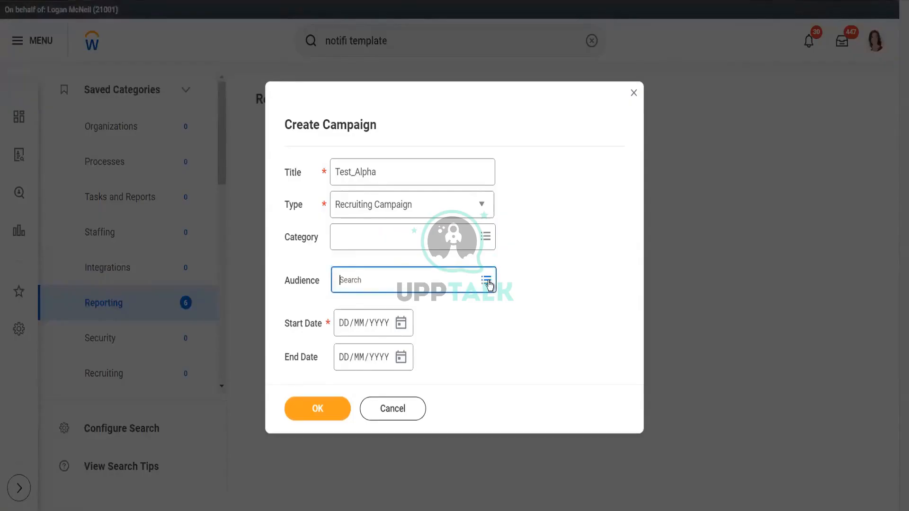
pyautogui.click(487, 282)
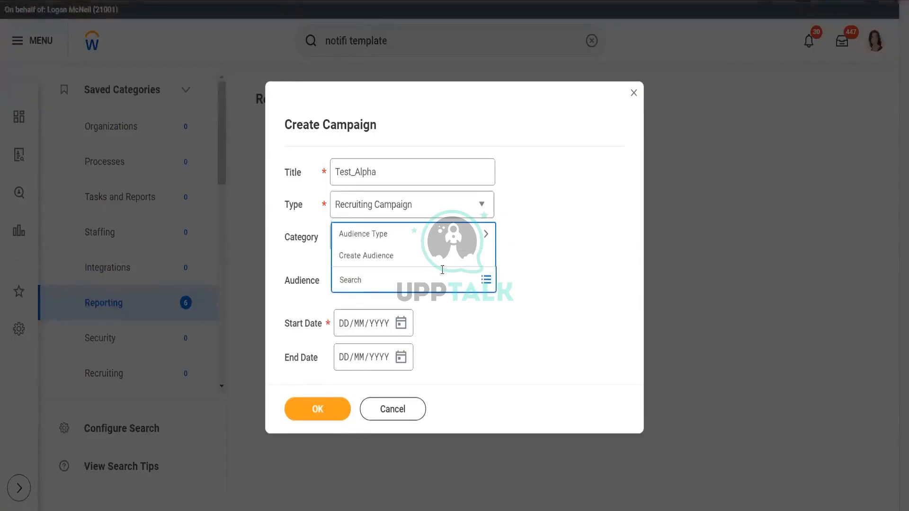
pyautogui.click(441, 258)
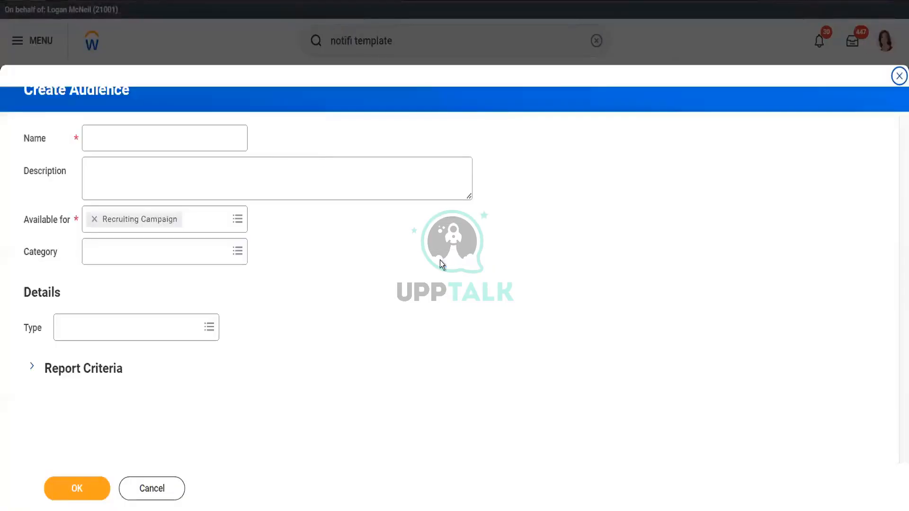
pyautogui.click(209, 328)
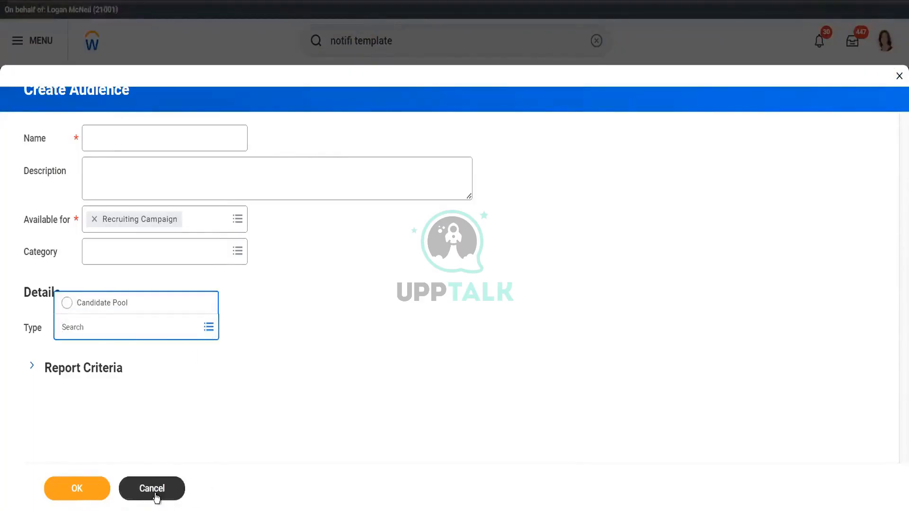
pyautogui.click(118, 304)
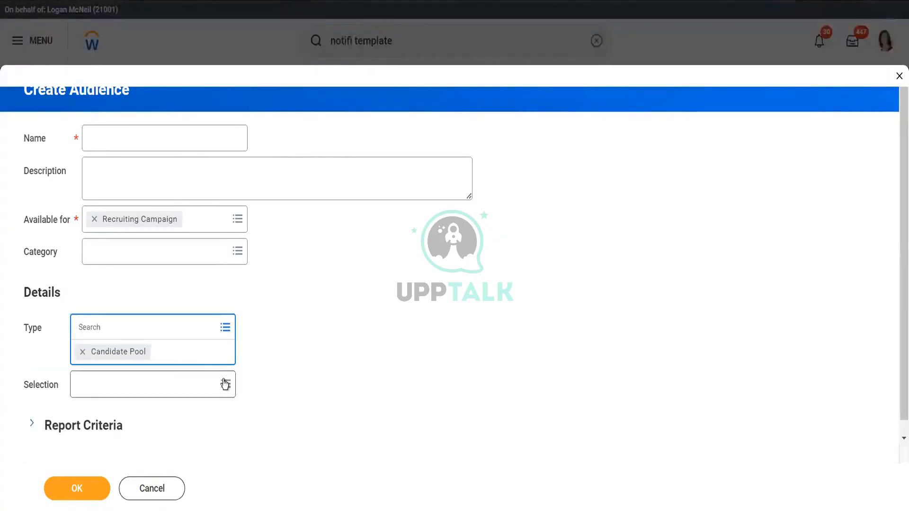
# - Select the Test_Shilpa Dynamic active candidate pool as the audience selection
pyautogui.click(225, 385)
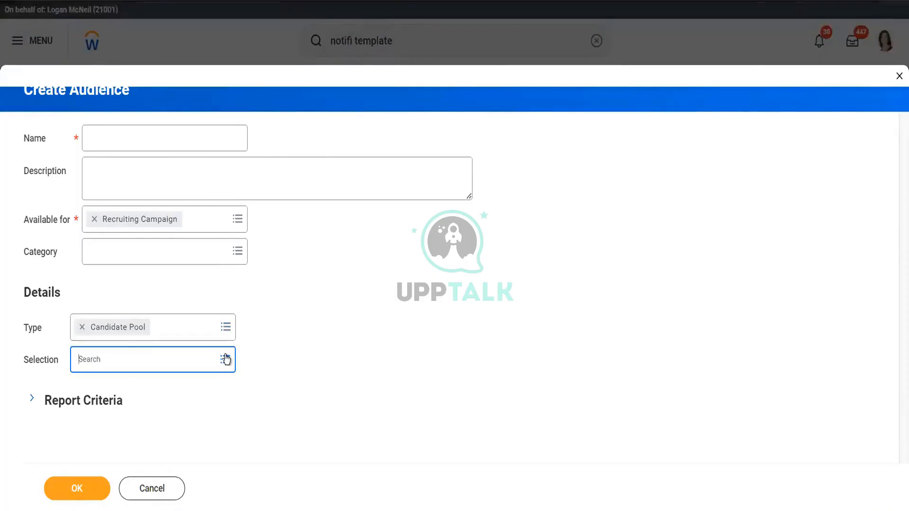
pyautogui.click(225, 360)
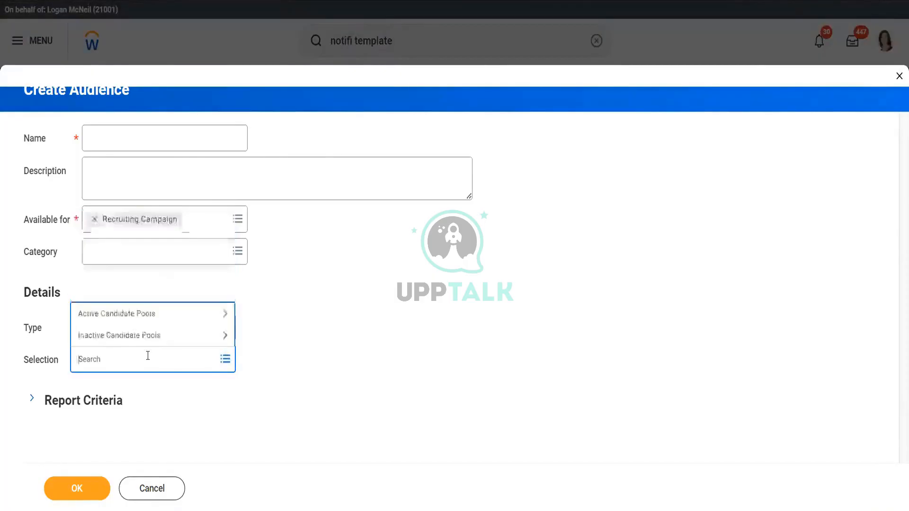
pyautogui.click(146, 314)
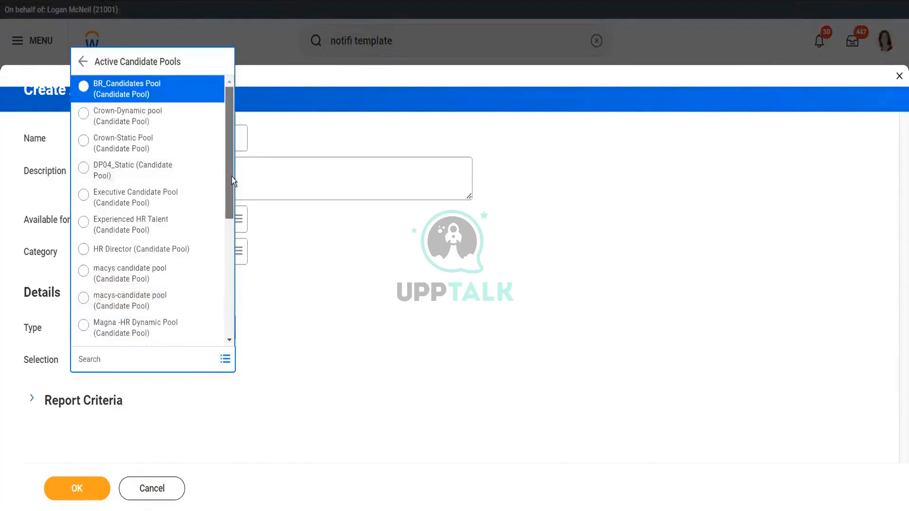
pyautogui.moveTo(232, 177); pyautogui.dragTo(227, 305)
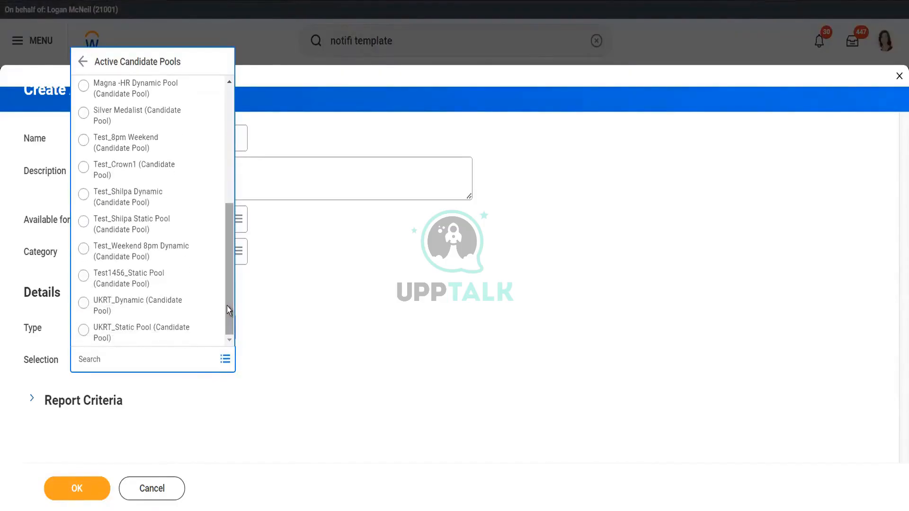
pyautogui.click(146, 197)
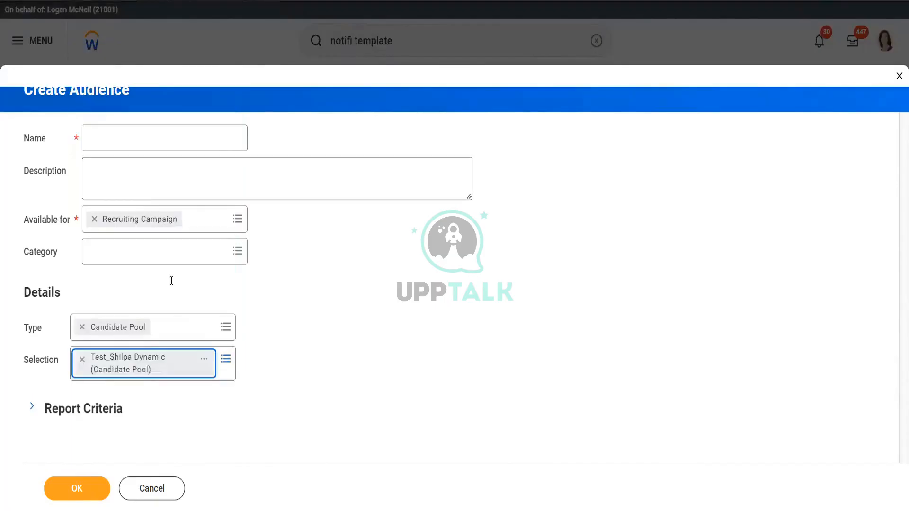
# - Name the audience Test _Alpha and save it
pyautogui.click(147, 133)
pyautogui.write('Test')
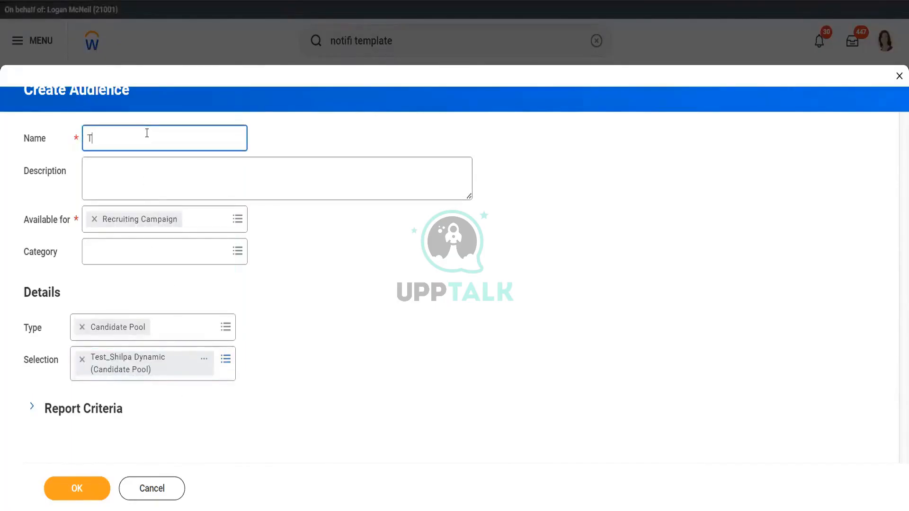
pyautogui.write(' _Alpha')
pyautogui.click(79, 489)
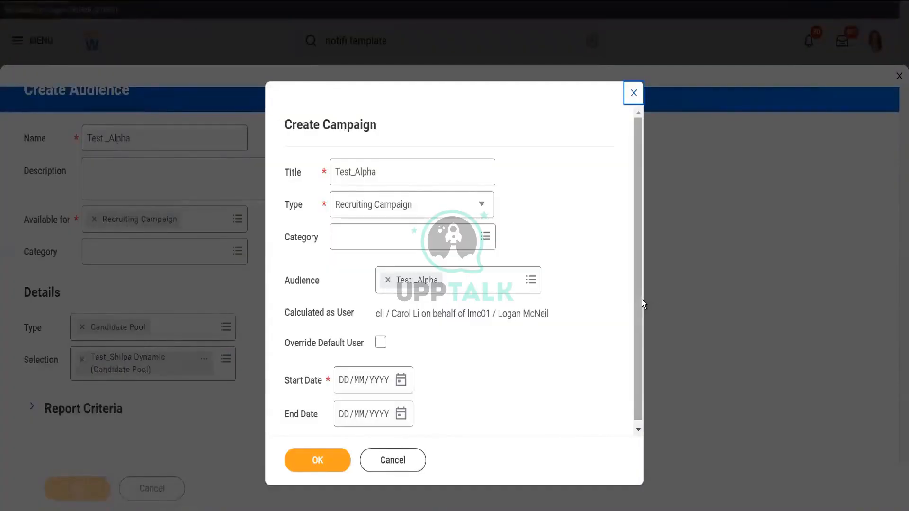
pyautogui.scroll(-1, 635, 347)
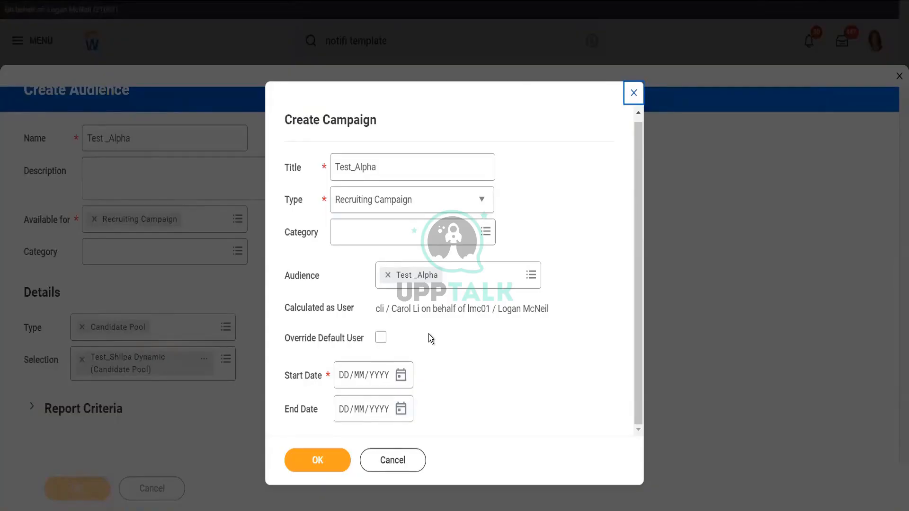
pyautogui.click(381, 338)
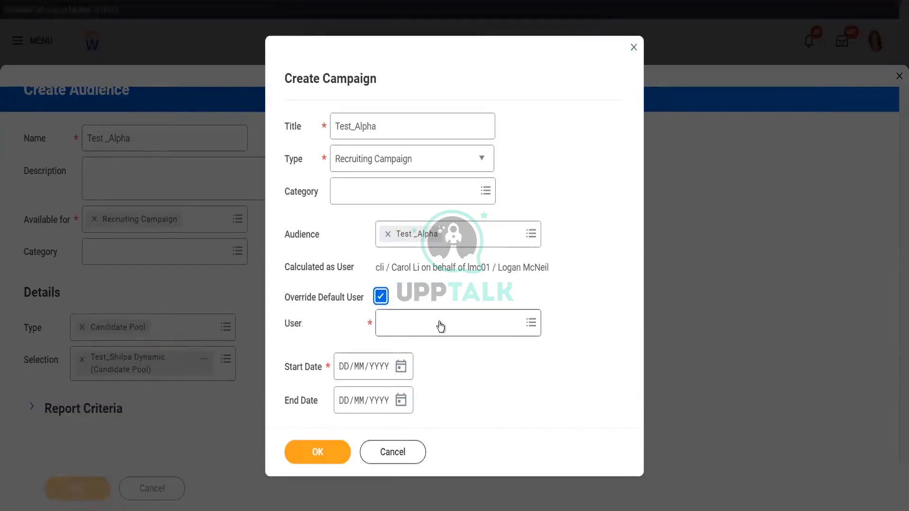
pyautogui.click(381, 297)
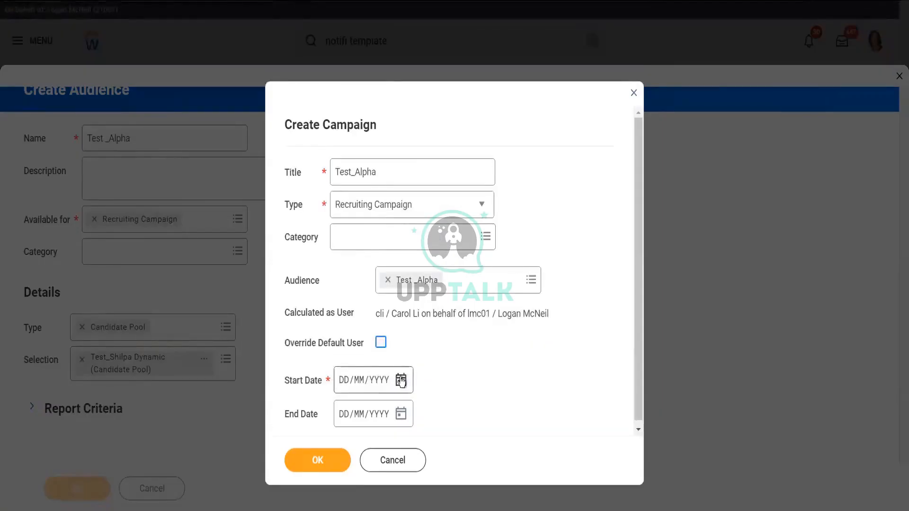
# - Set the campaign start date to 25/06/2023, then confirm and submit the campaign
pyautogui.click(401, 382)
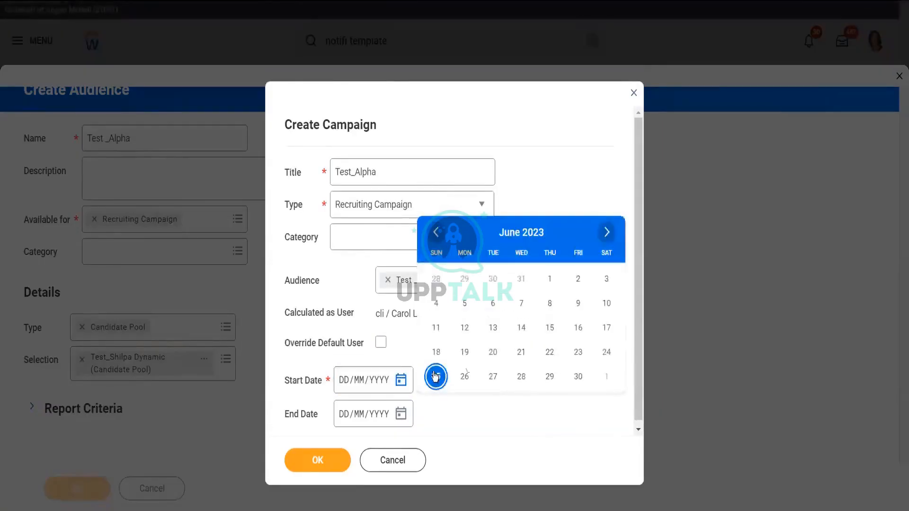
pyautogui.click(316, 460)
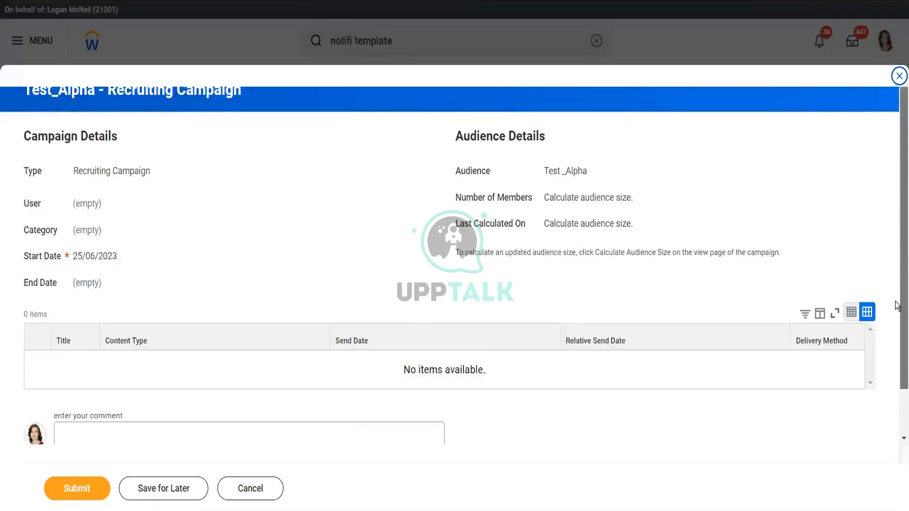
pyautogui.scroll(-2, 897, 305)
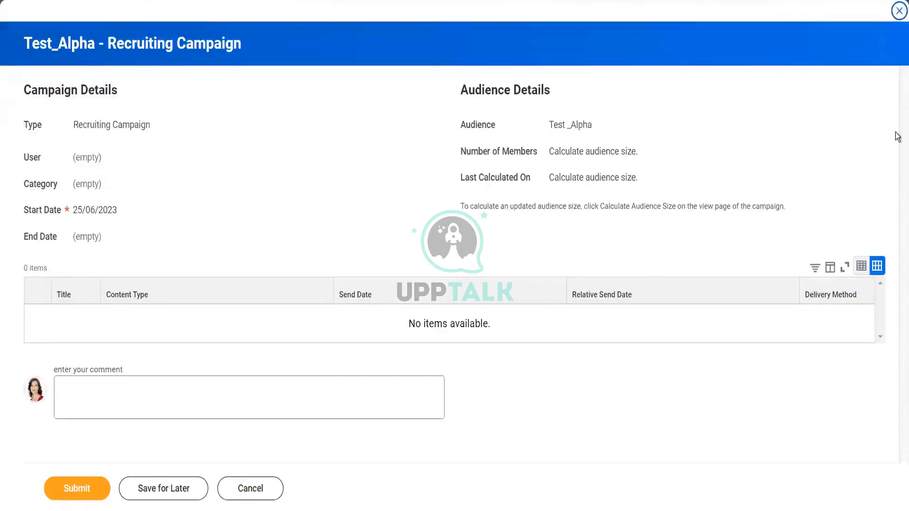
pyautogui.click(82, 488)
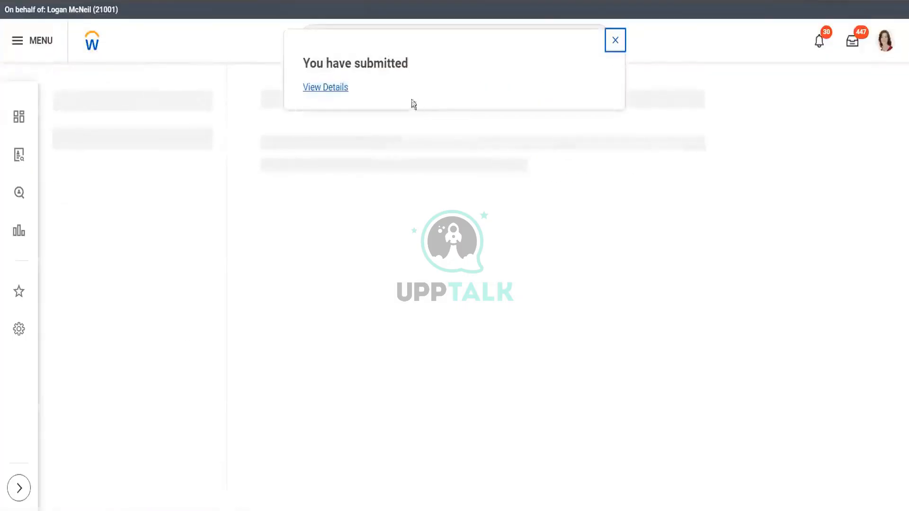
# - Open the View Campaign report for the test_alpha campaign
pyautogui.click(331, 88)
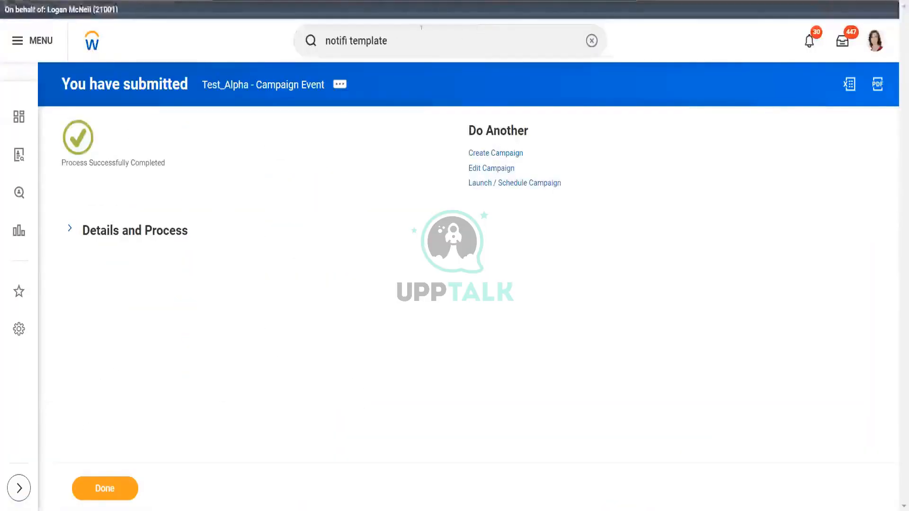
pyautogui.click(422, 29)
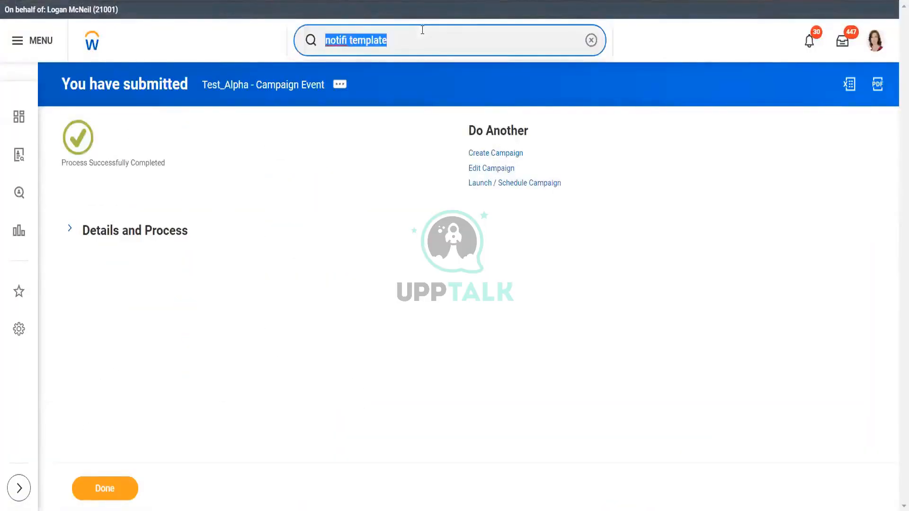
pyautogui.write('view campai')
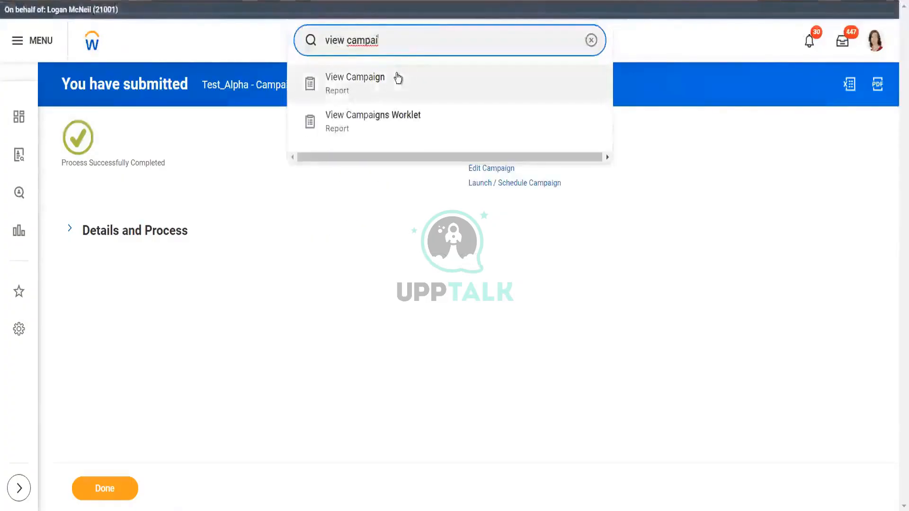
pyautogui.click(398, 78)
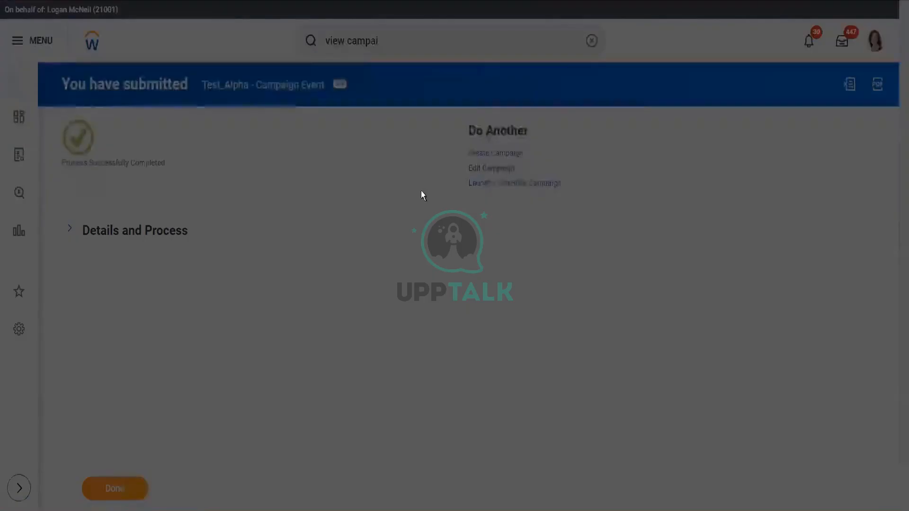
pyautogui.click(390, 171)
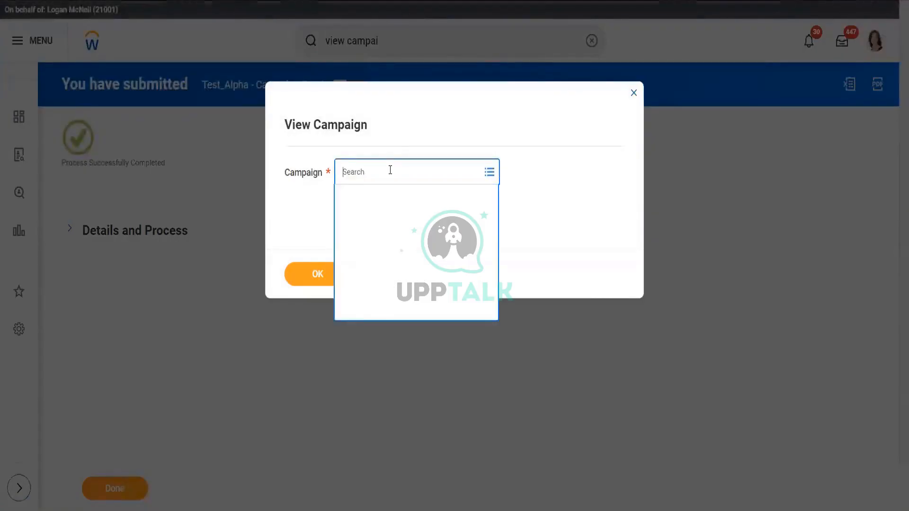
pyautogui.write('test')
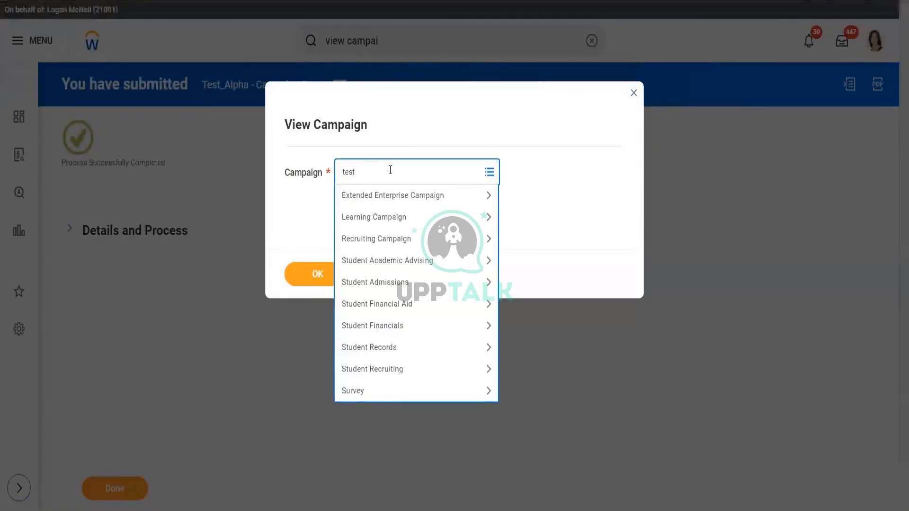
pyautogui.write('_alpha')
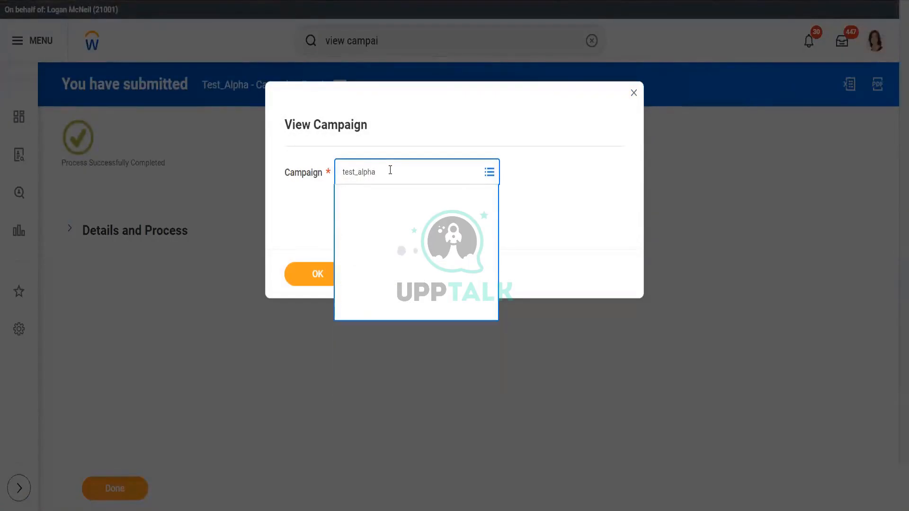
pyautogui.press('Return')
pyautogui.click(322, 279)
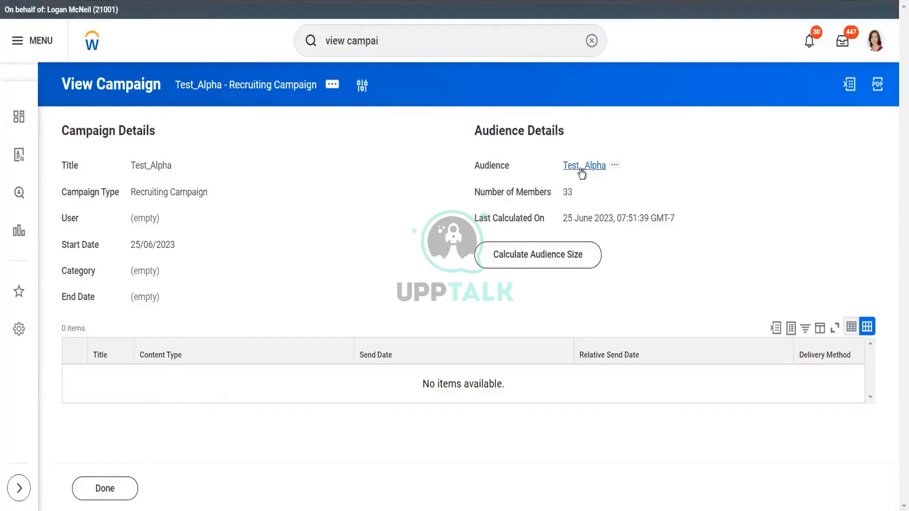
pyautogui.doubleClick(573, 196)
pyautogui.click(227, 394)
pyautogui.click(412, 39)
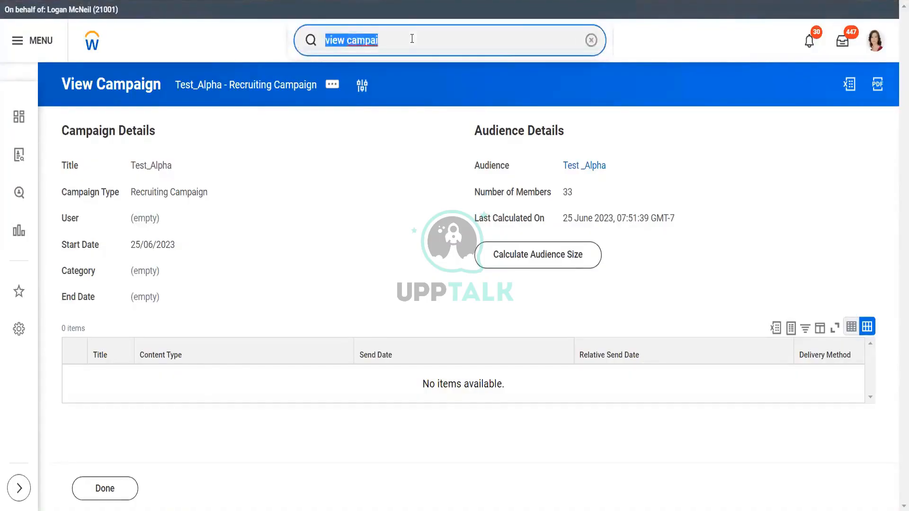
pyautogui.write('create ')
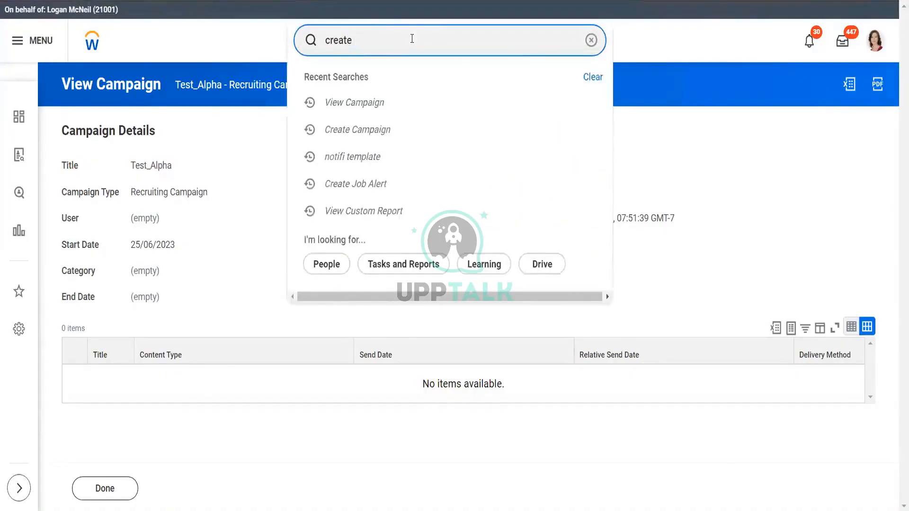
pyautogui.write('campa')
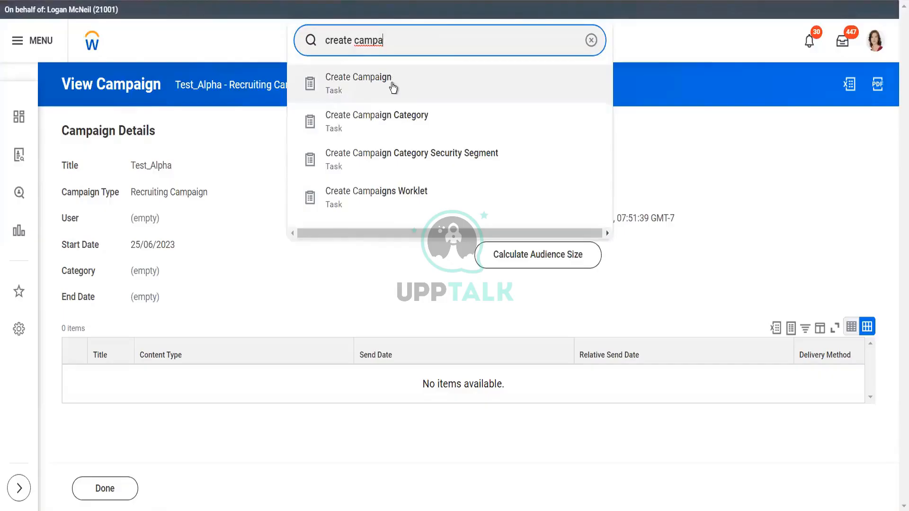
pyautogui.click(395, 200)
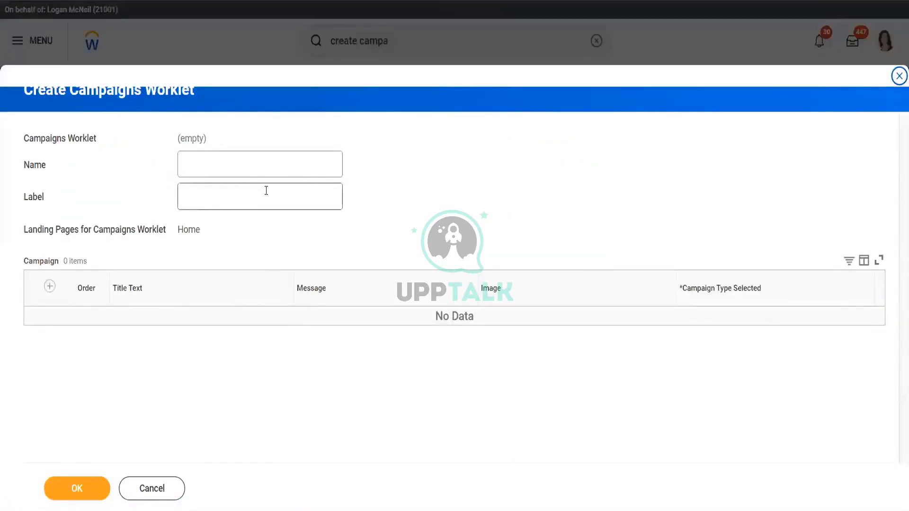
pyautogui.click(281, 163)
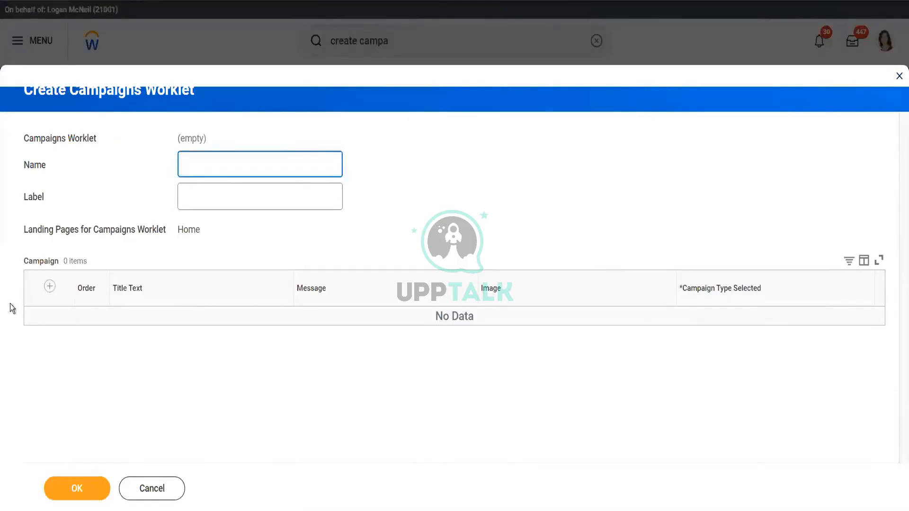
pyautogui.click(50, 288)
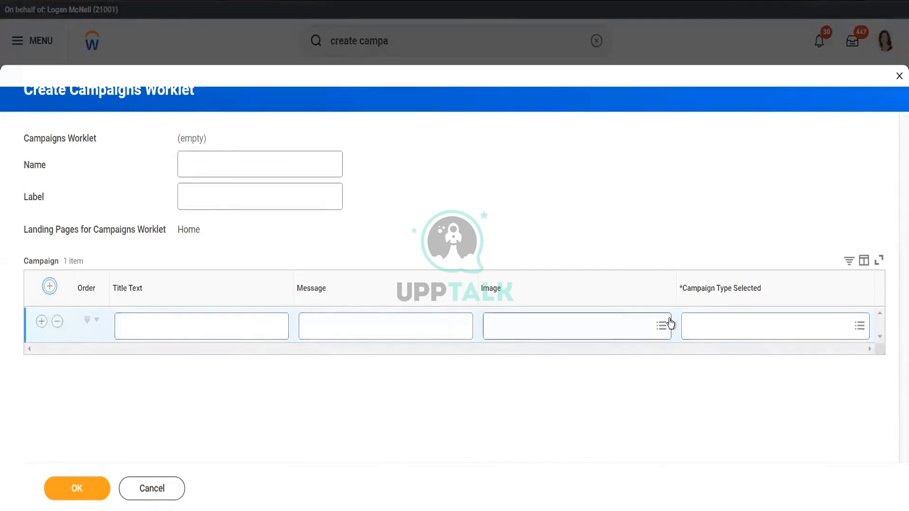
pyautogui.click(733, 330)
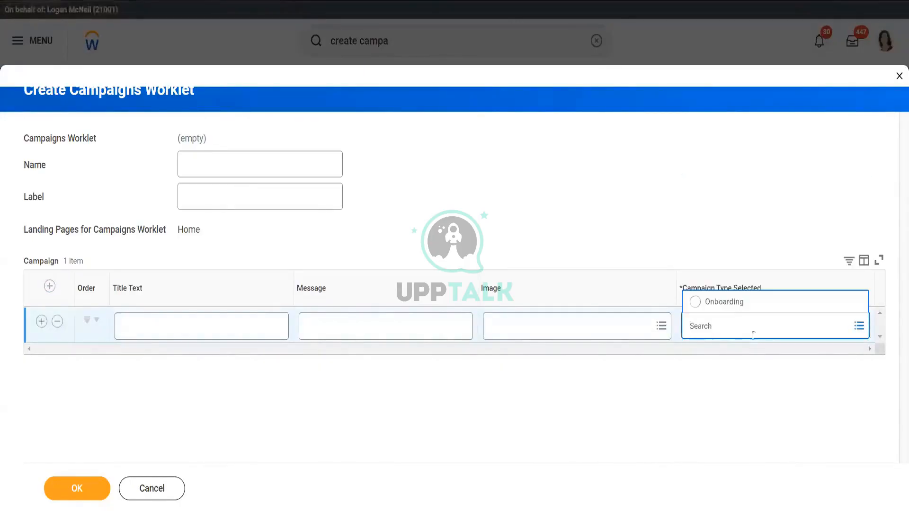
pyautogui.click(730, 307)
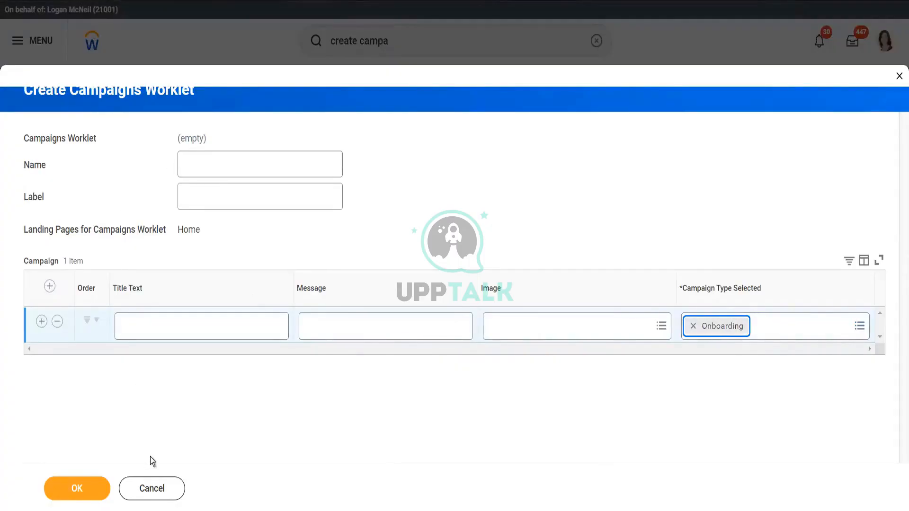
pyautogui.click(153, 489)
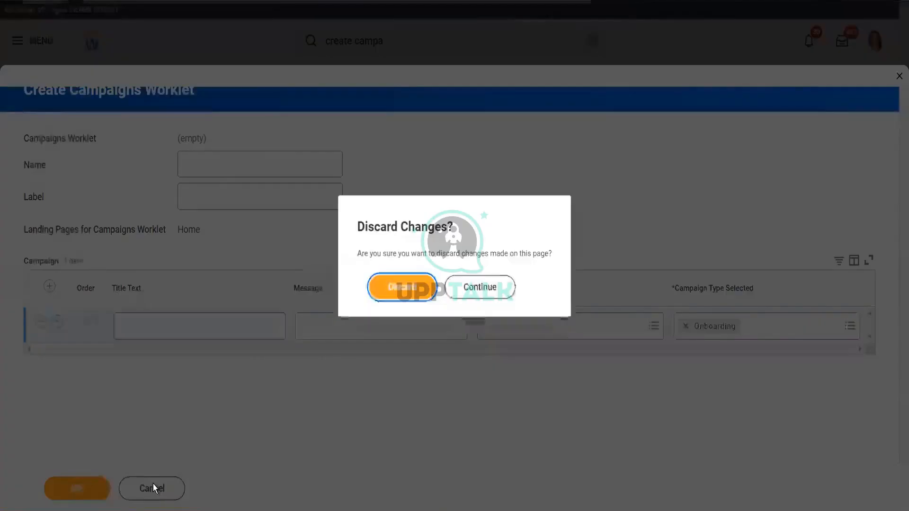
pyautogui.click(406, 289)
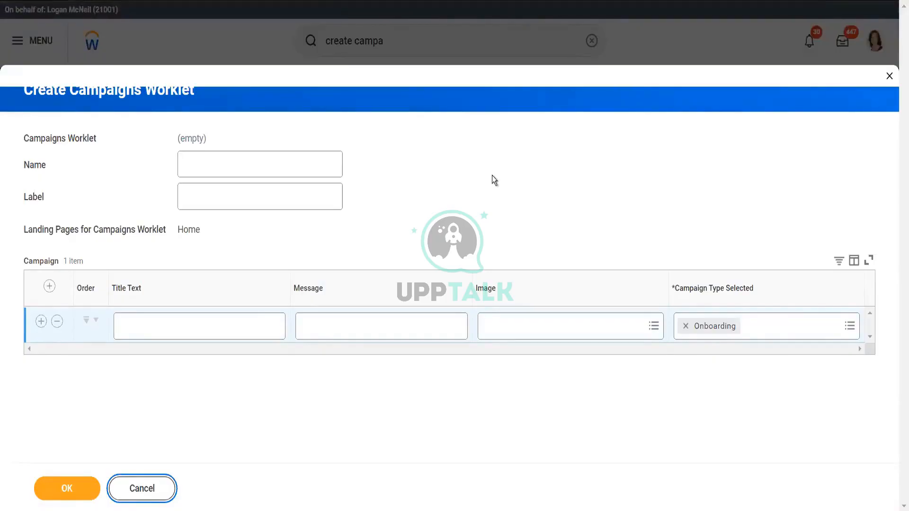
pyautogui.click(167, 493)
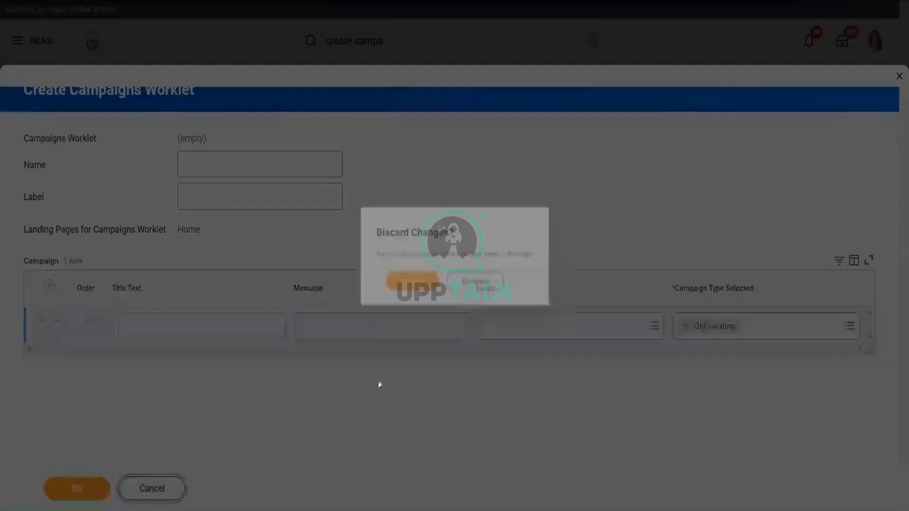
pyautogui.click(402, 284)
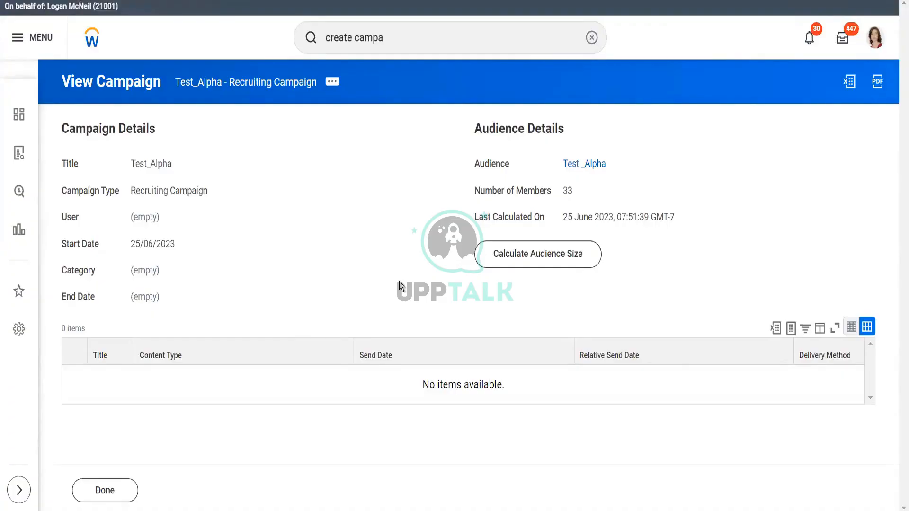
# - Open the View Campaigns Worklet report
pyautogui.doubleClick(399, 38)
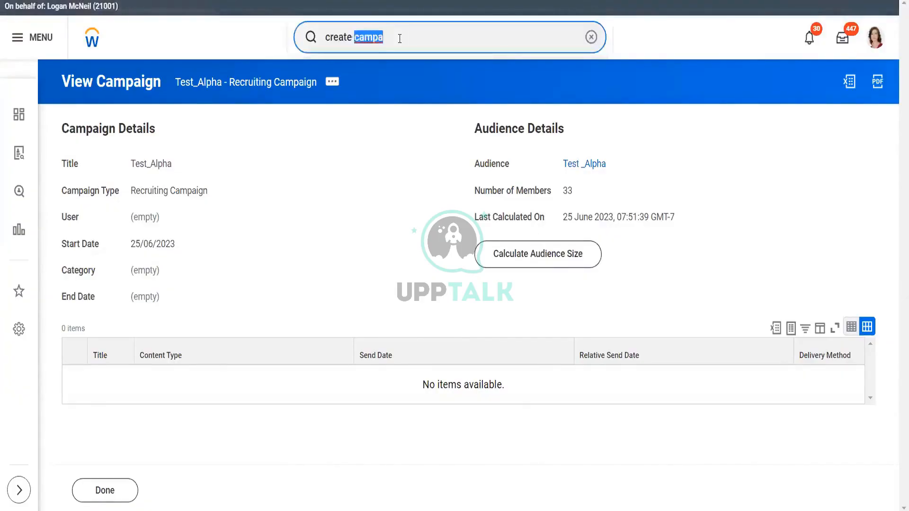
pyautogui.tripleClick(400, 38)
pyautogui.press('BackSpace')
pyautogui.write('view ca')
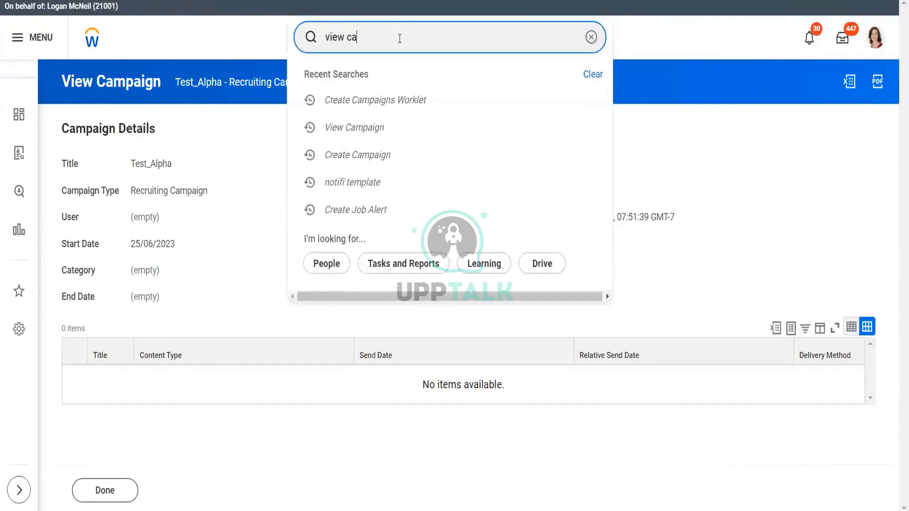
pyautogui.write('mpaign')
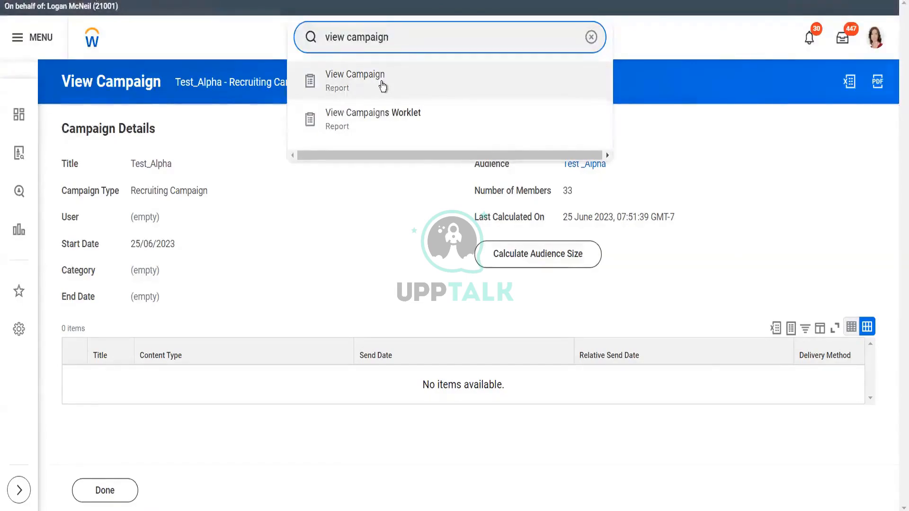
pyautogui.click(482, 127)
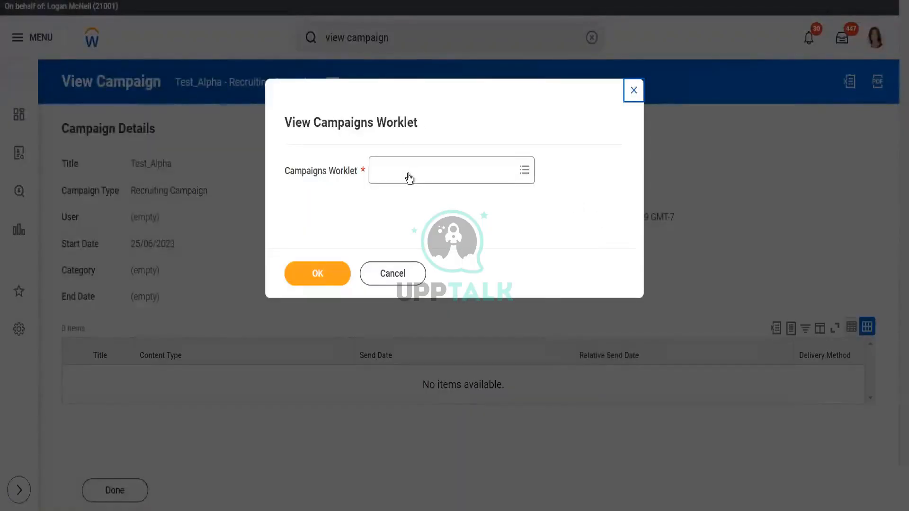
# - Browse the list of all campaigns worklets in the report prompt, then close the prompt without running it
pyautogui.click(409, 178)
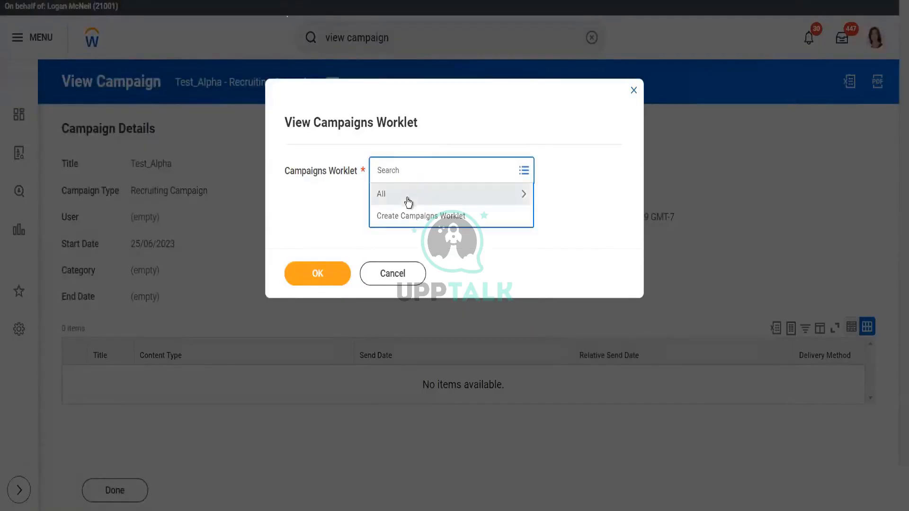
pyautogui.click(407, 195)
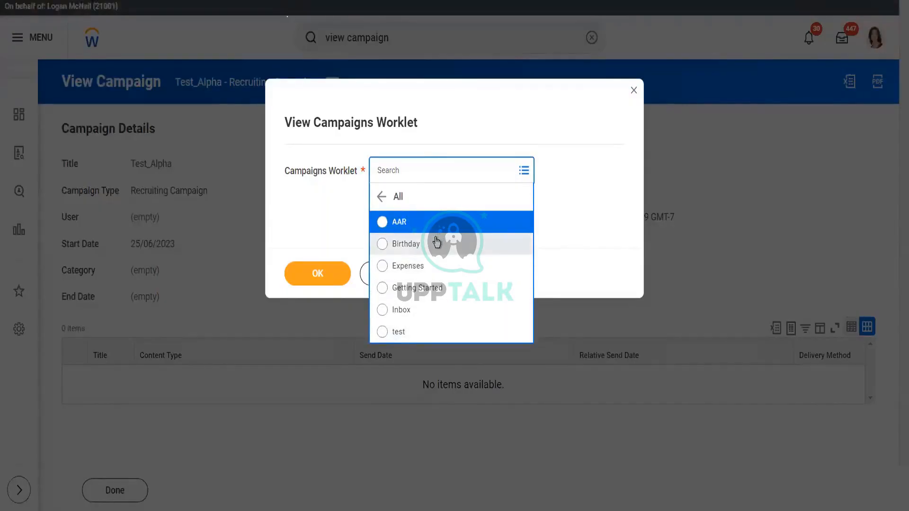
pyautogui.click(558, 215)
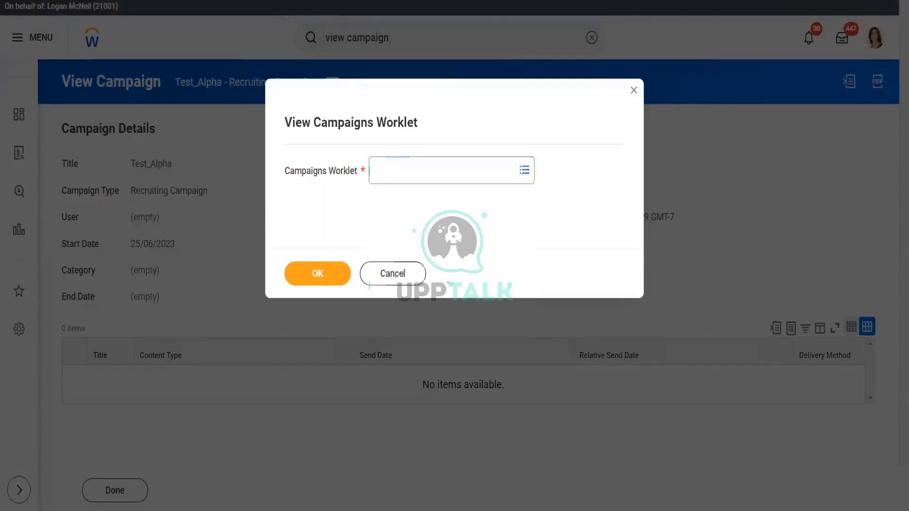
pyautogui.click(417, 171)
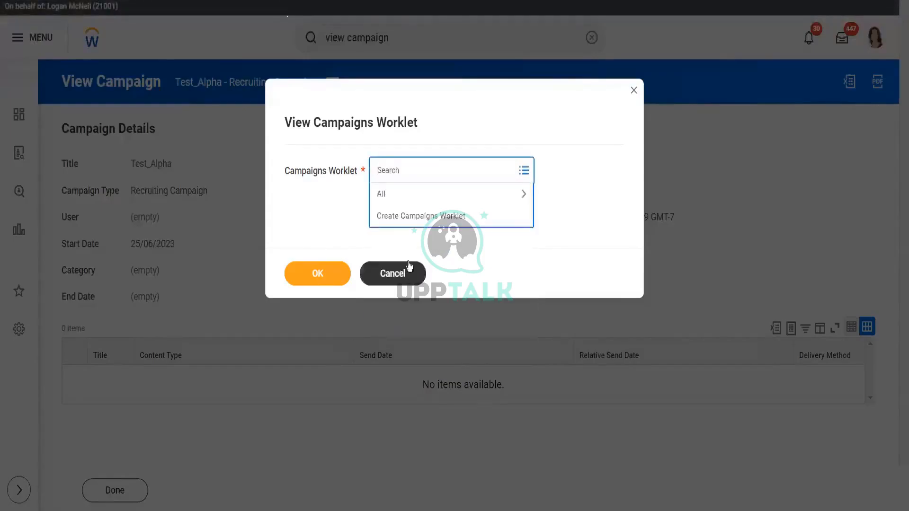
pyautogui.click(399, 196)
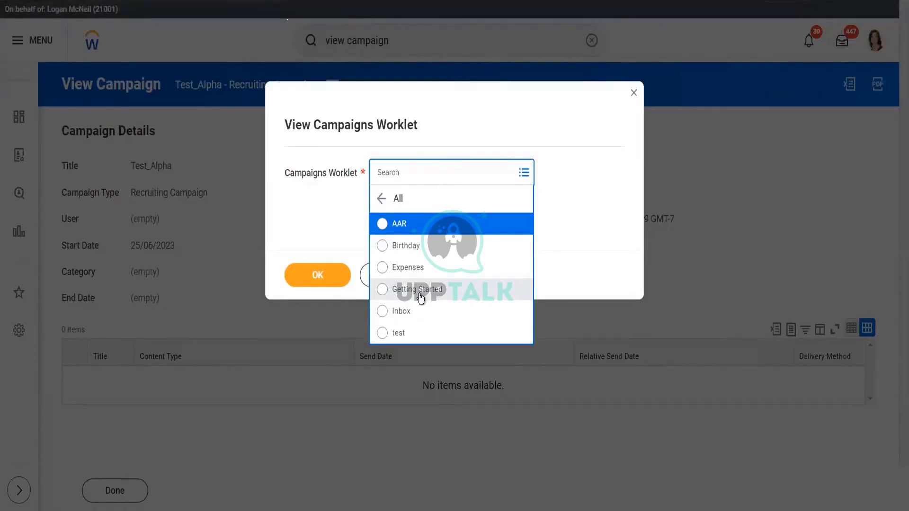
pyautogui.click(635, 94)
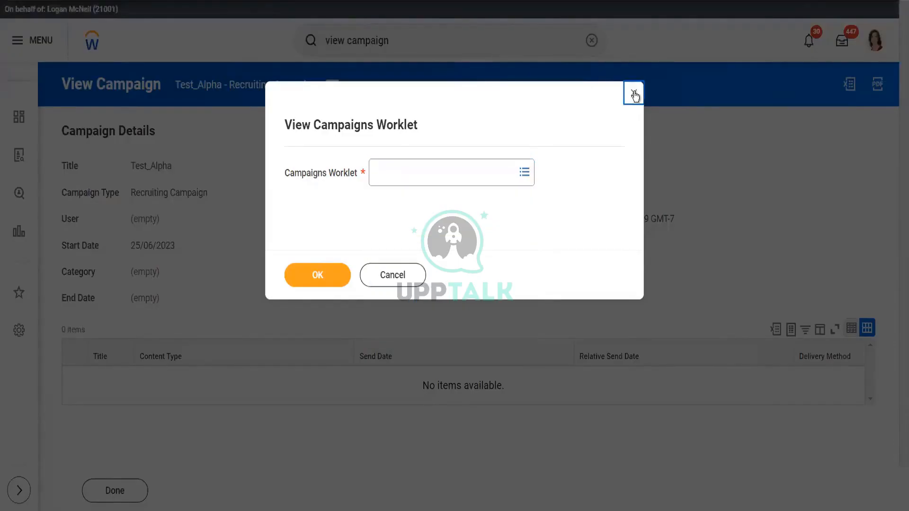
pyautogui.click(634, 95)
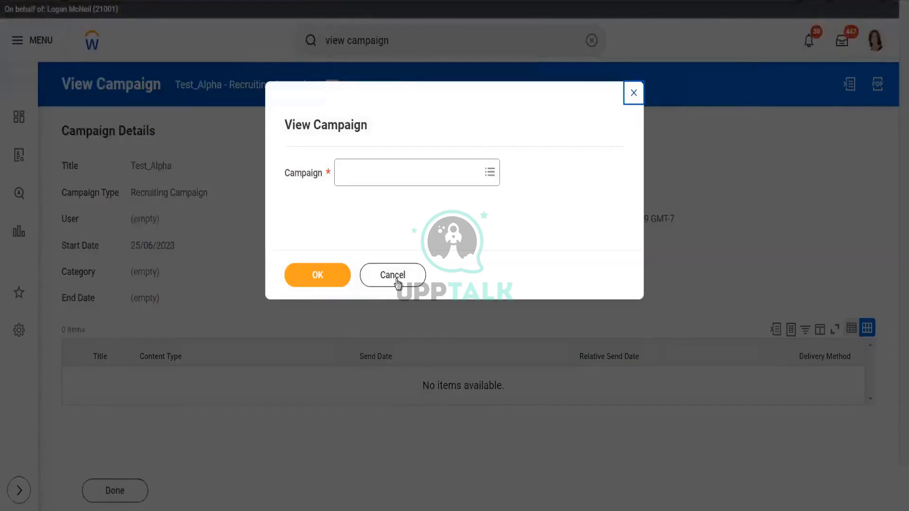
pyautogui.click(396, 280)
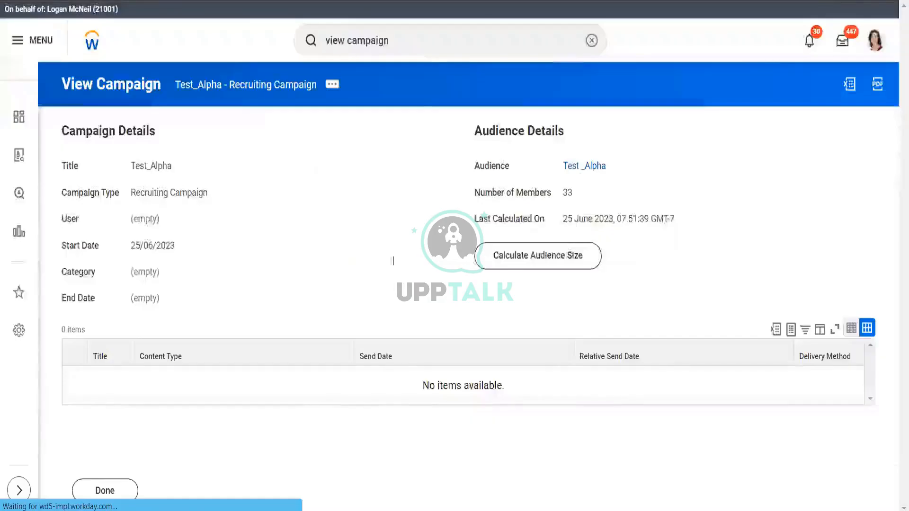
# - Open the View Job Requisition report
pyautogui.doubleClick(411, 43)
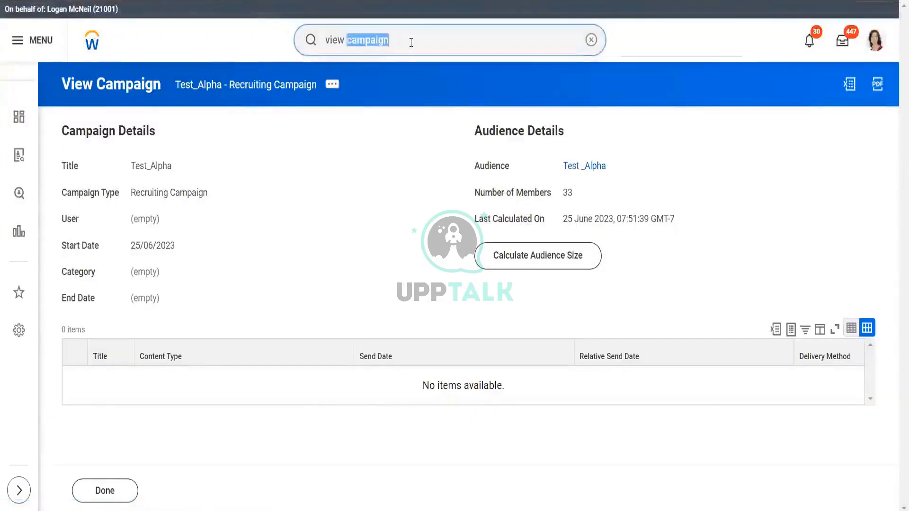
pyautogui.tripleClick(411, 42)
pyautogui.press('BackSpace')
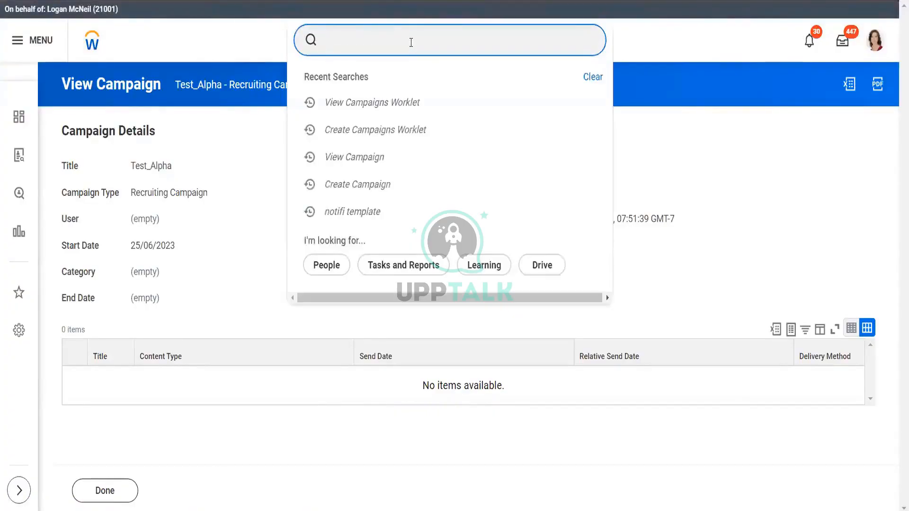
pyautogui.write('view requi')
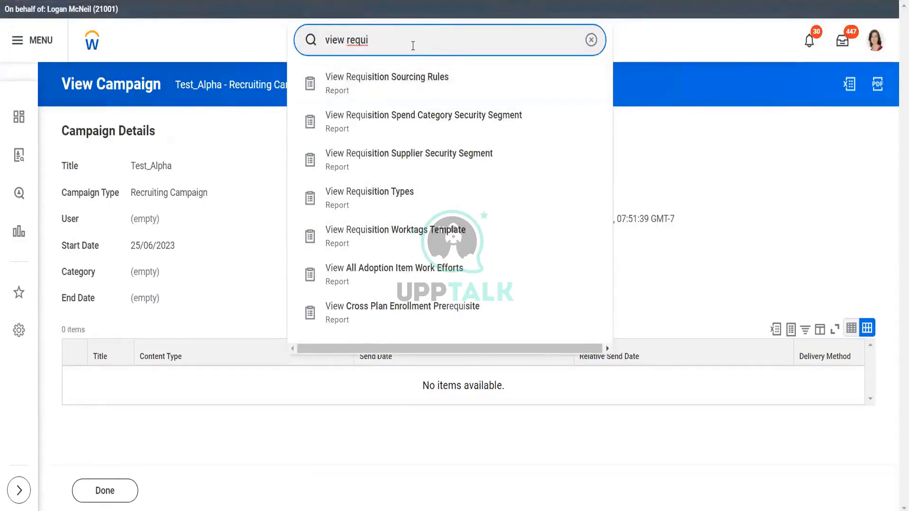
pyautogui.press('Left')
pyautogui.press('Left')
pyautogui.press('Left')
pyautogui.press('Left')
pyautogui.write('job')
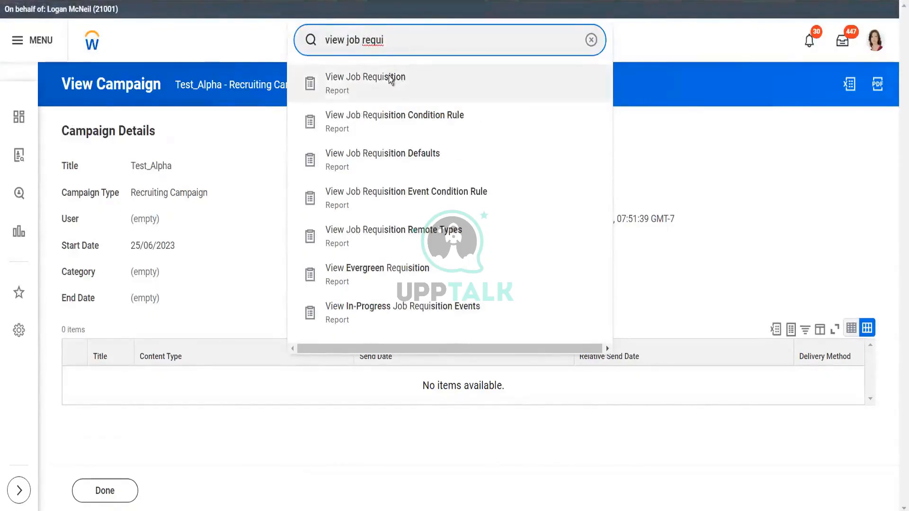
pyautogui.click(388, 77)
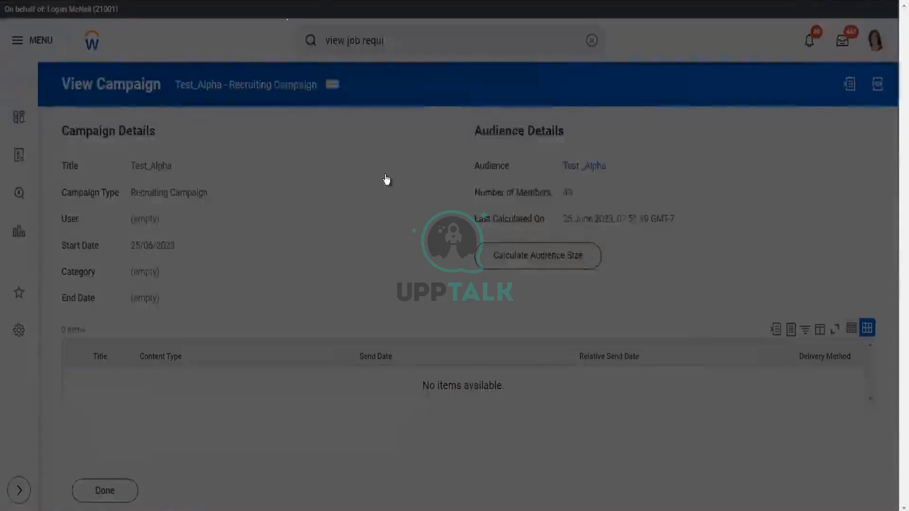
# - Search for a job requisition named alpha, then cancel the report
pyautogui.click(370, 174)
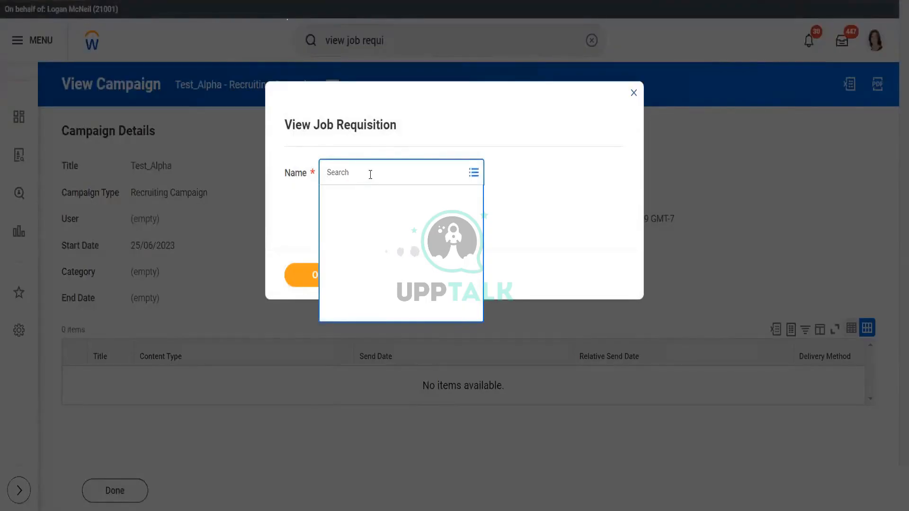
pyautogui.write('alpha')
pyautogui.press('Return')
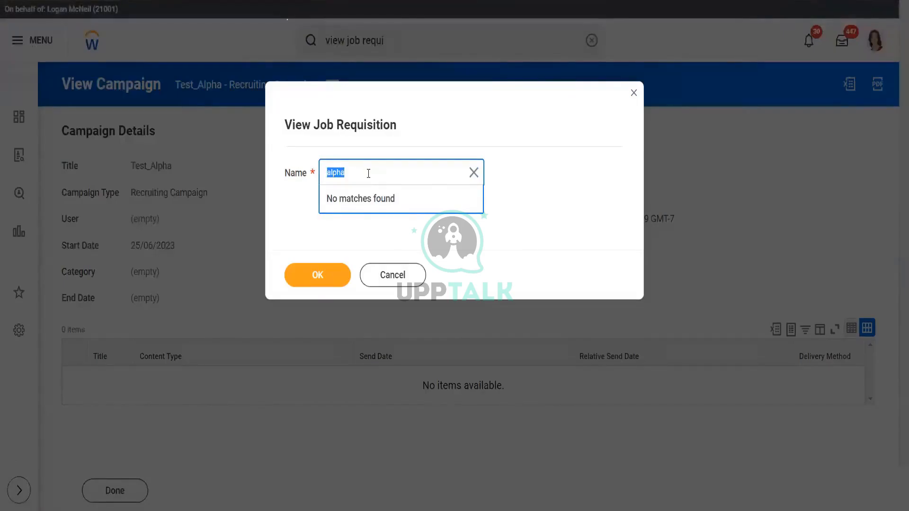
pyautogui.press('Return')
pyautogui.click(400, 274)
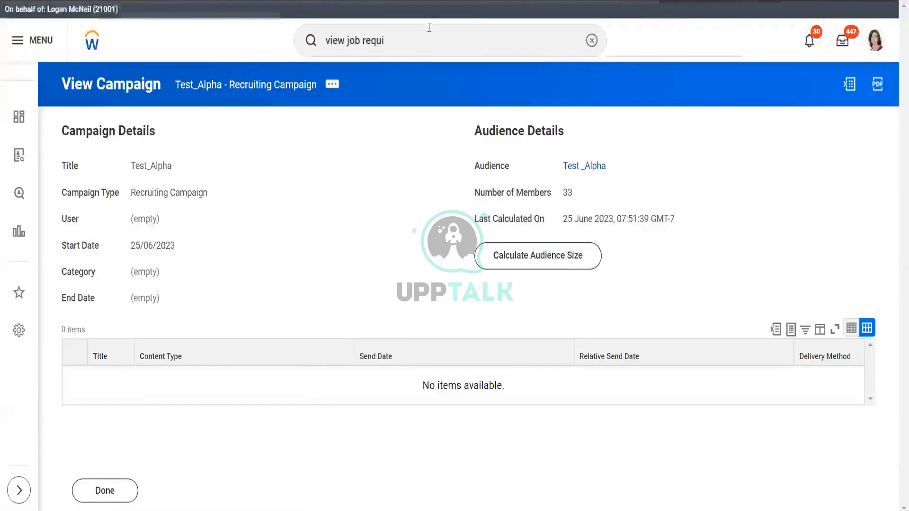
# - Run the Stop Proxy task to stop acting on behalf of the proxied user
pyautogui.click(419, 39)
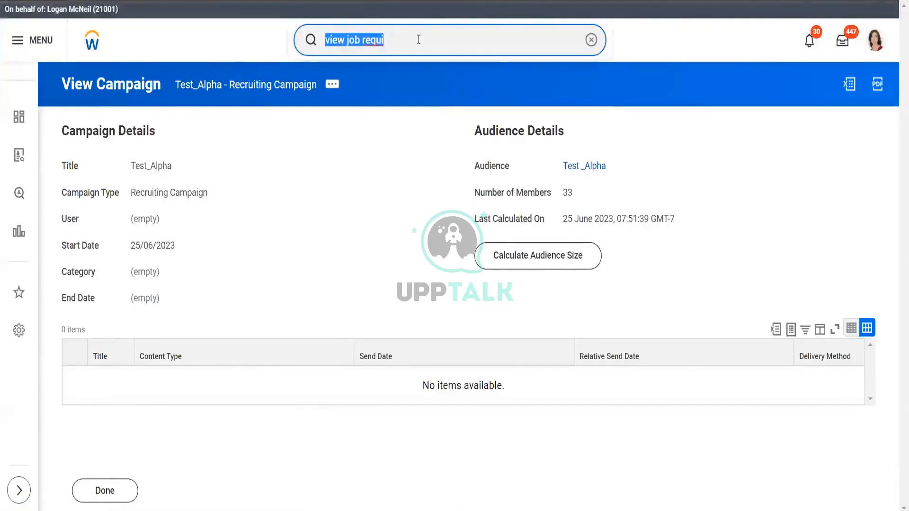
pyautogui.write('stop proxy')
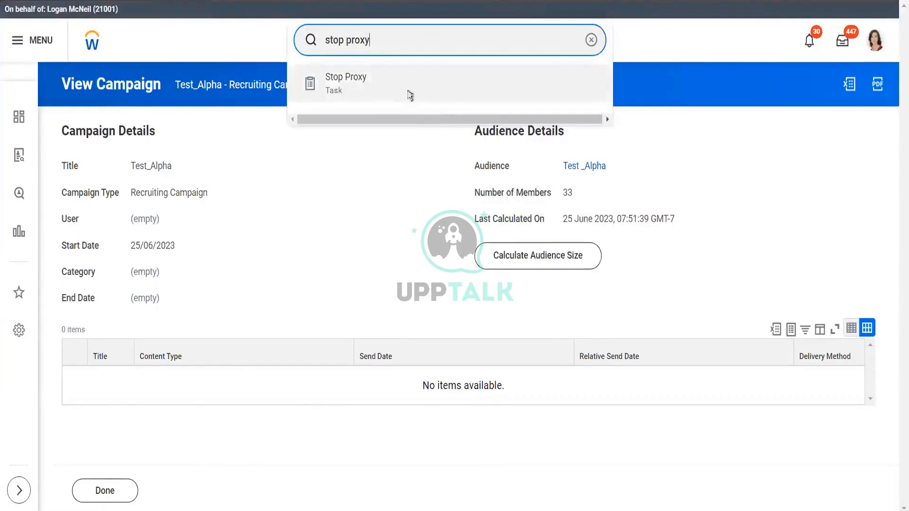
pyautogui.click(410, 94)
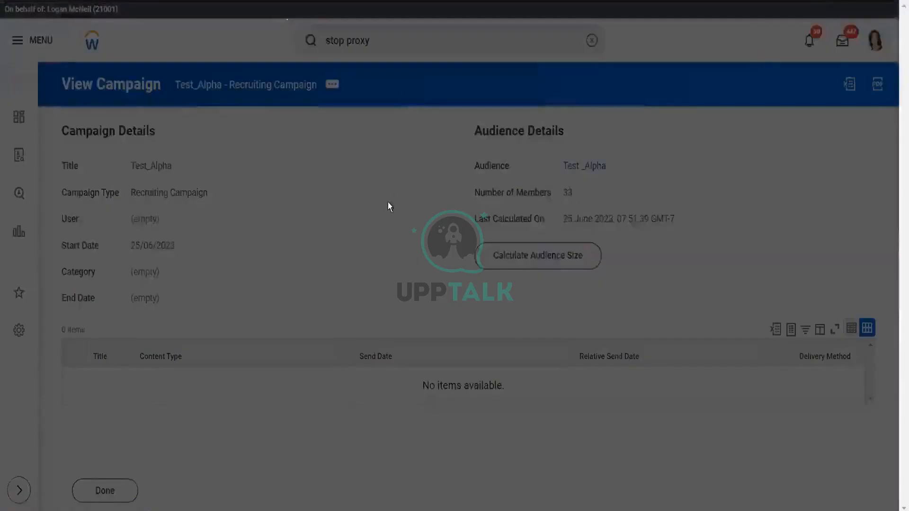
# - Decline restoring the recovered previous session
pyautogui.click(319, 276)
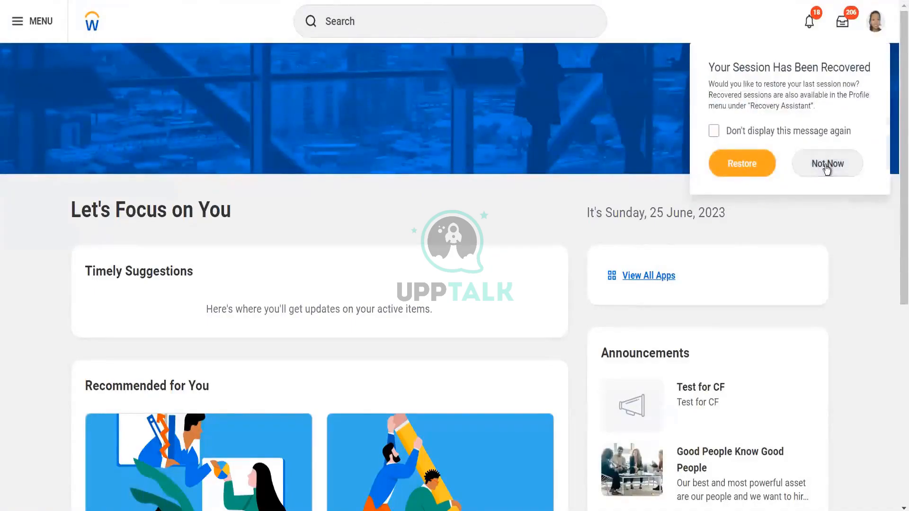
pyautogui.click(827, 165)
# - Open the View Job Requisition report prompt, then cancel it without running
pyautogui.click(405, 16)
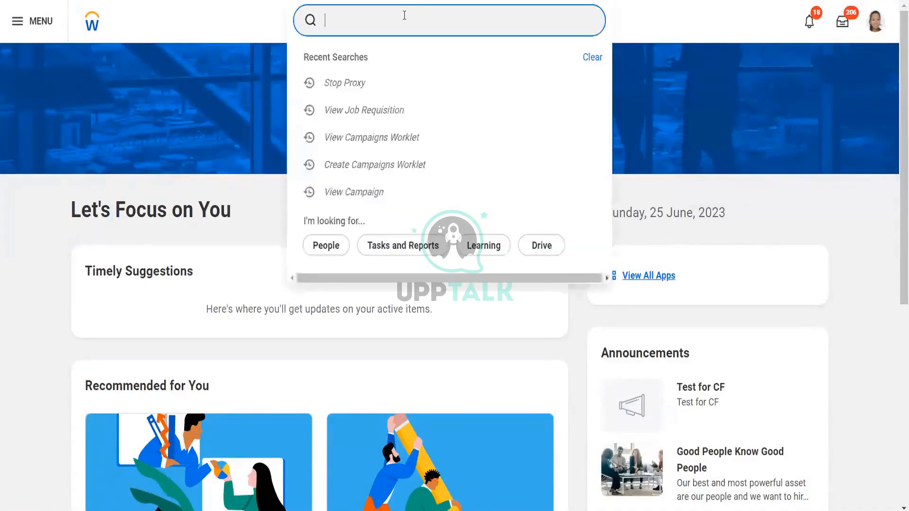
pyautogui.write('alph')
pyautogui.press('BackSpace')
pyautogui.press('BackSpace')
pyautogui.press('BackSpace')
pyautogui.write('view job req')
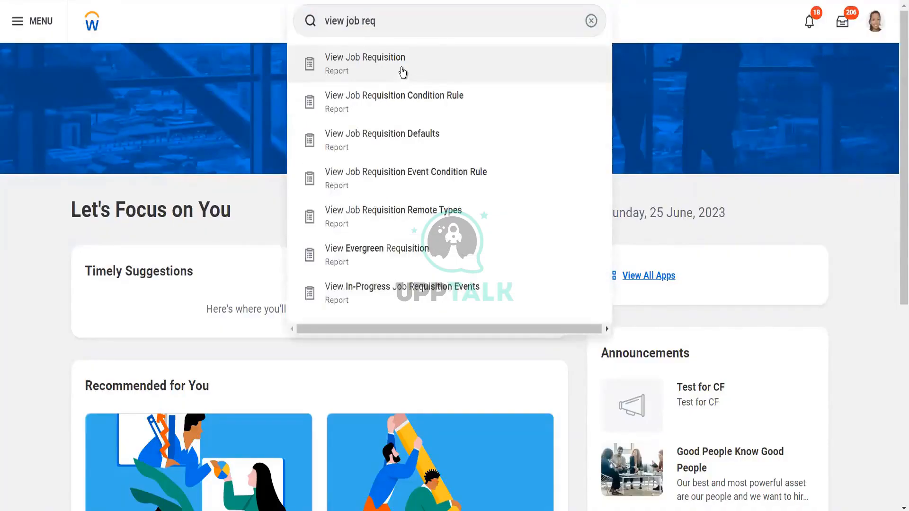
pyautogui.click(403, 72)
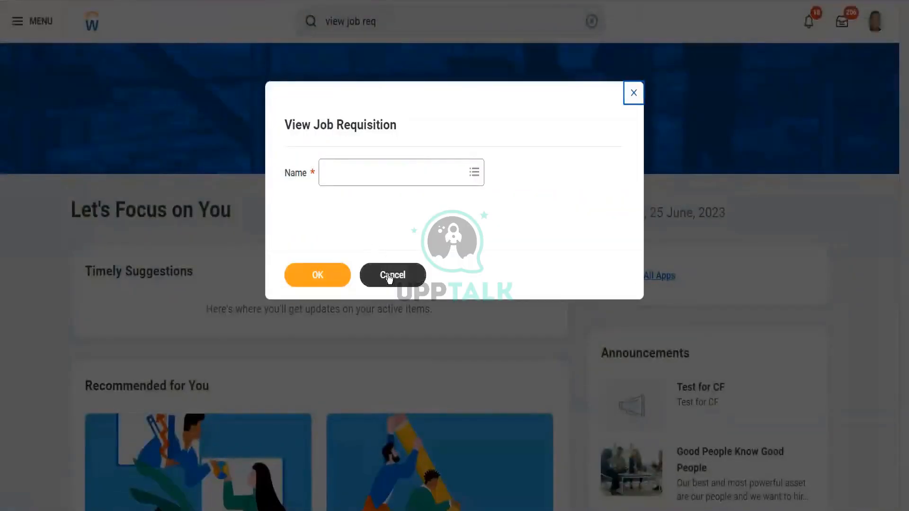
pyautogui.click(389, 277)
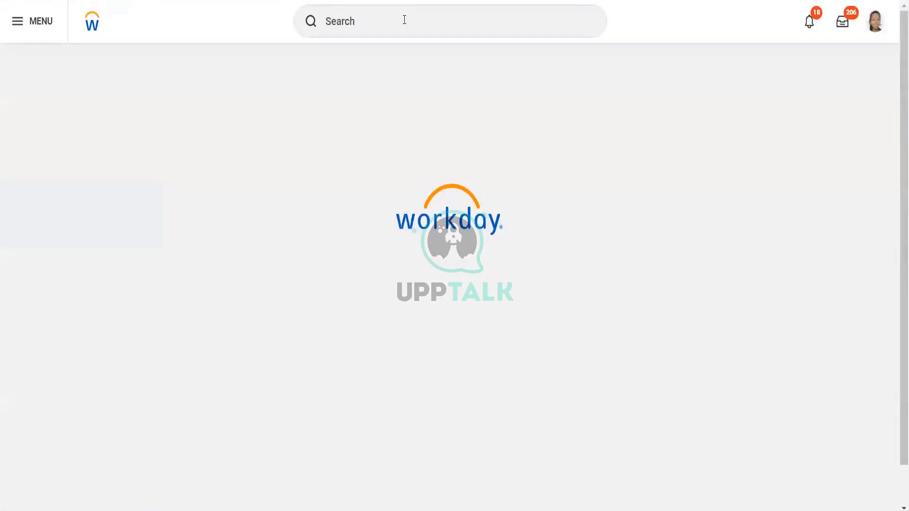
# - Search the View Evergreen Requisition report for a requisition named alpha, then cancel the report
pyautogui.click(405, 20)
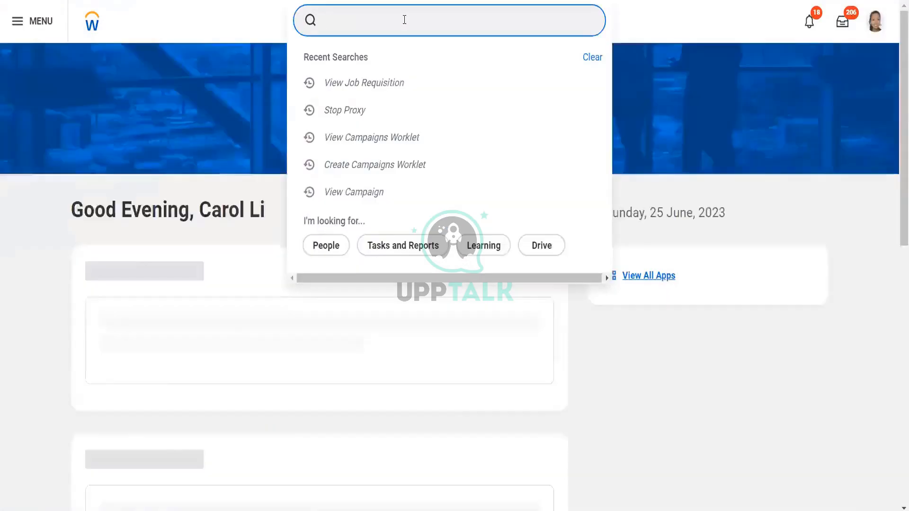
pyautogui.write('view ')
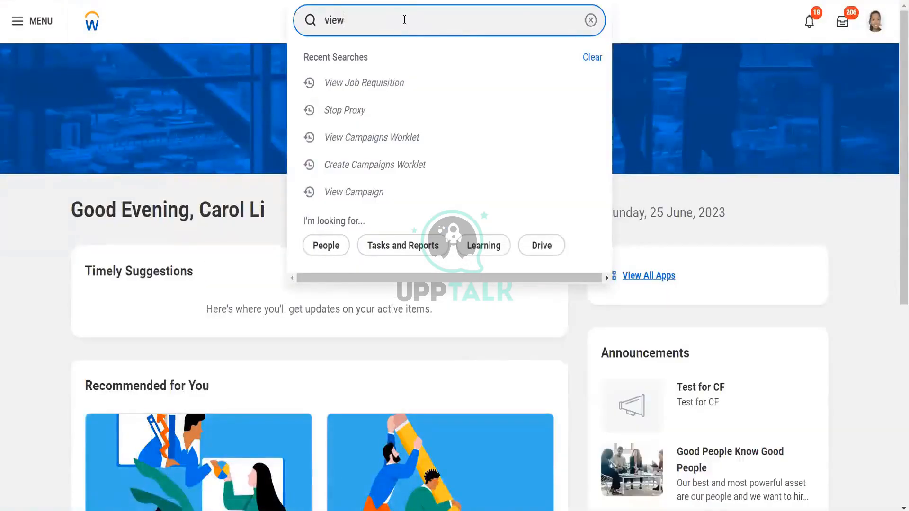
pyautogui.write('ever')
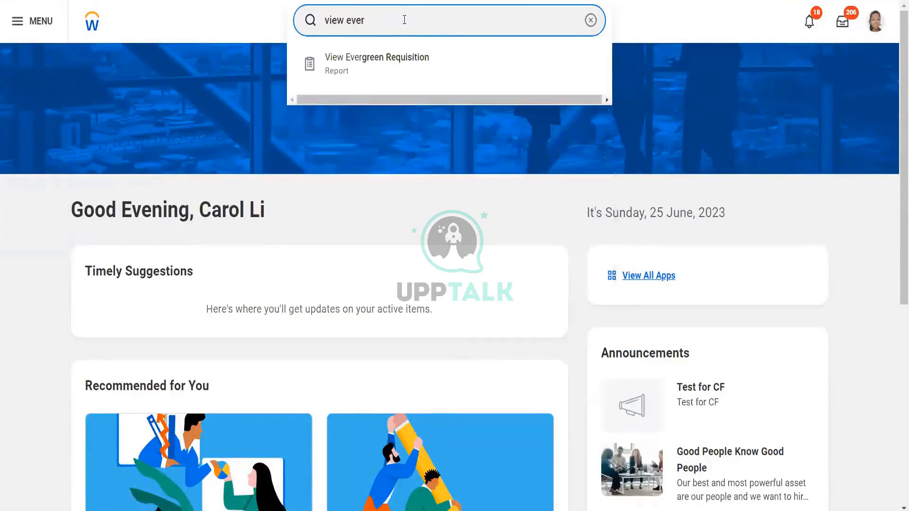
pyautogui.write(' req')
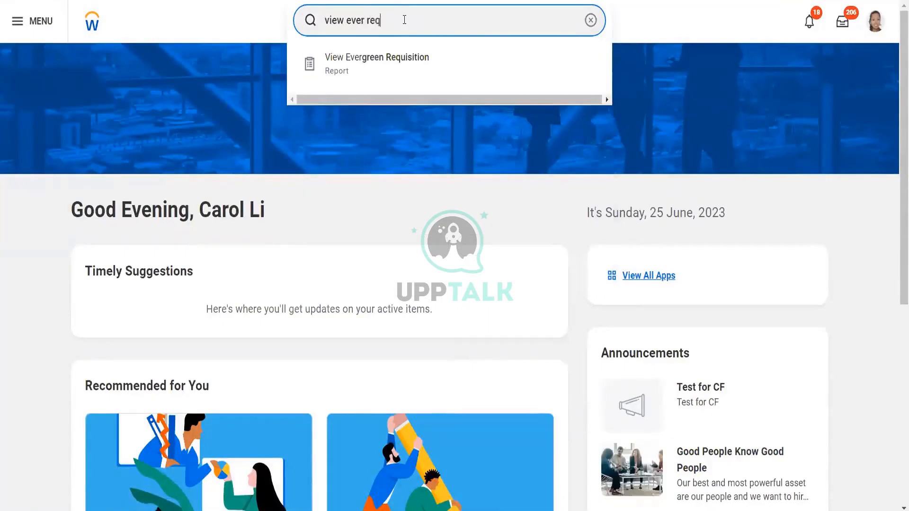
pyautogui.click(421, 73)
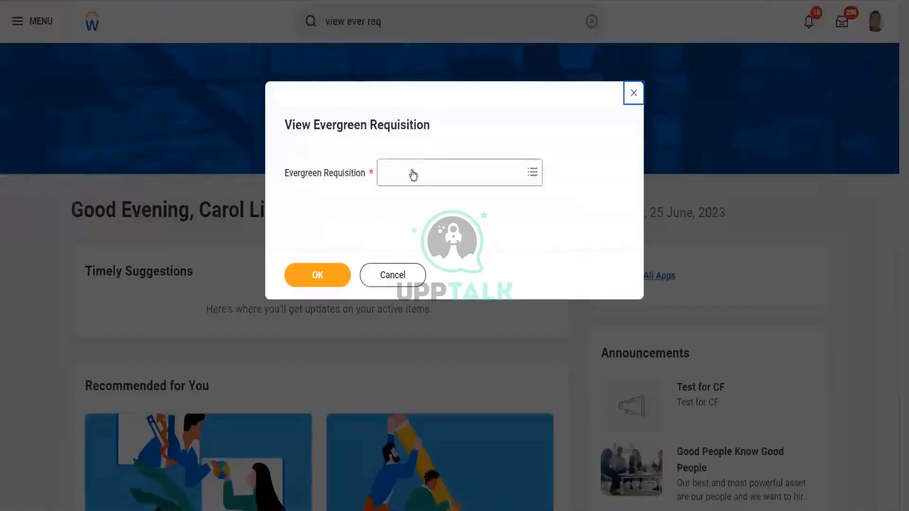
pyautogui.click(406, 180)
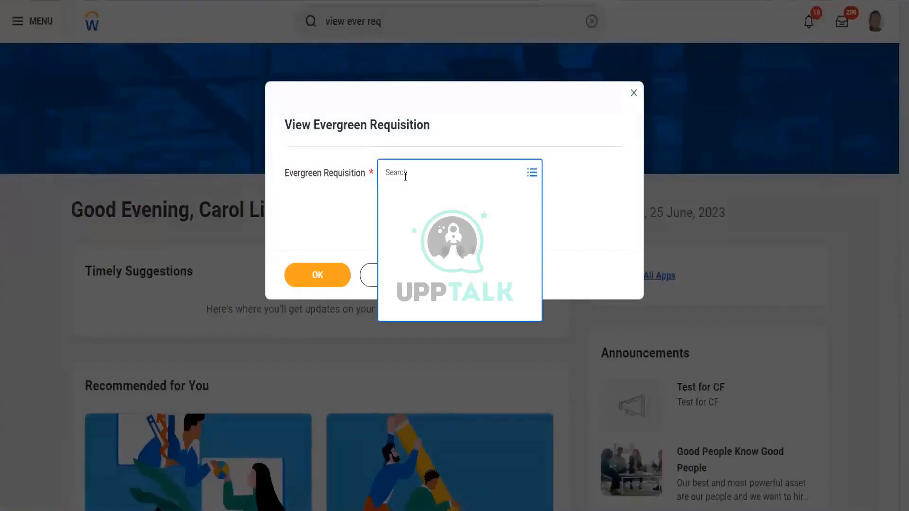
pyautogui.write('alpha')
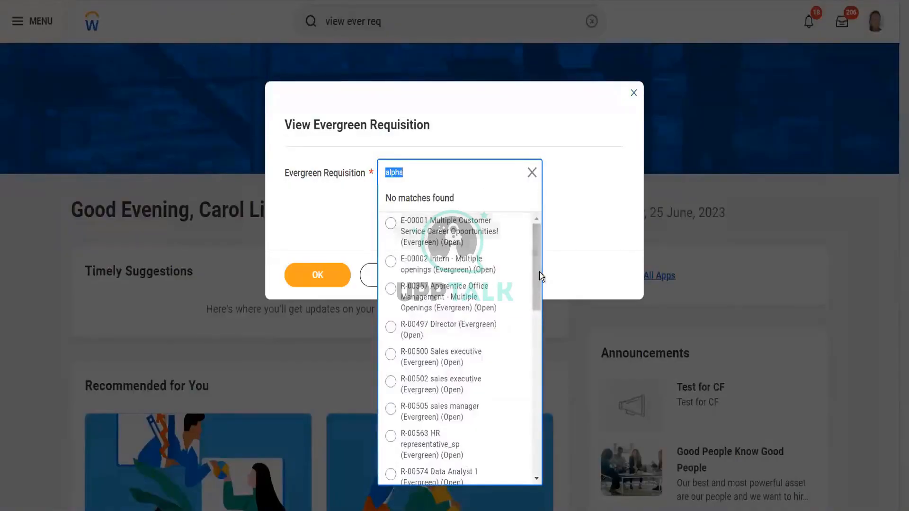
pyautogui.moveTo(536, 271); pyautogui.dragTo(539, 444)
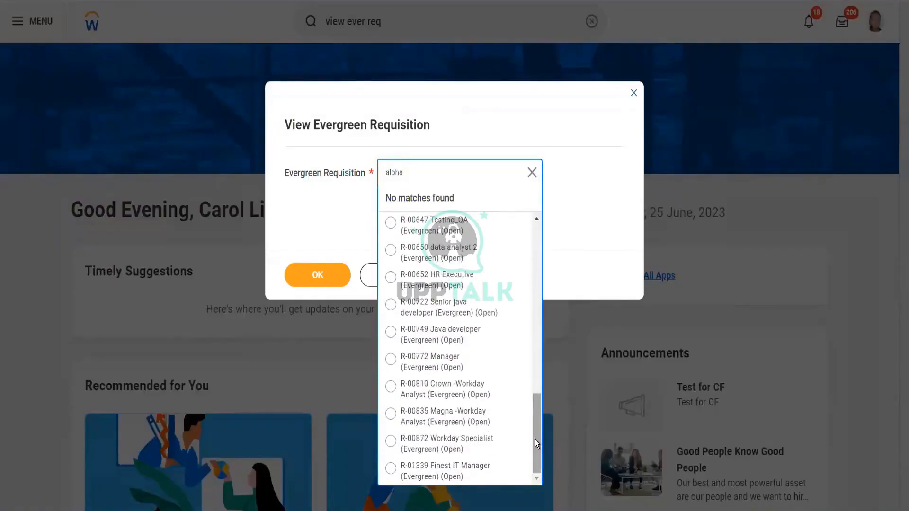
pyautogui.click(575, 222)
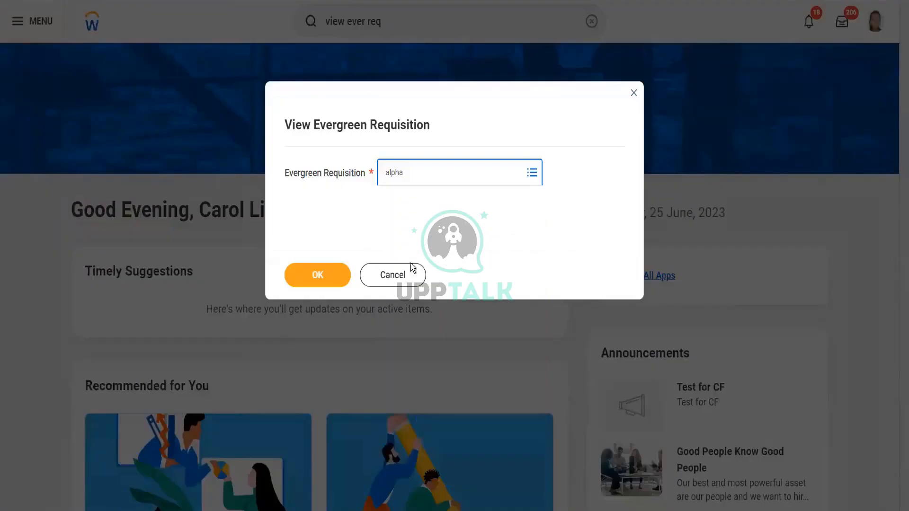
pyautogui.click(393, 276)
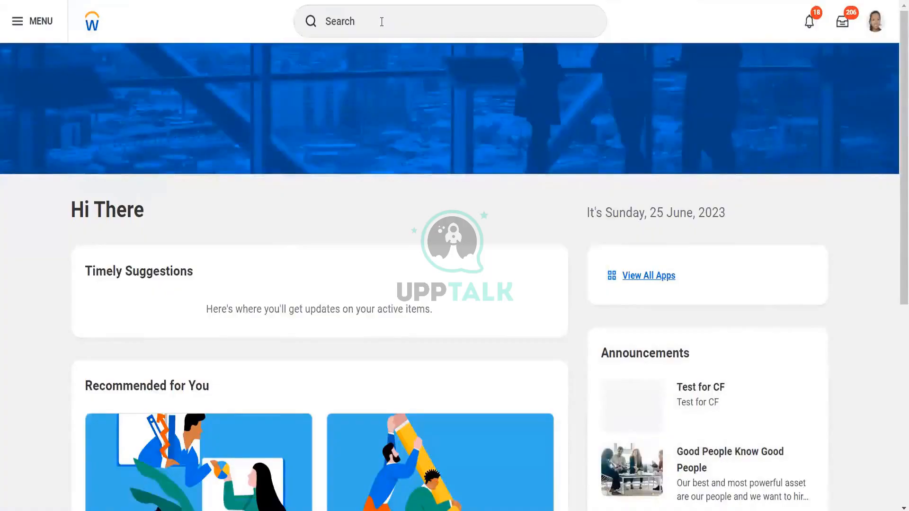
# - Start the Create Evergreen Requisition task with worker type Employee and no supervisory organization
pyautogui.click(350, 18)
pyautogui.write('cre')
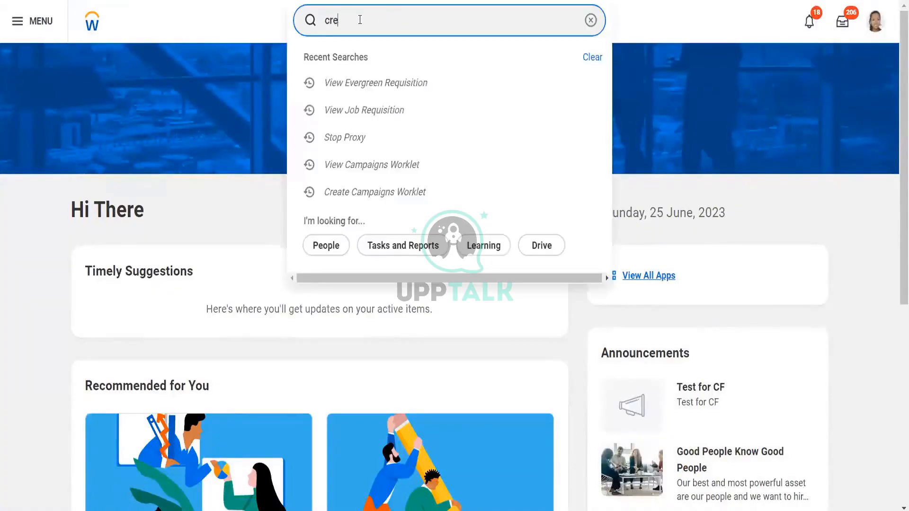
pyautogui.write('ate ever')
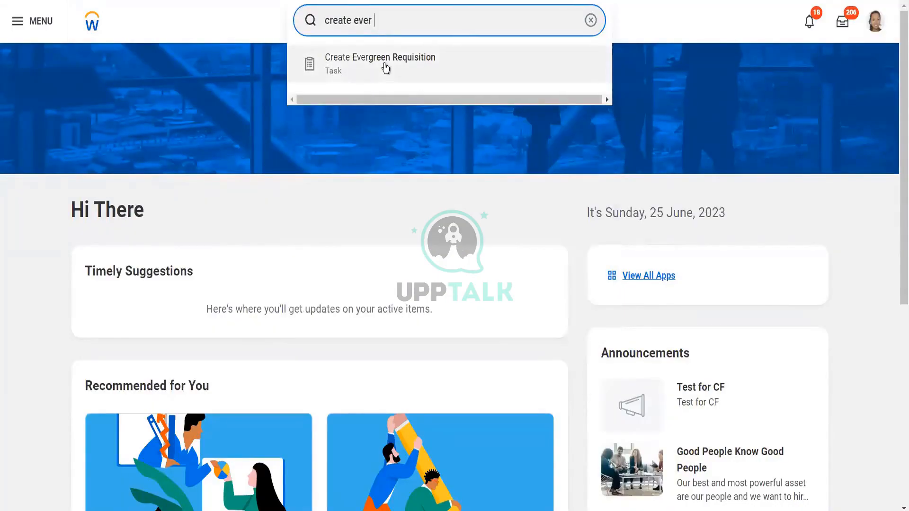
pyautogui.click(386, 69)
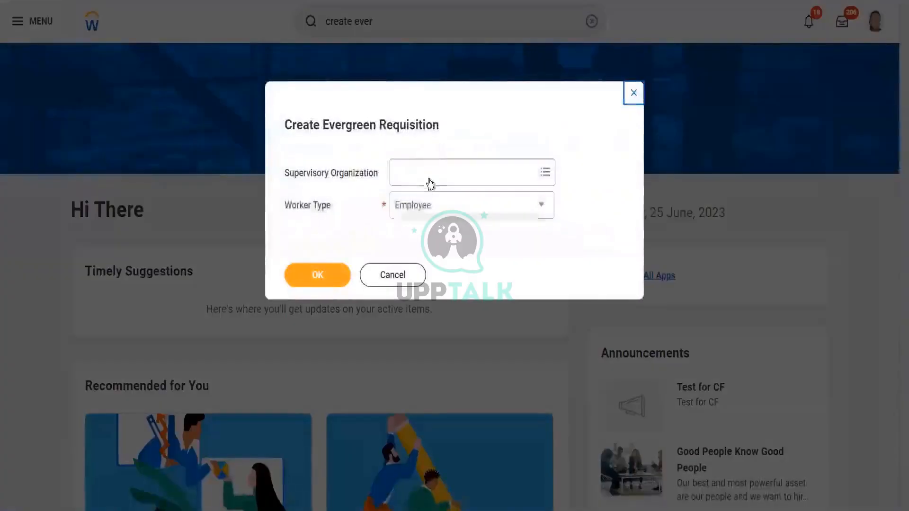
pyautogui.click(430, 174)
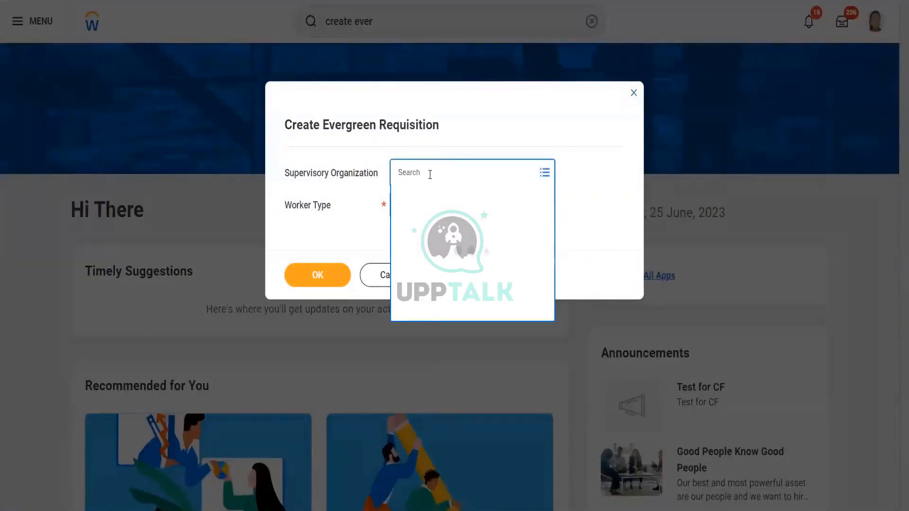
pyautogui.click(587, 203)
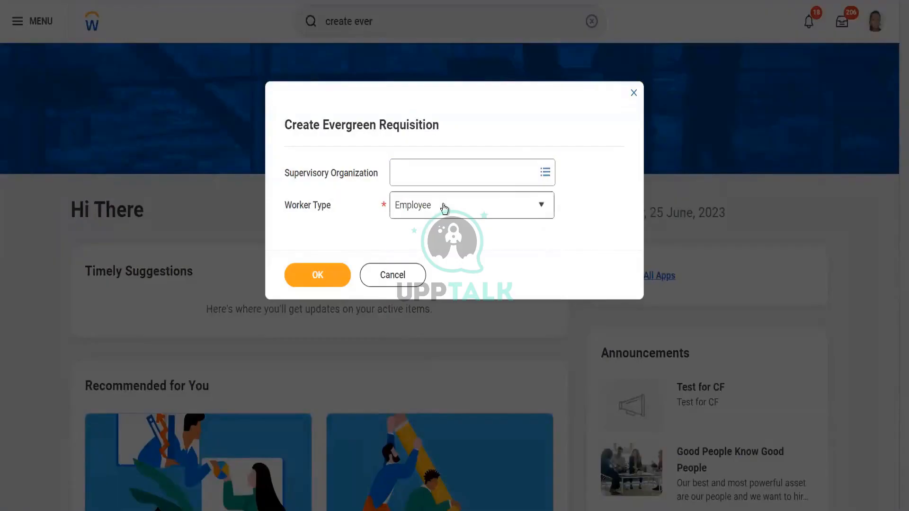
pyautogui.click(329, 272)
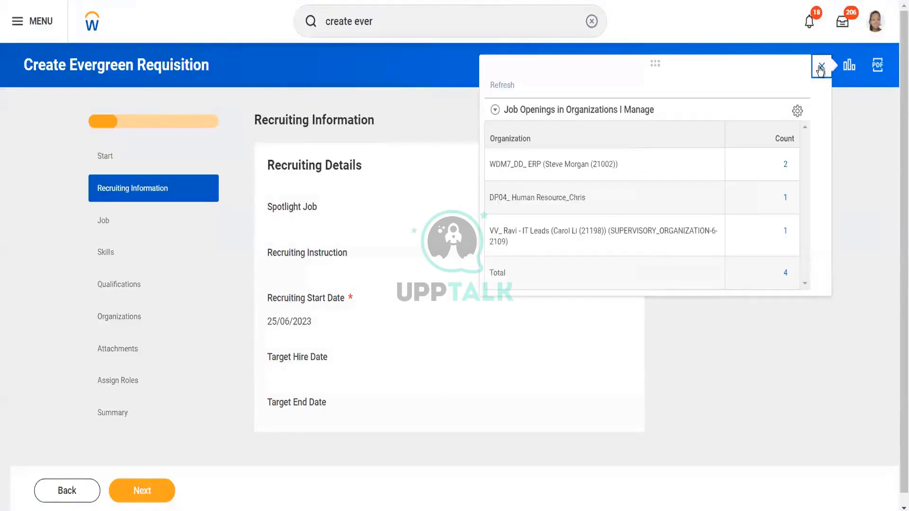
# - Open the Job section and enter the job posting title Alpha Evergreen Req
pyautogui.click(821, 66)
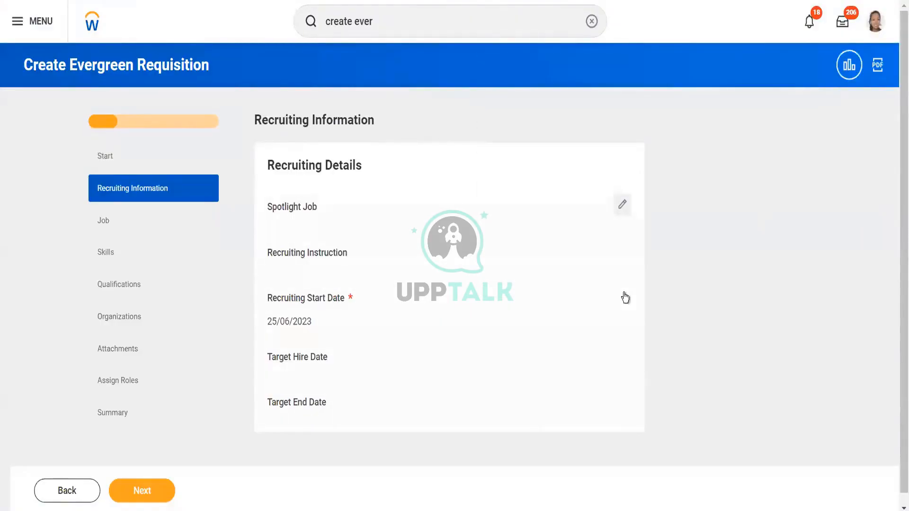
pyautogui.click(149, 221)
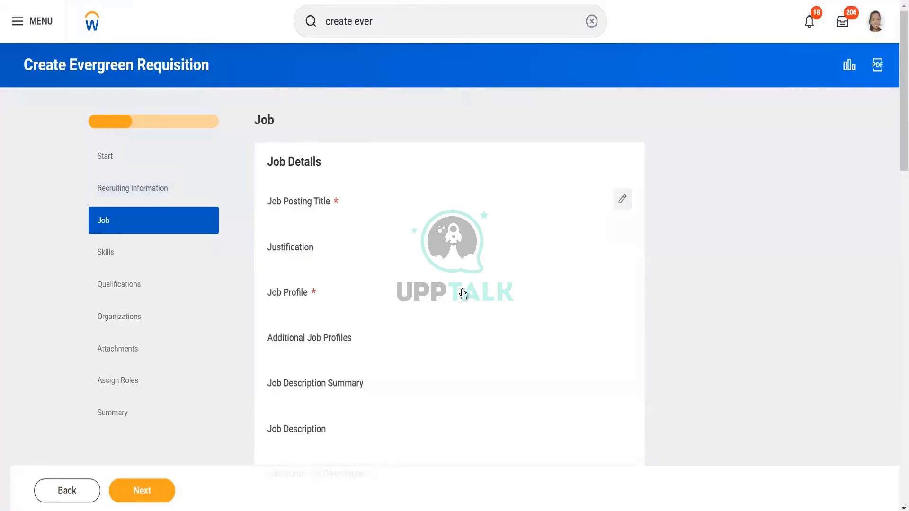
pyautogui.click(623, 200)
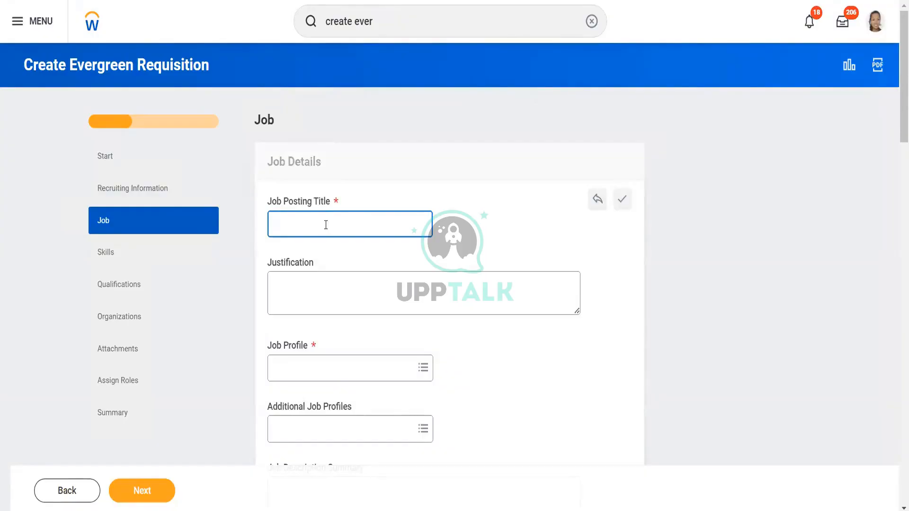
pyautogui.write('Alpha Evergreen Req')
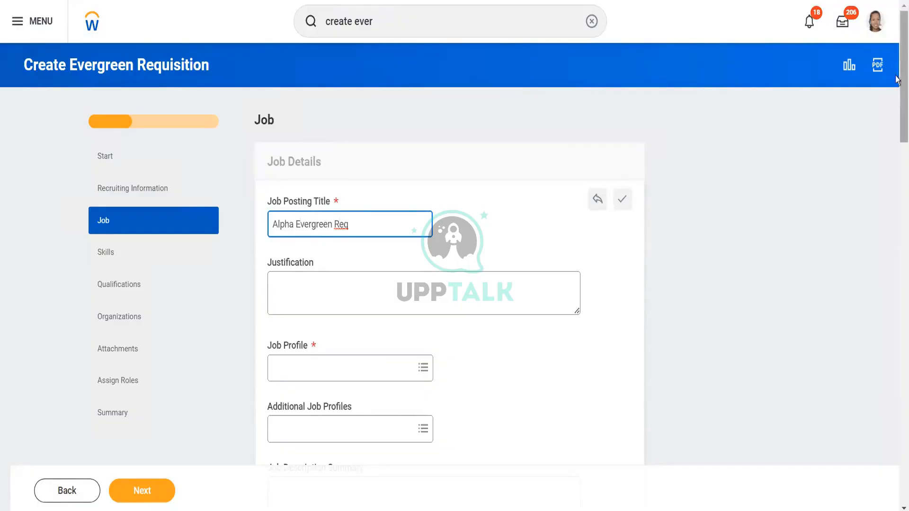
# - Set the job profile to Alpha Manager
pyautogui.scroll(-3, 742, 90)
pyautogui.click(346, 253)
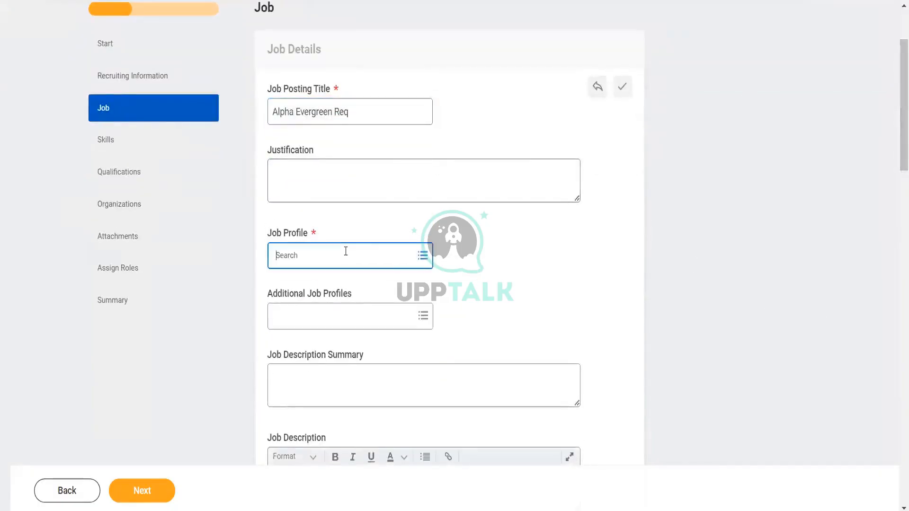
pyautogui.write('alpha')
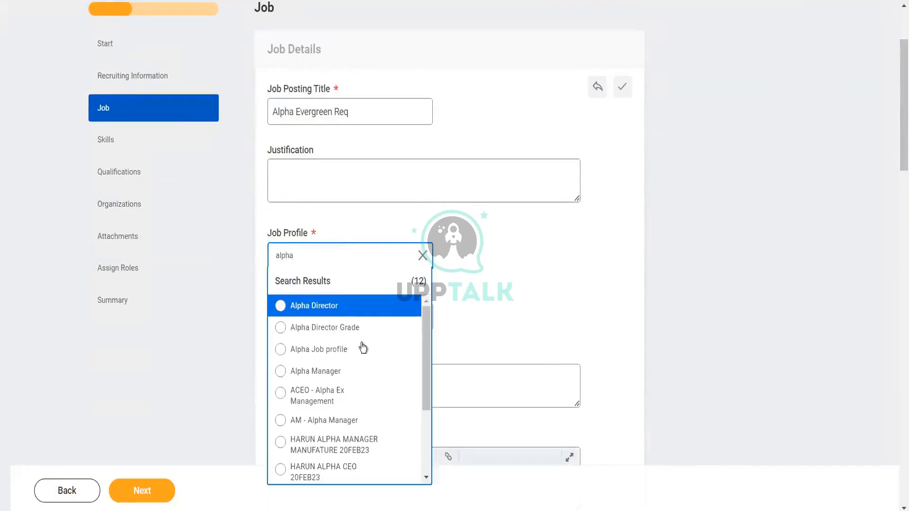
pyautogui.click(302, 374)
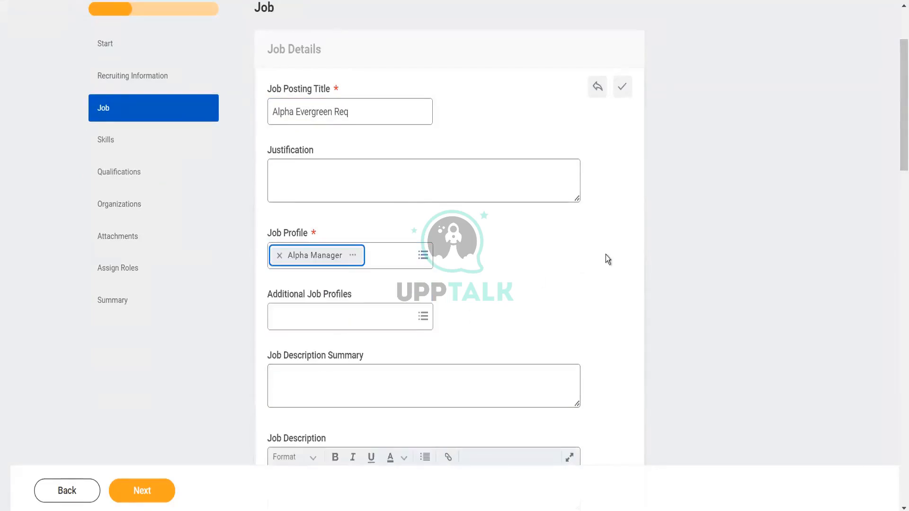
# - Set the worker sub-type to Regular from the worker types list
pyautogui.moveTo(897, 134); pyautogui.dragTo(897, 258)
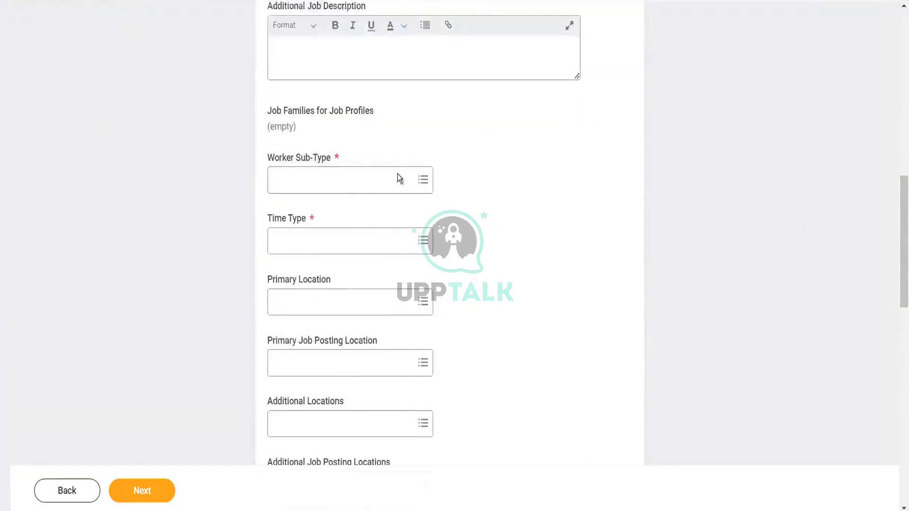
pyautogui.click(367, 182)
pyautogui.write('fu')
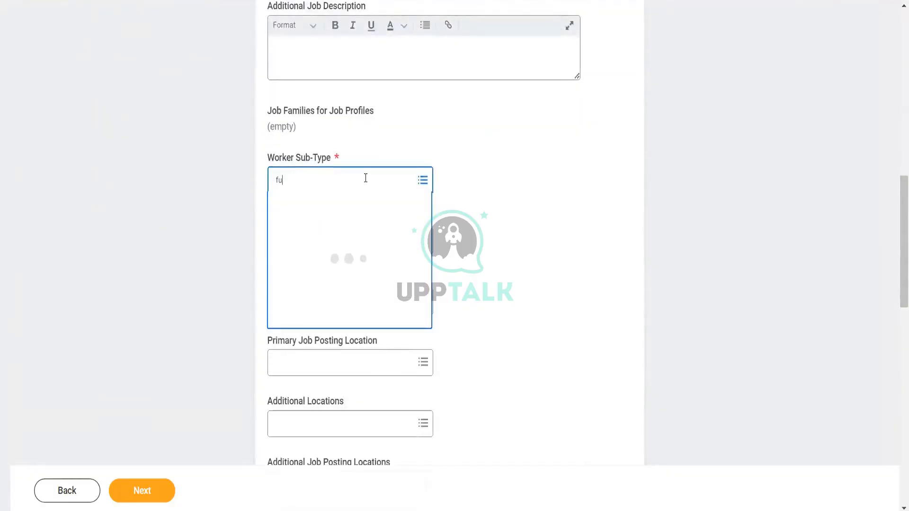
pyautogui.write('ll tim')
pyautogui.press('Return')
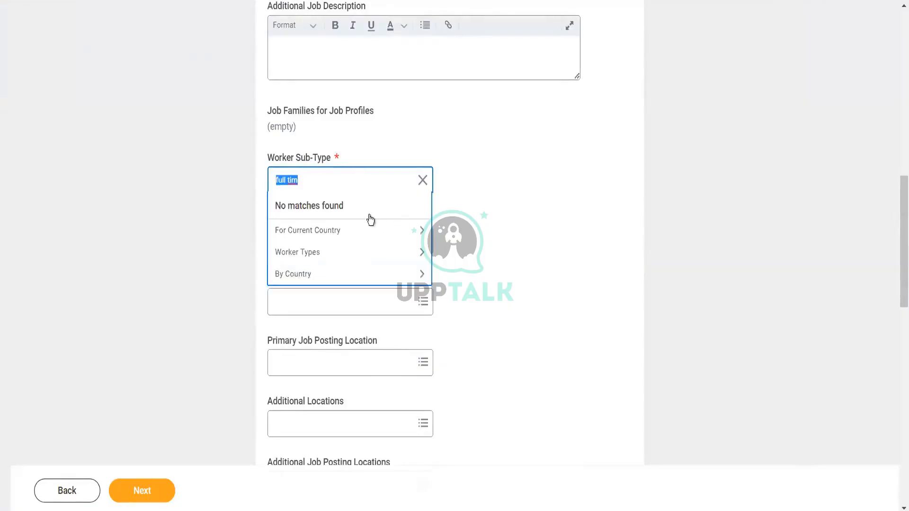
pyautogui.click(343, 252)
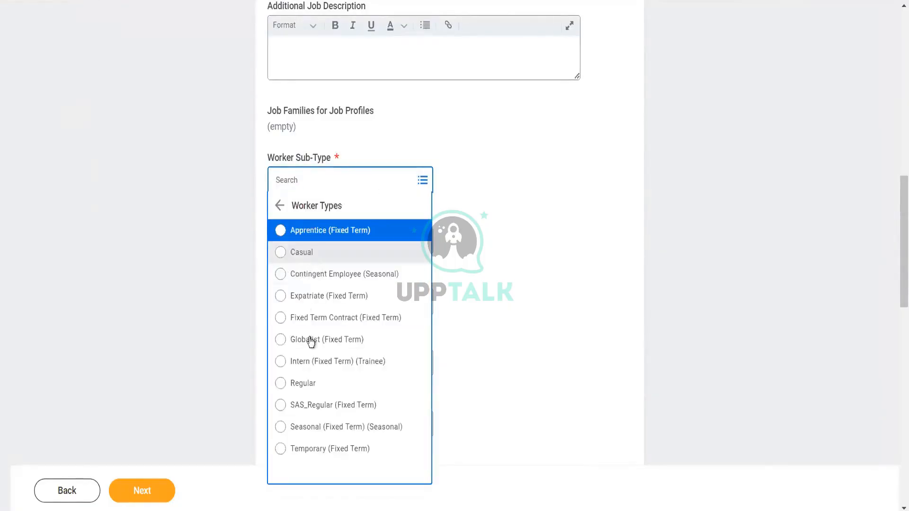
pyautogui.click(316, 388)
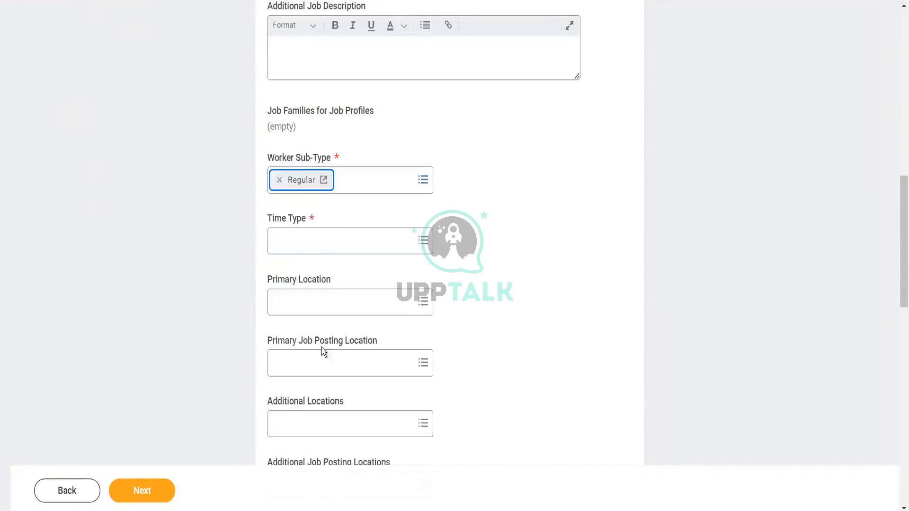
# - Set the time type to Full time
pyautogui.click(326, 245)
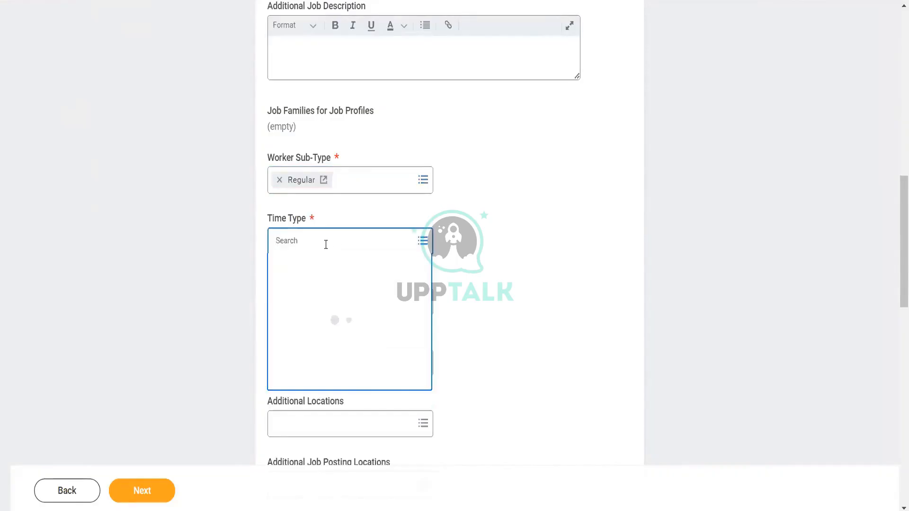
pyautogui.write('full time')
pyautogui.press('Return')
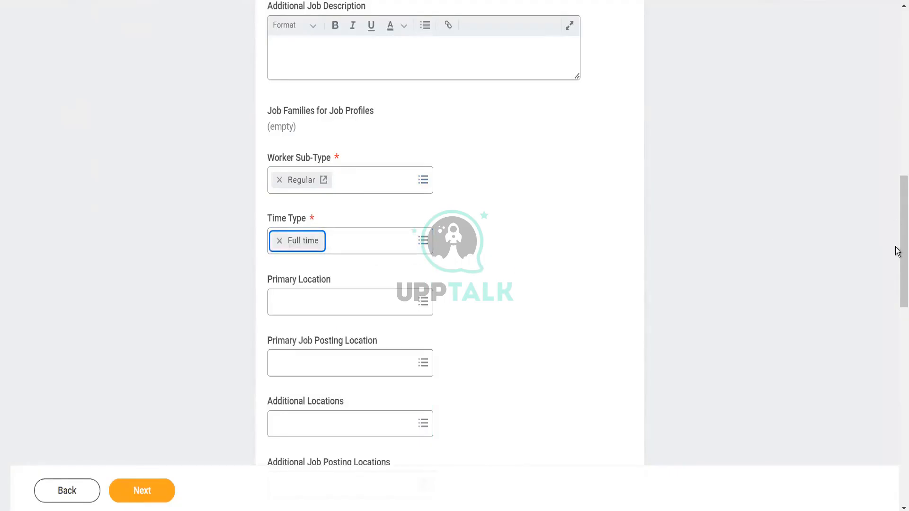
# - Link the requisition to all three job requisitions R-01240, R-01256 and R-01257 Director (Open)
pyautogui.moveTo(897, 253); pyautogui.dragTo(897, 407)
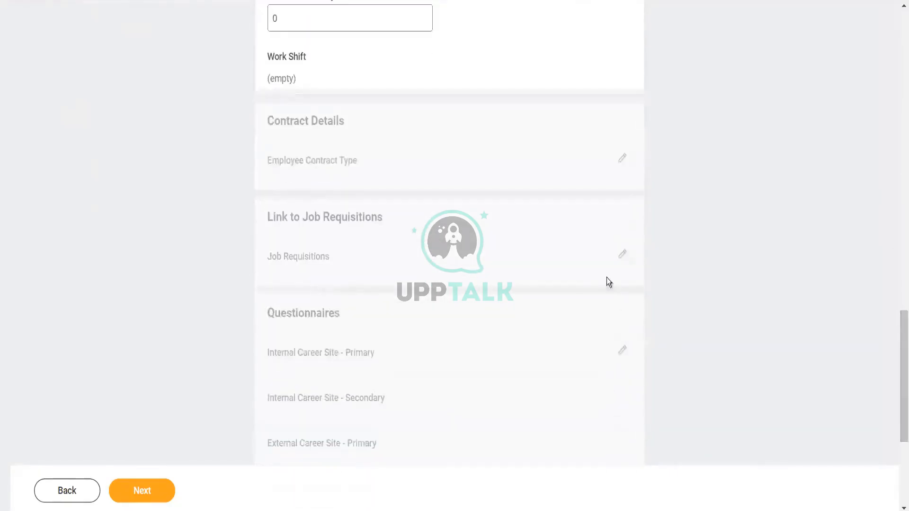
pyautogui.click(622, 255)
pyautogui.scroll(-5, 356, 228)
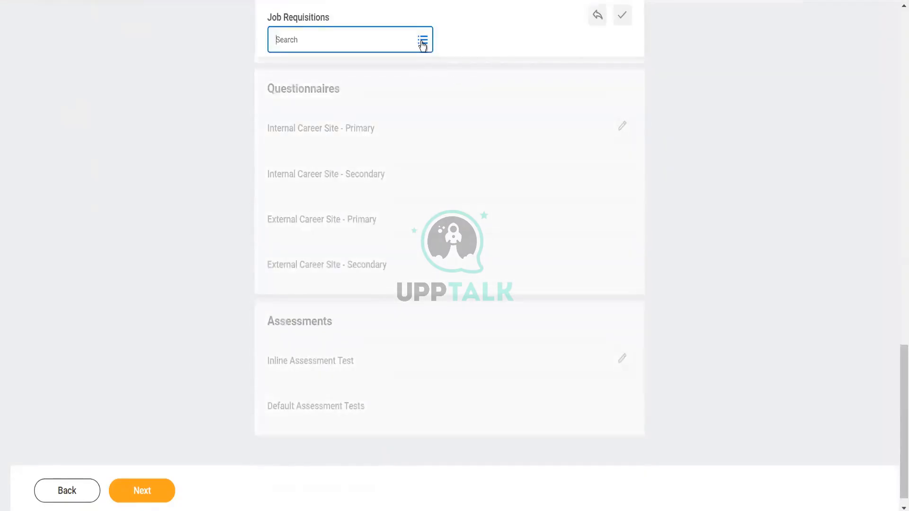
pyautogui.click(424, 41)
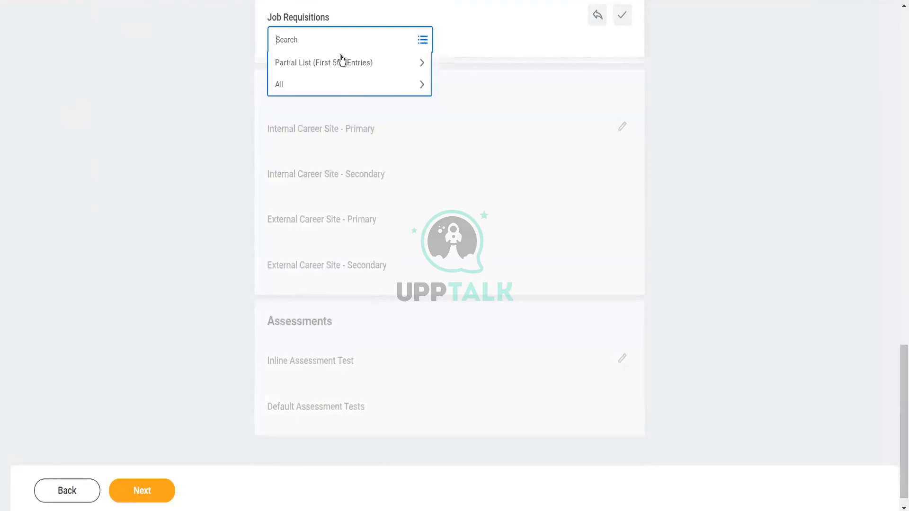
pyautogui.click(332, 90)
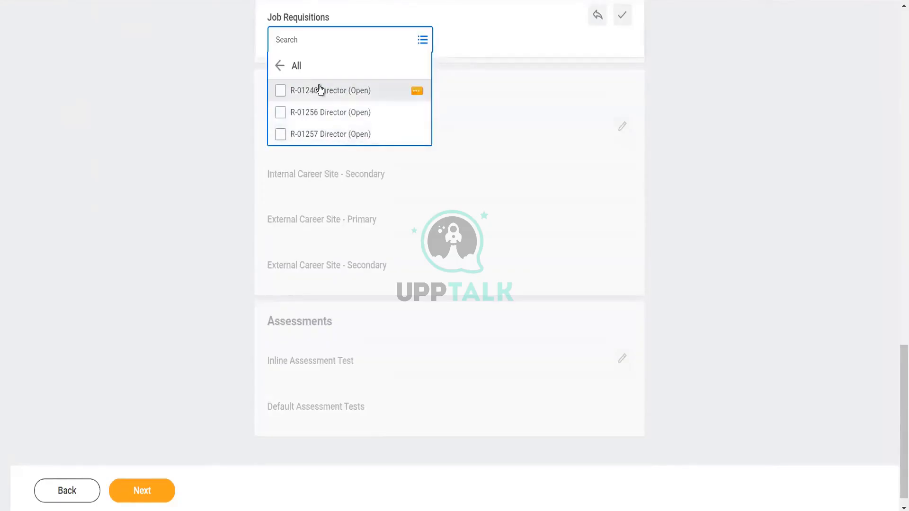
pyautogui.hotkey('ctrl', 'a')
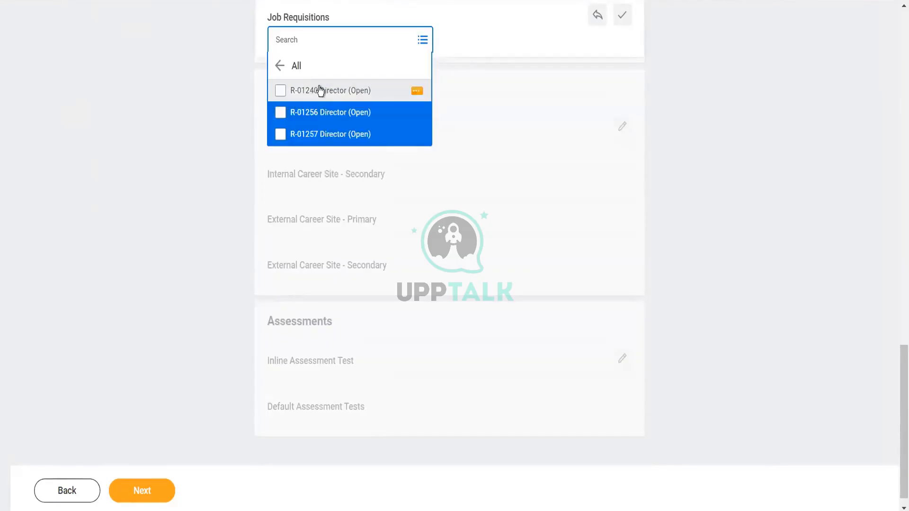
pyautogui.click(320, 91)
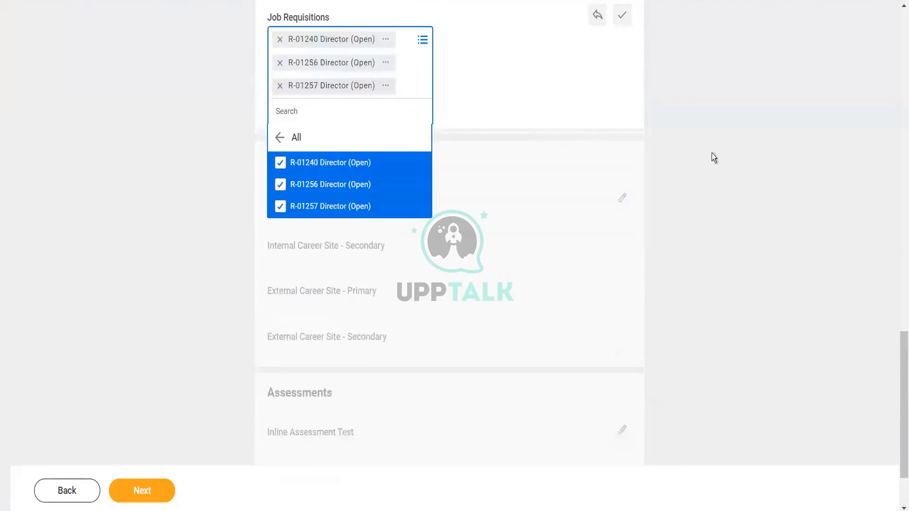
pyautogui.click(723, 158)
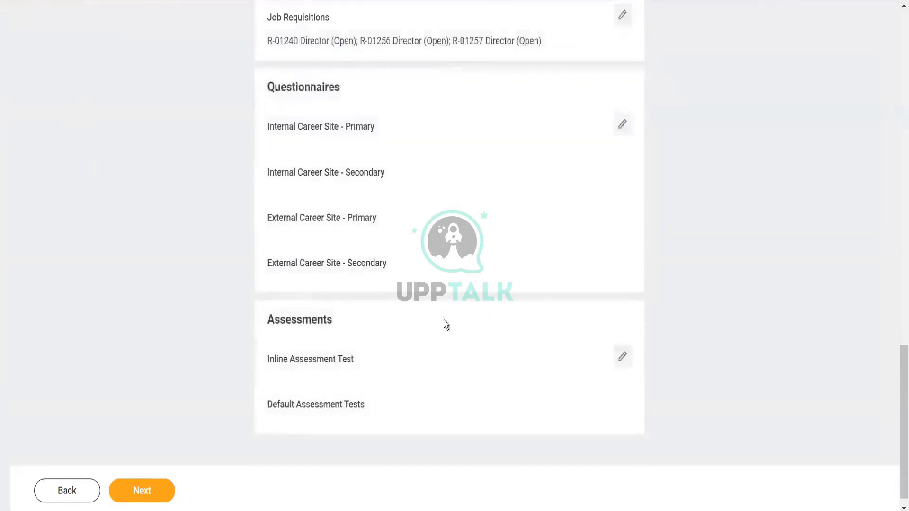
# - Advance through Skills, Qualifications, Organizations, Attachments and Assign Roles to the summary without changes
pyautogui.click(157, 494)
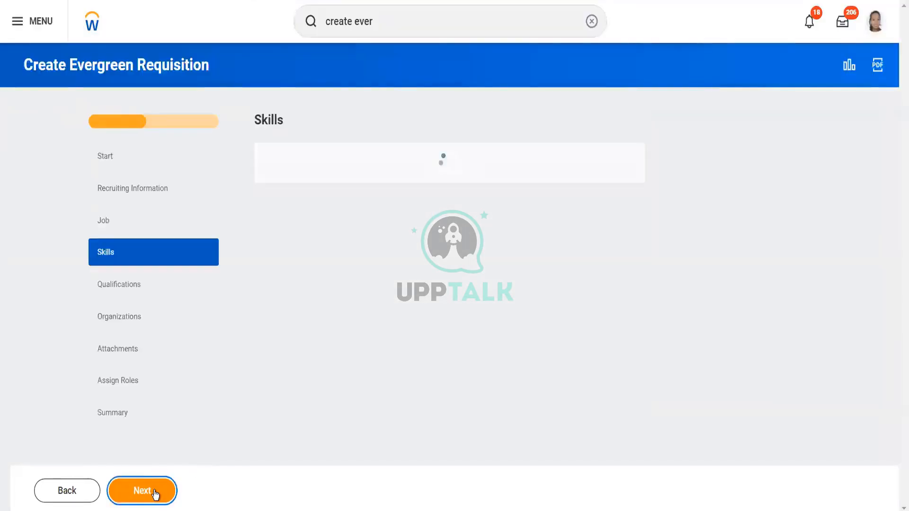
pyautogui.click(154, 492)
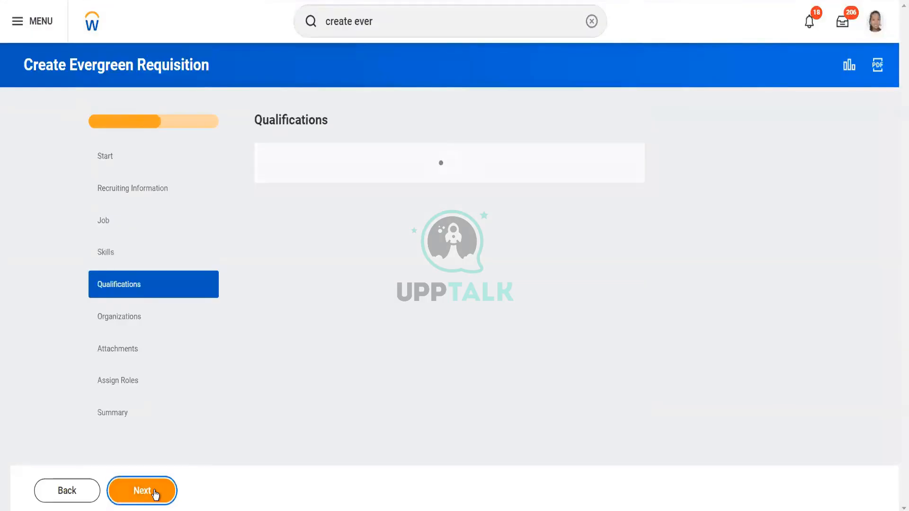
pyautogui.click(155, 493)
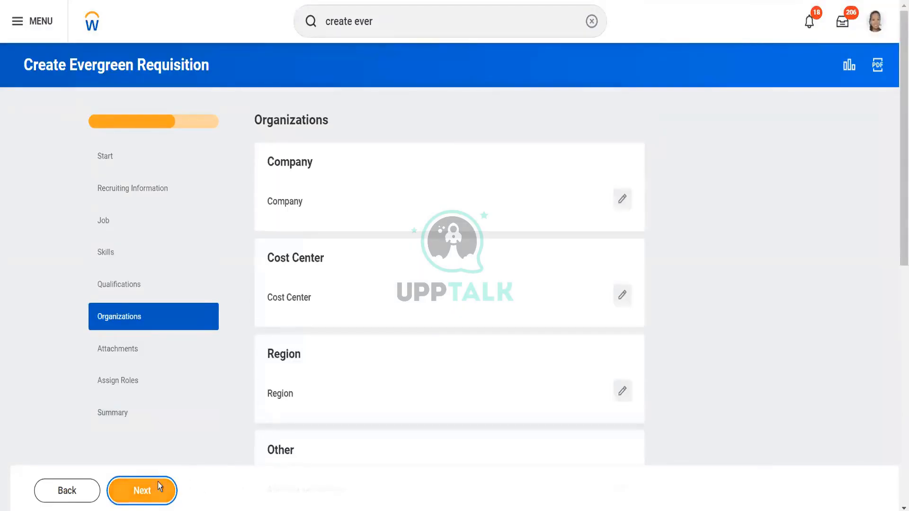
pyautogui.click(149, 489)
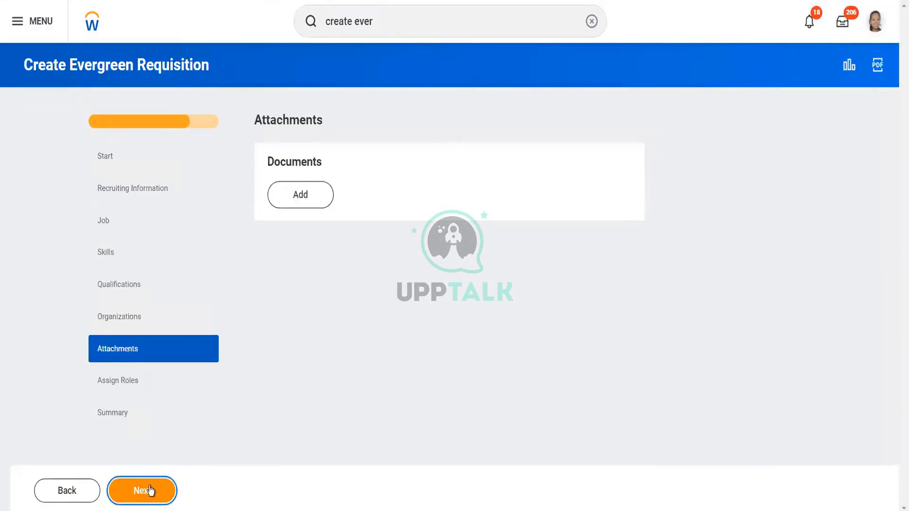
pyautogui.click(150, 490)
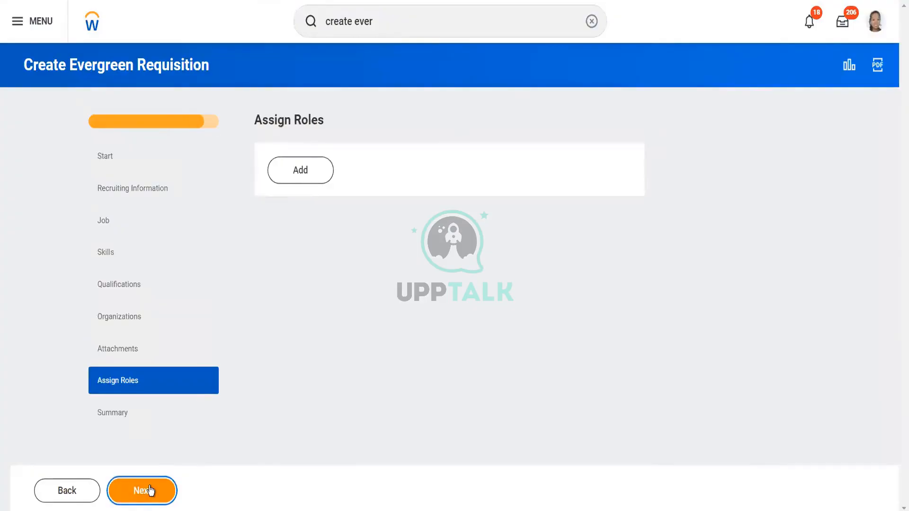
pyautogui.click(150, 490)
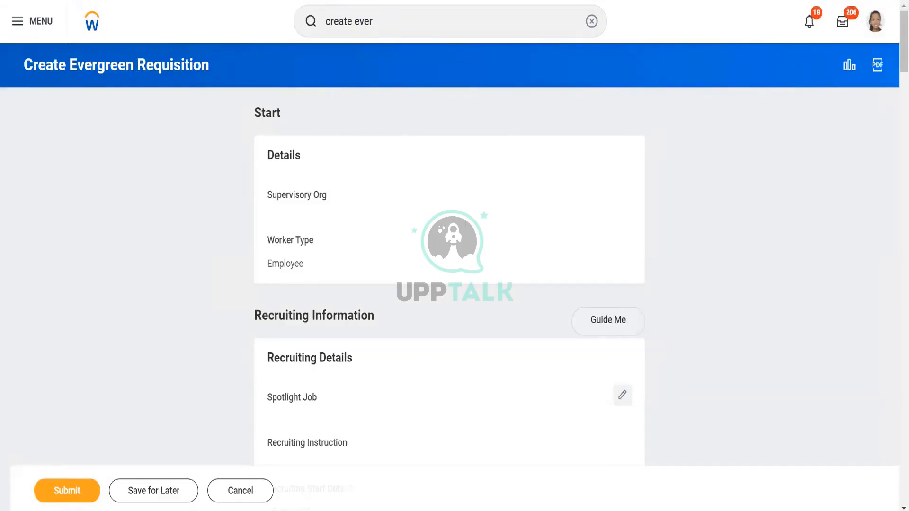
# - Duplicate the browser tab, decline restoring the session and close the new Create Evergreen Requisition dialog
pyautogui.rightClick(248, 1)
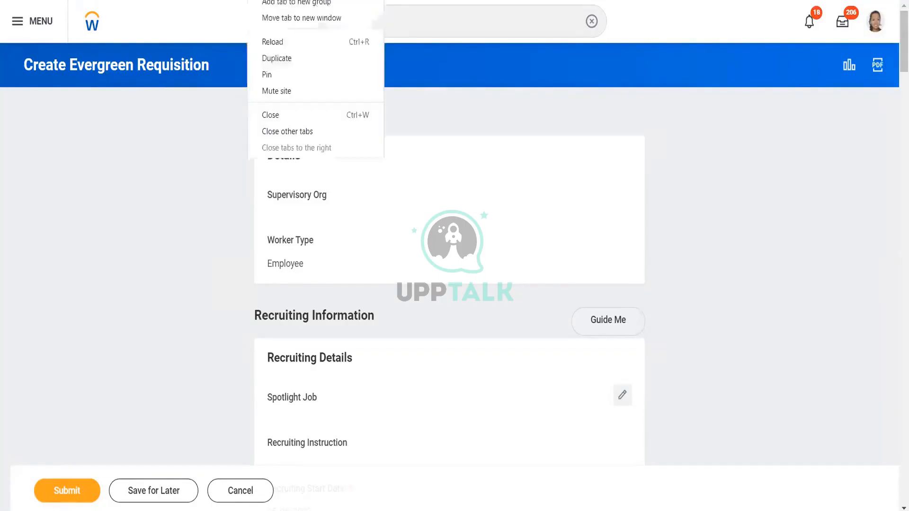
pyautogui.click(291, 58)
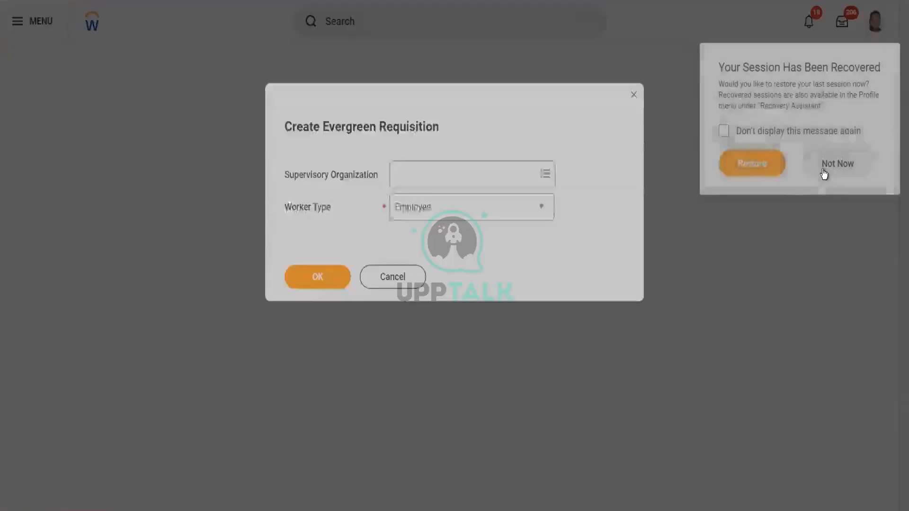
pyautogui.click(824, 169)
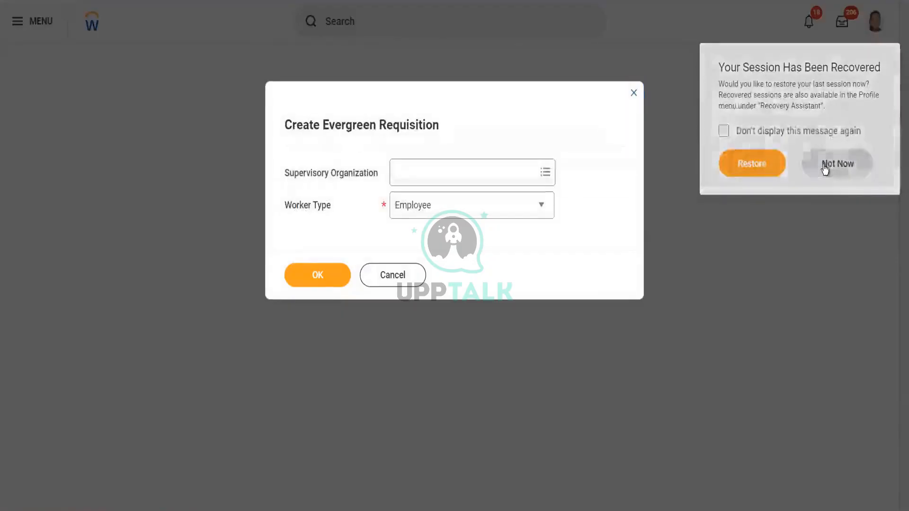
pyautogui.click(635, 94)
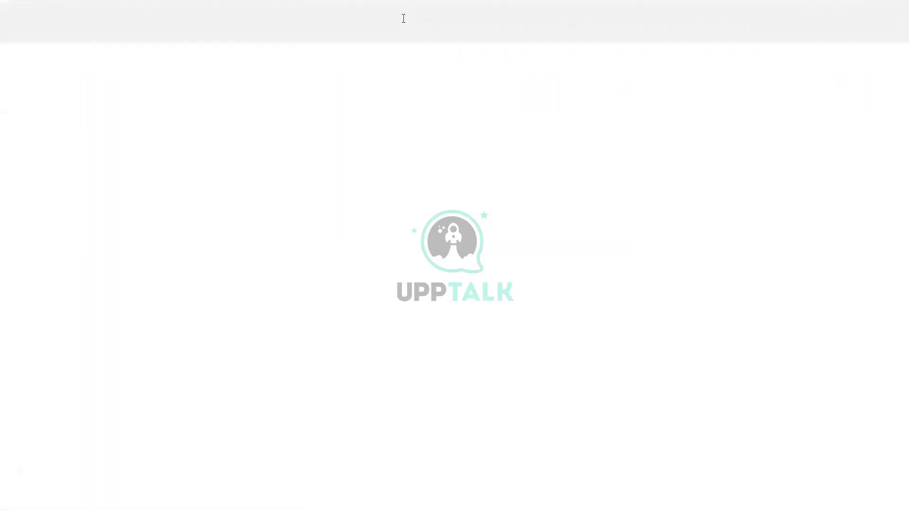
# - Search for bp:evergreen req and open the Evergreen Requisition (Default Definition) business process
pyautogui.click(404, 18)
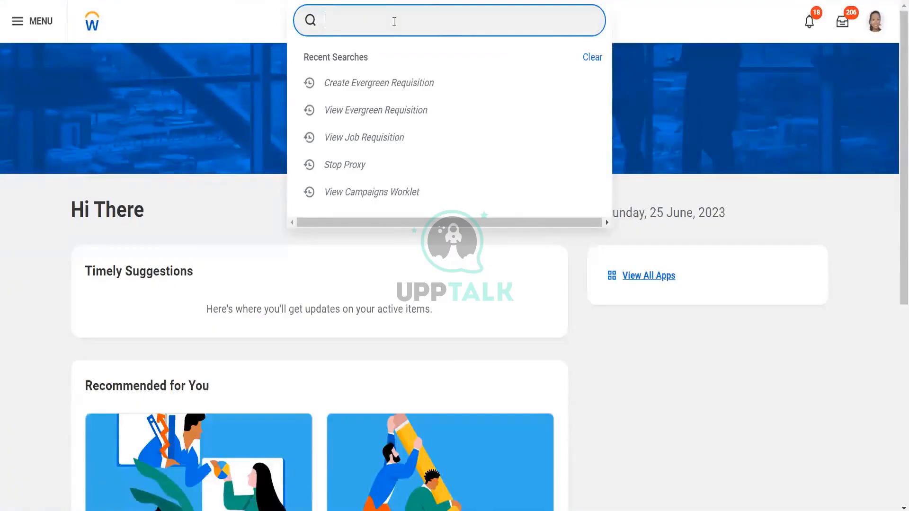
pyautogui.write('bp')
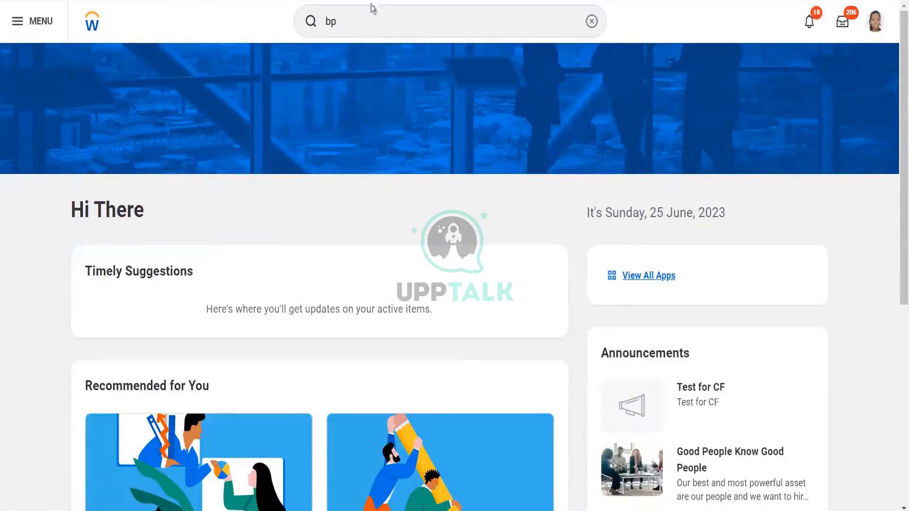
pyautogui.click(344, 23)
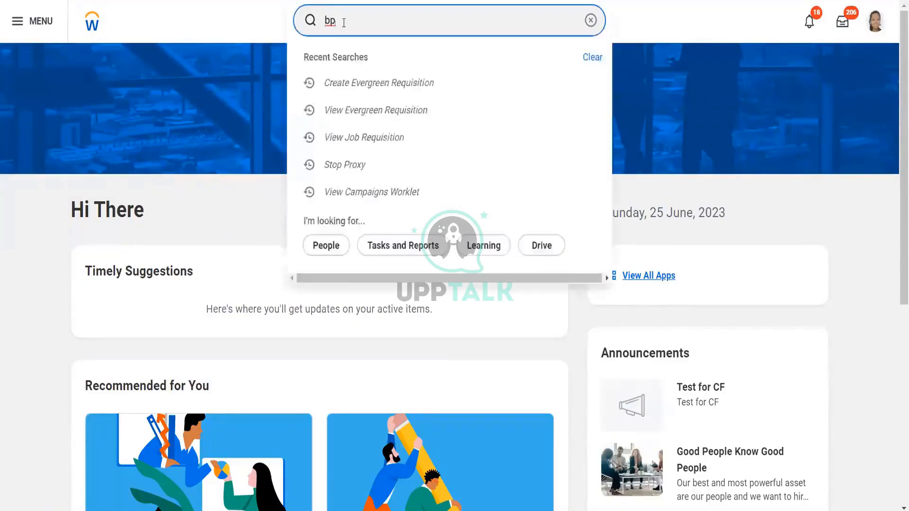
pyautogui.write(':evergreen')
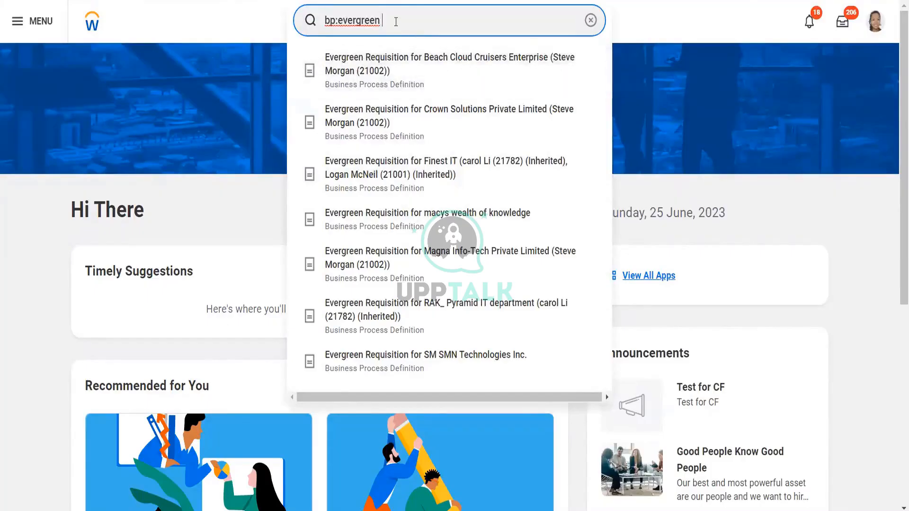
pyautogui.write(' req')
pyautogui.press('Return')
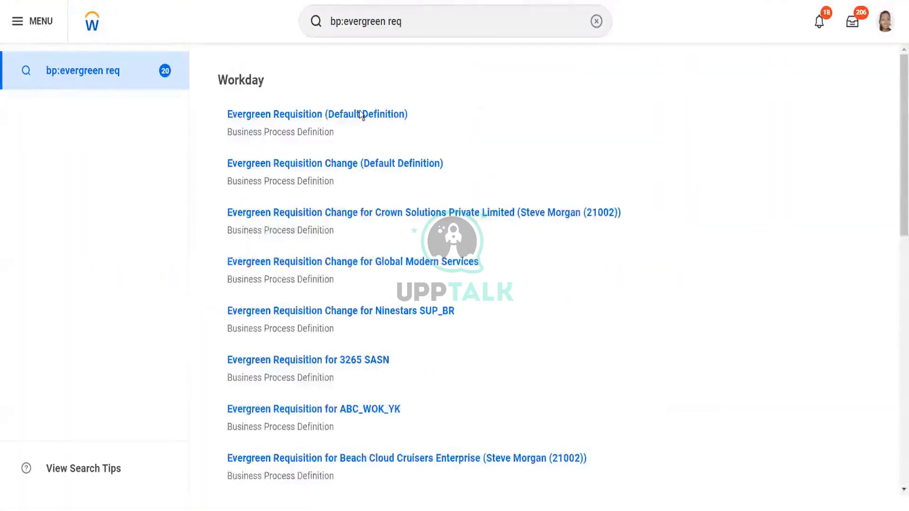
pyautogui.click(335, 117)
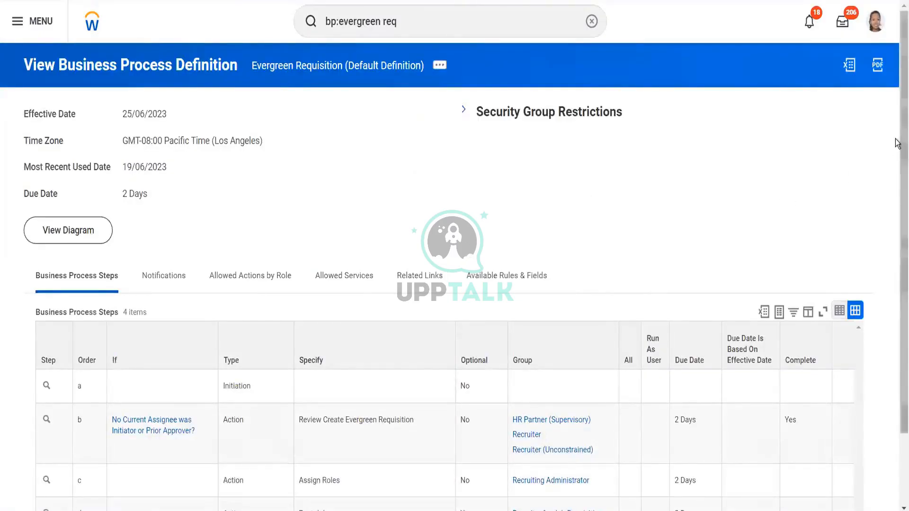
# - Start editing the Evergreen Requisition default business process definition with the current effective date
pyautogui.moveTo(897, 146); pyautogui.dragTo(896, 232)
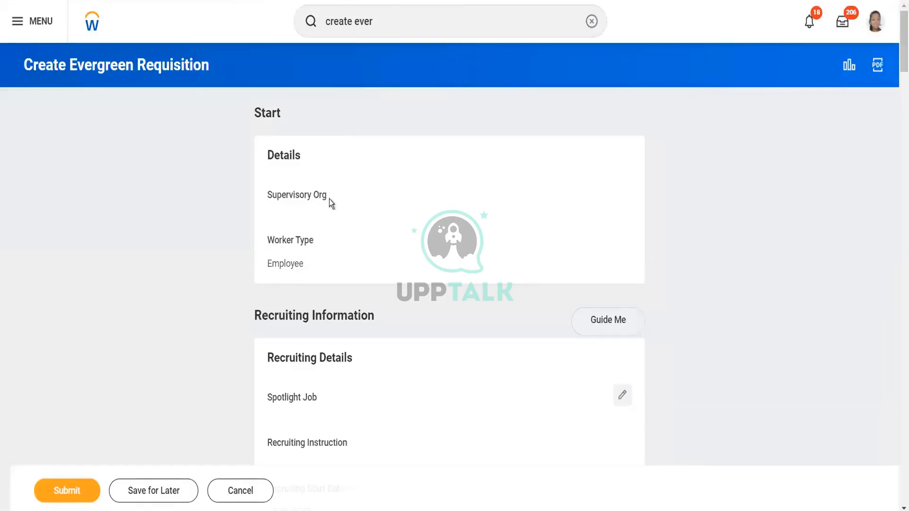
pyautogui.moveTo(329, 199); pyautogui.dragTo(267, 196)
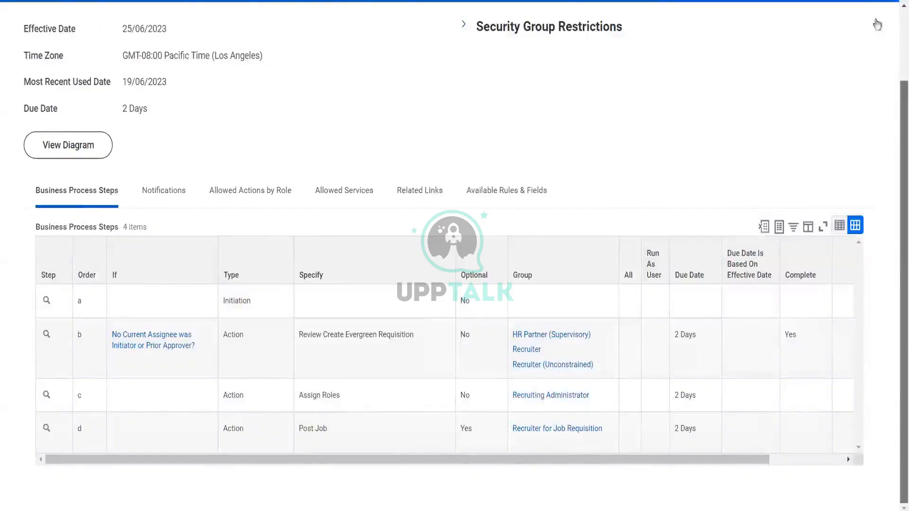
pyautogui.scroll(3, 878, 25)
pyautogui.moveTo(440, 66)
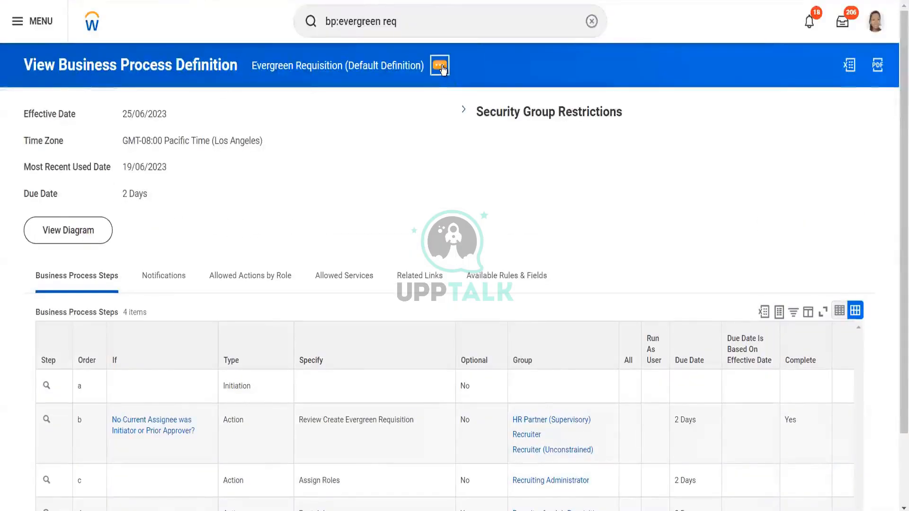
pyautogui.click(440, 67)
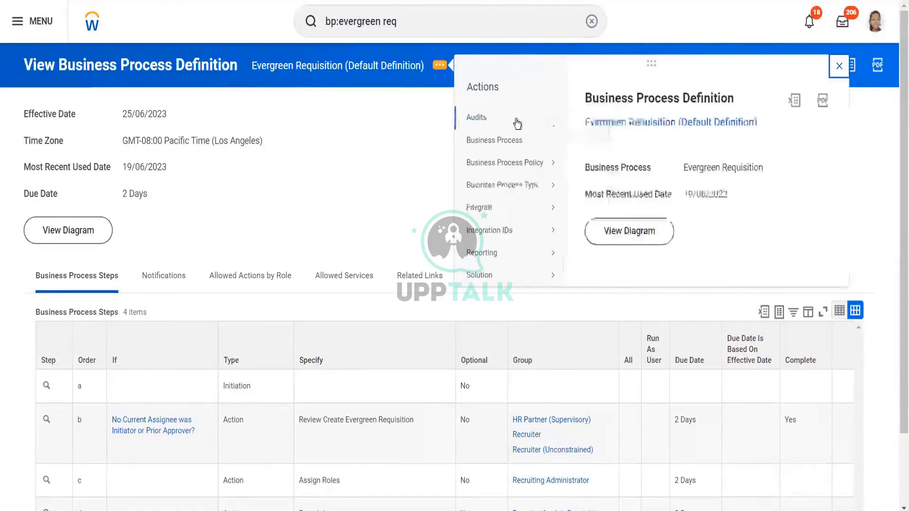
pyautogui.moveTo(551, 143)
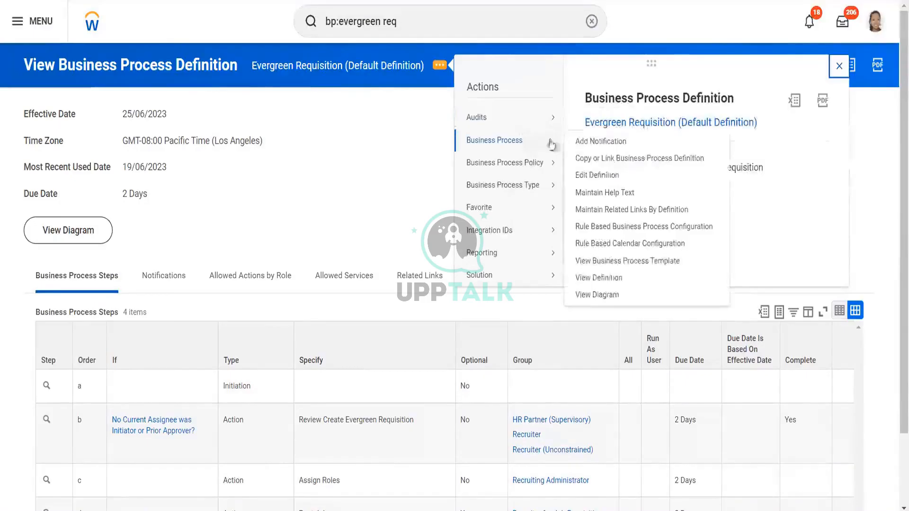
pyautogui.click(599, 181)
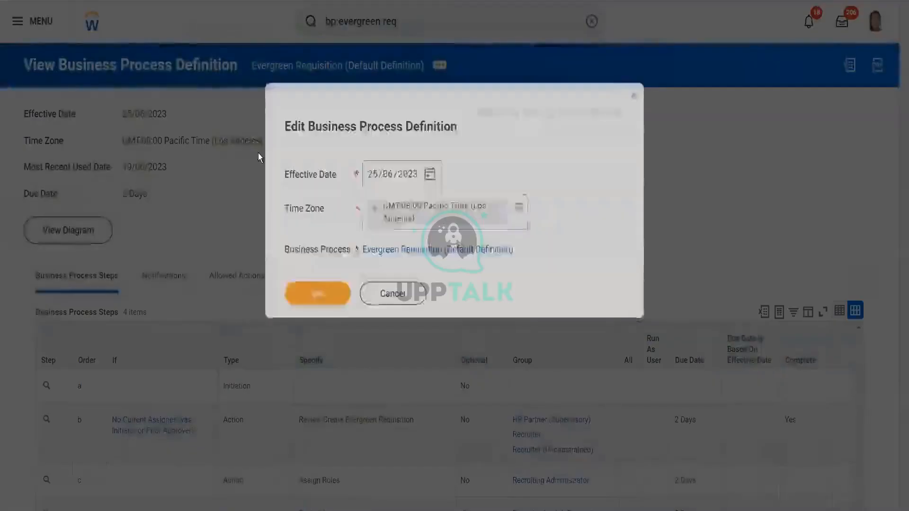
pyautogui.click(328, 298)
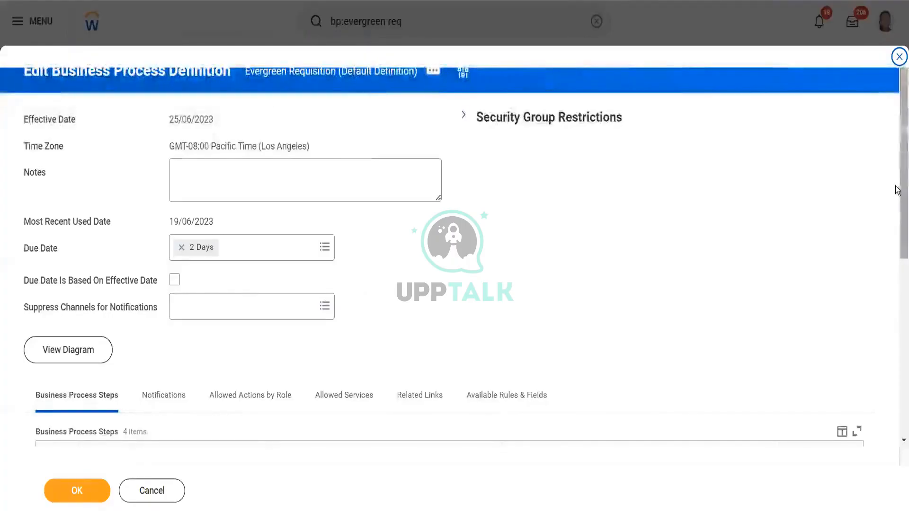
# - Try to remove the review, assign roles and post job steps and save the definition, then close the error
pyautogui.moveTo(898, 194); pyautogui.dragTo(898, 391)
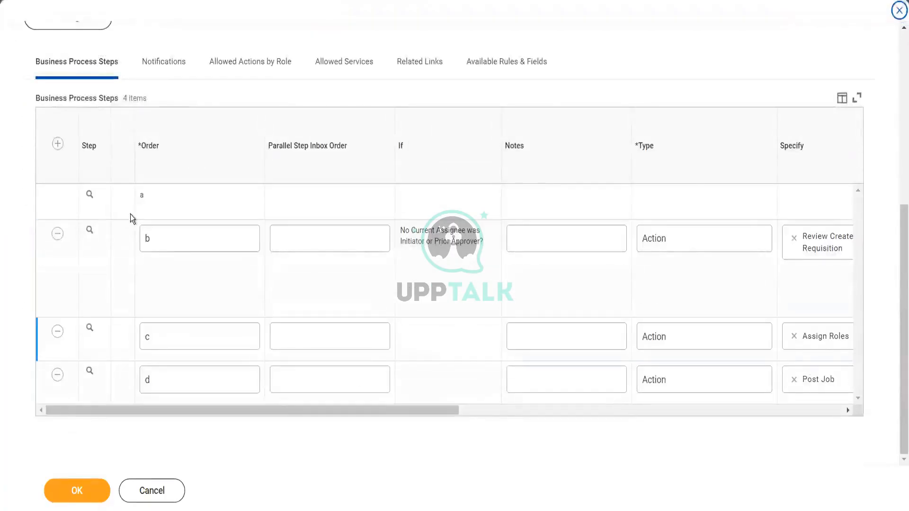
pyautogui.click(59, 235)
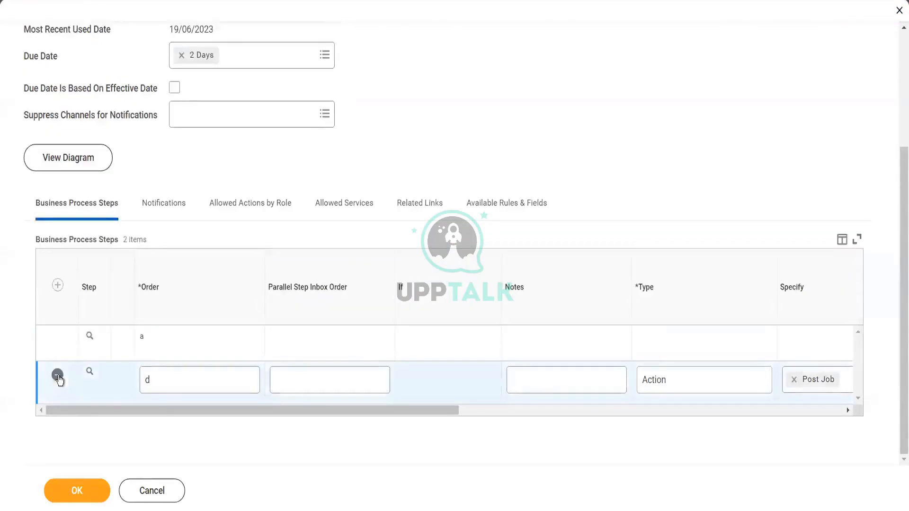
pyautogui.click(73, 495)
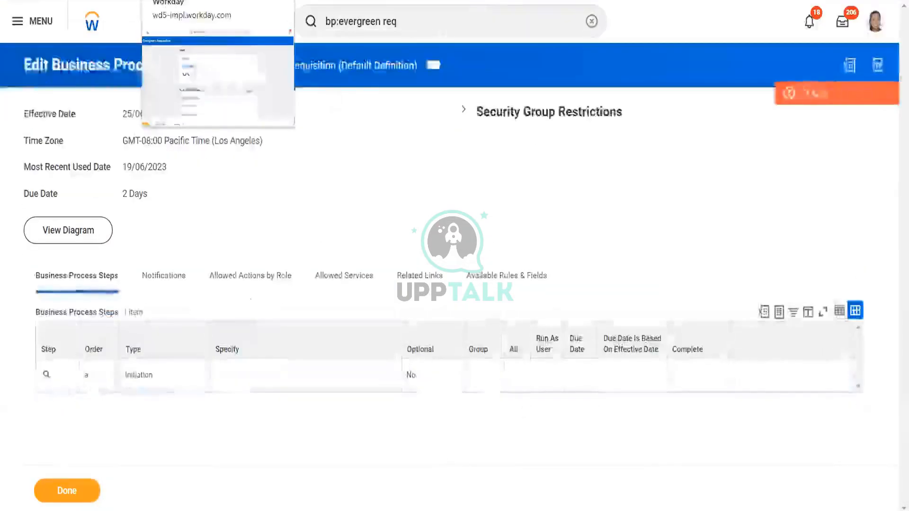
pyautogui.click(823, 101)
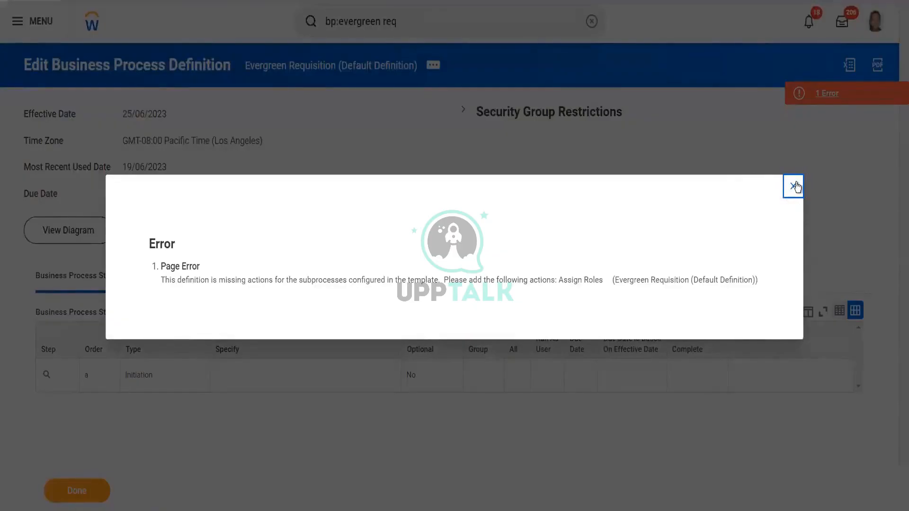
pyautogui.click(794, 186)
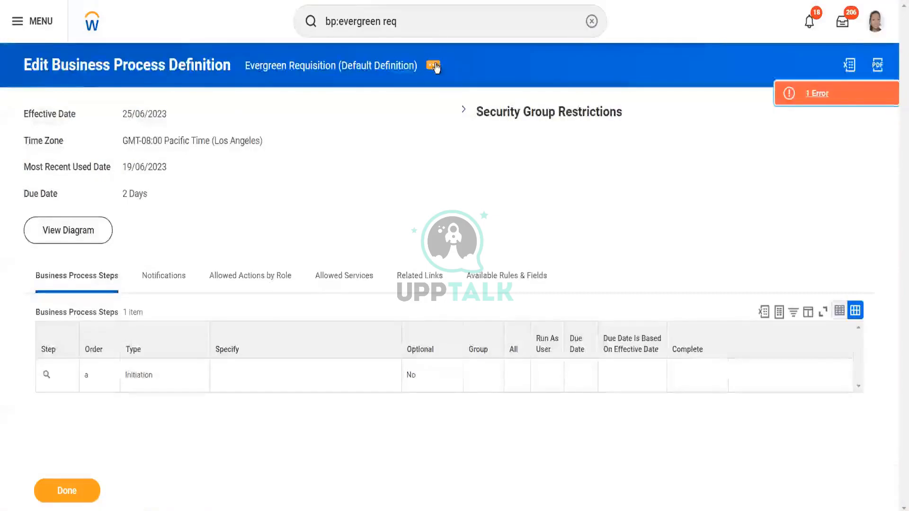
# - Edit the Evergreen Requisition definition again and add step b of type Action specifying Assign Roles
pyautogui.click(435, 66)
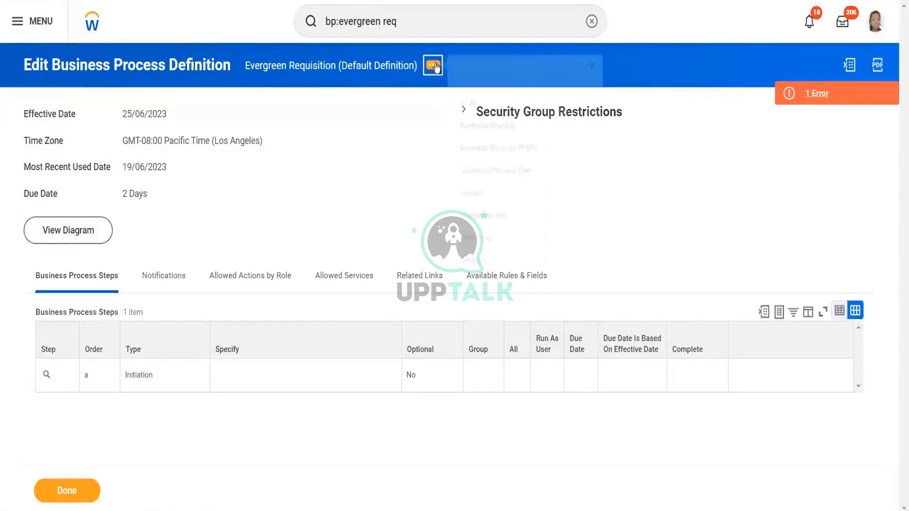
pyautogui.moveTo(514, 139)
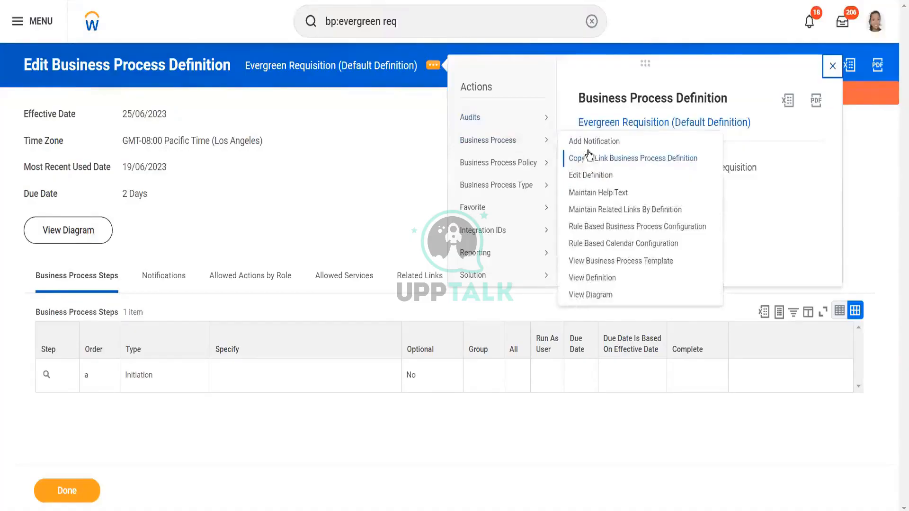
pyautogui.click(587, 174)
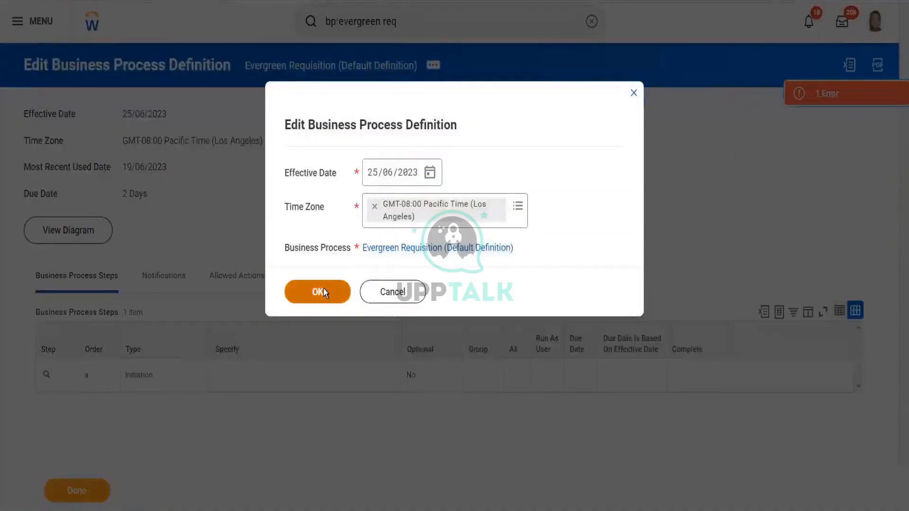
pyautogui.click(324, 293)
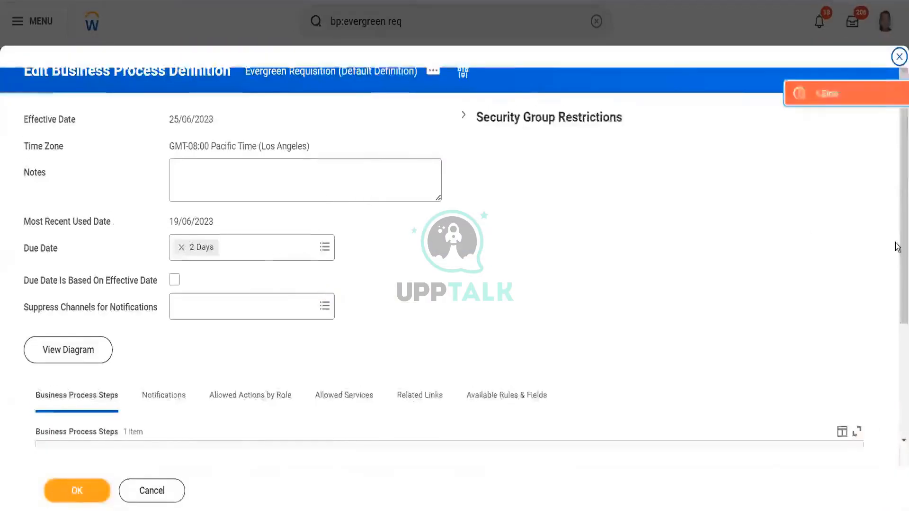
pyautogui.scroll(-3, 659, 345)
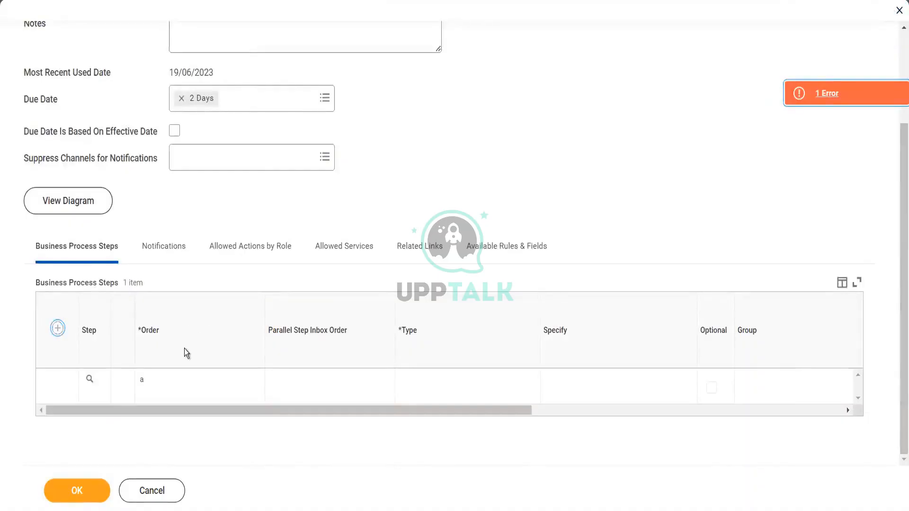
pyautogui.click(172, 392)
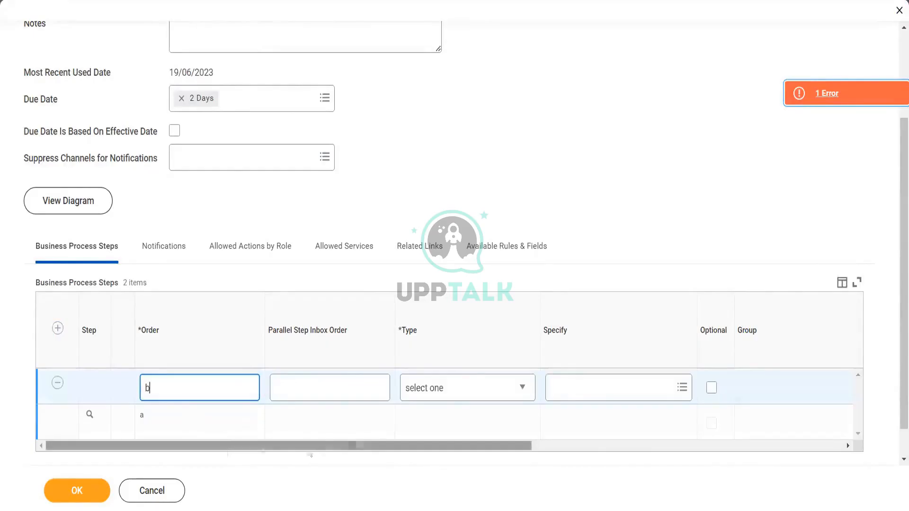
pyautogui.moveTo(221, 445); pyautogui.dragTo(356, 445)
pyautogui.click(275, 388)
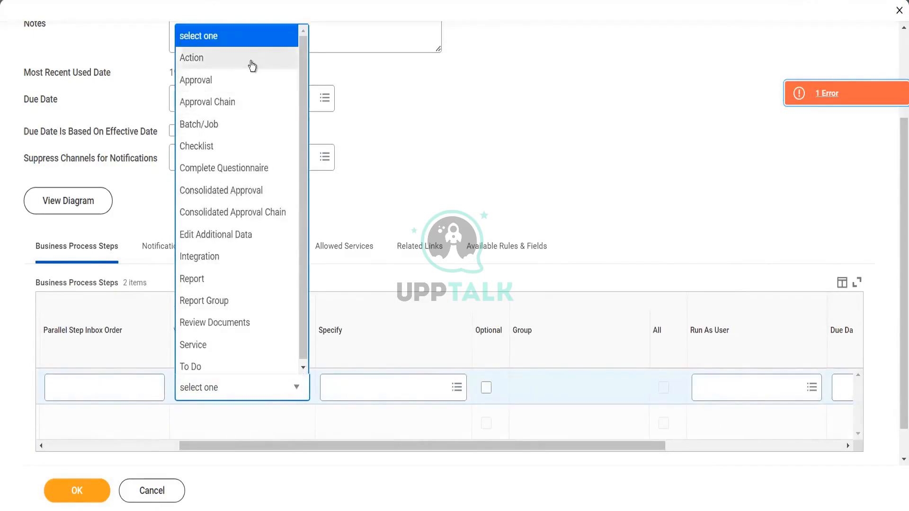
pyautogui.click(251, 62)
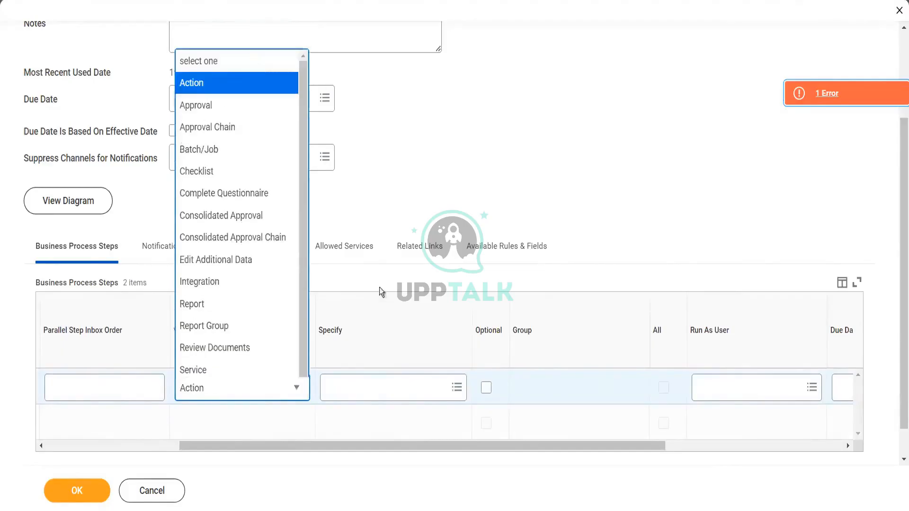
pyautogui.click(351, 384)
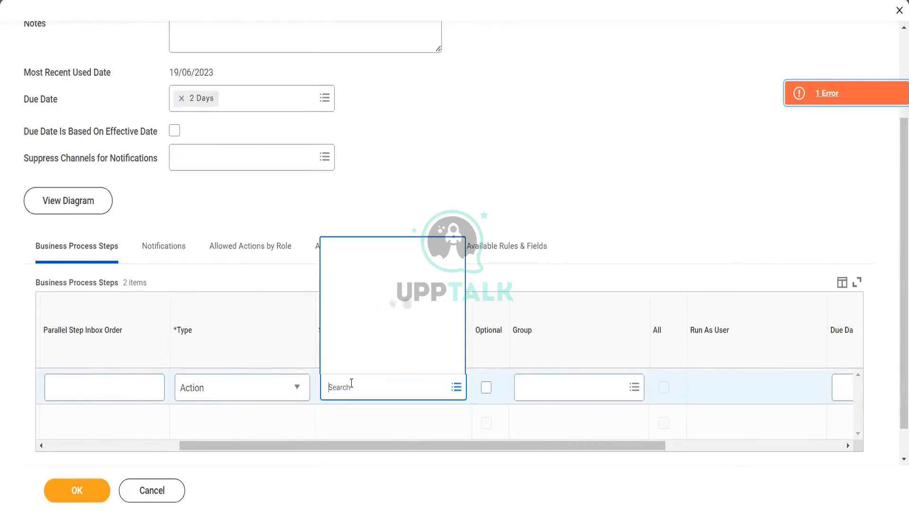
pyautogui.write('asa')
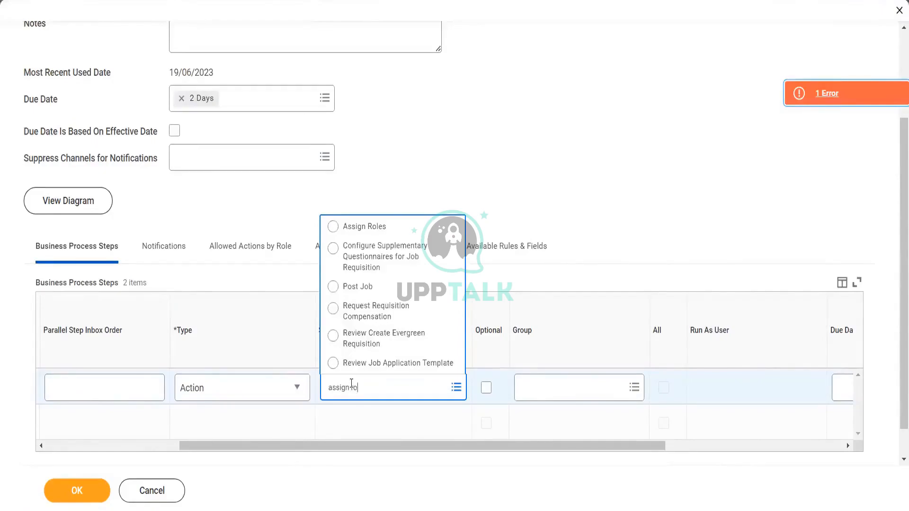
pyautogui.press('Return')
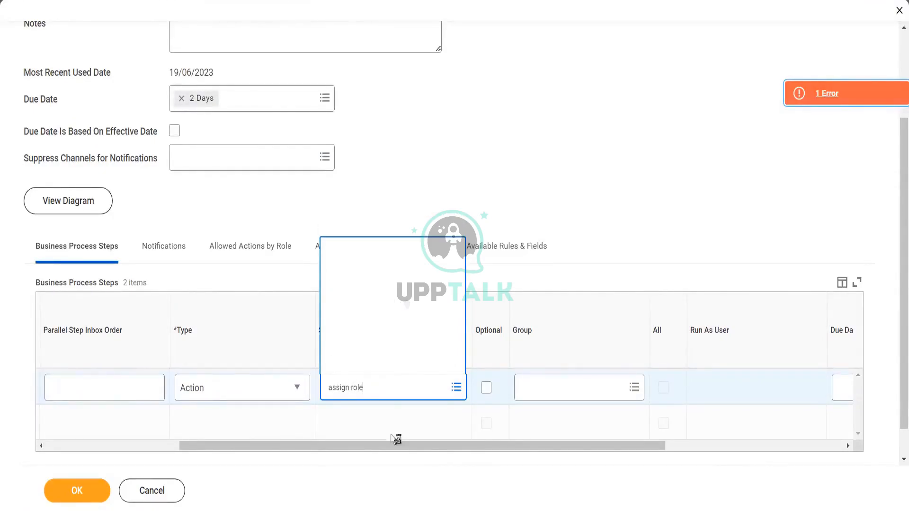
# - Assign the Manager group to the Assign Roles step and save the definition
pyautogui.click(564, 388)
pyautogui.write('manager')
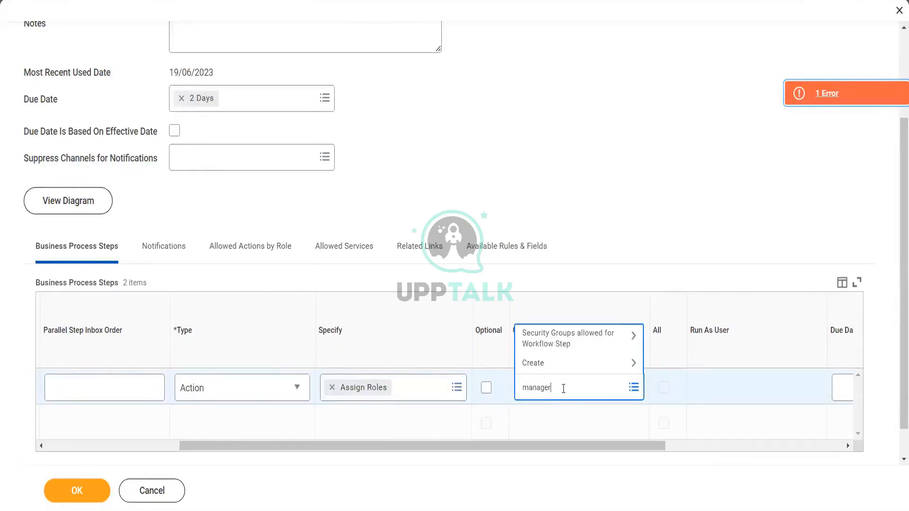
pyautogui.press('Return')
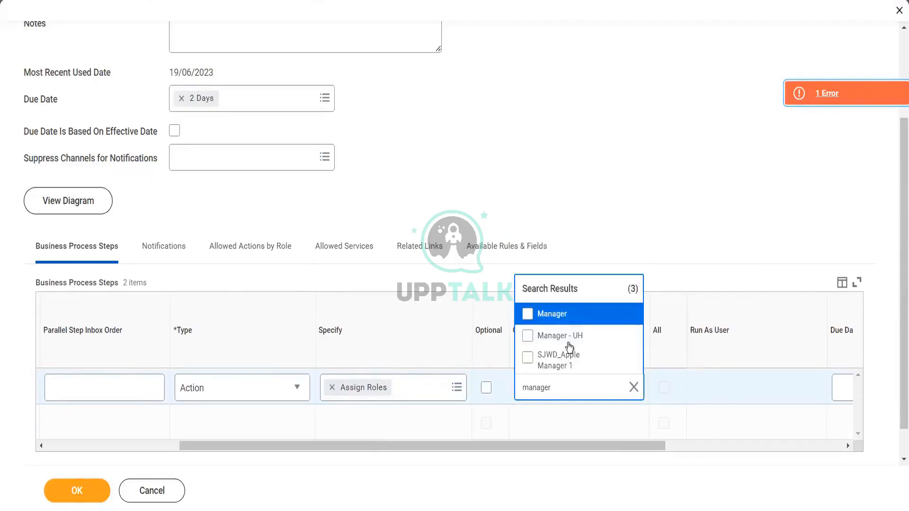
pyautogui.click(568, 313)
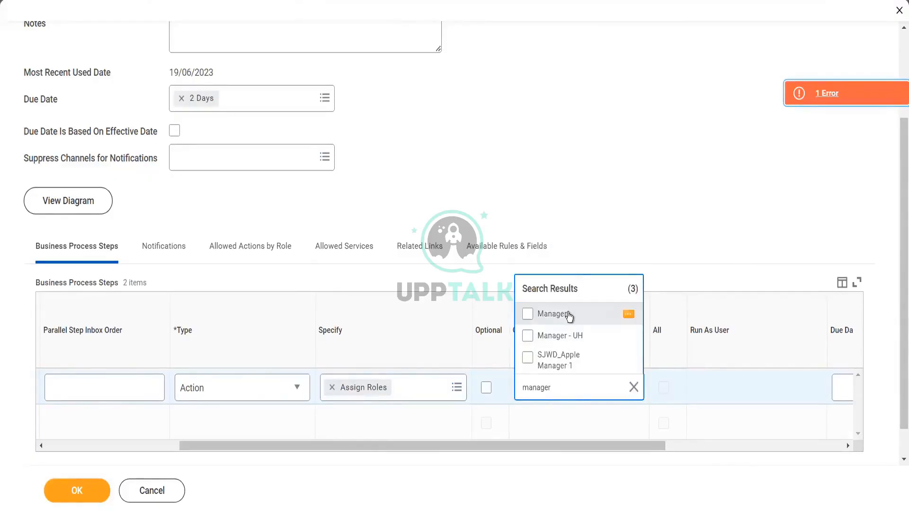
pyautogui.click(561, 181)
pyautogui.click(89, 496)
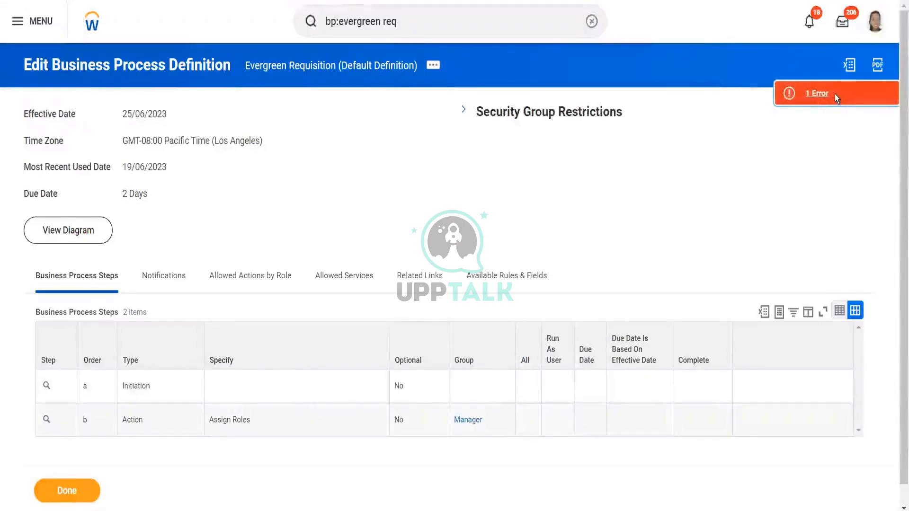
# - Set the Initiation step a as the completion step of the business process
pyautogui.click(820, 97)
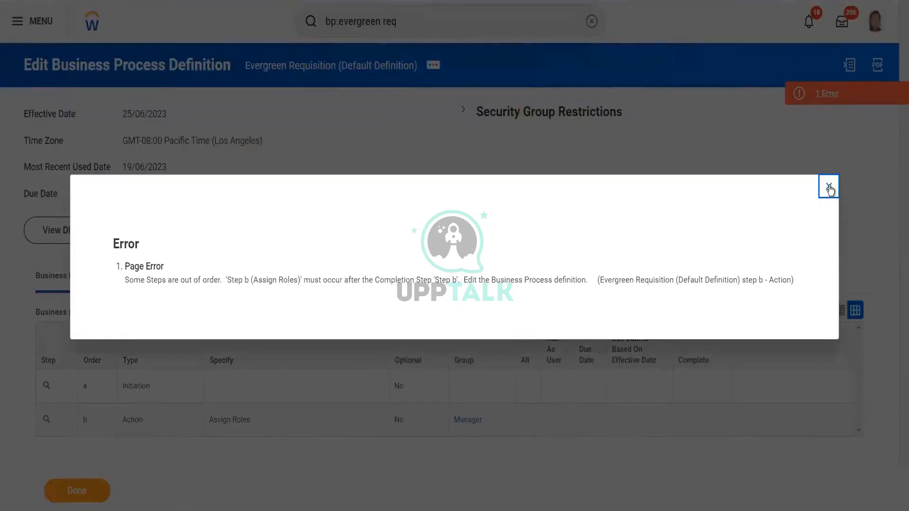
pyautogui.click(831, 189)
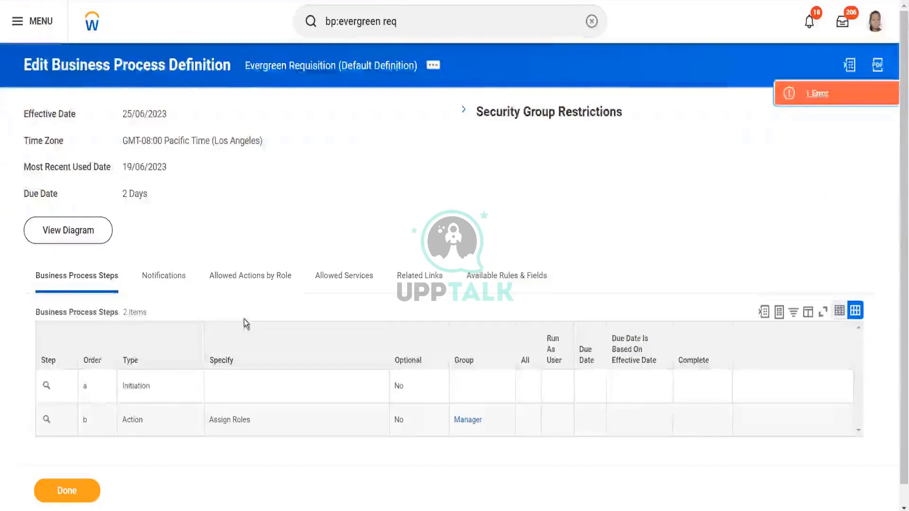
pyautogui.click(56, 388)
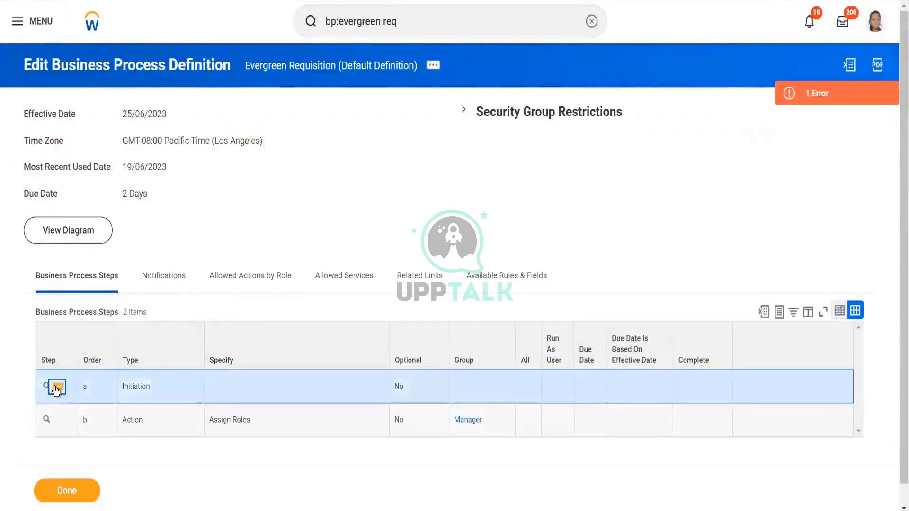
pyautogui.moveTo(156, 314)
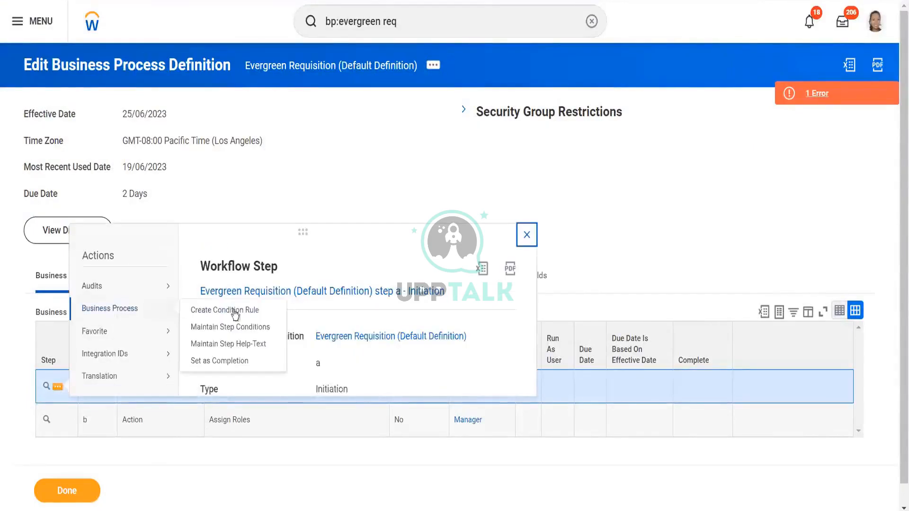
pyautogui.click(236, 362)
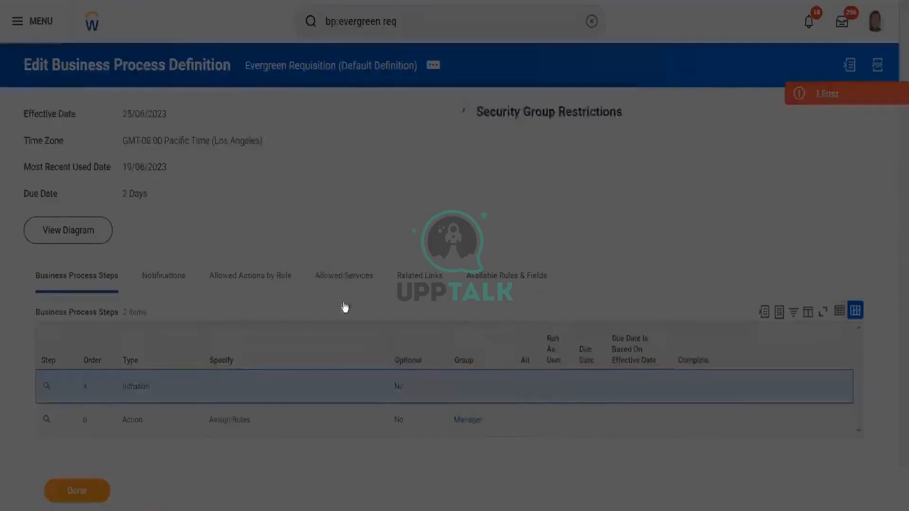
pyautogui.click(320, 289)
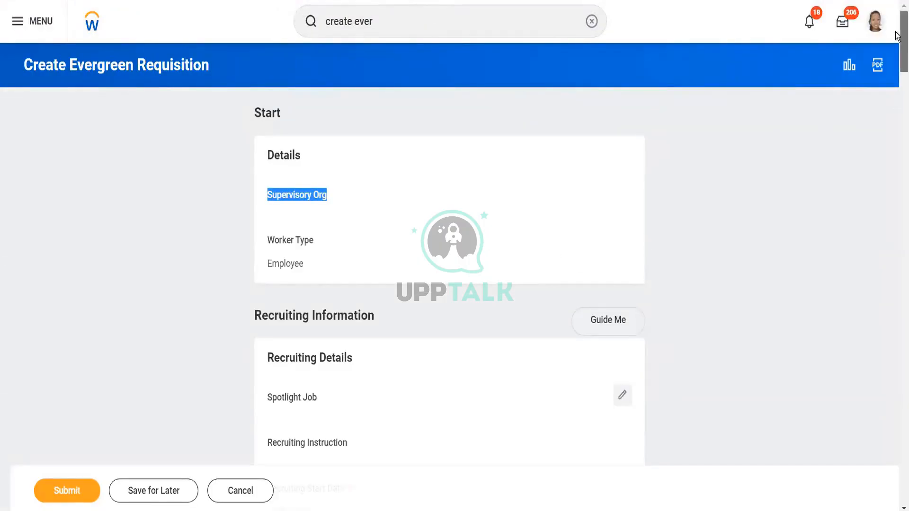
# - Submit the Alpha Evergreen Req evergreen requisition form
pyautogui.scroll(-1, 896, 35)
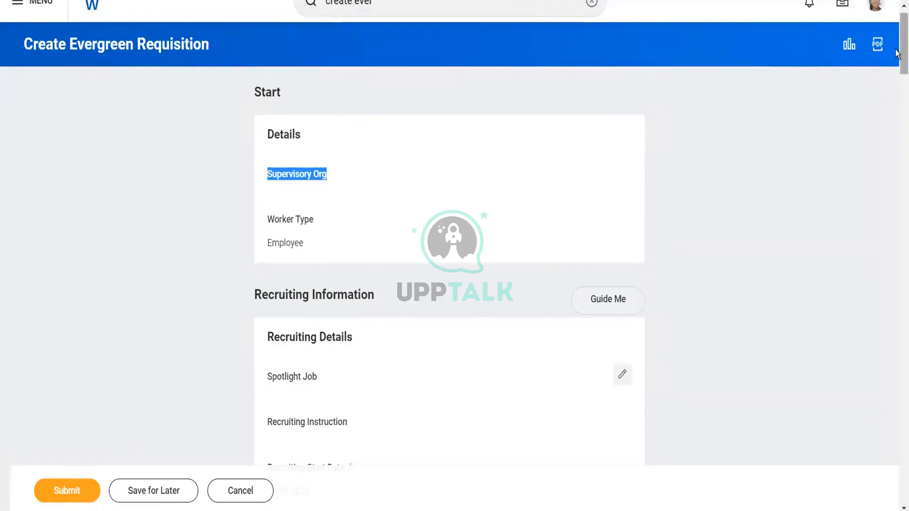
pyautogui.scroll(-2, 896, 54)
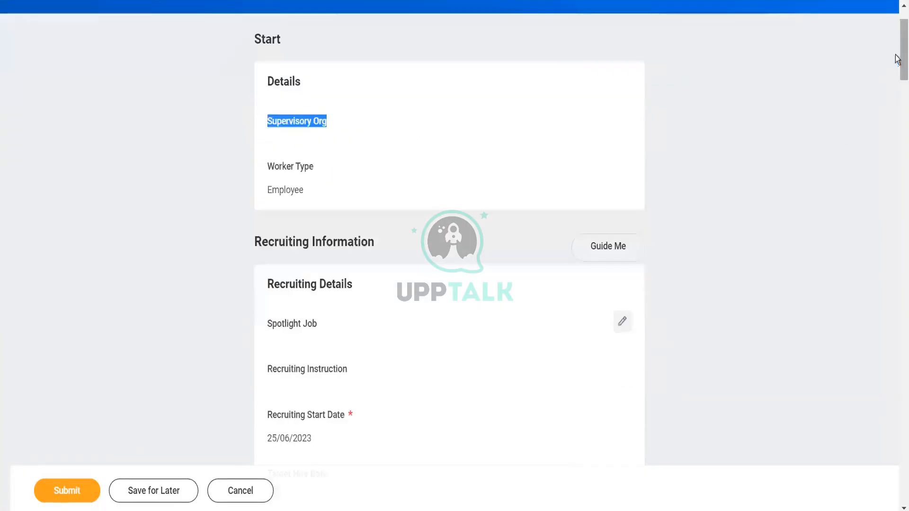
pyautogui.click(78, 493)
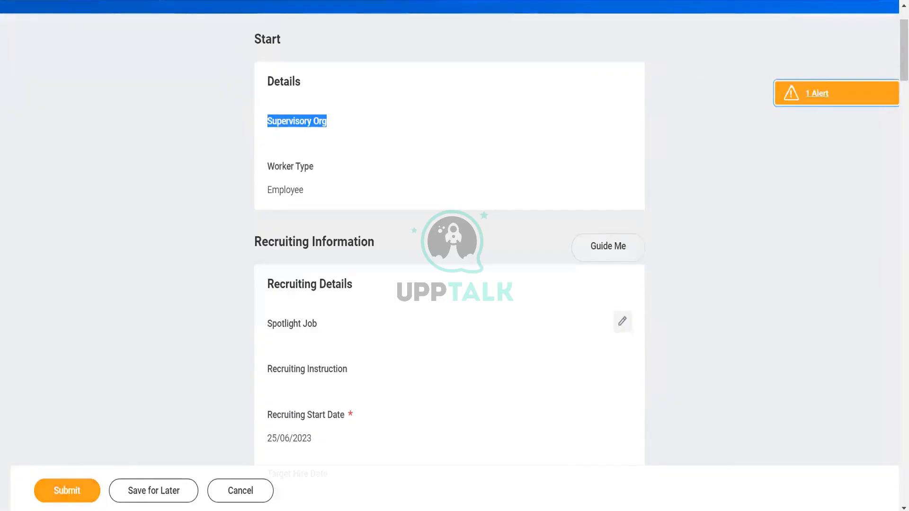
pyautogui.click(83, 494)
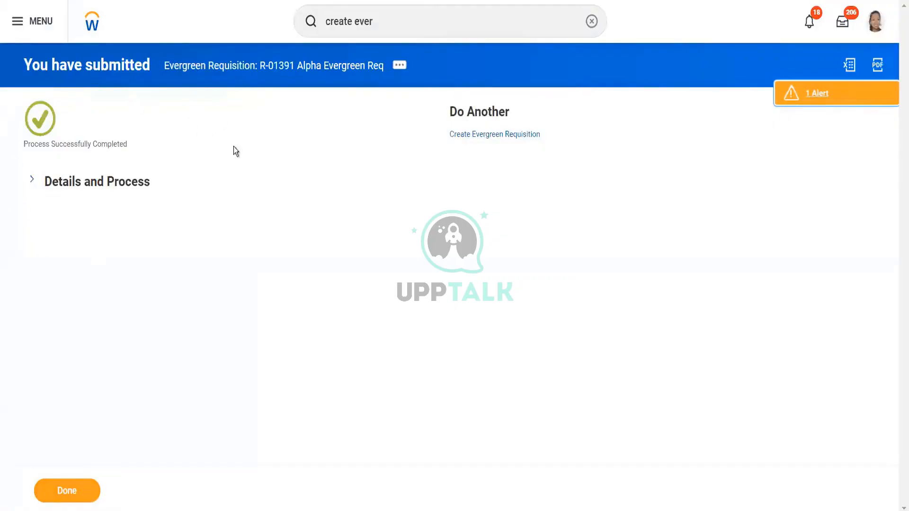
# - Review the submitted requisition's details and process history
pyautogui.click(32, 183)
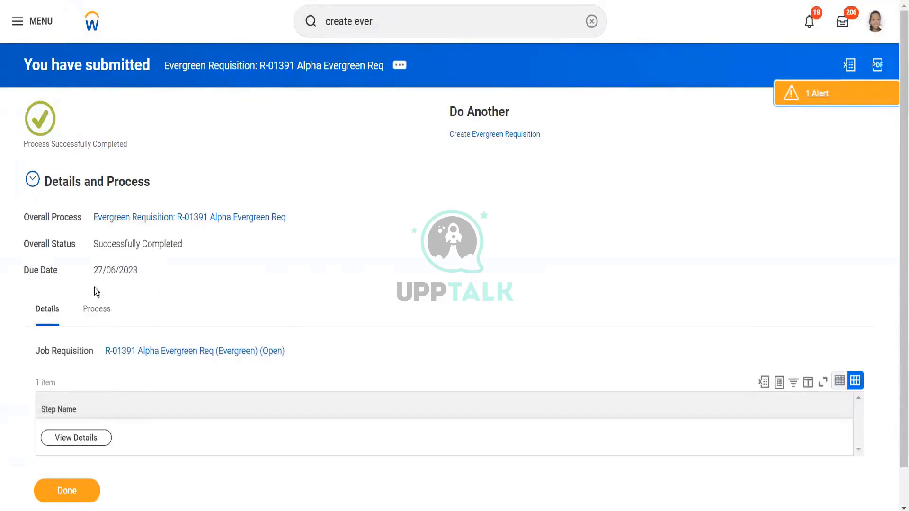
pyautogui.click(97, 310)
pyautogui.moveTo(896, 198); pyautogui.dragTo(895, 264)
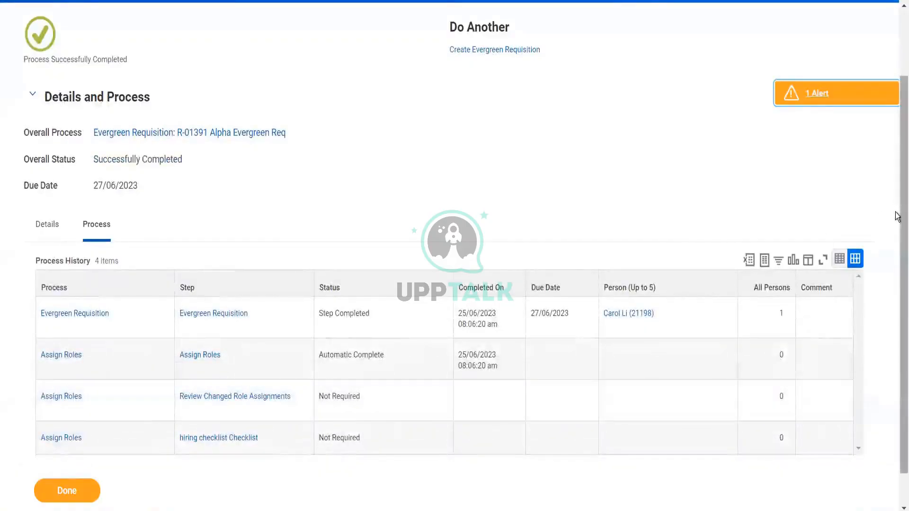
pyautogui.moveTo(895, 308); pyautogui.dragTo(896, 339)
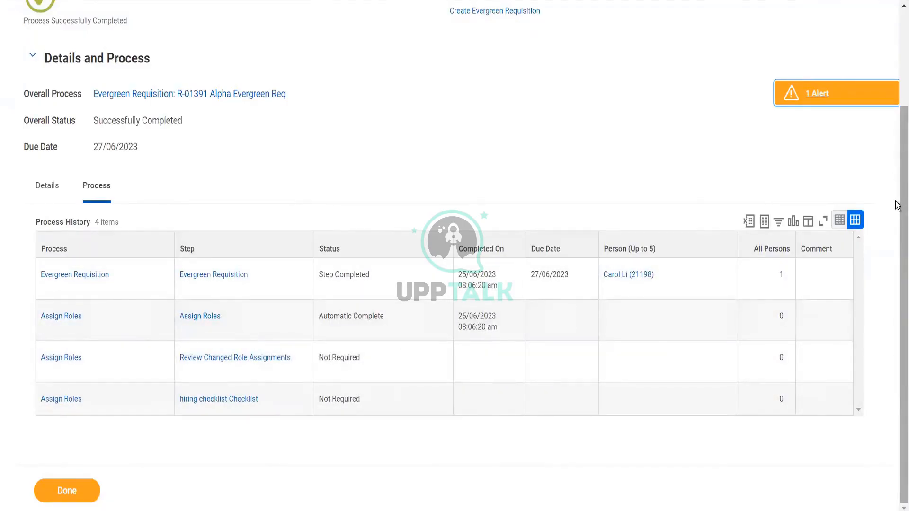
pyautogui.moveTo(897, 206); pyautogui.dragTo(888, 28)
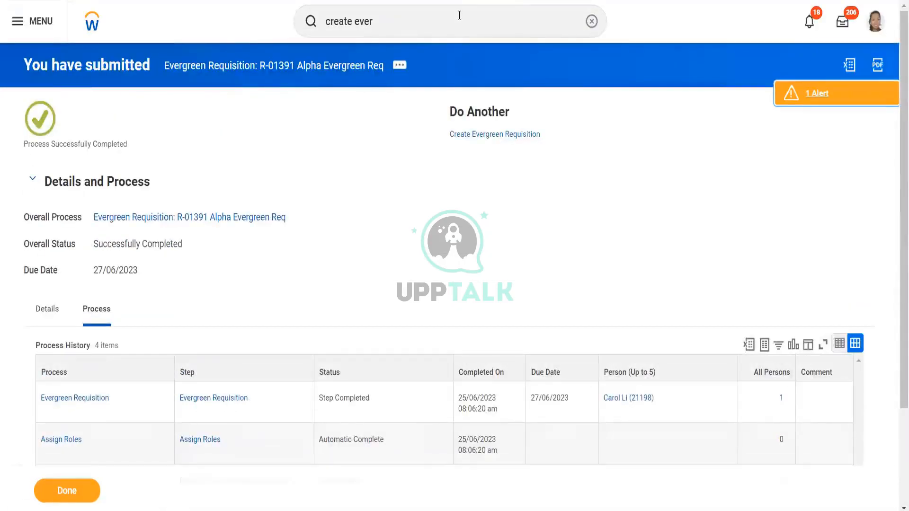
# - Search for and open the Create Job Application task
pyautogui.click(458, 19)
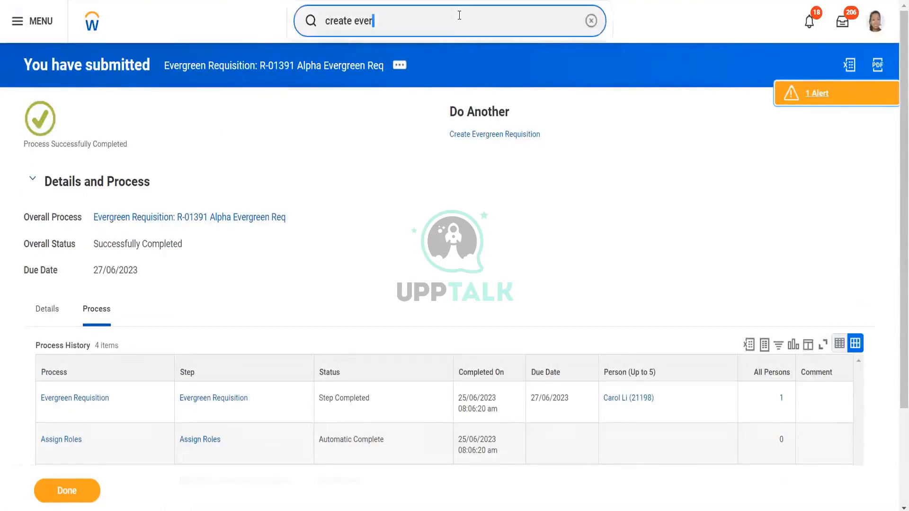
pyautogui.hotkey('ctrl', 'a')
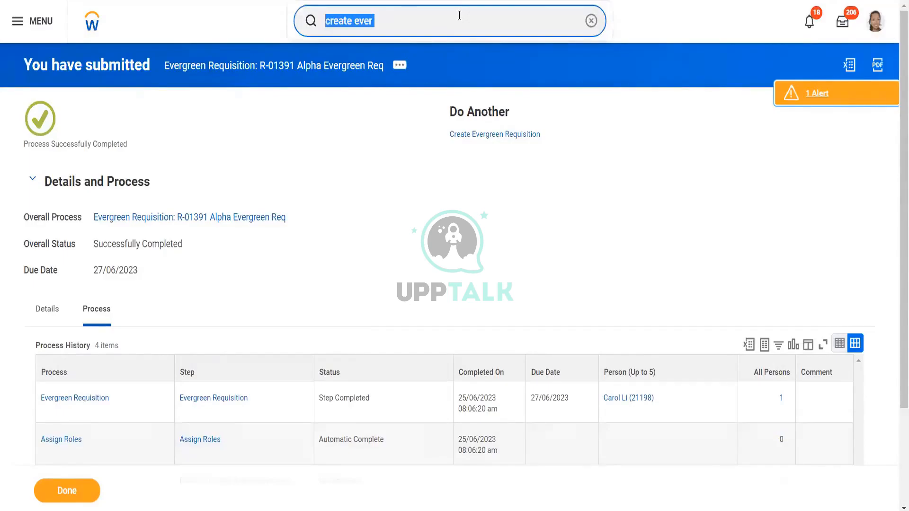
pyautogui.write('create')
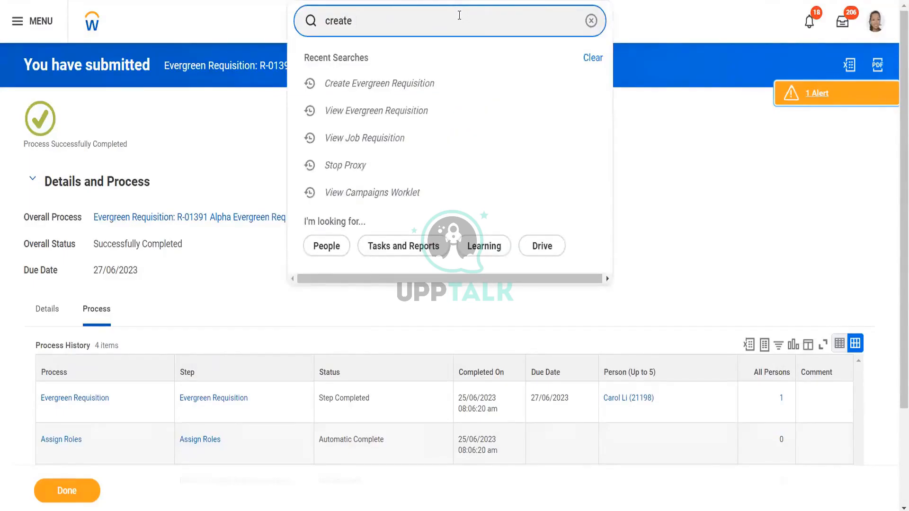
pyautogui.write(' job app')
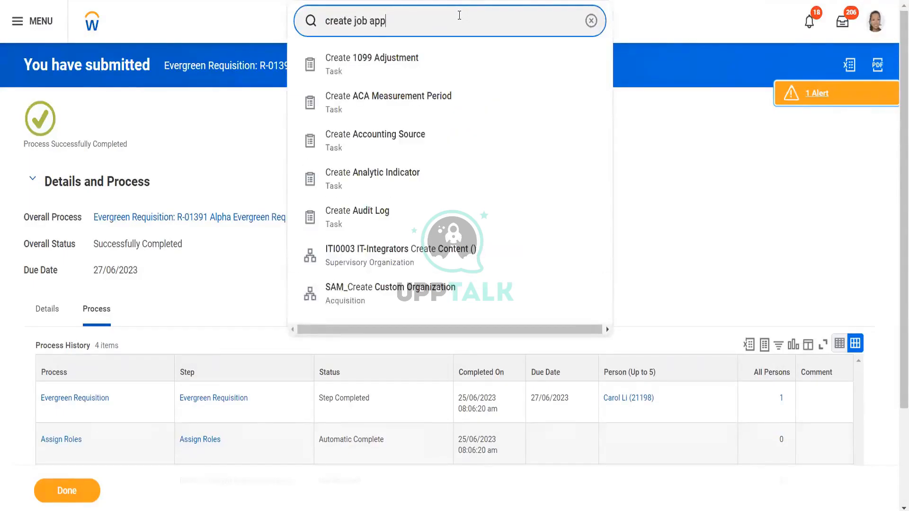
pyautogui.click(425, 65)
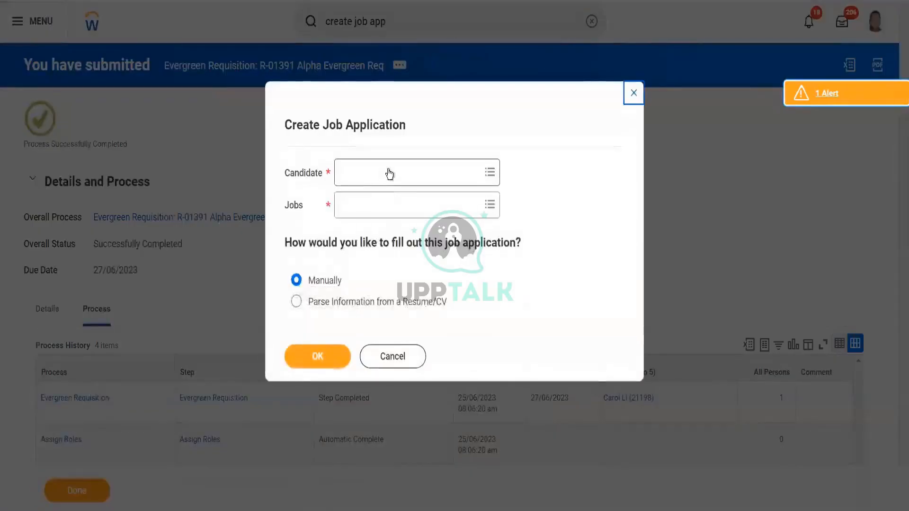
# - Select the UKRT Referral 1 (Referral) candidate for the job application
pyautogui.click(389, 170)
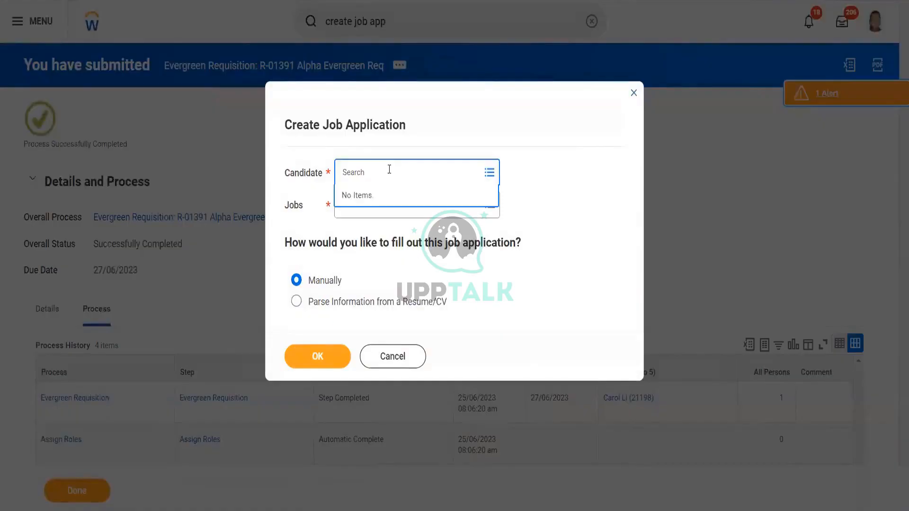
pyautogui.write('alpha')
pyautogui.press('Return')
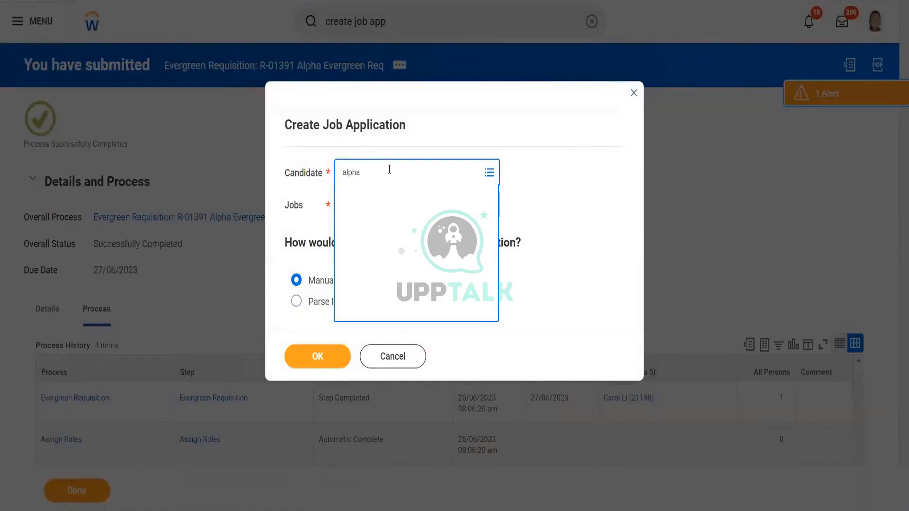
pyautogui.write('ukrt')
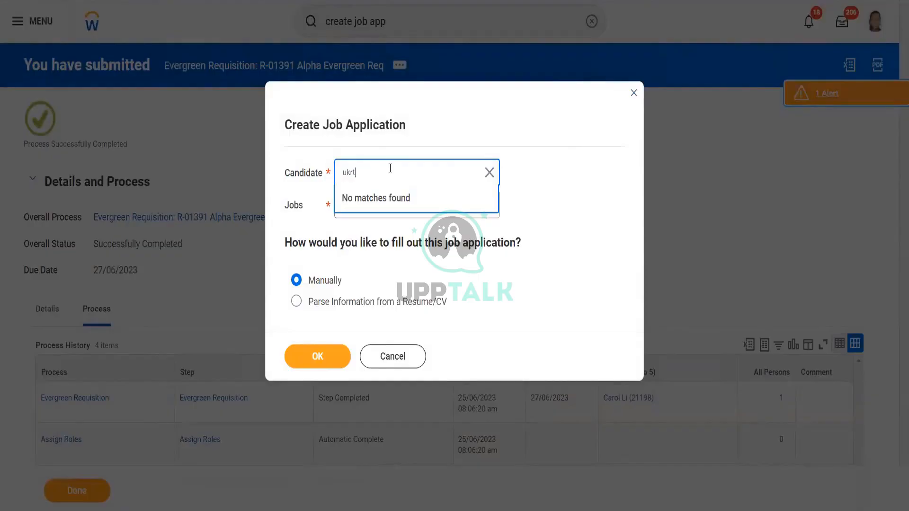
pyautogui.press('Return')
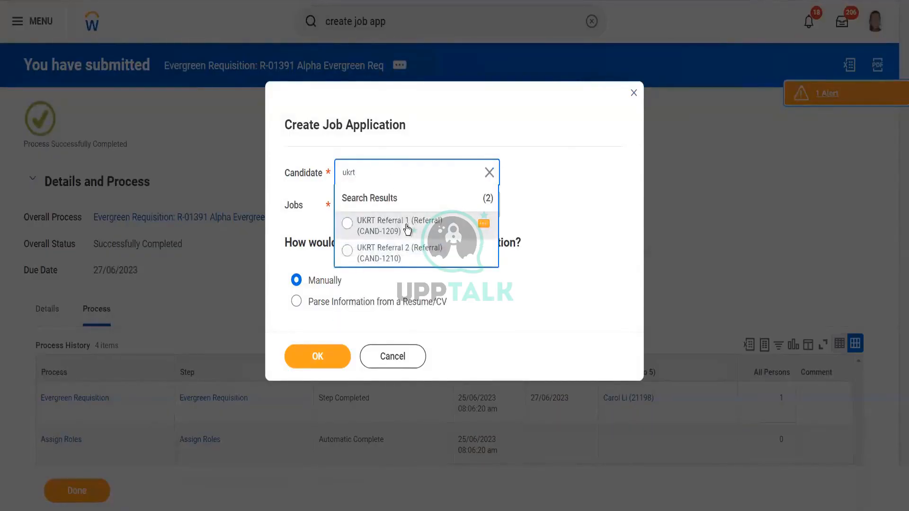
pyautogui.click(412, 230)
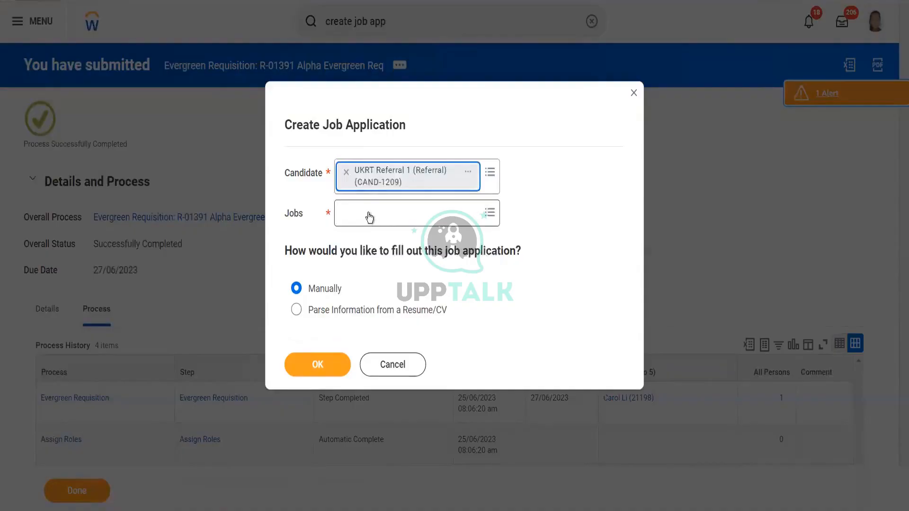
# - Choose the R-01391 Alpha Evergreen Req job, keep manual entry, and continue
pyautogui.click(368, 213)
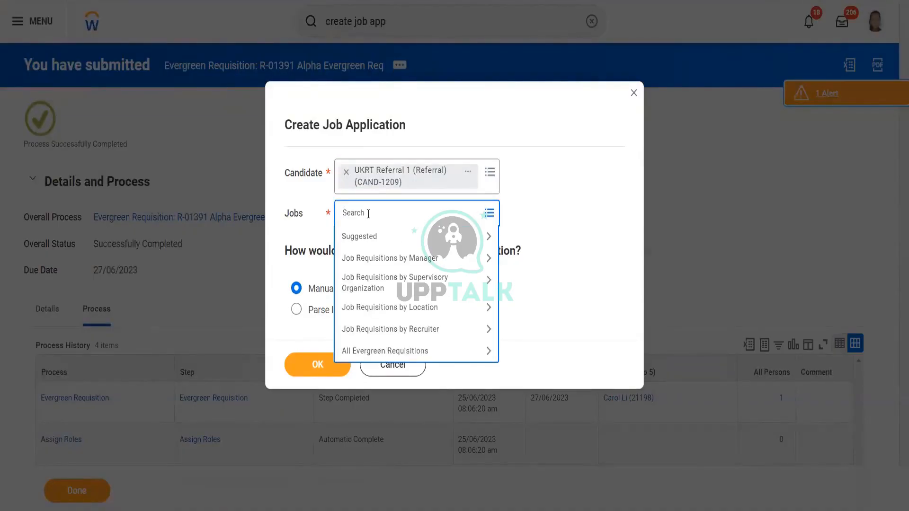
pyautogui.write('alpha')
pyautogui.press('Return')
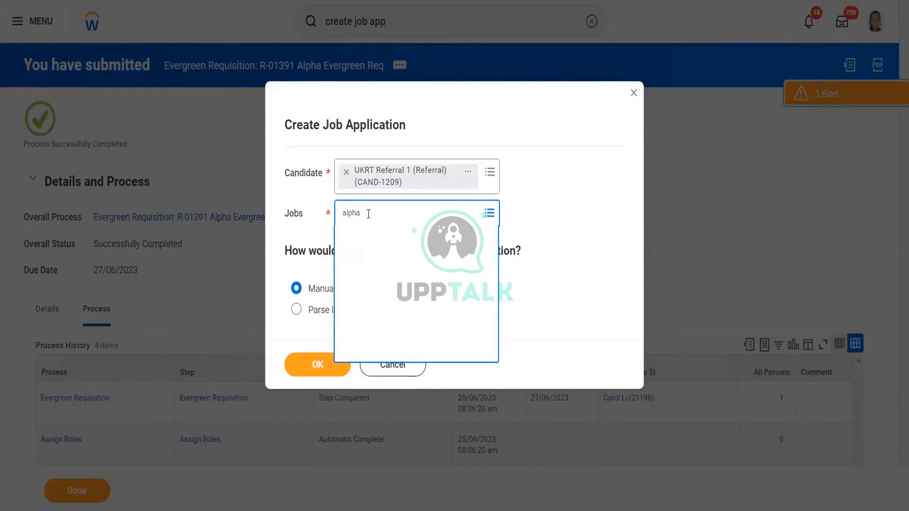
pyautogui.click(578, 229)
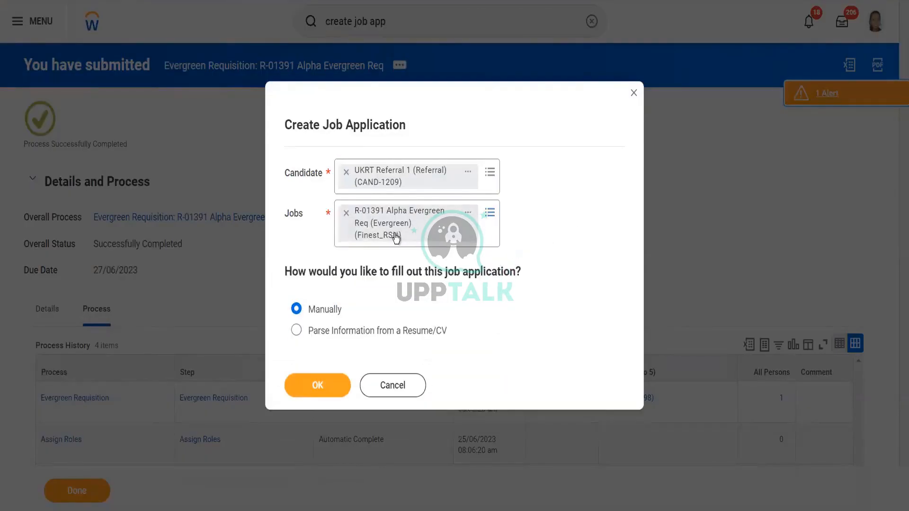
pyautogui.click(320, 387)
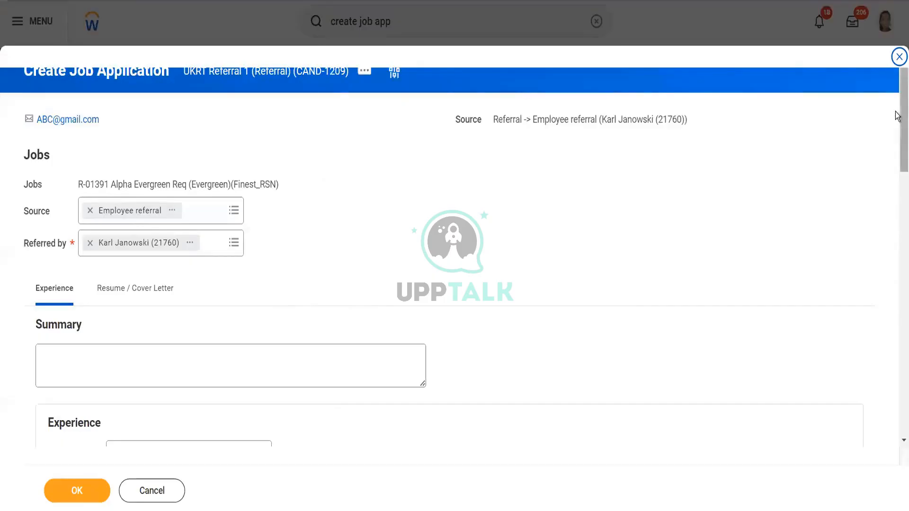
# - Upload the Roboform Password text file as the resume / cover letter
pyautogui.scroll(-4, 483, 125)
pyautogui.click(148, 92)
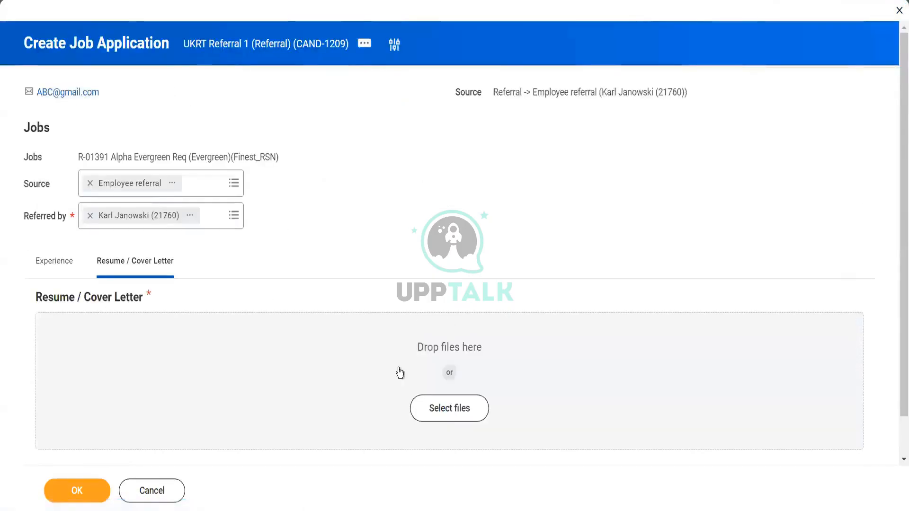
pyautogui.click(450, 412)
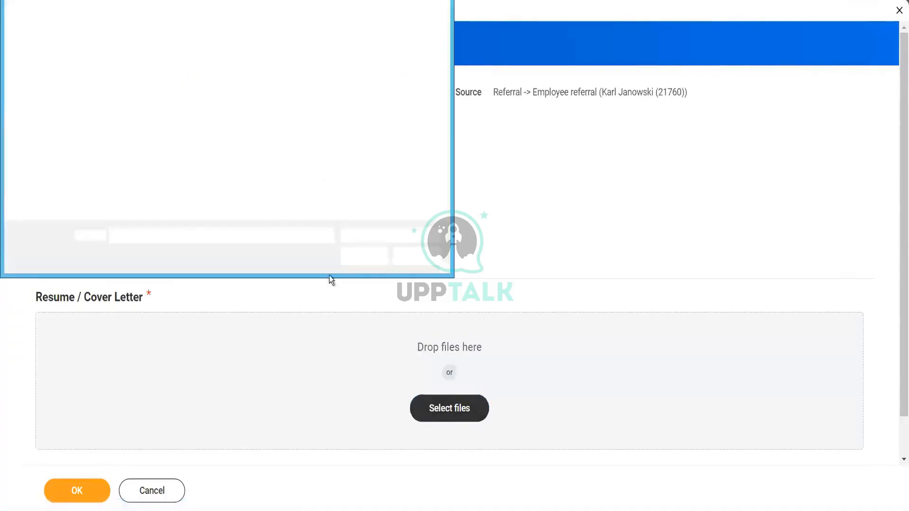
pyautogui.click(311, 201)
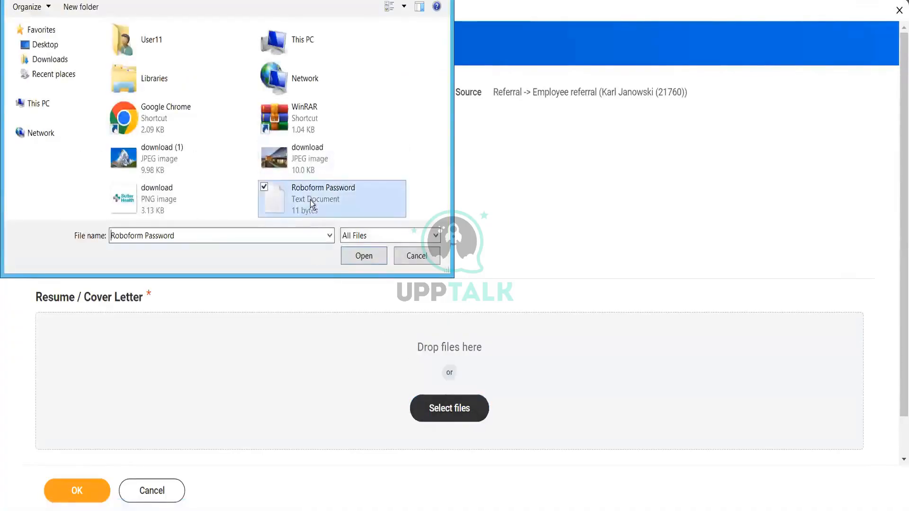
pyautogui.click(361, 258)
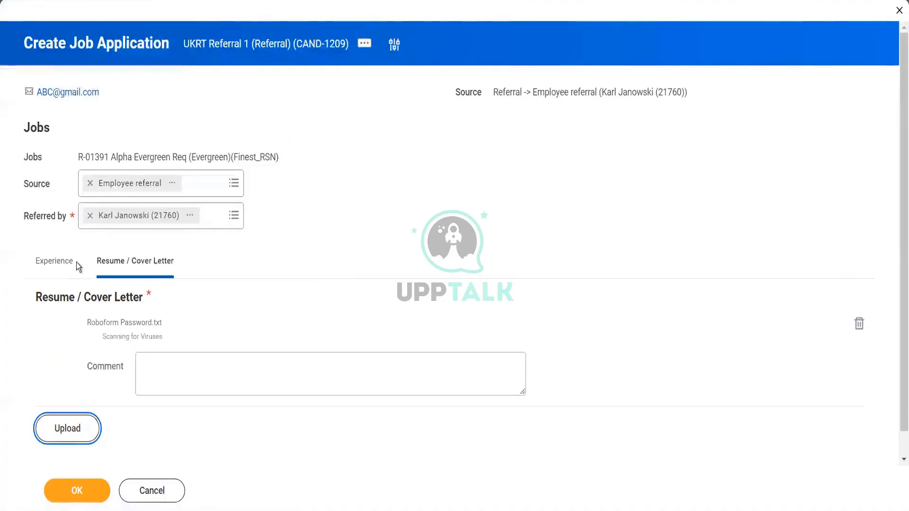
# - Enter an experience with company Accenture, title Manager and location Mumbai
pyautogui.click(64, 264)
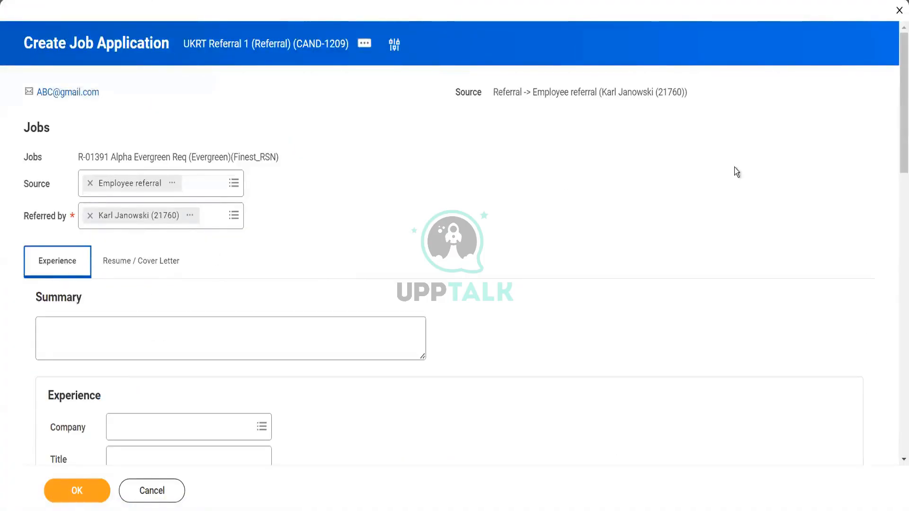
pyautogui.moveTo(897, 126); pyautogui.dragTo(897, 179)
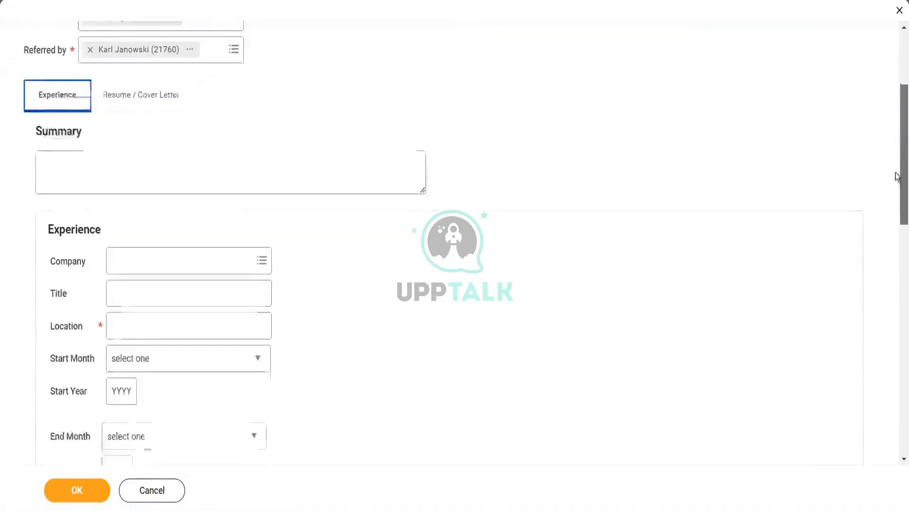
pyautogui.click(202, 256)
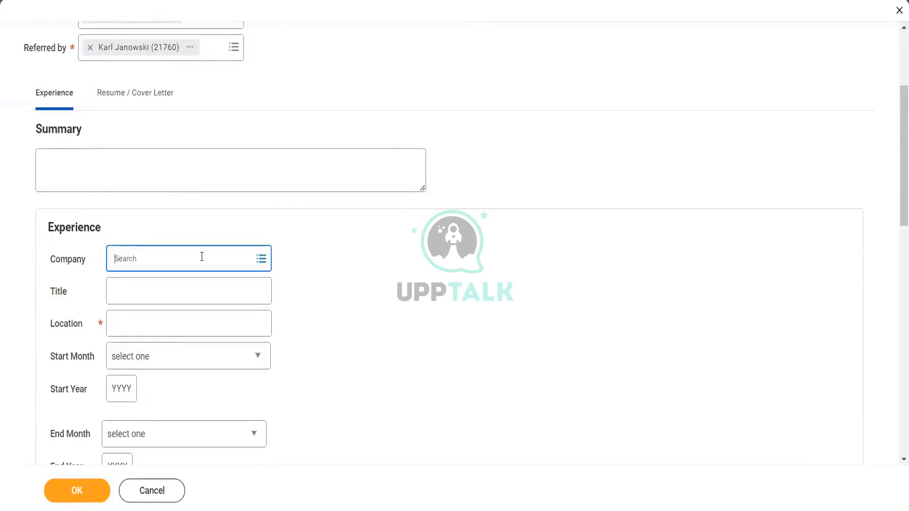
pyautogui.write('accentur')
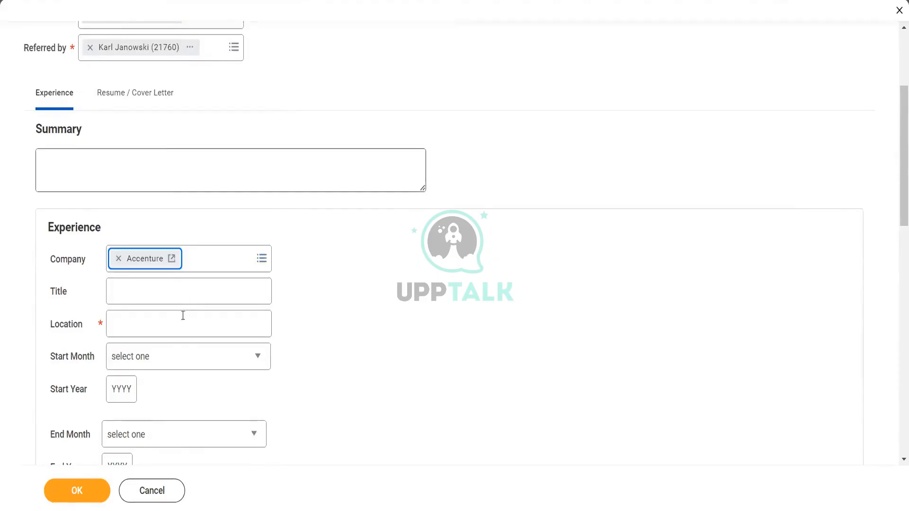
pyautogui.click(179, 292)
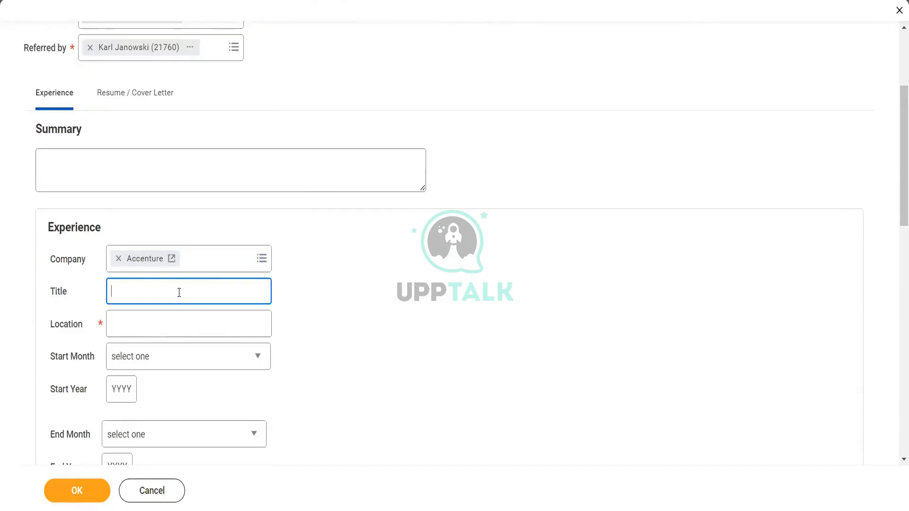
pyautogui.write('Manager')
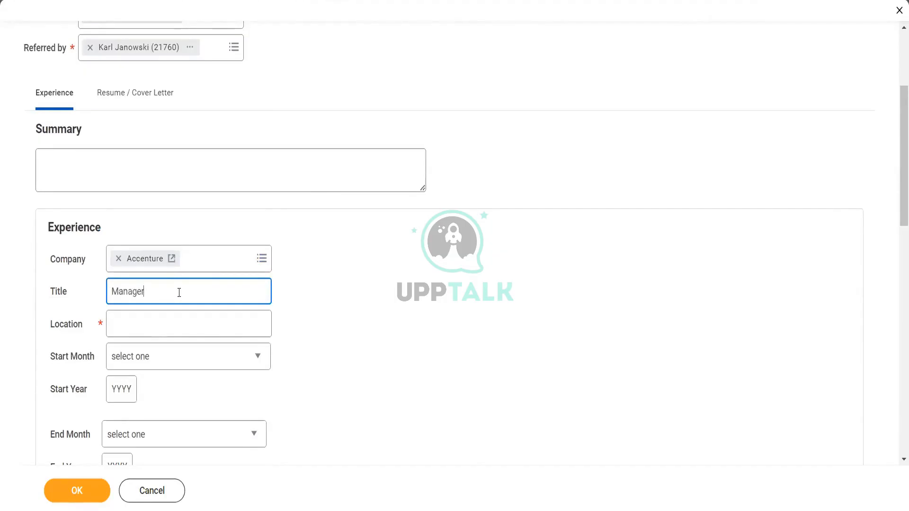
pyautogui.click(185, 329)
pyautogui.write('Mumbai')
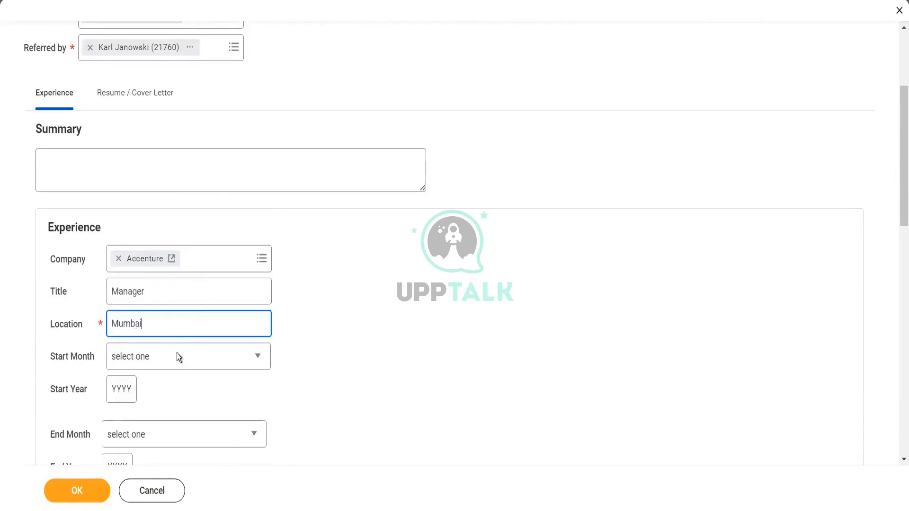
# - Set the experience description to Test
pyautogui.click(892, 203)
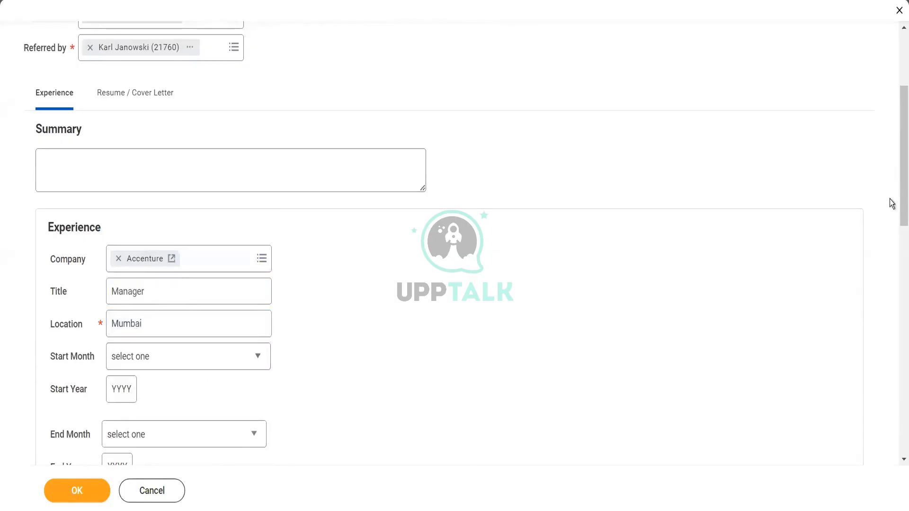
pyautogui.moveTo(898, 192); pyautogui.dragTo(897, 298)
pyautogui.click(337, 171)
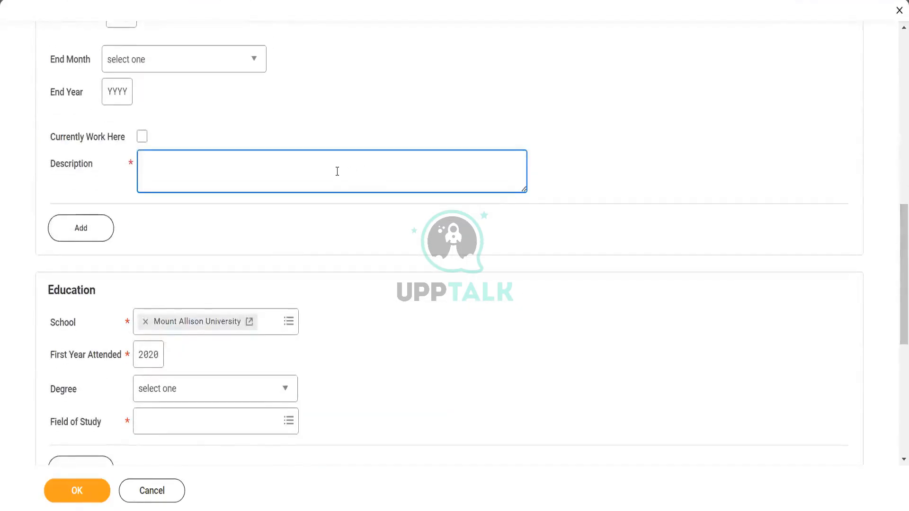
pyautogui.write('Test')
# - Set the education field of study to African Studies
pyautogui.moveTo(898, 279); pyautogui.dragTo(898, 316)
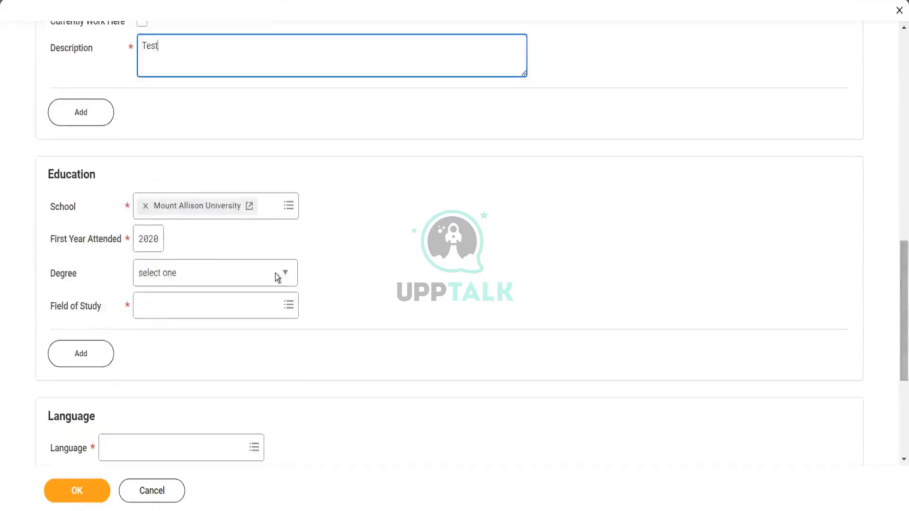
pyautogui.click(166, 310)
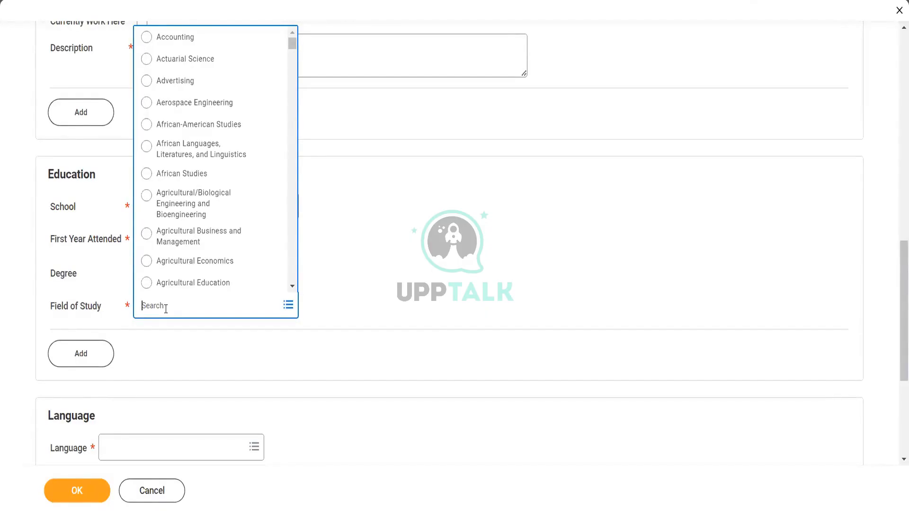
pyautogui.click(203, 175)
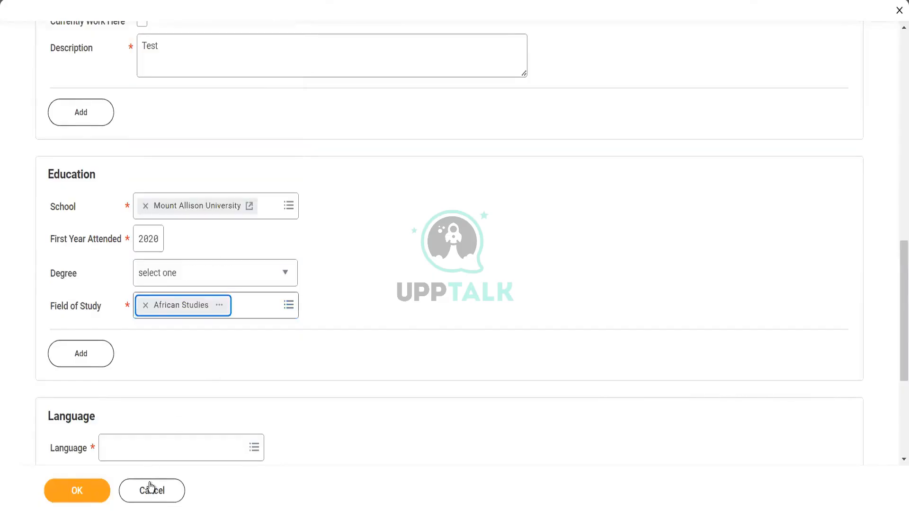
# - Add English as a language and mark it as fluent
pyautogui.click(149, 447)
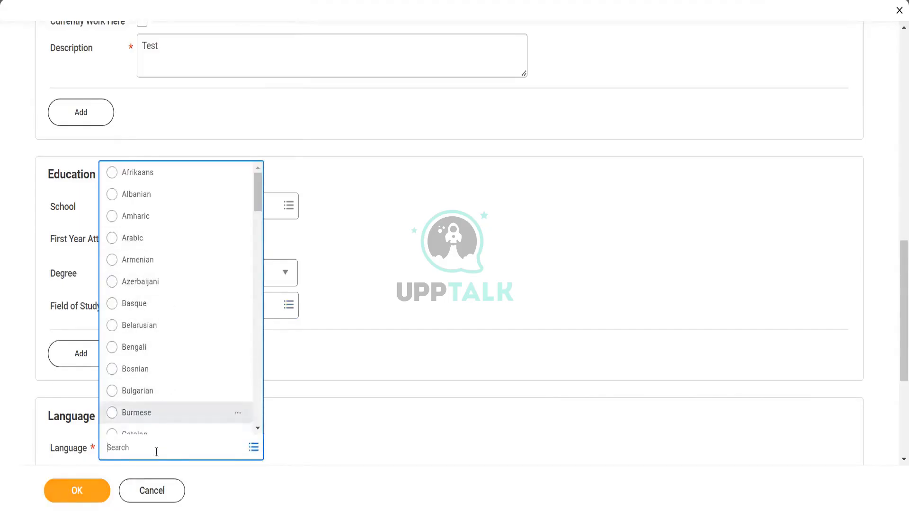
pyautogui.write('englis')
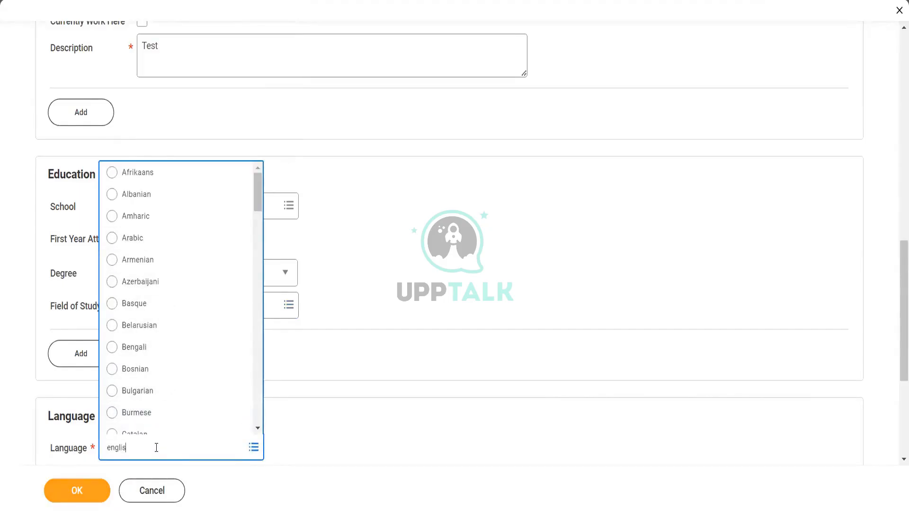
pyautogui.write('h')
pyautogui.press('Return')
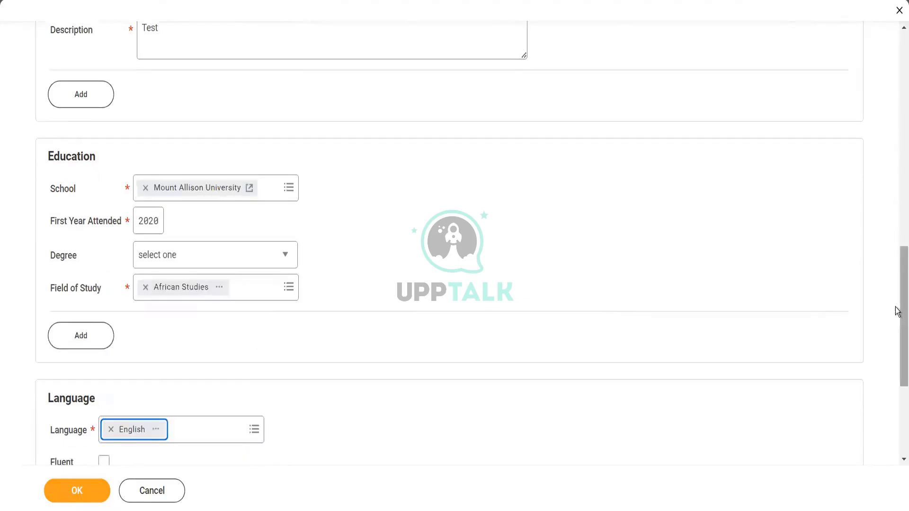
pyautogui.moveTo(897, 311); pyautogui.dragTo(897, 372)
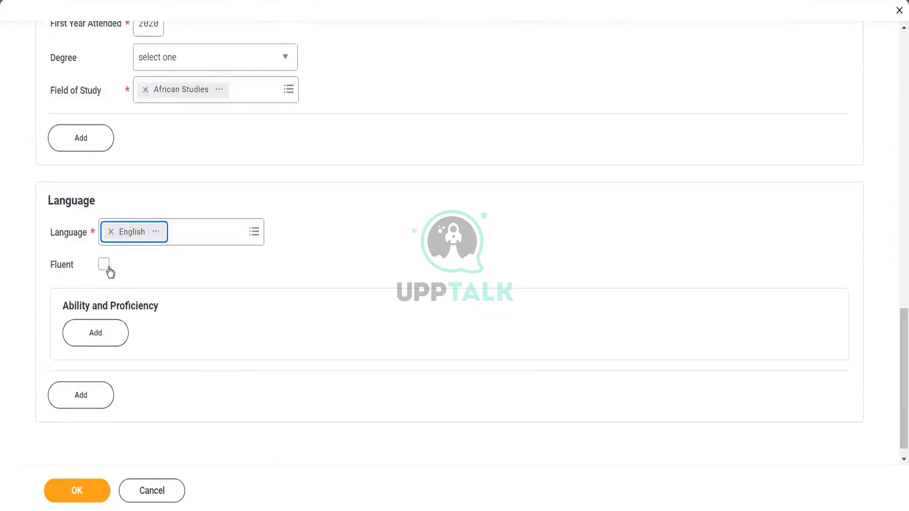
pyautogui.click(104, 265)
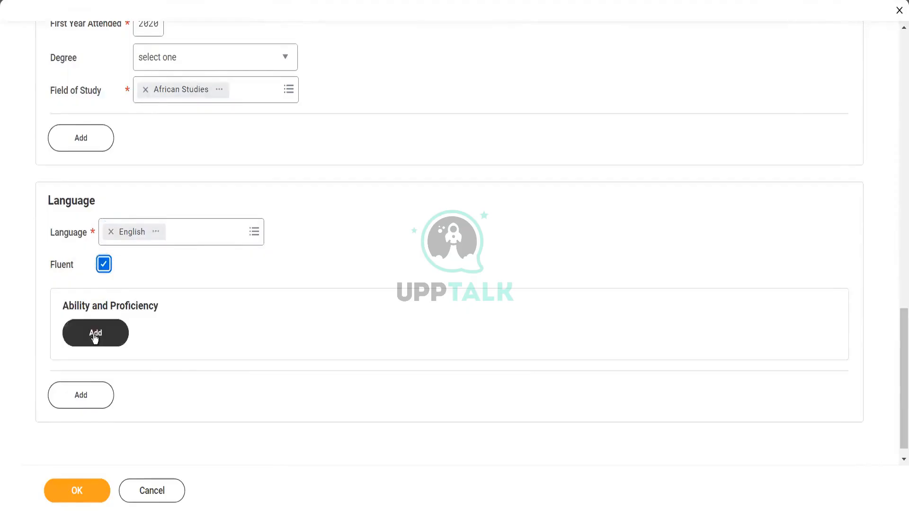
# - Add a language ability of Overall with proficiency 1 - Beginner
pyautogui.click(94, 336)
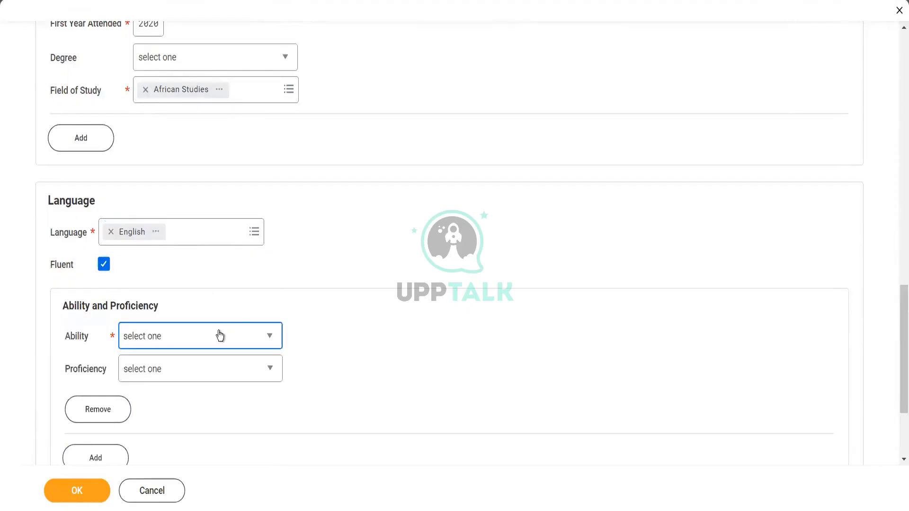
pyautogui.click(220, 336)
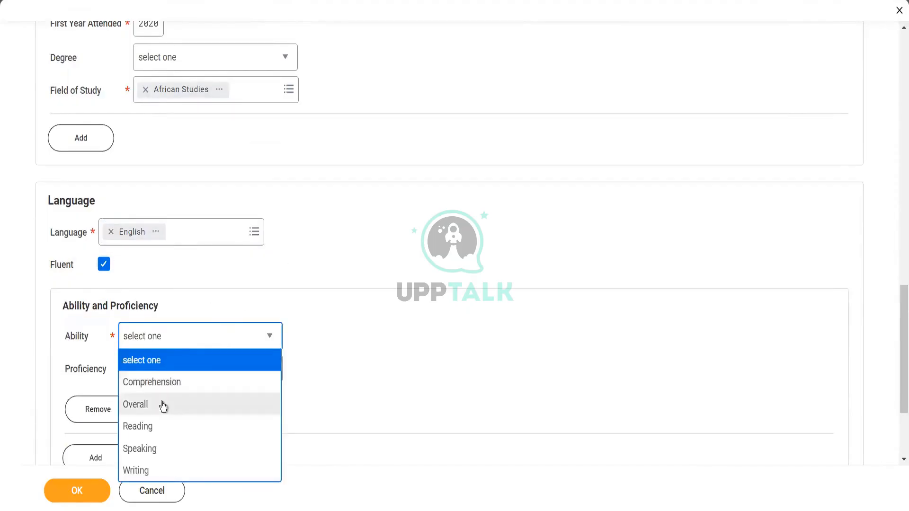
pyautogui.click(163, 405)
pyautogui.click(188, 369)
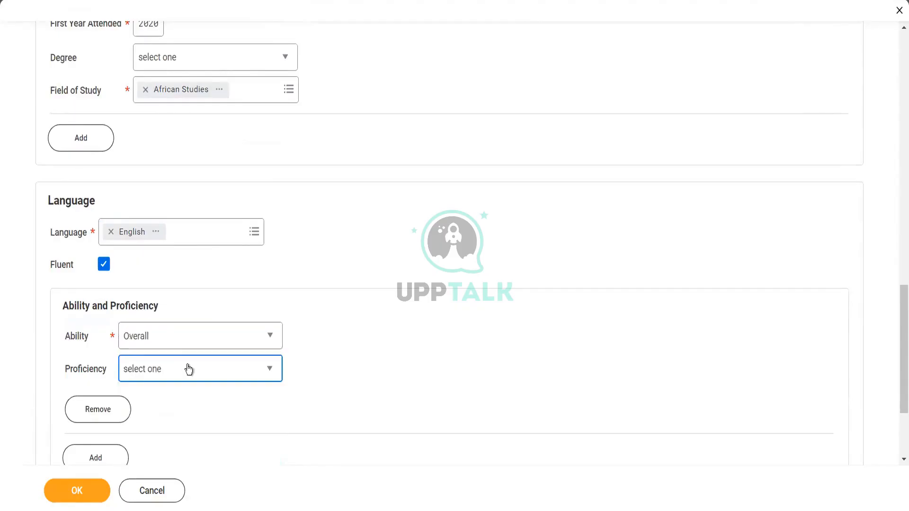
pyautogui.click(188, 369)
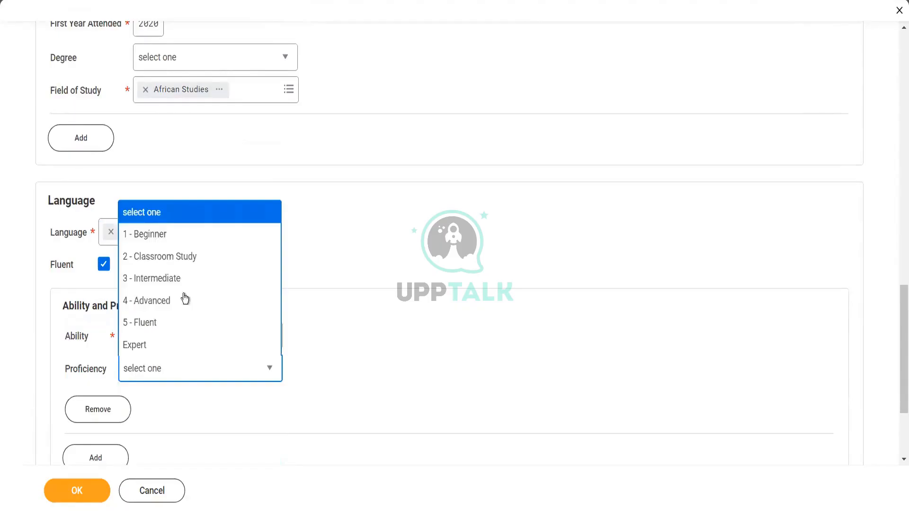
pyautogui.click(176, 240)
# - Submit the job application, filling in the missing start year for the experience entry
pyautogui.click(81, 493)
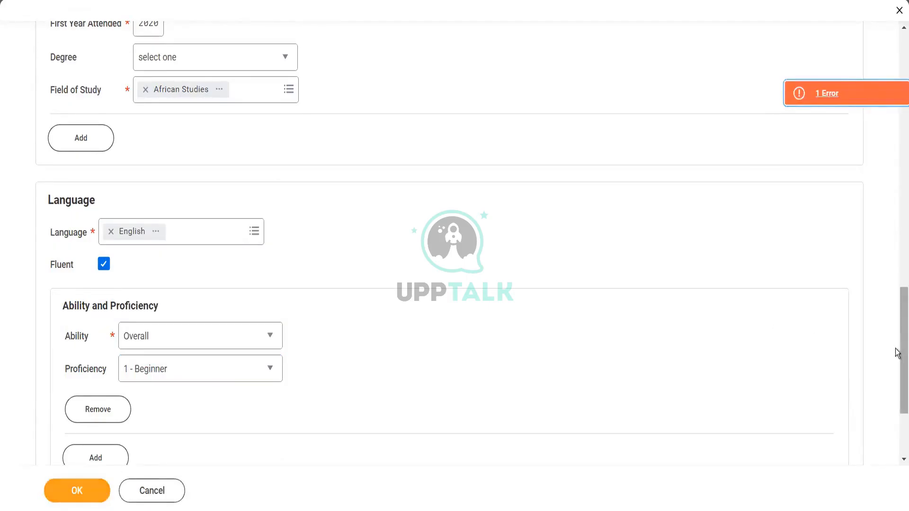
pyautogui.scroll(8, 897, 351)
pyautogui.scroll(3, 896, 206)
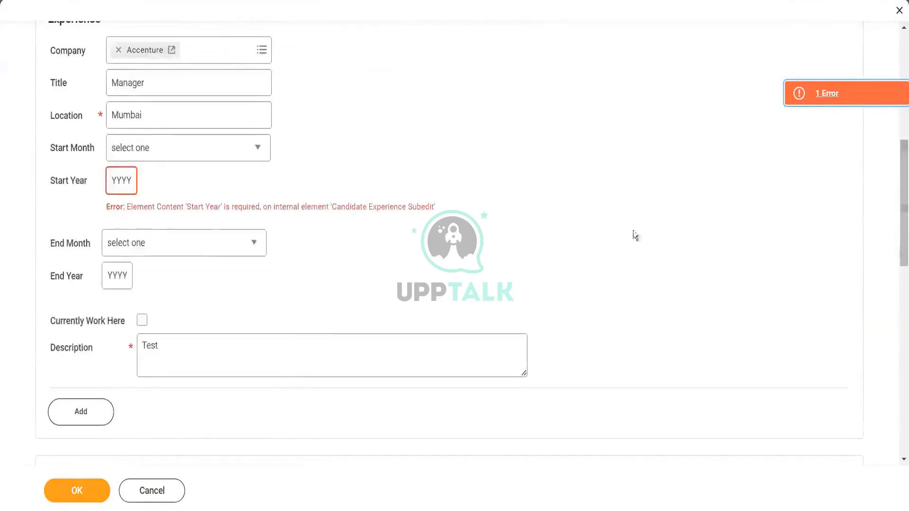
pyautogui.click(123, 181)
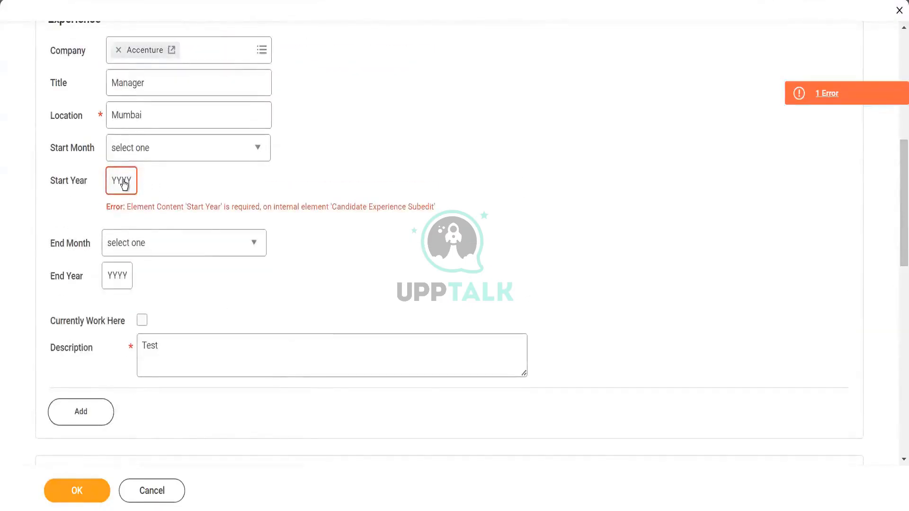
pyautogui.click(123, 183)
pyautogui.write('2020')
pyautogui.click(77, 493)
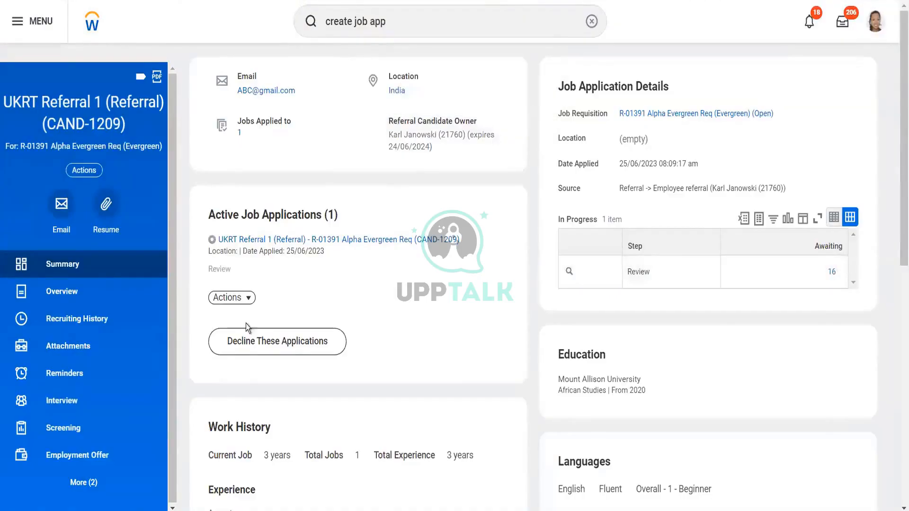
# - Move the candidate's job application forward to the Assessment step
pyautogui.click(231, 299)
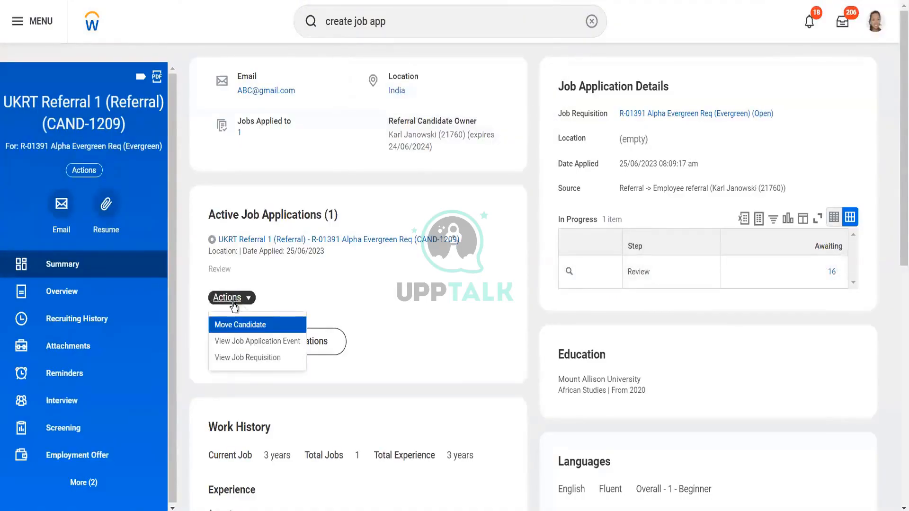
pyautogui.click(242, 326)
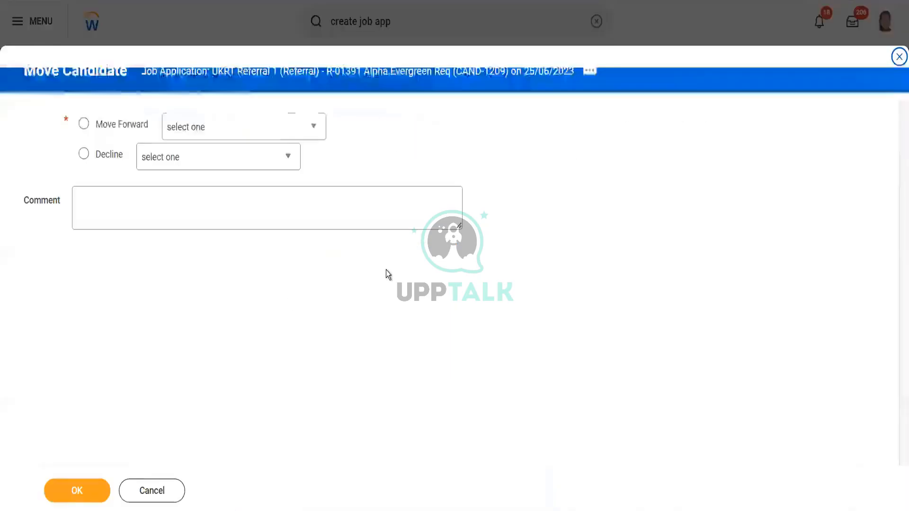
pyautogui.click(279, 126)
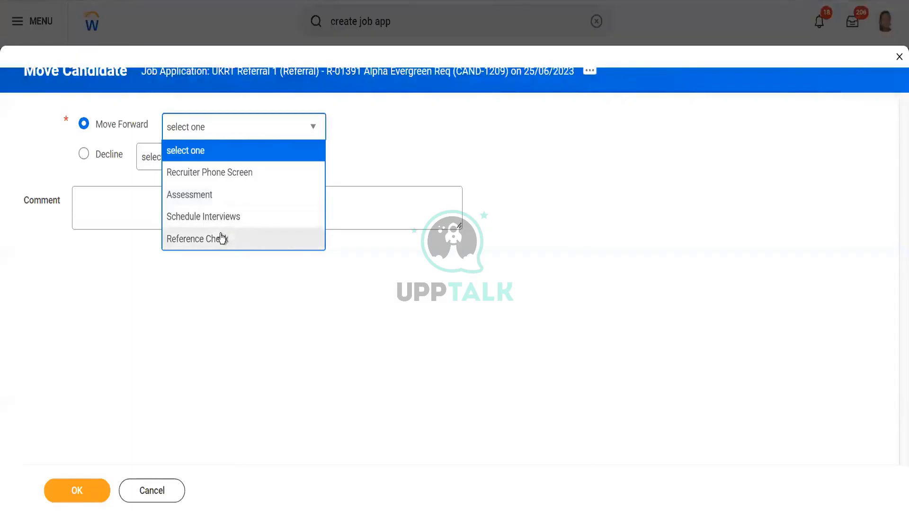
pyautogui.click(220, 196)
pyautogui.click(83, 490)
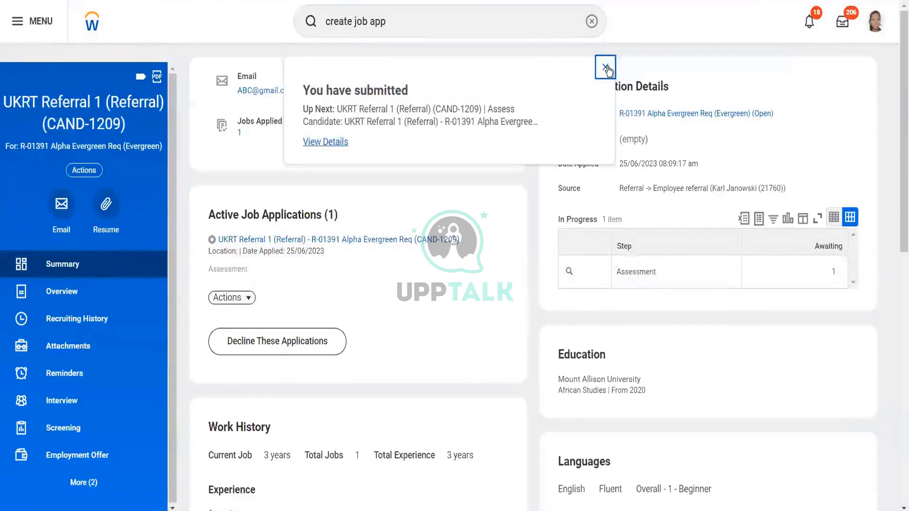
pyautogui.click(606, 68)
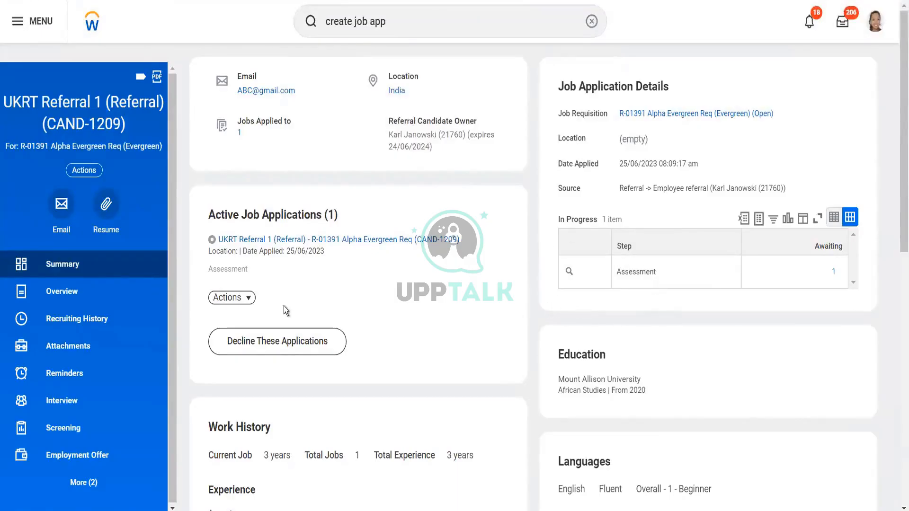
# - Move the candidate's job application forward to the Schedule Interview step and close the confirmation
pyautogui.click(228, 298)
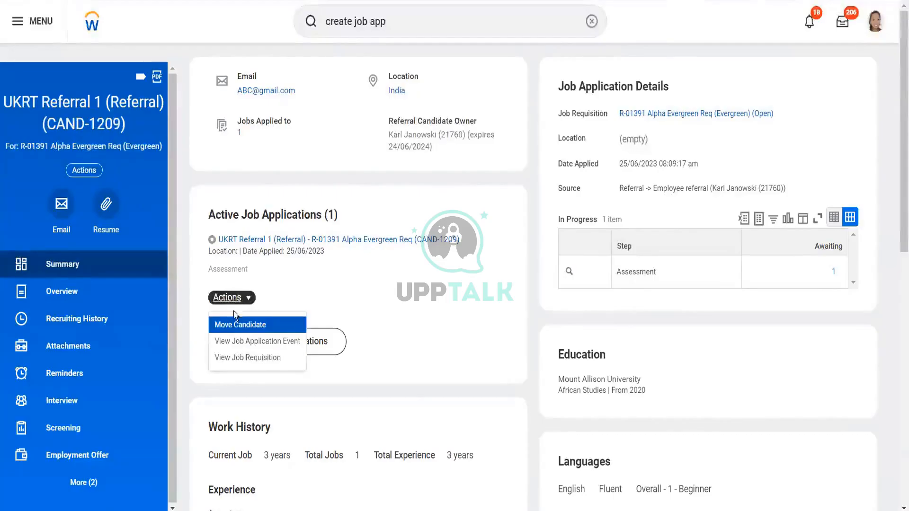
pyautogui.click(239, 326)
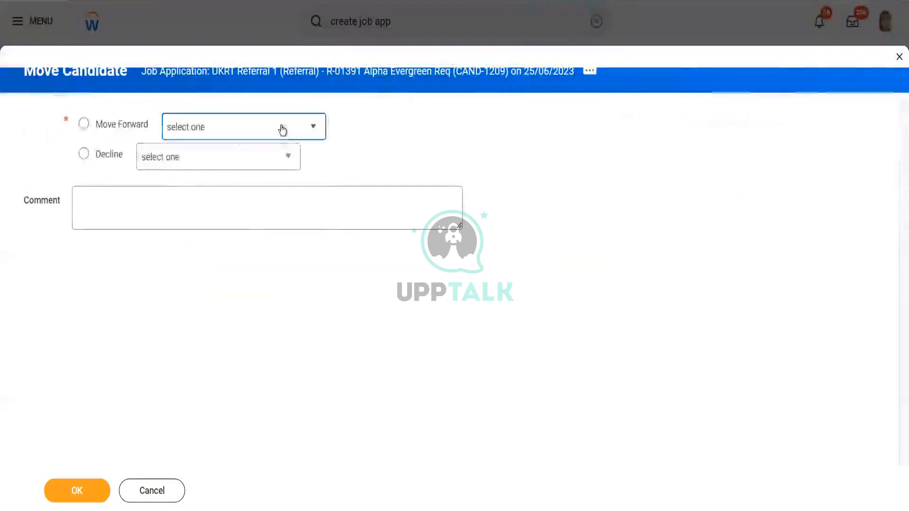
pyautogui.click(280, 128)
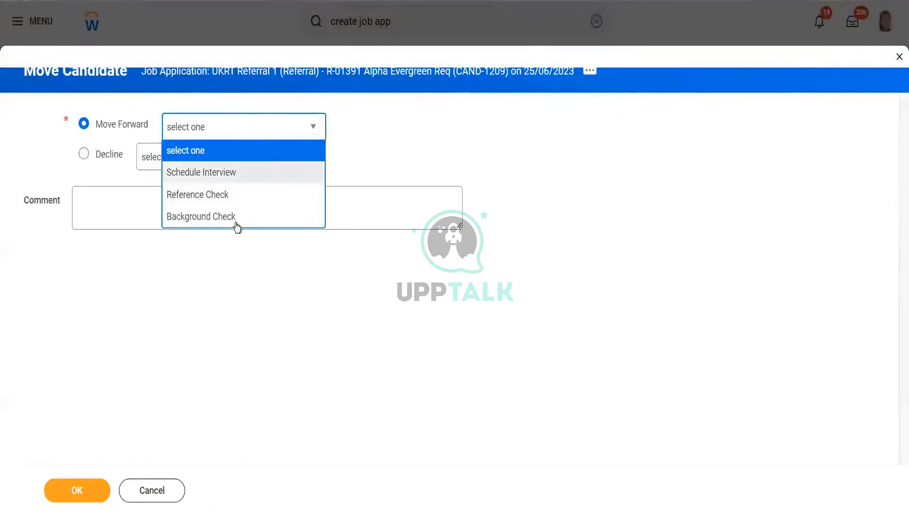
pyautogui.click(237, 175)
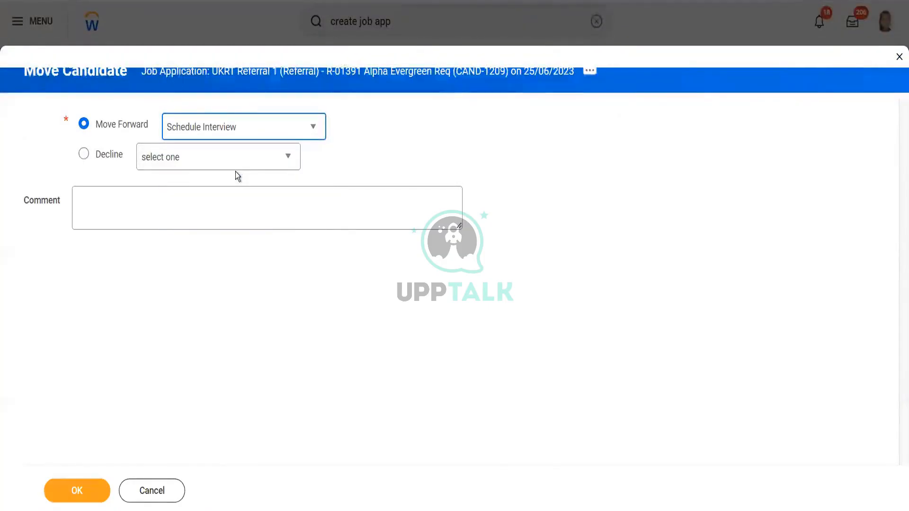
pyautogui.click(80, 497)
pyautogui.click(80, 497)
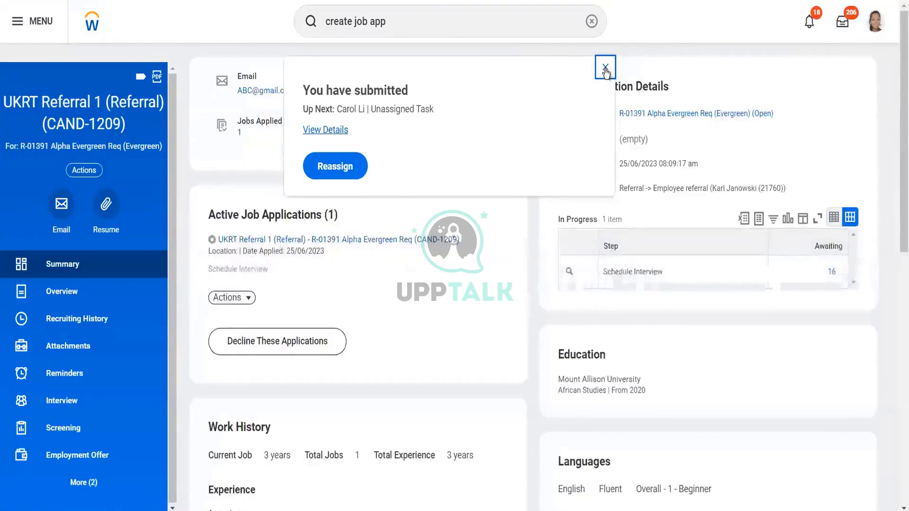
pyautogui.click(606, 69)
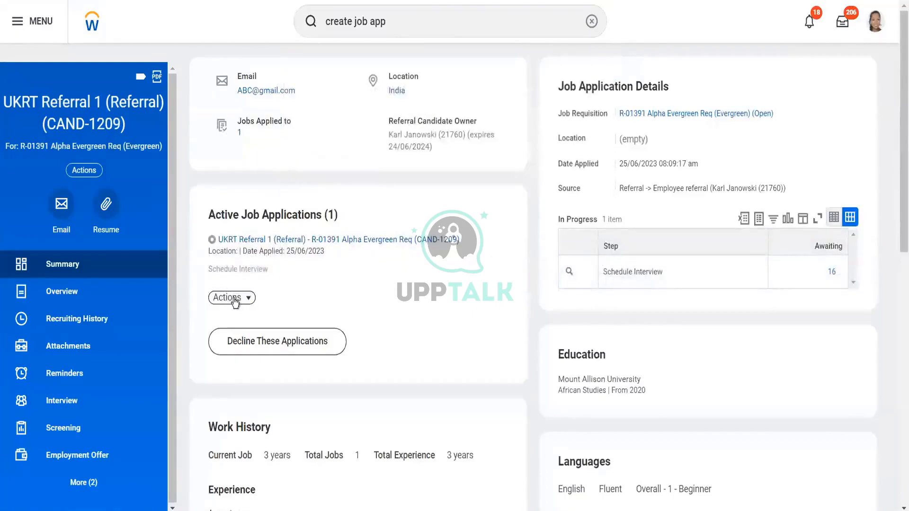
# - Move the candidate's job application forward to the Reference Check step and close the confirmation
pyautogui.click(234, 299)
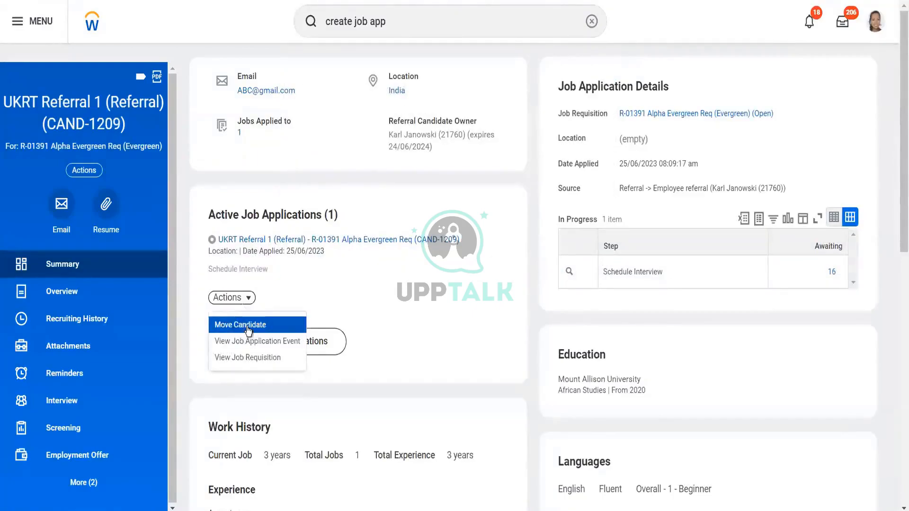
pyautogui.click(247, 328)
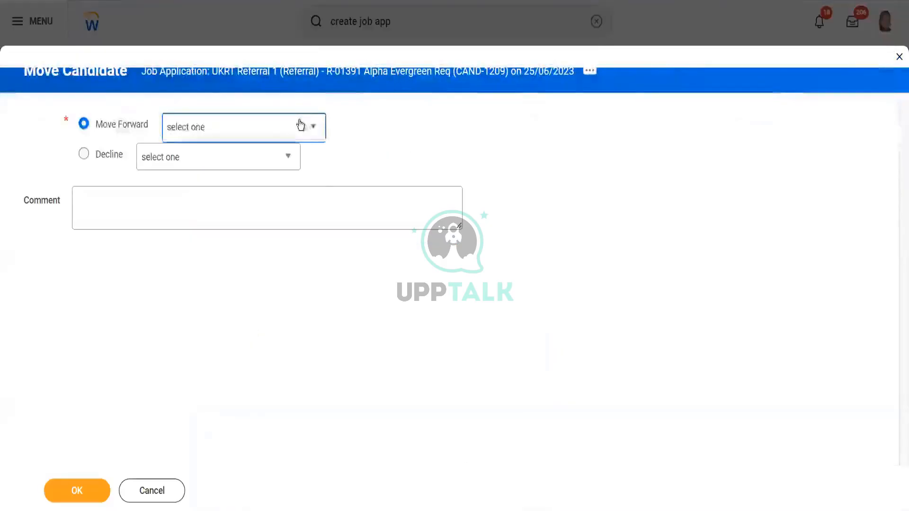
pyautogui.click(300, 125)
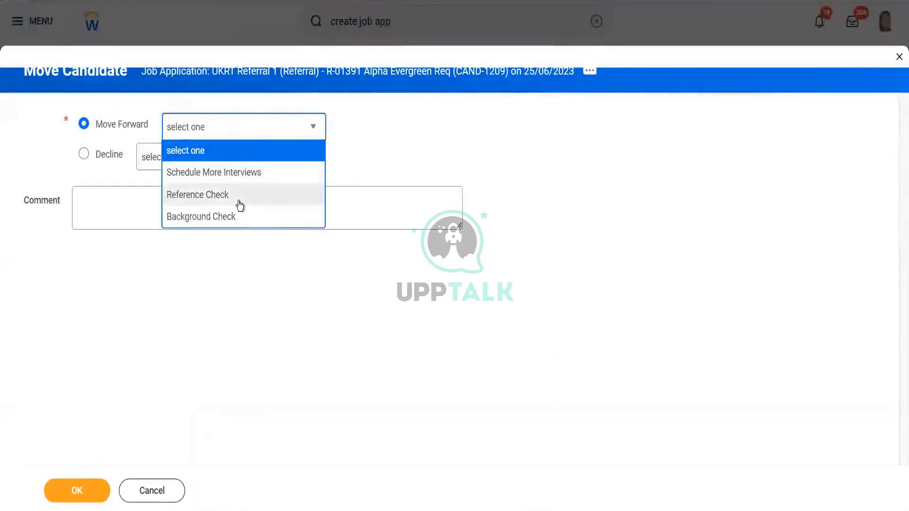
pyautogui.click(240, 204)
pyautogui.click(78, 492)
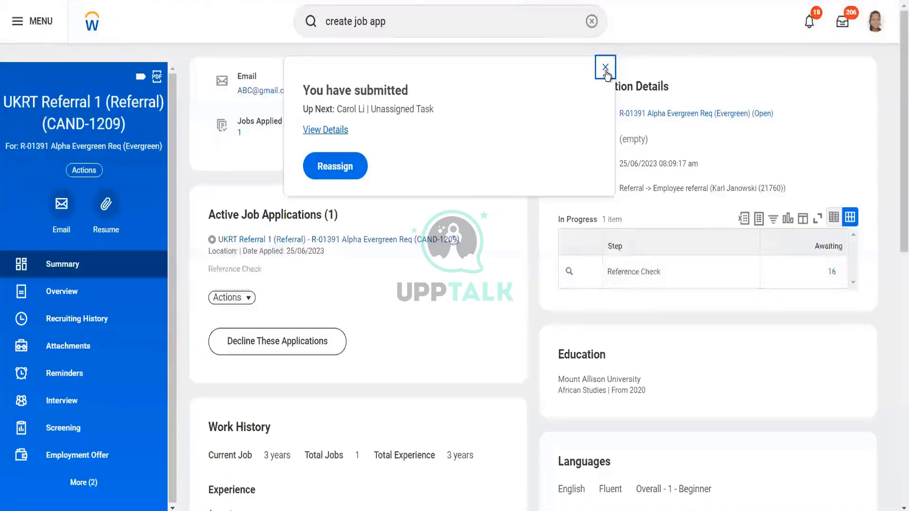
pyautogui.click(605, 68)
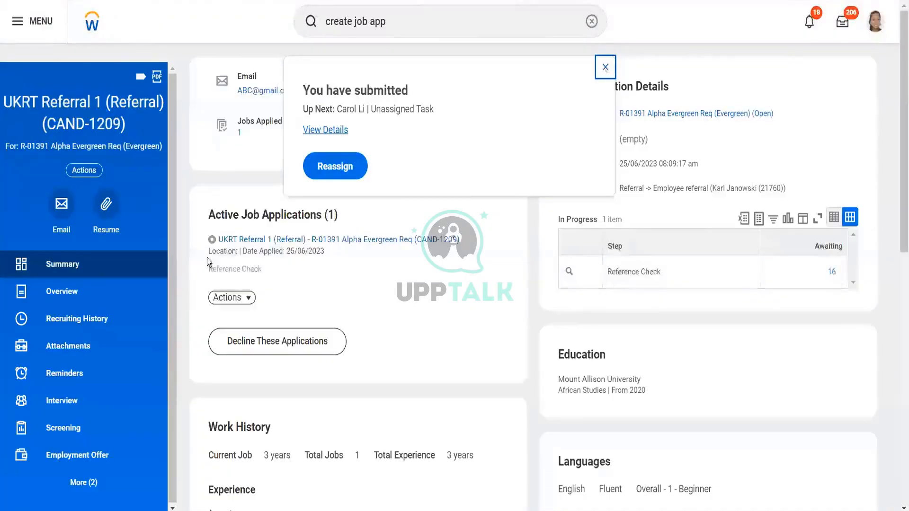
# - Move the candidate's job application forward to the Background Check step and close the confirmation
pyautogui.click(232, 298)
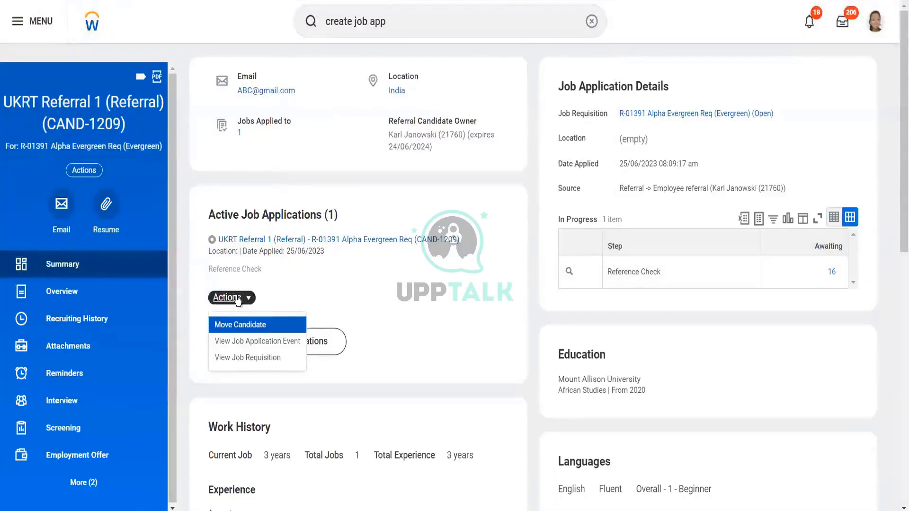
pyautogui.click(251, 328)
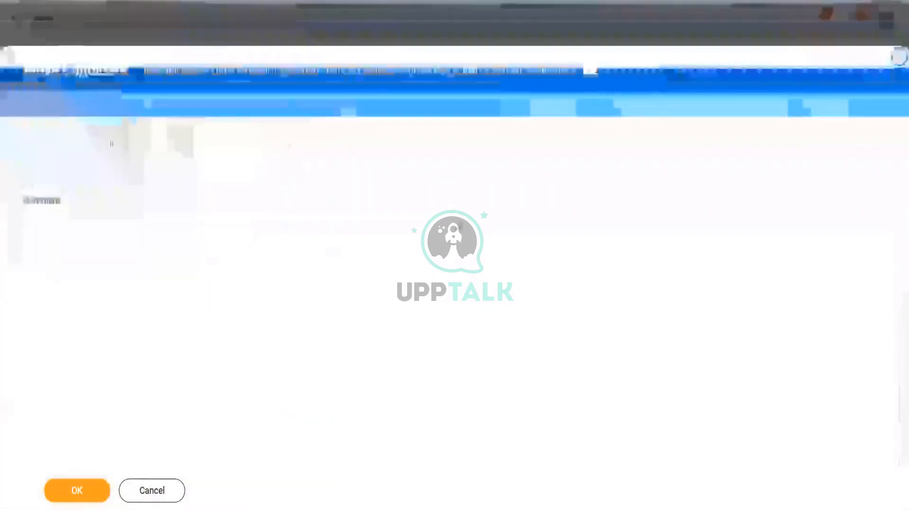
pyautogui.click(242, 132)
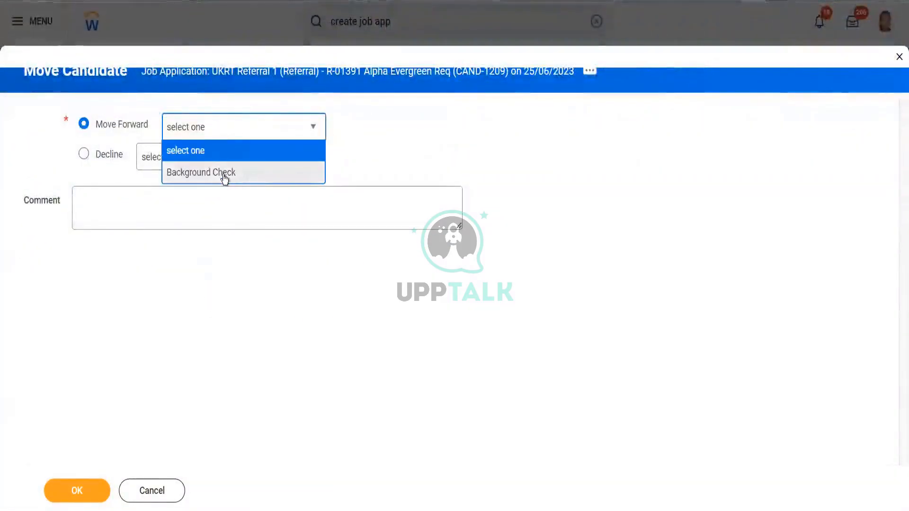
pyautogui.click(223, 173)
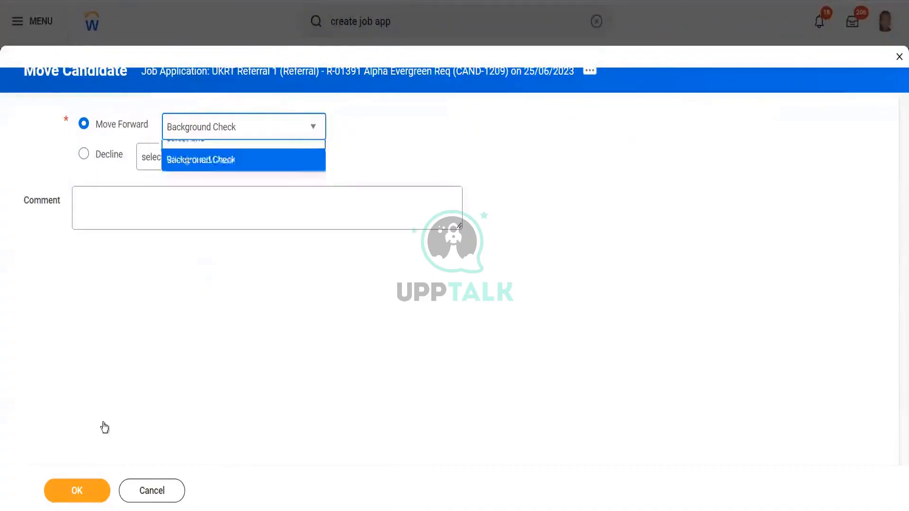
pyautogui.click(75, 493)
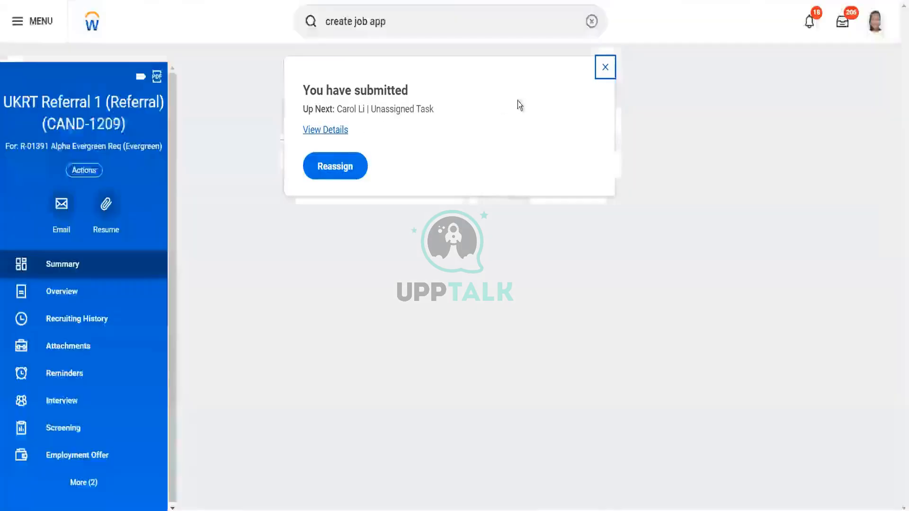
pyautogui.click(604, 68)
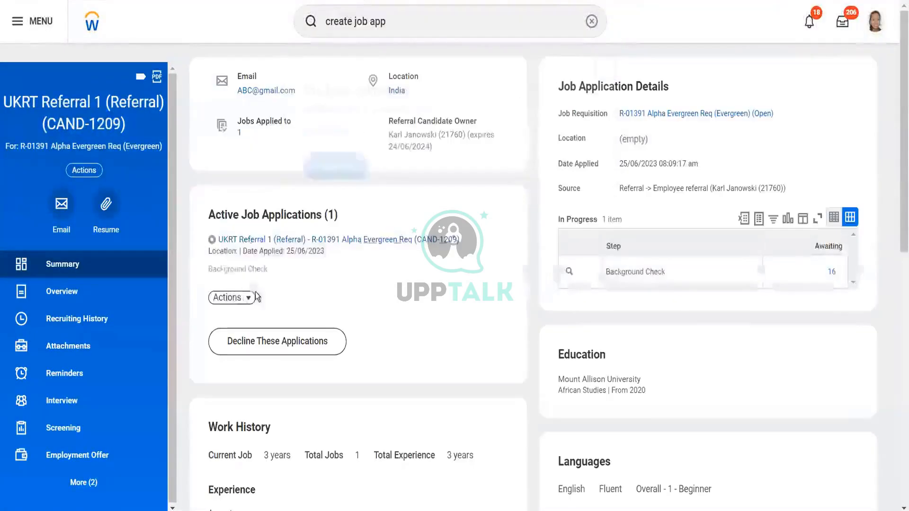
# - Open Move Candidate for the application again and check which Move Forward steps are available
pyautogui.click(242, 300)
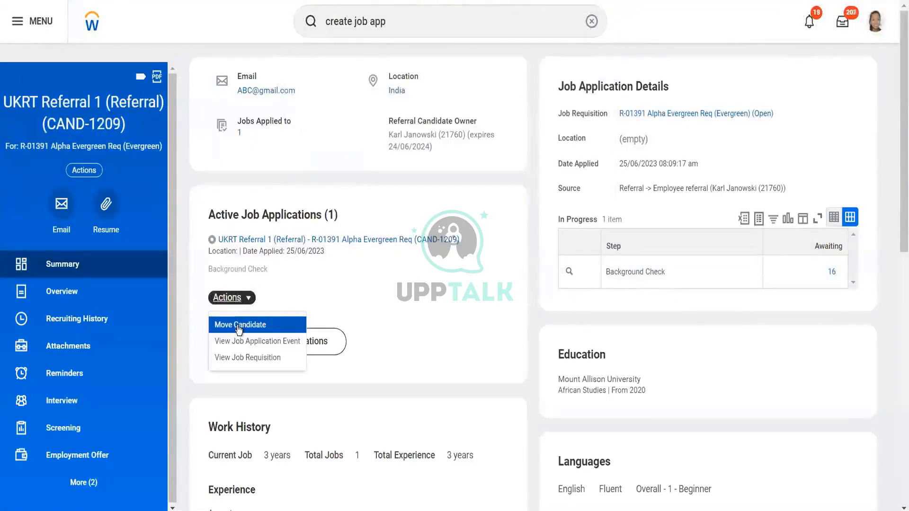
pyautogui.click(239, 326)
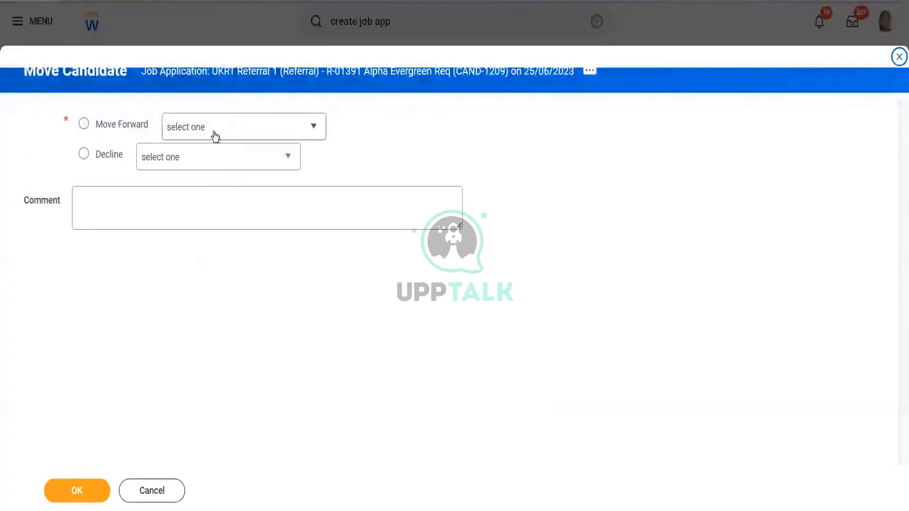
pyautogui.click(214, 136)
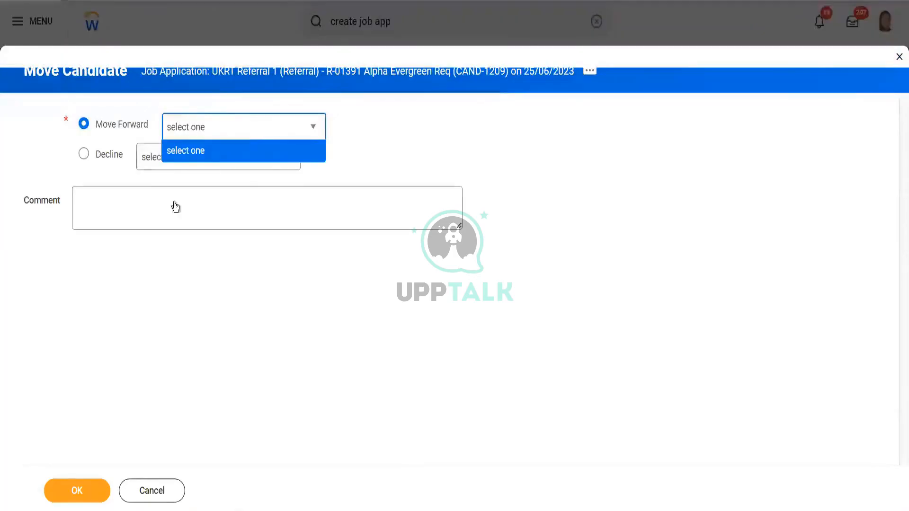
pyautogui.click(237, 309)
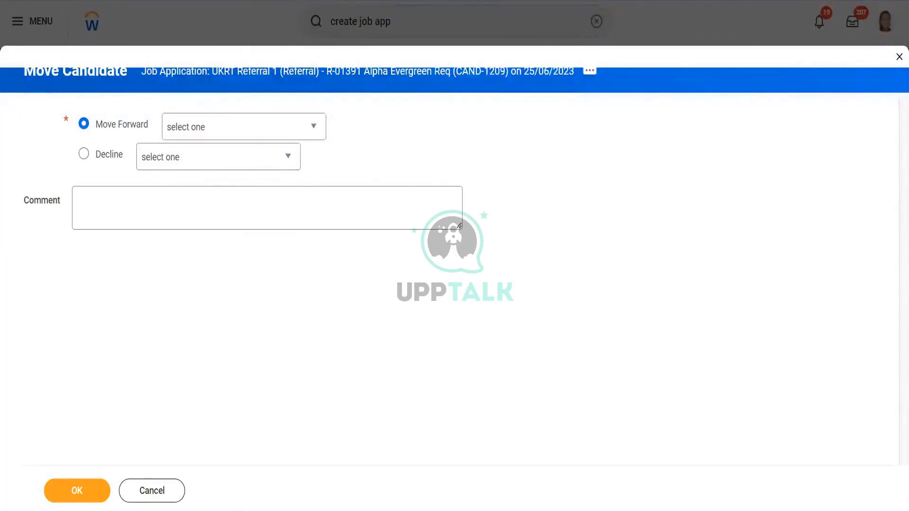
# - Duplicate the browser tab and search for the business process bp:job application
pyautogui.rightClick(216, 0)
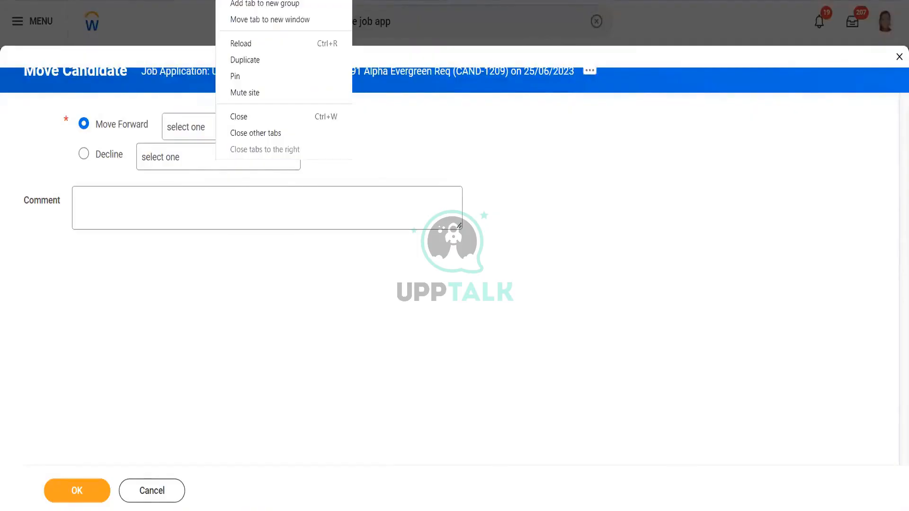
pyautogui.click(271, 61)
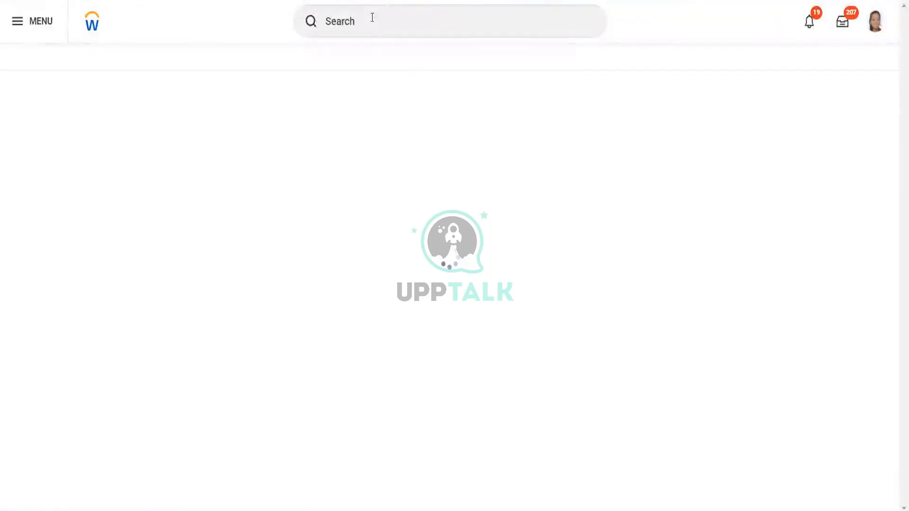
pyautogui.click(373, 18)
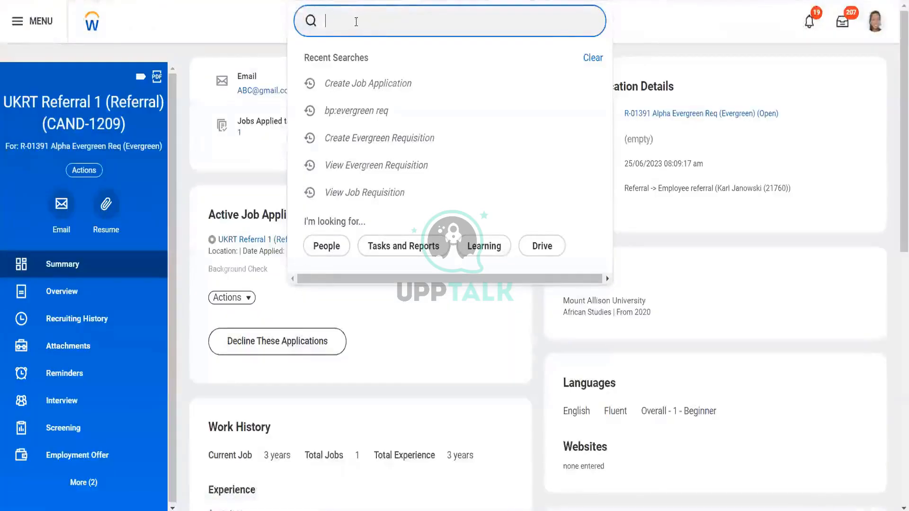
pyautogui.write('bp')
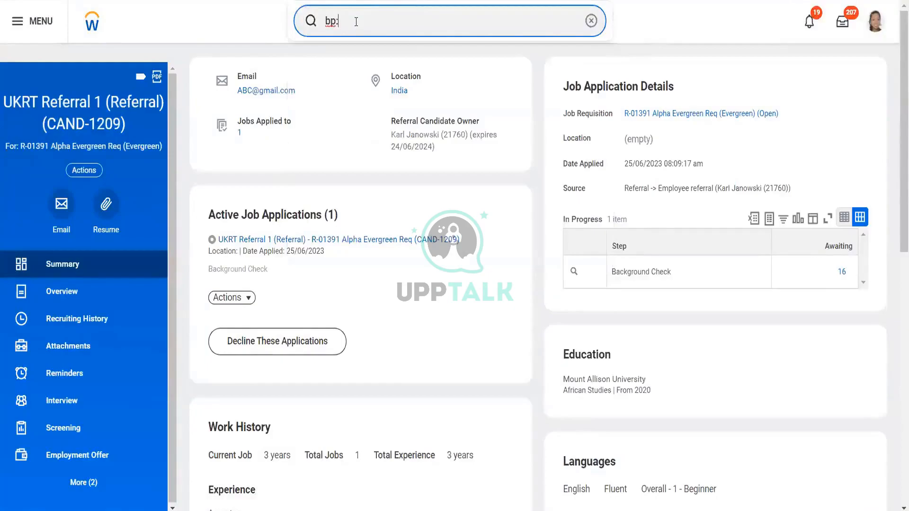
pyautogui.write(':job application')
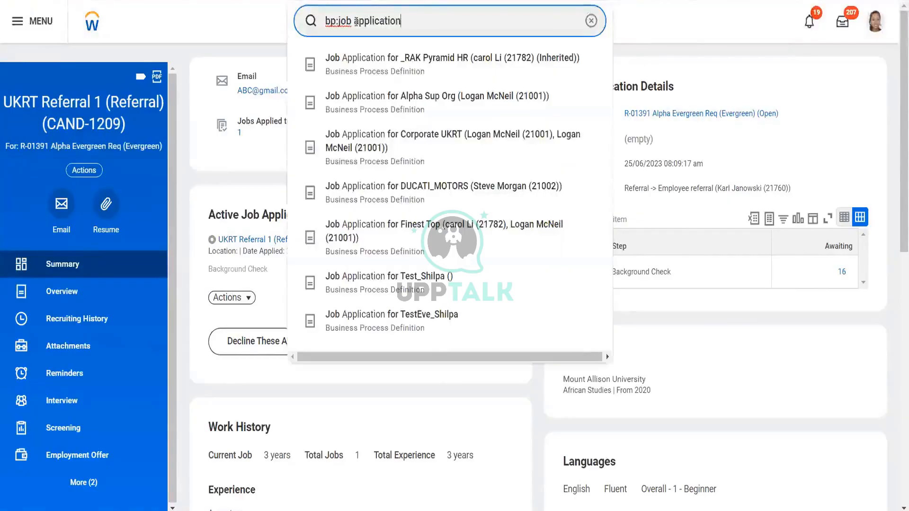
pyautogui.press('Return')
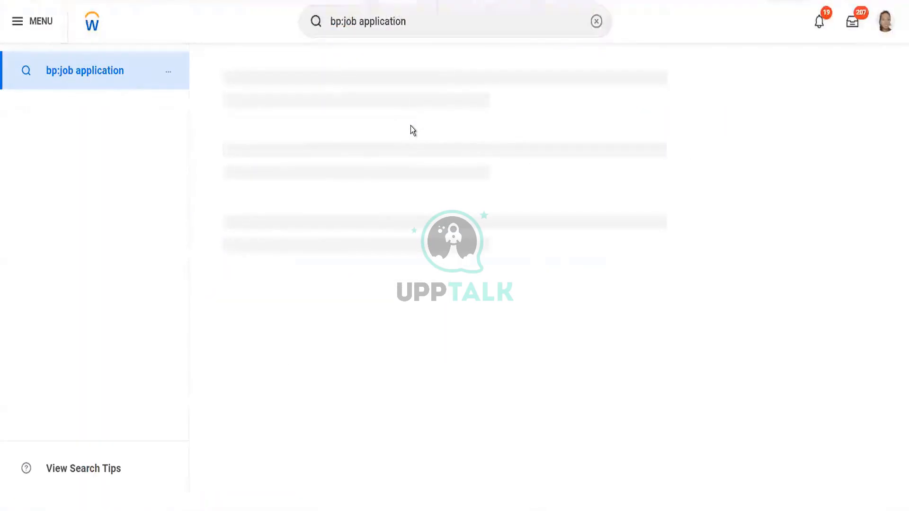
# - Open the Job Application (Default Definition) process, view its dynamic definition, and examine the Reference Check possible next steps
pyautogui.click(349, 115)
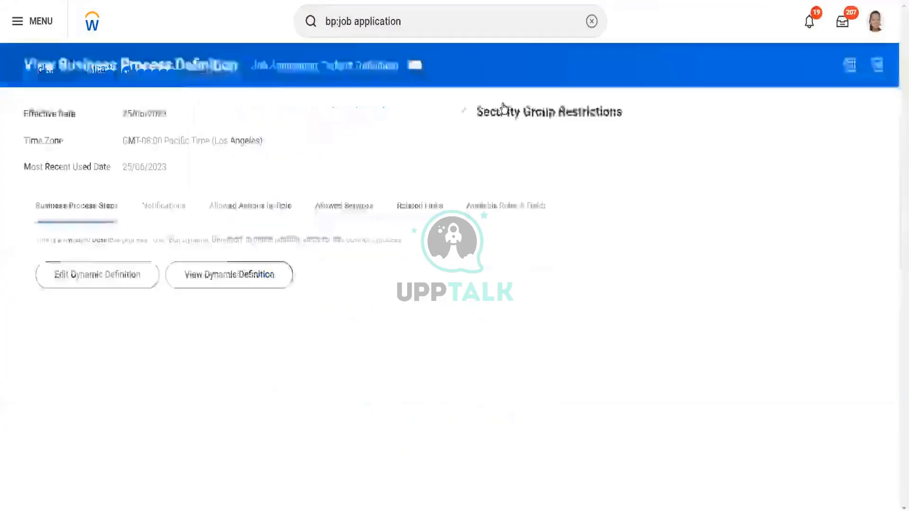
pyautogui.click(231, 277)
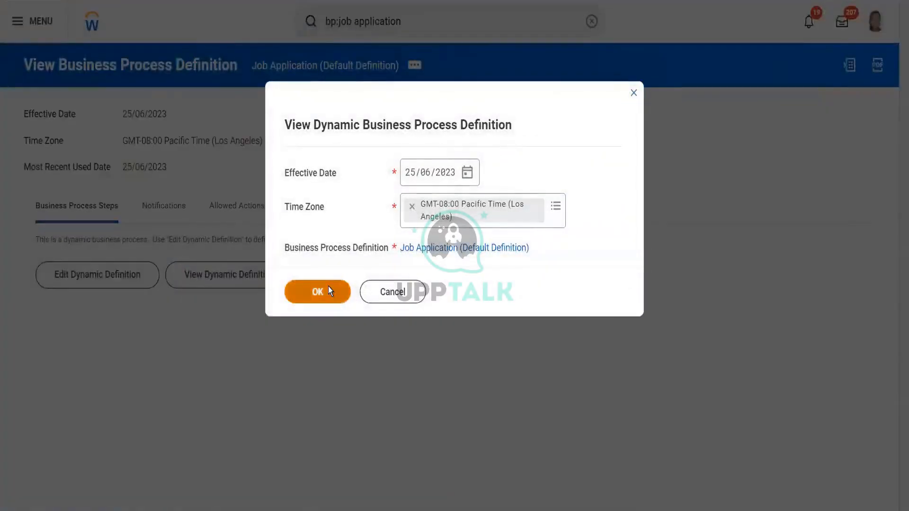
pyautogui.click(329, 287)
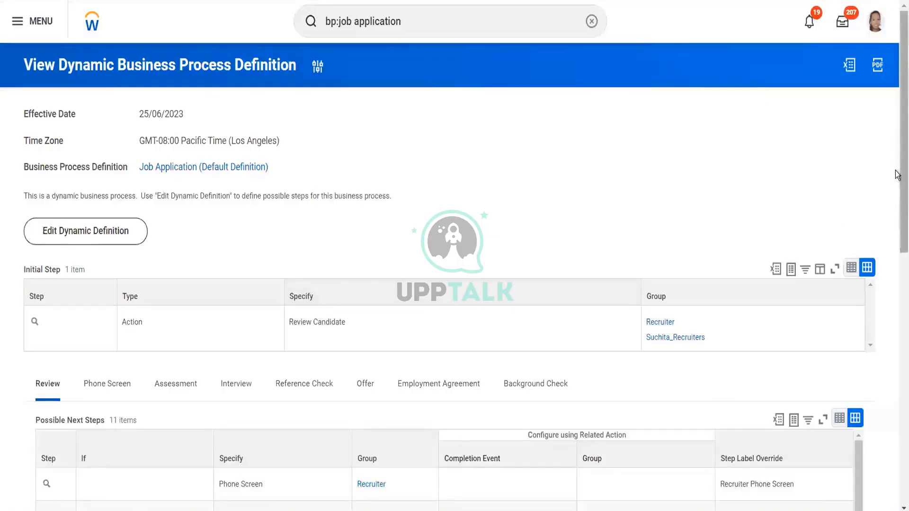
pyautogui.moveTo(897, 173); pyautogui.dragTo(897, 350)
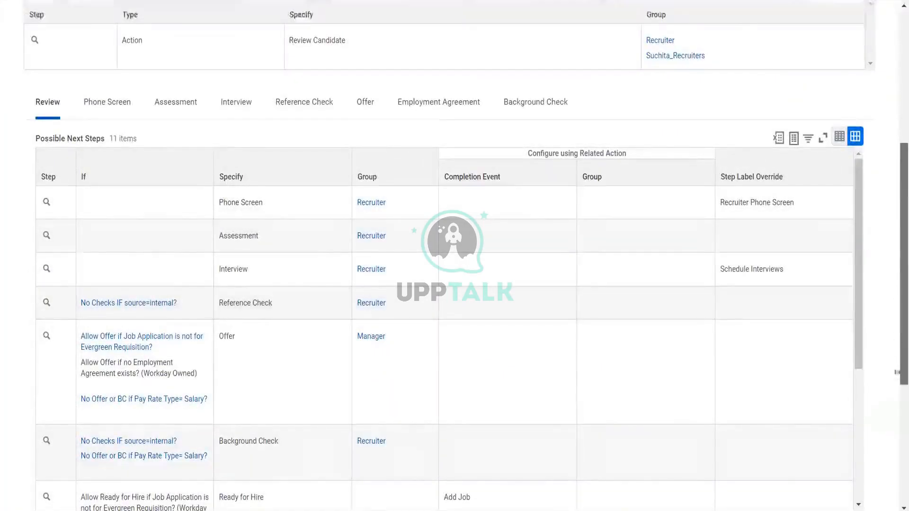
pyautogui.moveTo(896, 291); pyautogui.dragTo(897, 379)
pyautogui.moveTo(897, 348); pyautogui.dragTo(895, 259)
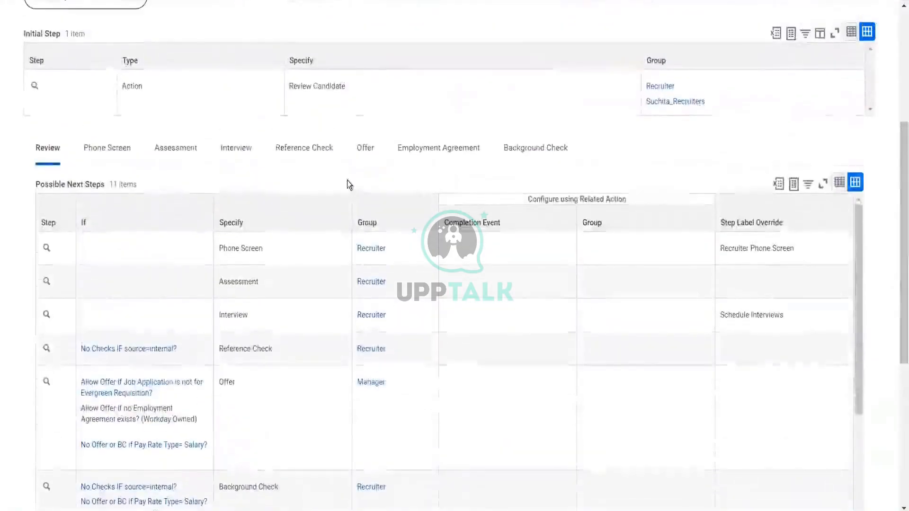
pyautogui.click(300, 150)
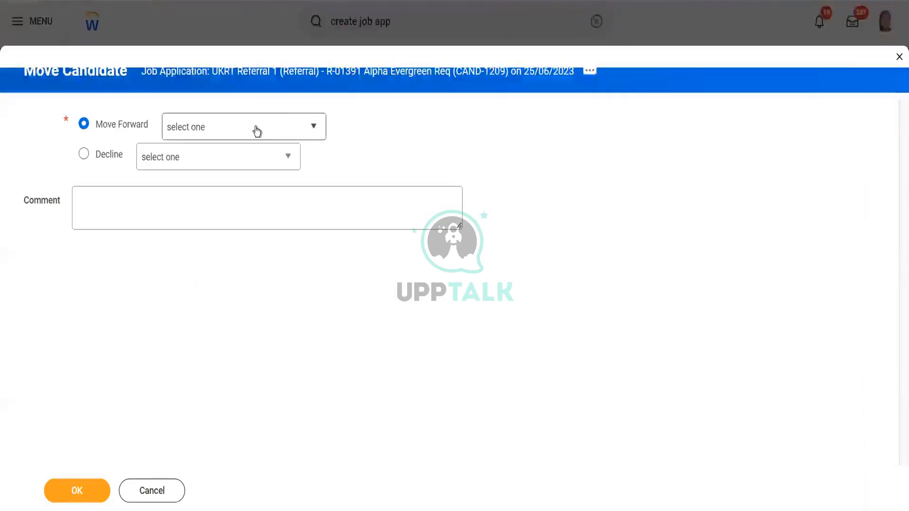
# - Try to submit Move Candidate without choosing a Move Forward step
pyautogui.click(257, 131)
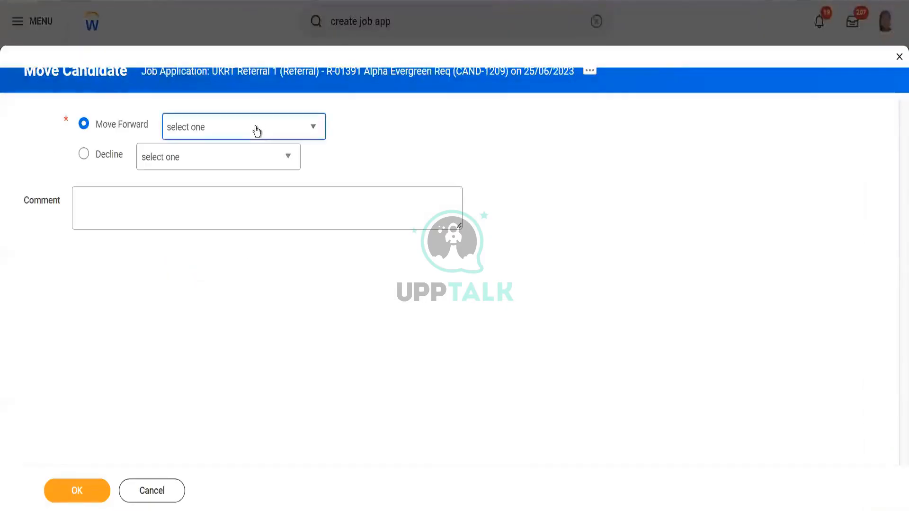
pyautogui.click(73, 494)
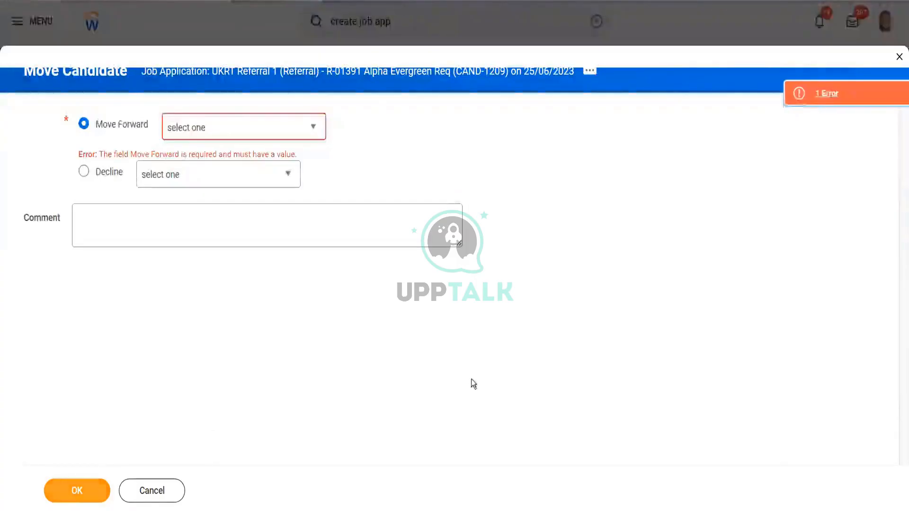
# - Cancel Move Candidate, open the R-01391 Alpha Evergreen Req requisition and open its Review Candidates page
pyautogui.click(159, 492)
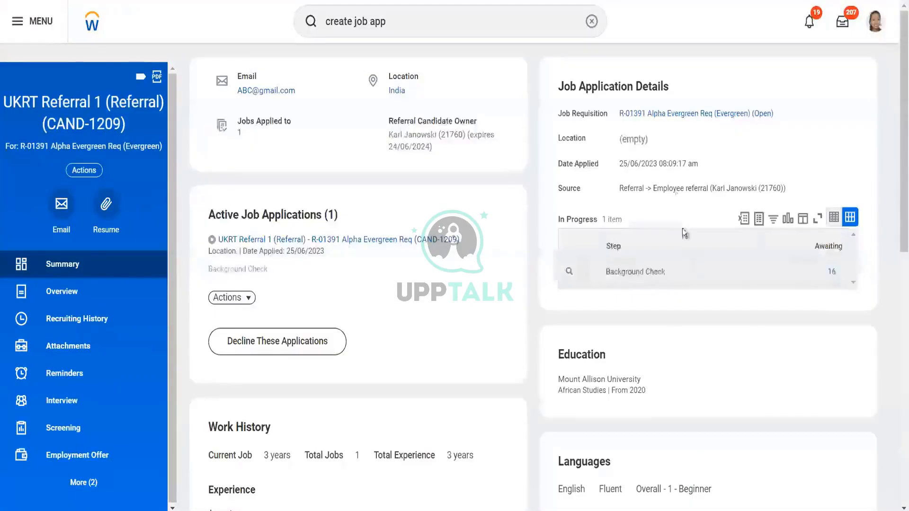
pyautogui.click(651, 114)
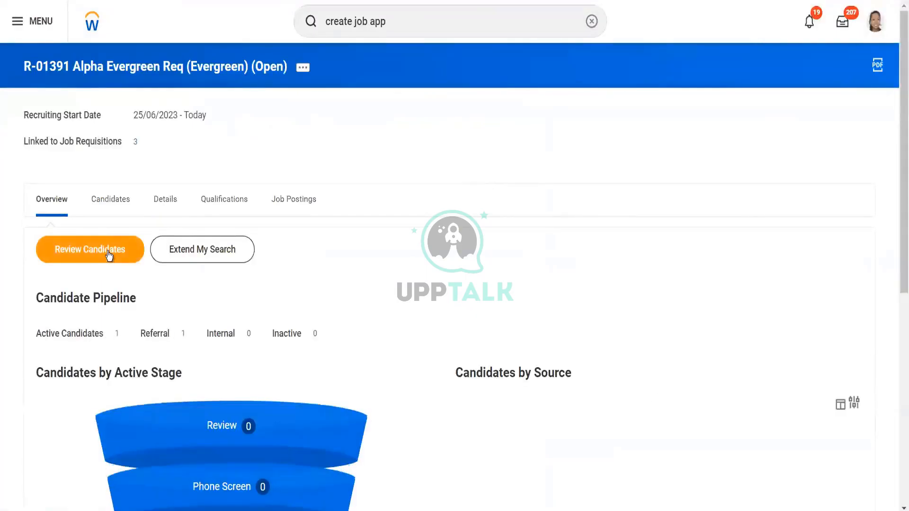
pyautogui.click(109, 255)
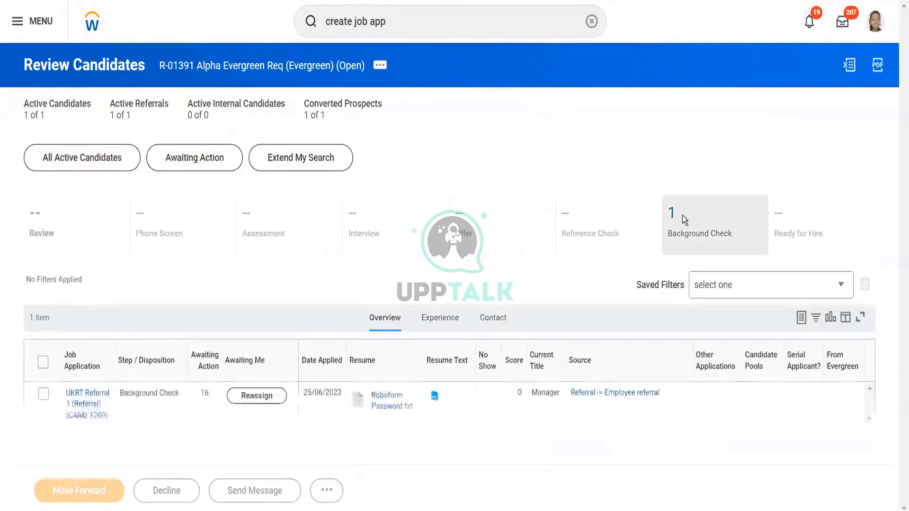
# - Move the Background Check candidate to the linked job requisition R-01240 Director
pyautogui.click(682, 215)
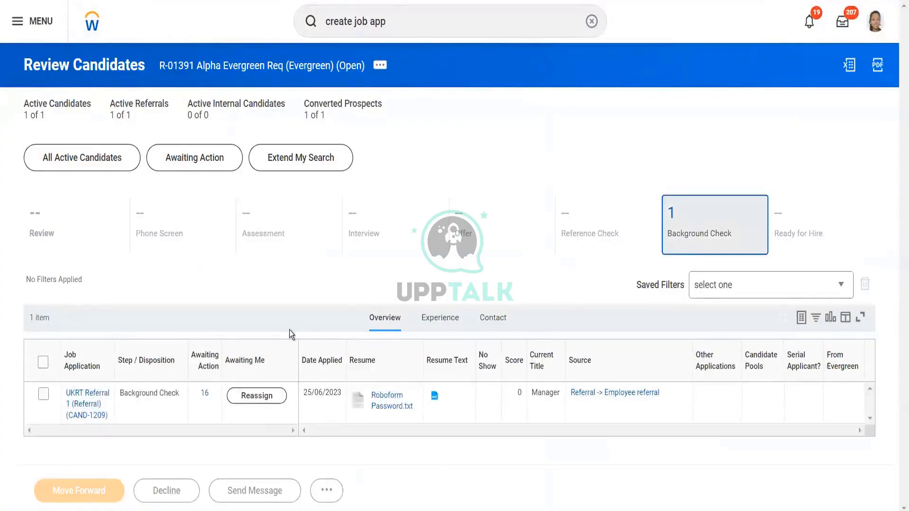
pyautogui.click(43, 396)
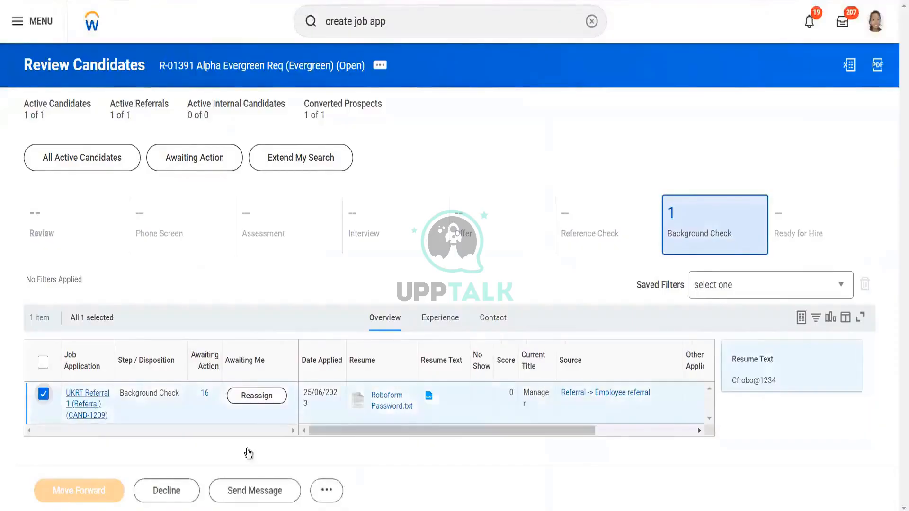
pyautogui.click(328, 491)
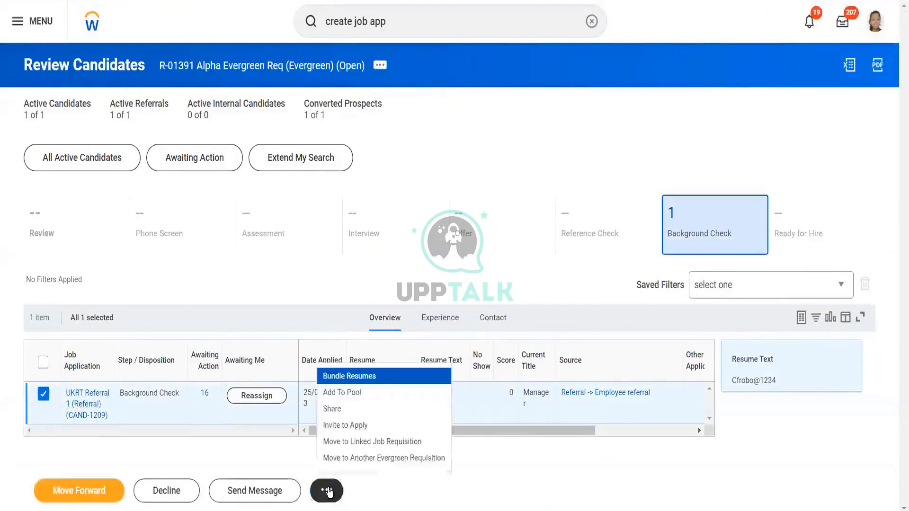
pyautogui.click(386, 442)
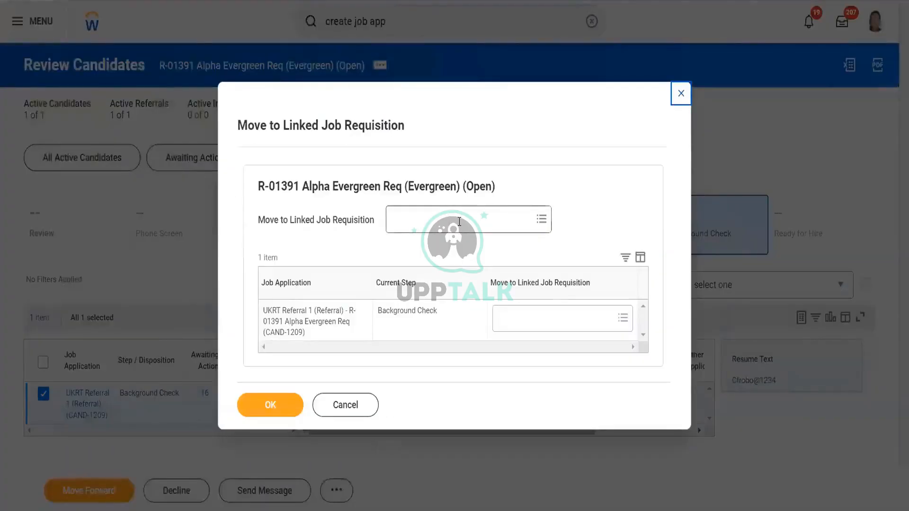
pyautogui.click(459, 221)
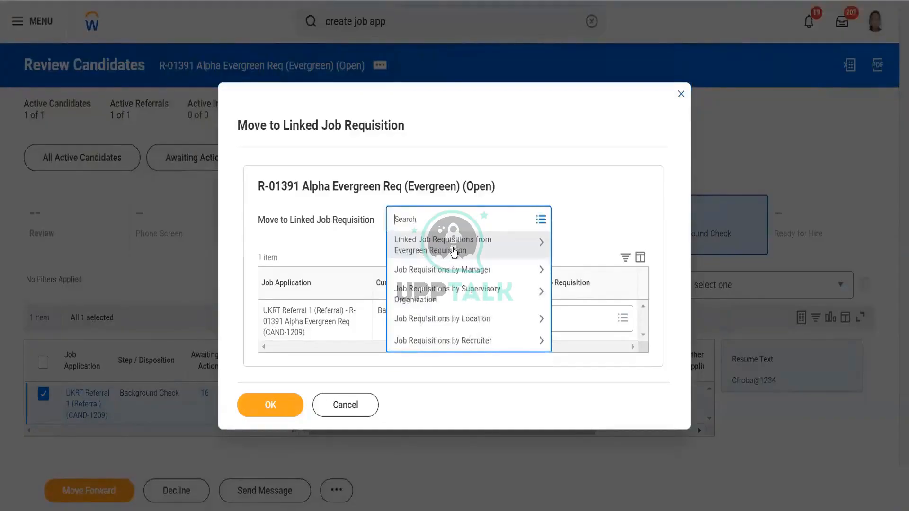
pyautogui.click(455, 249)
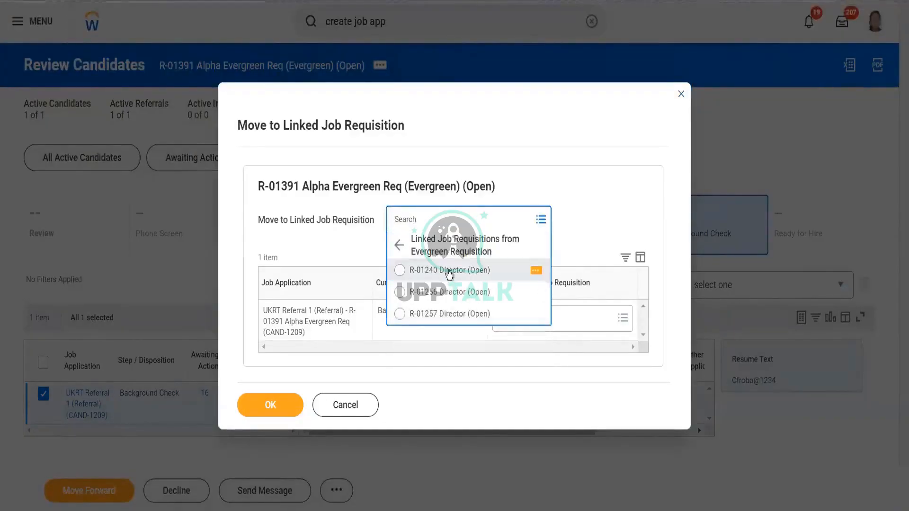
pyautogui.click(448, 271)
pyautogui.click(279, 408)
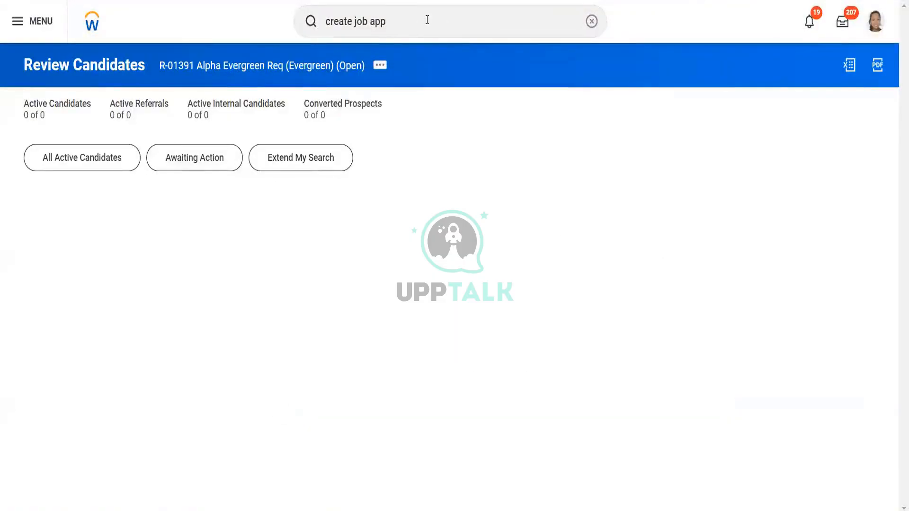
# - Run View Job Requisition and open the R-01240 Director requisition
pyautogui.click(427, 20)
pyautogui.hotkey('ctrl', 'a')
pyautogui.press('BackSpace')
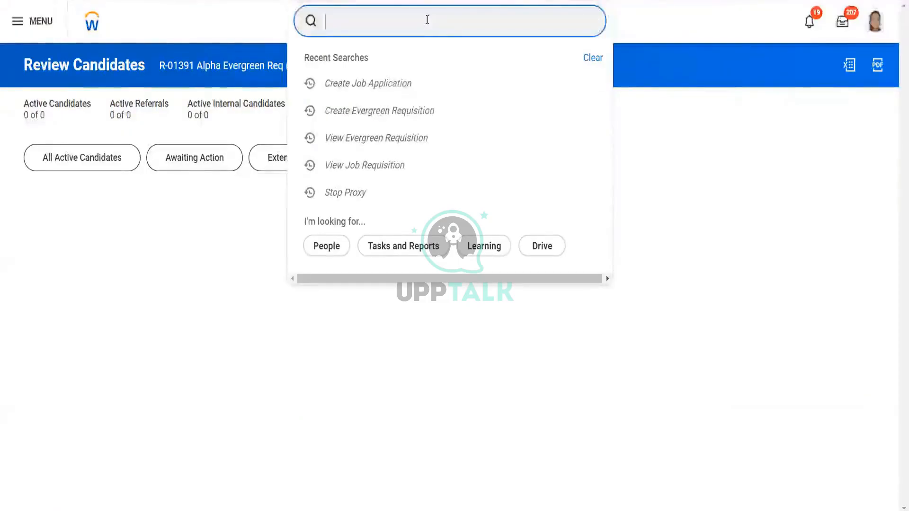
pyautogui.write('view jo')
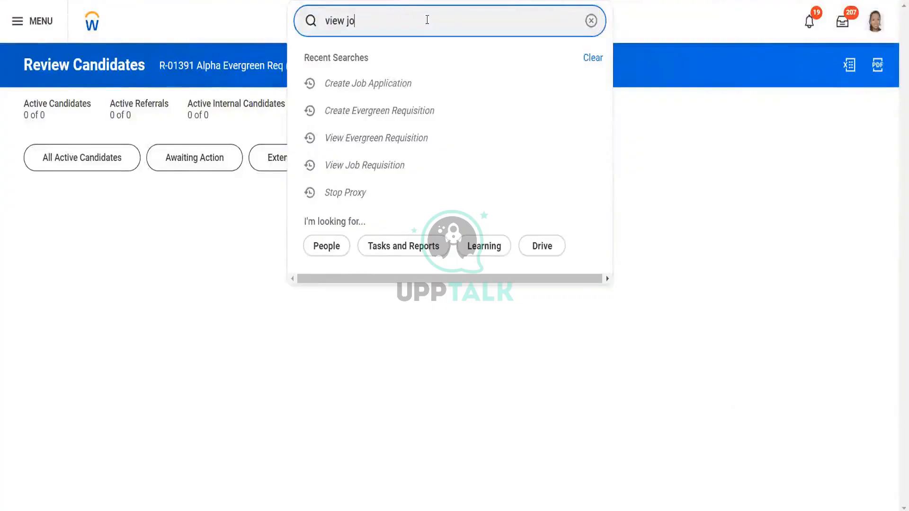
pyautogui.write('b req')
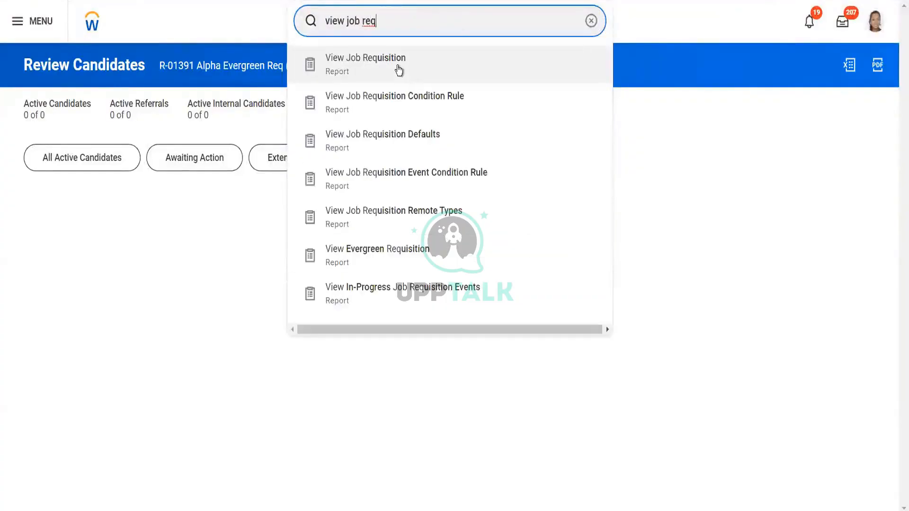
pyautogui.click(399, 69)
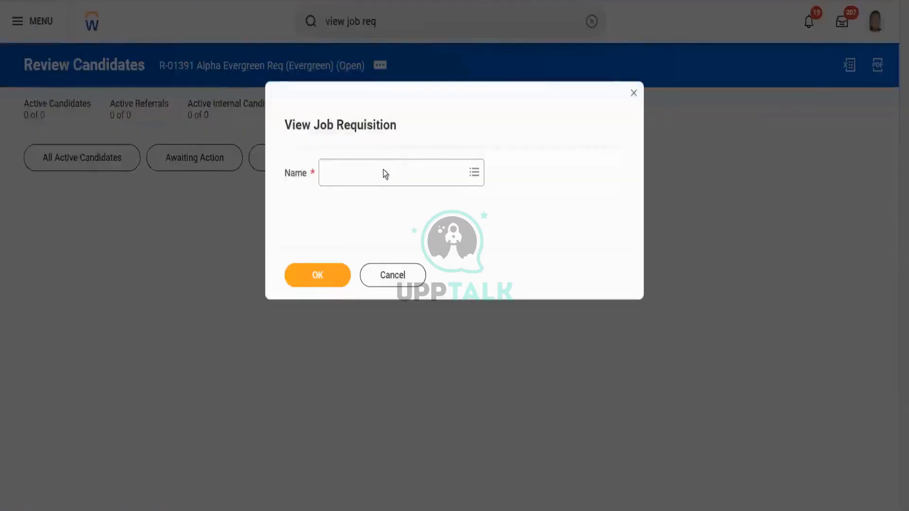
pyautogui.click(377, 174)
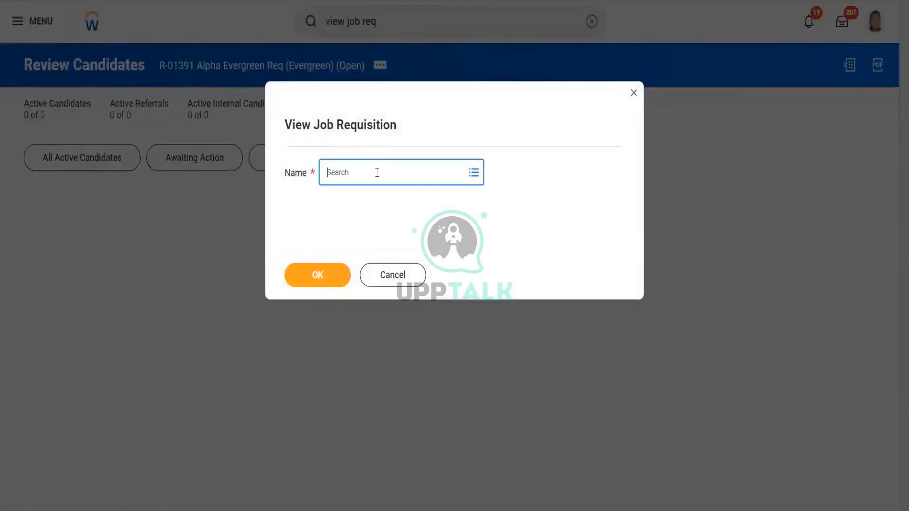
pyautogui.write('dir')
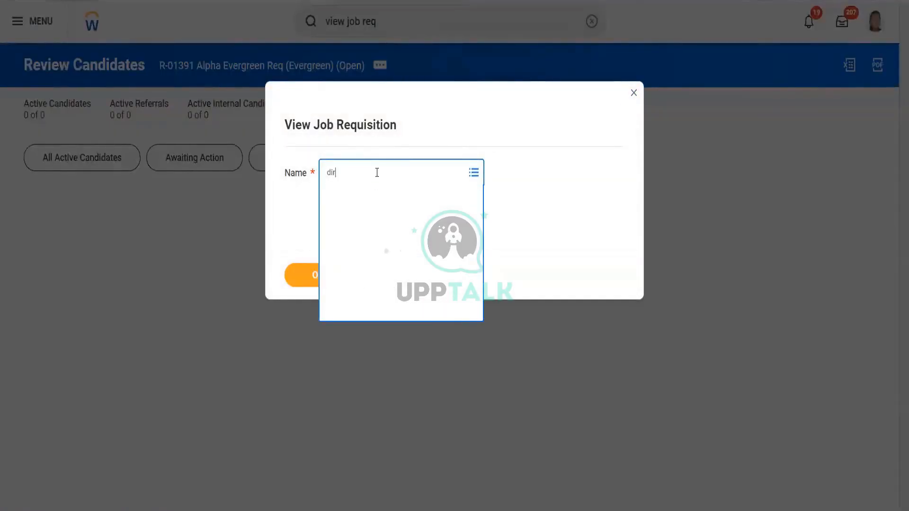
pyautogui.write('ector')
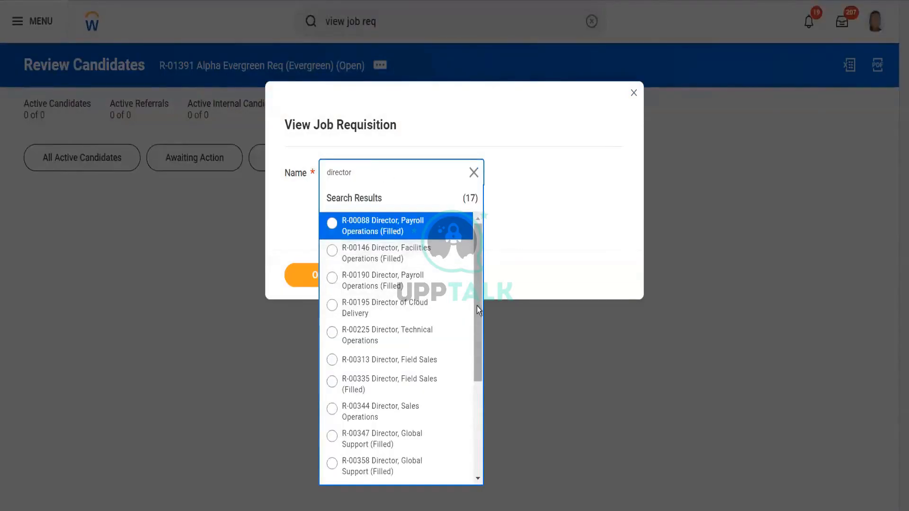
pyautogui.moveTo(477, 306); pyautogui.dragTo(480, 410)
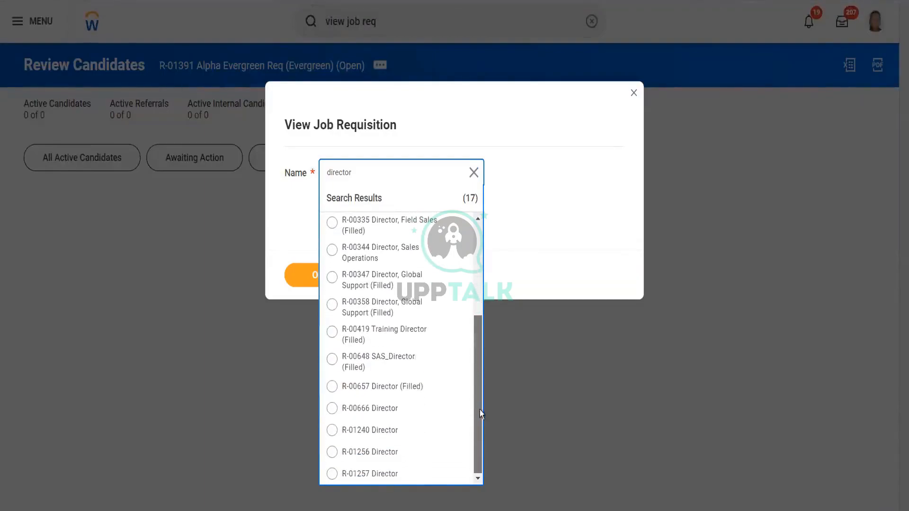
pyautogui.click(374, 430)
pyautogui.click(312, 276)
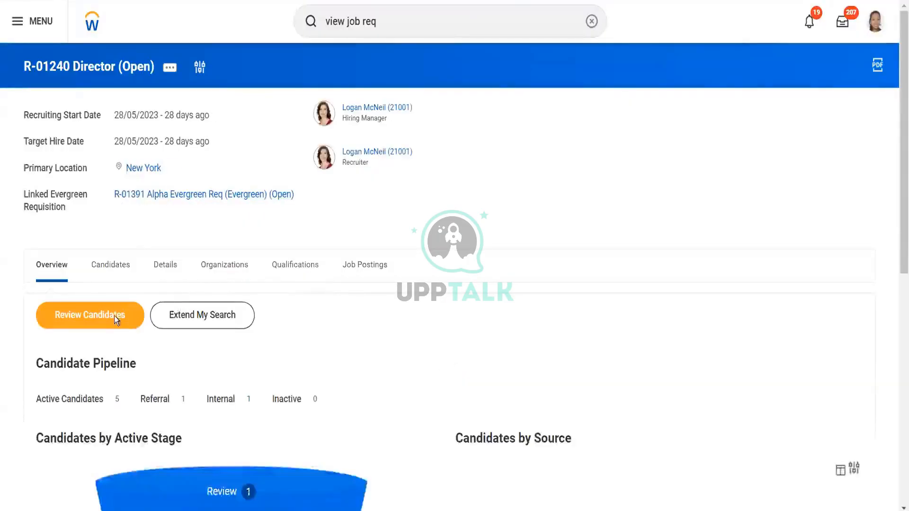
# - Open Review Candidates for R-01240 Director and select the referral candidate at Background Check
pyautogui.click(97, 316)
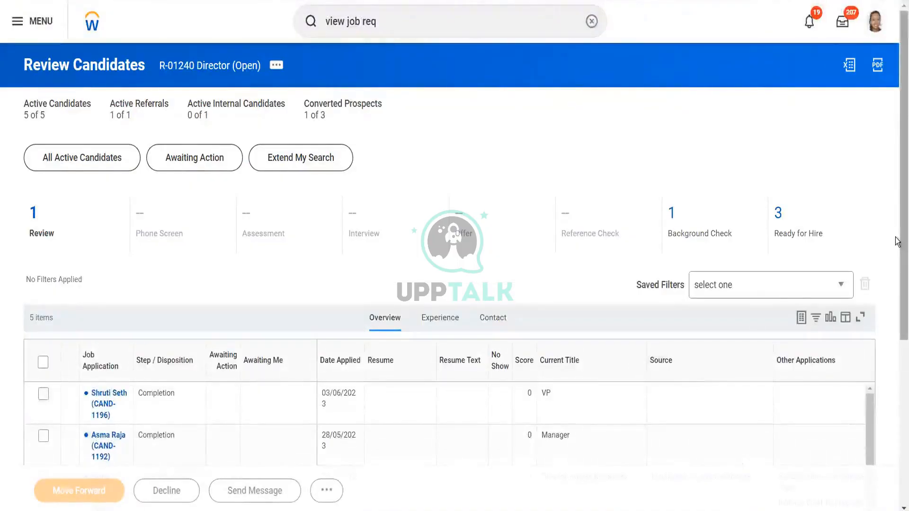
pyautogui.moveTo(897, 241); pyautogui.dragTo(897, 431)
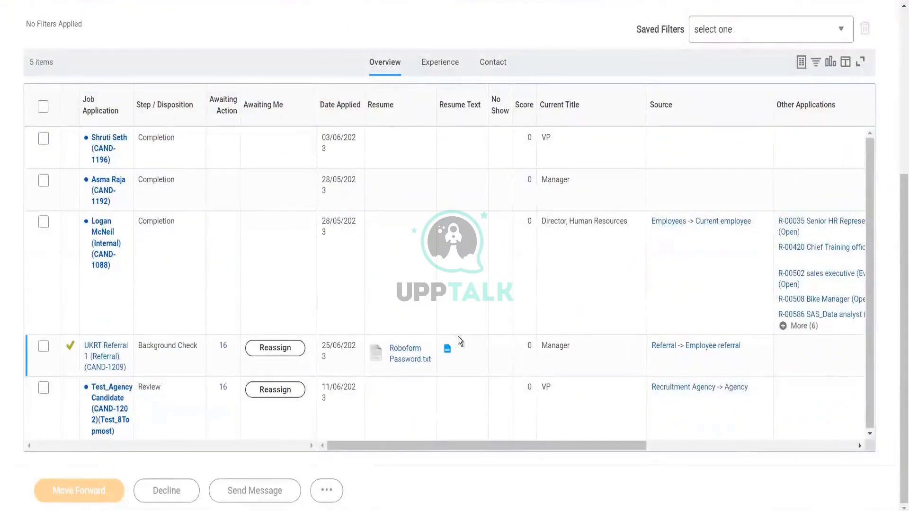
pyautogui.click(44, 347)
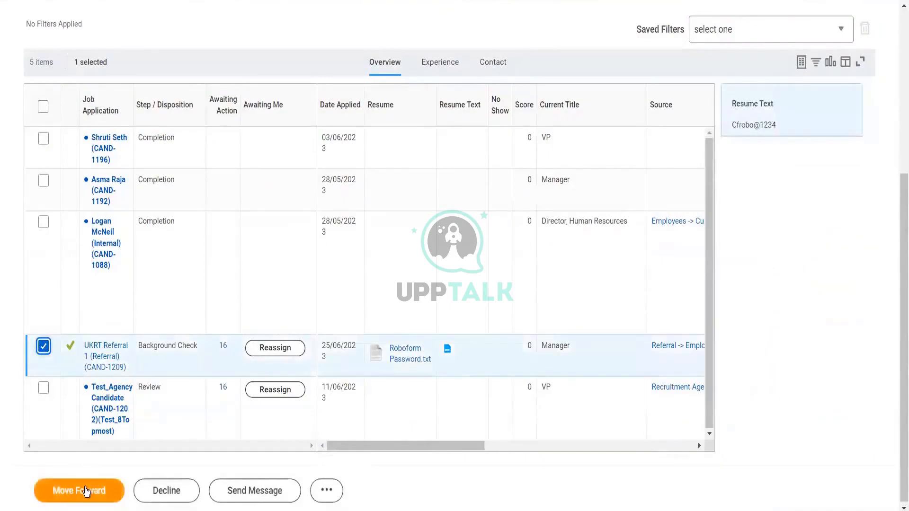
pyautogui.click(86, 491)
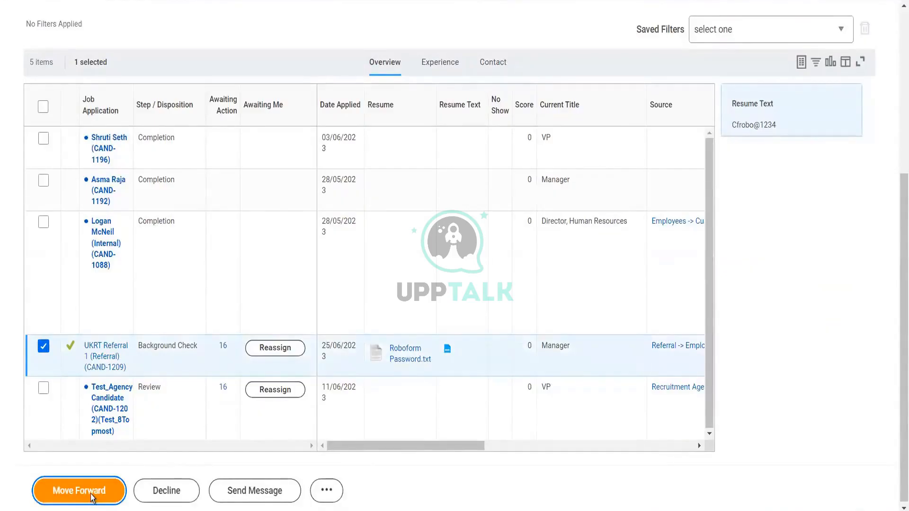
pyautogui.click(91, 495)
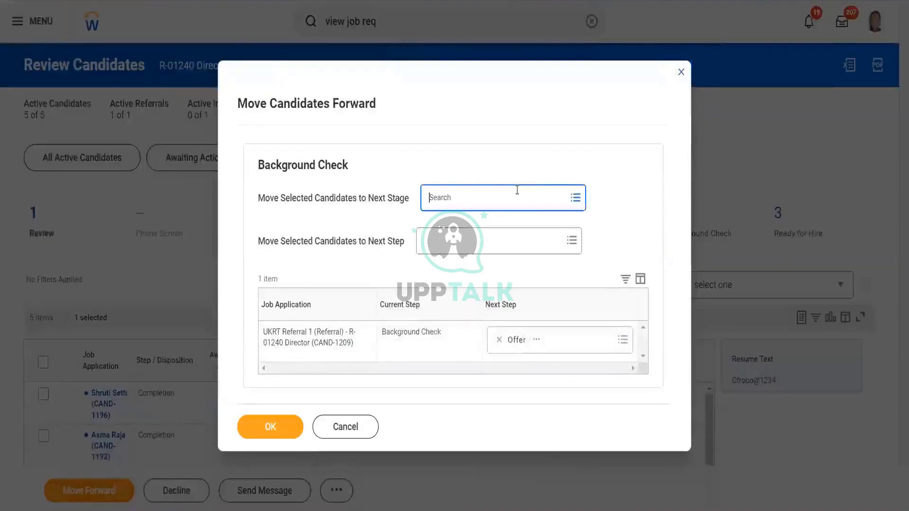
pyautogui.click(517, 189)
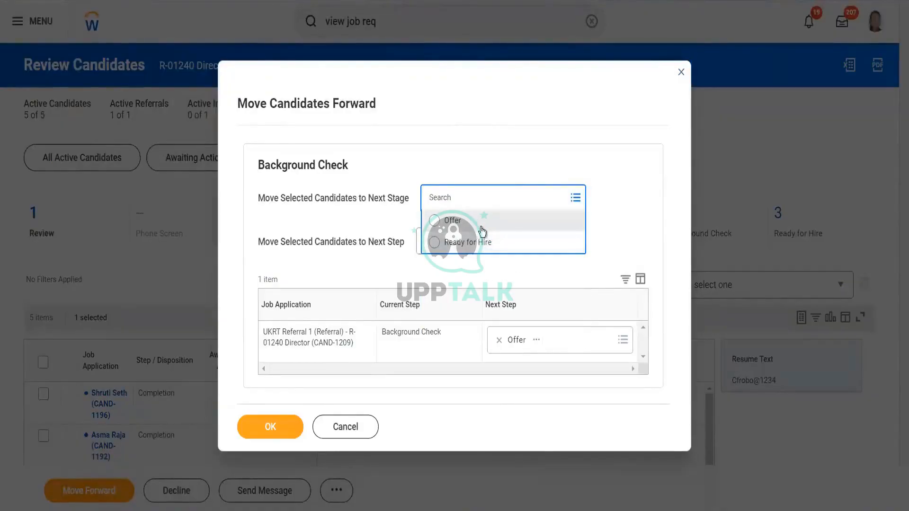
pyautogui.click(482, 226)
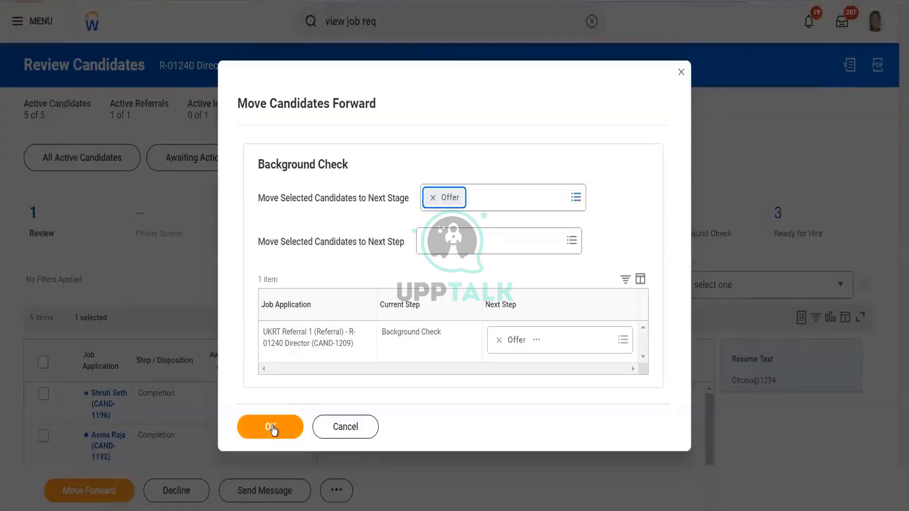
pyautogui.click(682, 72)
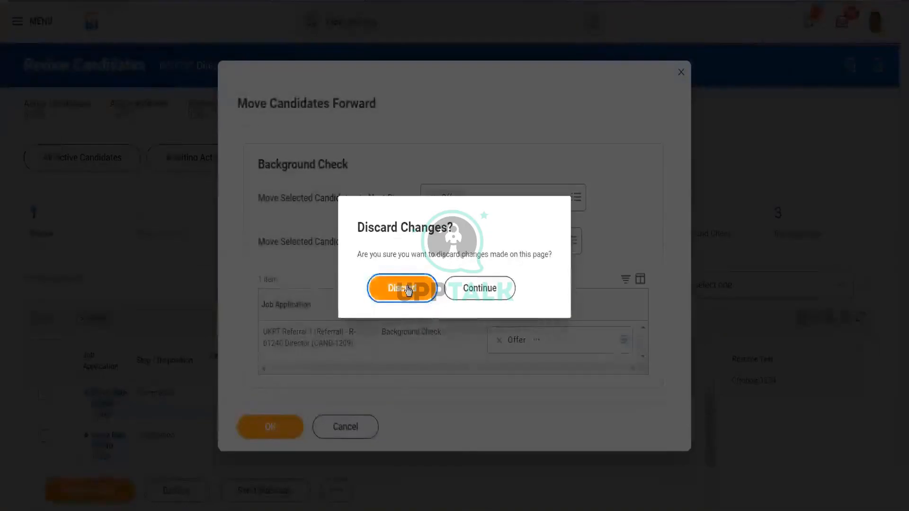
pyautogui.click(408, 287)
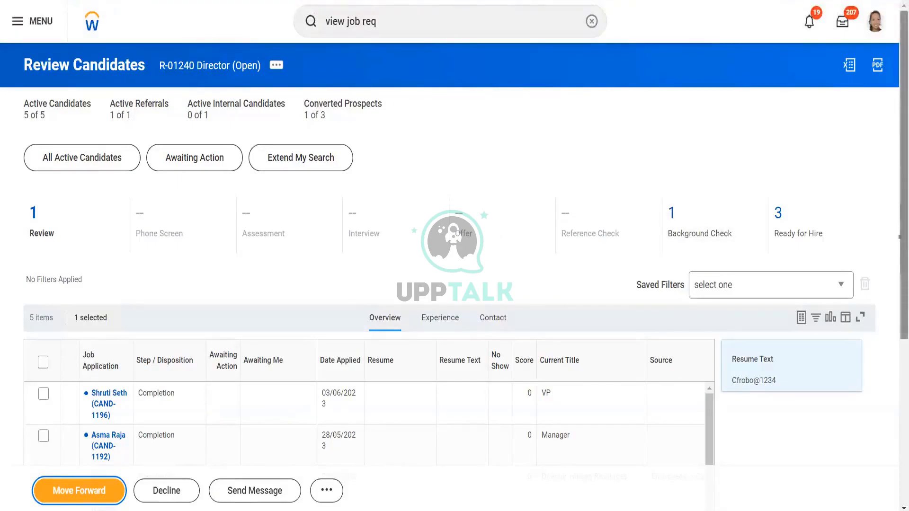
pyautogui.moveTo(898, 213); pyautogui.dragTo(898, 450)
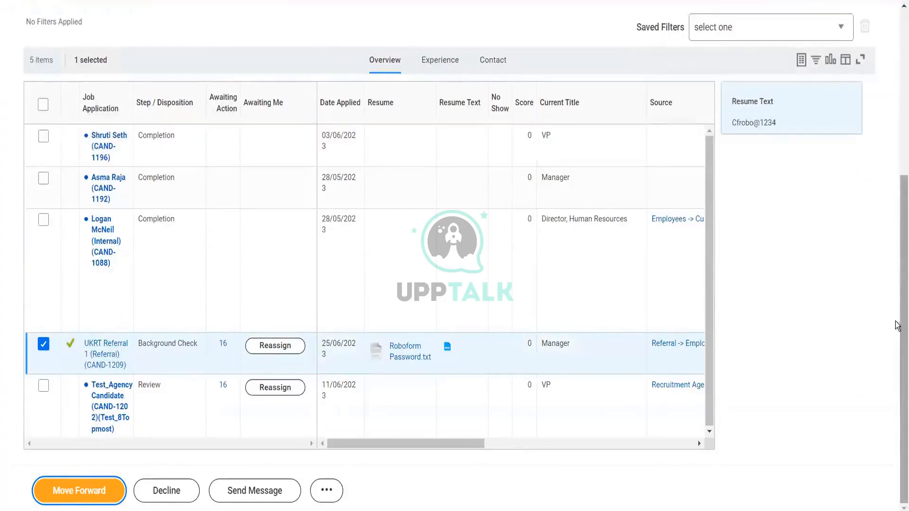
pyautogui.scroll(5, 898, 320)
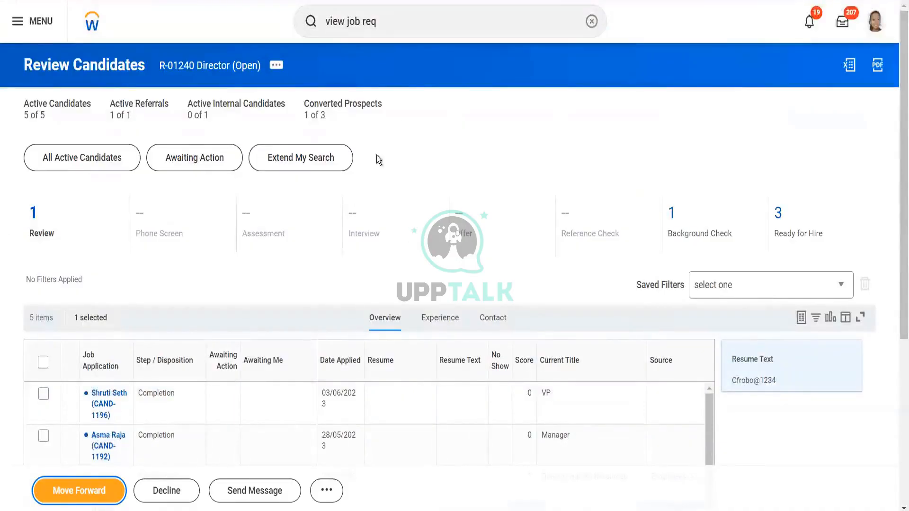
pyautogui.scroll(-5, 896, 475)
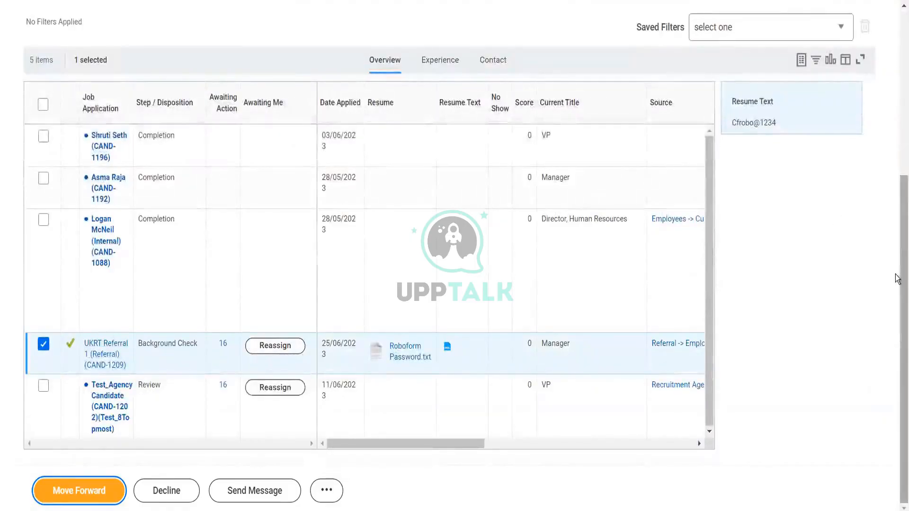
pyautogui.scroll(5, 897, 90)
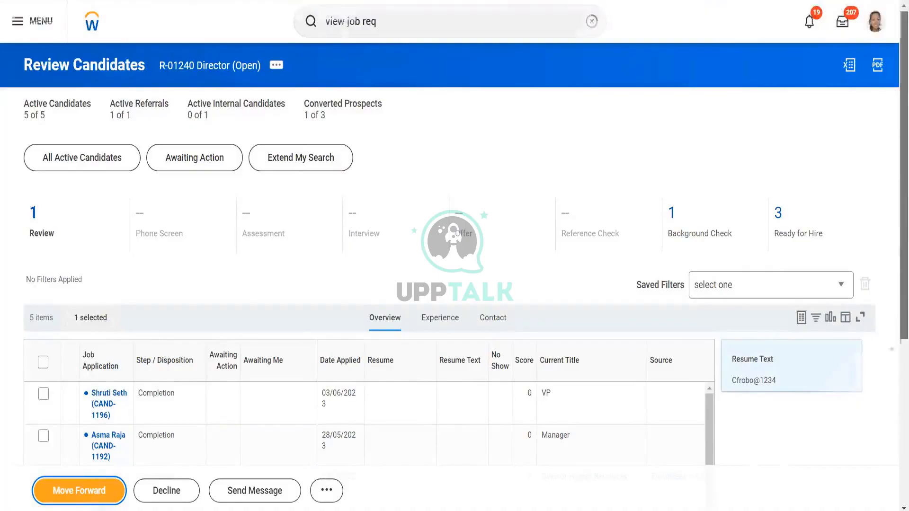
pyautogui.moveTo(903, 142)
pyautogui.mouseDown()
pyautogui.moveTo(897, 340)
pyautogui.moveTo(904, 135)
pyautogui.mouseUp()
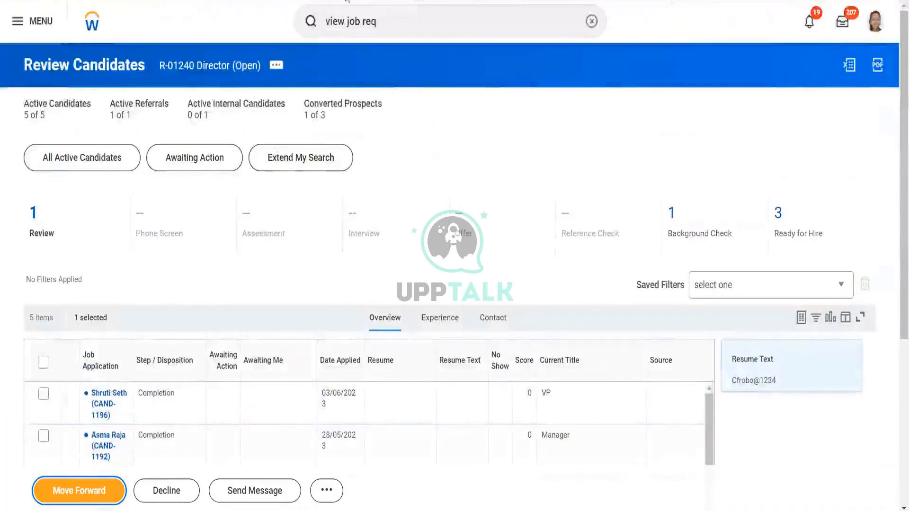
# - Return to the home page and launch the Edit Job Requisition task
pyautogui.click(94, 23)
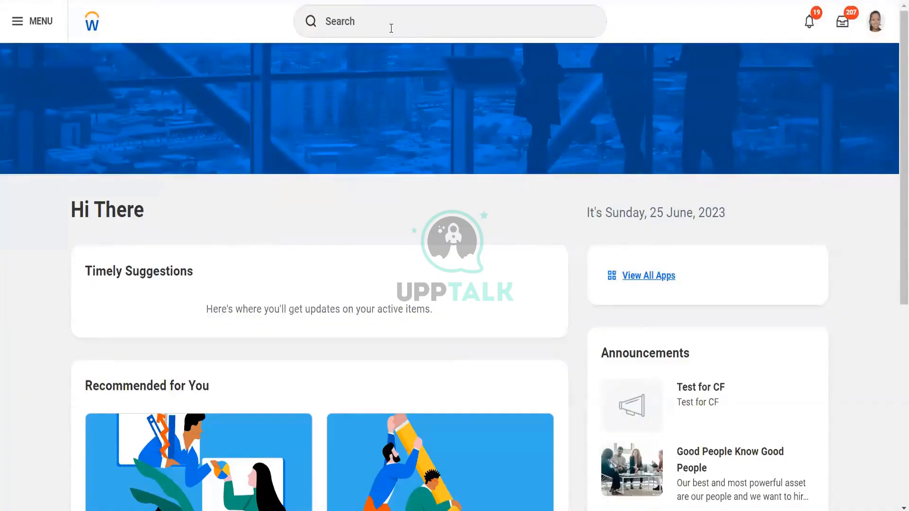
pyautogui.click(391, 29)
pyautogui.write('edi')
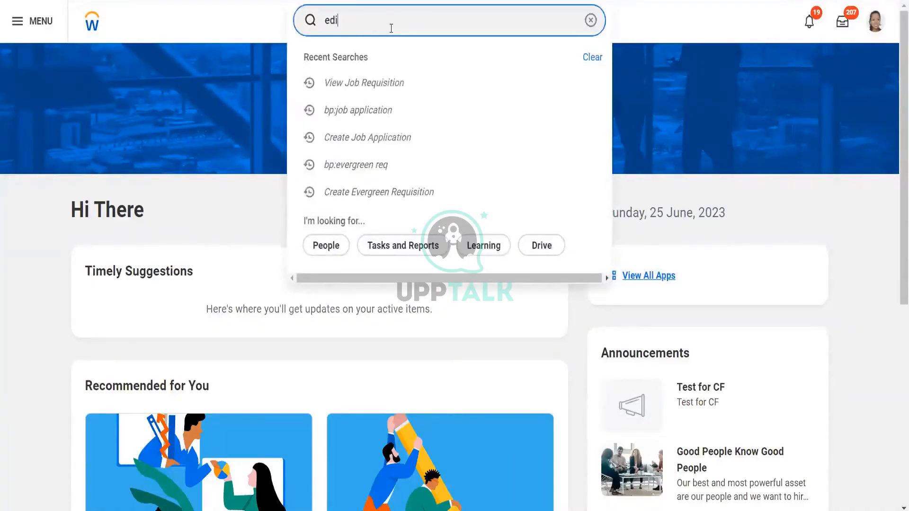
pyautogui.write('t')
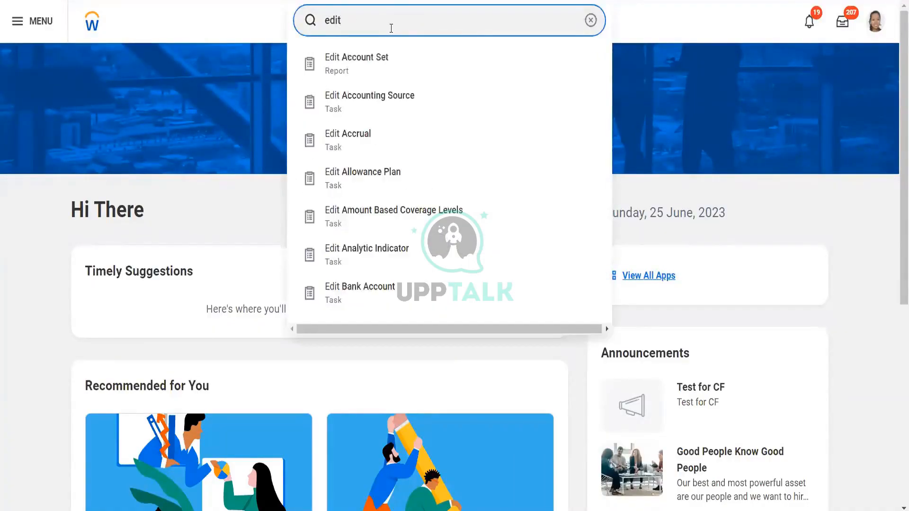
pyautogui.write(' job req')
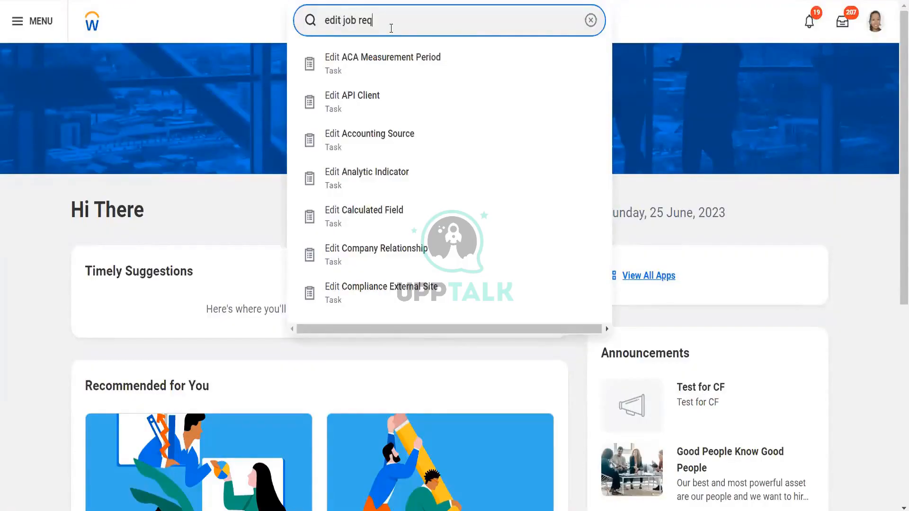
pyautogui.click(407, 69)
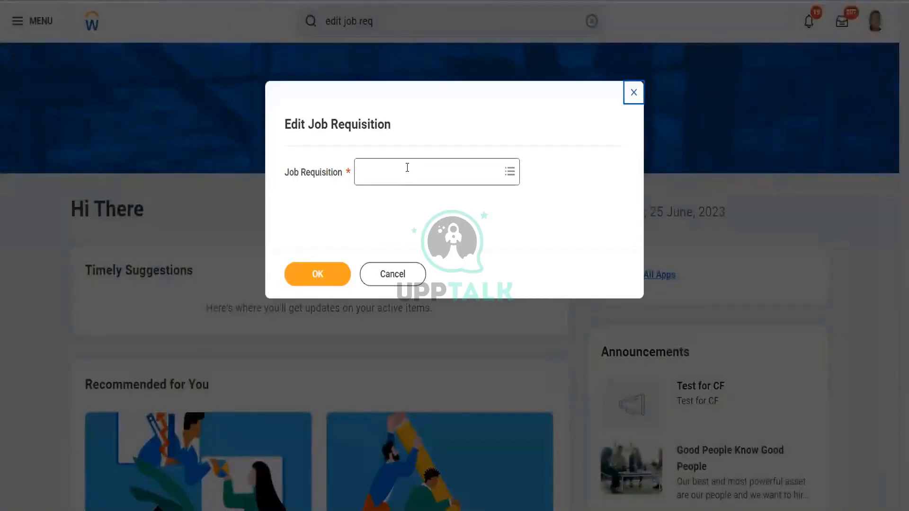
# - Search the Job Requisition prompt for filled requisitions
pyautogui.click(407, 167)
pyautogui.write('filled')
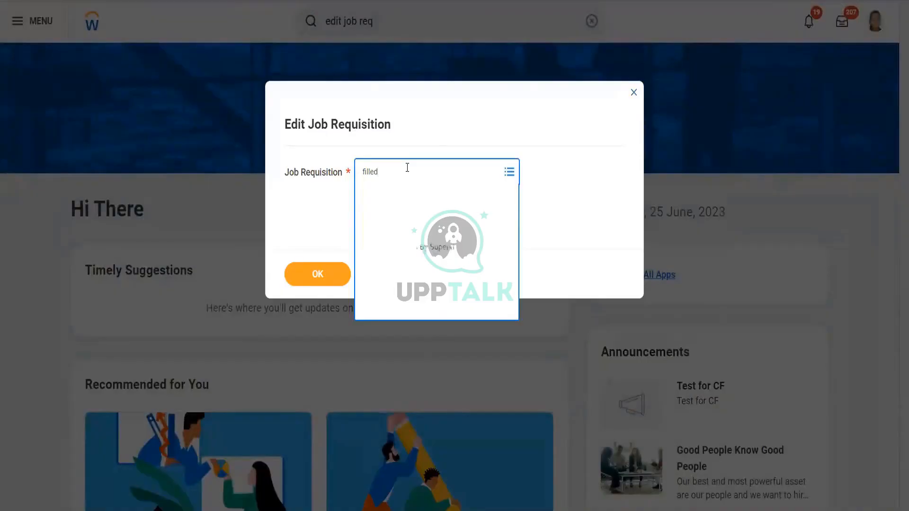
pyautogui.press('Return')
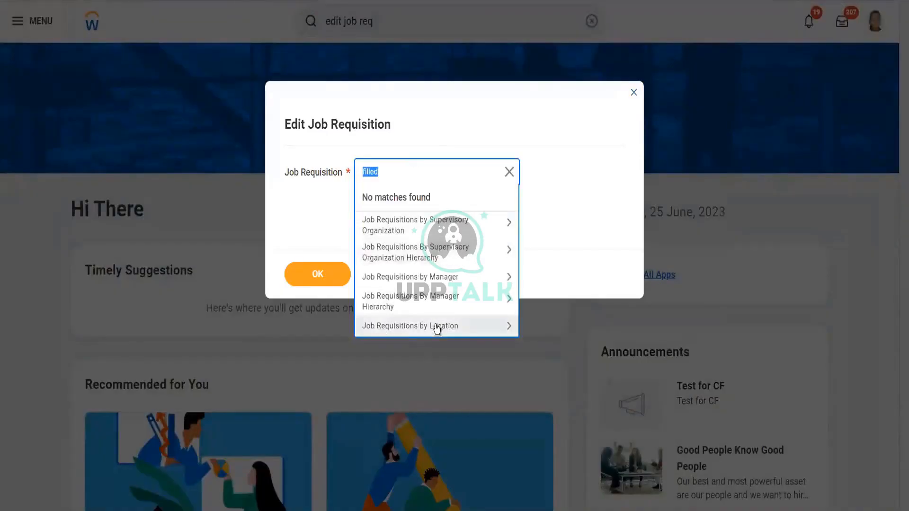
# - Browse job requisitions by manager hierarchy, checking several managers for available requisitions
pyautogui.click(437, 308)
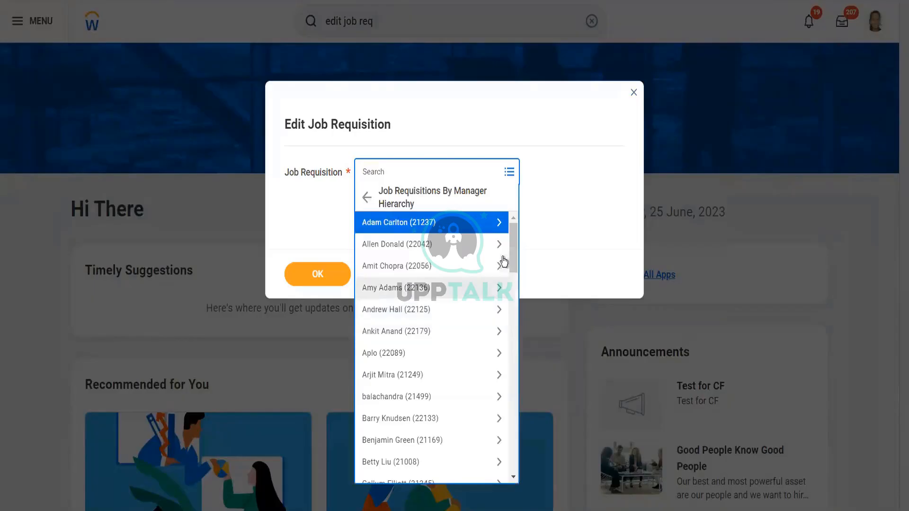
pyautogui.click(432, 269)
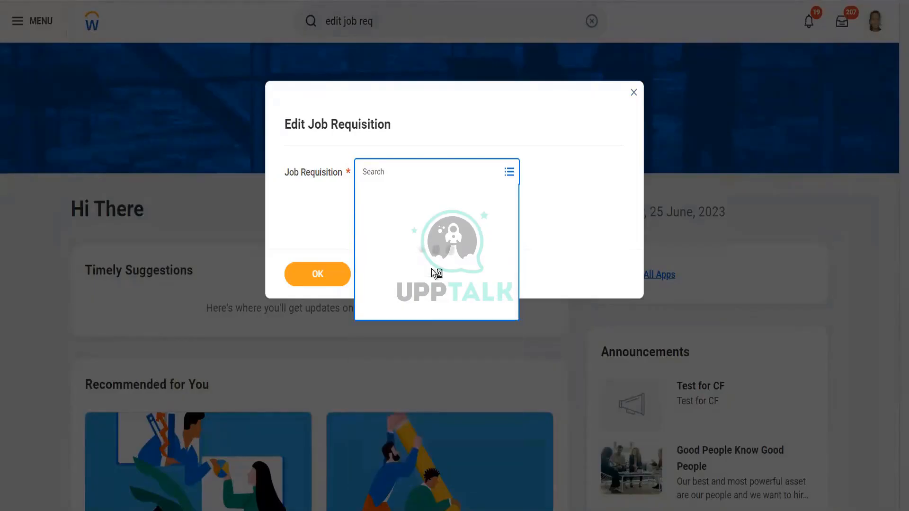
pyautogui.click(400, 218)
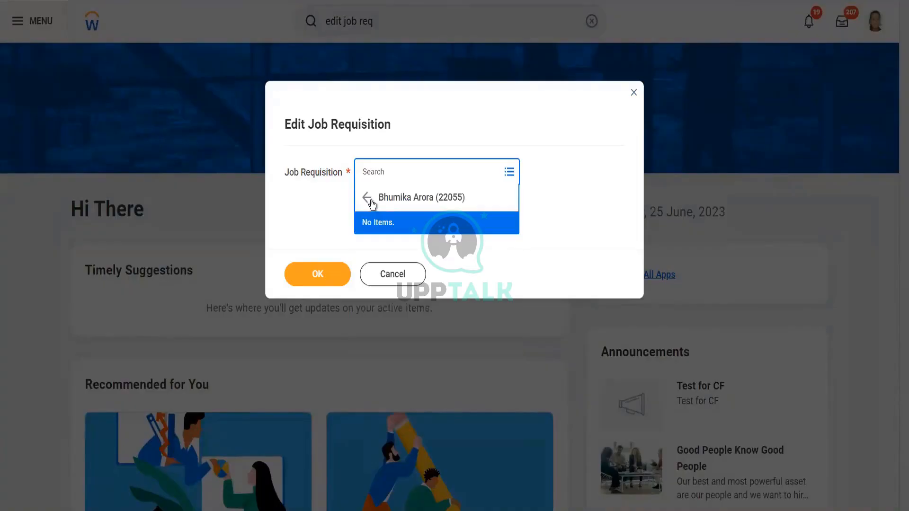
pyautogui.click(368, 197)
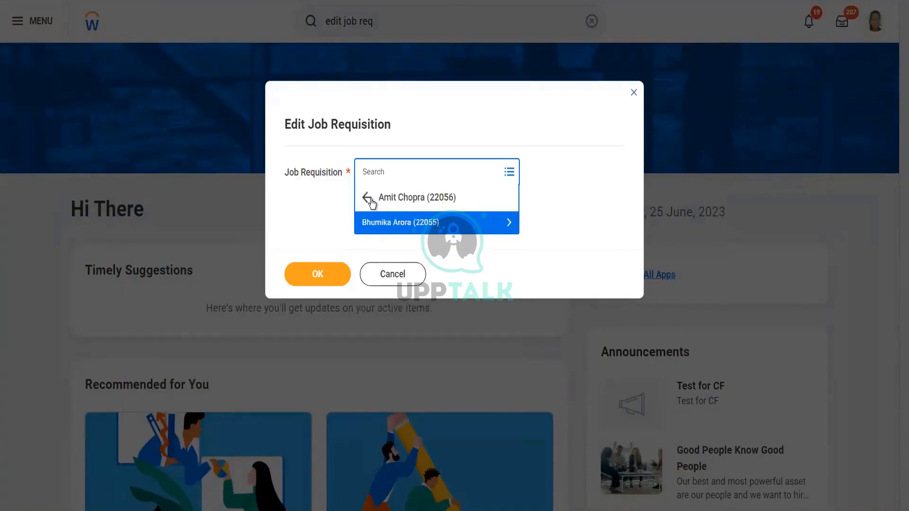
pyautogui.click(369, 198)
pyautogui.moveTo(513, 253); pyautogui.dragTo(515, 325)
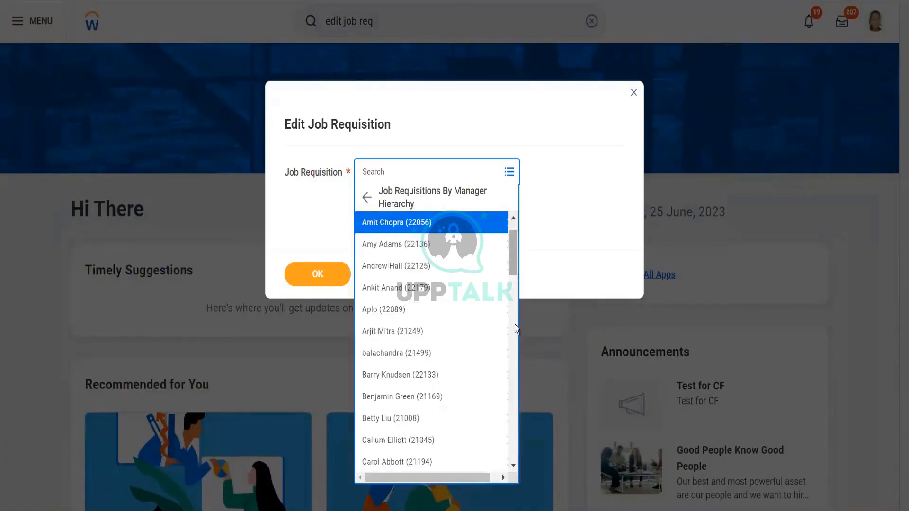
pyautogui.click(414, 311)
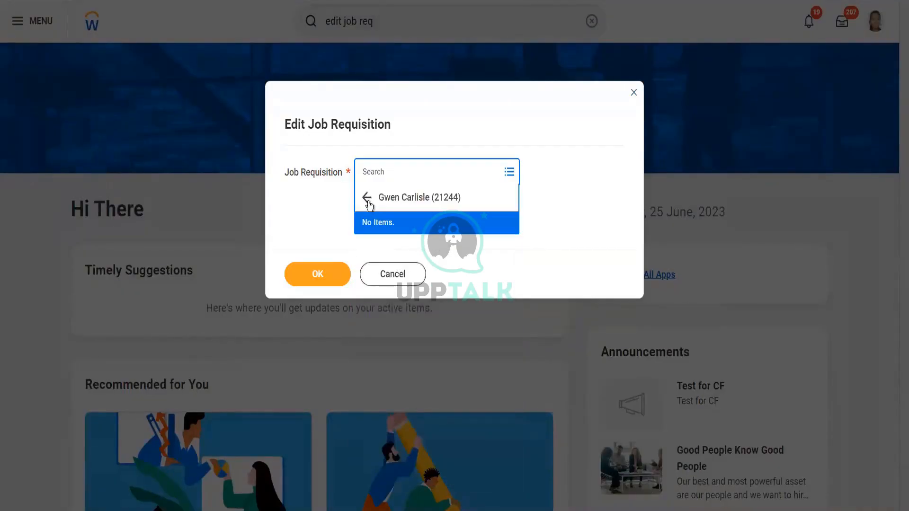
pyautogui.click(368, 199)
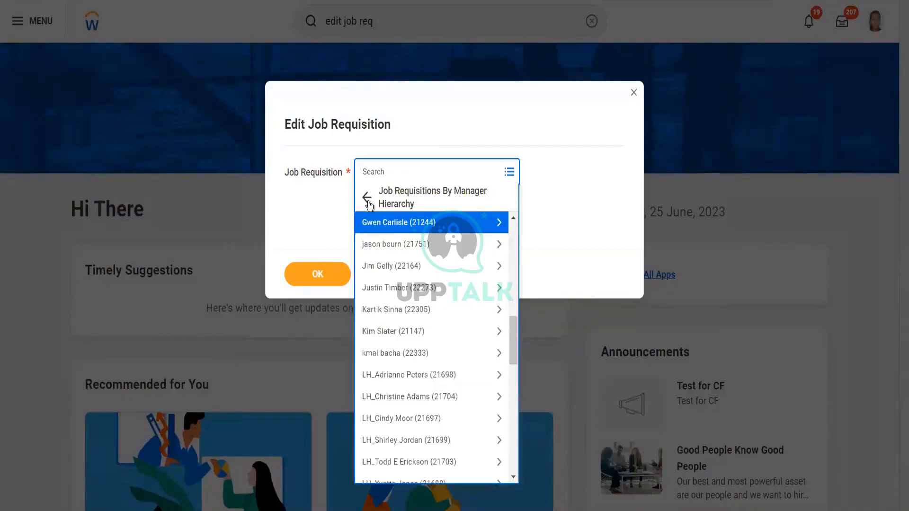
pyautogui.click(416, 419)
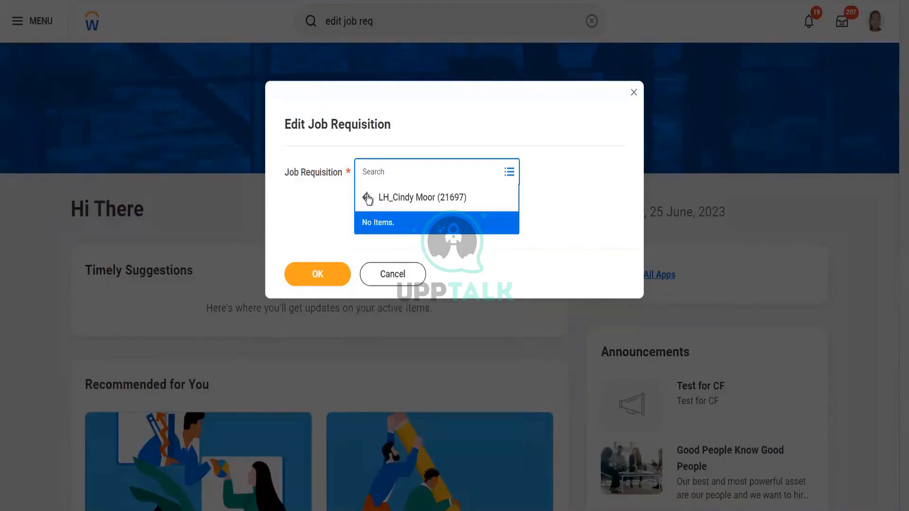
pyautogui.click(368, 198)
pyautogui.click(368, 198)
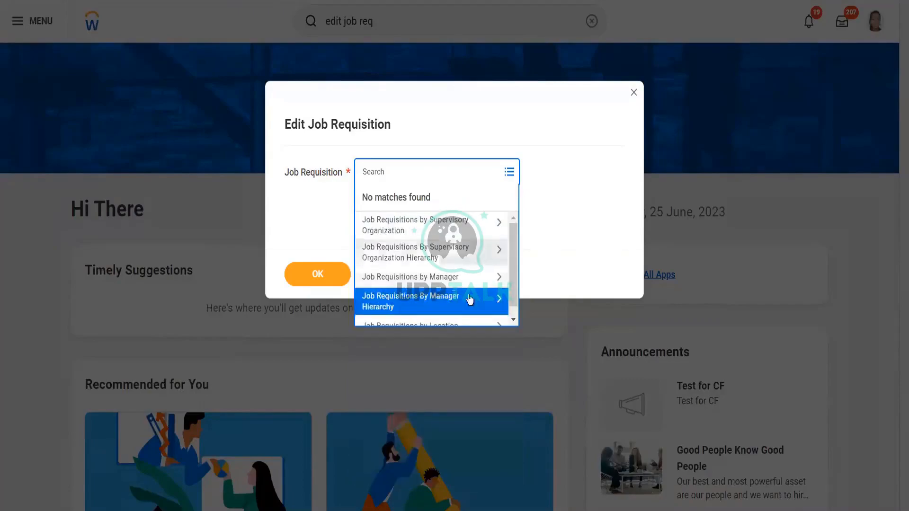
# - Browse job requisitions by location, checking the 2018_ woodlab_bangalore and LH_Bentley locations
pyautogui.scroll(-1, 513, 312)
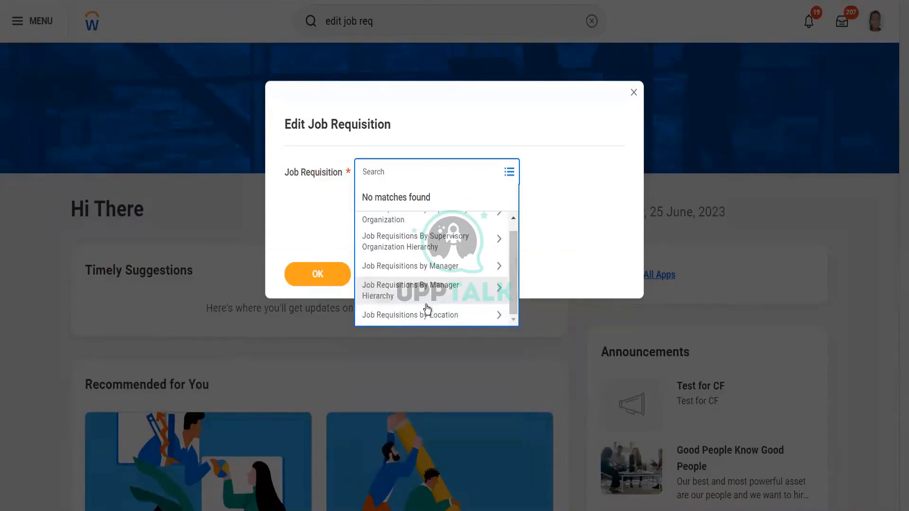
pyautogui.click(429, 314)
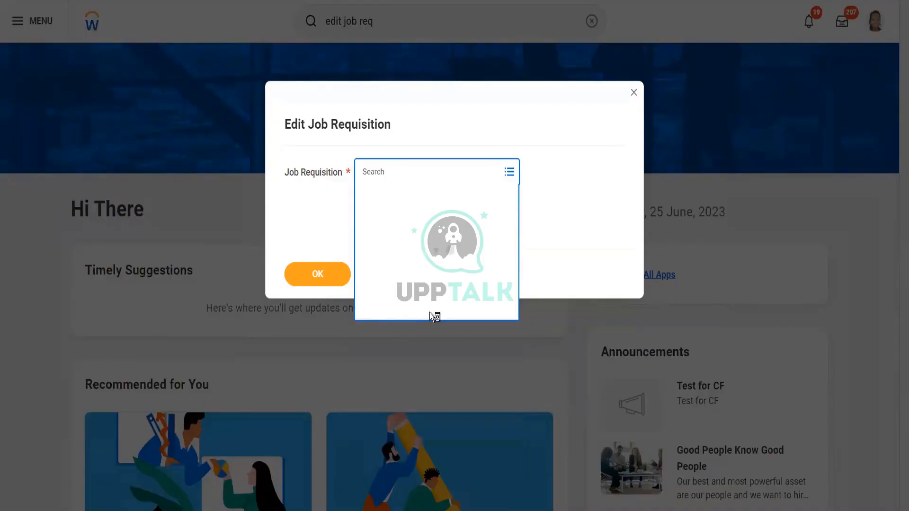
pyautogui.click(402, 251)
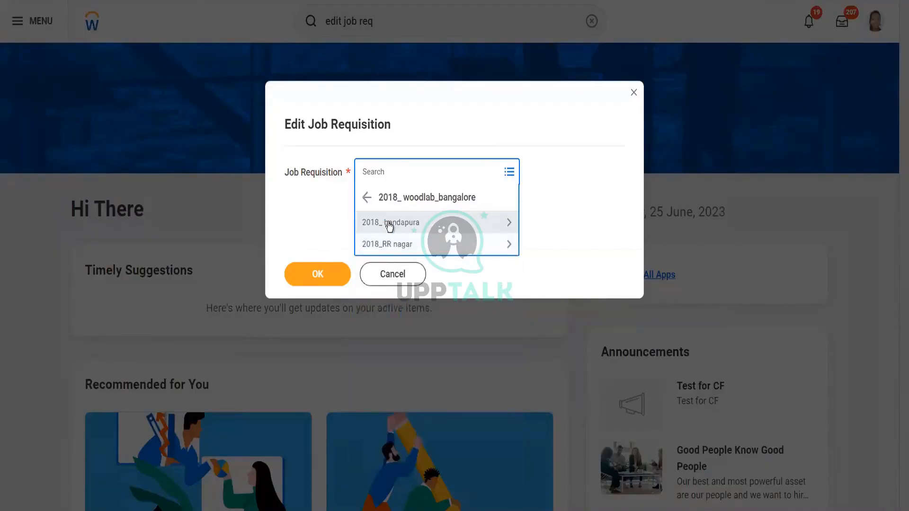
pyautogui.click(389, 225)
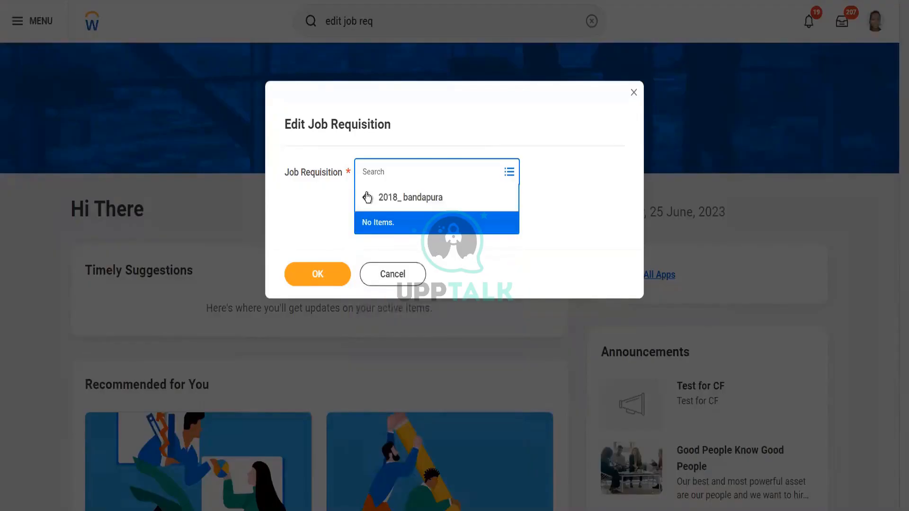
pyautogui.click(368, 196)
pyautogui.click(367, 197)
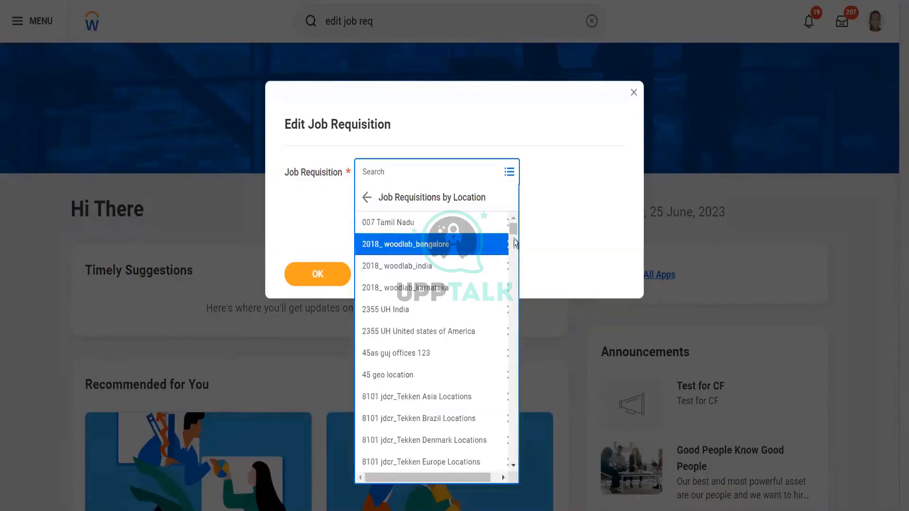
pyautogui.moveTo(512, 228); pyautogui.dragTo(476, 351)
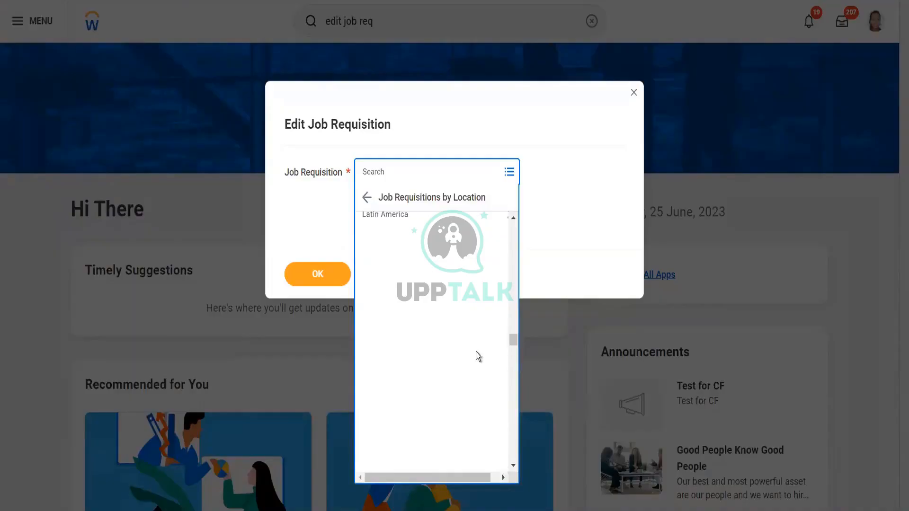
pyautogui.click(403, 345)
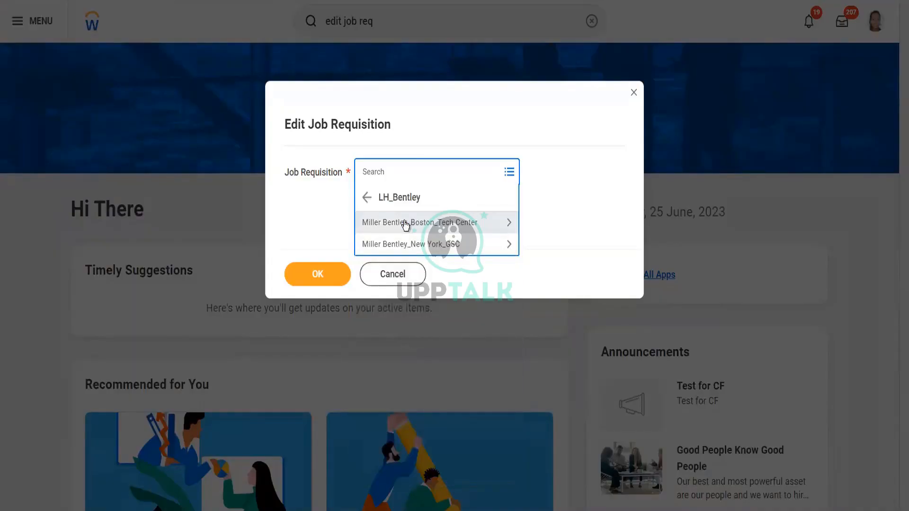
pyautogui.click(406, 225)
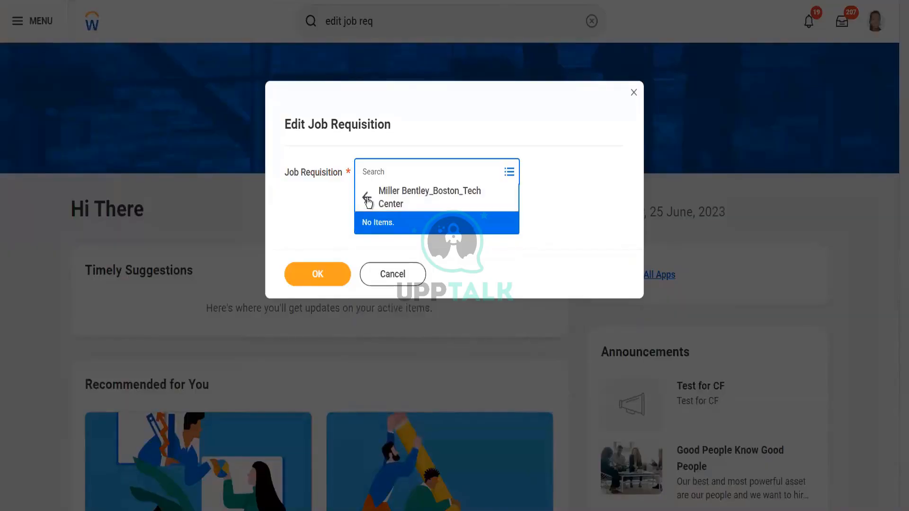
pyautogui.click(367, 199)
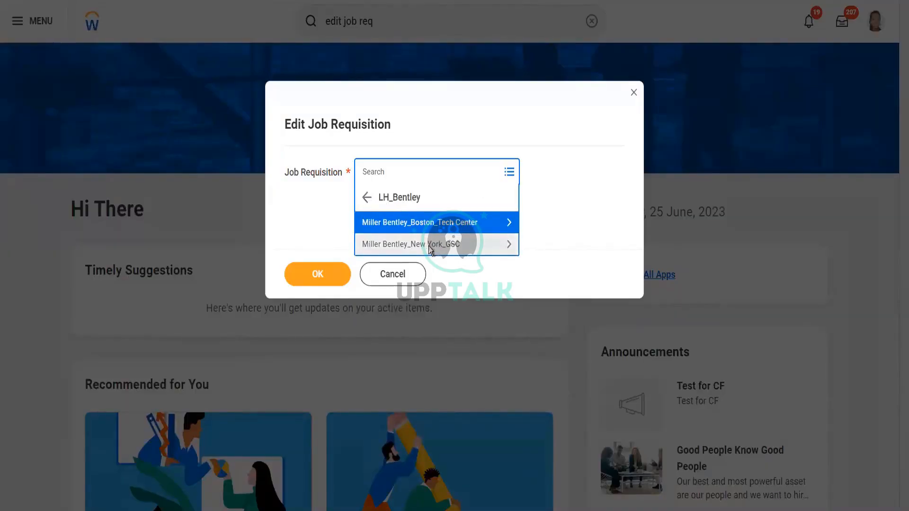
pyautogui.click(428, 244)
pyautogui.click(368, 200)
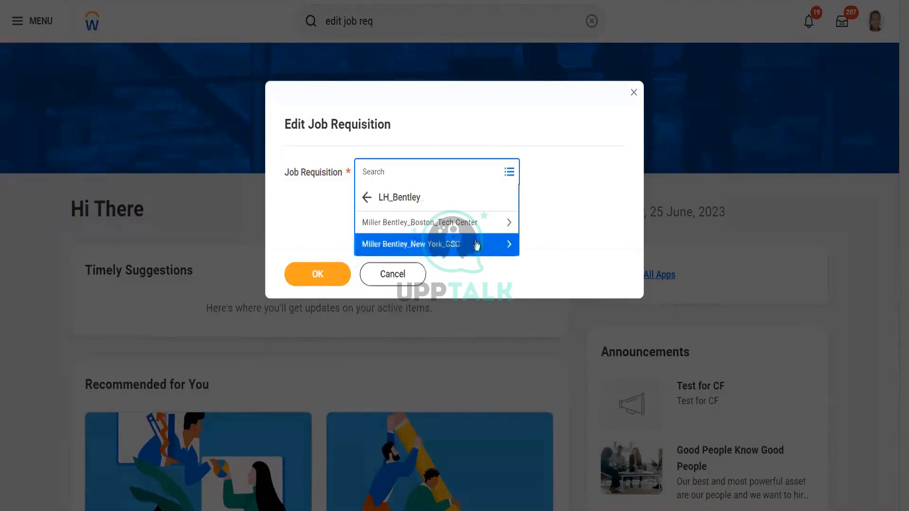
pyautogui.click(367, 198)
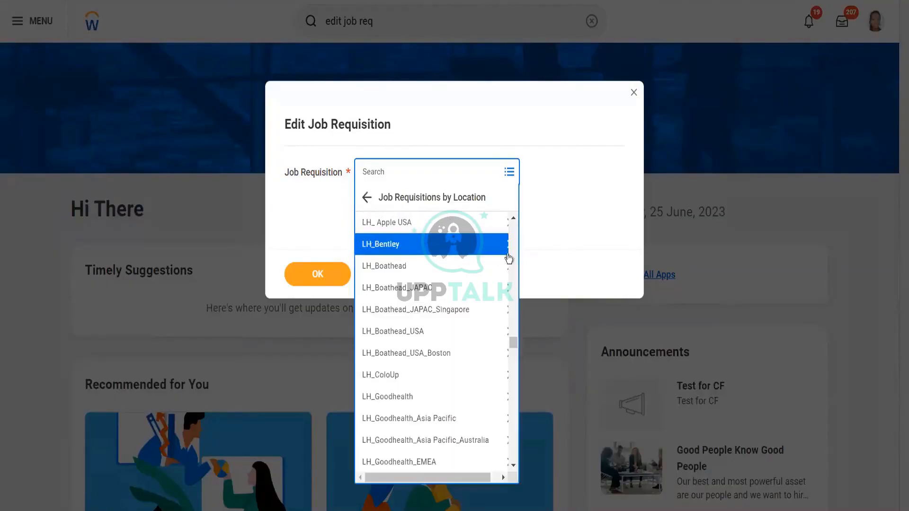
# - Browse job requisitions by location under Soulful Threads - Western Australia (Perth) and TAMILNADU (NAGAI)
pyautogui.moveTo(513, 343); pyautogui.dragTo(513, 431)
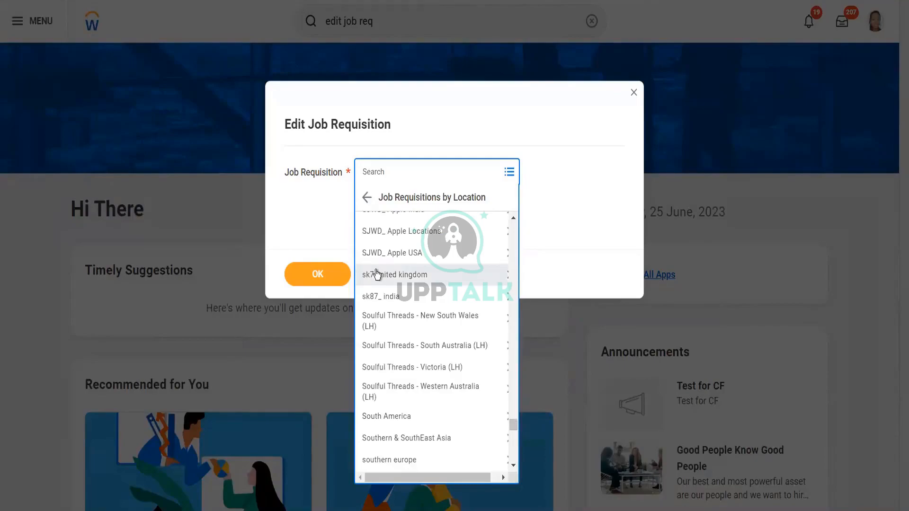
pyautogui.click(420, 395)
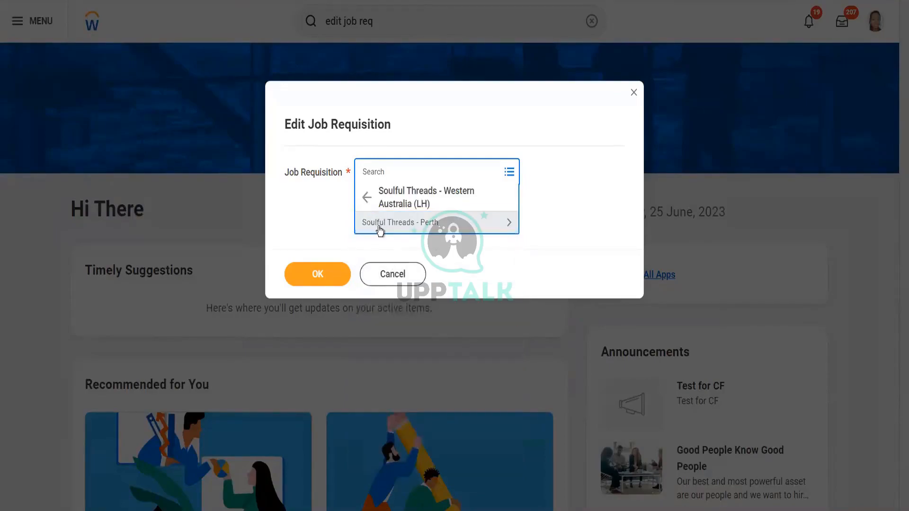
pyautogui.click(380, 230)
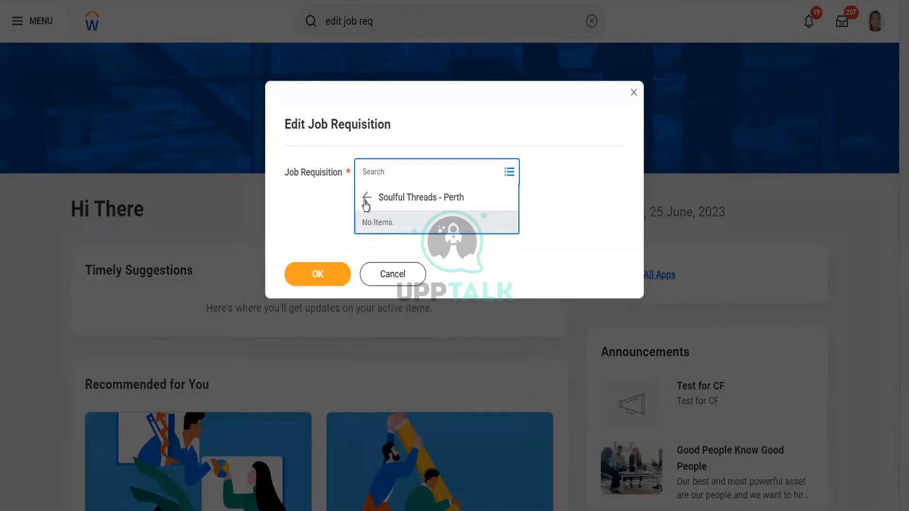
pyautogui.click(366, 202)
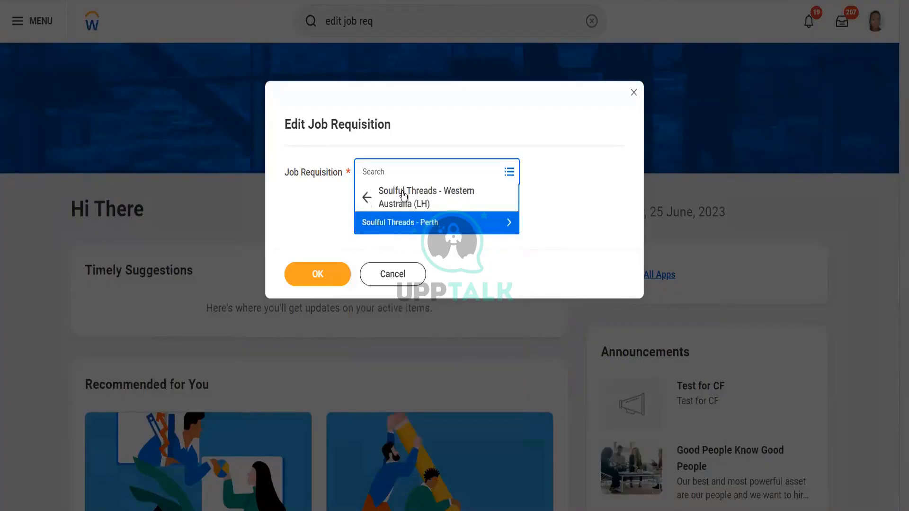
pyautogui.click(367, 199)
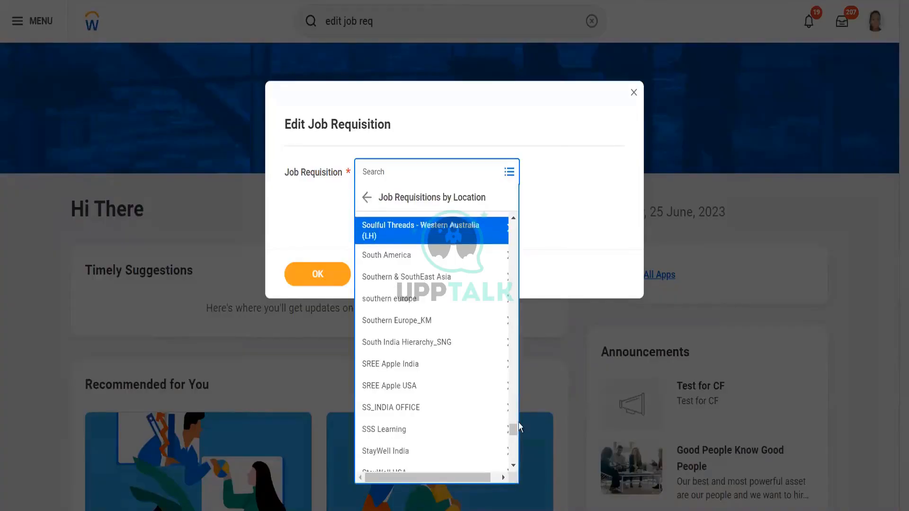
pyautogui.moveTo(513, 431); pyautogui.dragTo(513, 441)
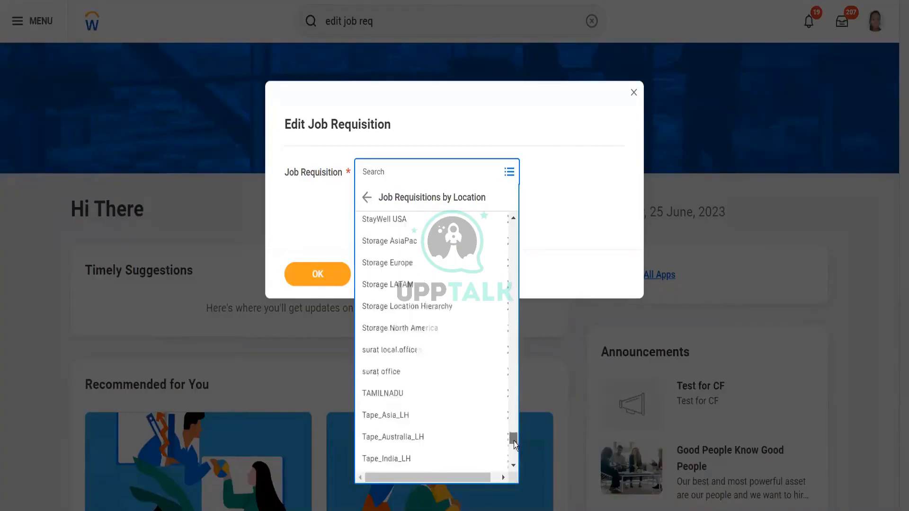
pyautogui.click(395, 377)
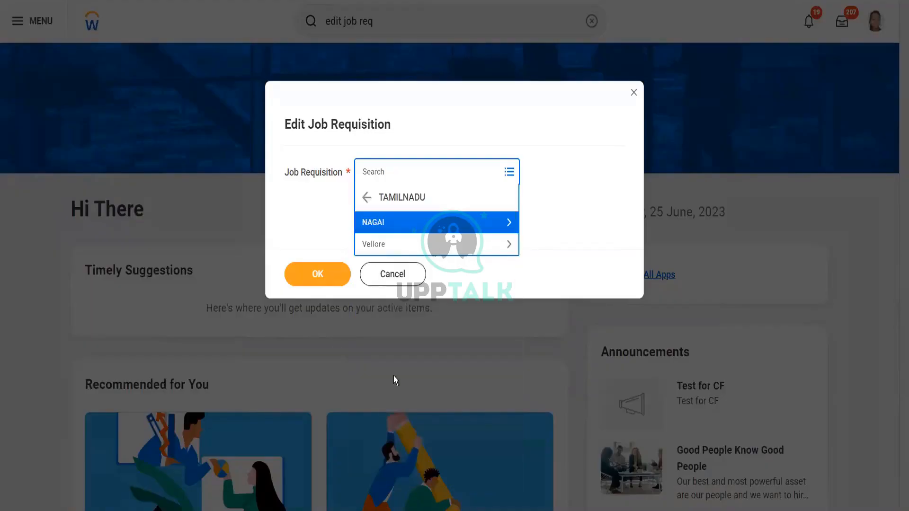
pyautogui.click(399, 227)
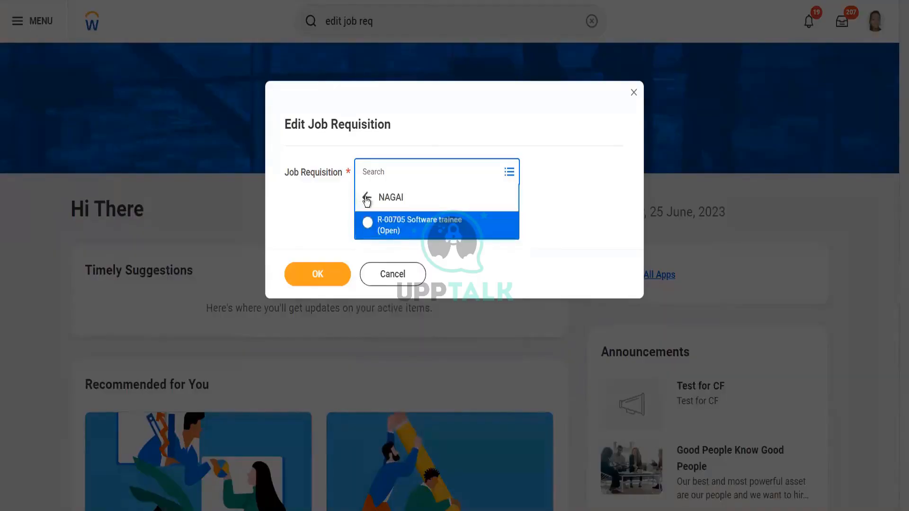
pyautogui.click(367, 198)
pyautogui.click(367, 199)
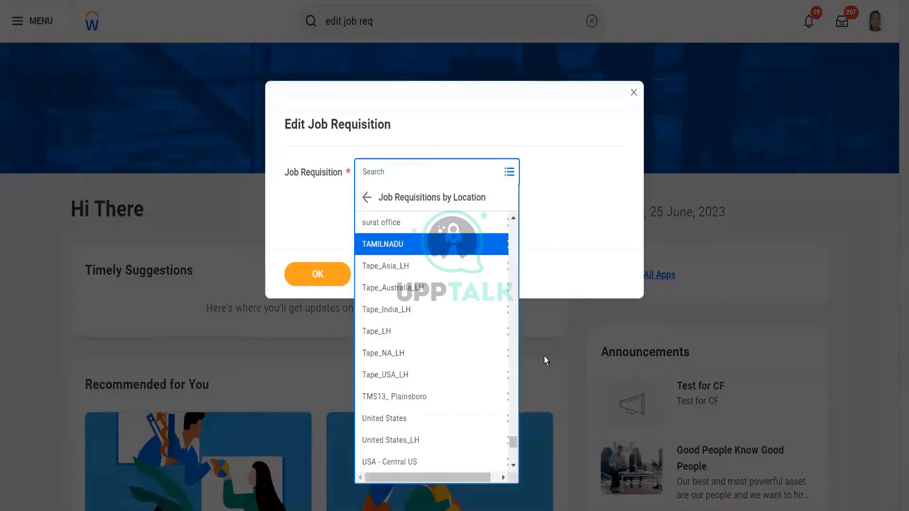
# - Browse job requisitions under the wlm10_reading and 2018_ woodlab_india locations, including bandapura and RR nagar
pyautogui.moveTo(512, 442); pyautogui.dragTo(515, 466)
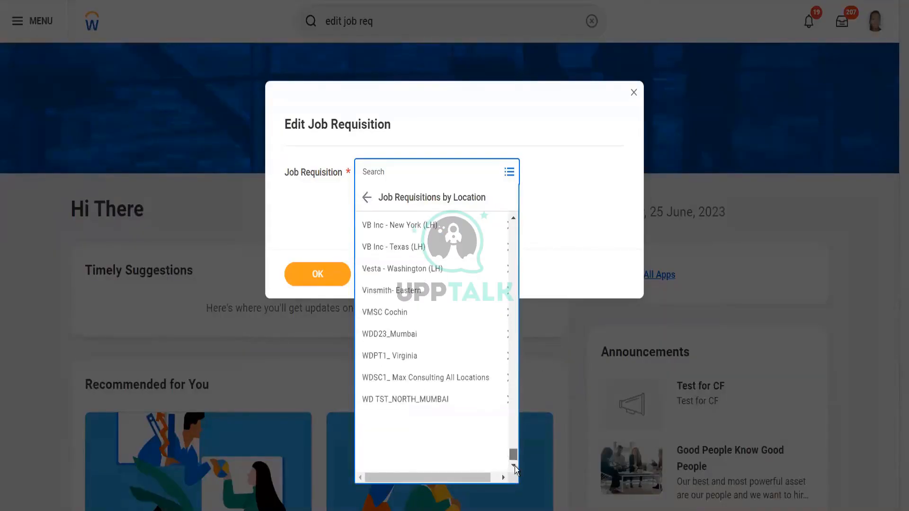
pyautogui.click(418, 441)
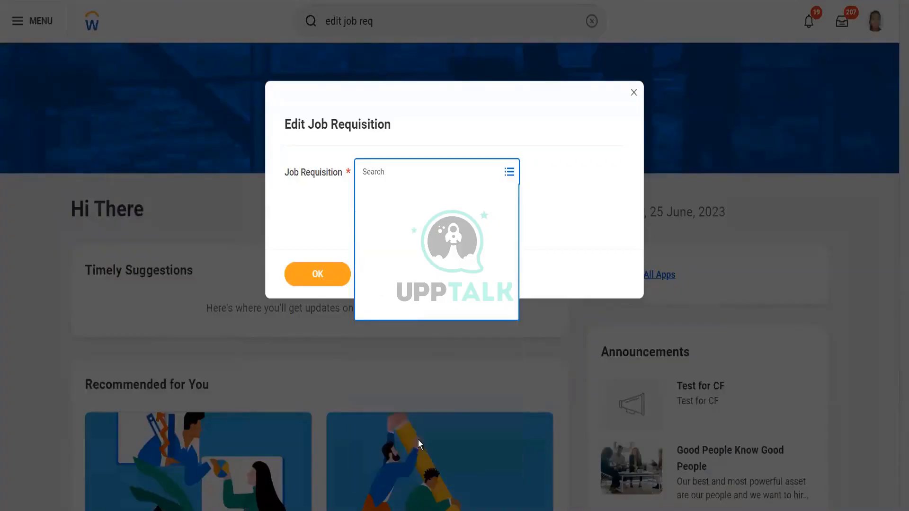
pyautogui.click(406, 227)
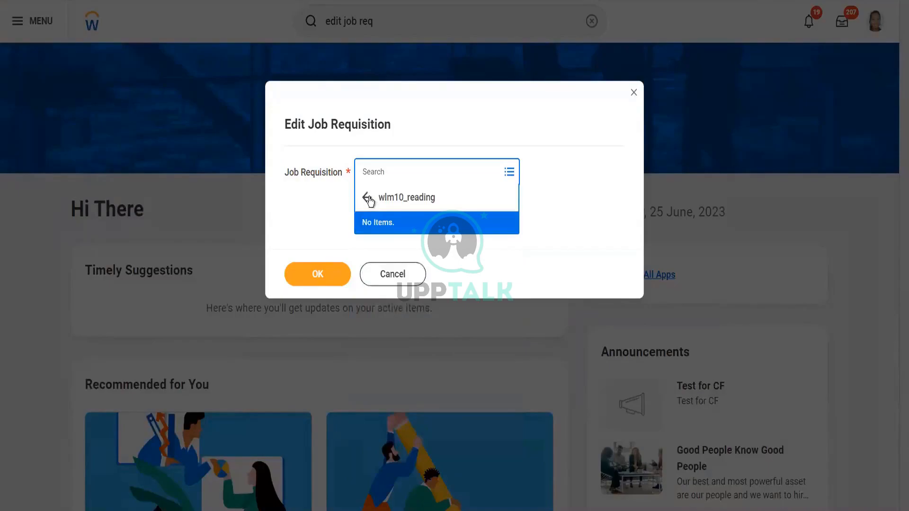
pyautogui.click(368, 198)
pyautogui.click(367, 198)
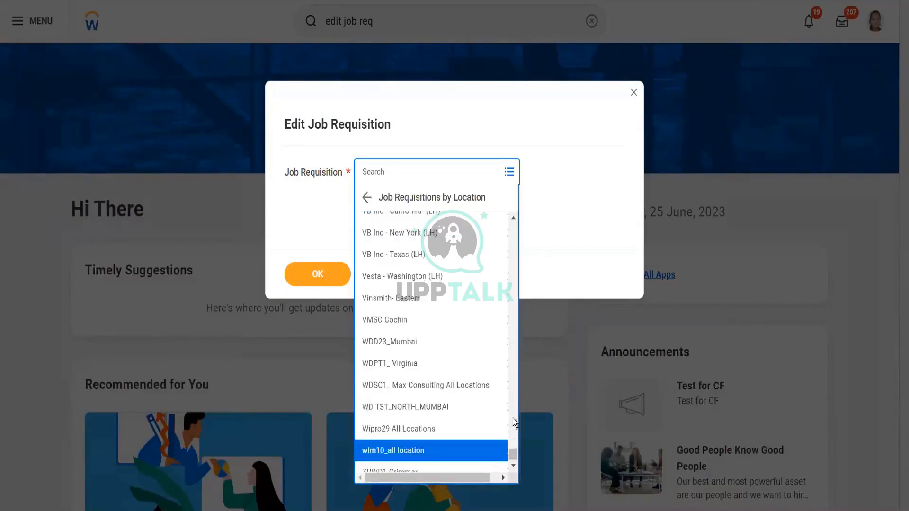
pyautogui.moveTo(512, 457); pyautogui.dragTo(518, 214)
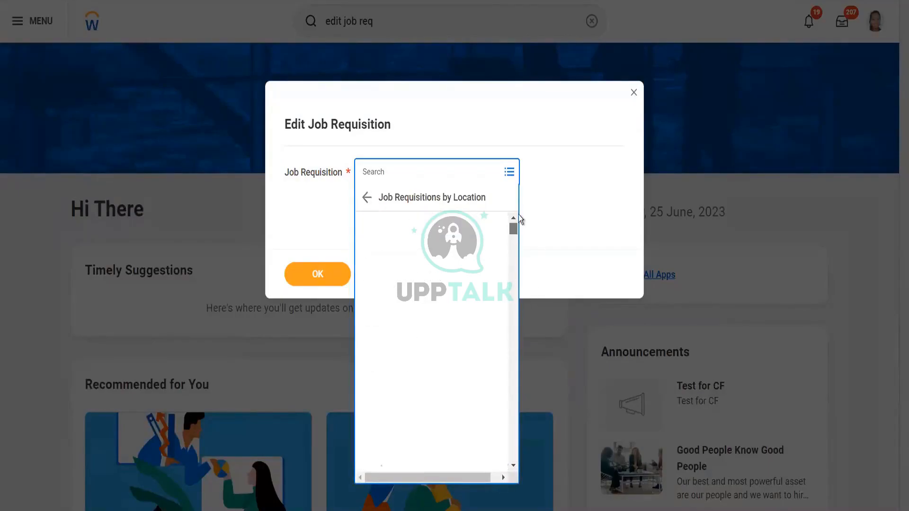
pyautogui.click(423, 268)
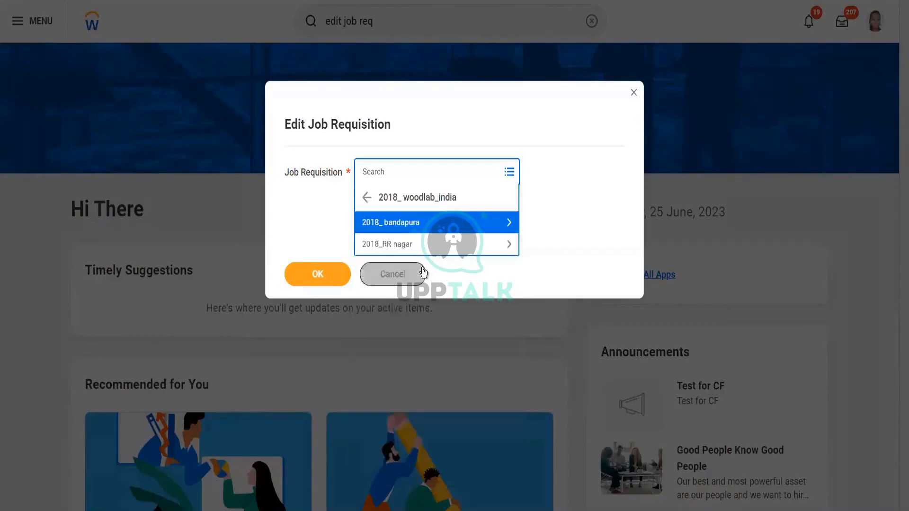
pyautogui.click(392, 227)
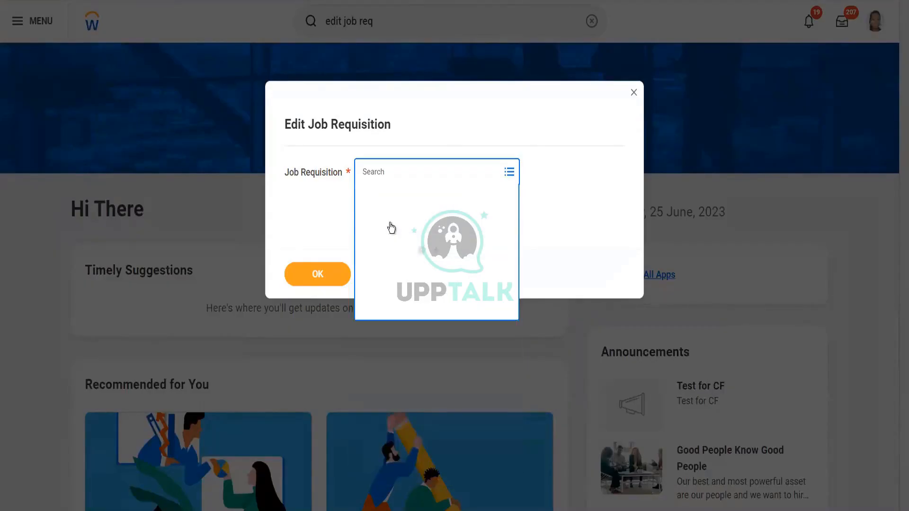
pyautogui.click(367, 199)
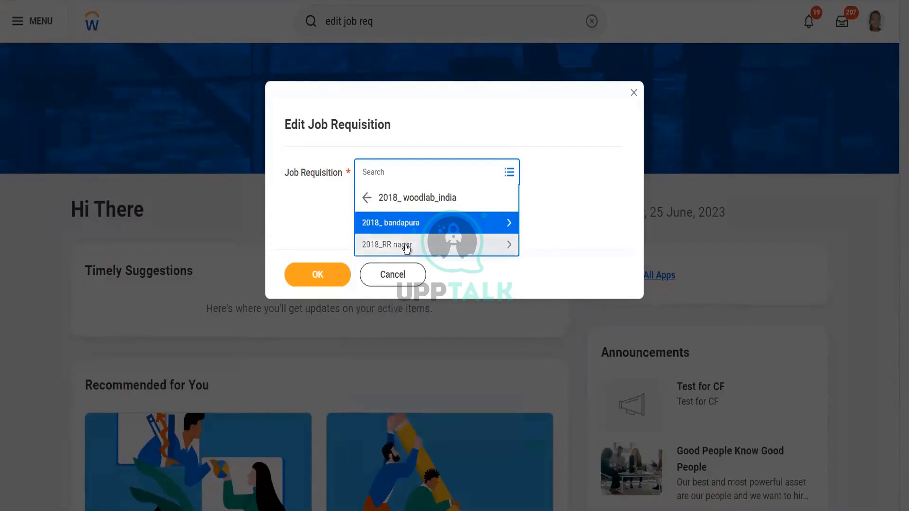
pyautogui.click(407, 245)
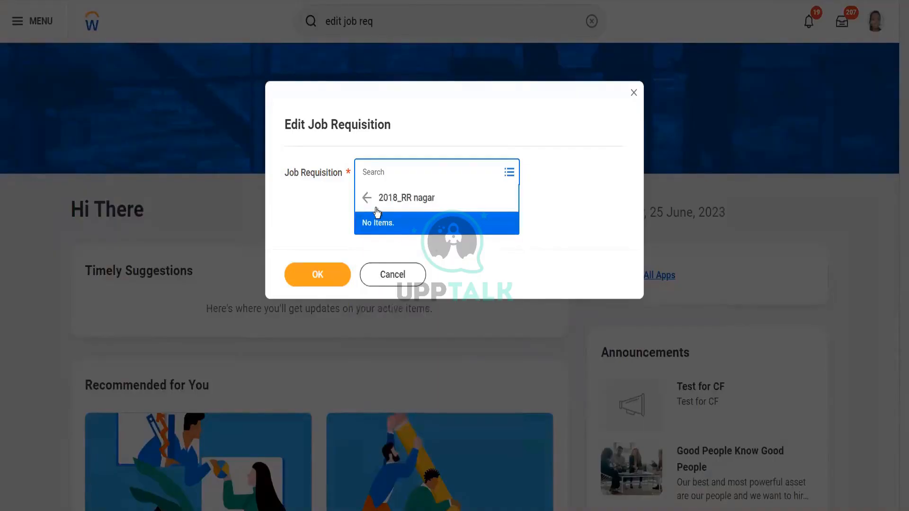
pyautogui.click(367, 199)
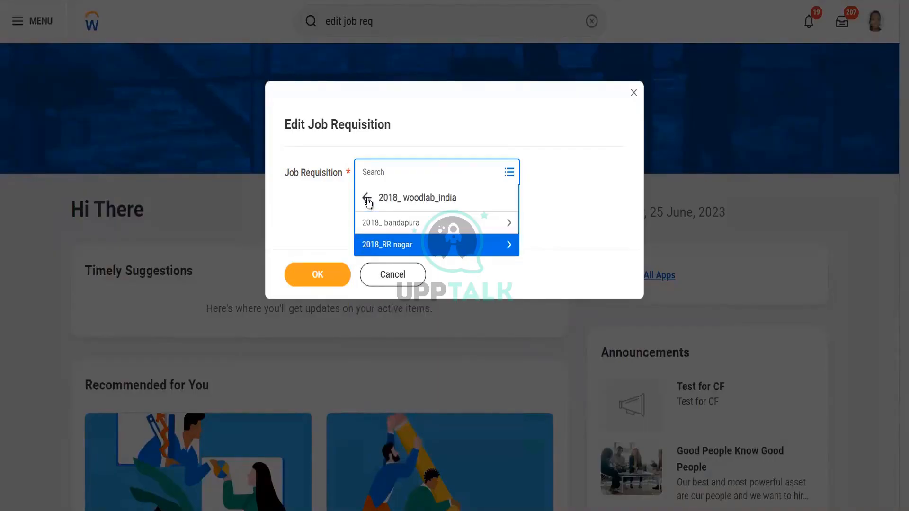
pyautogui.click(368, 199)
# - Browse requisitions under the India_KA location's Chennai_KA, then search the Job Requisition prompt for bh
pyautogui.scroll(-5, 515, 313)
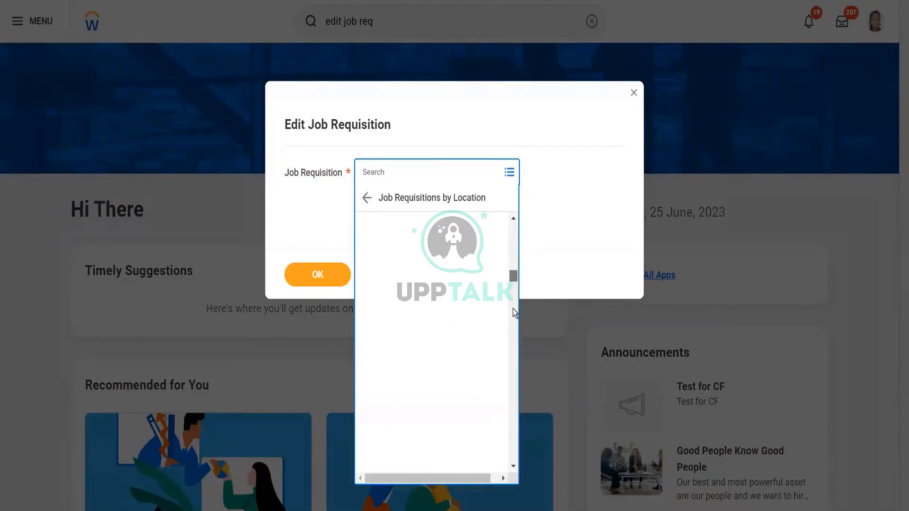
pyautogui.scroll(-3, 513, 322)
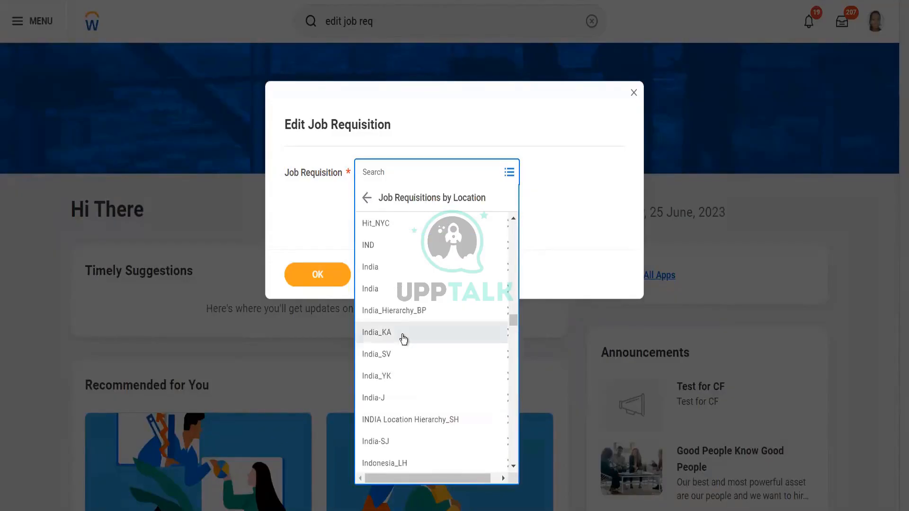
pyautogui.click(403, 334)
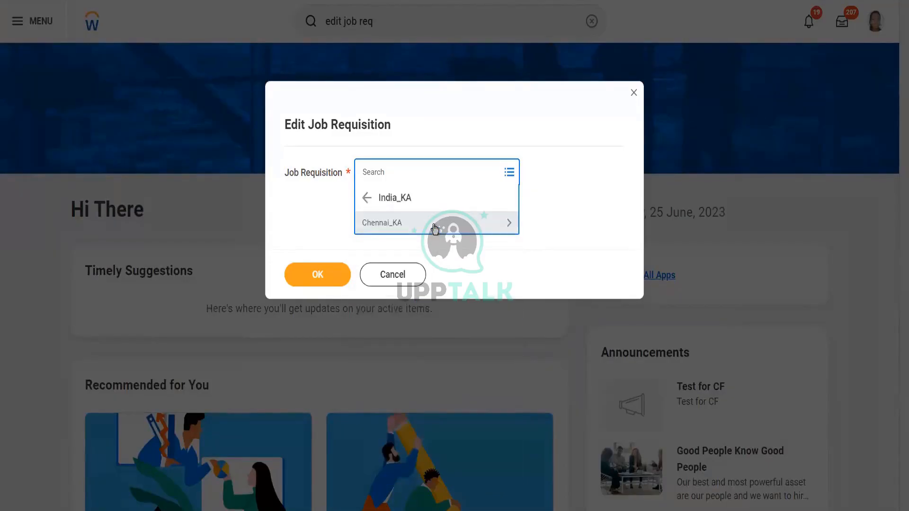
pyautogui.click(435, 229)
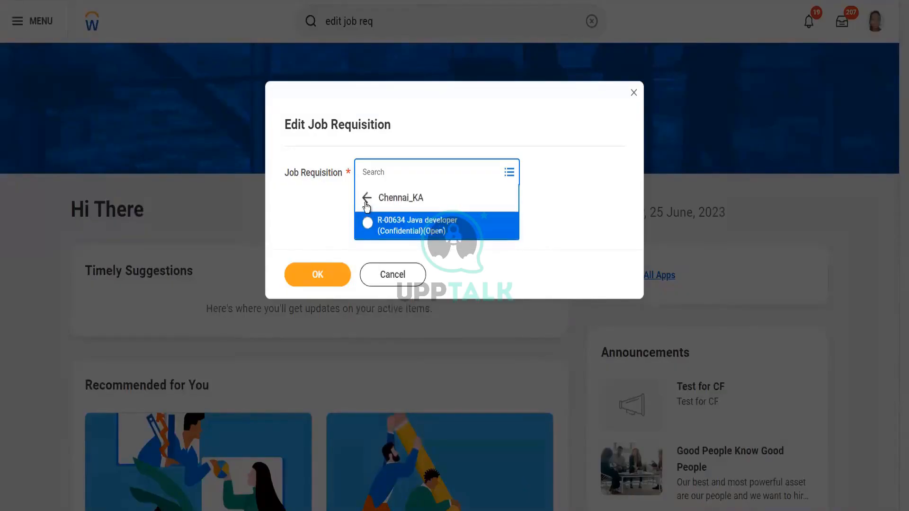
pyautogui.click(382, 197)
pyautogui.click(555, 191)
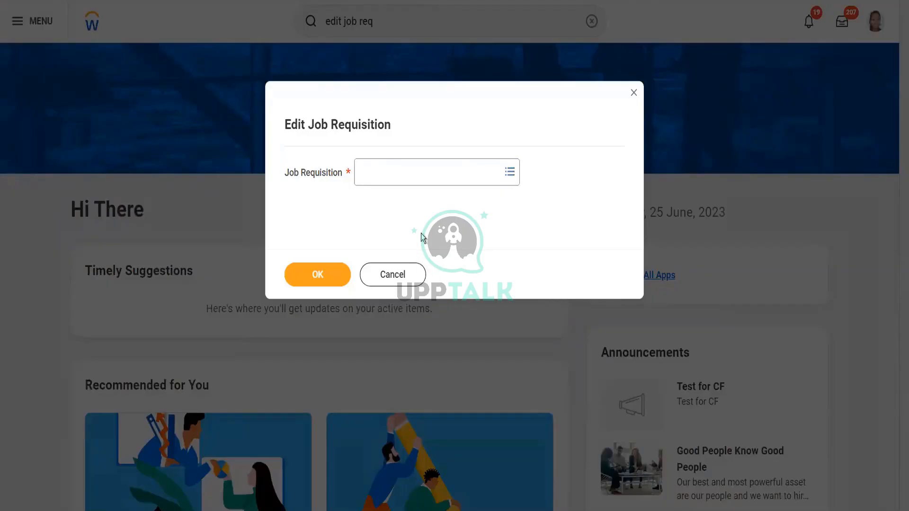
pyautogui.click(439, 172)
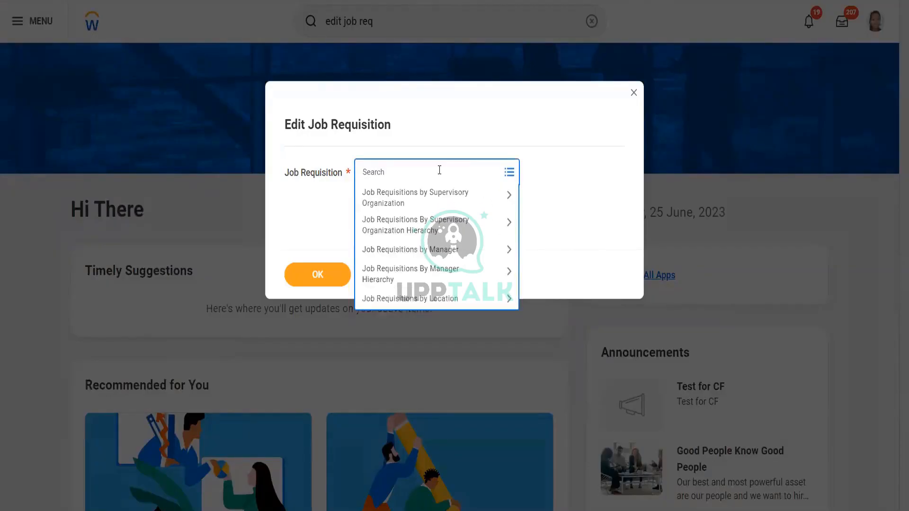
pyautogui.write('bh')
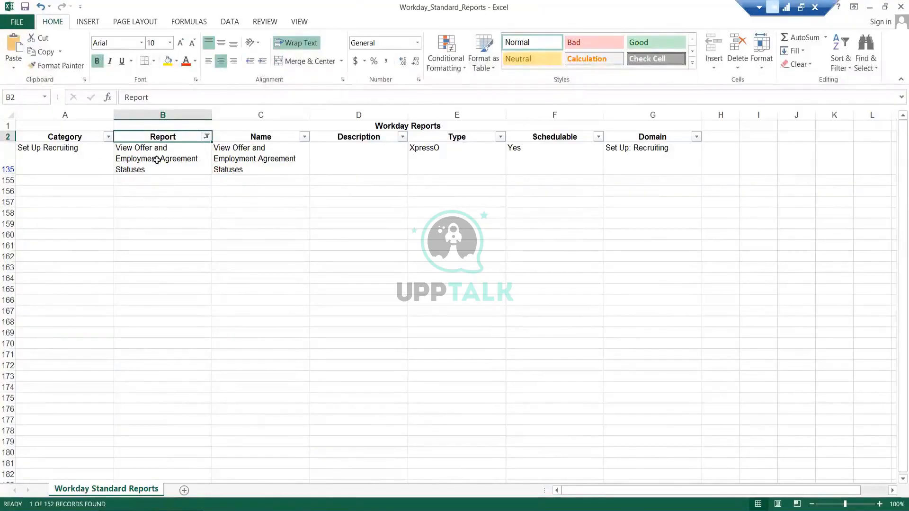
# - In the Workday_Standard_Reports spreadsheet, clear the Report column filter by selecting all reports
pyautogui.click(207, 137)
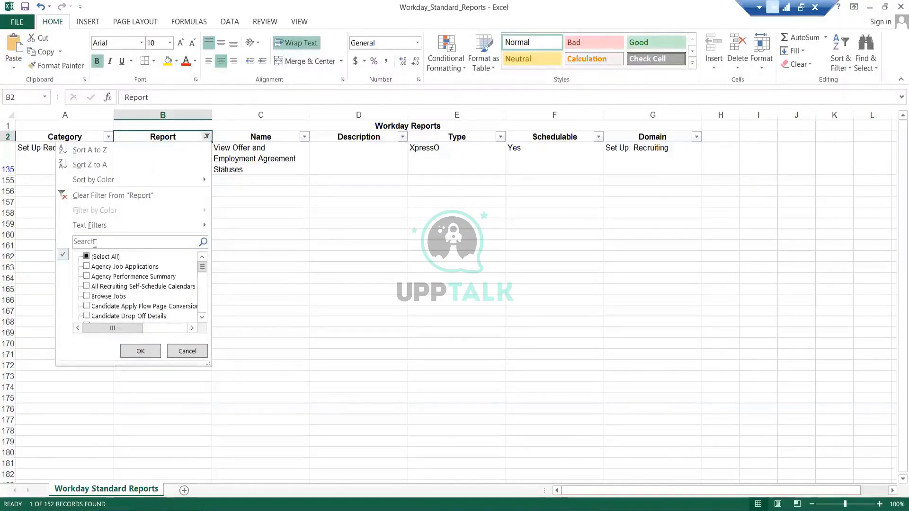
pyautogui.click(87, 257)
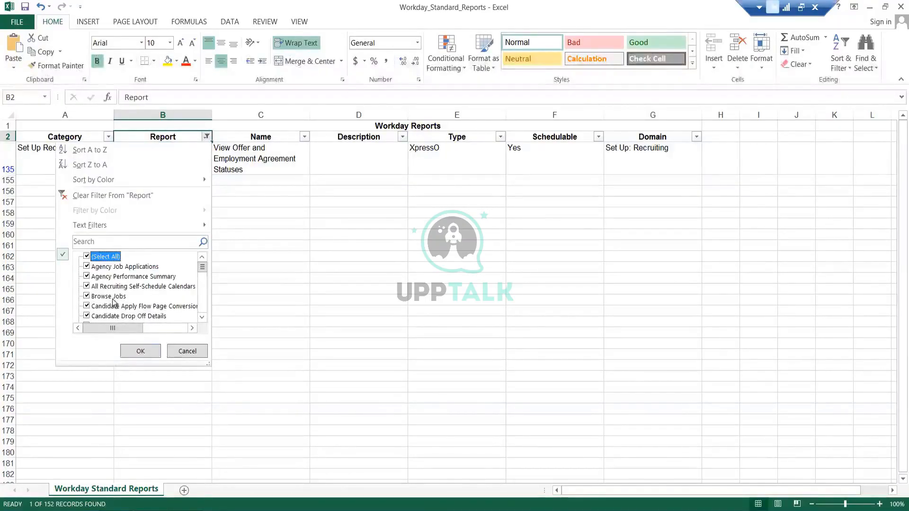
pyautogui.click(140, 353)
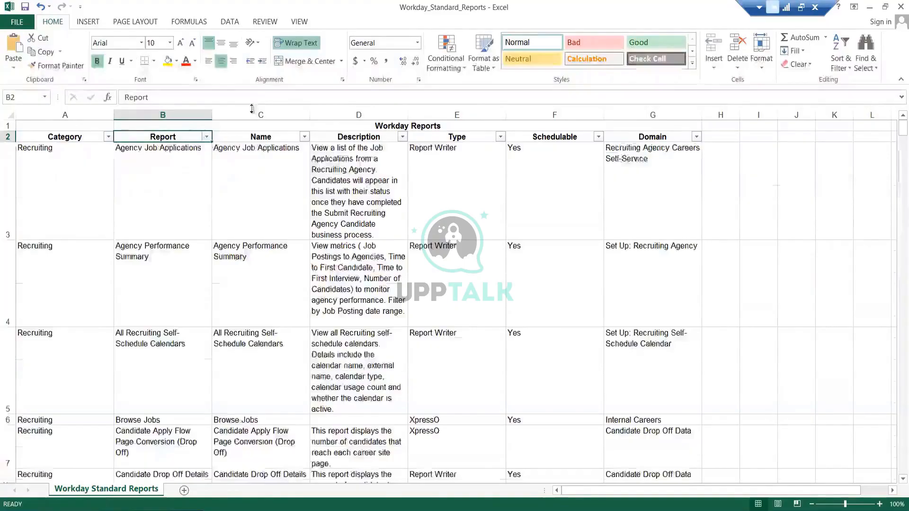
# - Filter the Report column to reports matching offer
pyautogui.click(206, 137)
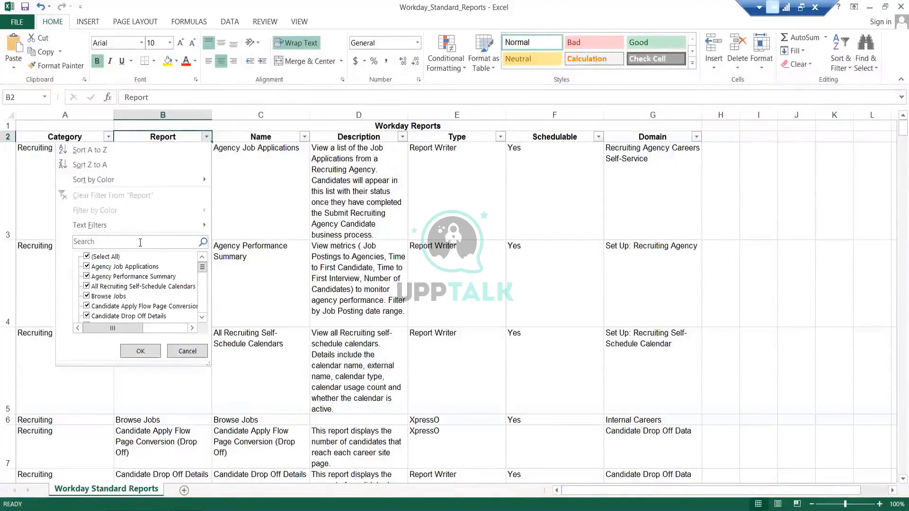
pyautogui.click(132, 241)
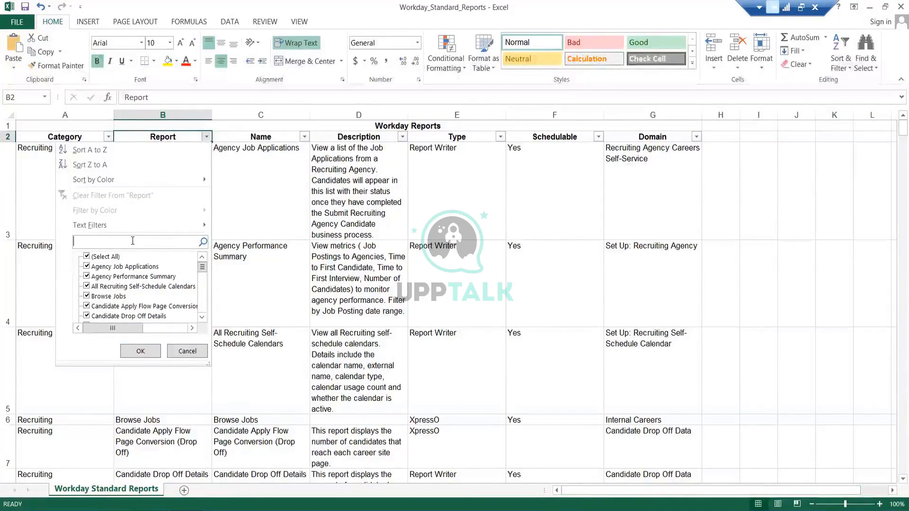
pyautogui.write('offer')
pyautogui.press('Return')
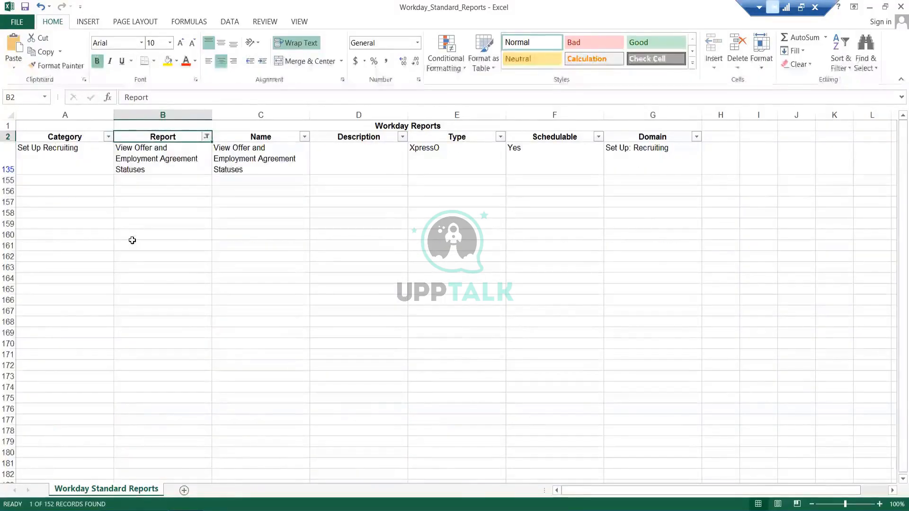
# - Search the Report column filter in the spreadsheet for accept and then for offer
pyautogui.click(207, 136)
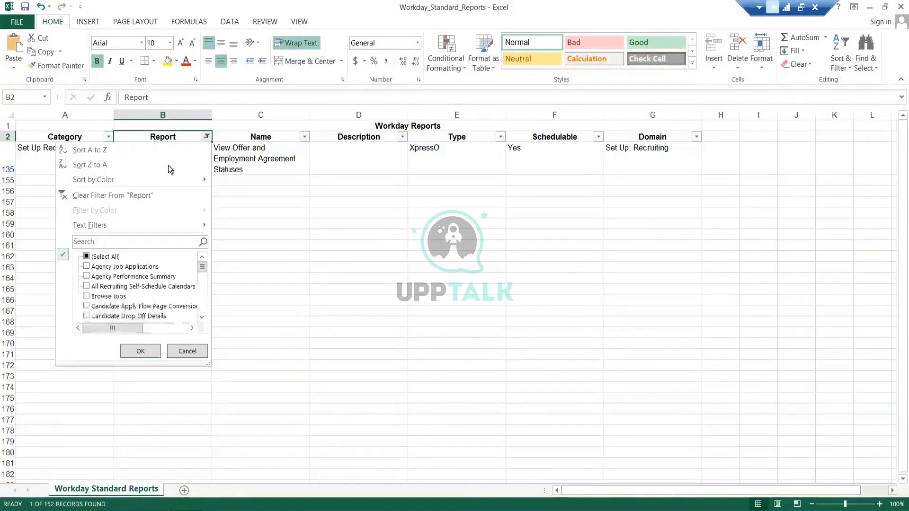
pyautogui.click(105, 258)
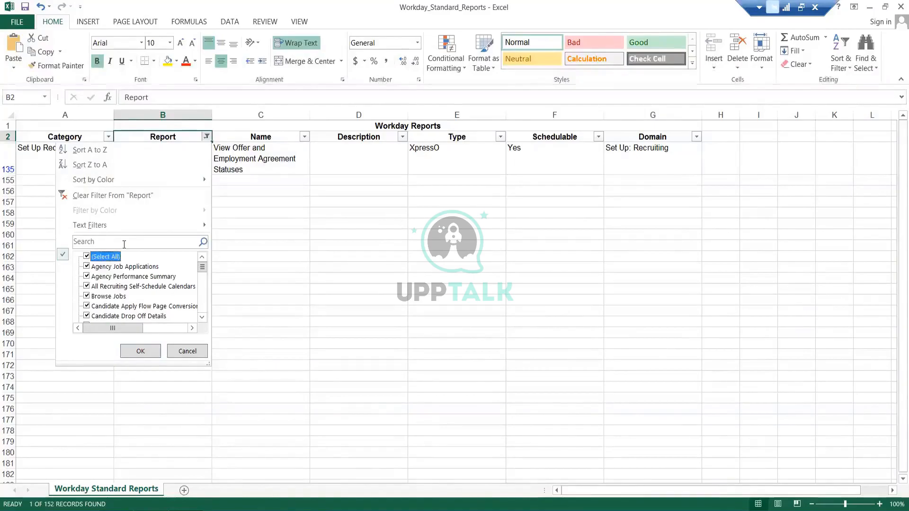
pyautogui.click(100, 258)
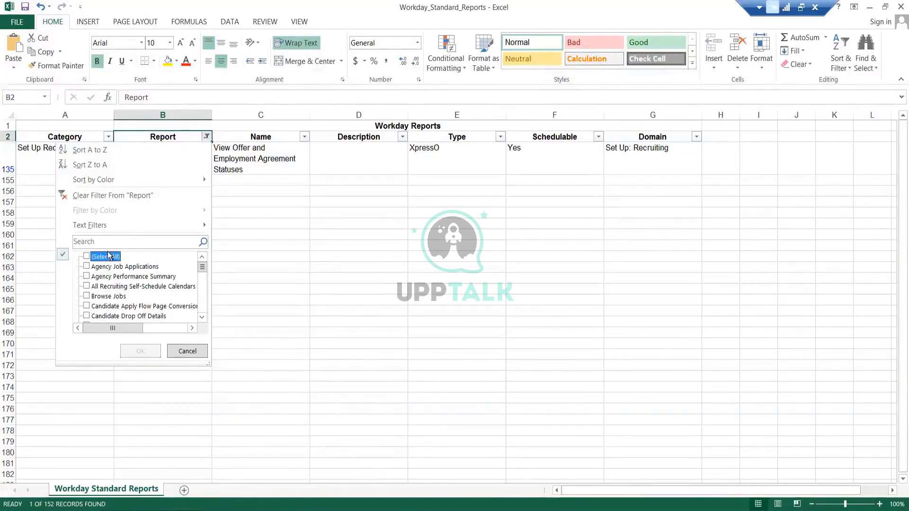
pyautogui.click(118, 241)
pyautogui.write('accept')
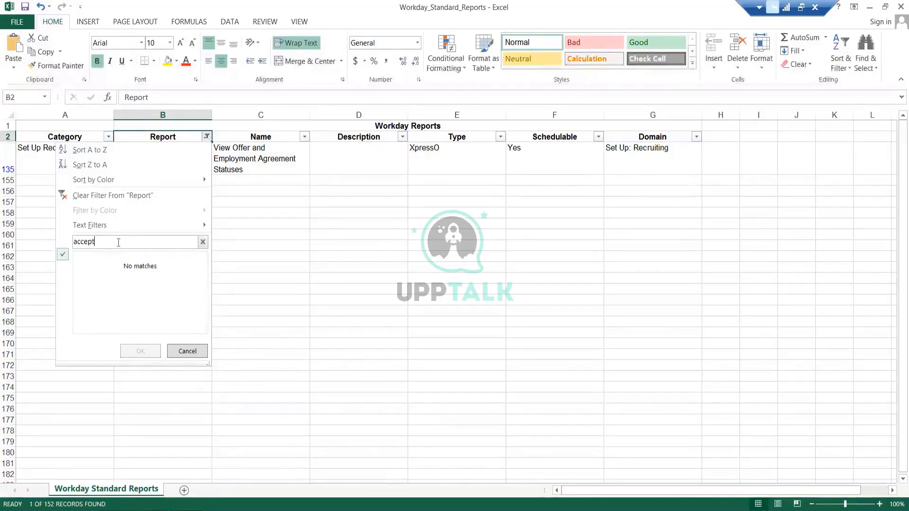
pyautogui.press('BackSpace')
pyautogui.press('BackSpace')
pyautogui.press('BackSpace')
pyautogui.press('BackSpace')
pyautogui.press('BackSpace')
pyautogui.press('BackSpace')
pyautogui.write('offer')
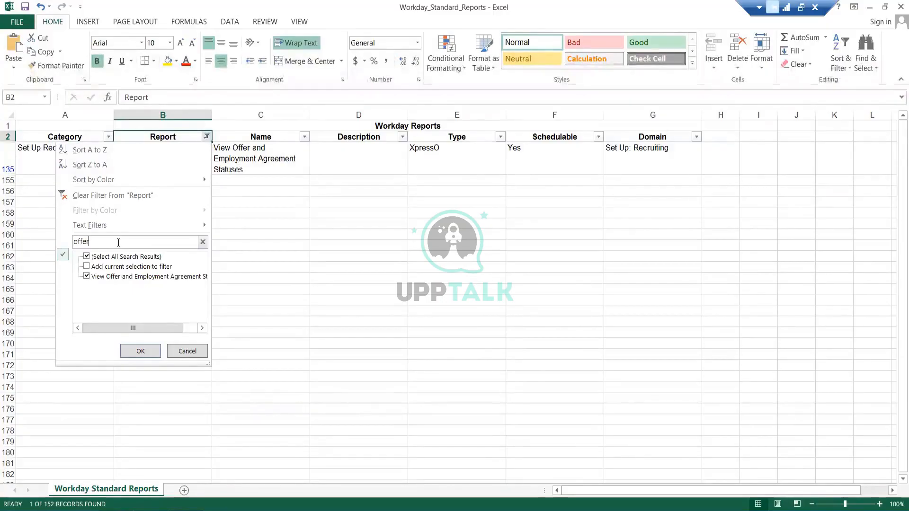
# - Search Workday for offer acceptance
pyautogui.click(118, 510)
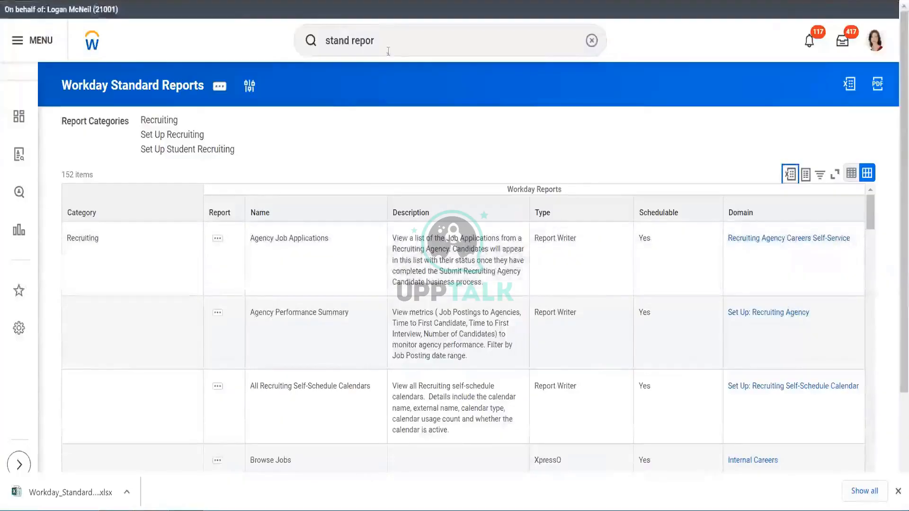
pyautogui.click(388, 47)
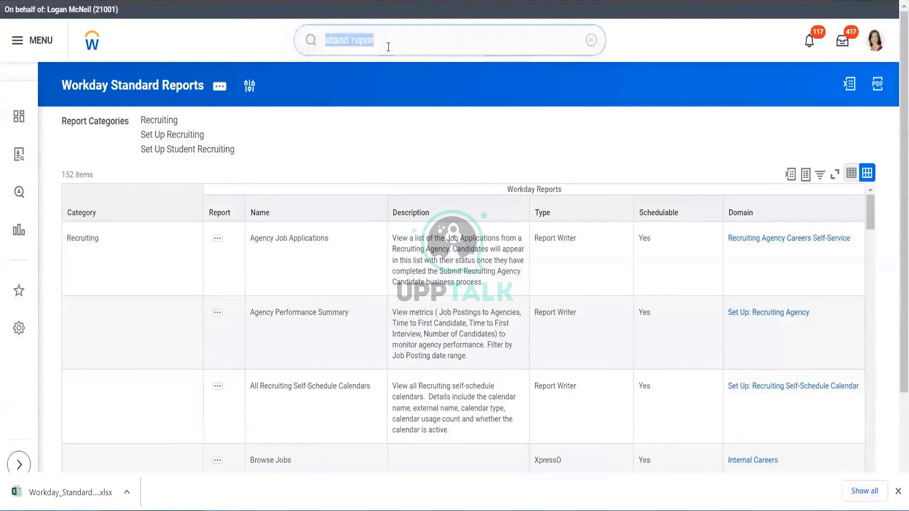
pyautogui.write('off')
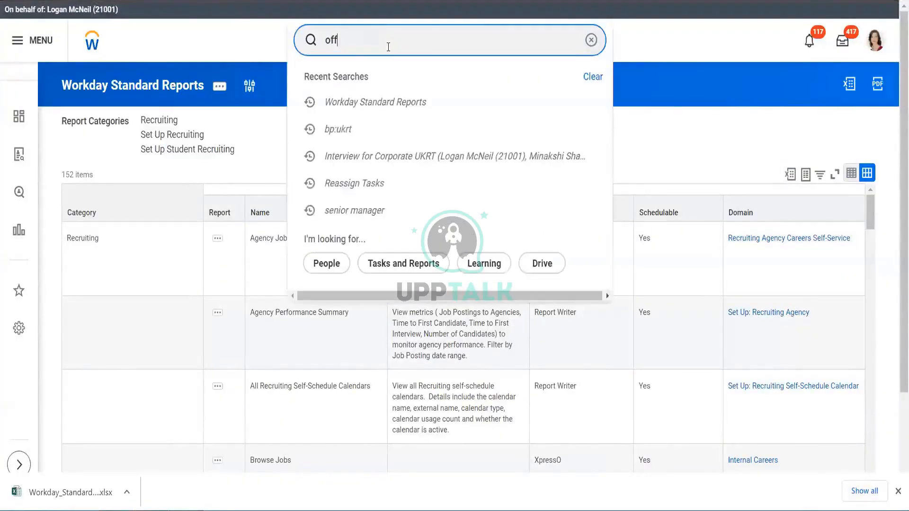
pyautogui.write('er accceptance')
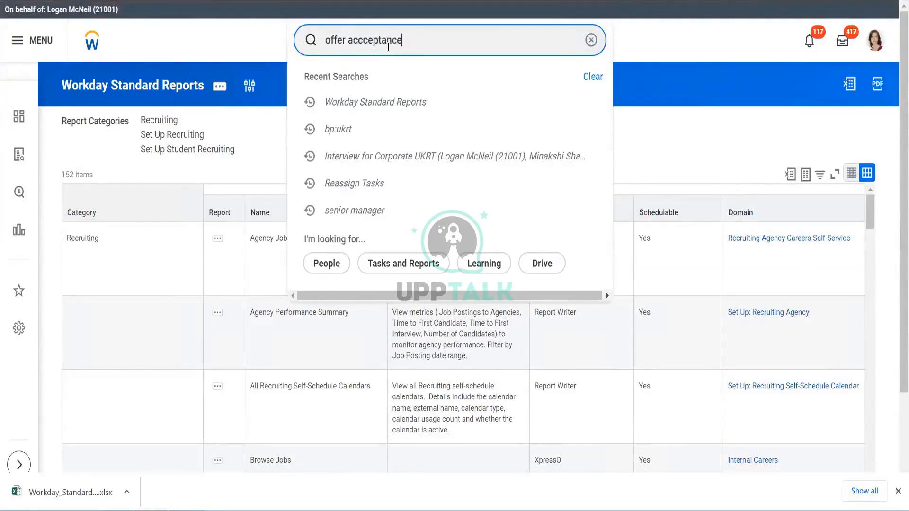
pyautogui.press('Return')
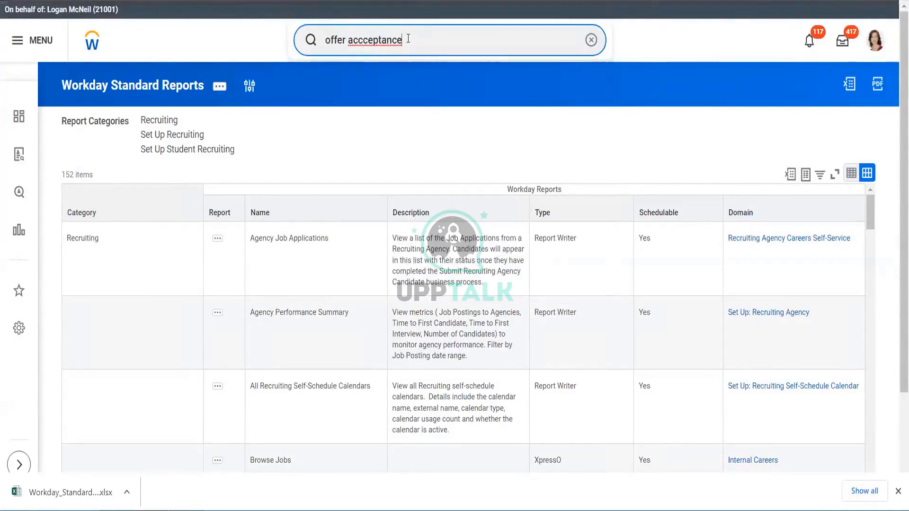
pyautogui.click(363, 41)
pyautogui.press('BackSpace')
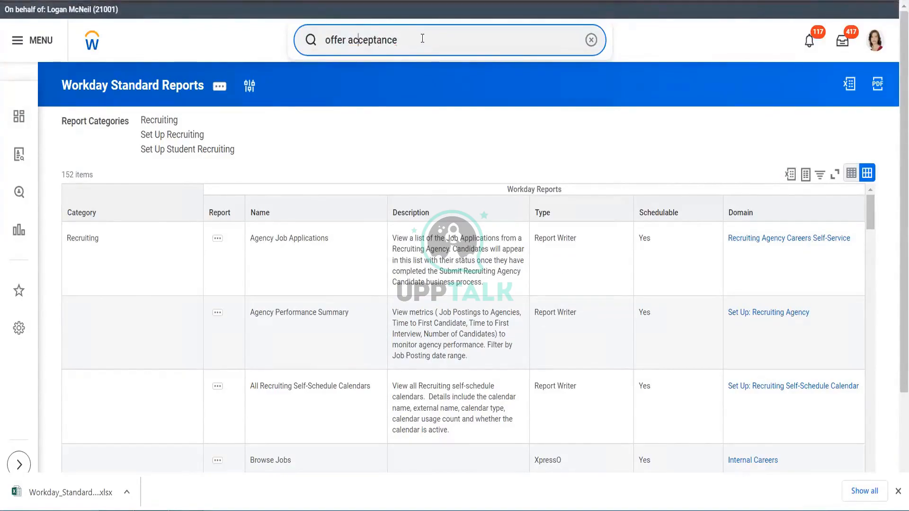
pyautogui.press('Return')
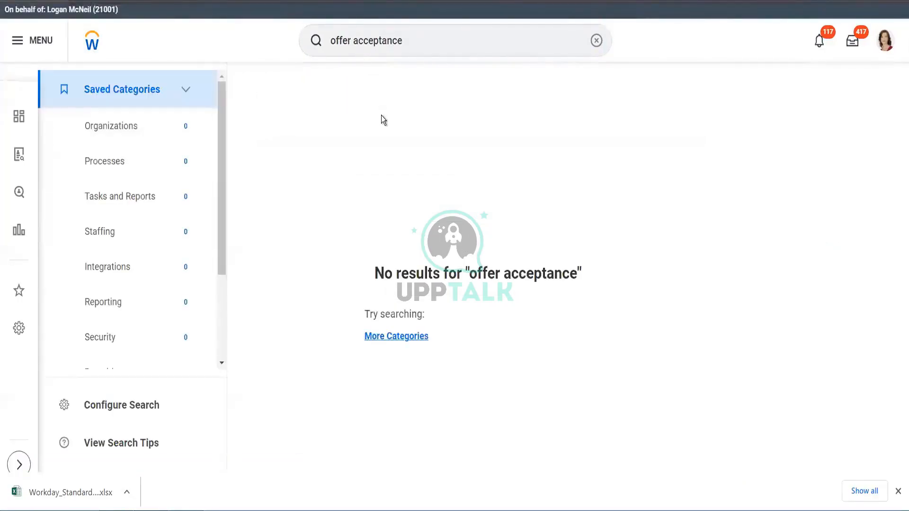
# - Open the Create Custom Report task from the Workday search
pyautogui.click(426, 34)
pyautogui.write('create ')
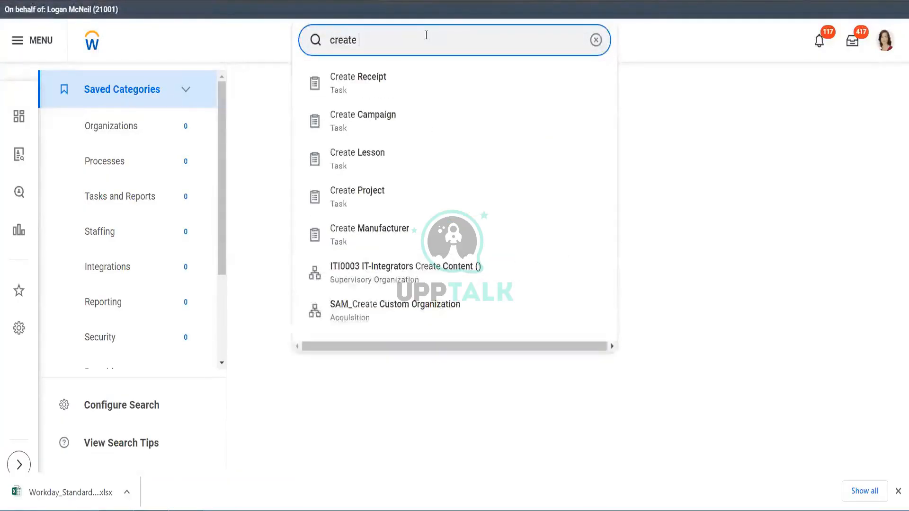
pyautogui.write('re')
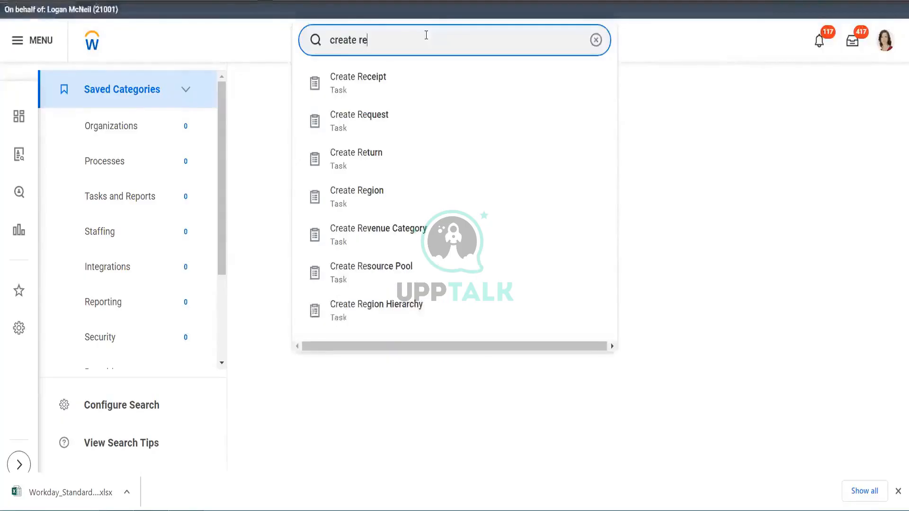
pyautogui.press('BackSpace')
pyautogui.press('BackSpace')
pyautogui.write('cy')
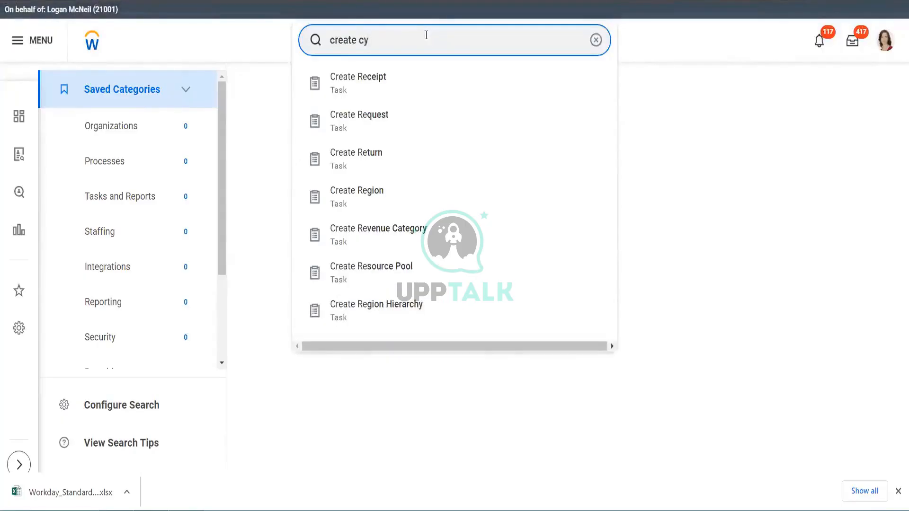
pyautogui.press('BackSpace')
pyautogui.write('ust')
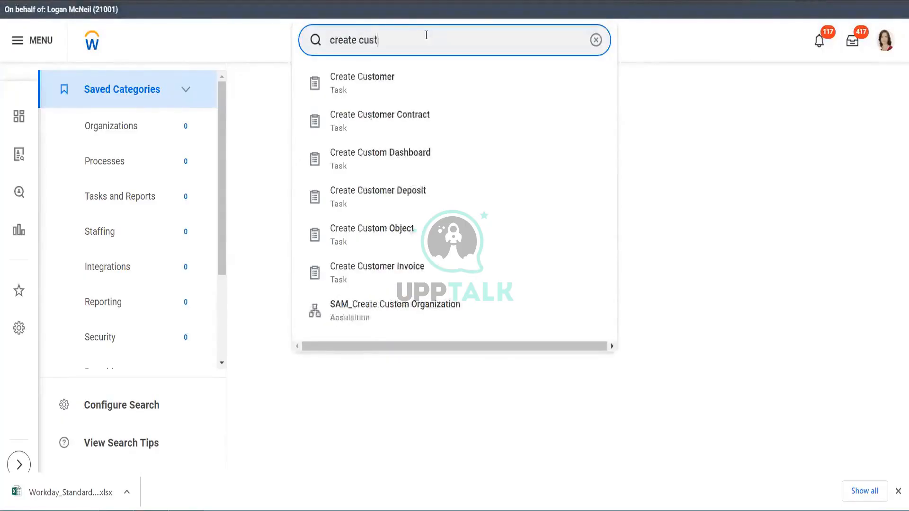
pyautogui.write('om rep')
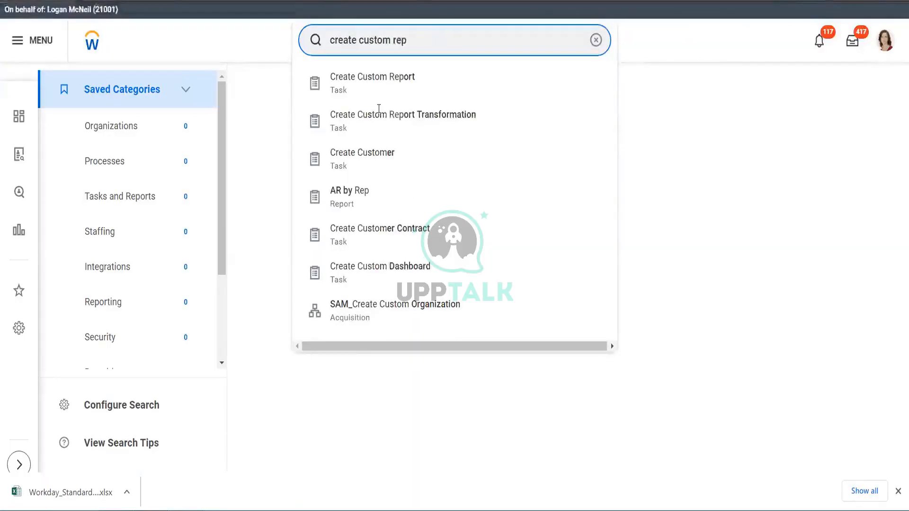
pyautogui.click(405, 94)
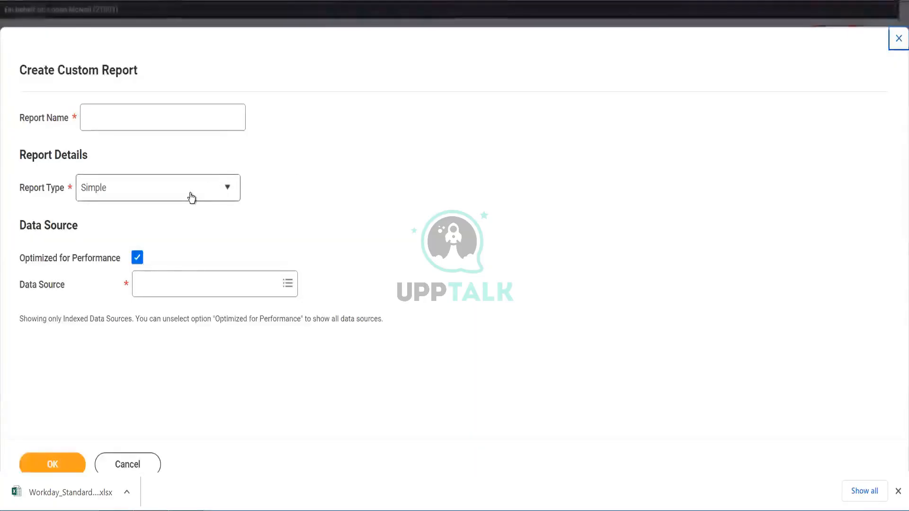
# - Set the report type to Advanced and name the report Offer Acceptance
pyautogui.click(192, 197)
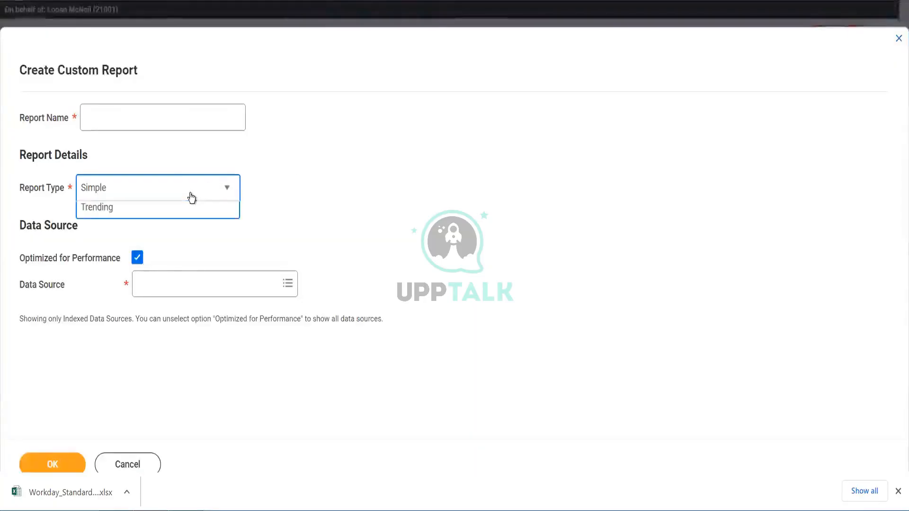
pyautogui.click(125, 235)
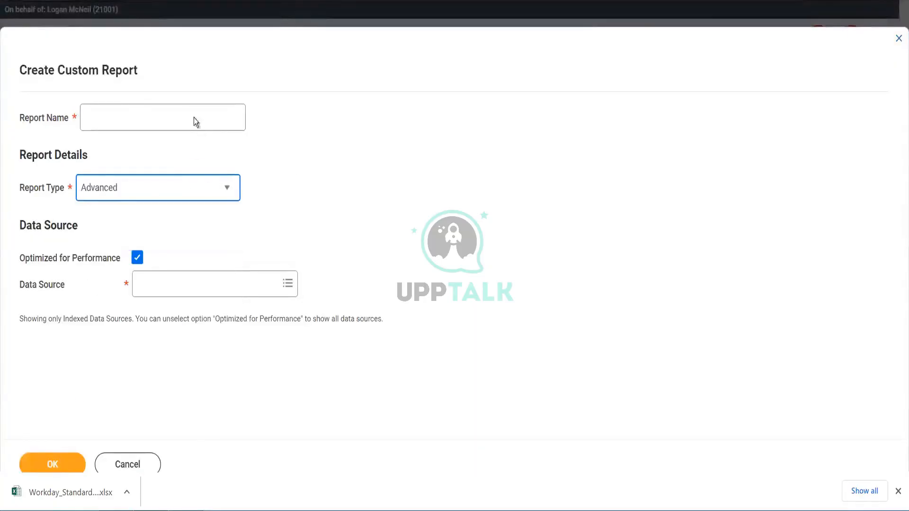
pyautogui.click(193, 117)
pyautogui.write('Offer')
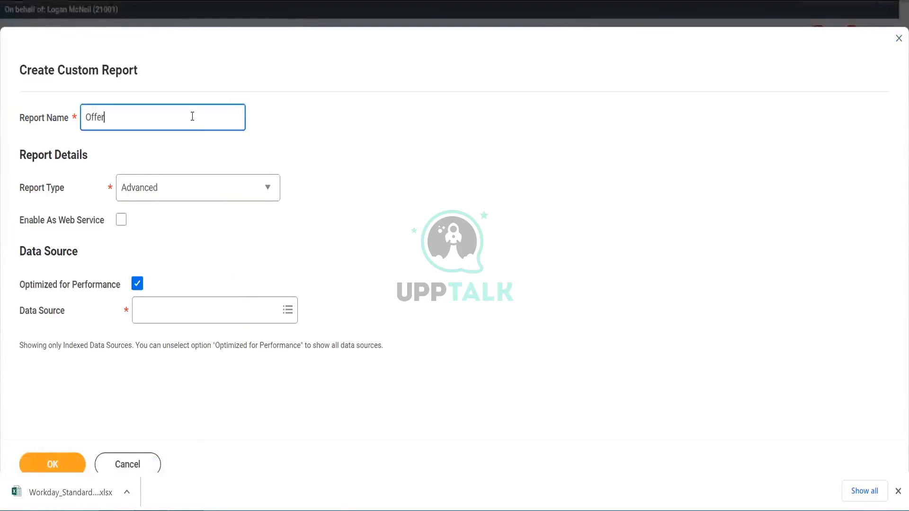
pyautogui.write(' Acceptance')
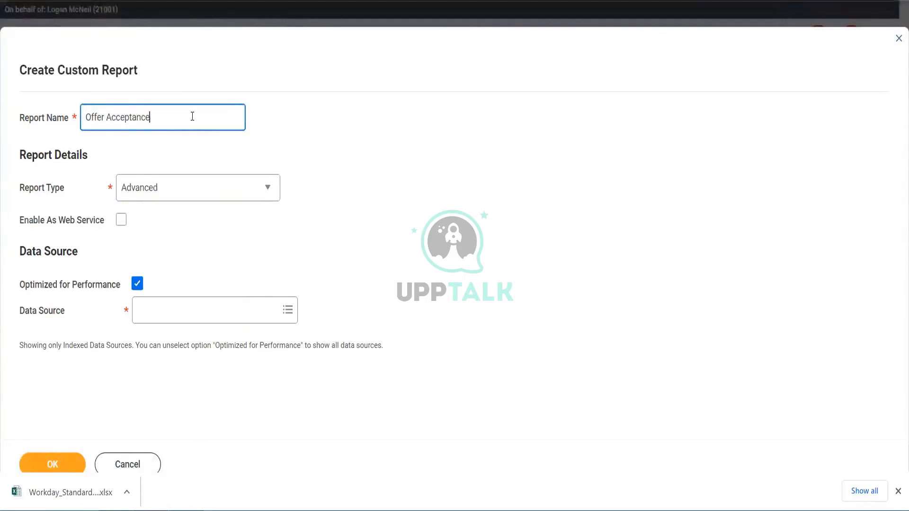
# - Search the indexed data sources for offer
pyautogui.click(178, 311)
pyautogui.write('offer')
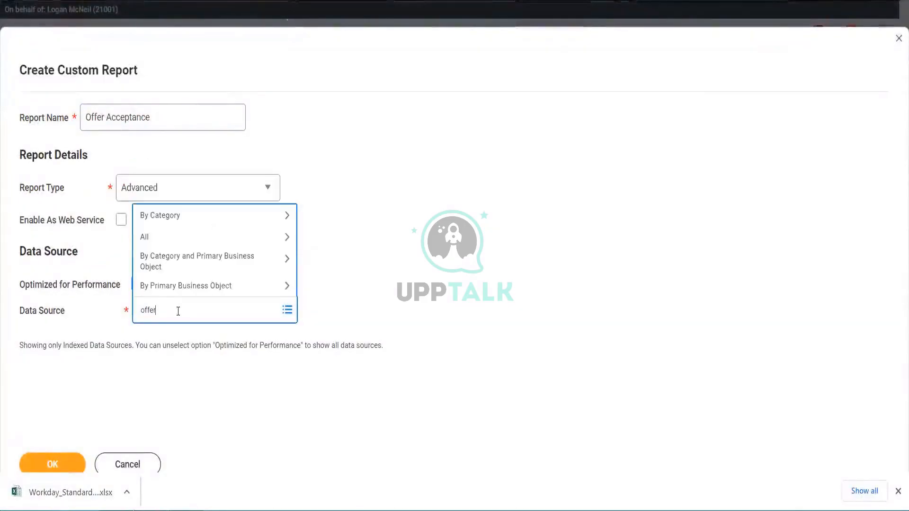
pyautogui.press('Return')
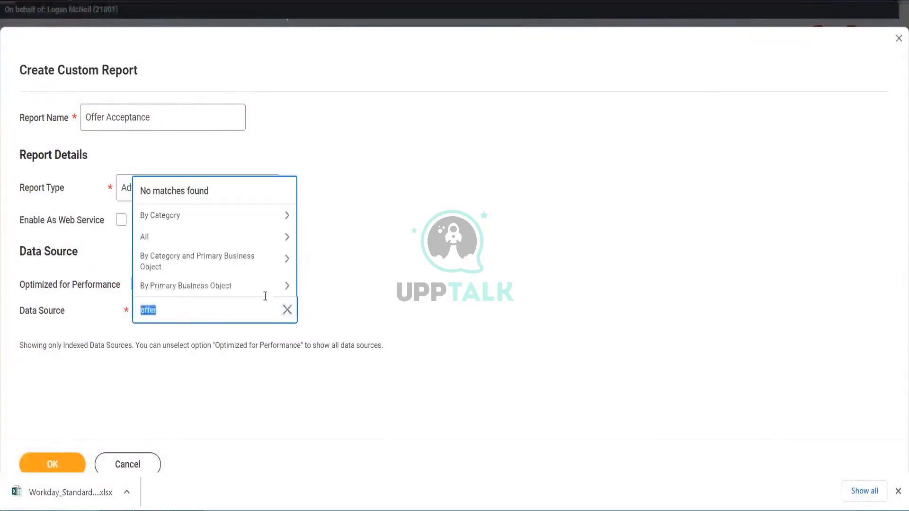
pyautogui.click(380, 290)
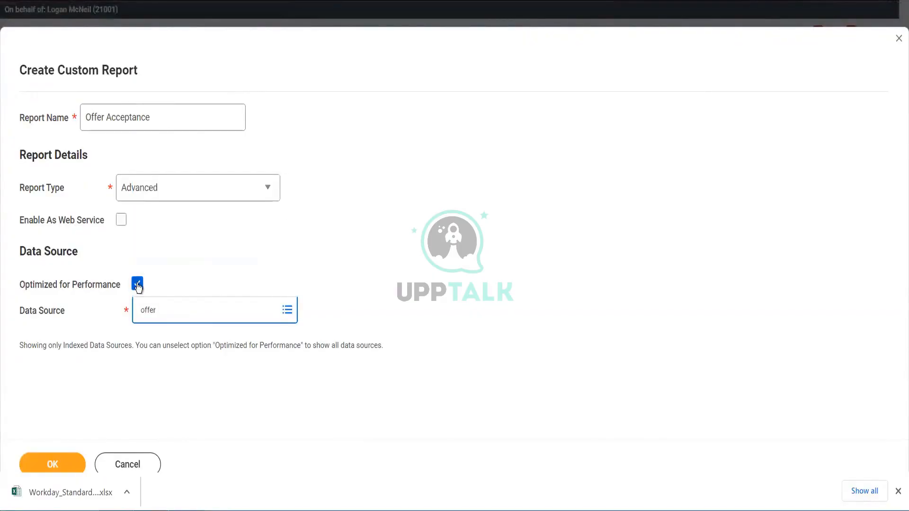
# - Try the Active and Renegotiated Offer/Employment Agreement Events data source with Optimized for Performance cleared, review it, then remove it
pyautogui.click(137, 285)
pyautogui.click(137, 285)
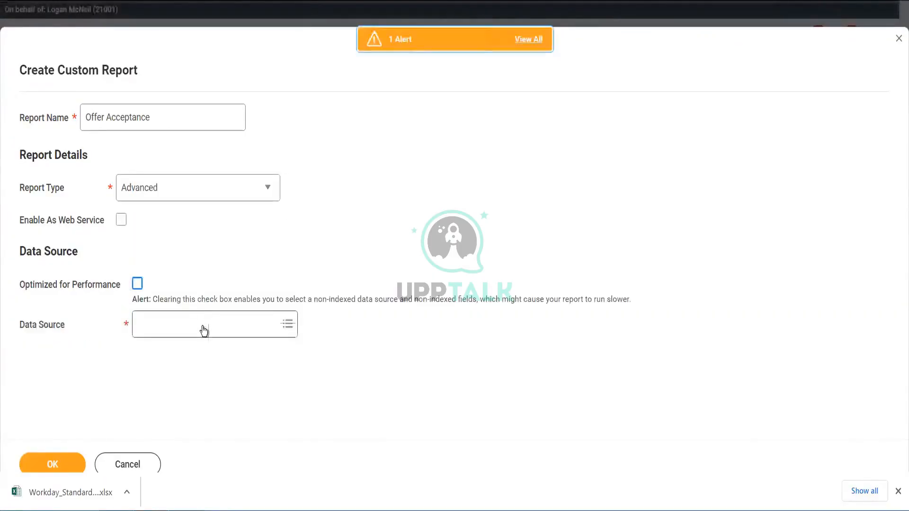
pyautogui.click(204, 327)
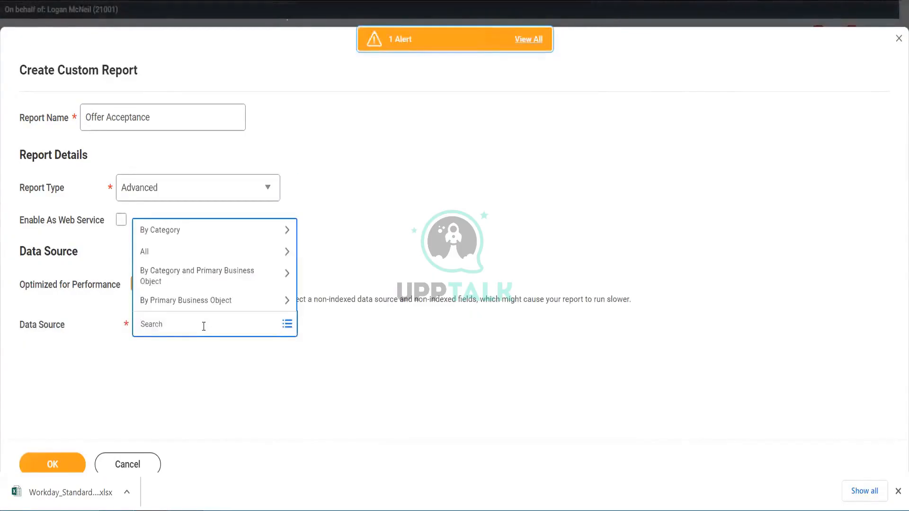
pyautogui.write('offer')
pyautogui.press('Return')
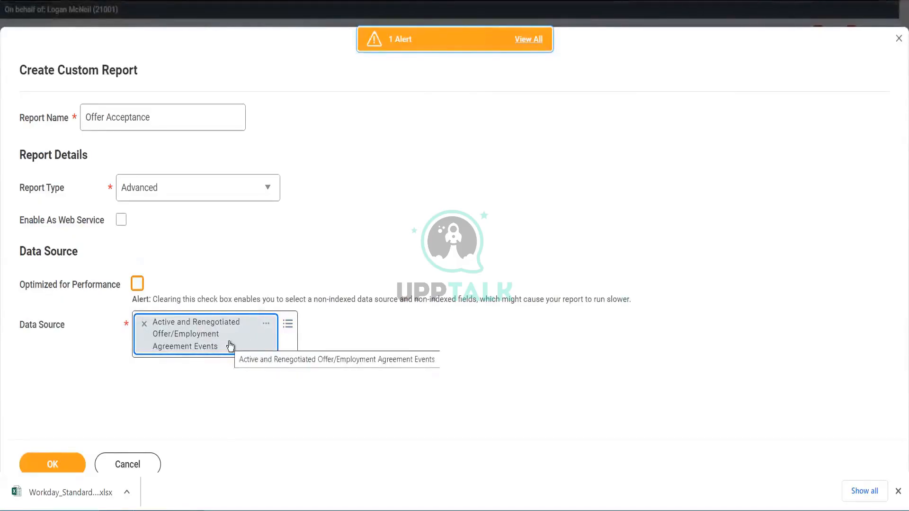
pyautogui.click(266, 325)
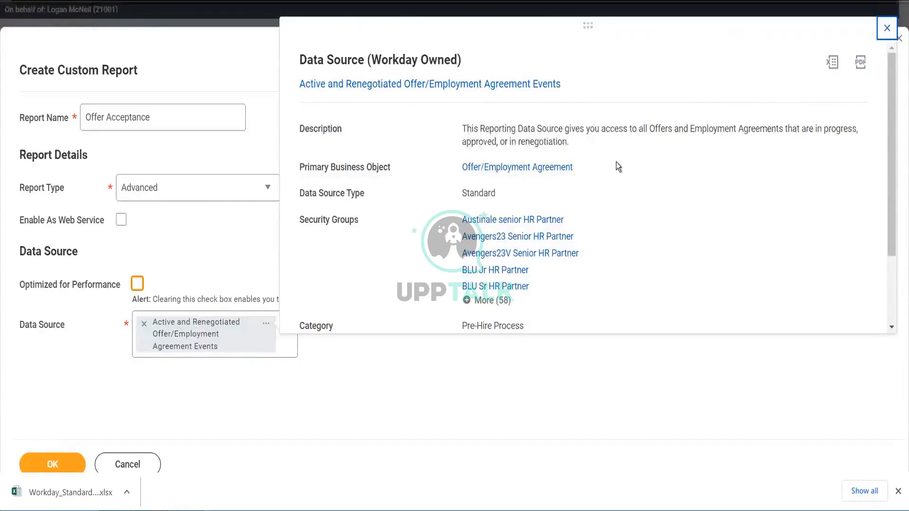
pyautogui.click(888, 29)
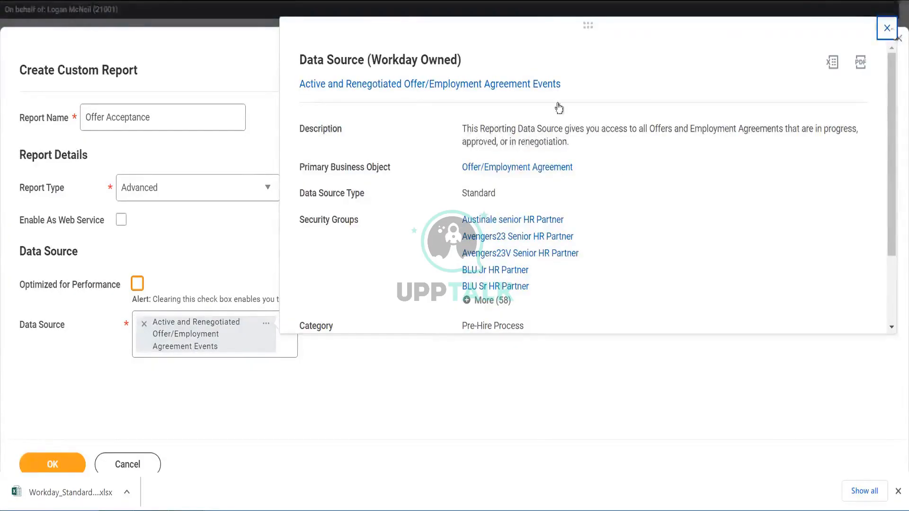
pyautogui.click(144, 324)
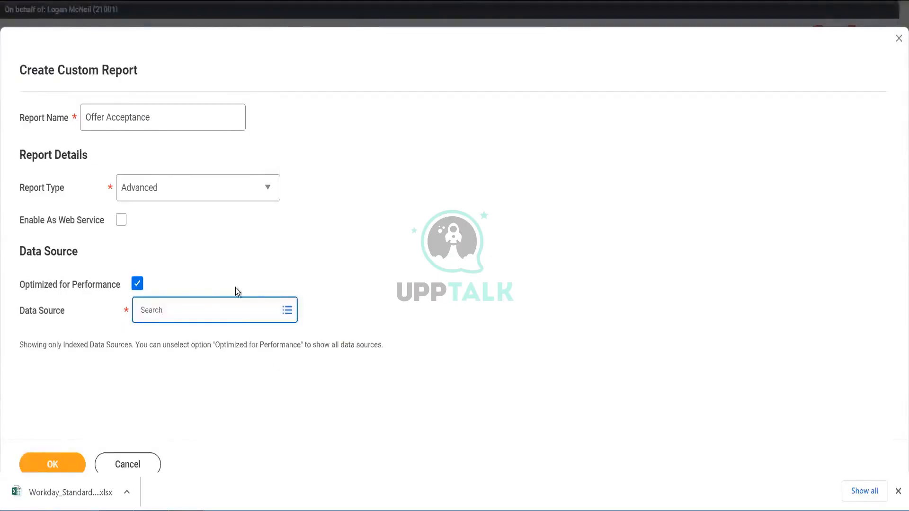
# - Search the data sources for candidate and open the details of Candidate Drop Off Data
pyautogui.click(236, 309)
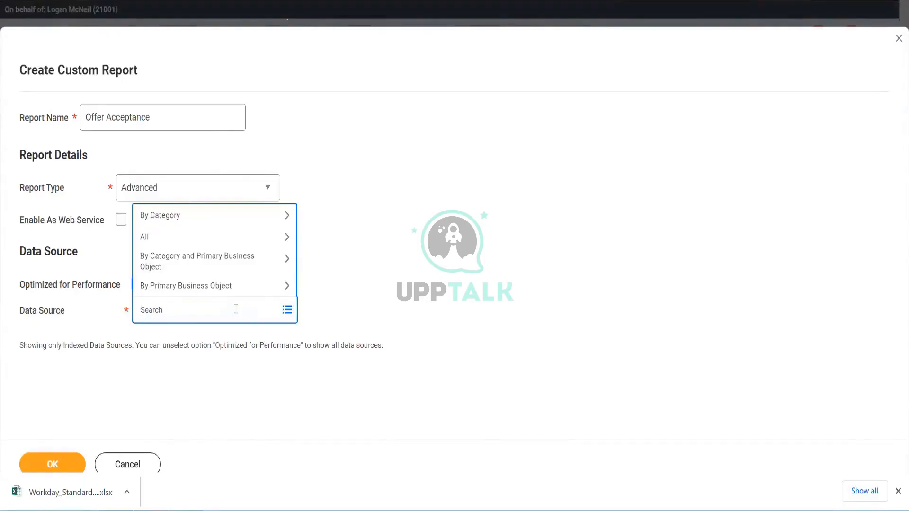
pyautogui.write('off')
pyautogui.press('Return')
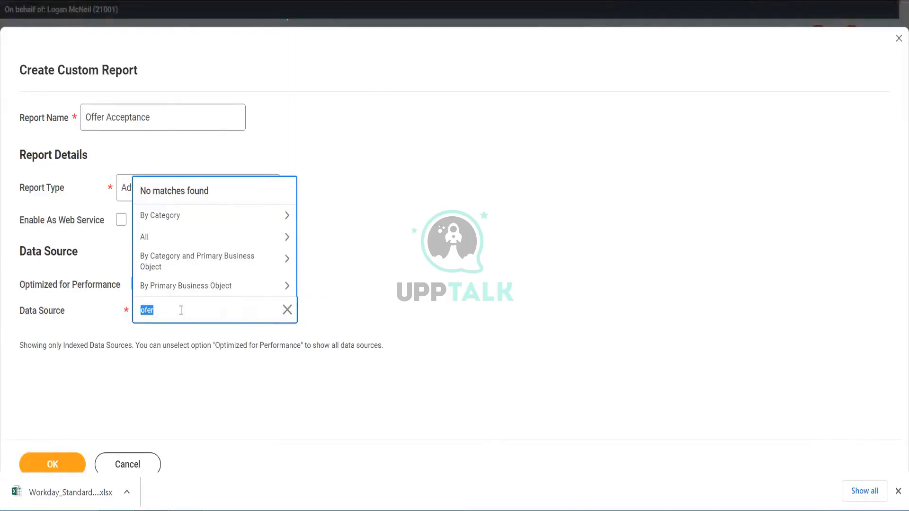
pyautogui.press('BackSpace')
pyautogui.write('candidate')
pyautogui.press('Return')
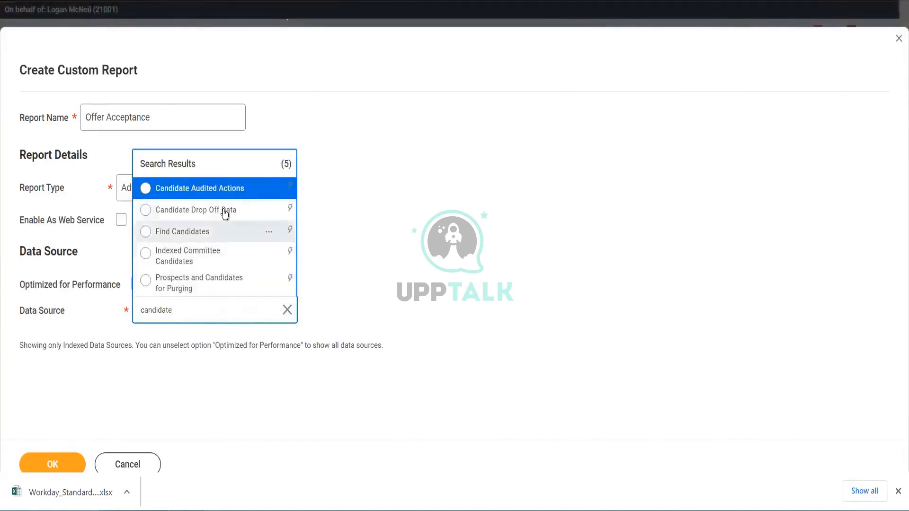
pyautogui.click(269, 211)
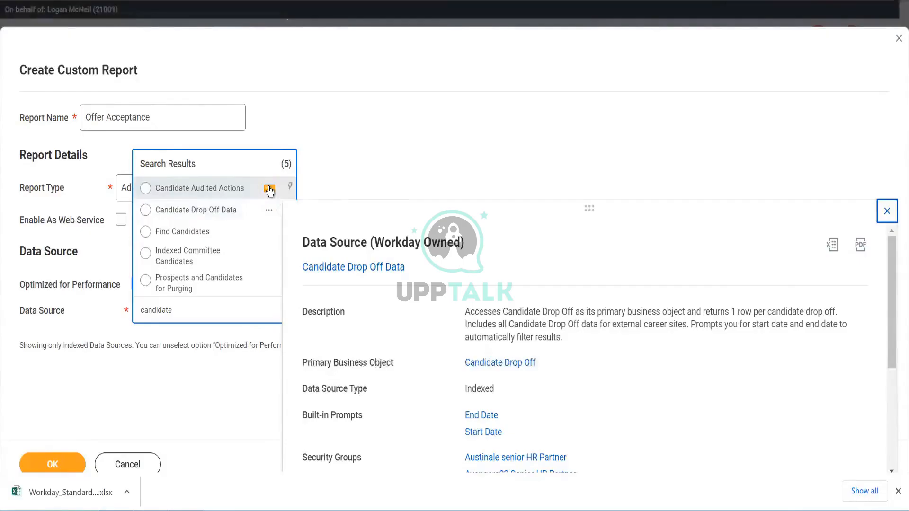
# - Compare the details of Candidate Audited Actions and Find Candidates, select Find Candidates as the data source and submit
pyautogui.click(269, 189)
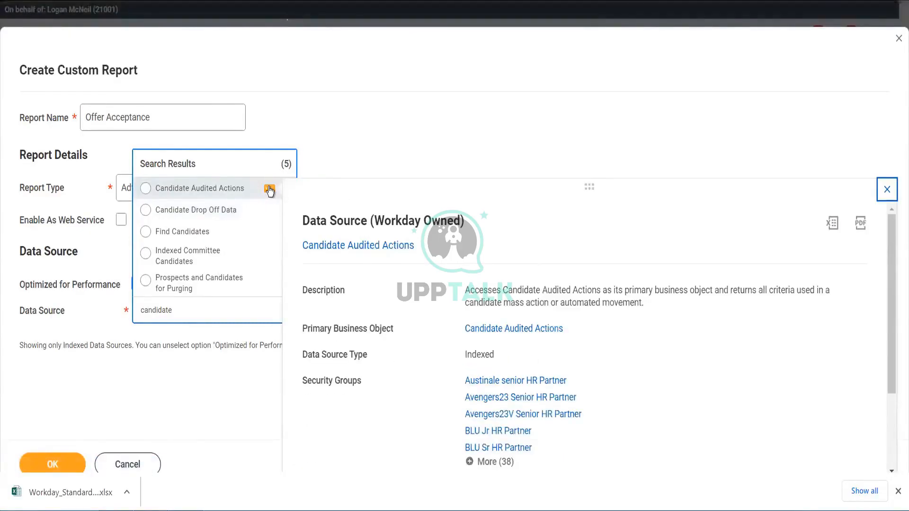
pyautogui.click(269, 233)
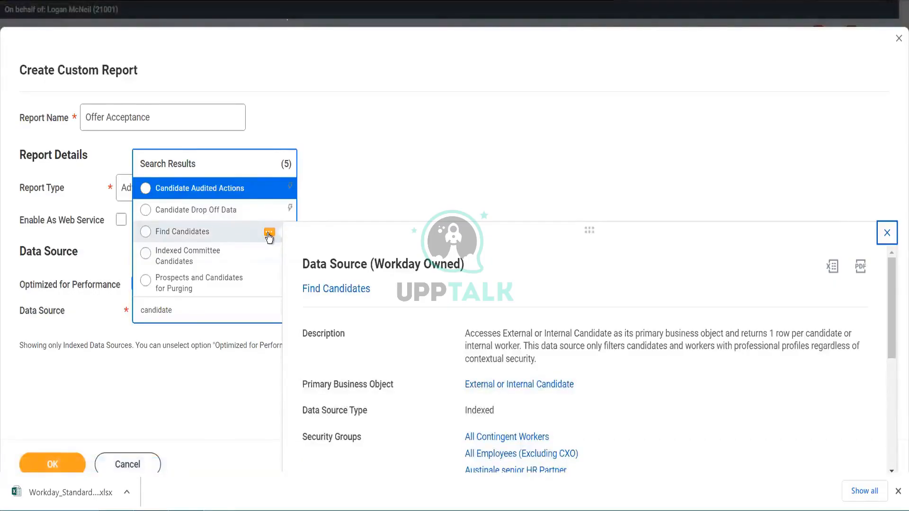
pyautogui.click(211, 231)
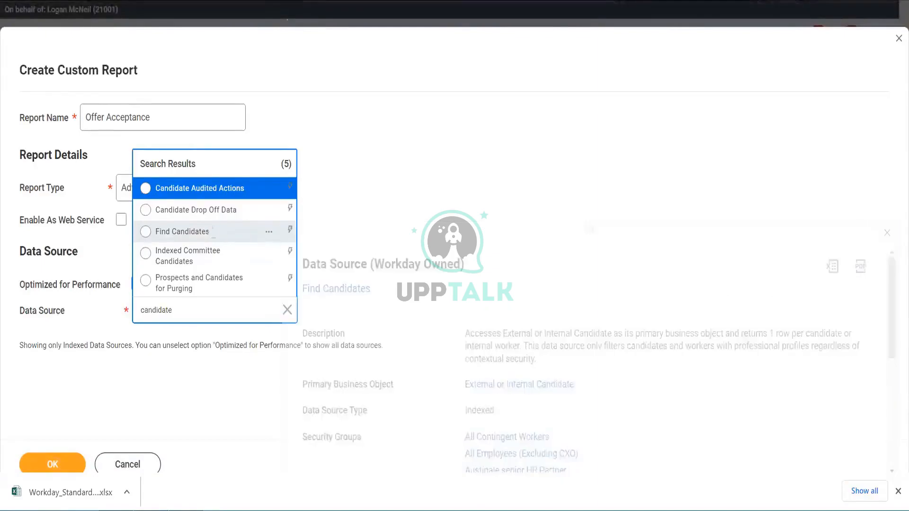
pyautogui.click(50, 456)
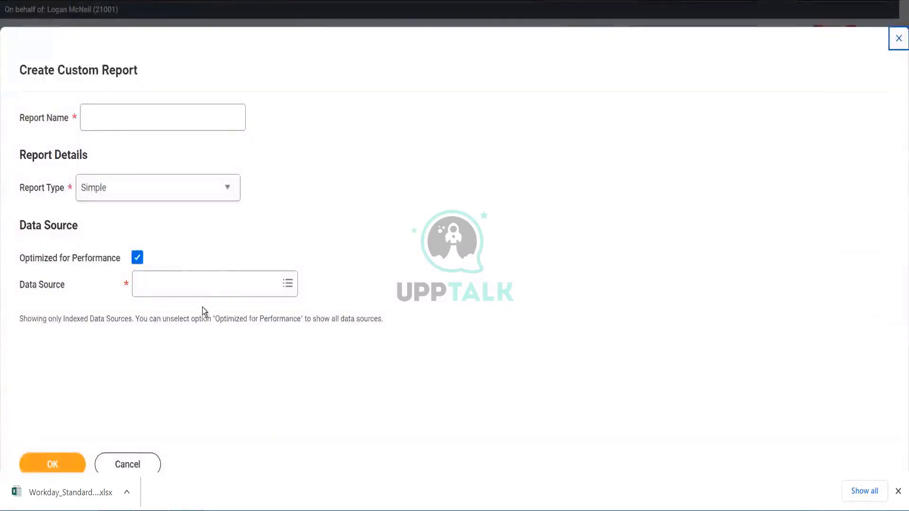
# - Set the report type of the new custom report to Advanced
pyautogui.click(190, 284)
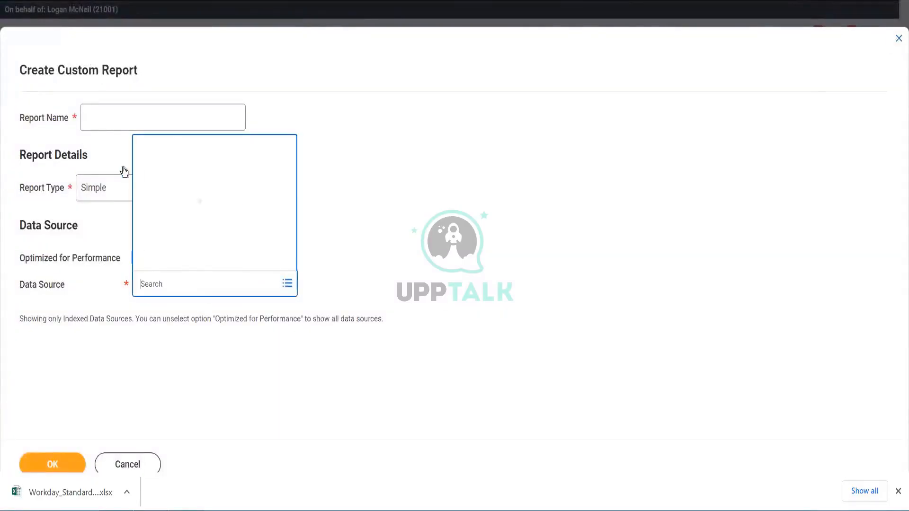
pyautogui.click(108, 188)
pyautogui.click(110, 189)
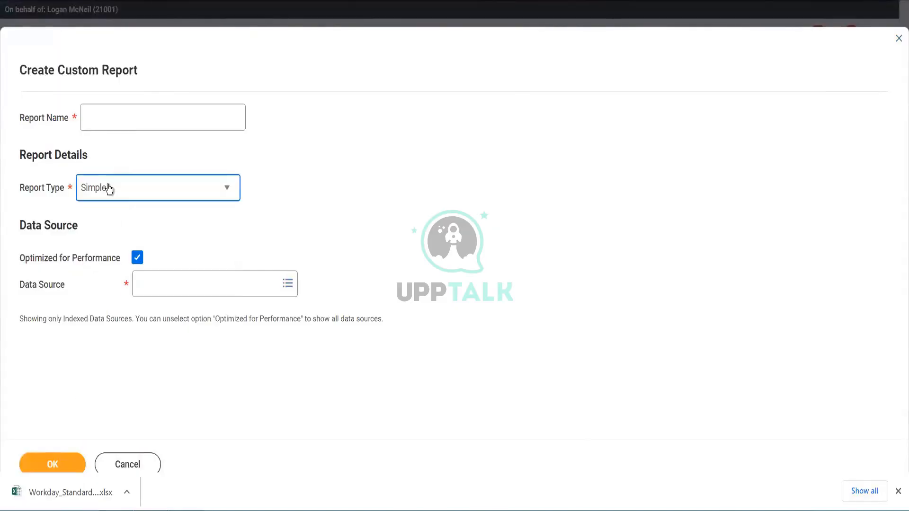
pyautogui.click(109, 189)
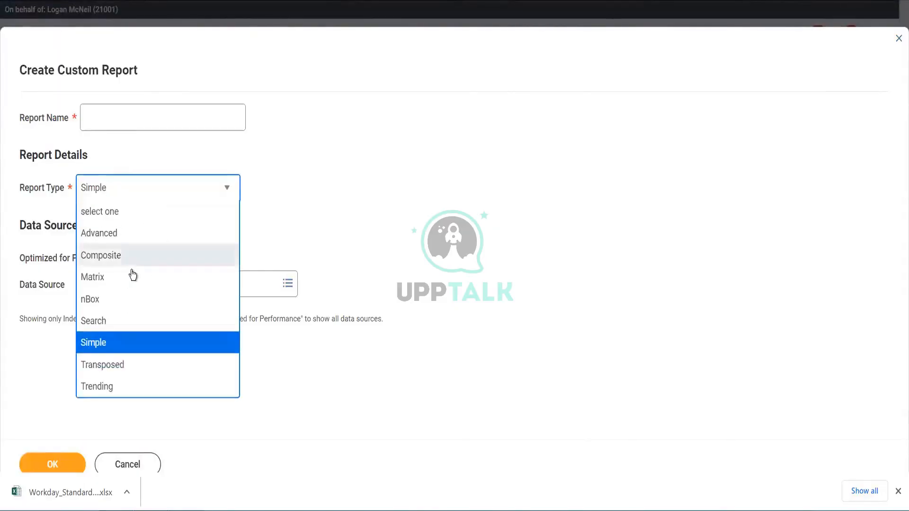
pyautogui.click(121, 243)
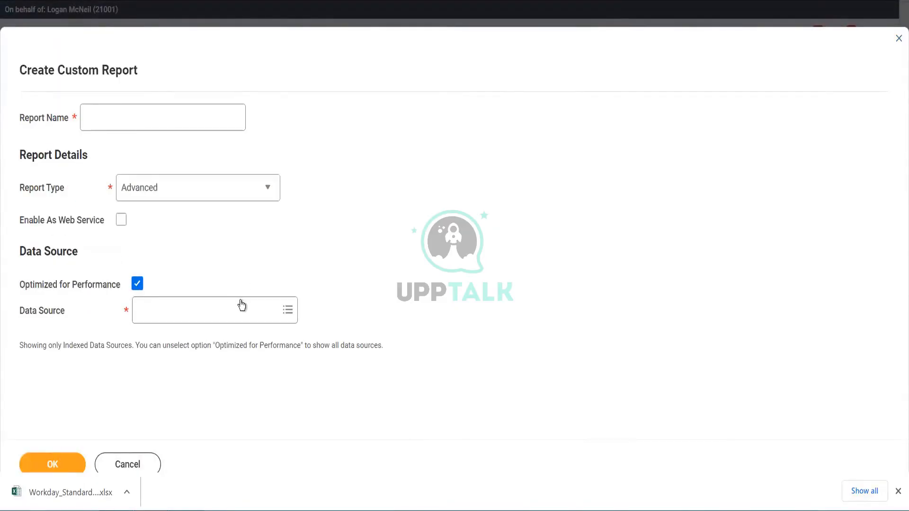
# - Search the data sources for candidate, select Find Candidates, and try to submit the report
pyautogui.click(242, 315)
pyautogui.write('ca')
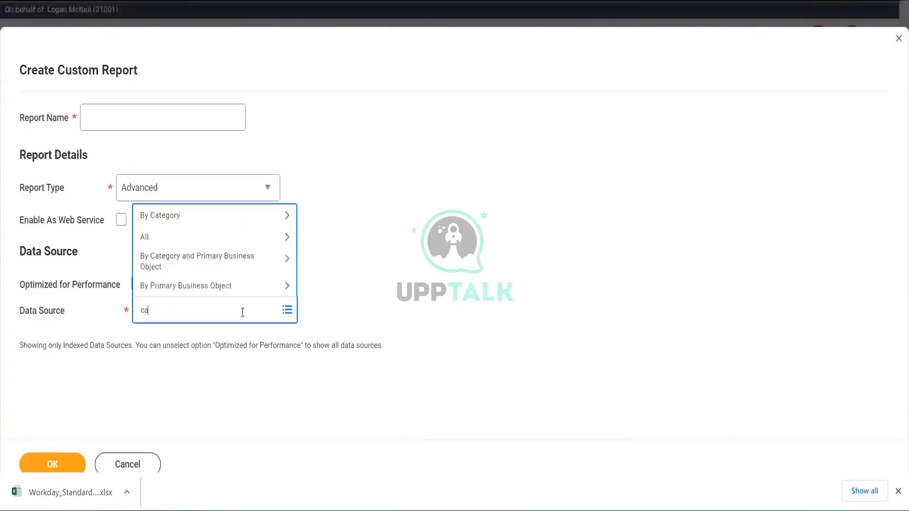
pyautogui.write('ndida')
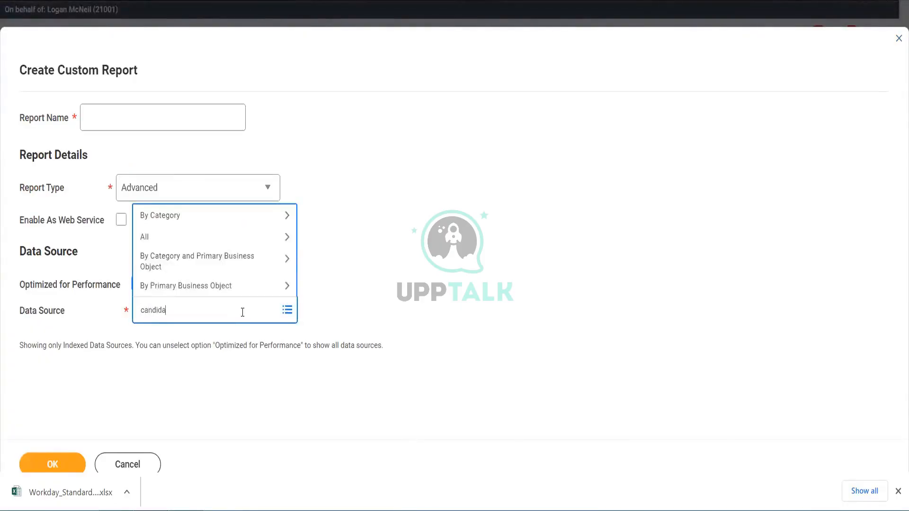
pyautogui.write('te')
pyautogui.press('Return')
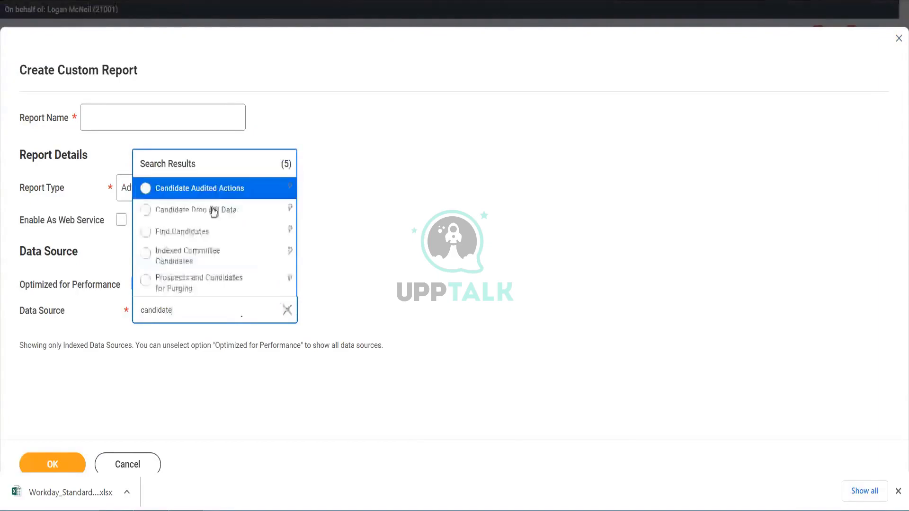
pyautogui.click(205, 237)
pyautogui.click(56, 466)
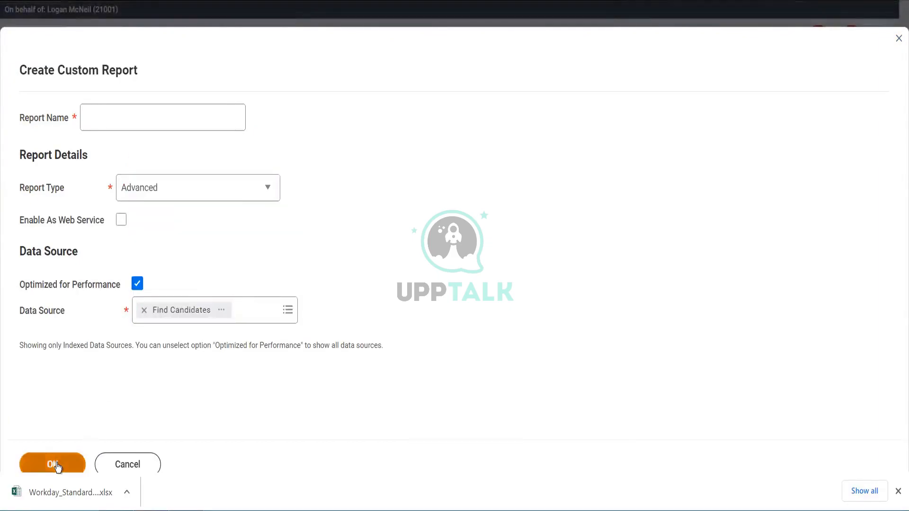
# - Name the report ABC Test Offer Acceptance and submit the custom report
pyautogui.click(227, 117)
pyautogui.write('ABC')
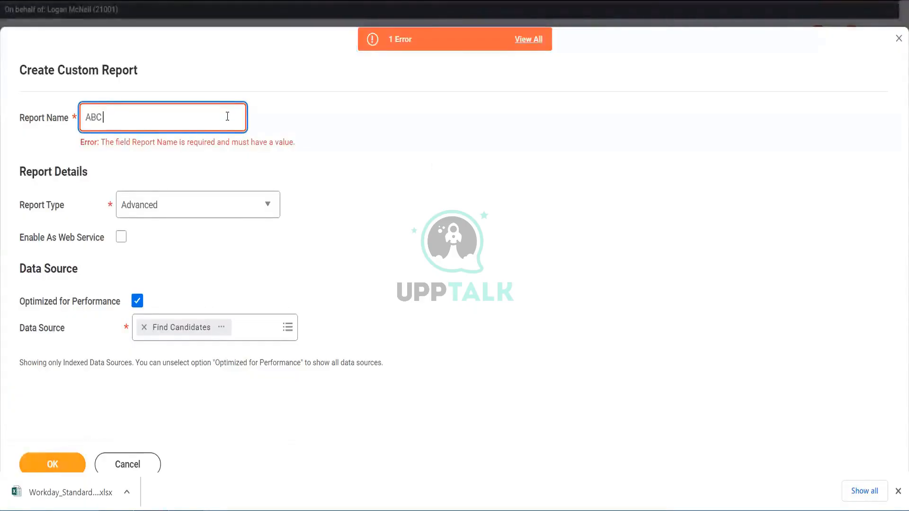
pyautogui.write(' Test O')
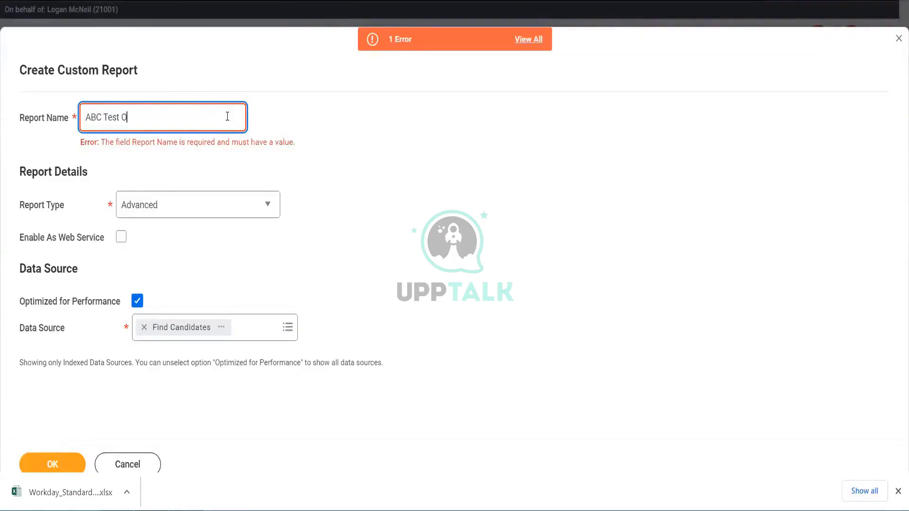
pyautogui.write('ffer Acc')
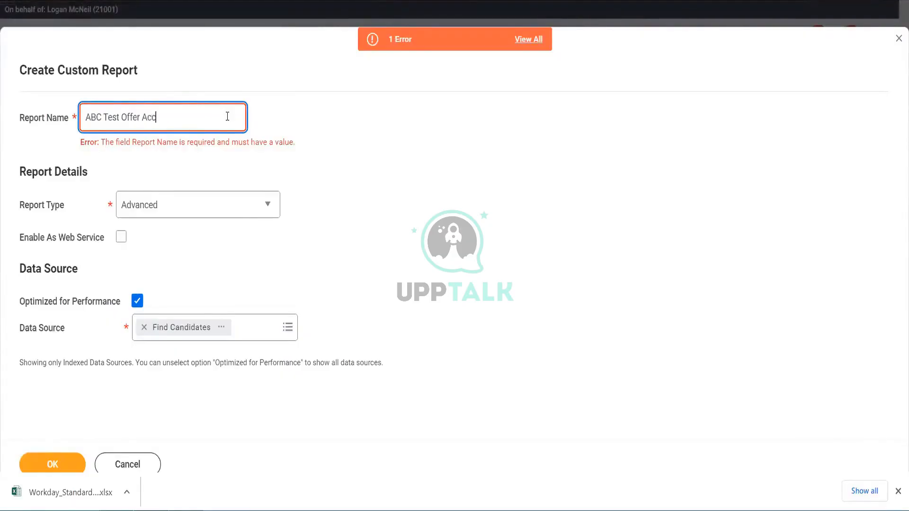
pyautogui.write('eptance')
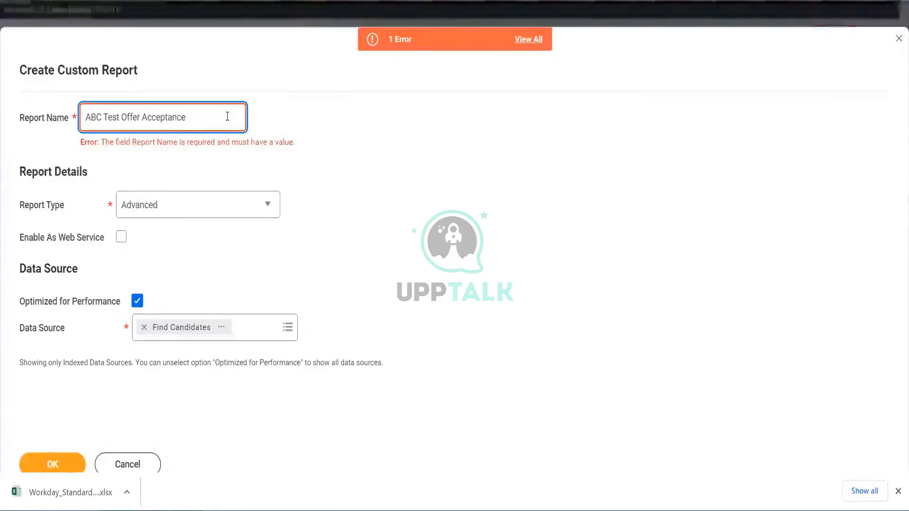
pyautogui.click(54, 462)
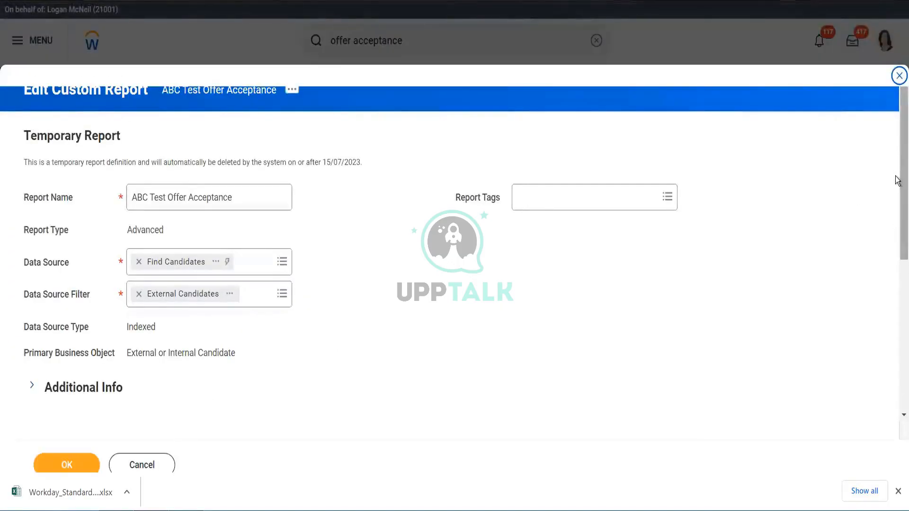
# - Change the data source filter to Internal and External Candidates
pyautogui.moveTo(896, 180); pyautogui.dragTo(897, 258)
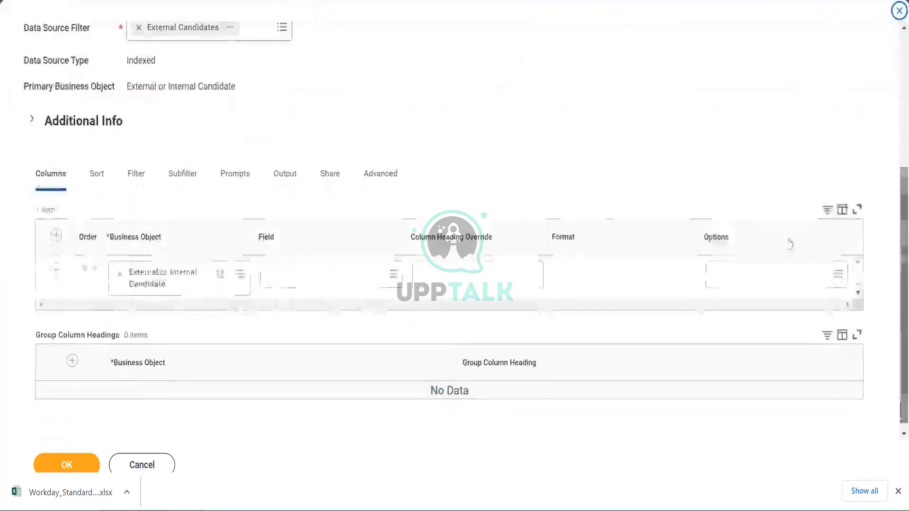
pyautogui.click(282, 28)
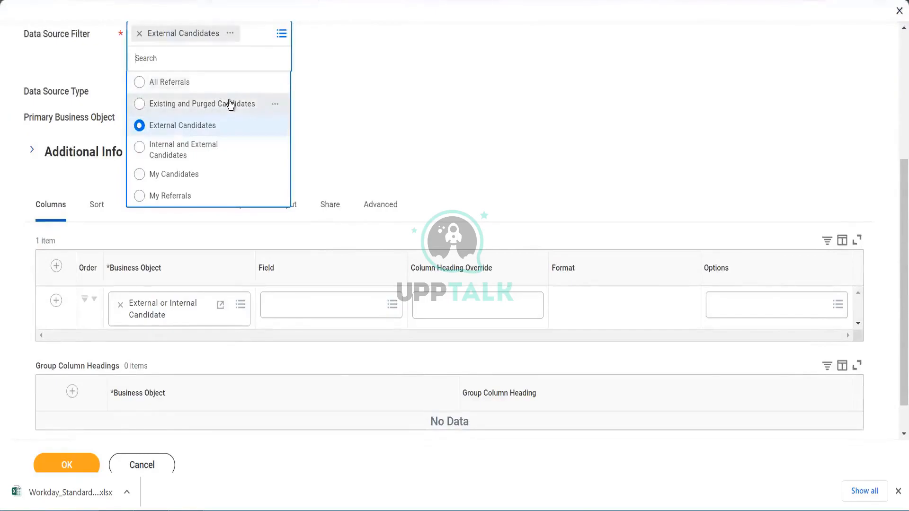
pyautogui.click(211, 157)
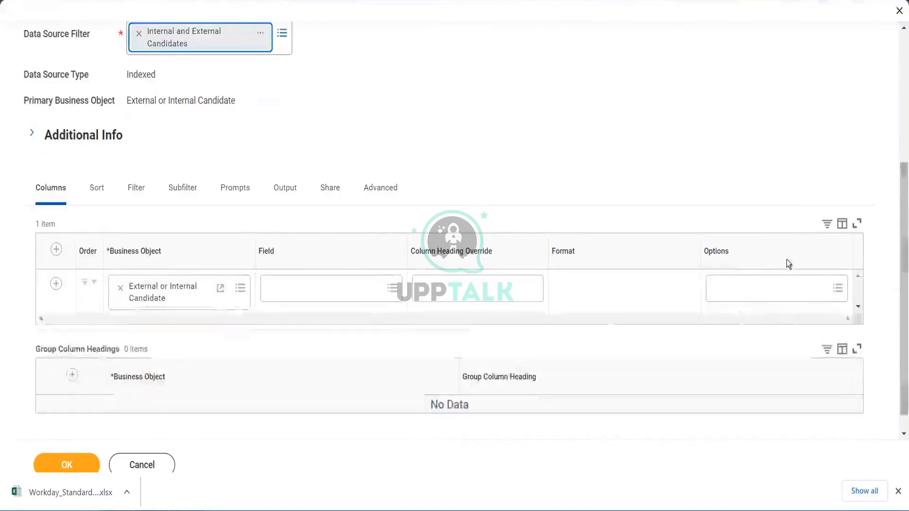
# - Search the fields for offer and set the first column's field to Job Application Offer Status
pyautogui.click(300, 295)
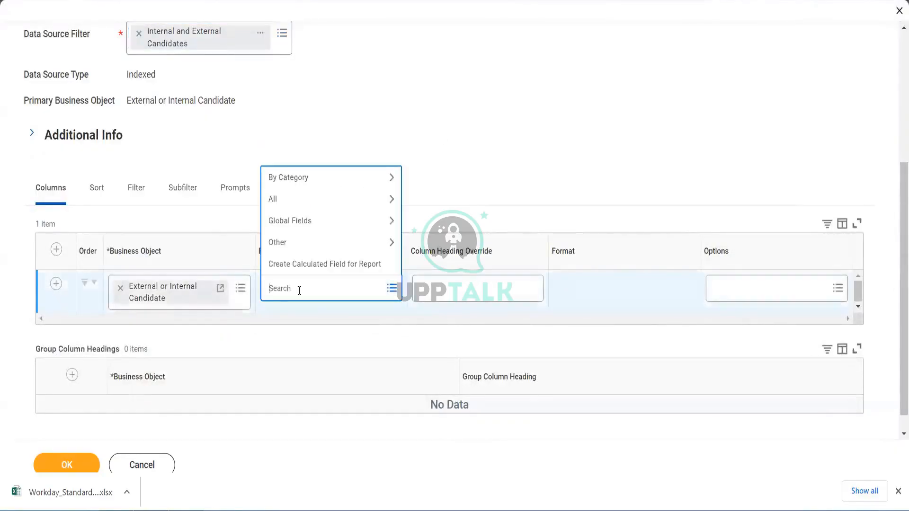
pyautogui.write('offer')
pyautogui.press('Return')
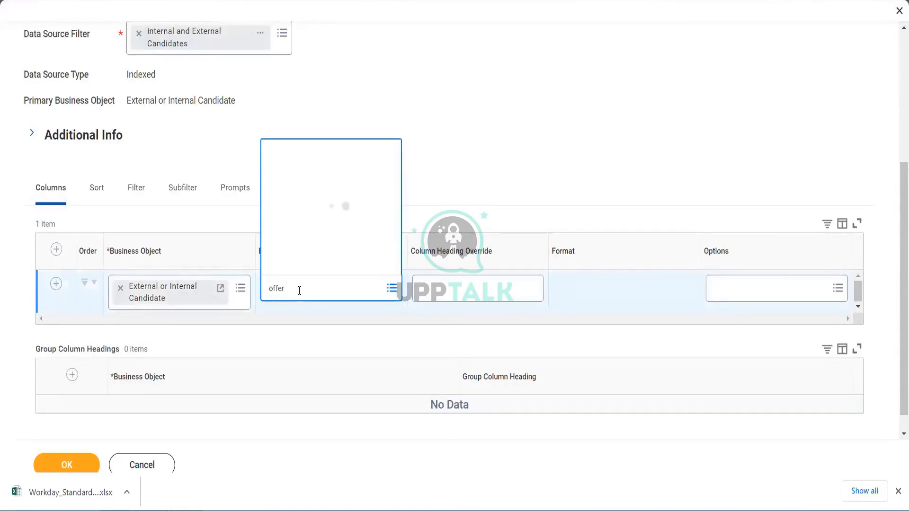
pyautogui.moveTo(336, 241)
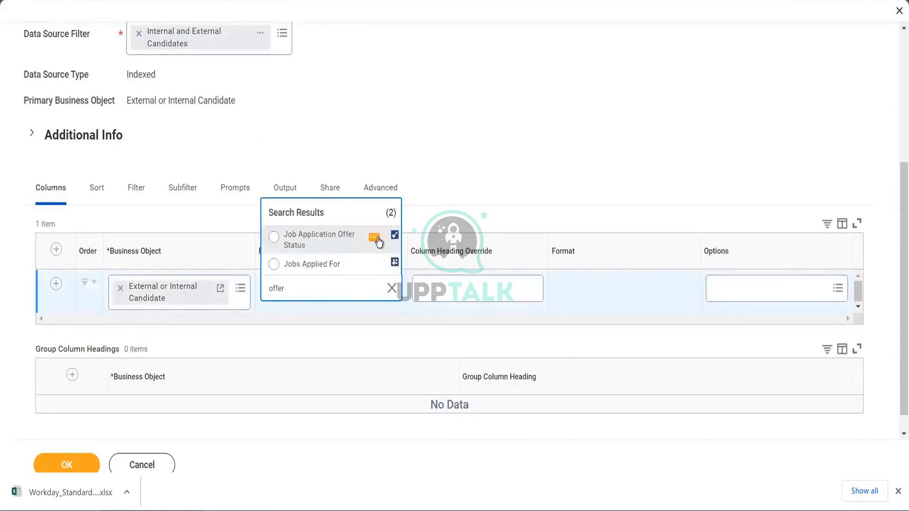
pyautogui.click(374, 239)
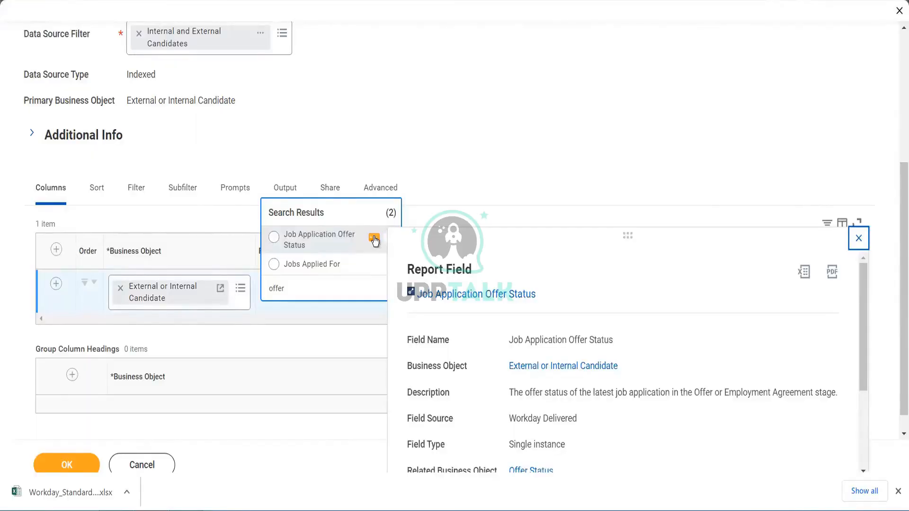
pyautogui.click(328, 241)
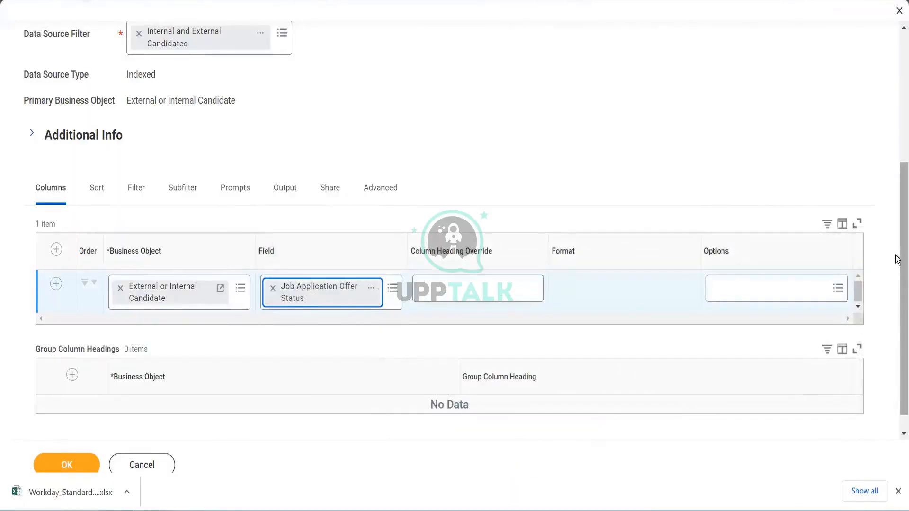
# - Insert a column row above and set its field to Candidate
pyautogui.moveTo(896, 256)
pyautogui.mouseDown()
pyautogui.moveTo(896, 175)
pyautogui.moveTo(896, 242)
pyautogui.mouseUp()
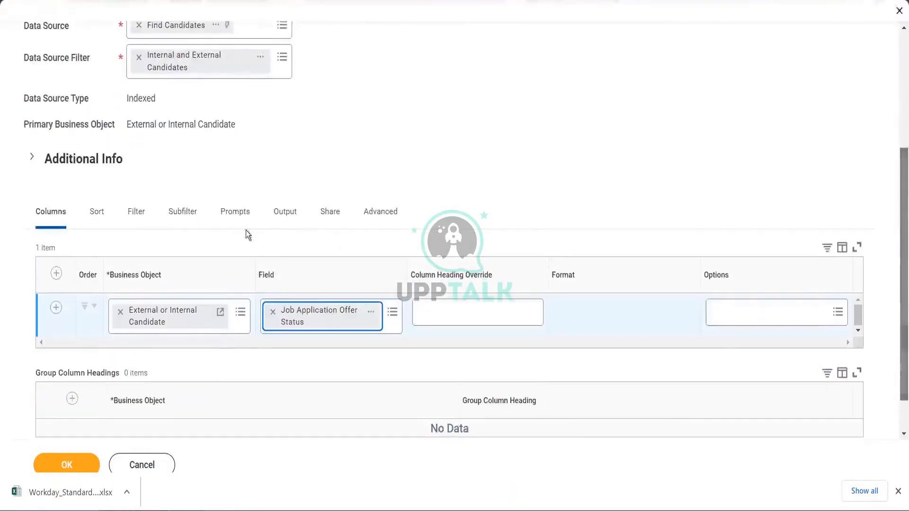
pyautogui.click(56, 271)
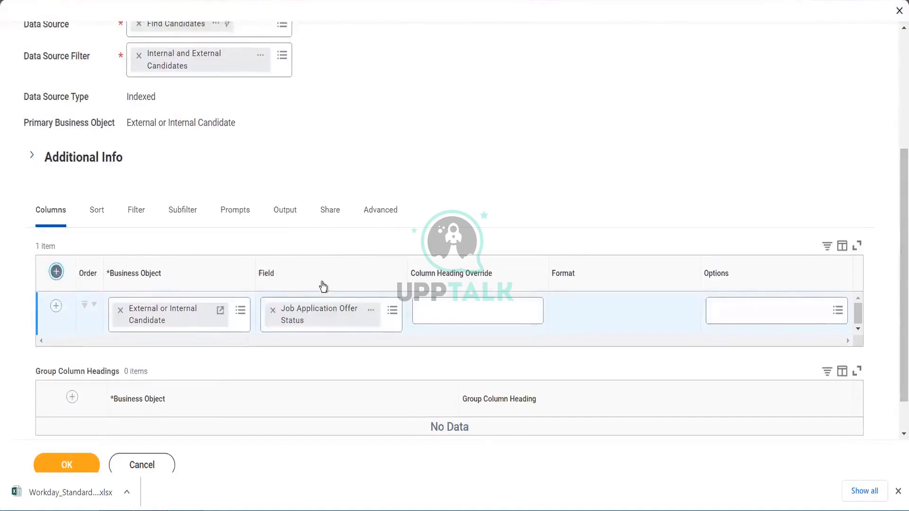
pyautogui.click(293, 318)
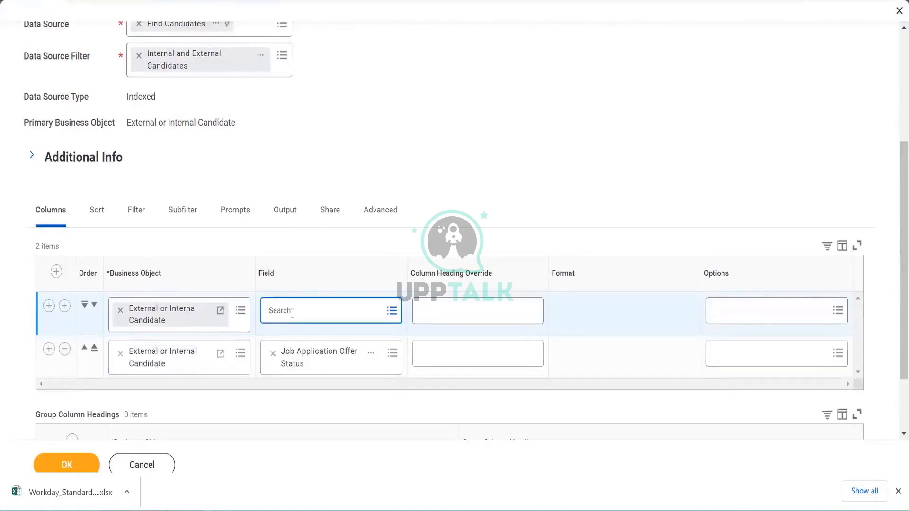
pyautogui.write('candidate')
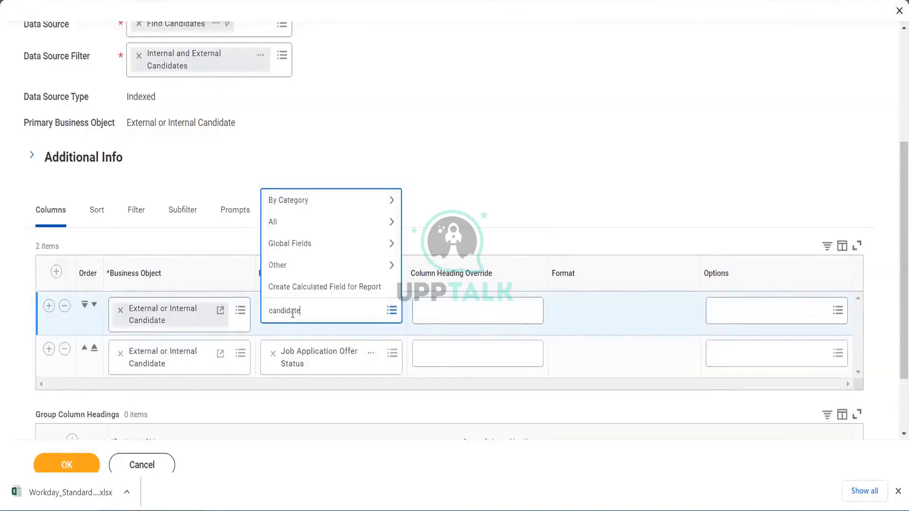
pyautogui.press('Return')
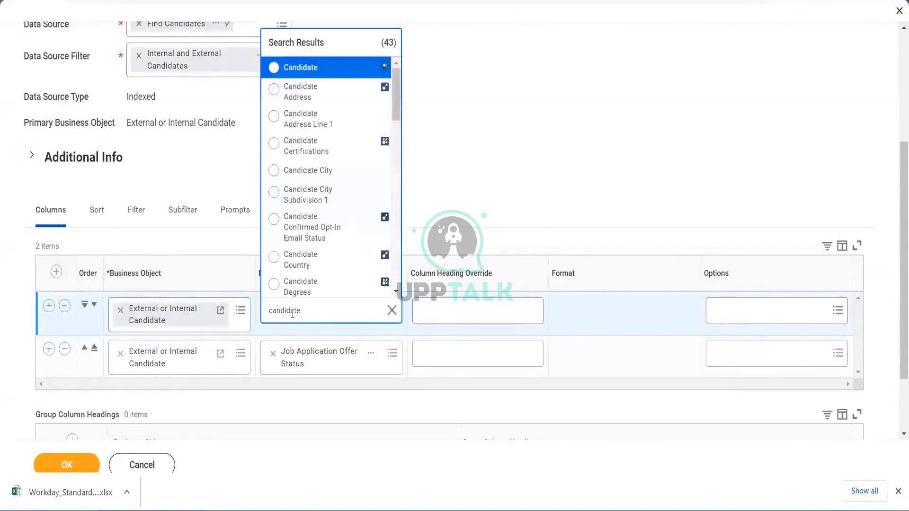
pyautogui.click(319, 71)
# - Add a third column row and set its business object to Job Application Offer Status
pyautogui.click(46, 352)
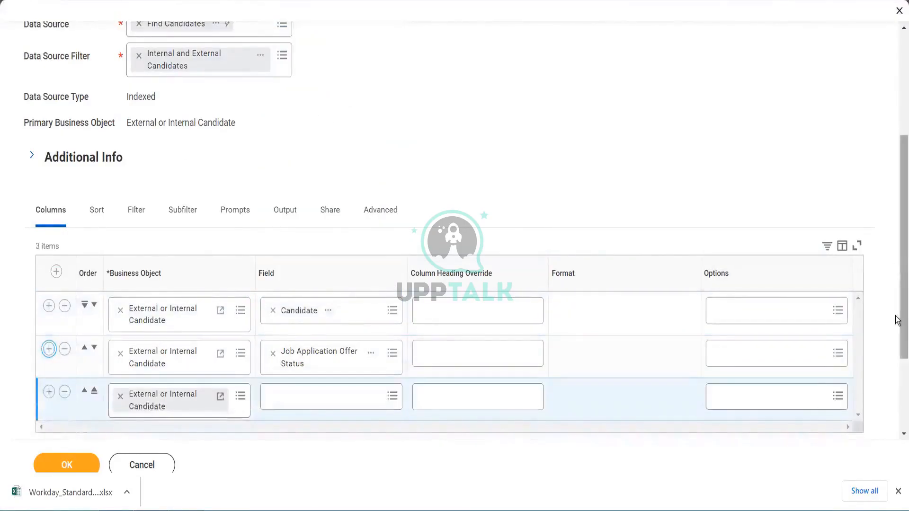
pyautogui.scroll(-3, 897, 320)
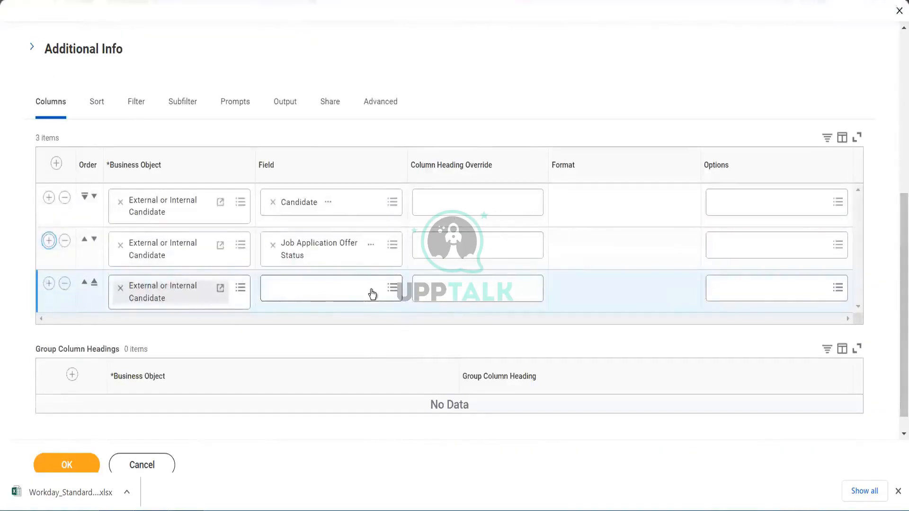
pyautogui.click(240, 289)
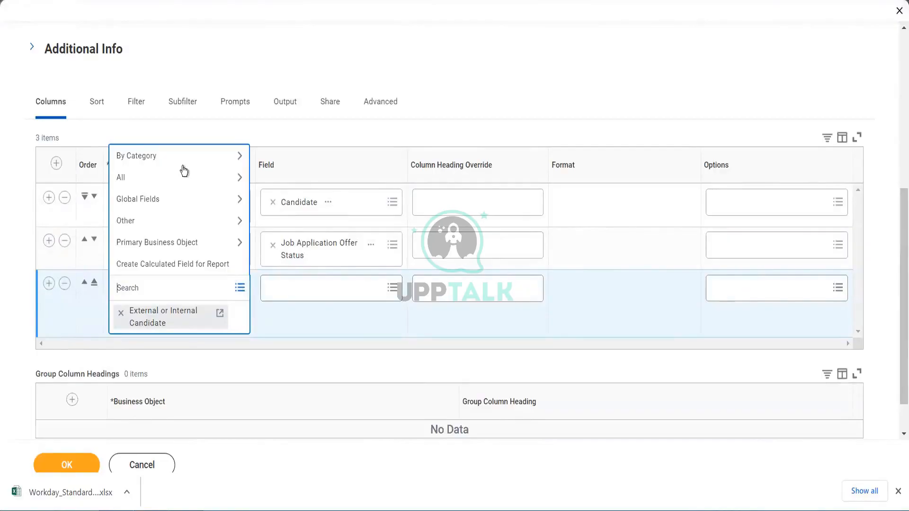
pyautogui.click(183, 184)
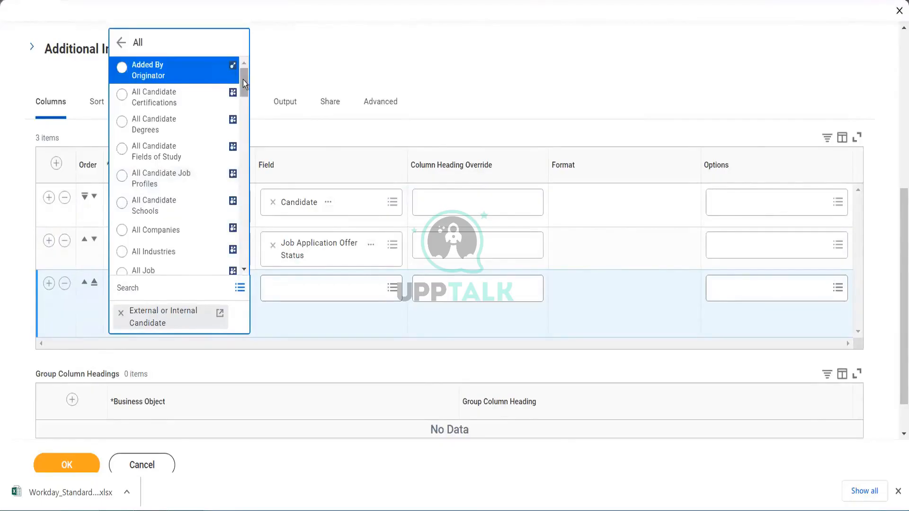
pyautogui.moveTo(243, 82); pyautogui.dragTo(245, 109)
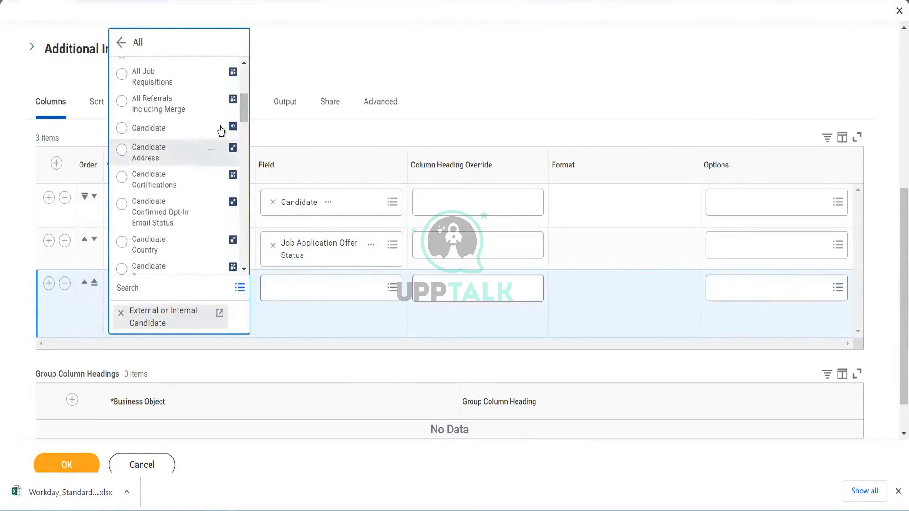
pyautogui.moveTo(245, 106); pyautogui.dragTo(245, 108)
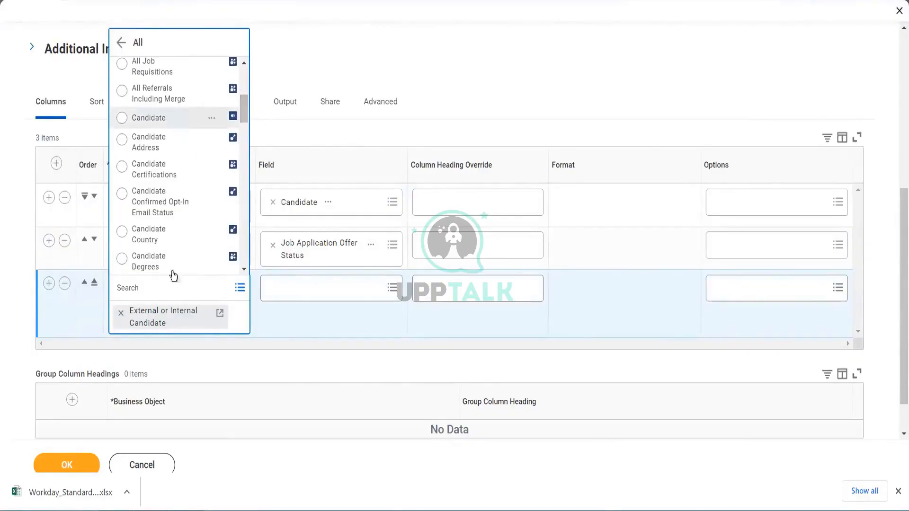
pyautogui.click(156, 284)
pyautogui.write('offer')
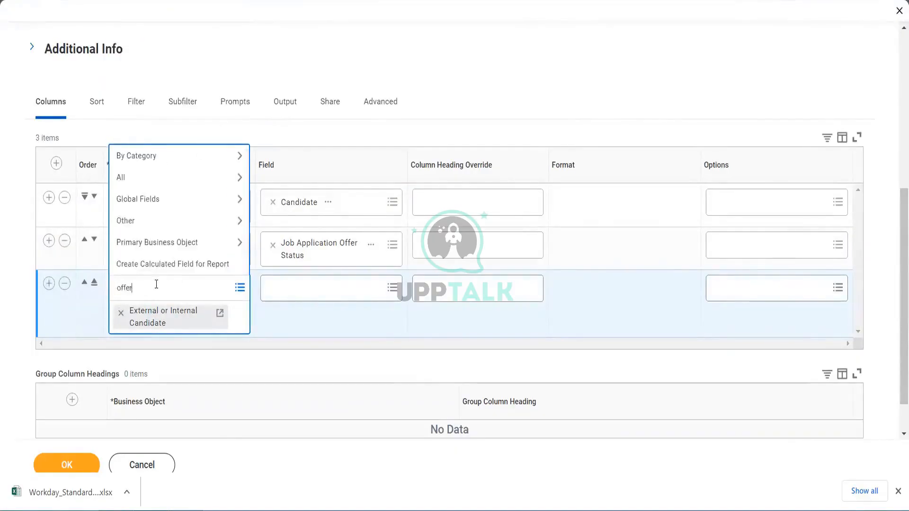
pyautogui.press('Return')
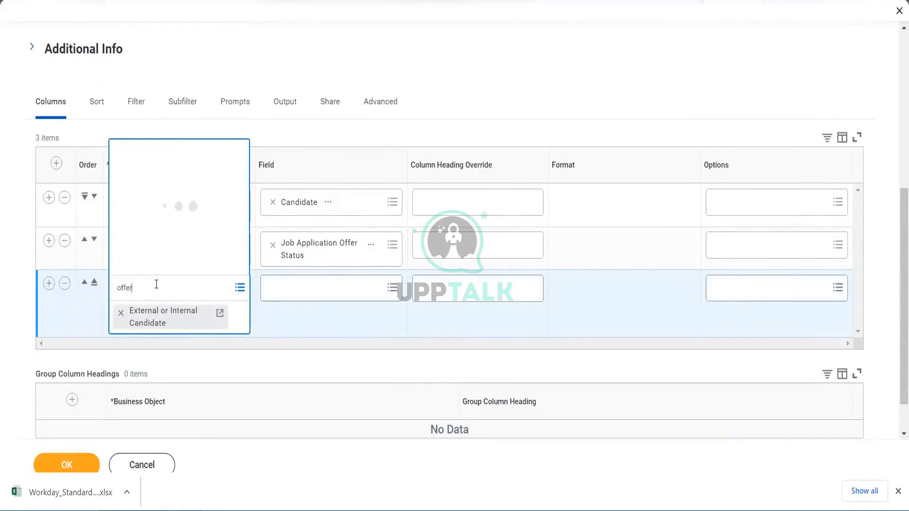
pyautogui.moveTo(192, 249)
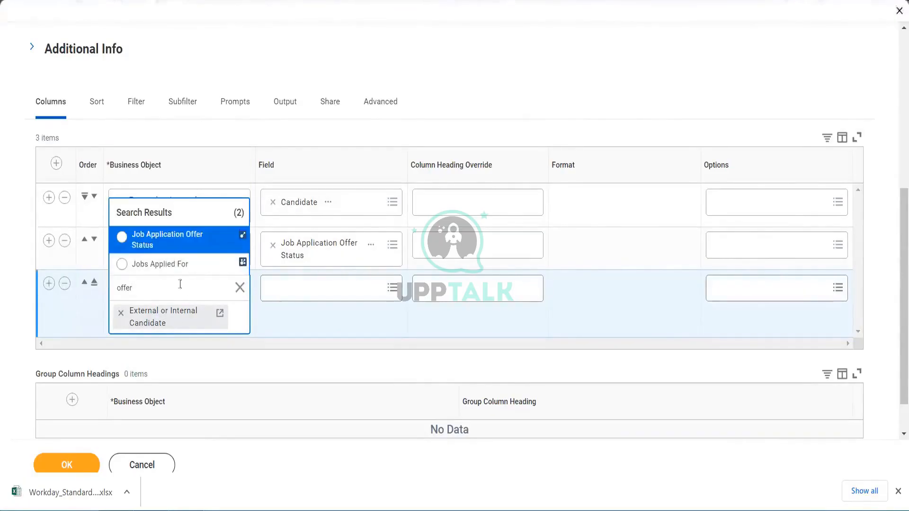
pyautogui.click(179, 243)
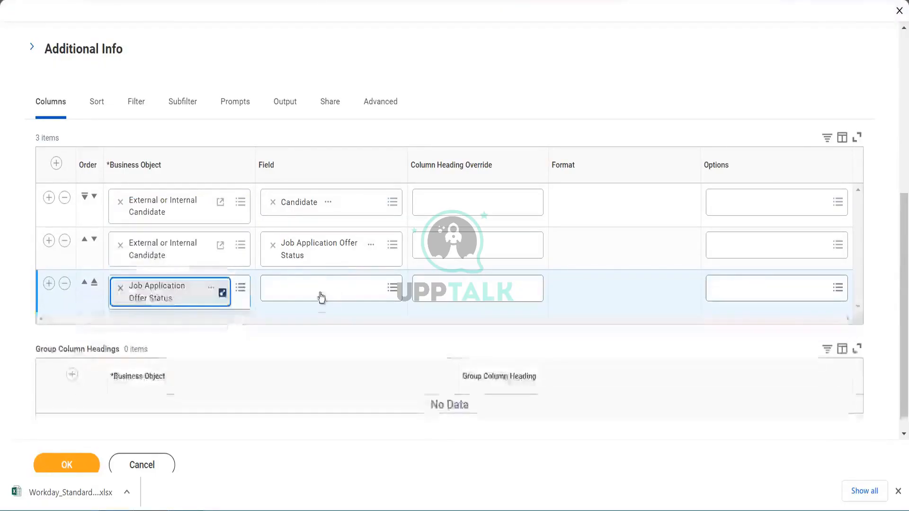
# - Set the third row's field to Offer Status
pyautogui.click(320, 292)
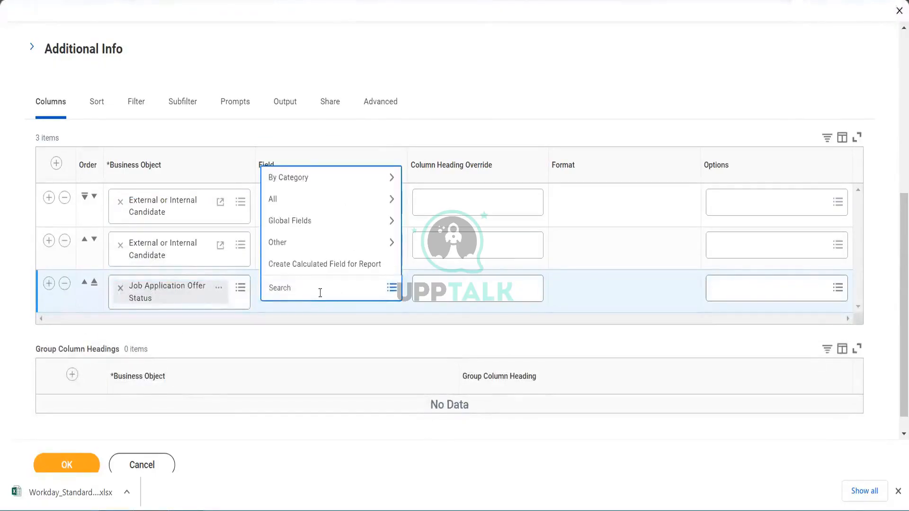
pyautogui.click(312, 201)
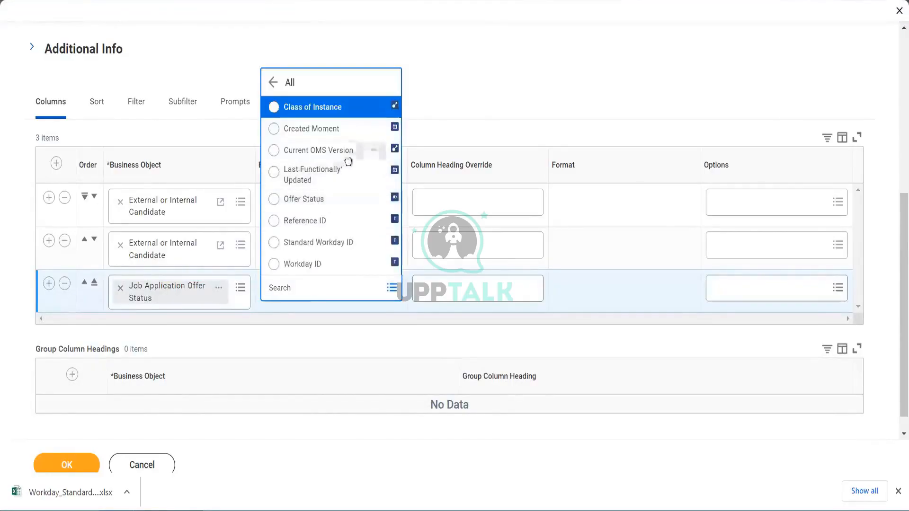
pyautogui.click(331, 201)
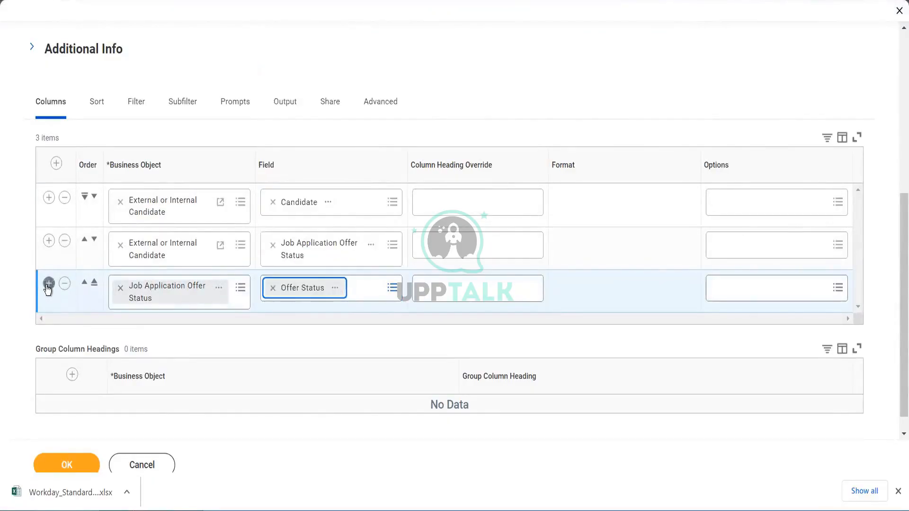
# - Add a fourth column row for Job Application Offer Status and set its field to Created Moment
pyautogui.click(48, 284)
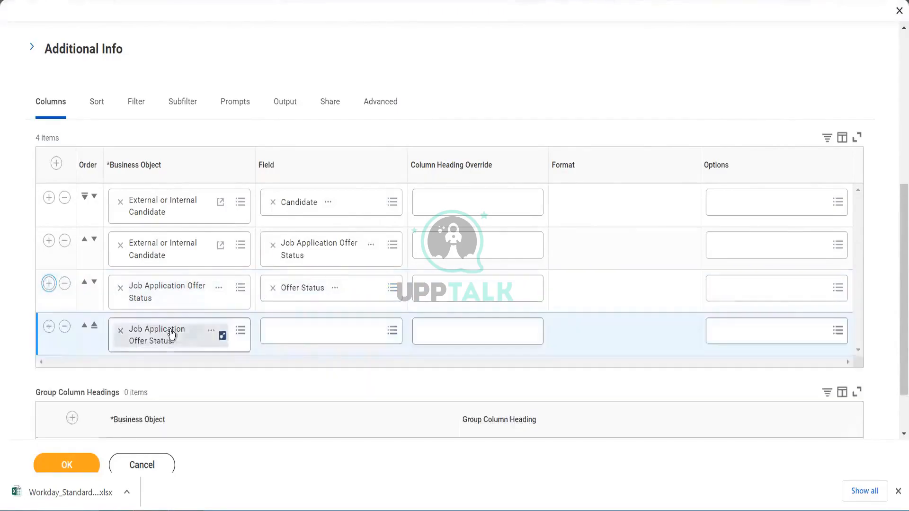
pyautogui.click(282, 333)
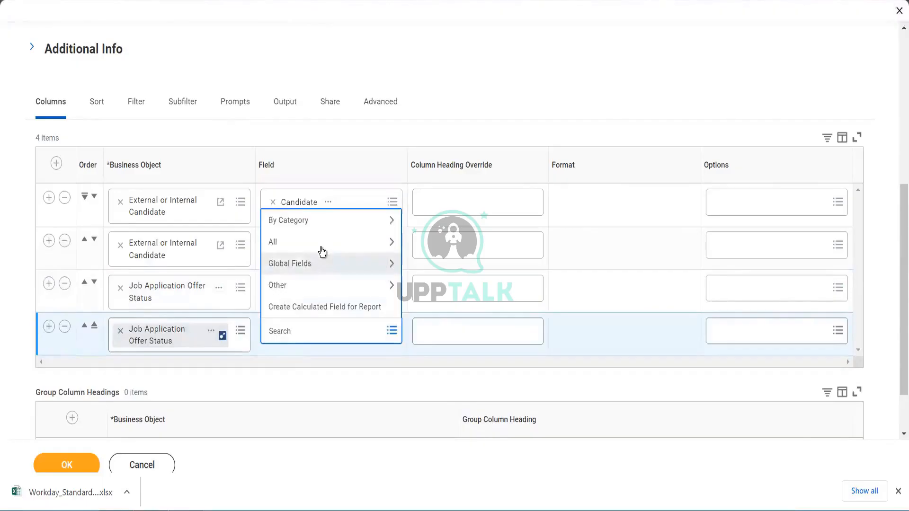
pyautogui.click(320, 247)
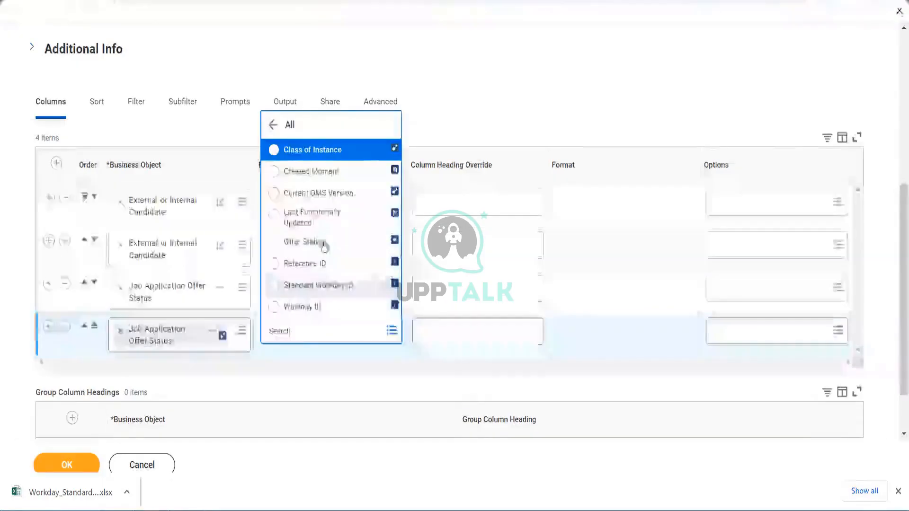
pyautogui.click(322, 176)
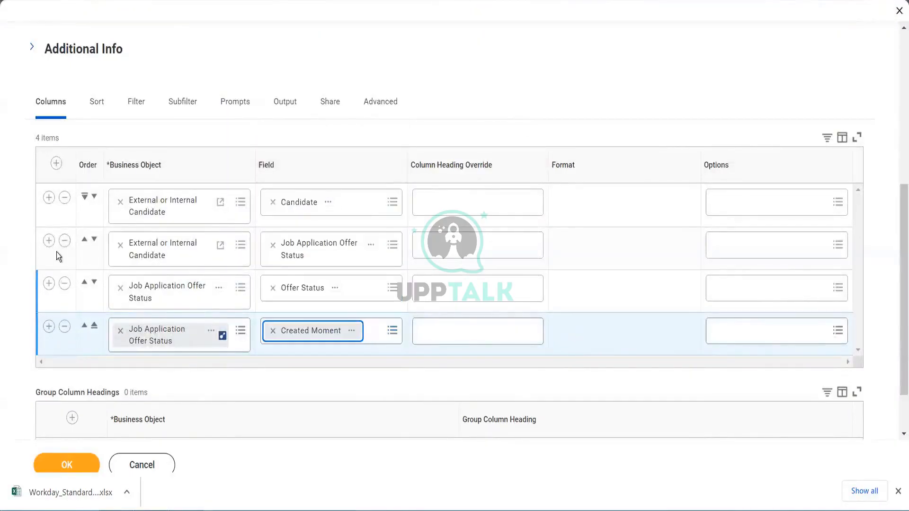
# - Insert a column row below the second and change its business object to Candidate
pyautogui.click(49, 241)
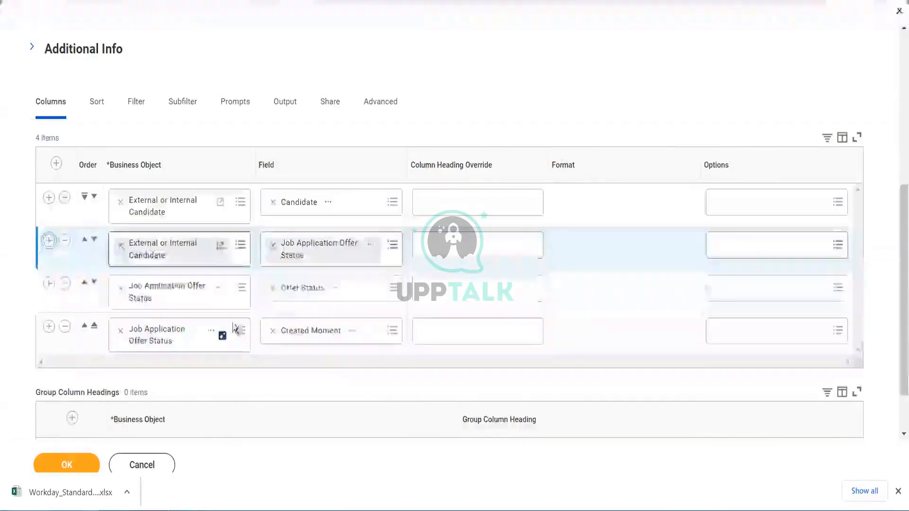
pyautogui.click(321, 298)
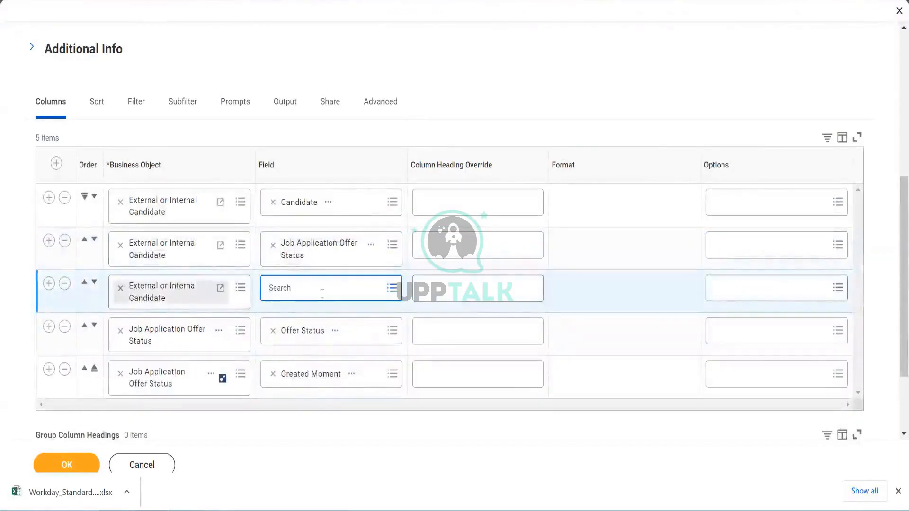
pyautogui.click(120, 288)
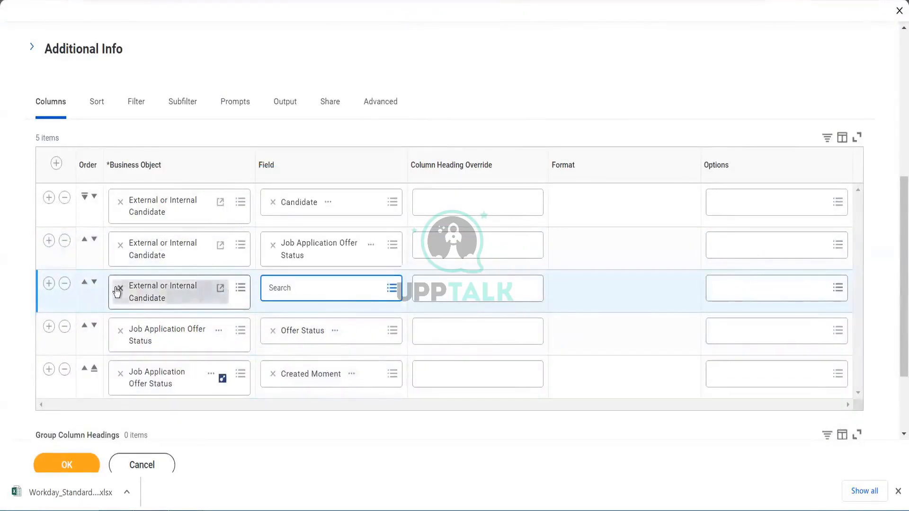
pyautogui.click(150, 293)
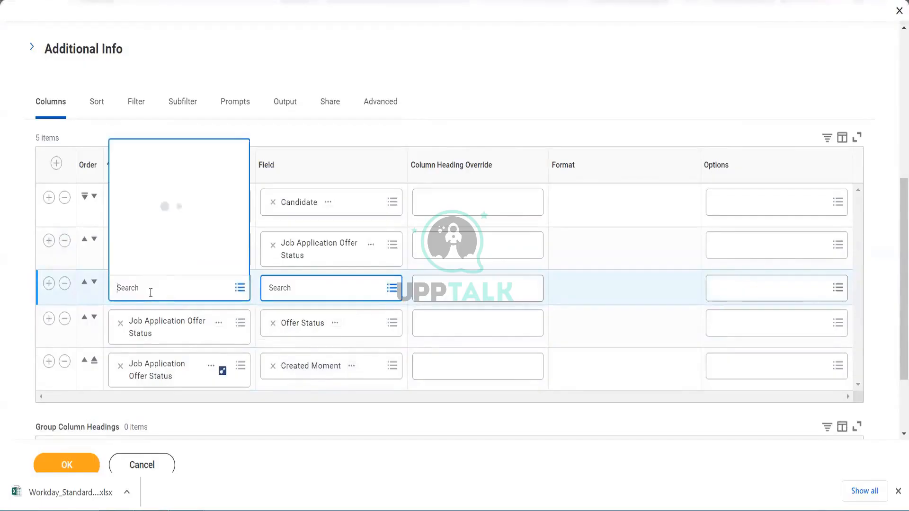
pyautogui.write('candid')
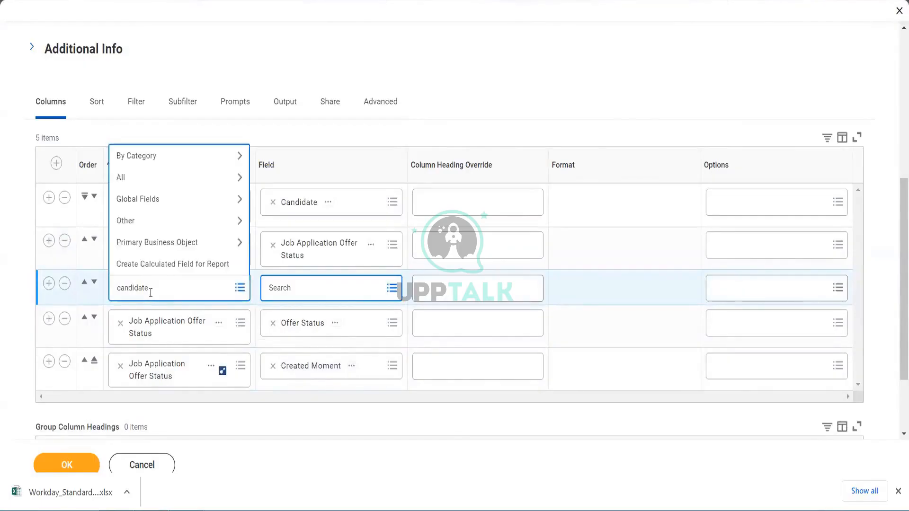
pyautogui.write('ate')
pyautogui.press('Return')
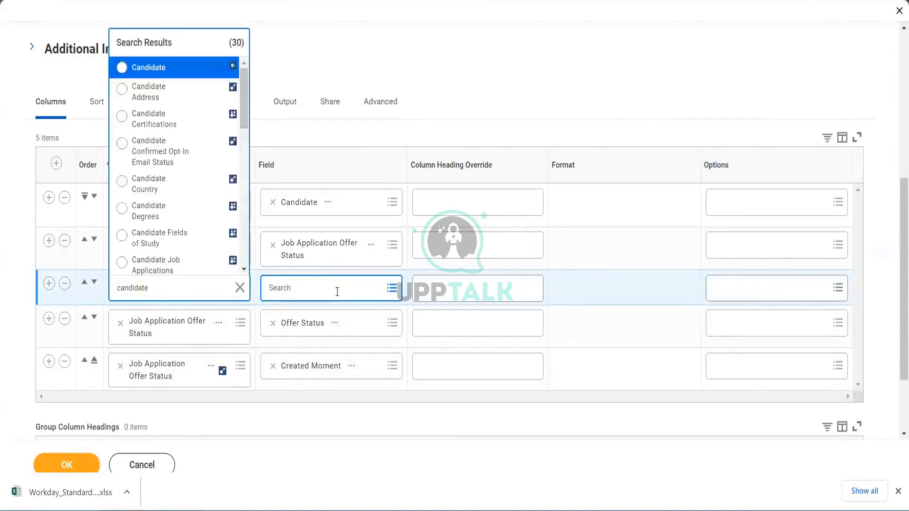
pyautogui.click(187, 69)
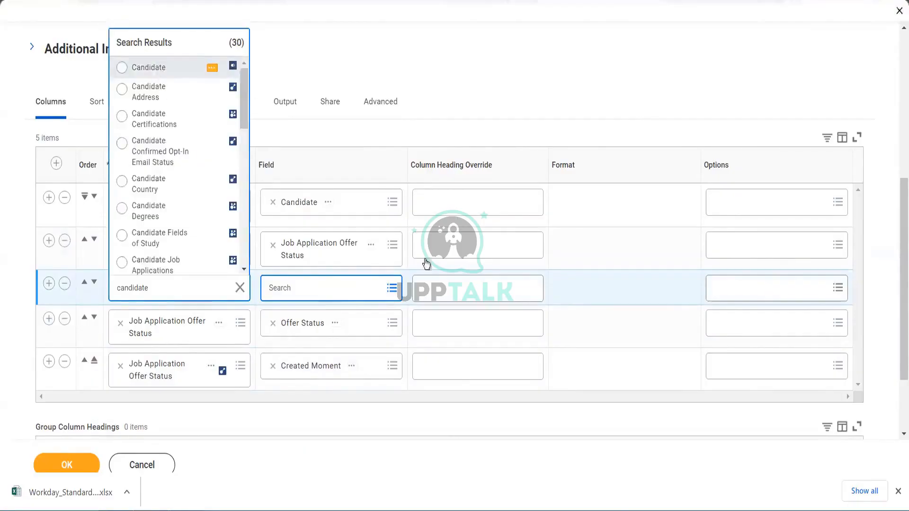
pyautogui.click(325, 293)
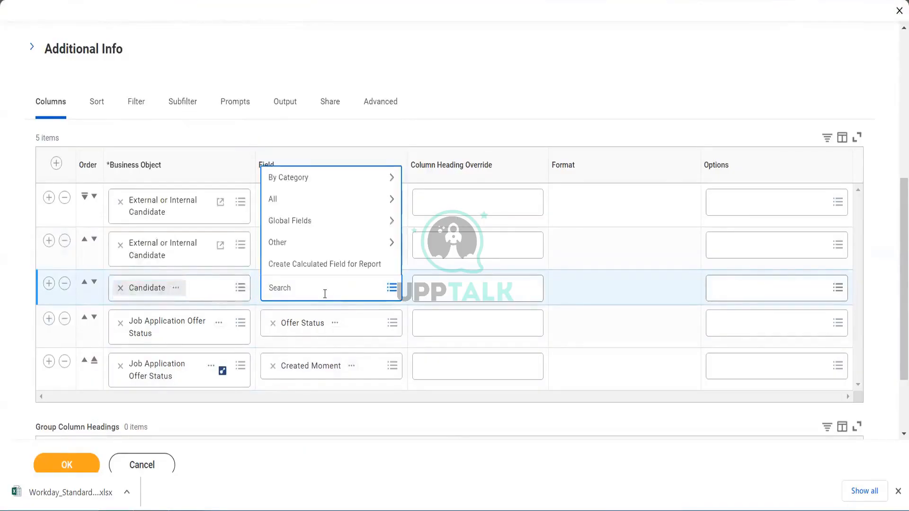
pyautogui.press('Return')
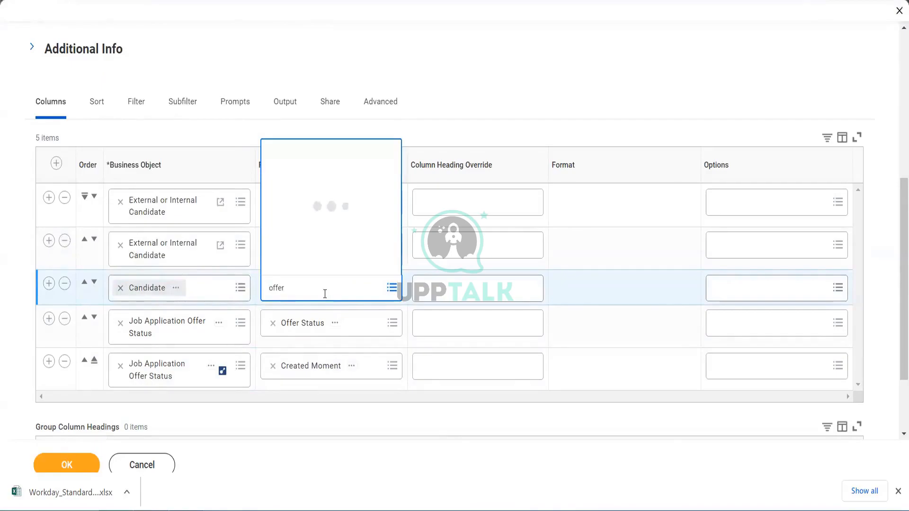
pyautogui.doubleClick(285, 288)
pyautogui.press('BackSpace')
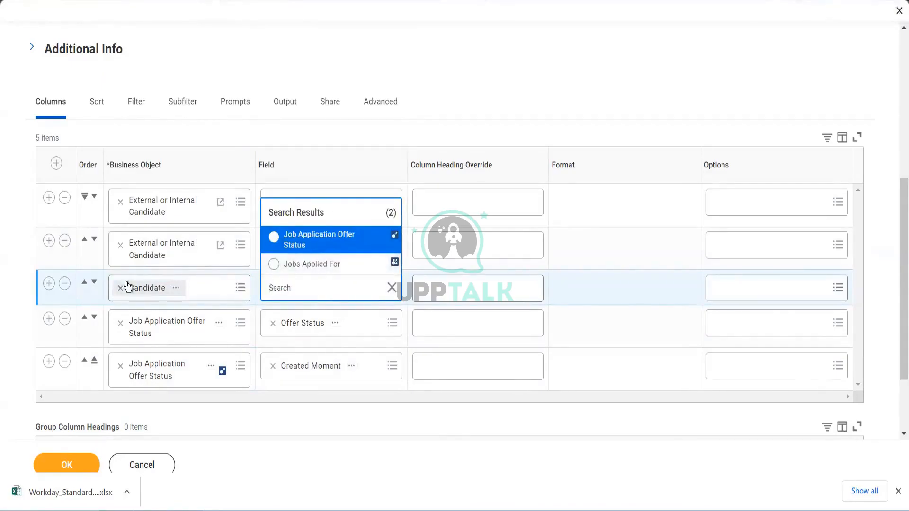
# - Confirm the report definition and run the report
pyautogui.click(65, 284)
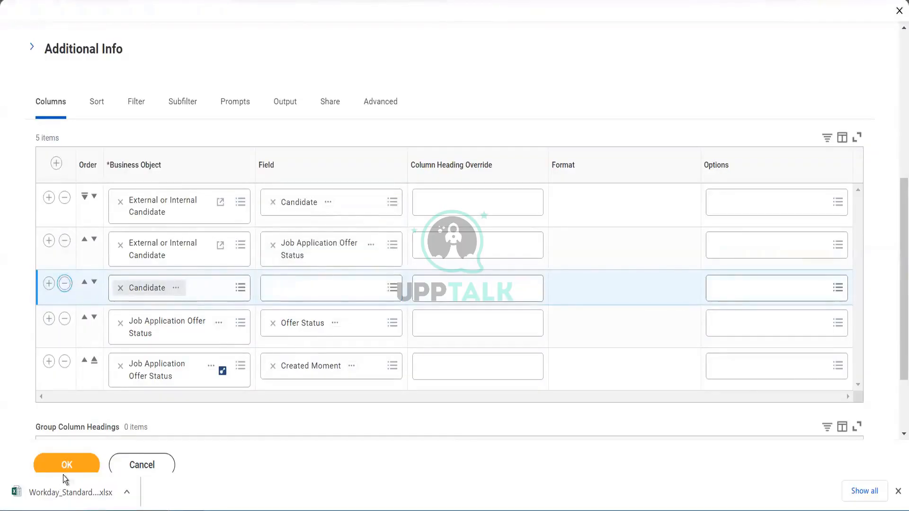
pyautogui.click(73, 465)
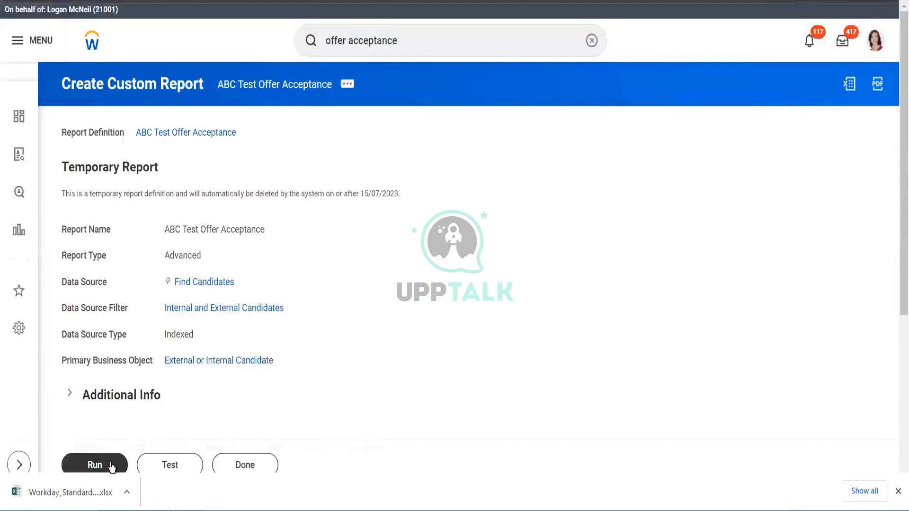
pyautogui.click(113, 463)
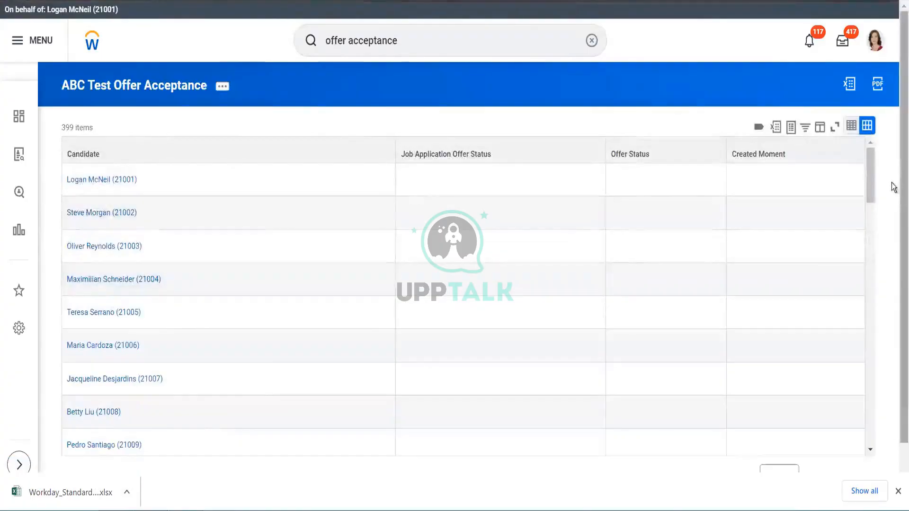
# - Inspect the filter value options for the Job Application Offer Status and Offer Status columns
pyautogui.click(549, 157)
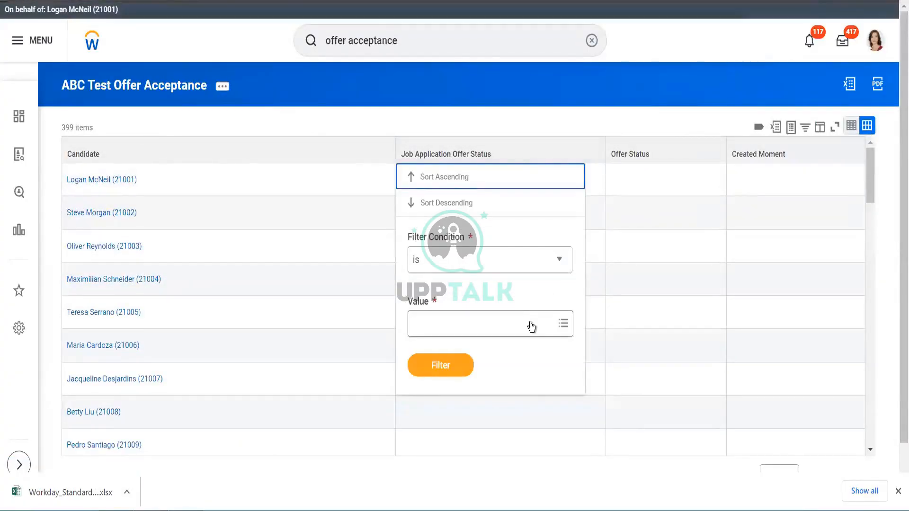
pyautogui.click(530, 323)
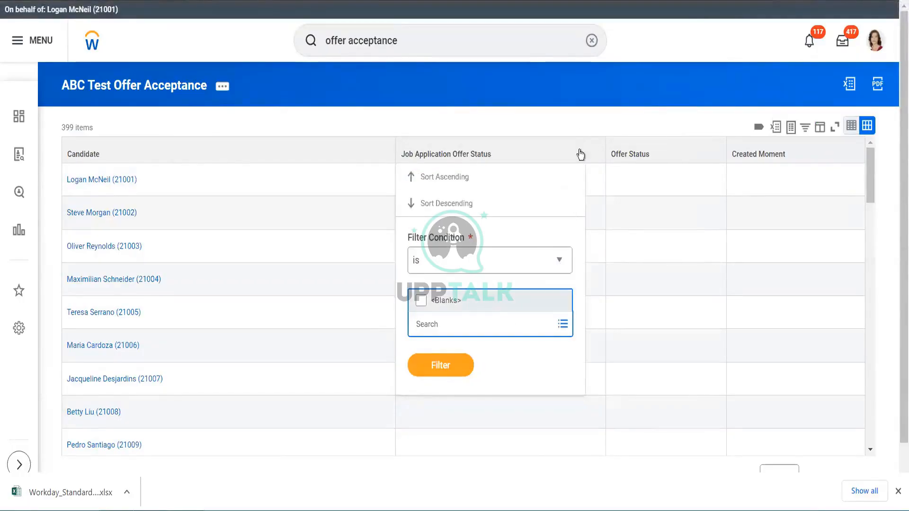
pyautogui.click(578, 126)
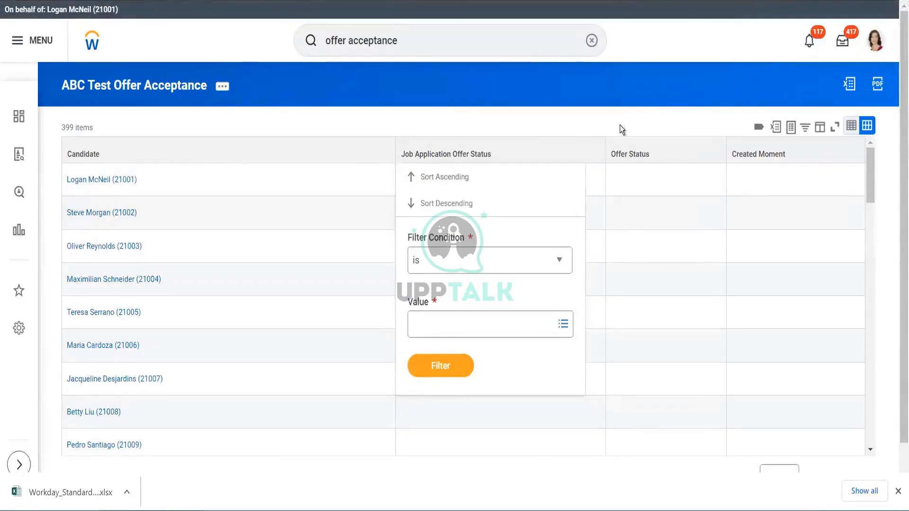
pyautogui.click(669, 154)
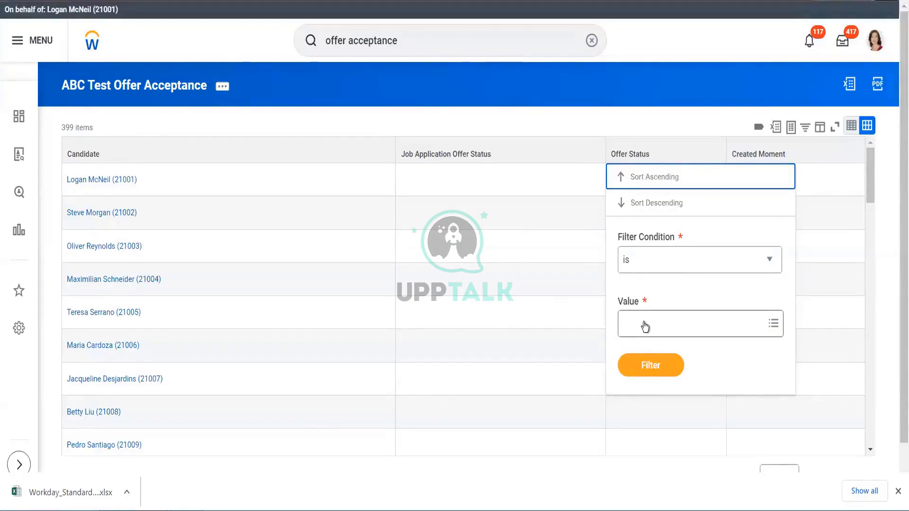
pyautogui.click(658, 332)
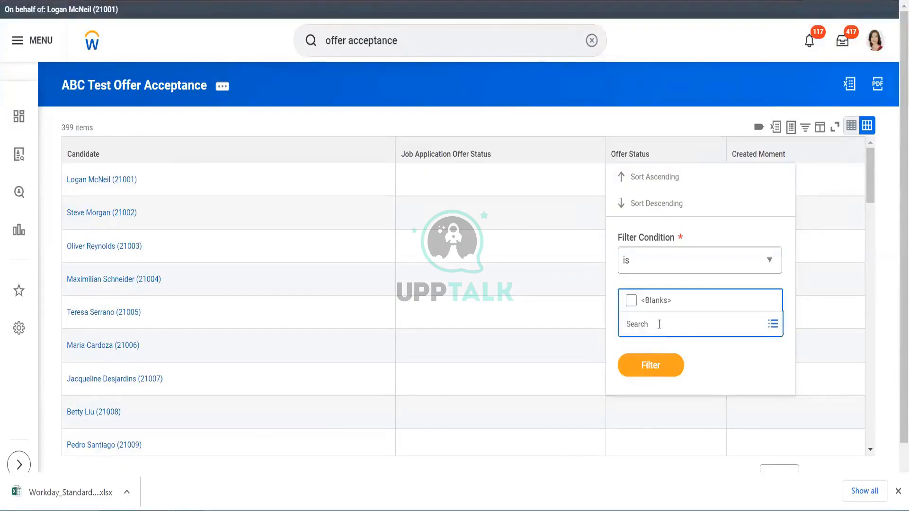
pyautogui.click(805, 160)
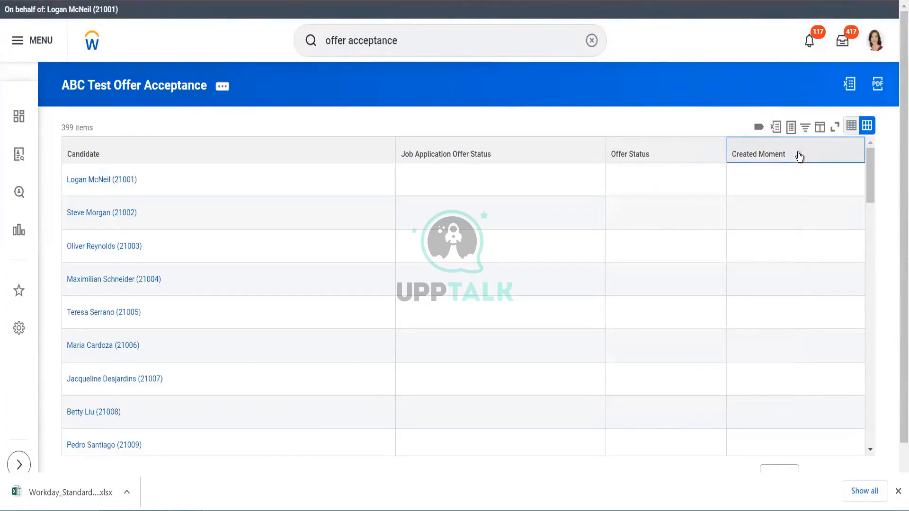
# - Filter the Created Moment column to is on or before 08/07/2023, then remove that filter
pyautogui.click(799, 157)
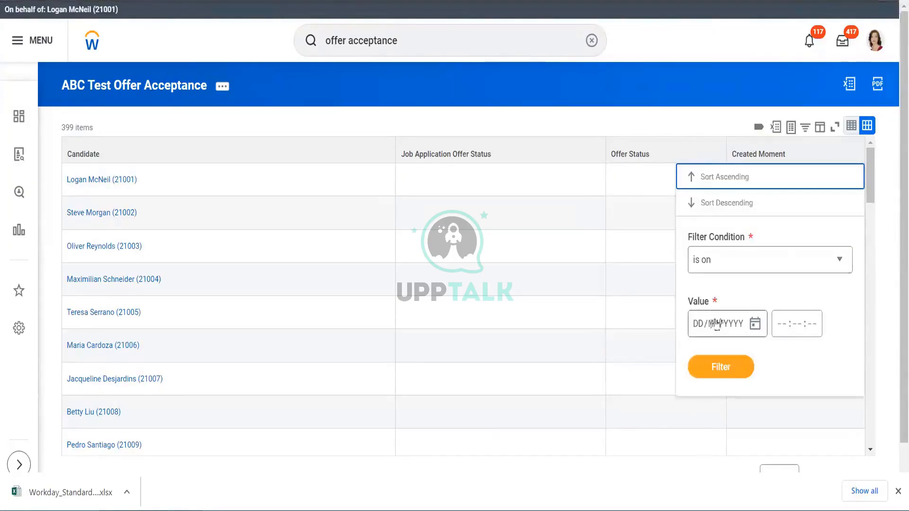
pyautogui.click(747, 265)
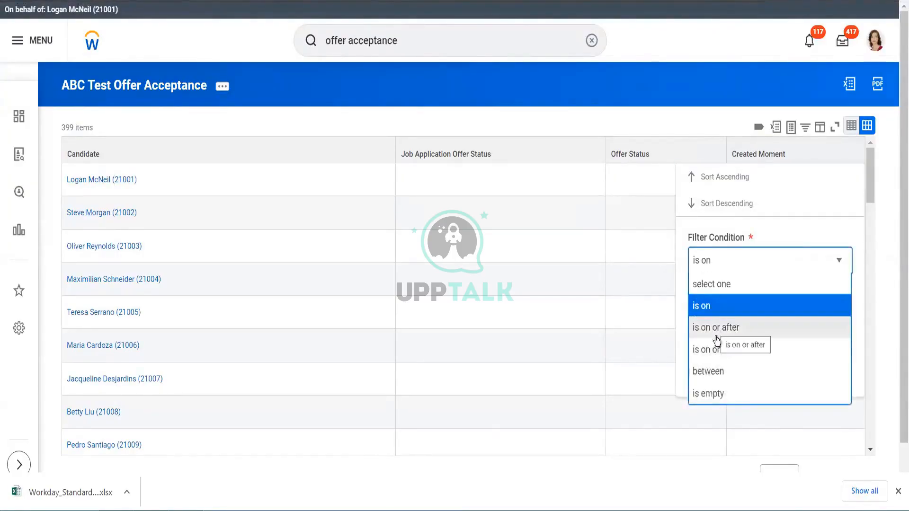
pyautogui.click(717, 350)
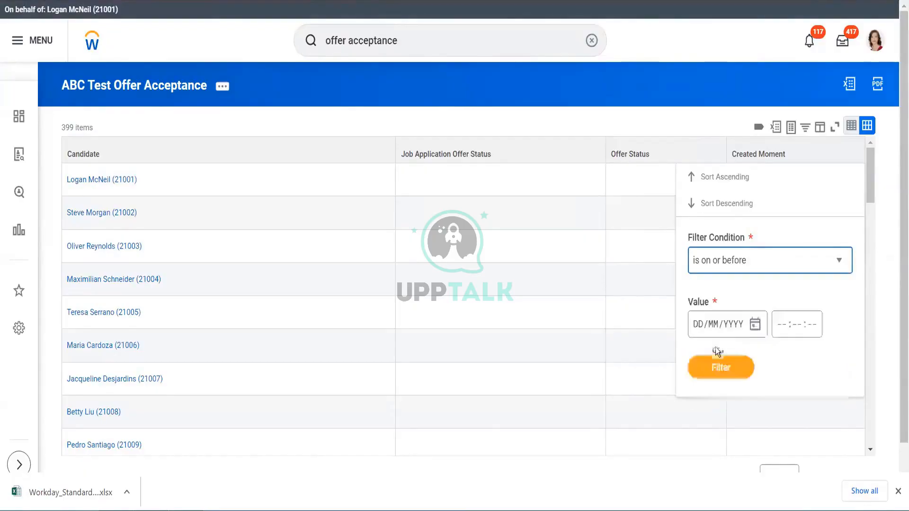
pyautogui.click(754, 325)
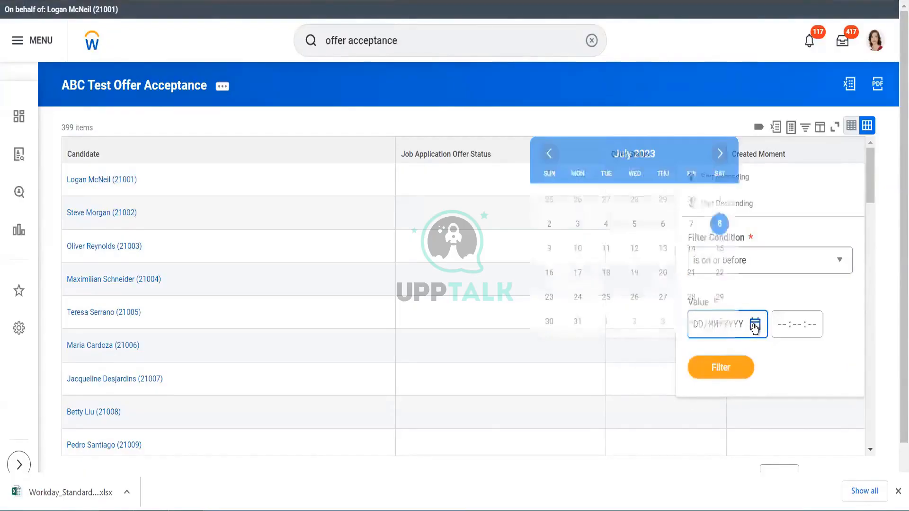
pyautogui.click(720, 225)
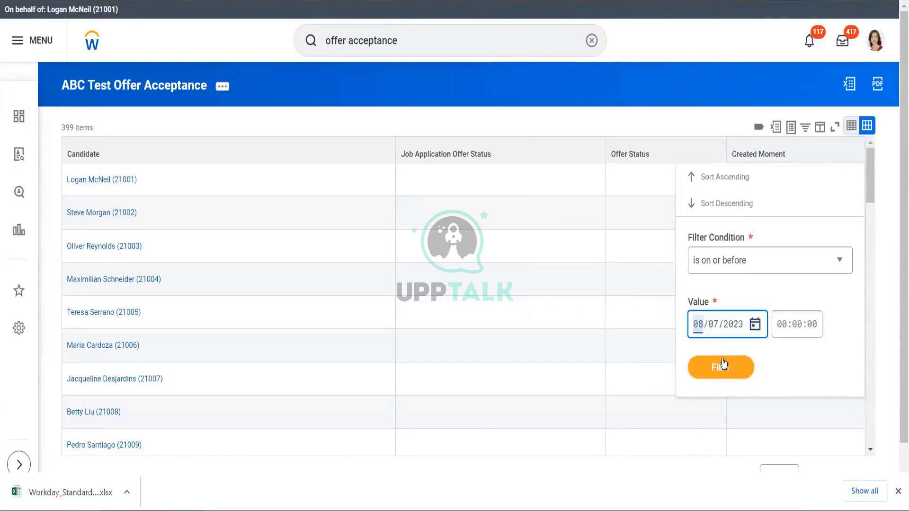
pyautogui.click(719, 374)
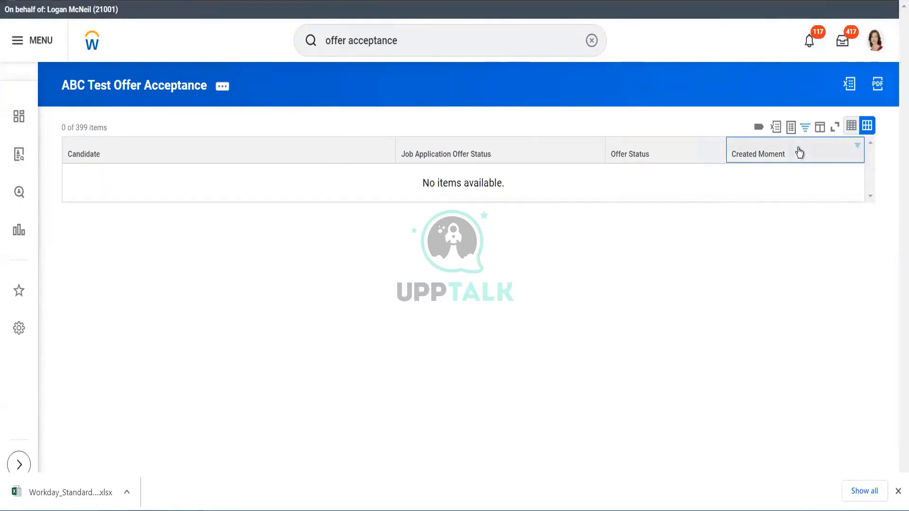
pyautogui.click(799, 152)
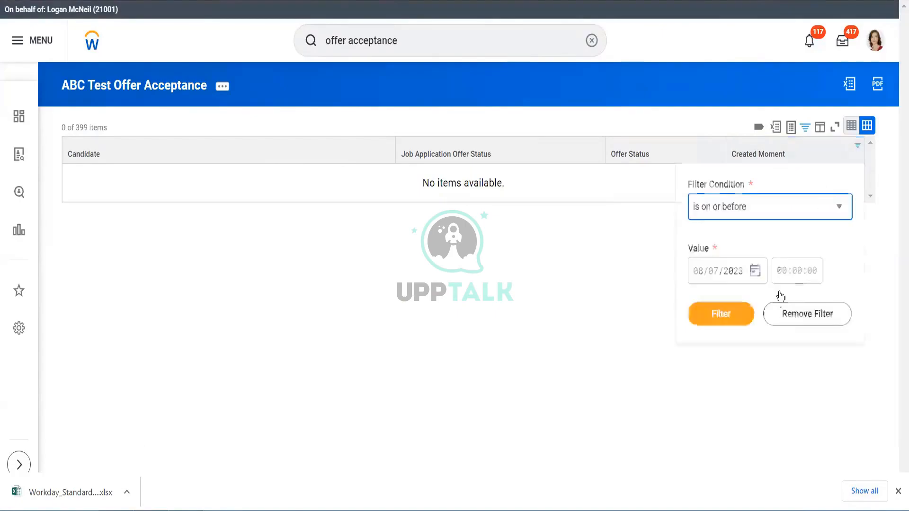
pyautogui.click(806, 315)
# - Scroll through the report results and search the Candidate column filter for a candidate's name
pyautogui.scroll(-1, 218, 207)
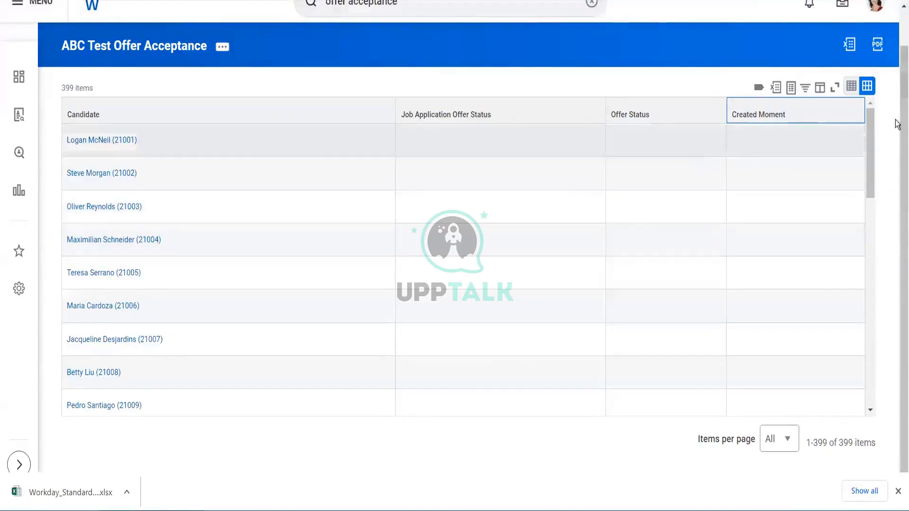
pyautogui.moveTo(873, 143); pyautogui.dragTo(872, 308)
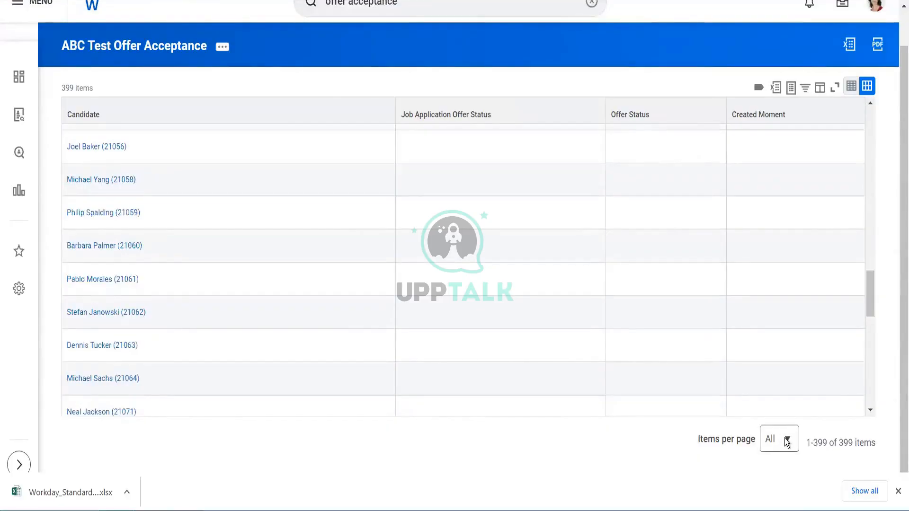
pyautogui.click(268, 124)
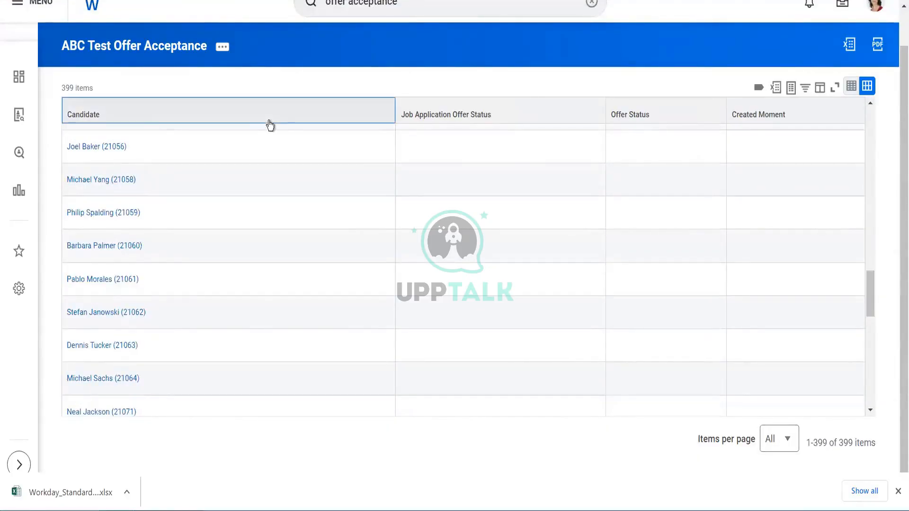
pyautogui.click(155, 290)
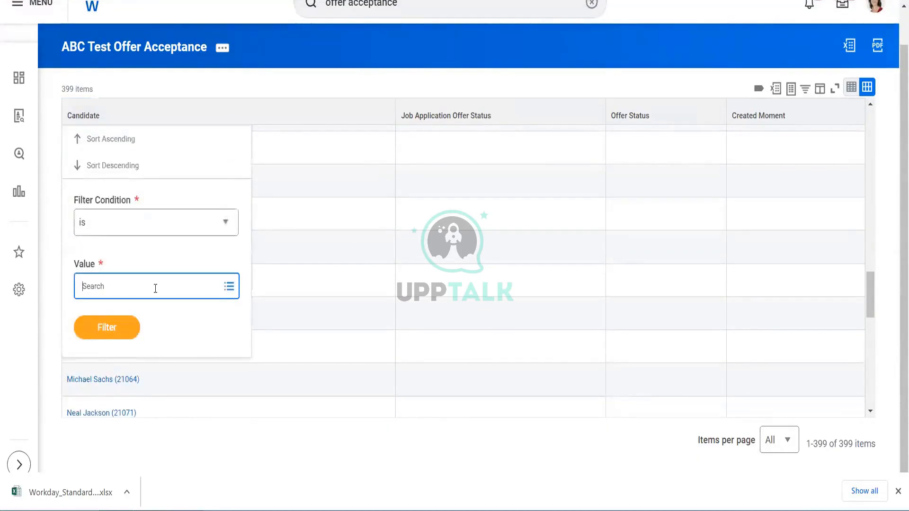
pyautogui.write('s')
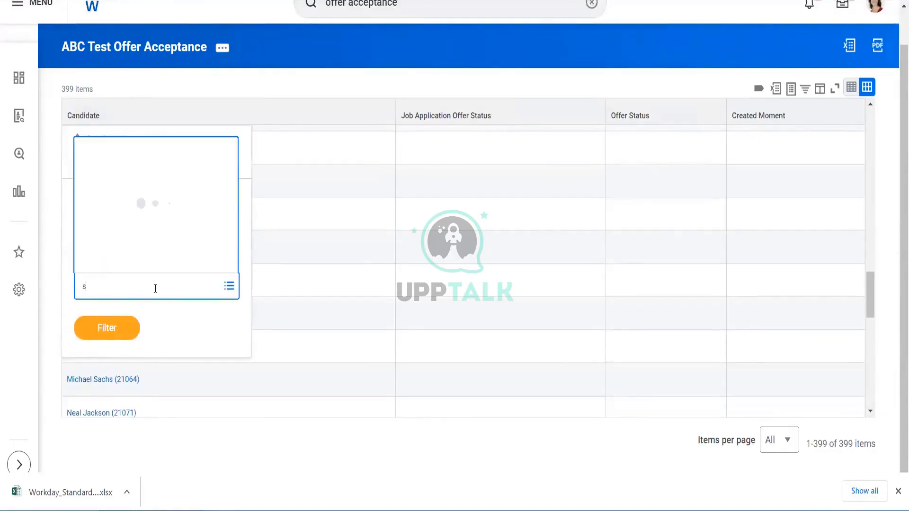
pyautogui.write('hilpa')
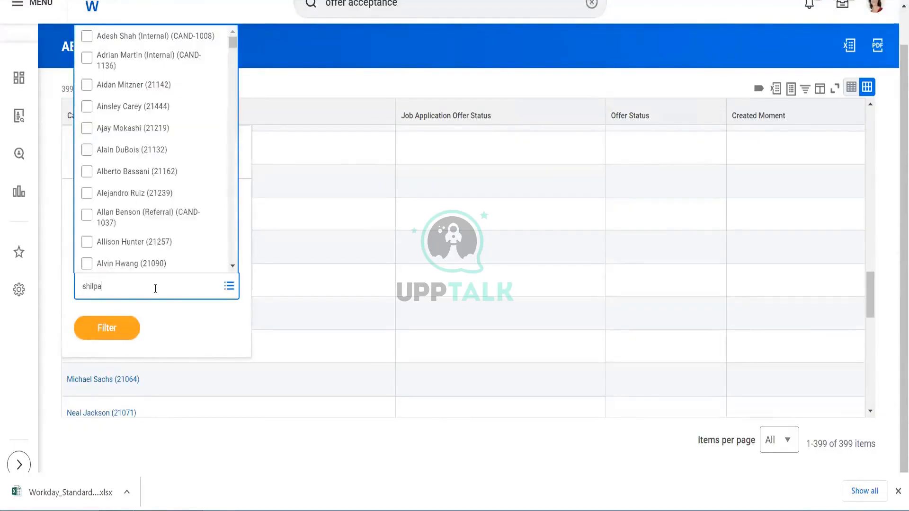
pyautogui.press('Return')
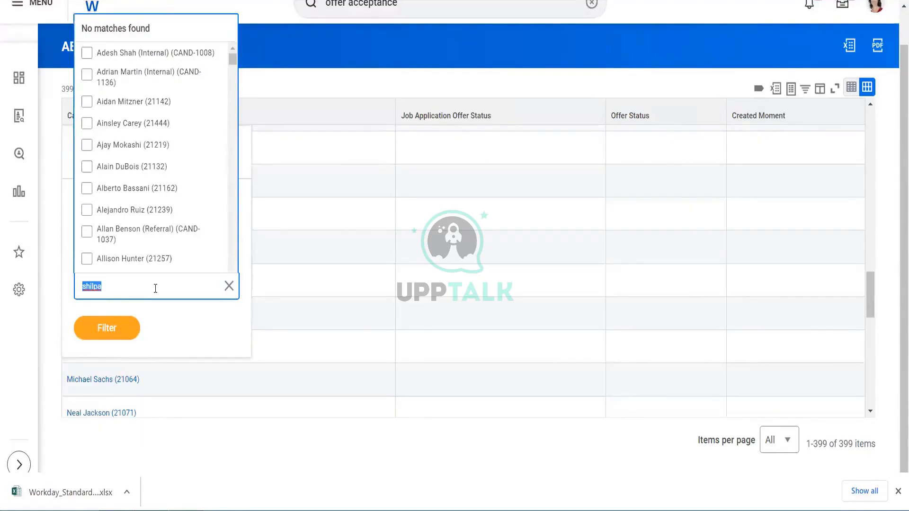
pyautogui.press('BackSpace')
pyautogui.click(350, 81)
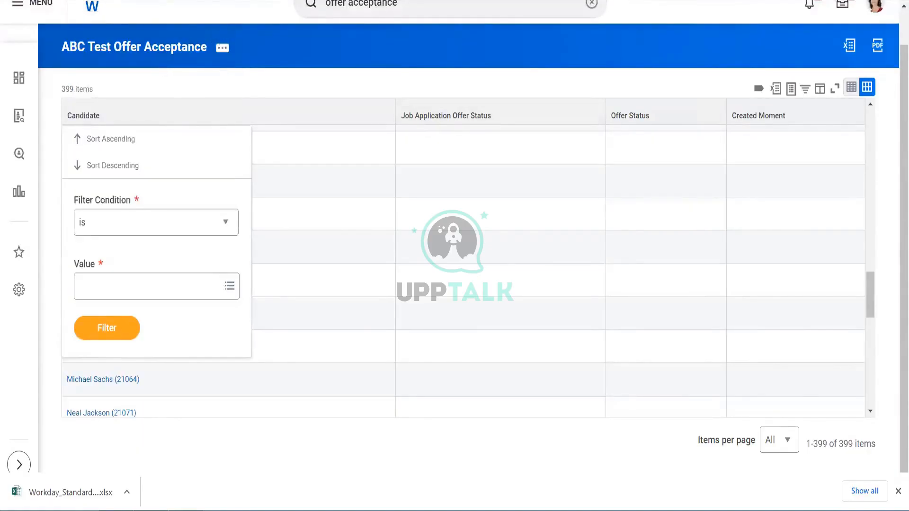
# - Edit the report and change its data source filter to Existing and Purged Candidates
pyautogui.click(150, 58)
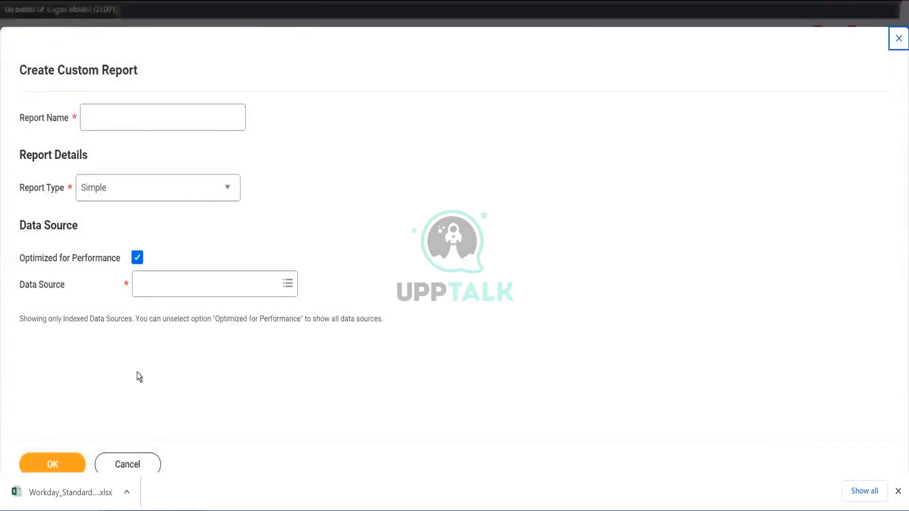
pyautogui.click(126, 464)
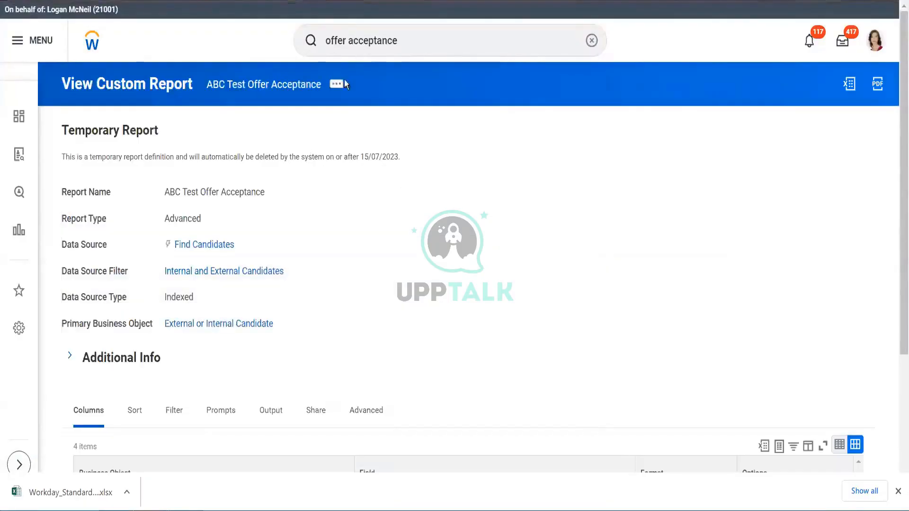
pyautogui.click(336, 86)
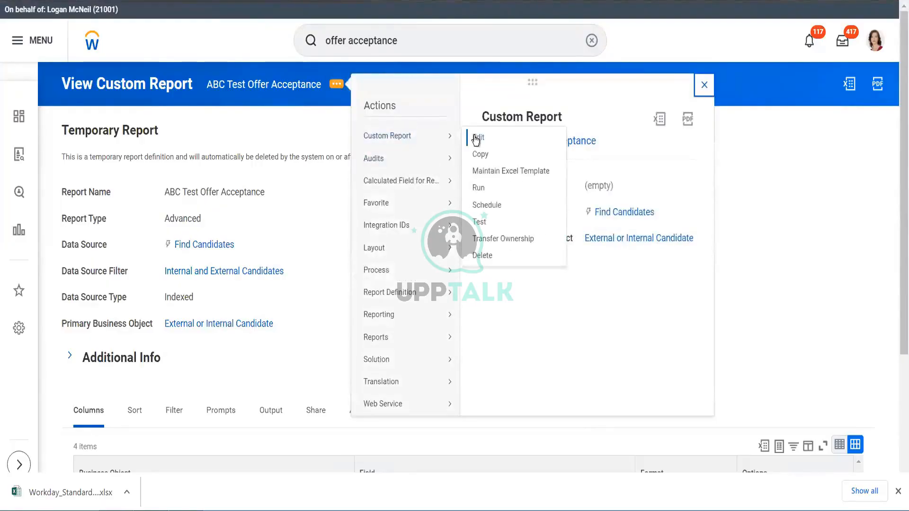
pyautogui.click(476, 138)
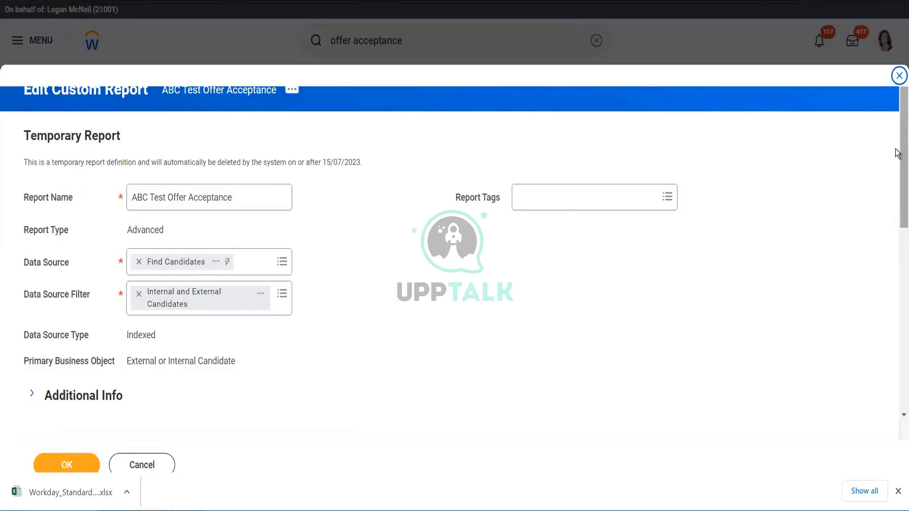
pyautogui.scroll(-5, 897, 180)
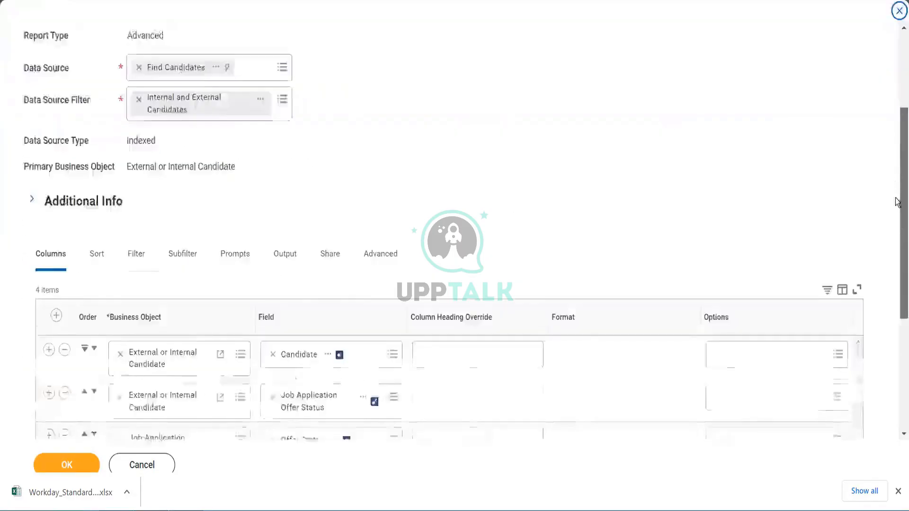
pyautogui.scroll(2, 896, 189)
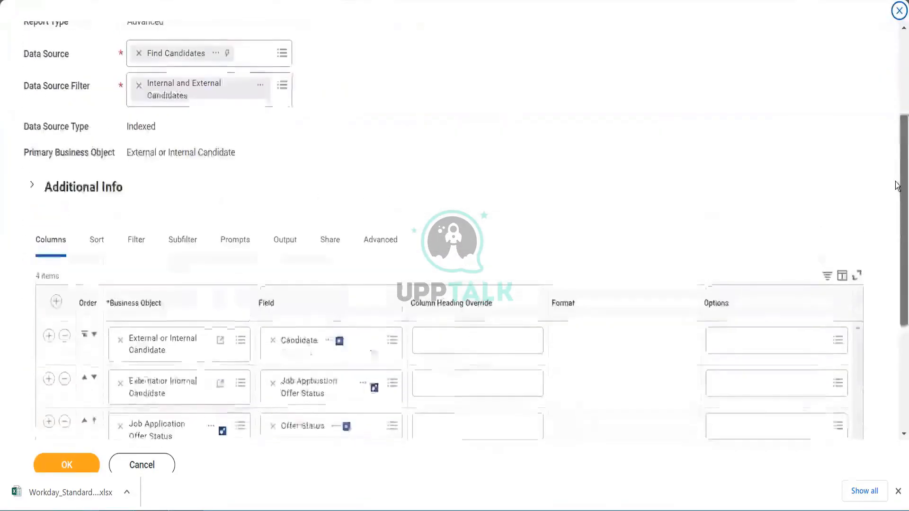
pyautogui.click(282, 90)
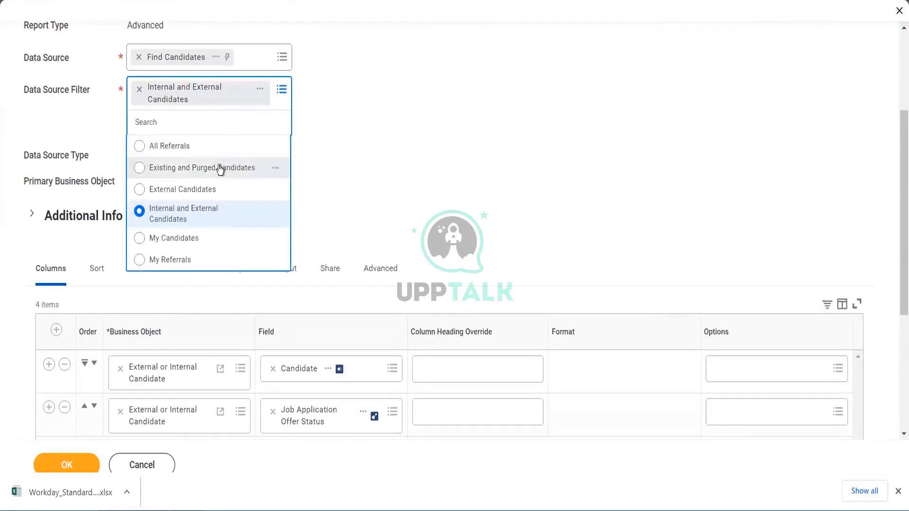
pyautogui.click(276, 169)
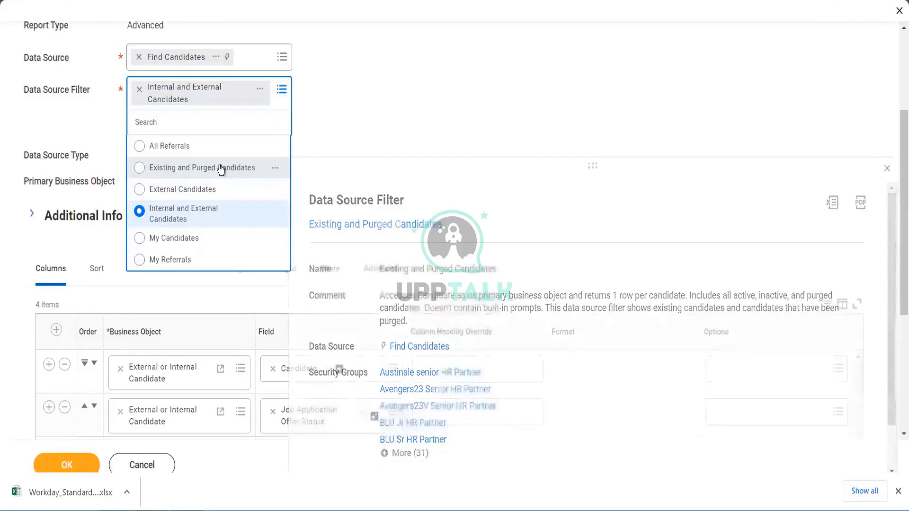
pyautogui.click(221, 168)
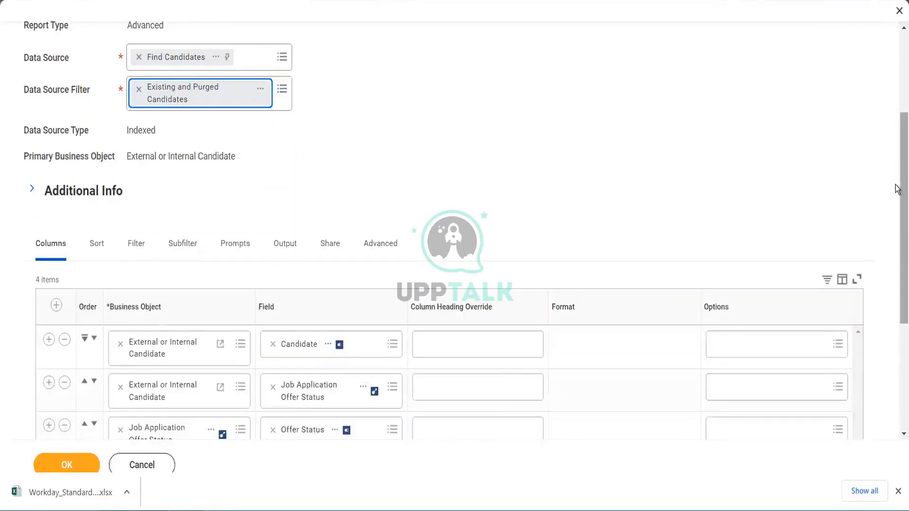
# - Save the report changes and run the report again
pyautogui.moveTo(900, 184); pyautogui.dragTo(901, 230)
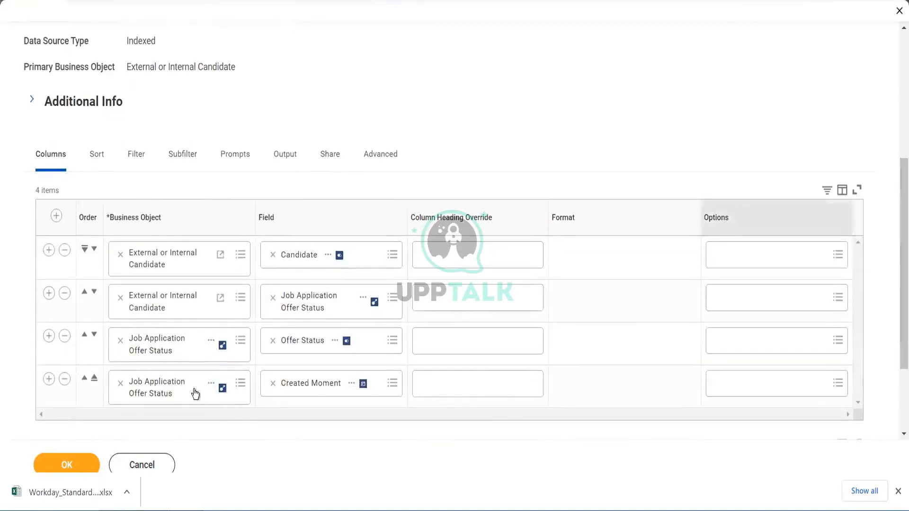
pyautogui.click(64, 465)
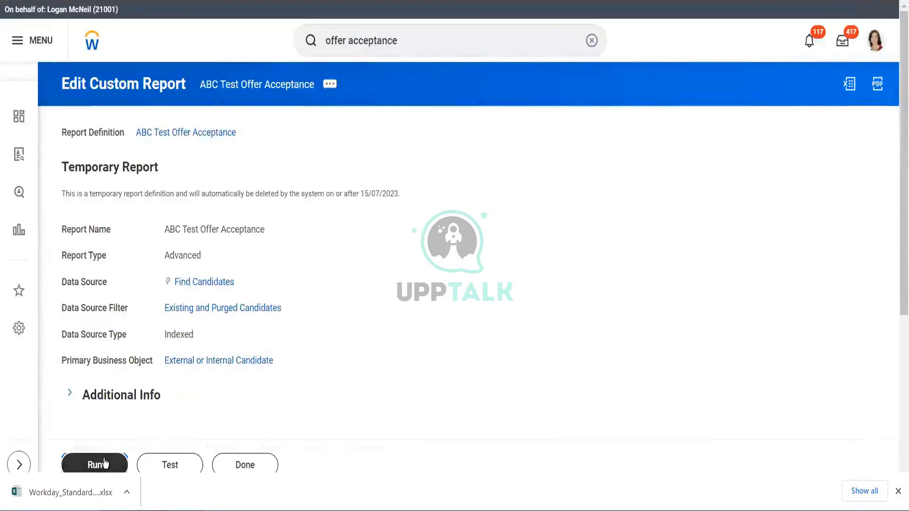
pyautogui.click(104, 463)
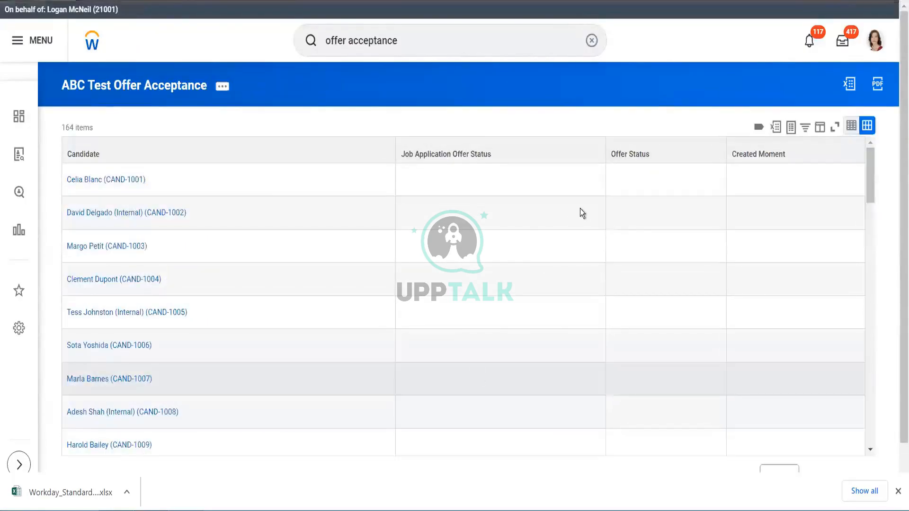
# - Open the filter options of the Job Application Offer Status, Offer Status and Created Moment columns without applying any filter
pyautogui.click(513, 154)
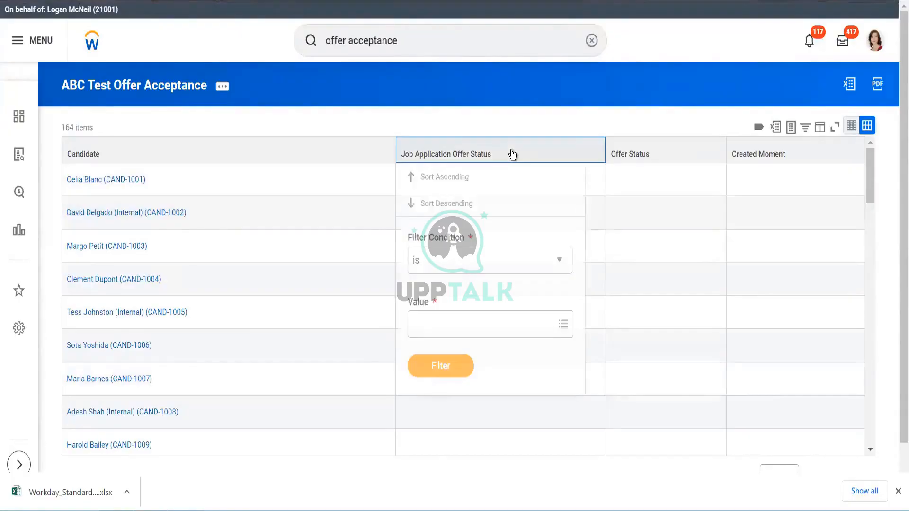
pyautogui.click(526, 324)
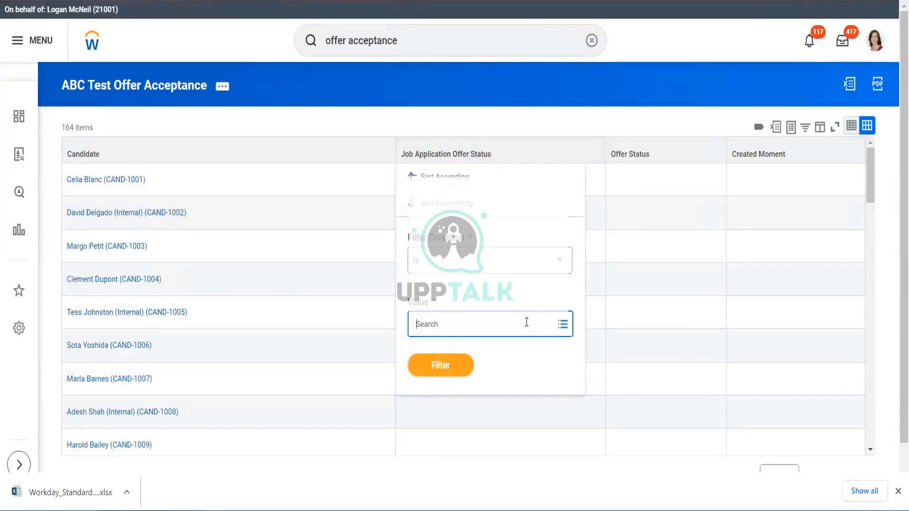
pyautogui.click(682, 152)
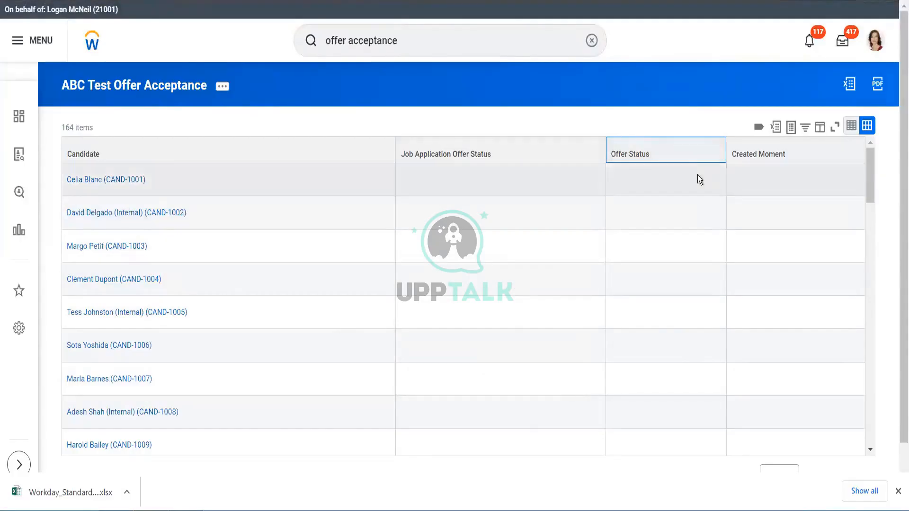
pyautogui.click(691, 160)
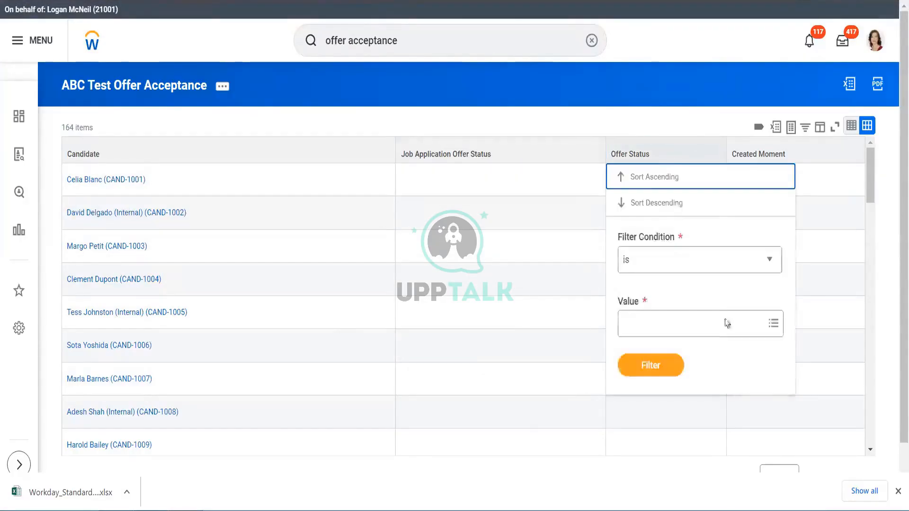
pyautogui.click(715, 325)
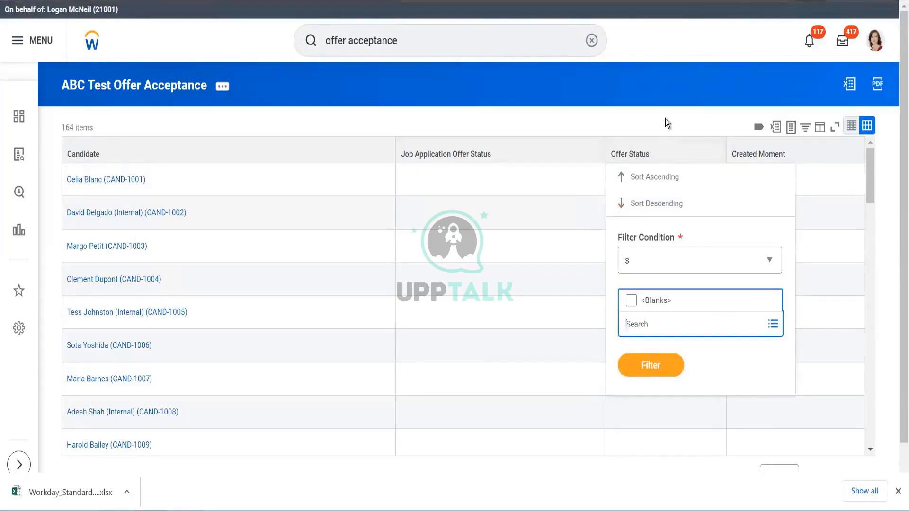
pyautogui.click(813, 154)
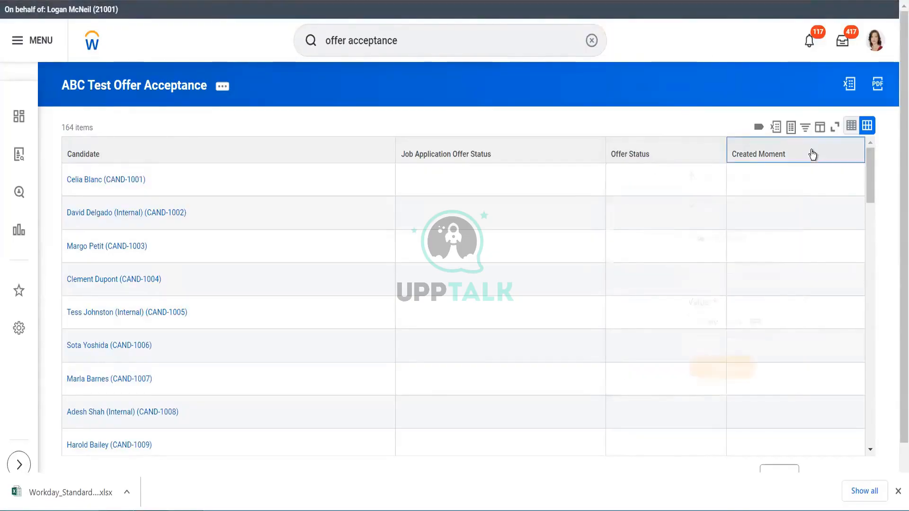
pyautogui.click(416, 116)
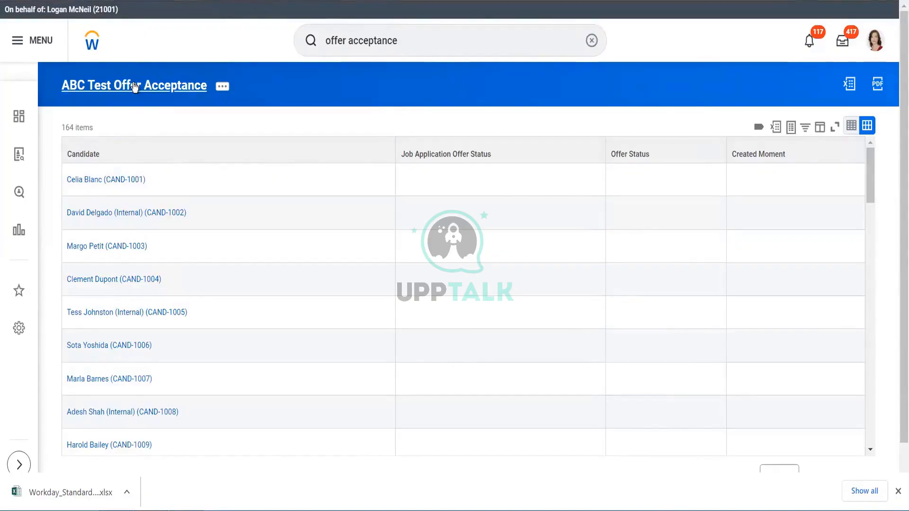
# - Open the ABC Test Offer Acceptance report definition, review its columns, and open the custom report for editing
pyautogui.click(135, 86)
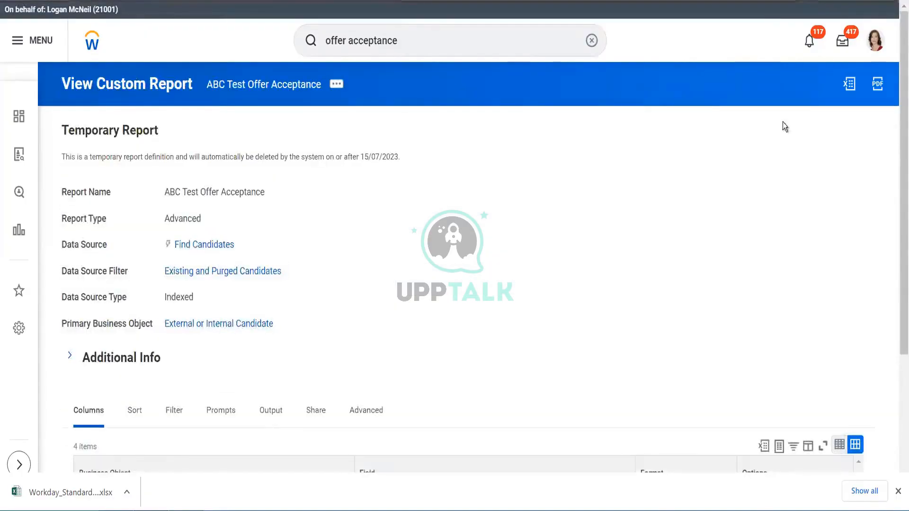
pyautogui.scroll(-4, 898, 160)
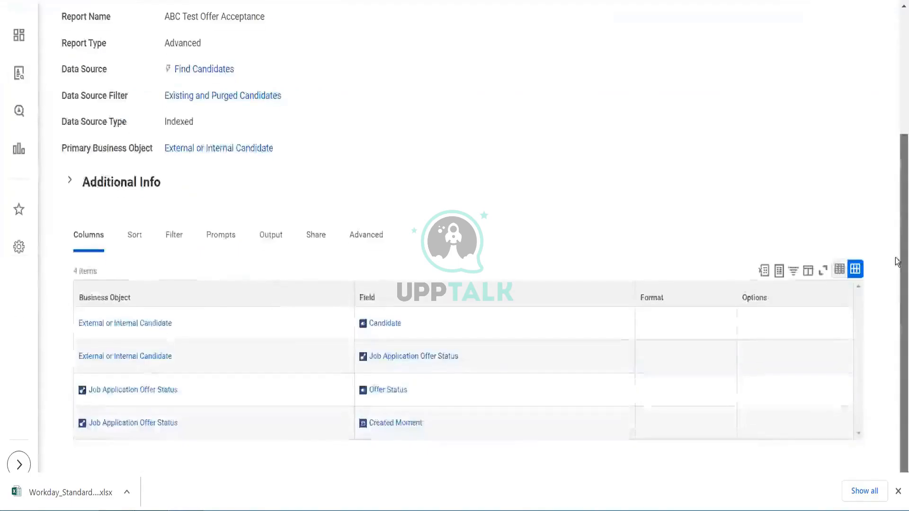
pyautogui.scroll(4, 881, 178)
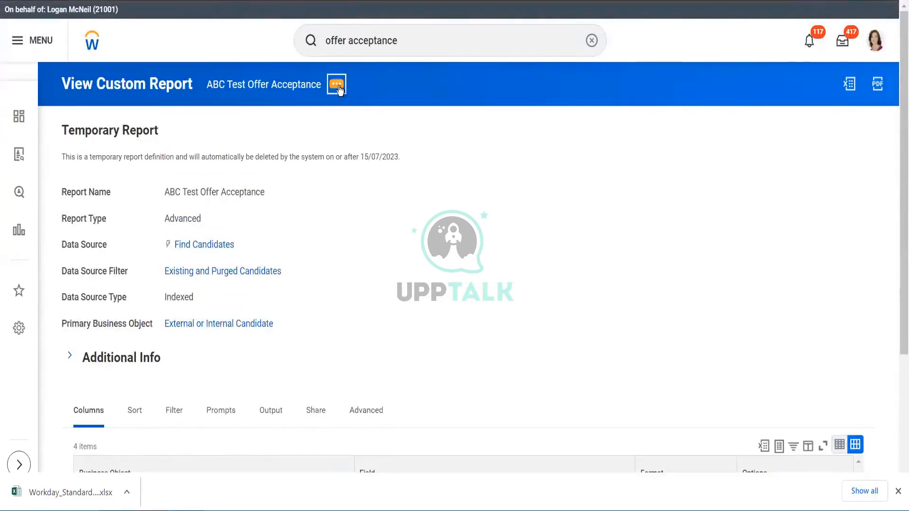
pyautogui.click(339, 90)
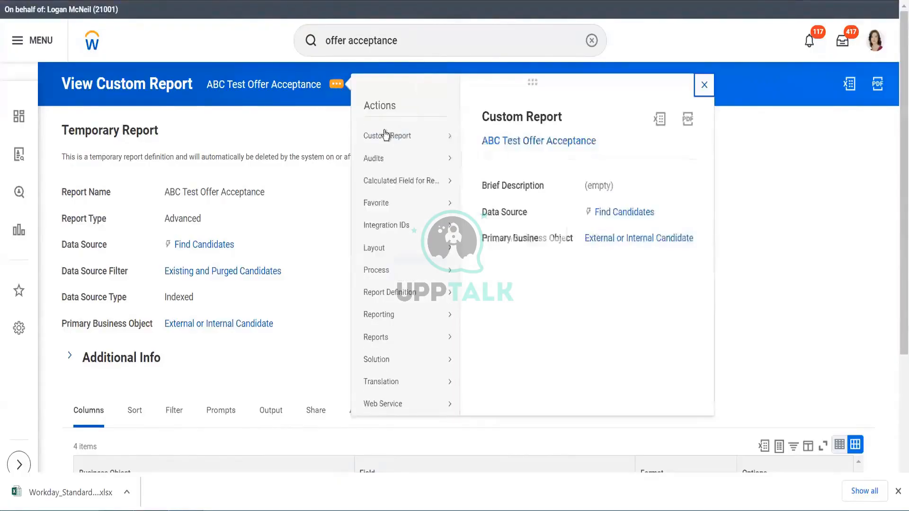
pyautogui.moveTo(386, 136)
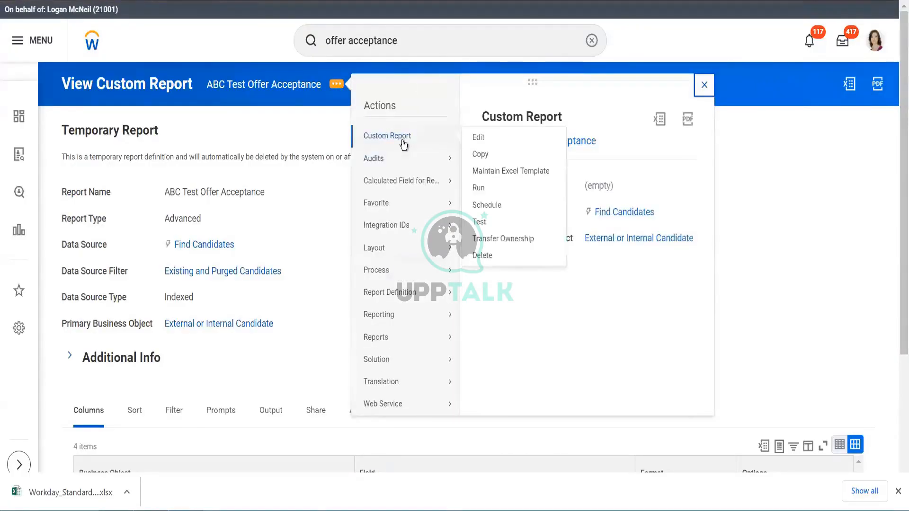
pyautogui.click(479, 137)
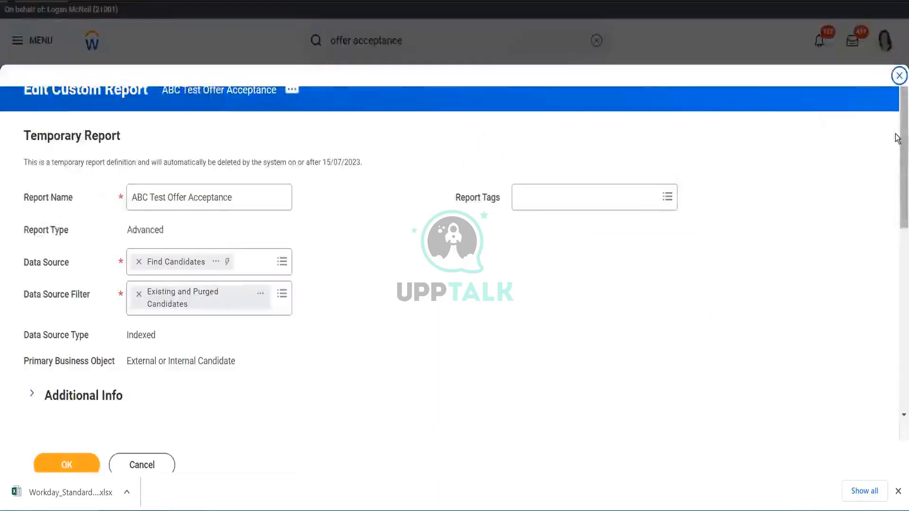
pyautogui.moveTo(897, 138); pyautogui.dragTo(897, 222)
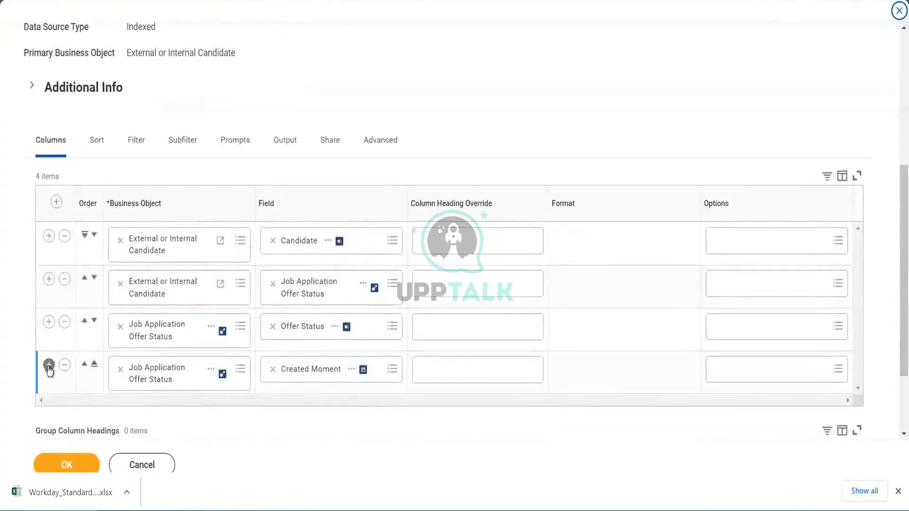
# - Insert a new column row after the Created Moment column in the report's column list
pyautogui.click(48, 365)
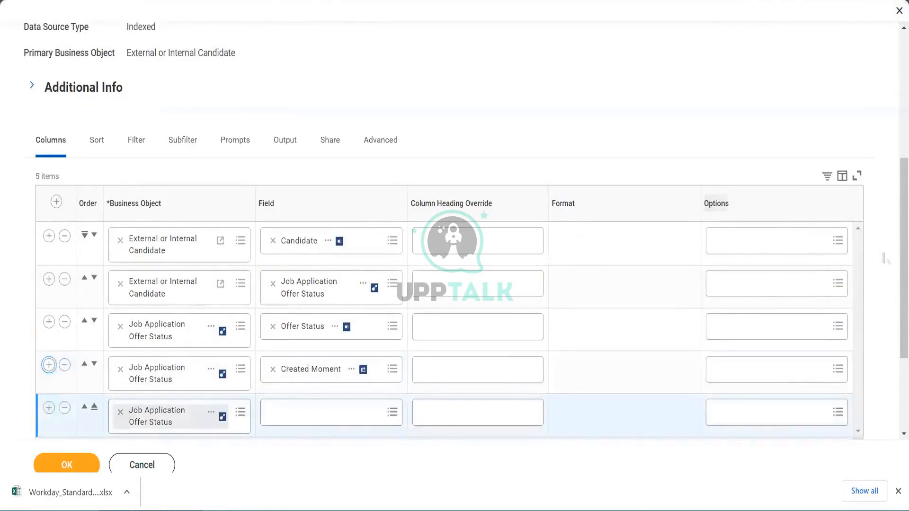
pyautogui.moveTo(897, 260); pyautogui.dragTo(897, 294)
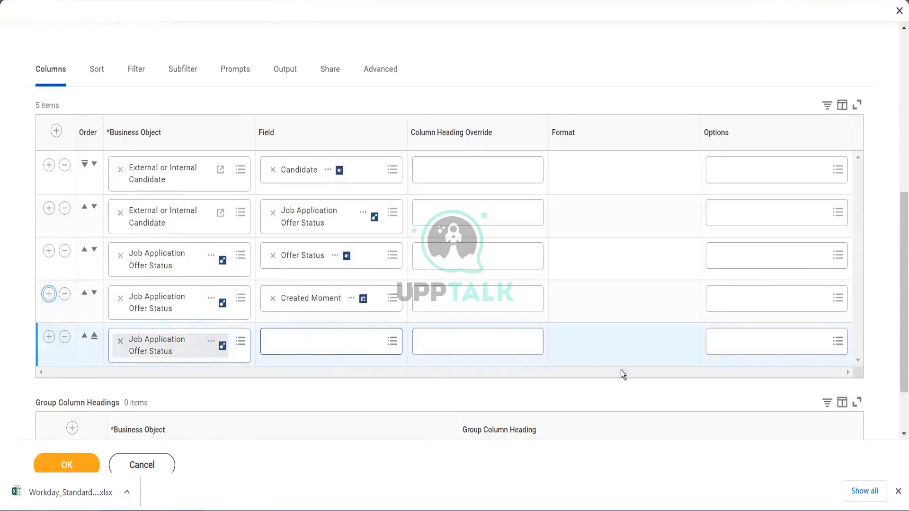
pyautogui.moveTo(896, 286); pyautogui.dragTo(886, 138)
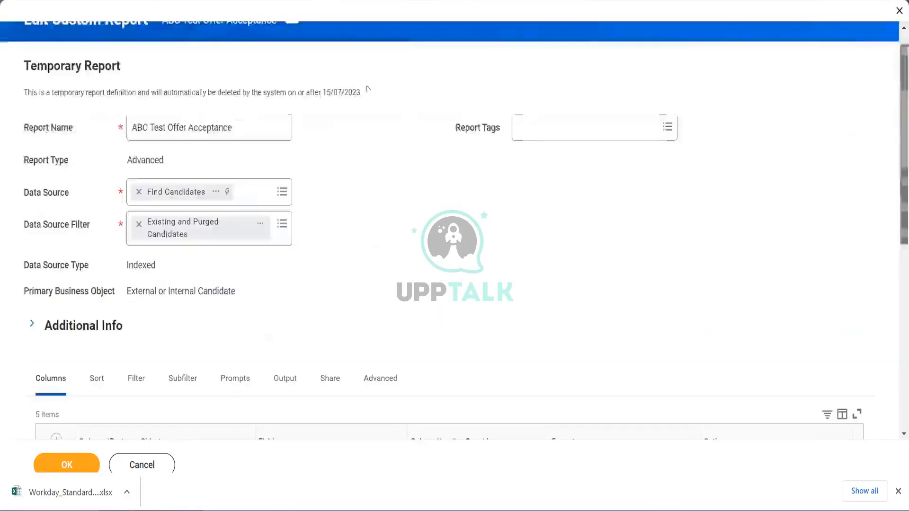
# - Remove the Find Candidates data source and search the data source field for worker for hcm
pyautogui.click(139, 192)
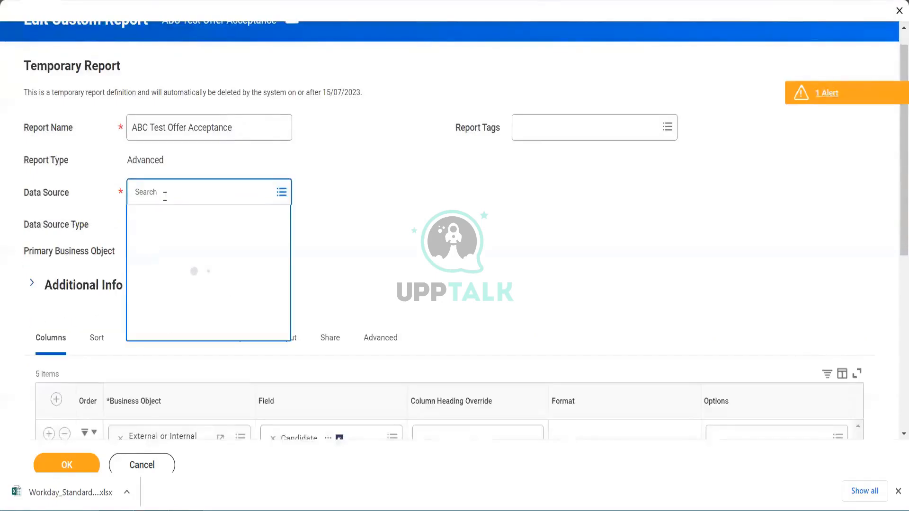
pyautogui.write('worker for hcm')
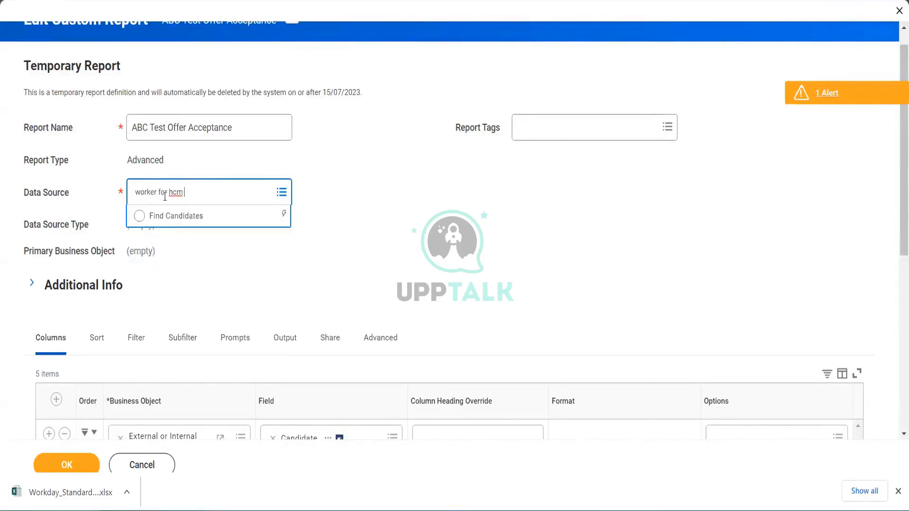
pyautogui.press('Return')
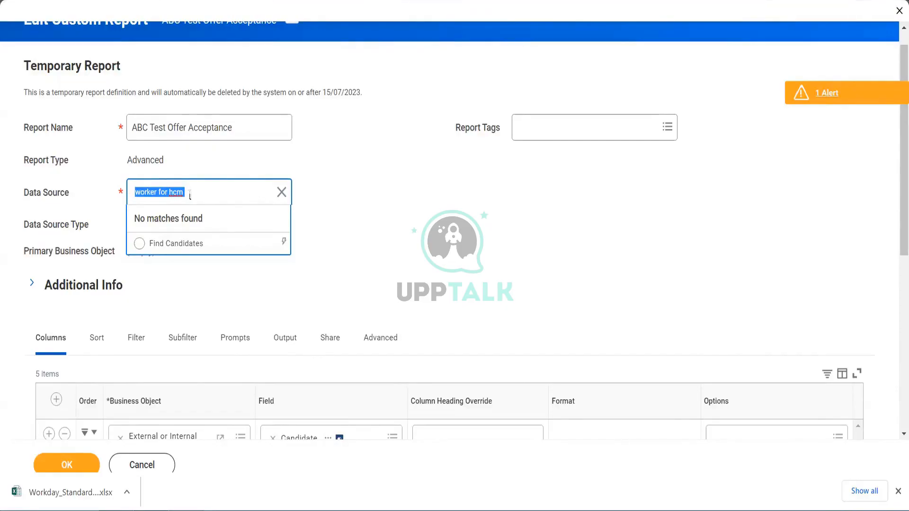
pyautogui.click(451, 195)
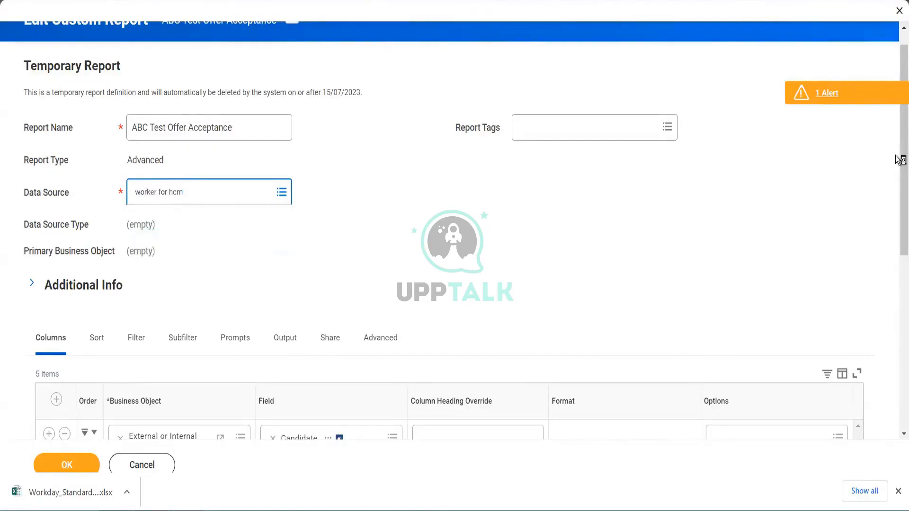
# - Delete the empty fifth column row from the report's column list
pyautogui.scroll(-4, 898, 274)
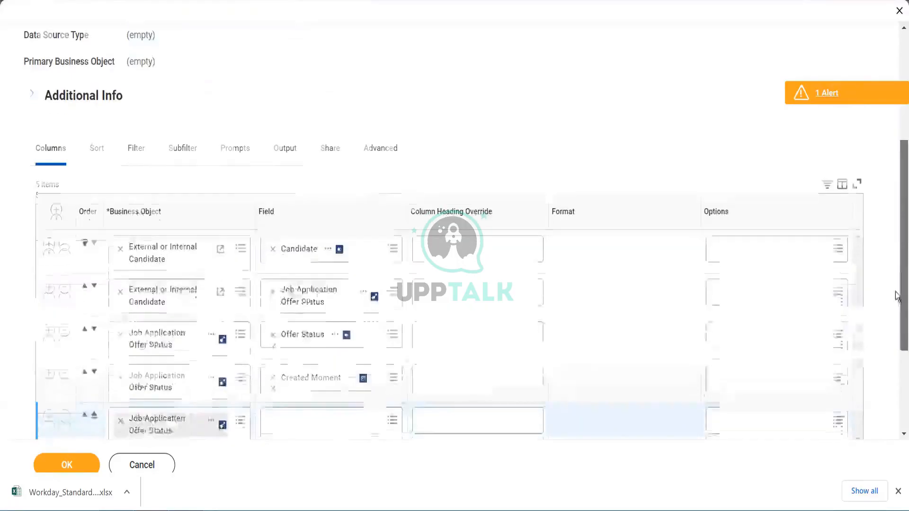
pyautogui.scroll(-2, 209, 355)
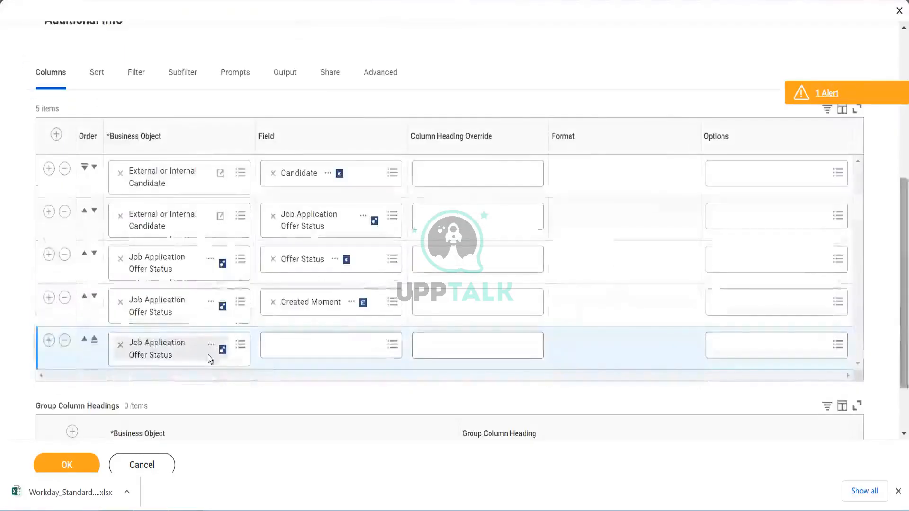
pyautogui.click(65, 341)
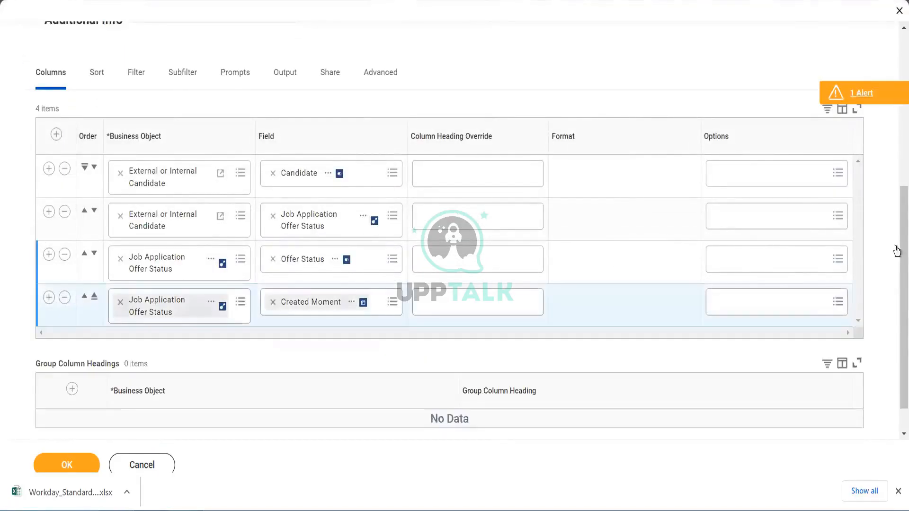
pyautogui.moveTo(897, 262); pyautogui.dragTo(896, 44)
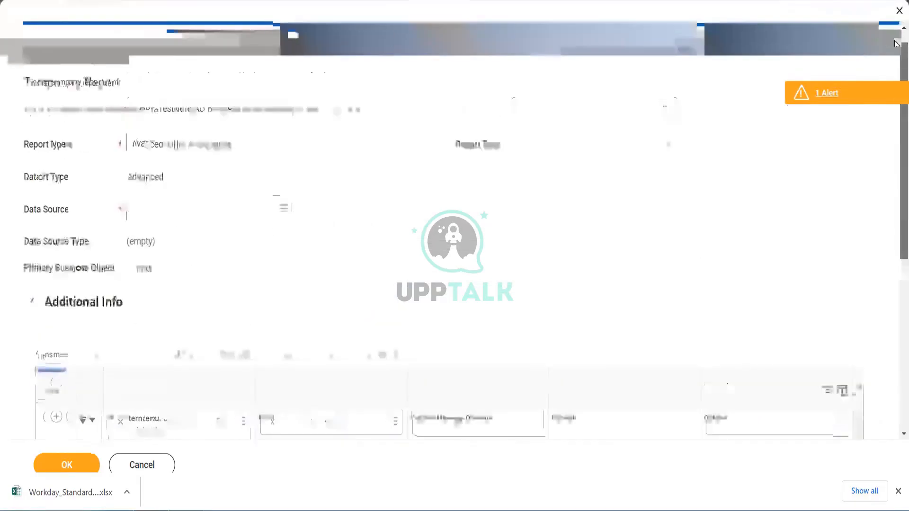
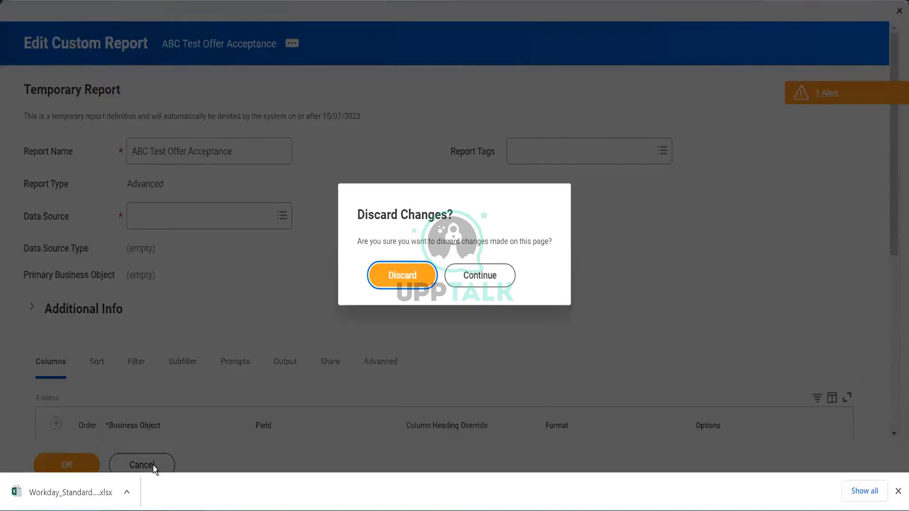
# - Discard the unsaved changes to the ABC Test Offer Acceptance custom report
pyautogui.click(401, 279)
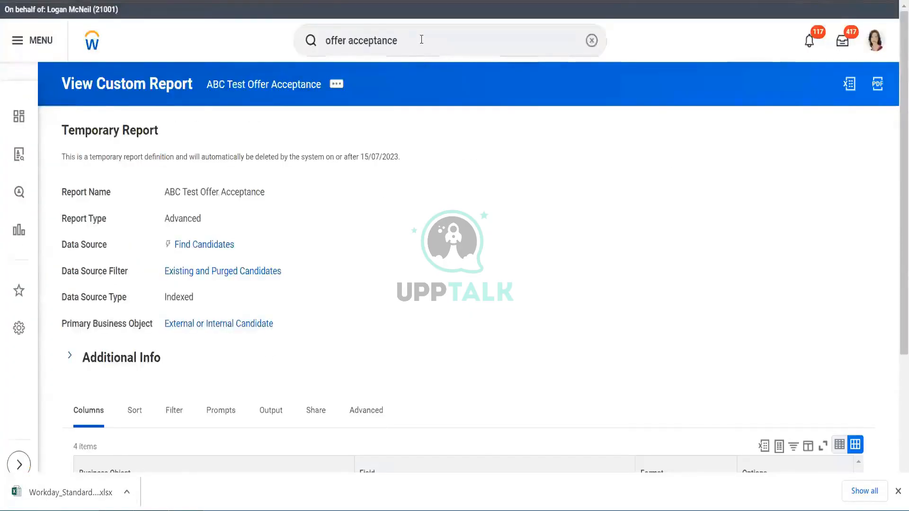
pyautogui.click(422, 39)
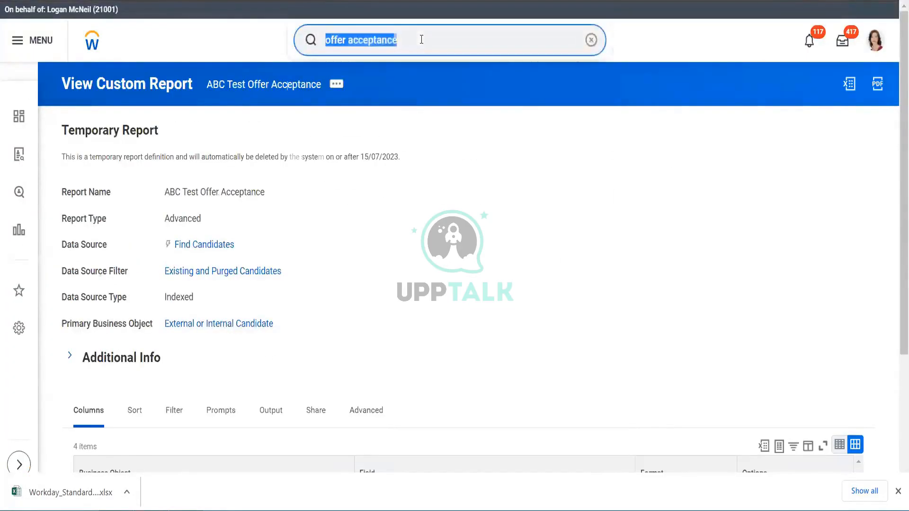
pyautogui.write('s')
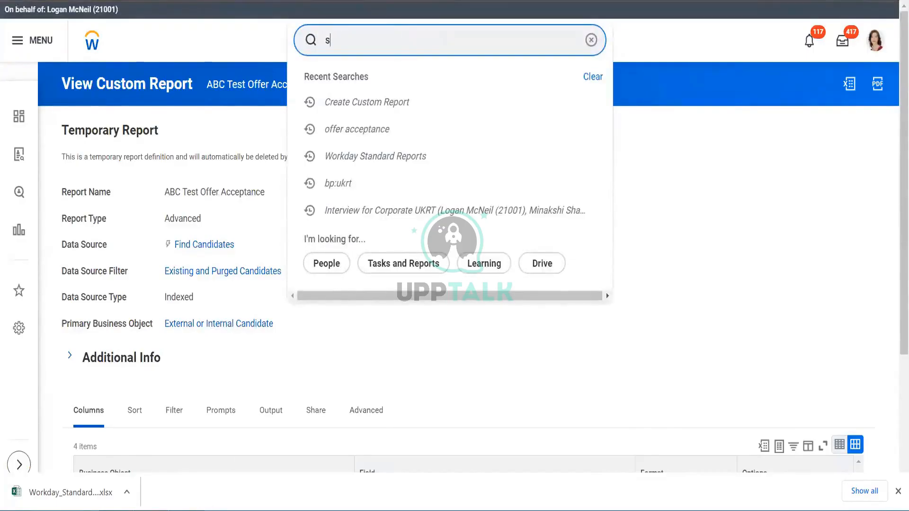
pyautogui.hotkey('alt', 'Tab')
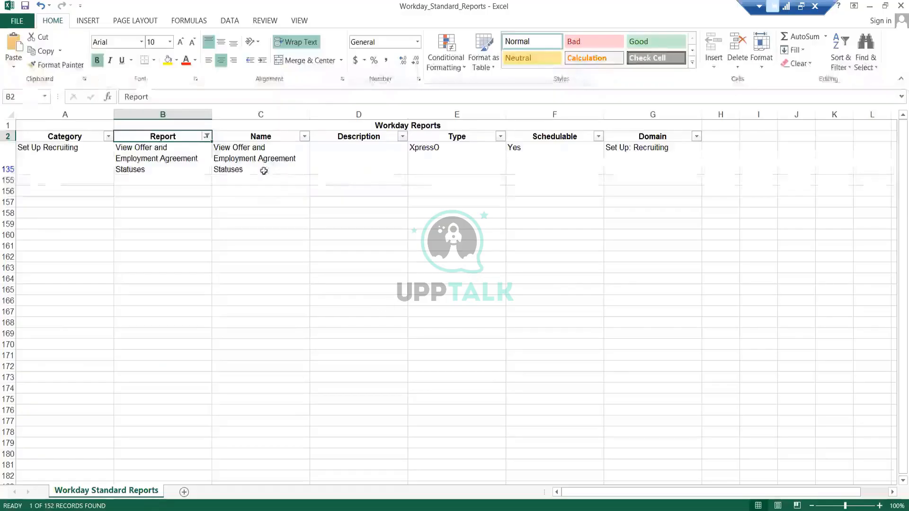
pyautogui.click(206, 136)
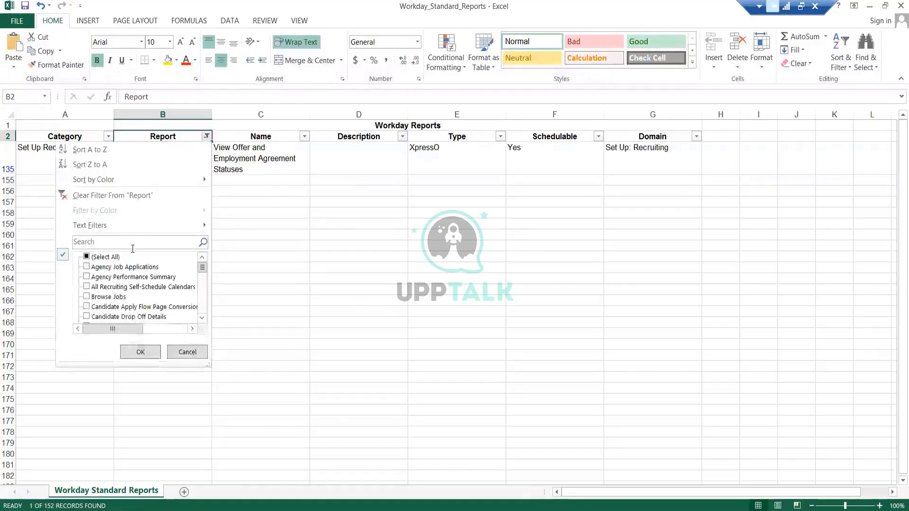
pyautogui.click(100, 258)
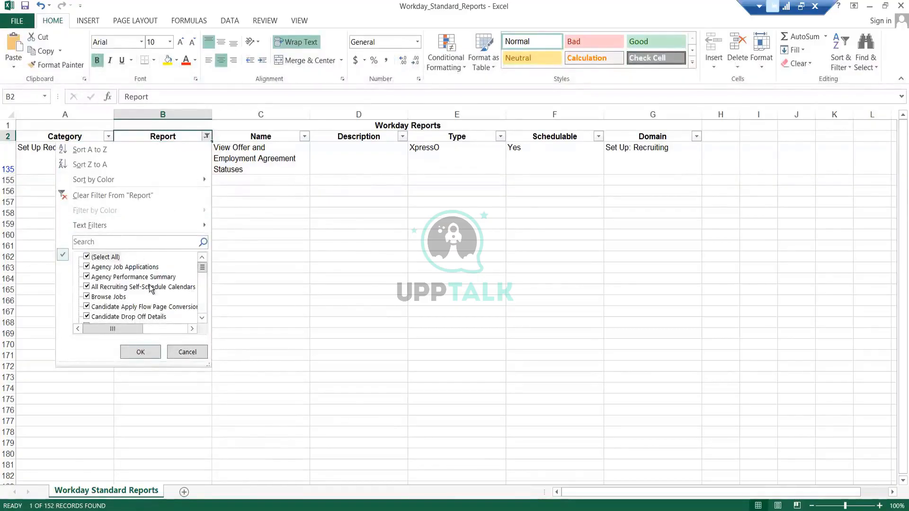
pyautogui.press('Escape')
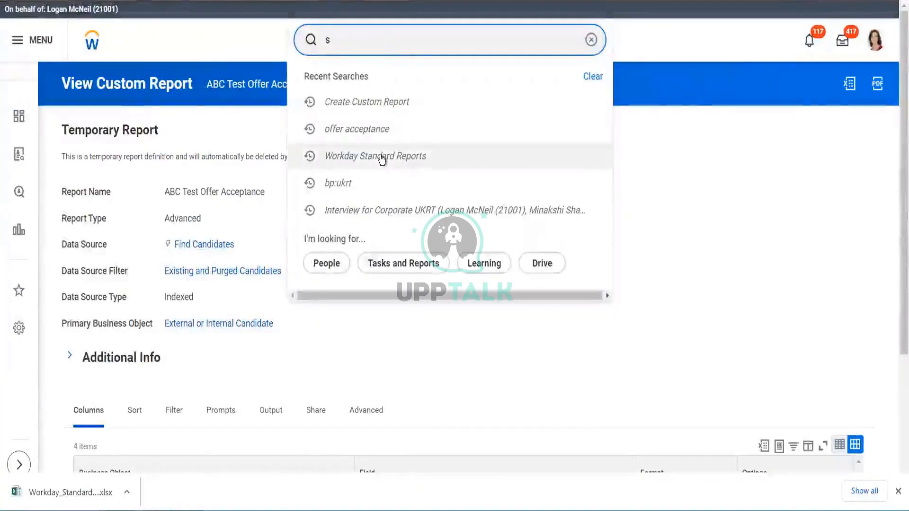
pyautogui.press('BackSpace')
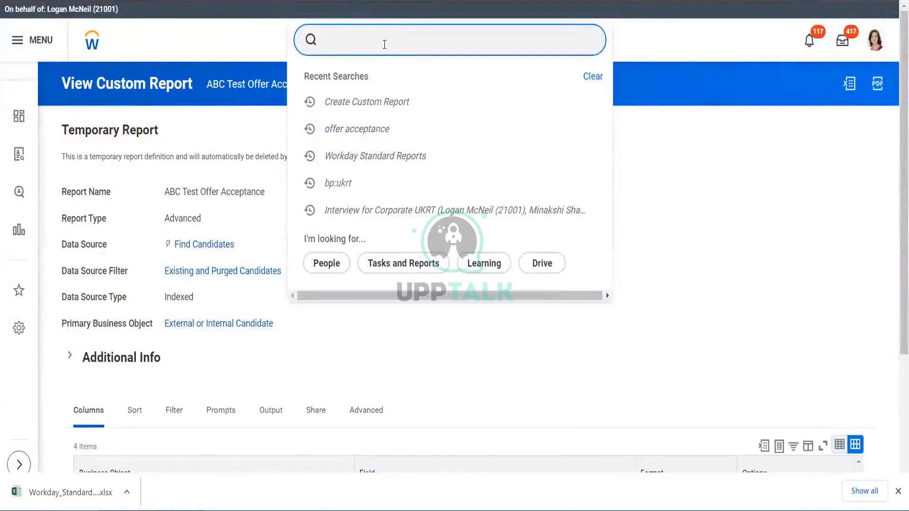
# - Copy the View Offer and Employment Agreement Statuses report name from the spreadsheet and open that report in Workday
pyautogui.hotkey('alt', 'Tab')
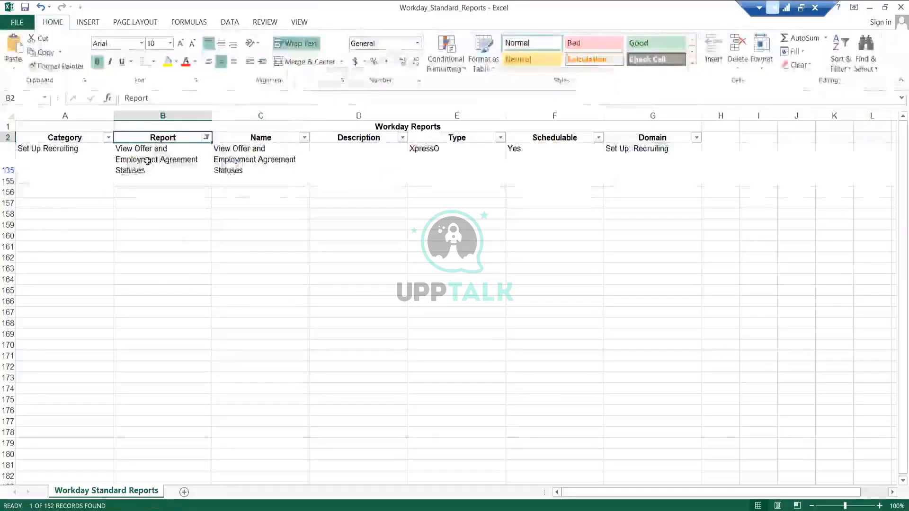
pyautogui.click(148, 159)
pyautogui.hotkey('ctrl', 'c')
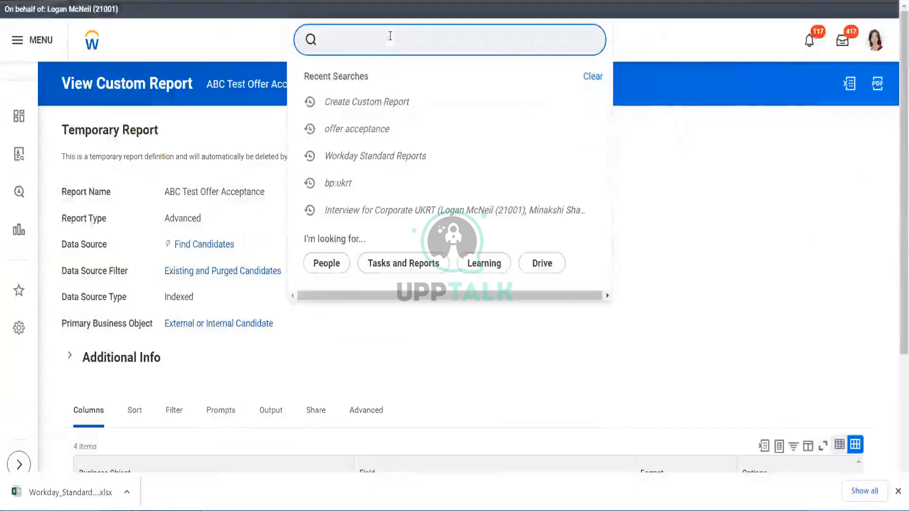
pyautogui.hotkey('ctrl', 'v')
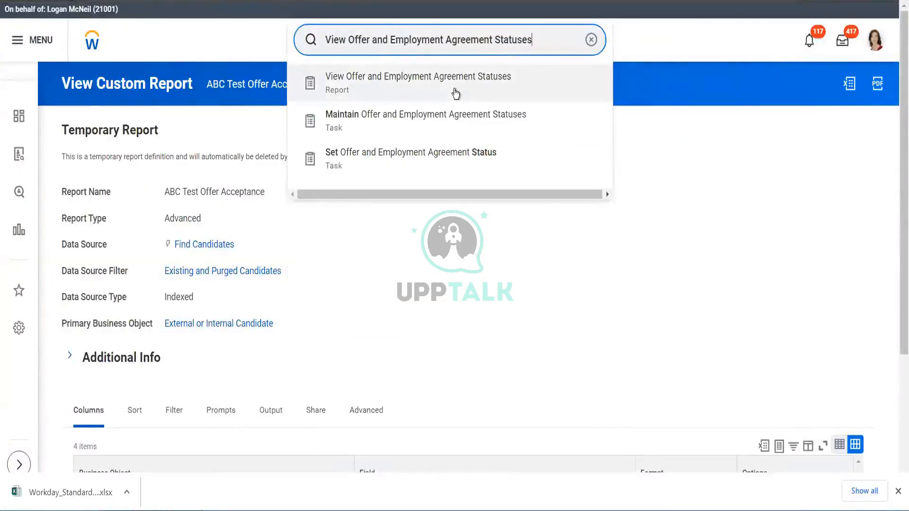
pyautogui.click(455, 94)
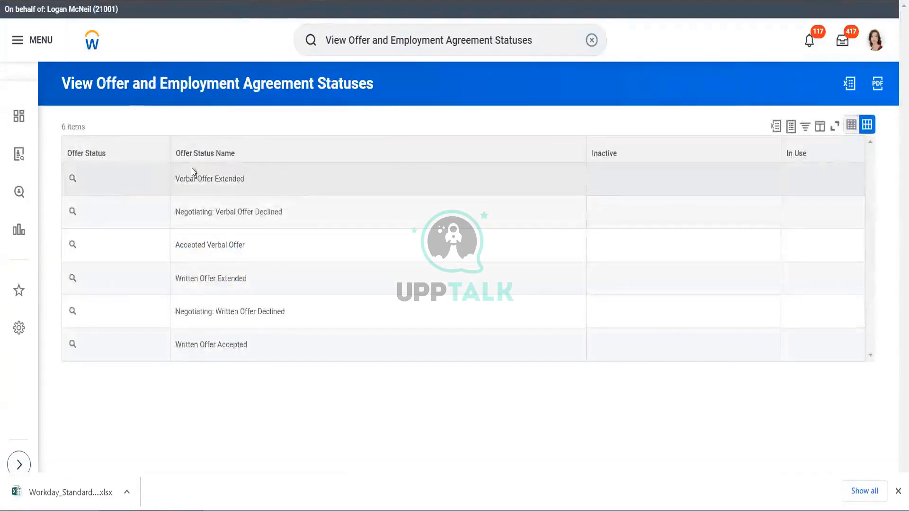
# - Search for source and run the Source Effectiveness report with its default options
pyautogui.click(540, 35)
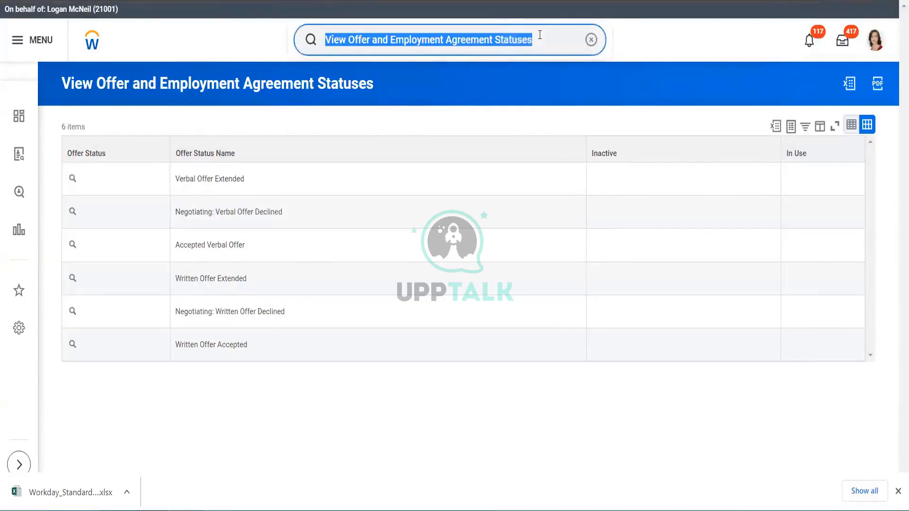
pyautogui.press('BackSpace')
pyautogui.write('sour')
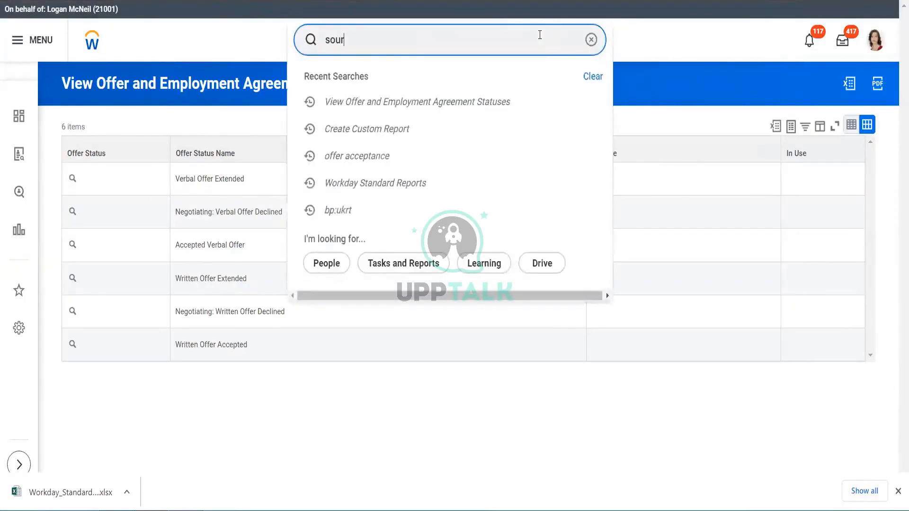
pyautogui.write('ce')
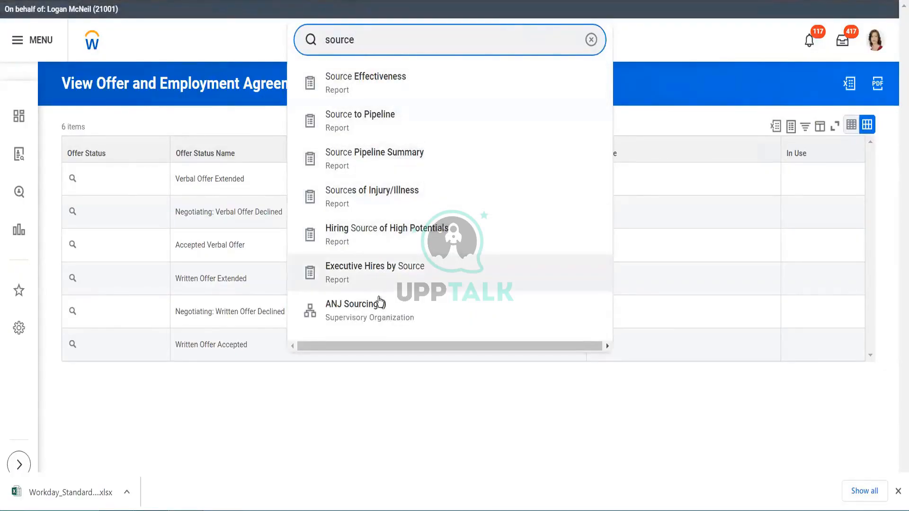
pyautogui.click(402, 82)
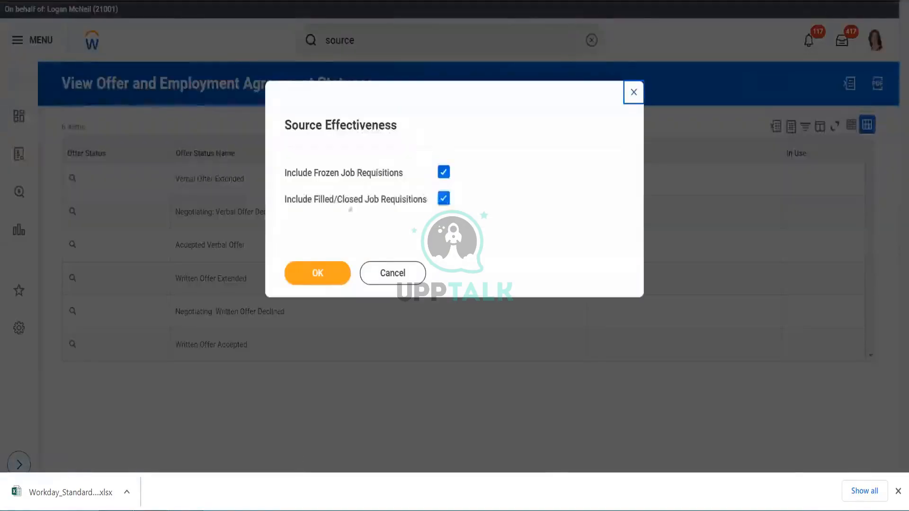
pyautogui.click(315, 277)
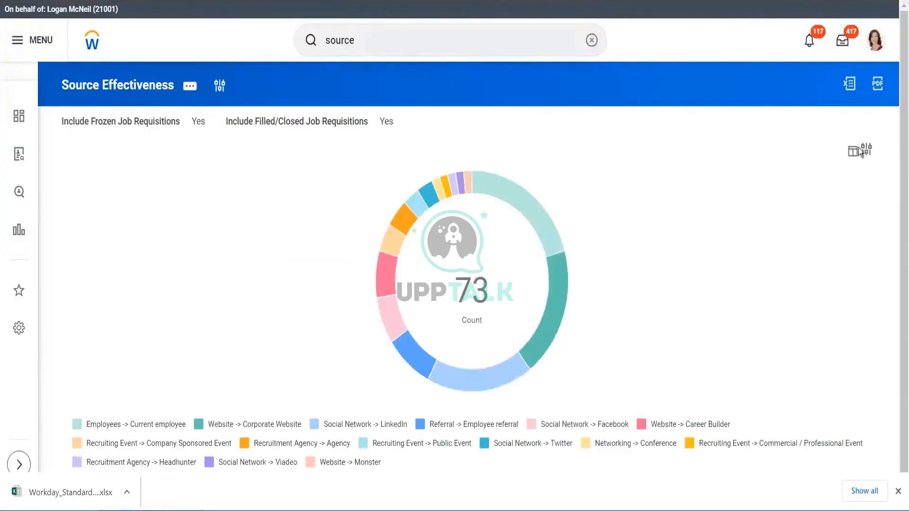
pyautogui.scroll(-1, 896, 194)
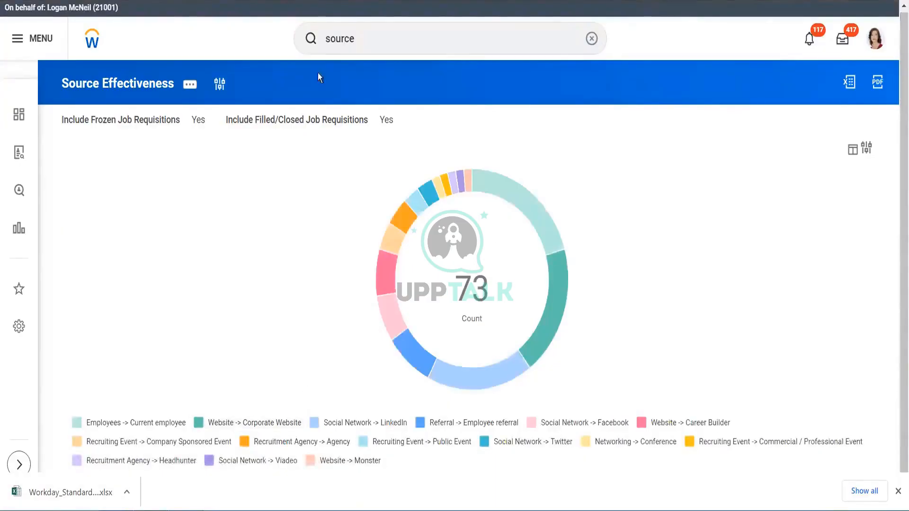
pyautogui.click(189, 85)
pyautogui.moveTo(261, 126)
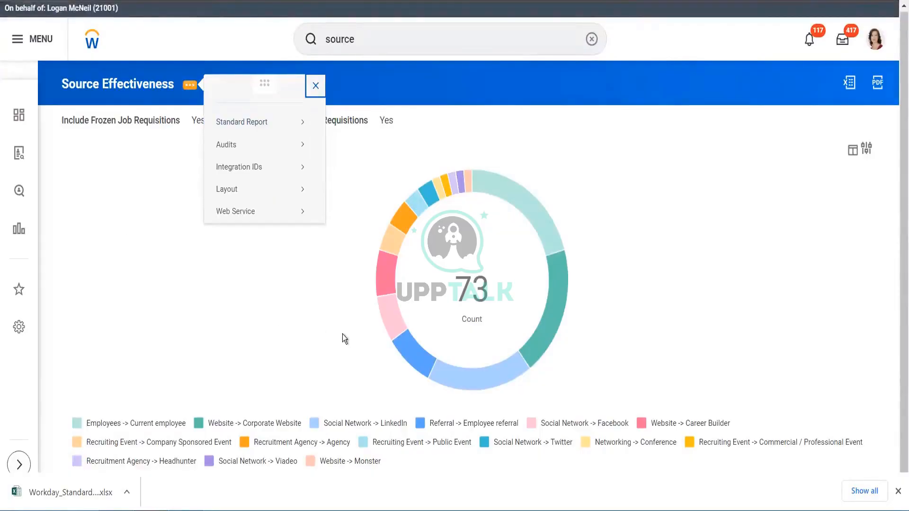
pyautogui.click(34, 325)
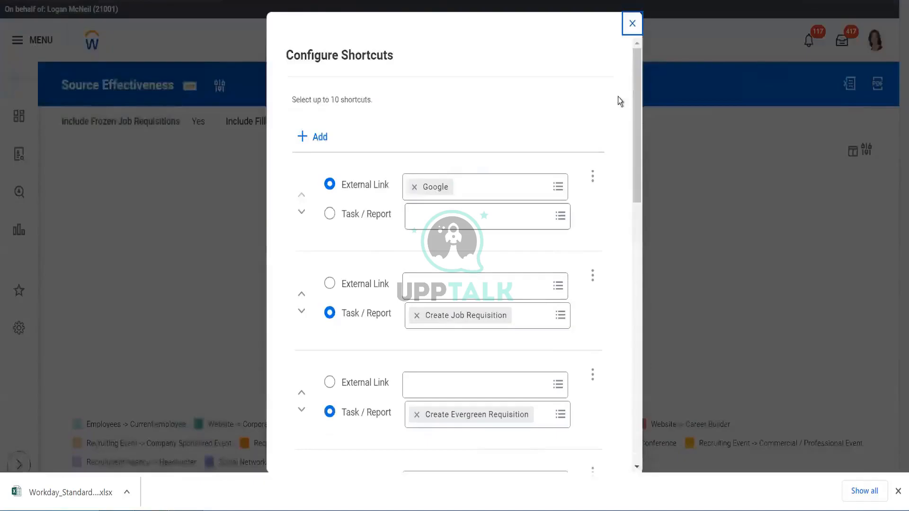
pyautogui.click(632, 24)
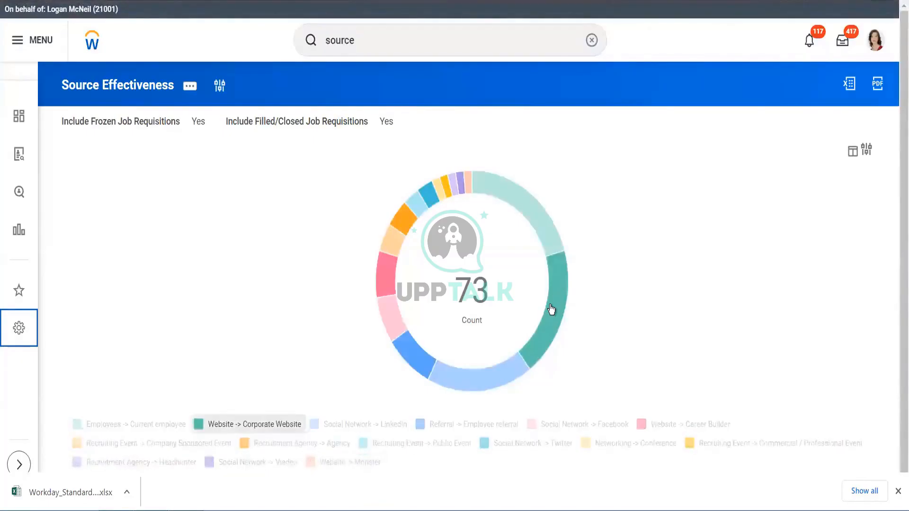
# - Export the Social Network -> LinkedIn segment of the source chart to Excel with all columns
pyautogui.moveTo(557, 280)
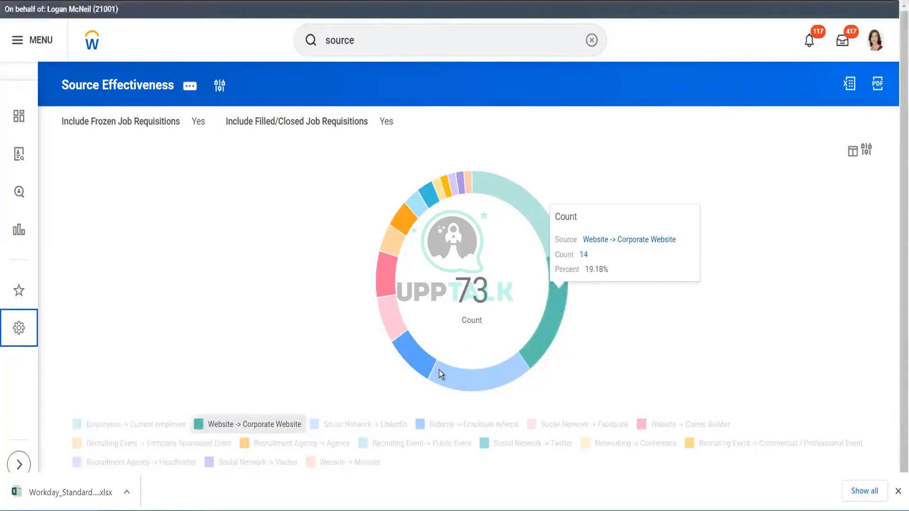
pyautogui.moveTo(459, 377)
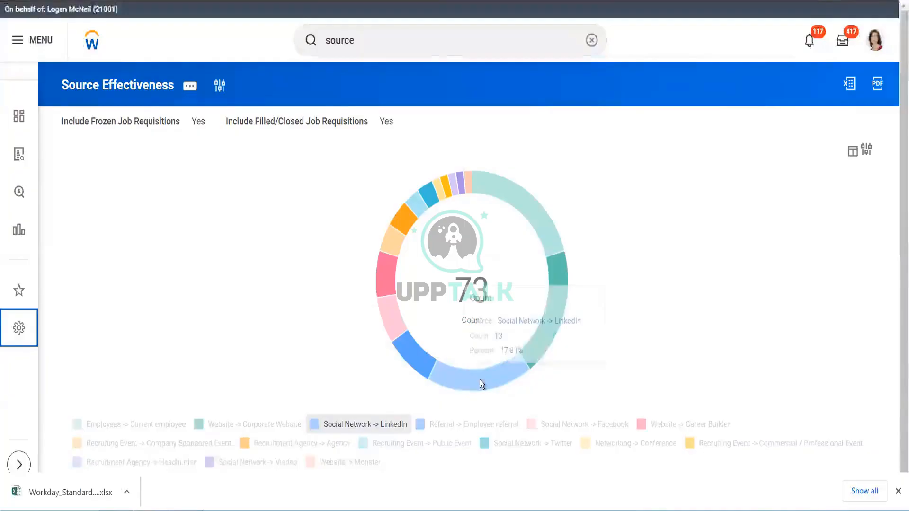
pyautogui.click(480, 380)
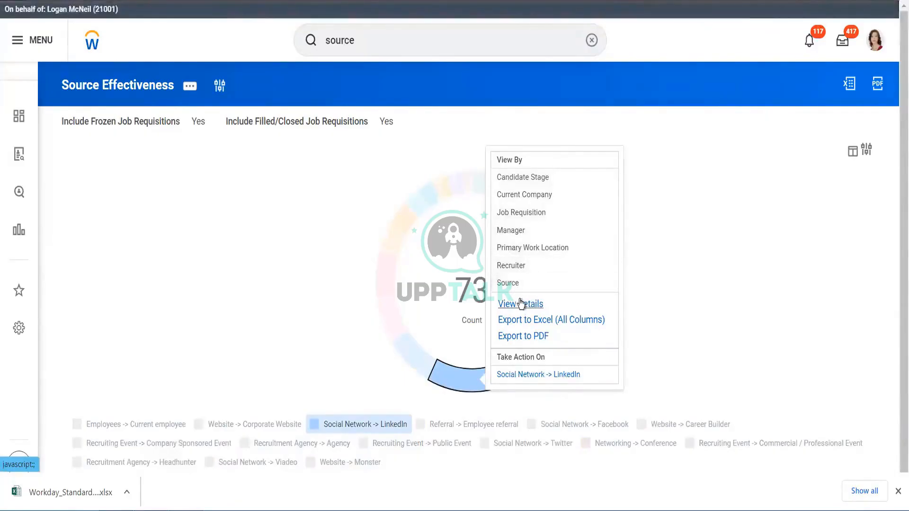
pyautogui.click(529, 324)
# - Search for diversity, open the Diversity report and scroll through its dashboard charts
pyautogui.click(400, 41)
pyautogui.write('diversity')
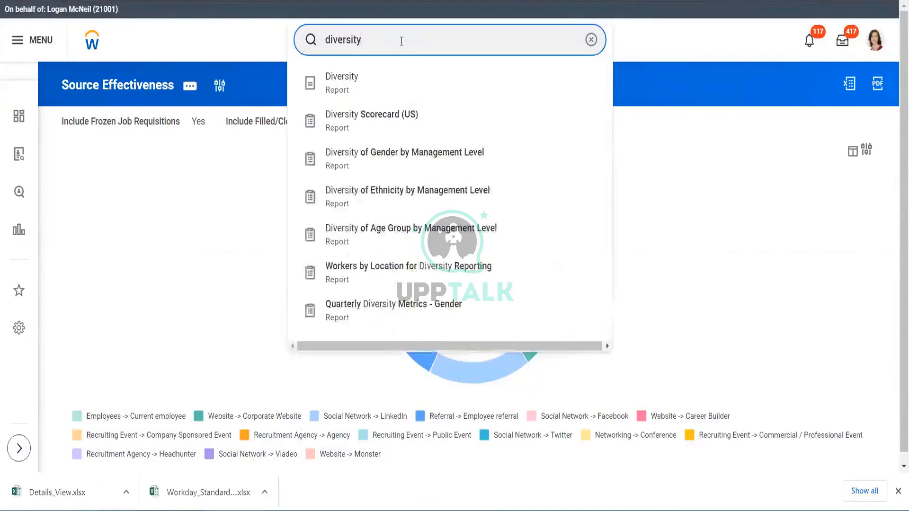
pyautogui.click(387, 90)
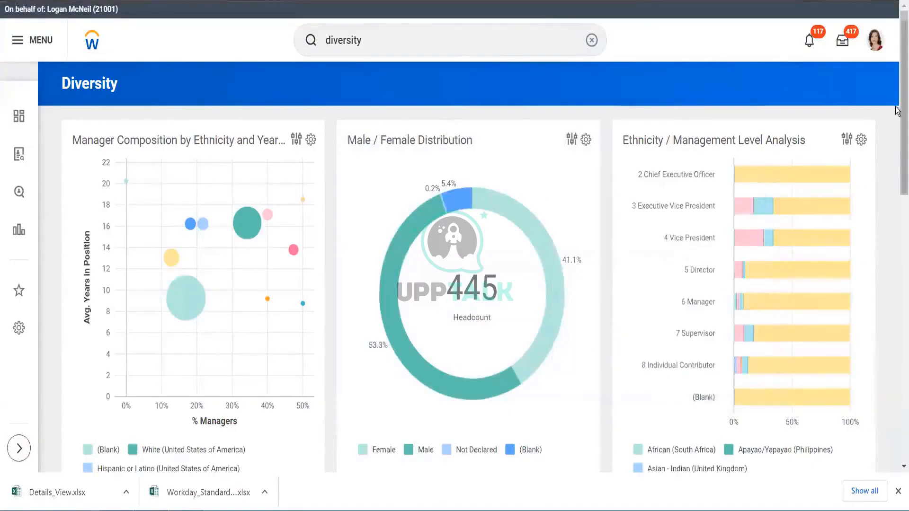
pyautogui.moveTo(900, 130); pyautogui.dragTo(900, 239)
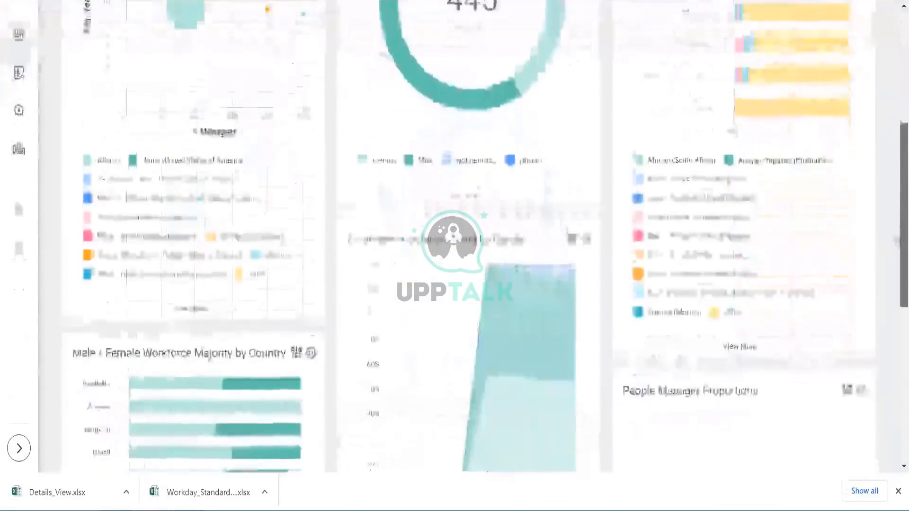
pyautogui.scroll(-2, 898, 230)
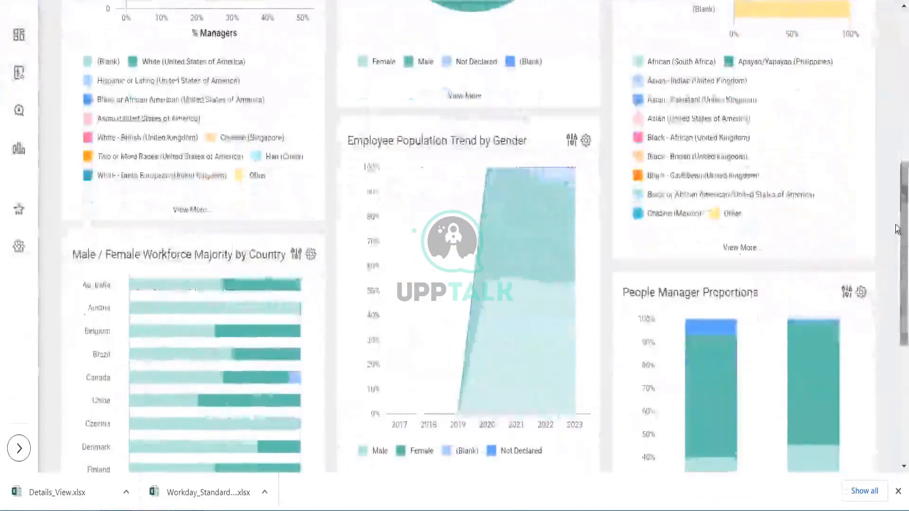
pyautogui.moveTo(897, 229); pyautogui.dragTo(898, 19)
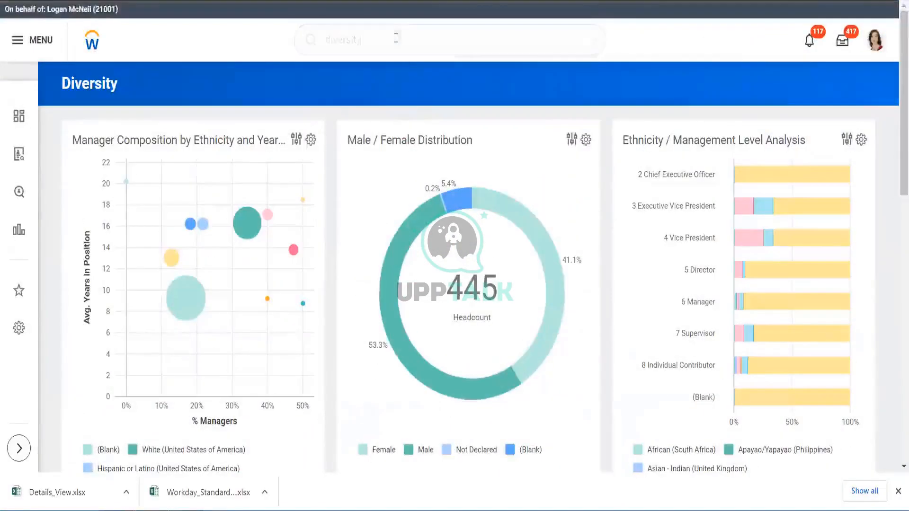
# - Run a full search for diversity to list all matching tasks and reports
pyautogui.press('BackSpace')
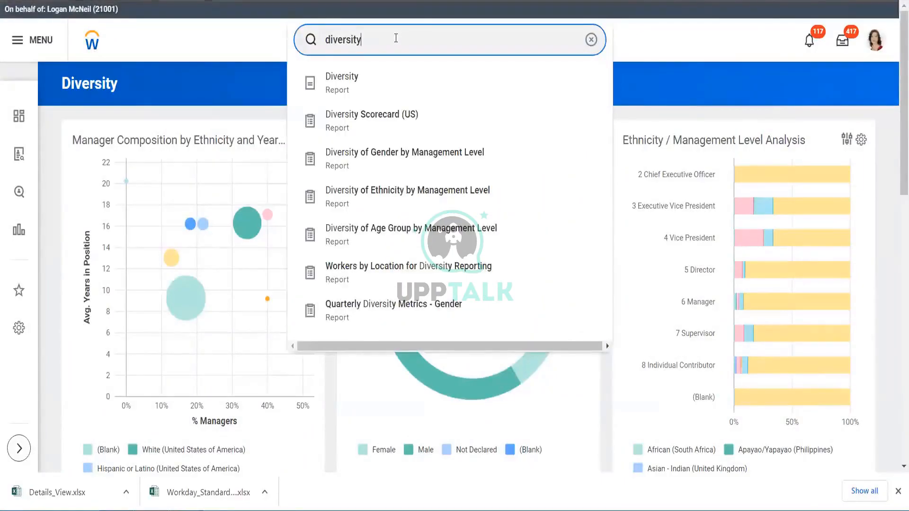
pyautogui.write('y')
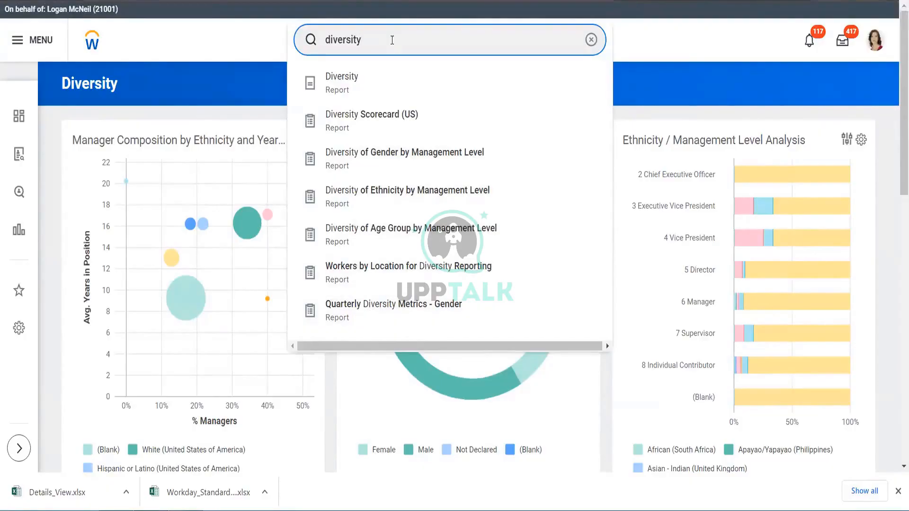
pyautogui.press('Return')
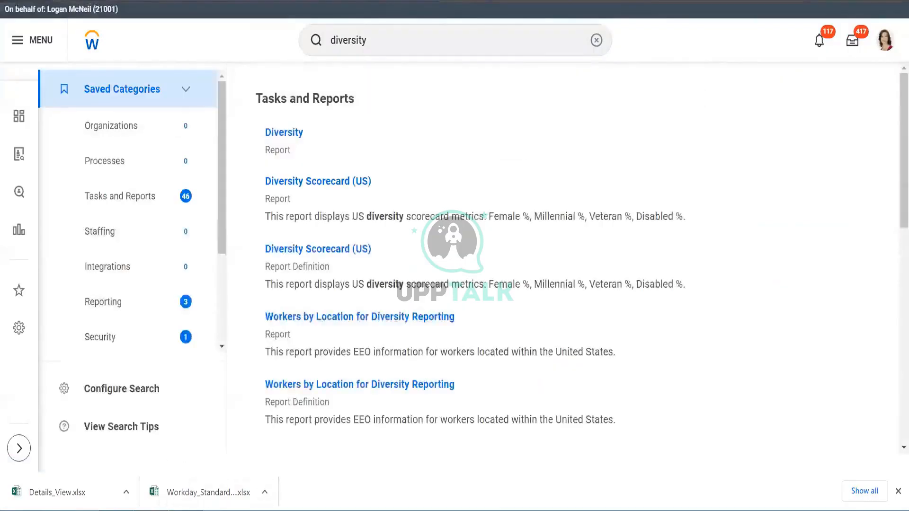
# - Switch to the standard reports spreadsheet and clear the Report column filter so every report is listed
pyautogui.moveTo(186, 510)
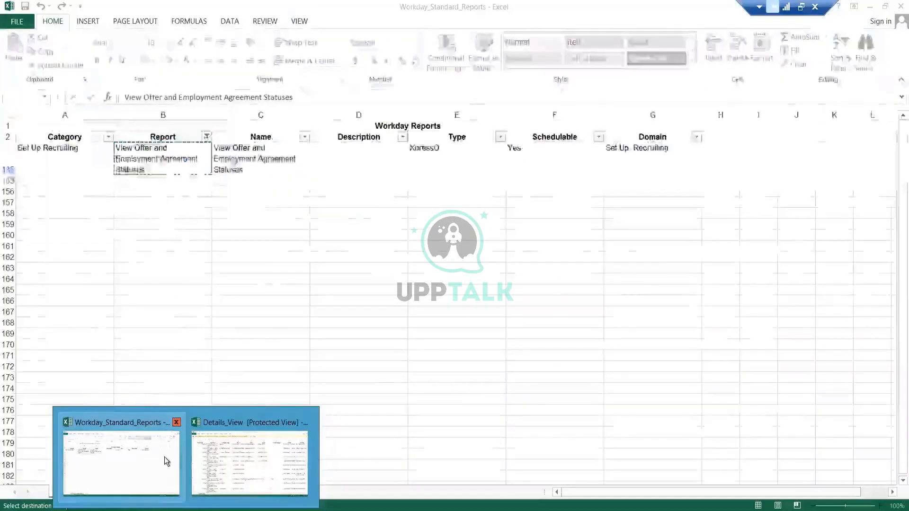
pyautogui.click(158, 456)
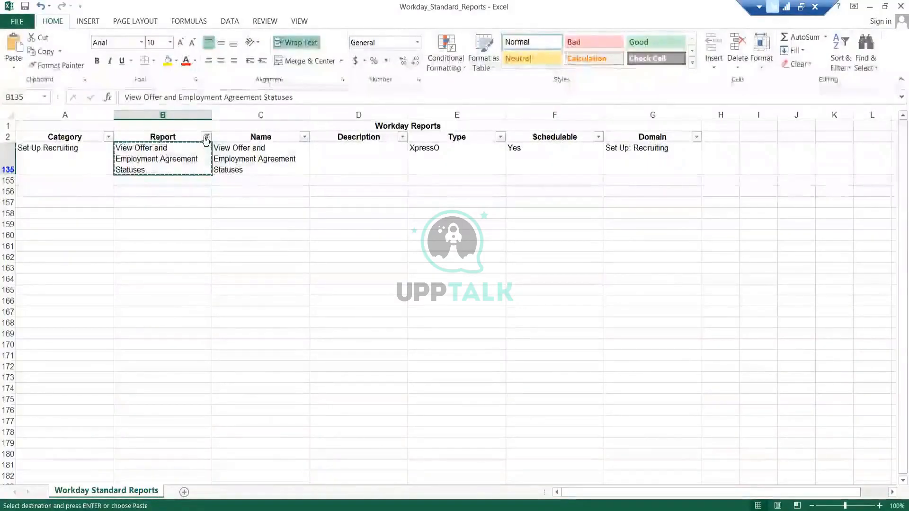
pyautogui.click(204, 137)
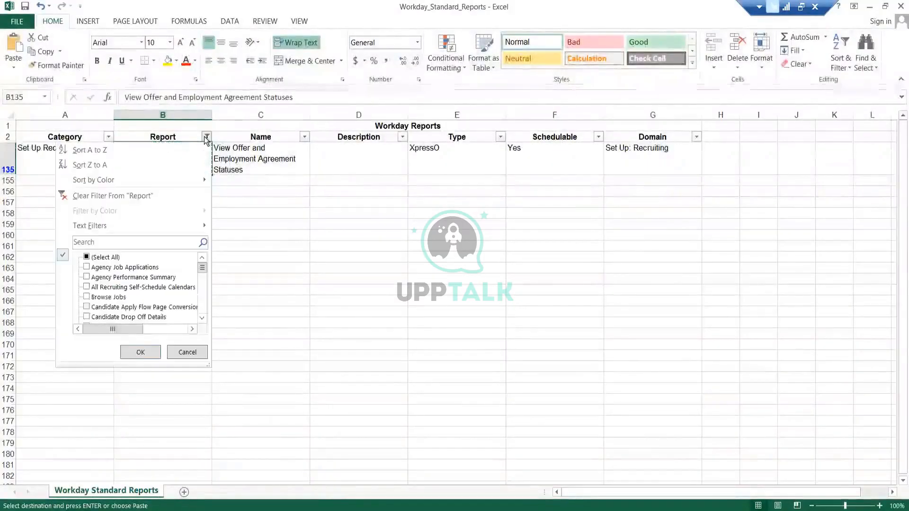
pyautogui.click(113, 259)
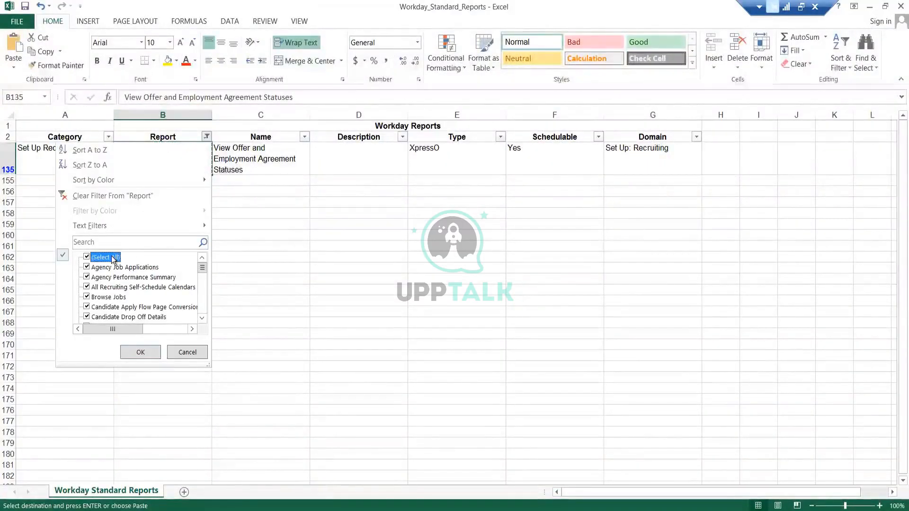
pyautogui.click(148, 354)
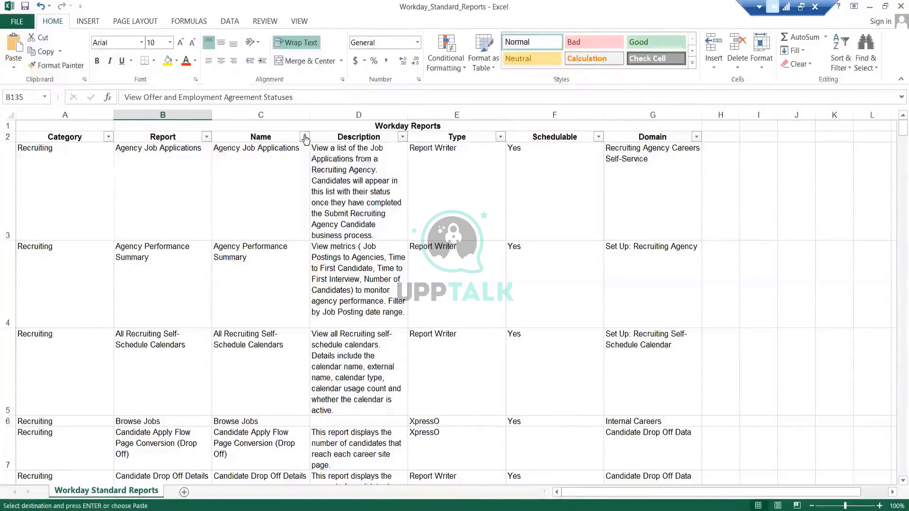
# - Filter the spreadsheet's Report column to only the reports containing diversity
pyautogui.click(207, 137)
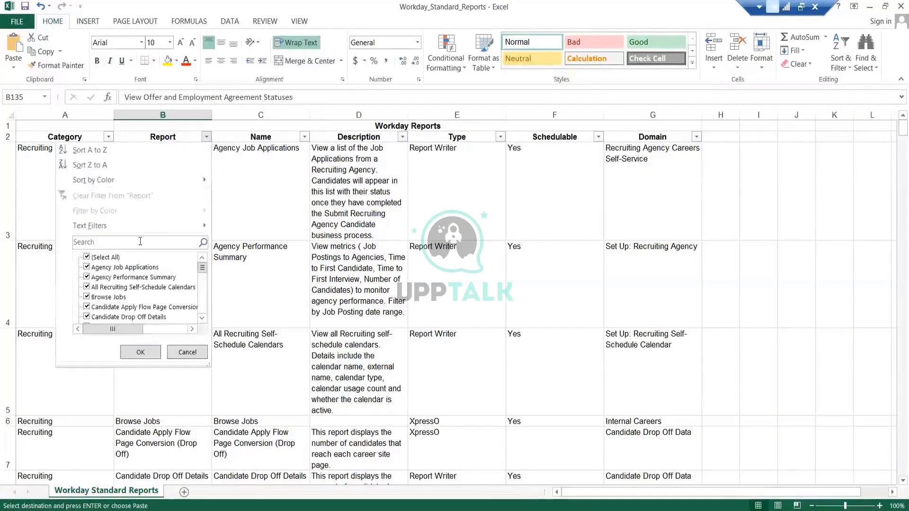
pyautogui.click(105, 258)
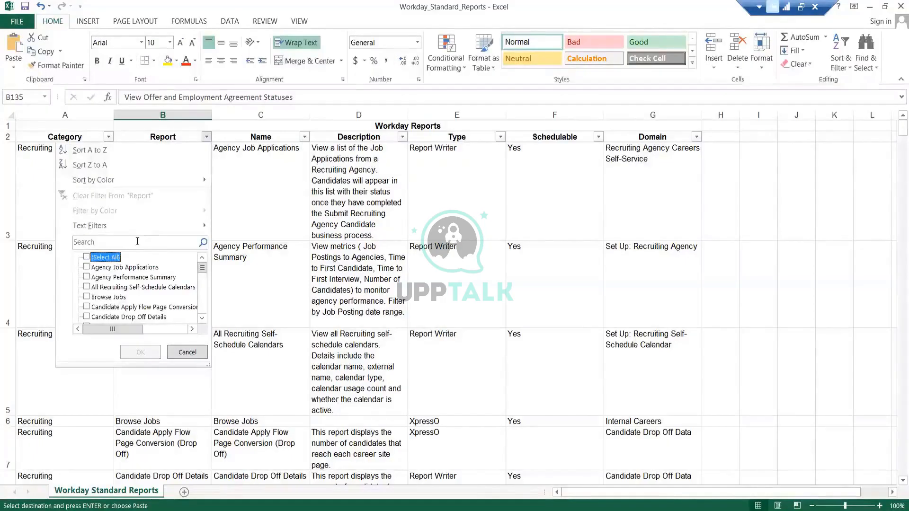
pyautogui.click(137, 241)
pyautogui.write('di')
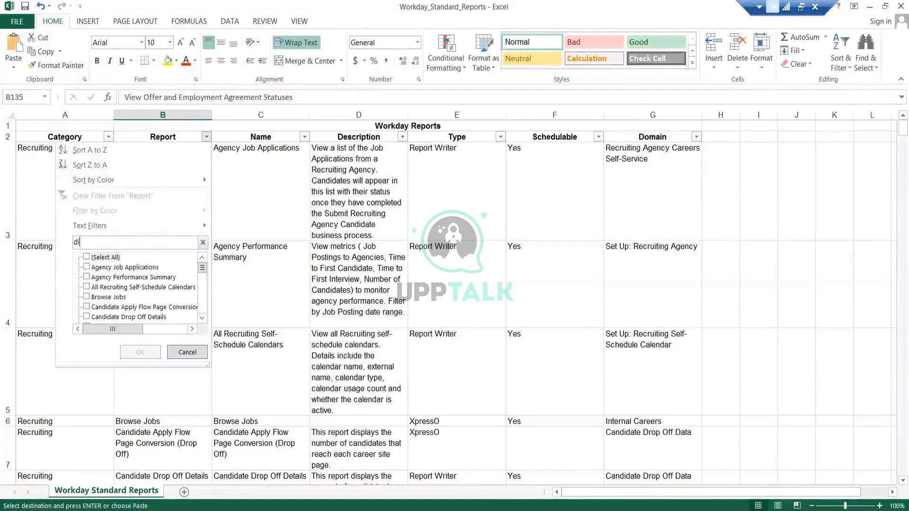
pyautogui.write('versity')
pyautogui.press('Return')
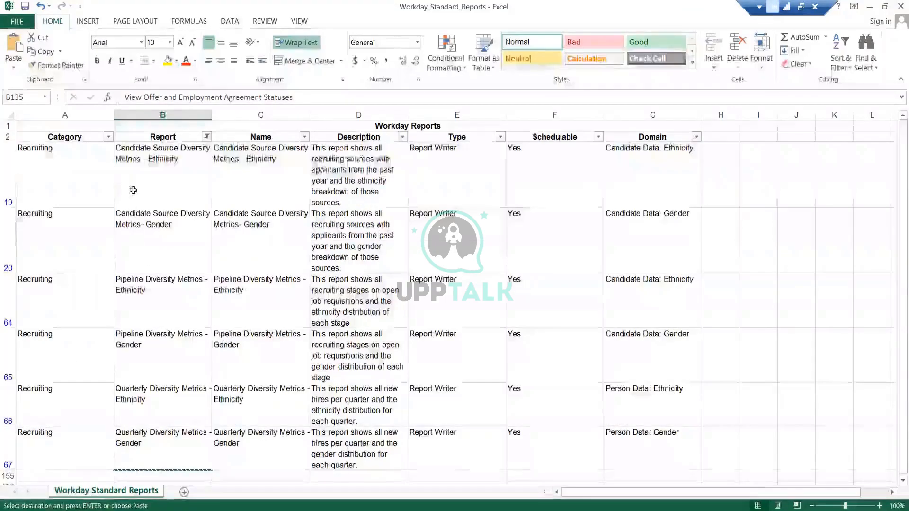
# - Select and review the filtered diversity report names and their domains in the spreadsheet
pyautogui.click(157, 180)
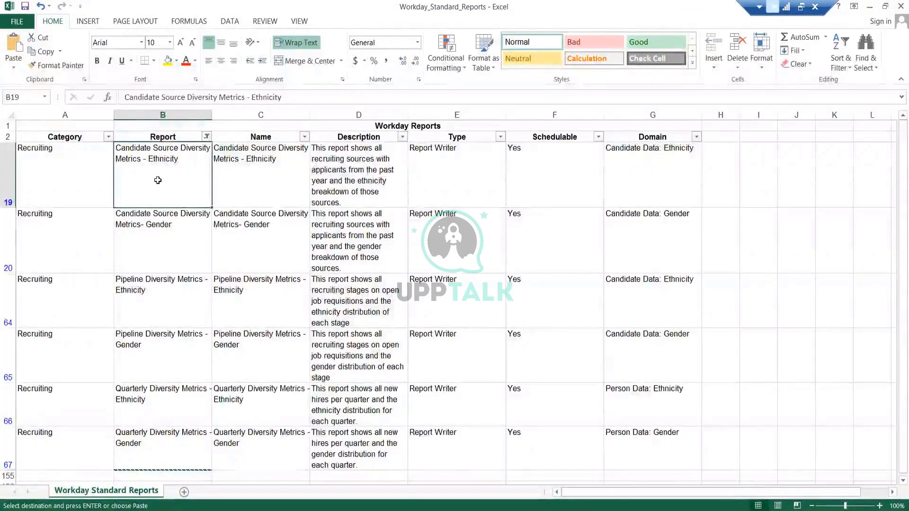
pyautogui.hotkey('ctrl', 'shift', 'Down')
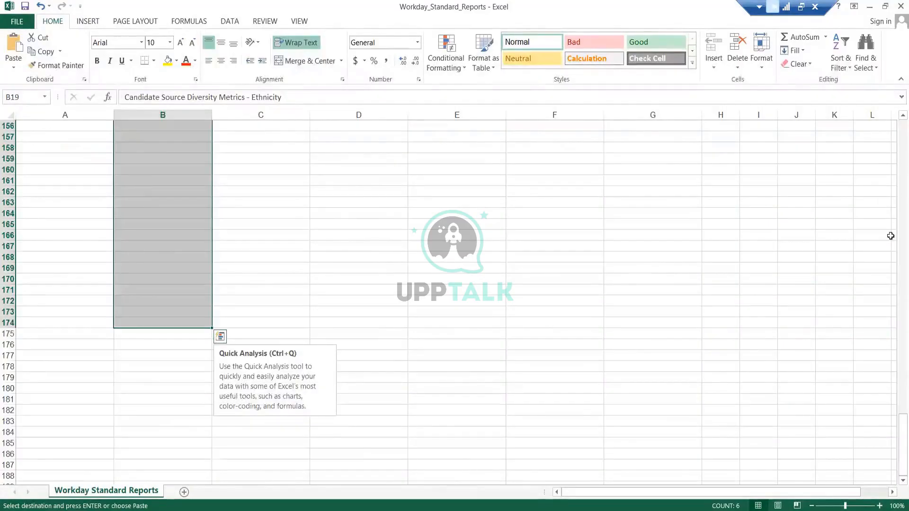
pyautogui.scroll(5, 898, 246)
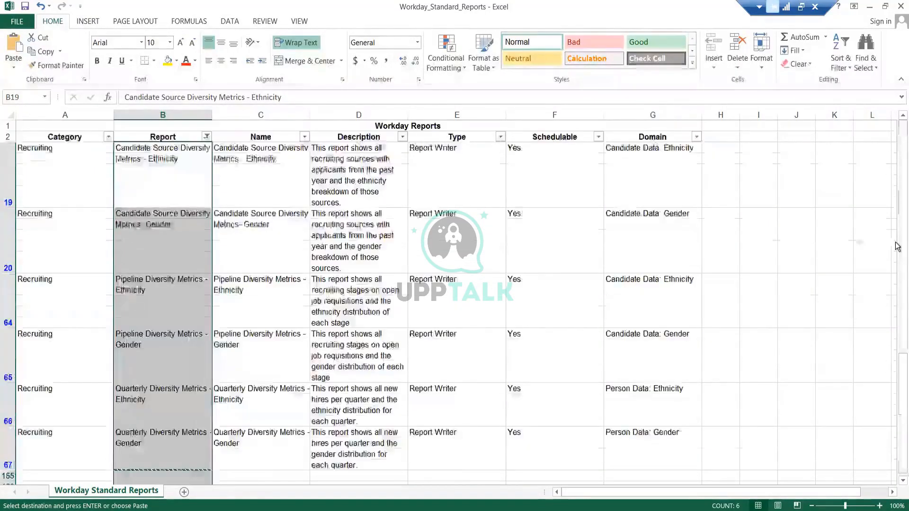
pyautogui.click(256, 287)
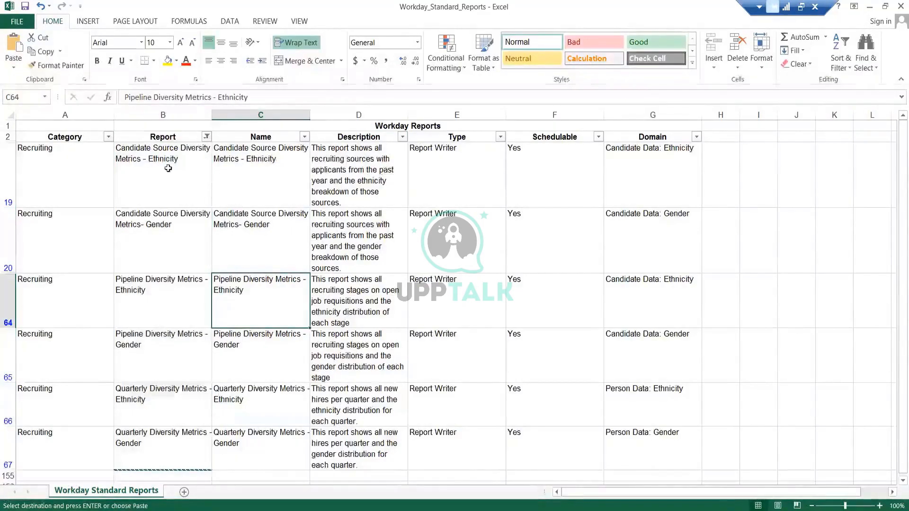
pyautogui.moveTo(171, 172); pyautogui.dragTo(186, 439)
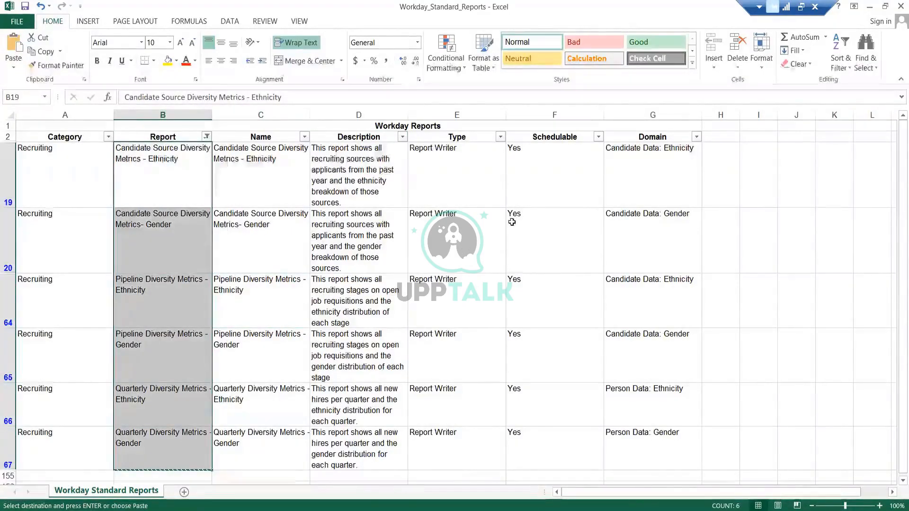
pyautogui.moveTo(668, 171); pyautogui.dragTo(671, 446)
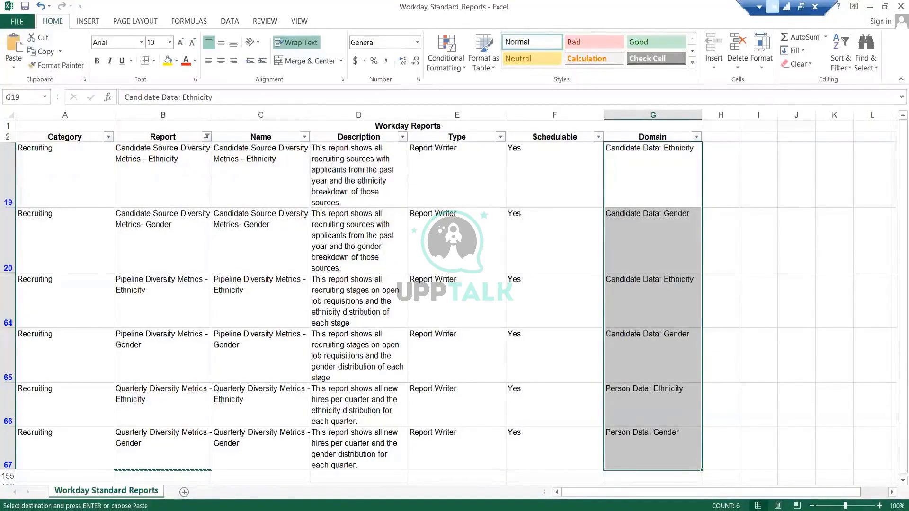
# - Open the full list of 46 diversity tasks and reports in Workday and scroll through it
pyautogui.click(264, 345)
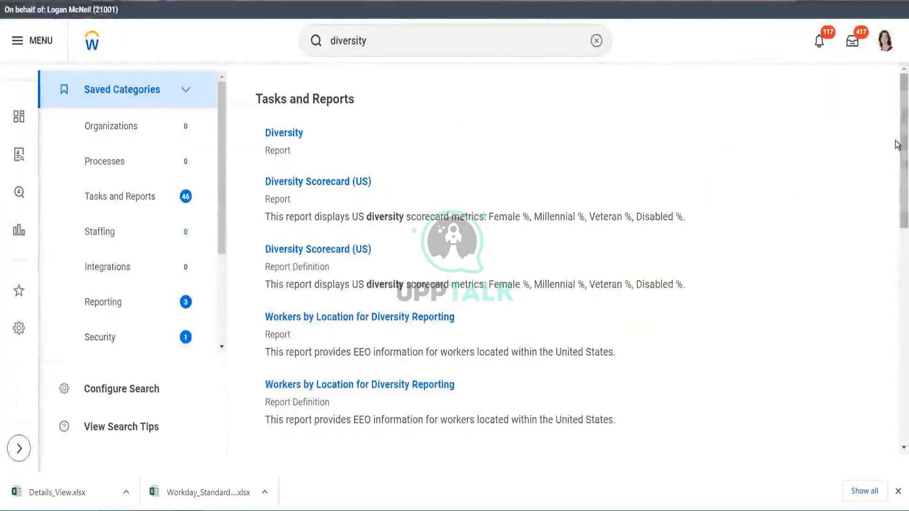
pyautogui.scroll(-3, 897, 173)
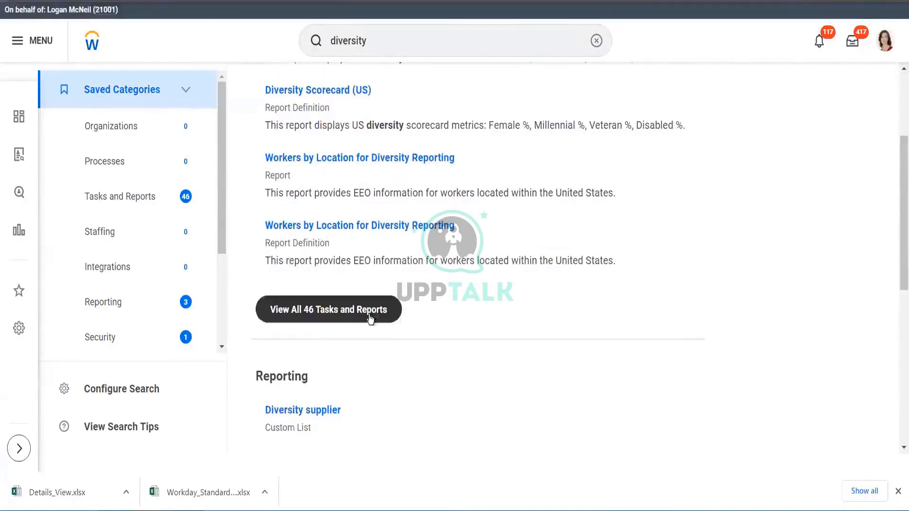
pyautogui.click(369, 316)
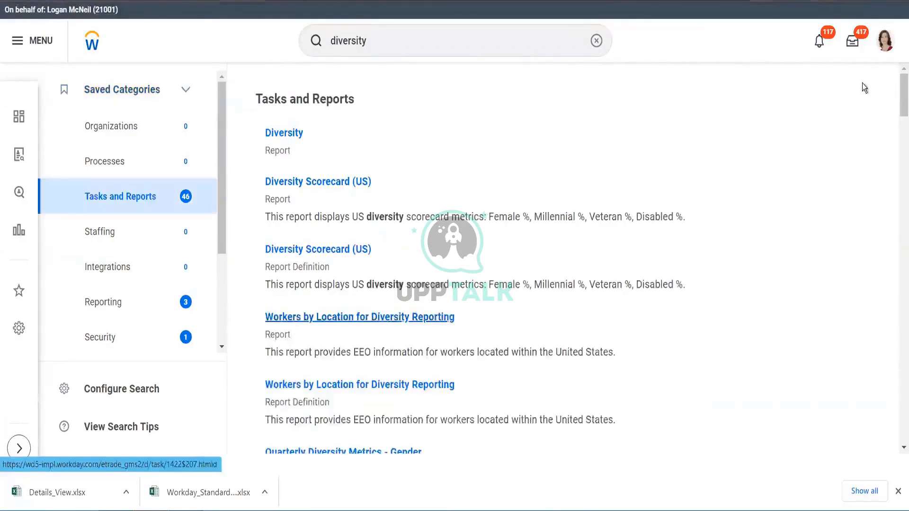
pyautogui.moveTo(897, 95); pyautogui.dragTo(898, 145)
pyautogui.moveTo(896, 146); pyautogui.dragTo(896, 189)
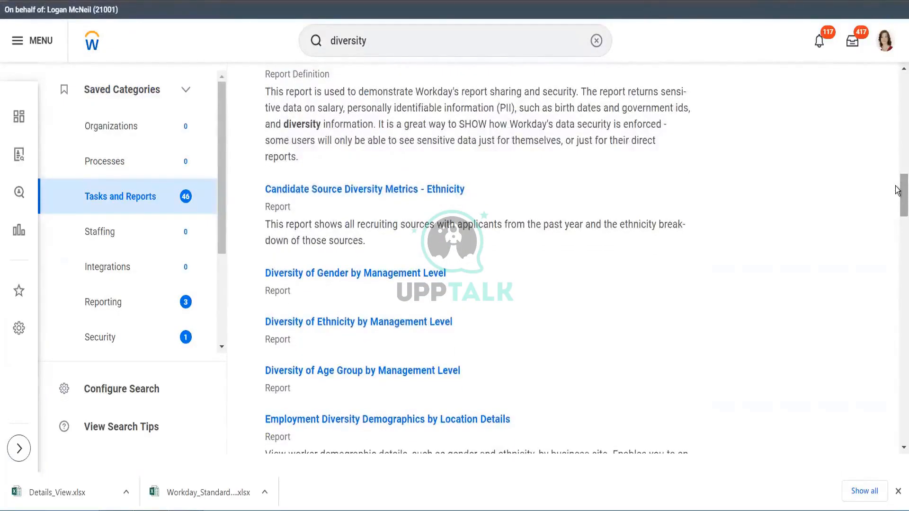
pyautogui.moveTo(897, 189)
pyautogui.mouseDown()
pyautogui.moveTo(897, 363)
pyautogui.moveTo(895, 176)
pyautogui.mouseUp()
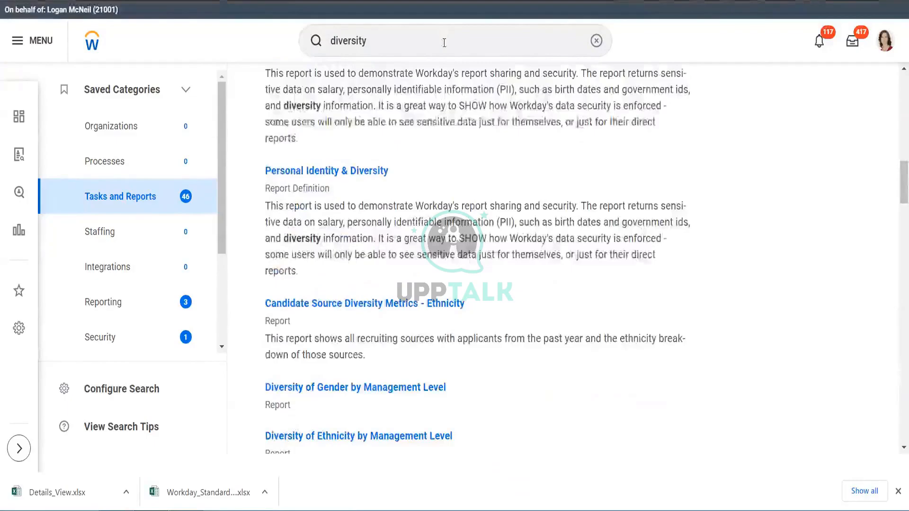
# - Search for workday standard and run the Workday Standard Reports report without choosing a report category
pyautogui.click(444, 43)
pyautogui.write('w')
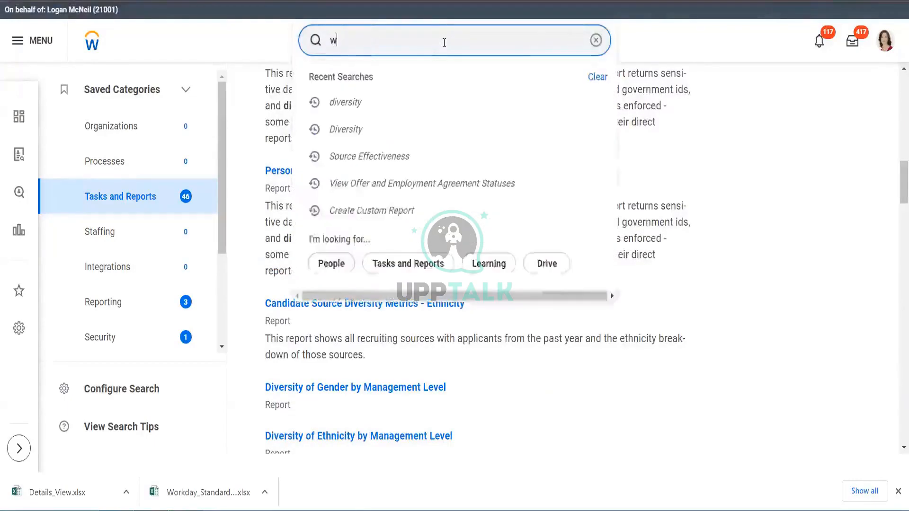
pyautogui.write('orkday')
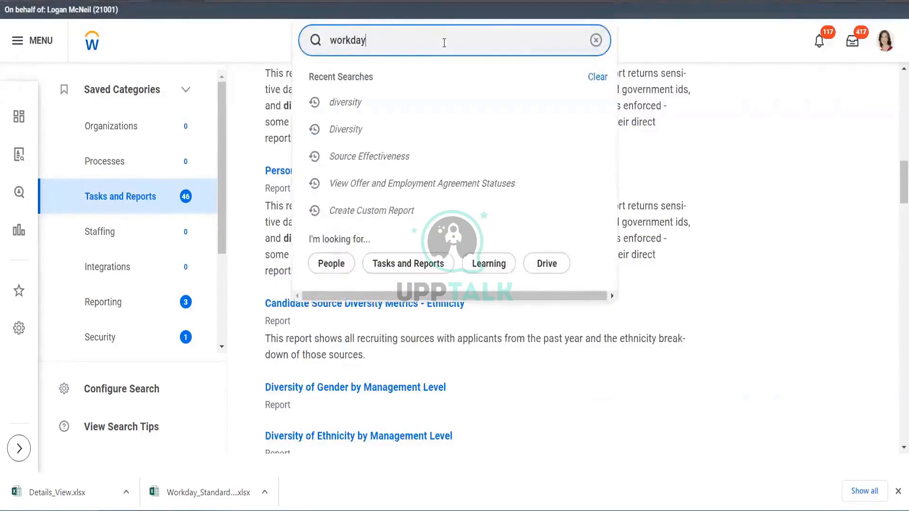
pyautogui.write(' standar')
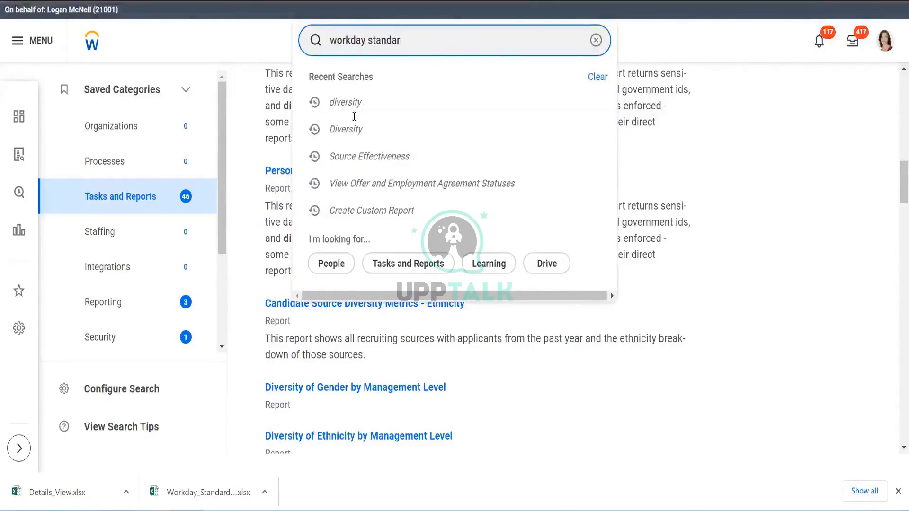
pyautogui.click(395, 99)
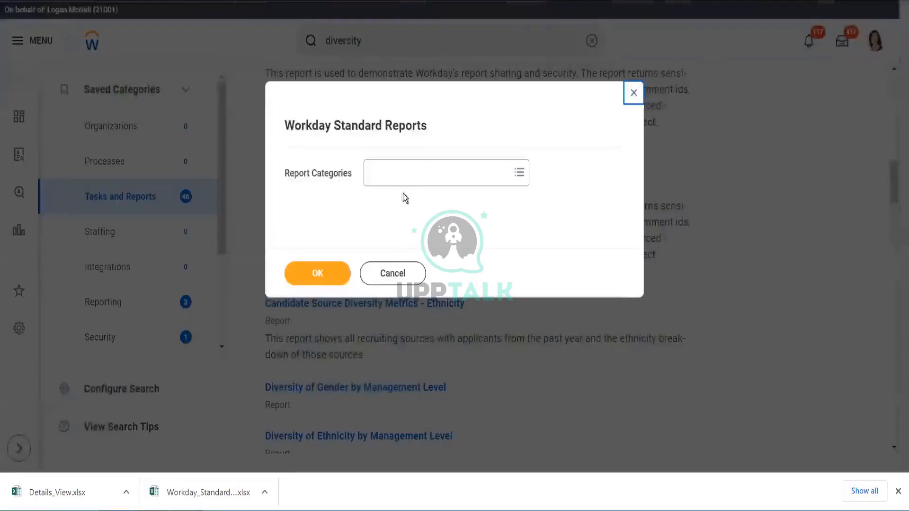
pyautogui.click(399, 173)
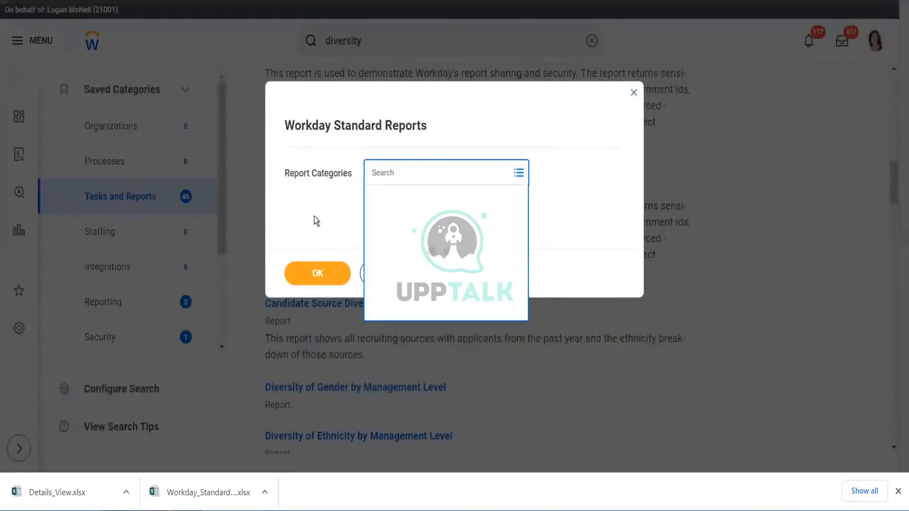
pyautogui.click(317, 271)
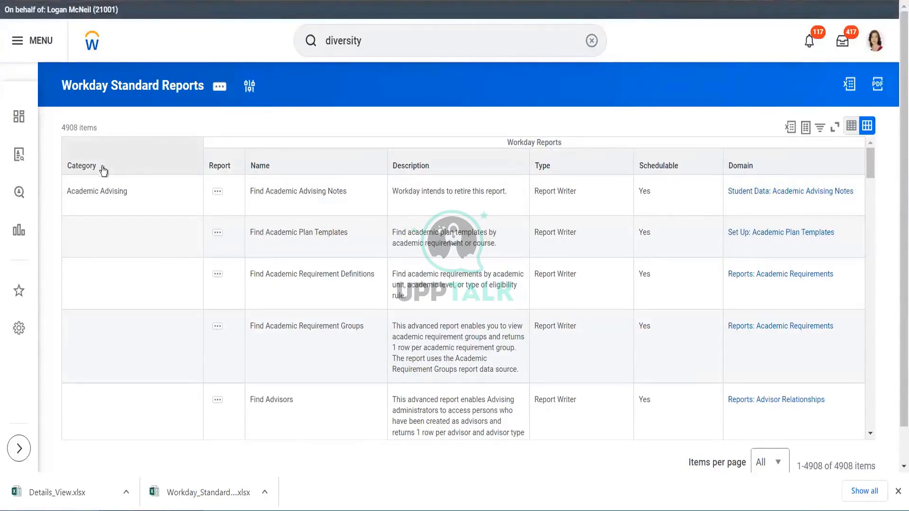
pyautogui.click(121, 160)
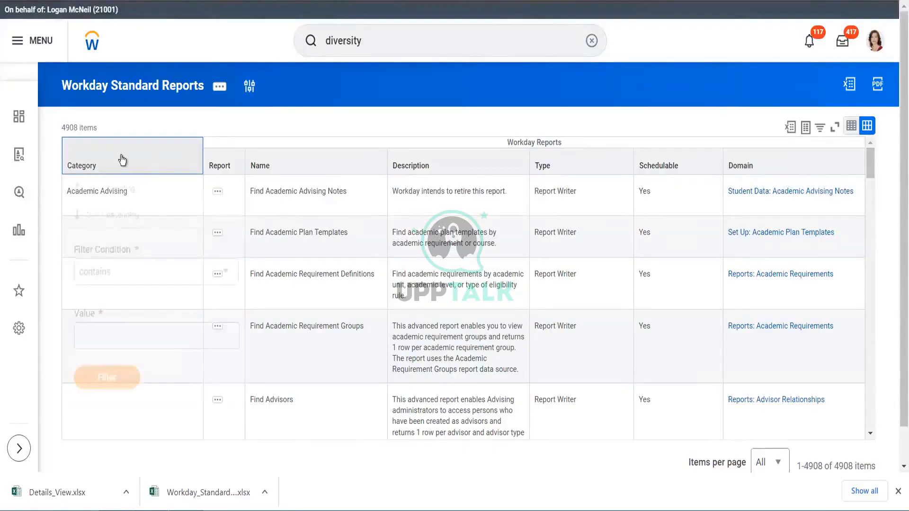
pyautogui.click(464, 113)
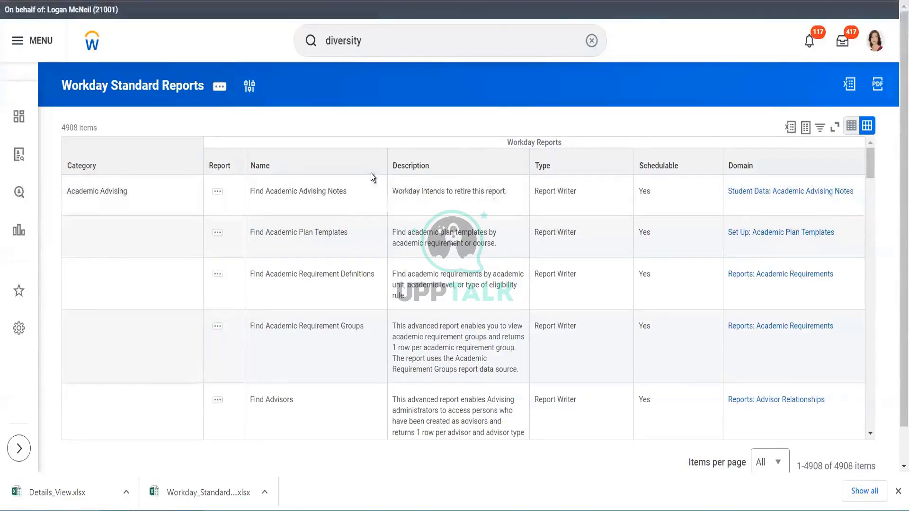
pyautogui.click(377, 37)
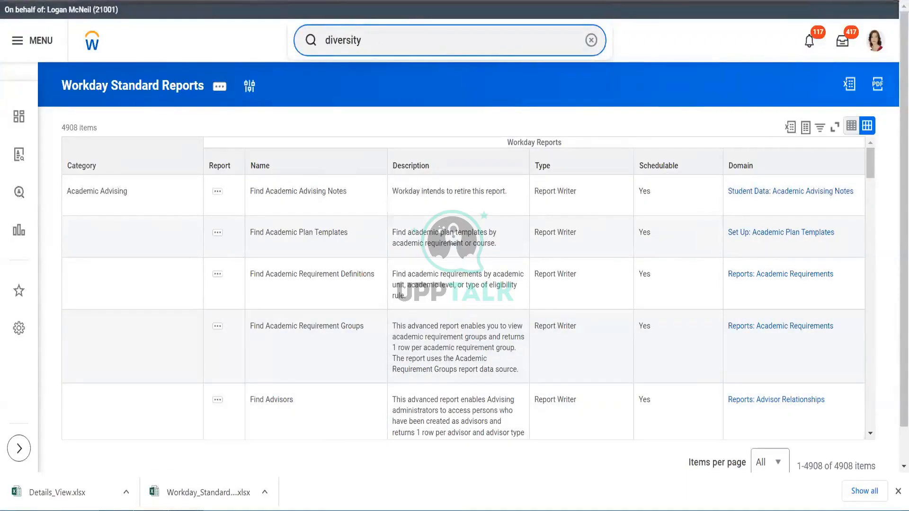
# - Return to the spreadsheet and reselect all values in the Report column filter to show every report again
pyautogui.moveTo(186, 510)
pyautogui.moveTo(152, 510)
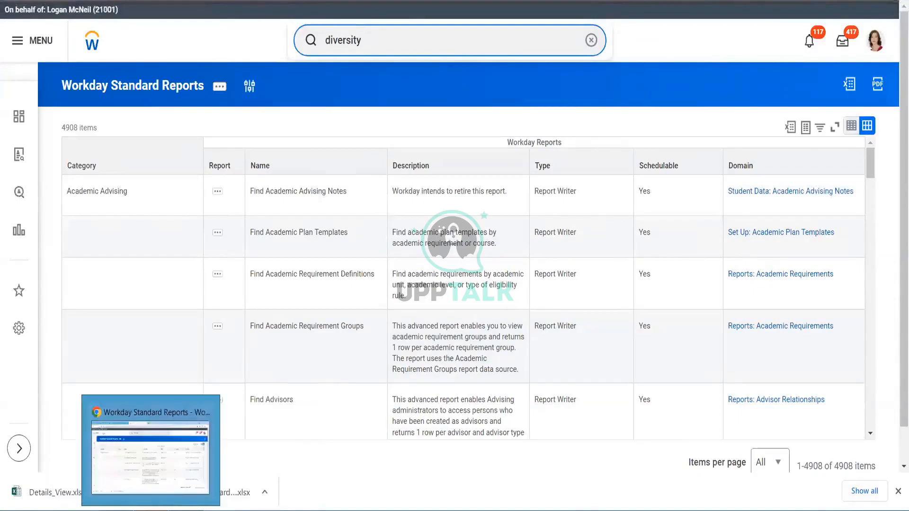
pyautogui.click(169, 467)
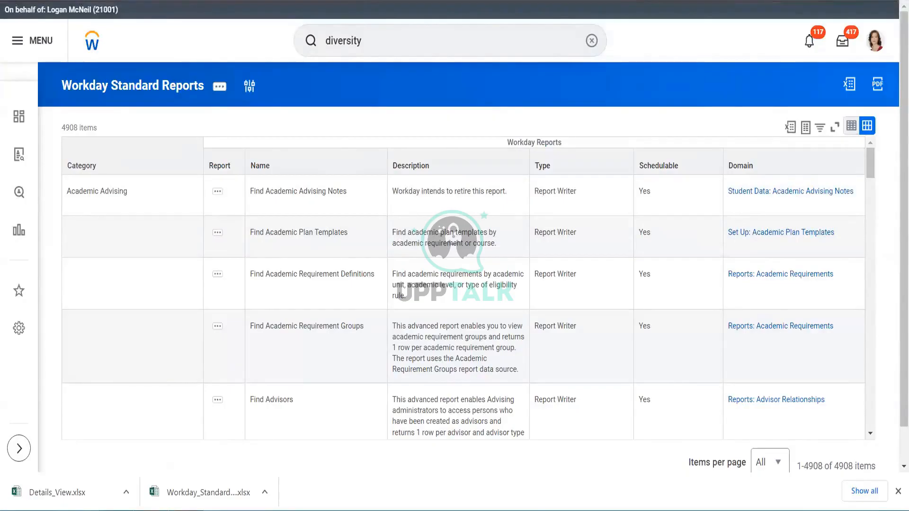
pyautogui.moveTo(186, 510)
pyautogui.click(121, 461)
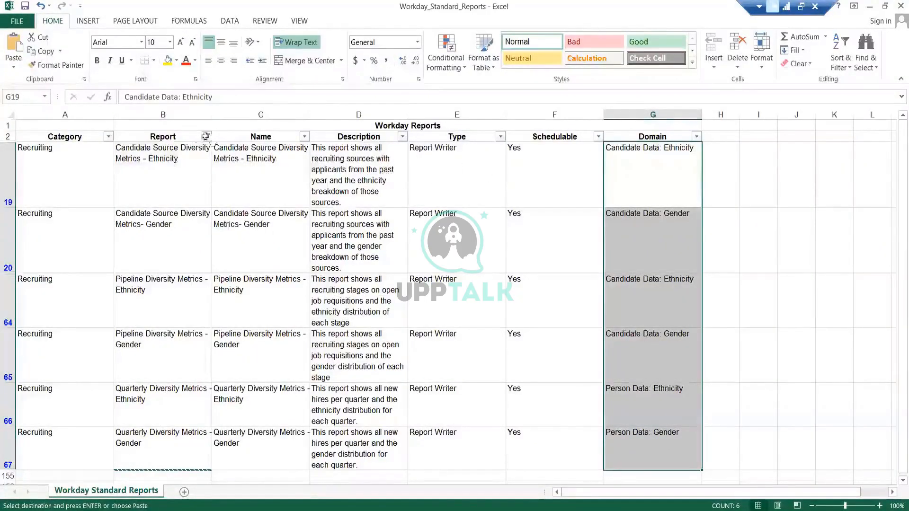
pyautogui.click(206, 136)
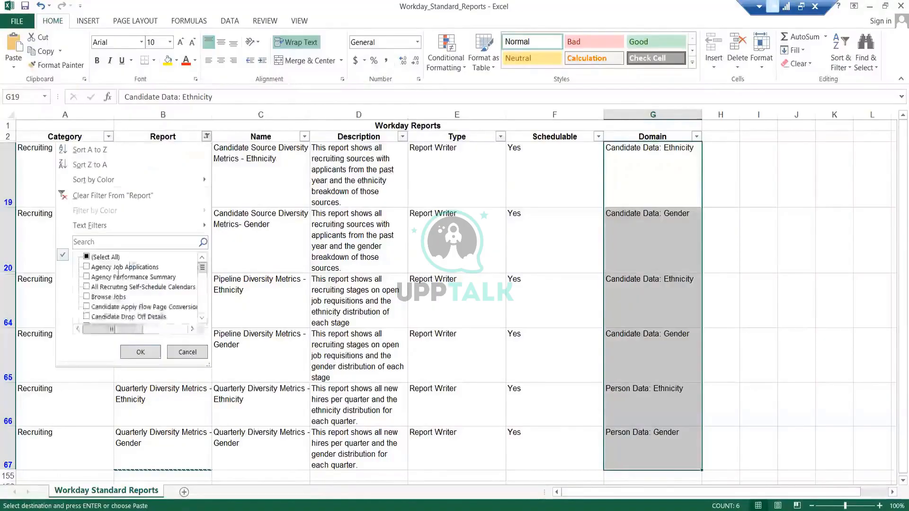
pyautogui.click(113, 259)
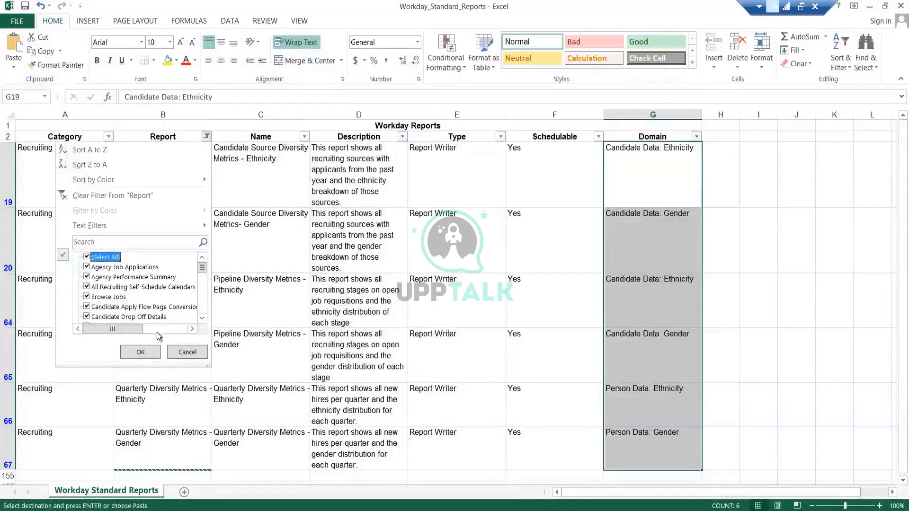
pyautogui.click(141, 357)
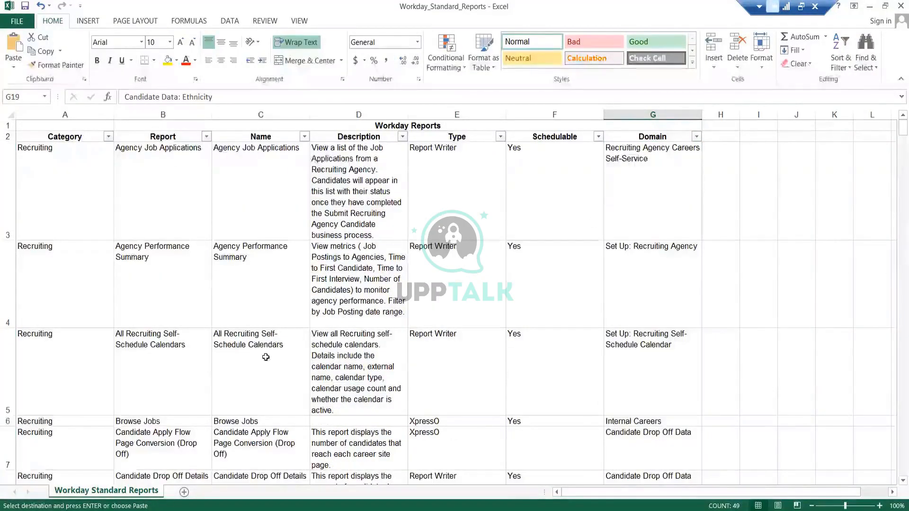
# - Filter the spreadsheet's Report column to show only reports matching job
pyautogui.click(266, 357)
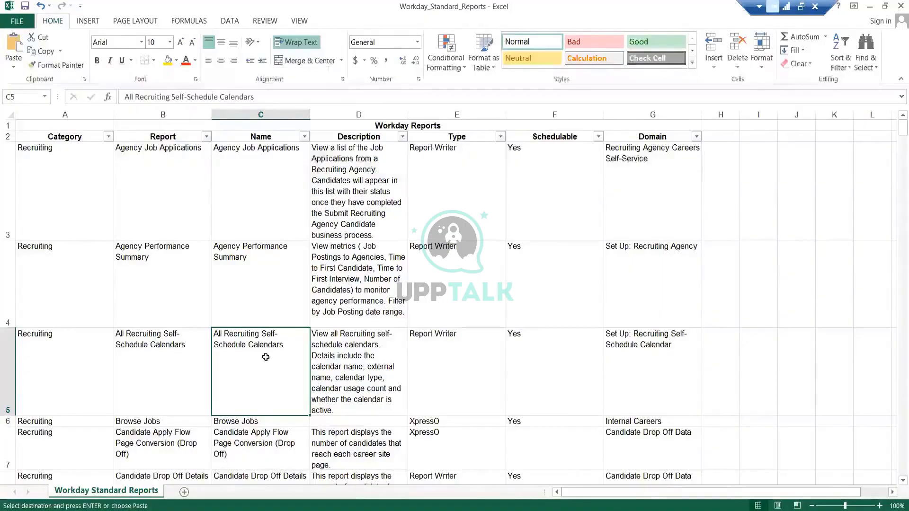
pyautogui.click(207, 137)
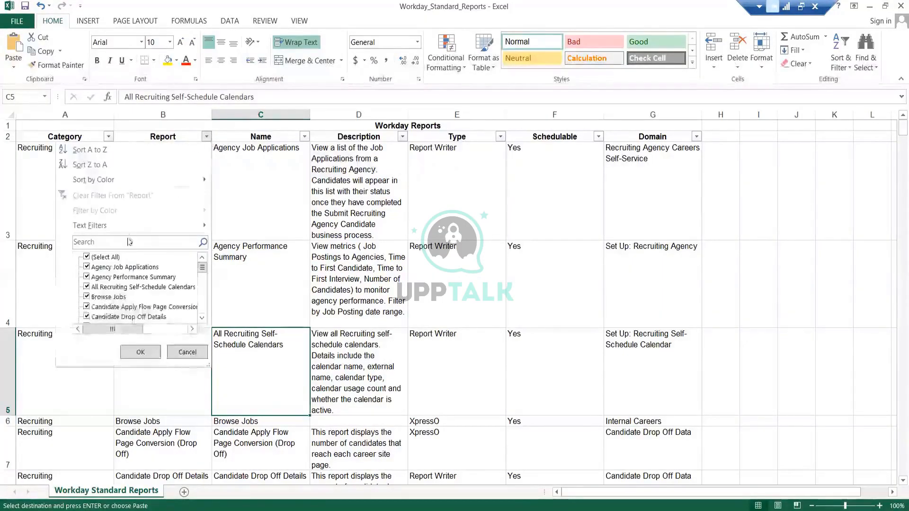
pyautogui.click(102, 258)
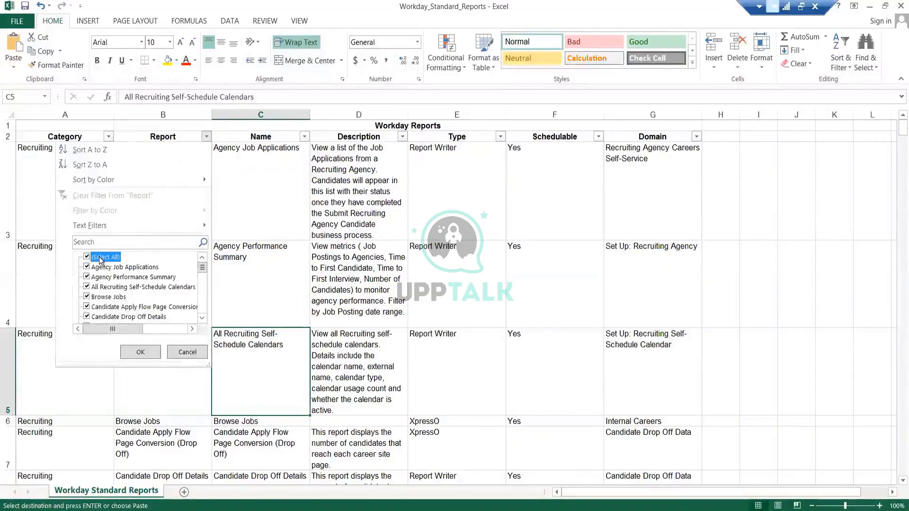
pyautogui.click(122, 243)
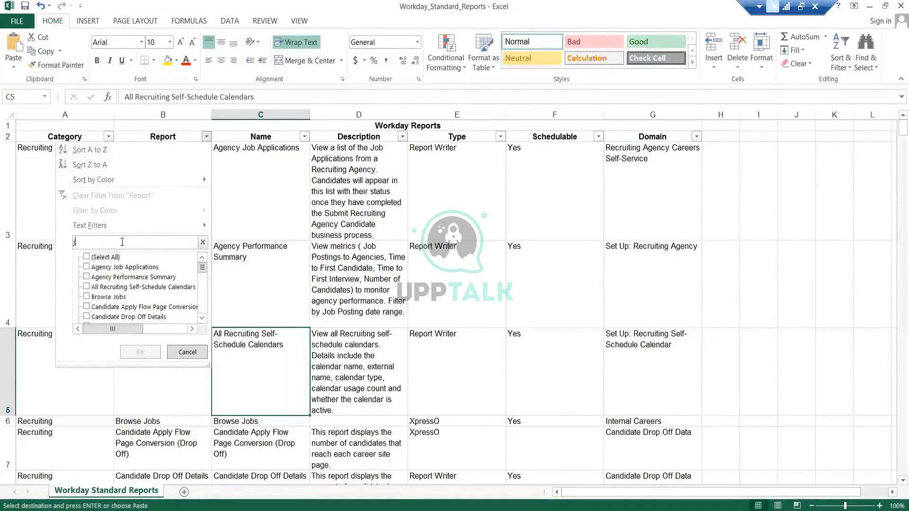
pyautogui.write('job')
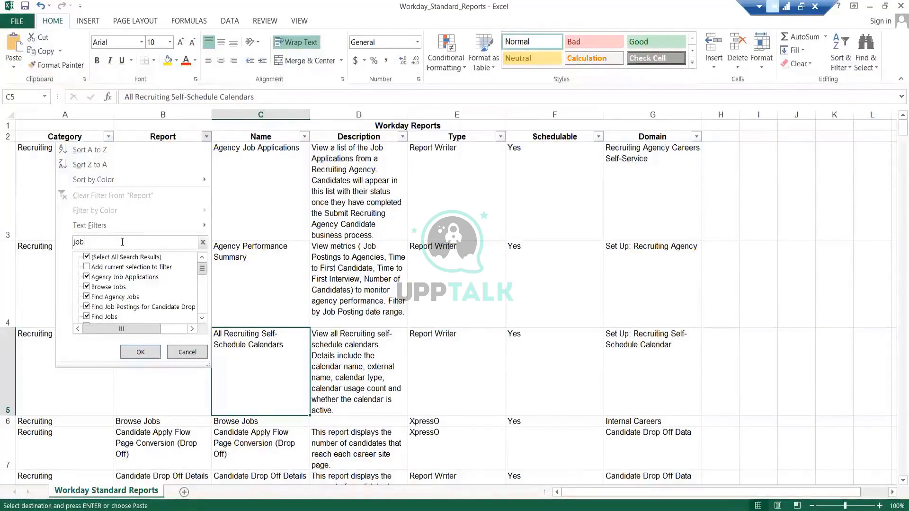
pyautogui.click(140, 352)
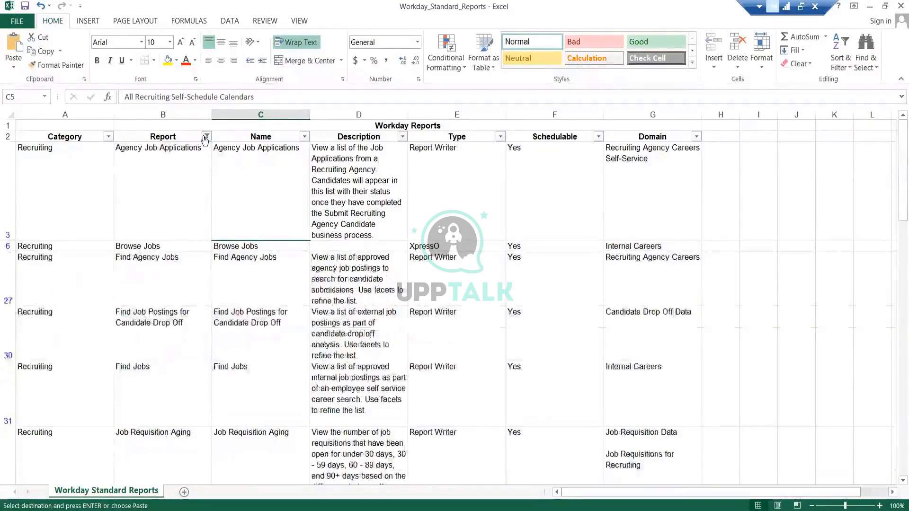
# - Reselect all values in the Report column filter to show every report again
pyautogui.click(259, 137)
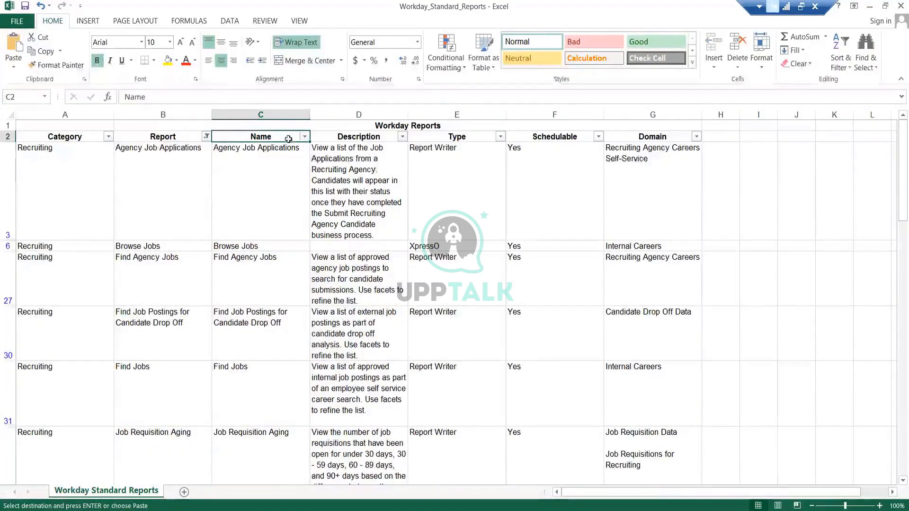
pyautogui.click(206, 136)
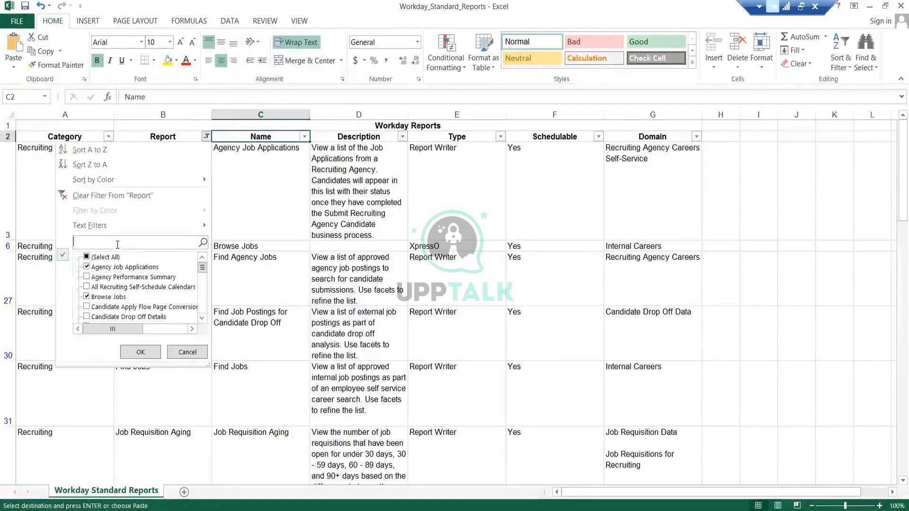
pyautogui.click(116, 257)
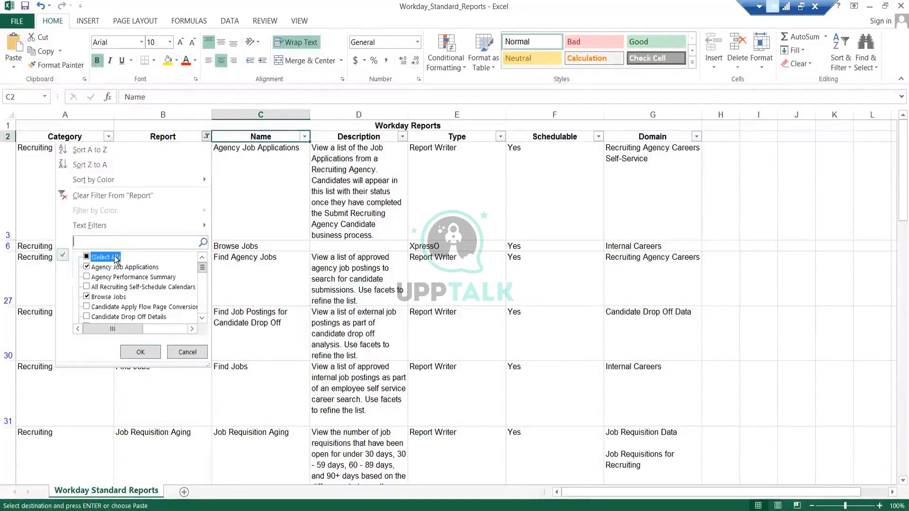
pyautogui.click(138, 352)
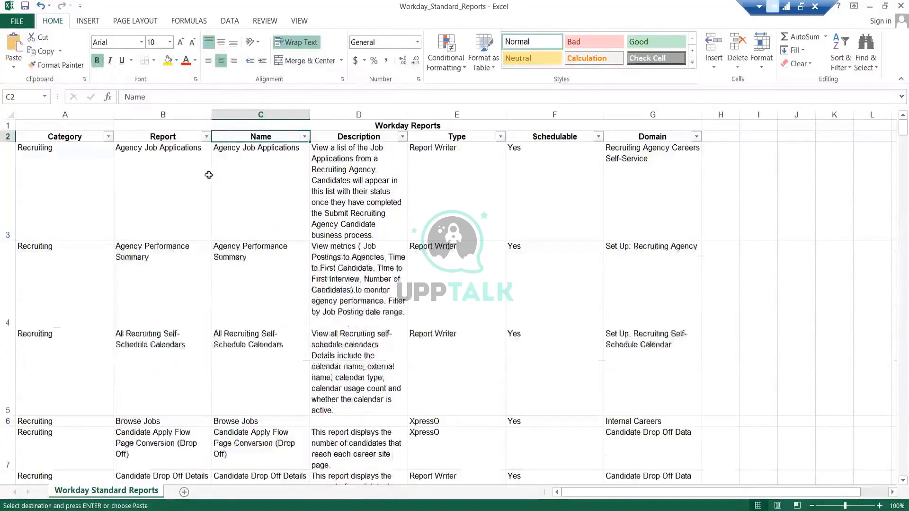
# - Filter the Report column to reports matching job requisition
pyautogui.click(207, 137)
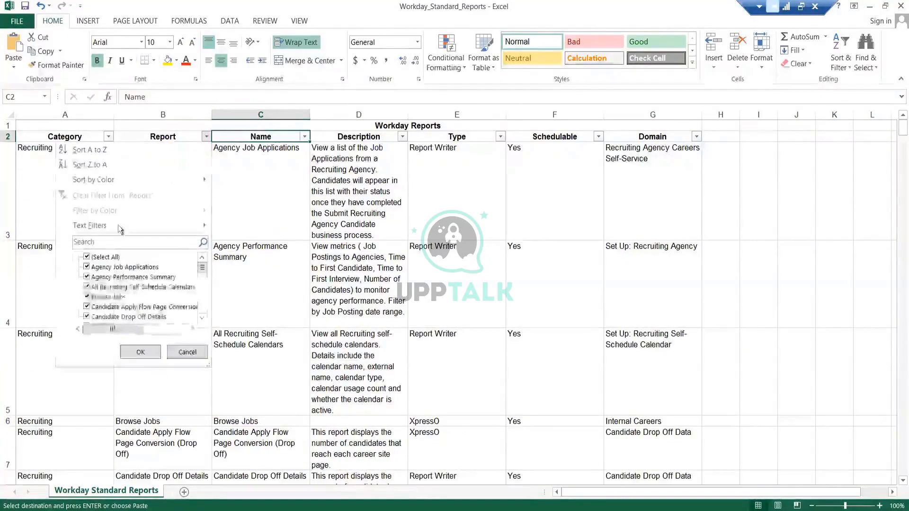
pyautogui.click(110, 257)
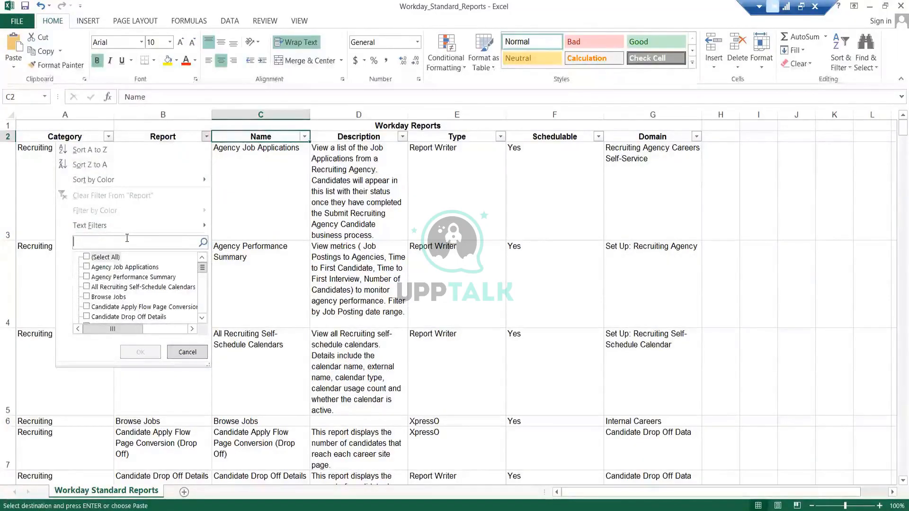
pyautogui.write('job re')
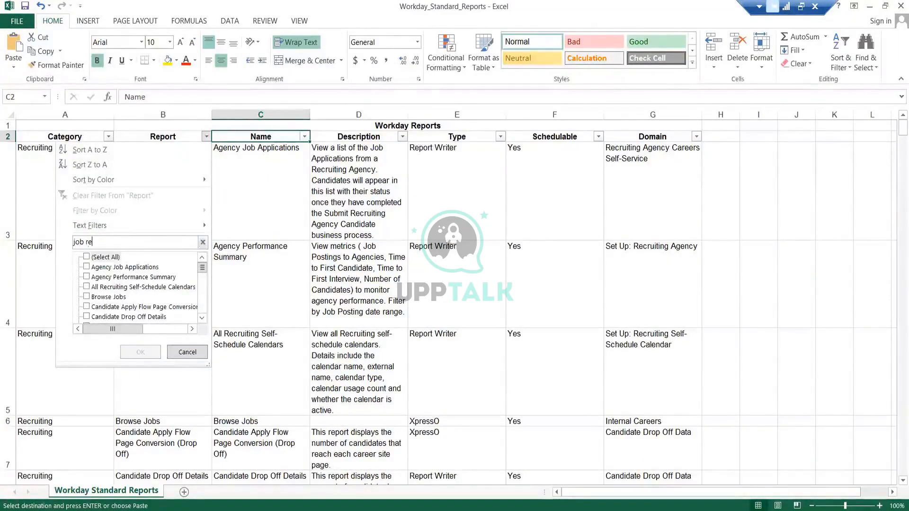
pyautogui.write('quisition')
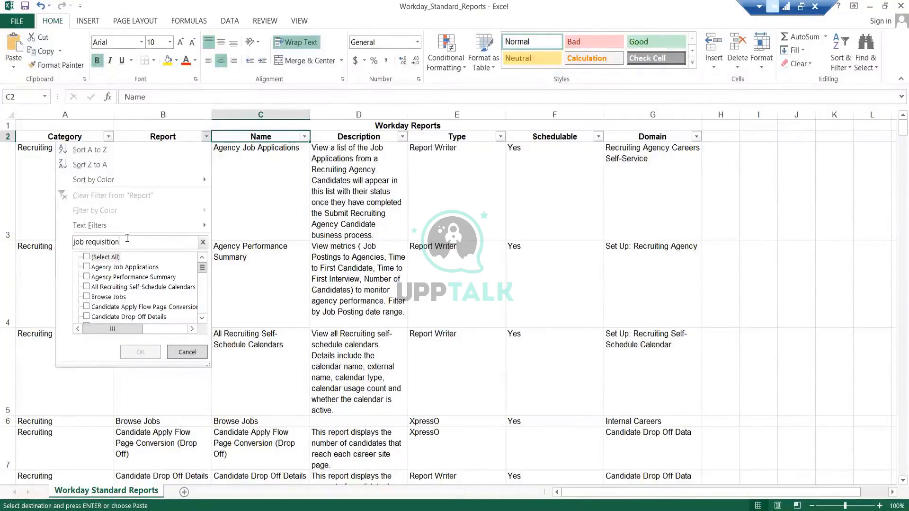
pyautogui.press('Return')
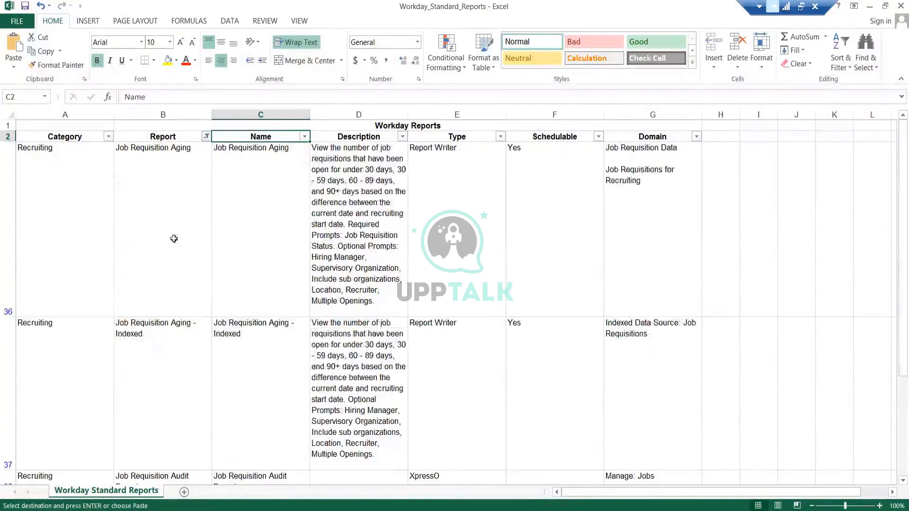
pyautogui.click(158, 196)
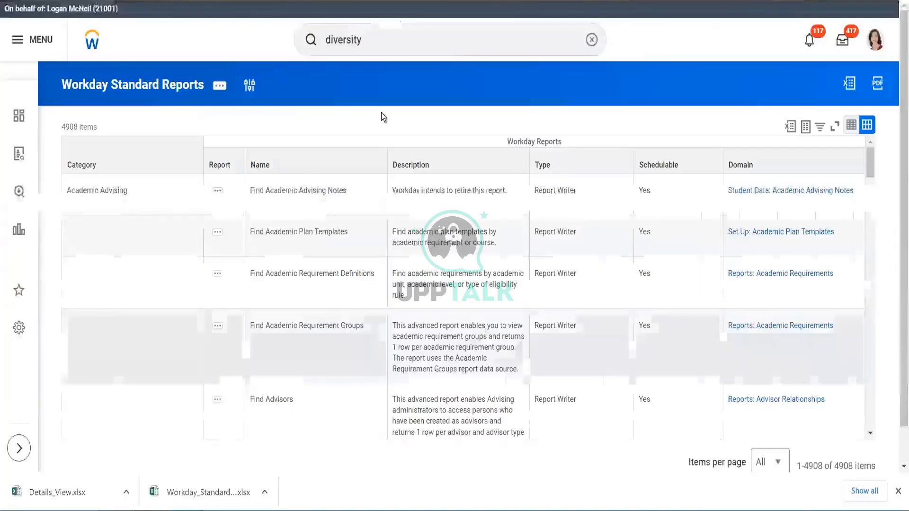
# - Search Workday for job req aging and run the Job Requisition Aging report with default prompts
pyautogui.click(412, 44)
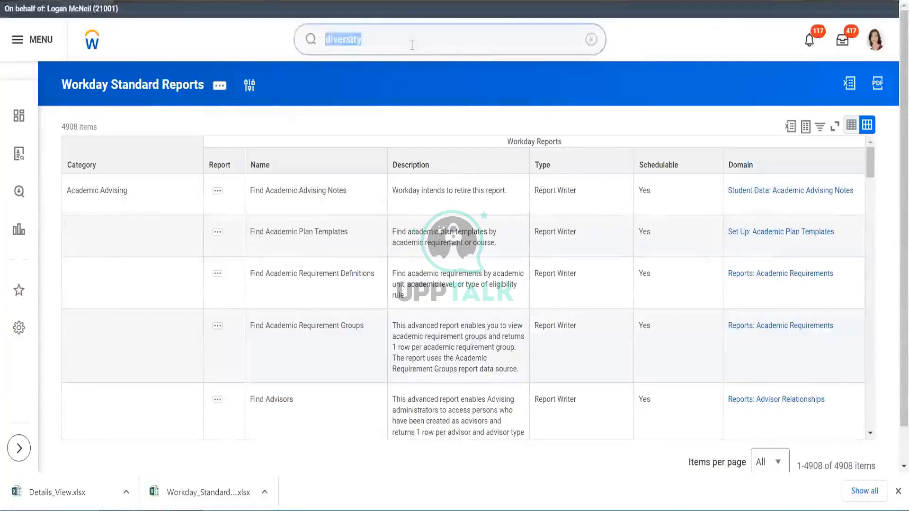
pyautogui.press('BackSpace')
pyautogui.write('jo')
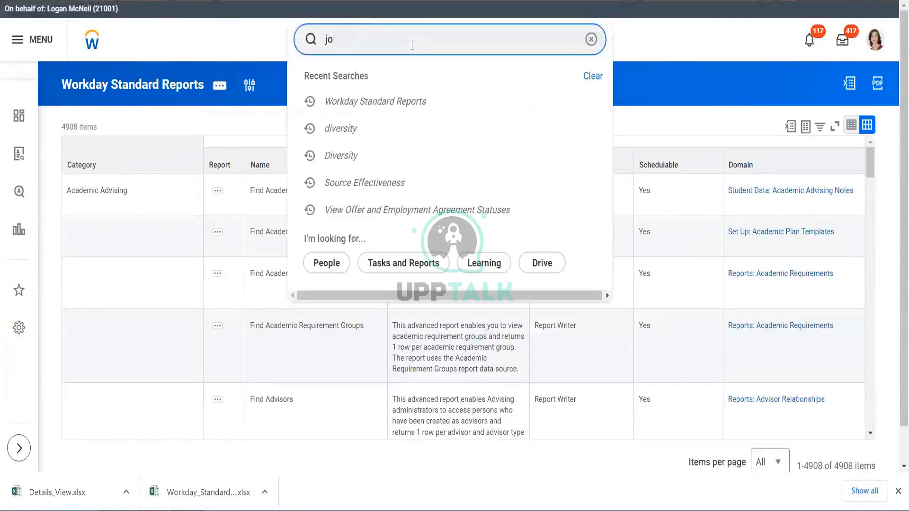
pyautogui.write('b req aging')
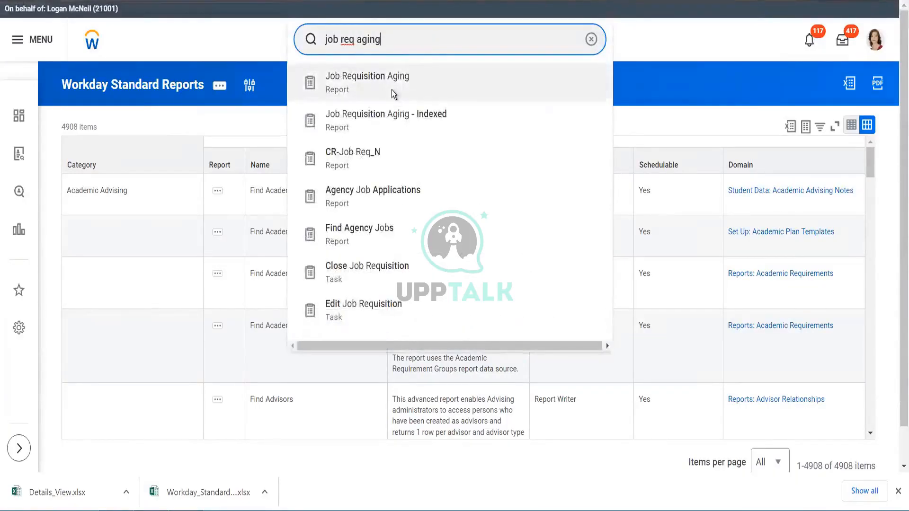
pyautogui.click(391, 90)
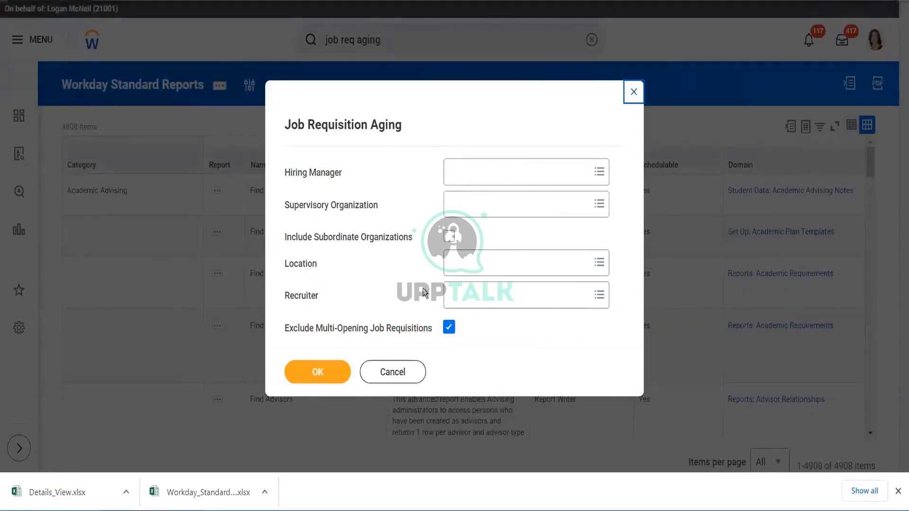
pyautogui.click(321, 372)
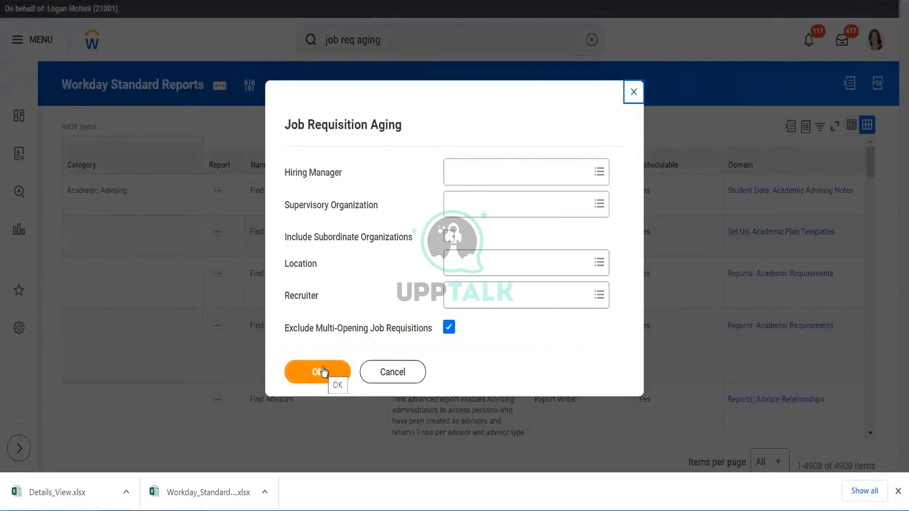
pyautogui.click(323, 372)
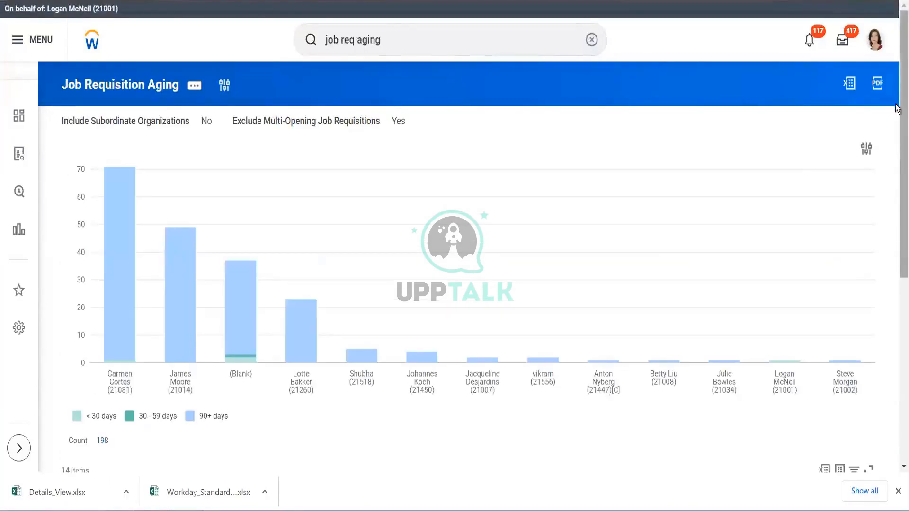
# - Open the report's related actions, view the Standard Report options, and scroll through the recruiter aging table
pyautogui.moveTo(897, 108)
pyautogui.mouseDown()
pyautogui.moveTo(898, 296)
pyautogui.moveTo(897, 116)
pyautogui.mouseUp()
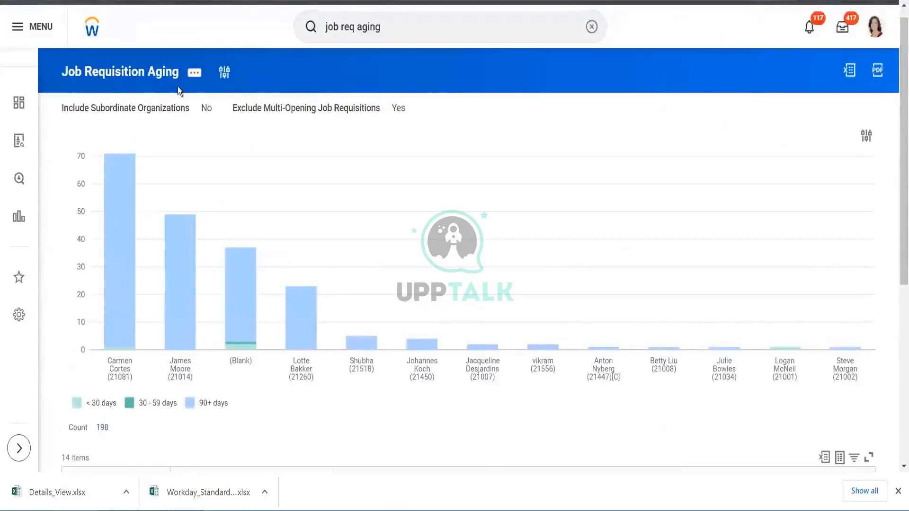
pyautogui.click(196, 76)
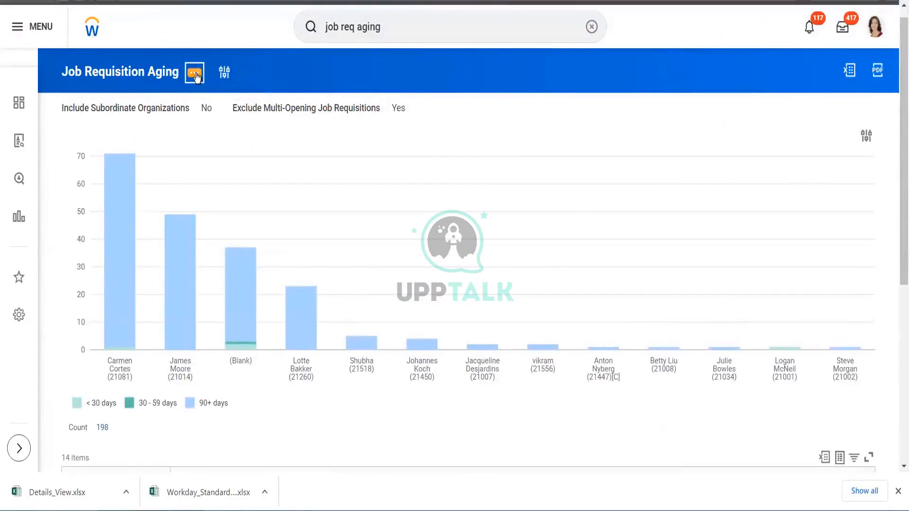
pyautogui.moveTo(265, 108)
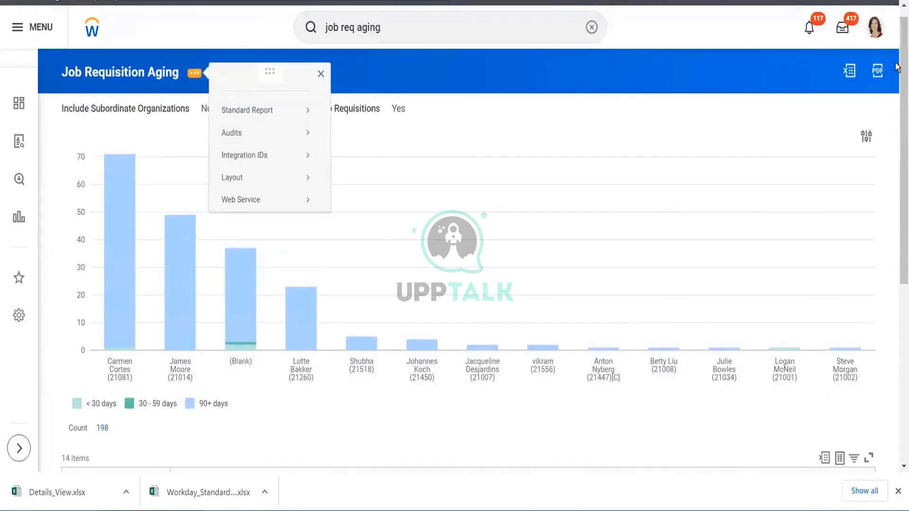
pyautogui.moveTo(903, 90); pyautogui.dragTo(903, 268)
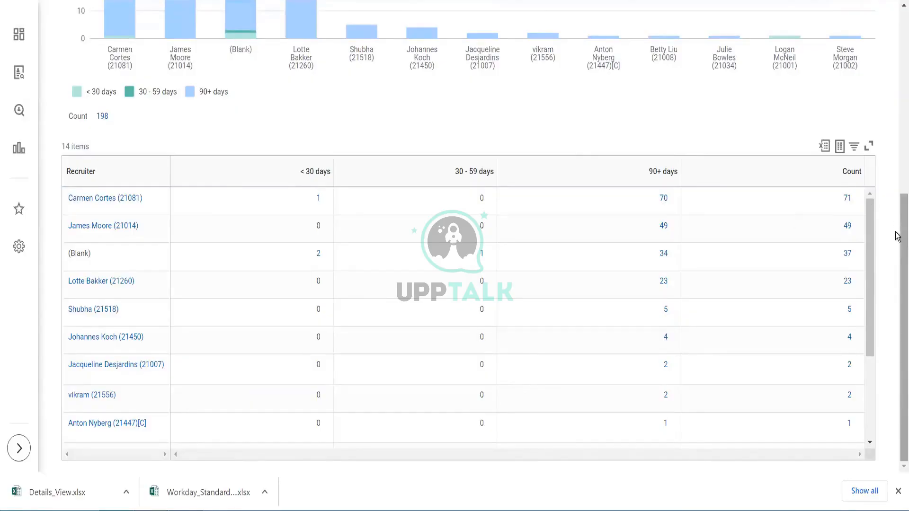
pyautogui.scroll(1, 898, 37)
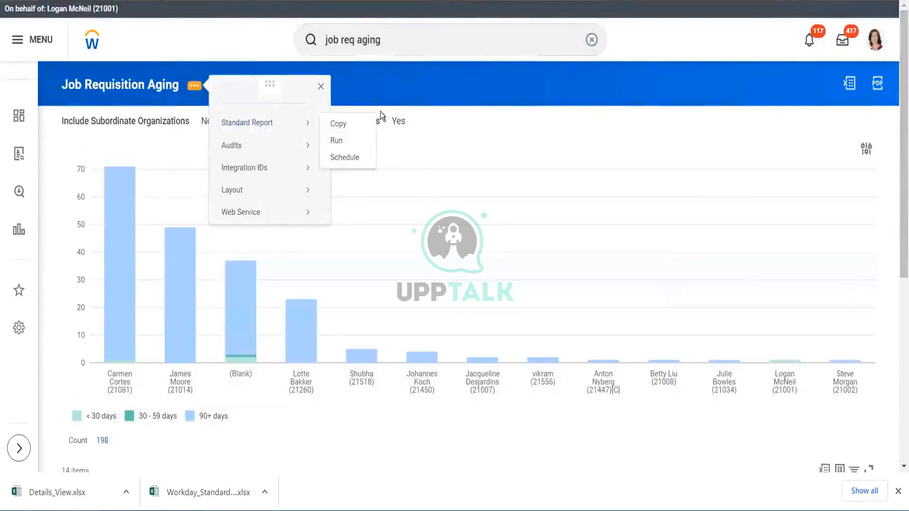
pyautogui.moveTo(278, 146)
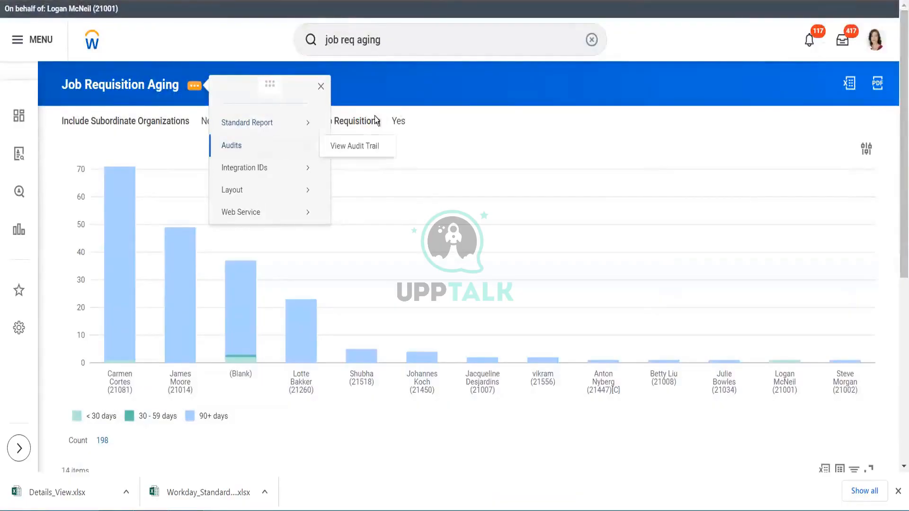
# - Search for job req aging again and run the Job Requisition Aging - Indexed report with default prompts
pyautogui.click(426, 33)
pyautogui.write('job req agin')
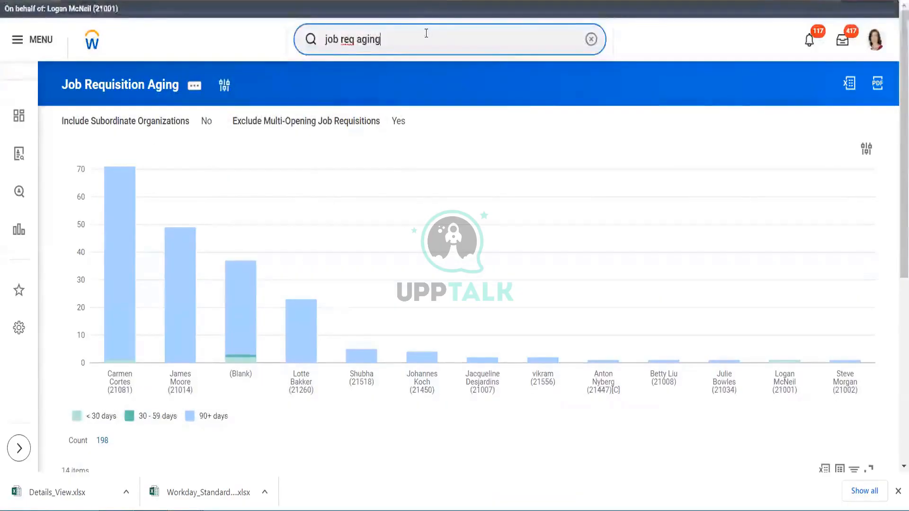
pyautogui.write('g')
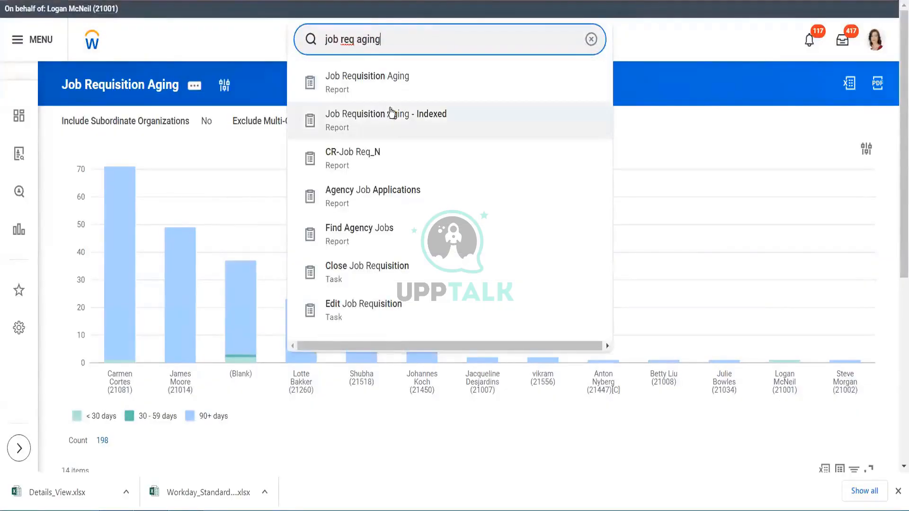
pyautogui.click(390, 113)
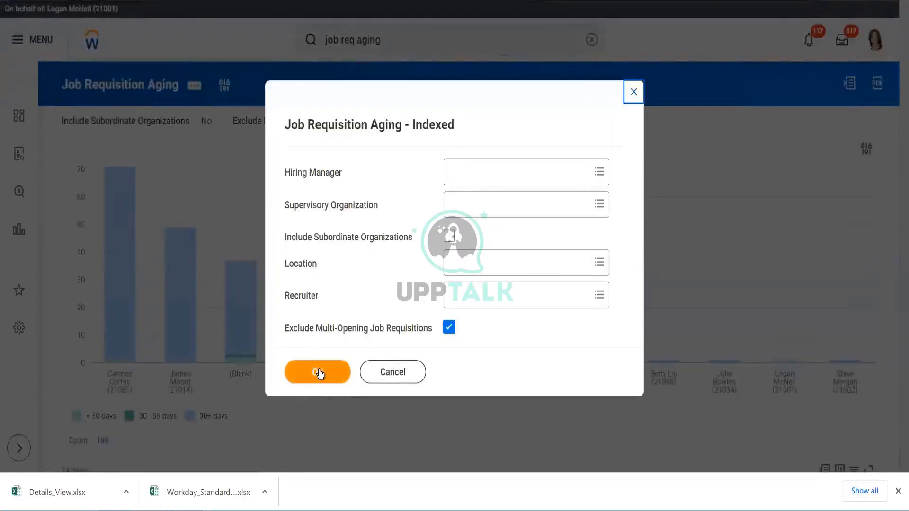
pyautogui.click(319, 372)
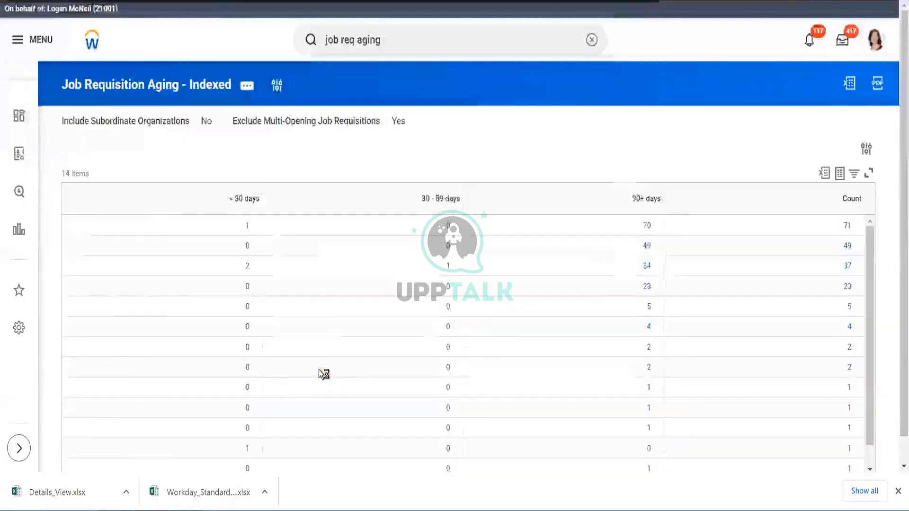
# - Open the indexed report's related actions and view its Standard Report options
pyautogui.click(247, 86)
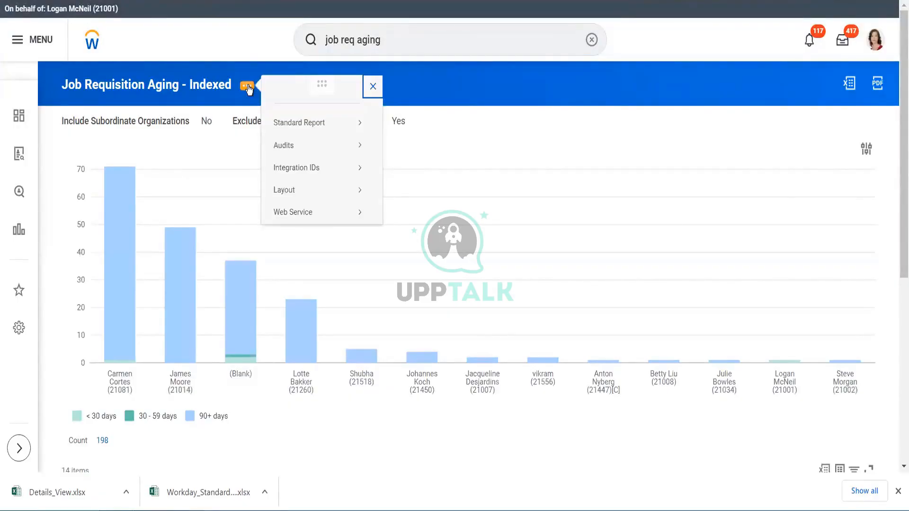
pyautogui.moveTo(318, 129)
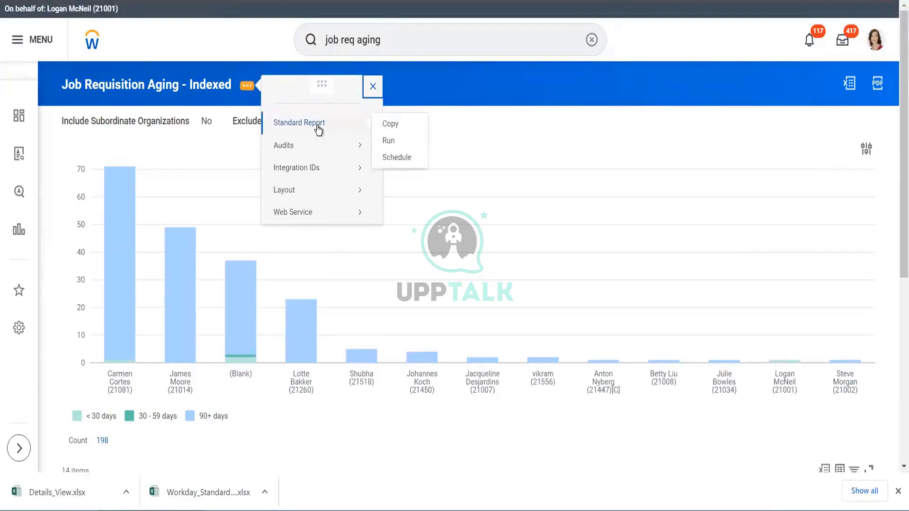
pyautogui.click(388, 39)
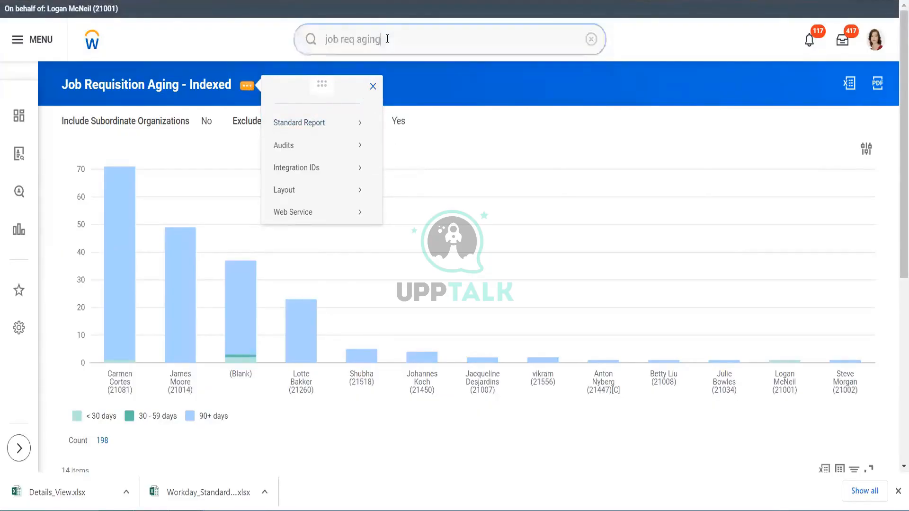
# - Search Workday for job req aging and reopen the Job Requisition Aging report
pyautogui.press('BackSpace')
pyautogui.write('g')
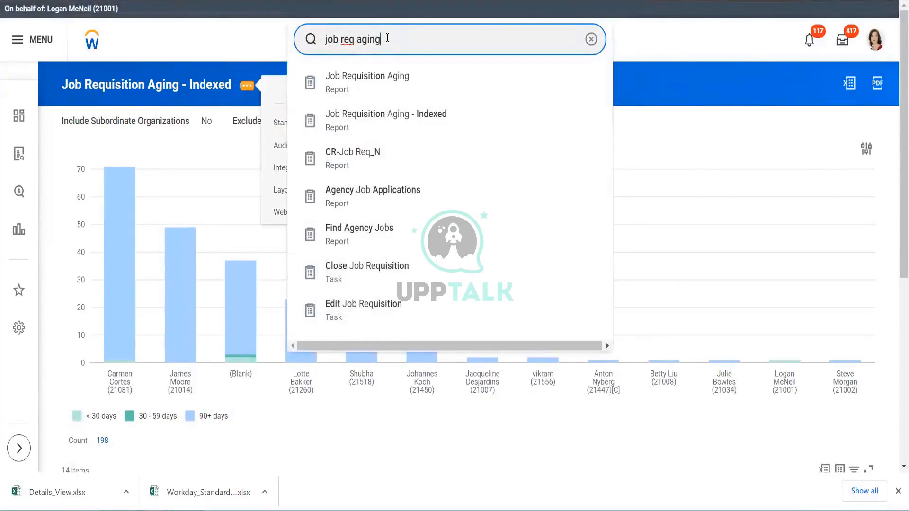
pyautogui.click(382, 89)
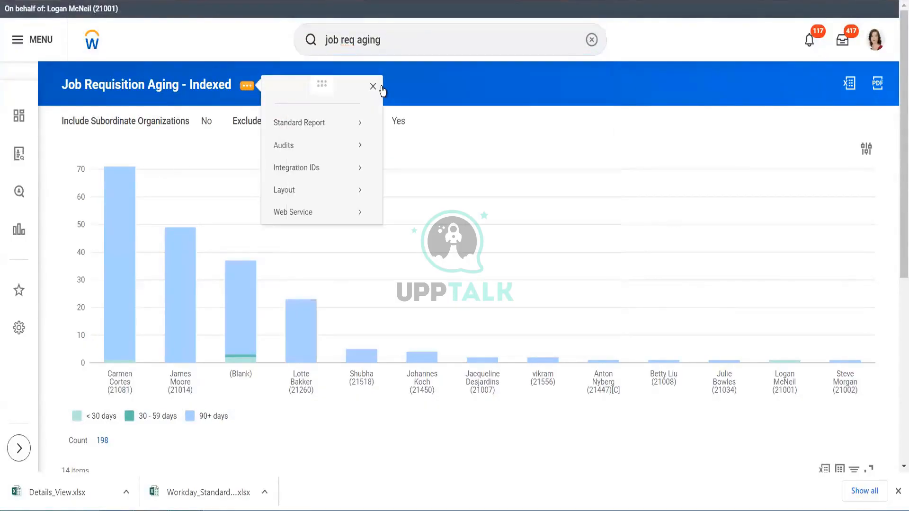
pyautogui.click(141, 84)
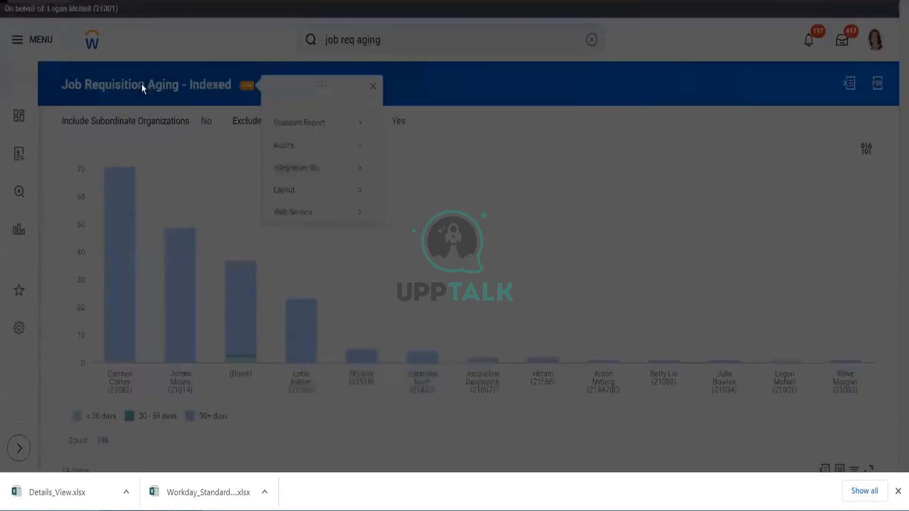
pyautogui.click(319, 377)
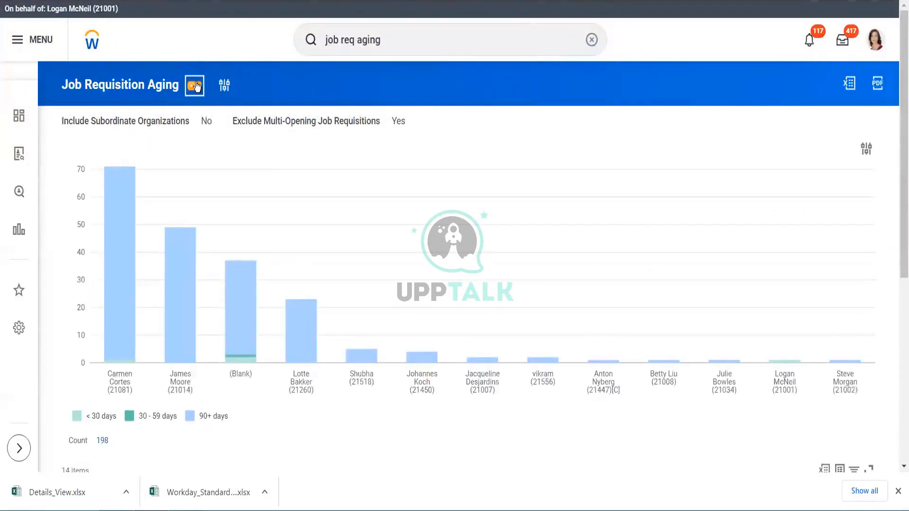
# - Copy the standard report to a custom report named Job Requisition Aging - followed by the author's surname
pyautogui.click(195, 86)
pyautogui.moveTo(250, 122)
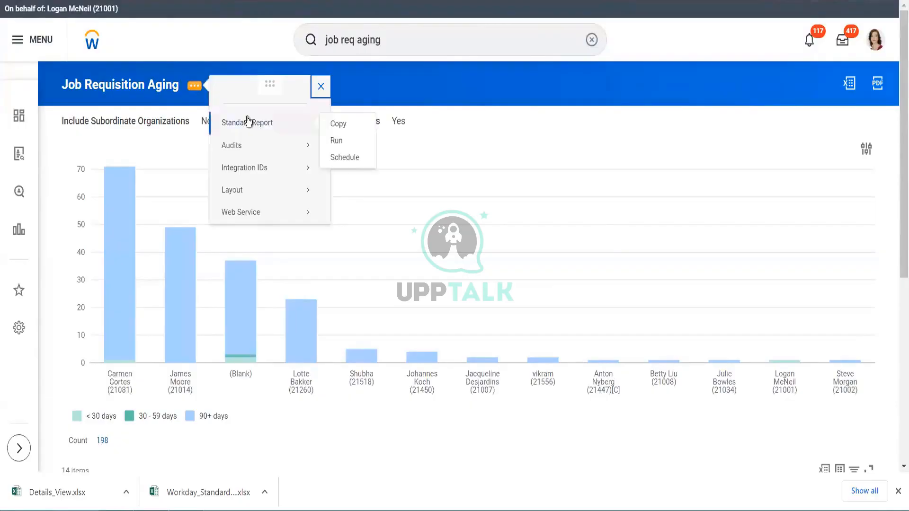
pyautogui.click(345, 124)
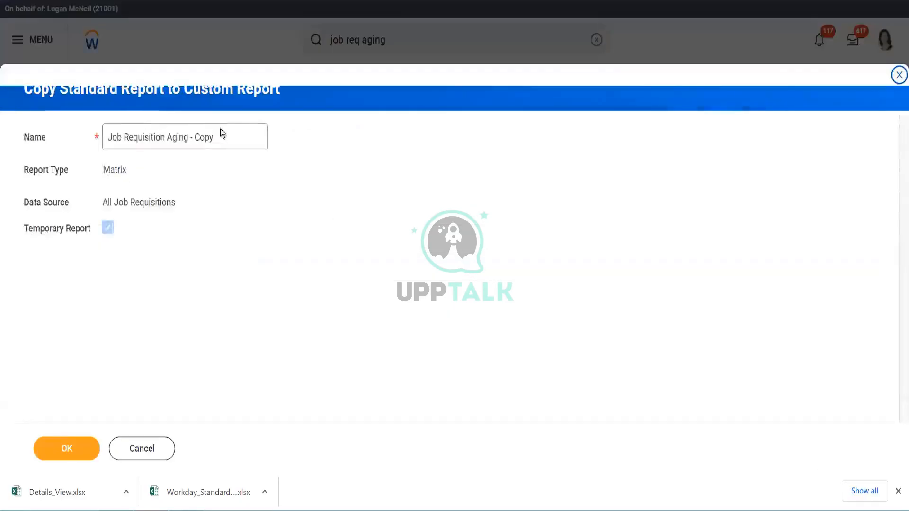
pyautogui.click(226, 133)
pyautogui.press('BackSpace')
pyautogui.press('BackSpace')
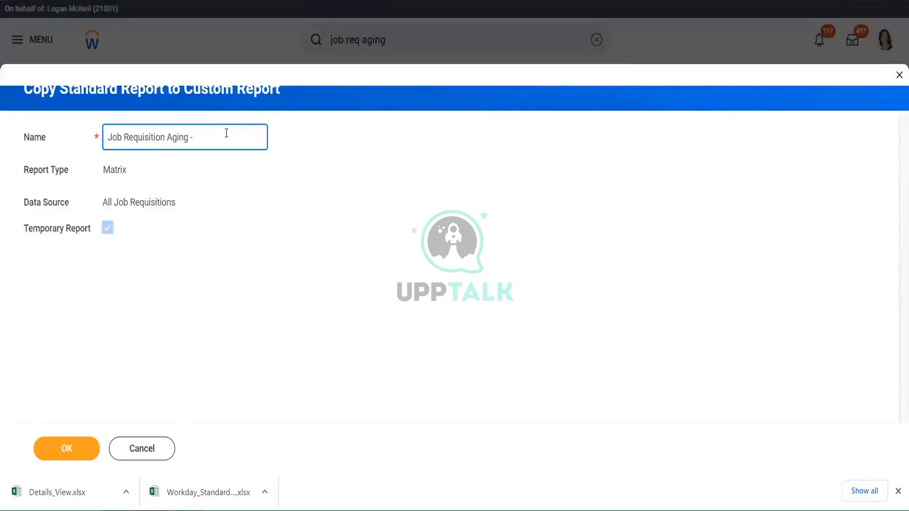
pyautogui.write('Sha')
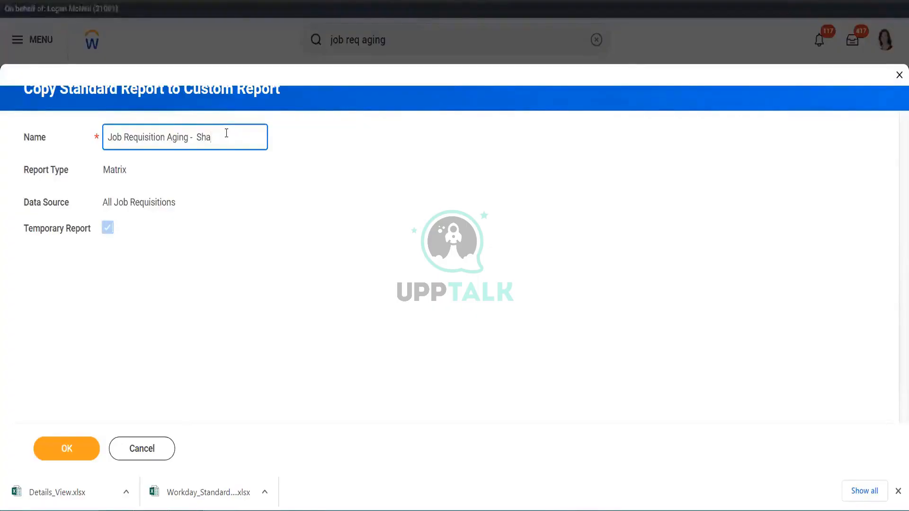
pyautogui.write('h')
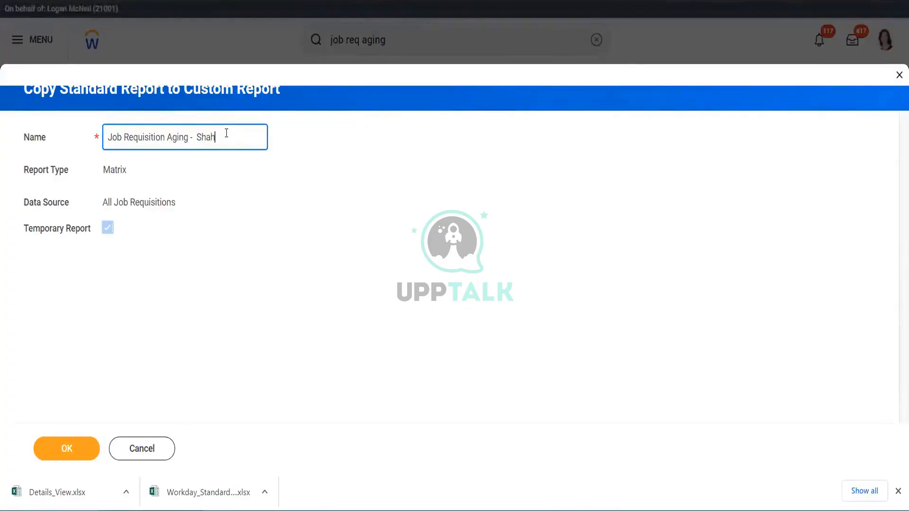
pyautogui.click(68, 448)
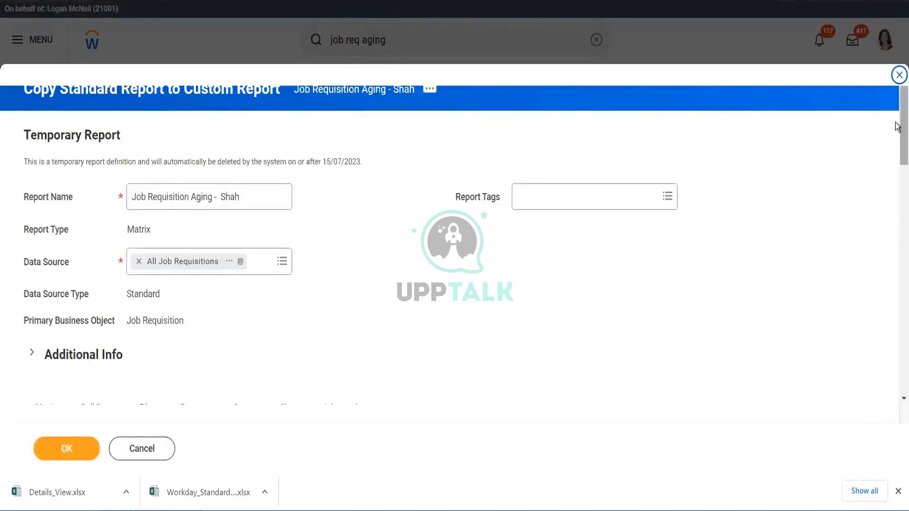
# - Scroll through the copied report definition to examine its Row Grouping table
pyautogui.scroll(-5, 897, 134)
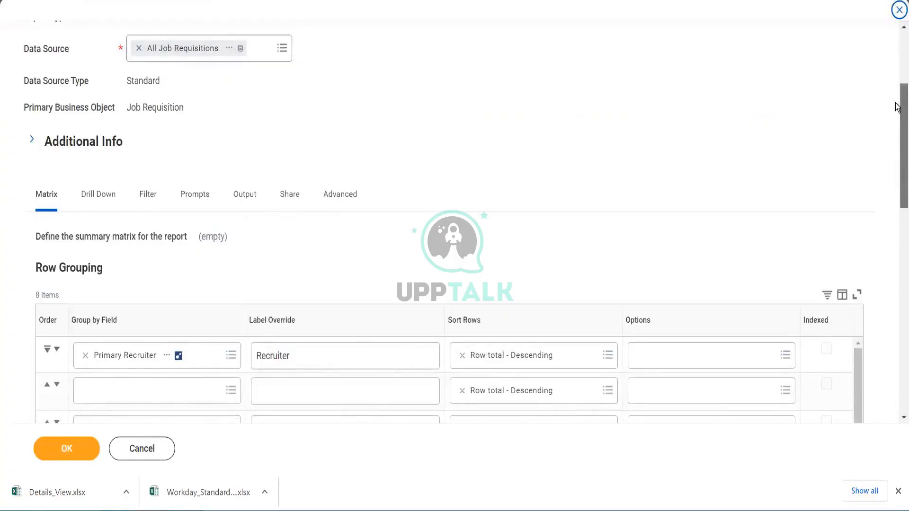
pyautogui.scroll(4, 897, 118)
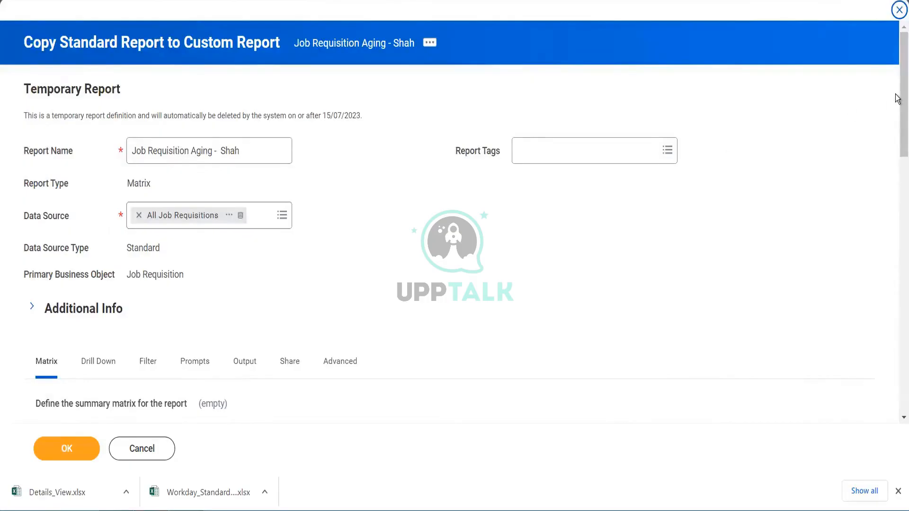
pyautogui.moveTo(897, 95); pyautogui.dragTo(897, 212)
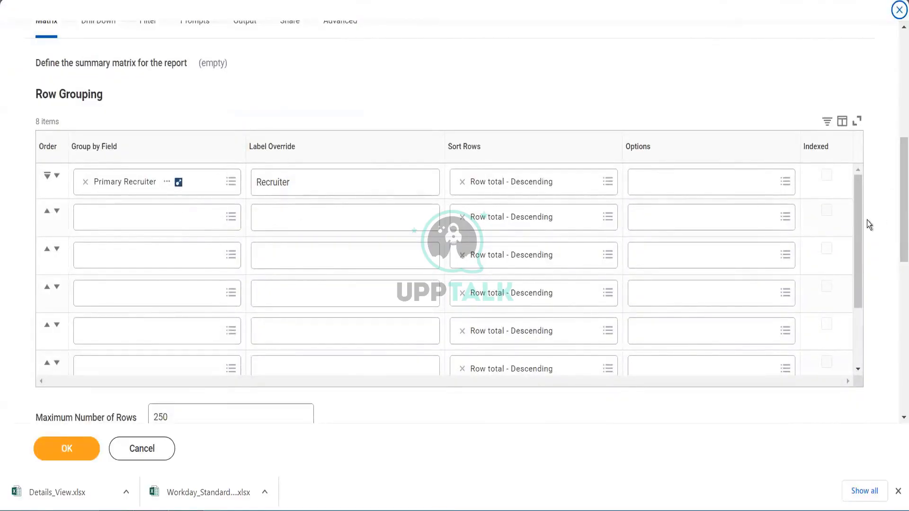
pyautogui.moveTo(857, 212); pyautogui.dragTo(845, 147)
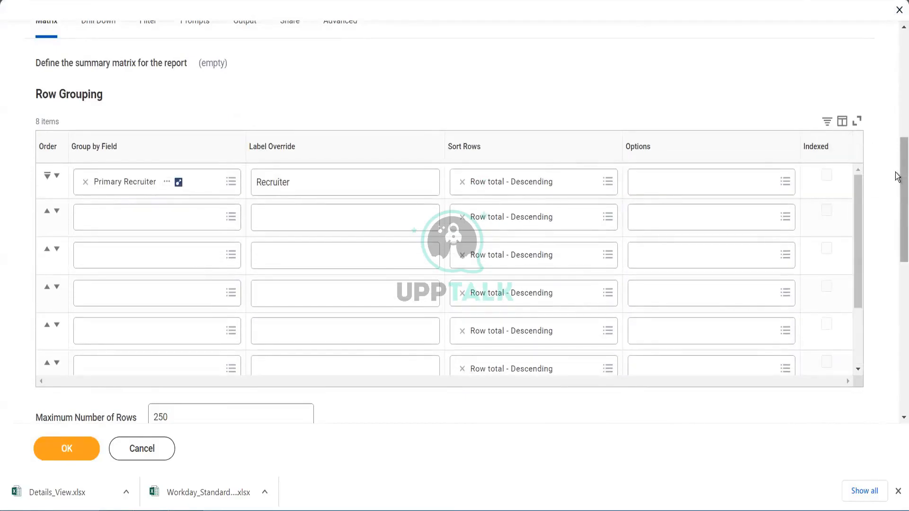
pyautogui.scroll(-1, 897, 192)
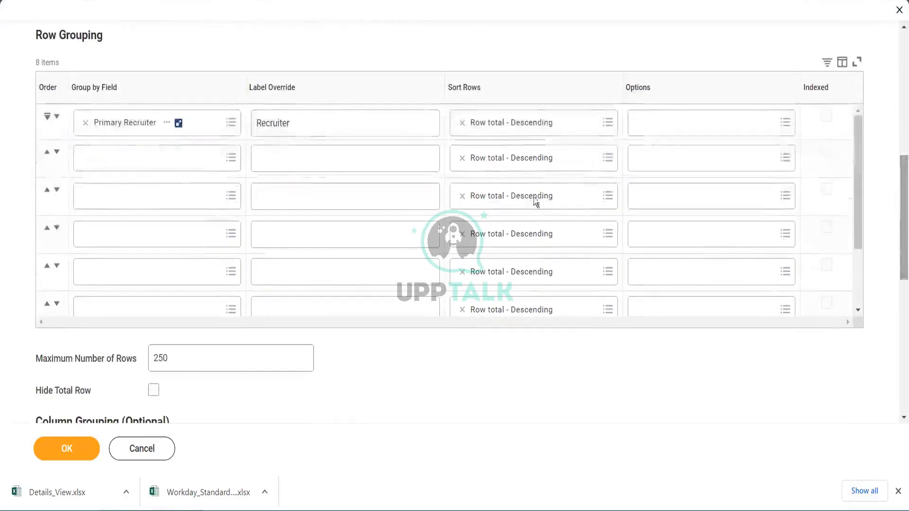
# - Try to add a job req field as the second row grouping, then cancel the copied report
pyautogui.click(230, 164)
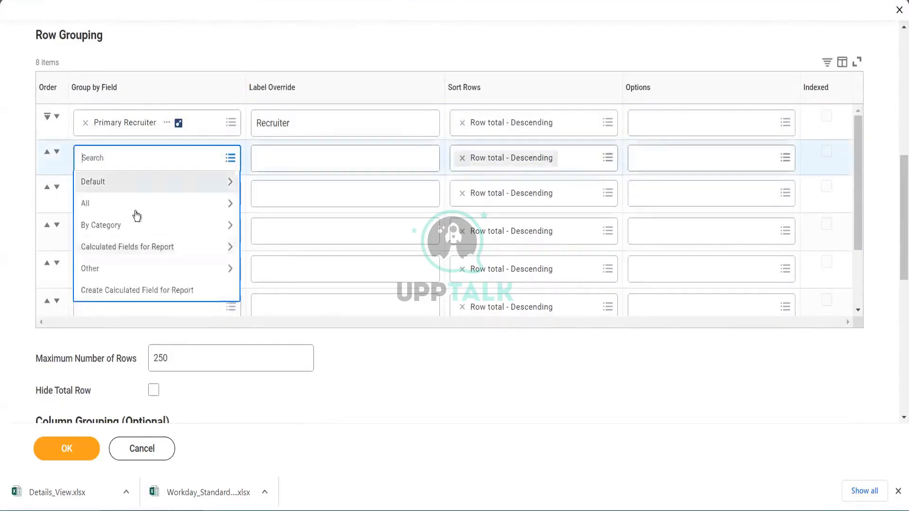
pyautogui.click(135, 210)
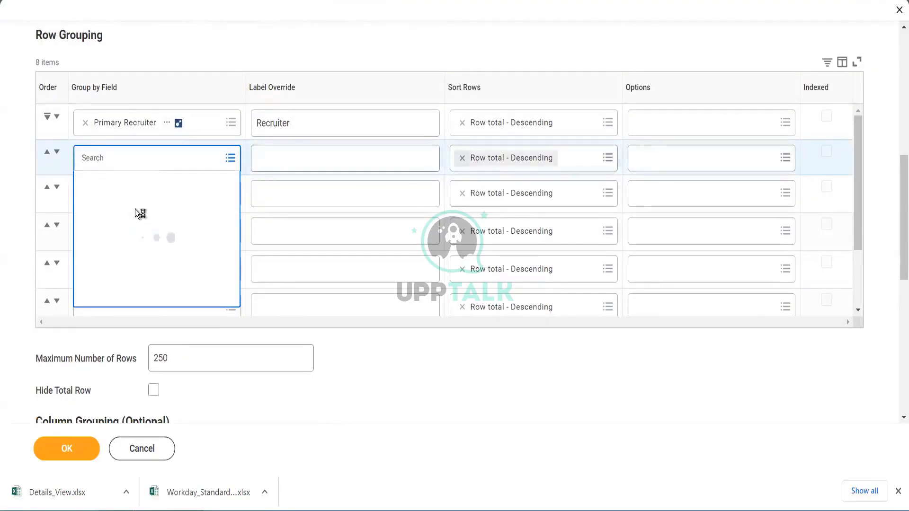
pyautogui.click(149, 158)
pyautogui.write('jo')
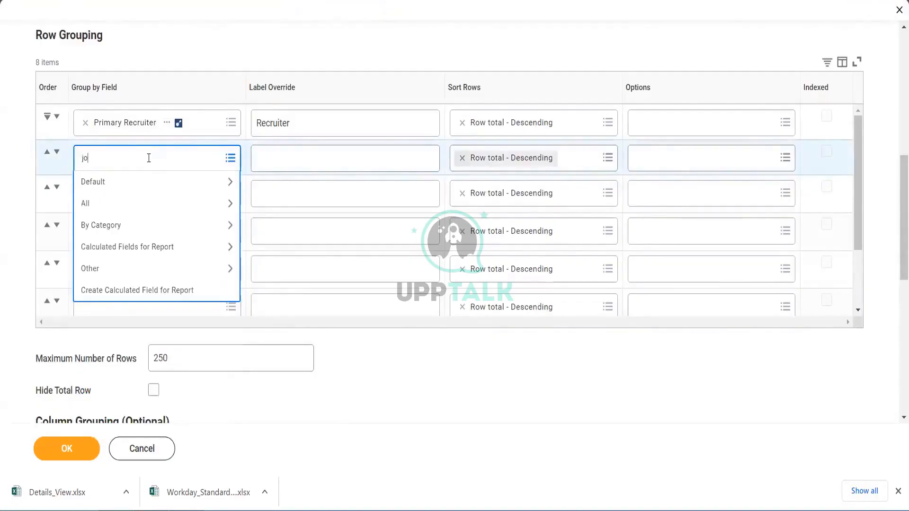
pyautogui.write('b req')
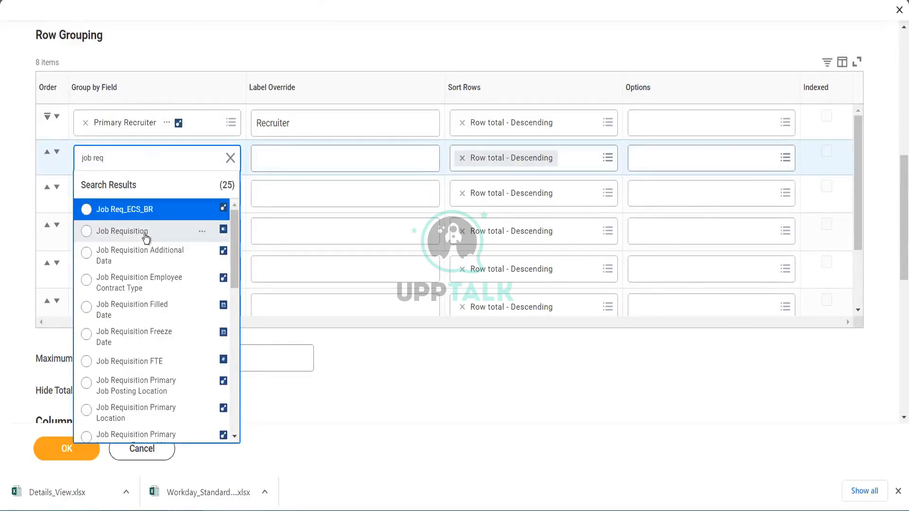
pyautogui.click(382, 342)
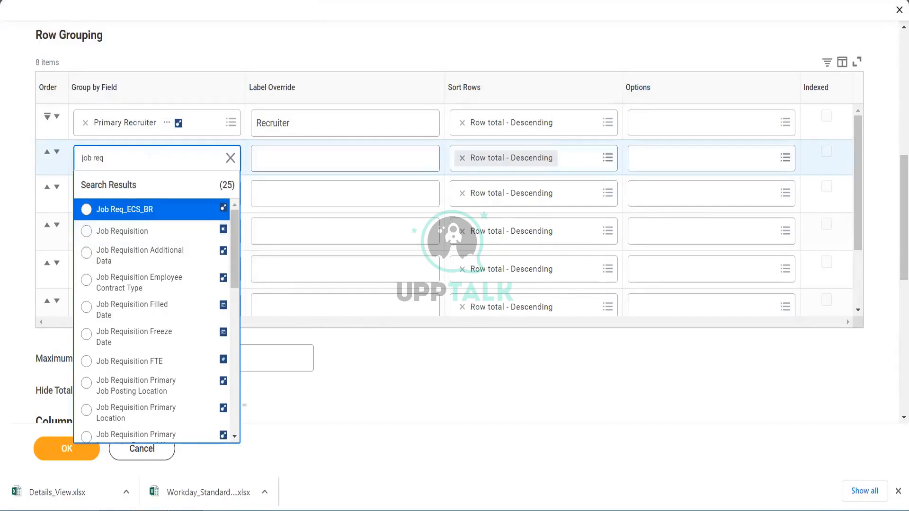
pyautogui.click(152, 448)
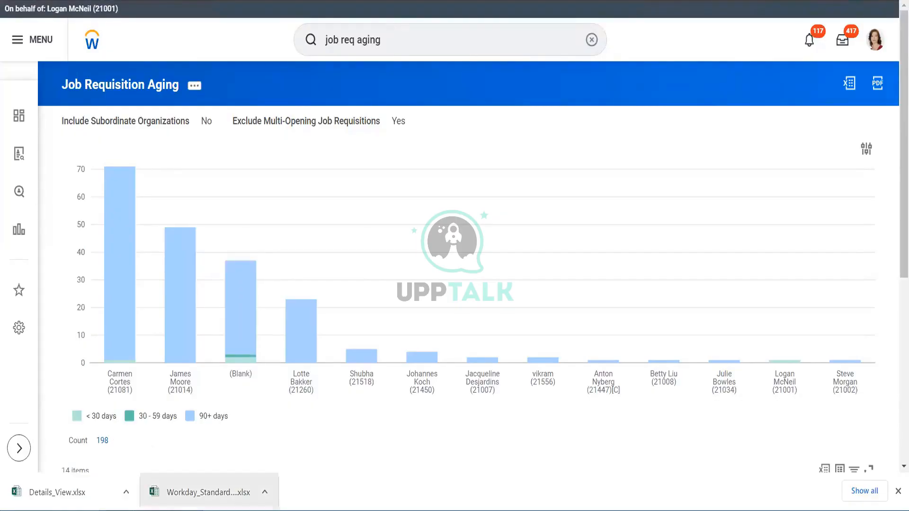
# - Switch to the Workday_Standard_Reports spreadsheet and clear all selections in the Report column filter
pyautogui.moveTo(185, 510)
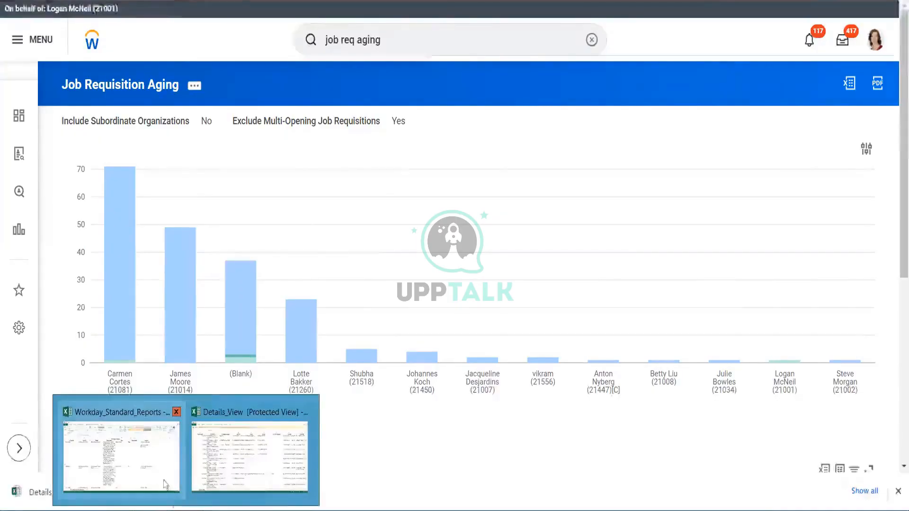
pyautogui.click(157, 466)
pyautogui.click(195, 266)
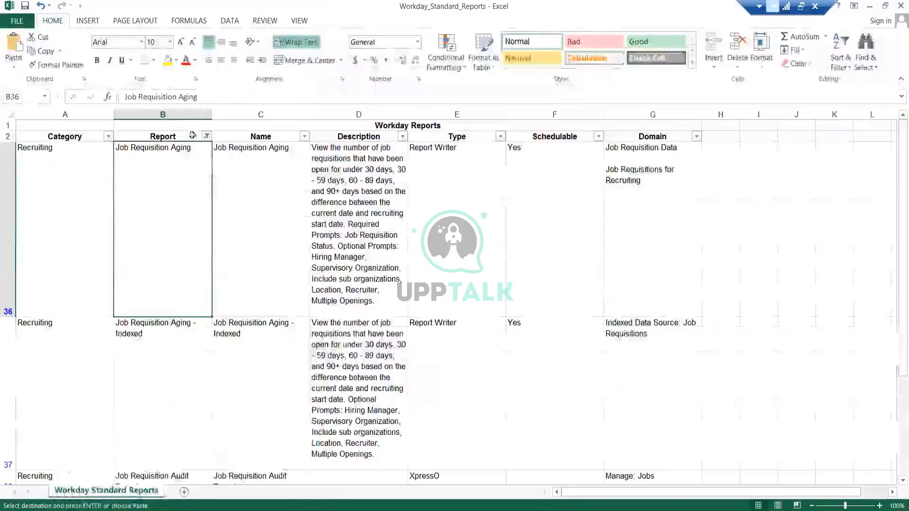
pyautogui.click(207, 137)
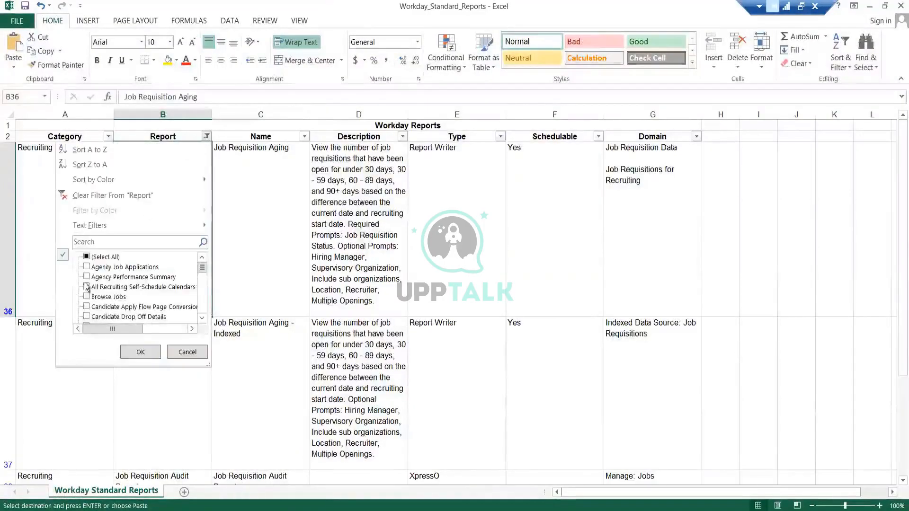
pyautogui.click(105, 259)
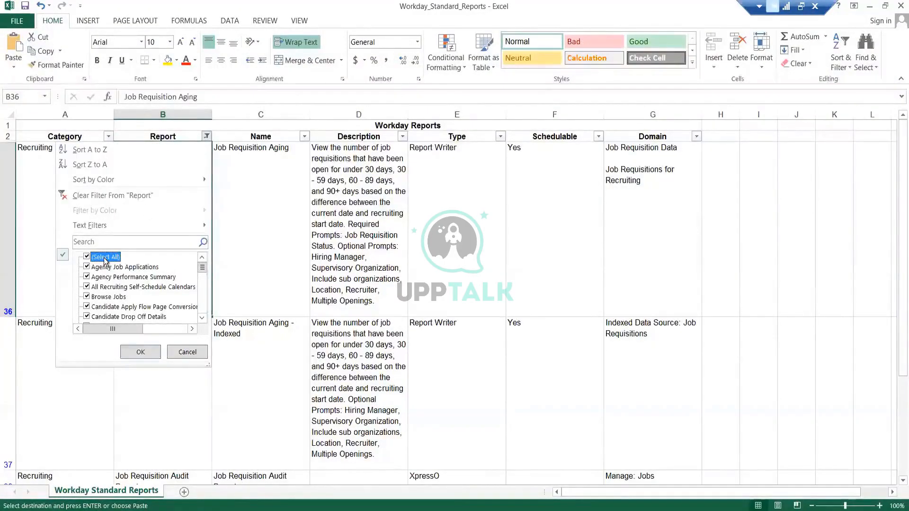
pyautogui.click(106, 259)
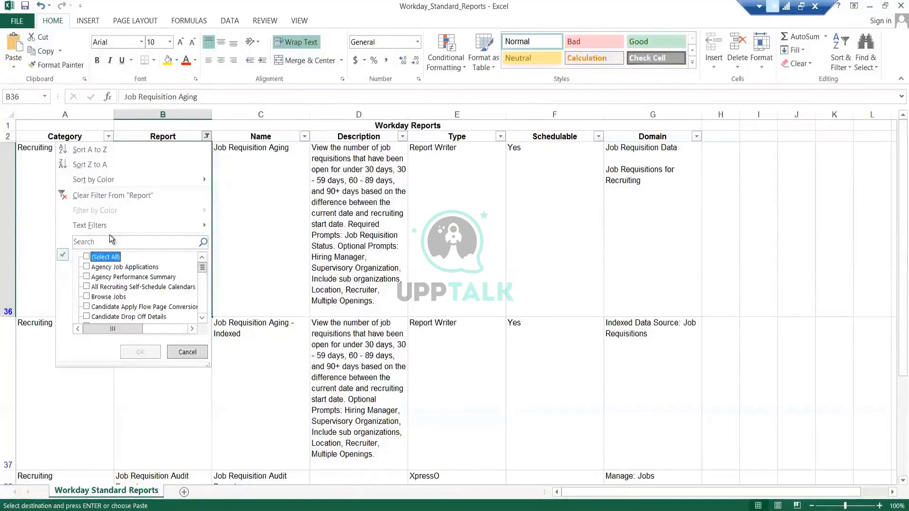
# - Search the Report column filter for experience, then for feedb
pyautogui.click(111, 240)
pyautogui.write('ex')
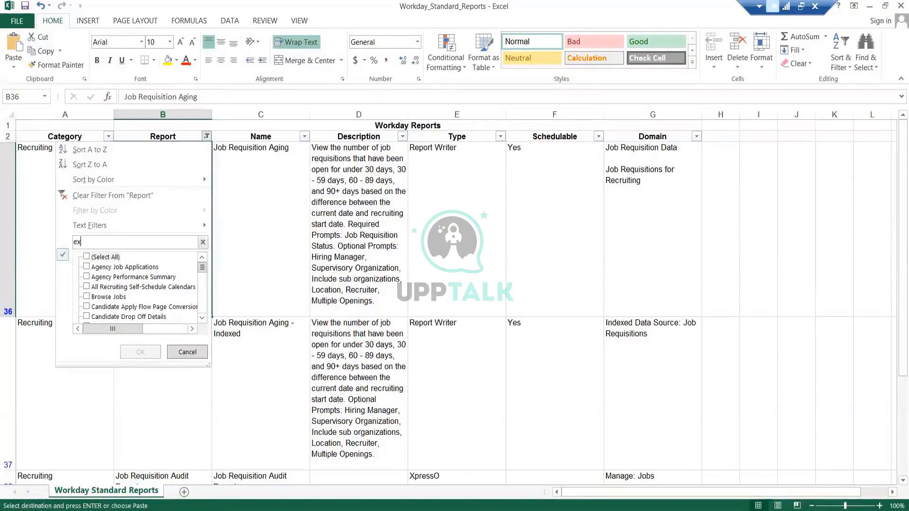
pyautogui.write('perie')
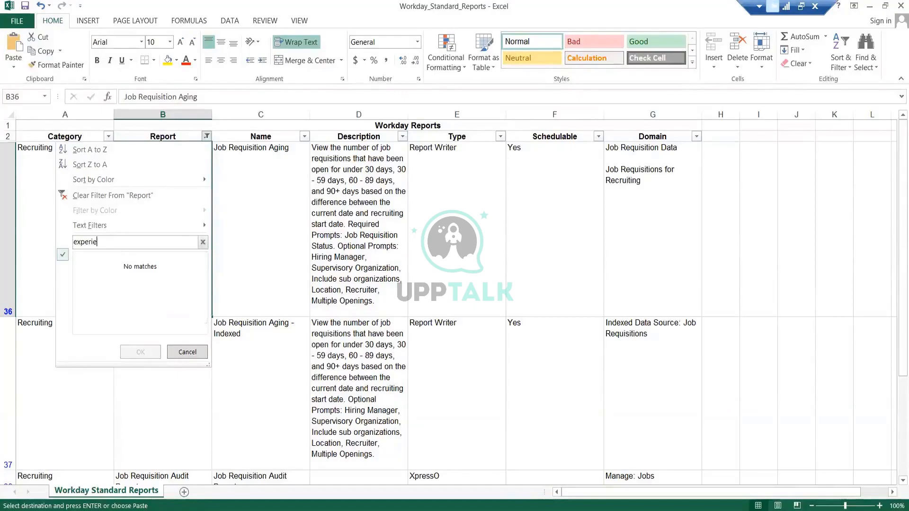
pyautogui.write('nce')
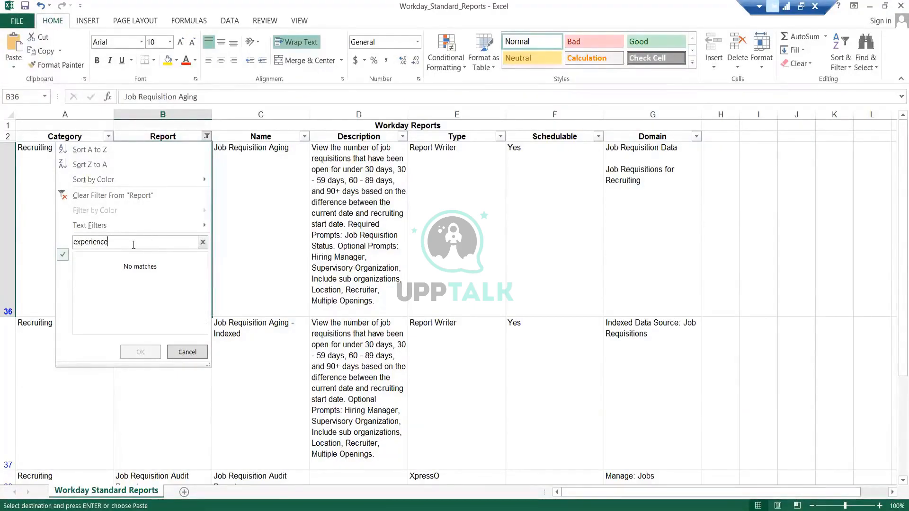
pyautogui.press('BackSpace')
pyautogui.press('BackSpace')
pyautogui.press('BackSpace')
pyautogui.press('BackSpace')
pyautogui.press('BackSpace')
pyautogui.press('BackSpace')
pyautogui.press('BackSpace')
pyautogui.press('BackSpace')
pyautogui.press('BackSpace')
pyautogui.press('BackSpace')
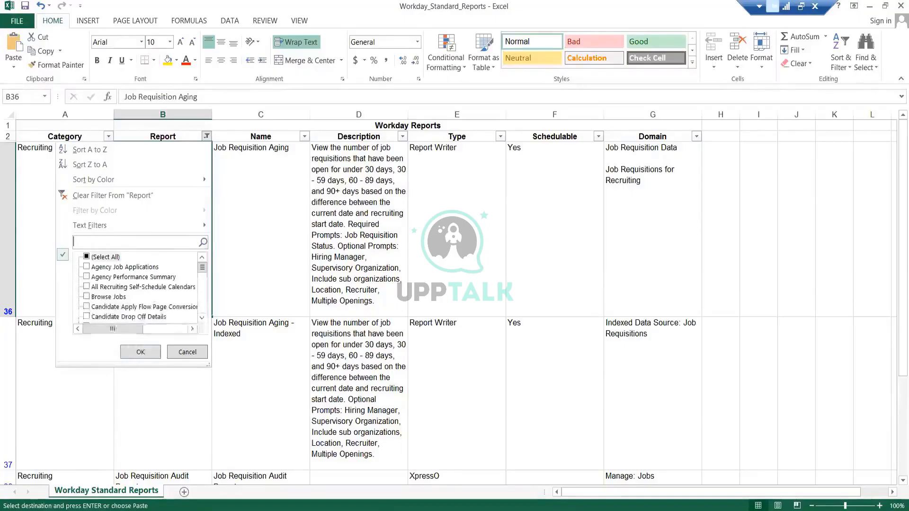
pyautogui.write('feed')
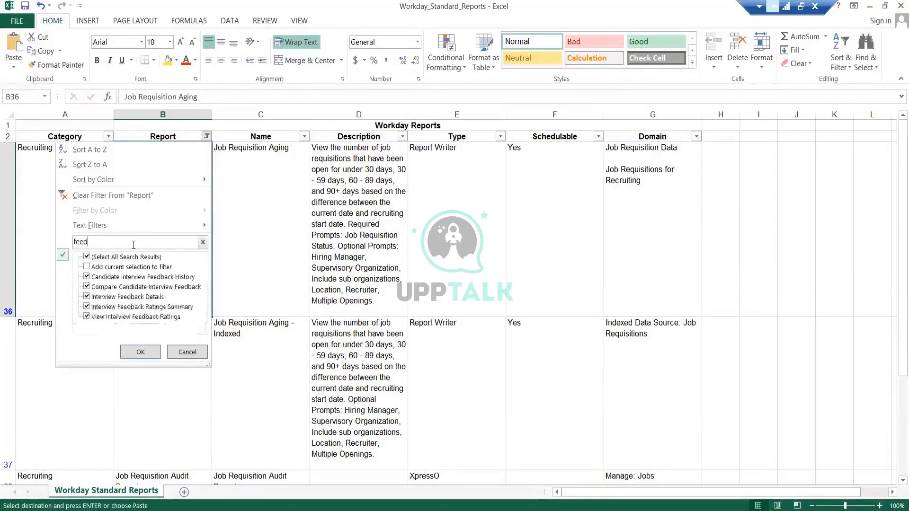
pyautogui.write('b')
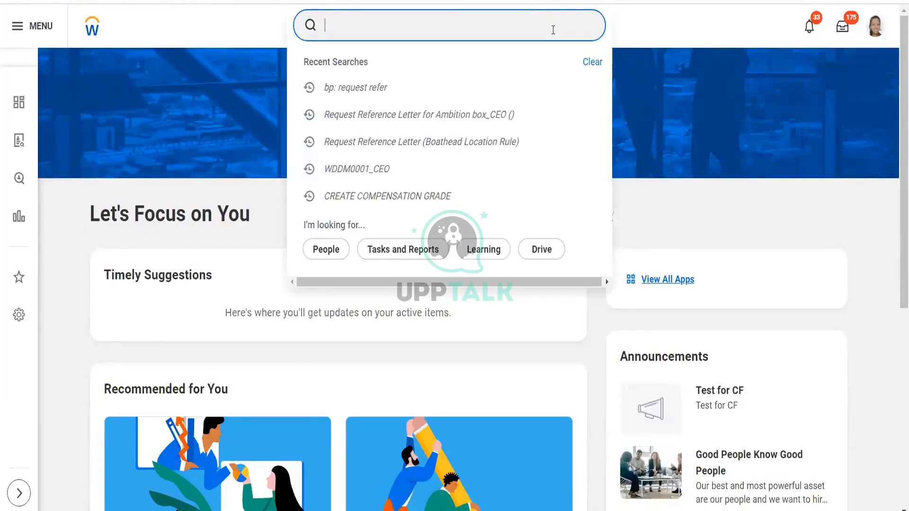
# - Search Workday for mantain dash and open the Maintain Dashboards report
pyautogui.write('mantain da')
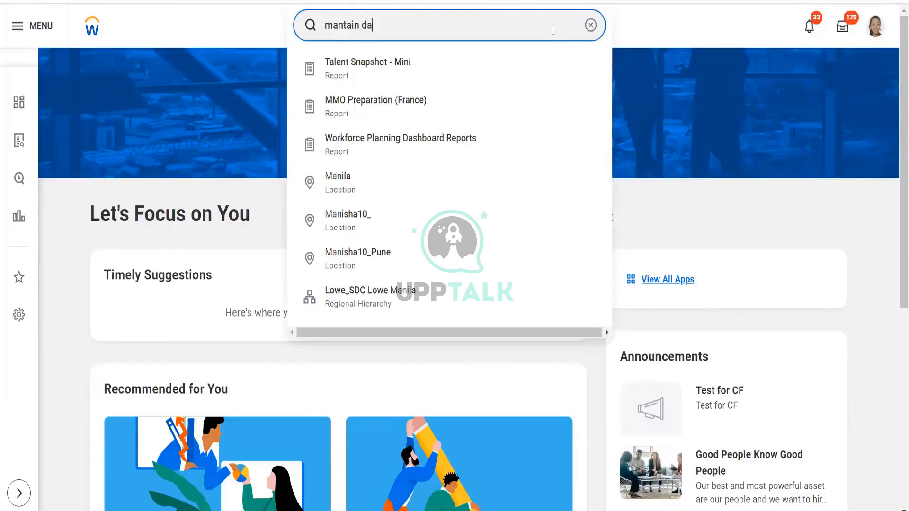
pyautogui.write('sh')
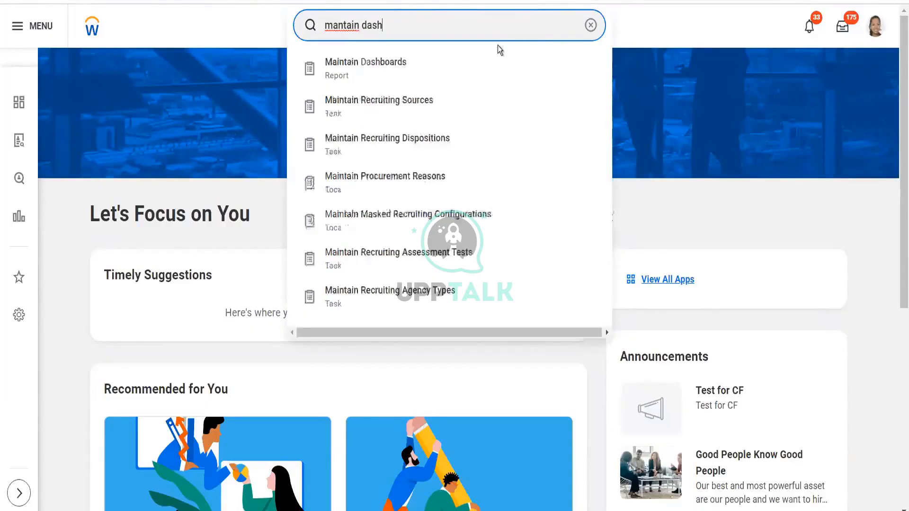
pyautogui.click(439, 71)
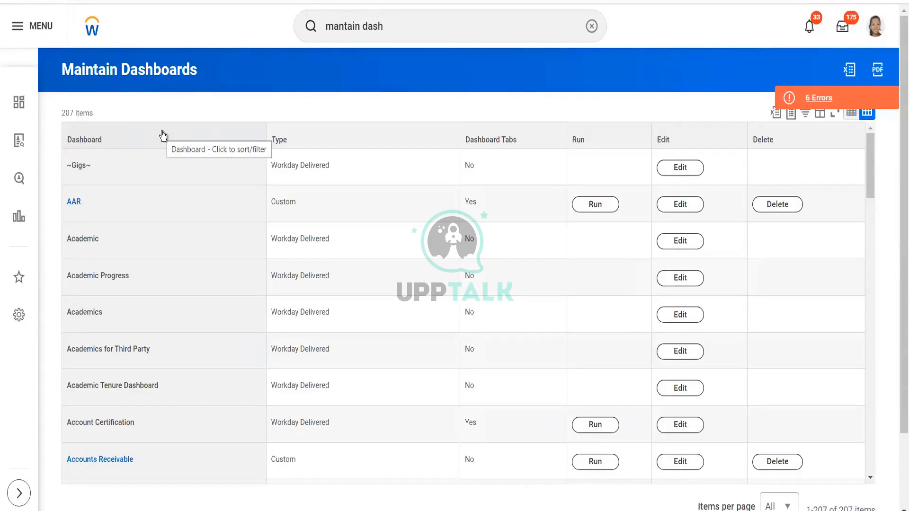
# - Filter the dashboards list to Alpha Recruiting and run that dashboard
pyautogui.click(147, 138)
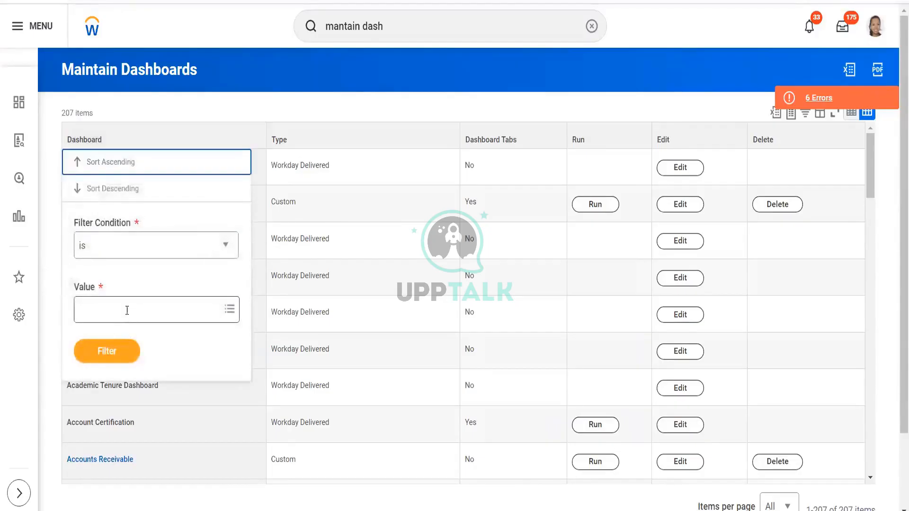
pyautogui.click(126, 310)
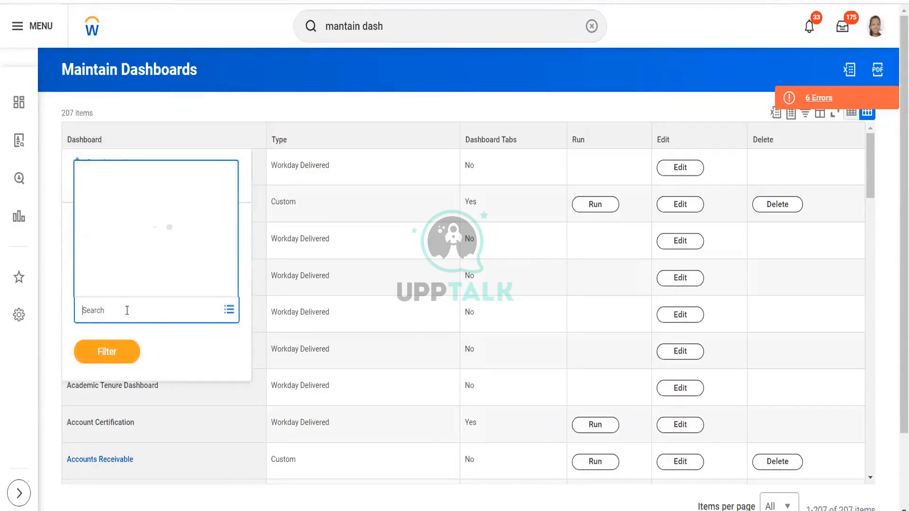
pyautogui.write('alpha')
pyautogui.press('Return')
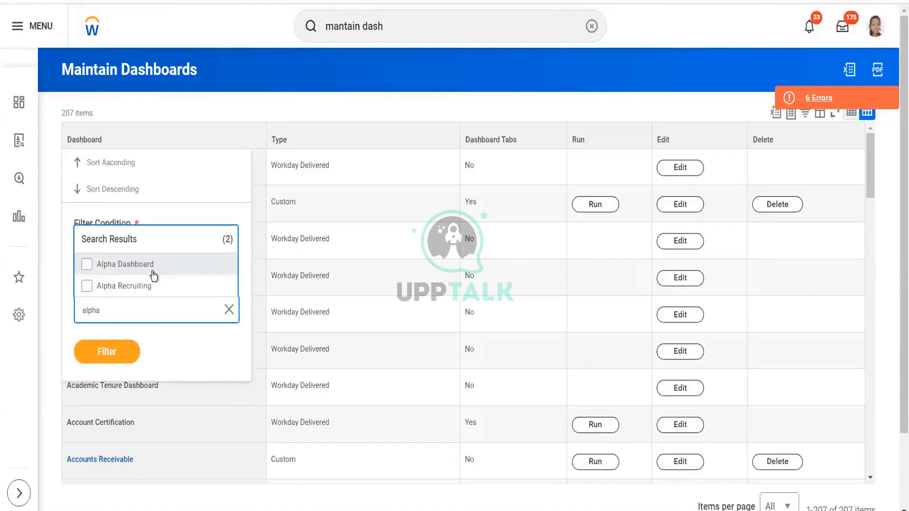
pyautogui.click(146, 294)
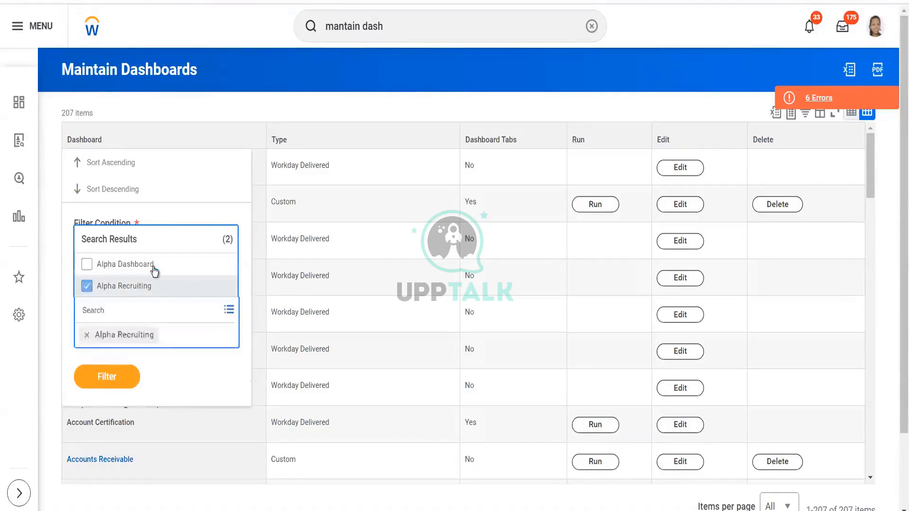
pyautogui.click(112, 380)
pyautogui.click(109, 355)
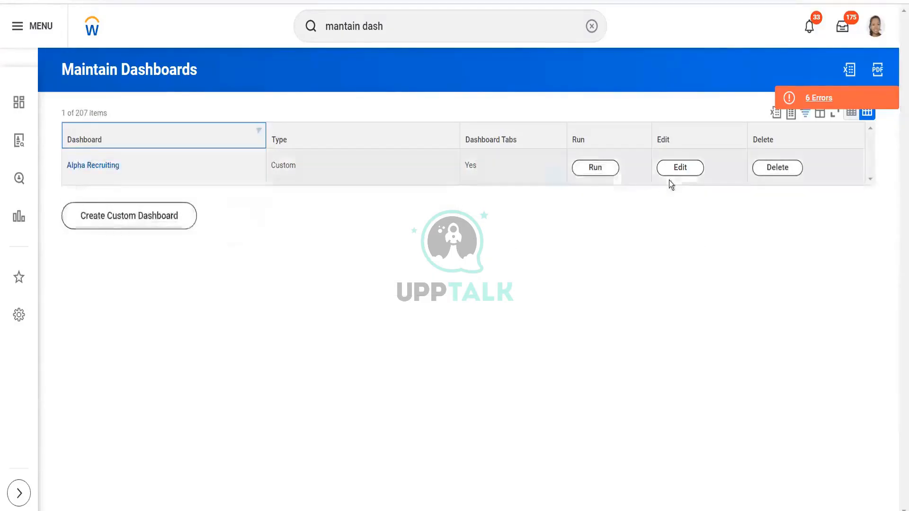
pyautogui.click(595, 168)
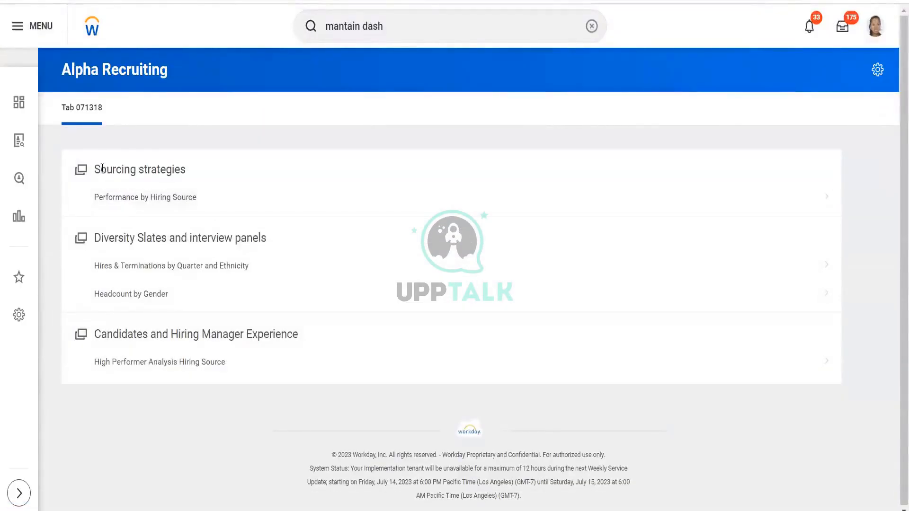
# - Open the Performance by Hiring Source report from the dashboard's Sourcing strategies section, then return to the dashboards list
pyautogui.tripleClick(200, 167)
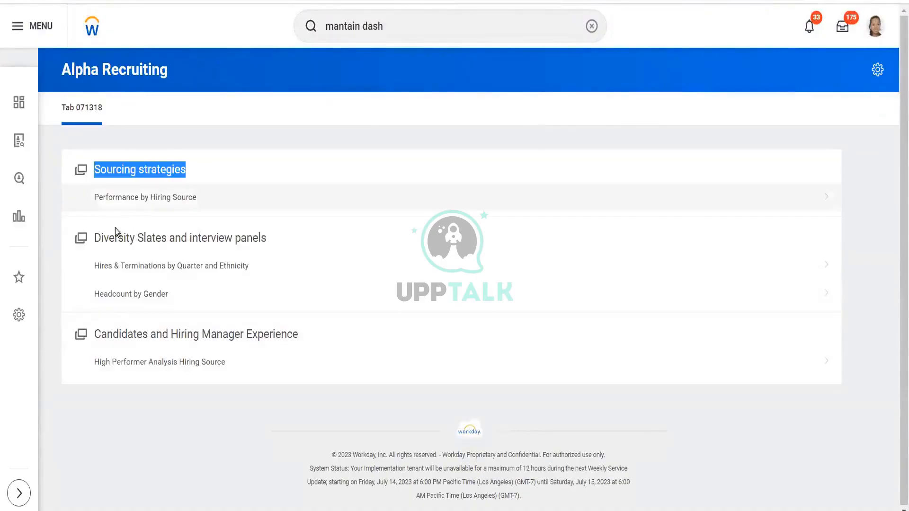
pyautogui.tripleClick(264, 244)
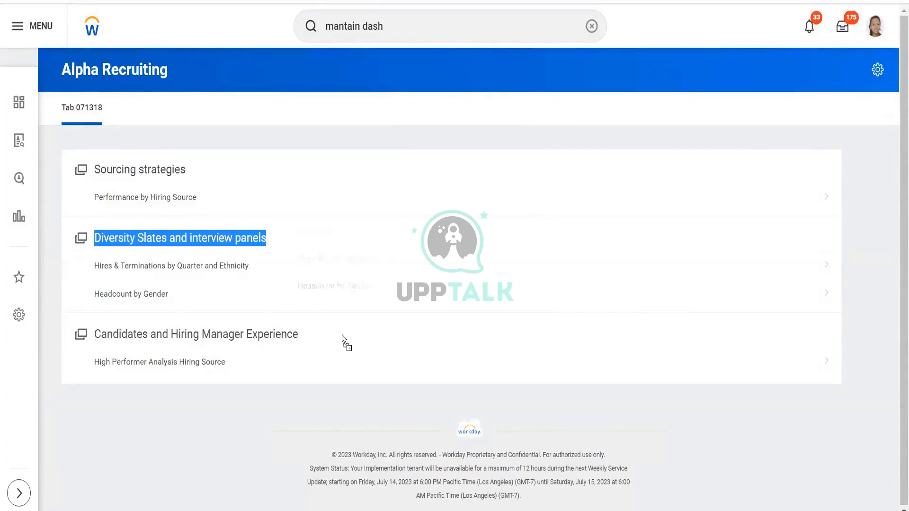
pyautogui.click(149, 198)
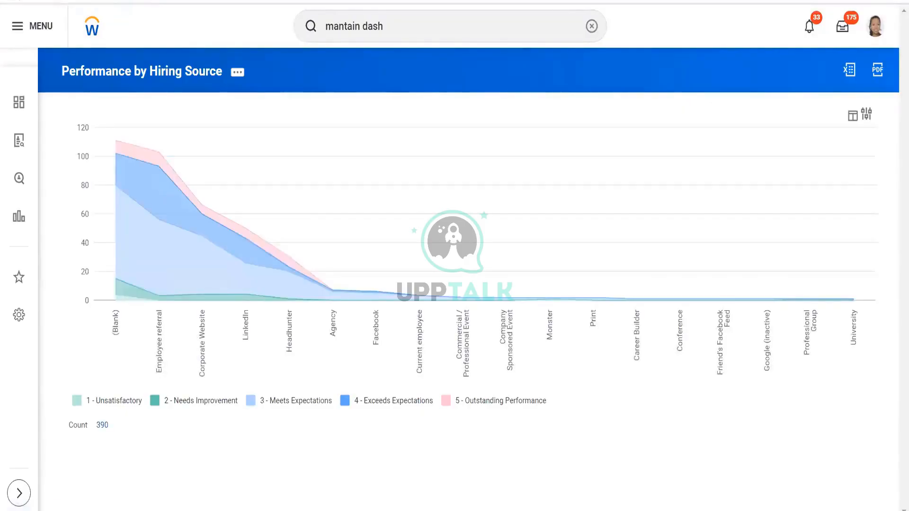
pyautogui.hotkey('alt', 'Left')
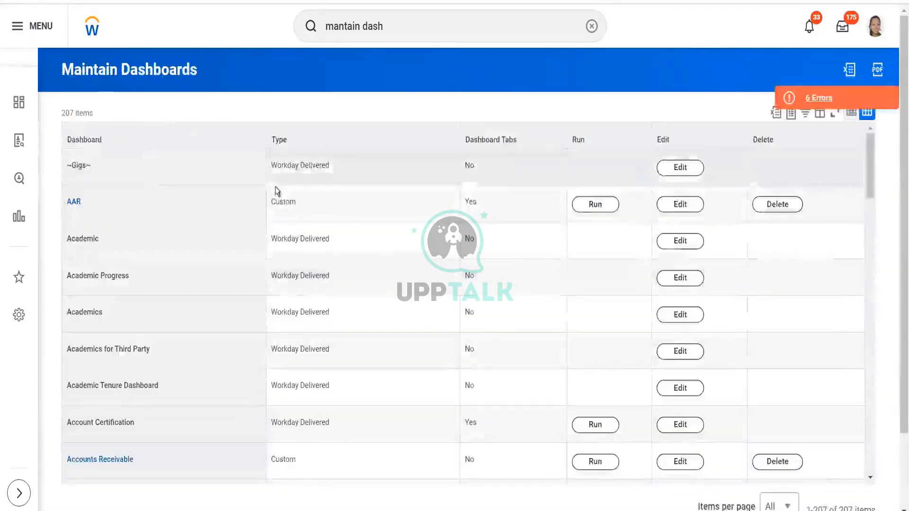
# - Filter the dashboards list to Alpha Recruiting again and open that dashboard for editing
pyautogui.click(186, 141)
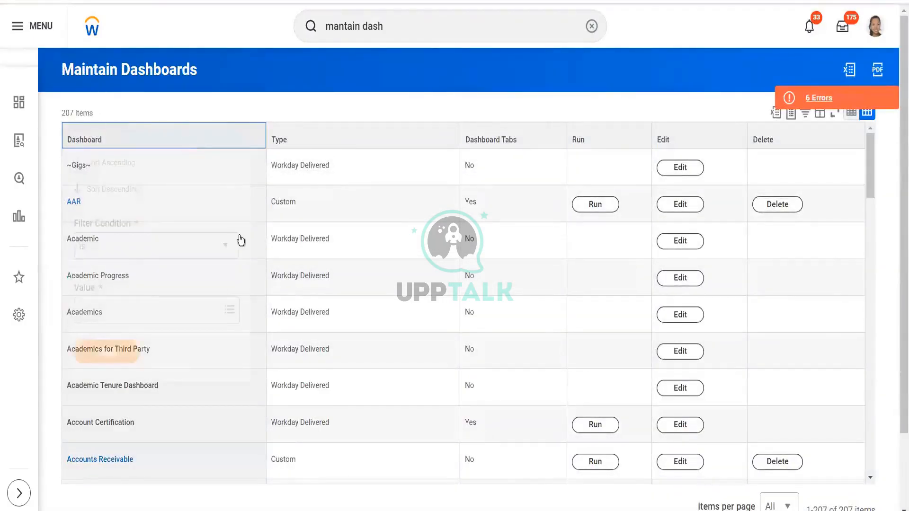
pyautogui.click(174, 309)
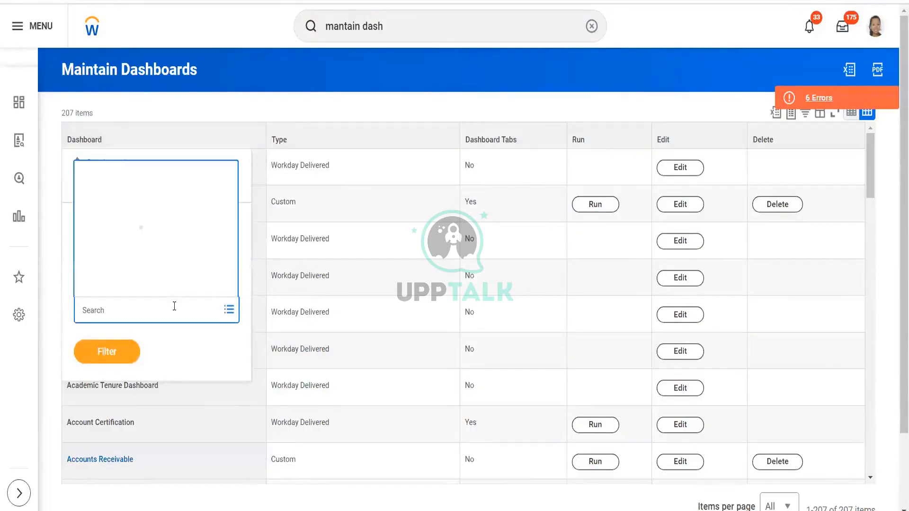
pyautogui.write('alpha')
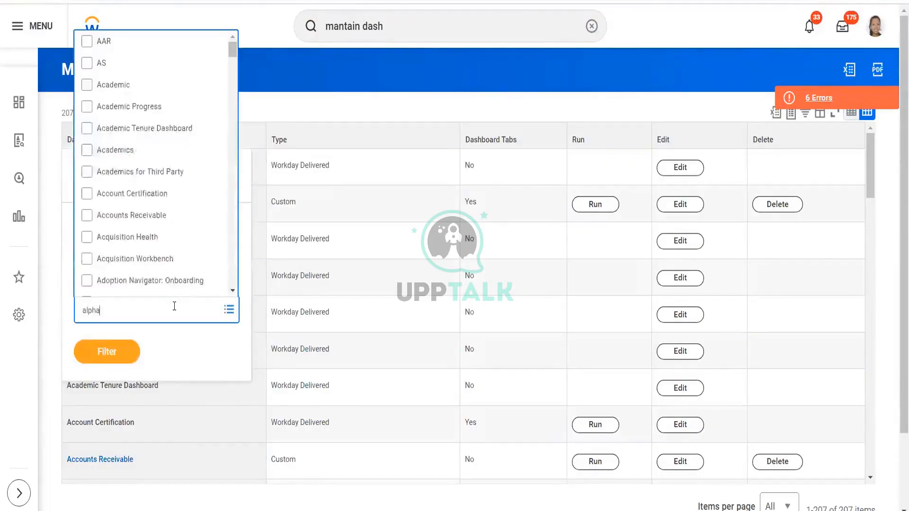
pyautogui.press('Return')
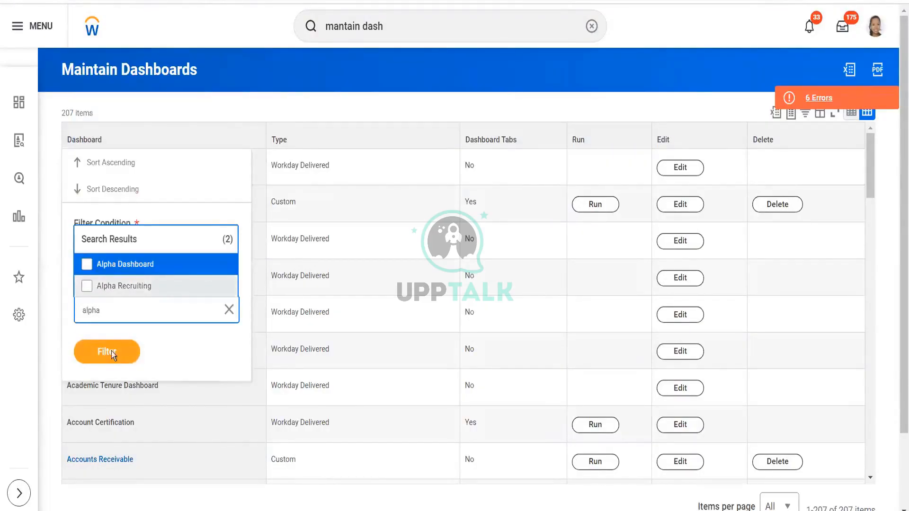
pyautogui.click(137, 285)
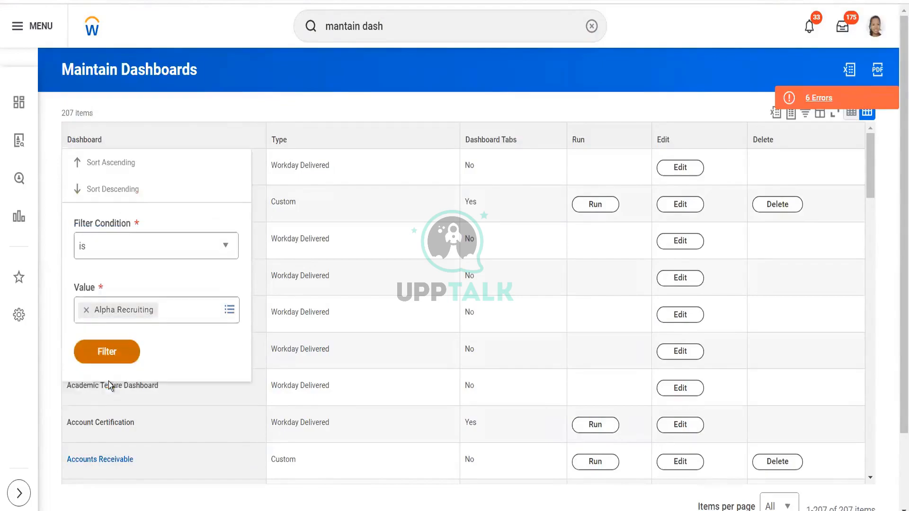
pyautogui.click(123, 353)
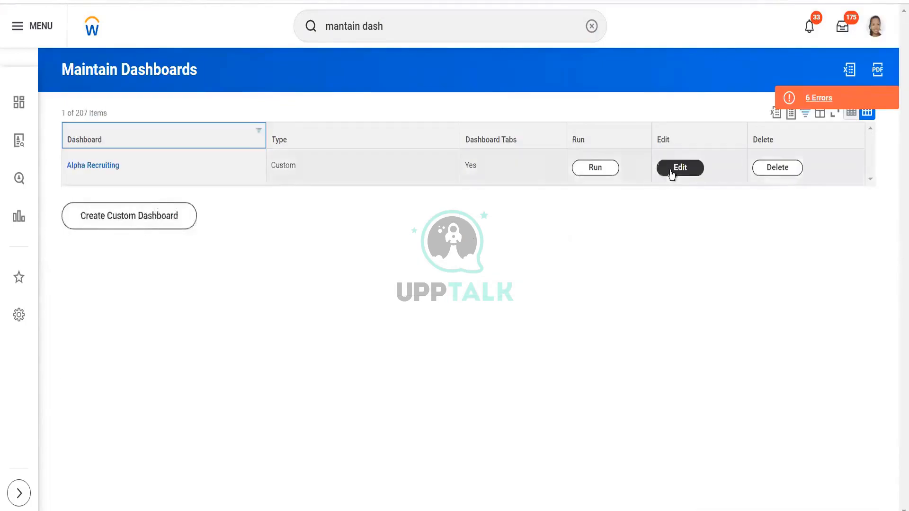
pyautogui.click(672, 172)
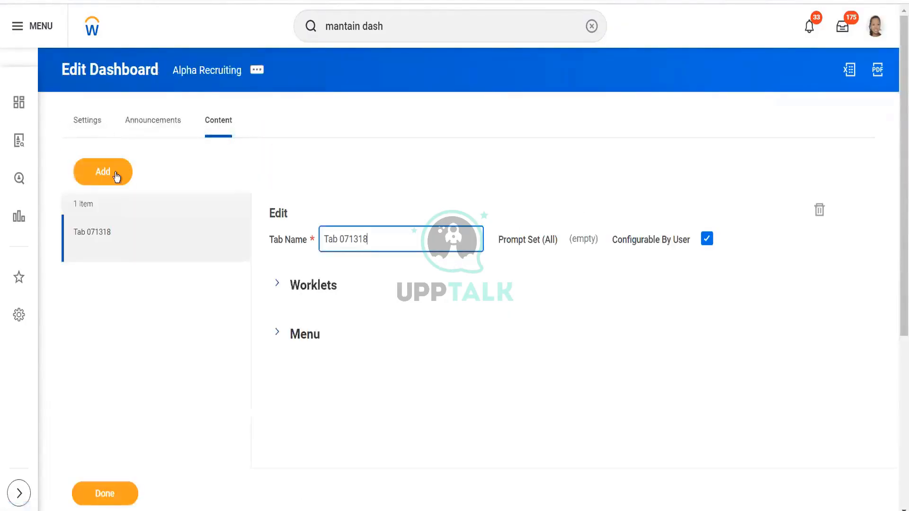
# - Review the dashboard's Settings, Announcements and Content, expanding the Worklets and Menu sections to inspect the menu section reports
pyautogui.click(81, 123)
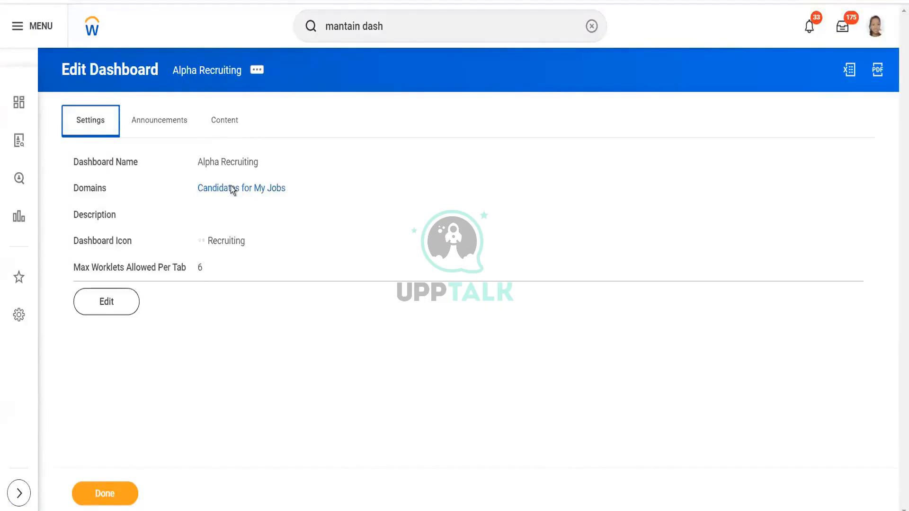
pyautogui.click(149, 124)
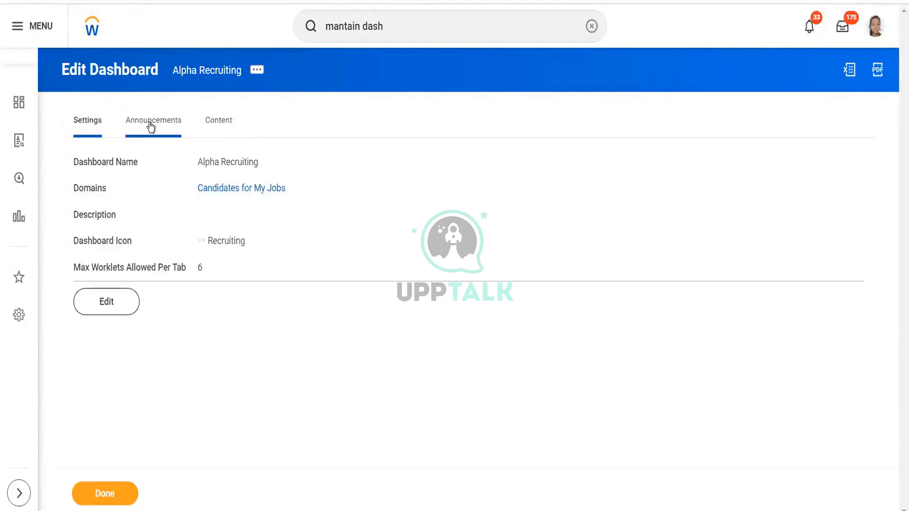
pyautogui.click(229, 128)
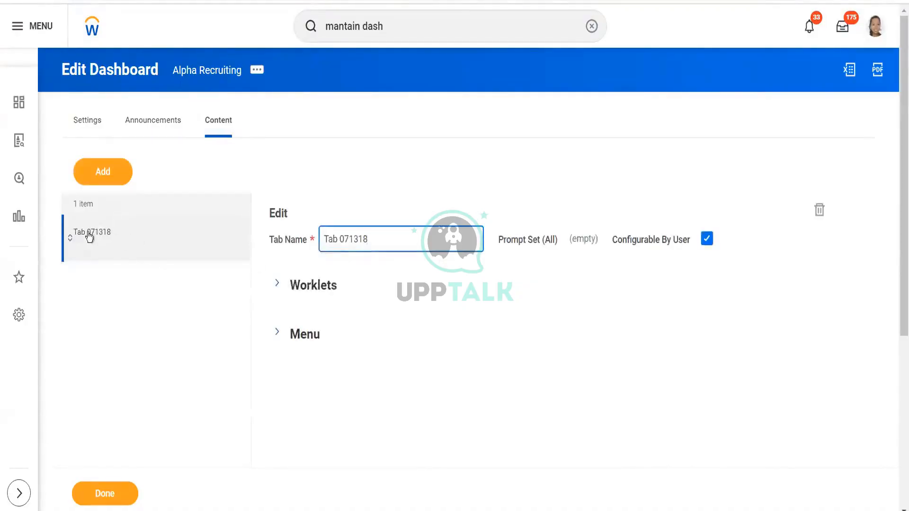
pyautogui.click(277, 287)
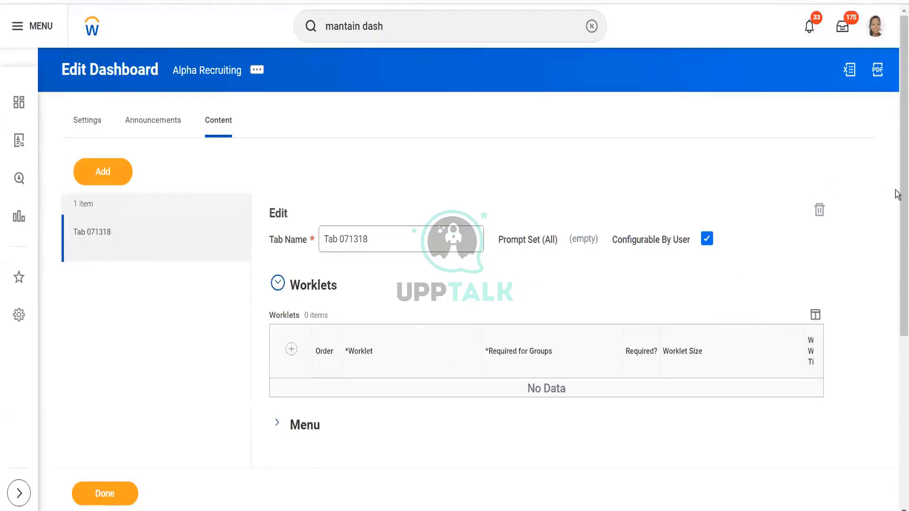
pyautogui.moveTo(897, 196); pyautogui.dragTo(897, 318)
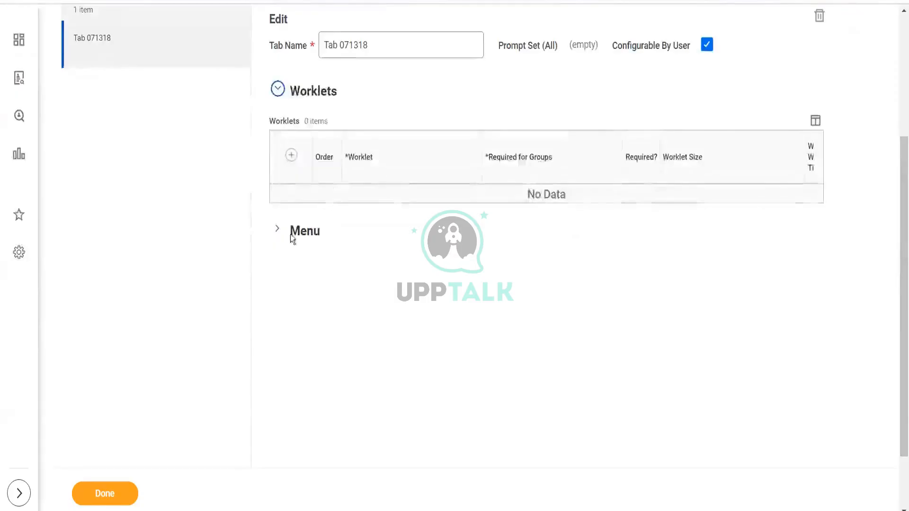
pyautogui.click(277, 231)
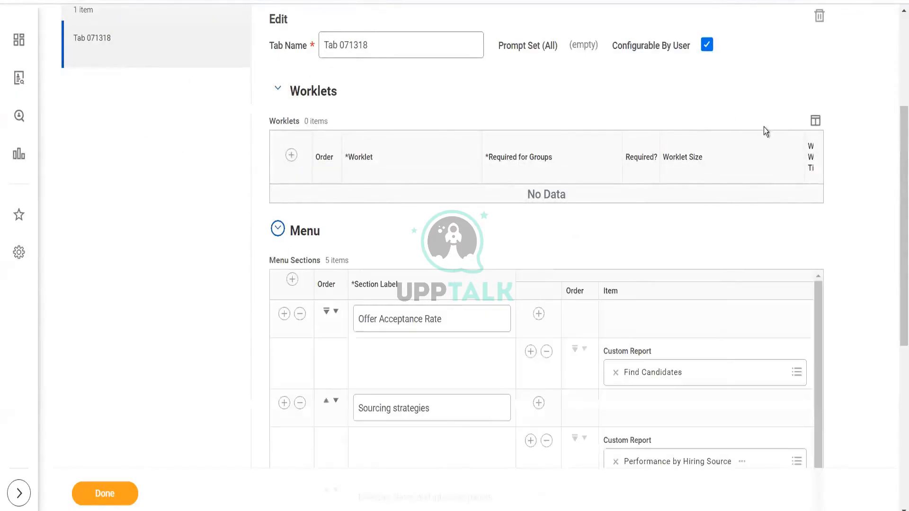
pyautogui.moveTo(897, 161); pyautogui.dragTo(896, 233)
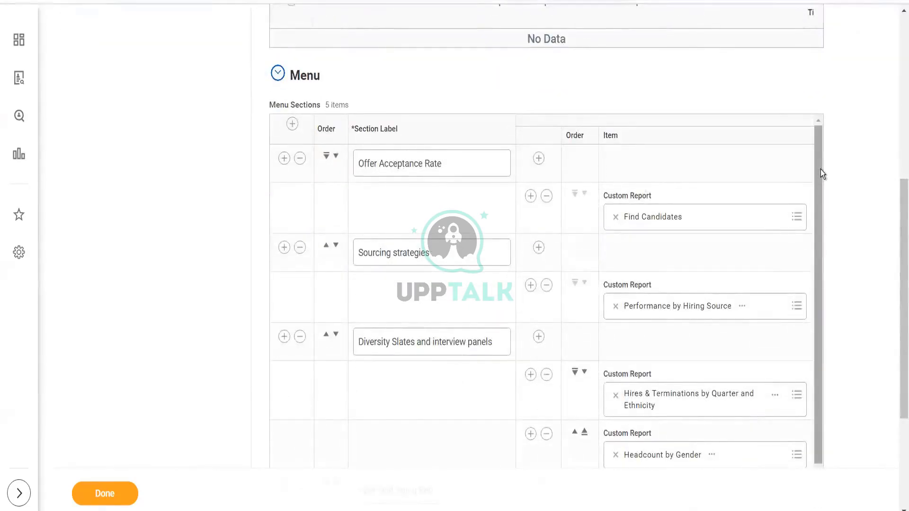
pyautogui.moveTo(820, 170); pyautogui.dragTo(833, 294)
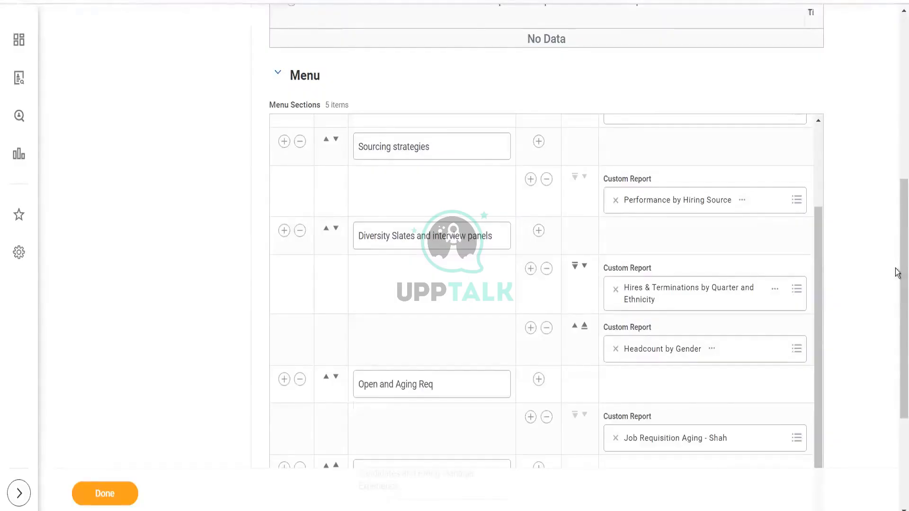
pyautogui.moveTo(897, 270); pyautogui.dragTo(897, 334)
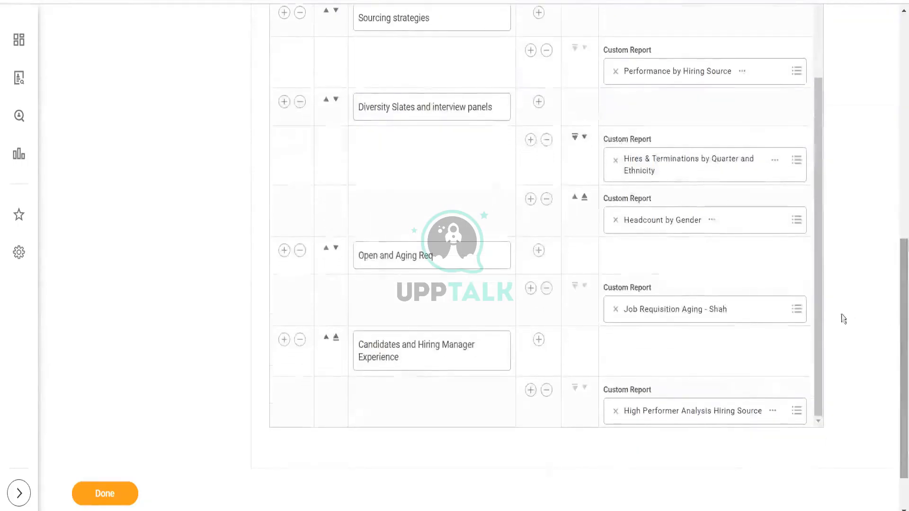
pyautogui.moveTo(819, 273); pyautogui.dragTo(812, 131)
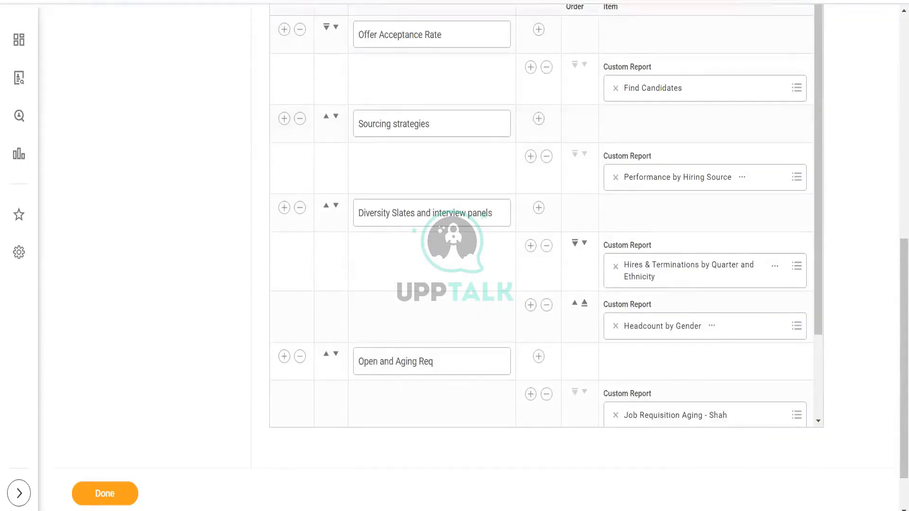
# - Duplicate the browser tab holding the Edit Dashboard page
pyautogui.rightClick(181, 0)
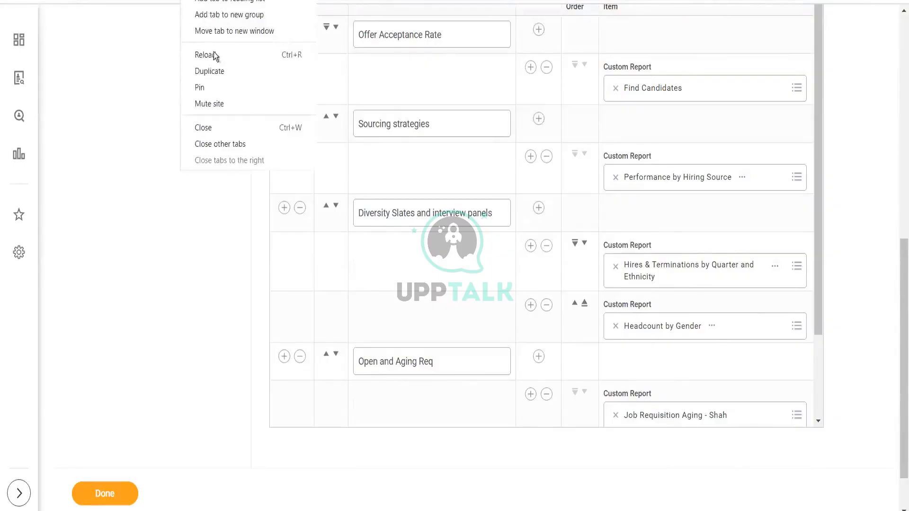
pyautogui.click(219, 71)
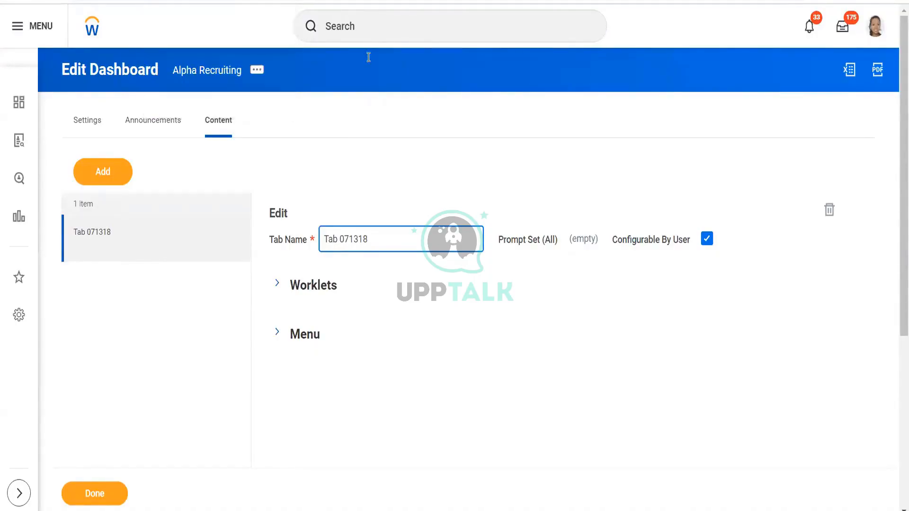
pyautogui.rightClick(381, 25)
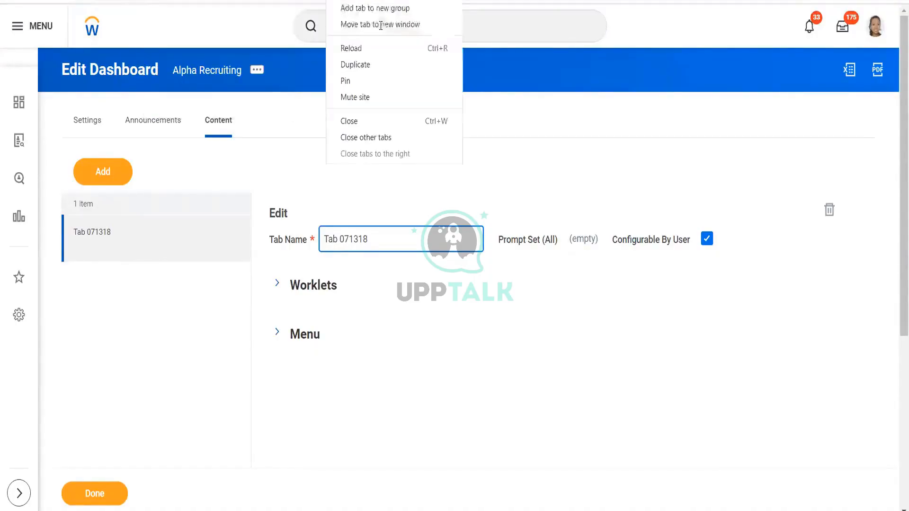
pyautogui.click(355, 67)
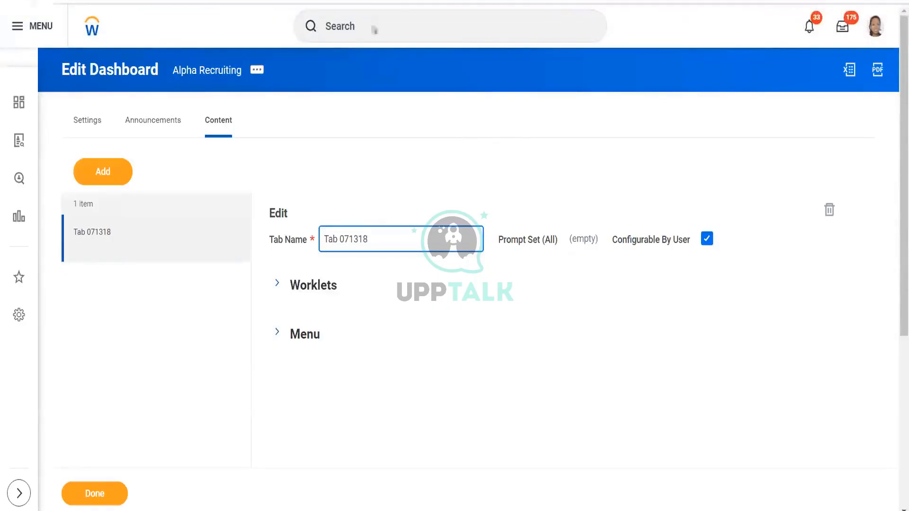
# - Search for source eff and run the Source Effectiveness report including frozen and filled/closed job requisitions
pyautogui.click(373, 26)
pyautogui.write('source ')
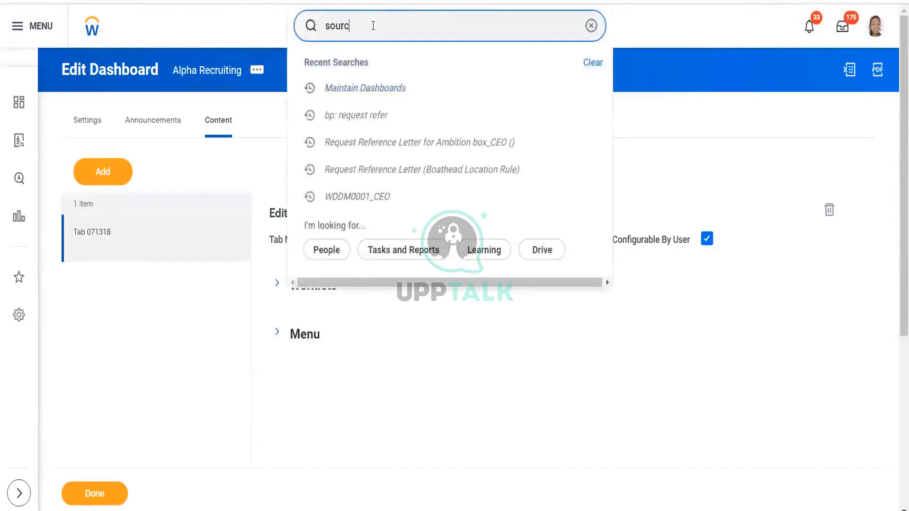
pyautogui.write('eff')
pyautogui.click(379, 70)
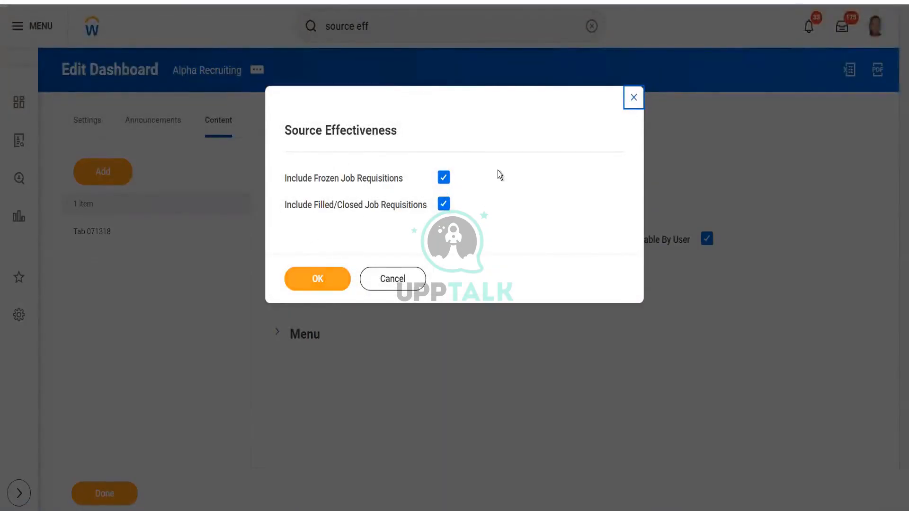
pyautogui.click(313, 279)
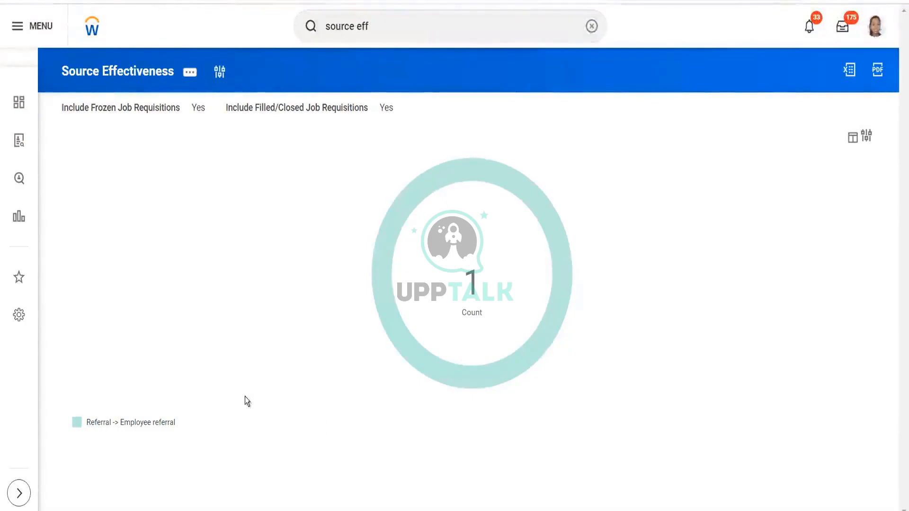
# - Start a proxy session, choosing another worker to act as
pyautogui.click(398, 30)
pyautogui.write('start')
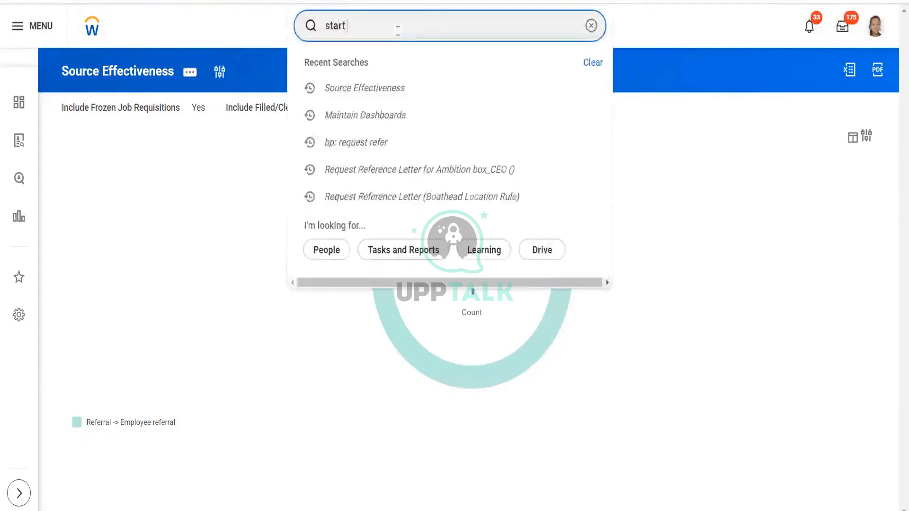
pyautogui.write(' proxy')
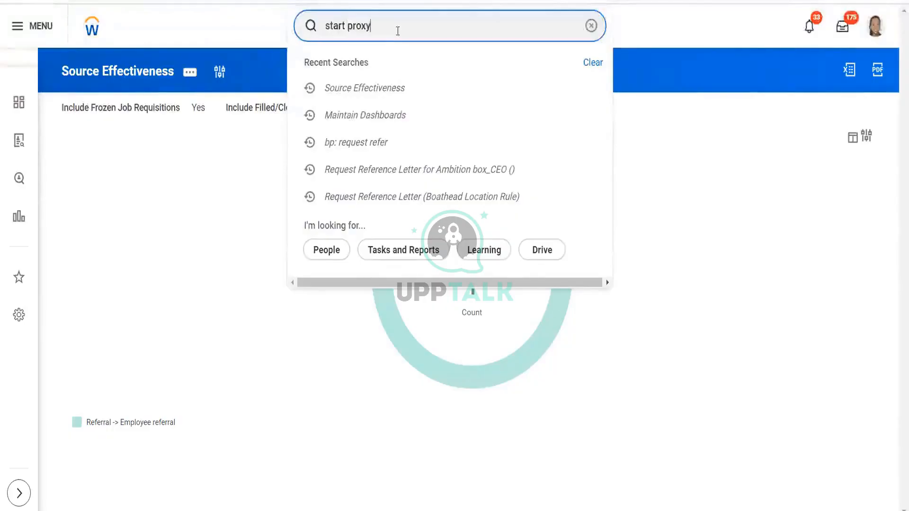
pyautogui.click(368, 61)
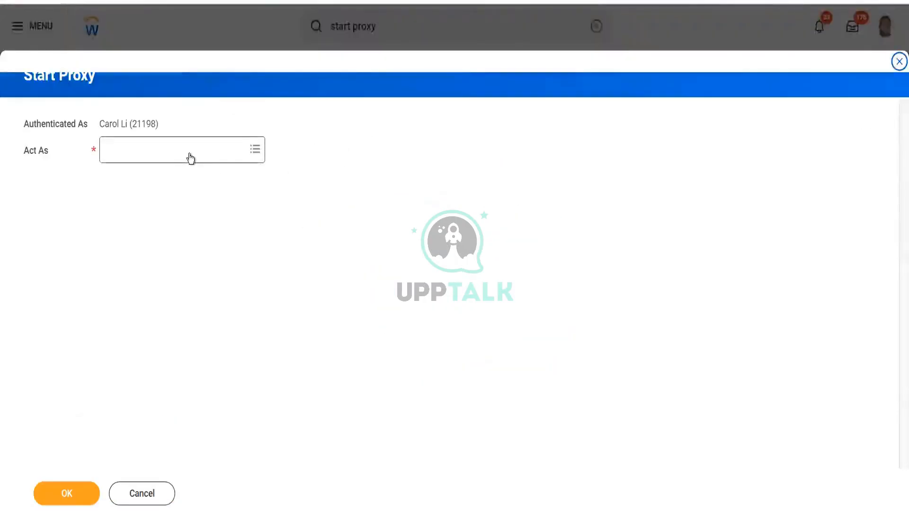
pyautogui.click(190, 158)
pyautogui.write('logan')
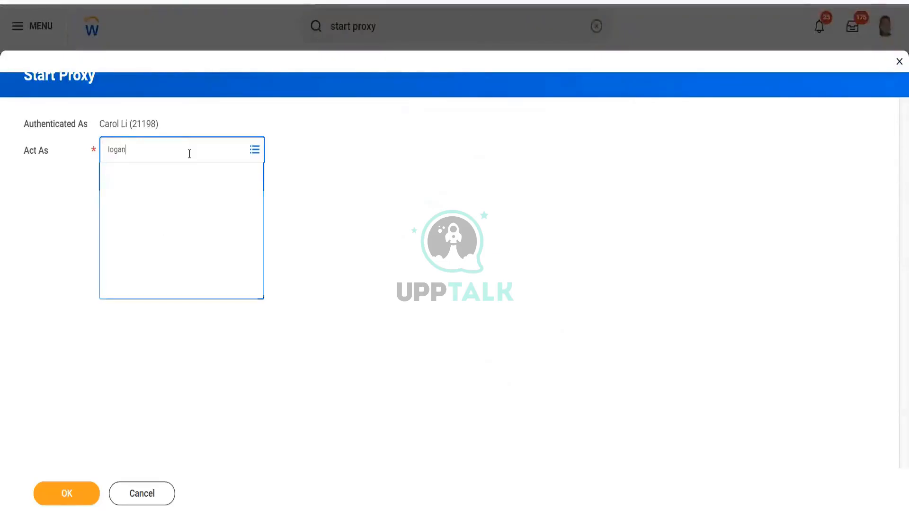
pyautogui.click(65, 489)
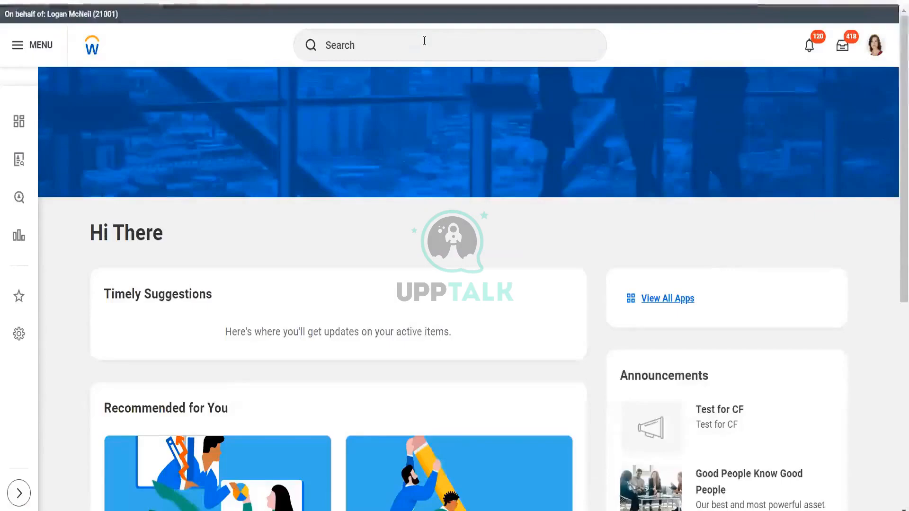
# - Run the Source Effectiveness report from recent searches, including frozen and filled/closed job requisitions
pyautogui.click(424, 41)
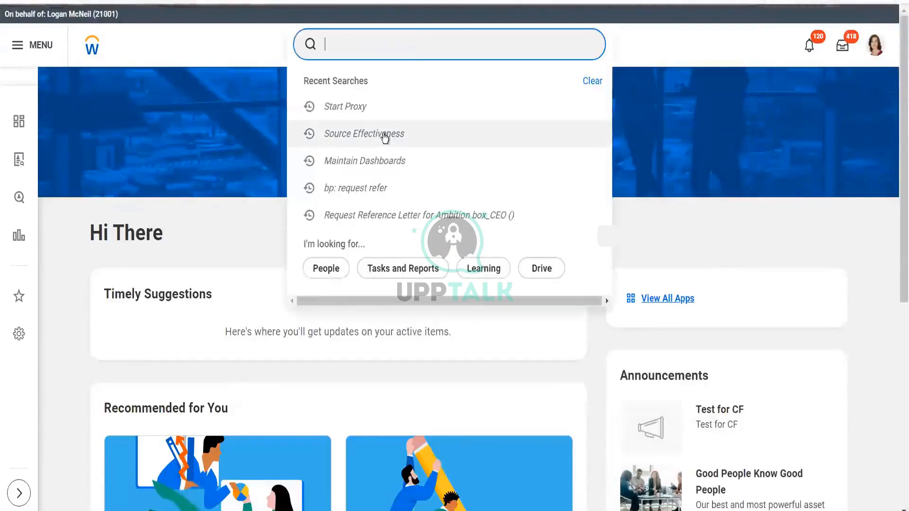
pyautogui.click(384, 134)
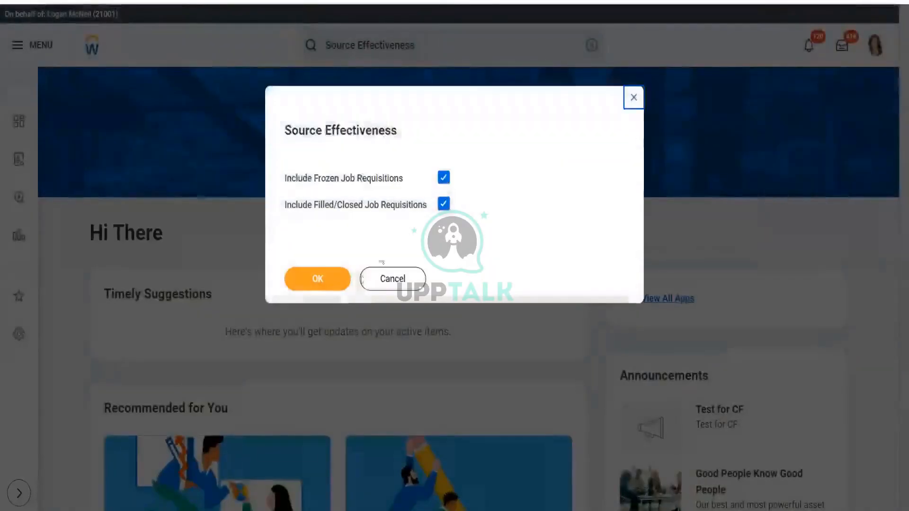
pyautogui.click(318, 279)
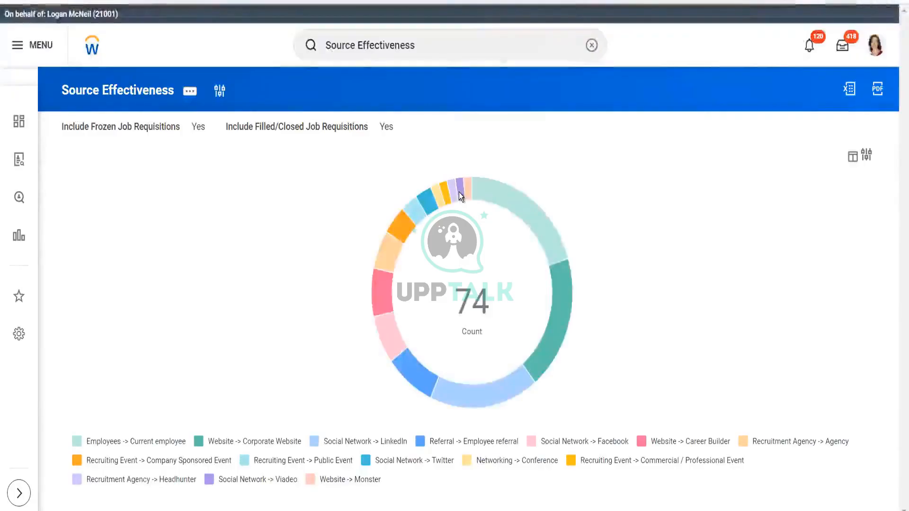
pyautogui.click(191, 93)
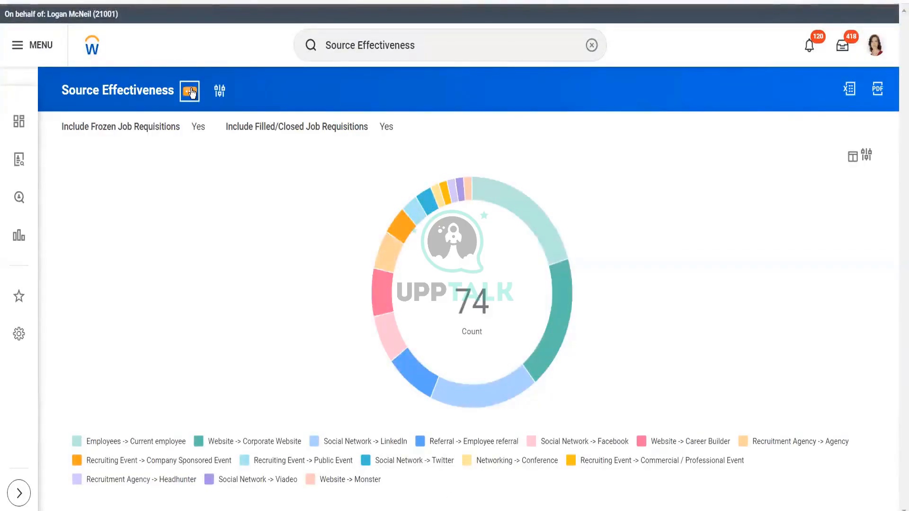
pyautogui.moveTo(258, 127)
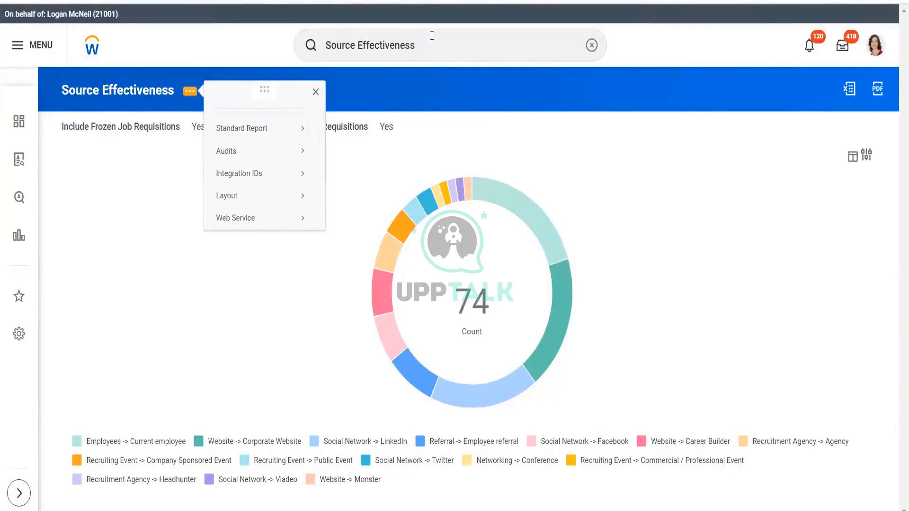
pyautogui.click(432, 36)
pyautogui.write('view')
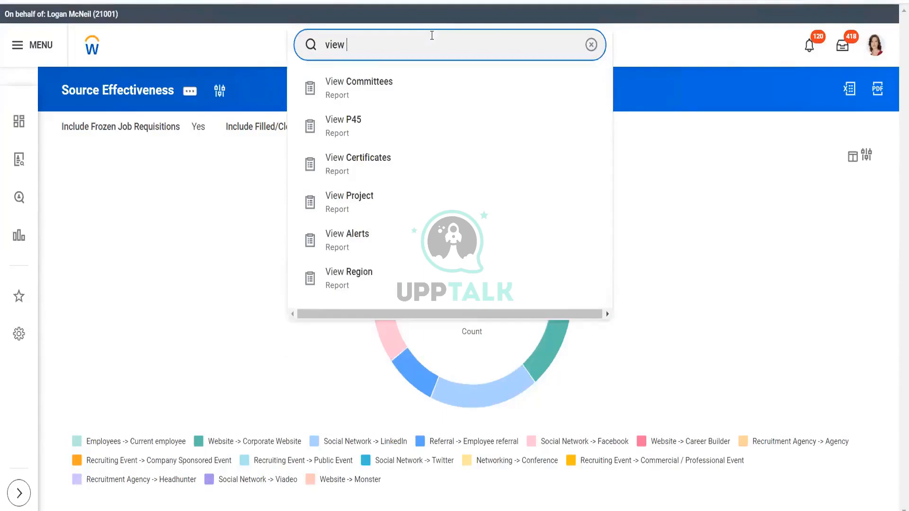
pyautogui.write('cust repo')
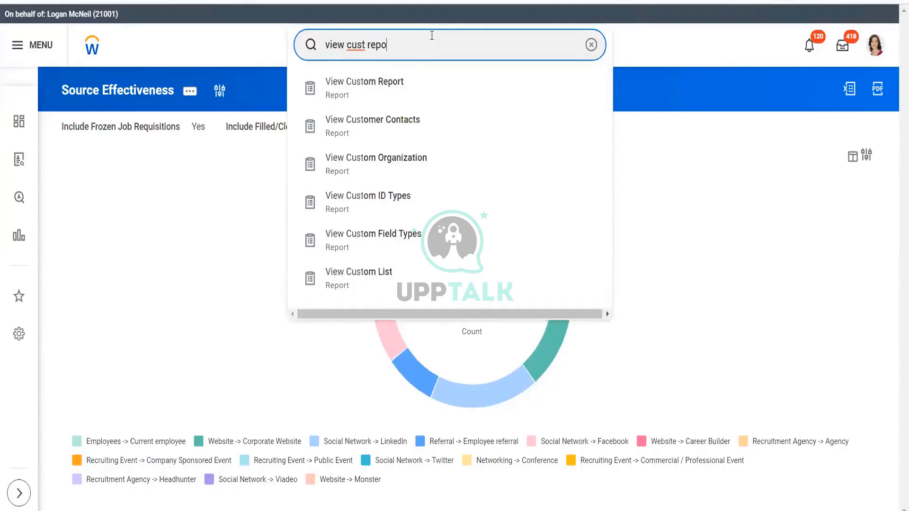
pyautogui.click(408, 85)
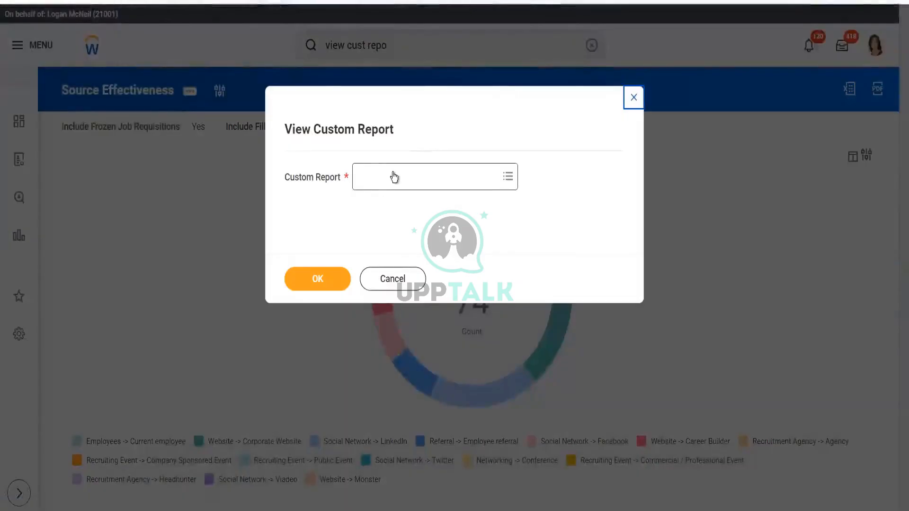
pyautogui.click(634, 98)
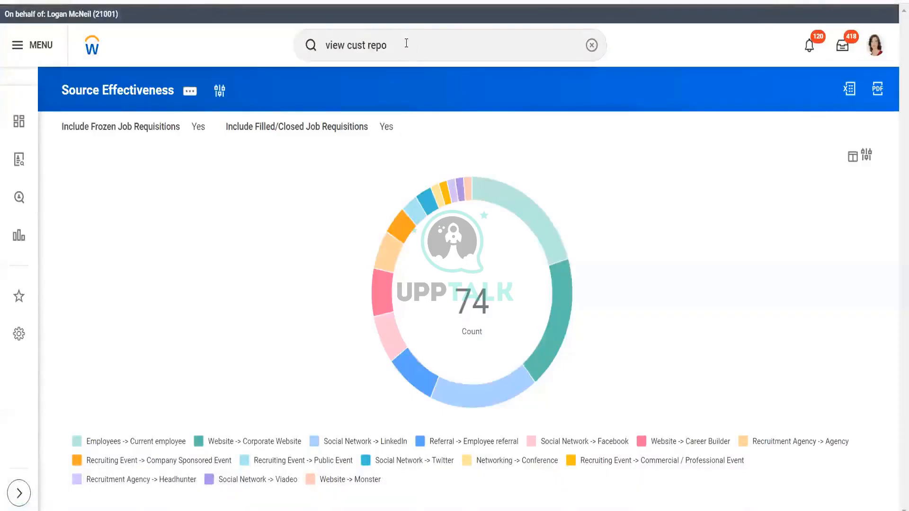
# - Search for source effec and rerun the Source Effectiveness report with both requisition options included
pyautogui.click(407, 43)
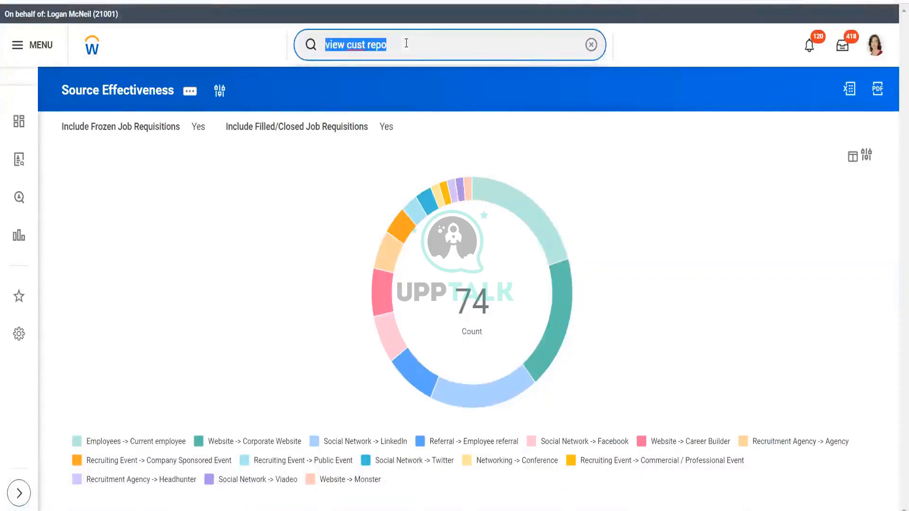
pyautogui.write('sou')
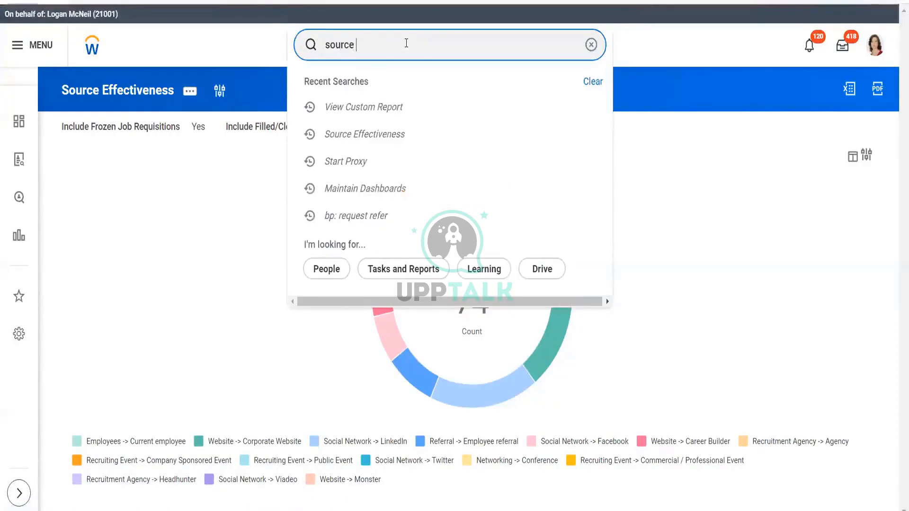
pyautogui.write('rce ')
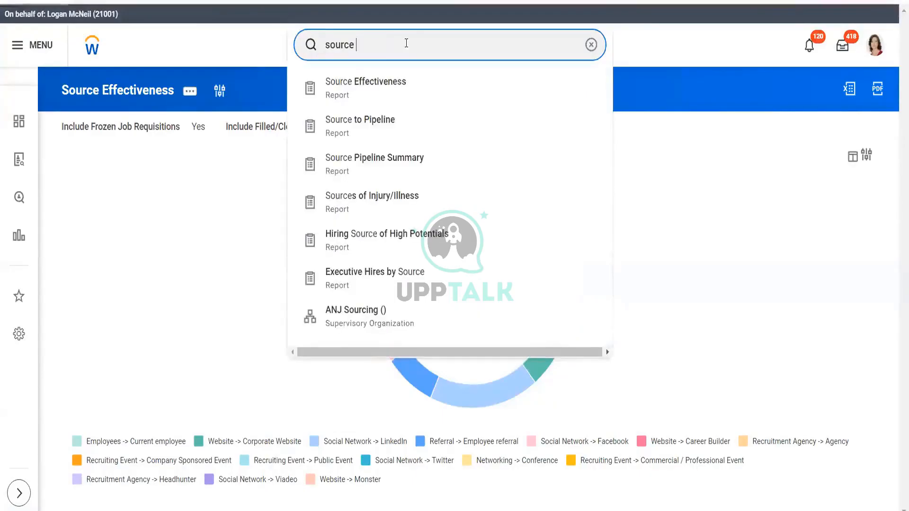
pyautogui.write('effec')
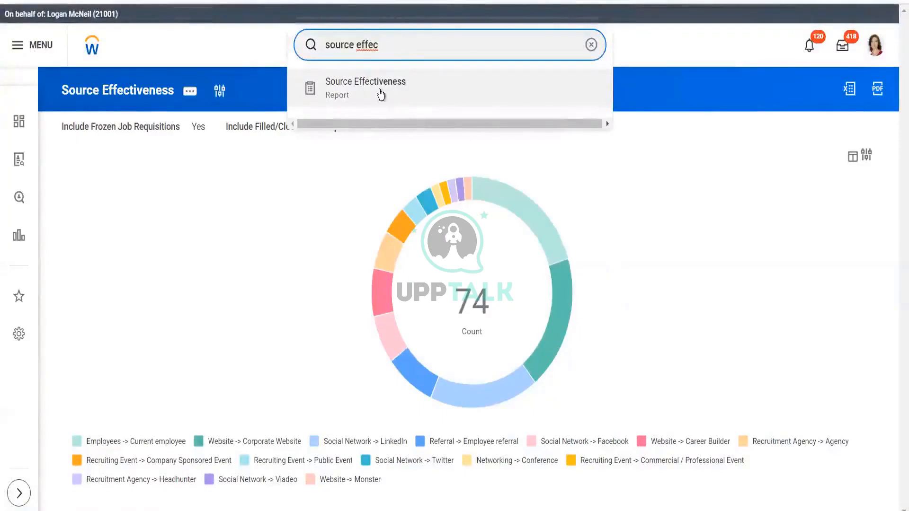
pyautogui.click(381, 95)
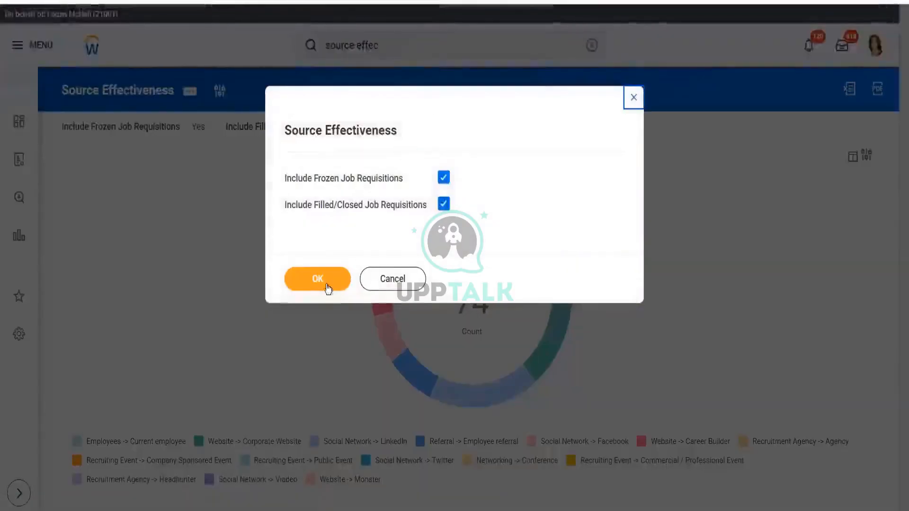
pyautogui.click(318, 280)
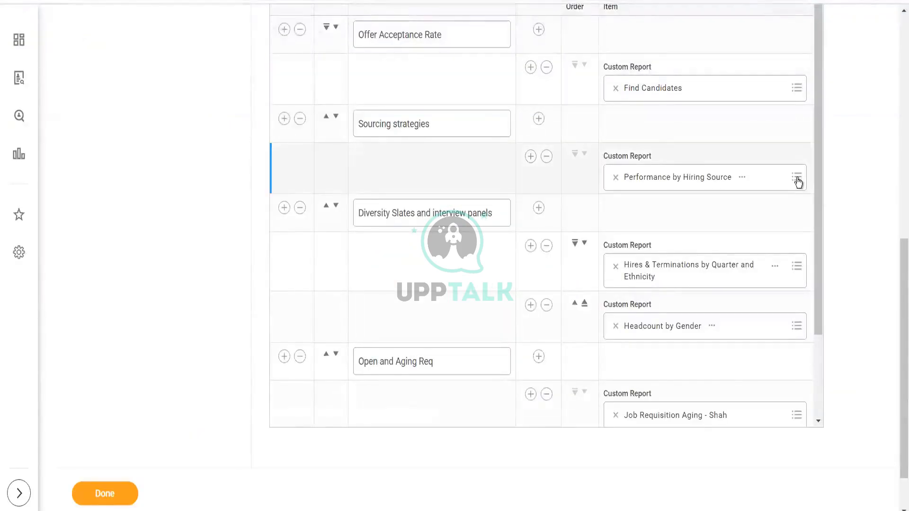
# - Try to find a source effectiveness report in the Sourcing strategies item's custom report prompt
pyautogui.click(656, 185)
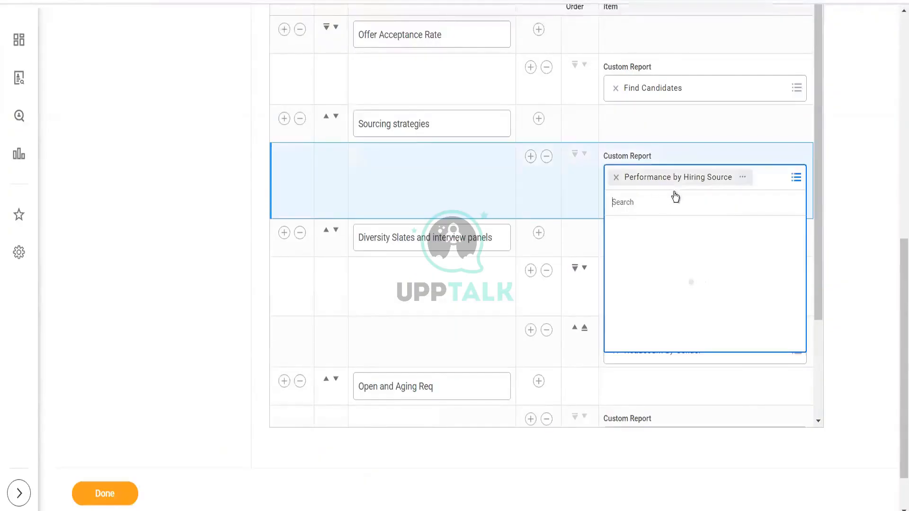
pyautogui.click(655, 209)
pyautogui.click(615, 204)
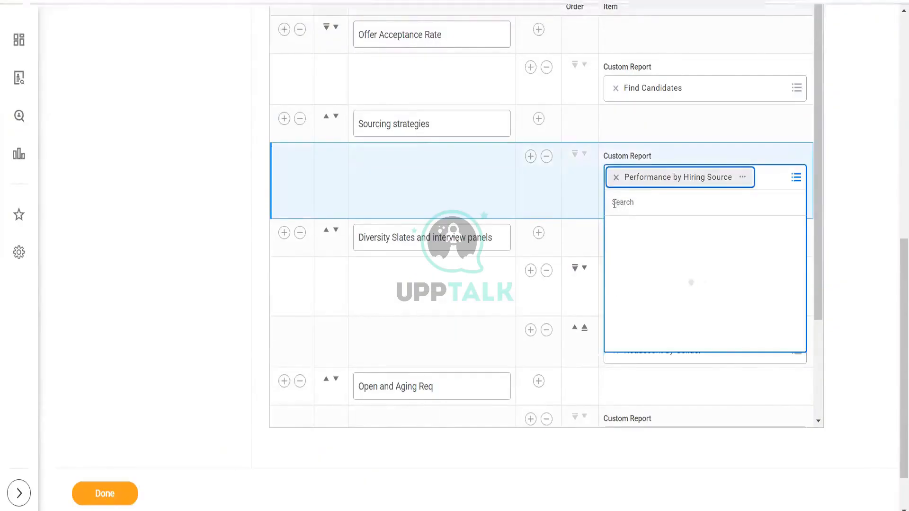
pyautogui.click(623, 208)
pyautogui.click(622, 206)
pyautogui.click(620, 201)
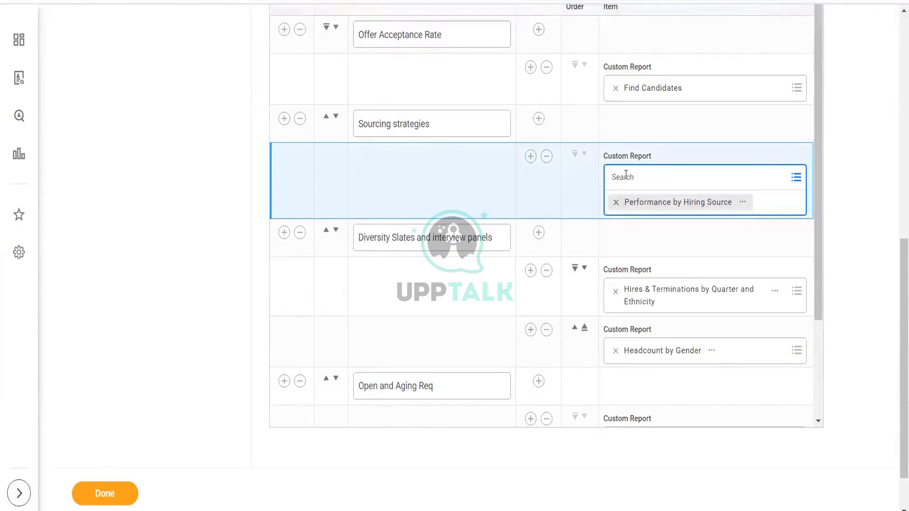
pyautogui.write('source')
pyautogui.press('Return')
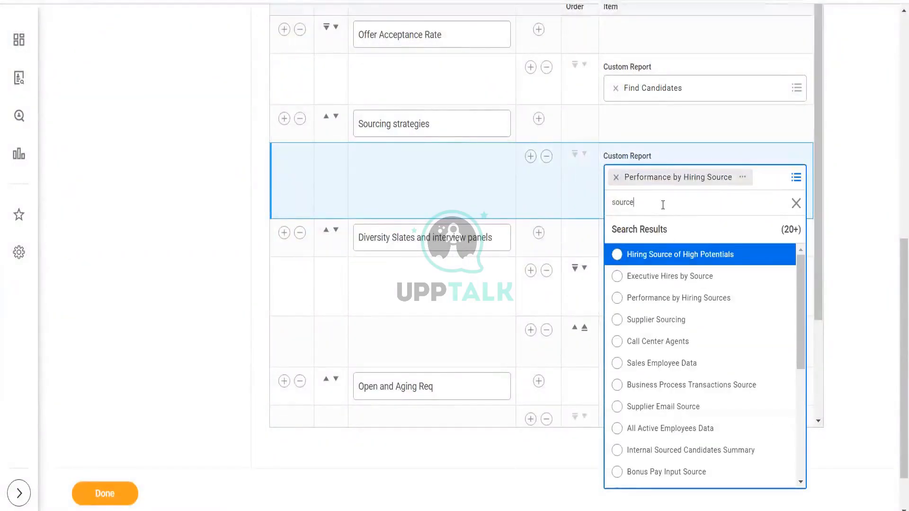
pyautogui.write('effective')
pyautogui.press('Return')
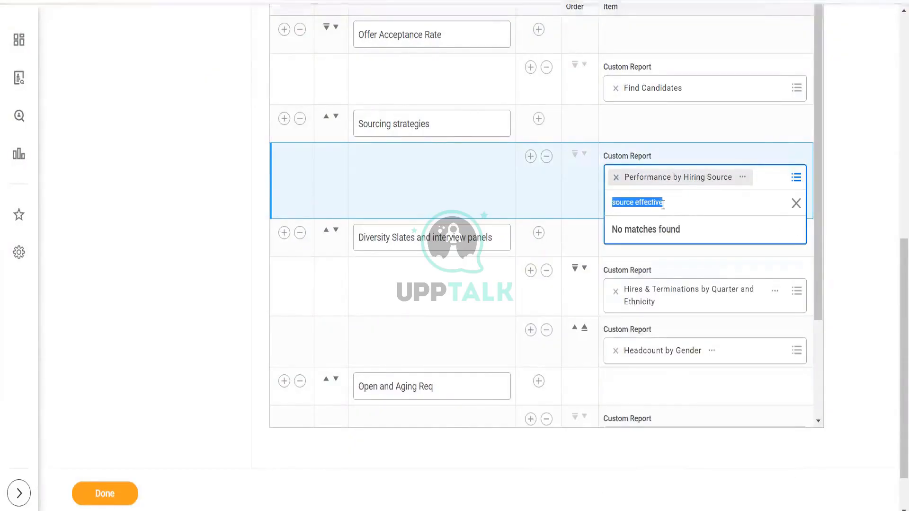
pyautogui.click(796, 202)
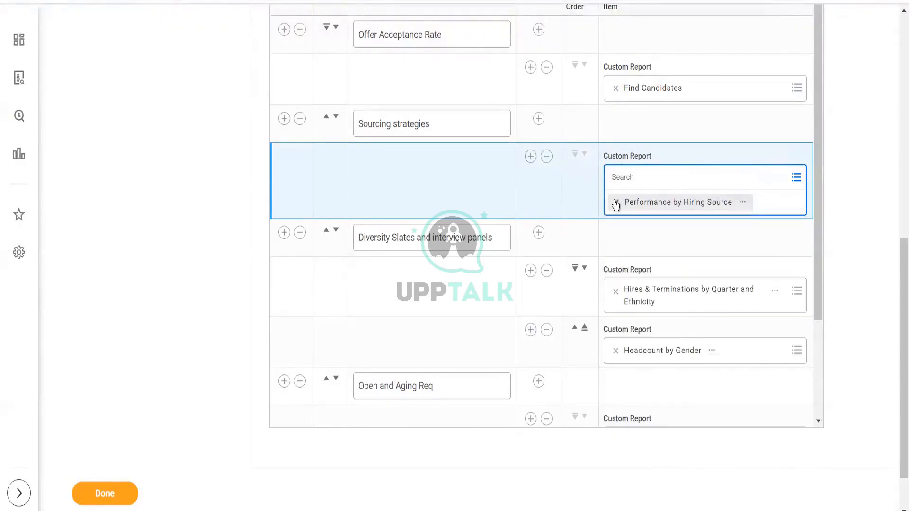
# - Remove and reselect Performance by Hiring Source for the Sourcing strategies menu item, then save the dashboard
pyautogui.click(615, 202)
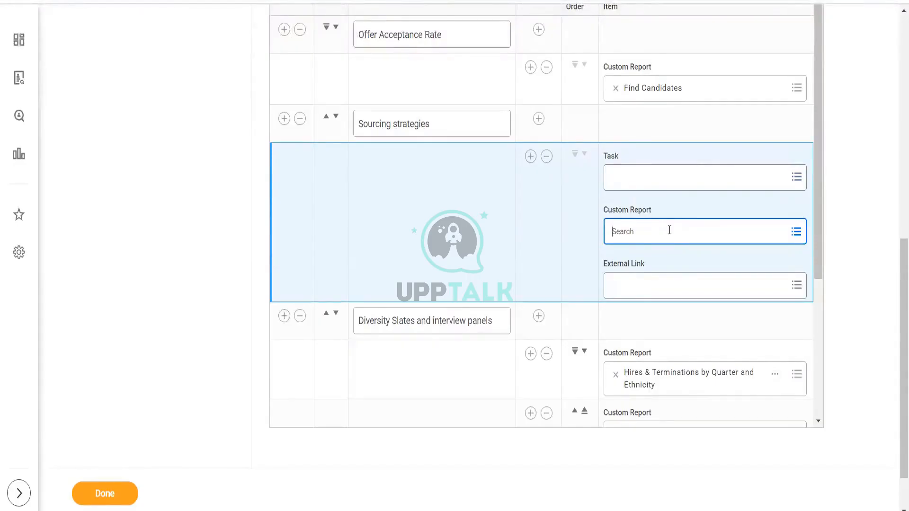
pyautogui.click(819, 192)
pyautogui.moveTo(821, 266); pyautogui.dragTo(835, 147)
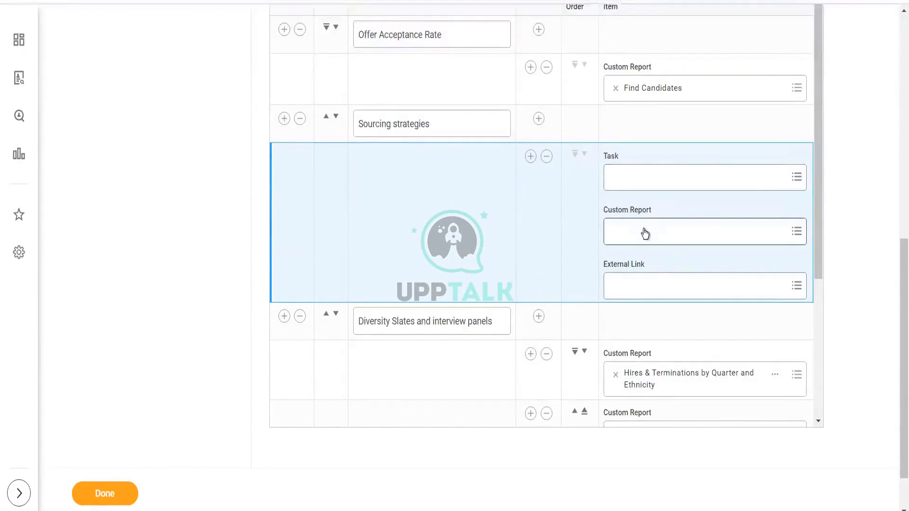
pyautogui.click(645, 232)
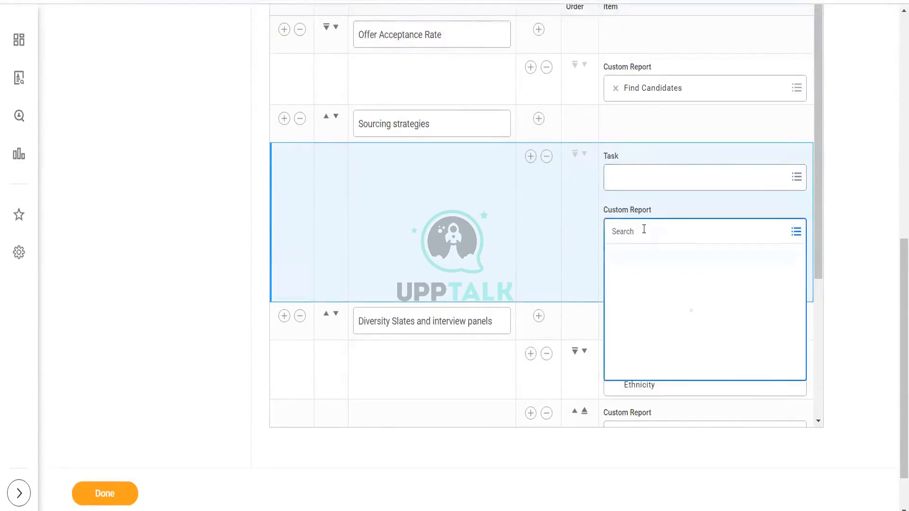
pyautogui.write('performance by hiri')
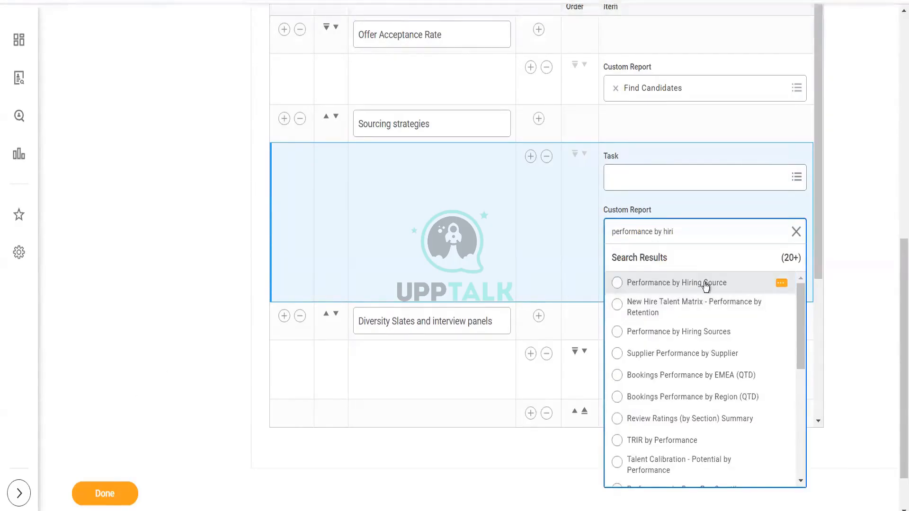
pyautogui.click(677, 283)
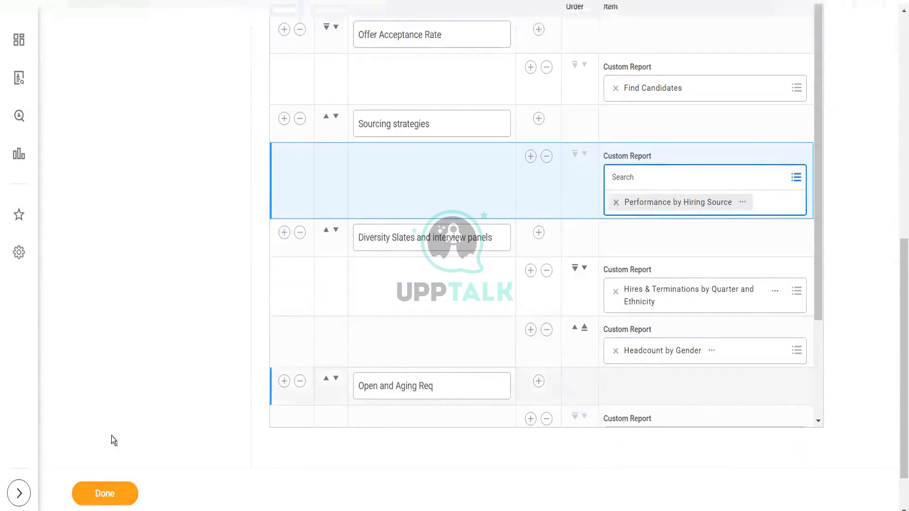
pyautogui.click(109, 497)
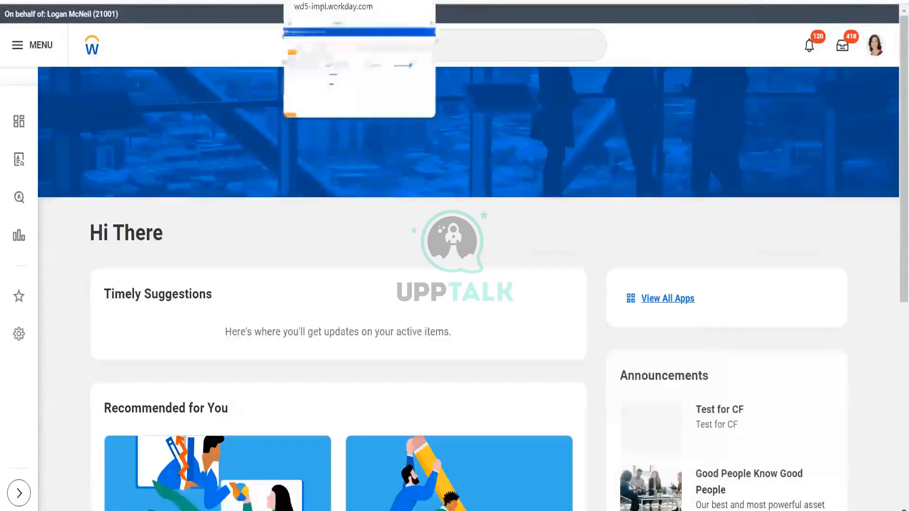
# - Run the Alpha Recruiting dashboard's custom landing page
pyautogui.click(472, 45)
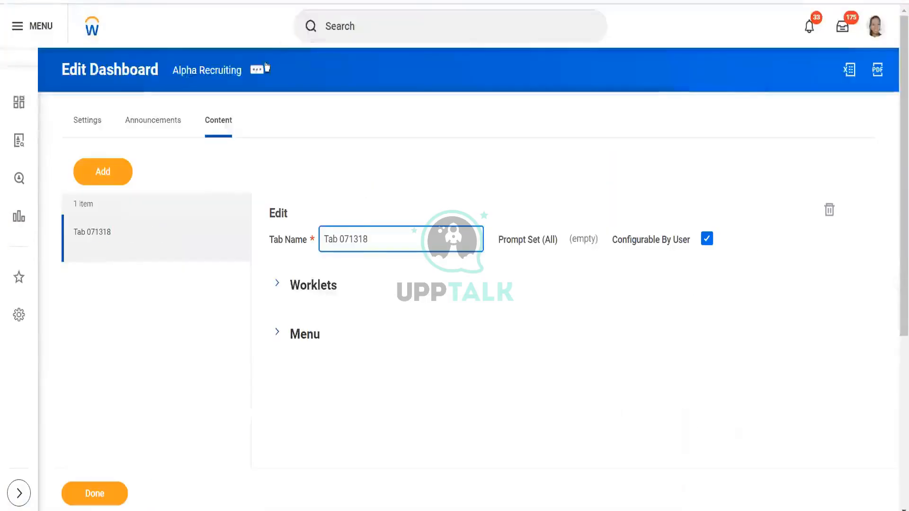
pyautogui.click(257, 71)
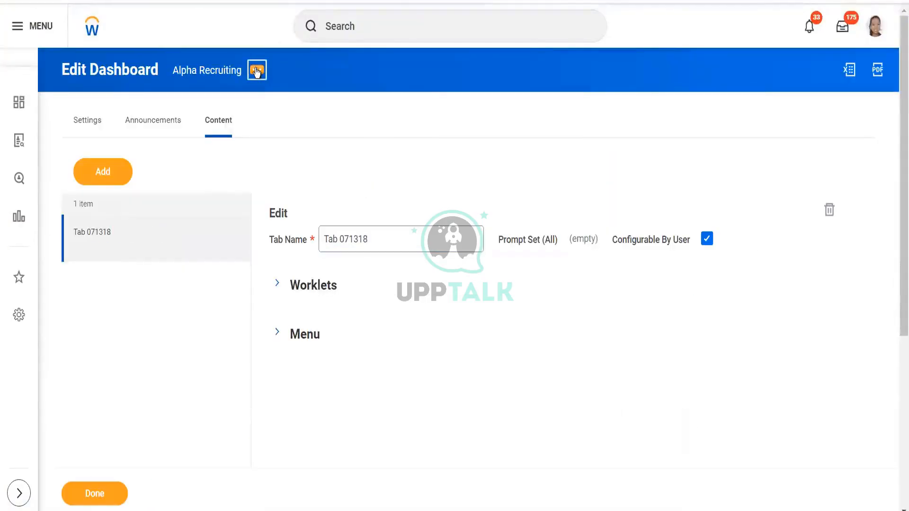
pyautogui.moveTo(328, 111)
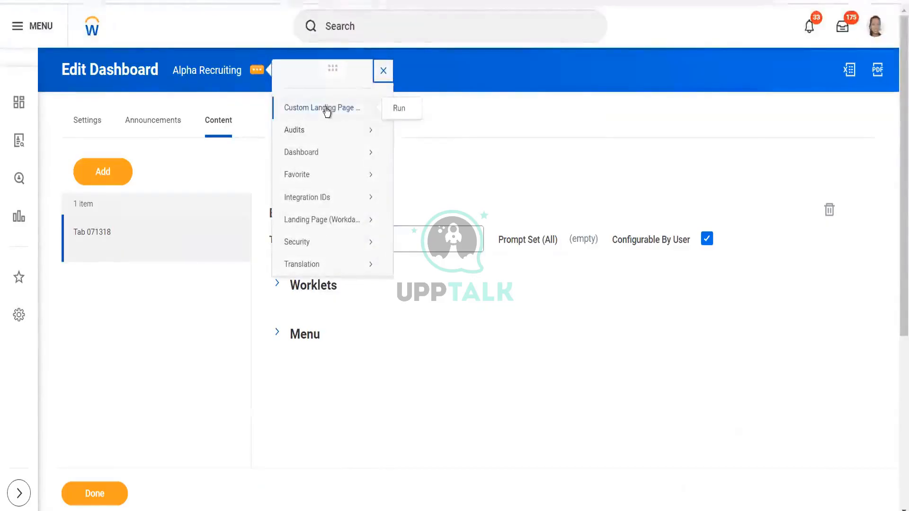
pyautogui.click(397, 109)
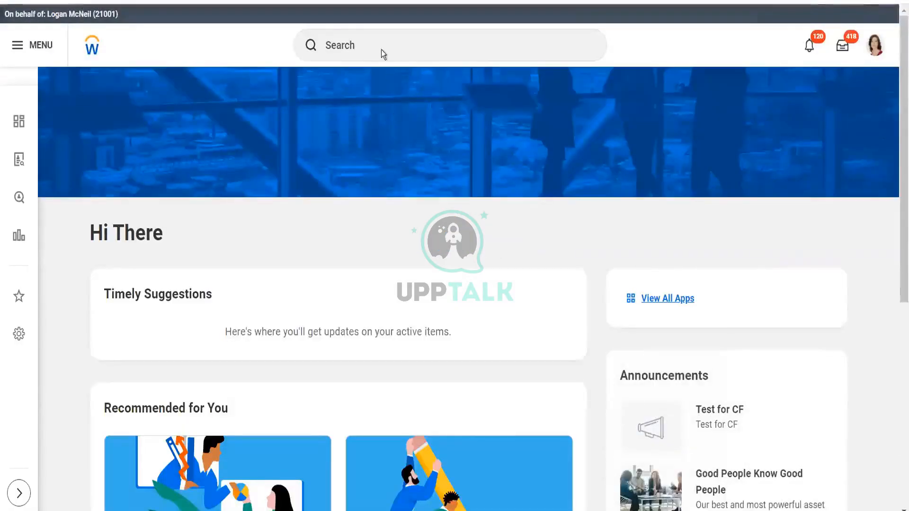
# - Open the View Dashboard task for the Alpha Recruiting dashboard while acting as the proxied user
pyautogui.click(382, 47)
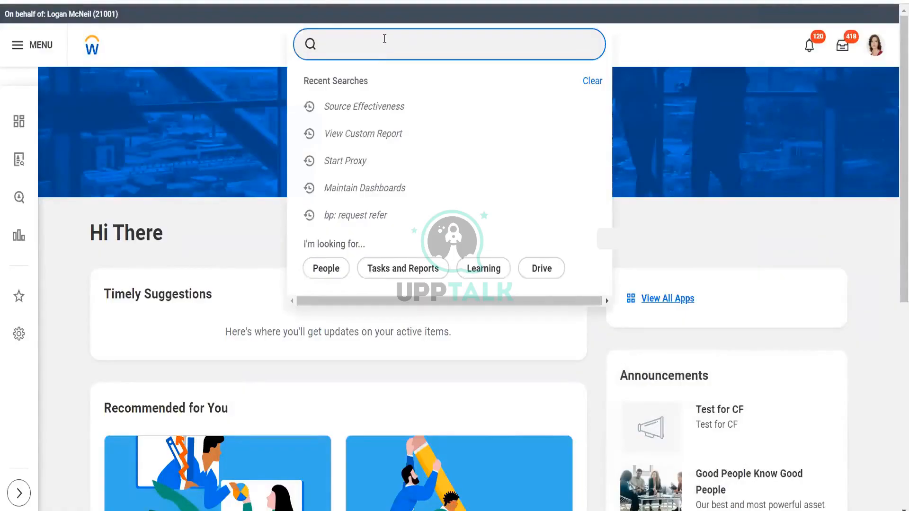
pyautogui.write('view dashbo')
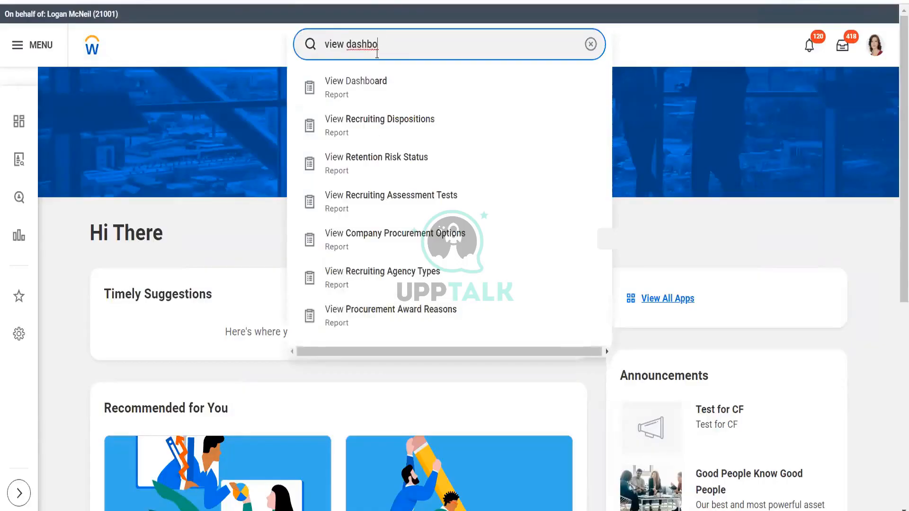
pyautogui.click(376, 82)
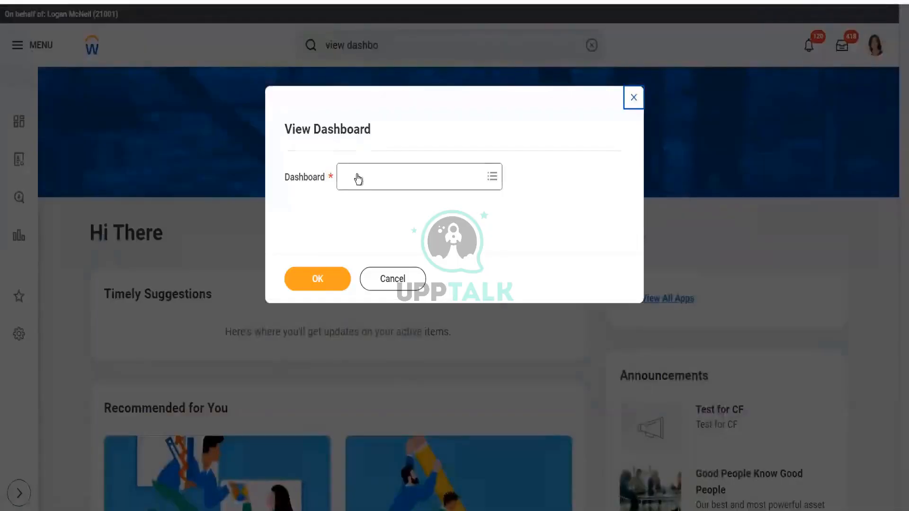
pyautogui.click(357, 178)
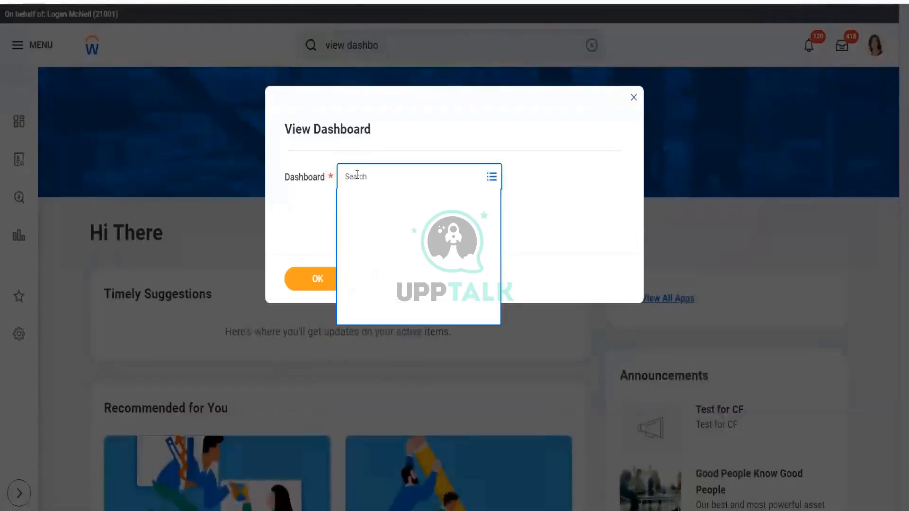
pyautogui.write('alpha')
pyautogui.press('Return')
pyautogui.click(393, 249)
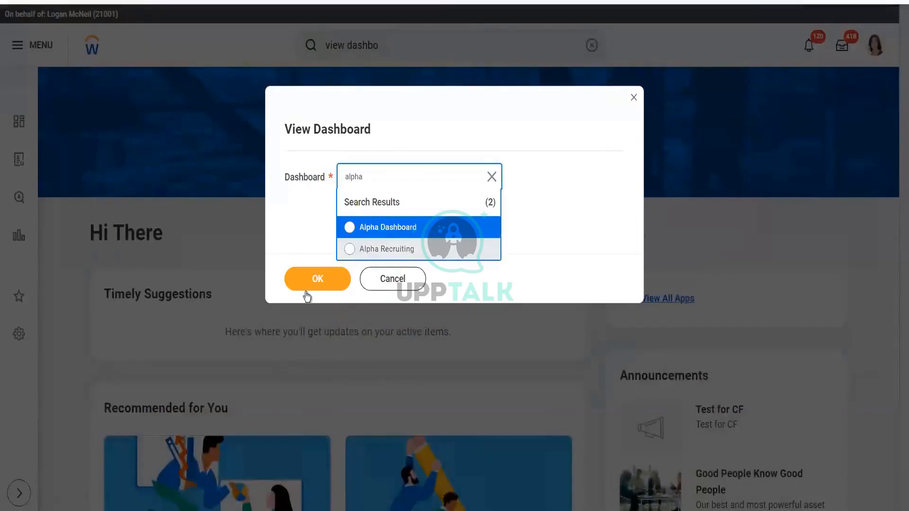
pyautogui.click(316, 281)
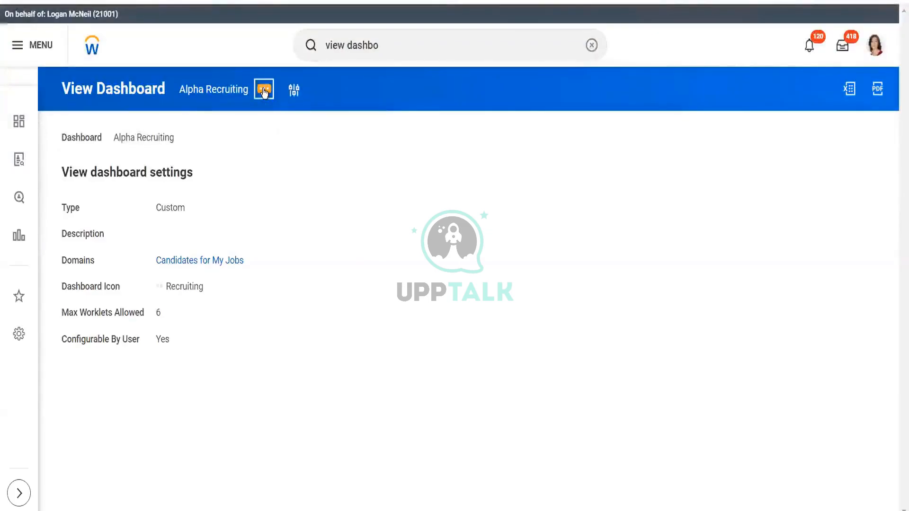
# - Run the dashboard's custom landing page as the proxied user and review all its menu items
pyautogui.click(264, 92)
pyautogui.moveTo(318, 126)
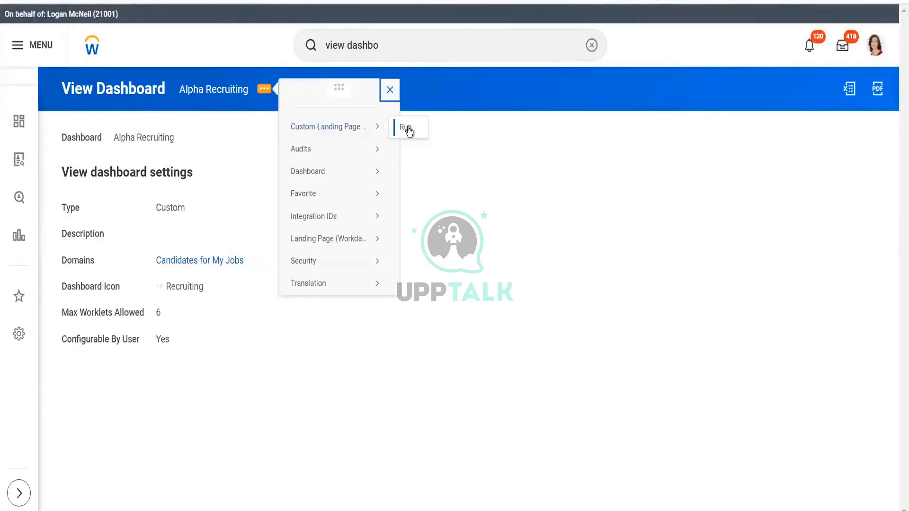
pyautogui.click(406, 127)
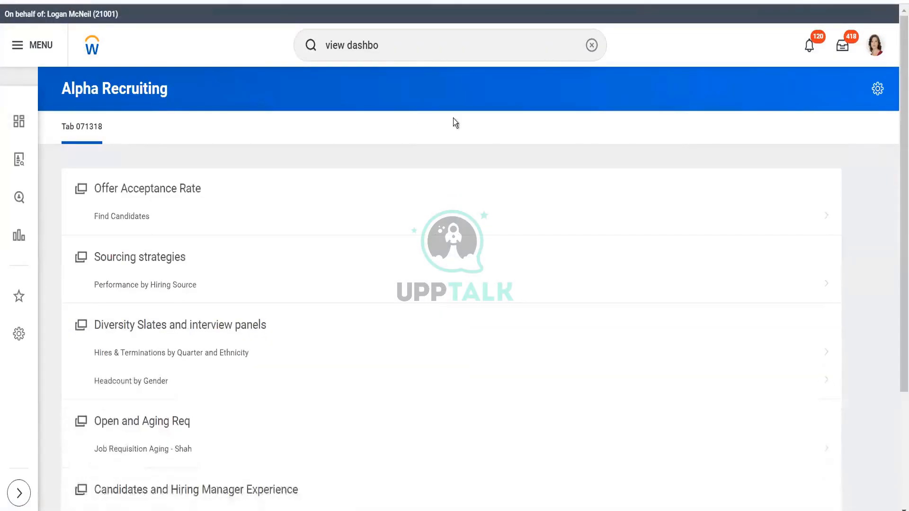
pyautogui.scroll(-1, 897, 182)
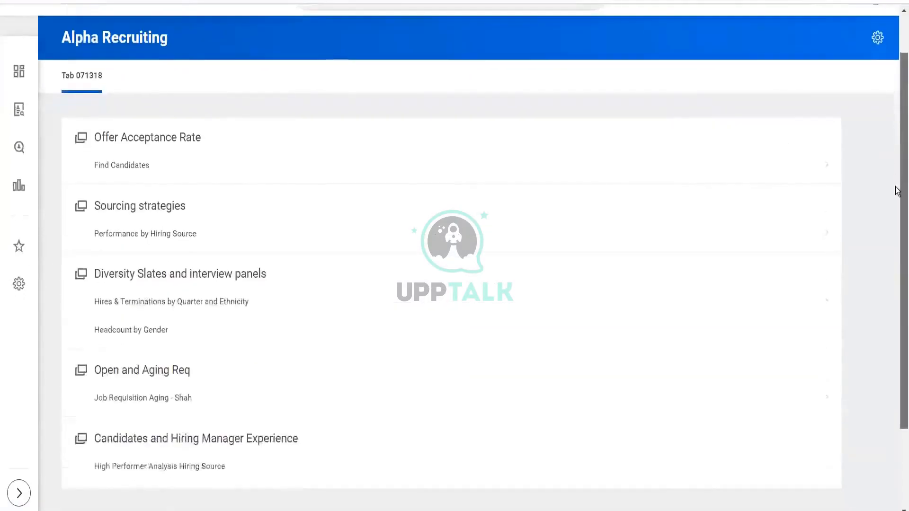
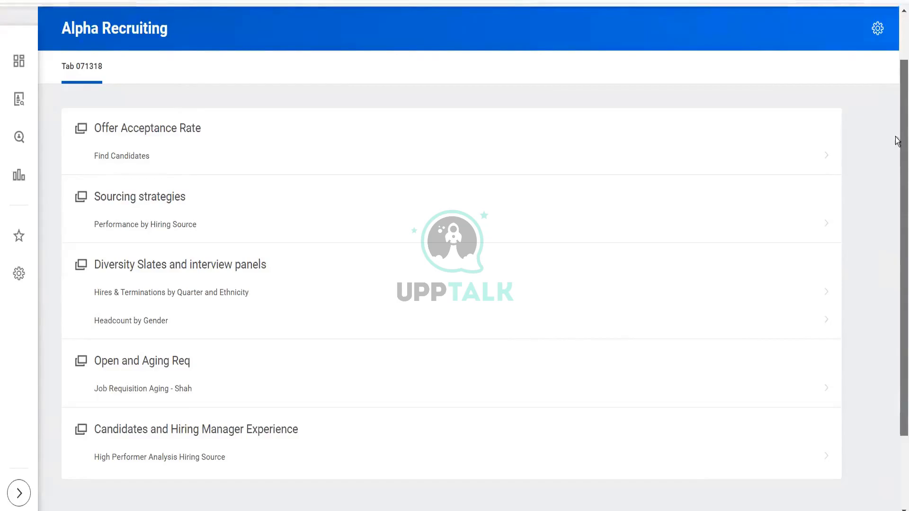
pyautogui.scroll(2, 898, 144)
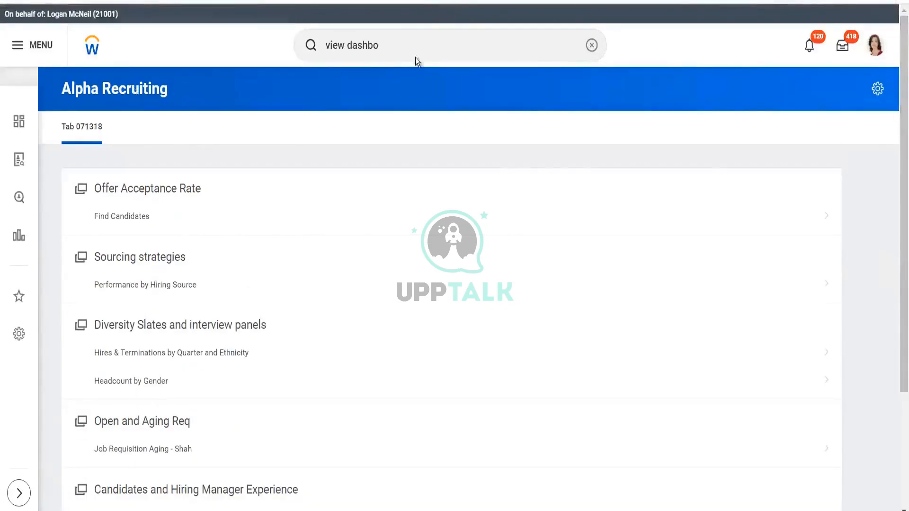
pyautogui.click(415, 44)
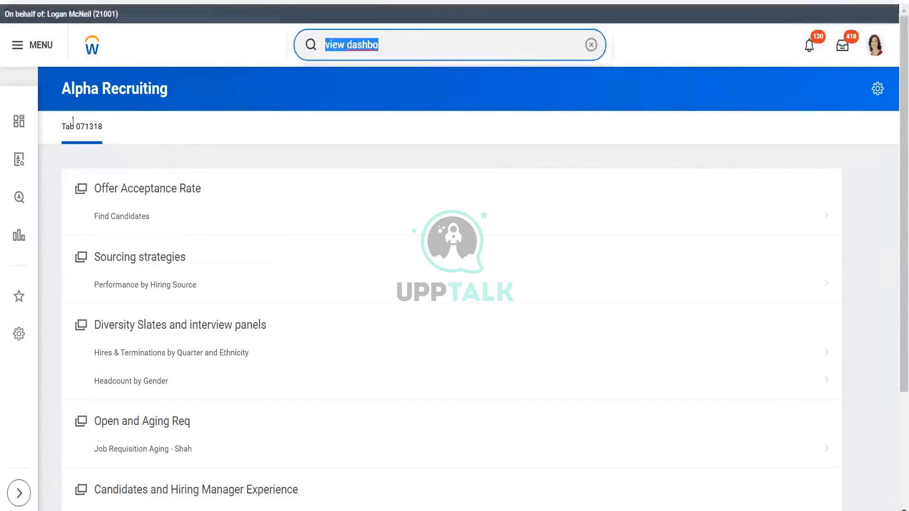
pyautogui.click(96, 83)
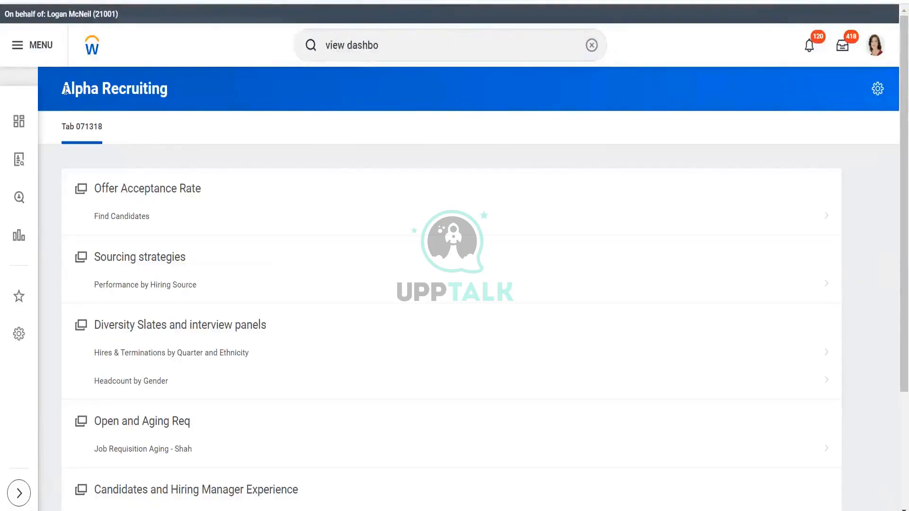
pyautogui.tripleClick(151, 87)
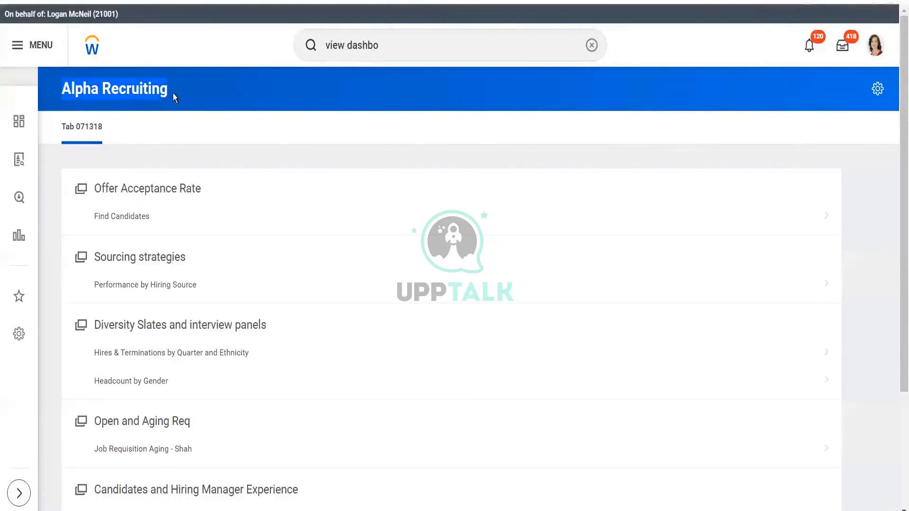
# - Run the View Dashboard task for the Alpha Recruiting dashboard
pyautogui.click(419, 43)
pyautogui.write('ard')
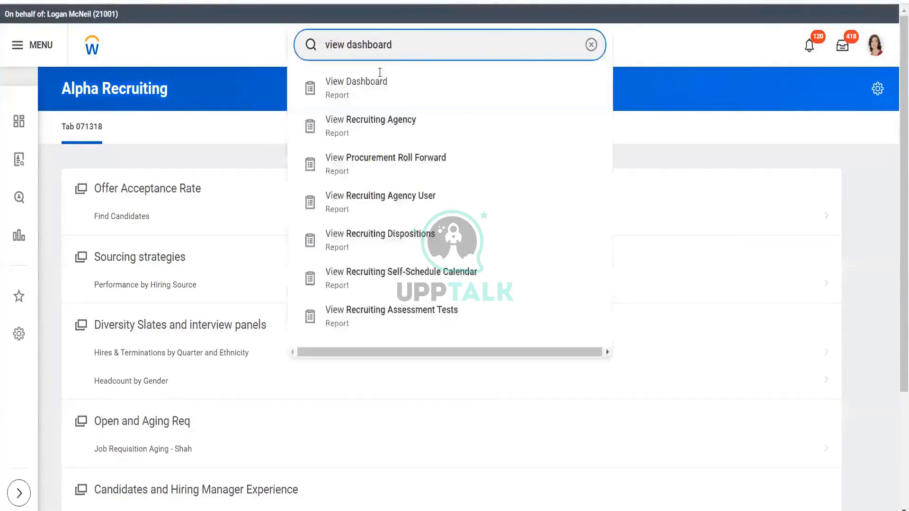
pyautogui.click(373, 86)
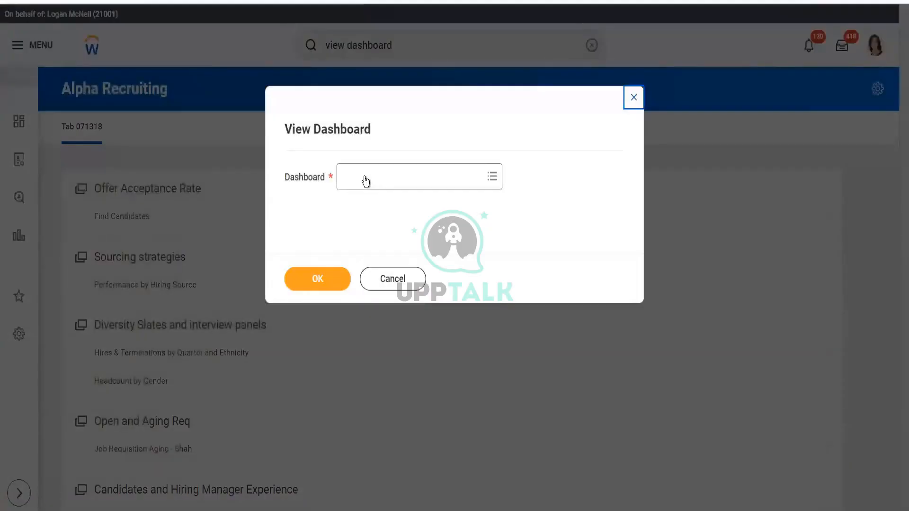
pyautogui.click(365, 177)
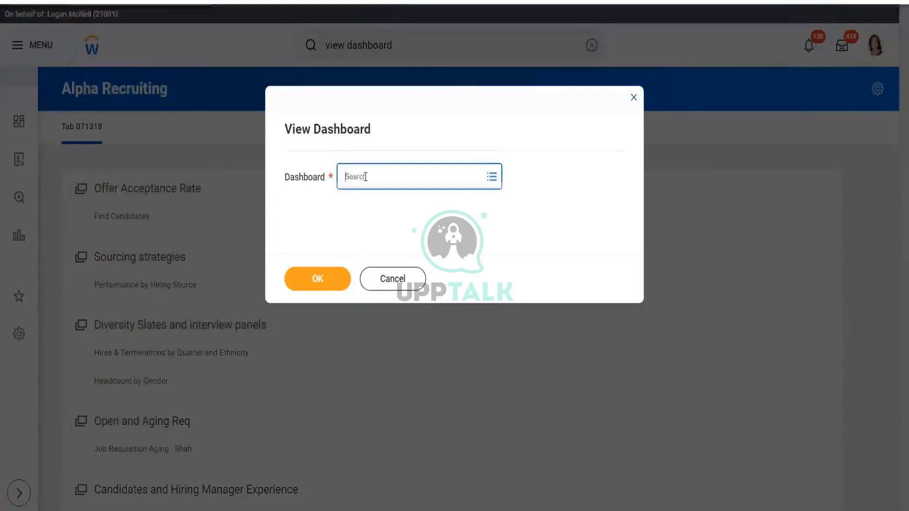
pyautogui.write('alpha')
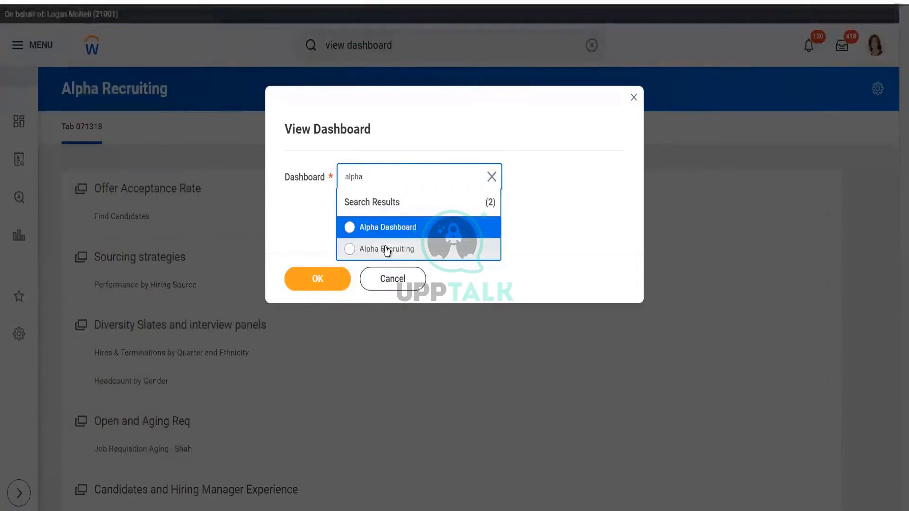
pyautogui.click(386, 249)
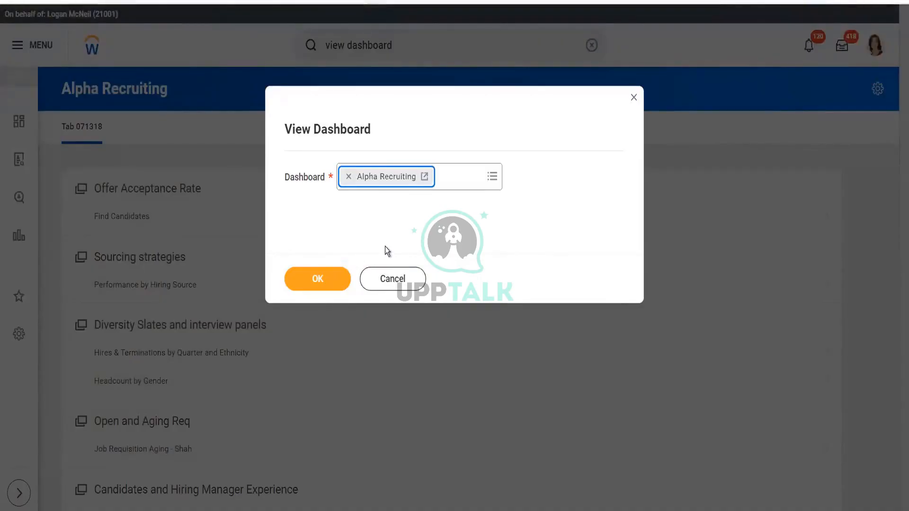
pyautogui.click(306, 274)
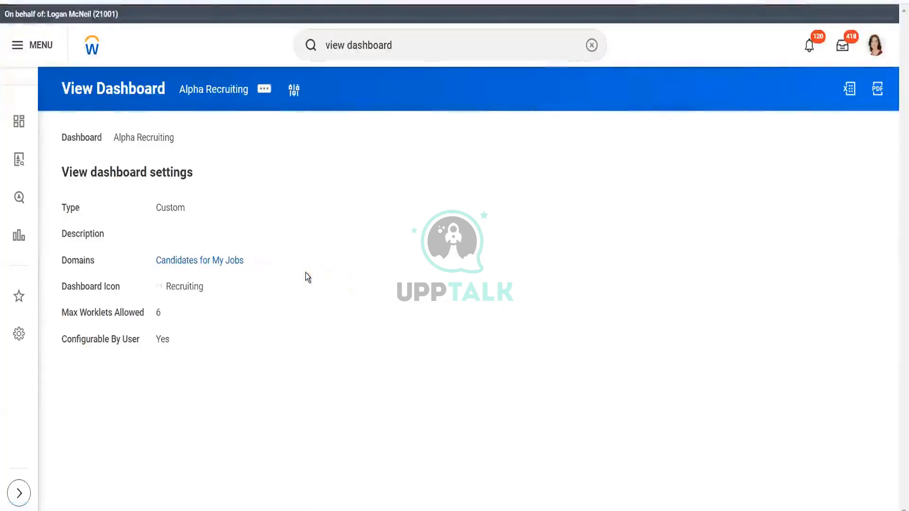
# - Open the Alpha Recruiting dashboard for editing from its related actions
pyautogui.click(264, 92)
pyautogui.moveTo(335, 127)
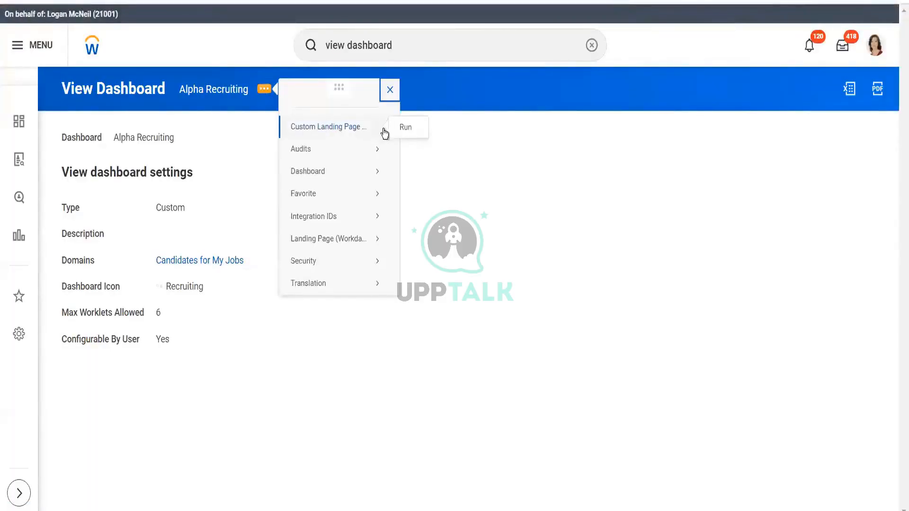
pyautogui.moveTo(325, 179)
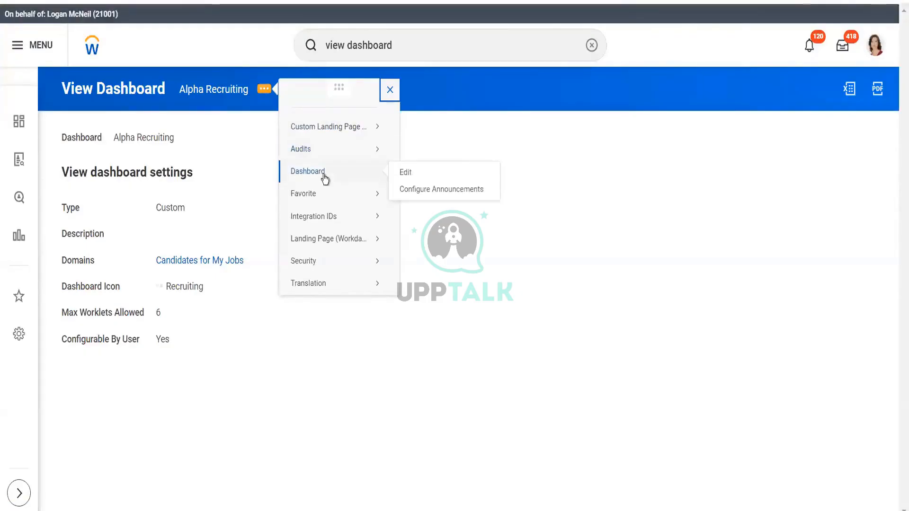
pyautogui.click(401, 172)
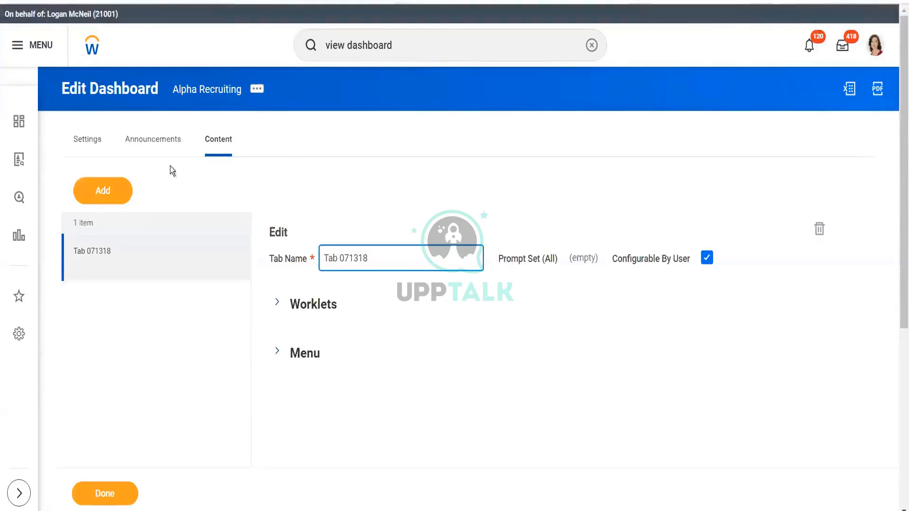
# - Add a new tab to the dashboard and insert an empty worklet row in its Worklets section
pyautogui.click(100, 192)
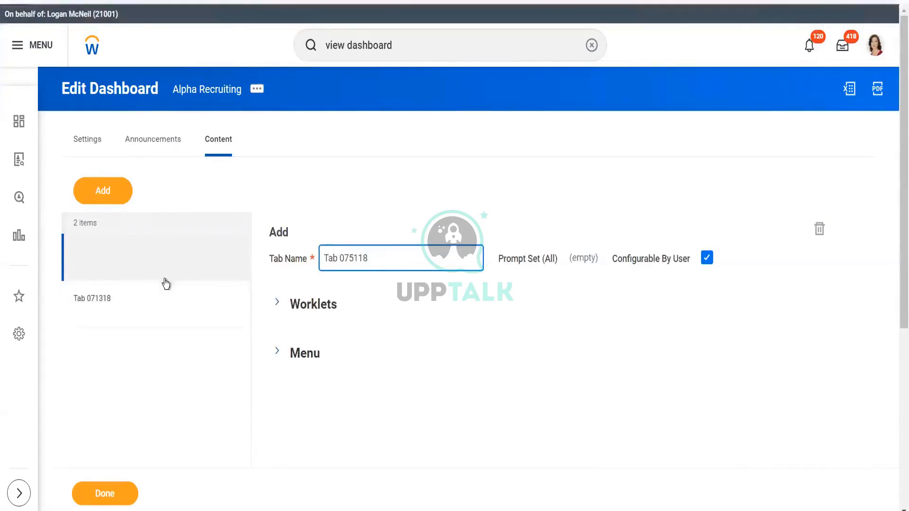
pyautogui.click(149, 297)
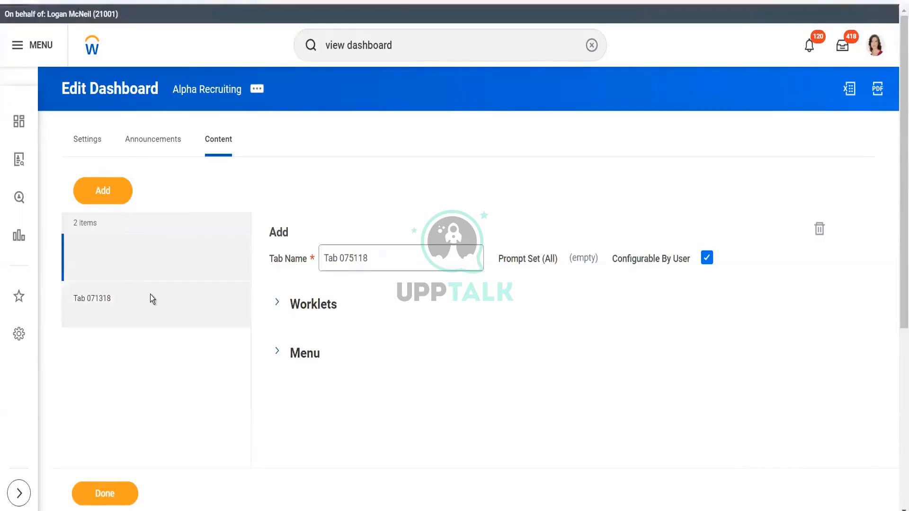
pyautogui.click(158, 262)
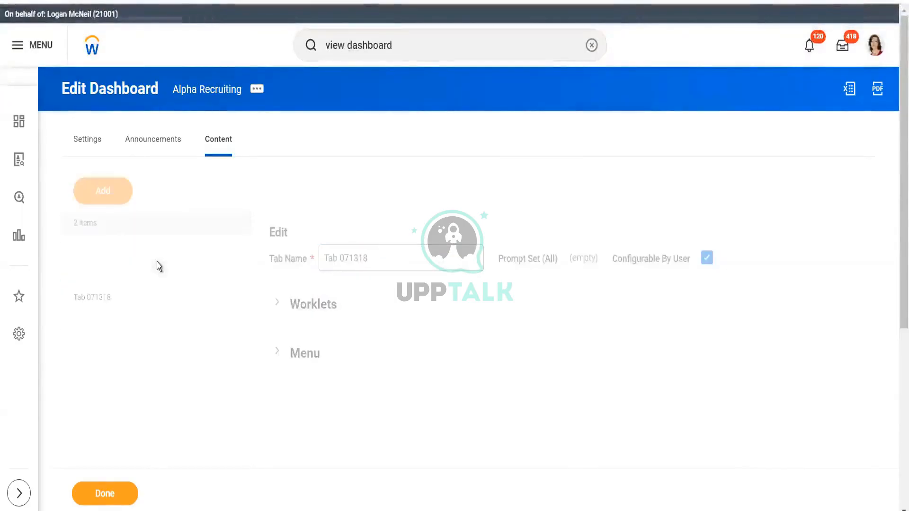
pyautogui.click(278, 303)
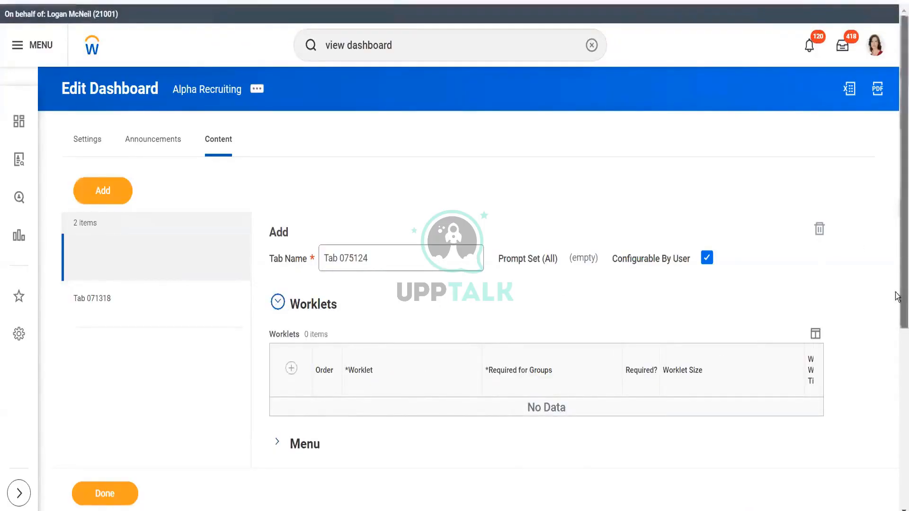
pyautogui.scroll(-3, 899, 294)
pyautogui.click(291, 228)
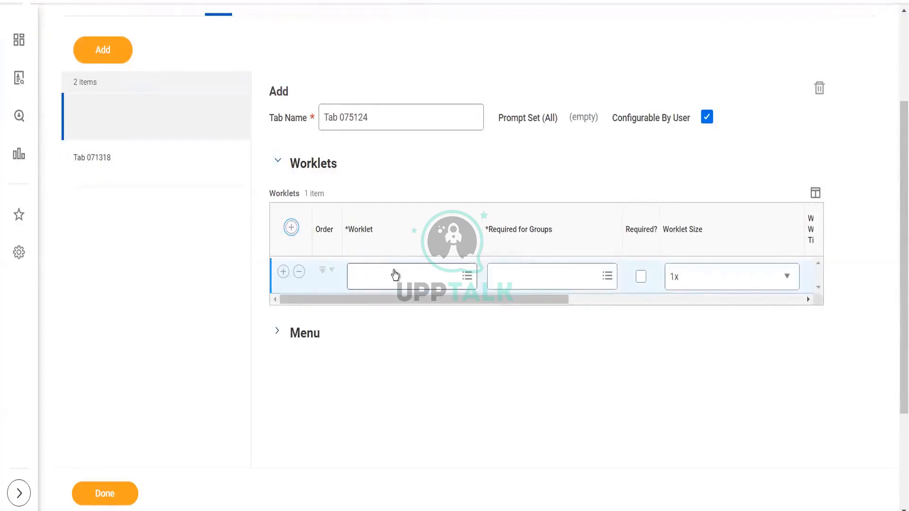
# - Search the worklet field and start creating a new bulletin worklet for the row
pyautogui.click(395, 275)
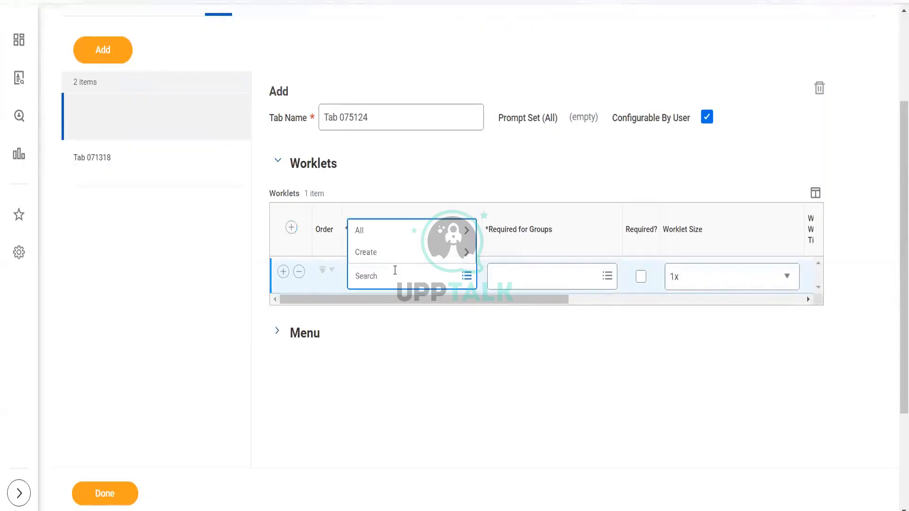
pyautogui.click(382, 229)
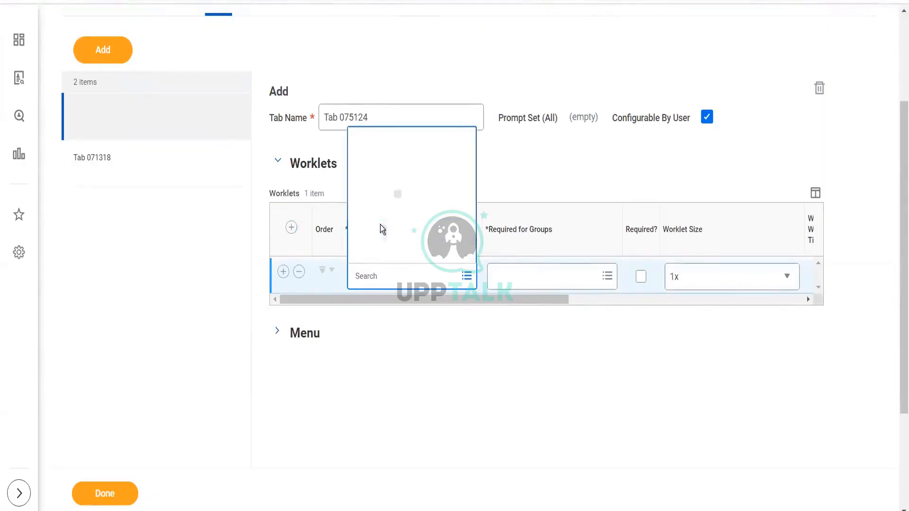
pyautogui.click(384, 279)
pyautogui.write('b')
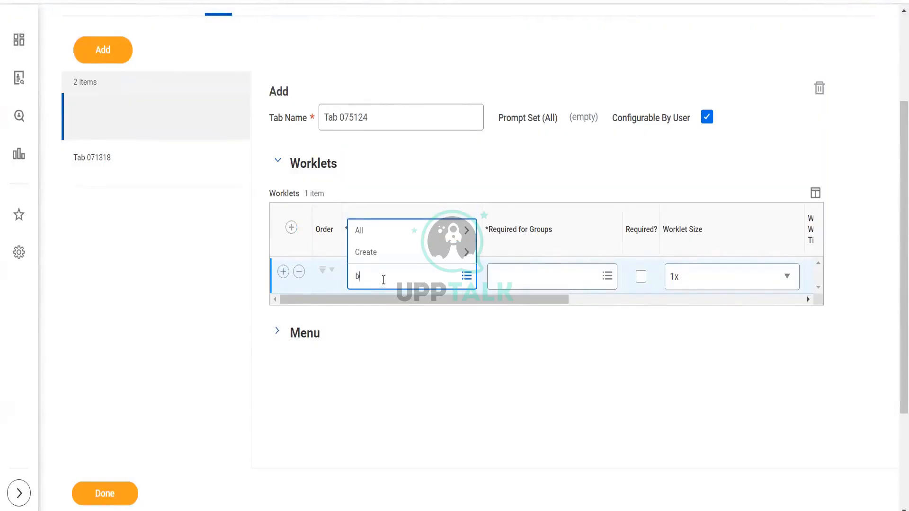
pyautogui.write('h')
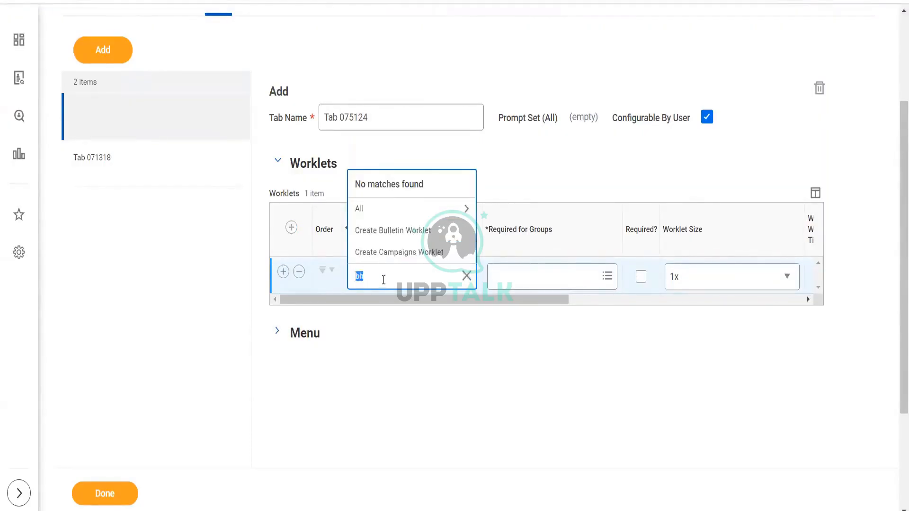
pyautogui.press('BackSpace')
pyautogui.write('bha')
pyautogui.press('Return')
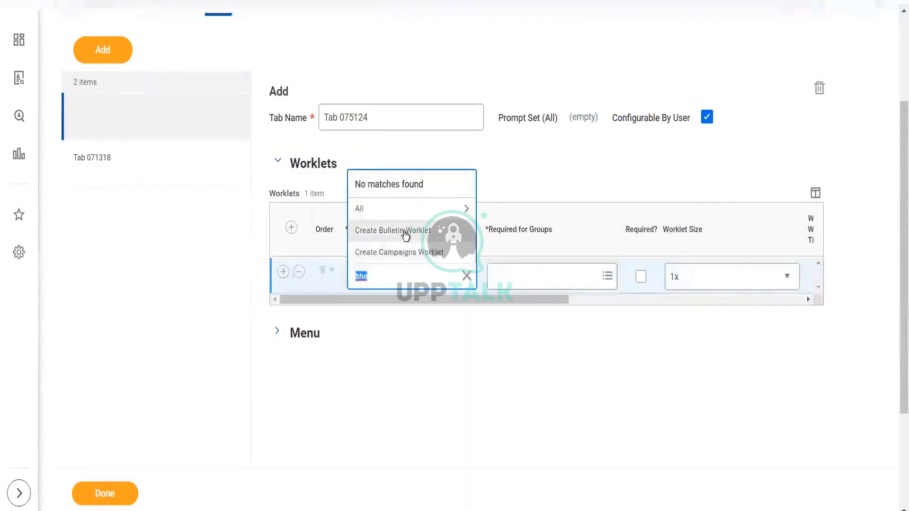
pyautogui.press('BackSpace')
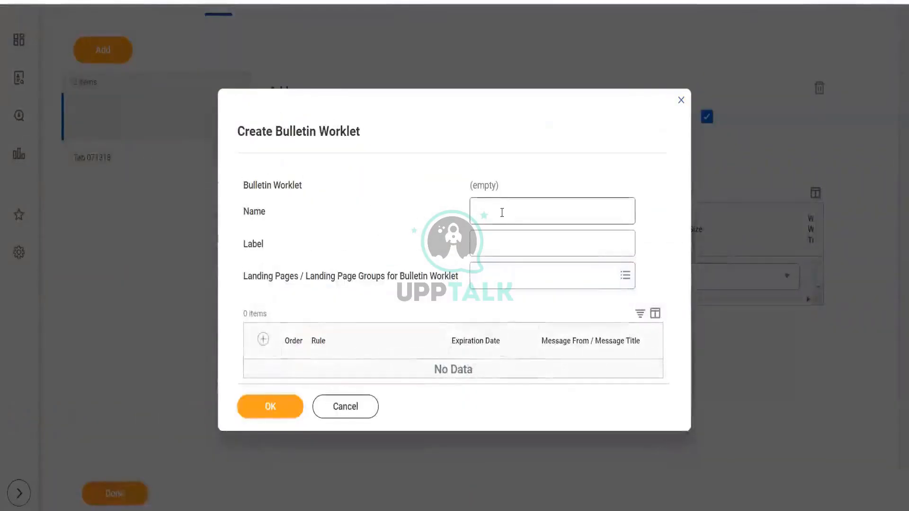
# - Name the bulletin worklet Recruiting Source and add a rule row
pyautogui.click(502, 213)
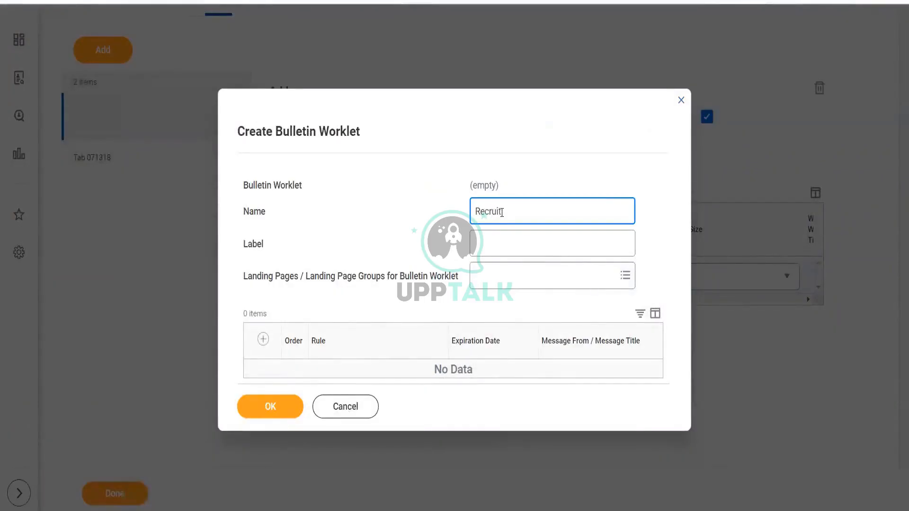
pyautogui.write('Recruiting ')
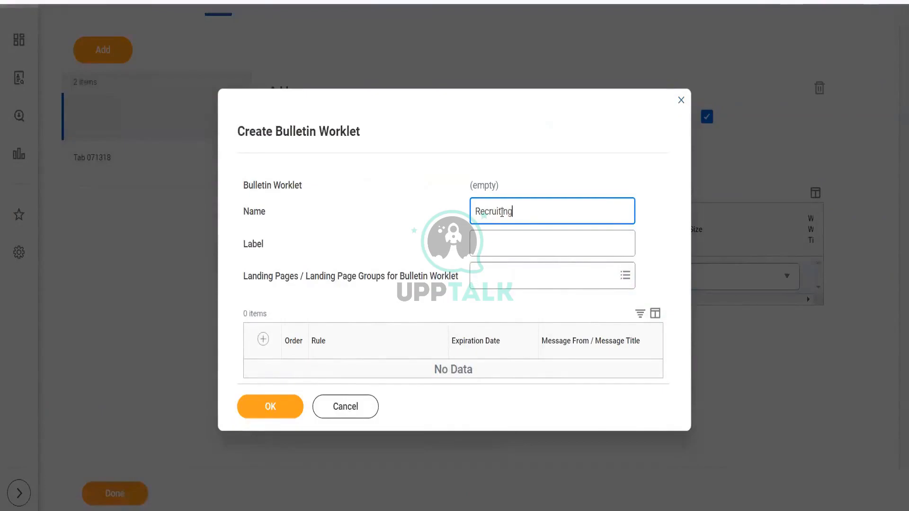
pyautogui.write('Source')
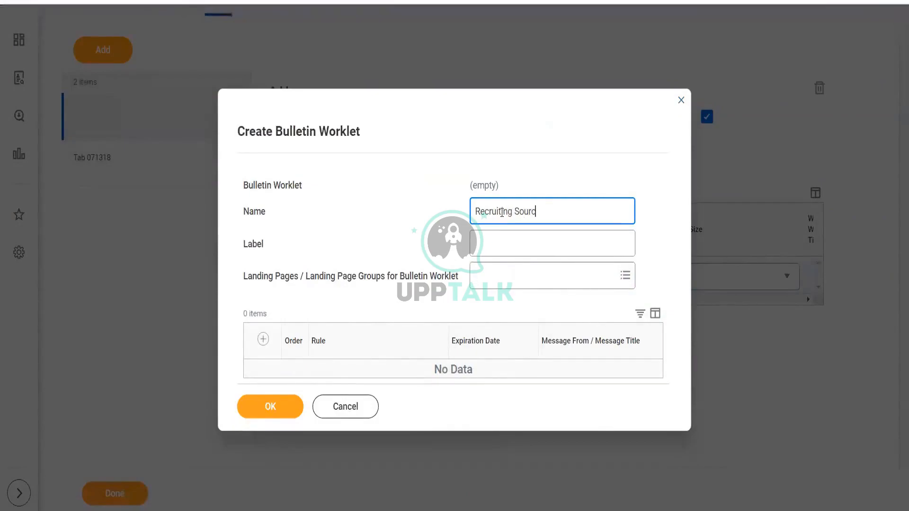
pyautogui.click(262, 339)
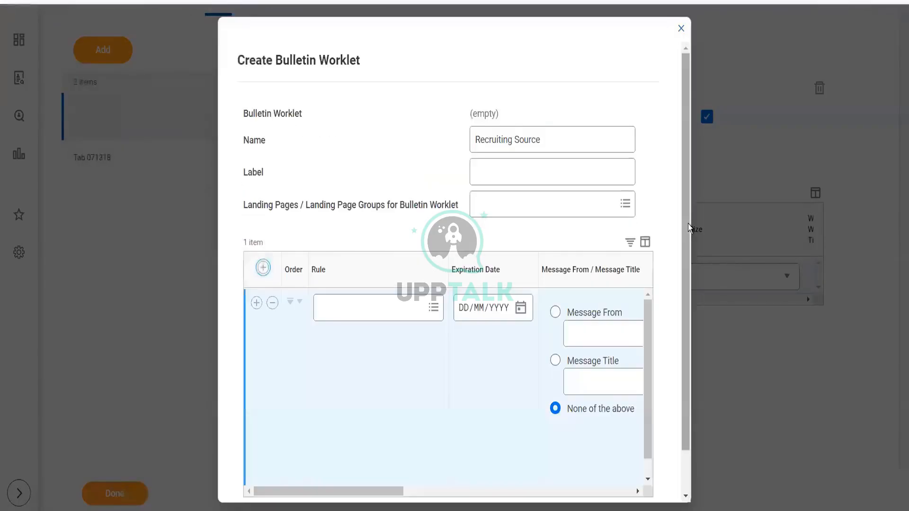
# - Set the bulletin row's rule to Full-Time Worker by searching rules for full time
pyautogui.moveTo(686, 306); pyautogui.dragTo(692, 369)
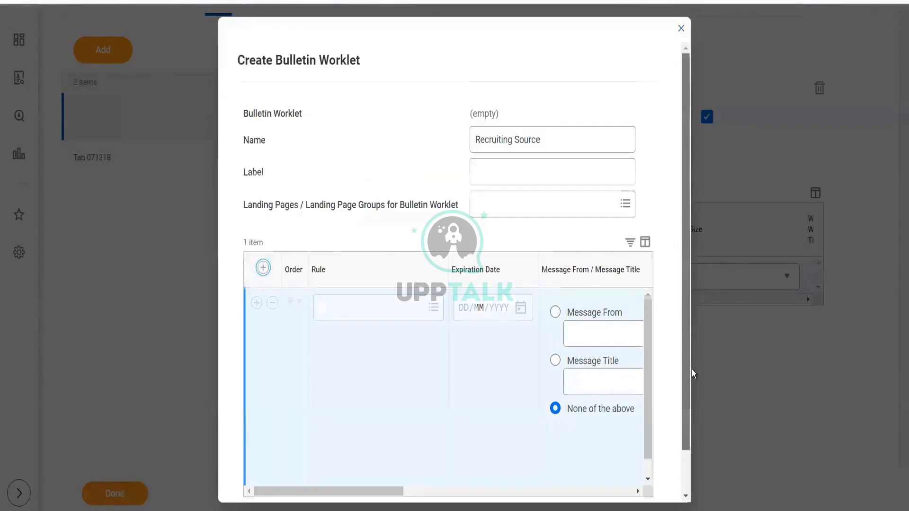
pyautogui.moveTo(350, 451)
pyautogui.mouseDown()
pyautogui.moveTo(377, 445)
pyautogui.moveTo(343, 448)
pyautogui.mouseUp()
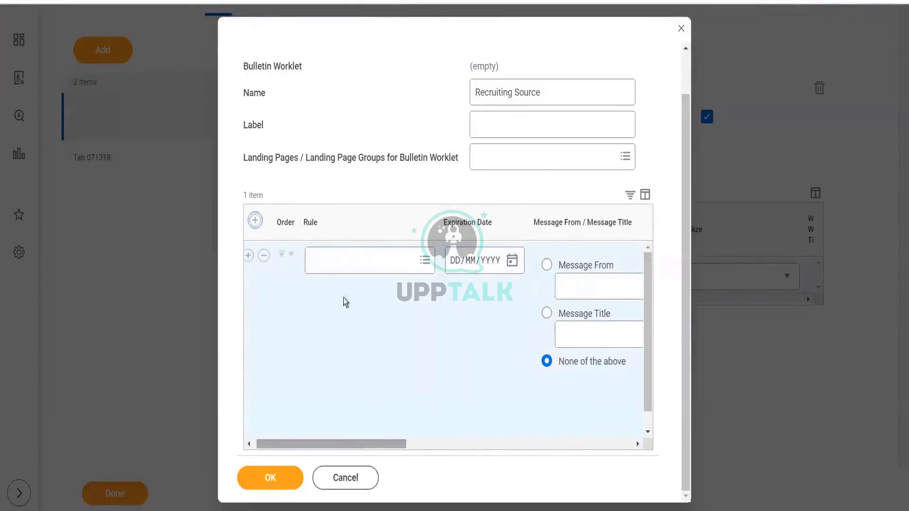
pyautogui.click(339, 260)
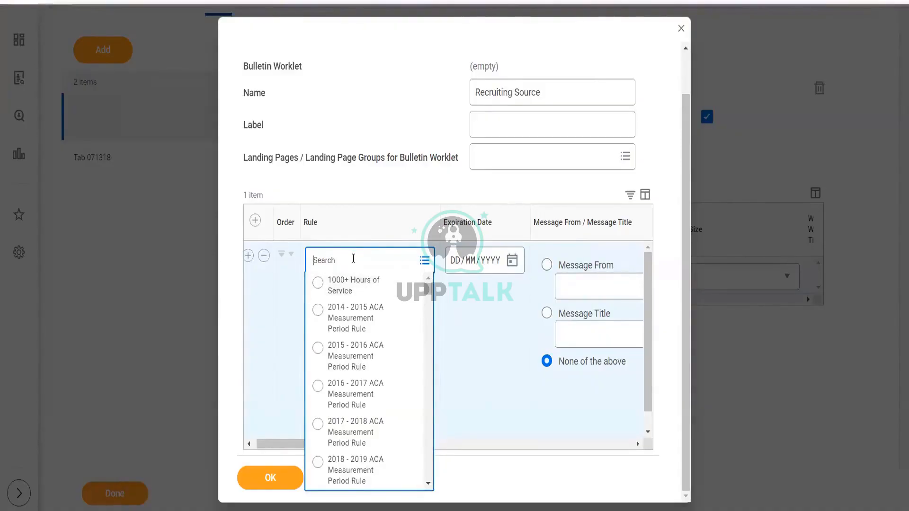
pyautogui.write('ime')
pyautogui.press('Return')
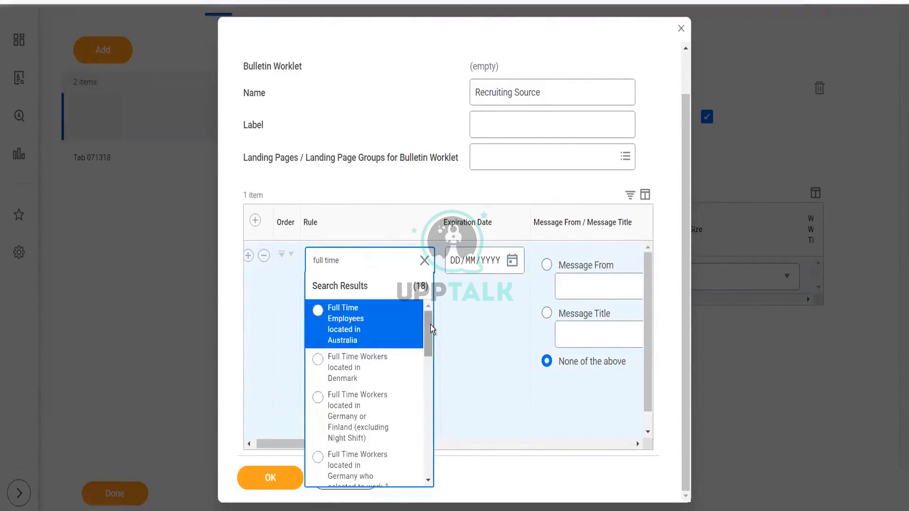
pyautogui.moveTo(431, 324); pyautogui.dragTo(430, 359)
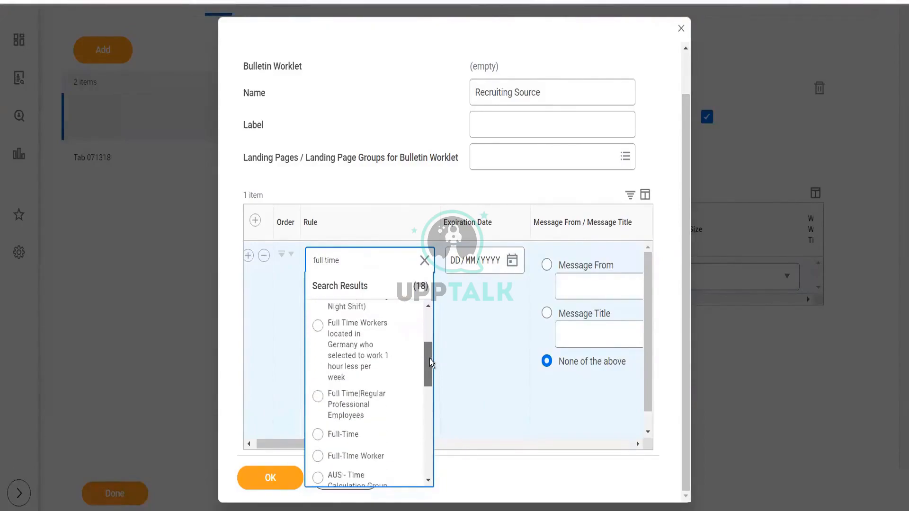
pyautogui.click(353, 457)
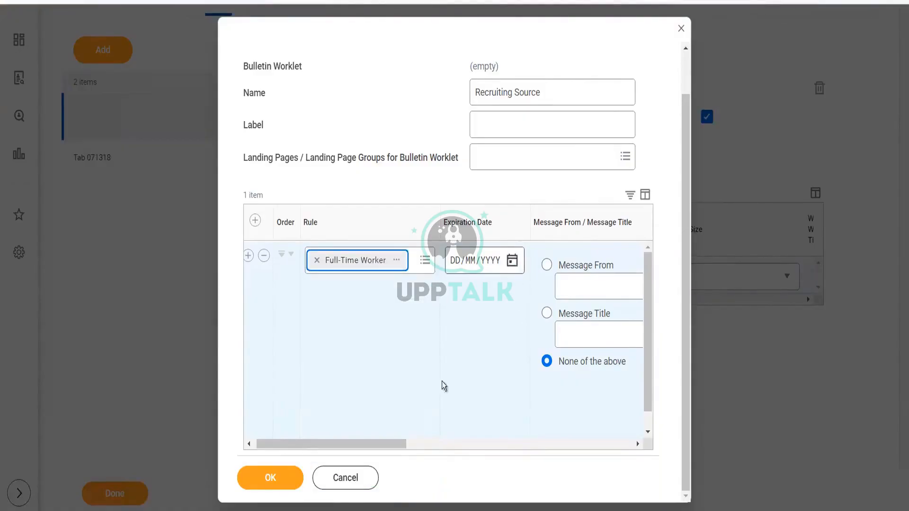
# - Choose Candidate Source Diversity Metrics - Ethnicity as the row's action
pyautogui.moveTo(501, 453); pyautogui.dragTo(483, 452)
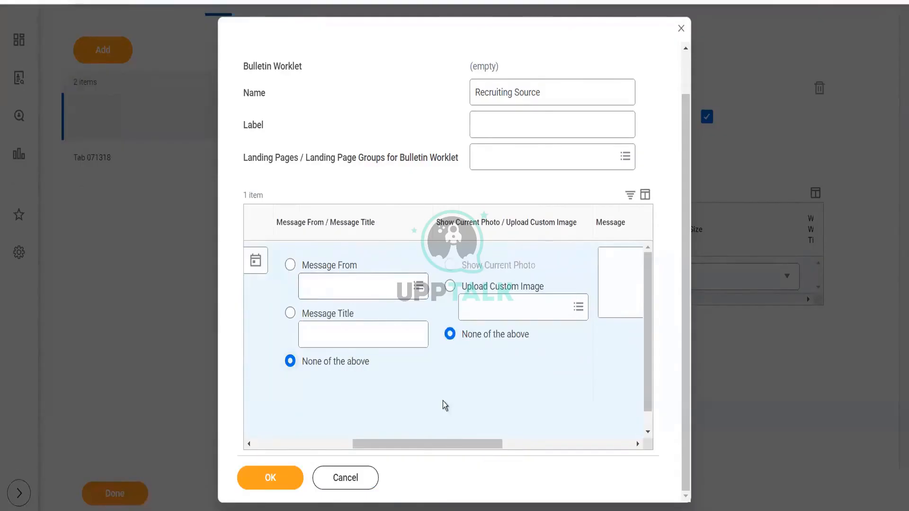
pyautogui.moveTo(425, 445); pyautogui.dragTo(549, 449)
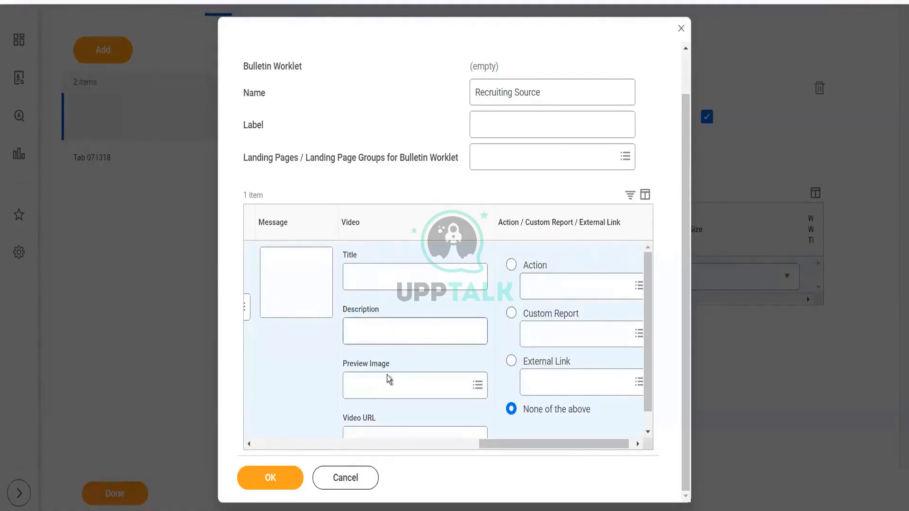
pyautogui.moveTo(646, 310); pyautogui.dragTo(650, 289)
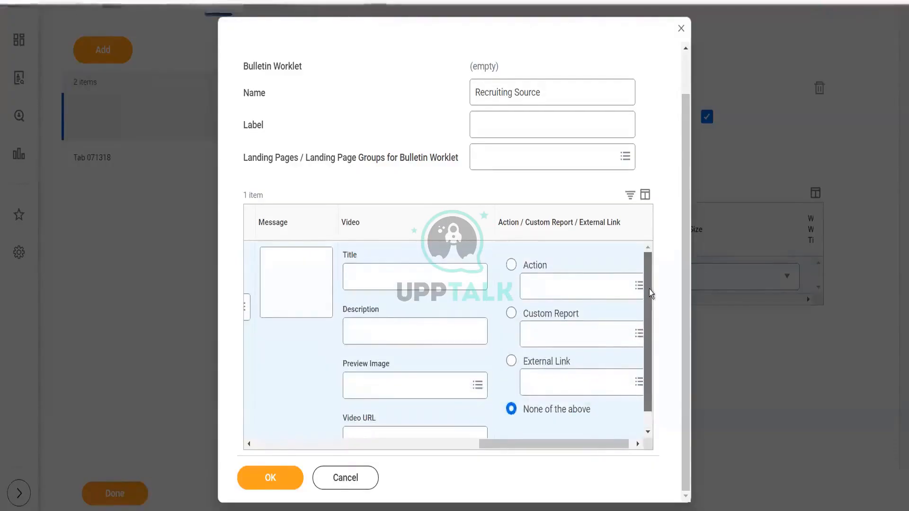
pyautogui.click(637, 444)
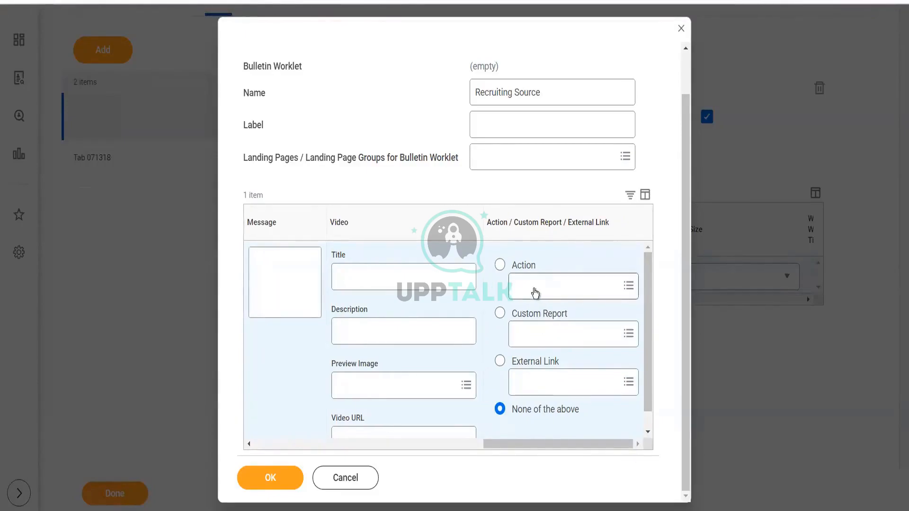
pyautogui.click(535, 293)
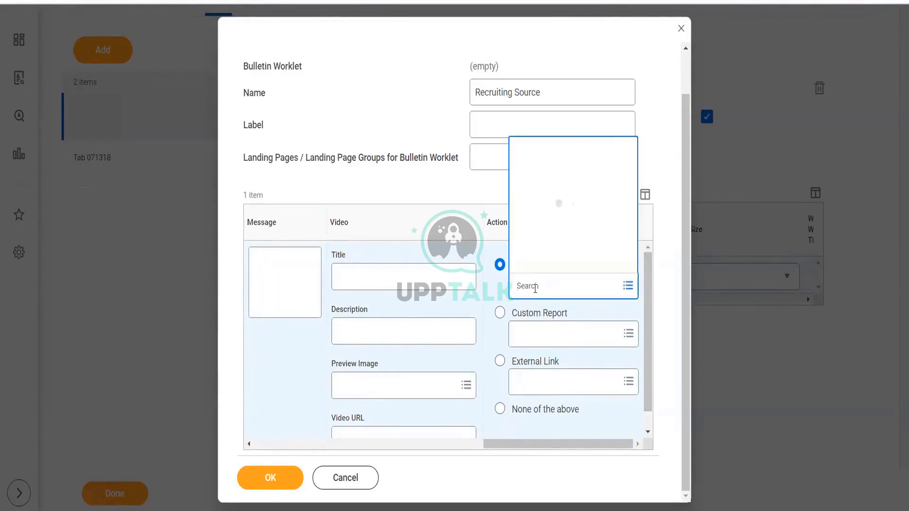
pyautogui.write('source')
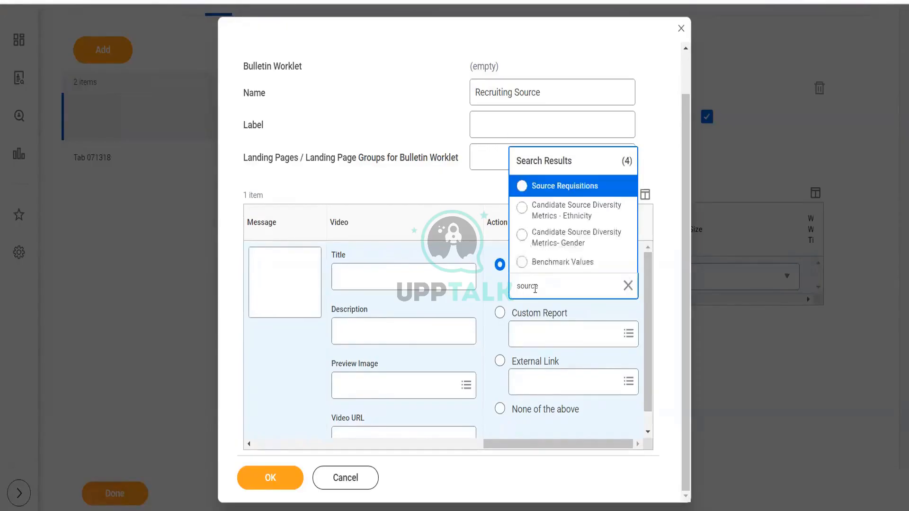
pyautogui.click(578, 221)
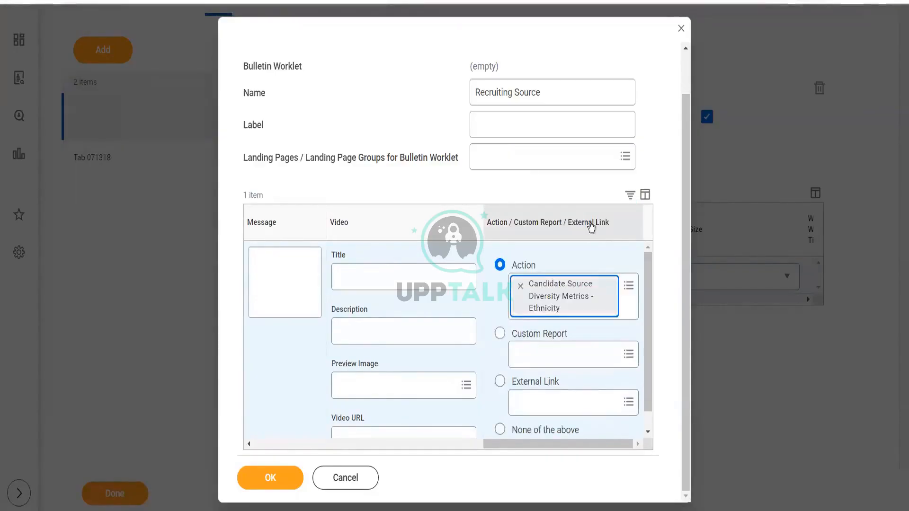
pyautogui.click(628, 287)
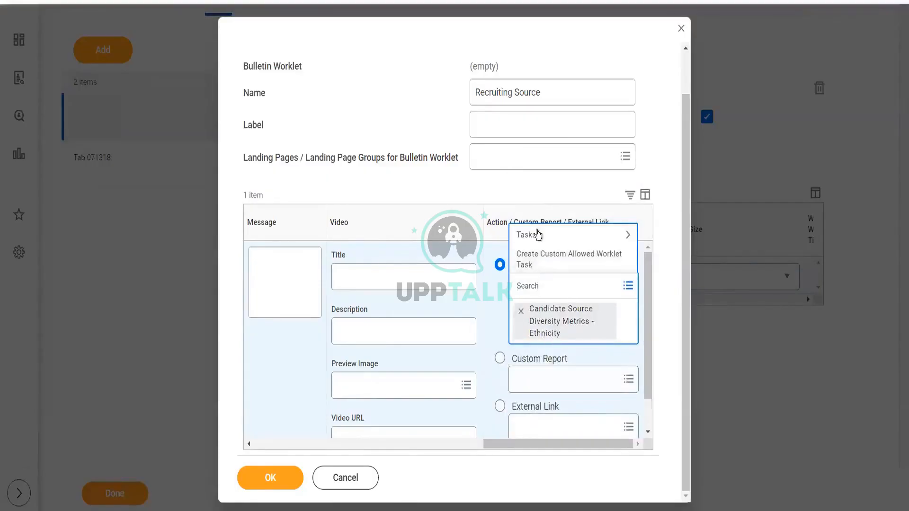
pyautogui.click(537, 235)
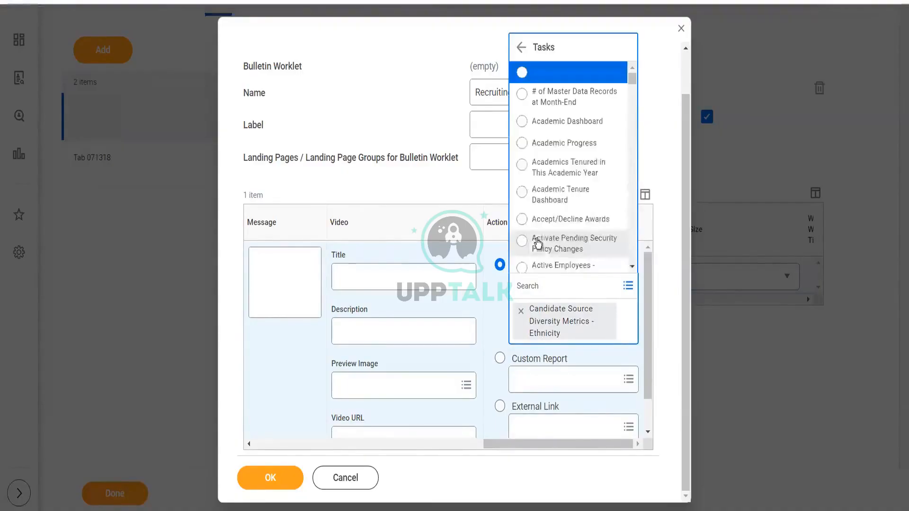
pyautogui.click(667, 170)
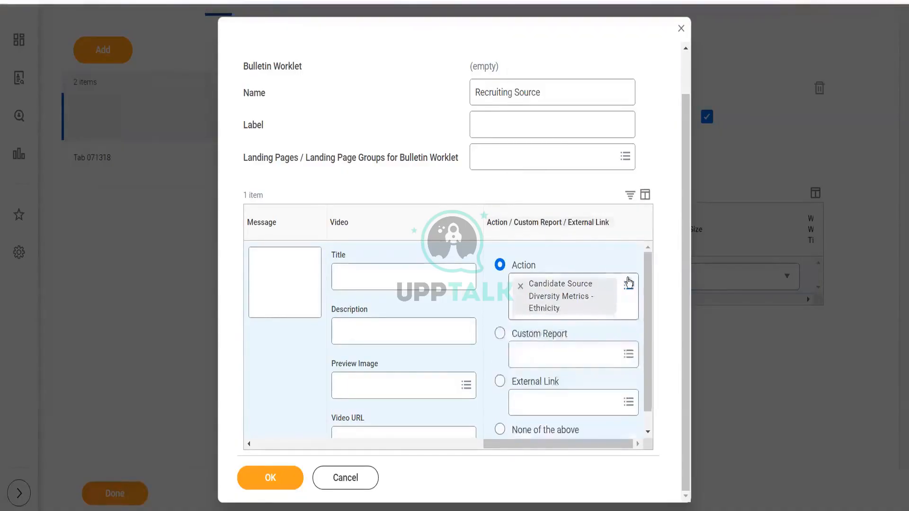
# - Switch the row's link to a custom report and select All Active Employees Data from a search for source
pyautogui.click(572, 364)
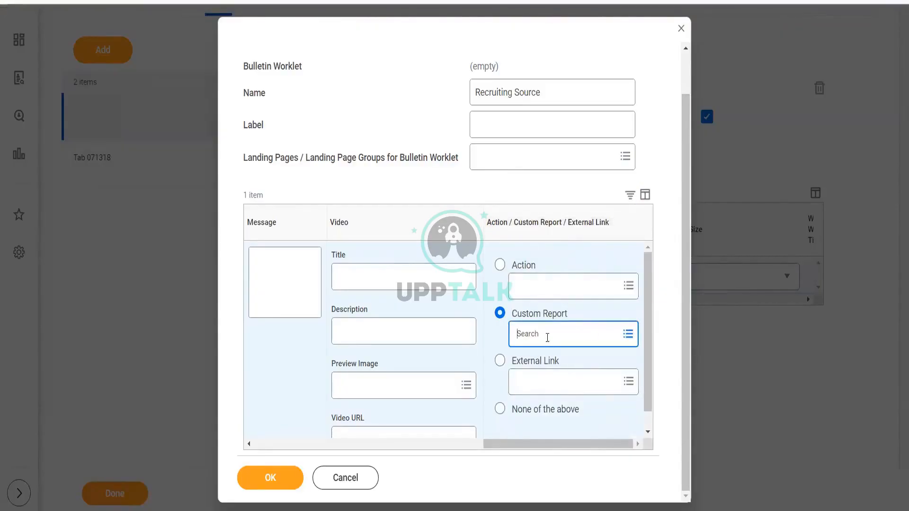
pyautogui.write('source eff')
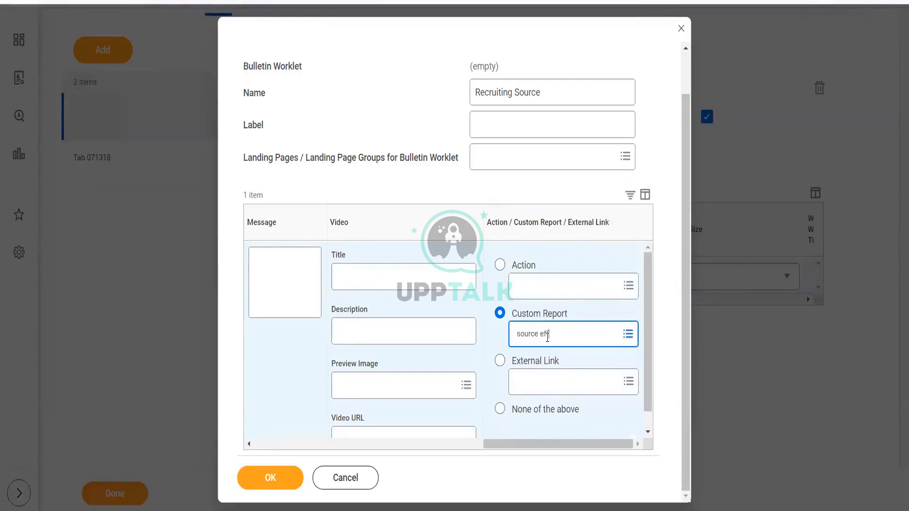
pyautogui.press('Return')
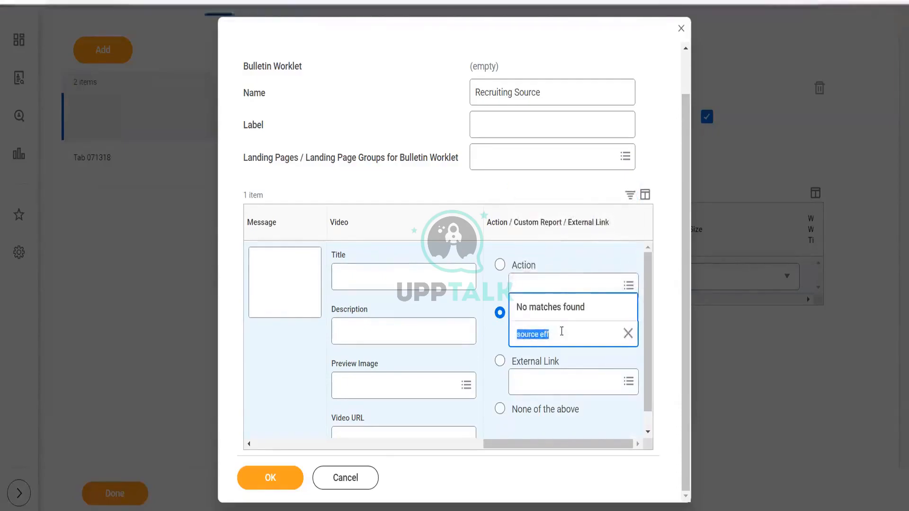
pyautogui.click(628, 334)
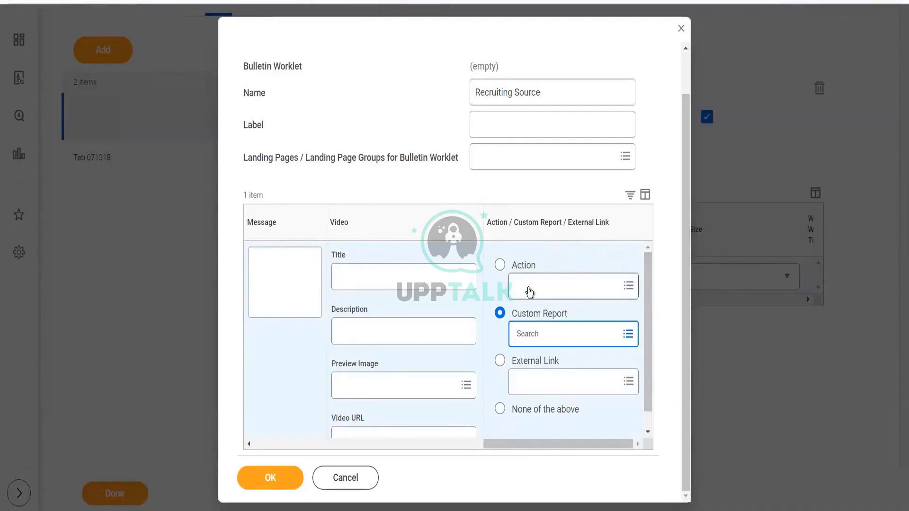
pyautogui.click(529, 293)
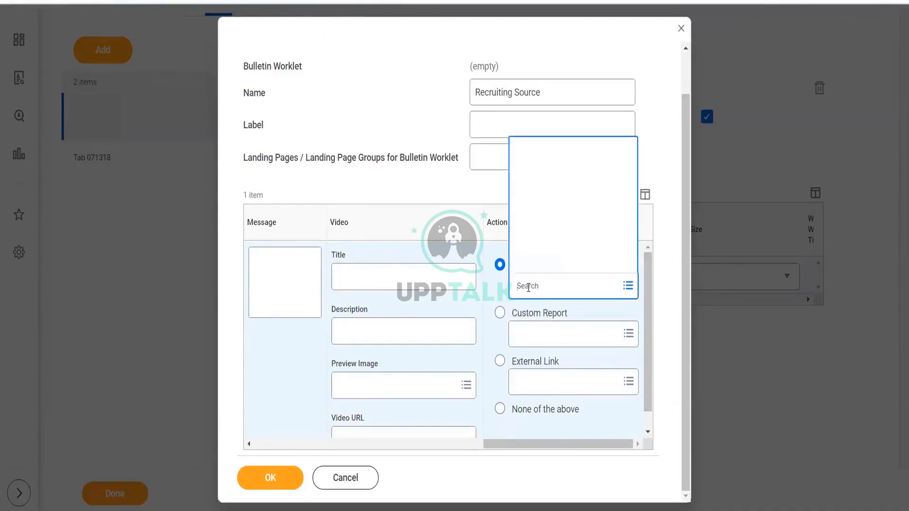
pyautogui.click(545, 331)
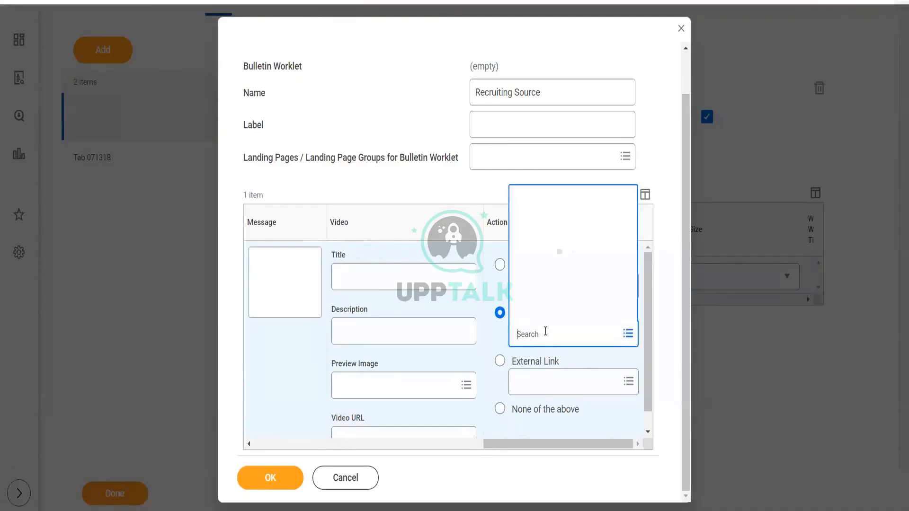
pyautogui.write('source')
pyautogui.press('Return')
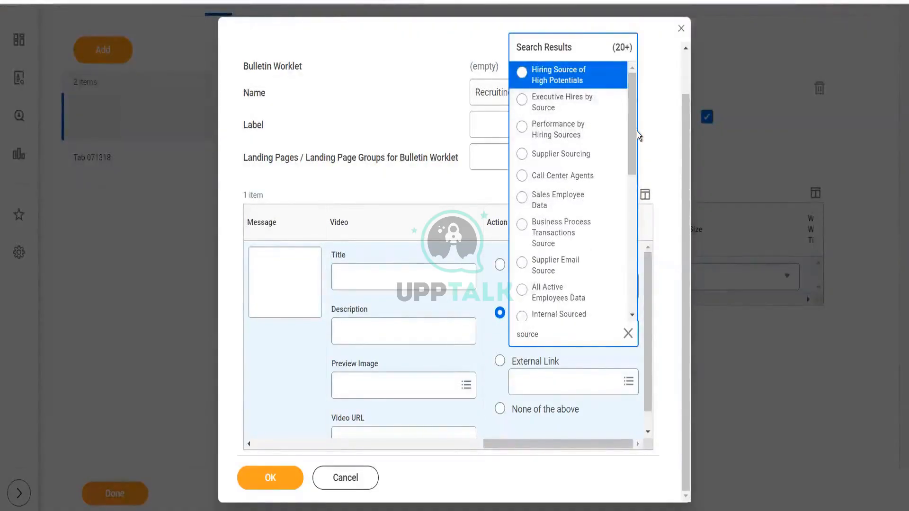
pyautogui.scroll(-1, 636, 142)
pyautogui.scroll(-2, 635, 150)
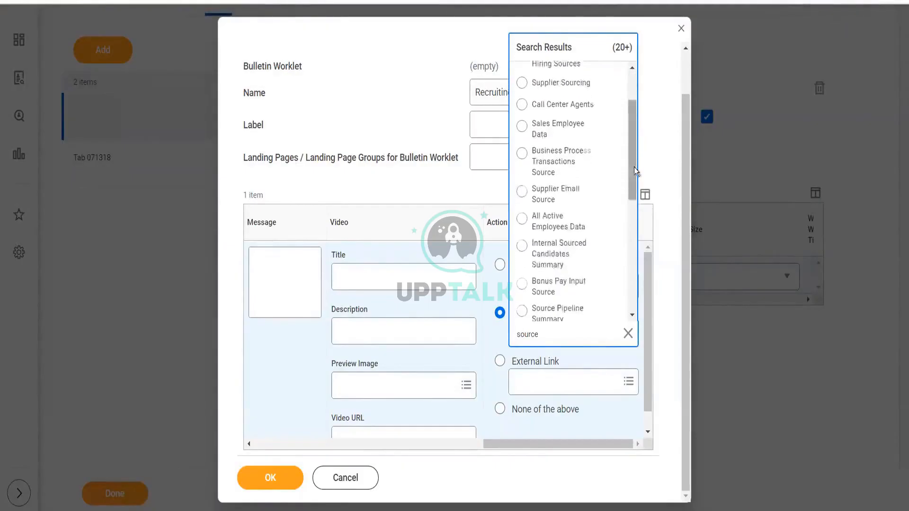
pyautogui.click(547, 191)
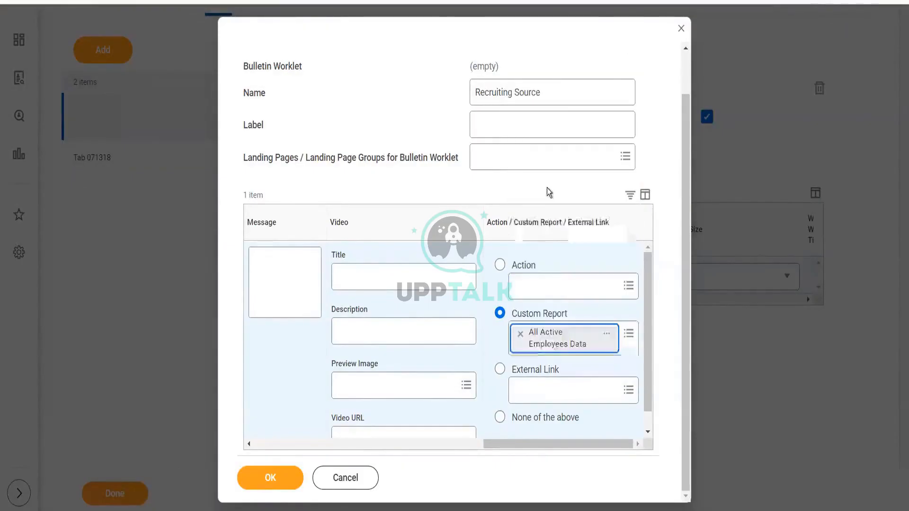
# - Paste a YouTube video link into the row's Video URL field
pyautogui.click(371, 330)
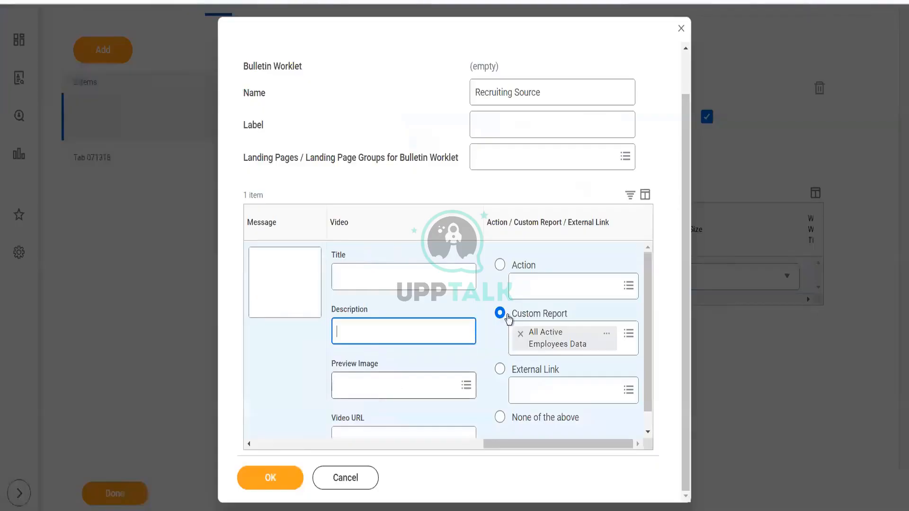
pyautogui.scroll(-1, 649, 336)
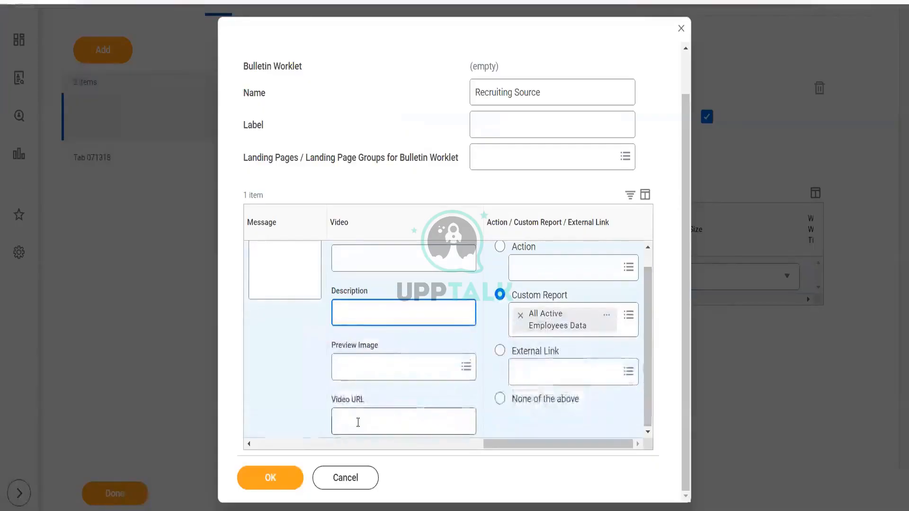
pyautogui.click(358, 423)
pyautogui.write('https://www.youtube.com/watch?v=6JuI53YY_6E')
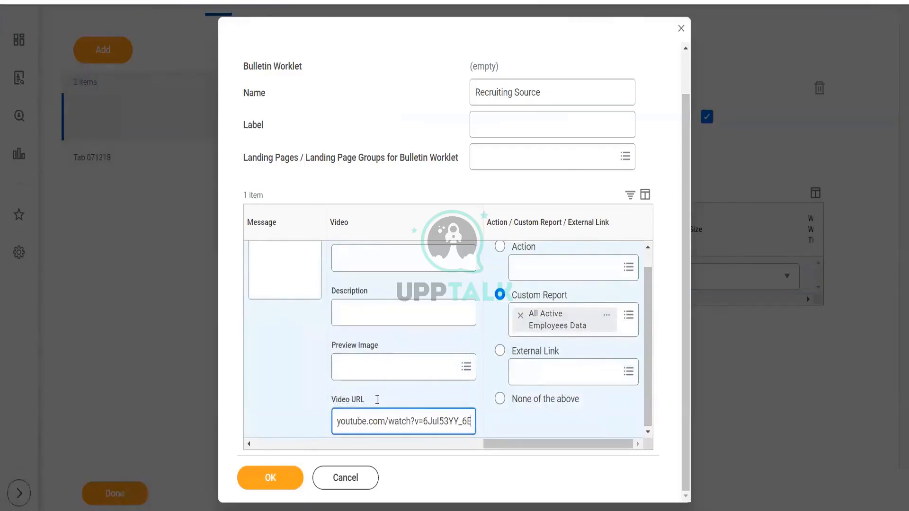
# - Set the video preview image to 2 drawer filing cabinet.jpg and save the bulletin worklet
pyautogui.click(408, 370)
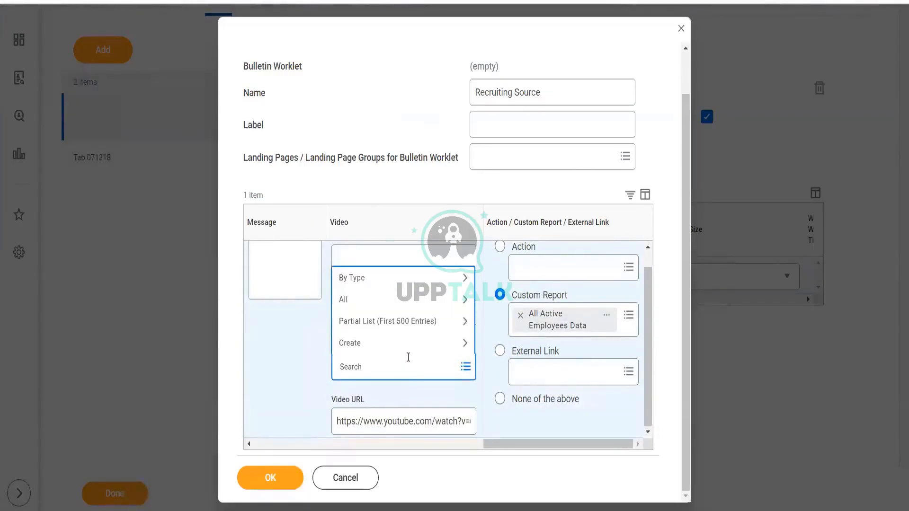
pyautogui.click(408, 306)
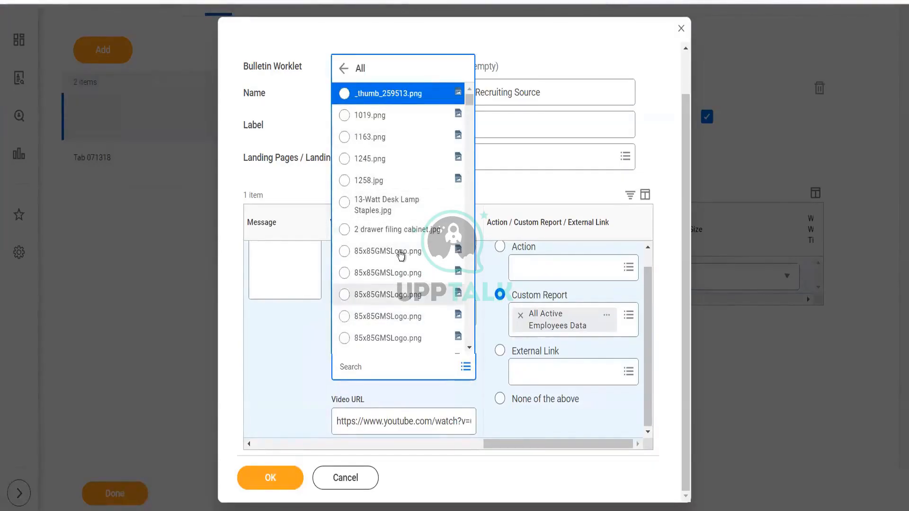
pyautogui.click(400, 231)
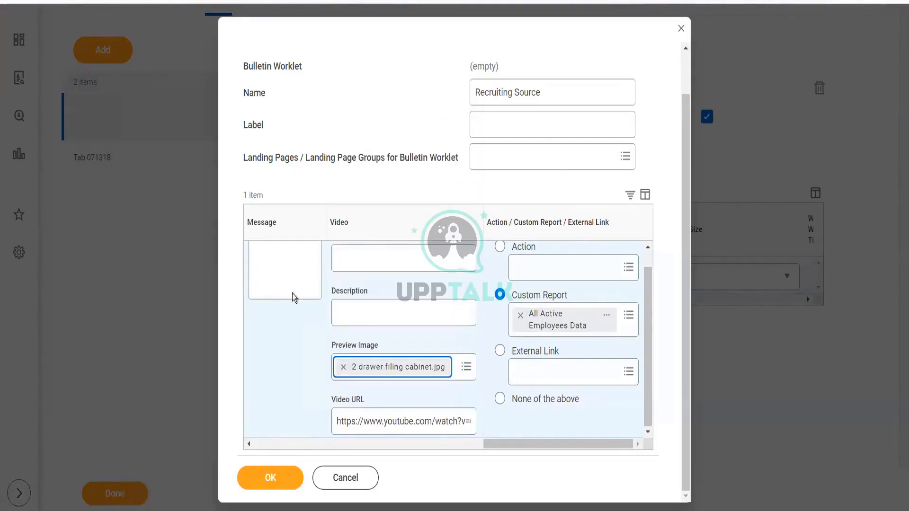
pyautogui.click(279, 480)
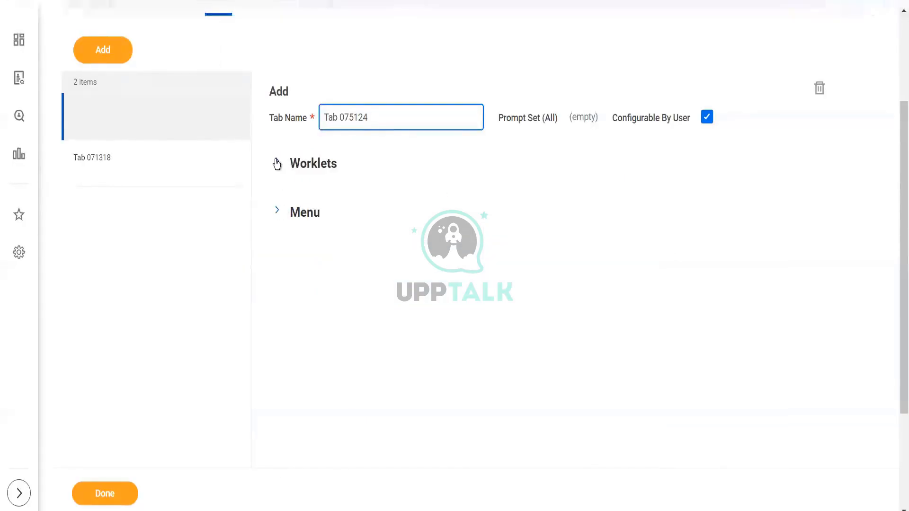
pyautogui.click(277, 164)
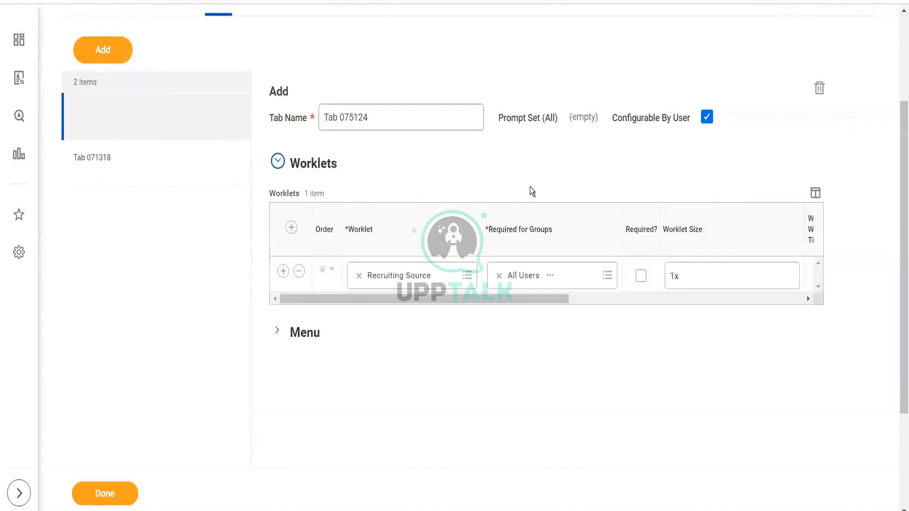
pyautogui.click(292, 229)
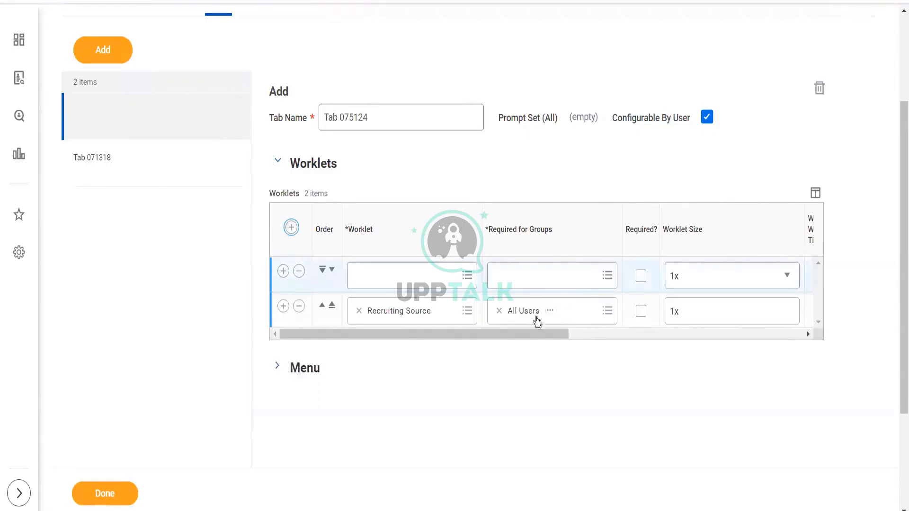
pyautogui.click(414, 274)
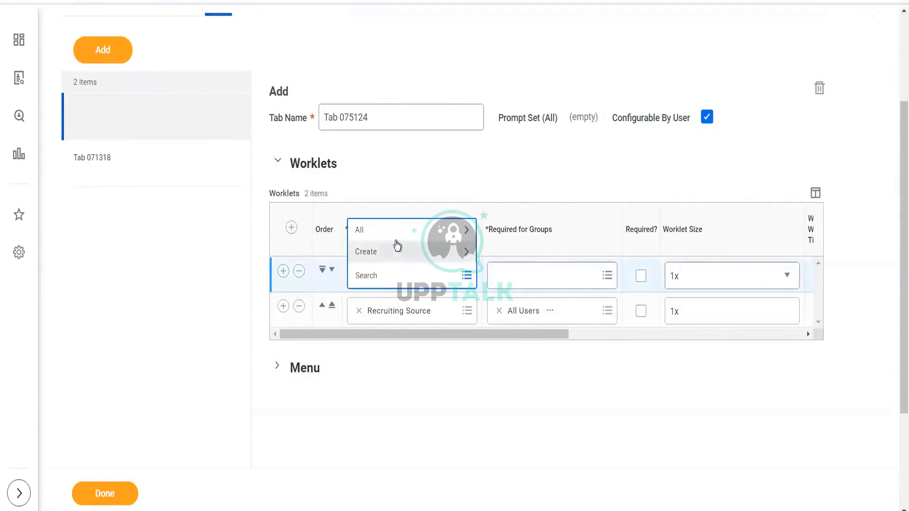
pyautogui.click(396, 241)
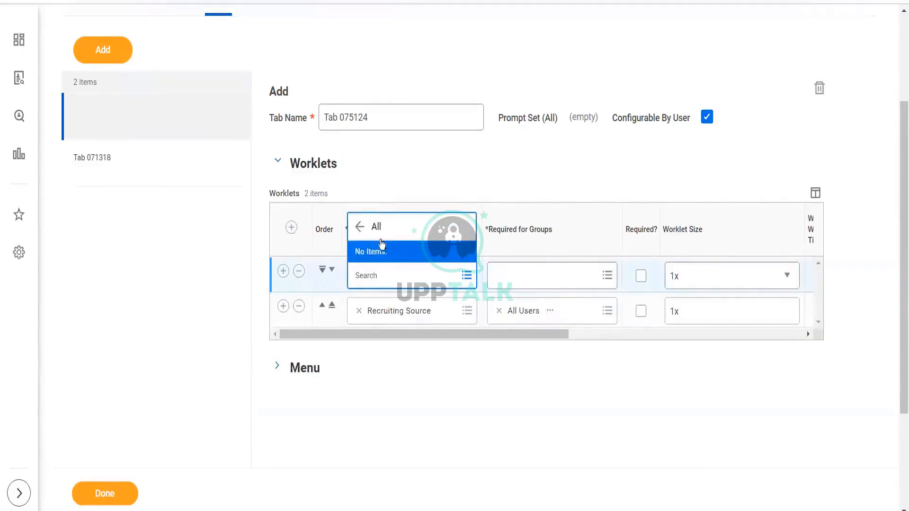
pyautogui.click(360, 229)
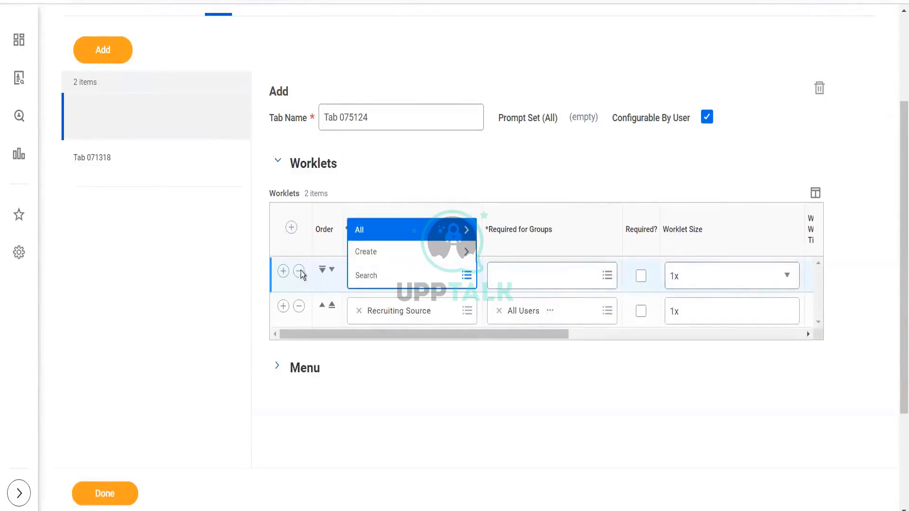
pyautogui.click(300, 272)
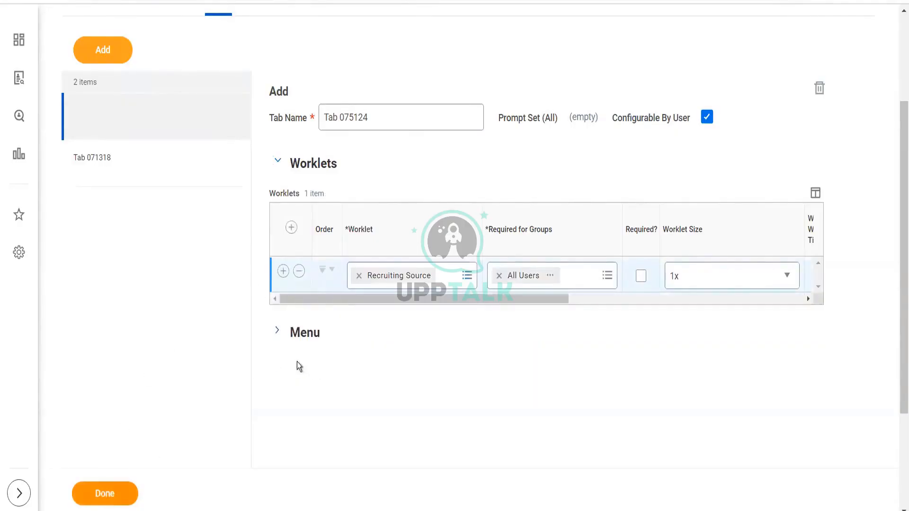
# - Add a menu section to the tab with the section label A
pyautogui.click(277, 333)
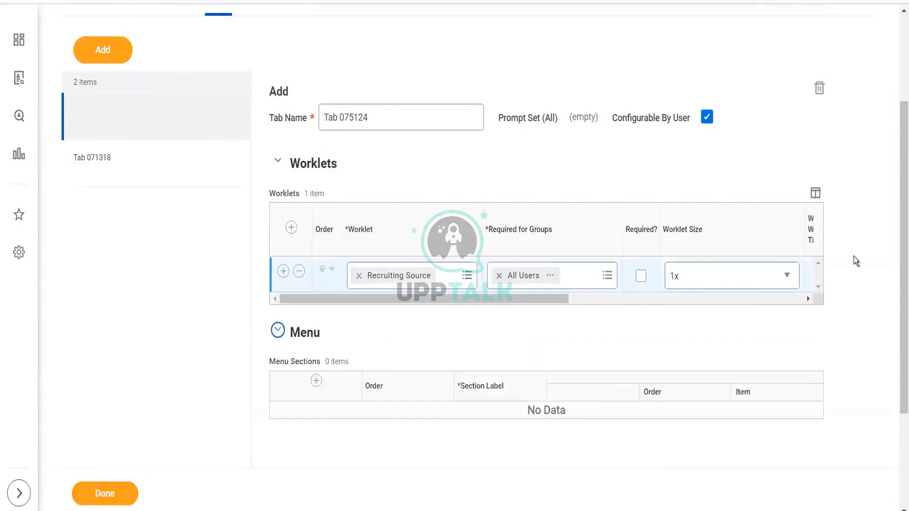
pyautogui.scroll(-2, 898, 243)
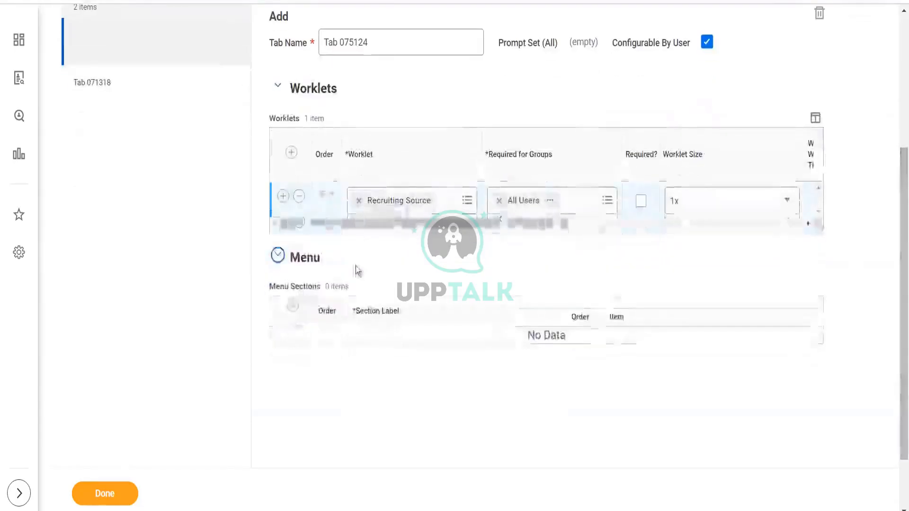
pyautogui.click(292, 306)
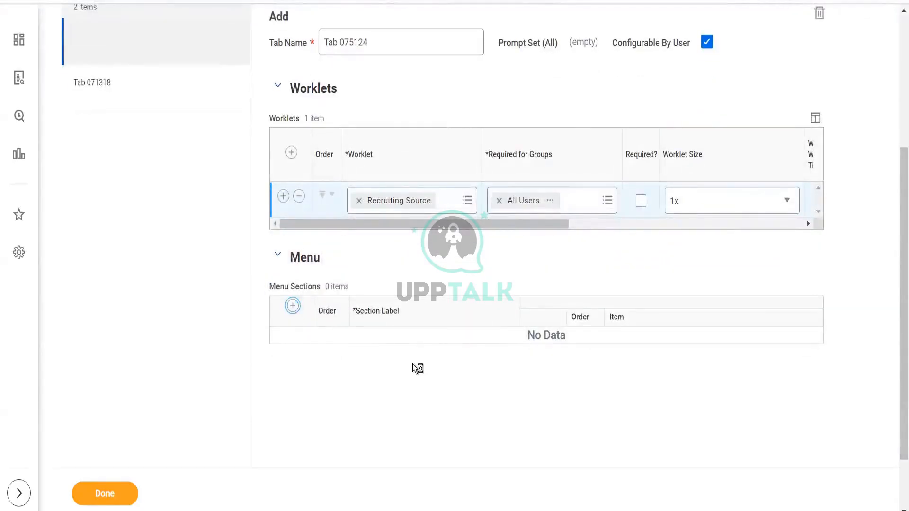
pyautogui.click(410, 347)
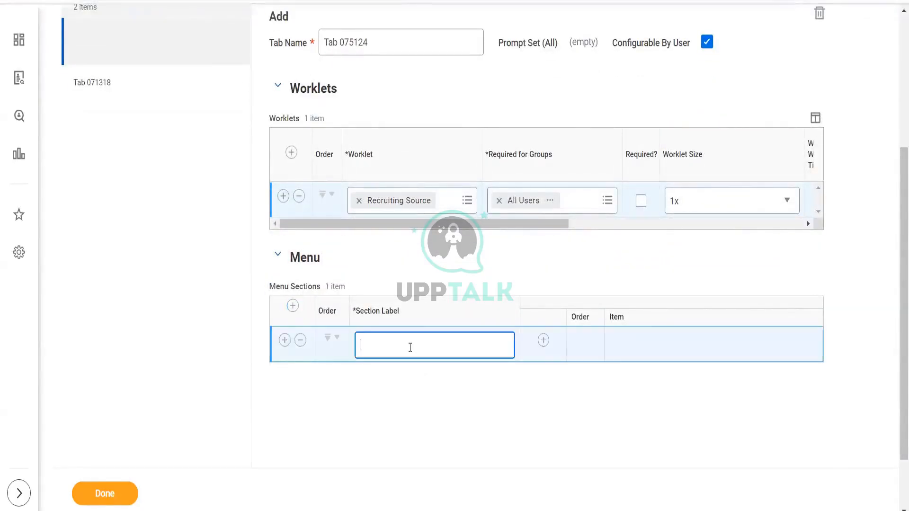
pyautogui.write('A')
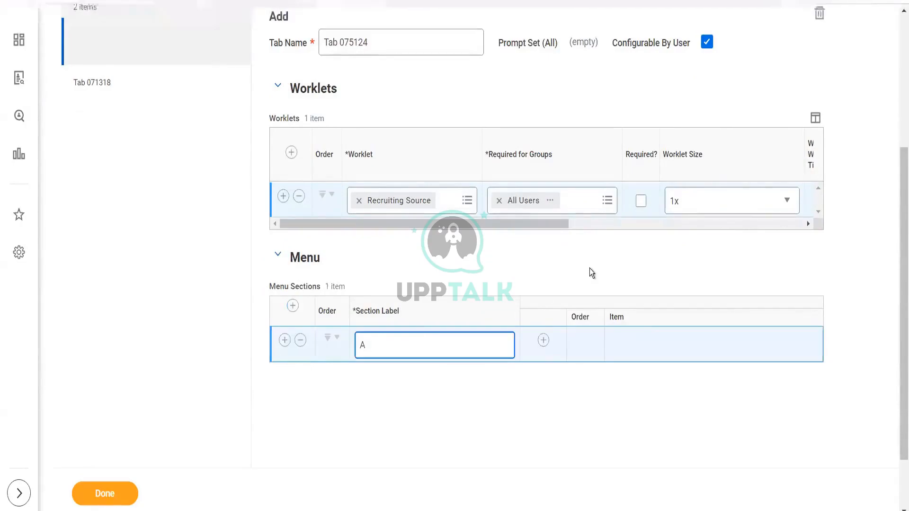
# - Add a second worklet row to the tab and start creating a new Campaigns Worklet for it
pyautogui.click(292, 152)
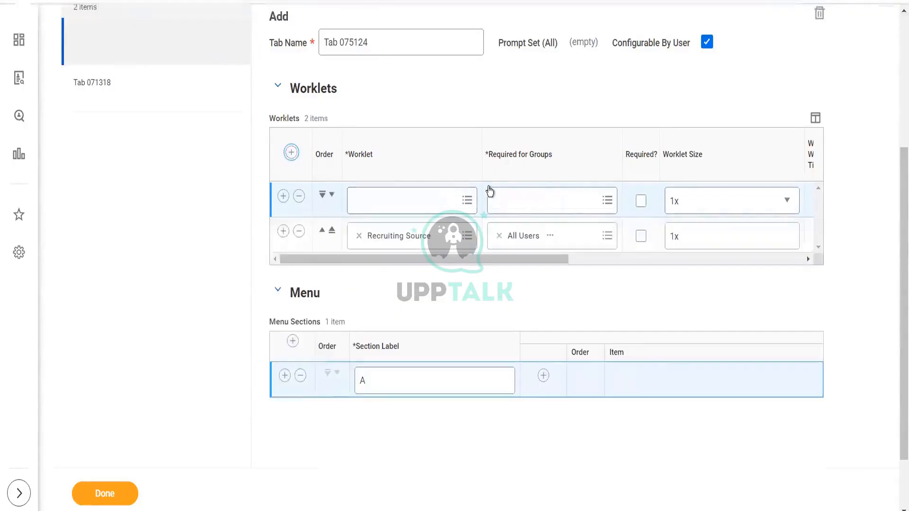
pyautogui.click(469, 203)
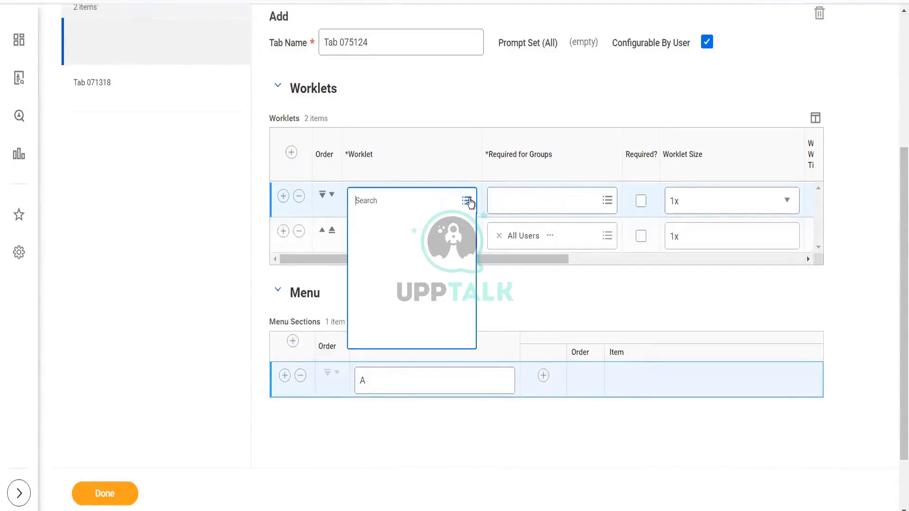
pyautogui.click(404, 247)
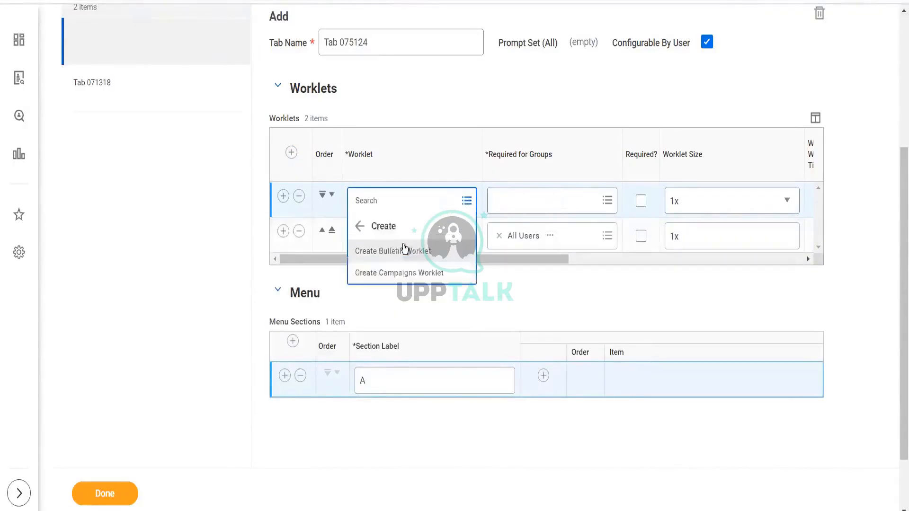
pyautogui.click(392, 275)
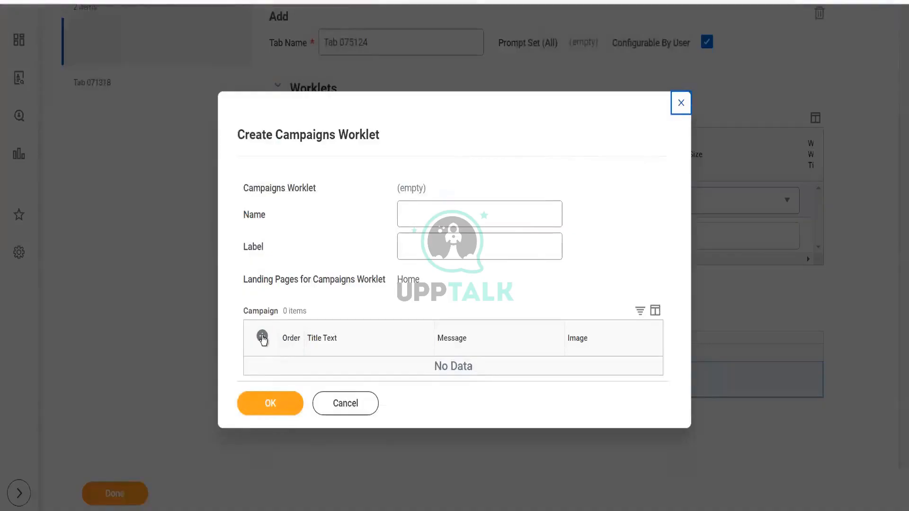
# - Add a campaign row to the campaigns worklet and set its campaign type to Onboarding
pyautogui.click(262, 337)
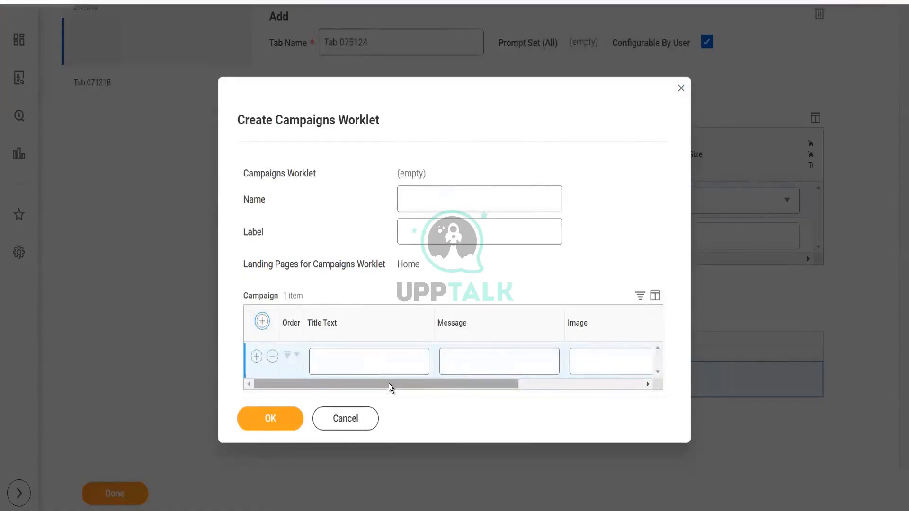
pyautogui.moveTo(388, 384); pyautogui.dragTo(548, 365)
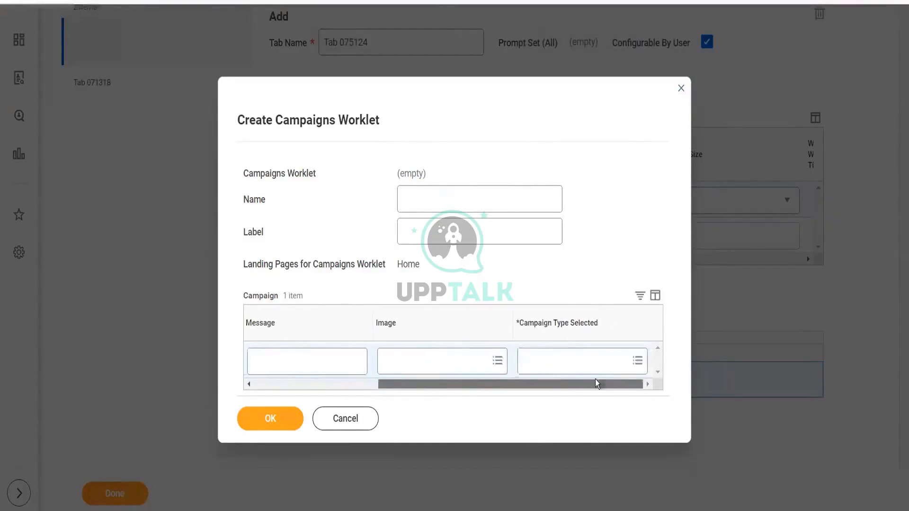
pyautogui.click(571, 360)
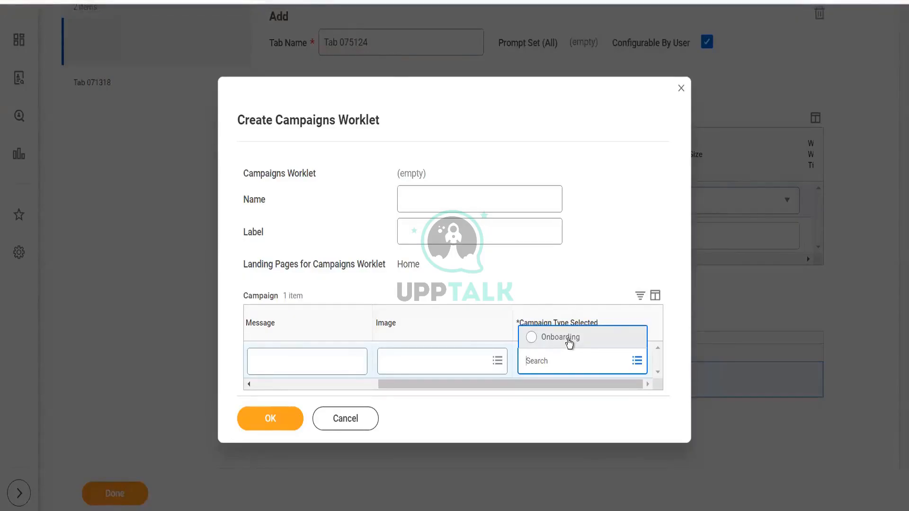
pyautogui.click(569, 341)
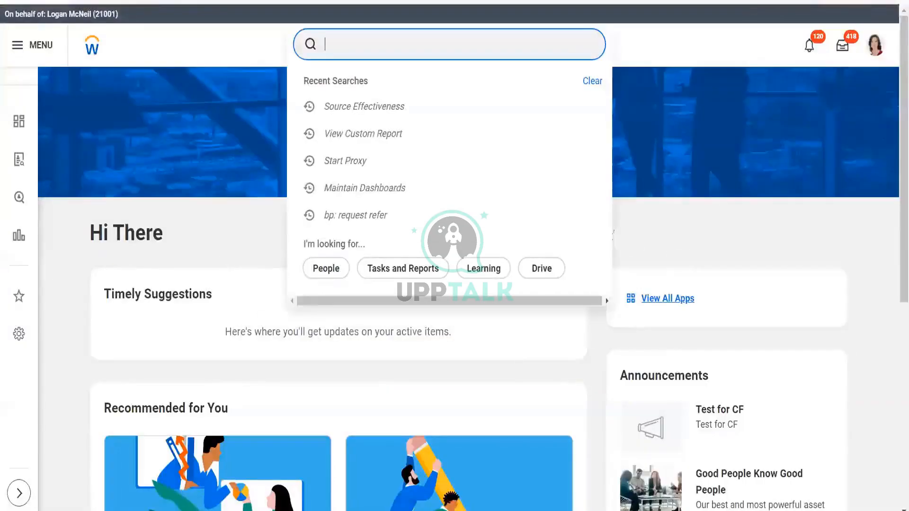
# - Search for and open the Create Campaign task
pyautogui.write('creat')
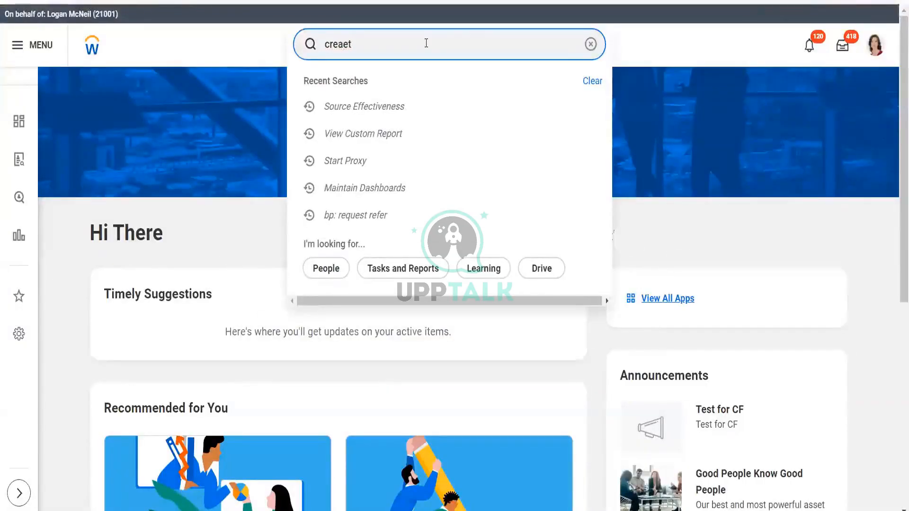
pyautogui.press('BackSpace')
pyautogui.press('BackSpace')
pyautogui.write('ate c')
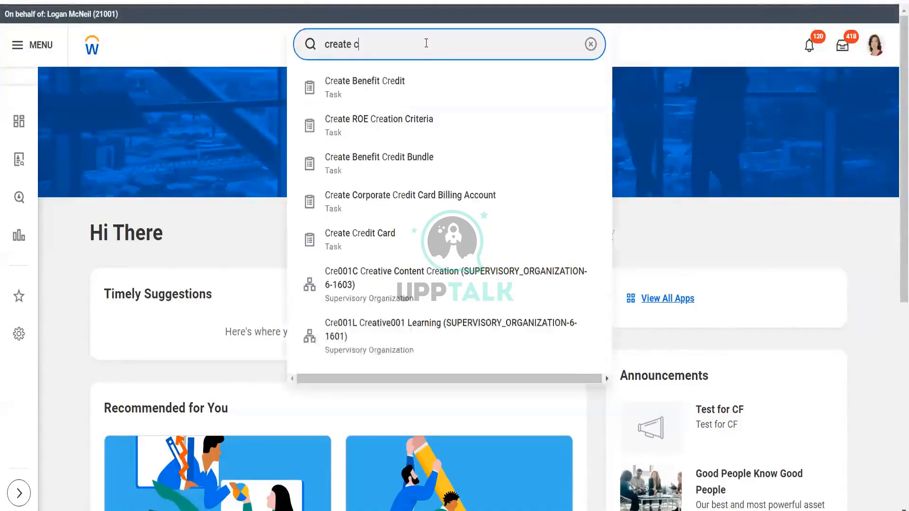
pyautogui.write('ampaign')
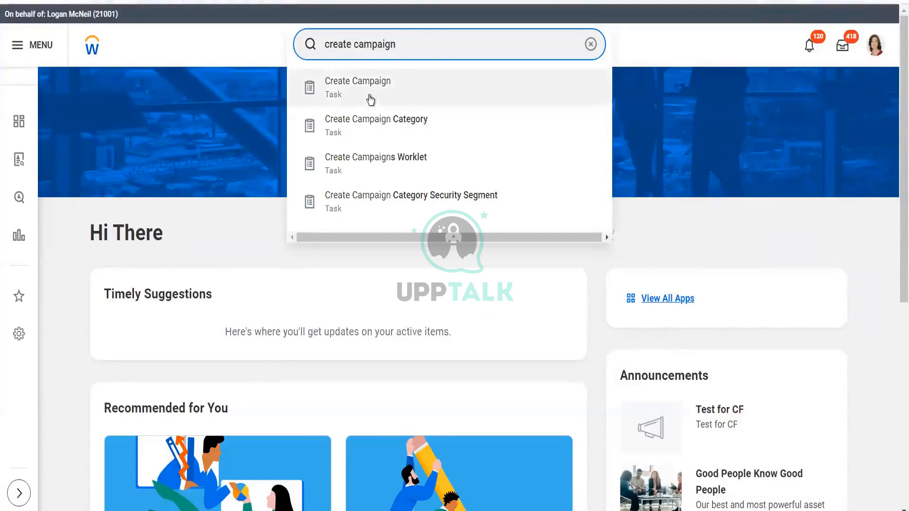
pyautogui.click(375, 100)
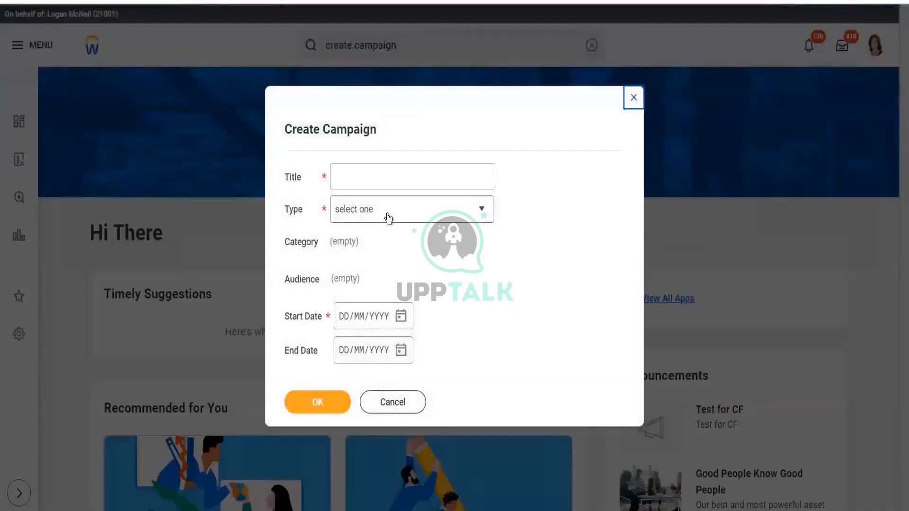
# - Create a Recruiting Campaign titled ABC Testing with start date 09/07/2023, then close its review page
pyautogui.click(388, 217)
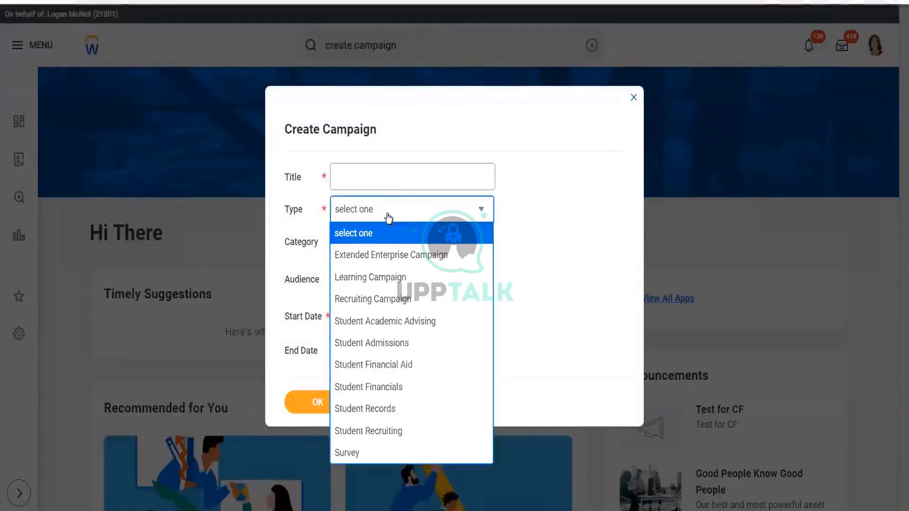
pyautogui.click(365, 302)
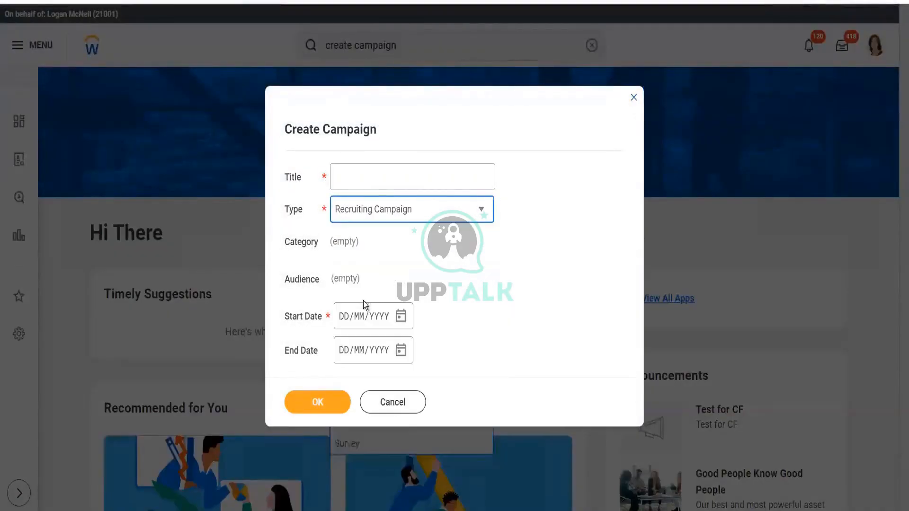
pyautogui.click(380, 182)
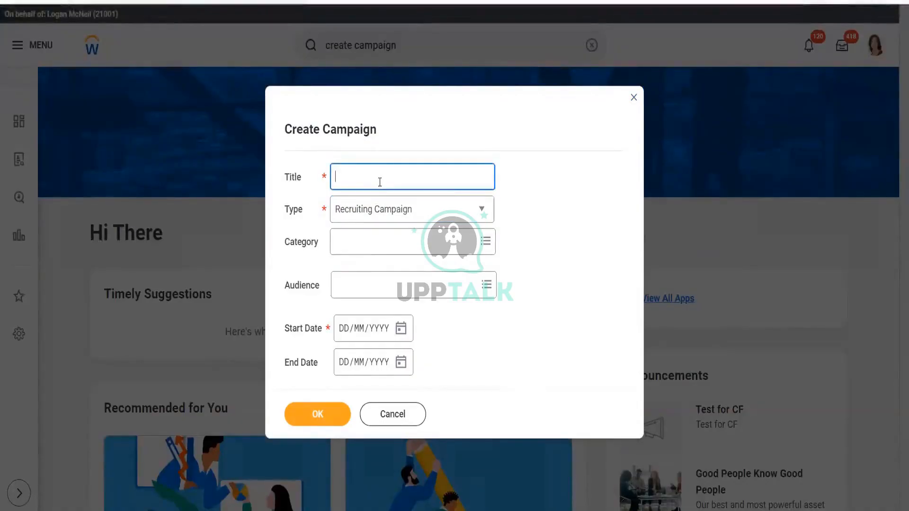
pyautogui.write('ABC Testing')
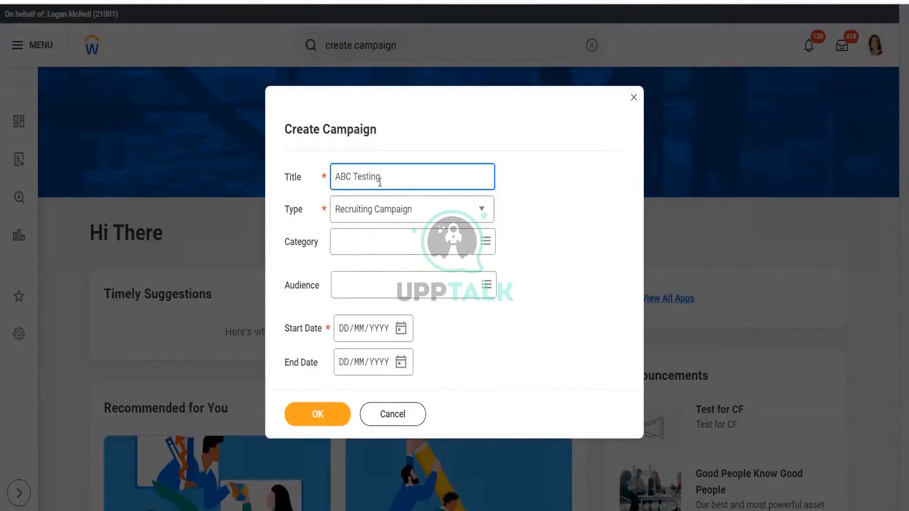
pyautogui.click(385, 237)
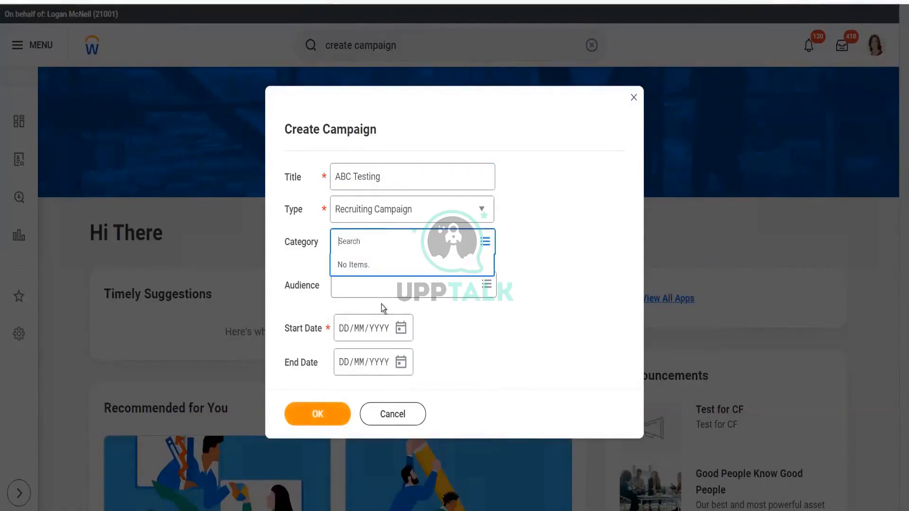
pyautogui.click(401, 328)
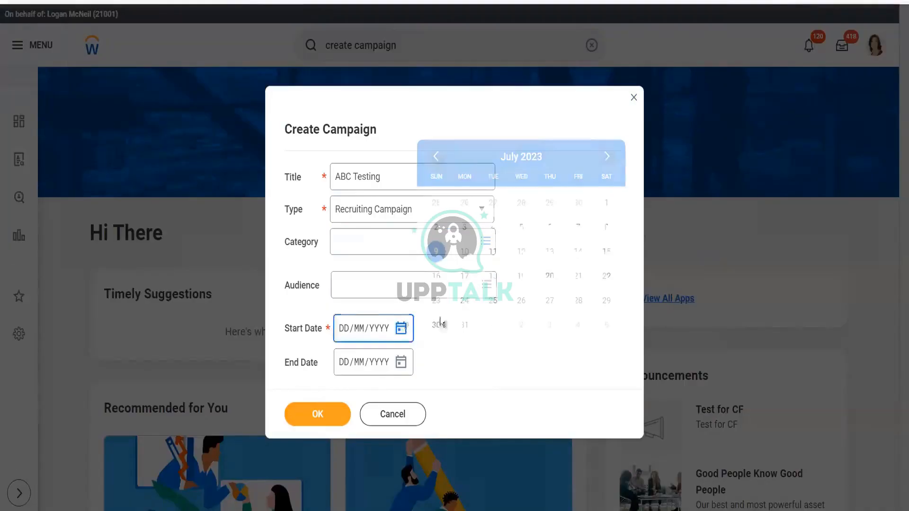
pyautogui.click(322, 414)
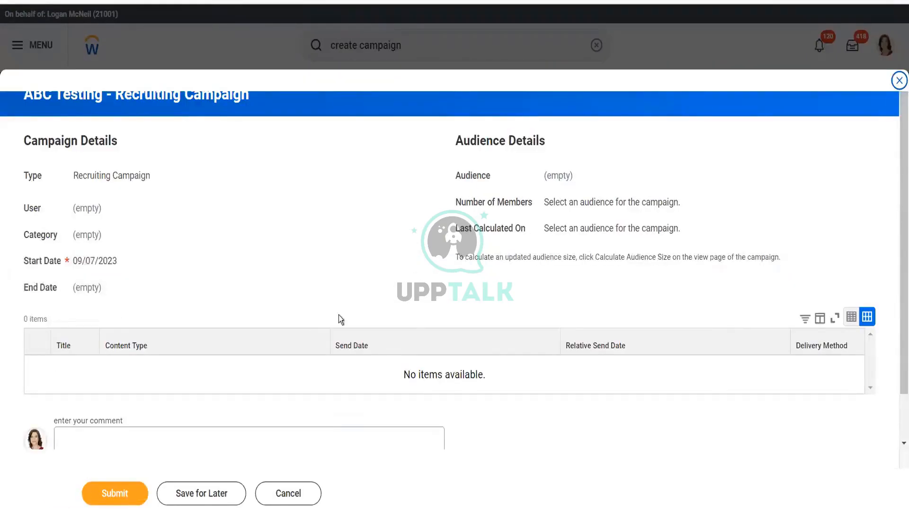
pyautogui.click(898, 82)
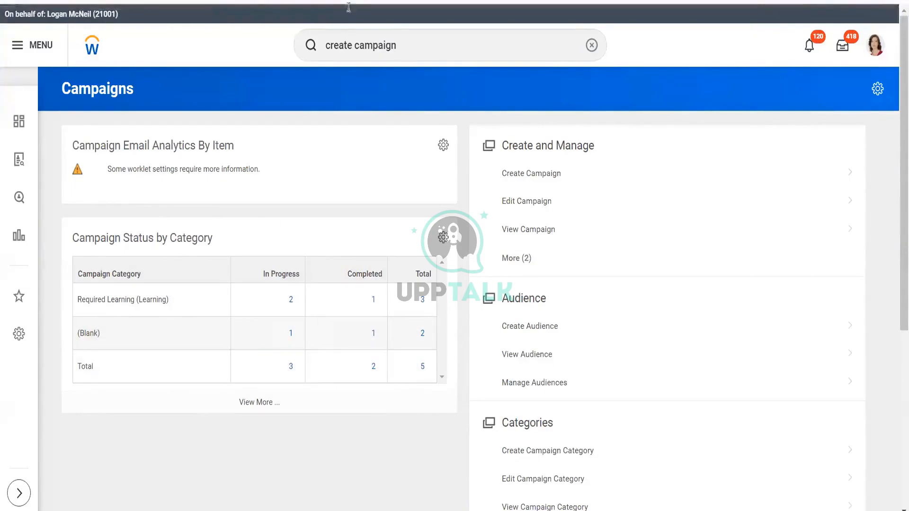
pyautogui.click(382, 34)
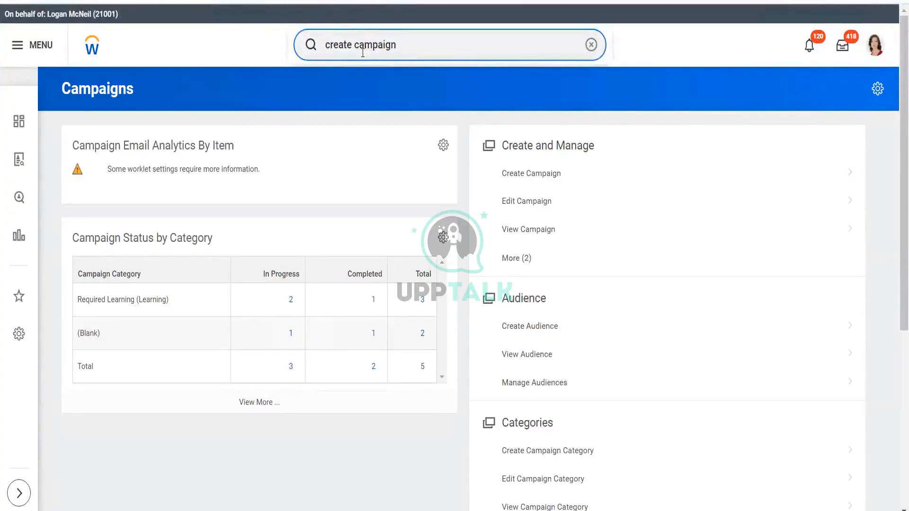
pyautogui.click(339, 45)
pyautogui.click(591, 45)
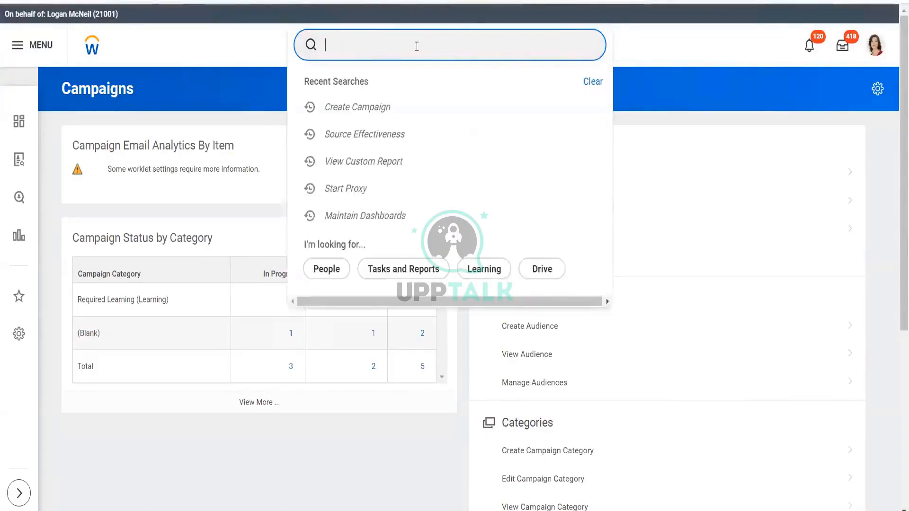
pyautogui.click(674, 40)
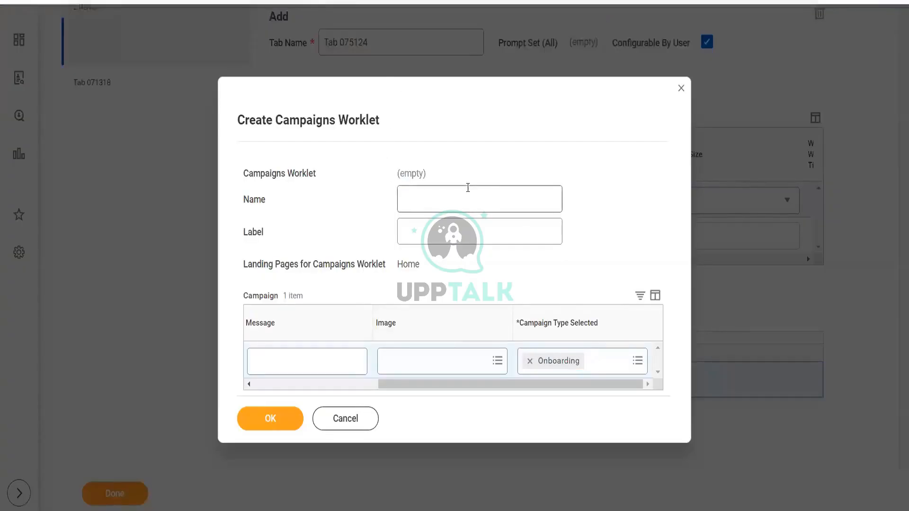
# - Name the new campaigns worklet Onboarding Campaign
pyautogui.moveTo(514, 385); pyautogui.dragTo(365, 382)
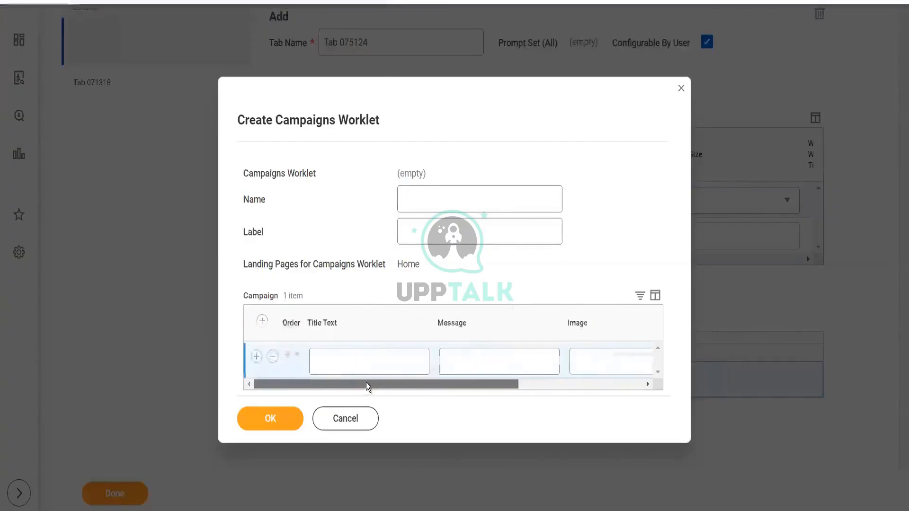
pyautogui.click(473, 200)
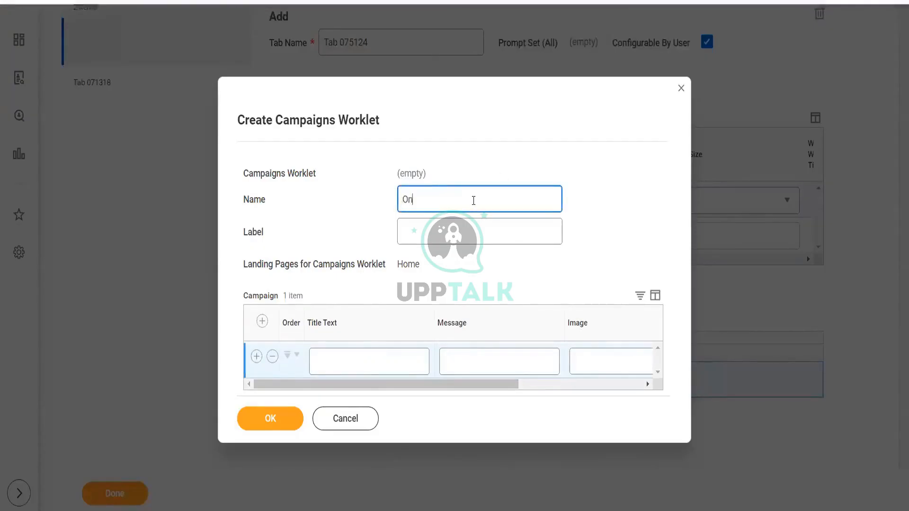
pyautogui.write('Onboardi')
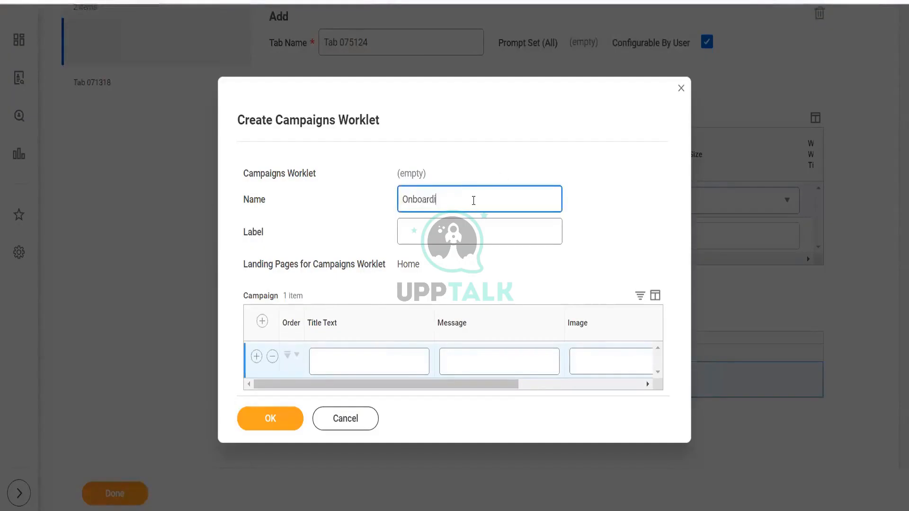
pyautogui.write('ng Campaign')
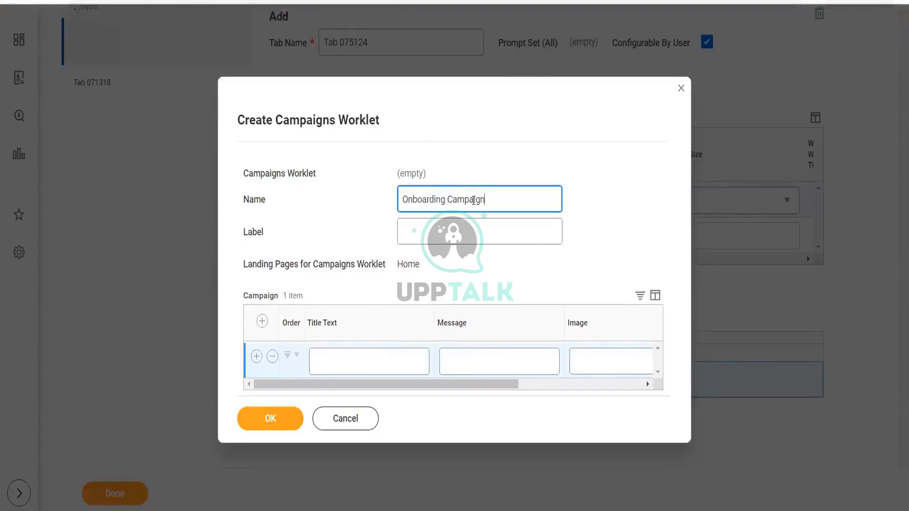
# - Set the campaign row's title text to Onboarding Campaign Worklet and save the campaigns worklet
pyautogui.click(346, 360)
pyautogui.write('Onbo')
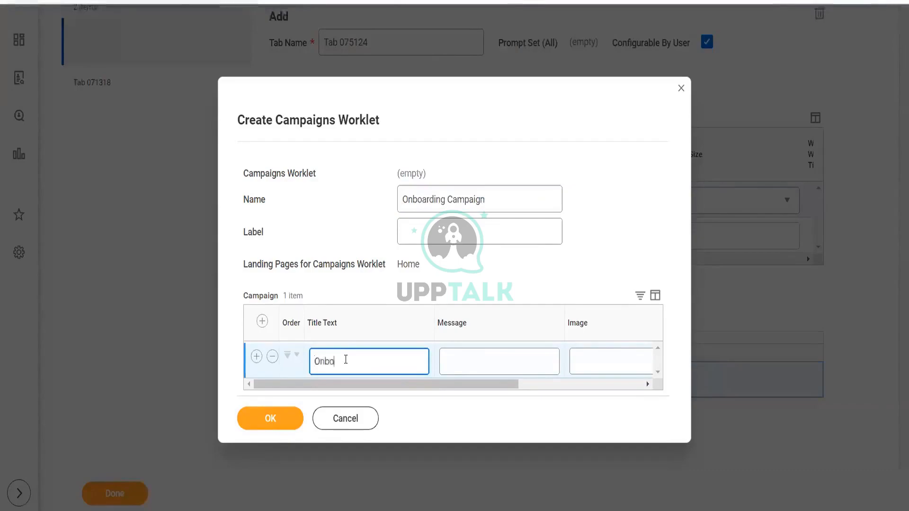
pyautogui.write('arding Ca')
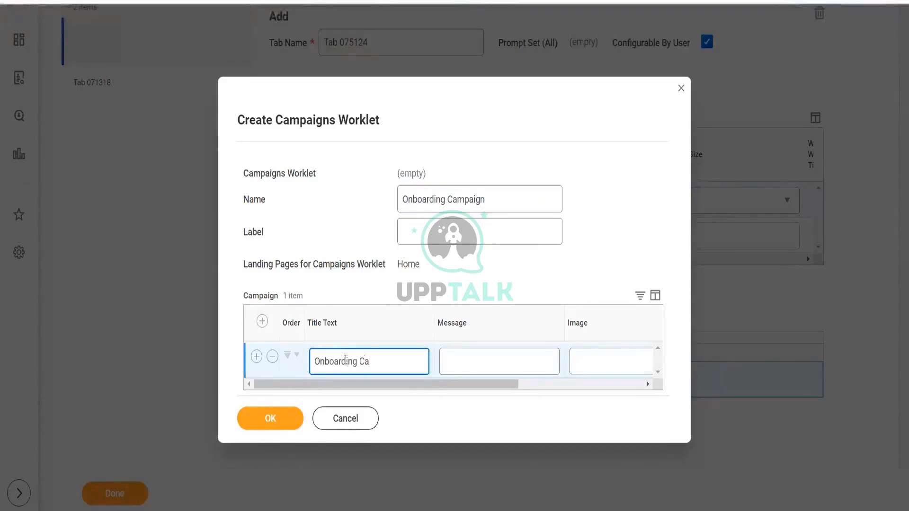
pyautogui.write('mpaign ')
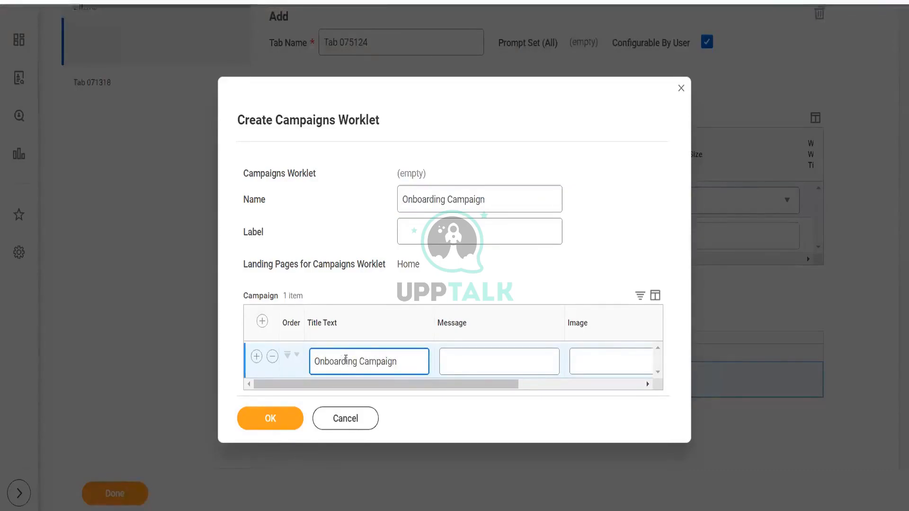
pyautogui.write('Worklet')
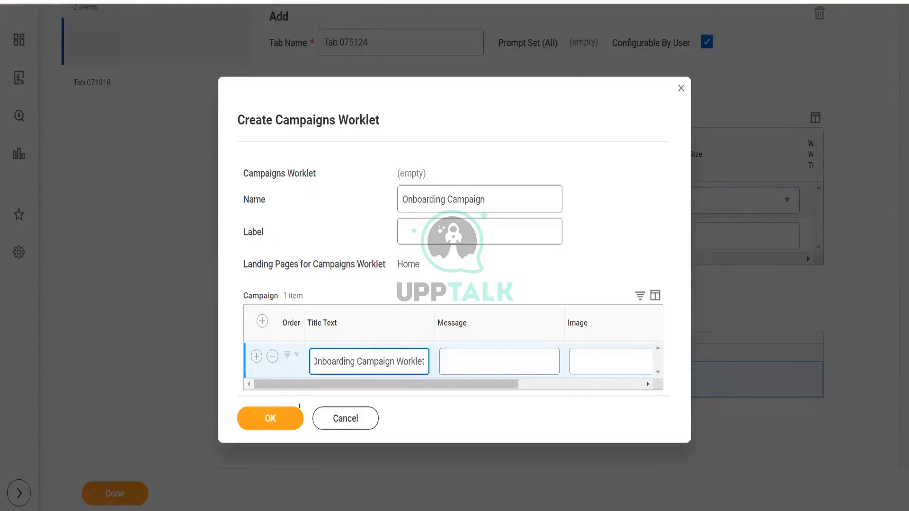
pyautogui.click(263, 419)
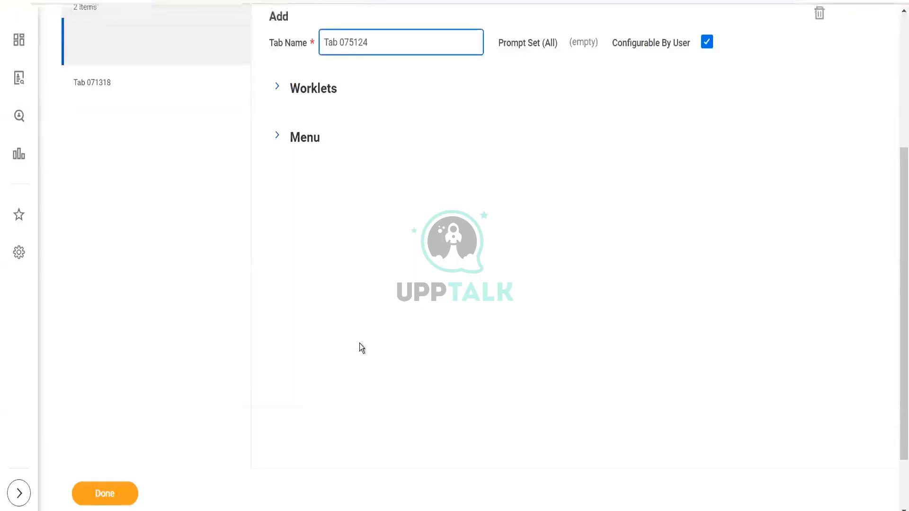
# - Try to finish the tab and review the listed worklet errors
pyautogui.click(110, 495)
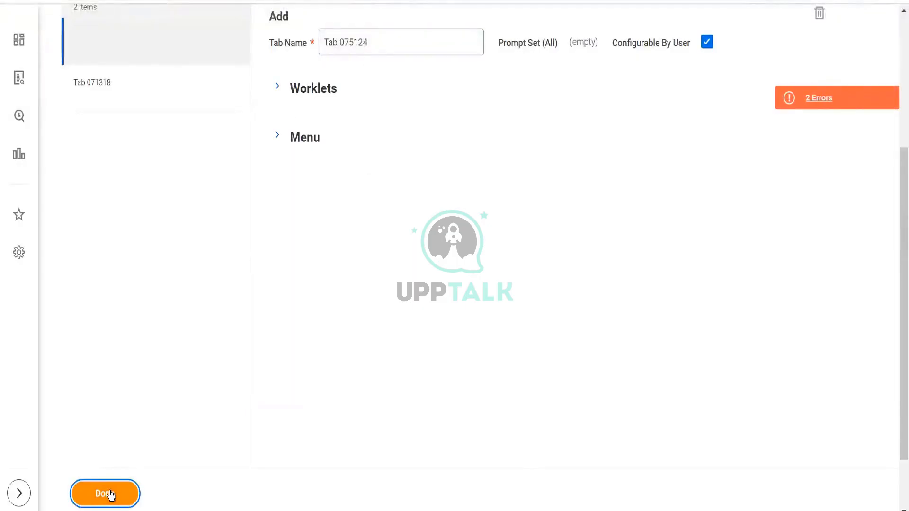
pyautogui.click(805, 96)
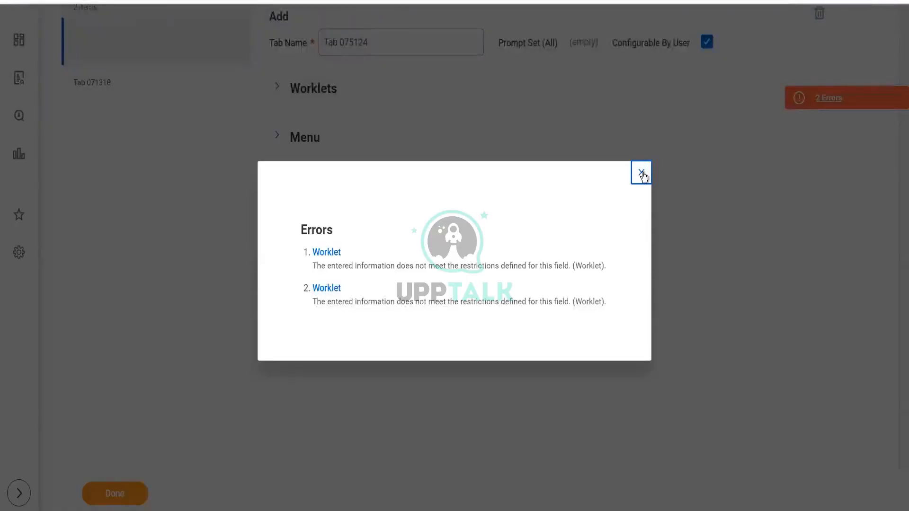
pyautogui.click(641, 173)
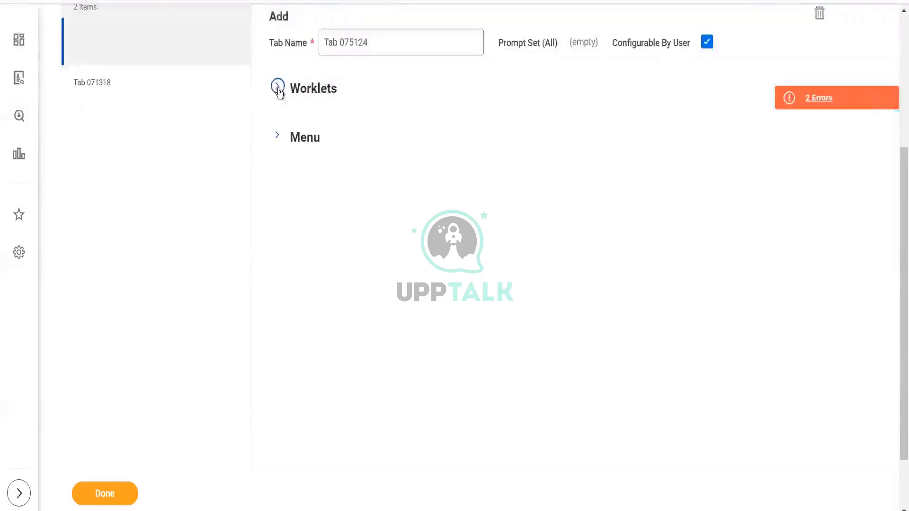
# - Remove the Onboarding Campaign worklet row from the tab's worklets and try finishing again
pyautogui.click(305, 92)
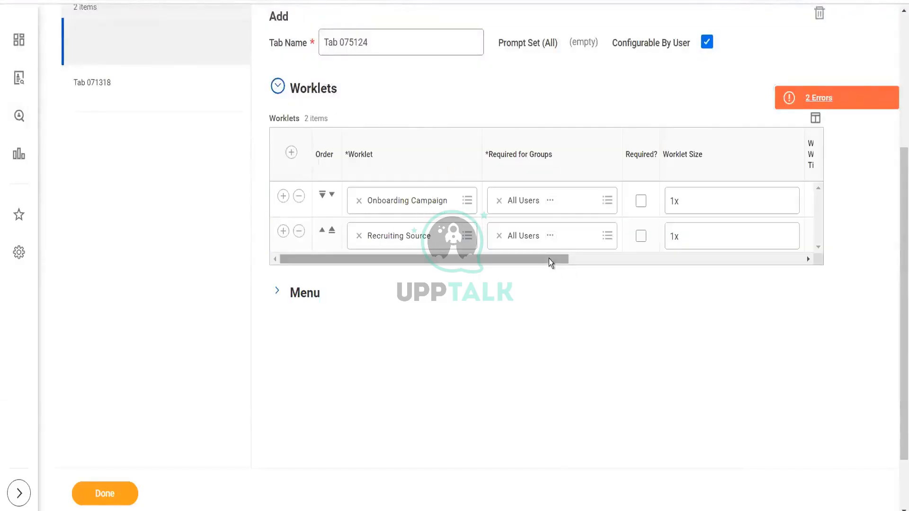
pyautogui.moveTo(549, 258); pyautogui.dragTo(422, 305)
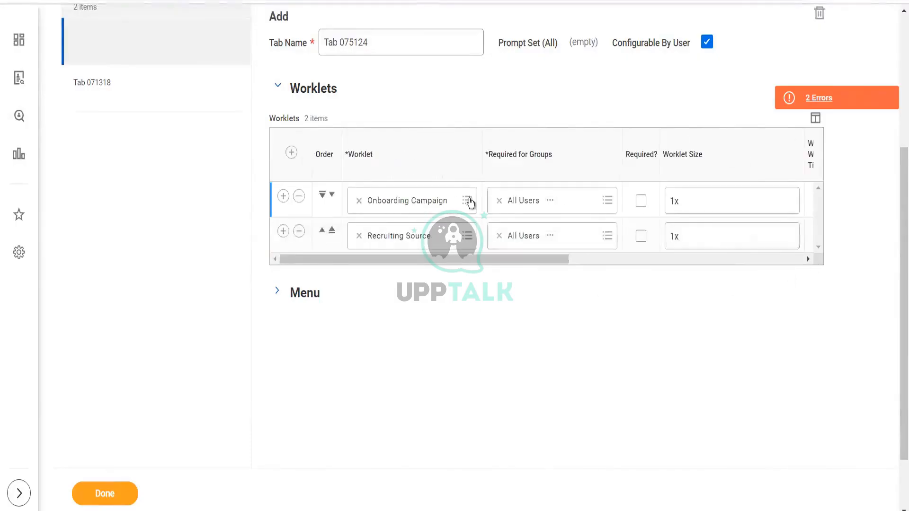
pyautogui.click(299, 196)
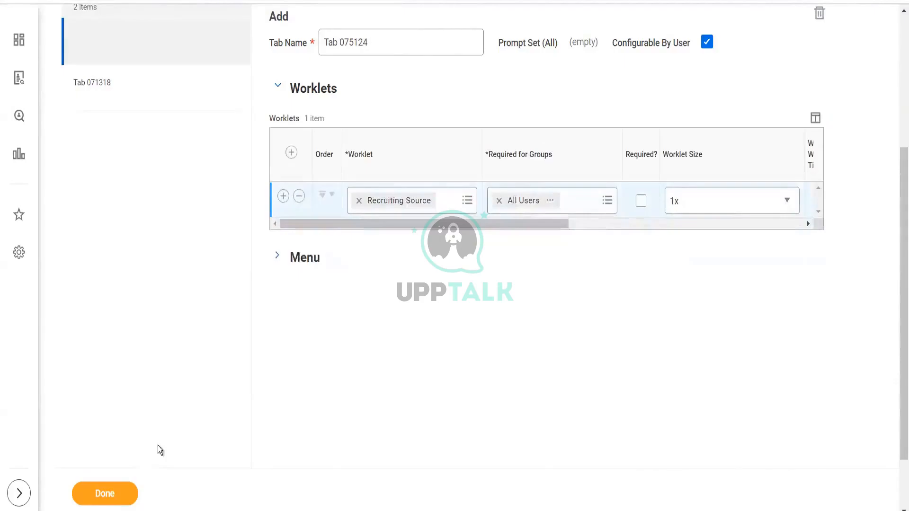
pyautogui.click(110, 495)
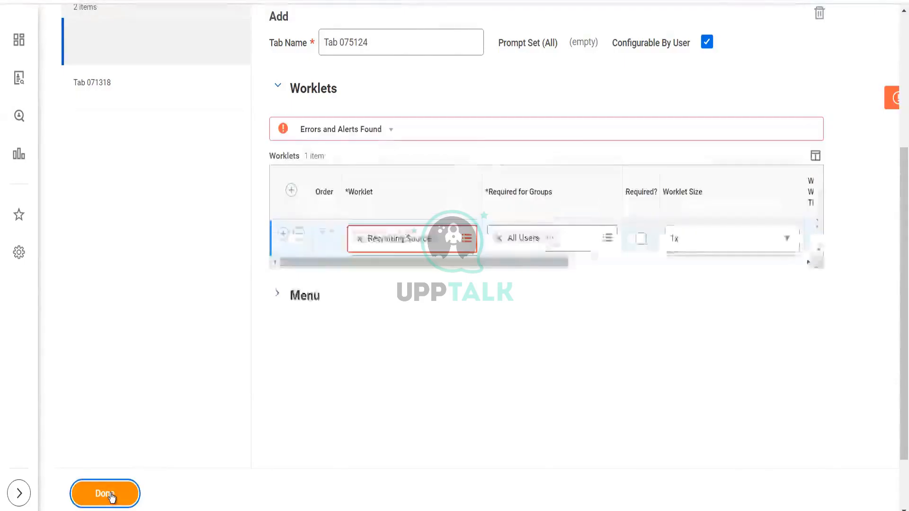
# - Try to replace the Recruiting Source worklet's required group with a manager group, then reselect All Users
pyautogui.click(608, 239)
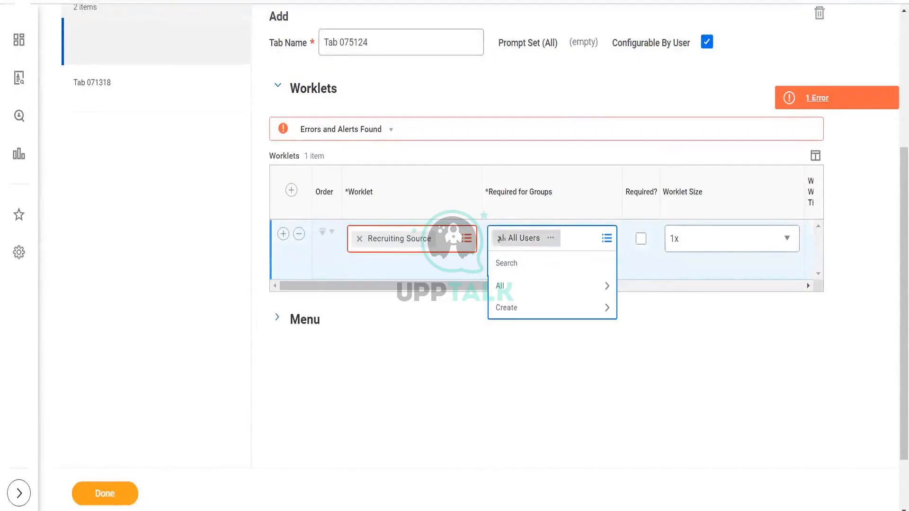
pyautogui.click(500, 239)
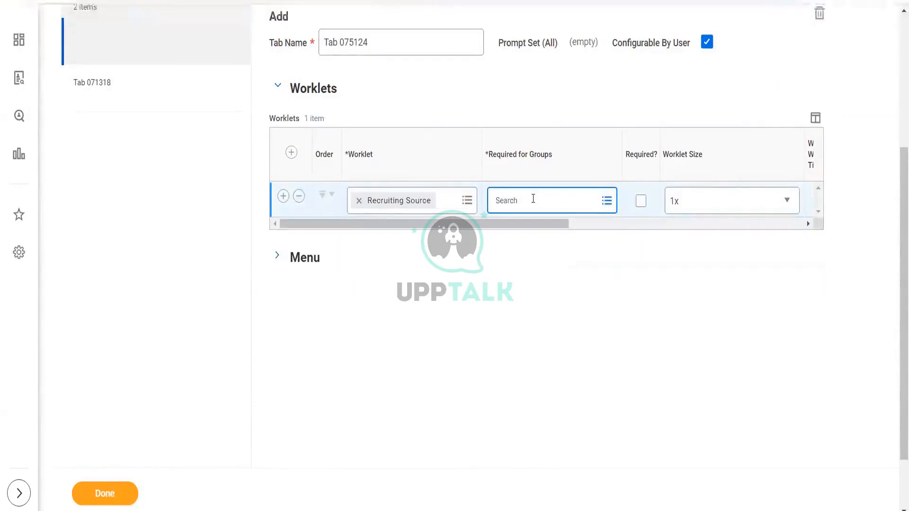
pyautogui.write('manager')
pyautogui.press('Return')
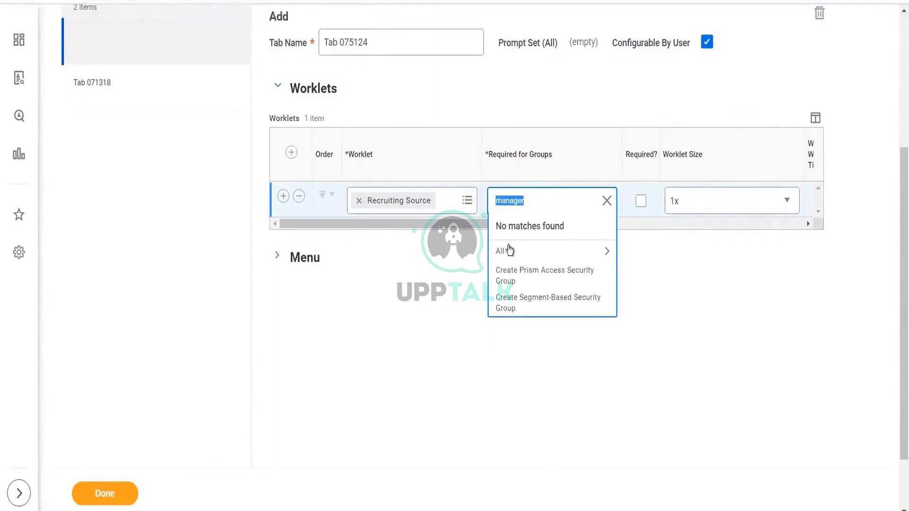
pyautogui.click(509, 250)
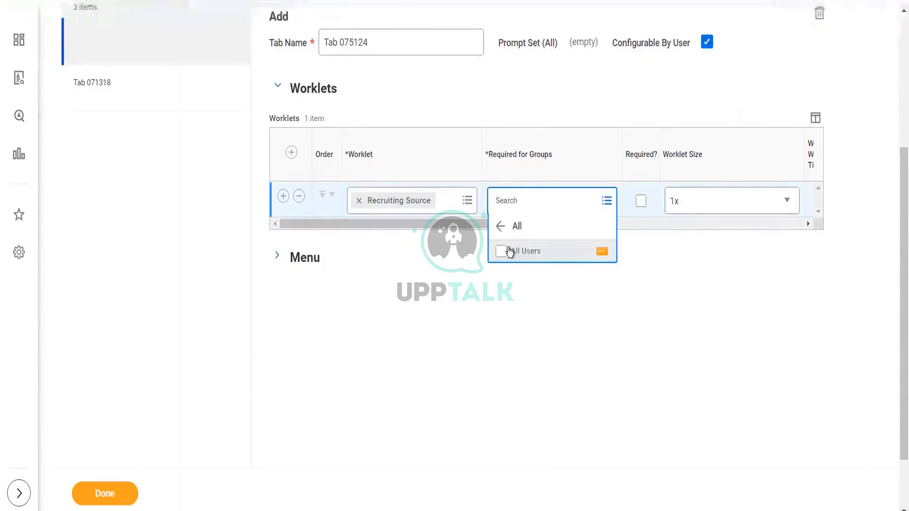
pyautogui.click(402, 240)
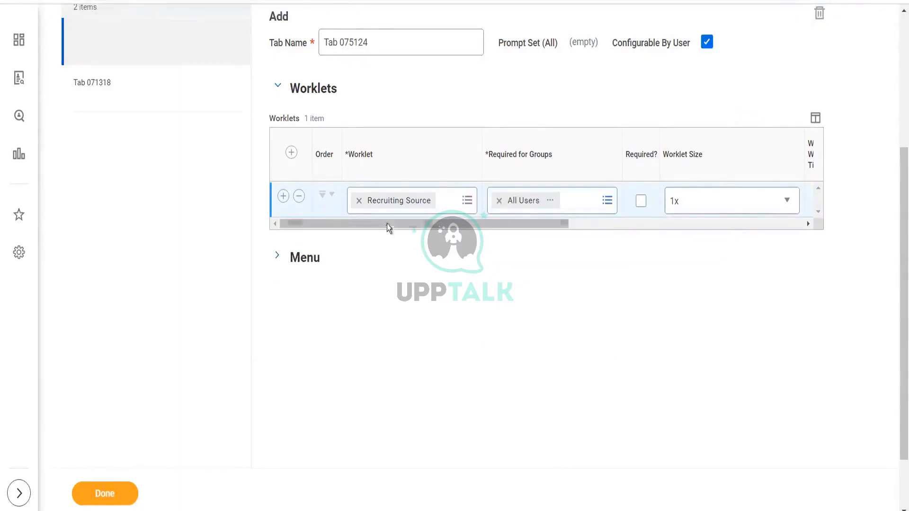
# - Mark the Recruiting Source worklet as required and set its worklet size to 2x
pyautogui.moveTo(388, 223); pyautogui.dragTo(428, 223)
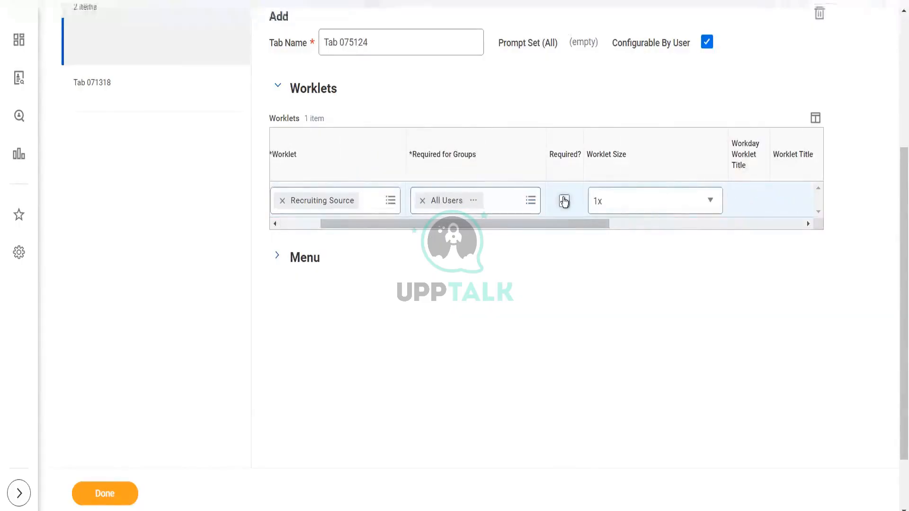
pyautogui.click(613, 207)
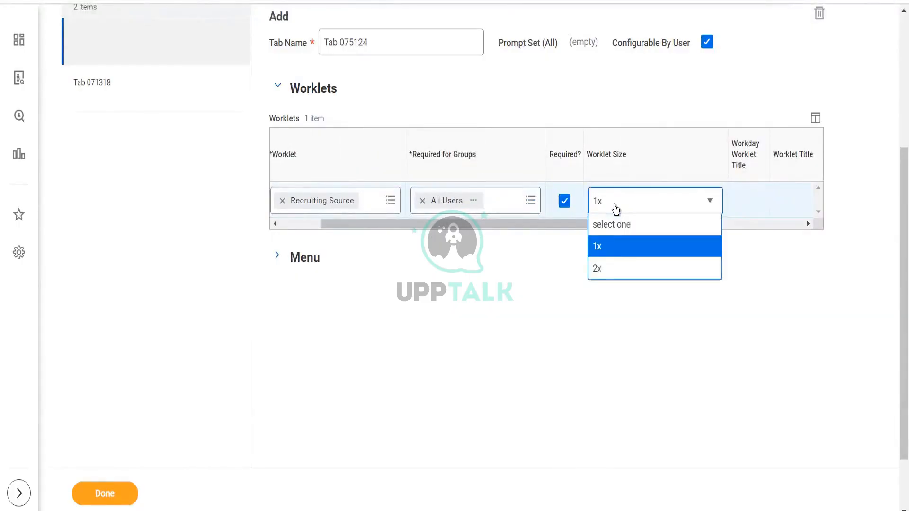
pyautogui.click(608, 270)
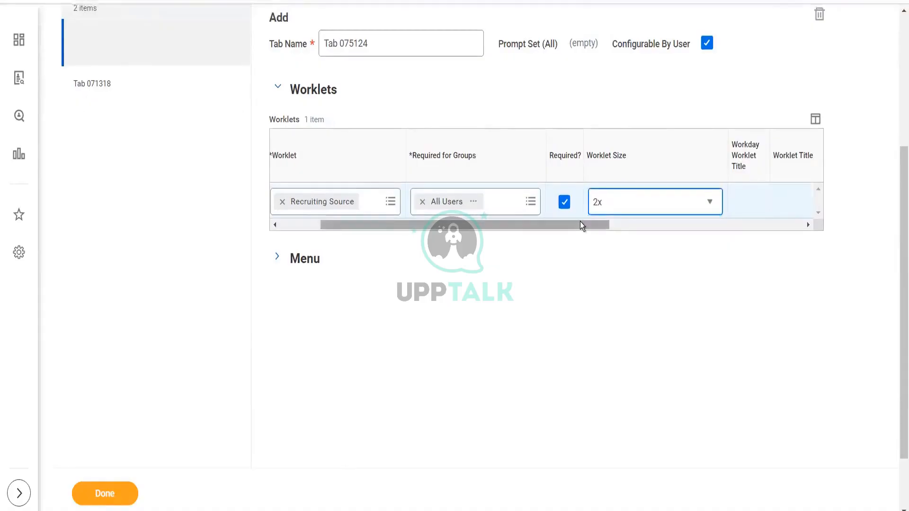
# - Try finishing the tab, review the worklet error, and browse all worklets in the Recruiting Source prompt
pyautogui.click(103, 498)
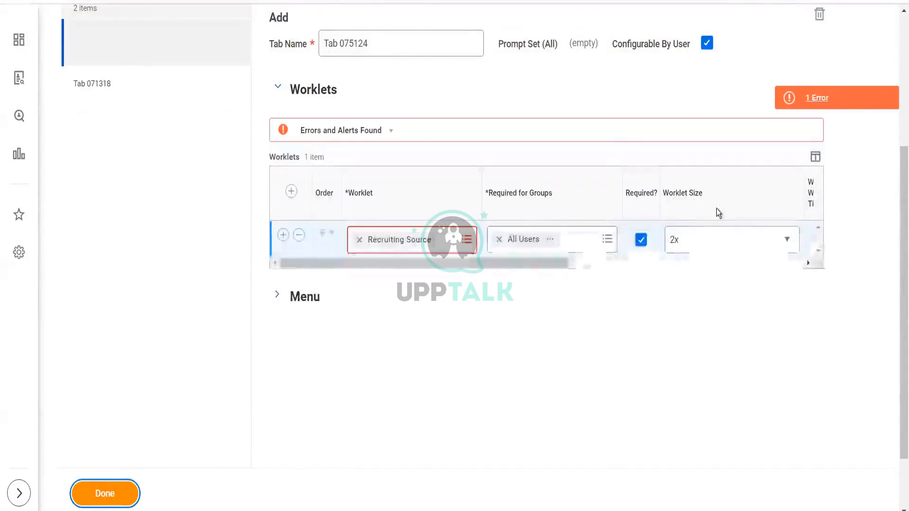
pyautogui.click(811, 102)
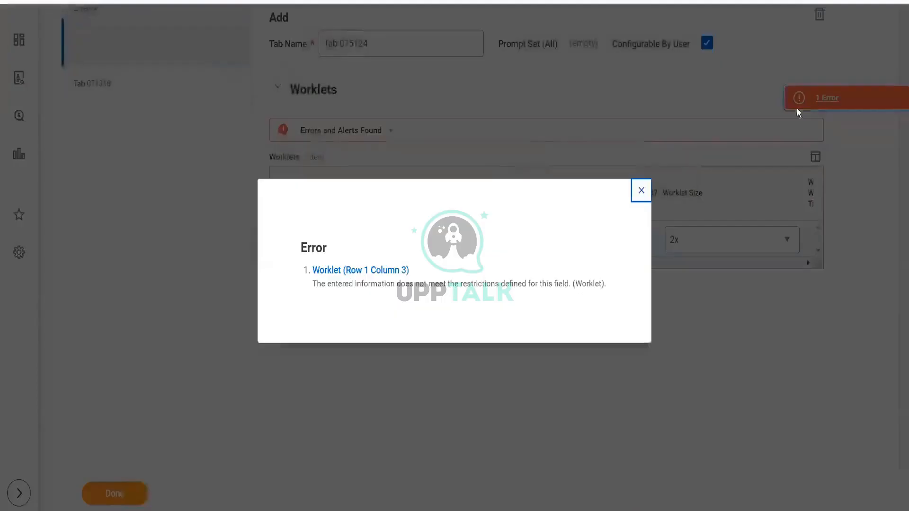
pyautogui.click(642, 190)
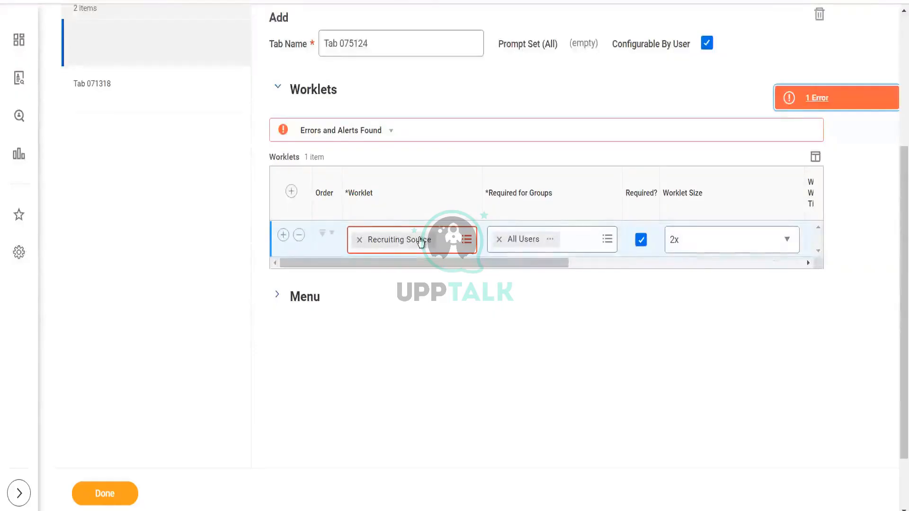
pyautogui.click(421, 243)
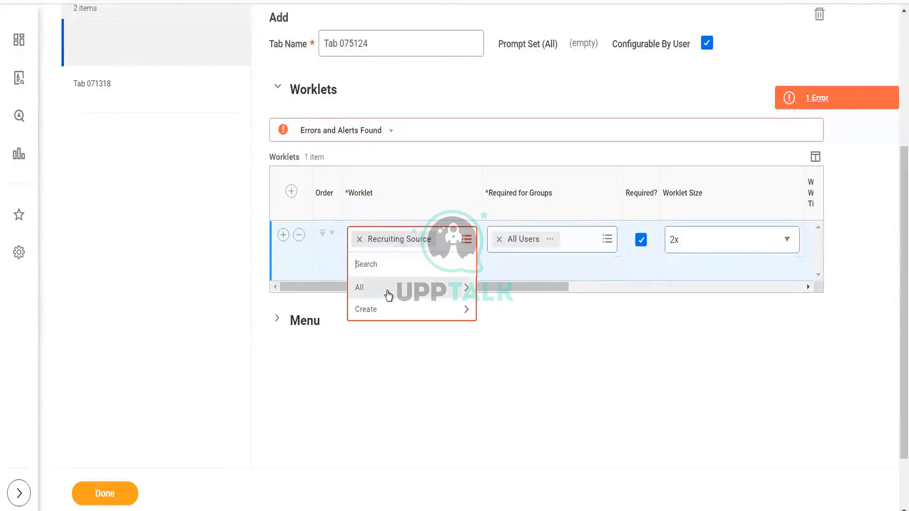
pyautogui.click(387, 290)
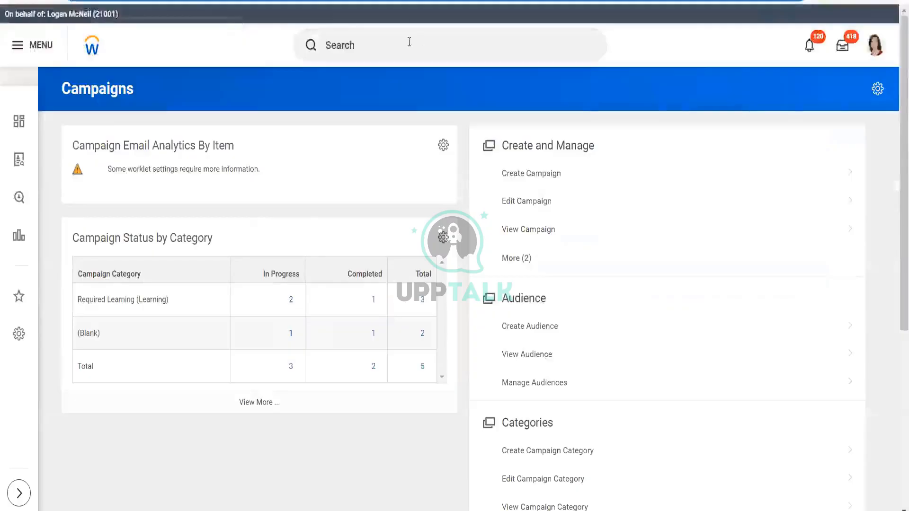
# - Search for and open the View Bulletin Worklet report
pyautogui.click(409, 42)
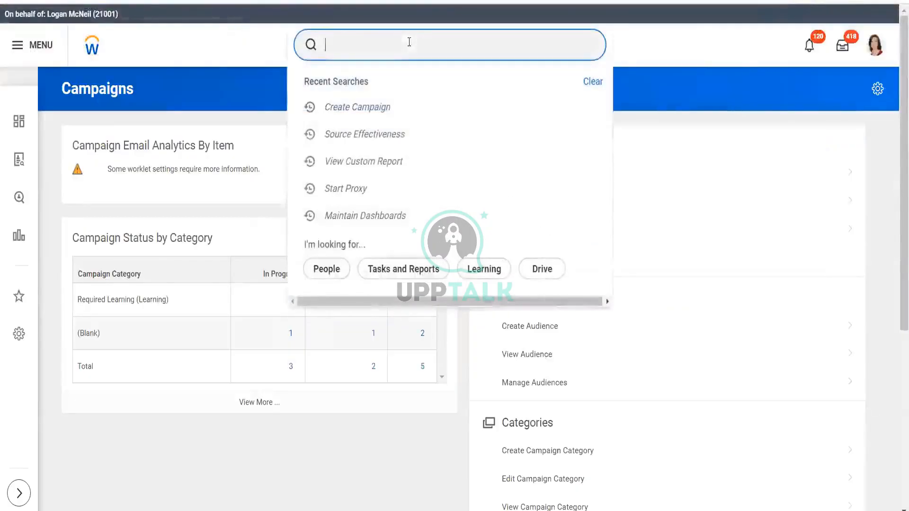
pyautogui.write('view ')
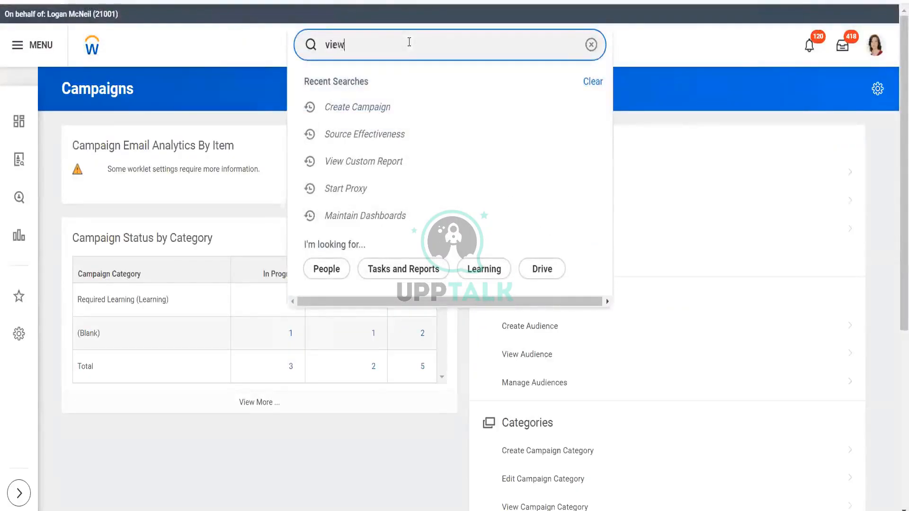
pyautogui.write('worklet')
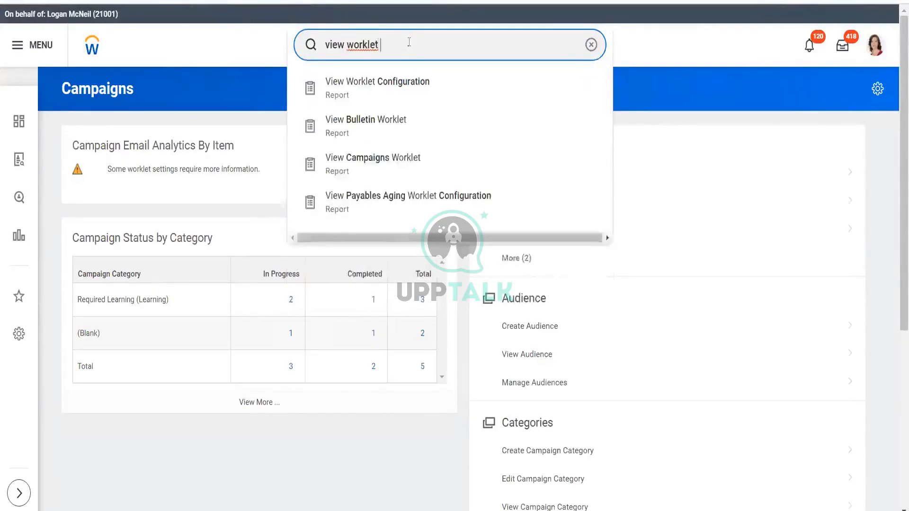
pyautogui.click(385, 125)
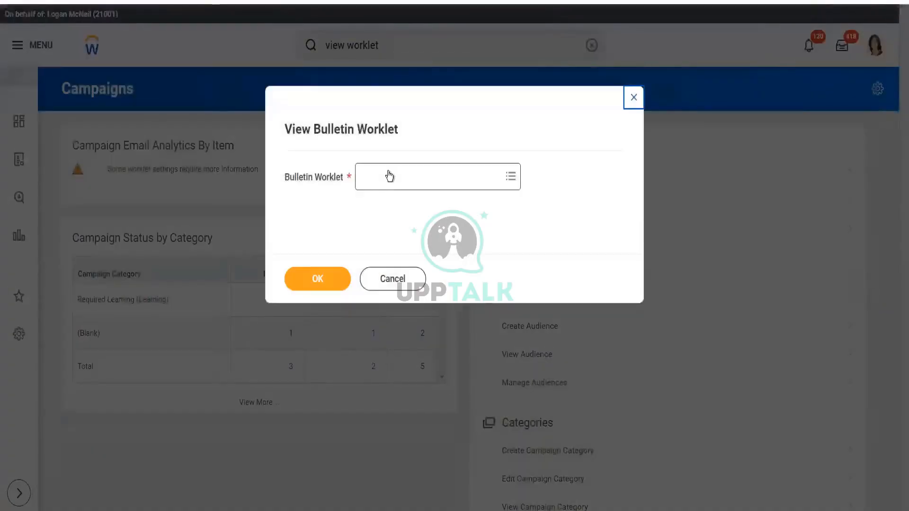
# - Run the View Bulletin Worklet report for the Recruiting Source worklet, found by browsing all bulletin worklets
pyautogui.click(391, 174)
pyautogui.write('recruit')
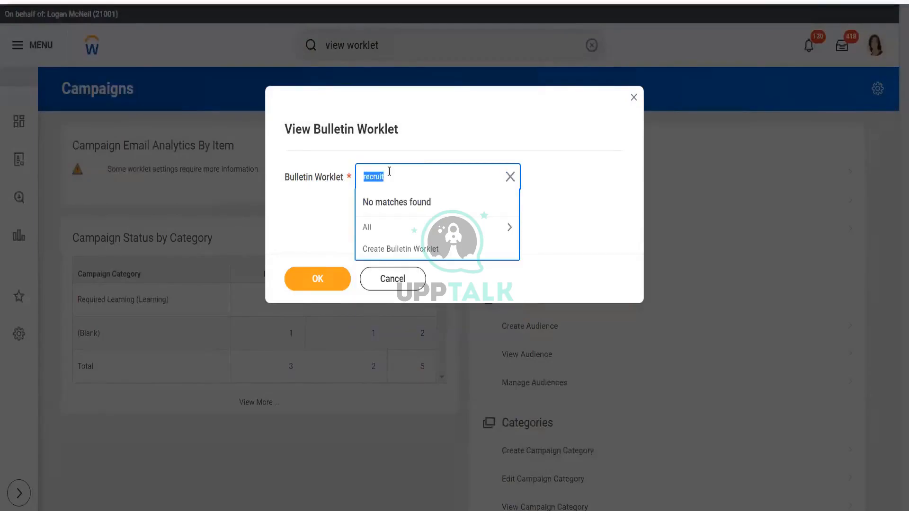
pyautogui.press('BackSpace')
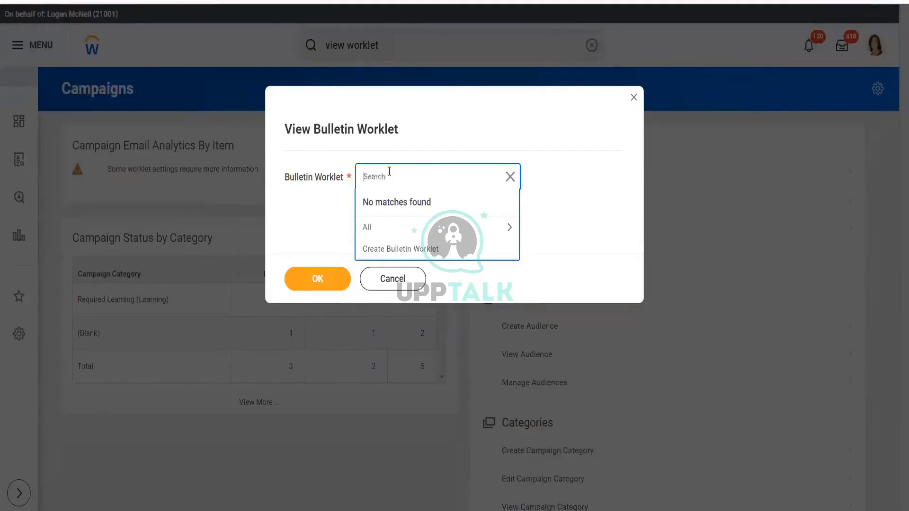
pyautogui.click(381, 227)
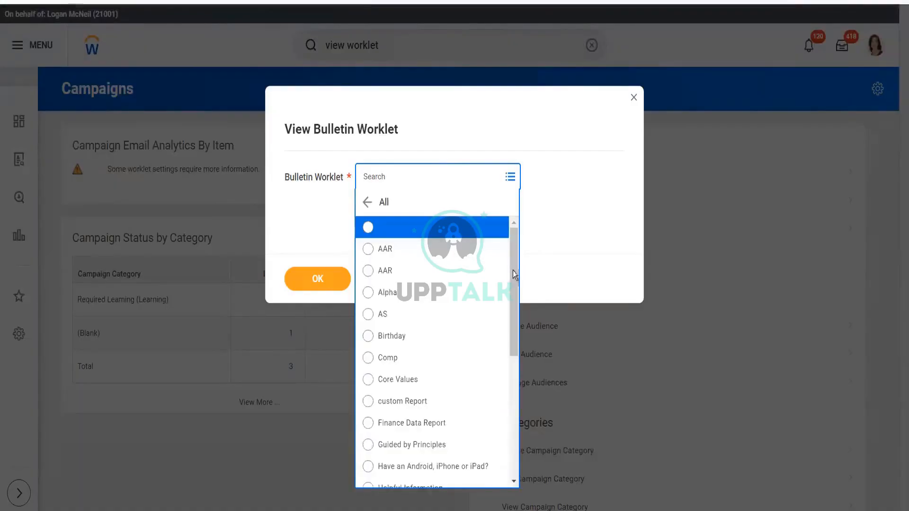
pyautogui.moveTo(513, 271); pyautogui.dragTo(523, 402)
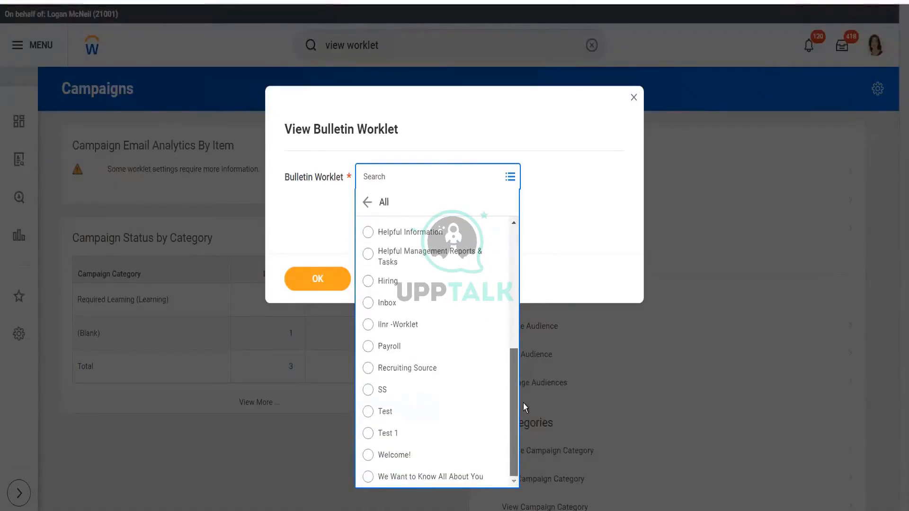
pyautogui.click(431, 369)
pyautogui.click(308, 279)
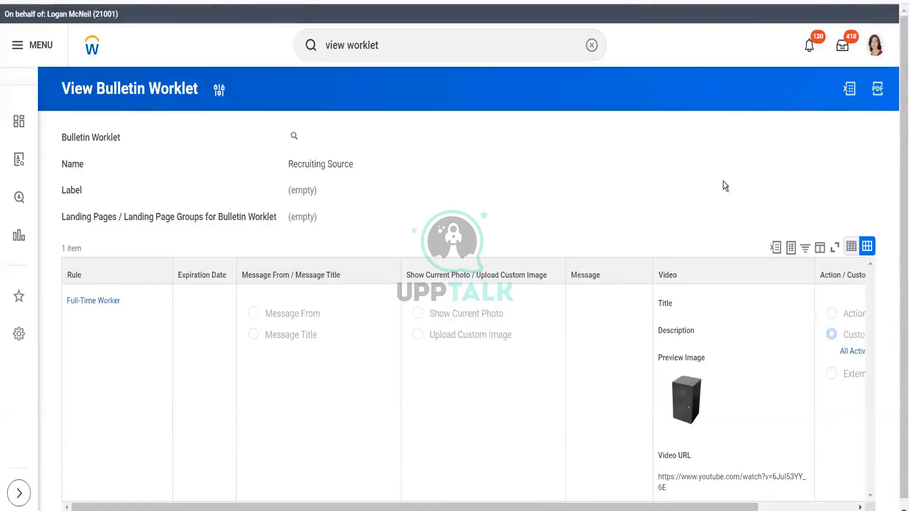
# - Open the Recruiting Source bulletin worklet for editing from its related actions
pyautogui.scroll(-1, 899, 234)
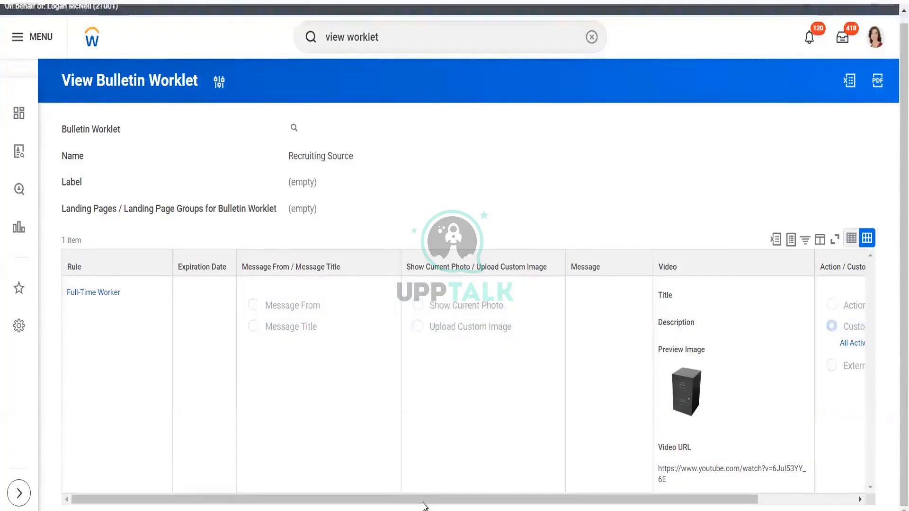
pyautogui.moveTo(426, 501); pyautogui.dragTo(804, 490)
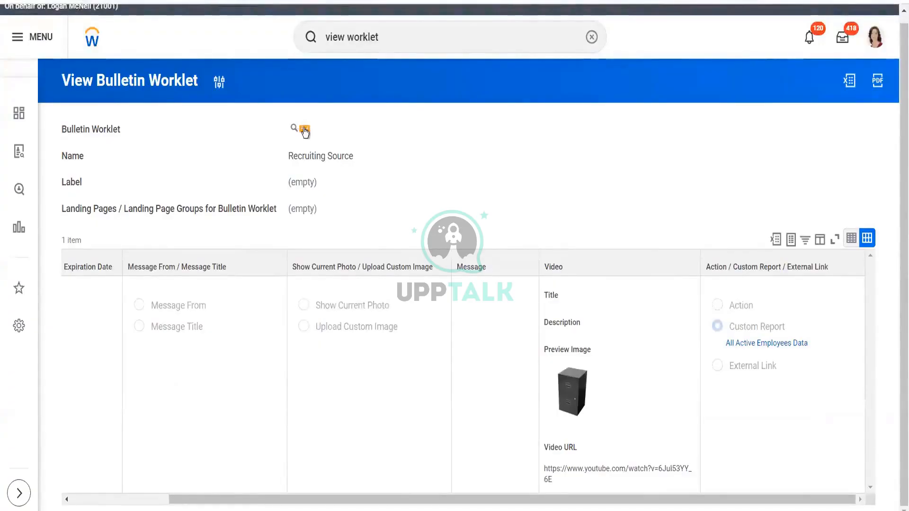
pyautogui.click(304, 131)
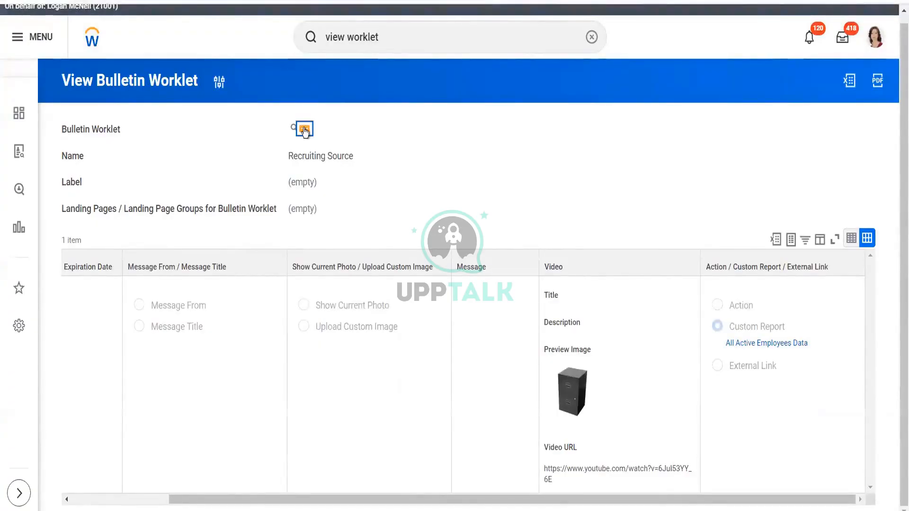
pyautogui.moveTo(346, 166)
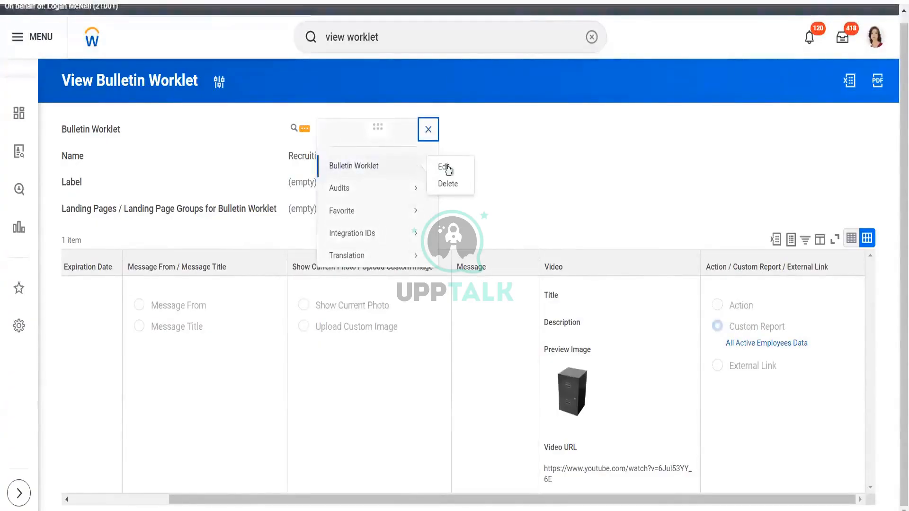
pyautogui.click(445, 167)
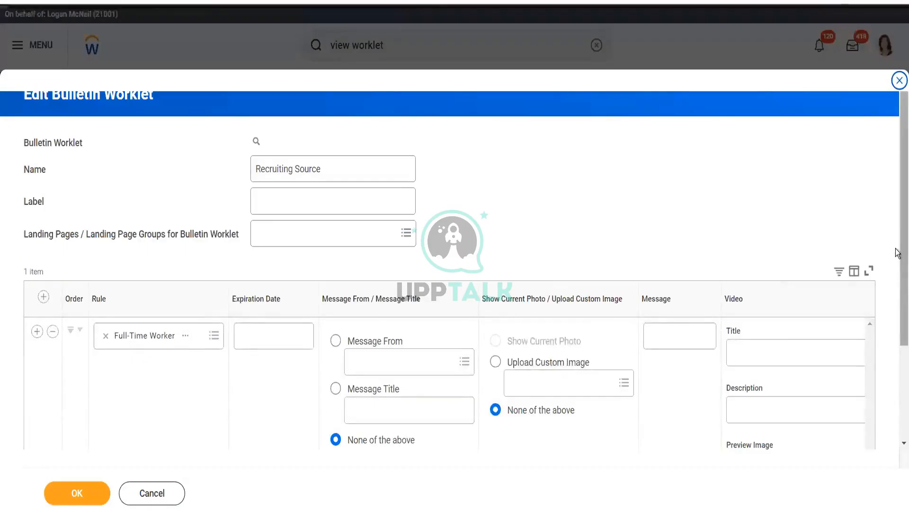
# - Set the bulletin's action to the Recruiting History task instead of the custom report
pyautogui.scroll(-3, 898, 361)
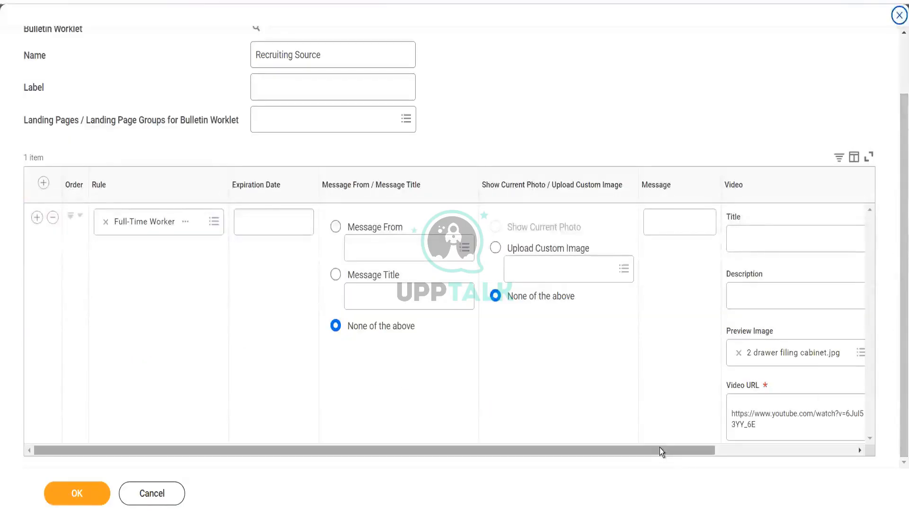
pyautogui.click(726, 449)
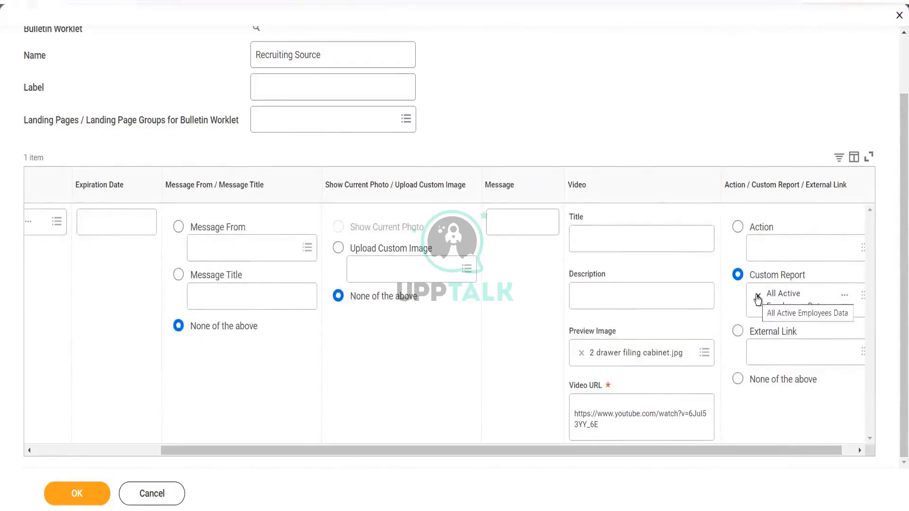
pyautogui.click(611, 426)
pyautogui.click(613, 427)
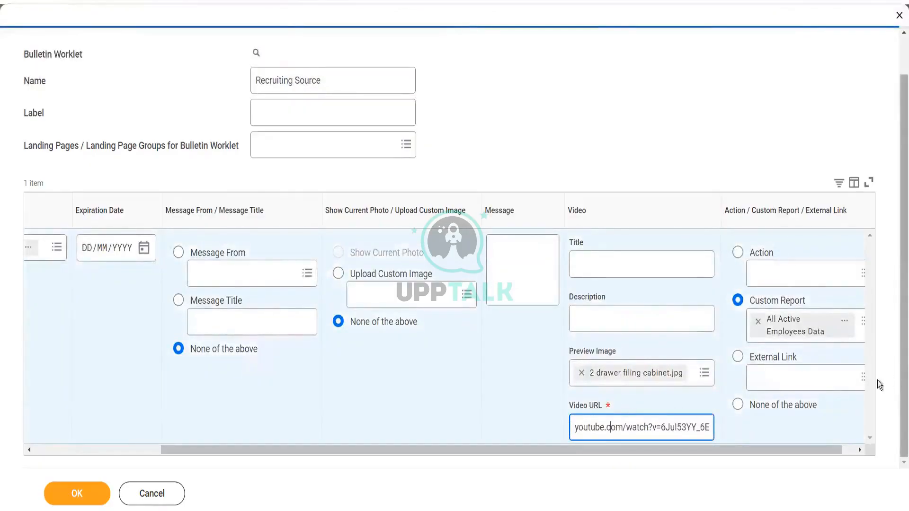
pyautogui.click(834, 384)
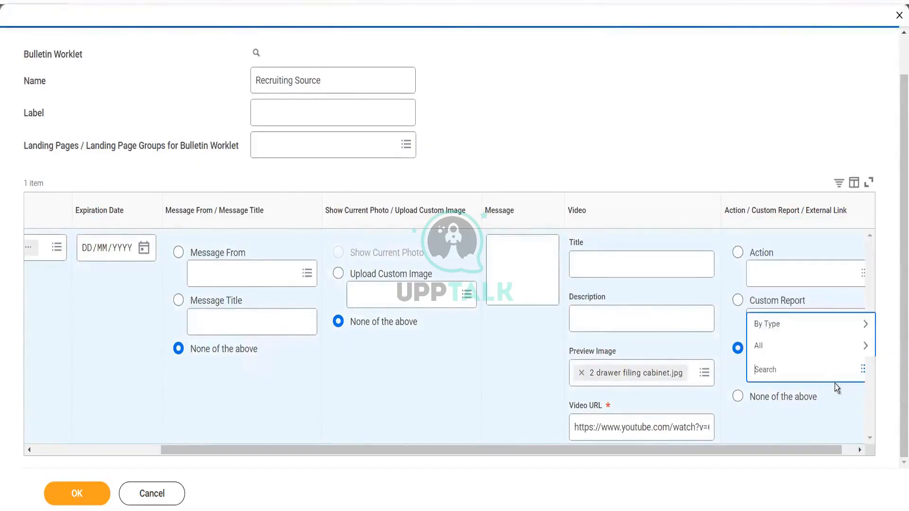
pyautogui.click(785, 271)
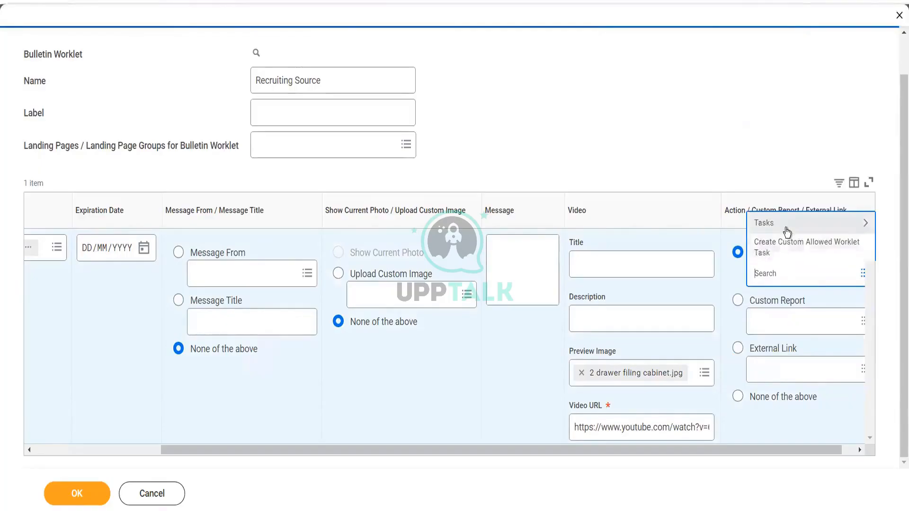
pyautogui.click(785, 228)
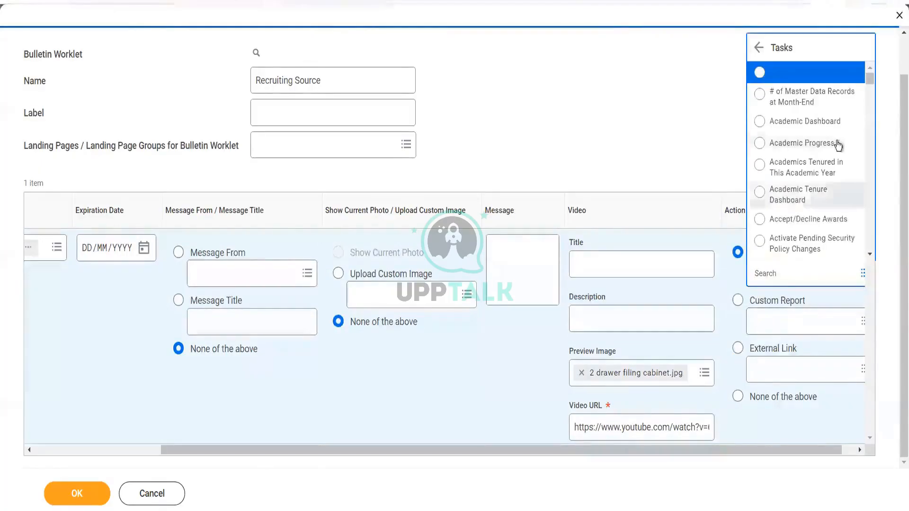
pyautogui.click(780, 269)
pyautogui.write('recu')
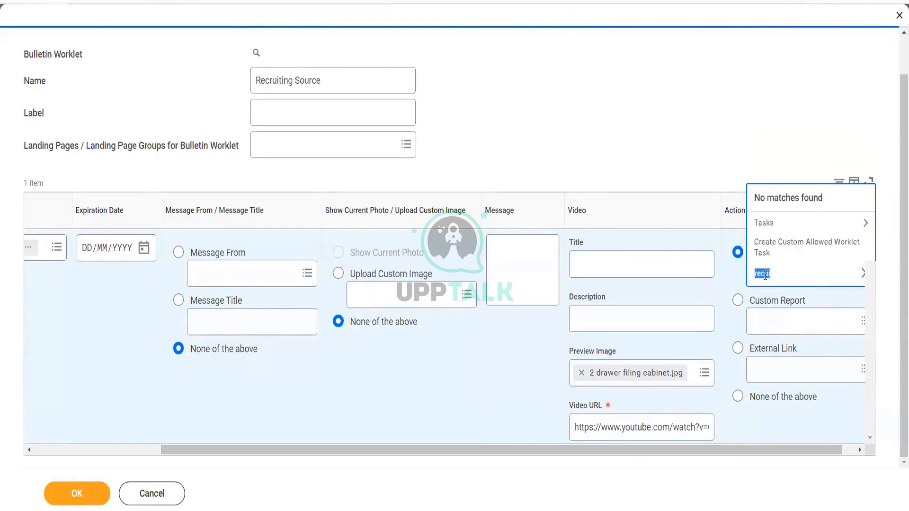
pyautogui.click(764, 275)
pyautogui.write('rui')
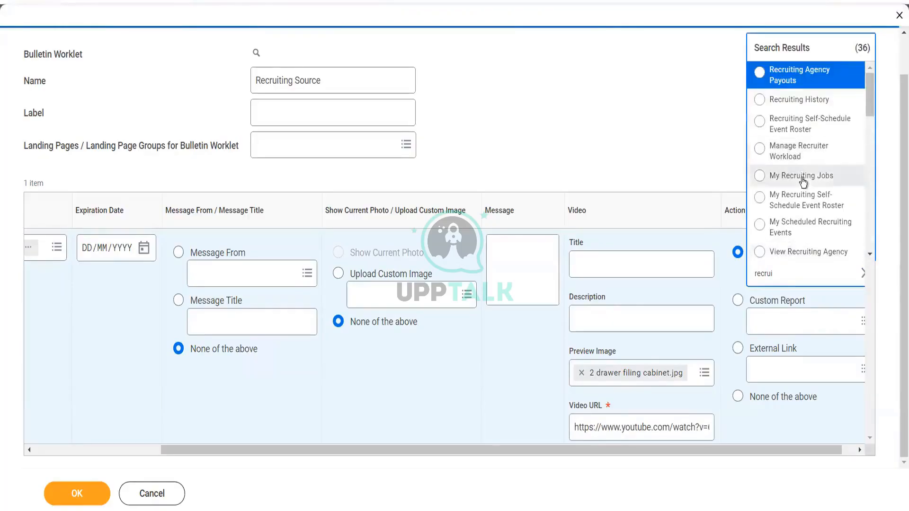
pyautogui.click(808, 102)
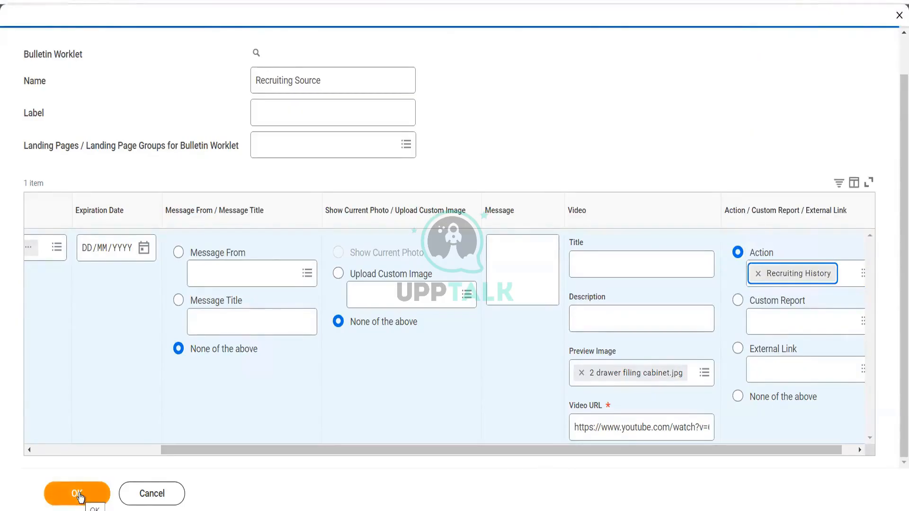
# - Enter Video Testing as the video title and save the bulletin worklet
pyautogui.click(612, 268)
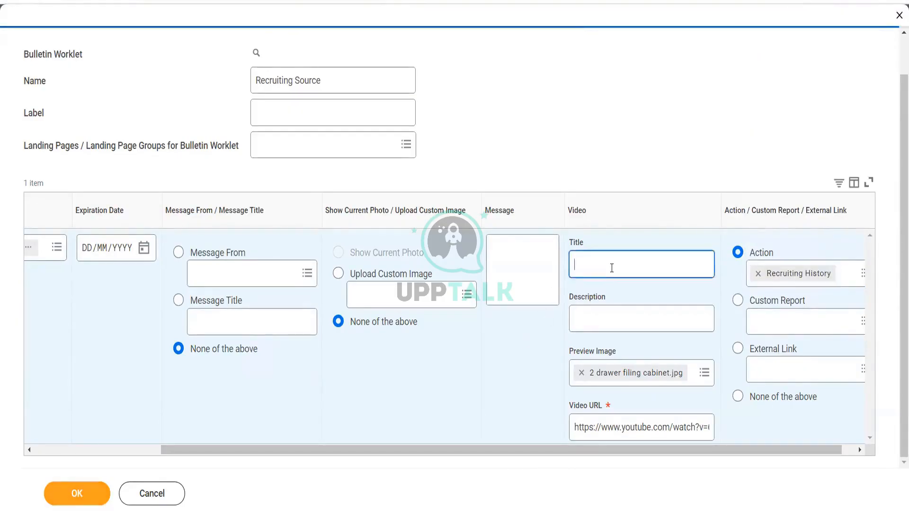
pyautogui.write('Vi')
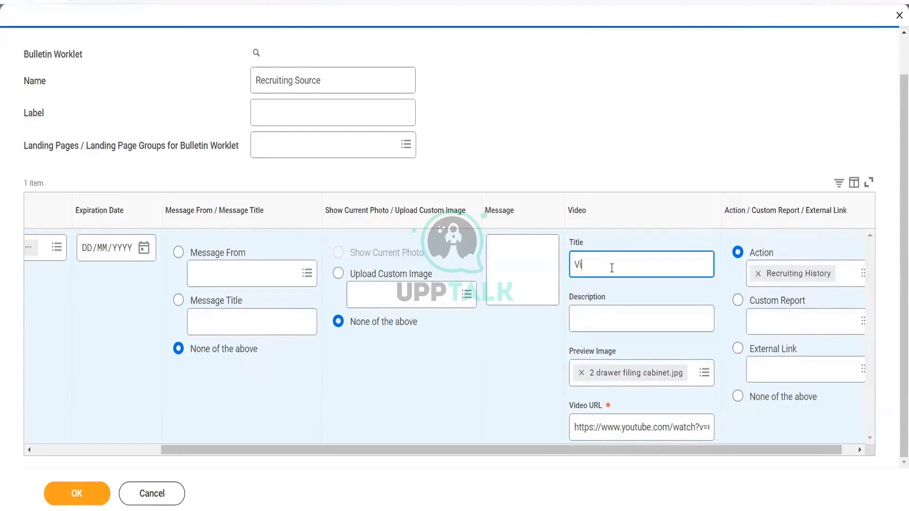
pyautogui.write('deo Testing')
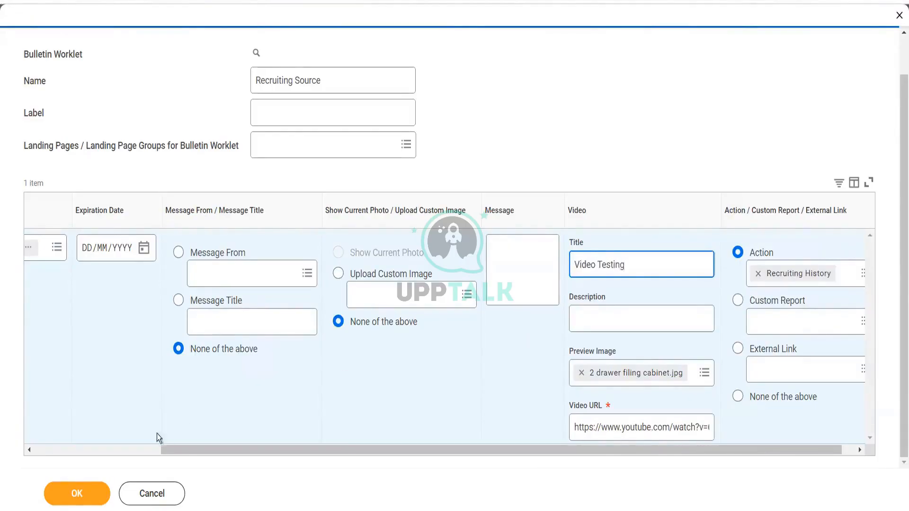
pyautogui.click(70, 497)
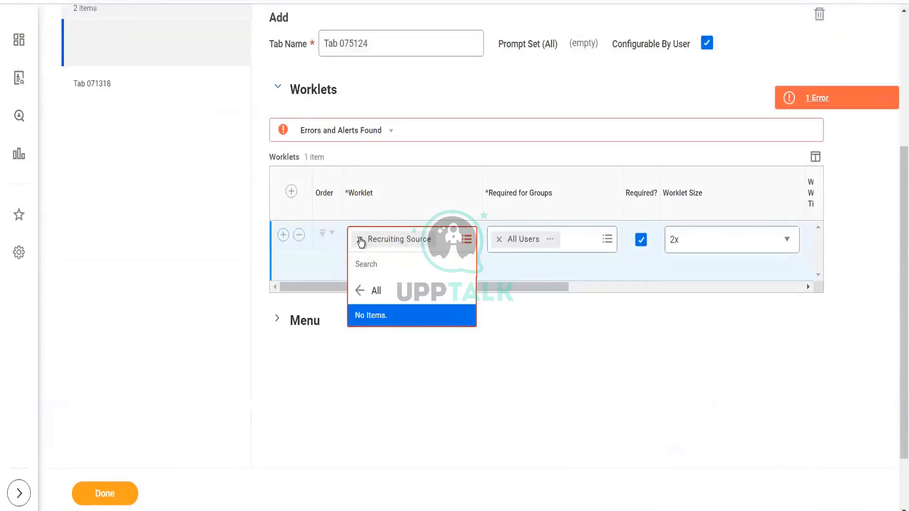
# - Clear Recruiting Source from the tab's worklet field and search all worklets for a recruiting match
pyautogui.click(361, 242)
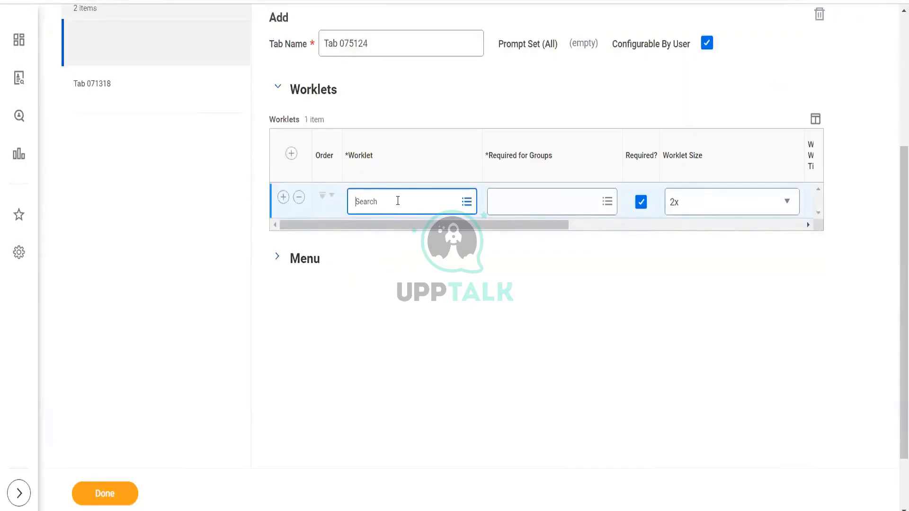
pyautogui.write('recr')
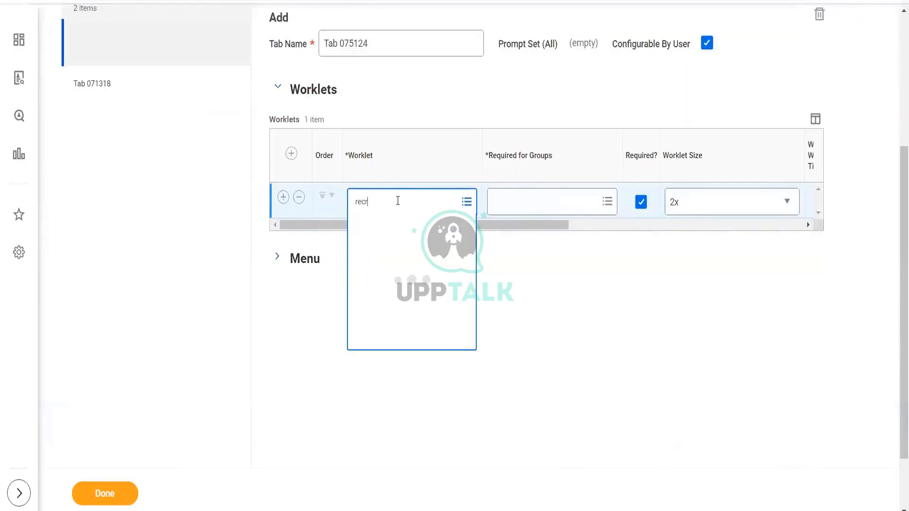
pyautogui.write('ui')
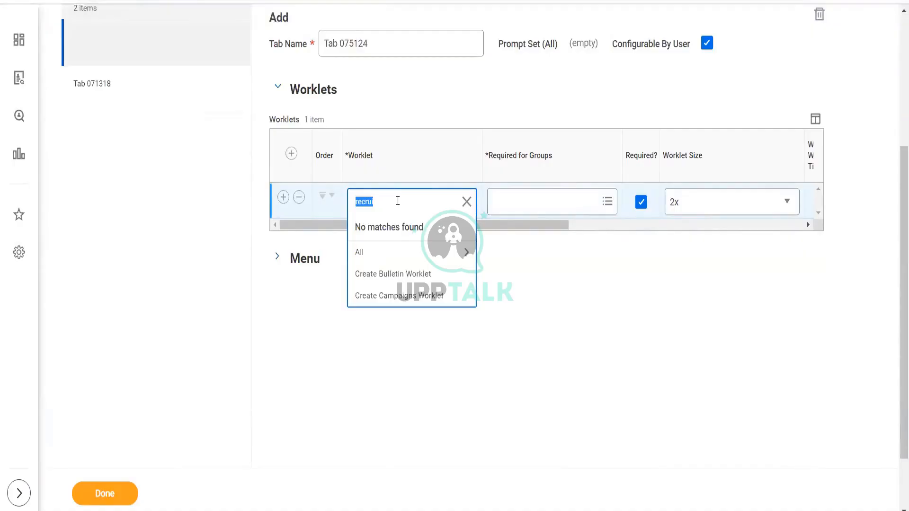
pyautogui.click(390, 258)
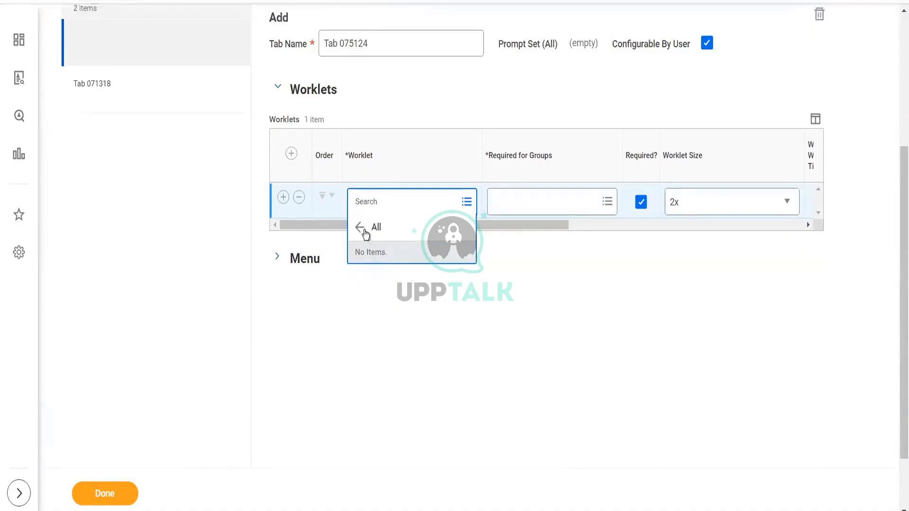
# - Return to the Recruiting Source bulletin worklet page and browse its related actions menu
pyautogui.click(504, 262)
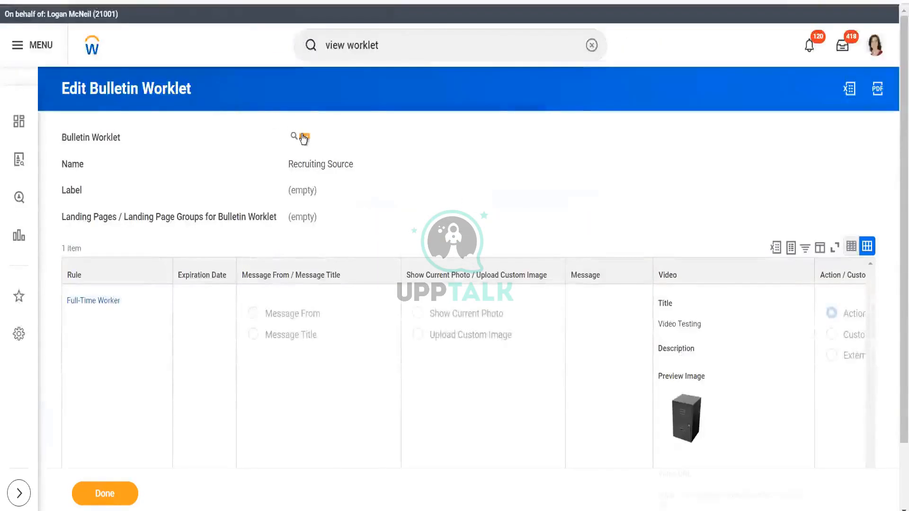
pyautogui.click(305, 138)
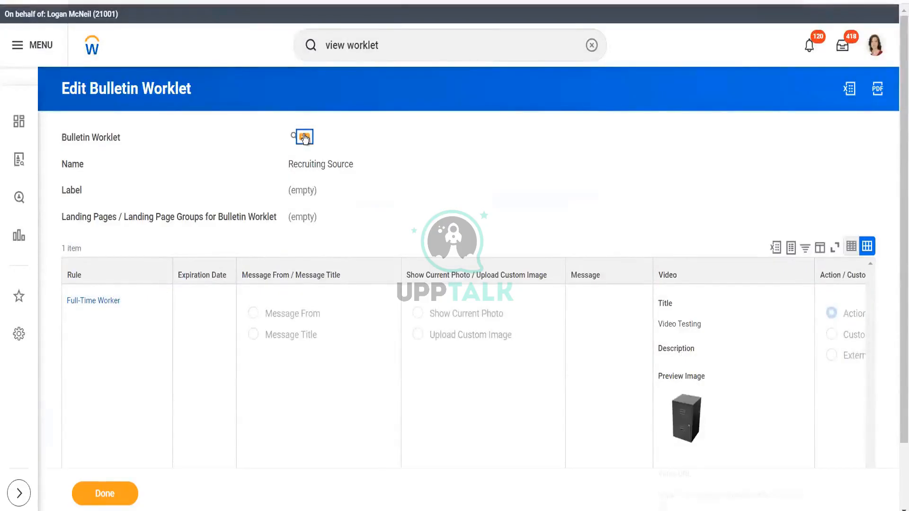
pyautogui.moveTo(368, 175)
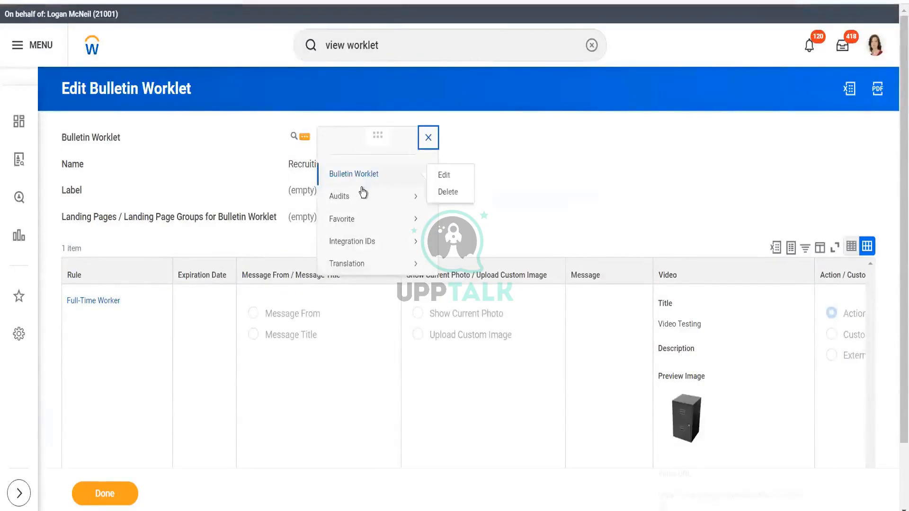
pyautogui.moveTo(362, 221)
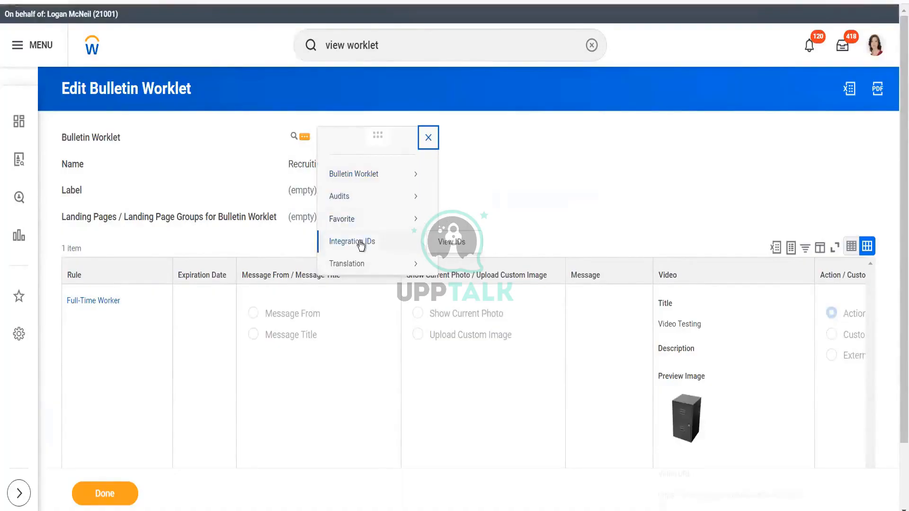
pyautogui.moveTo(362, 269)
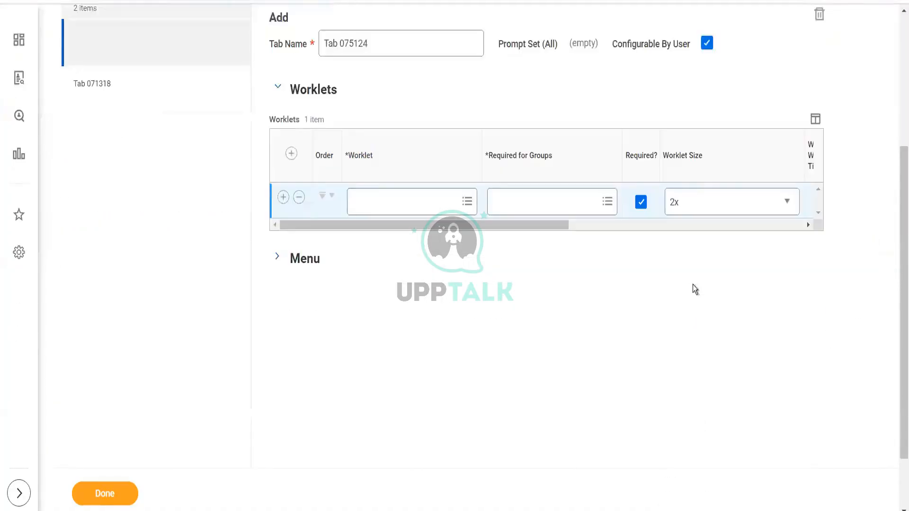
# - Remove the empty worklet row from the new tab and open the dashboard's Settings section
pyautogui.click(301, 197)
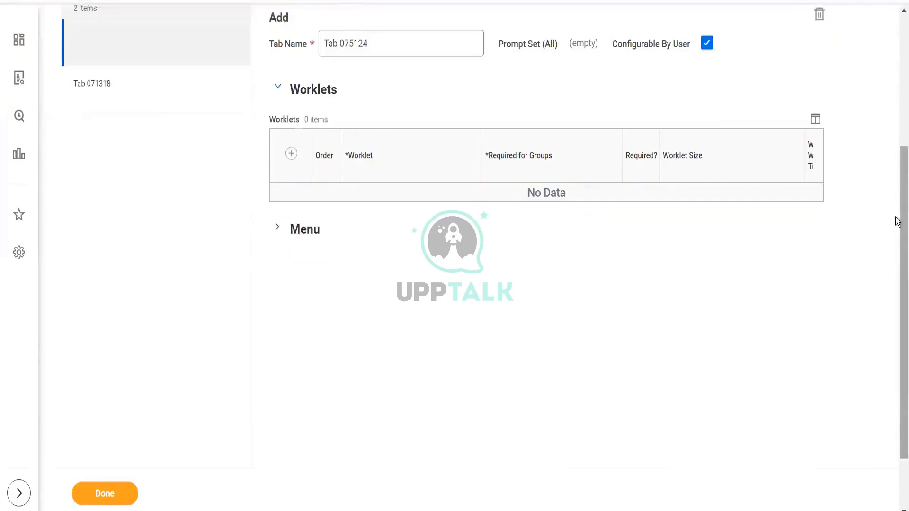
pyautogui.moveTo(898, 221); pyautogui.dragTo(897, 15)
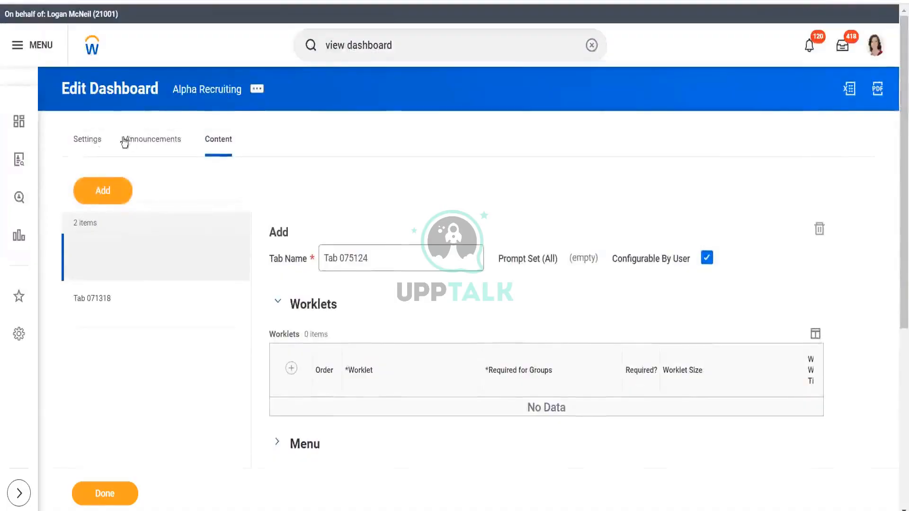
pyautogui.click(92, 142)
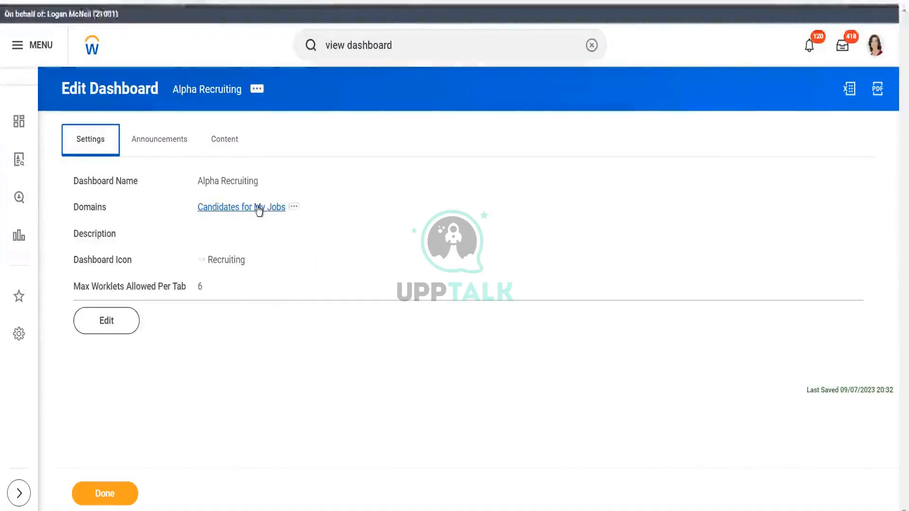
# - Open the Candidates for My Jobs domain and read its description
pyautogui.rightClick(259, 210)
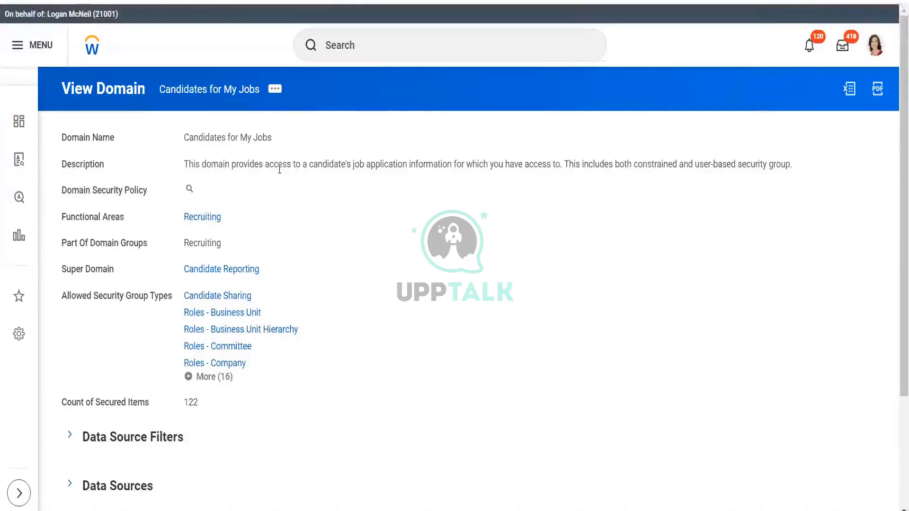
pyautogui.moveTo(282, 164); pyautogui.dragTo(746, 165)
pyautogui.click(597, 226)
pyautogui.moveTo(899, 178); pyautogui.dragTo(692, 34)
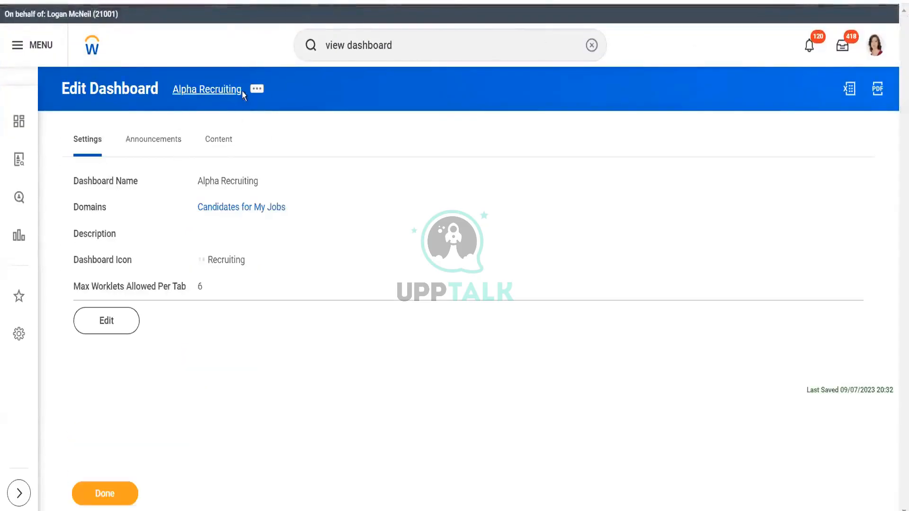
# - Replace the dashboard's Candidates for My Jobs domain with all domains matching recruit and finish editing
pyautogui.click(116, 322)
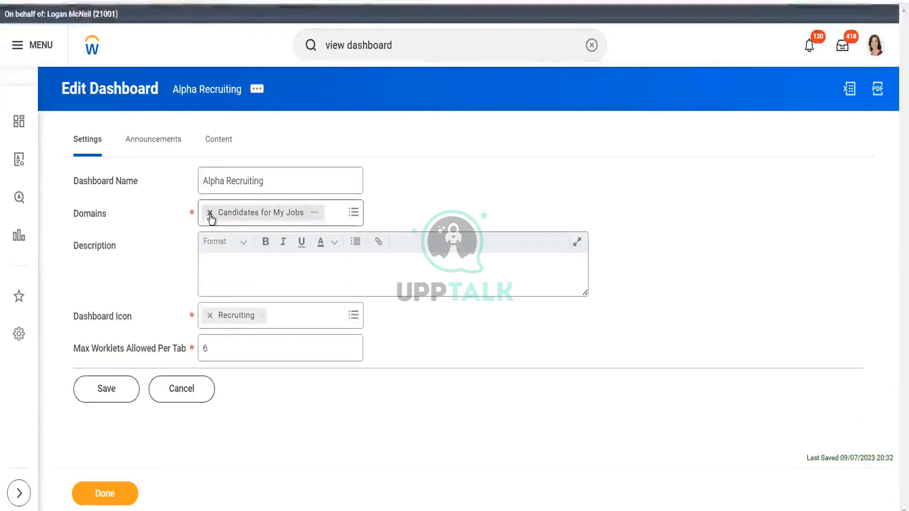
pyautogui.click(210, 214)
pyautogui.click(237, 212)
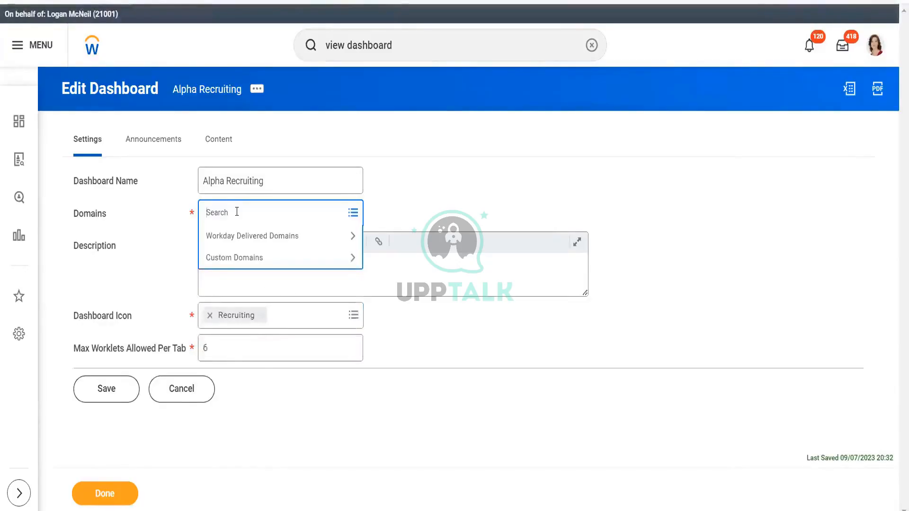
pyautogui.write('recru')
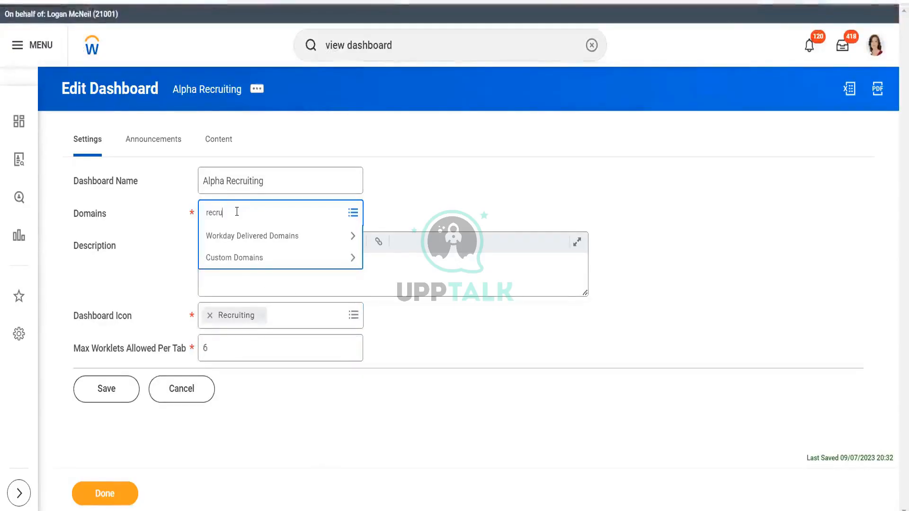
pyautogui.write('it')
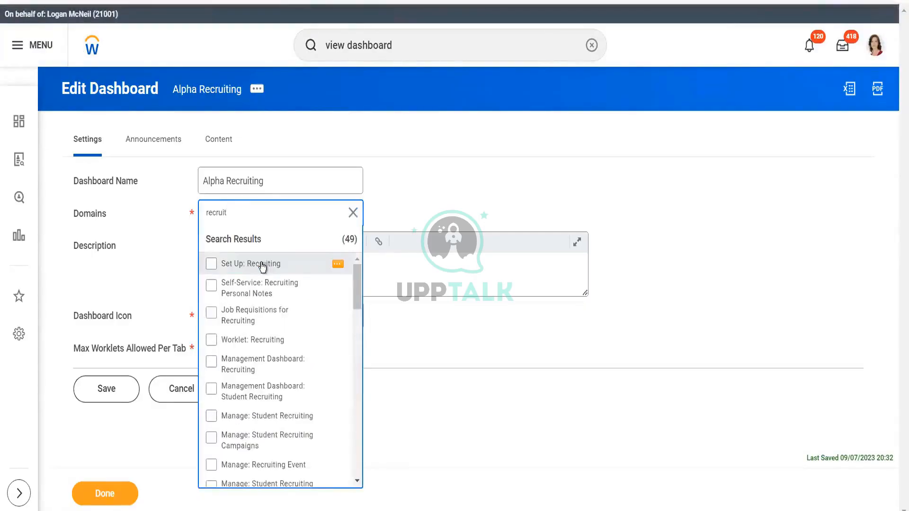
pyautogui.hotkey('ctrl', 'a')
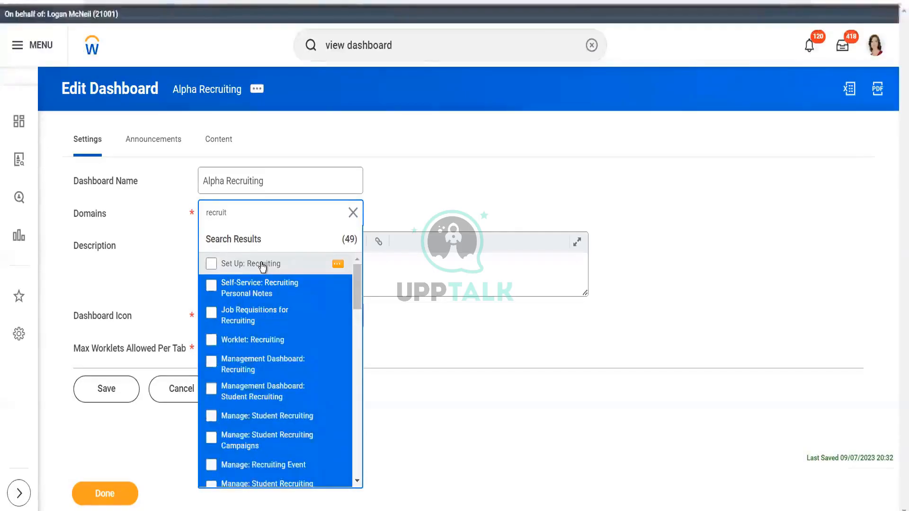
pyautogui.press('Return')
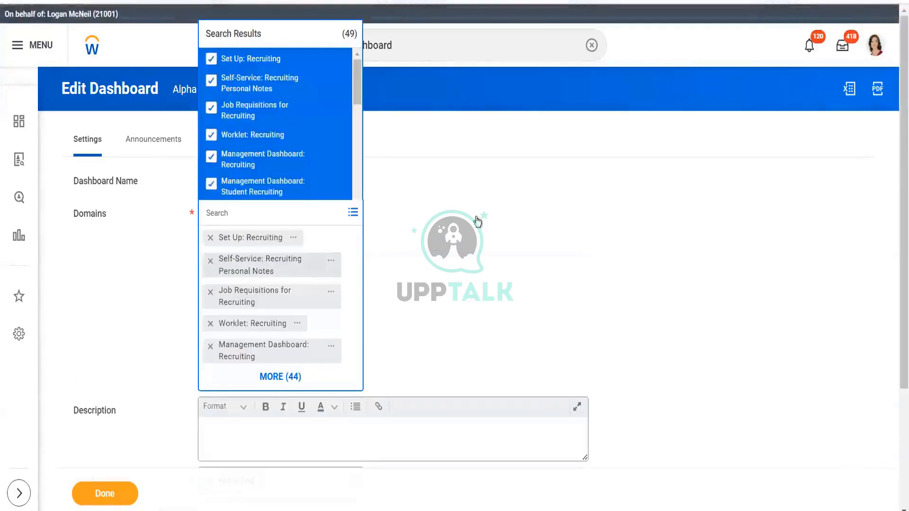
pyautogui.click(505, 231)
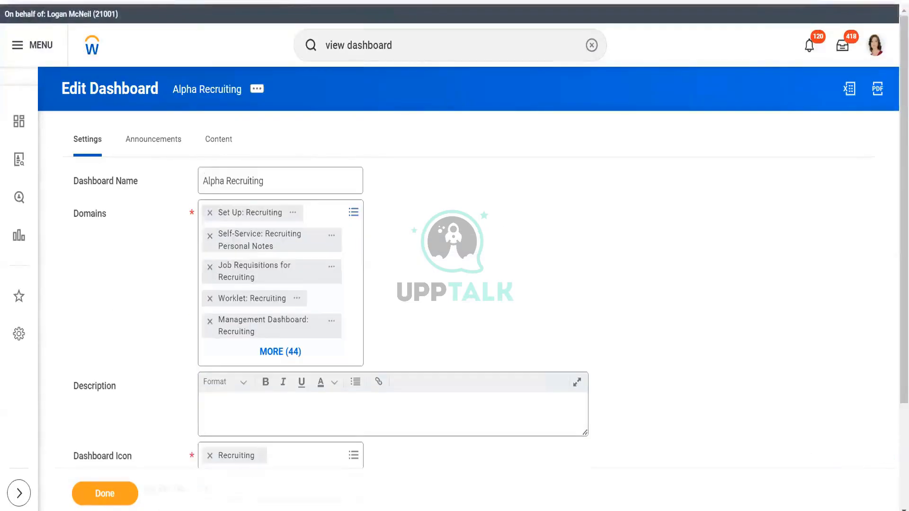
pyautogui.click(93, 500)
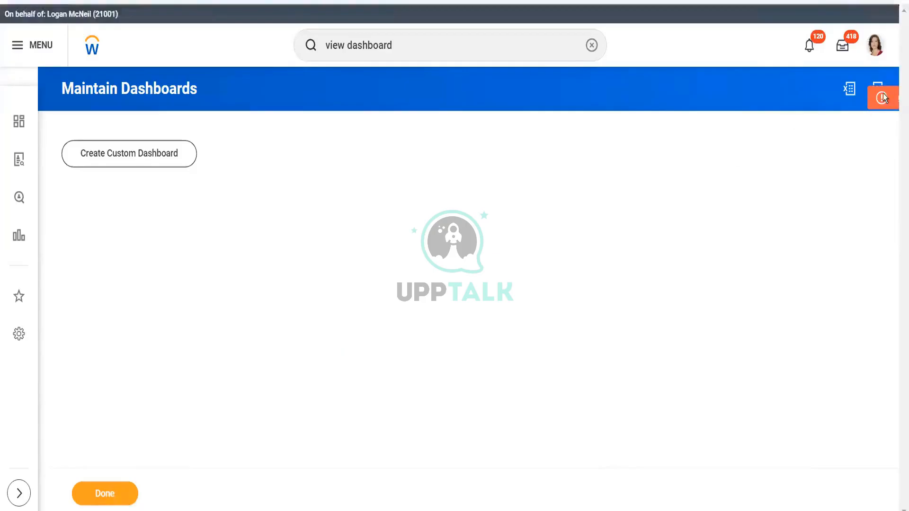
# - Filter the dashboards list to Alpha Recruiting and open it for editing
pyautogui.moveTo(882, 98)
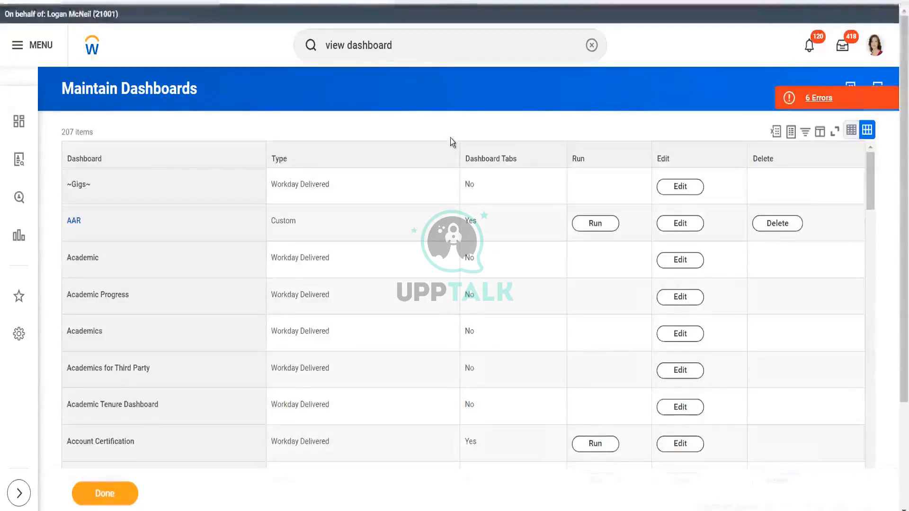
pyautogui.click(191, 164)
pyautogui.click(162, 333)
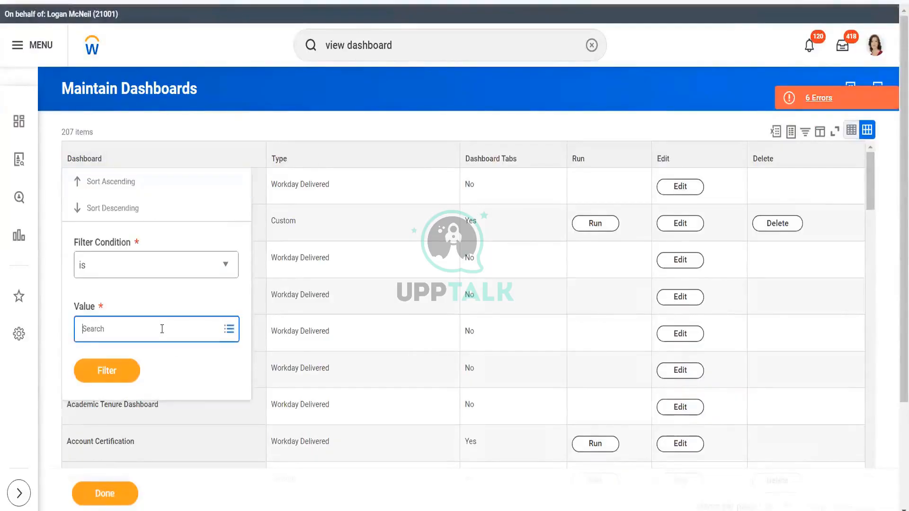
pyautogui.write('alph')
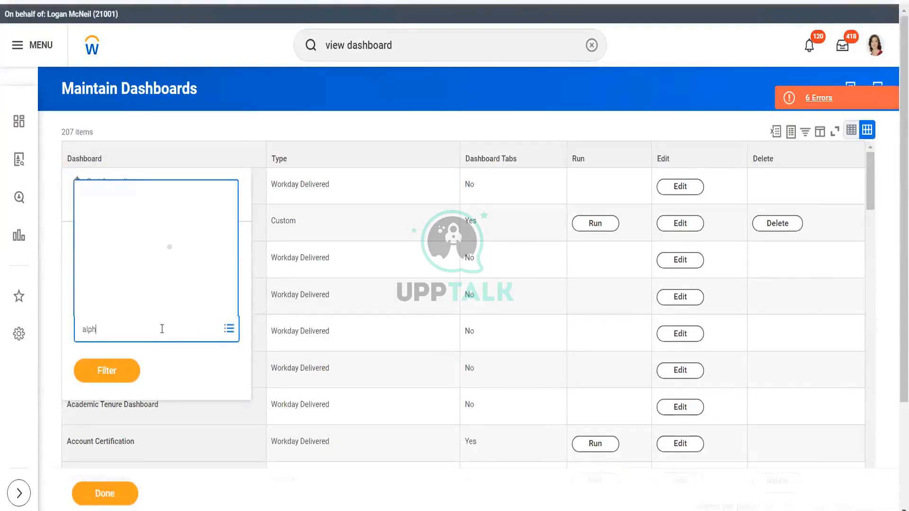
pyautogui.write('a')
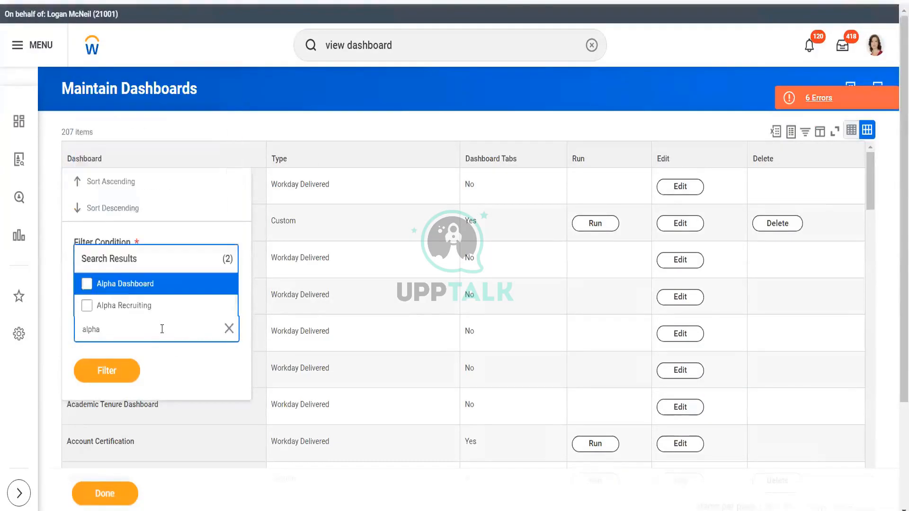
pyautogui.click(131, 310)
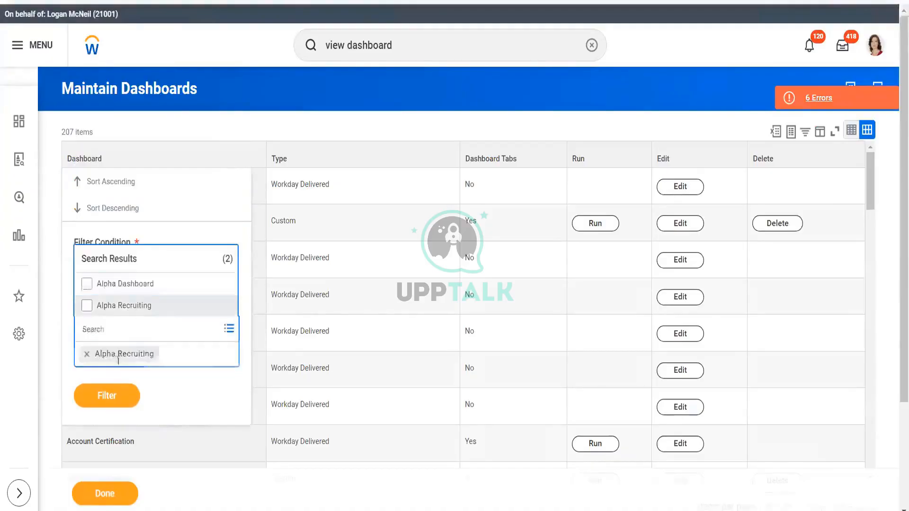
pyautogui.click(112, 400)
pyautogui.click(116, 375)
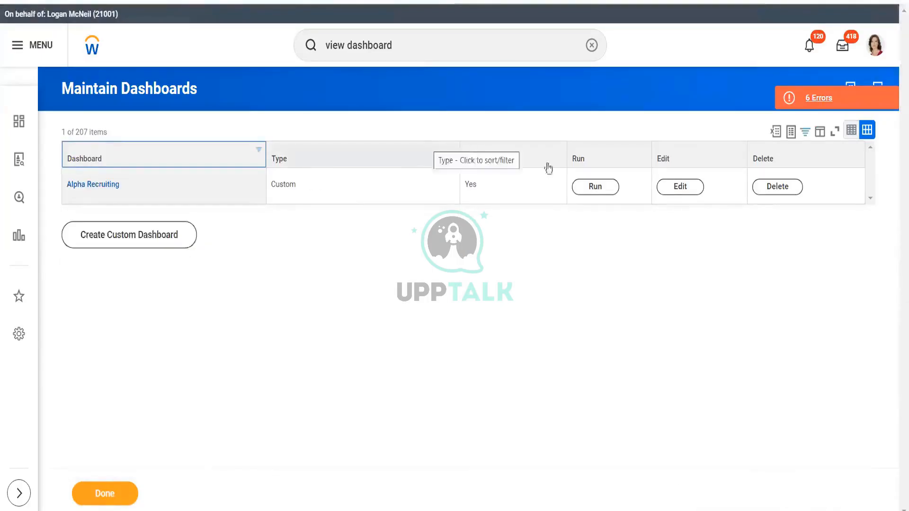
pyautogui.click(680, 187)
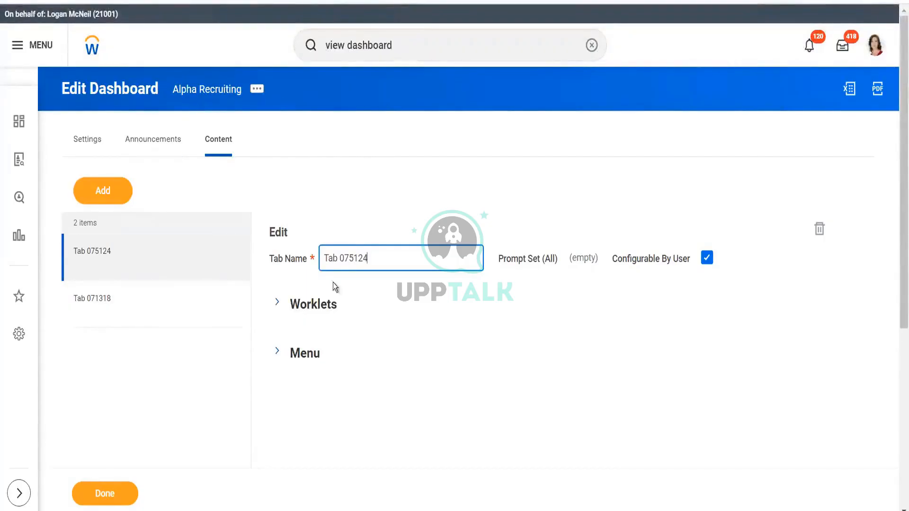
# - Add a worklet row to Tab 075124 and search all worklets for recruit
pyautogui.click(280, 305)
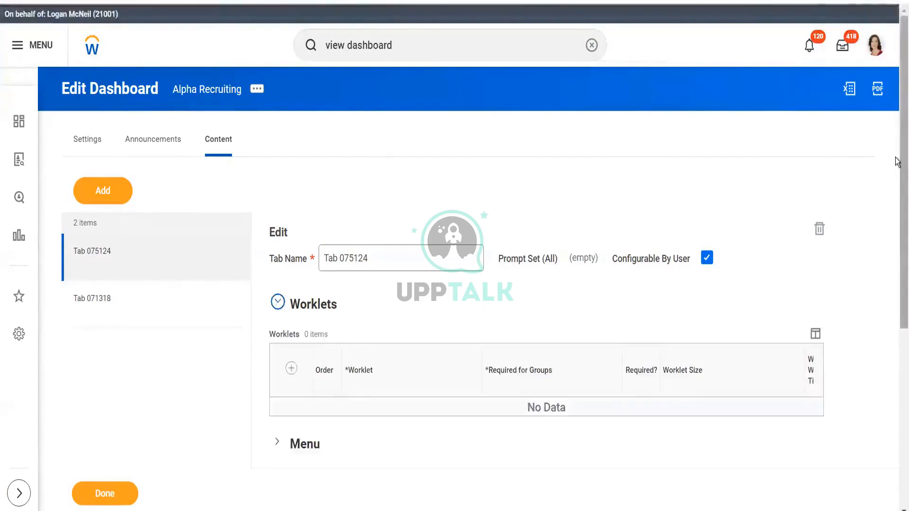
pyautogui.scroll(-3, 897, 161)
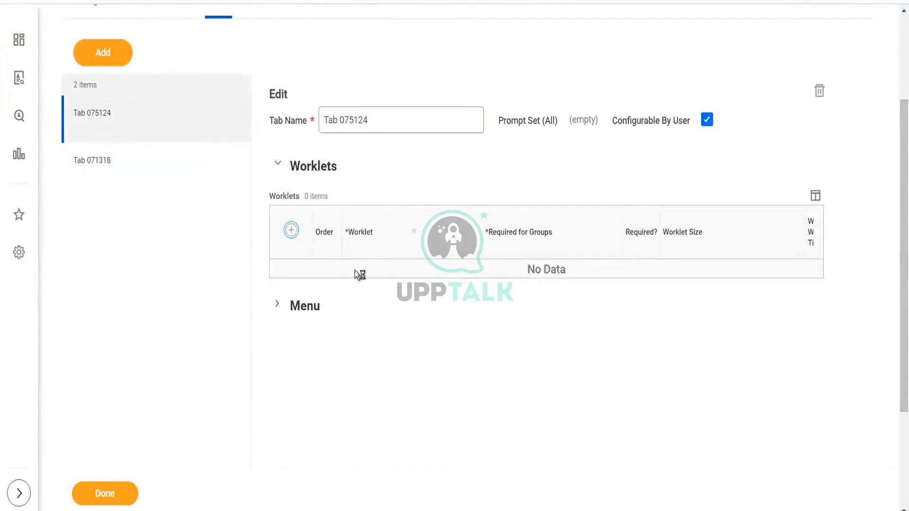
pyautogui.click(386, 280)
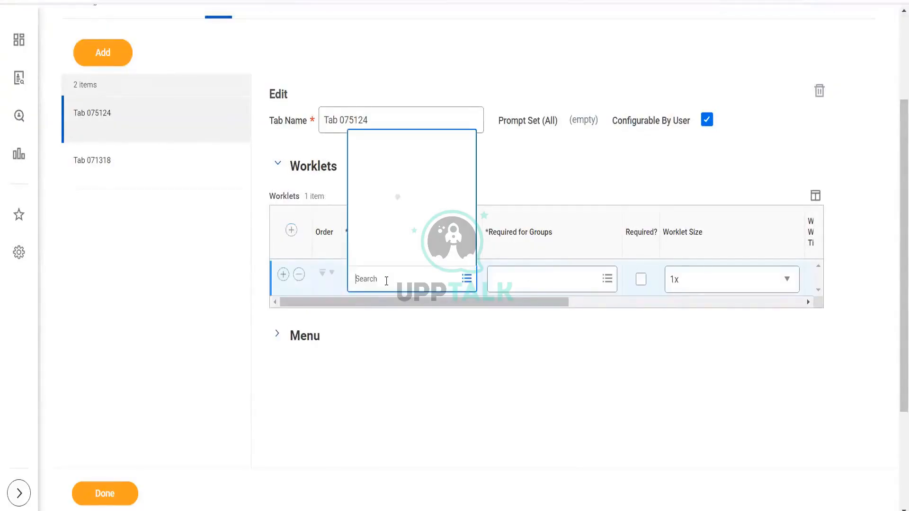
pyautogui.write('re')
pyautogui.write('cruitm')
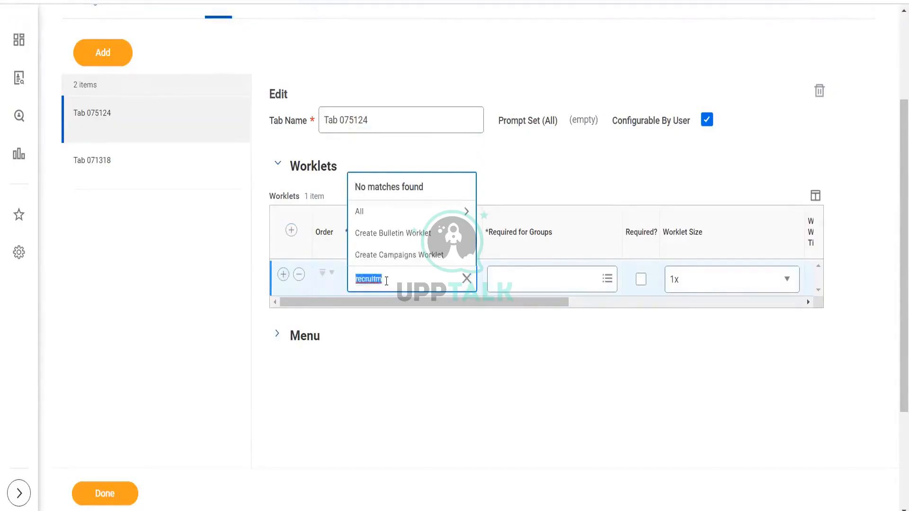
pyautogui.click(387, 281)
pyautogui.press('BackSpace')
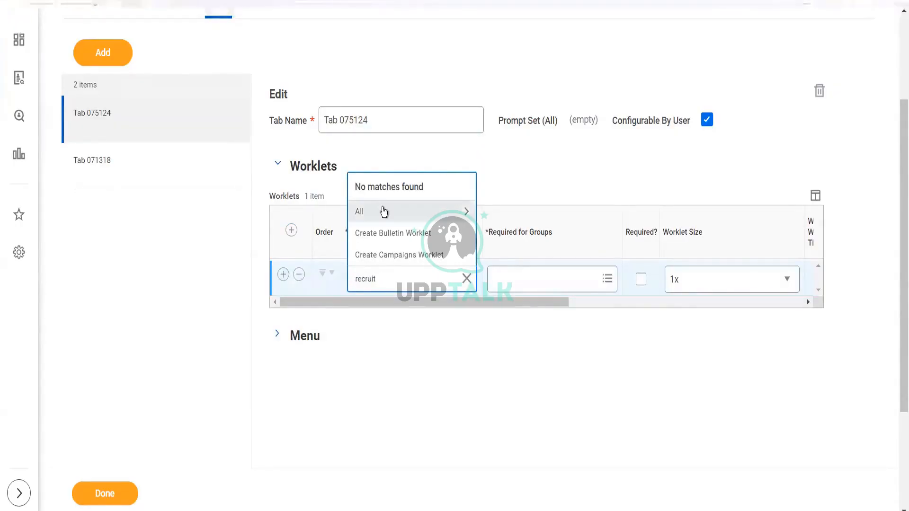
pyautogui.click(382, 208)
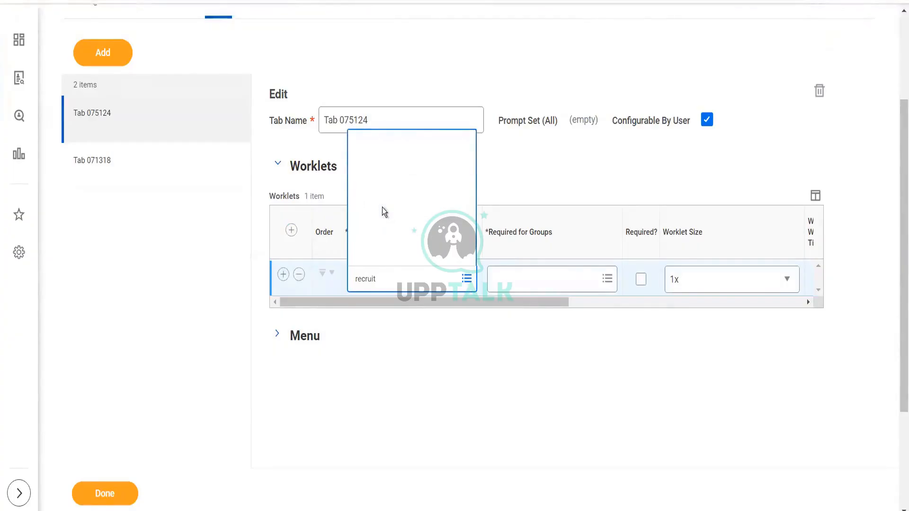
pyautogui.click(388, 360)
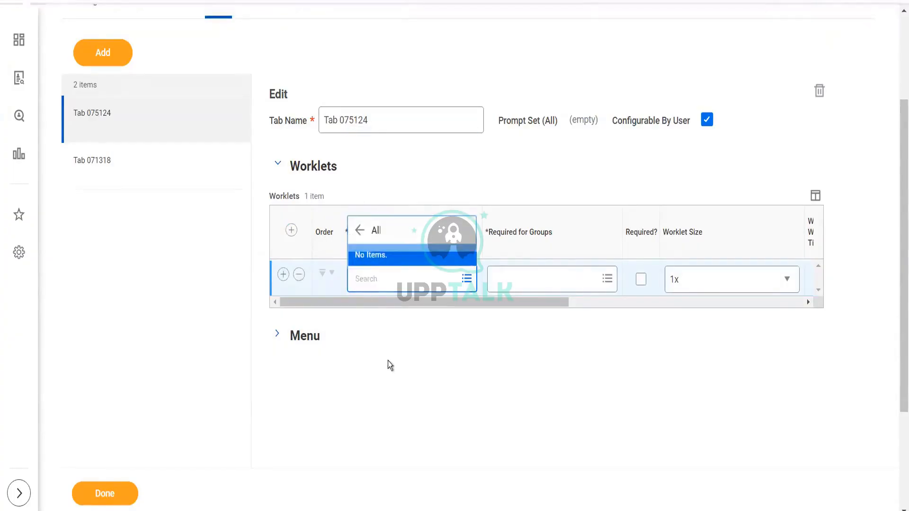
# - Browse the Recruiting Source bulletin worklet's related actions menu
pyautogui.moveTo(645, 301); pyautogui.dragTo(360, 306)
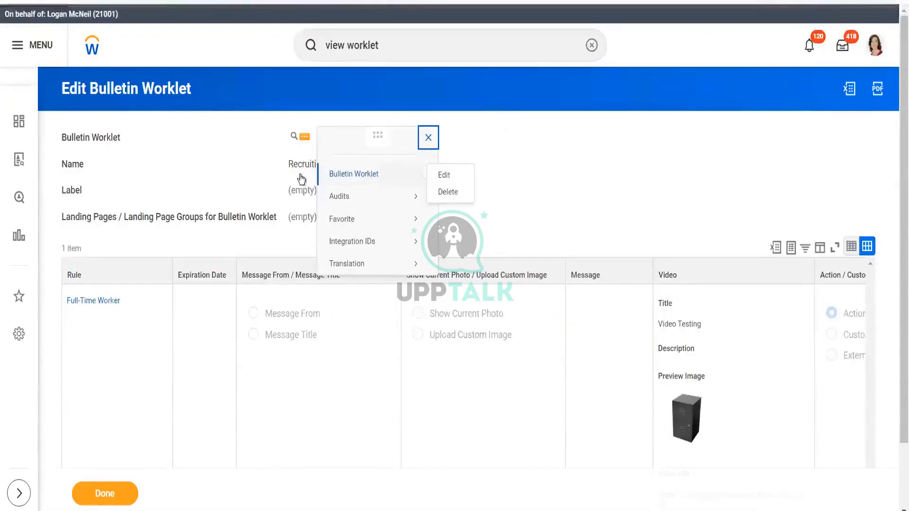
pyautogui.click(535, 141)
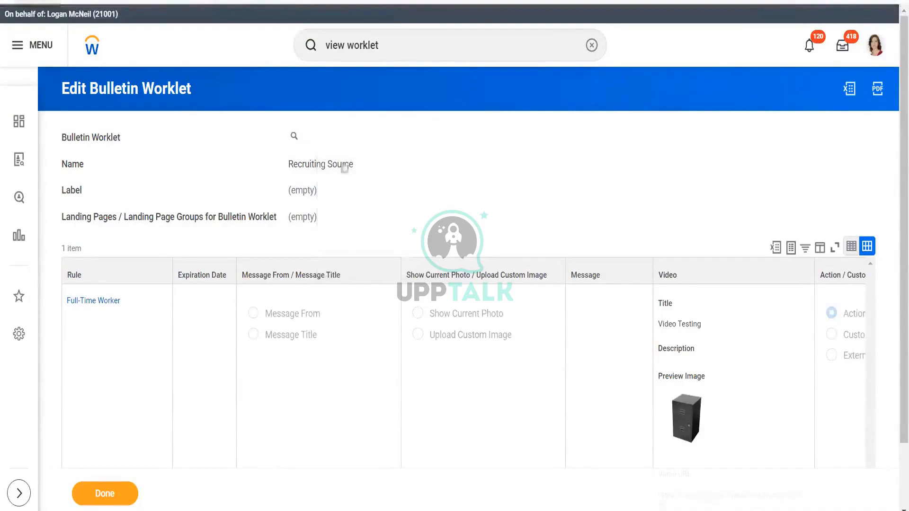
pyautogui.moveTo(305, 139)
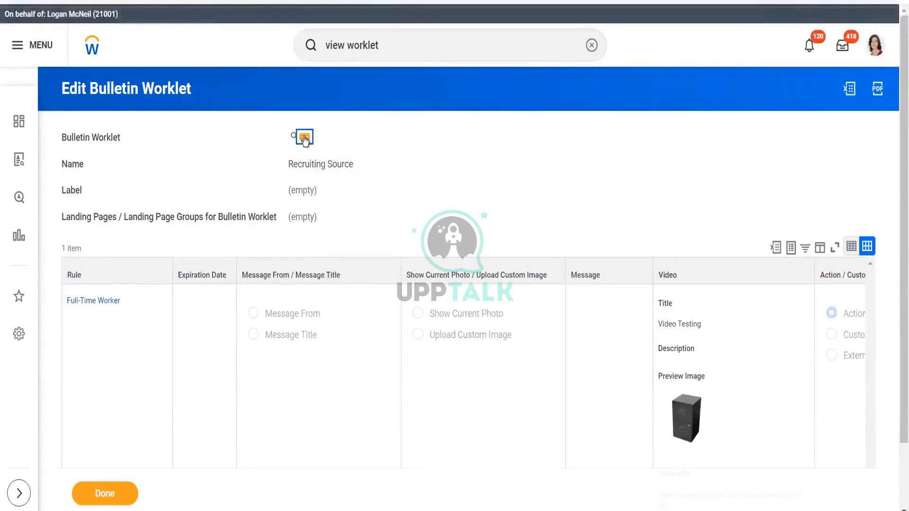
pyautogui.click(304, 138)
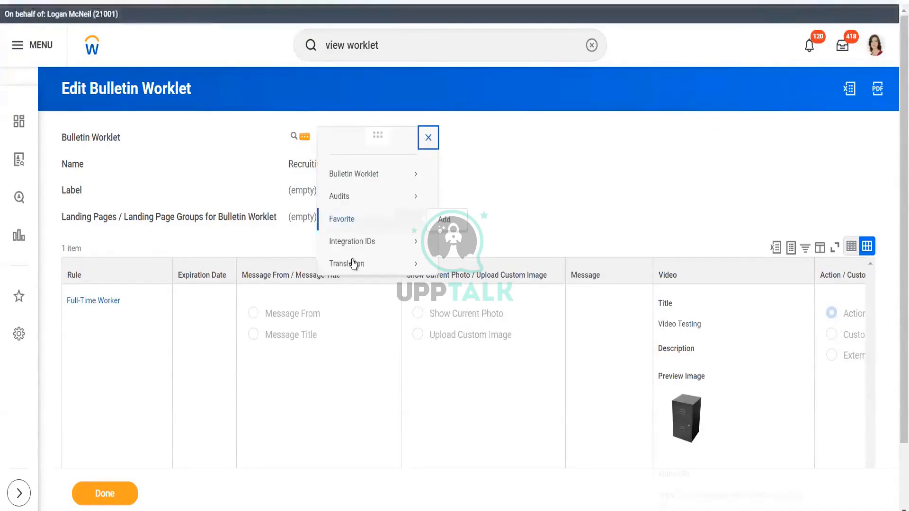
pyautogui.moveTo(354, 265)
# - Run View Security for Securable Item for the Bulletin Worklet securable item
pyautogui.click(424, 43)
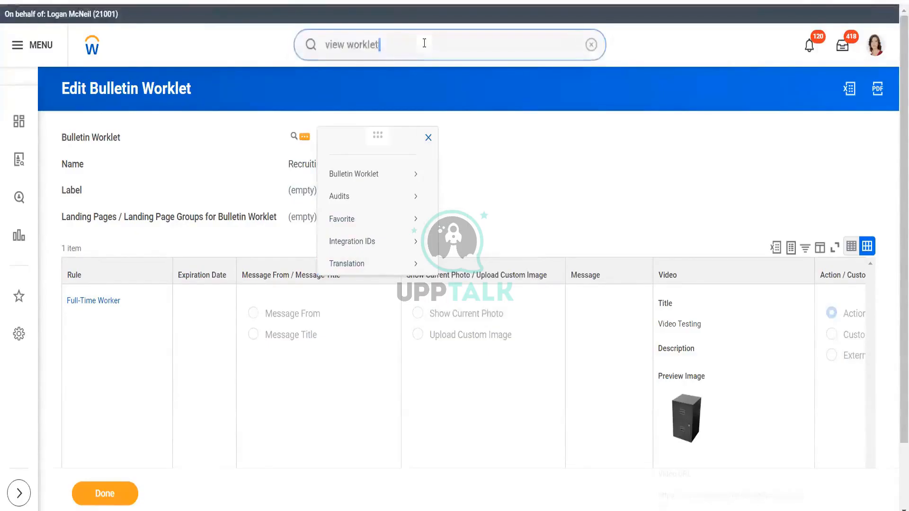
pyautogui.write('view sec f')
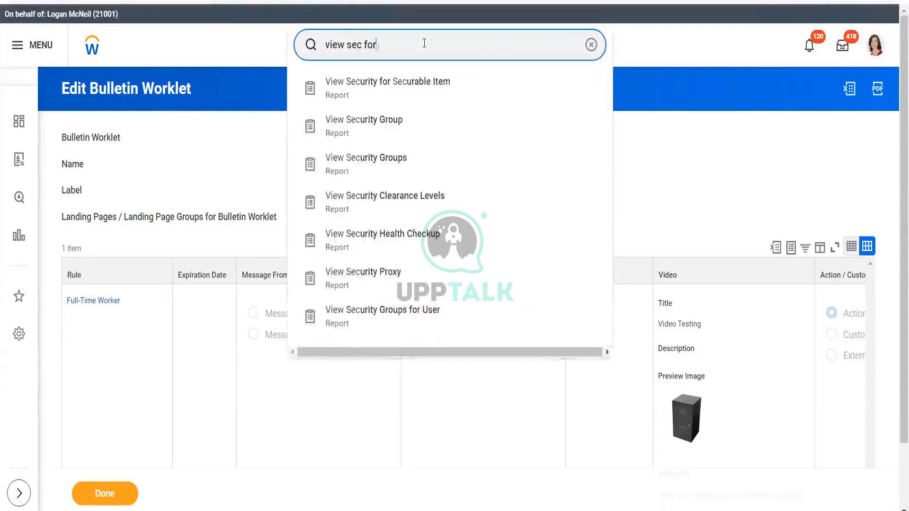
pyautogui.write('or sec')
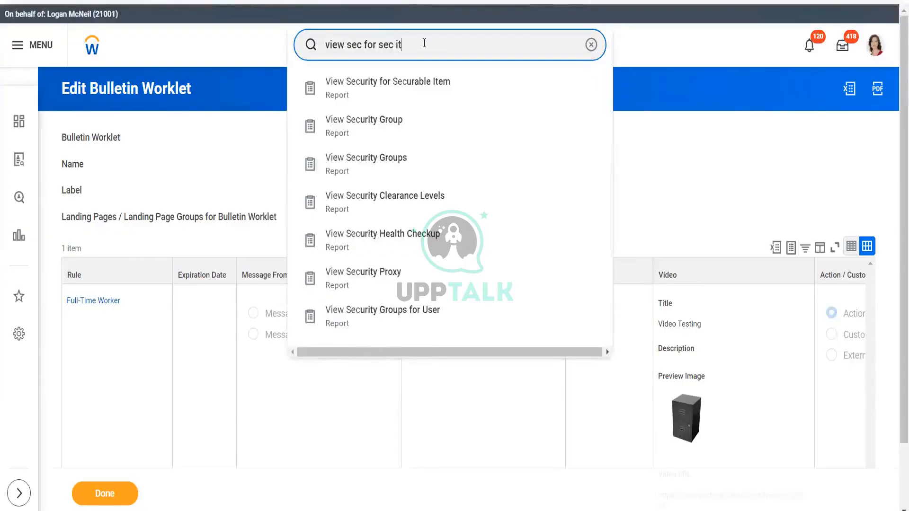
pyautogui.write(' it')
pyautogui.click(408, 84)
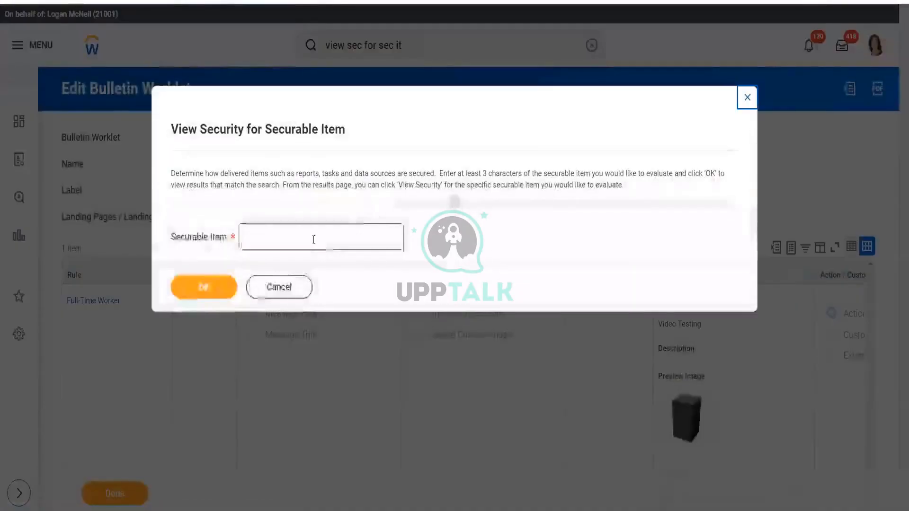
pyautogui.click(313, 240)
pyautogui.write('Bu')
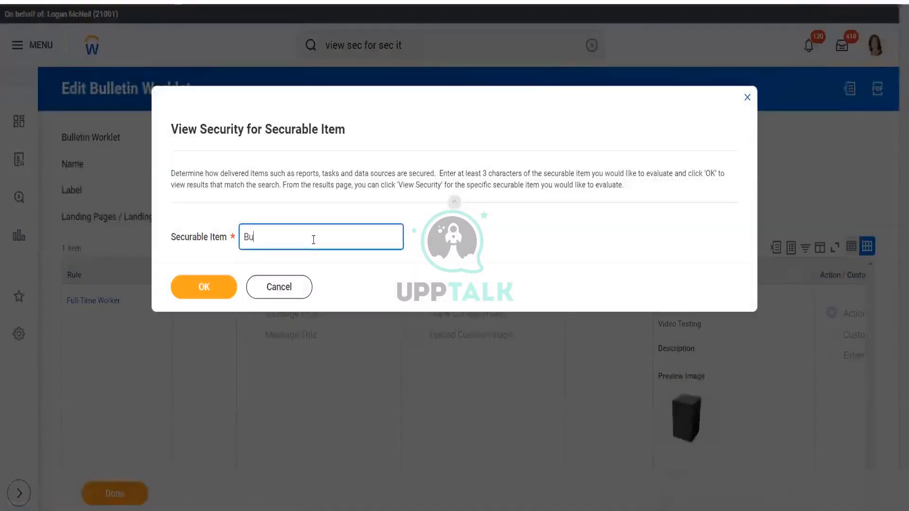
pyautogui.write('lletin Worklet')
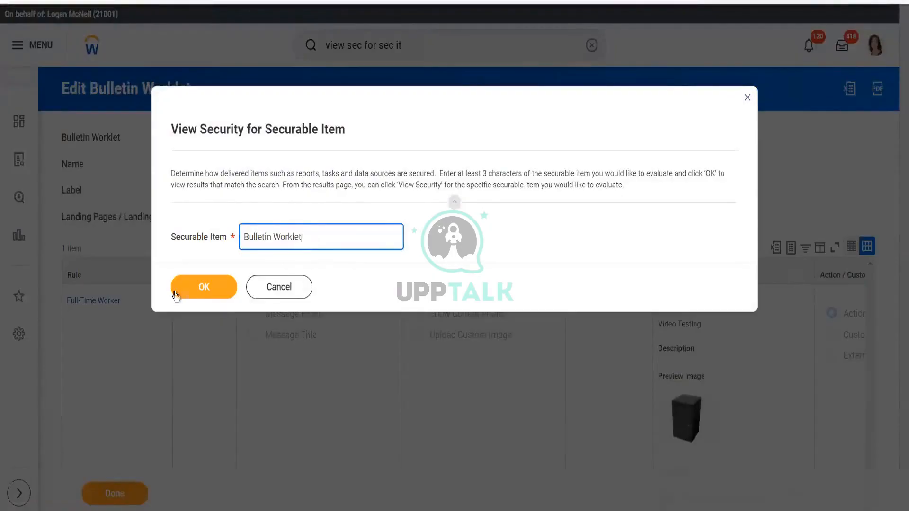
pyautogui.click(203, 286)
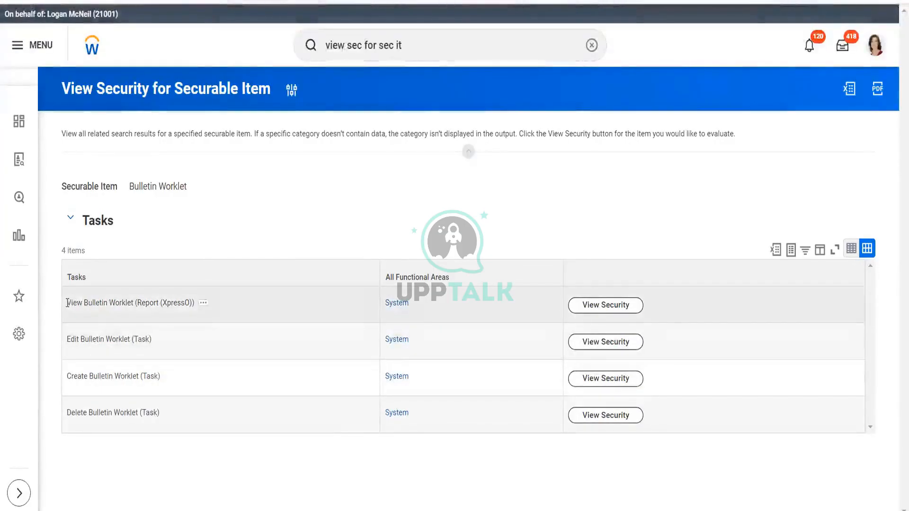
# - Open the security details for the Create Bulletin Worklet task
pyautogui.moveTo(67, 303); pyautogui.dragTo(189, 439)
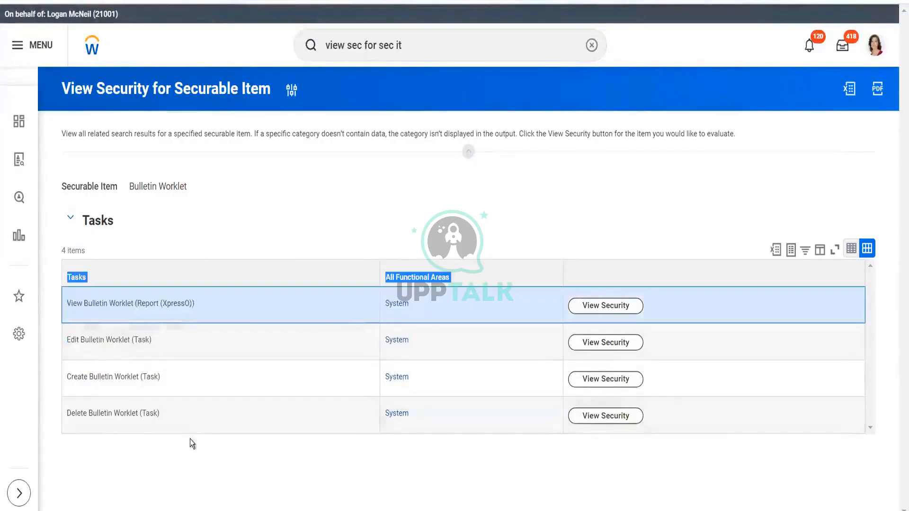
pyautogui.click(144, 444)
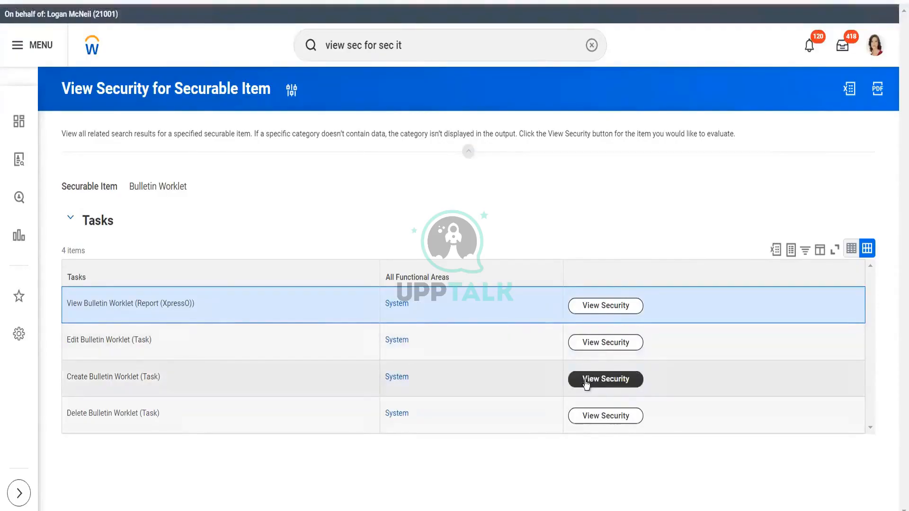
pyautogui.click(586, 383)
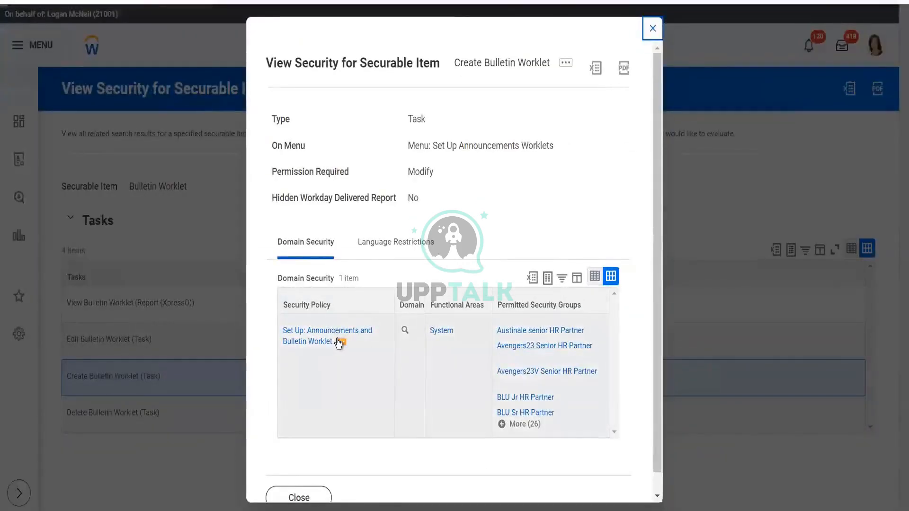
# - Expand the full list of permitted security groups for the Set Up: Announcements and Bulletin Worklet domain
pyautogui.click(526, 426)
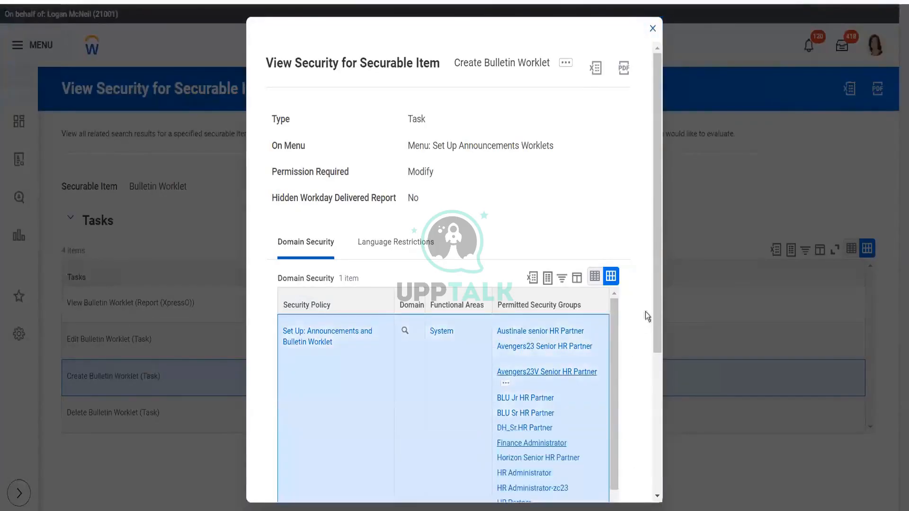
pyautogui.scroll(-3, 617, 421)
pyautogui.moveTo(616, 416); pyautogui.dragTo(625, 286)
pyautogui.moveTo(316, 343)
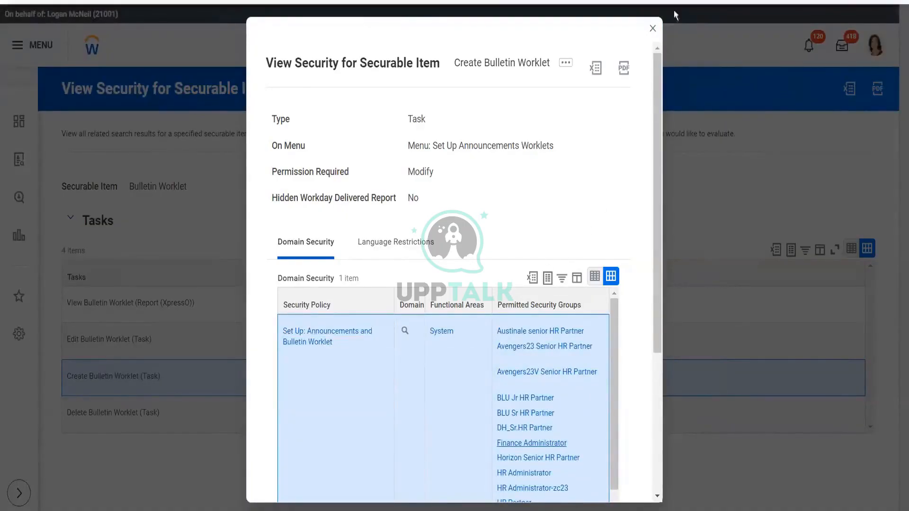
# - Open the System functional area in a new browser tab and close that tab
pyautogui.rightClick(438, 332)
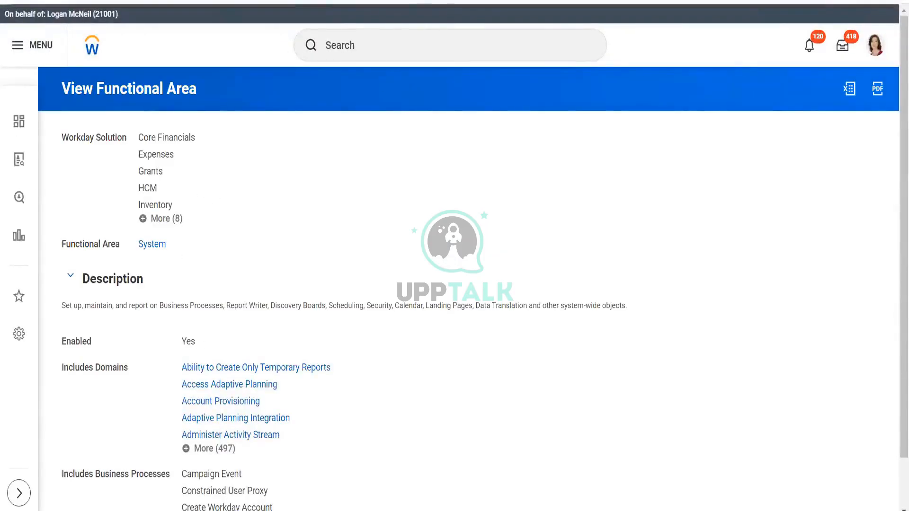
pyautogui.rightClick(311, 2)
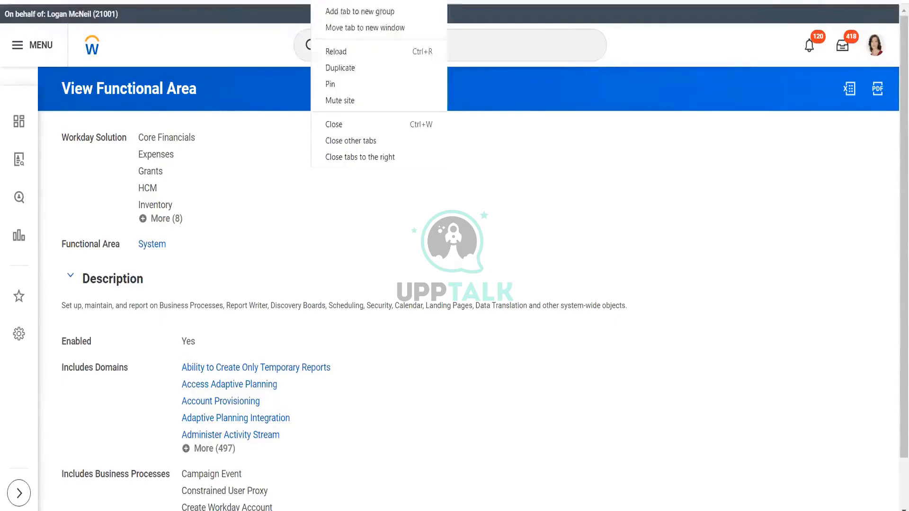
pyautogui.click(335, 125)
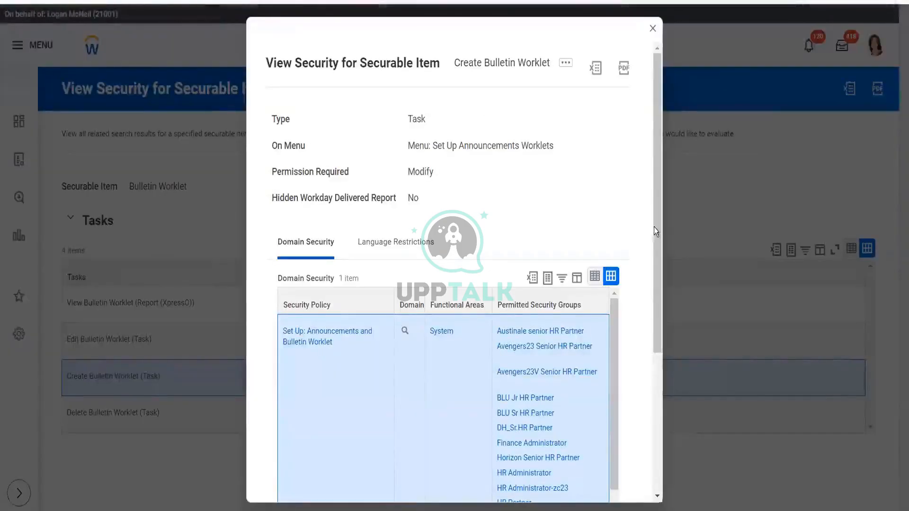
# - Scroll through the domain's permitted security groups before returning to the dashboard editor
pyautogui.scroll(-3, 669, 322)
pyautogui.scroll(-2, 666, 371)
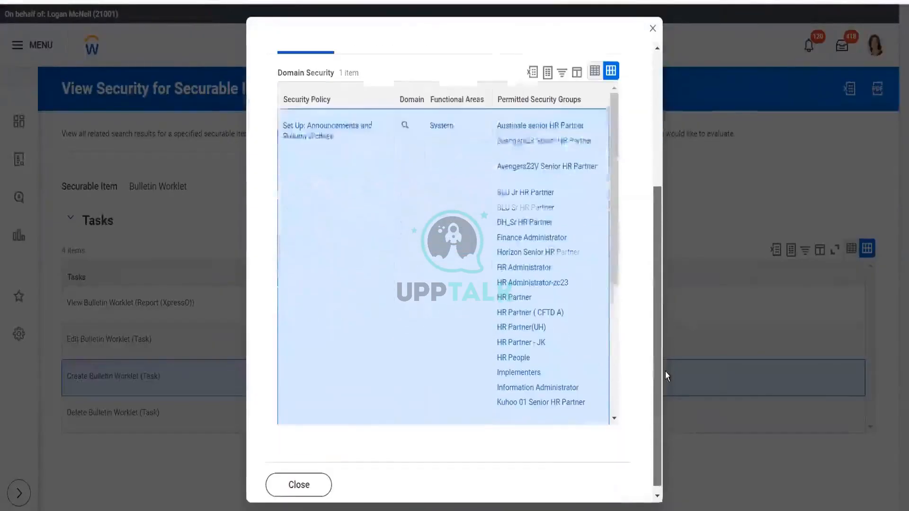
pyautogui.scroll(1, 668, 318)
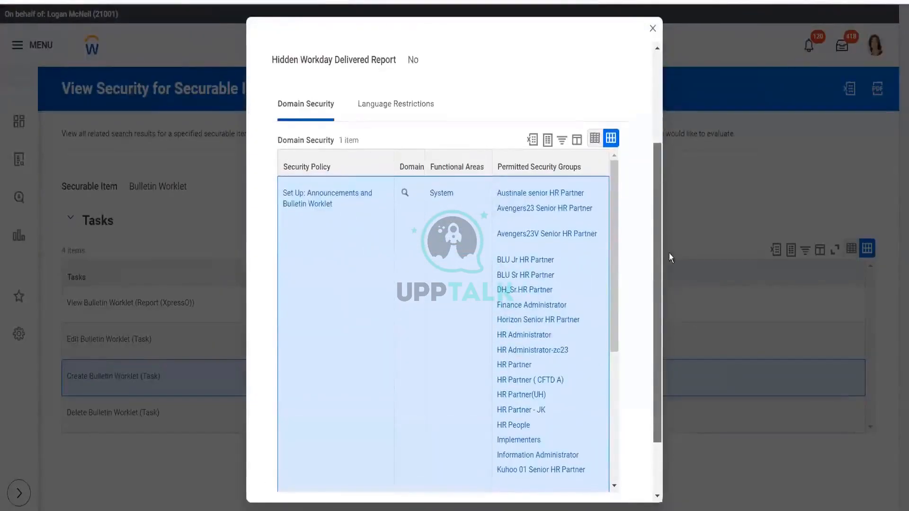
pyautogui.scroll(3, 669, 253)
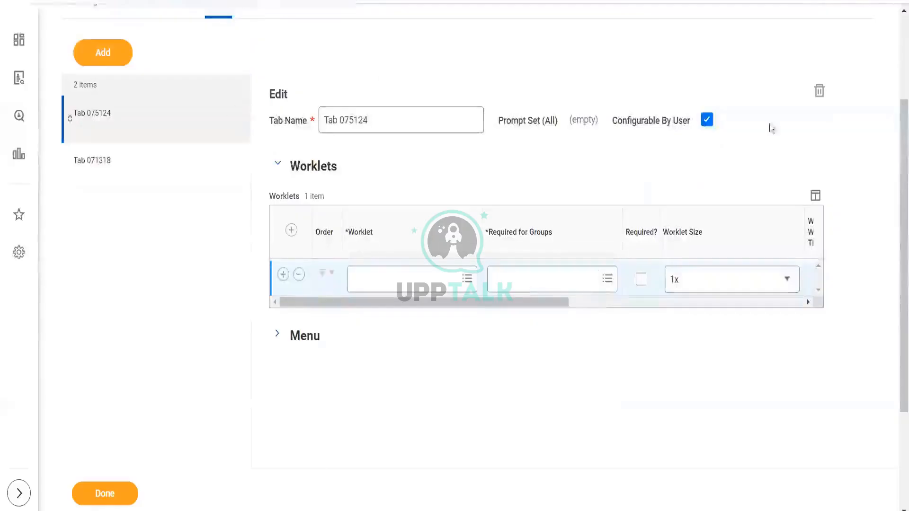
pyautogui.scroll(3, 895, 228)
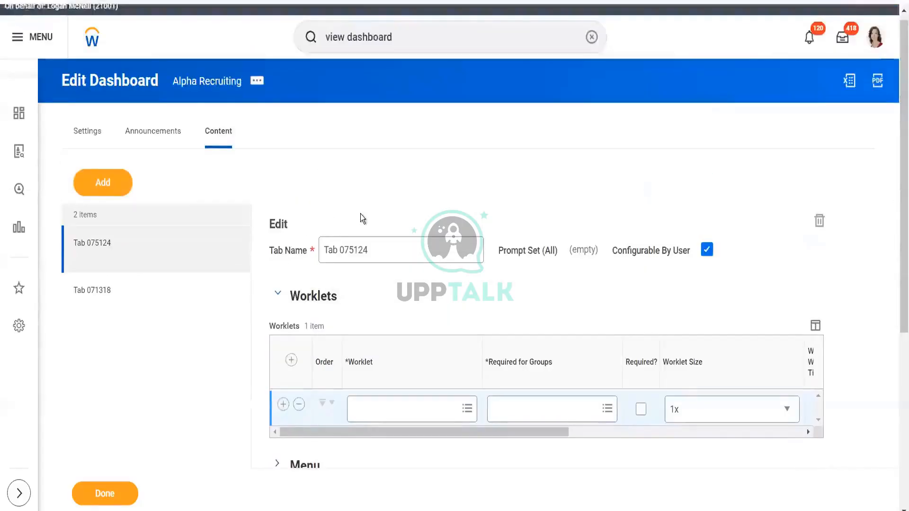
# - Remove the empty worklet row from Tab 075124
pyautogui.click(95, 141)
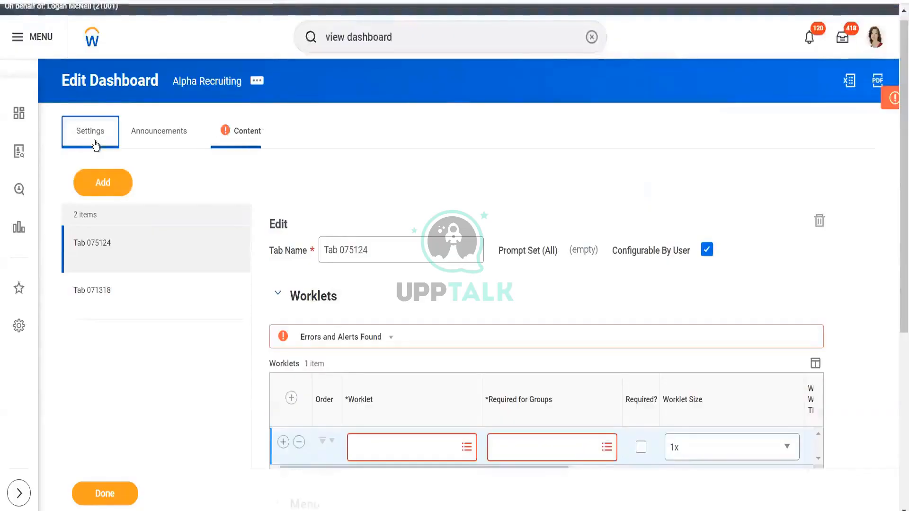
pyautogui.click(299, 443)
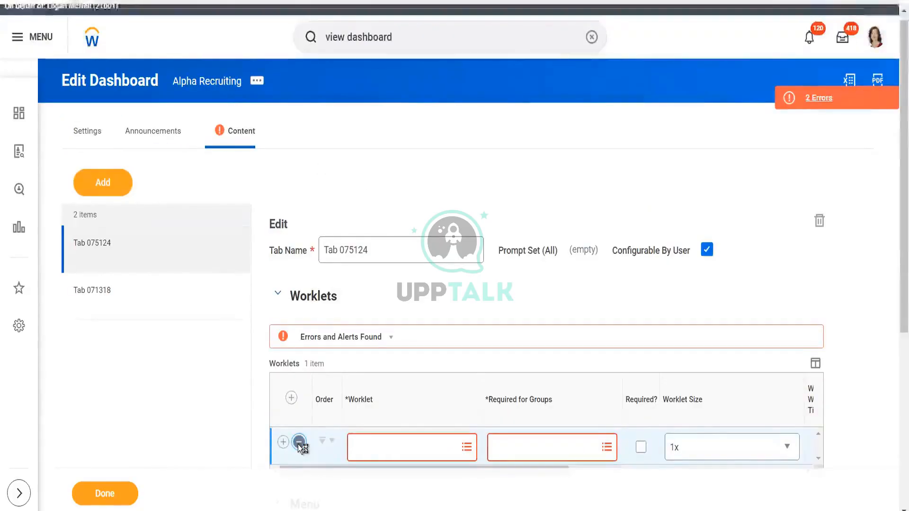
# - Open the Content tab's error details and close them
pyautogui.click(85, 124)
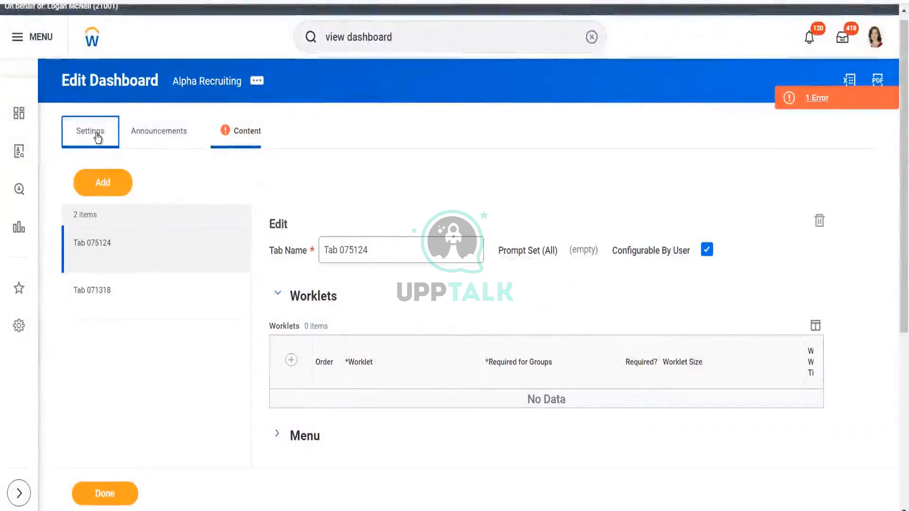
pyautogui.click(240, 133)
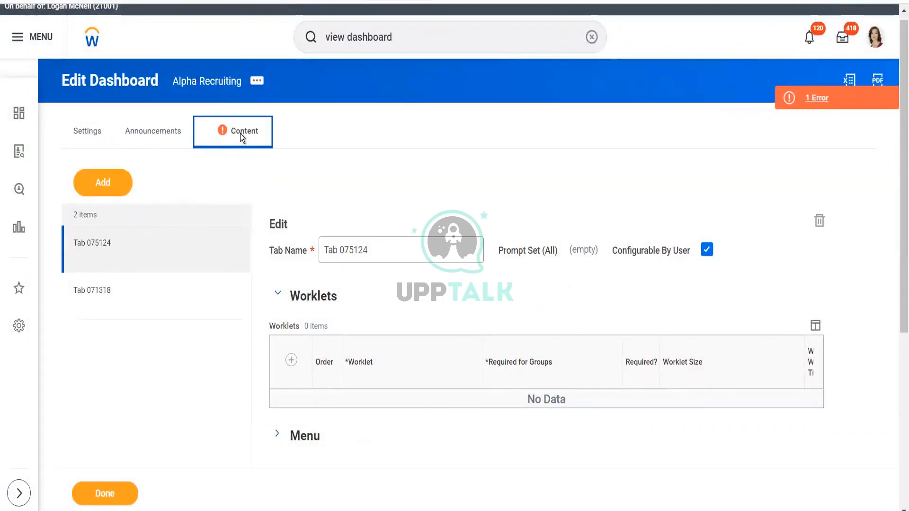
pyautogui.click(822, 97)
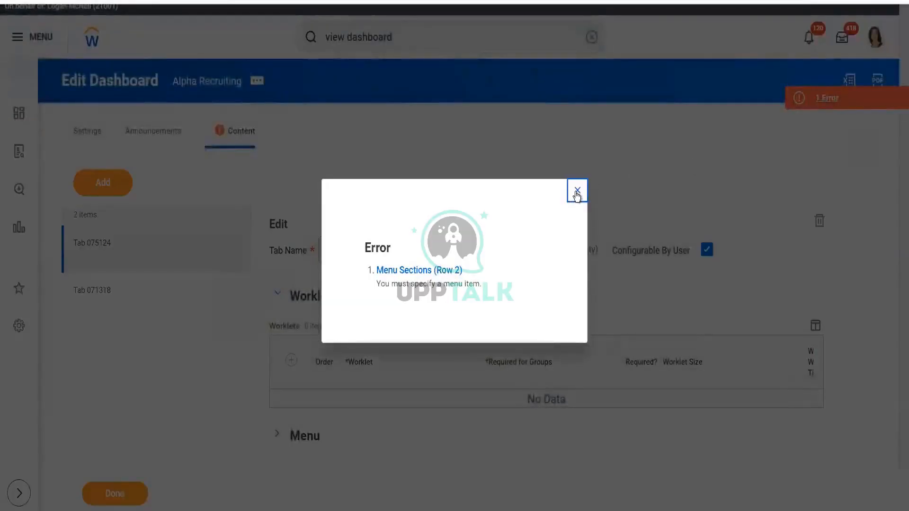
pyautogui.click(576, 192)
# - Expand the tab's Menu section and remove the incomplete menu section row
pyautogui.moveTo(902, 181); pyautogui.dragTo(902, 304)
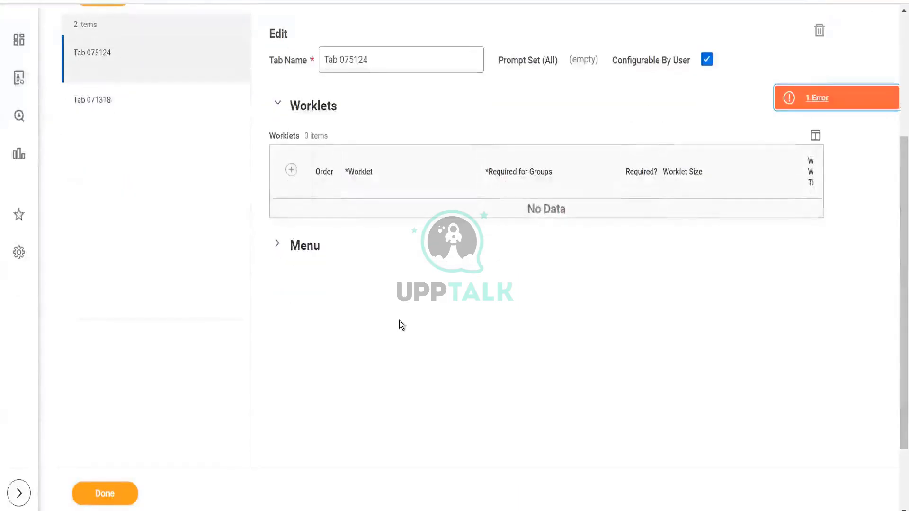
pyautogui.click(278, 246)
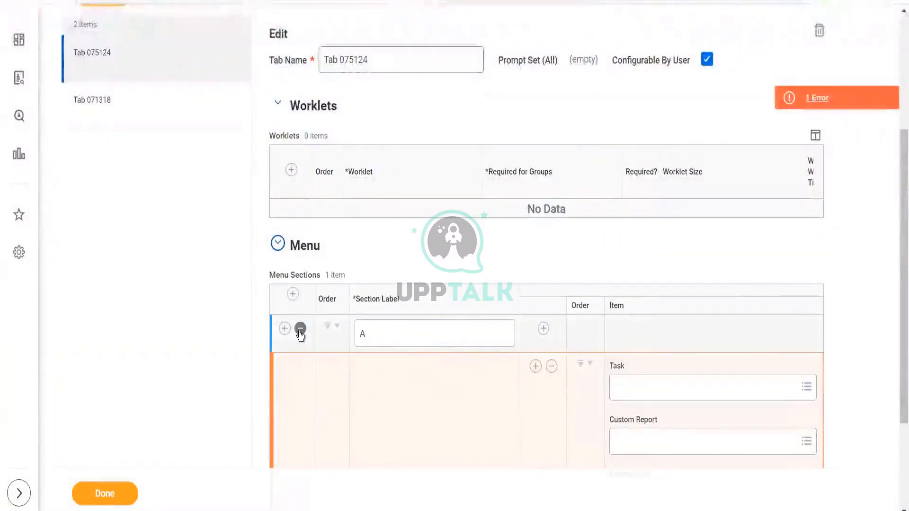
pyautogui.click(300, 329)
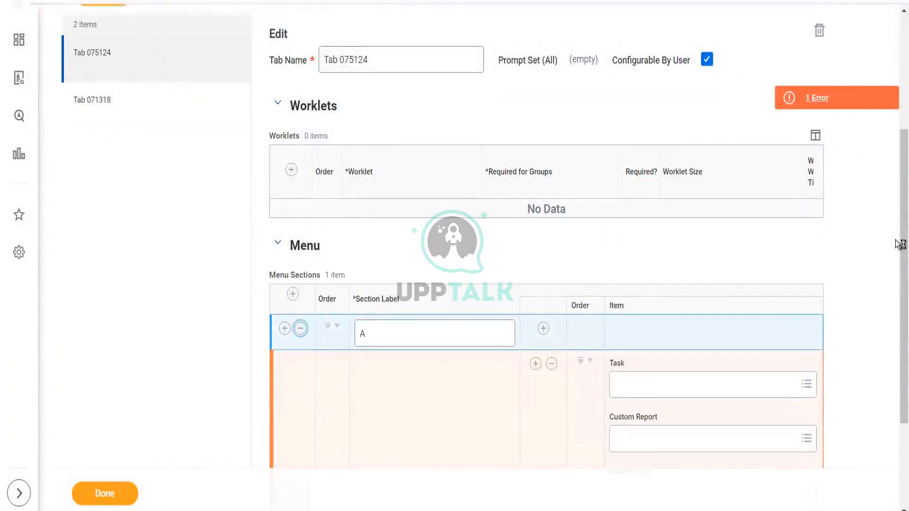
pyautogui.moveTo(899, 241); pyautogui.dragTo(899, 107)
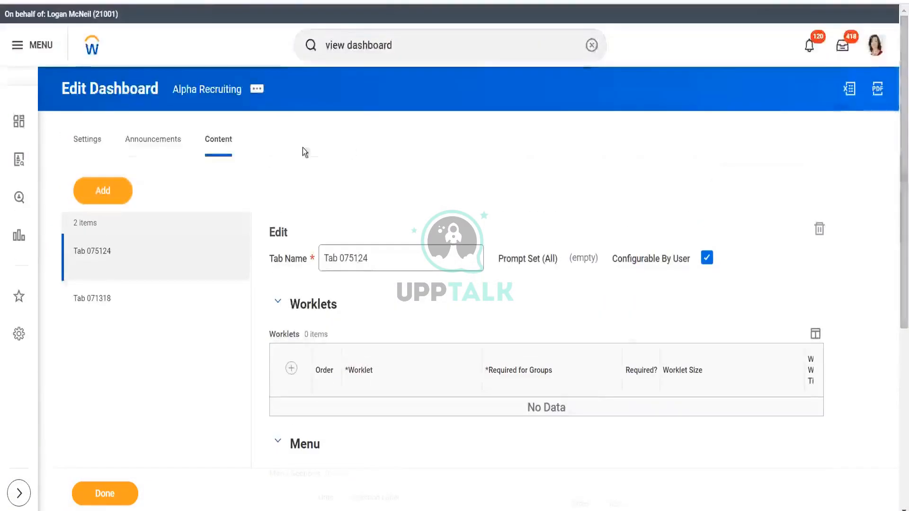
# - Edit the dashboard settings and add the Set Up: Announcements and Bulletin Worklet domain
pyautogui.click(90, 140)
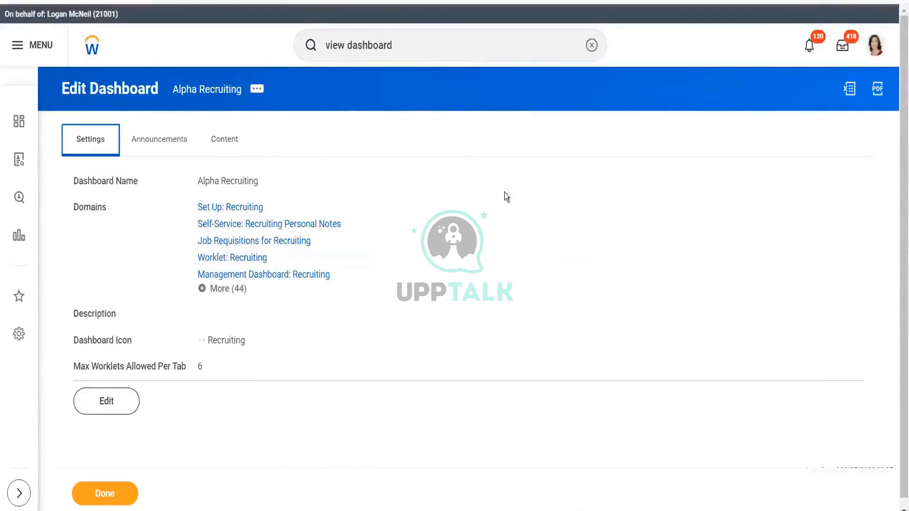
pyautogui.click(107, 401)
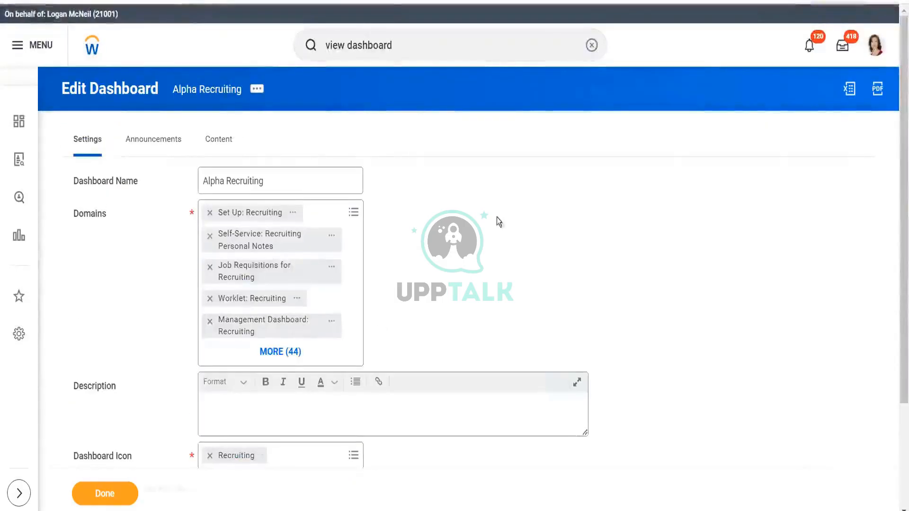
pyautogui.click(353, 208)
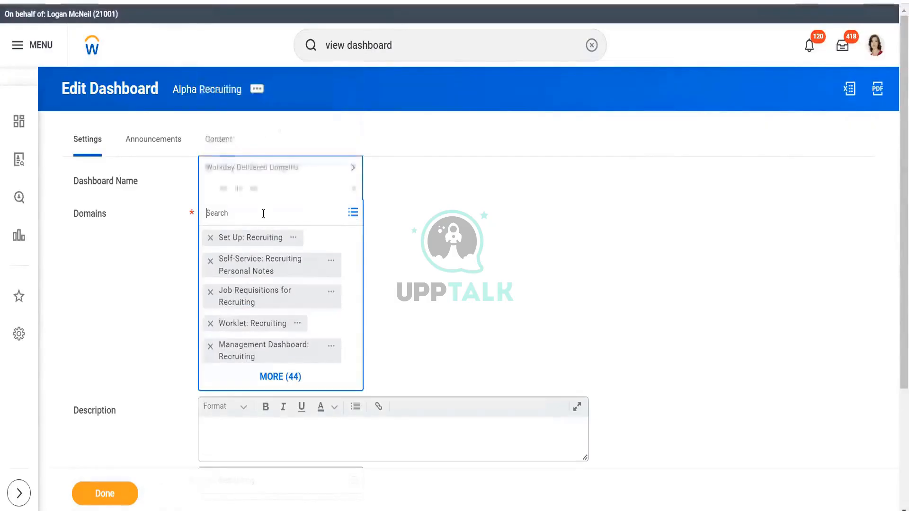
pyautogui.write('bulle')
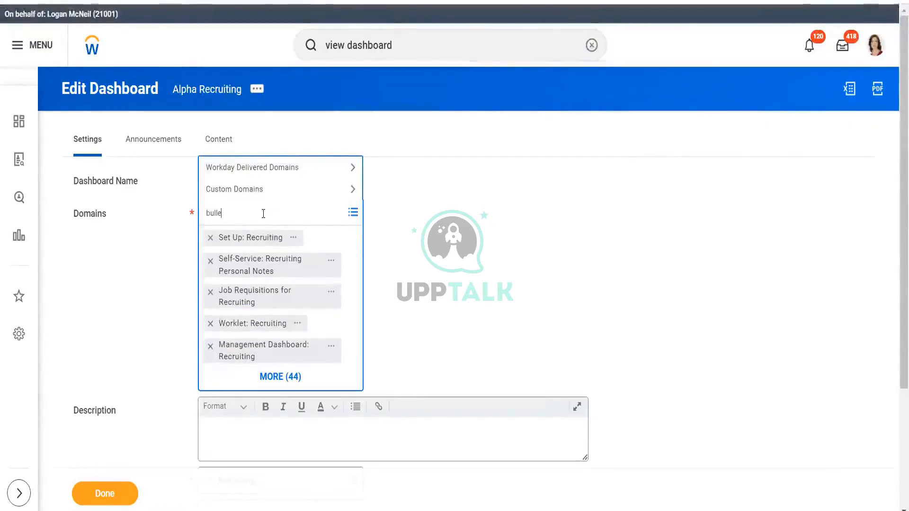
pyautogui.write('ting')
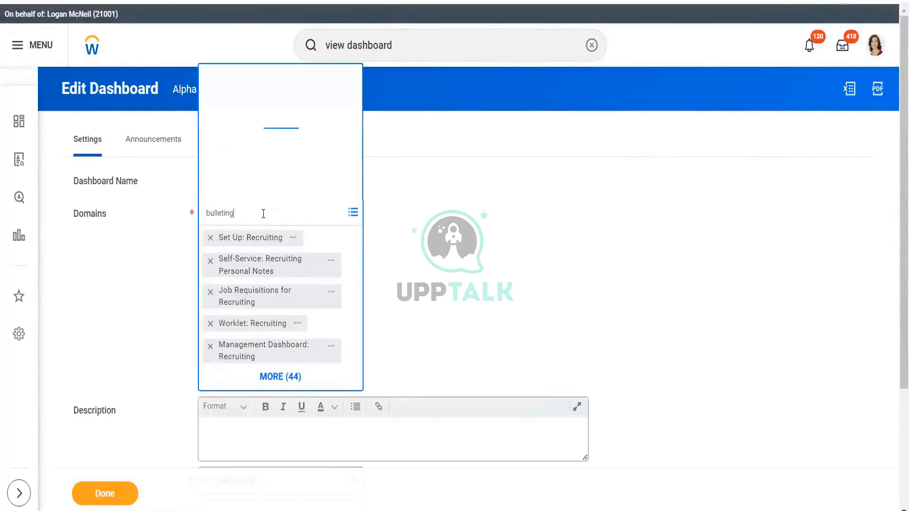
pyautogui.click(257, 216)
pyautogui.press('BackSpace')
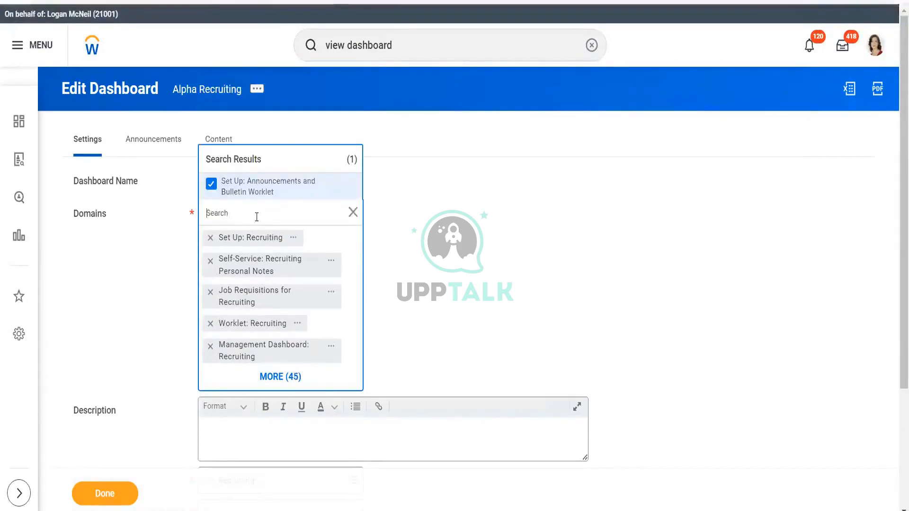
pyautogui.click(436, 222)
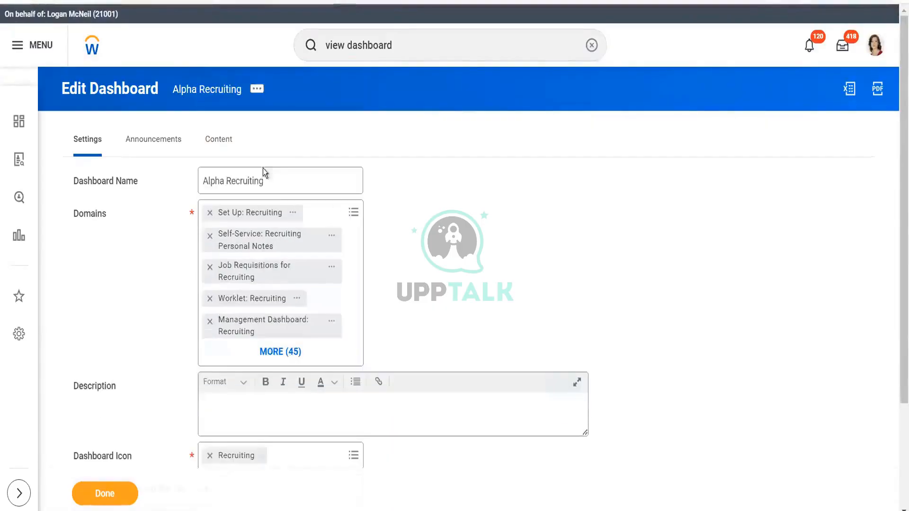
# - Add a worklet row to Tab 075124 and search the worklets for recr
pyautogui.click(221, 141)
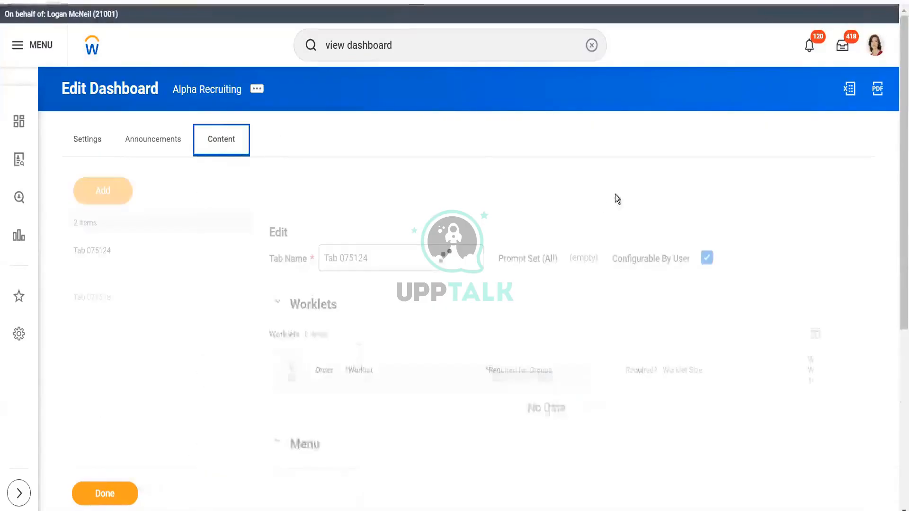
pyautogui.scroll(-1, 897, 199)
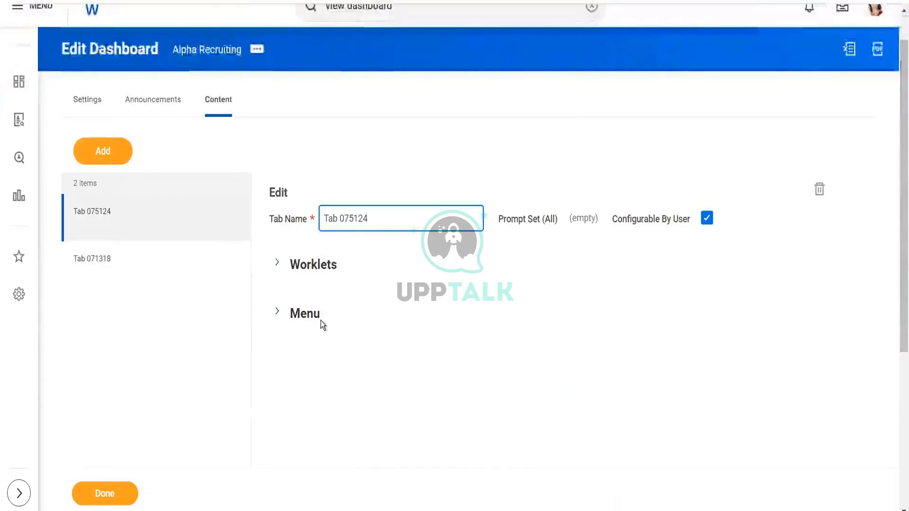
pyautogui.click(277, 265)
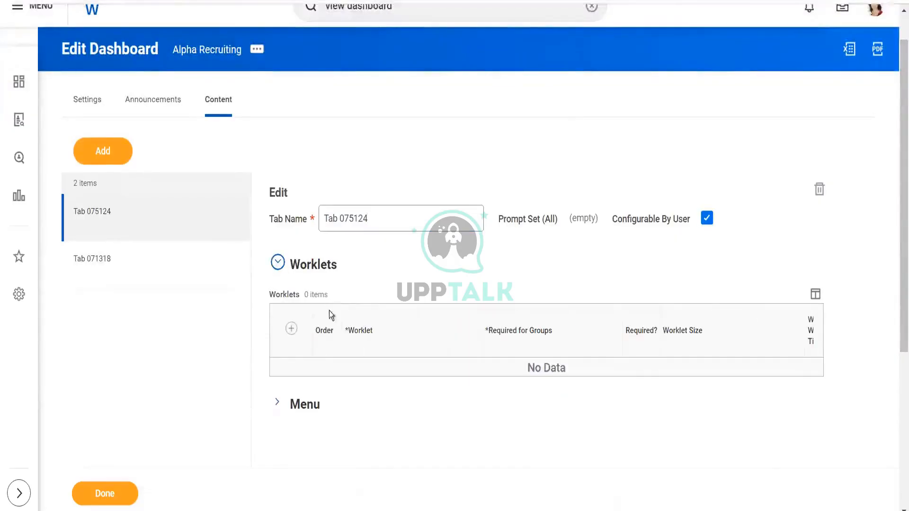
pyautogui.click(292, 330)
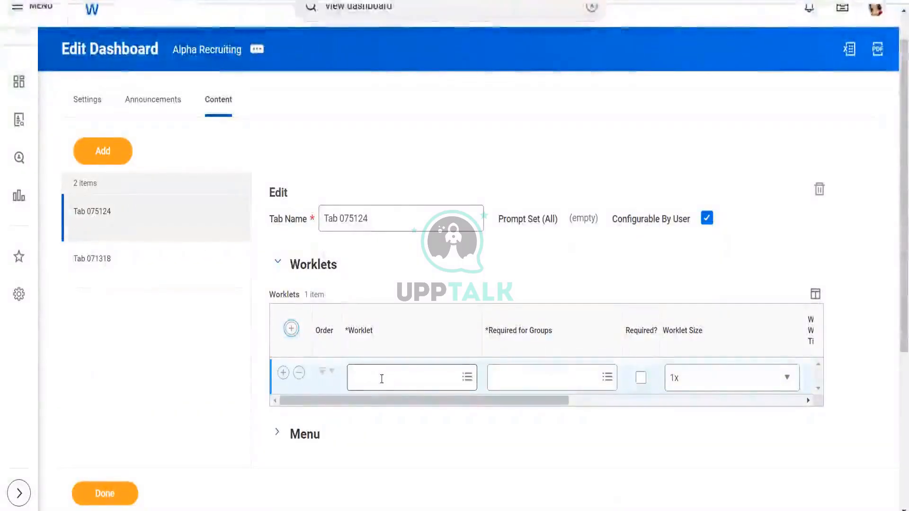
pyautogui.click(382, 378)
pyautogui.write('recru')
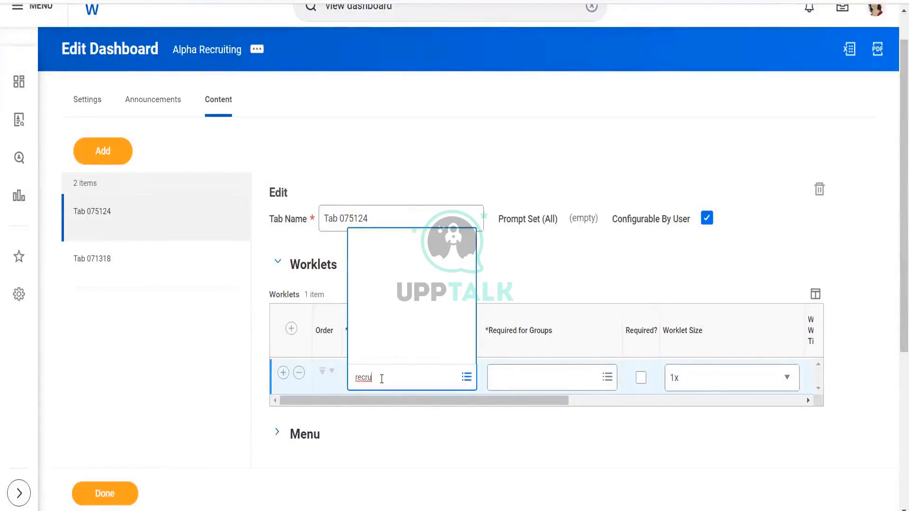
pyautogui.press('Return')
pyautogui.click(381, 319)
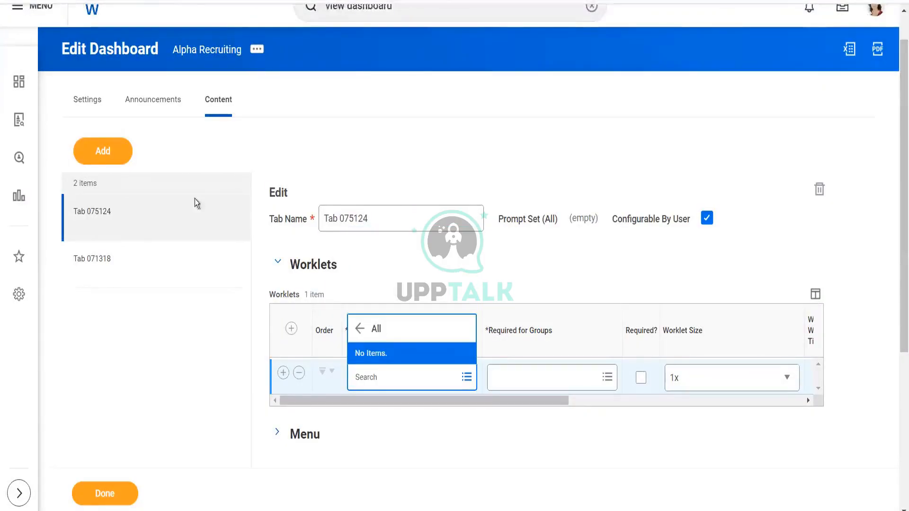
pyautogui.click(89, 99)
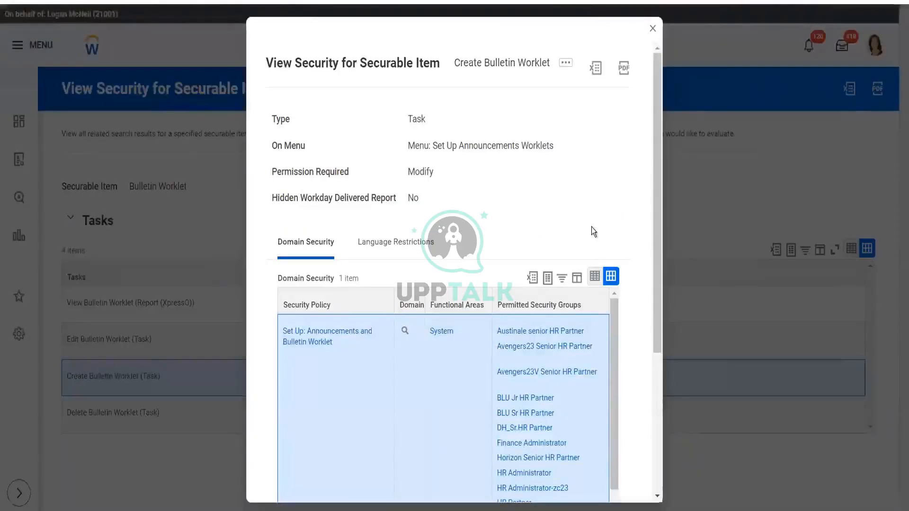
# - Close the Create Bulletin Worklet security details and review the domain security of the View Bulletin Worklet report
pyautogui.click(653, 29)
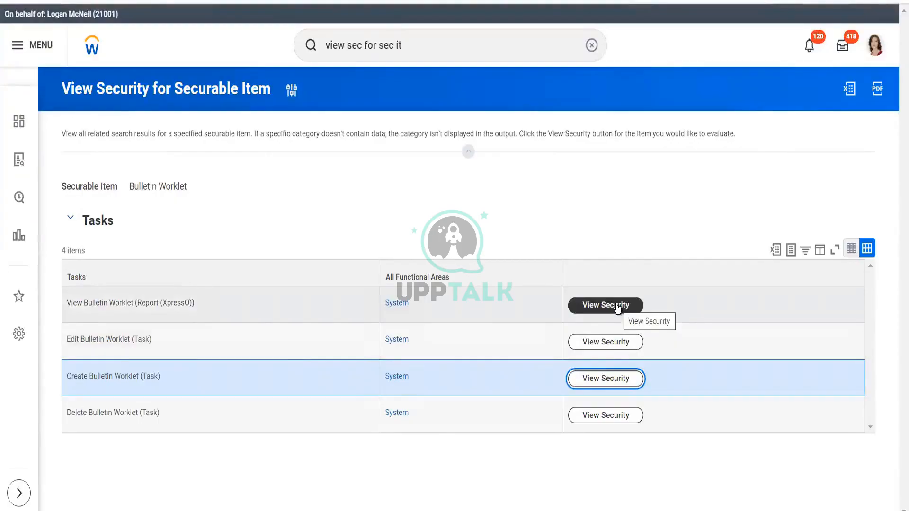
pyautogui.click(617, 307)
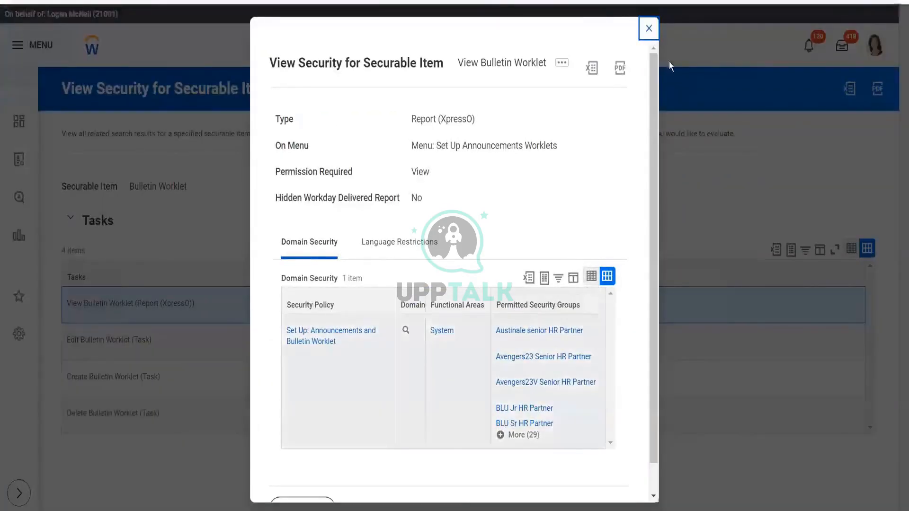
pyautogui.click(649, 29)
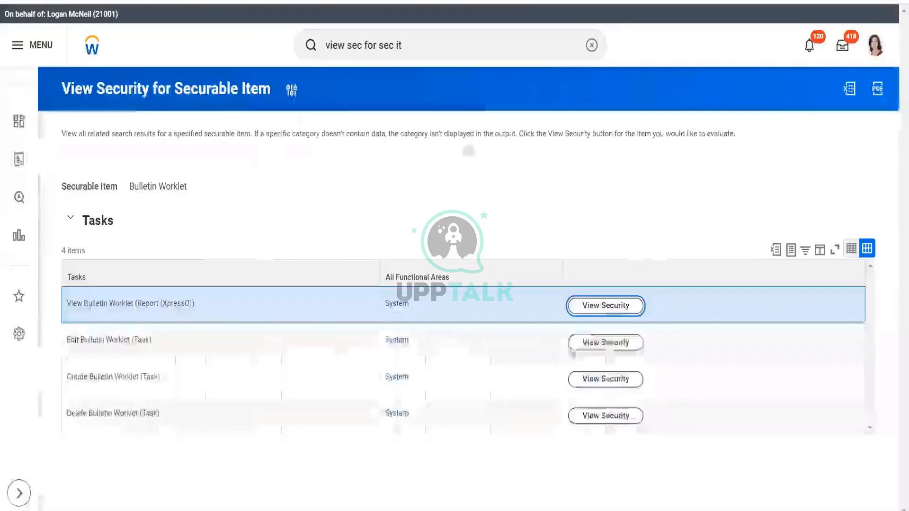
# - Review the full list of permitted security groups for the Edit Bulletin Worklet task
pyautogui.click(604, 342)
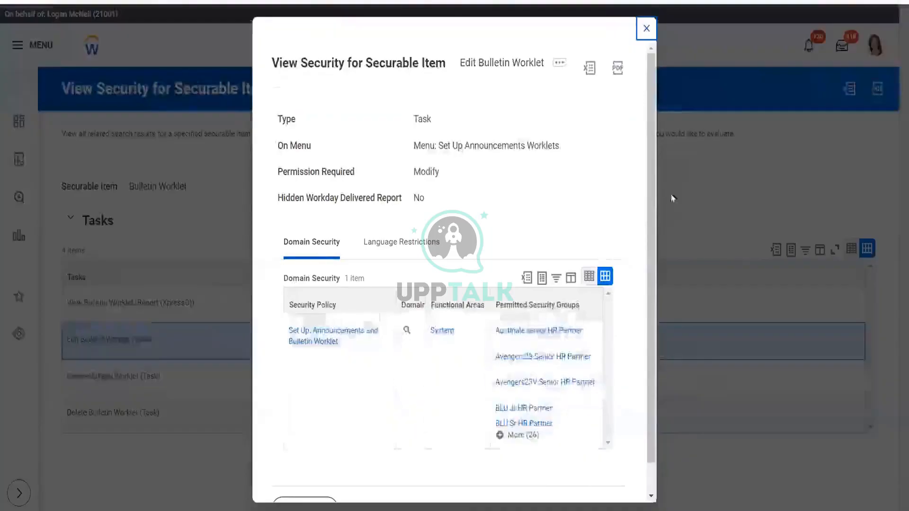
pyautogui.click(523, 435)
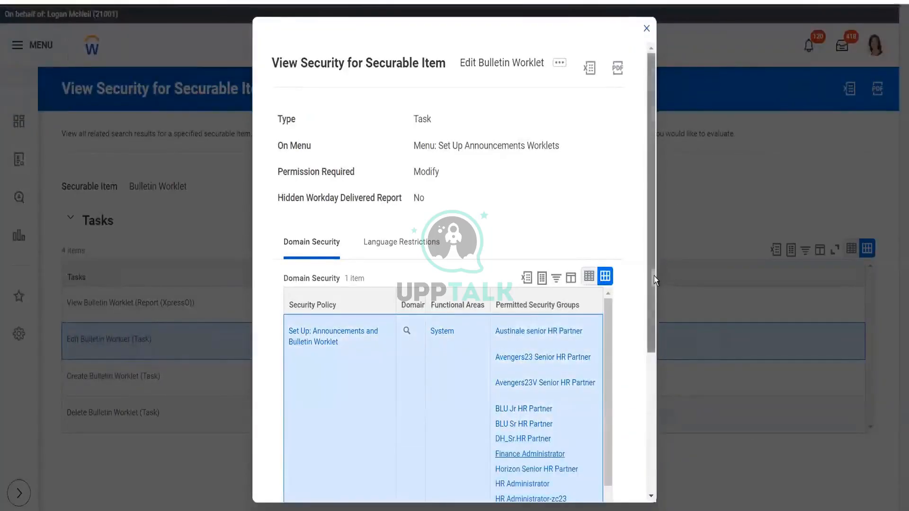
pyautogui.moveTo(655, 277); pyautogui.dragTo(649, 380)
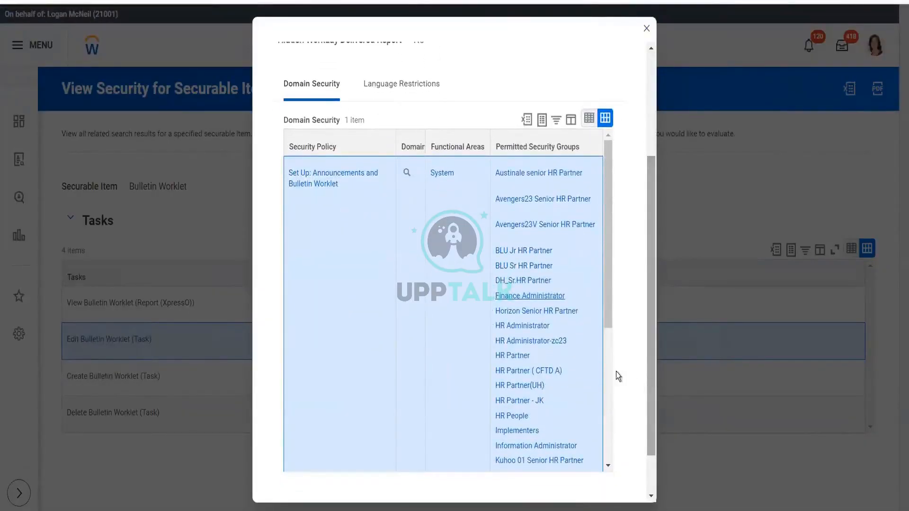
pyautogui.scroll(-3, 606, 281)
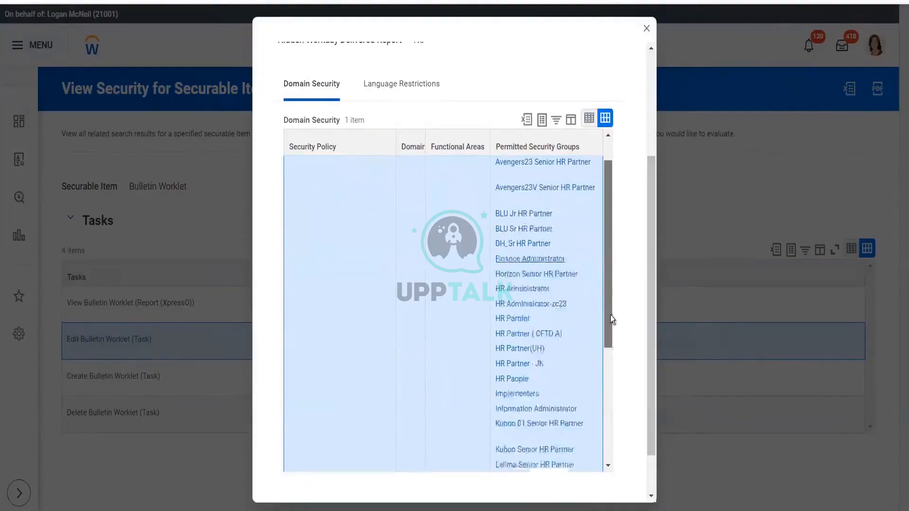
pyautogui.moveTo(610, 314); pyautogui.dragTo(612, 228)
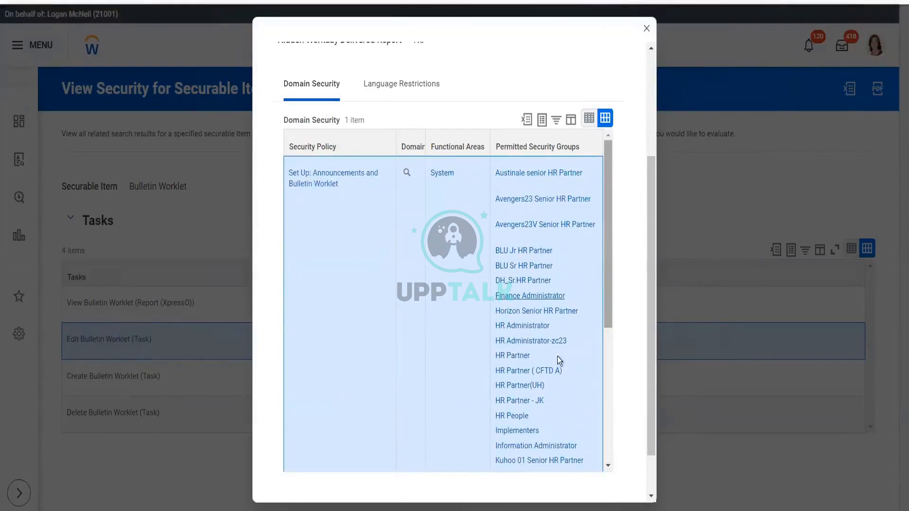
pyautogui.moveTo(510, 431)
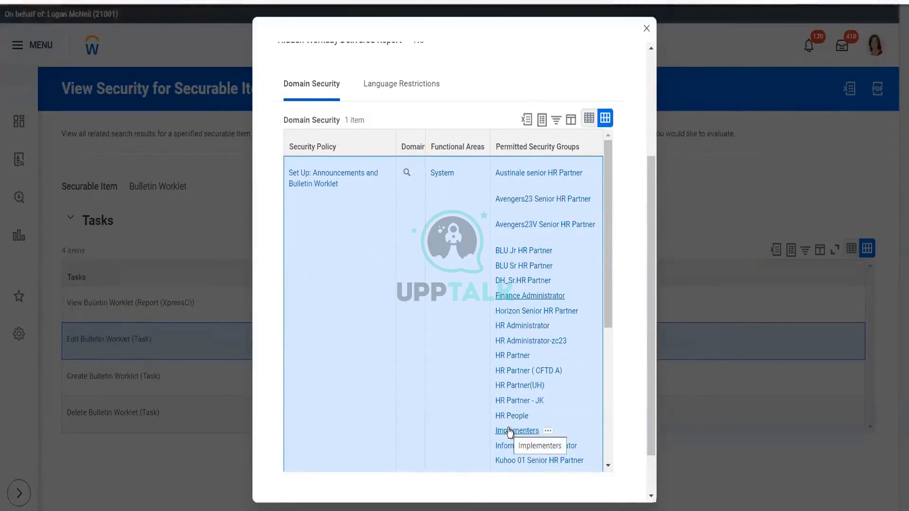
pyautogui.click(646, 30)
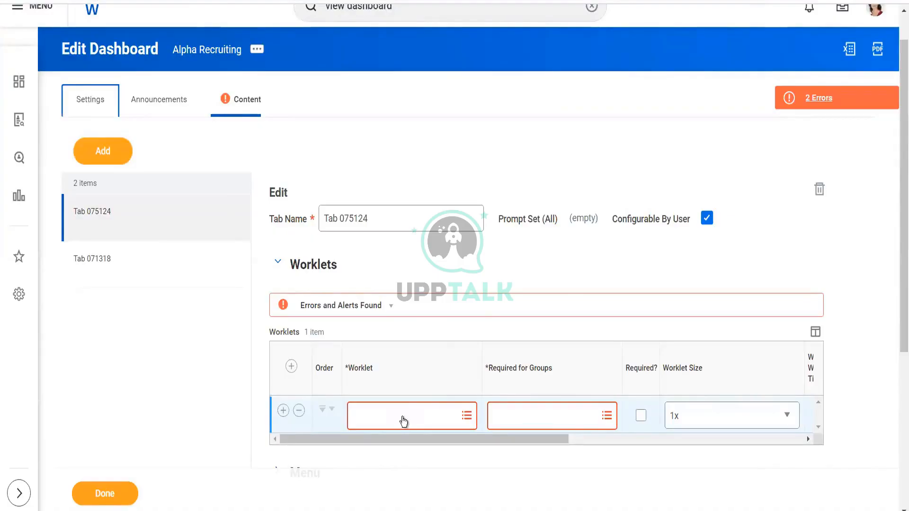
# - Open the View Bulletin Worklet report for the Recruiting Source bulletin worklet
pyautogui.click(403, 421)
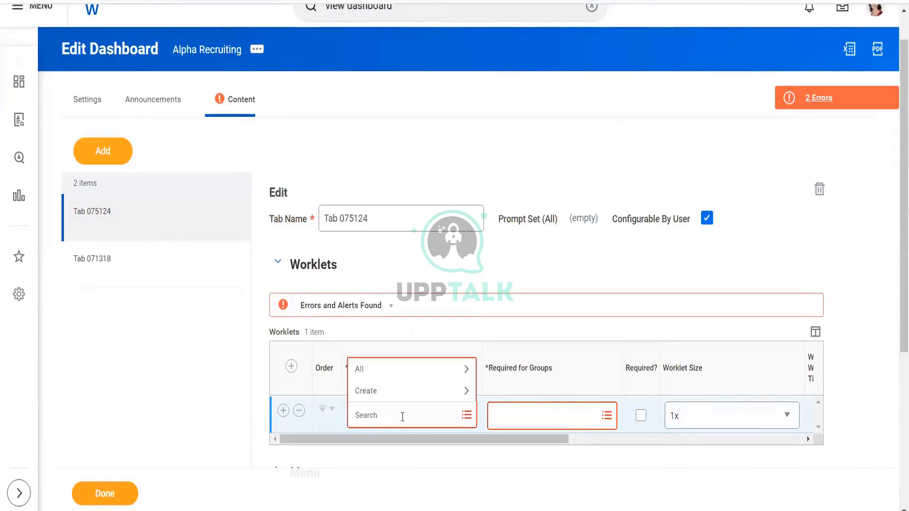
pyautogui.click(382, 373)
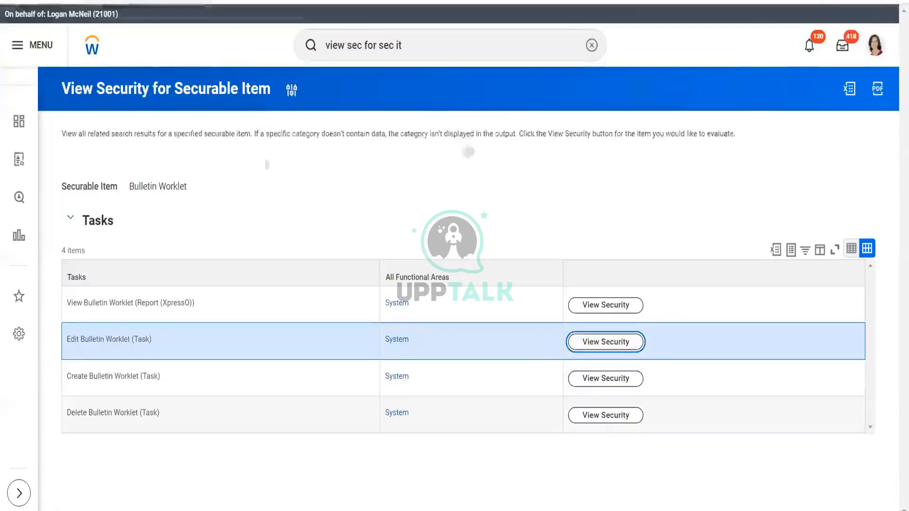
pyautogui.click(447, 44)
pyautogui.hotkey('ctrl', 'a')
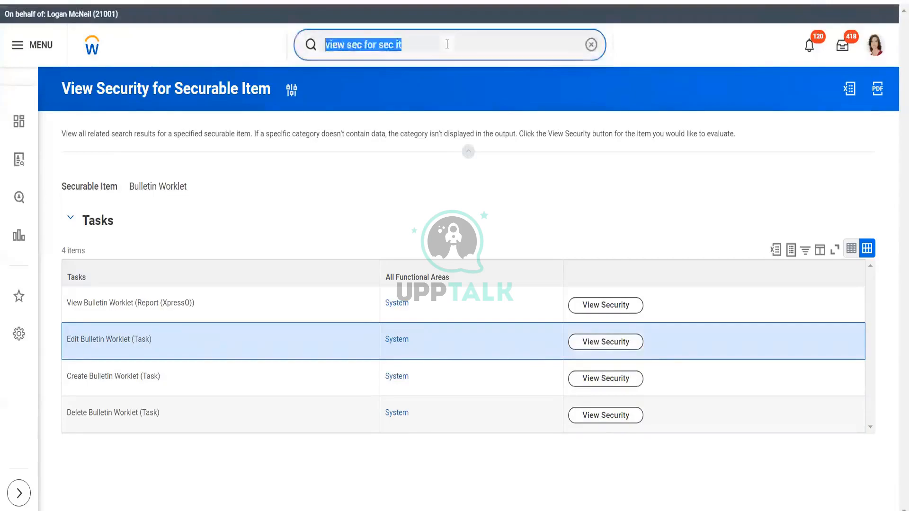
pyautogui.write('view bul ')
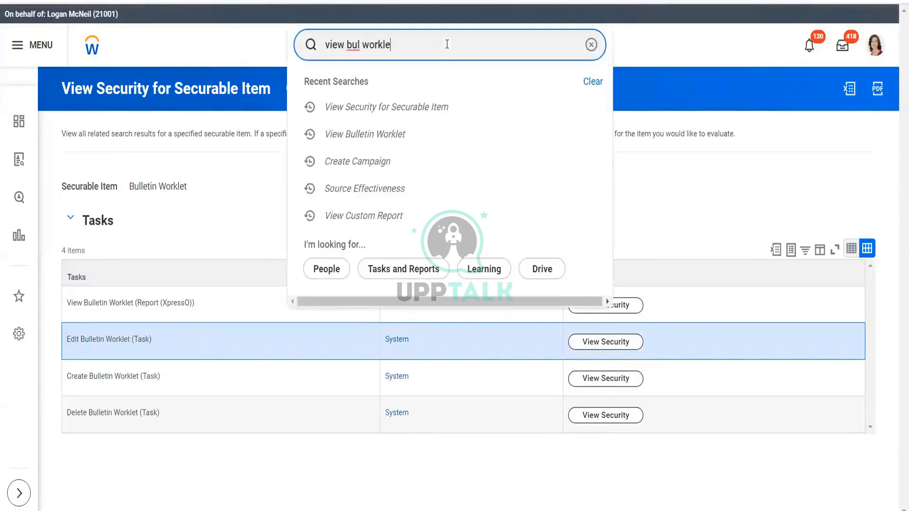
pyautogui.write('workle')
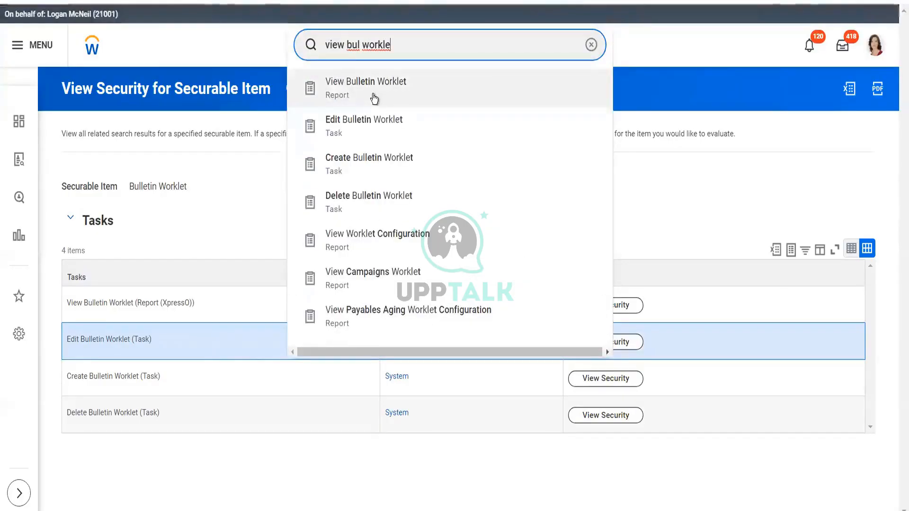
pyautogui.click(373, 95)
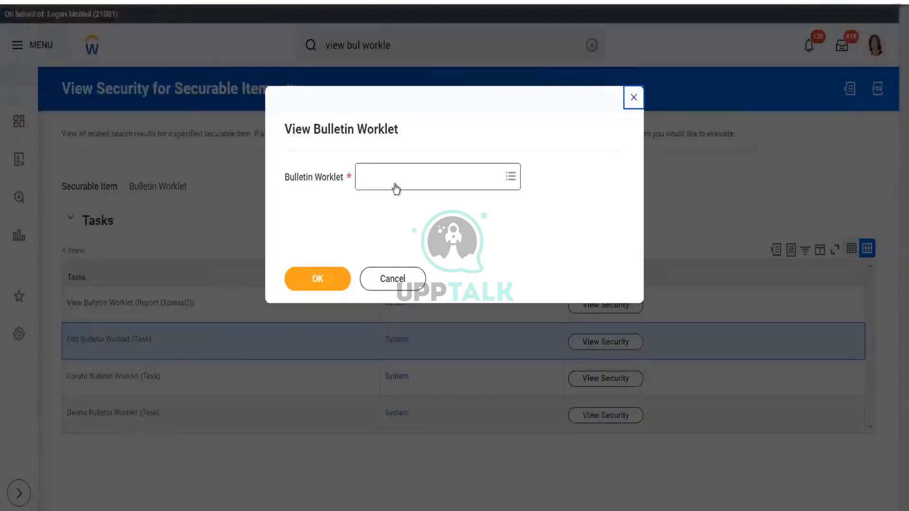
pyautogui.click(396, 188)
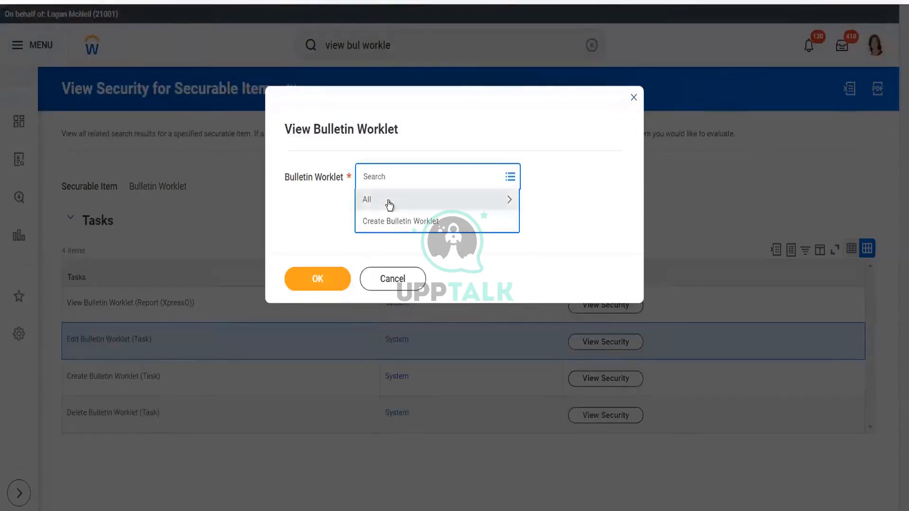
pyautogui.click(388, 202)
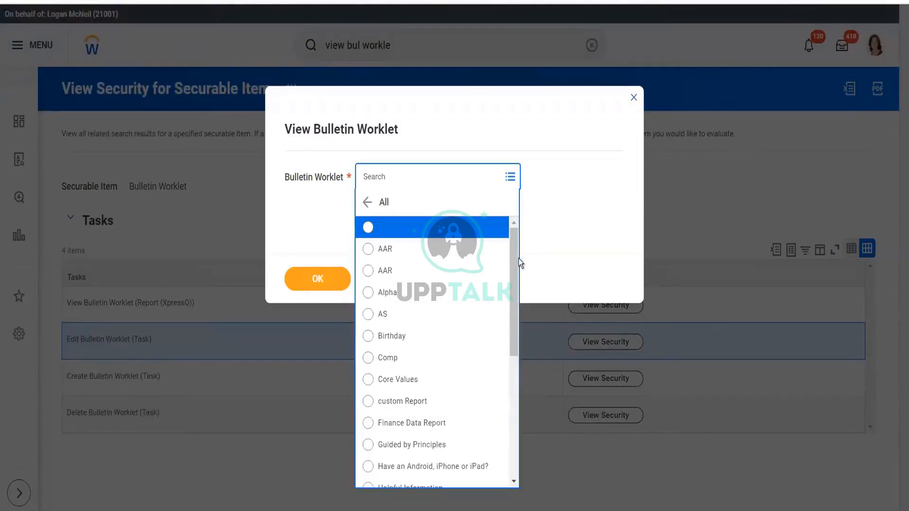
pyautogui.moveTo(515, 262); pyautogui.dragTo(522, 449)
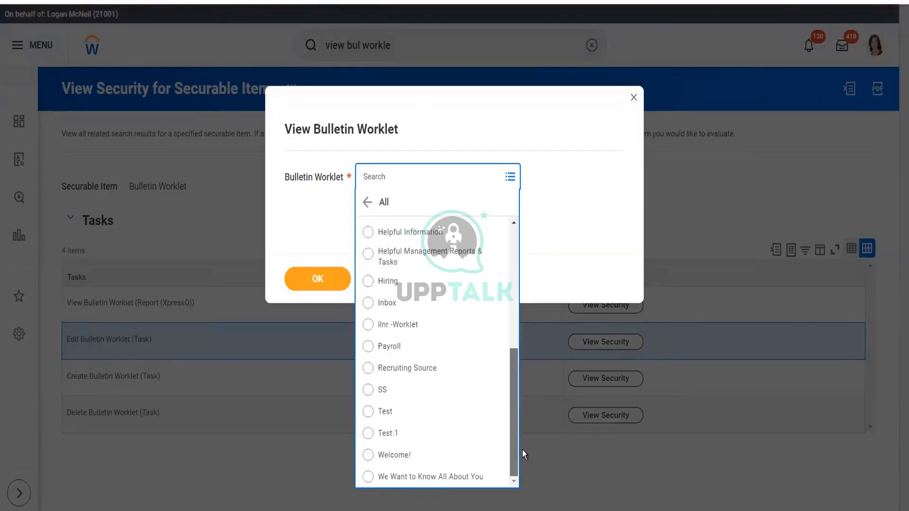
pyautogui.click(411, 369)
pyautogui.click(324, 283)
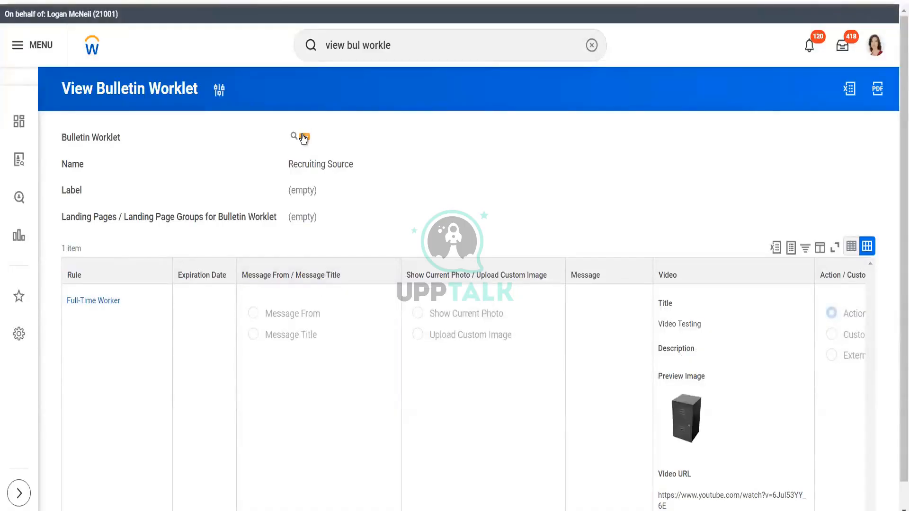
# - Open the Recruiting Source bulletin worklet for editing
pyautogui.click(303, 138)
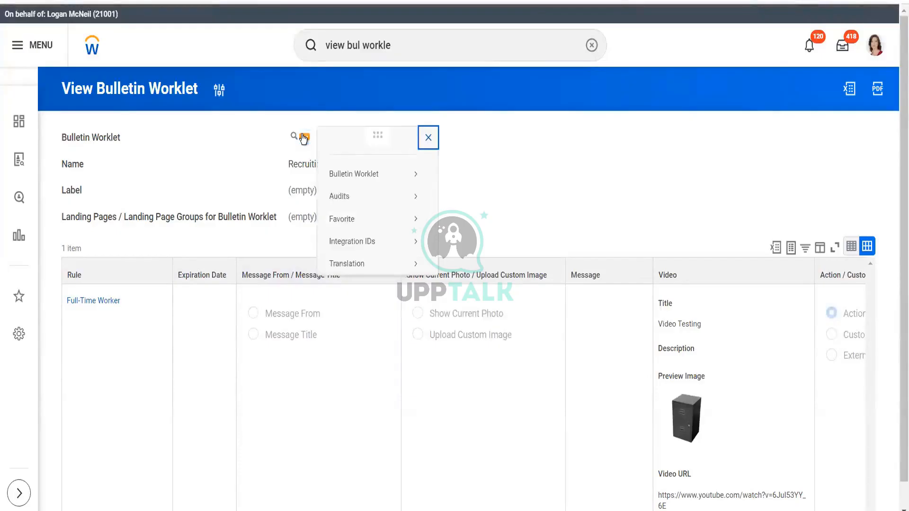
pyautogui.moveTo(350, 177)
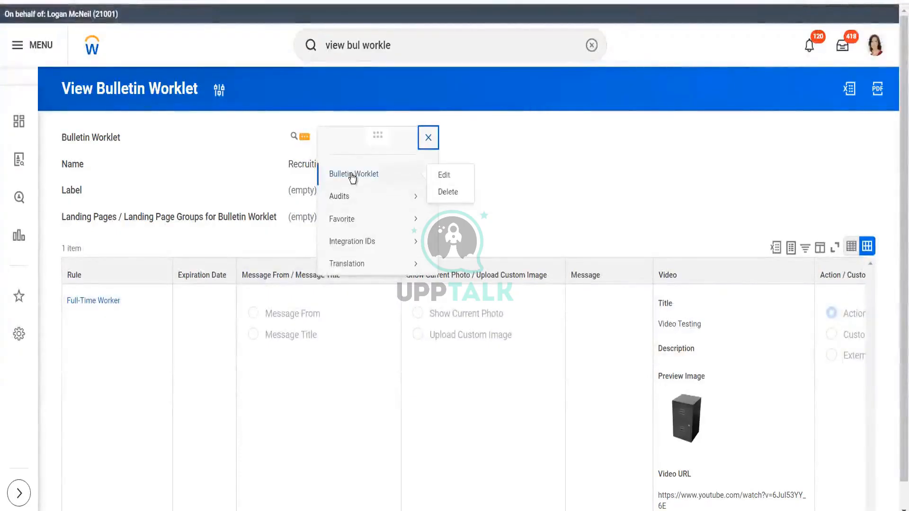
pyautogui.moveTo(321, 194)
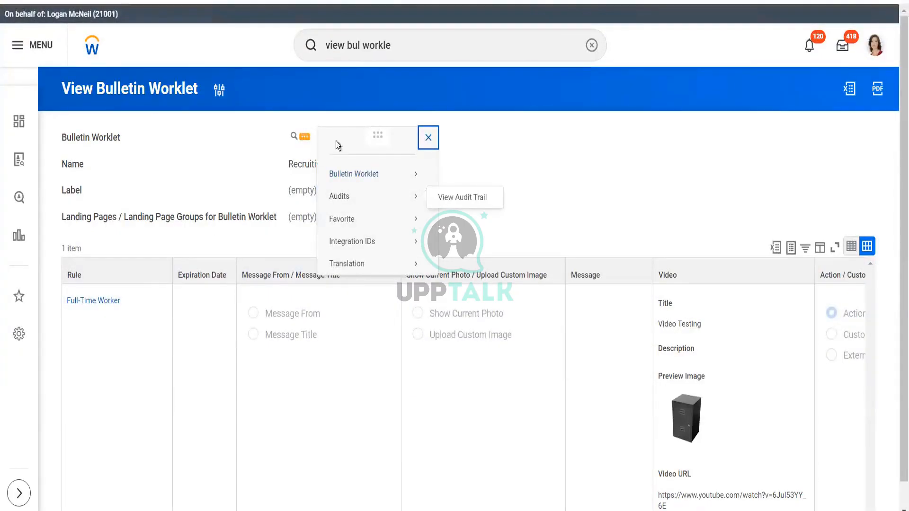
pyautogui.moveTo(377, 174)
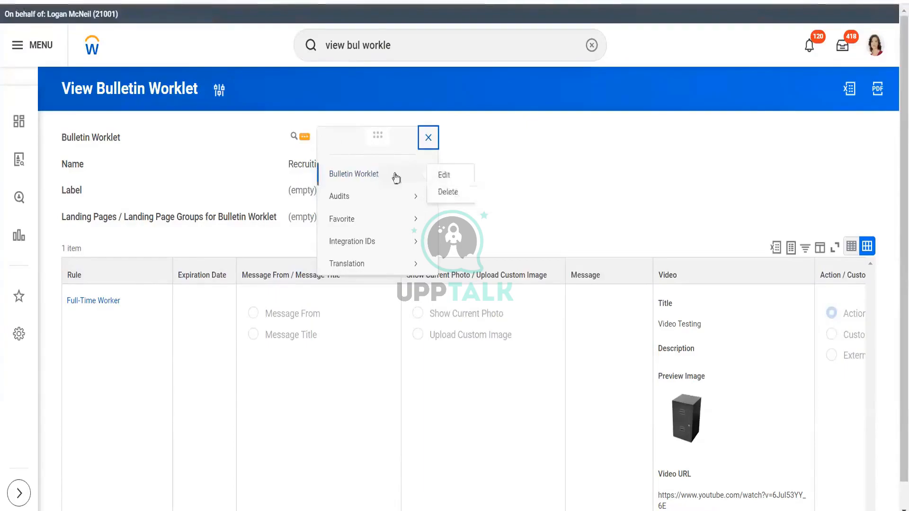
pyautogui.click(439, 175)
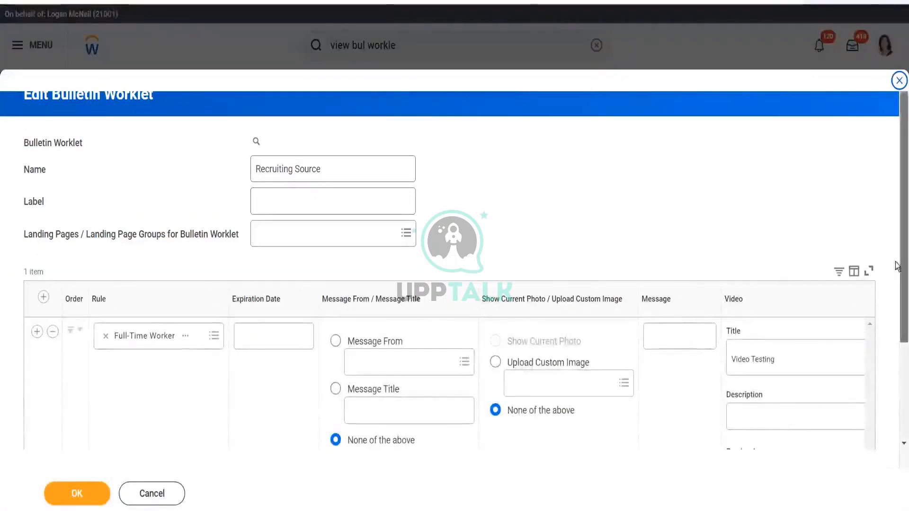
# - Search the bulletin row's Rule prompt for worker rules
pyautogui.scroll(-3, 898, 267)
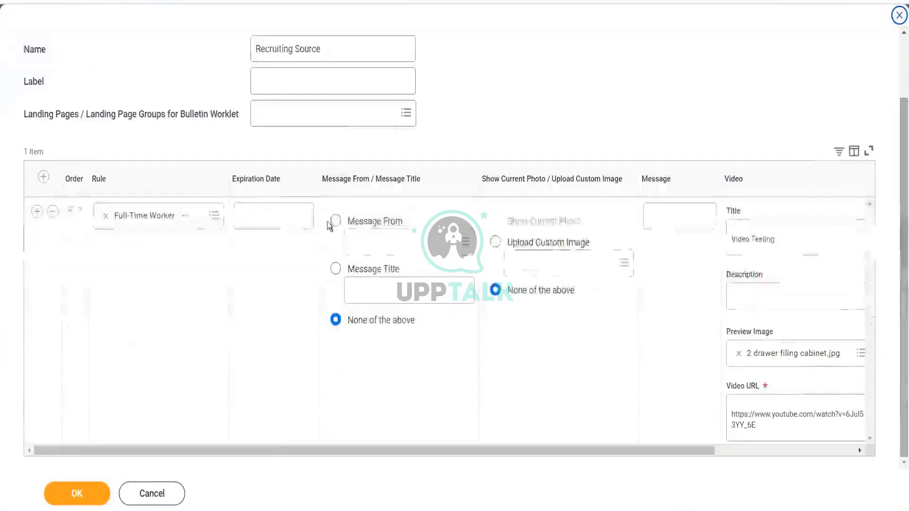
pyautogui.click(214, 221)
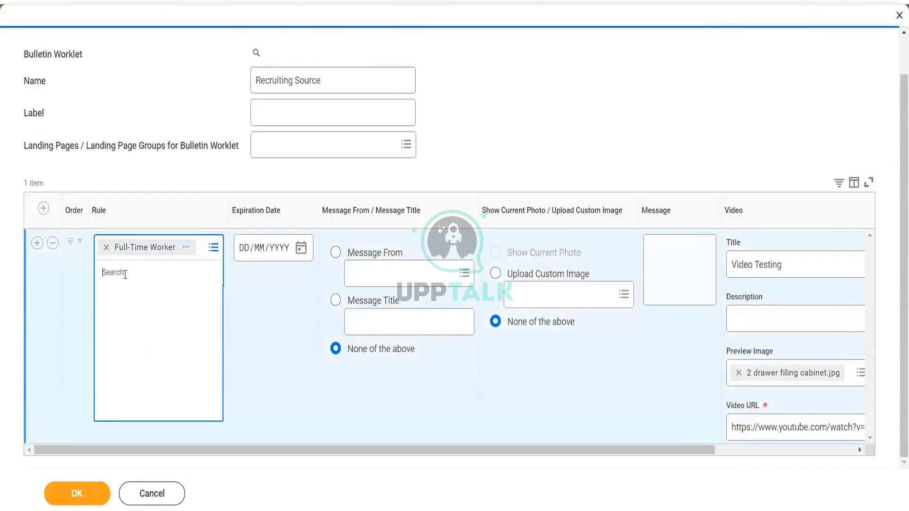
pyautogui.write('active worker')
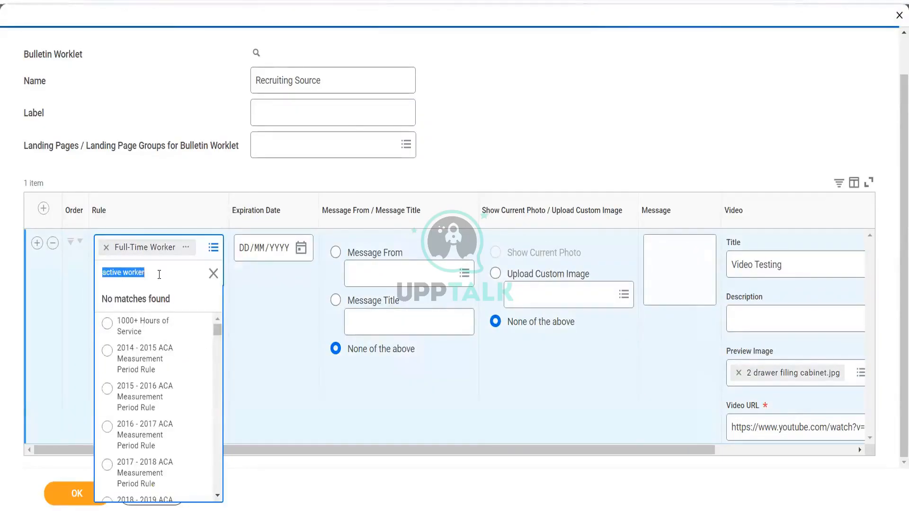
pyautogui.write('w')
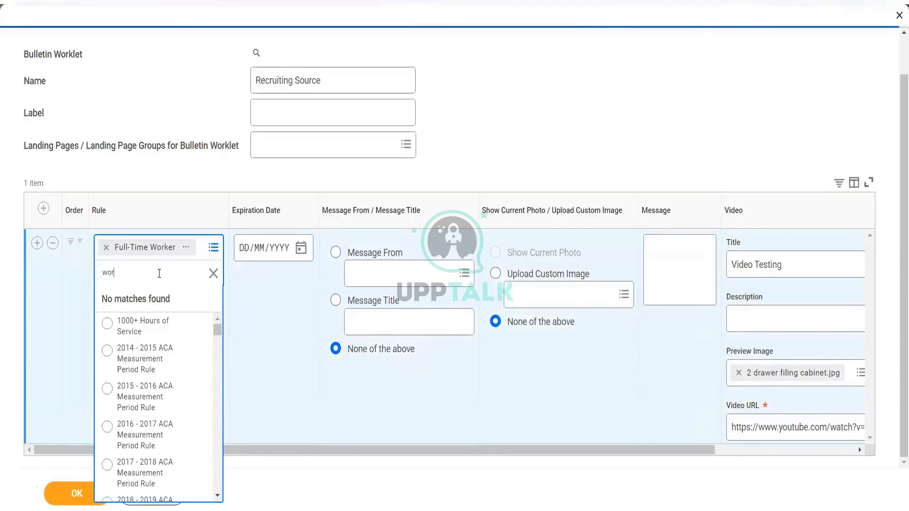
pyautogui.press('Return')
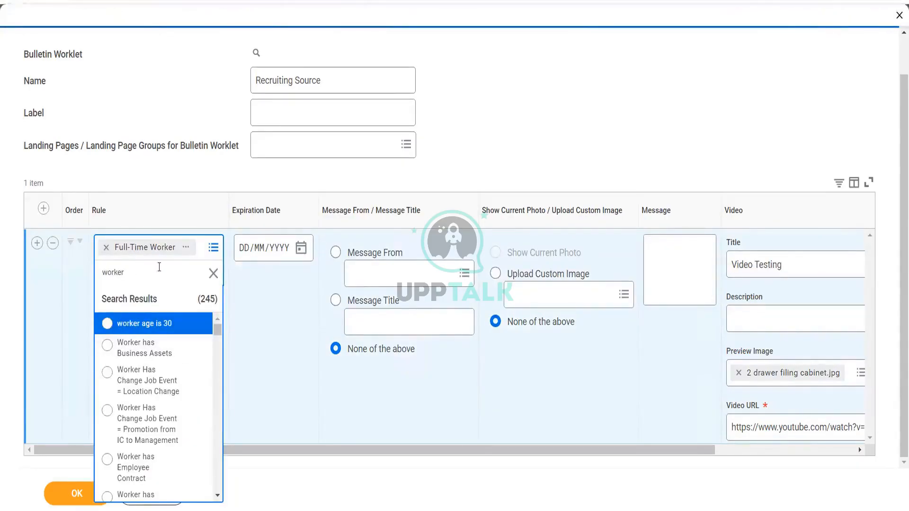
# - Set the bulletin row's rule to Worker is Full Time and save the Recruiting Source worklet
pyautogui.click(218, 497)
pyautogui.click(217, 498)
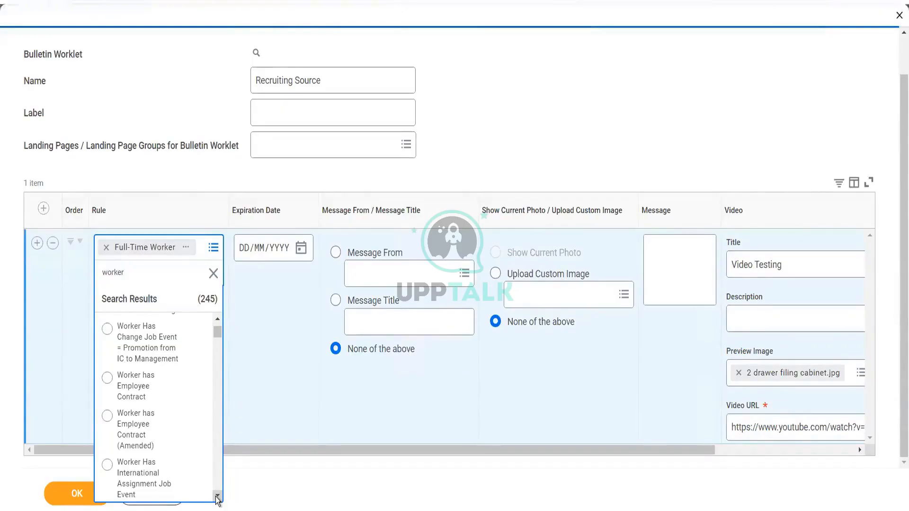
pyautogui.click(218, 496)
pyautogui.click(217, 496)
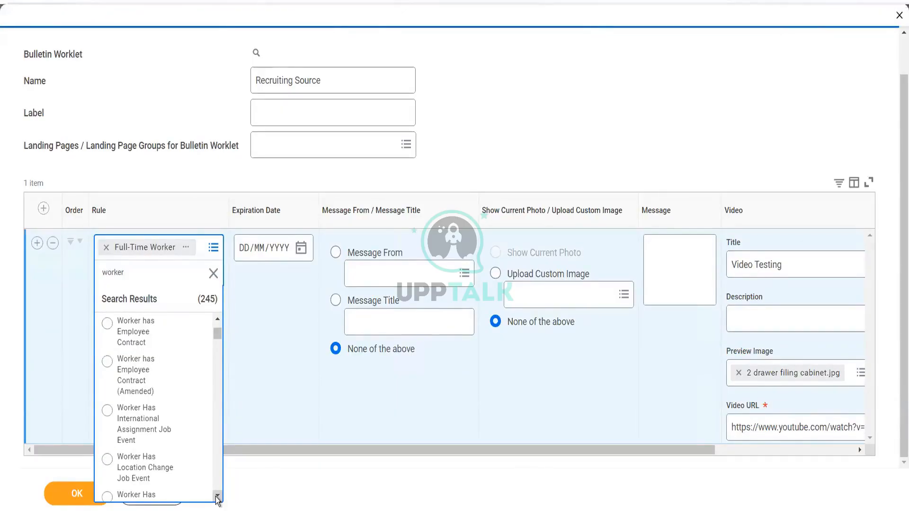
pyautogui.click(218, 496)
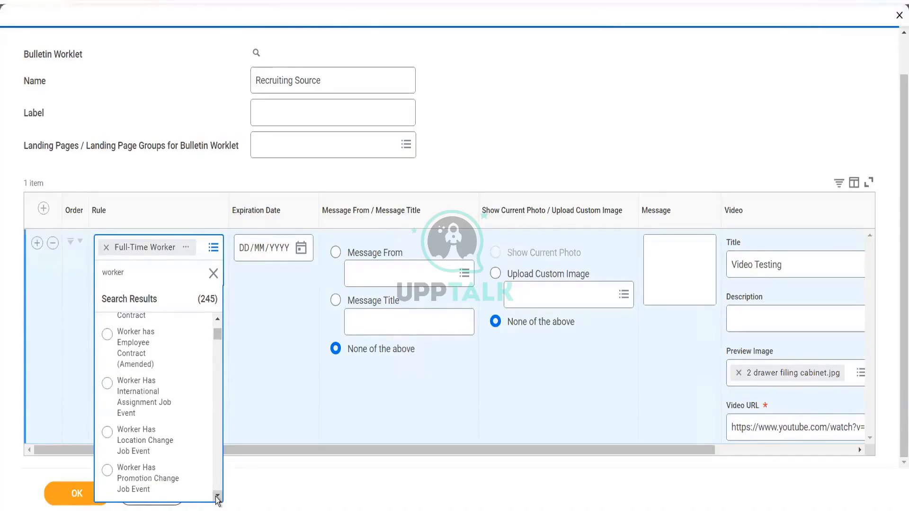
pyautogui.click(217, 497)
pyautogui.click(217, 497)
pyautogui.click(217, 496)
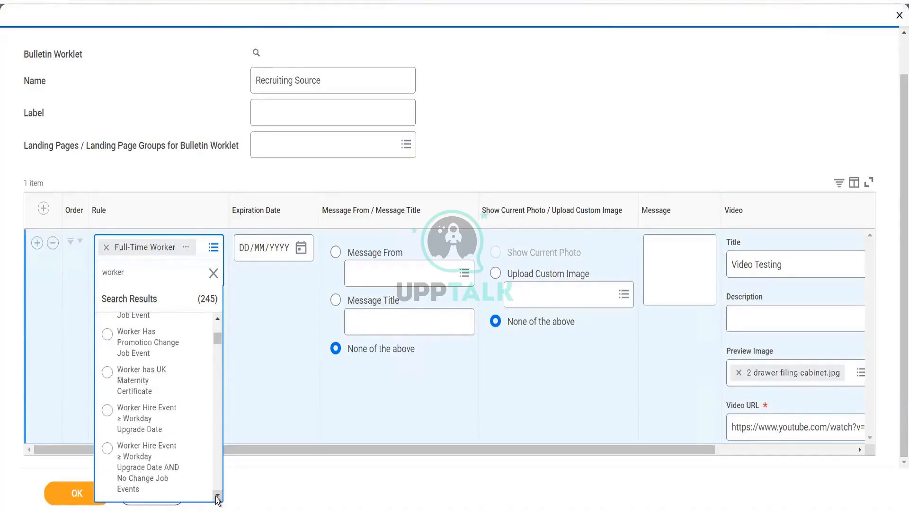
pyautogui.click(218, 496)
pyautogui.click(217, 497)
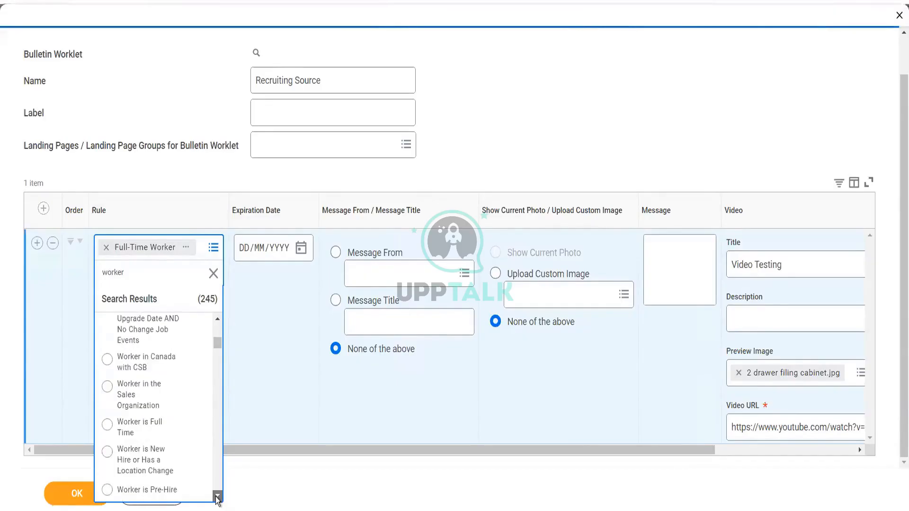
pyautogui.click(153, 435)
pyautogui.click(75, 493)
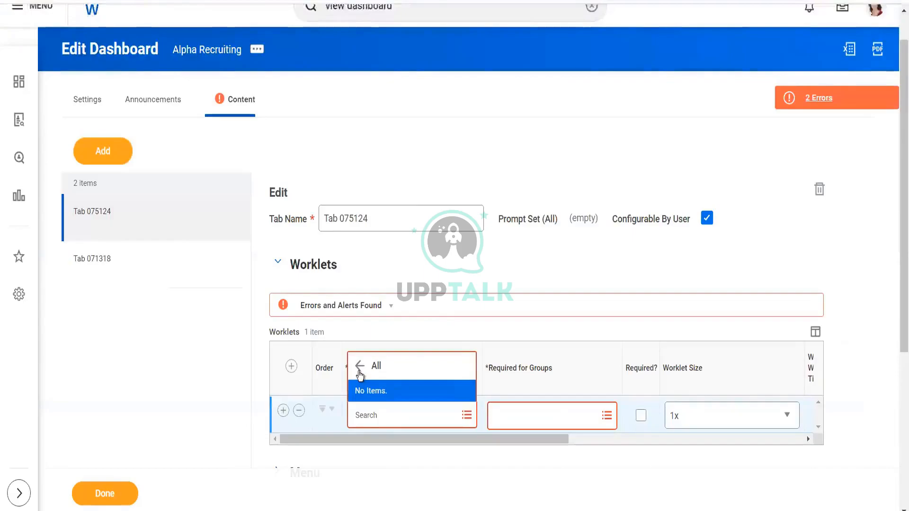
# - Browse the worklet prompt's All category on the dashboard tab for available worklets
pyautogui.click(359, 372)
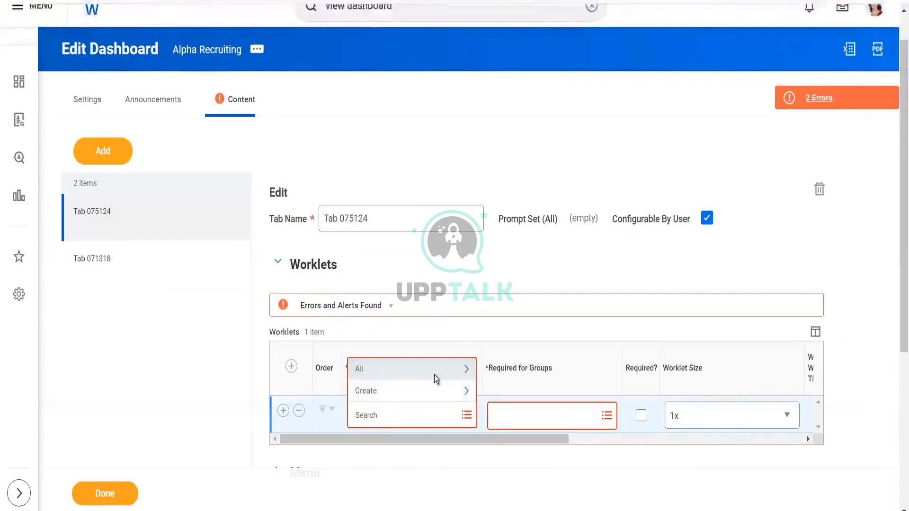
pyautogui.click(434, 375)
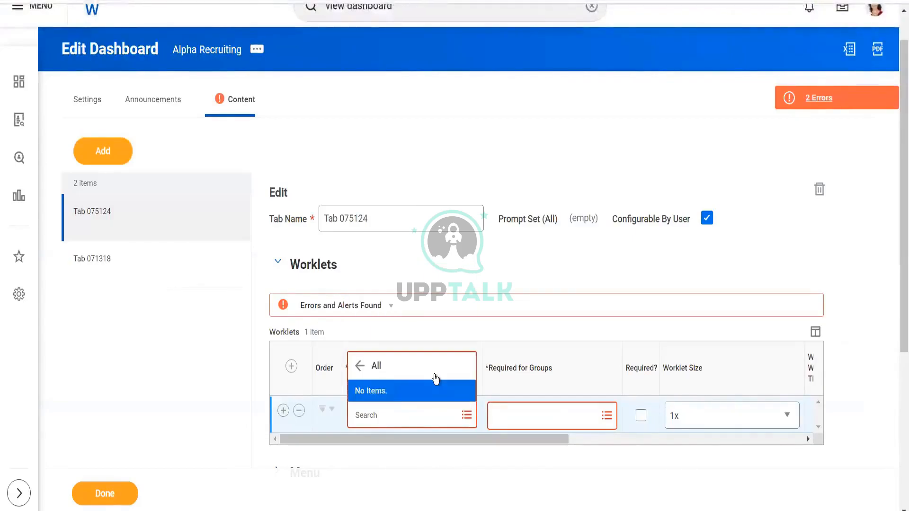
pyautogui.click(493, 107)
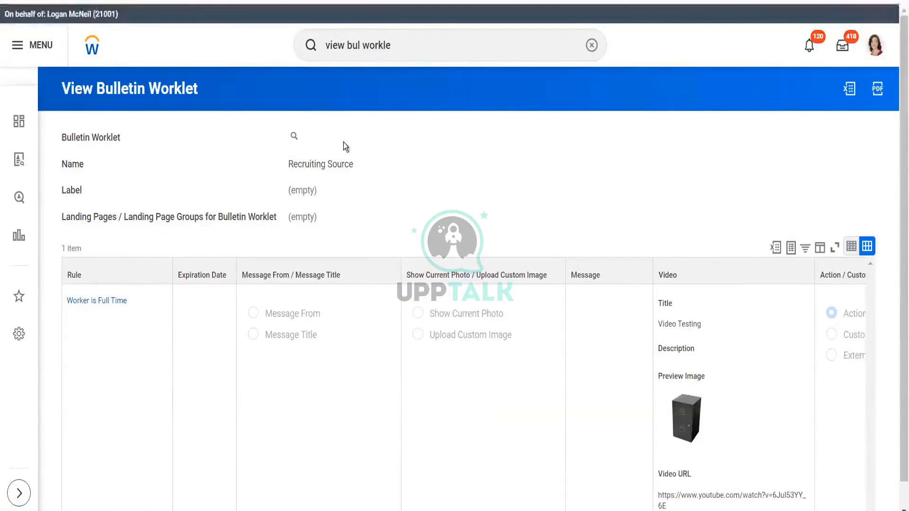
# - Open the View Security for Securable Item task from the global search
pyautogui.tripleClick(419, 48)
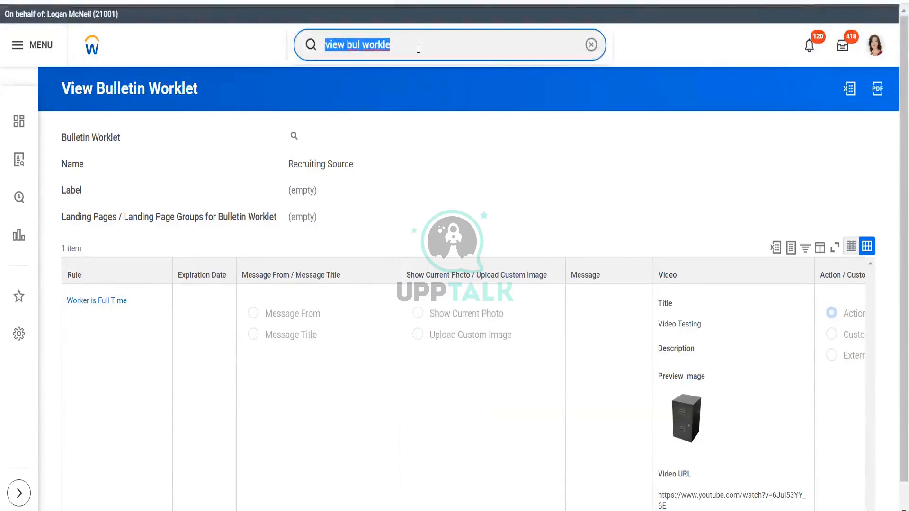
pyautogui.write('view ')
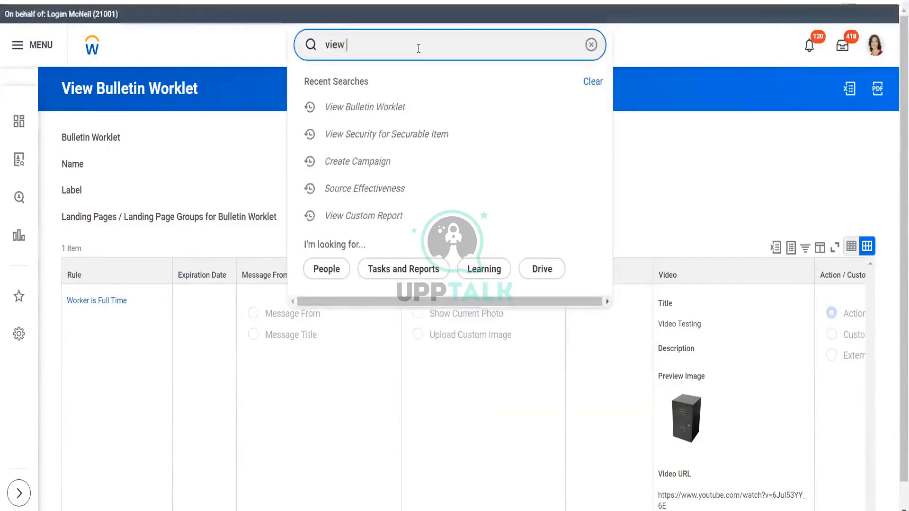
pyautogui.write('workl')
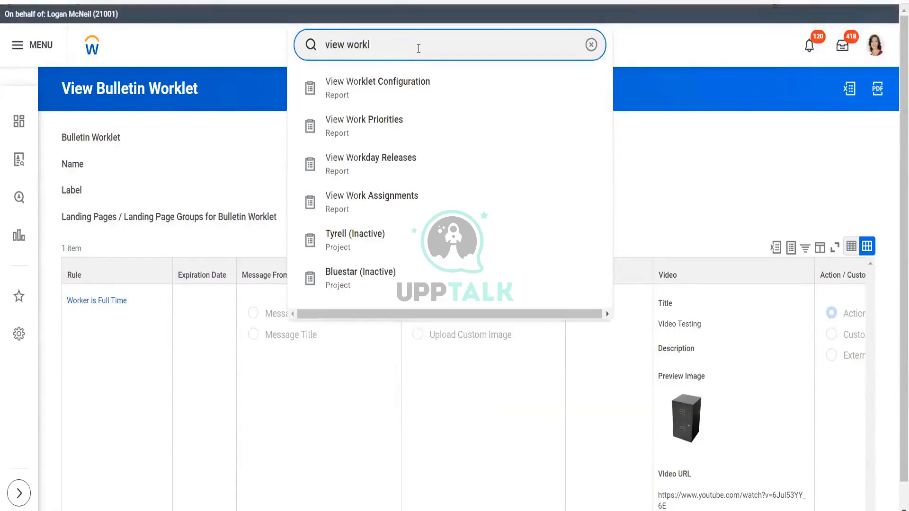
pyautogui.press('BackSpace')
pyautogui.press('BackSpace')
pyautogui.press('BackSpace')
pyautogui.press('BackSpace')
pyautogui.press('BackSpace')
pyautogui.press('BackSpace')
pyautogui.press('BackSpace')
pyautogui.press('BackSpace')
pyautogui.press('BackSpace')
pyautogui.press('BackSpace')
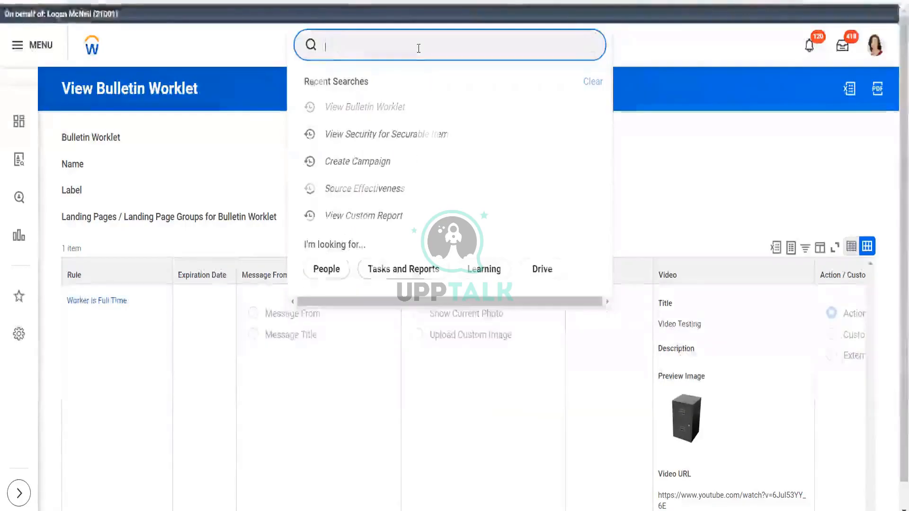
pyautogui.write('view se')
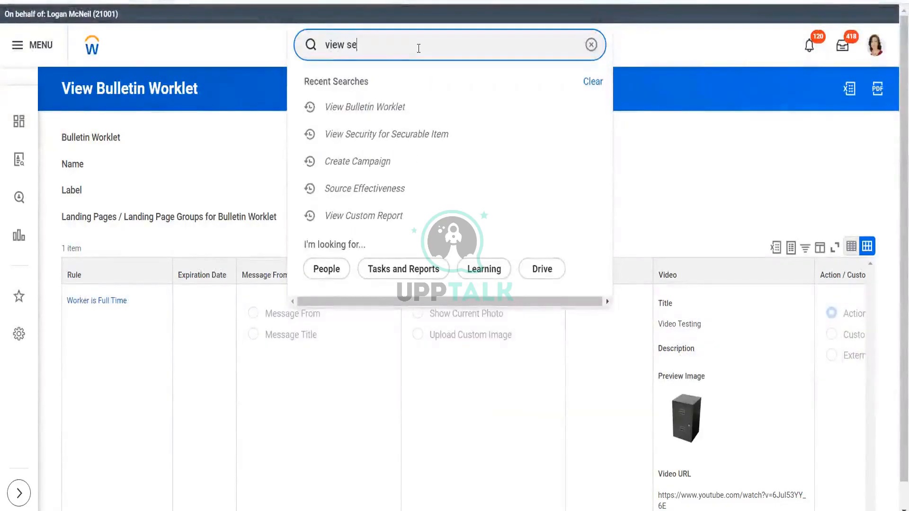
pyautogui.write('c for se')
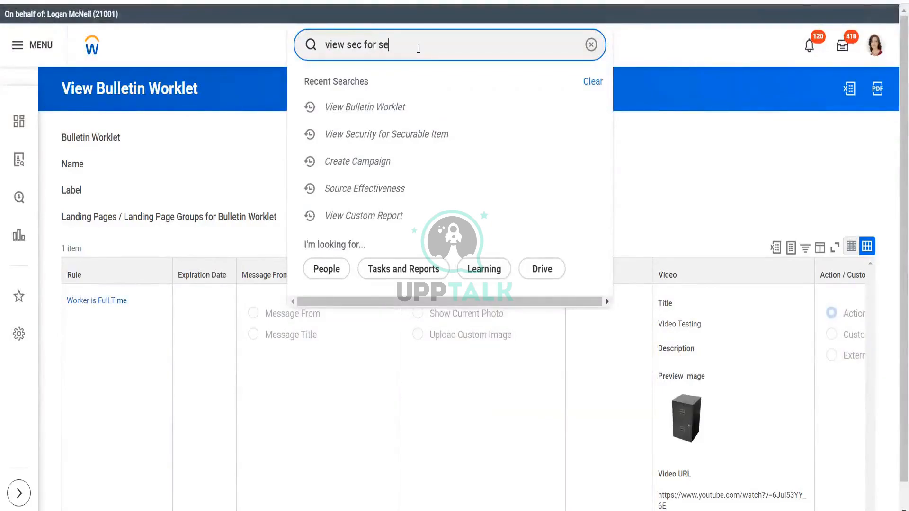
pyautogui.write('c itm')
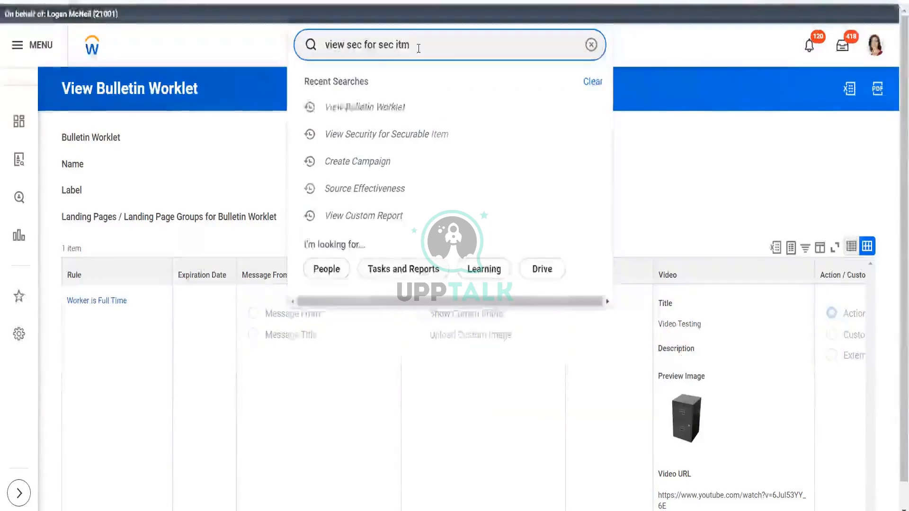
pyautogui.click(370, 95)
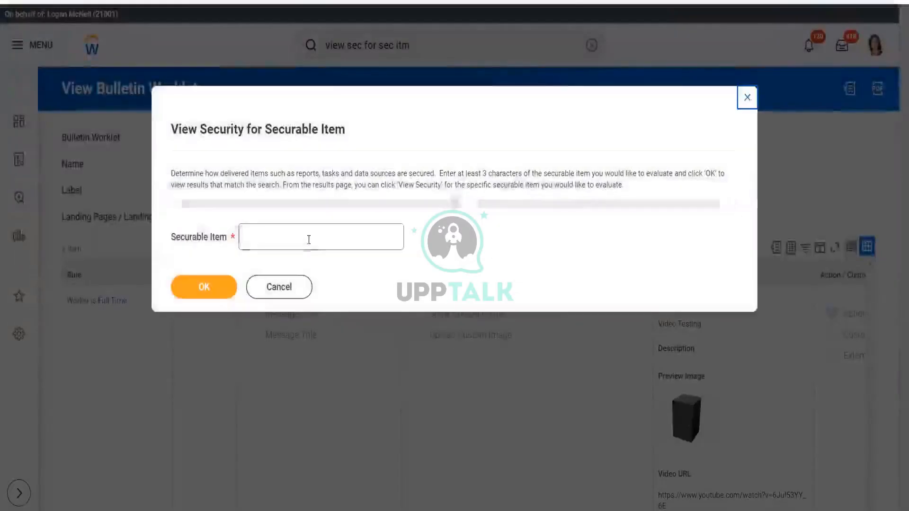
# - Look up securable items for Custom Worklet and view security for the Create Custom Allowed Worklet Task
pyautogui.write('Wor')
pyautogui.write('klet')
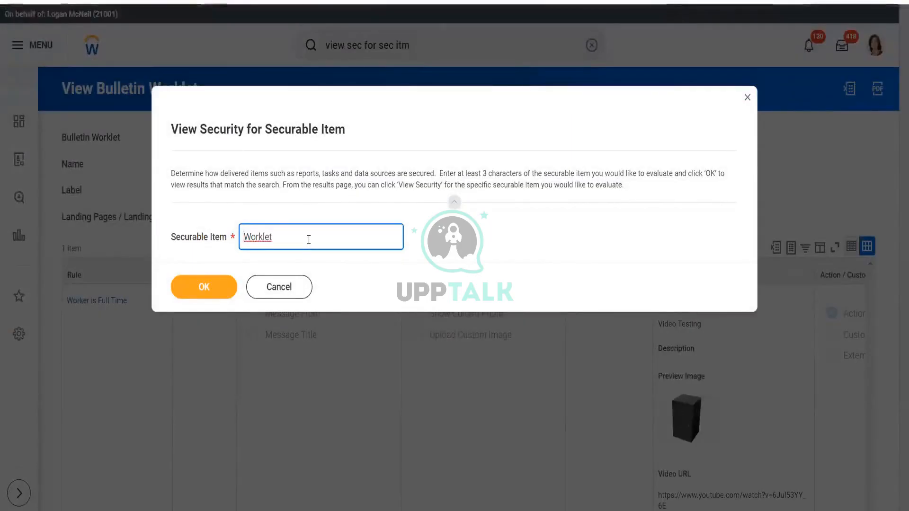
pyautogui.press('Home')
pyautogui.write('Custom')
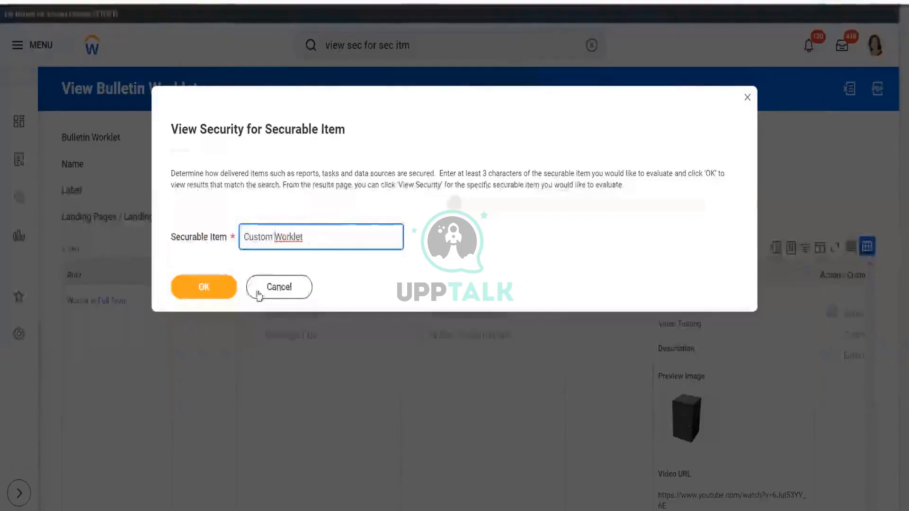
pyautogui.click(329, 234)
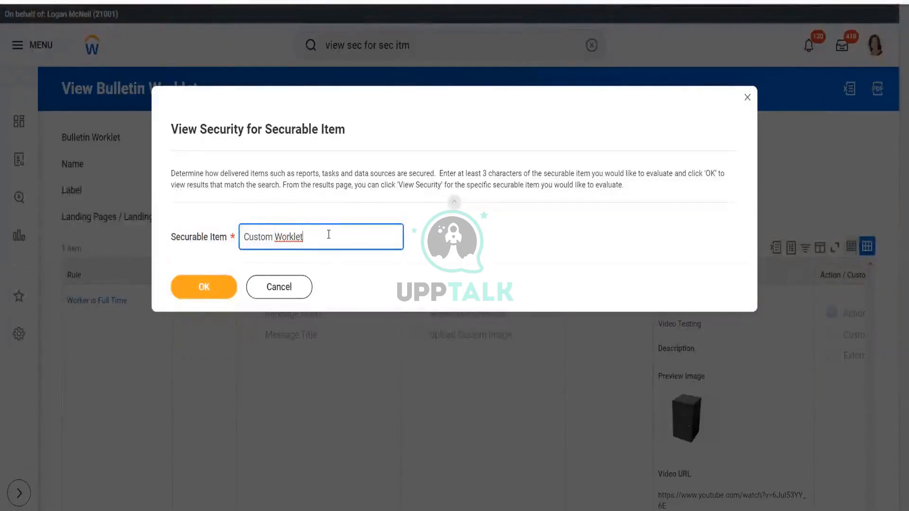
pyautogui.click(211, 282)
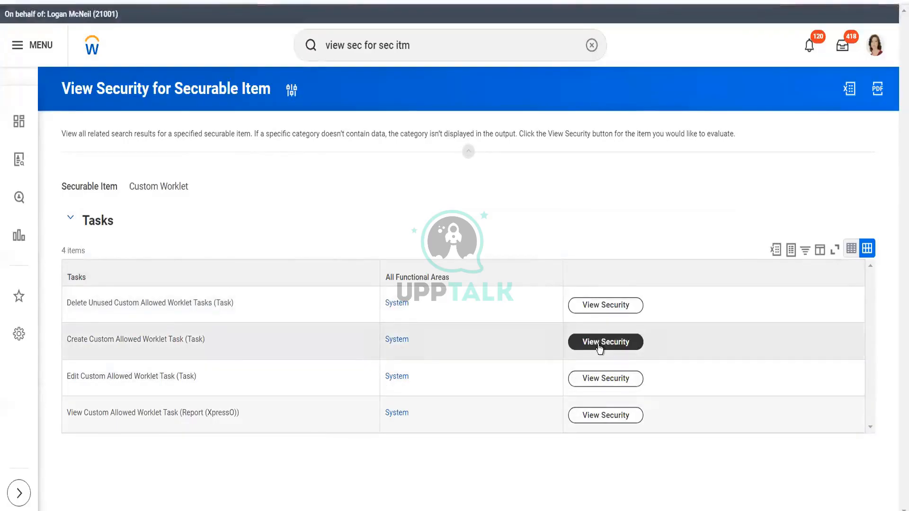
pyautogui.click(599, 347)
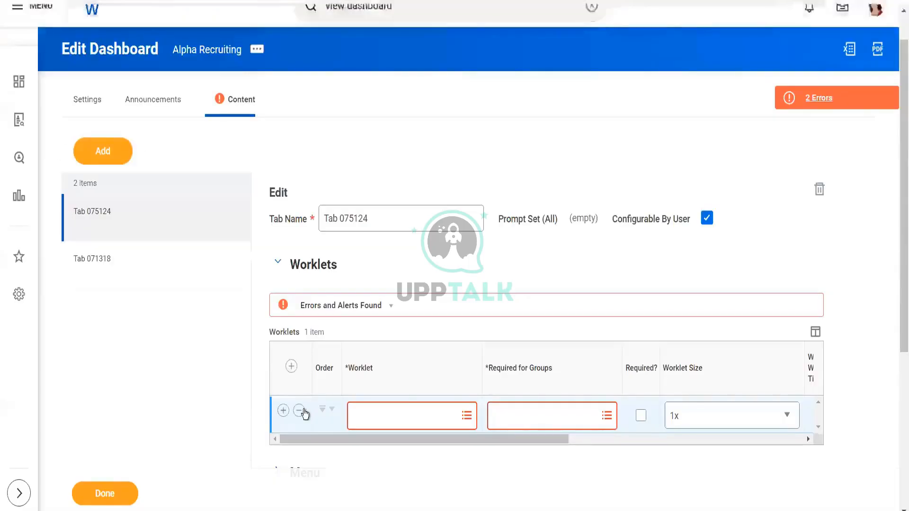
# - Open the Alpha Recruiting dashboard's settings for editing
pyautogui.click(299, 411)
pyautogui.click(91, 107)
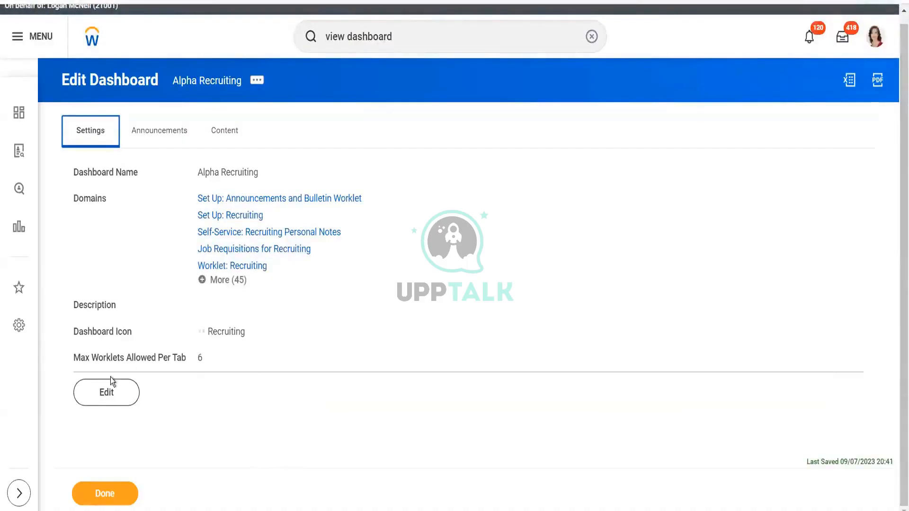
pyautogui.click(109, 393)
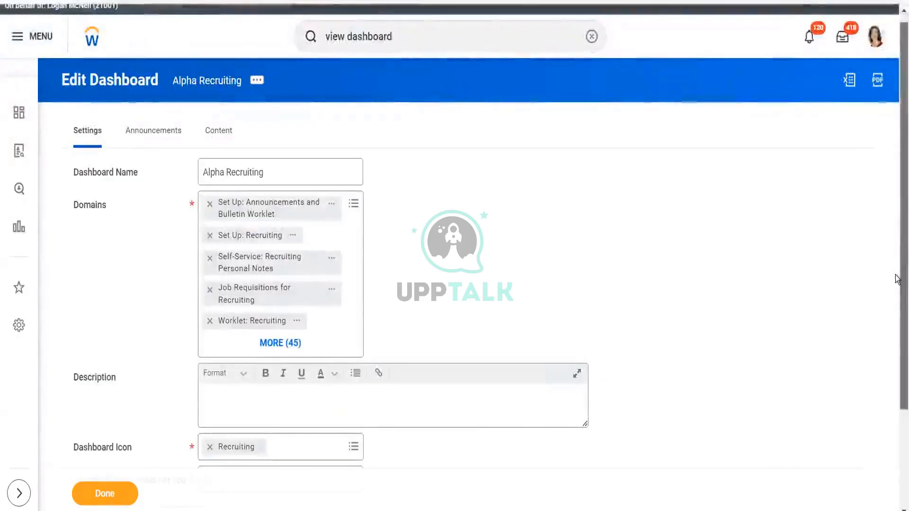
pyautogui.scroll(-2, 388, 188)
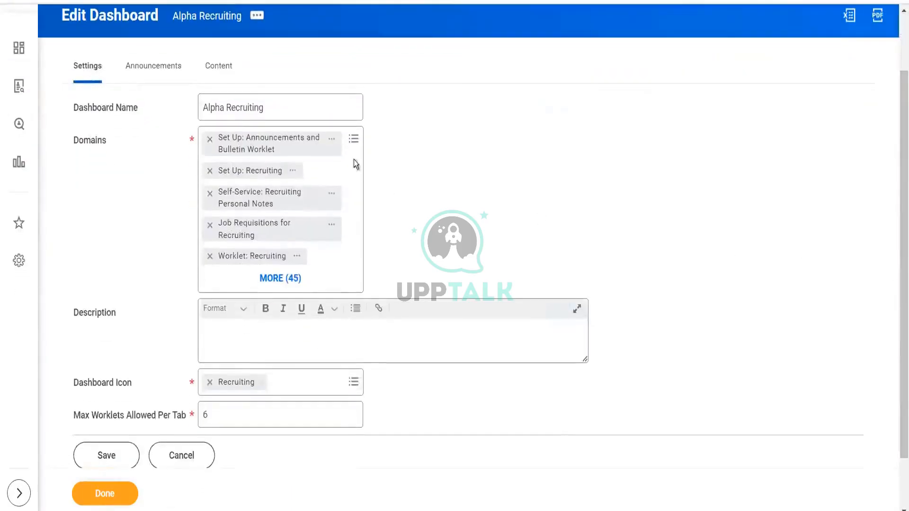
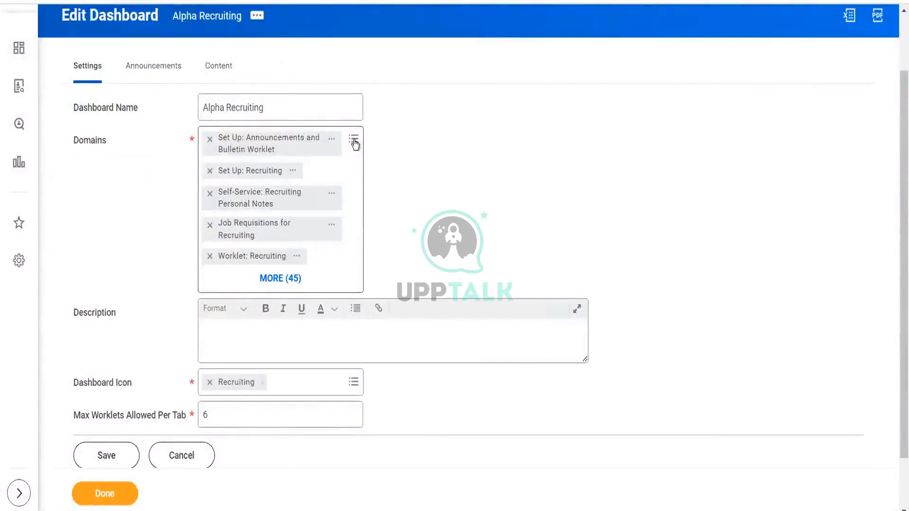
# - Search the dashboard's domains for worklet and add Worklet: Dashboard and Set Up: Tenant Setup - Worklets
pyautogui.click(354, 141)
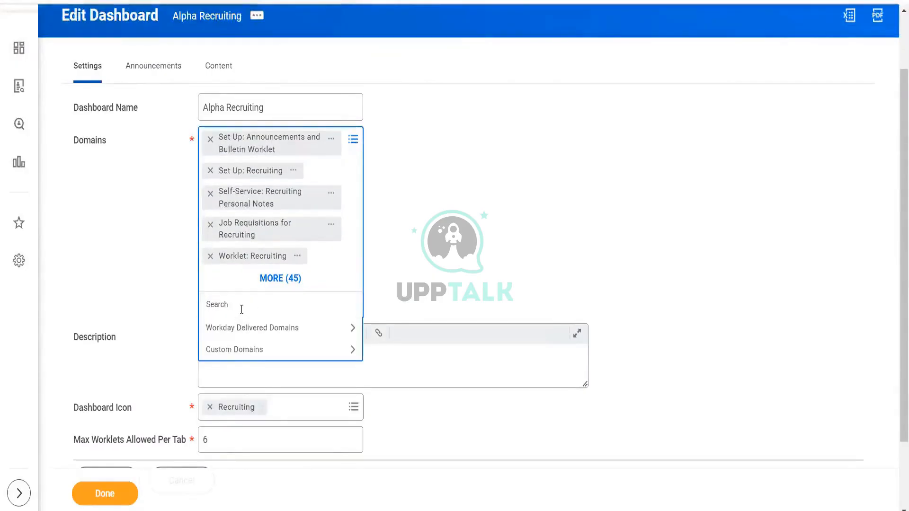
pyautogui.write('work')
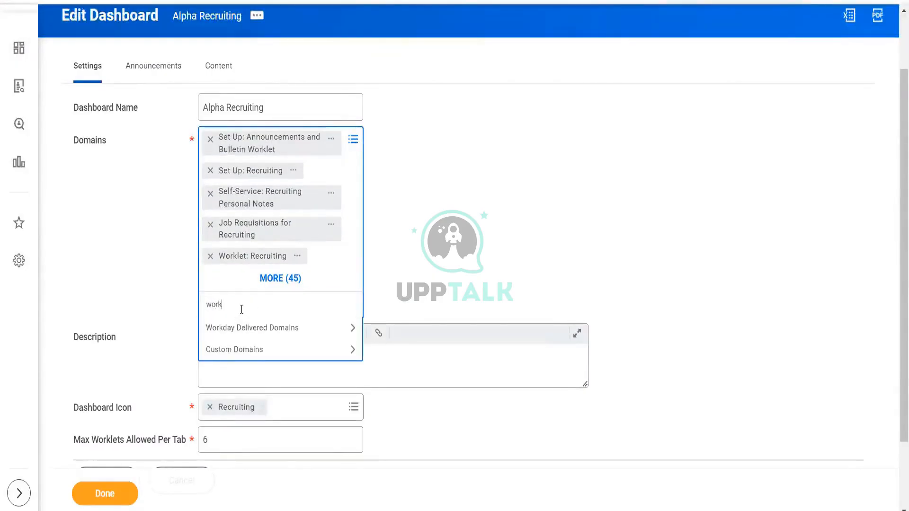
pyautogui.write('let')
pyautogui.press('Return')
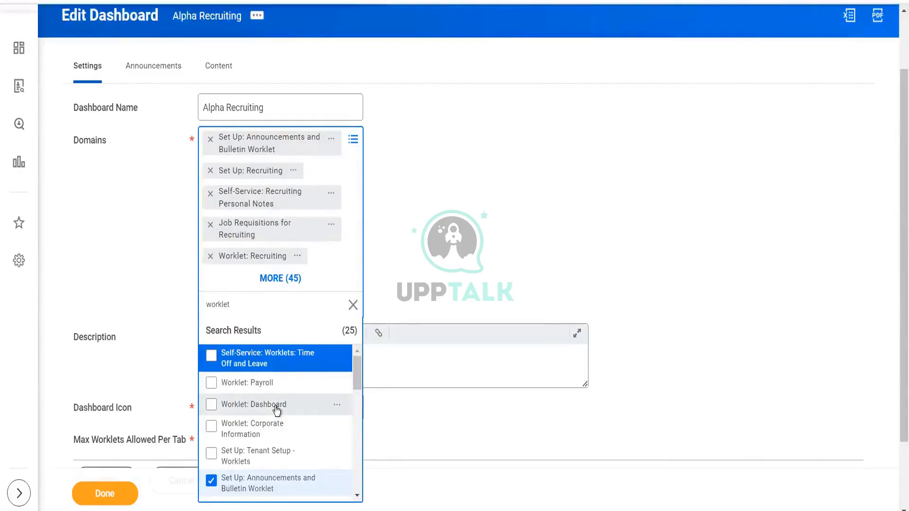
pyautogui.click(277, 407)
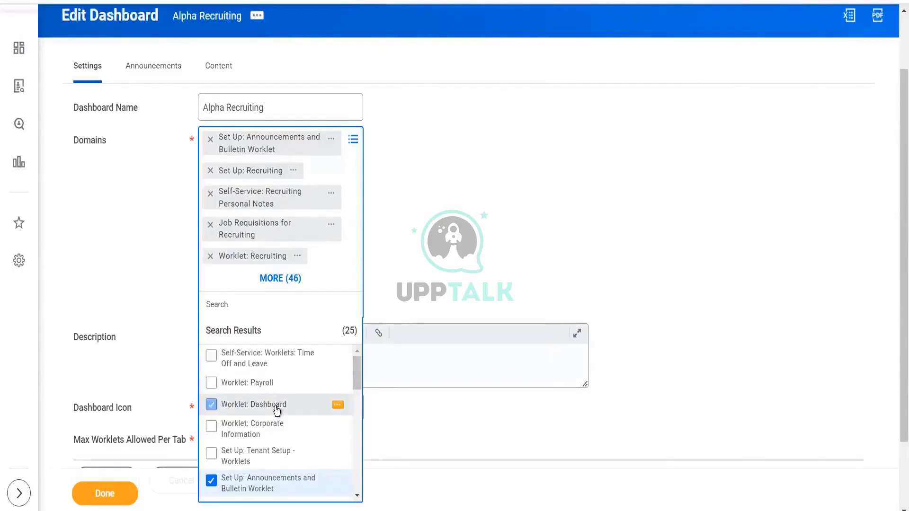
pyautogui.click(268, 456)
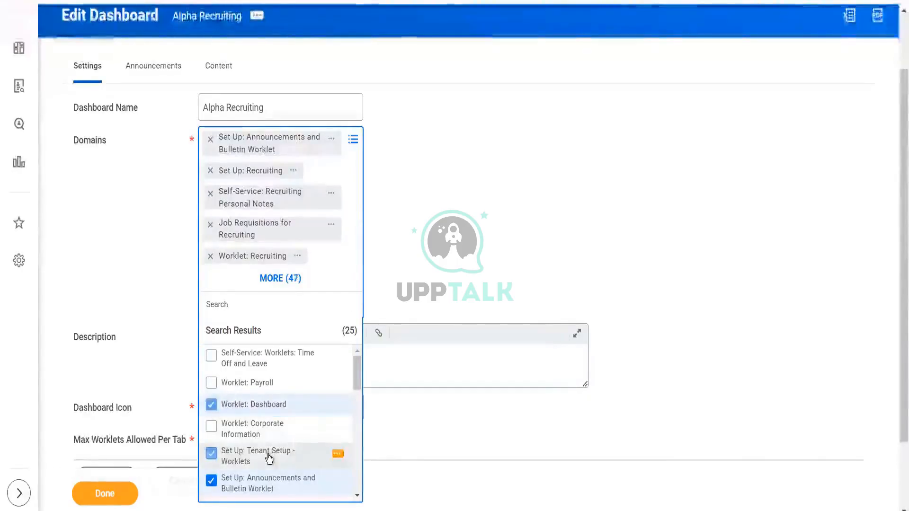
pyautogui.click(93, 507)
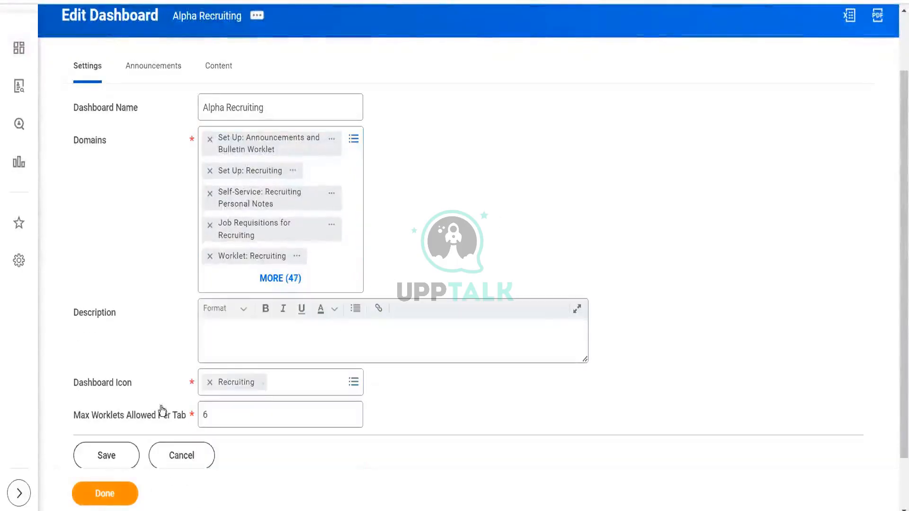
# - Review the dashboard's Content tab worklets, trying an empty worklet row, and finish editing the dashboard
pyautogui.click(217, 70)
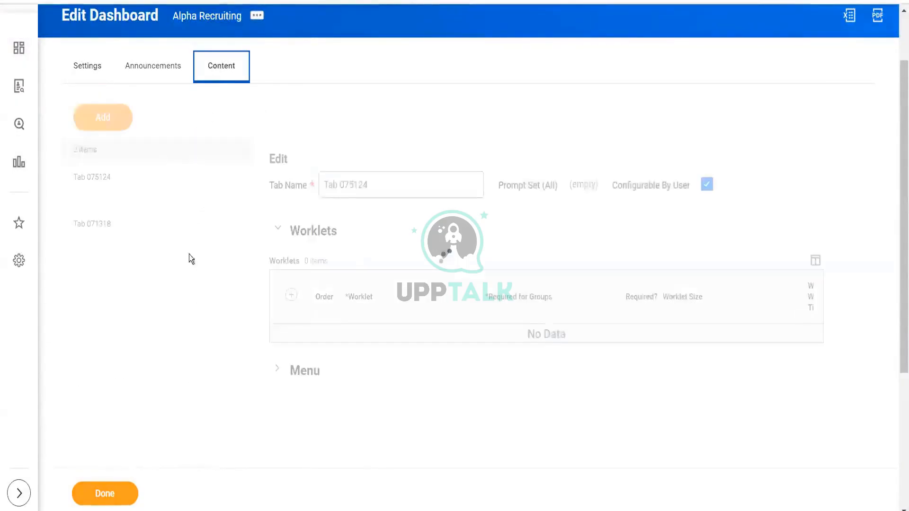
pyautogui.click(277, 232)
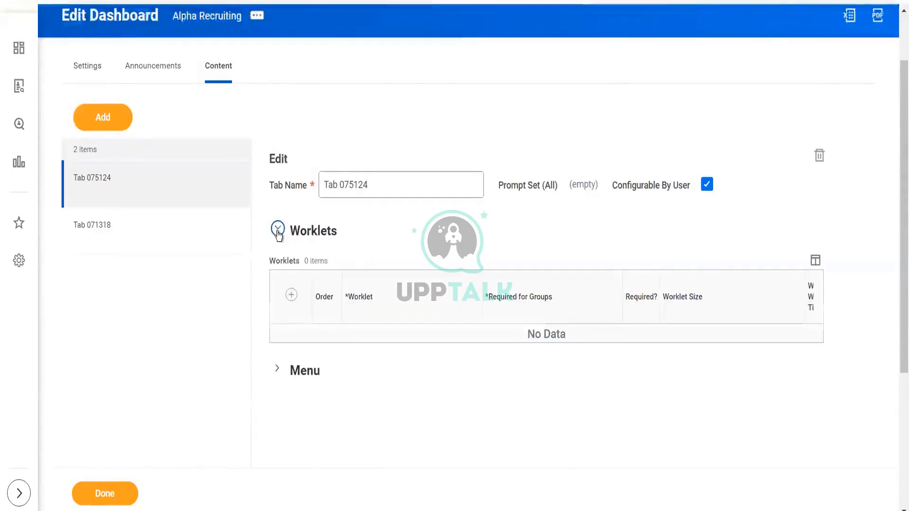
pyautogui.click(292, 296)
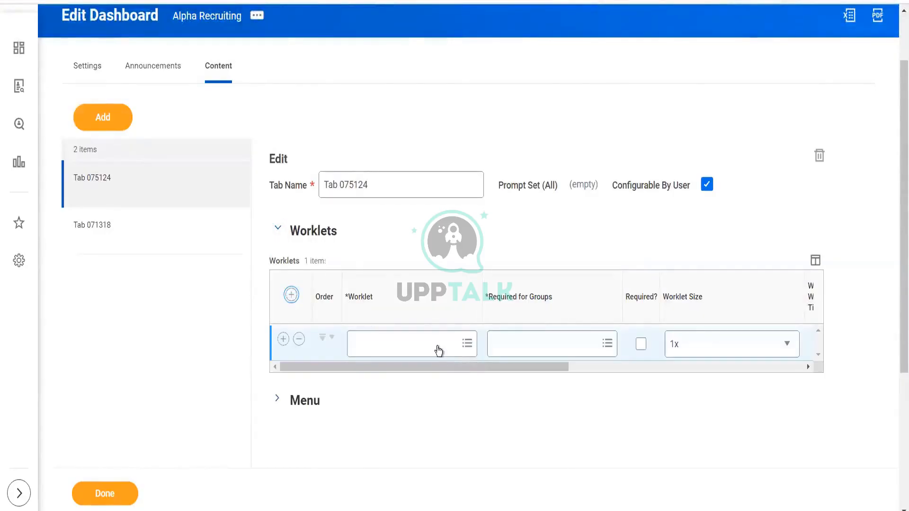
pyautogui.click(437, 345)
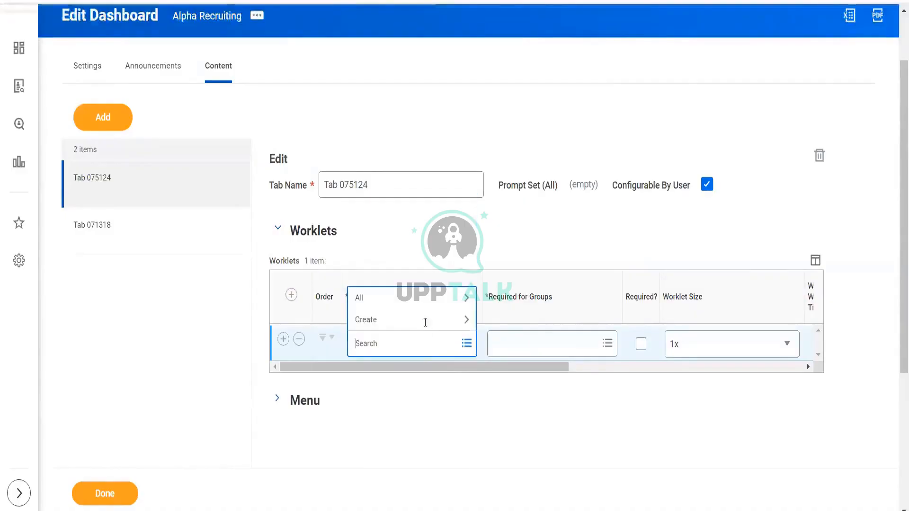
pyautogui.click(419, 302)
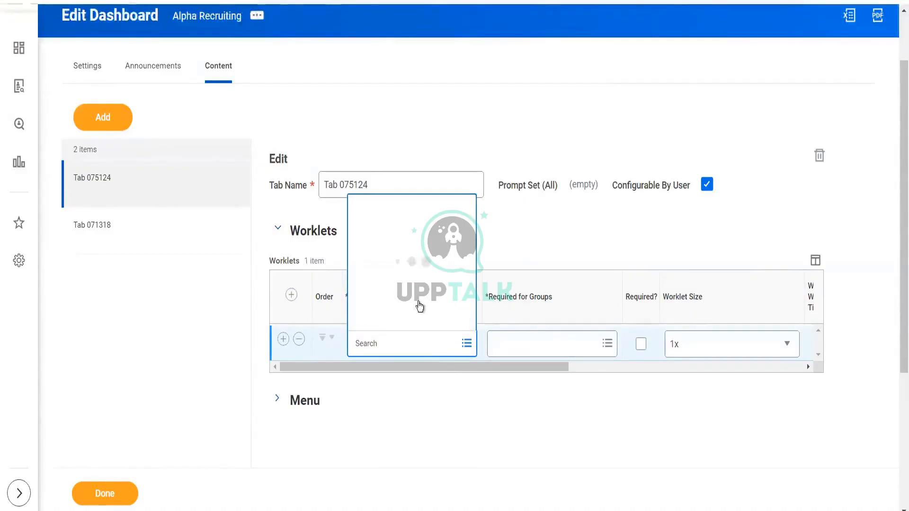
pyautogui.click(487, 54)
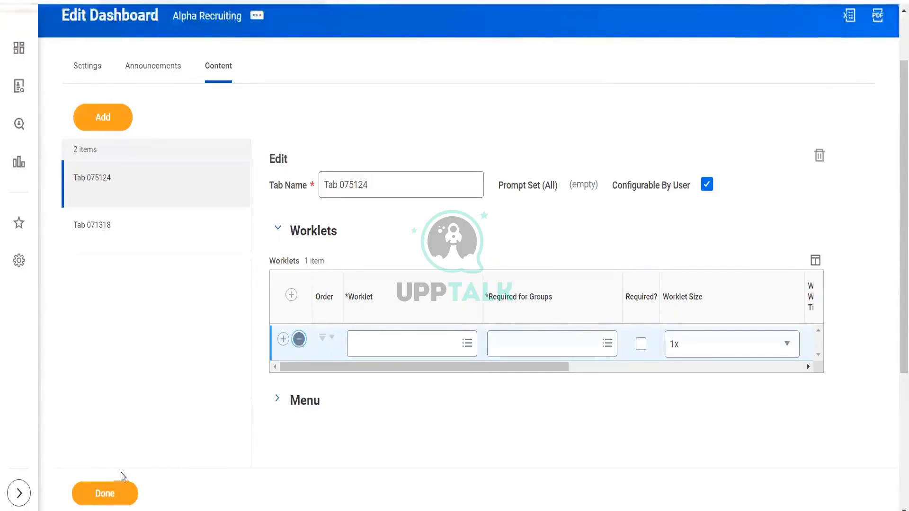
pyautogui.click(299, 339)
pyautogui.click(105, 495)
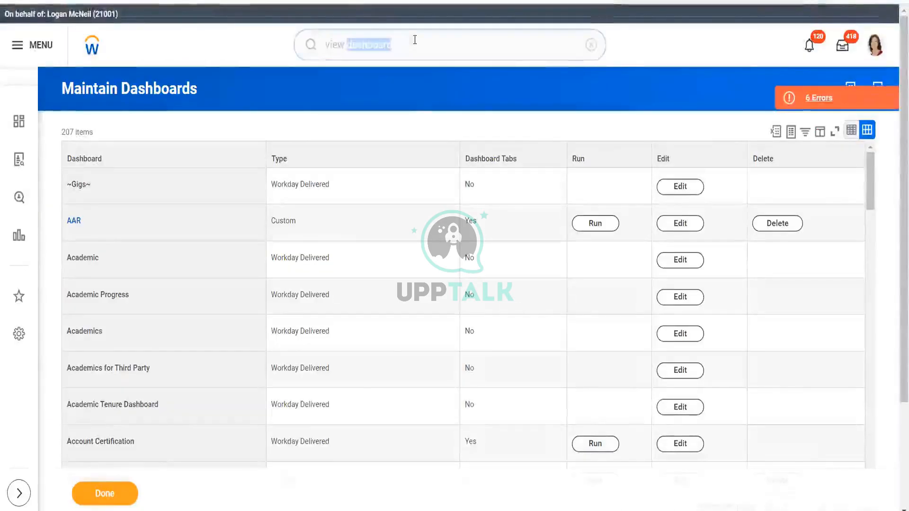
# - Search for domain:worklet and open the Worklet: Dashboard domain
pyautogui.tripleClick(415, 40)
pyautogui.write('domain')
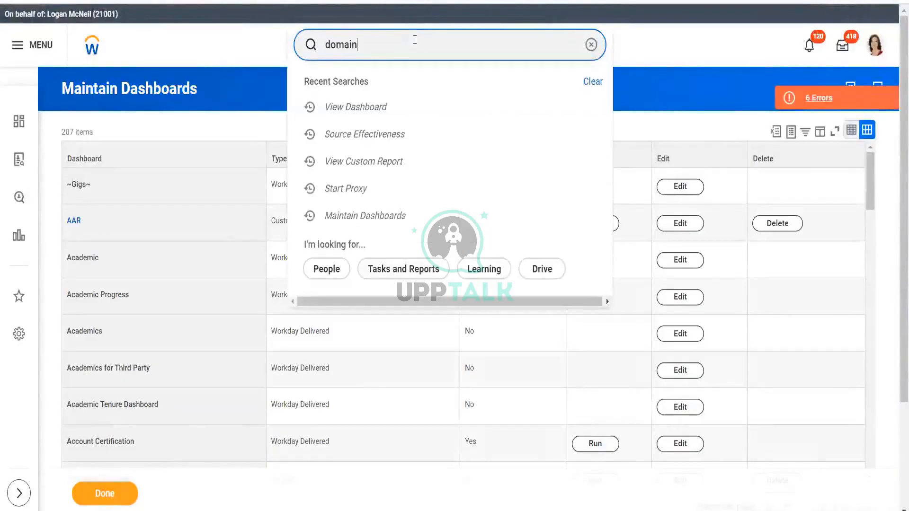
pyautogui.write(':s')
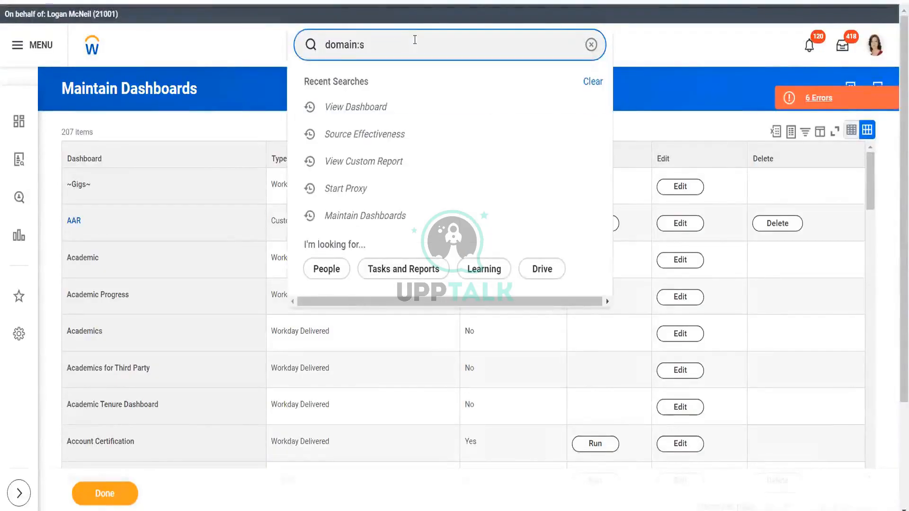
pyautogui.press('BackSpace')
pyautogui.write('worklet')
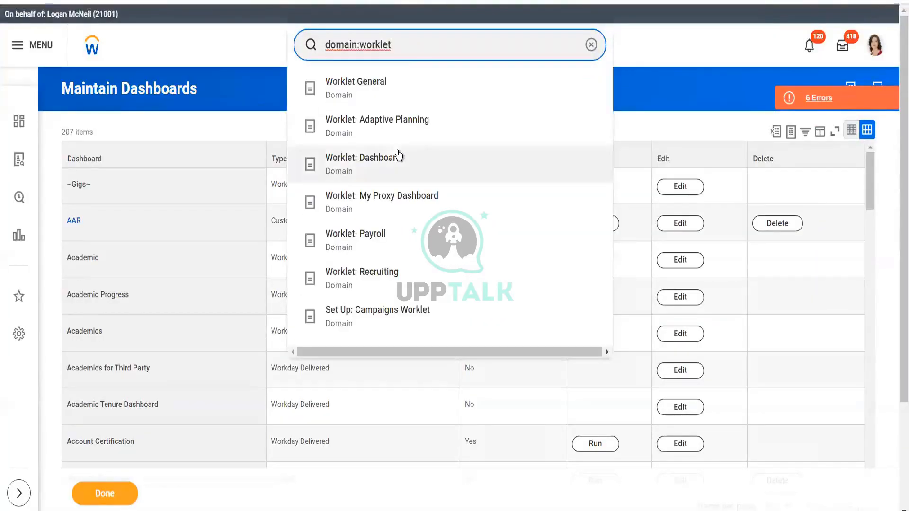
pyautogui.click(398, 157)
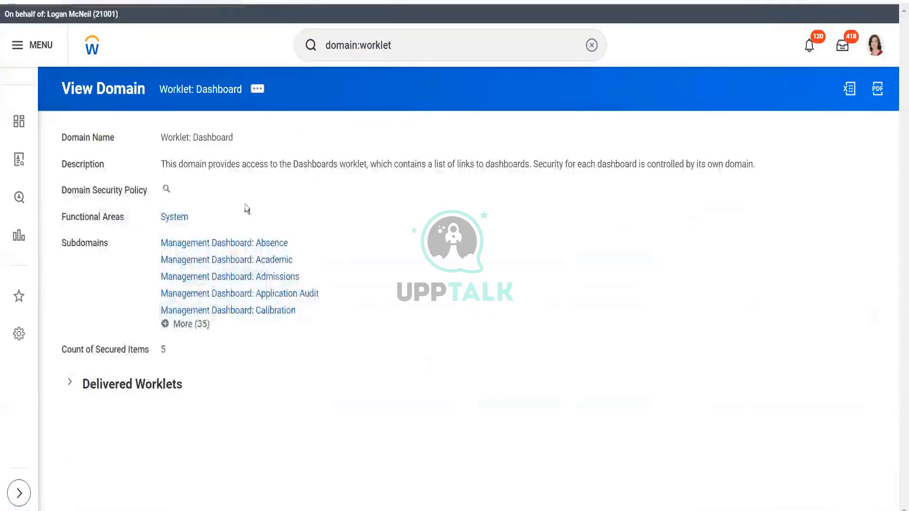
# - Open Edit Security Policy Permissions for the Worklet: Dashboard domain, expand its child policies, and cancel
pyautogui.click(258, 90)
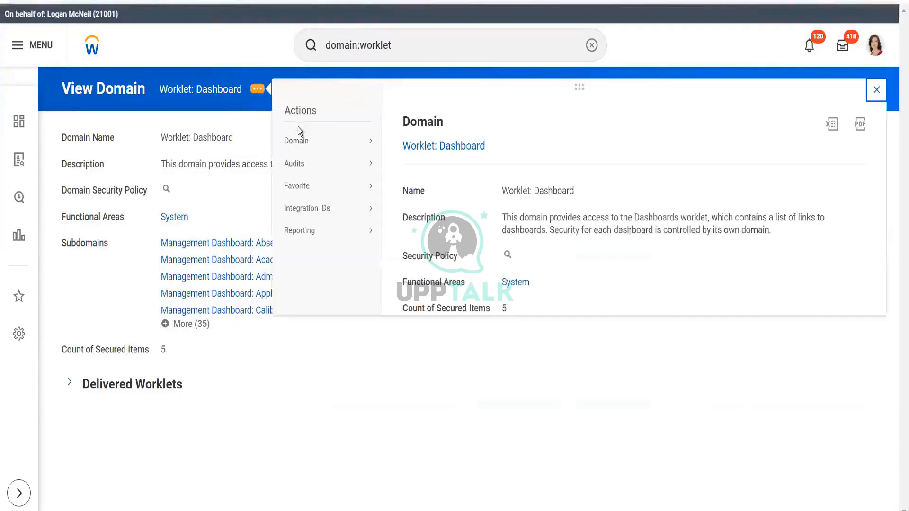
pyautogui.moveTo(302, 142)
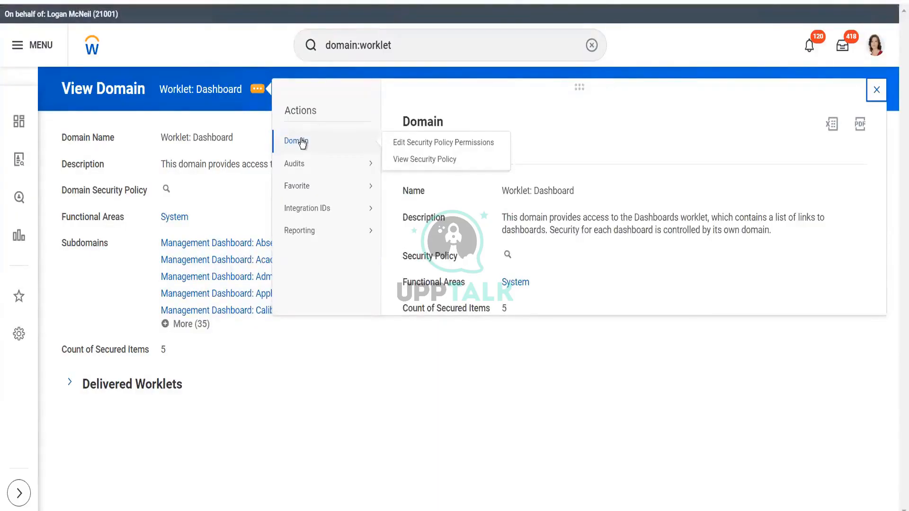
pyautogui.click(404, 145)
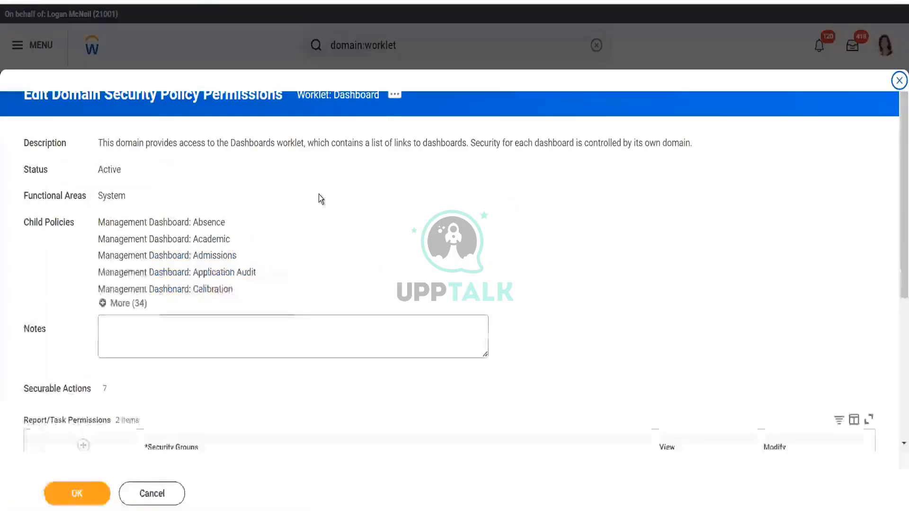
pyautogui.moveTo(103, 171); pyautogui.dragTo(160, 153)
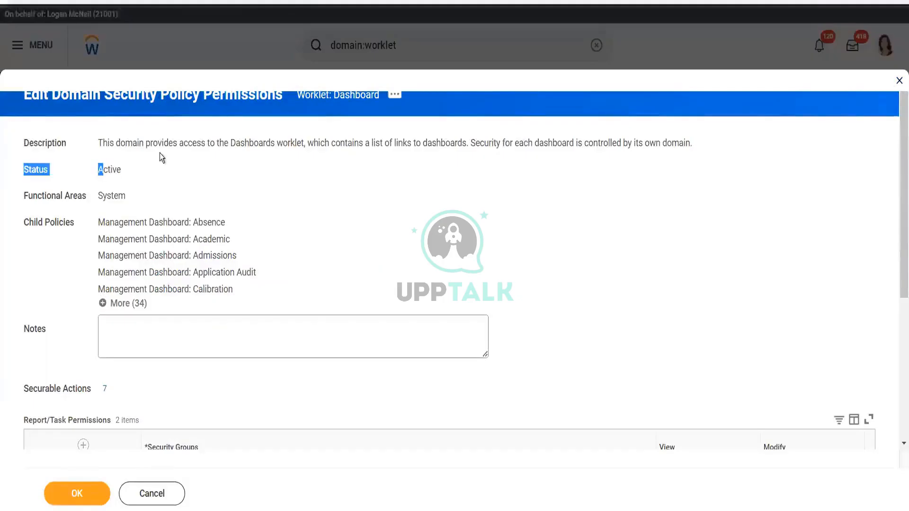
pyautogui.click(131, 305)
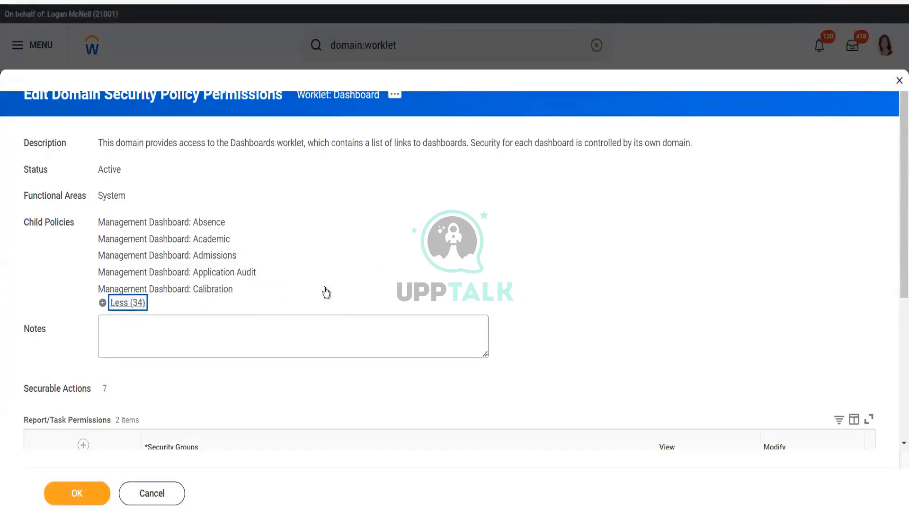
pyautogui.click(150, 495)
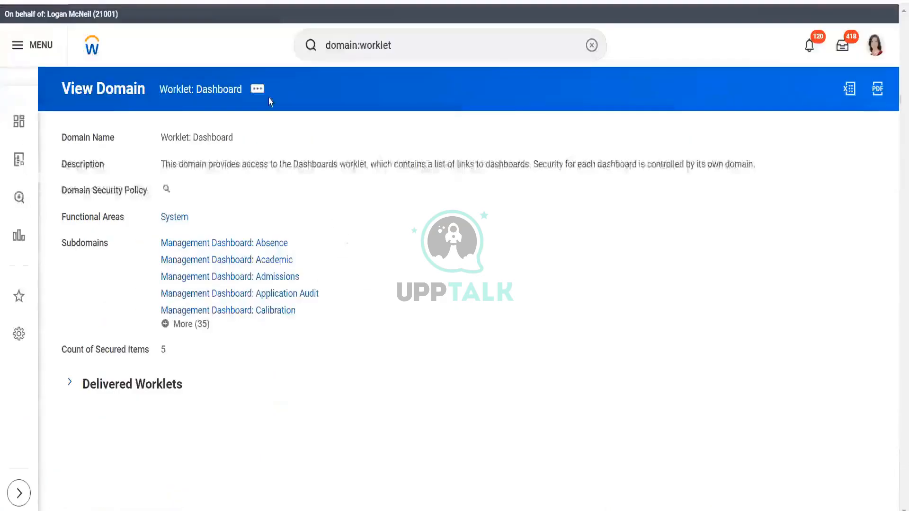
pyautogui.click(258, 96)
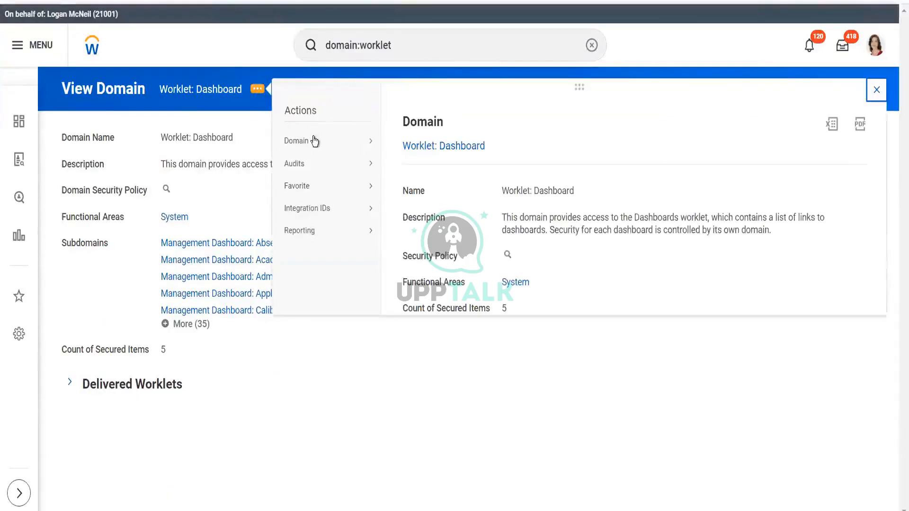
pyautogui.moveTo(310, 169)
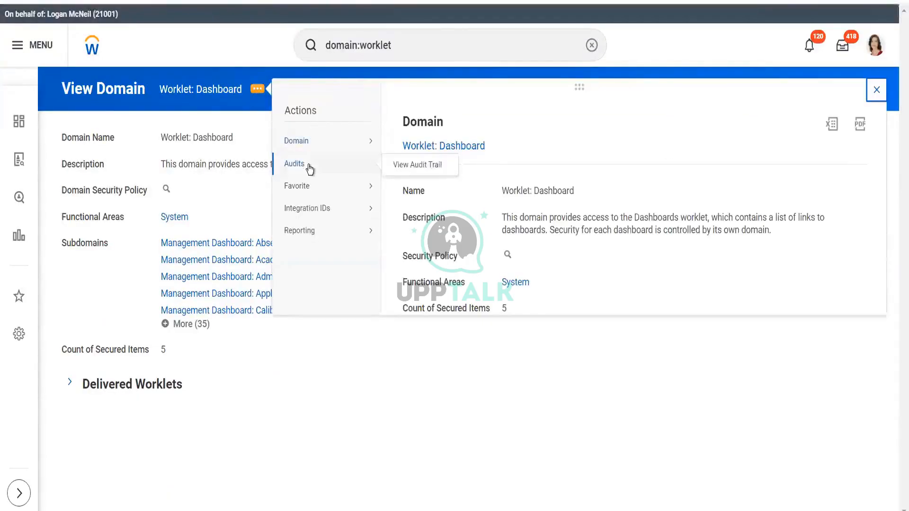
pyautogui.moveTo(320, 187)
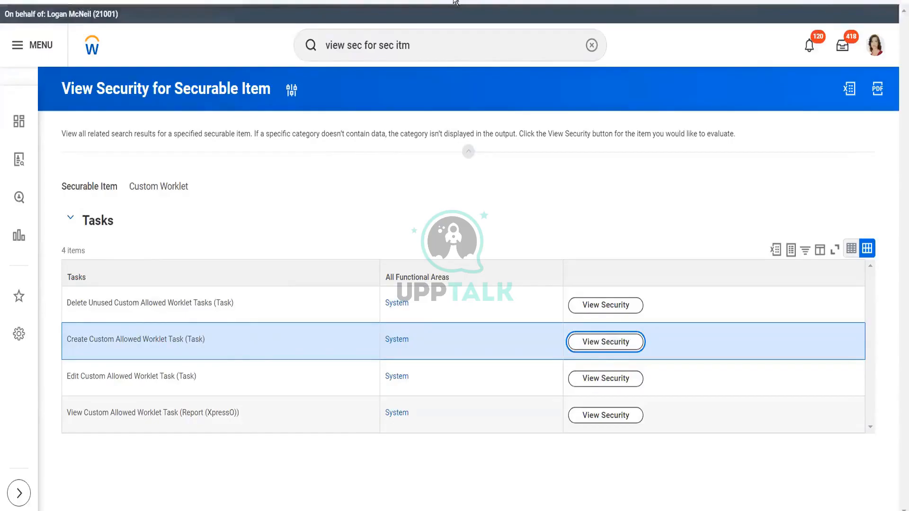
# - Search for domain:worklet again and open the Worklet: Recruiting domain
pyautogui.click(411, 32)
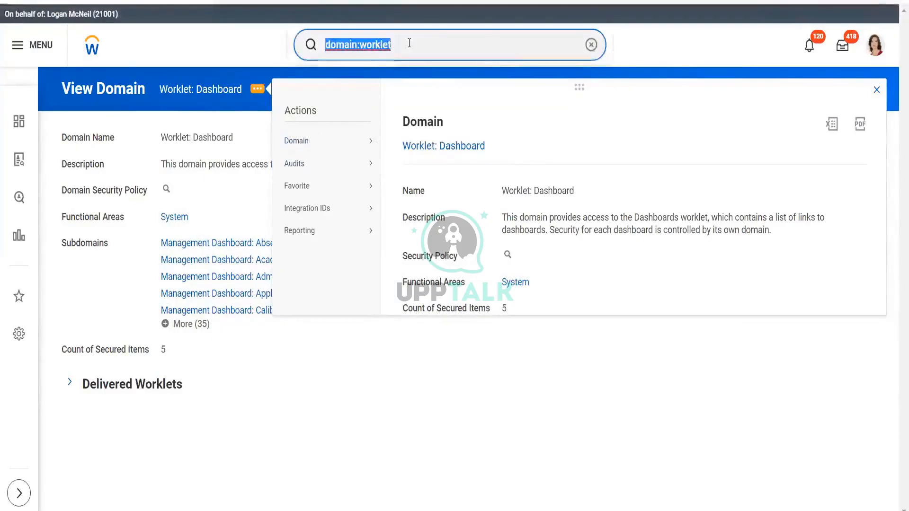
pyautogui.press('BackSpace')
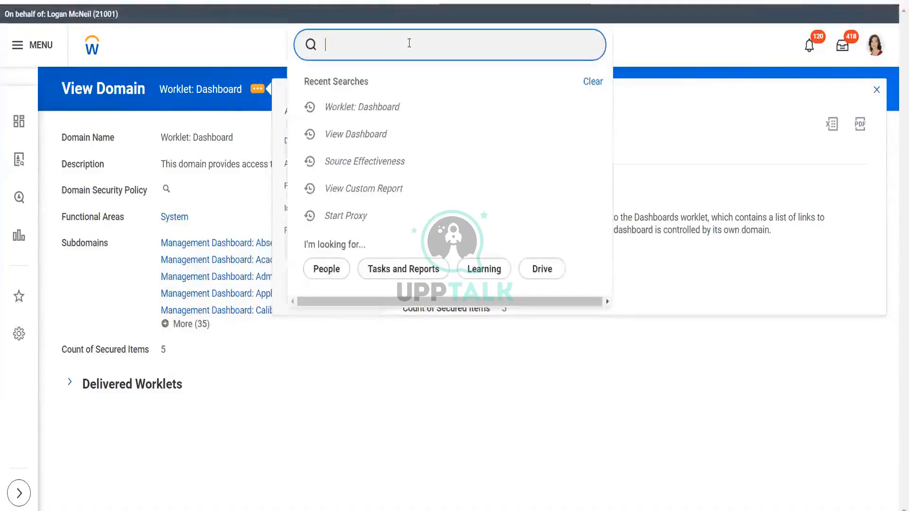
pyautogui.write('domain')
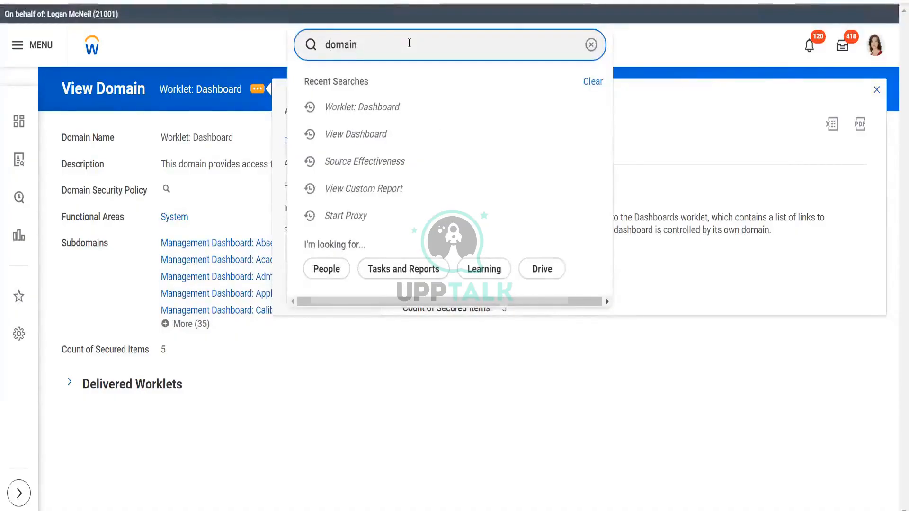
pyautogui.write(':wor')
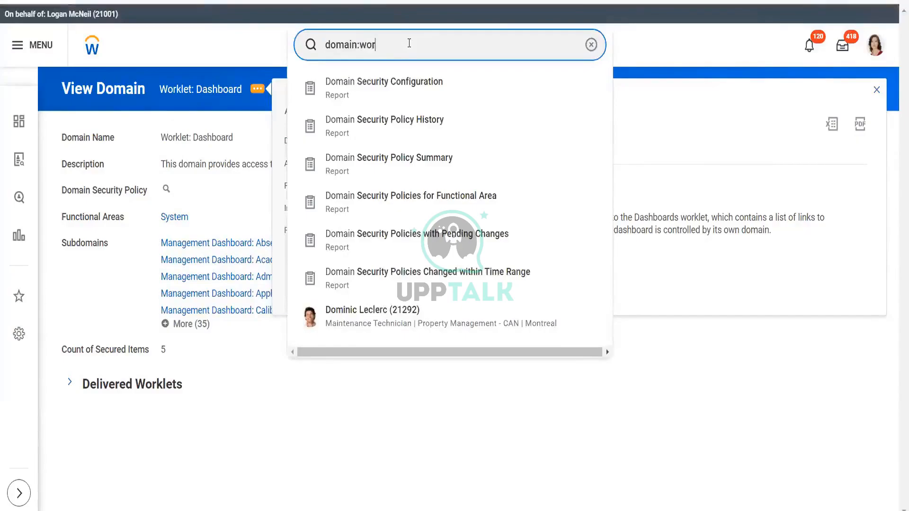
pyautogui.write('klet')
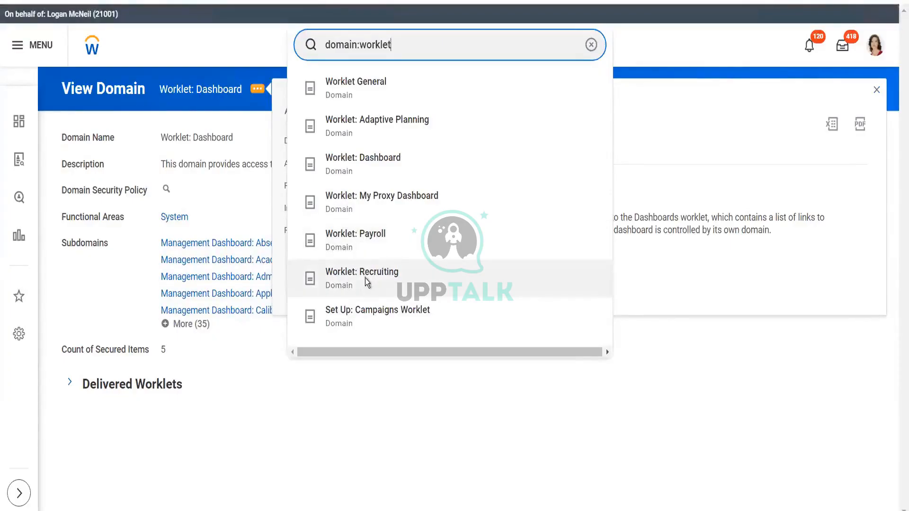
pyautogui.click(364, 277)
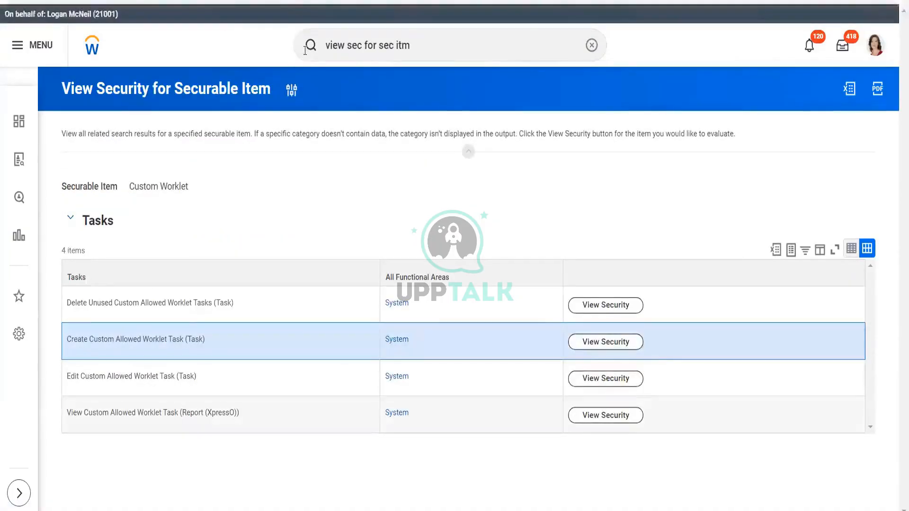
# - Search for the View Dashboard task and run it for the Alpha Recruiting dashboard
pyautogui.click(422, 42)
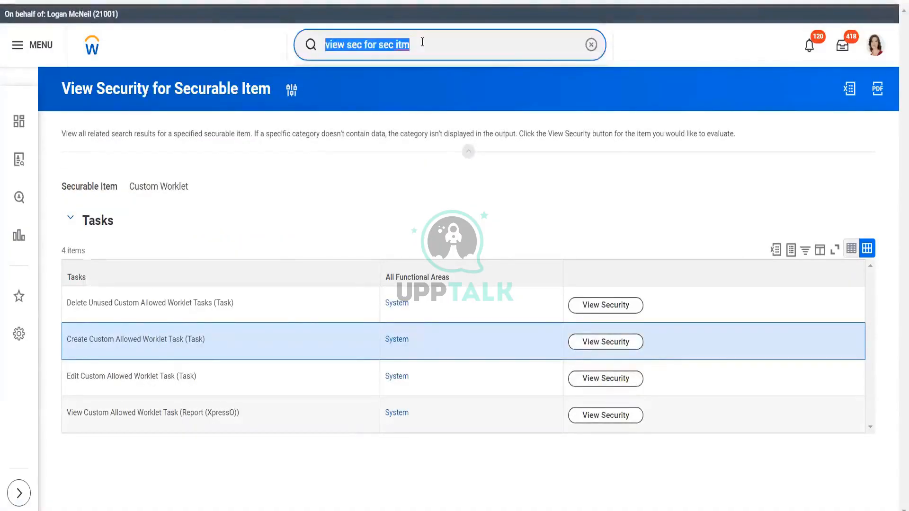
pyautogui.write('view ')
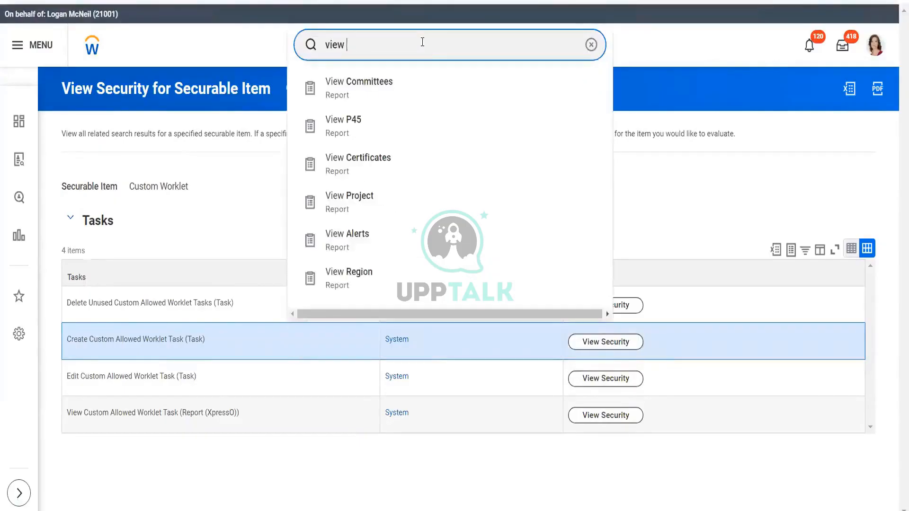
pyautogui.write('dashboard')
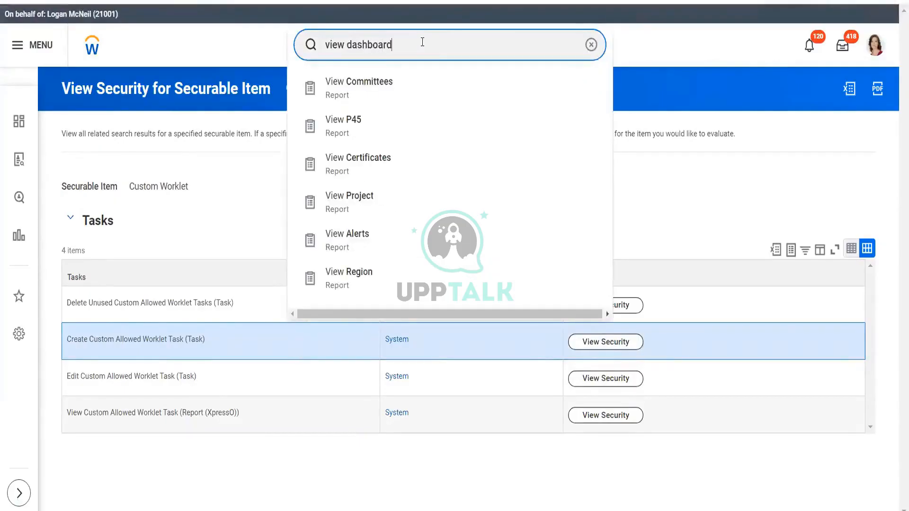
pyautogui.press('Return')
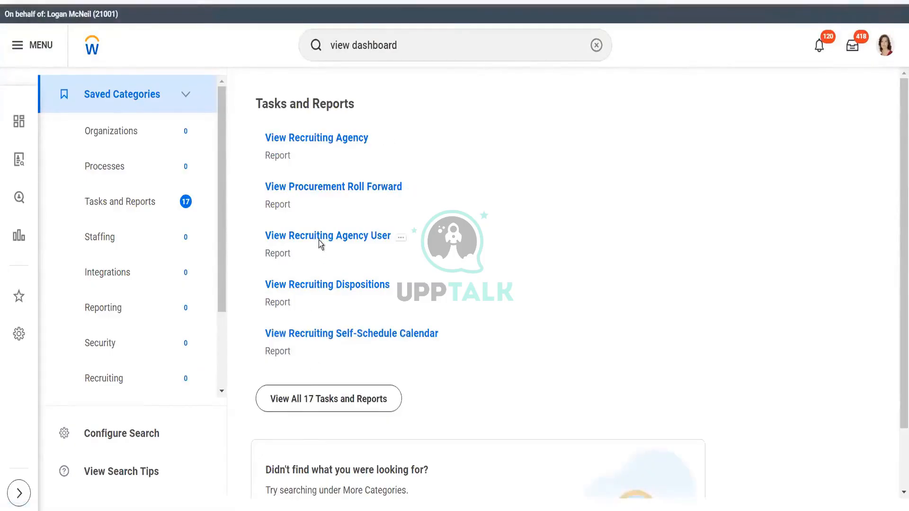
pyautogui.click(294, 399)
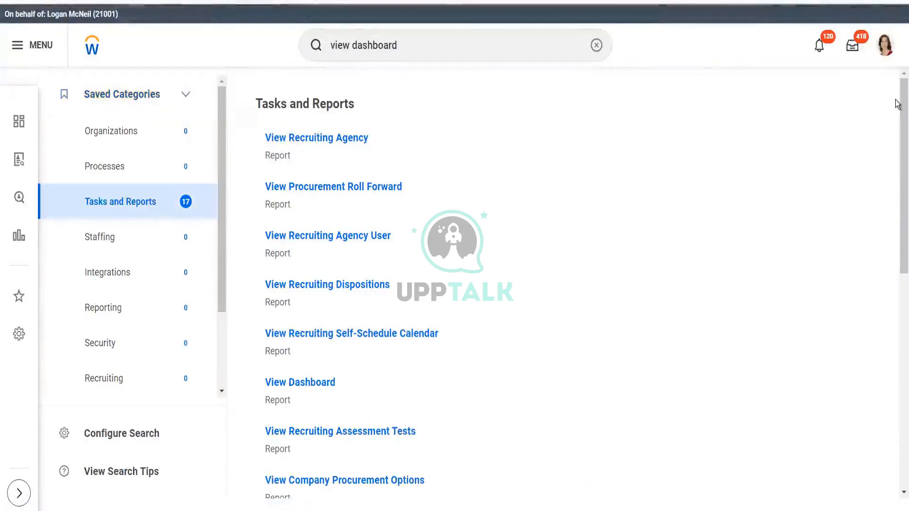
pyautogui.moveTo(899, 102); pyautogui.dragTo(897, 176)
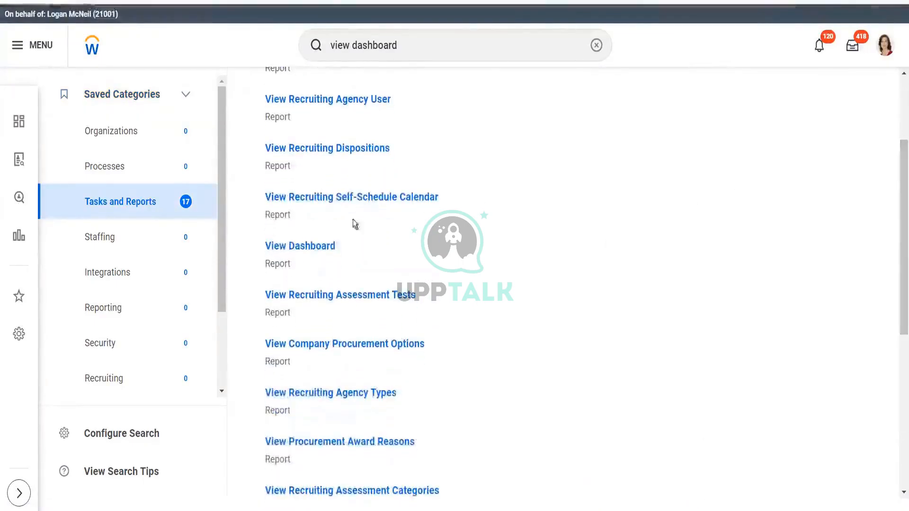
pyautogui.click(309, 248)
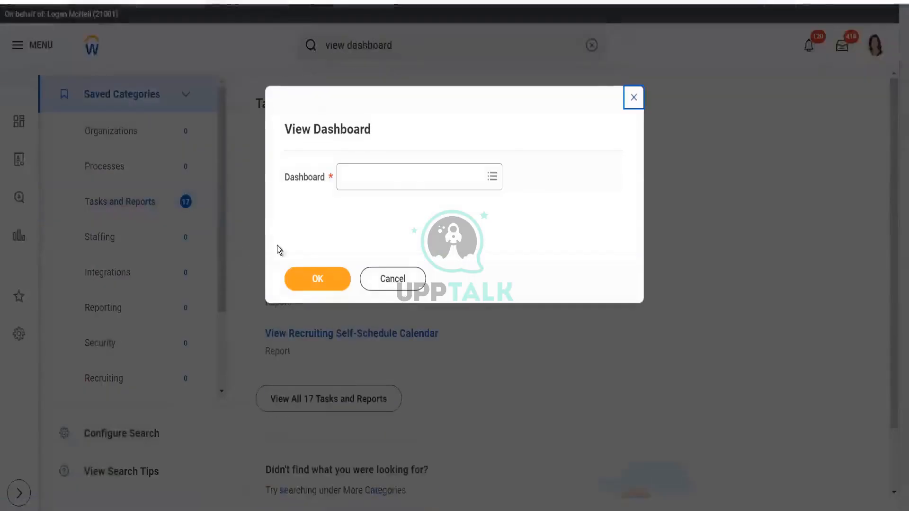
pyautogui.click(414, 176)
pyautogui.write('recru')
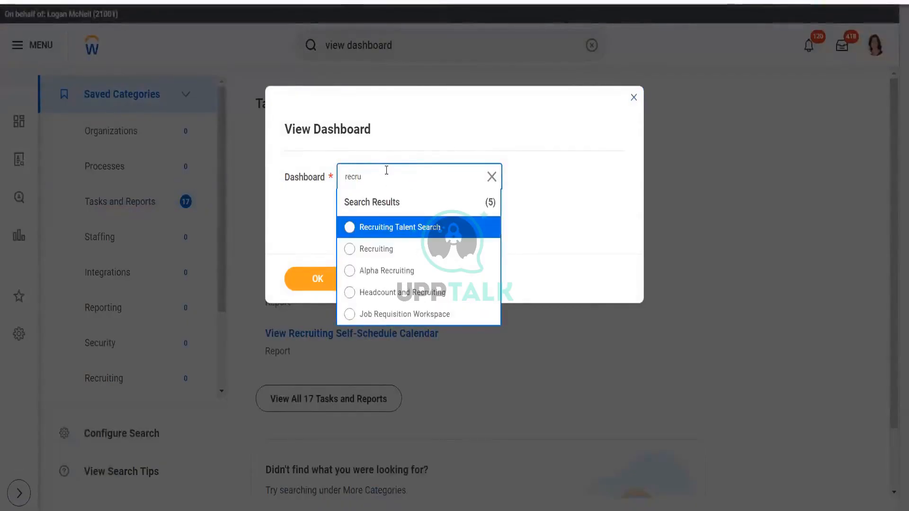
pyautogui.click(387, 270)
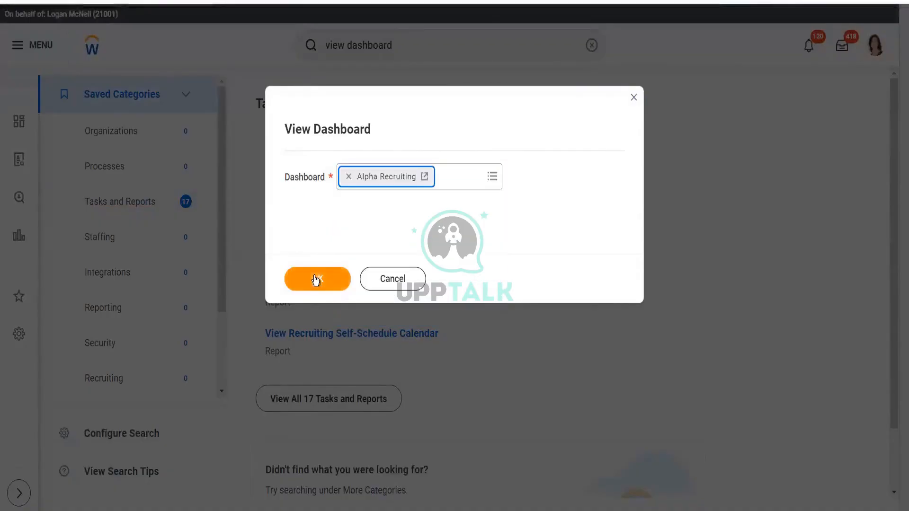
pyautogui.click(315, 278)
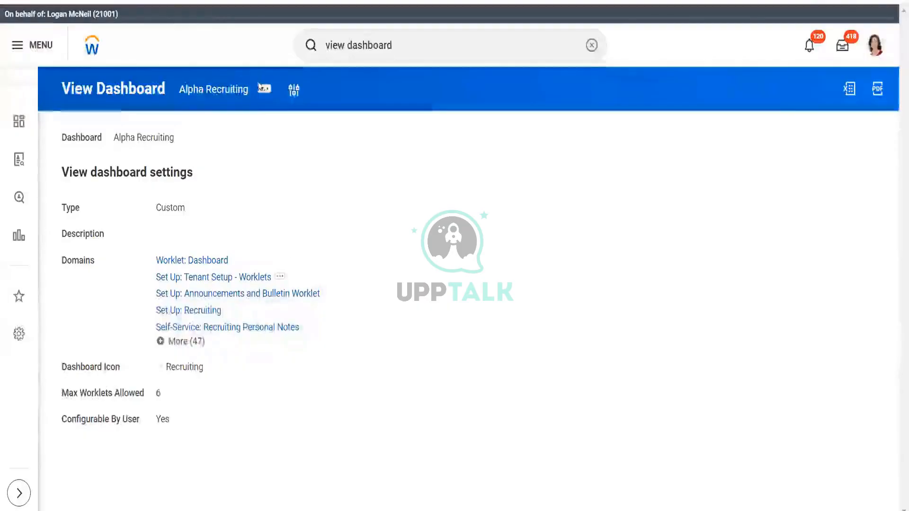
# - Open the Alpha Recruiting dashboard for editing and start editing its Settings
pyautogui.click(263, 91)
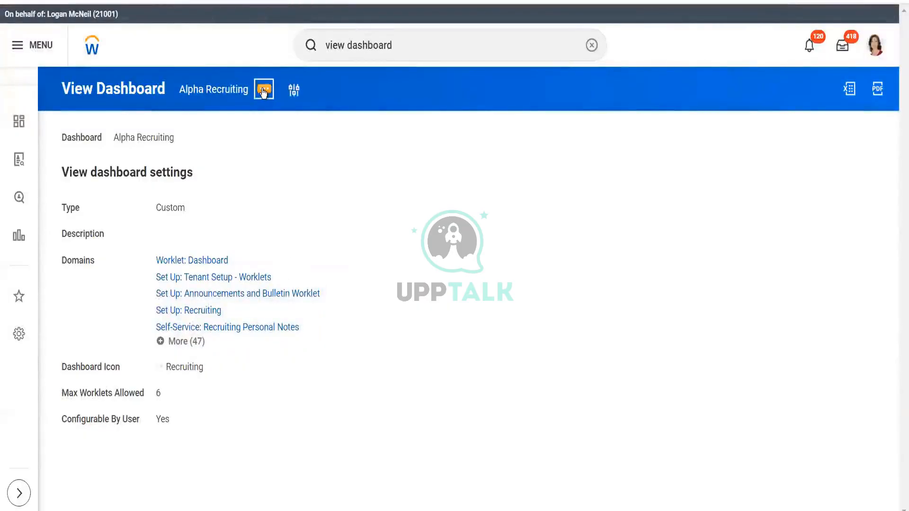
pyautogui.moveTo(321, 126)
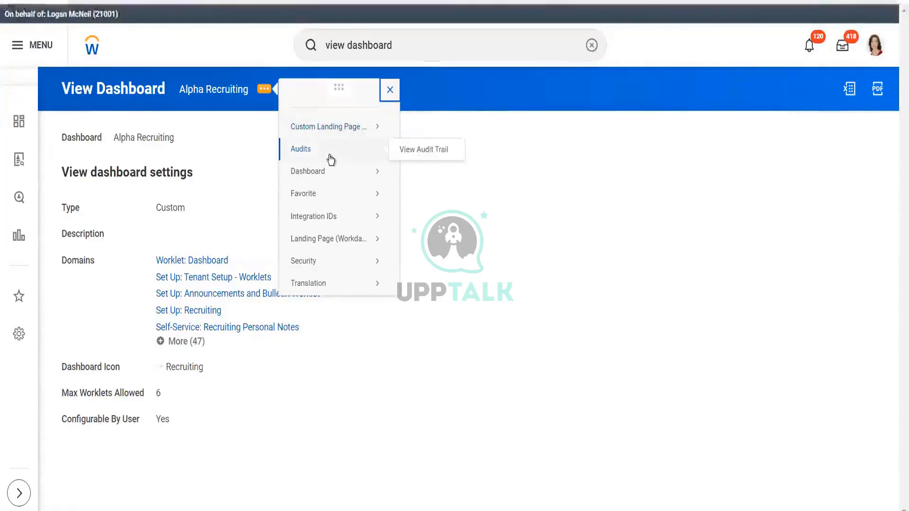
pyautogui.moveTo(332, 174)
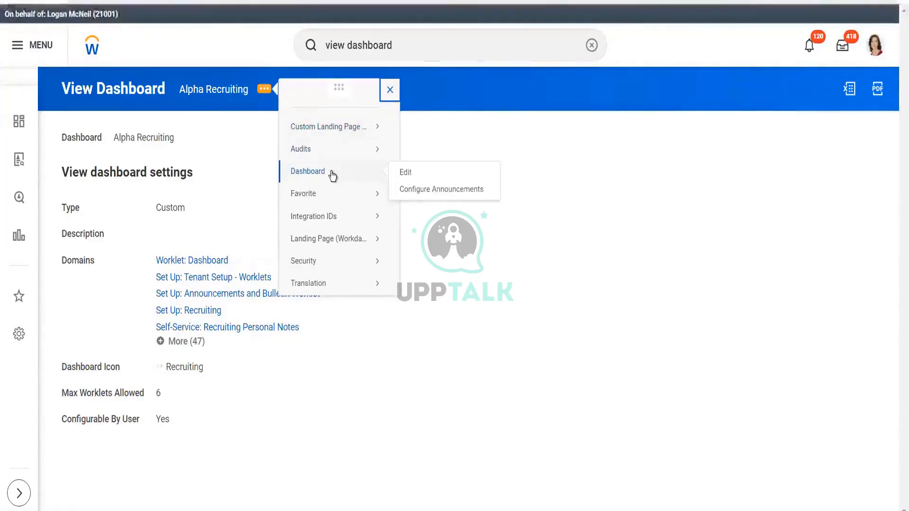
pyautogui.click(406, 175)
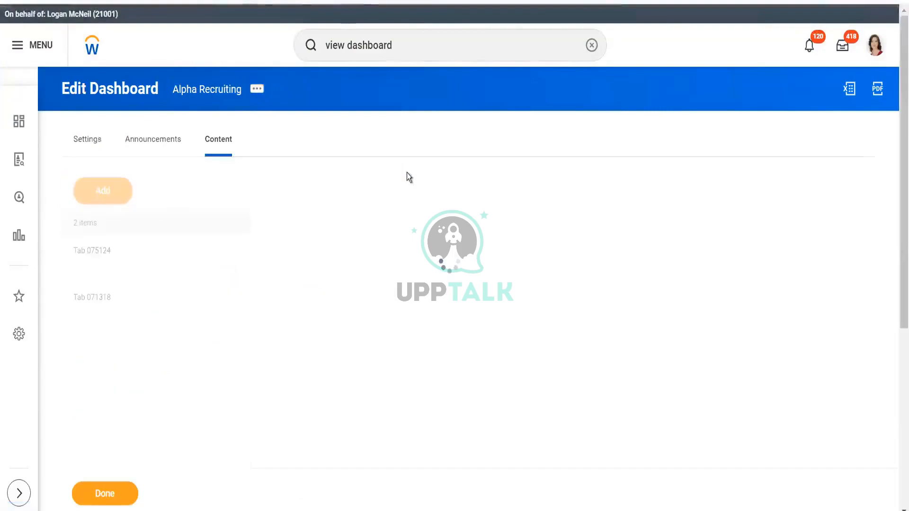
pyautogui.click(154, 143)
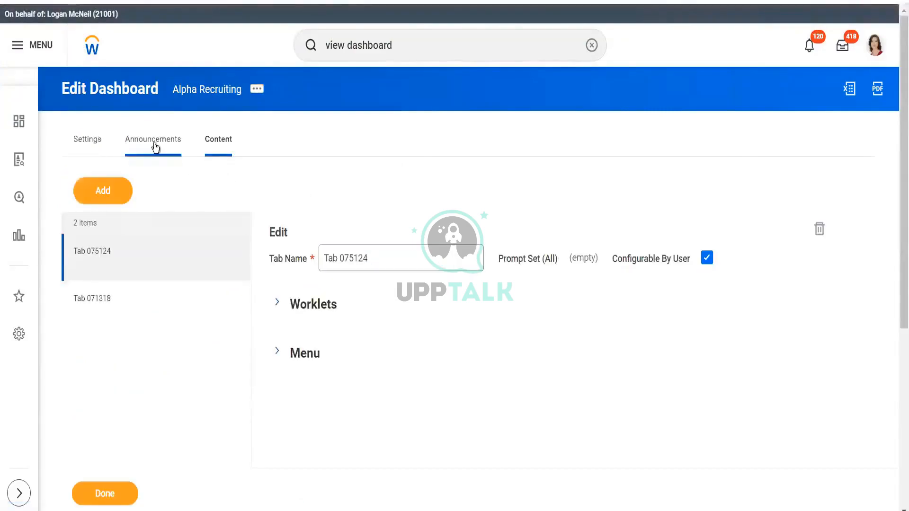
pyautogui.click(94, 141)
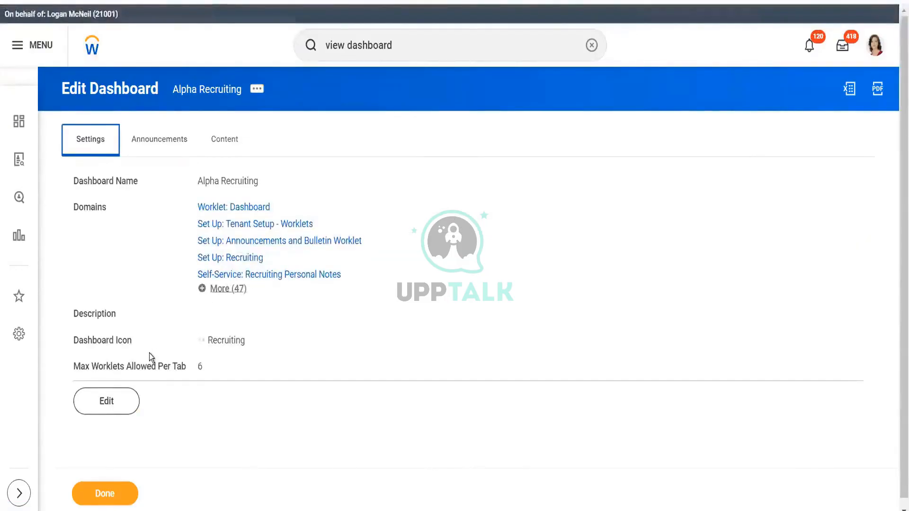
pyautogui.click(105, 412)
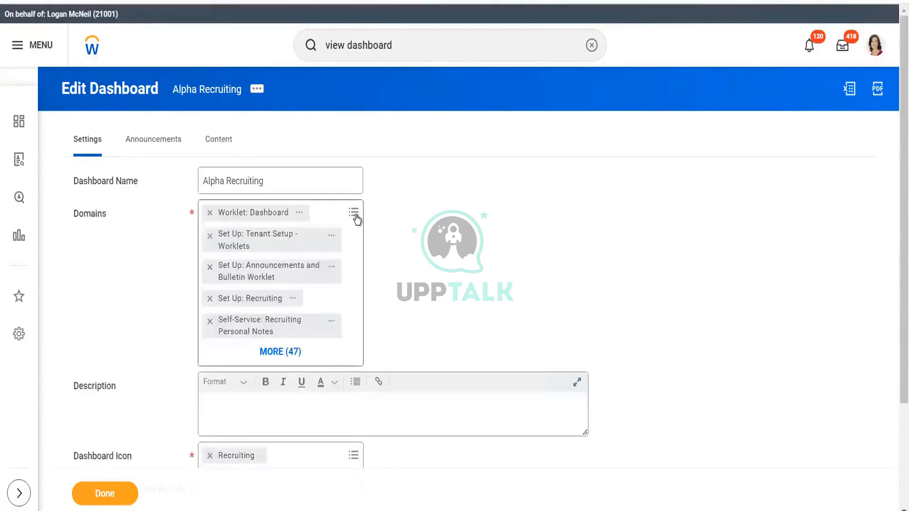
# - Add the Set Up: Campaigns Worklet and Worklet General domains to the dashboard's domains and finish editing
pyautogui.click(356, 218)
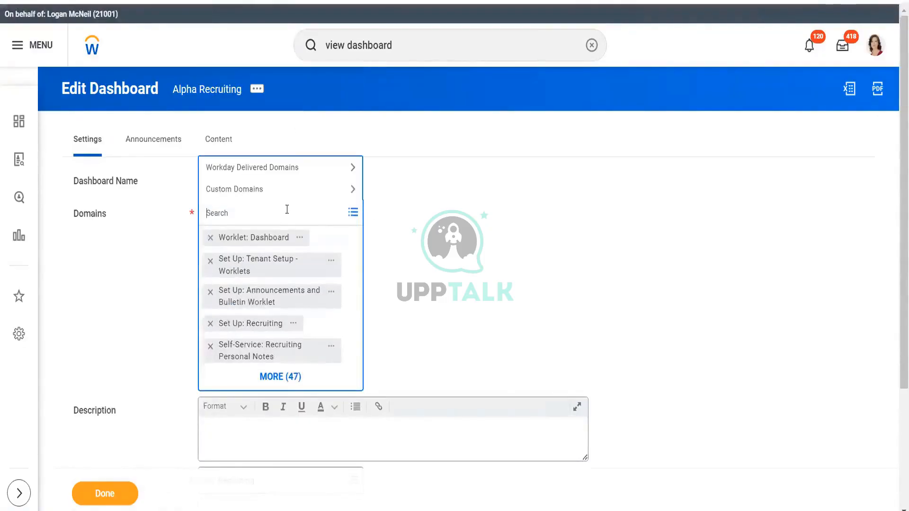
pyautogui.write('work')
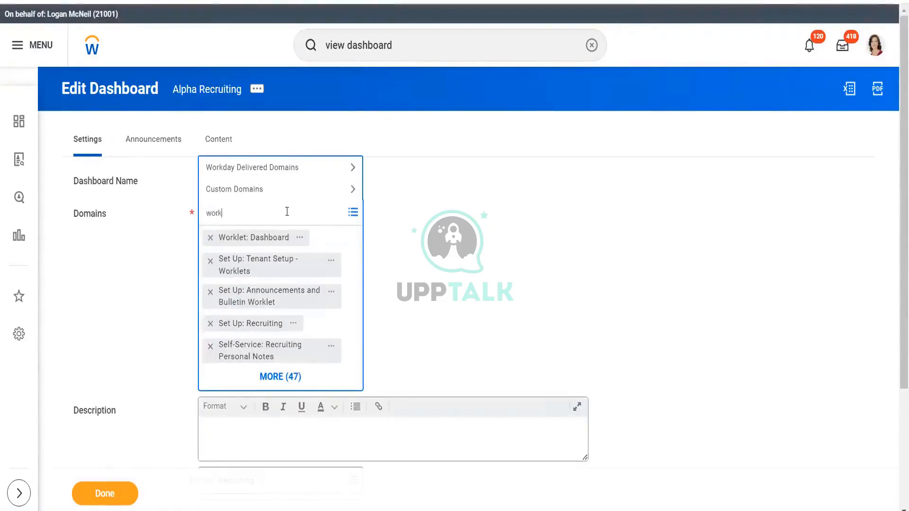
pyautogui.write('let')
pyautogui.press('Return')
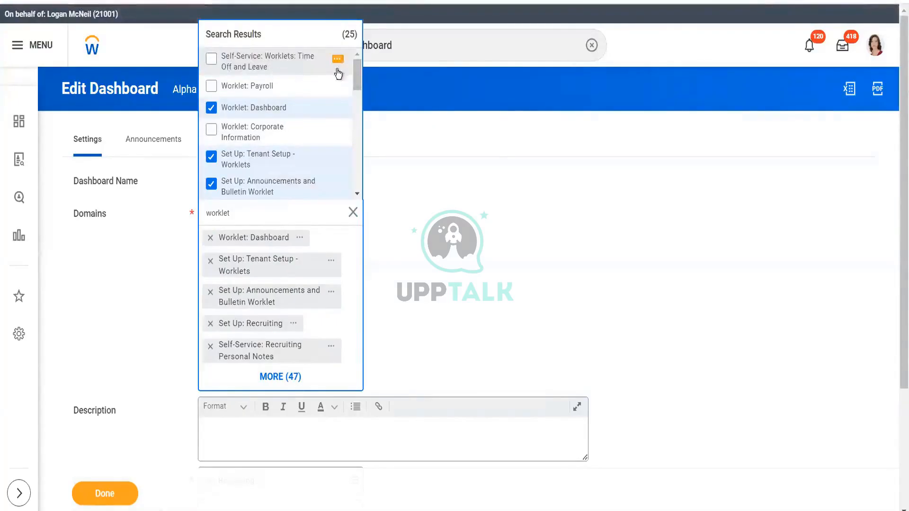
pyautogui.moveTo(358, 73); pyautogui.dragTo(360, 94)
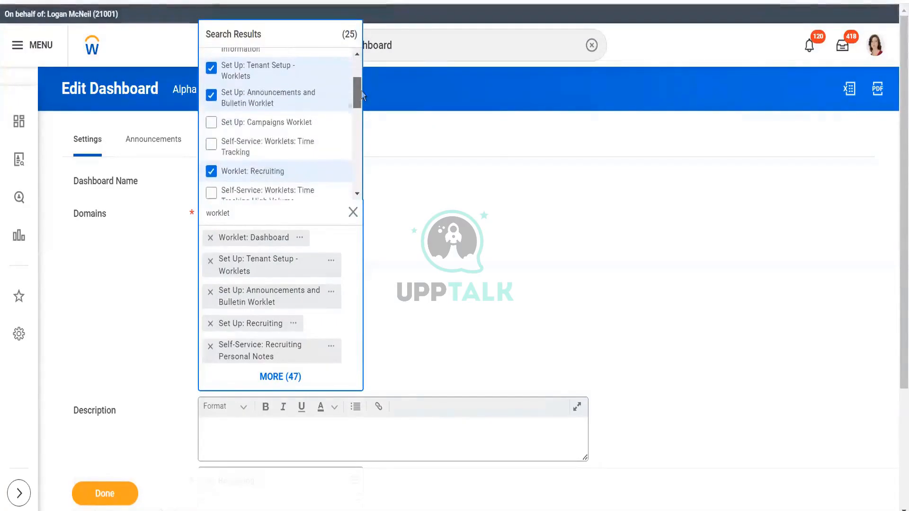
pyautogui.click(299, 122)
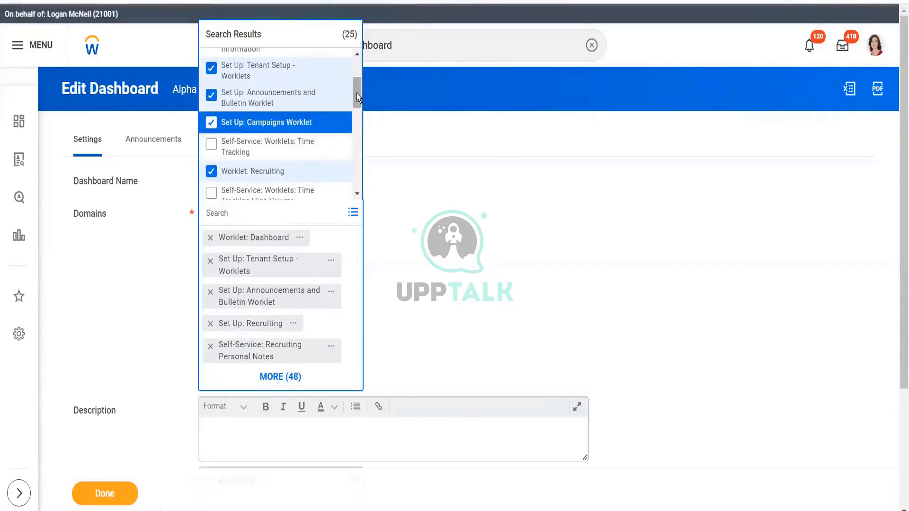
pyautogui.moveTo(357, 93); pyautogui.dragTo(357, 130)
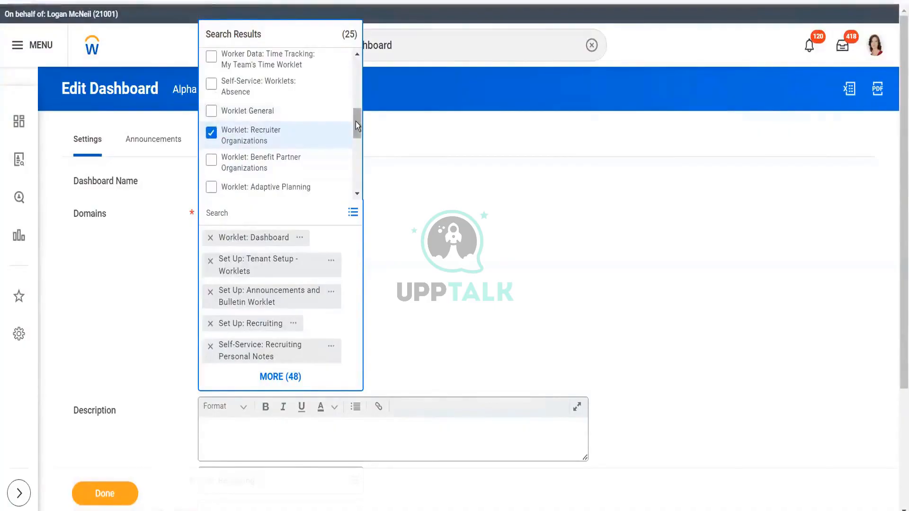
pyautogui.click(212, 111)
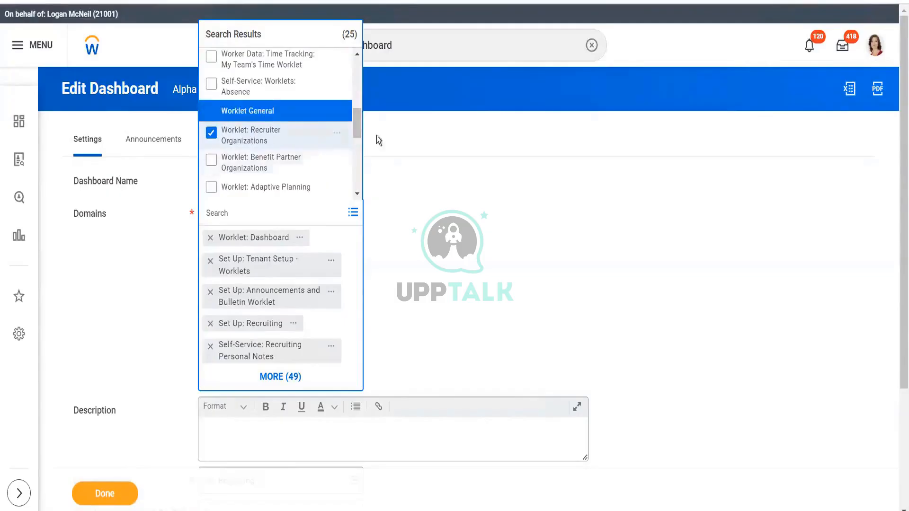
pyautogui.moveTo(354, 119); pyautogui.dragTo(356, 169)
pyautogui.click(436, 206)
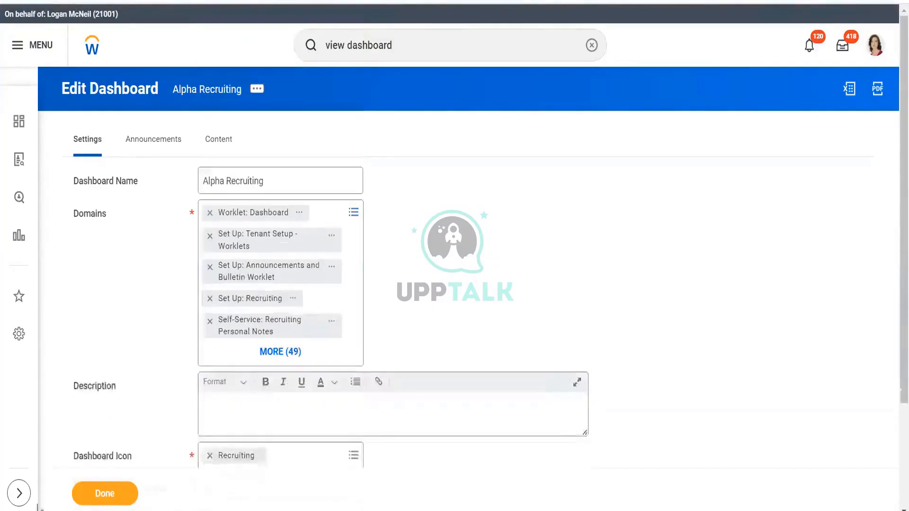
pyautogui.click(99, 498)
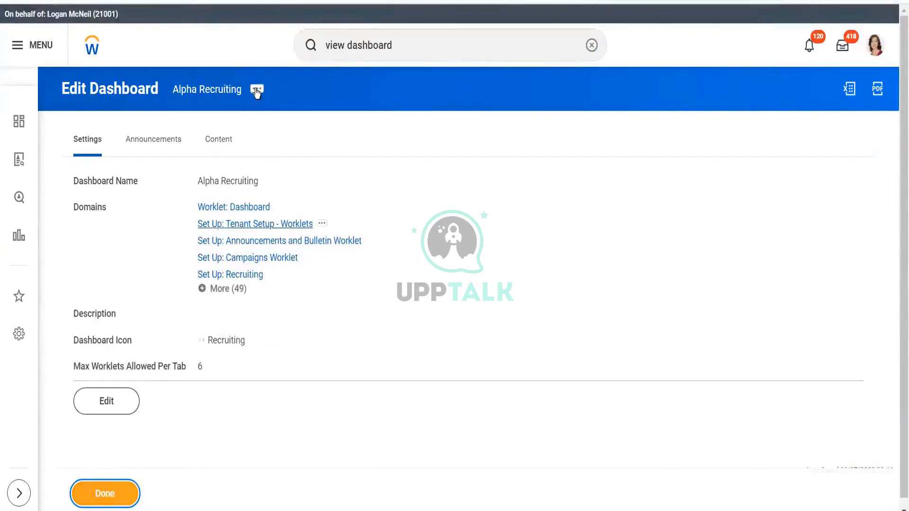
# - Return to Maintain Dashboards and search the Dashboard column filter for alpha
pyautogui.hotkey('alt', 'Left')
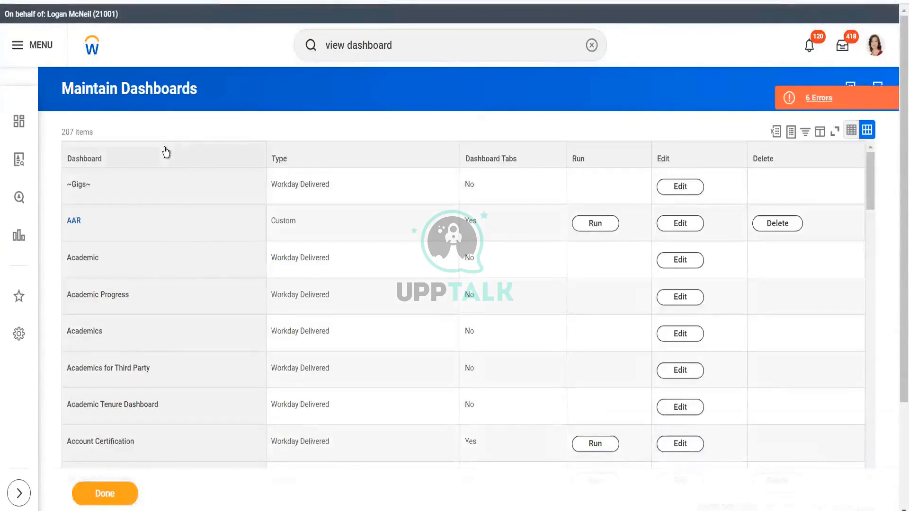
pyautogui.click(165, 152)
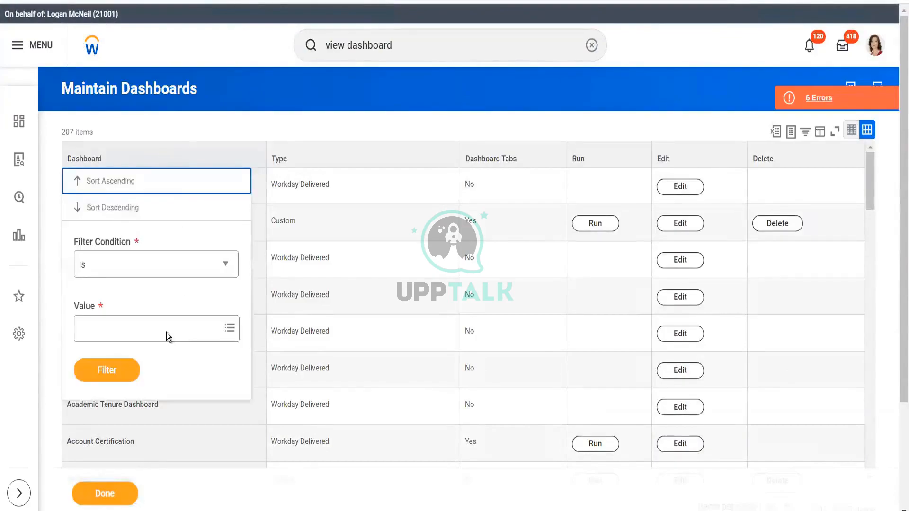
pyautogui.click(166, 331)
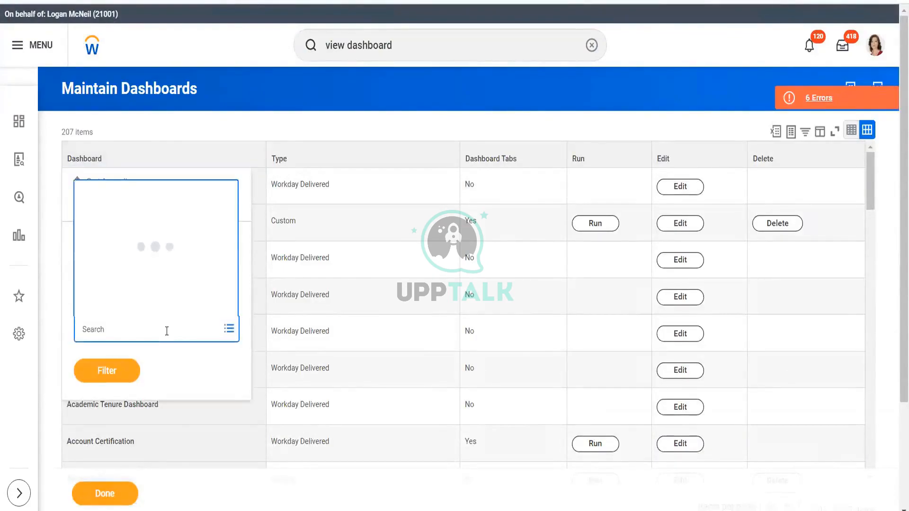
pyautogui.write('akpha')
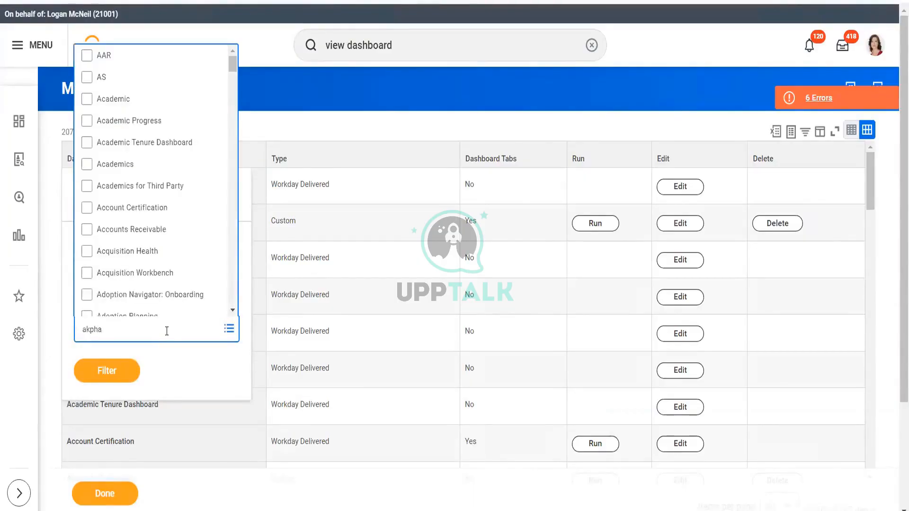
pyautogui.write('lph')
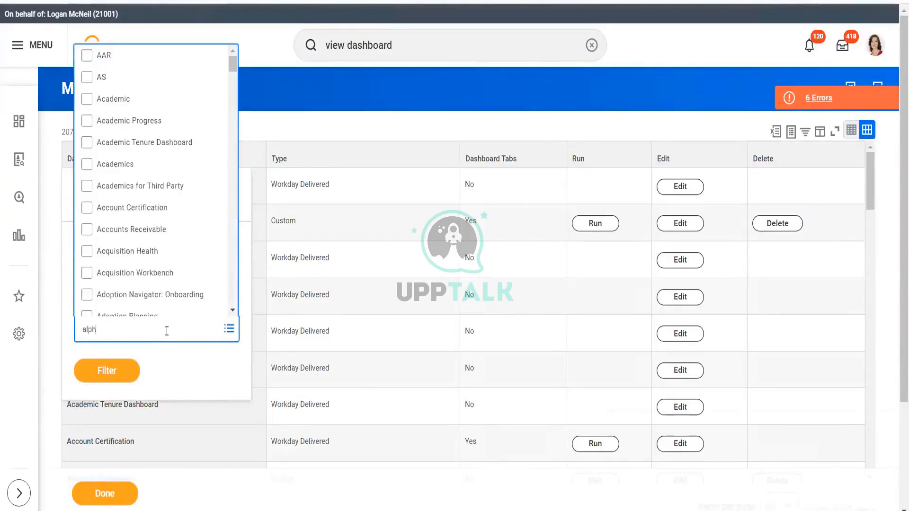
pyautogui.write('a')
pyautogui.press('Return')
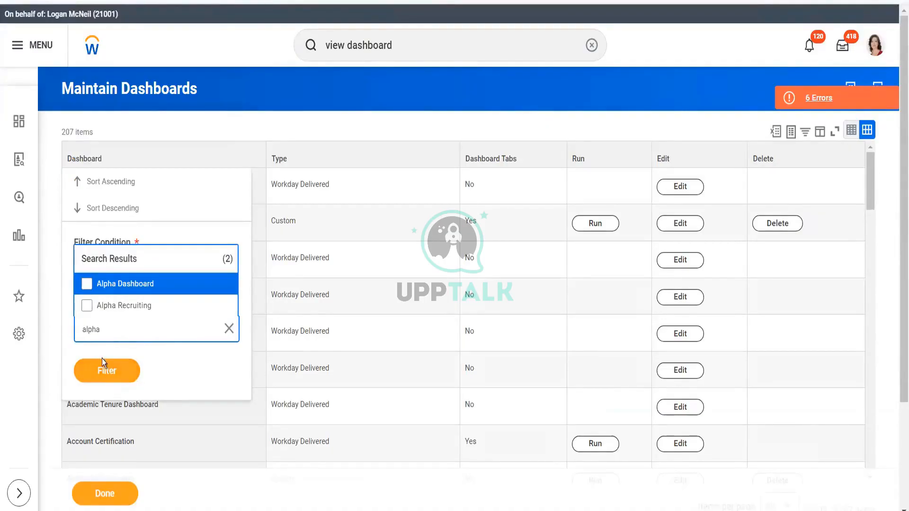
# - Filter the dashboard list to Alpha Recruiting and run that dashboard
pyautogui.click(132, 308)
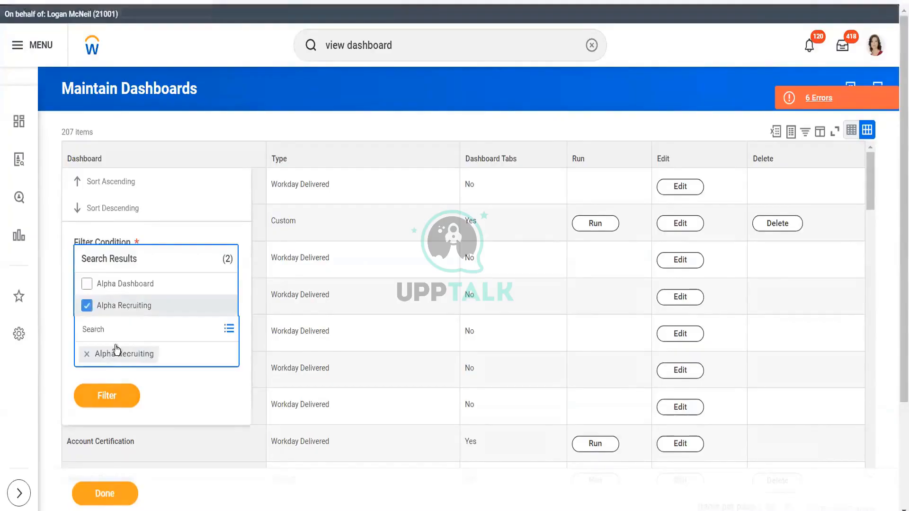
pyautogui.click(111, 402)
pyautogui.click(116, 369)
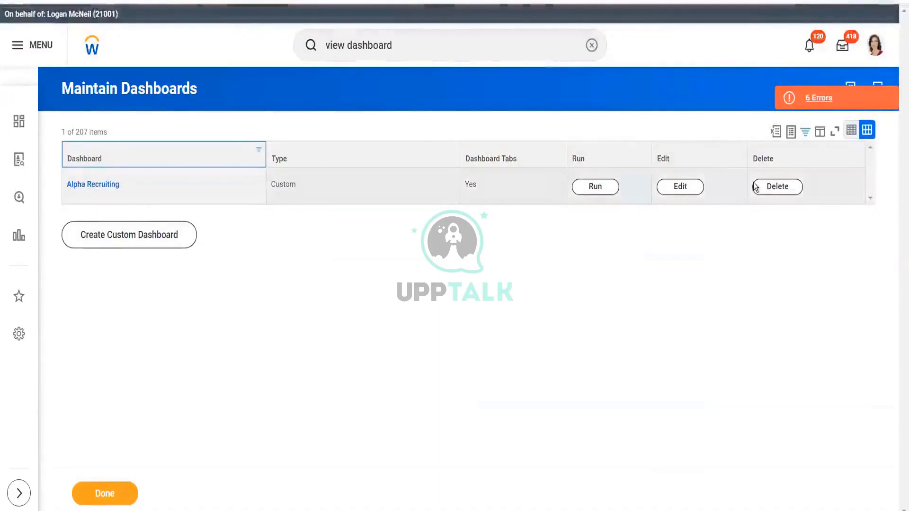
pyautogui.click(669, 192)
pyautogui.click(605, 190)
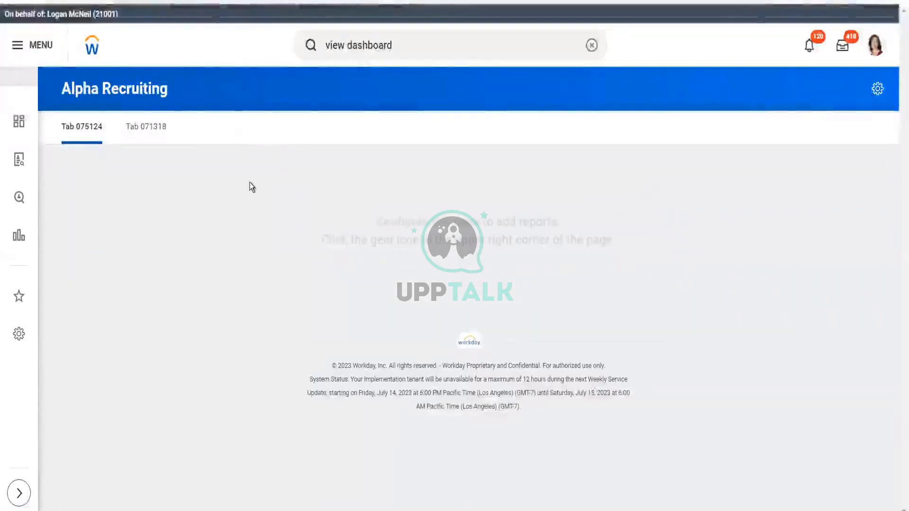
# - Try to add a recruiting worklet to Tab 075124 in the Alpha Recruiting dashboard's content
pyautogui.click(145, 128)
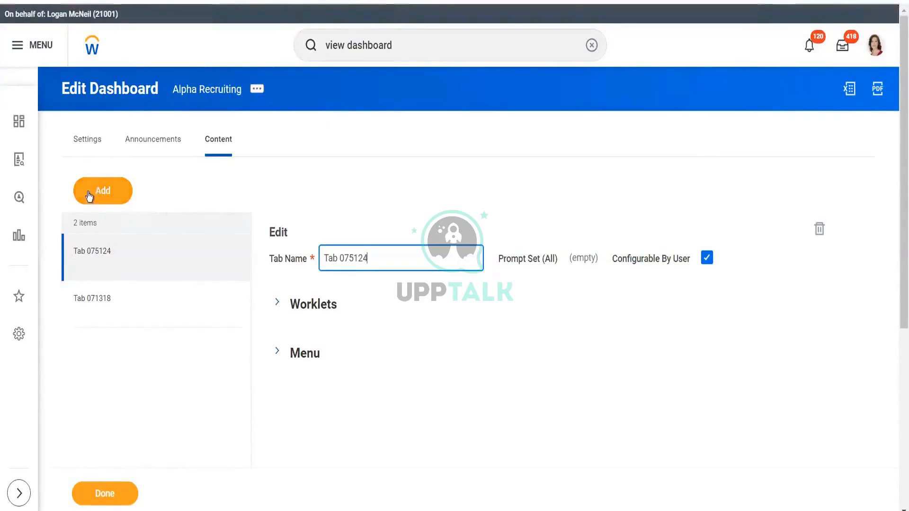
pyautogui.click(278, 305)
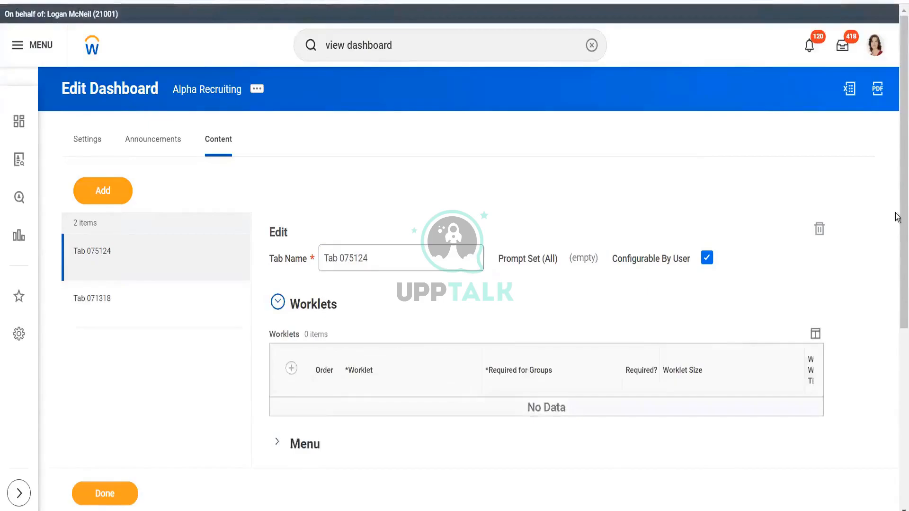
pyautogui.moveTo(896, 217); pyautogui.dragTo(897, 286)
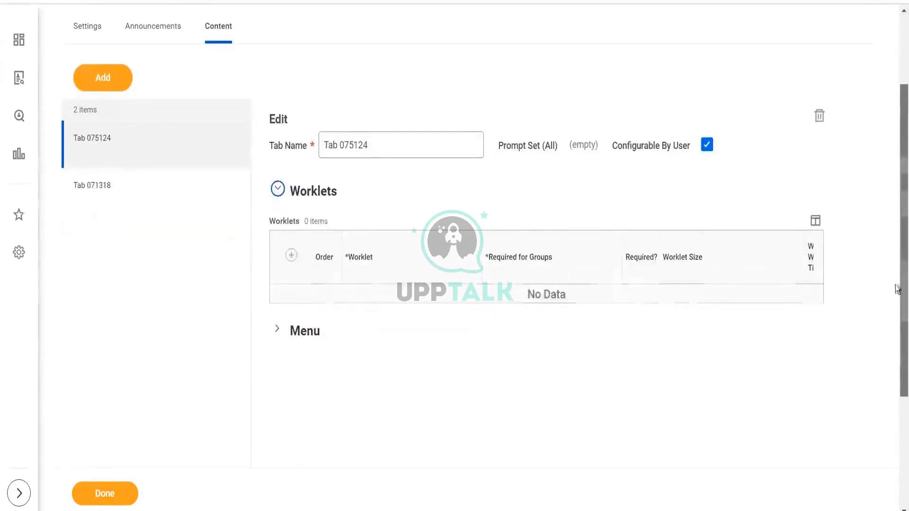
pyautogui.click(292, 255)
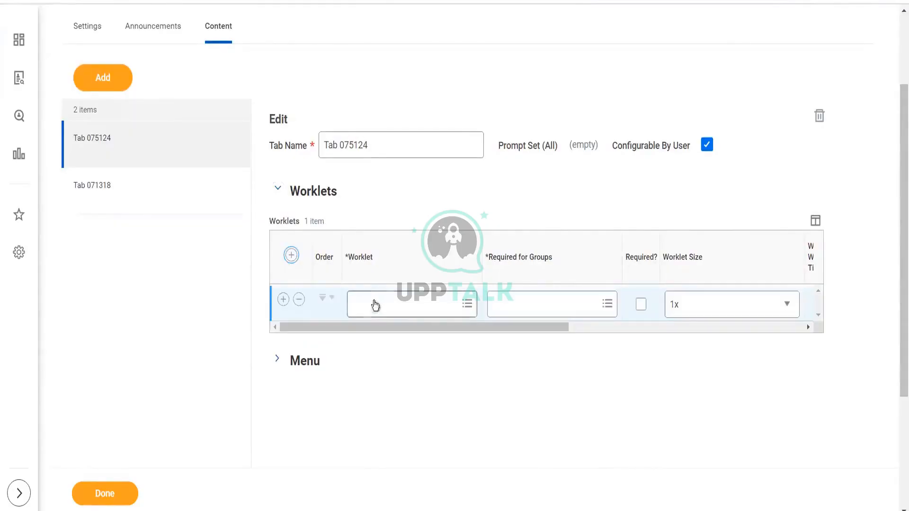
pyautogui.click(374, 304)
pyautogui.write('recrui')
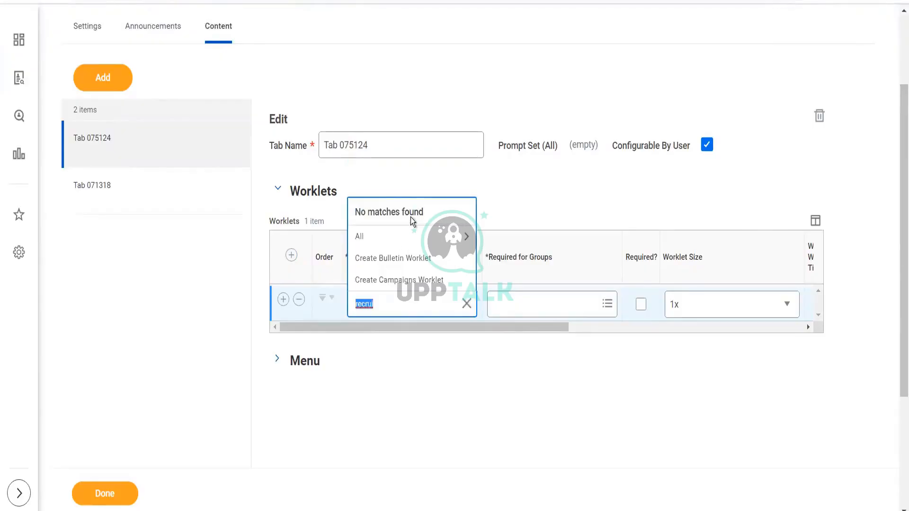
pyautogui.click(390, 241)
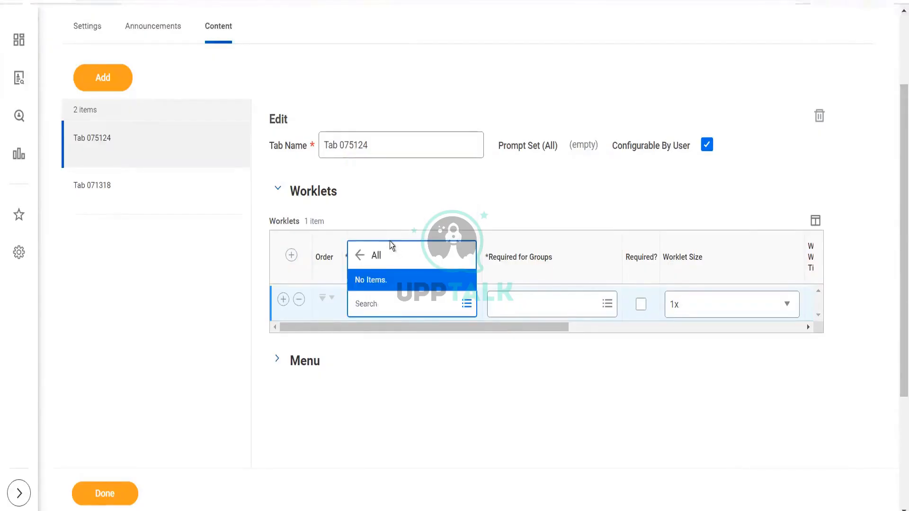
pyautogui.click(298, 300)
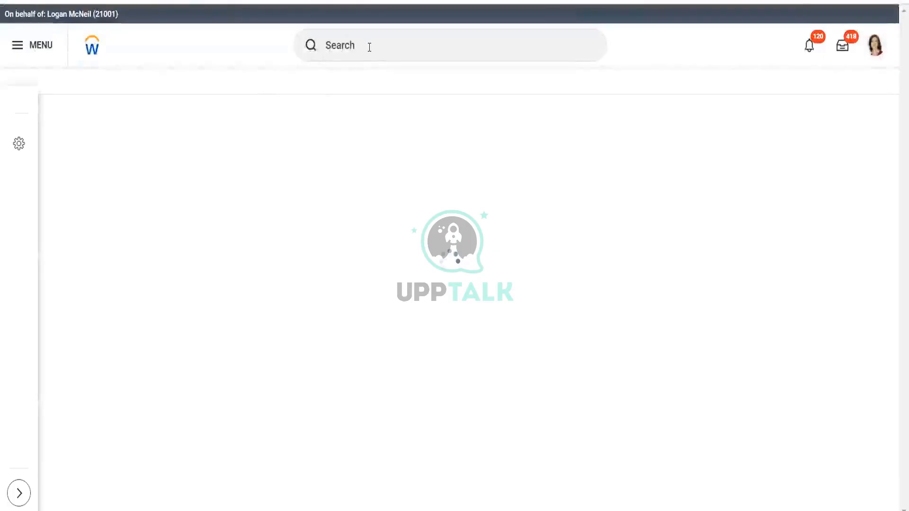
# - Search again for view dashboard and open the View Dashboard task from all tasks and reports
pyautogui.click(368, 48)
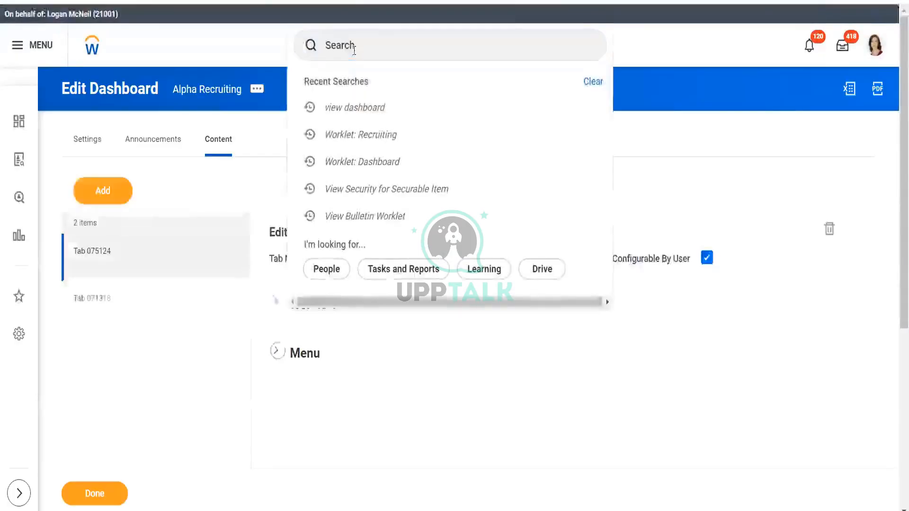
pyautogui.click(356, 108)
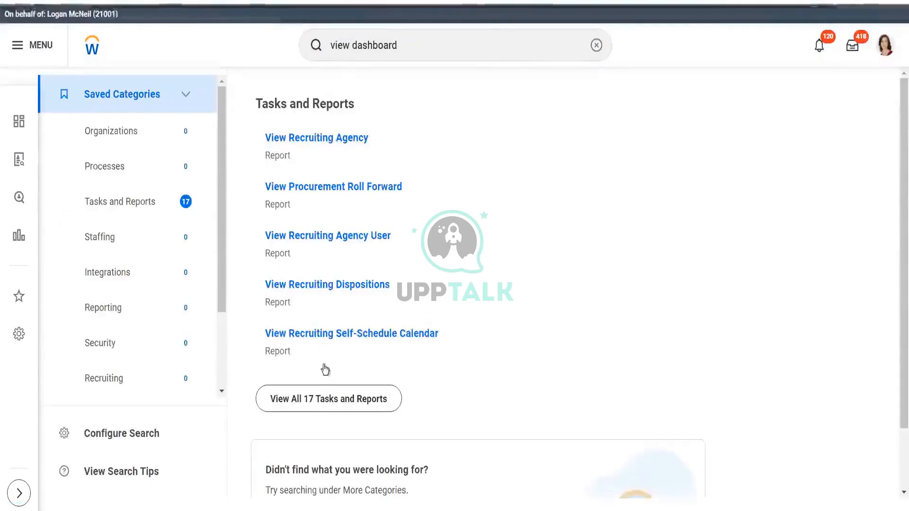
pyautogui.click(324, 399)
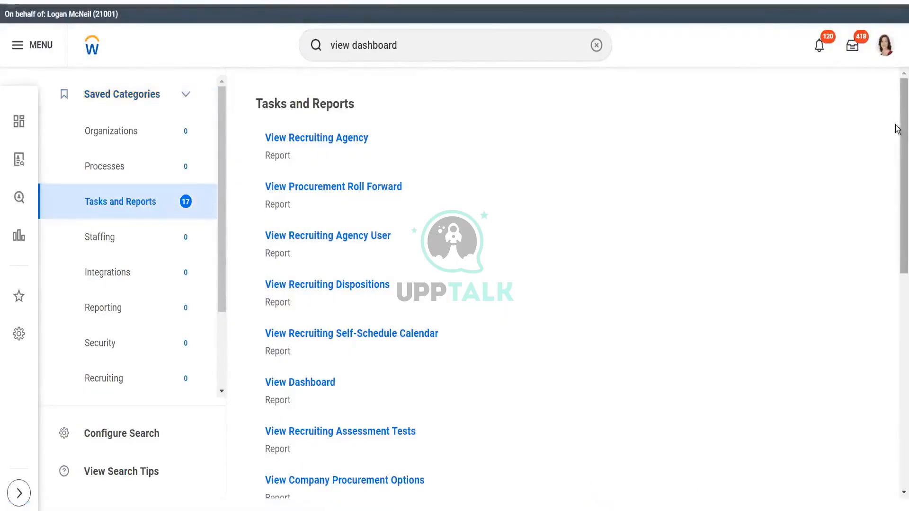
pyautogui.moveTo(897, 129); pyautogui.dragTo(898, 152)
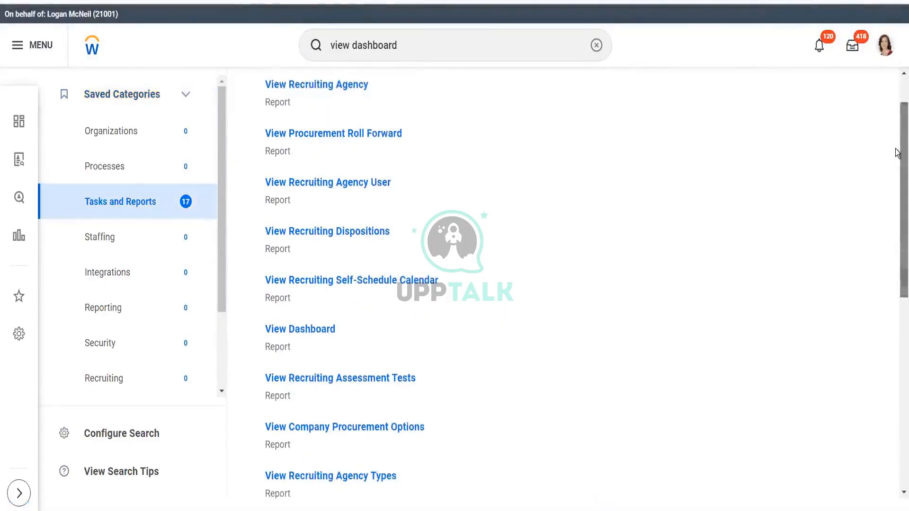
pyautogui.click(306, 330)
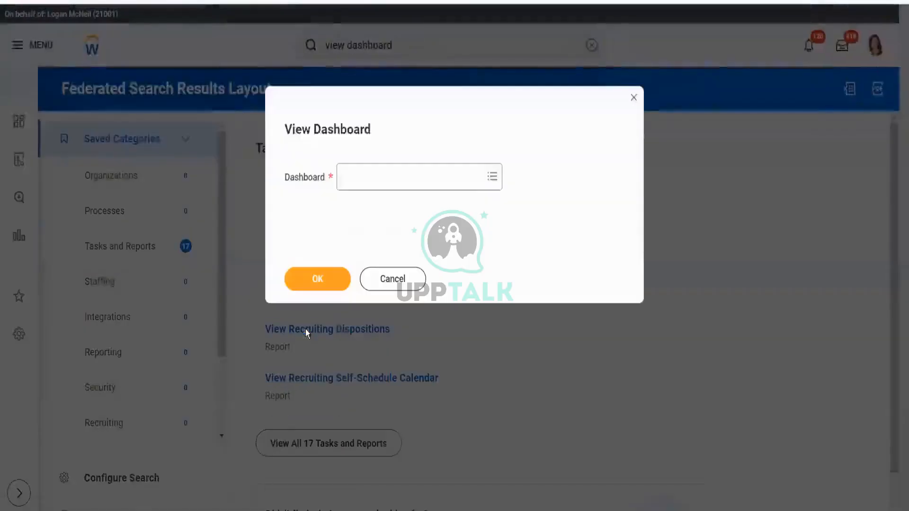
# - Select the Onboarding dashboard and view its settings
pyautogui.click(419, 185)
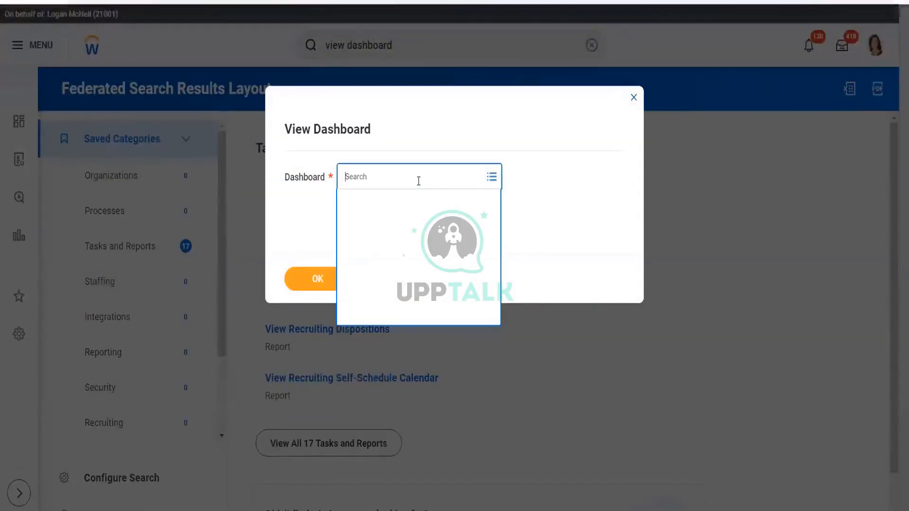
pyautogui.write('onboarding')
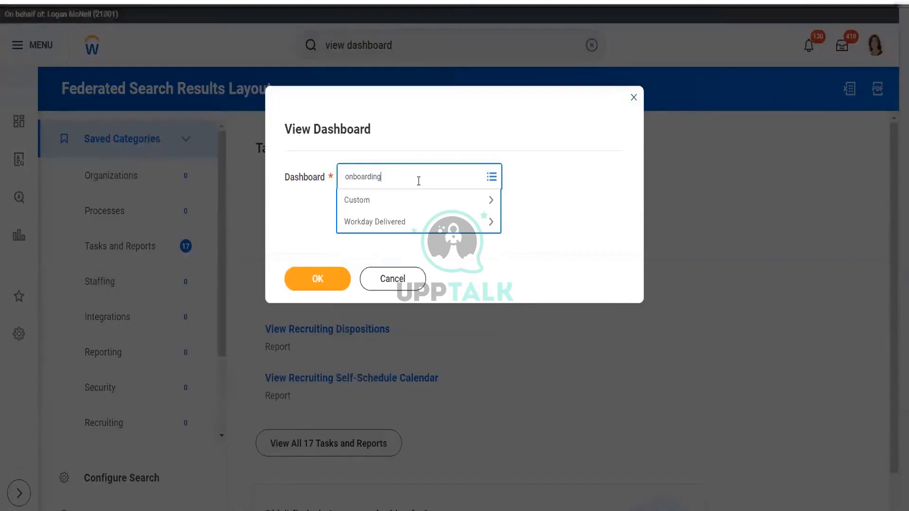
pyautogui.press('Return')
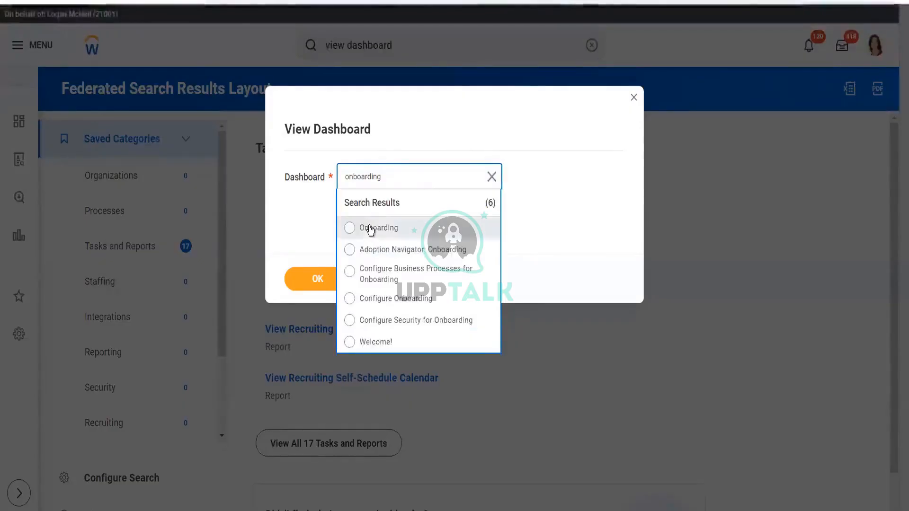
pyautogui.press('Return')
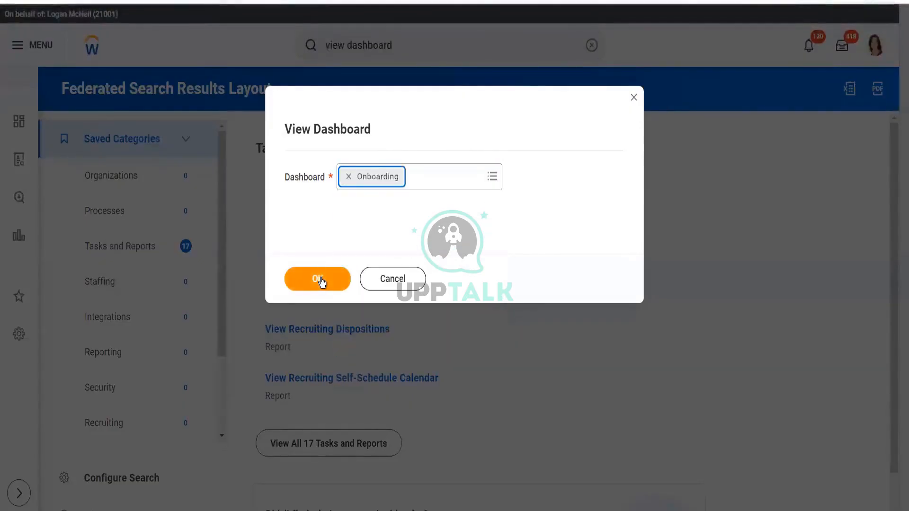
pyautogui.click(322, 281)
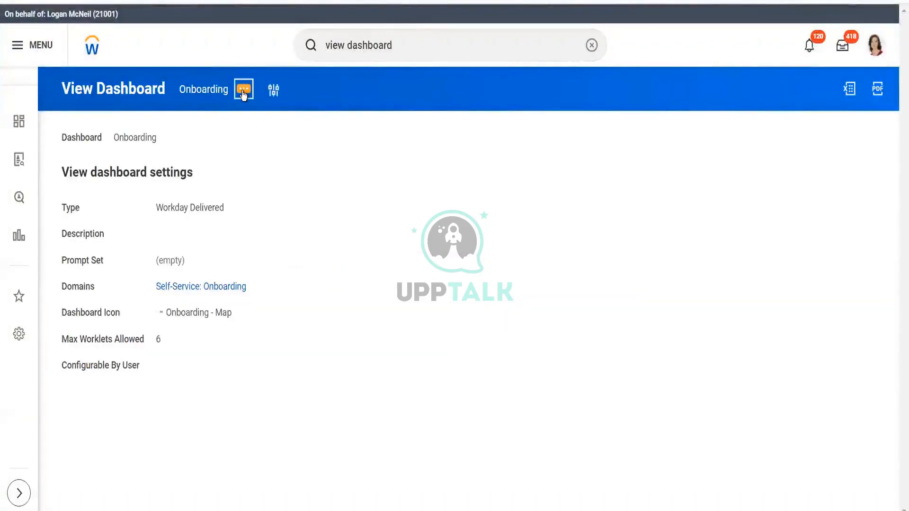
# - Open the Onboarding dashboard for editing from its related actions
pyautogui.click(243, 95)
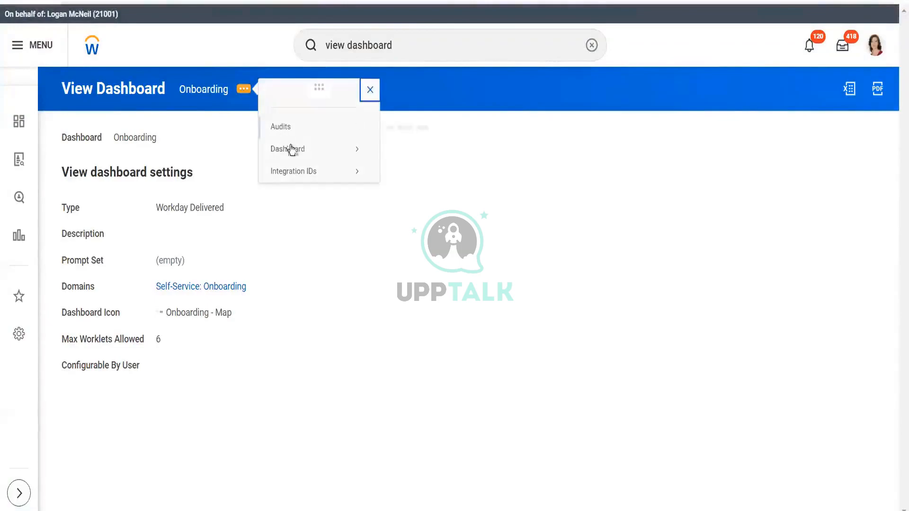
pyautogui.moveTo(293, 151)
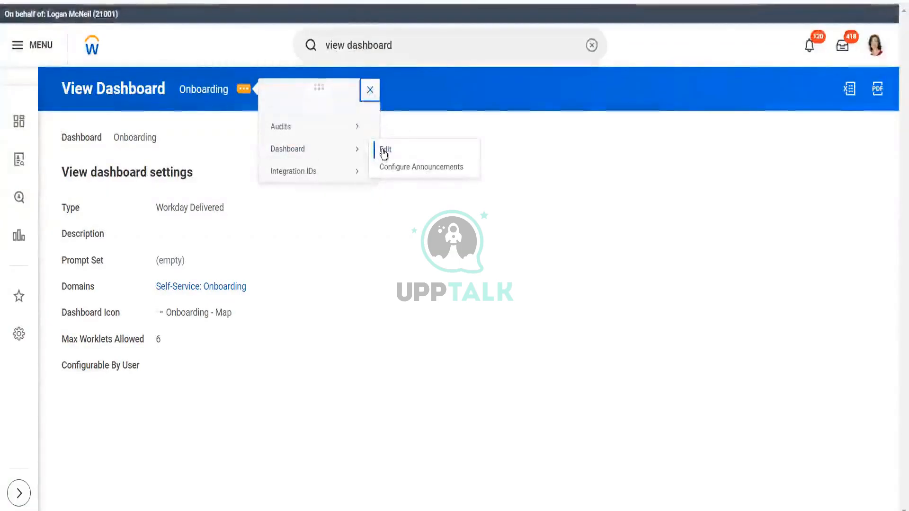
pyautogui.click(382, 150)
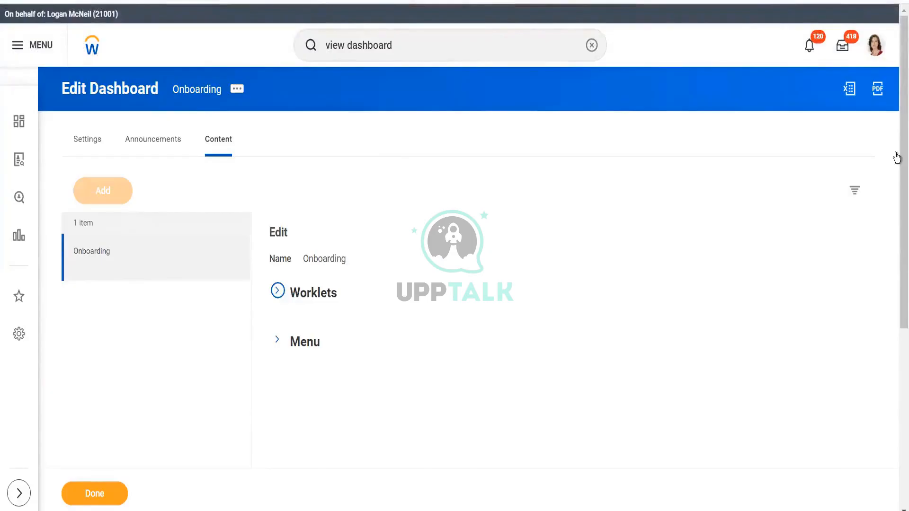
# - Scroll through the Onboarding dashboard's worklets and open the Helpful Management Reports & Tasks worklet
pyautogui.moveTo(902, 166); pyautogui.dragTo(898, 317)
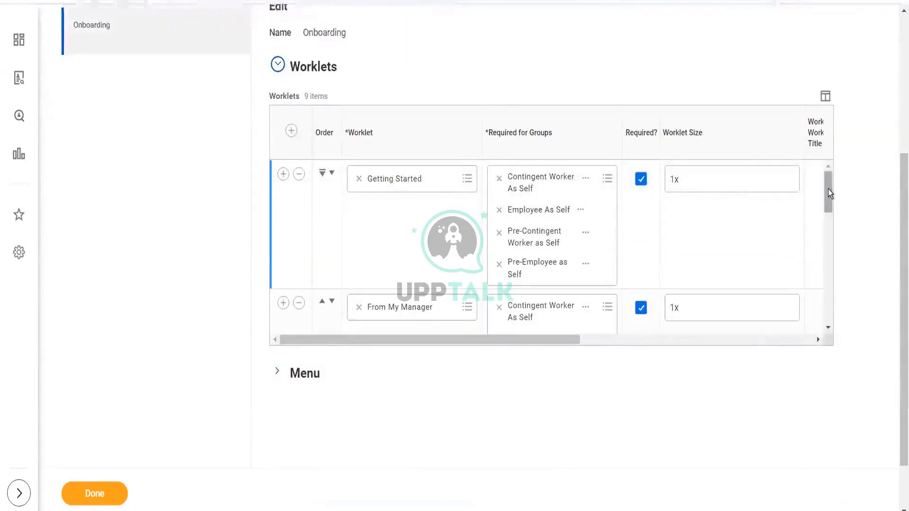
pyautogui.moveTo(828, 189); pyautogui.dragTo(828, 76)
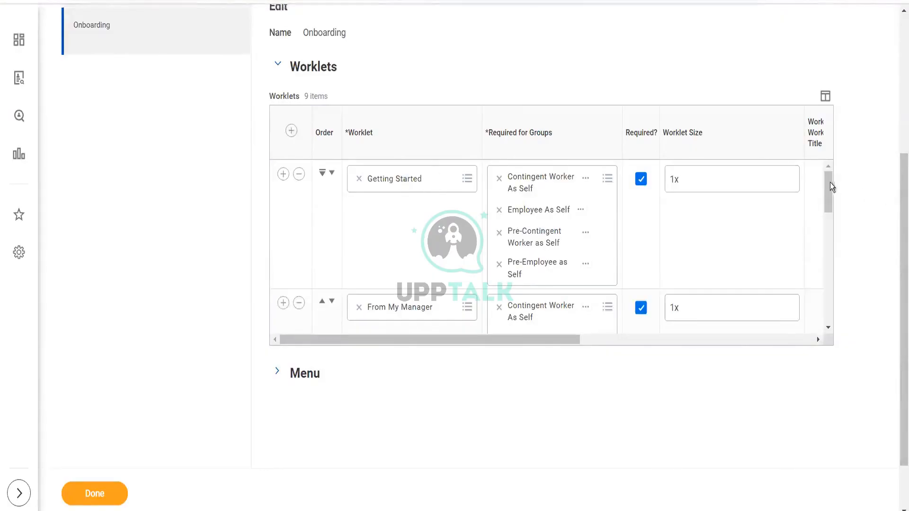
pyautogui.click(829, 226)
pyautogui.moveTo(829, 239)
pyautogui.mouseDown()
pyautogui.moveTo(834, 262)
pyautogui.moveTo(834, 234)
pyautogui.mouseUp()
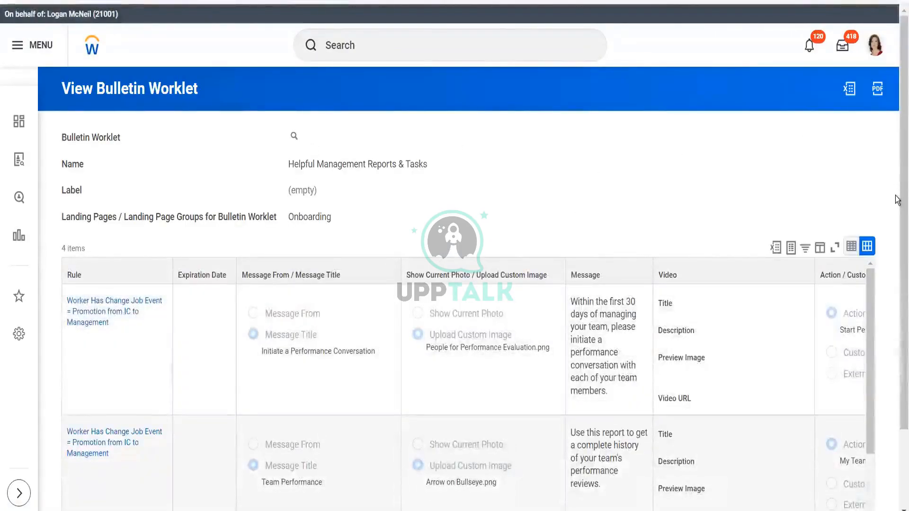
# - Review the Helpful Management Reports & Tasks bulletin worklet's rules, messages and actions, and open its related actions
pyautogui.scroll(-2, 896, 232)
pyautogui.scroll(-2, 896, 232)
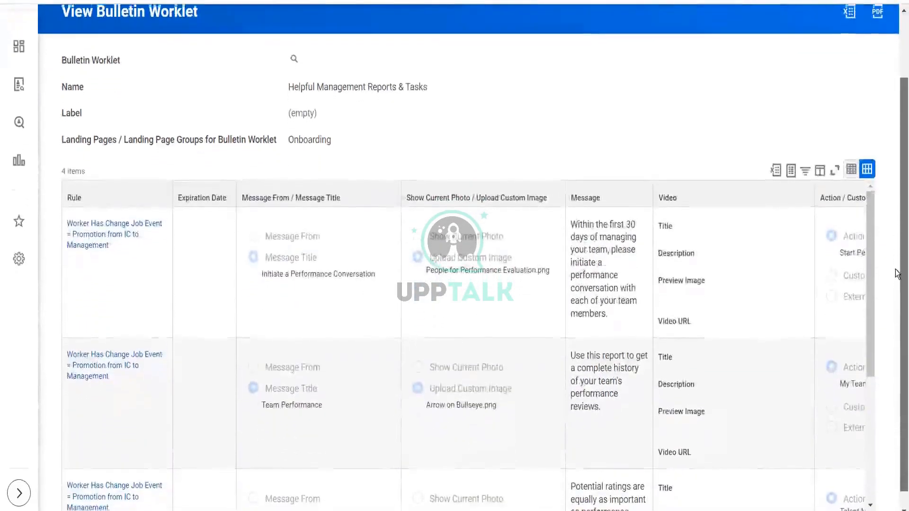
pyautogui.scroll(-1, 895, 284)
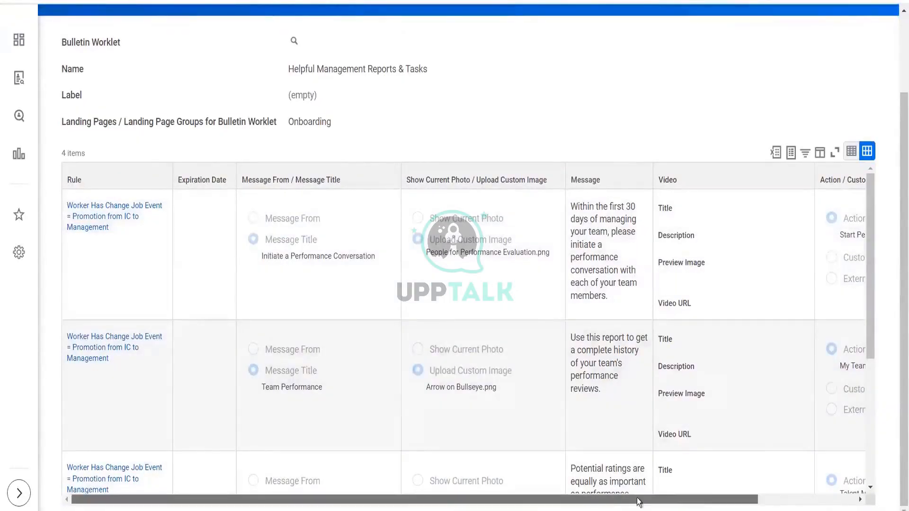
pyautogui.moveTo(639, 502); pyautogui.dragTo(703, 494)
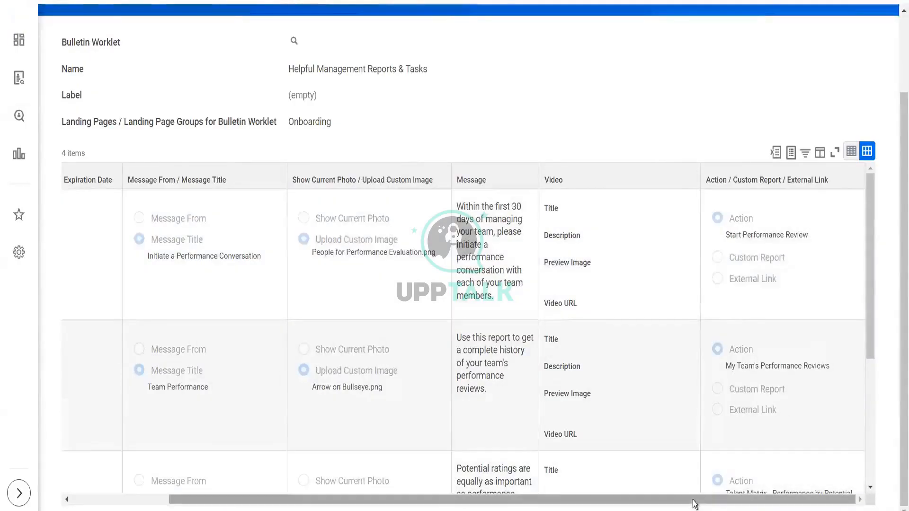
pyautogui.moveTo(685, 506); pyautogui.dragTo(420, 503)
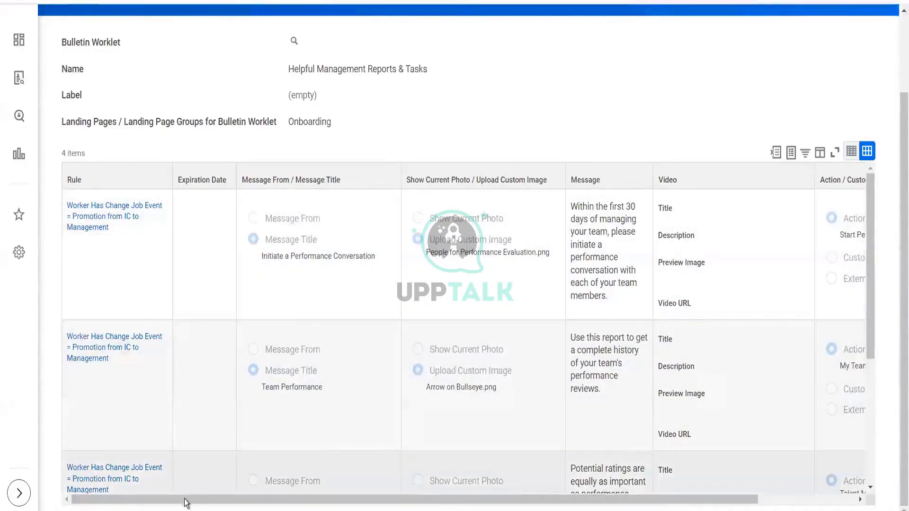
pyautogui.moveTo(294, 501); pyautogui.dragTo(468, 503)
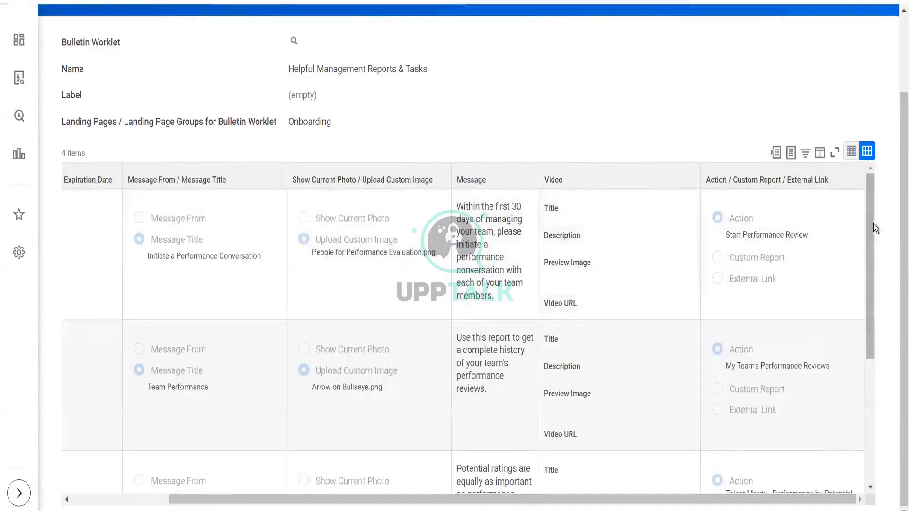
pyautogui.scroll(-5, 874, 291)
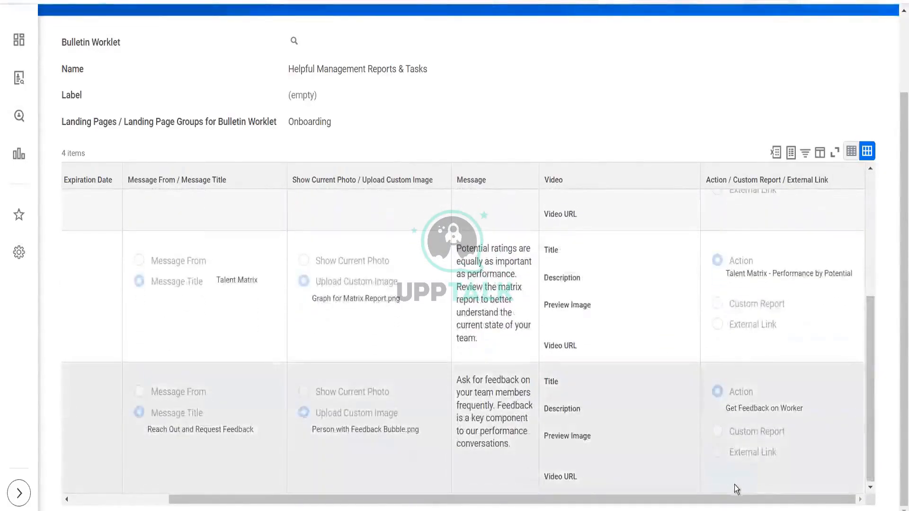
pyautogui.moveTo(622, 507); pyautogui.dragTo(406, 507)
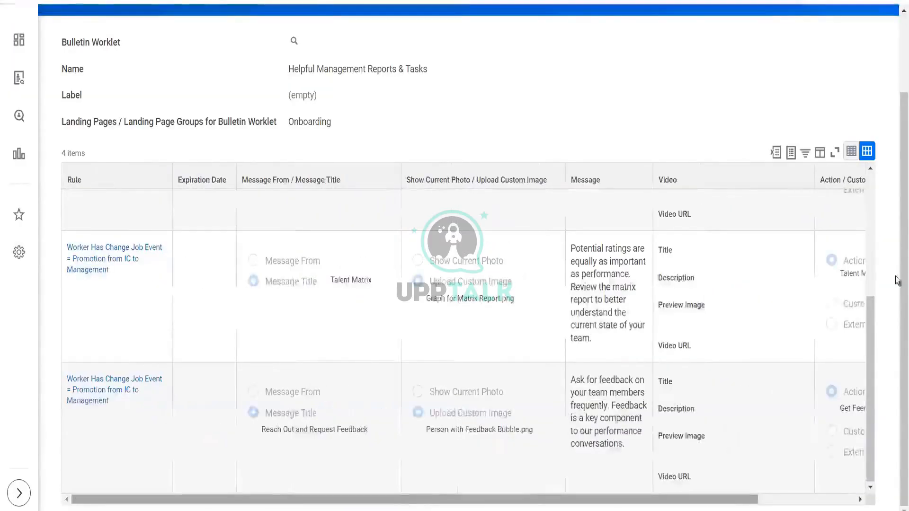
pyautogui.scroll(2, 896, 156)
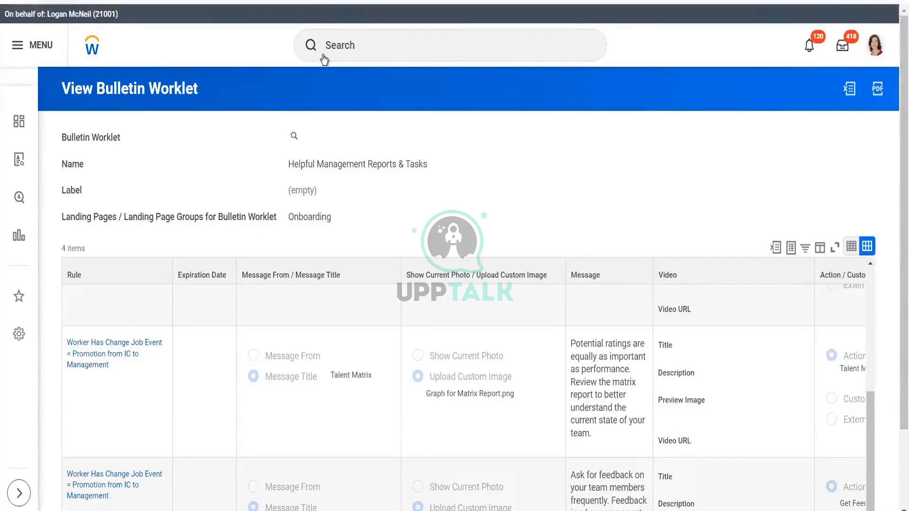
pyautogui.moveTo(304, 137)
pyautogui.click(305, 138)
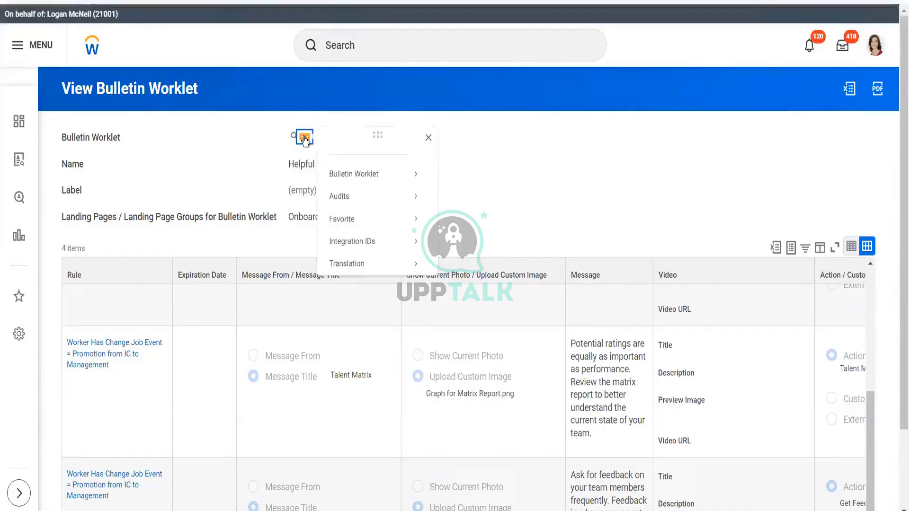
pyautogui.moveTo(372, 179)
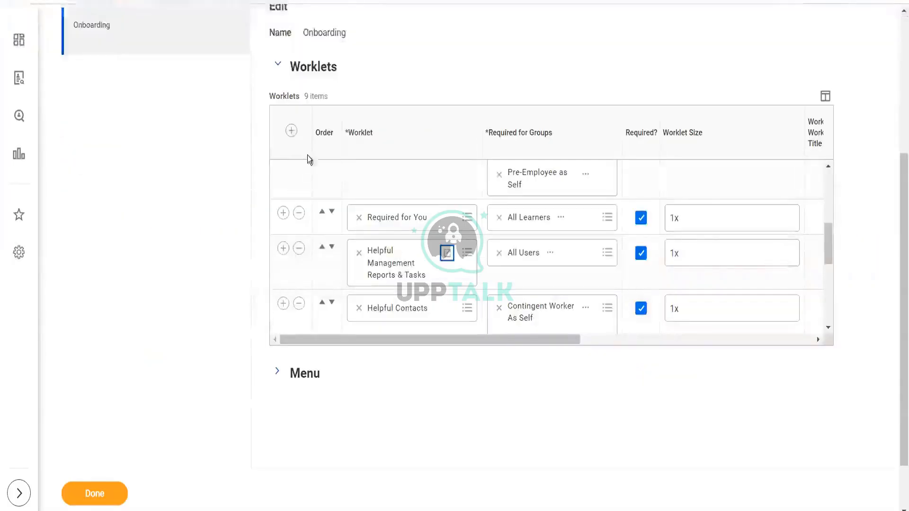
# - Switch back to the Onboarding dashboard's worklet list, then return to the bulletin worklet's related actions
pyautogui.moveTo(899, 186); pyautogui.dragTo(897, 31)
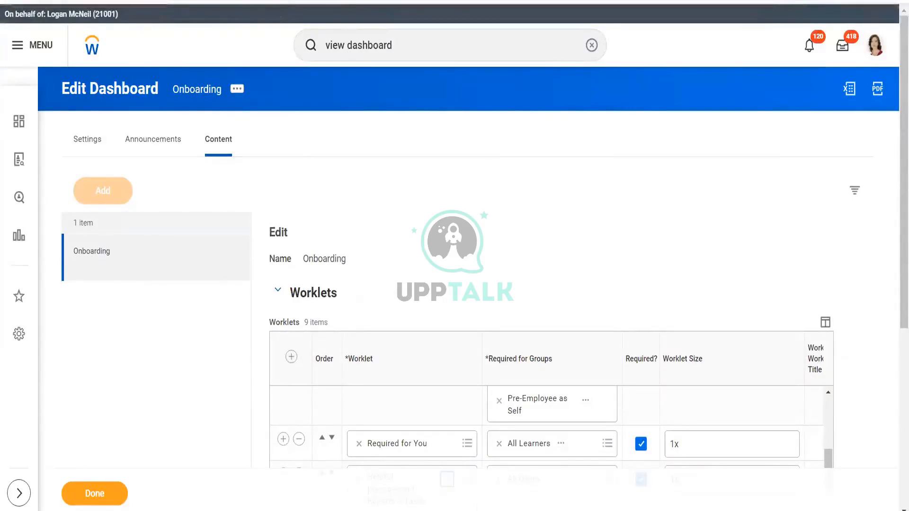
pyautogui.rightClick(161, 2)
pyautogui.click(183, 123)
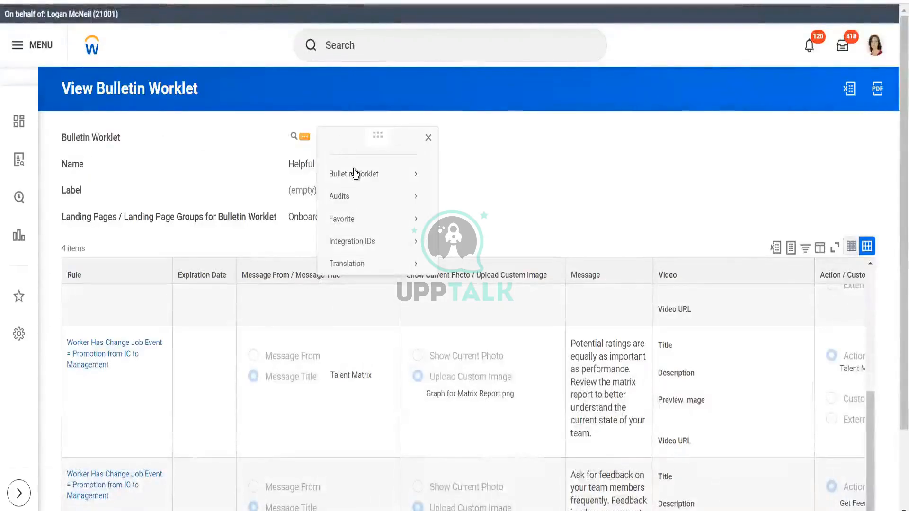
# - Run the View Dashboard report for the Recruiting dashboard
pyautogui.moveTo(355, 173)
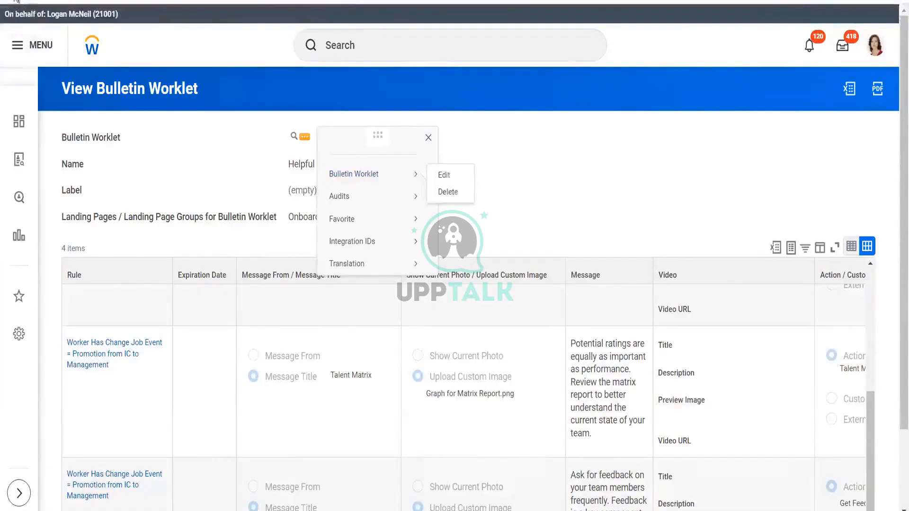
pyautogui.click(387, 49)
pyautogui.write('view ')
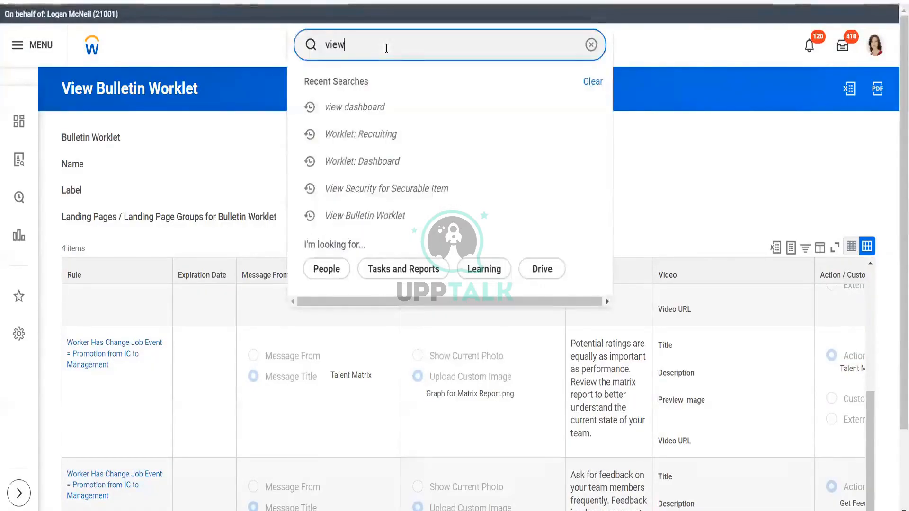
pyautogui.write('dashboar')
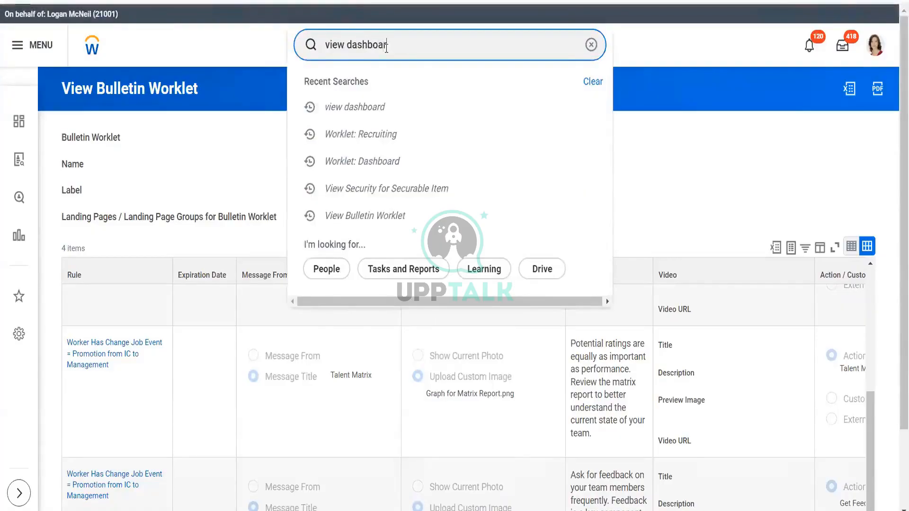
pyautogui.write('d')
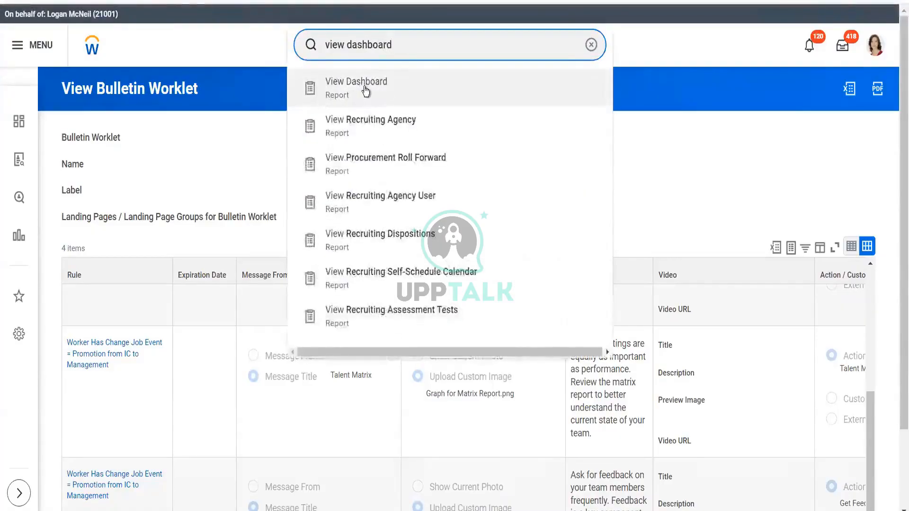
pyautogui.click(365, 89)
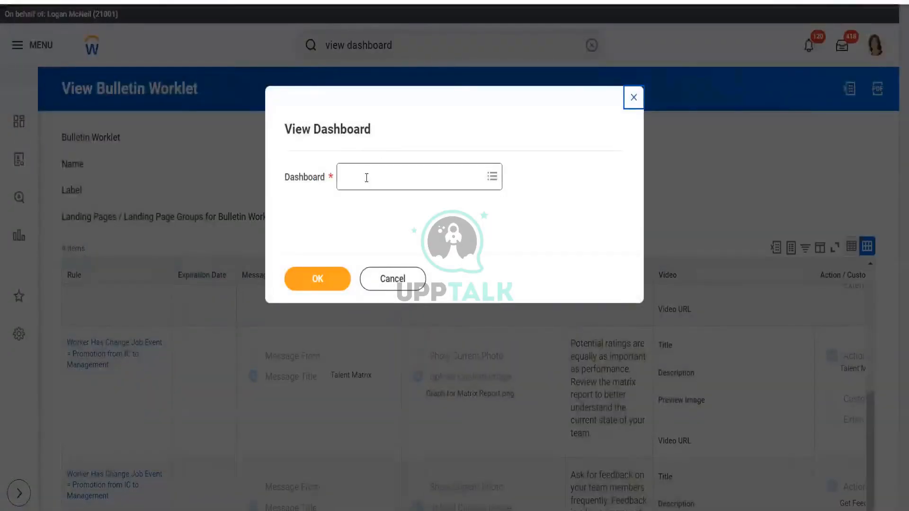
pyautogui.click(367, 177)
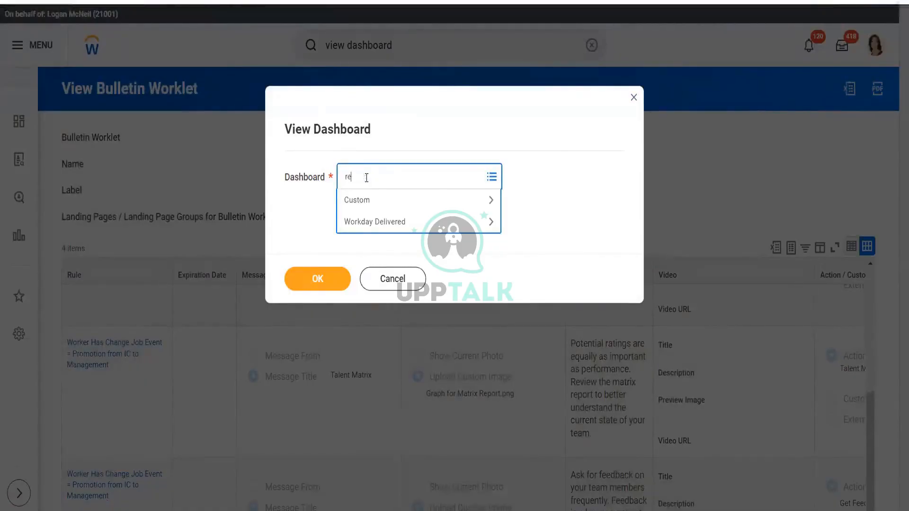
pyautogui.press('Return')
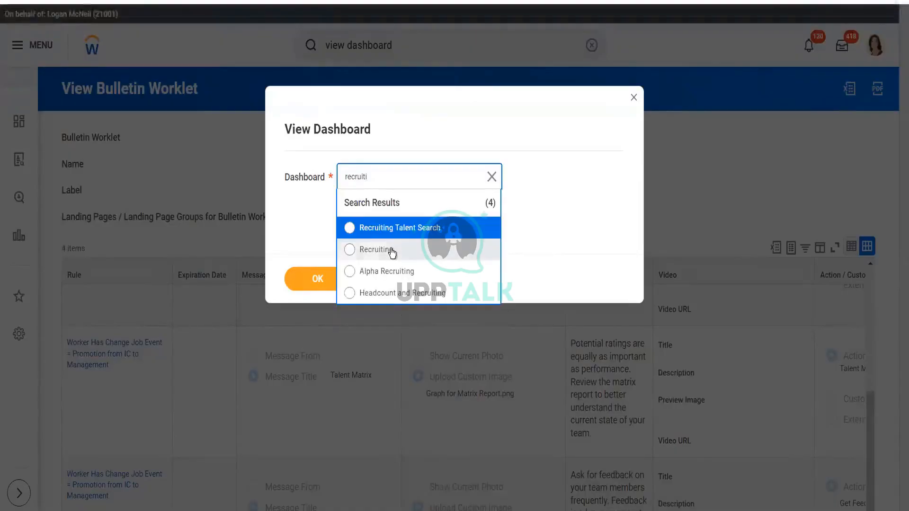
pyautogui.click(311, 284)
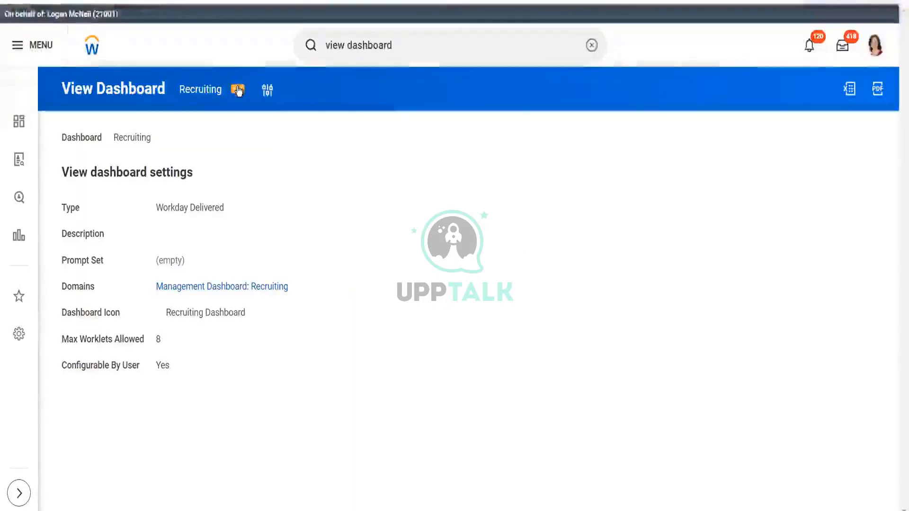
pyautogui.click(238, 91)
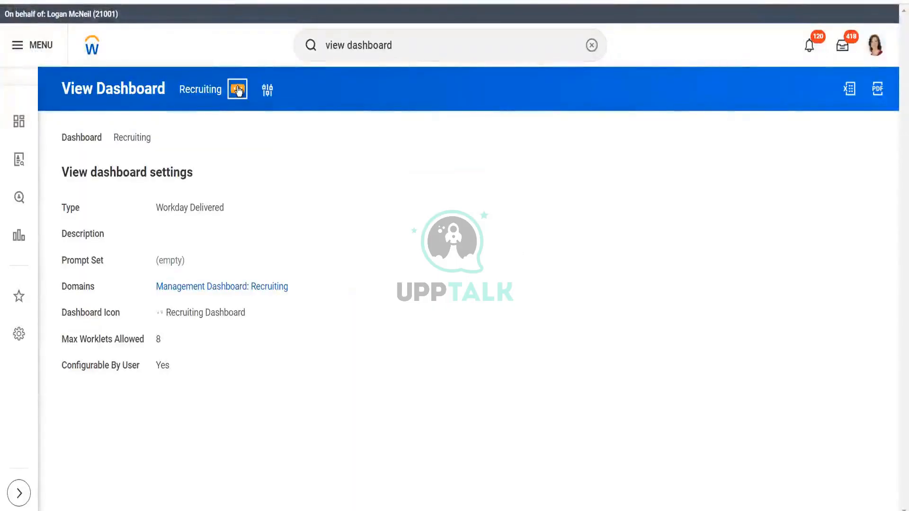
# - Browse the Recruiting dashboard's related actions, including its Landing Page, Audits and Dashboard submenus
pyautogui.moveTo(306, 129)
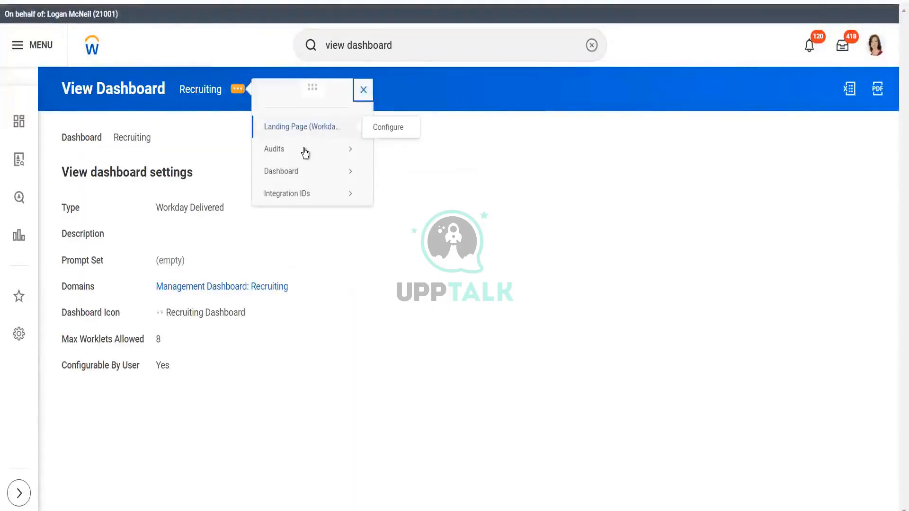
pyautogui.moveTo(306, 170)
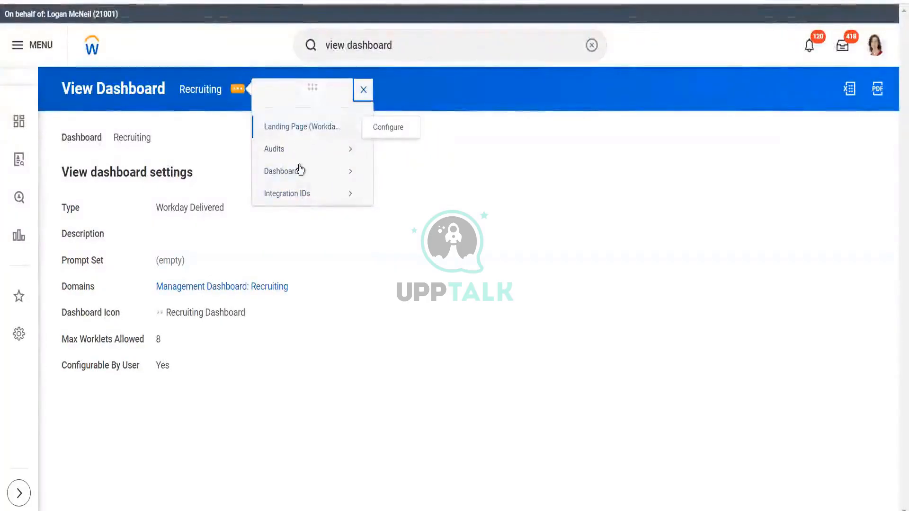
pyautogui.moveTo(298, 194)
pyautogui.moveTo(320, 123)
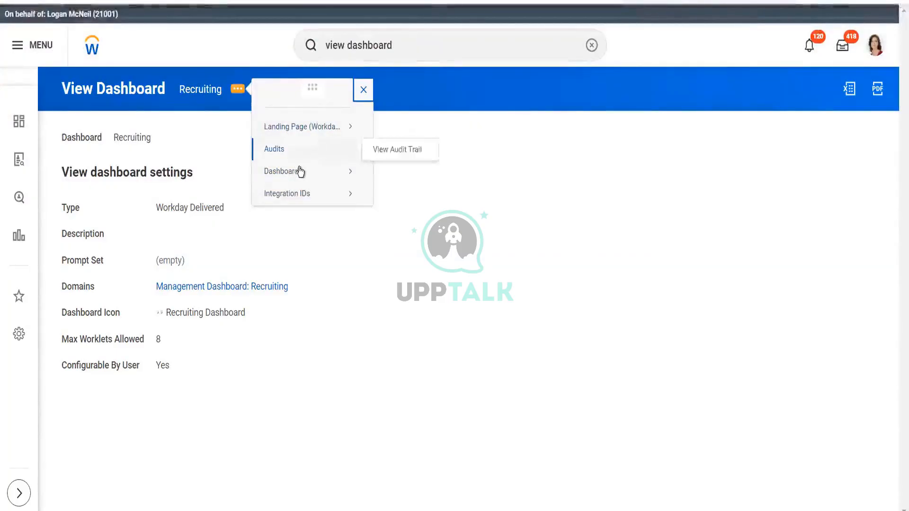
pyautogui.moveTo(300, 171)
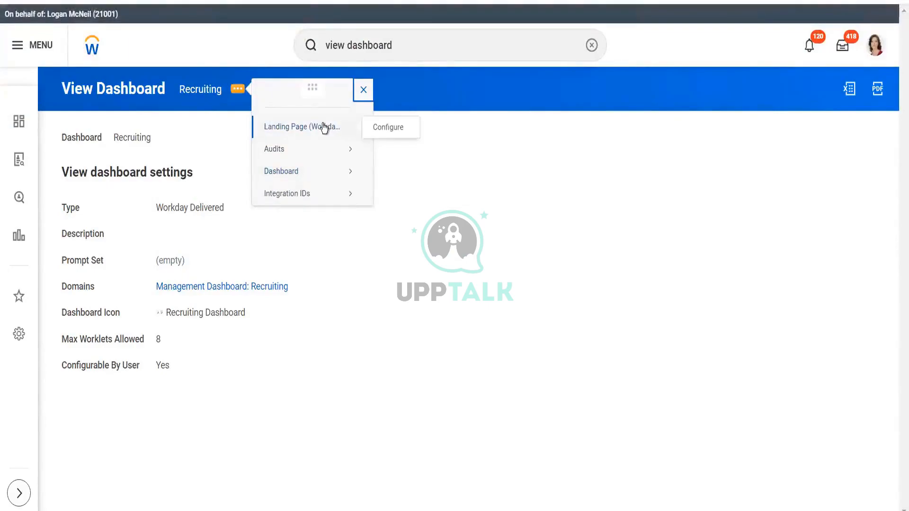
pyautogui.click(425, 152)
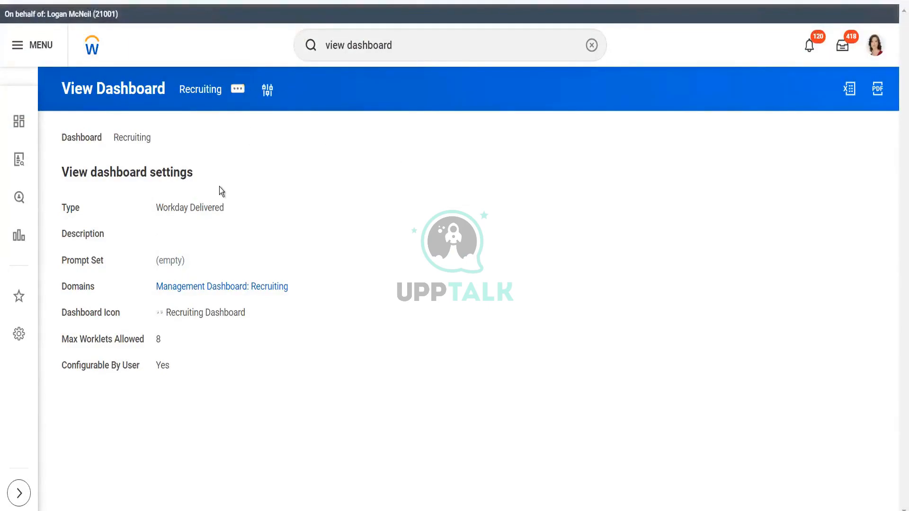
pyautogui.click(237, 90)
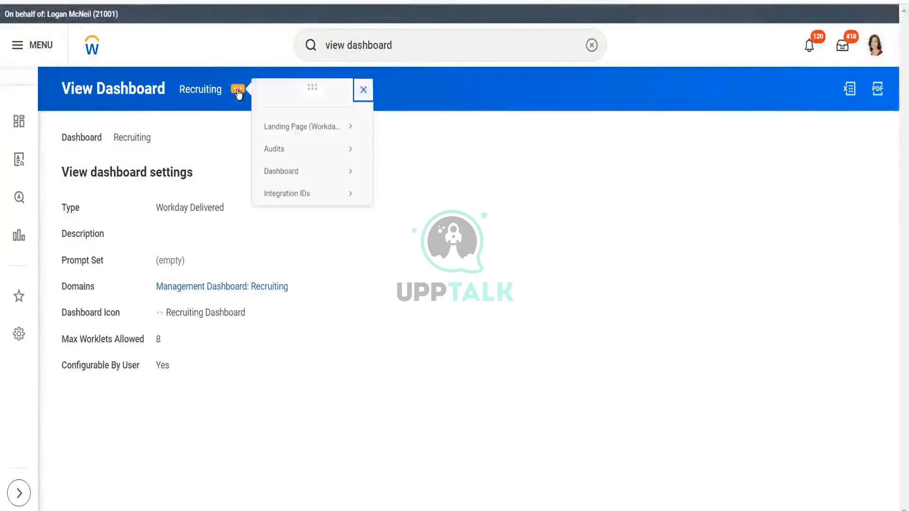